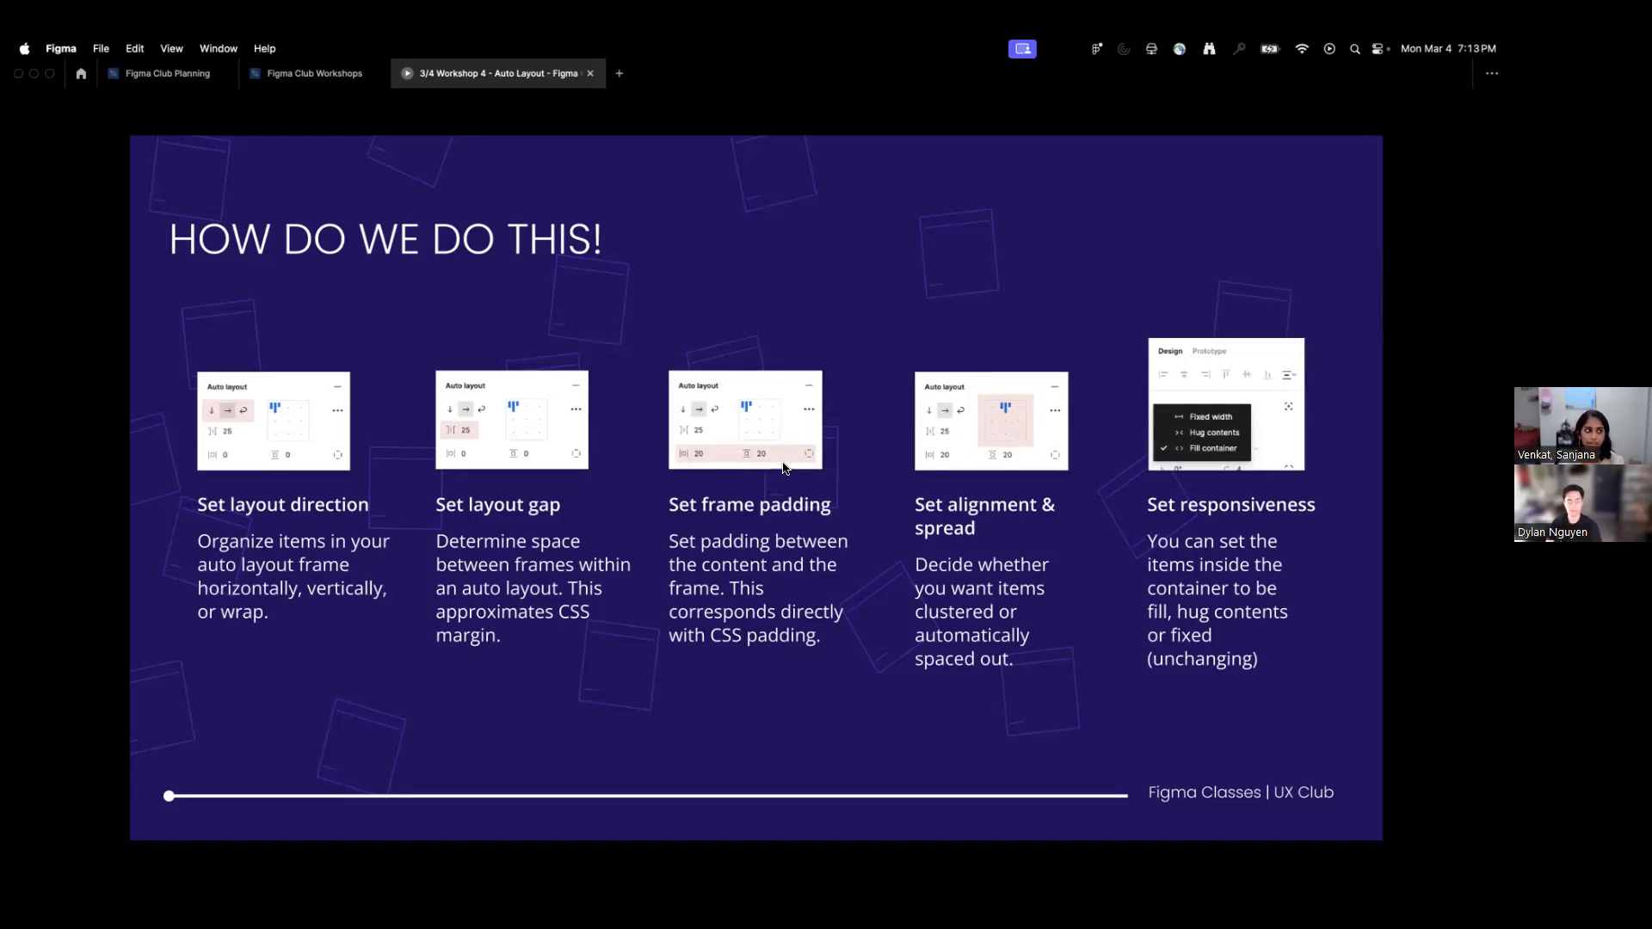
Advance through the auto layout slides and return to the Figma Club Workshops design file.
key("Right")
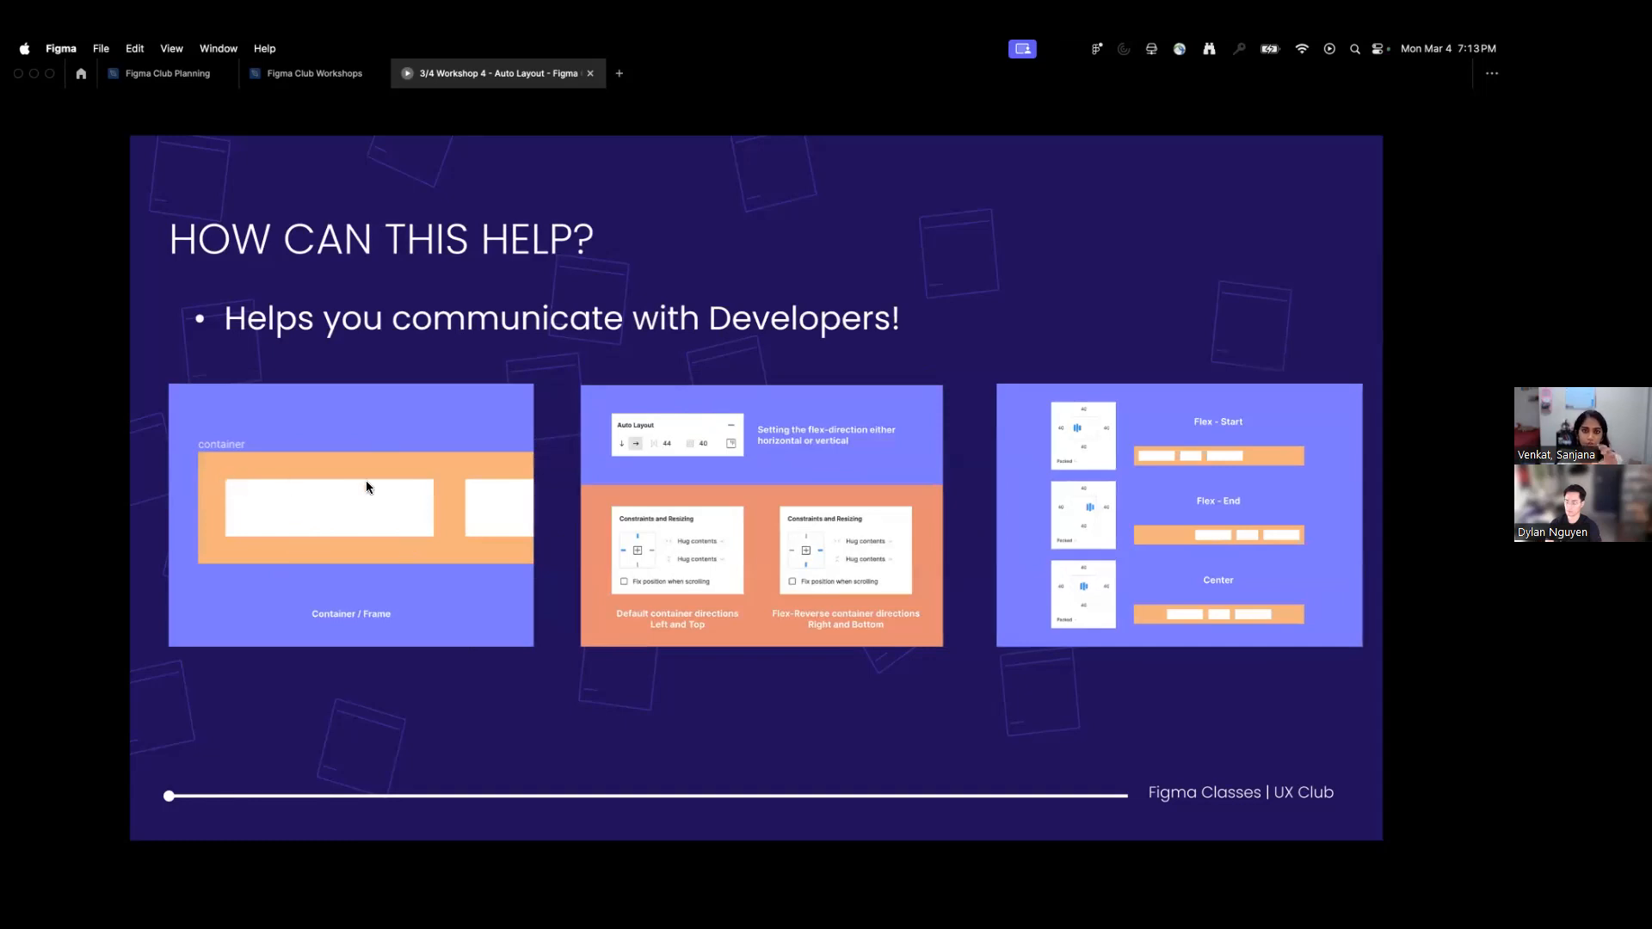
key("Right")
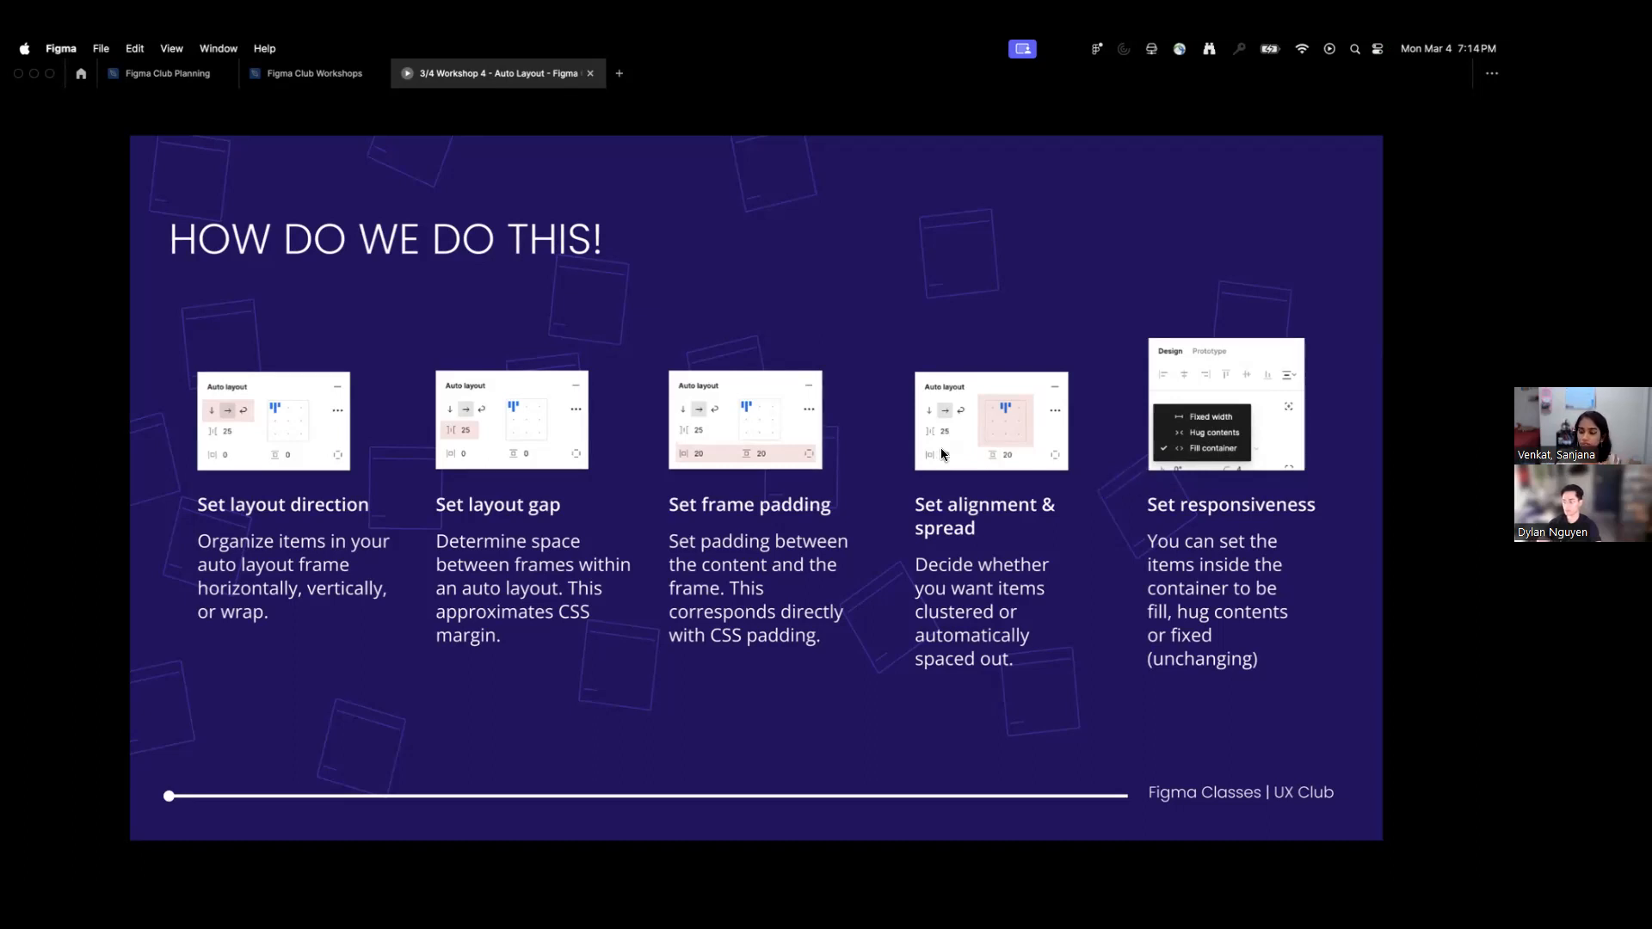
left_click(294, 76)
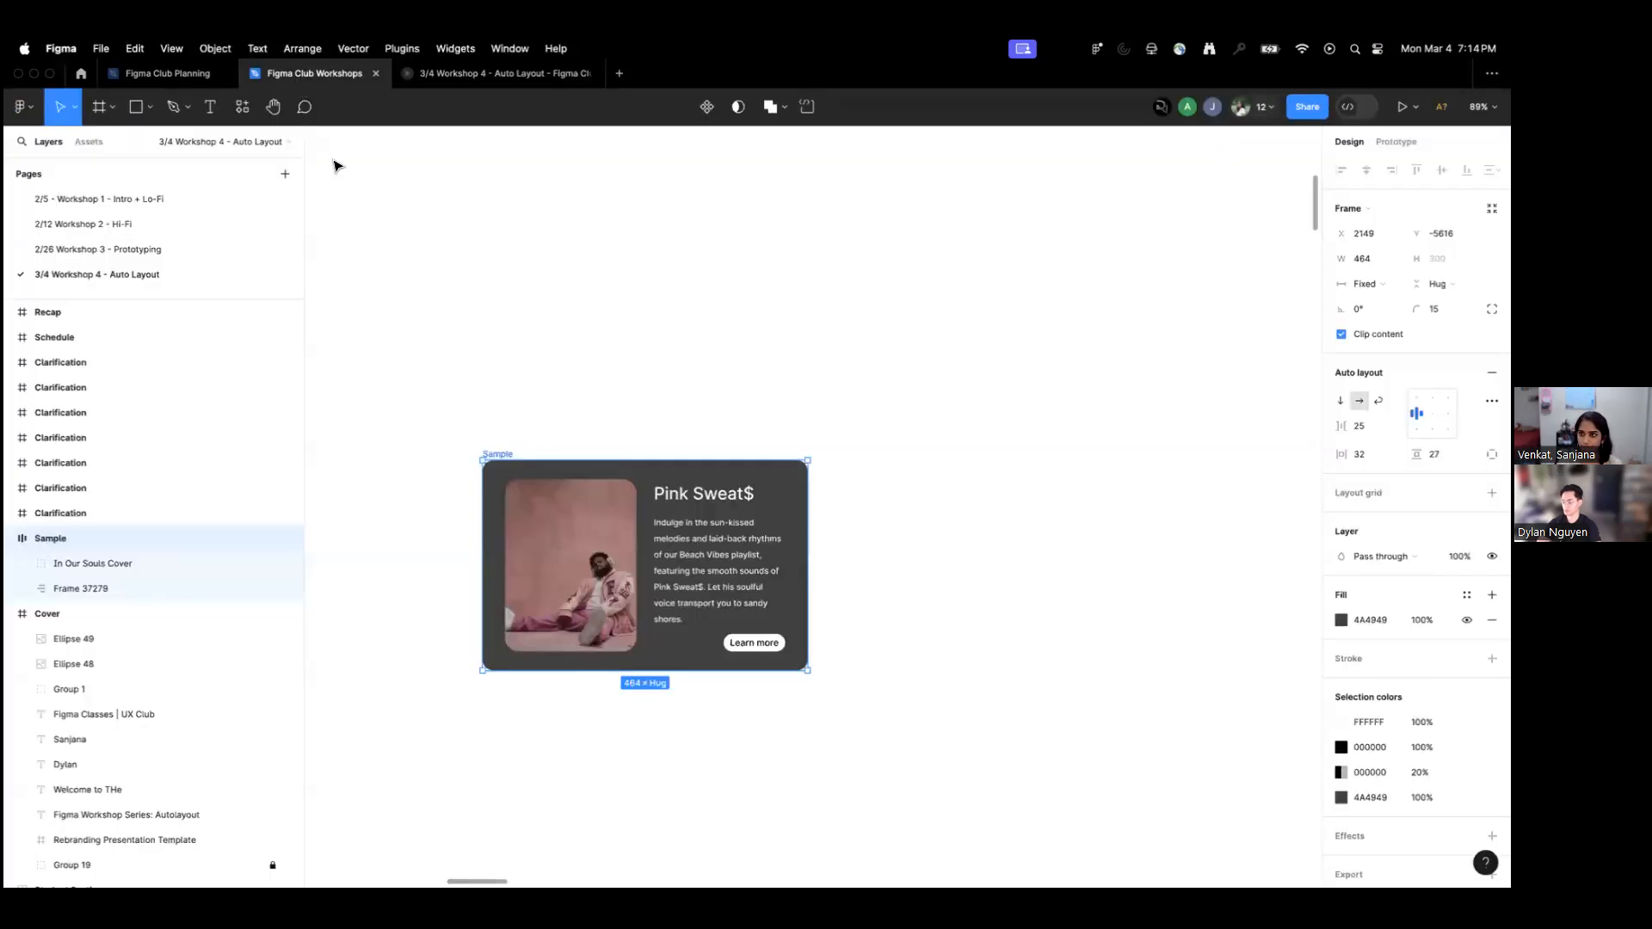
Duplicate a blank Student Section from the first row and place the copy in the empty space above the grid.
scroll(672, 361, "down", 15)
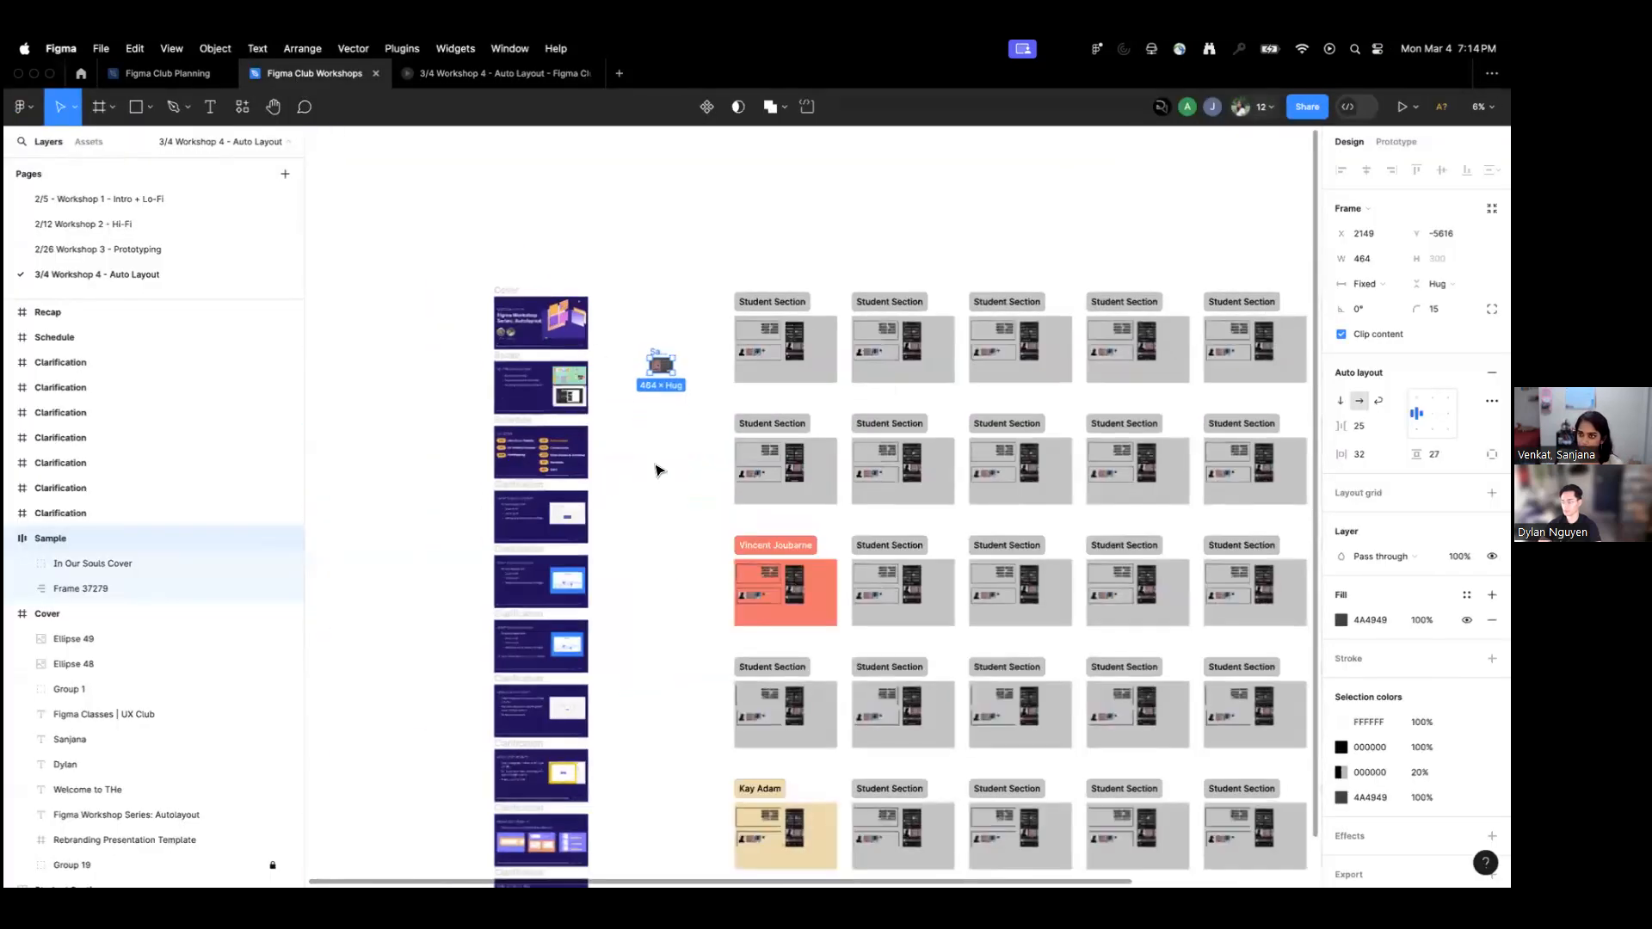
scroll(625, 380, "down", 4)
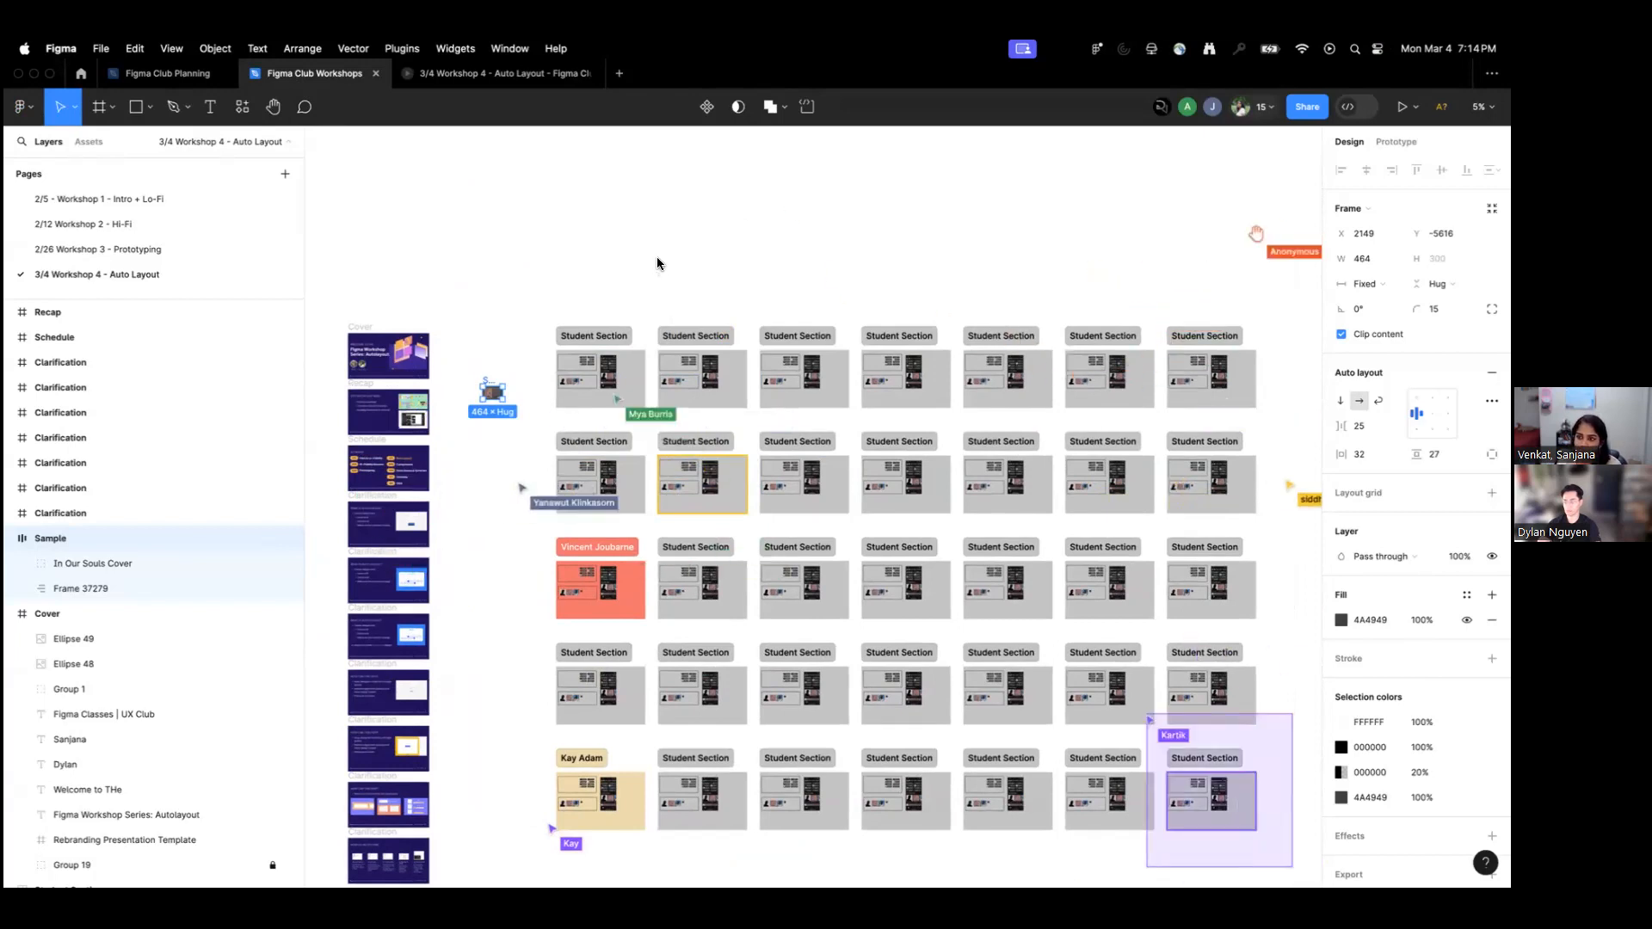
scroll(638, 231, "up", 2)
scroll(638, 231, "left", 2)
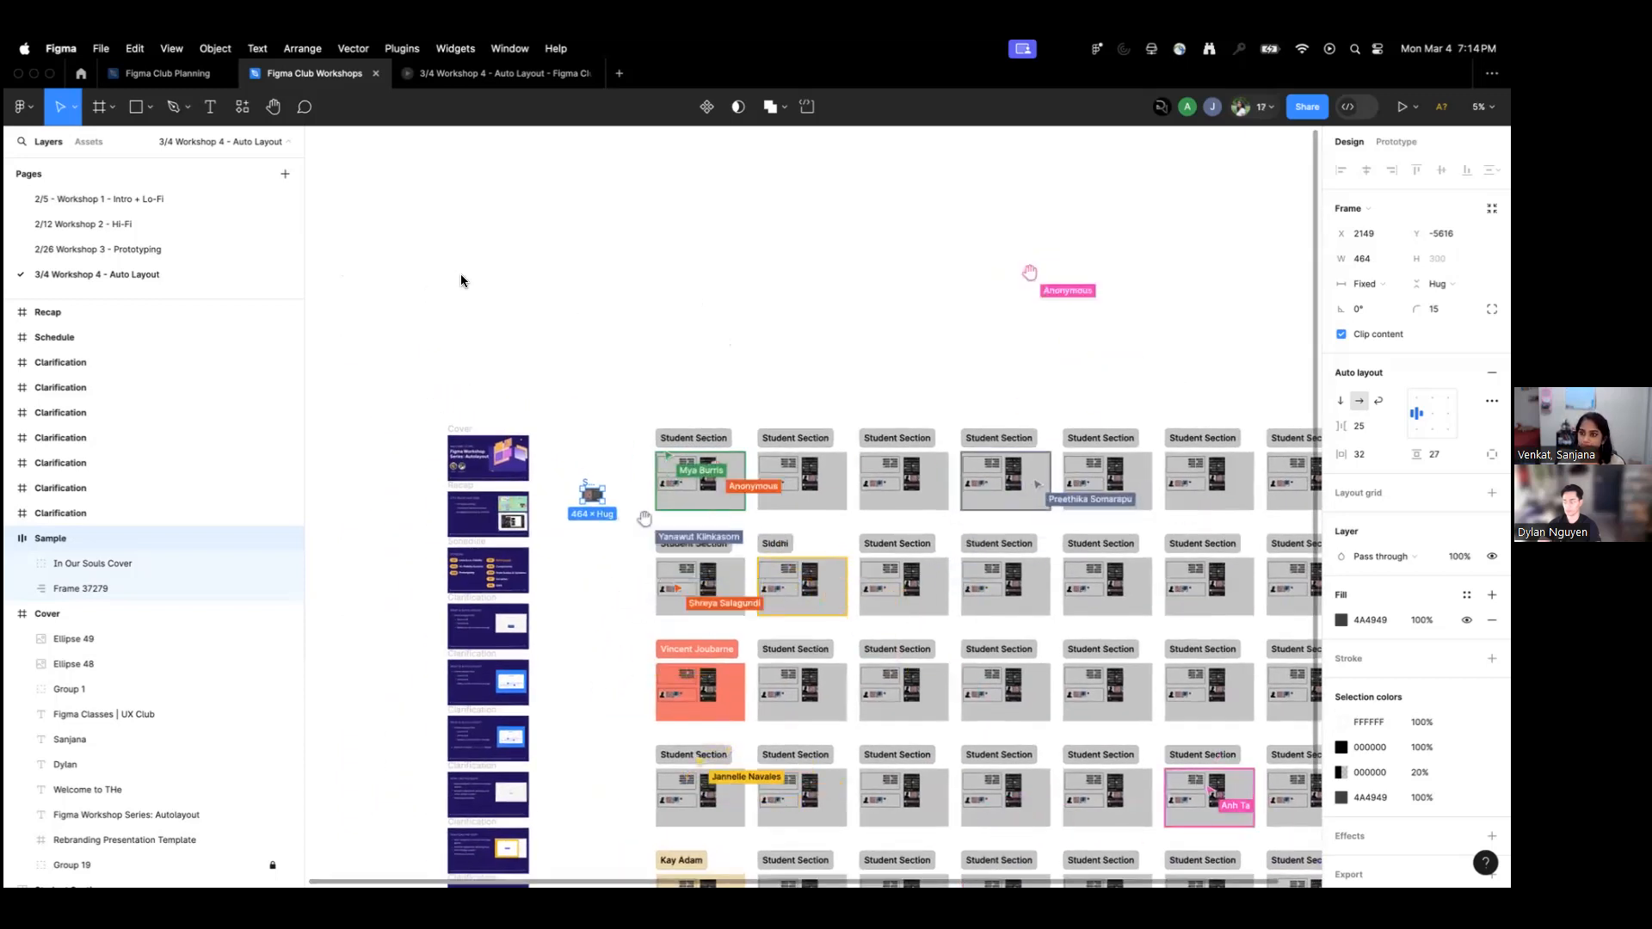
left_click(568, 317)
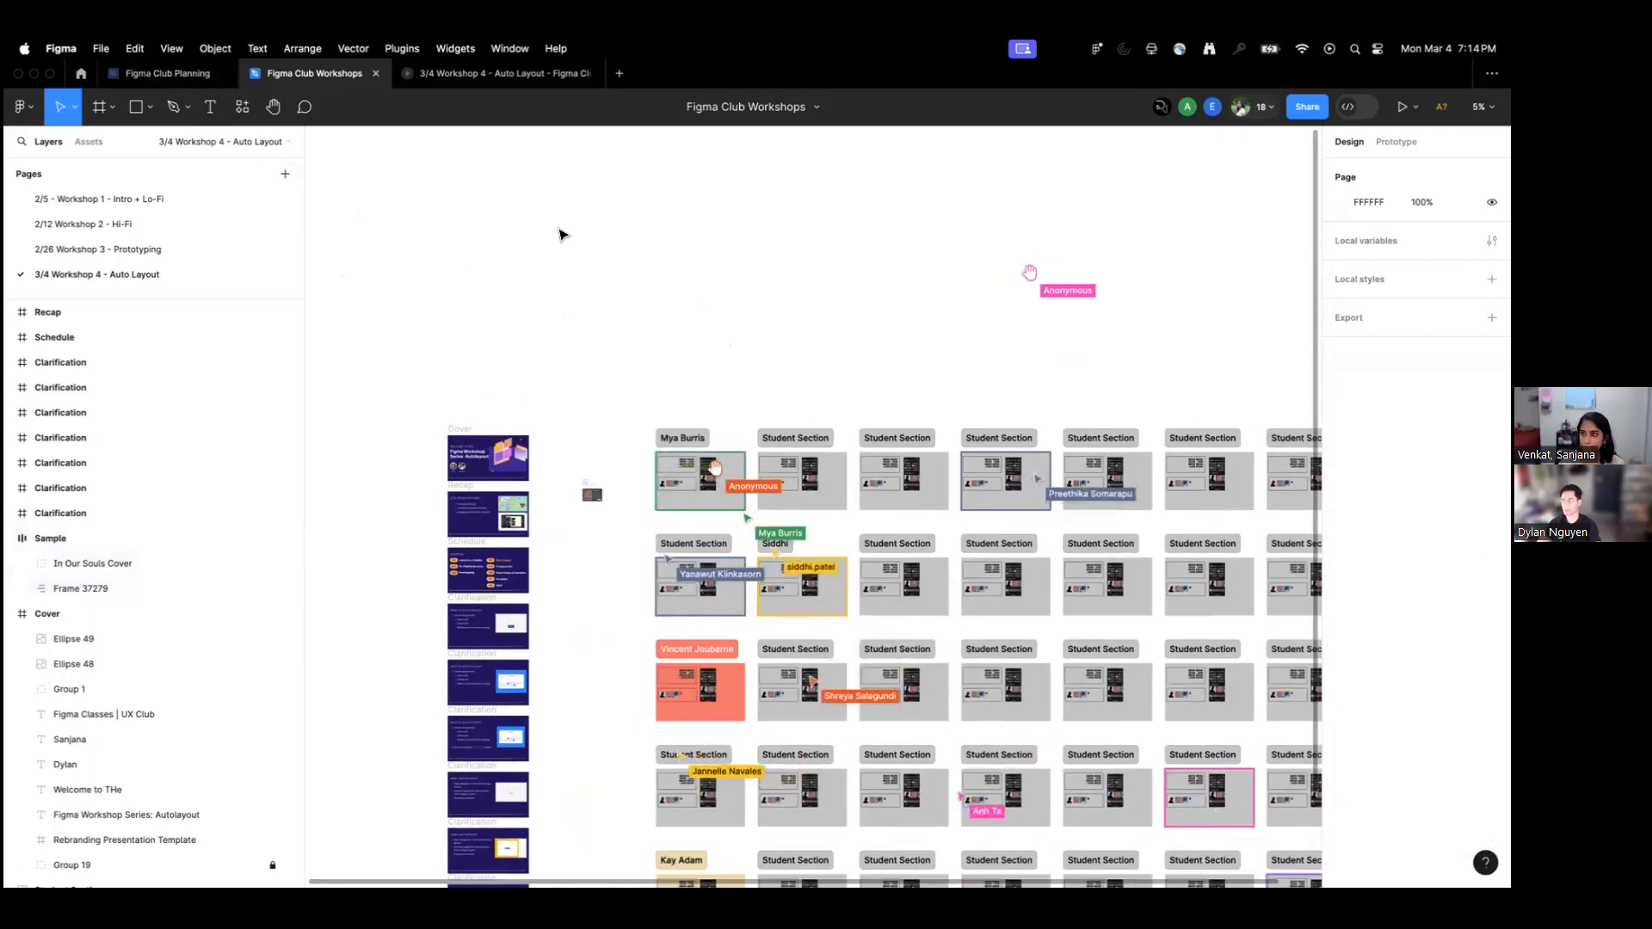
scroll(623, 298, "right", 3)
left_click(679, 433)
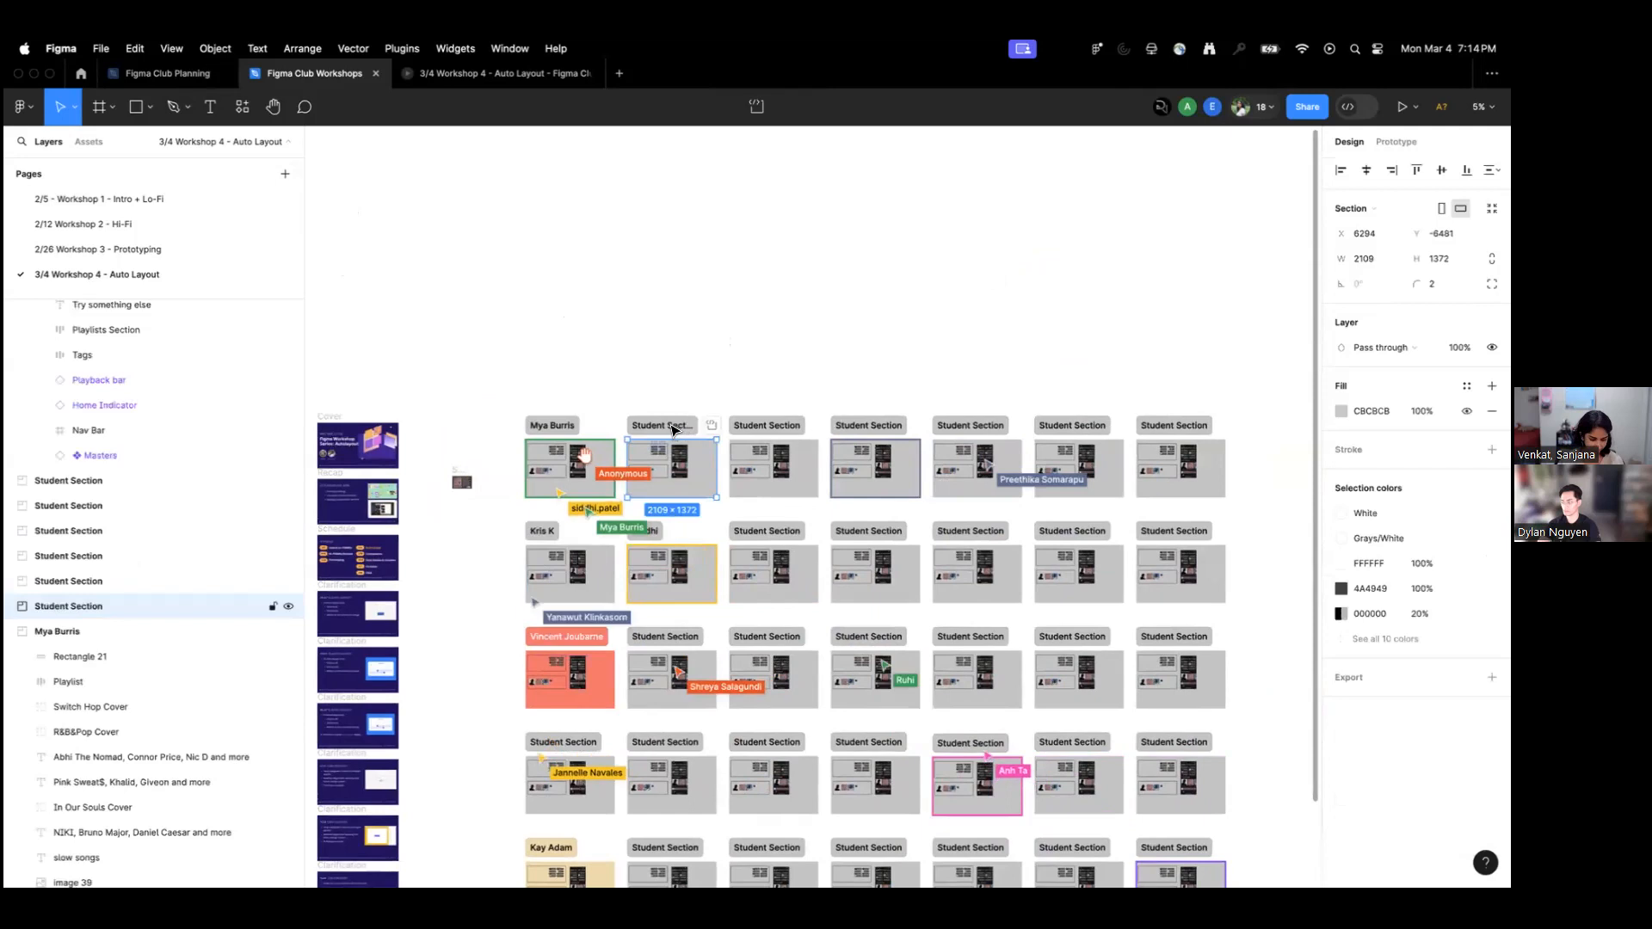
left_click_drag(668, 428, 503, 344)
scroll(547, 301, "up", 5)
Rename the copied section with the presenter's first name in possessive form followed by "Demo".
double_click(504, 344)
type("S")
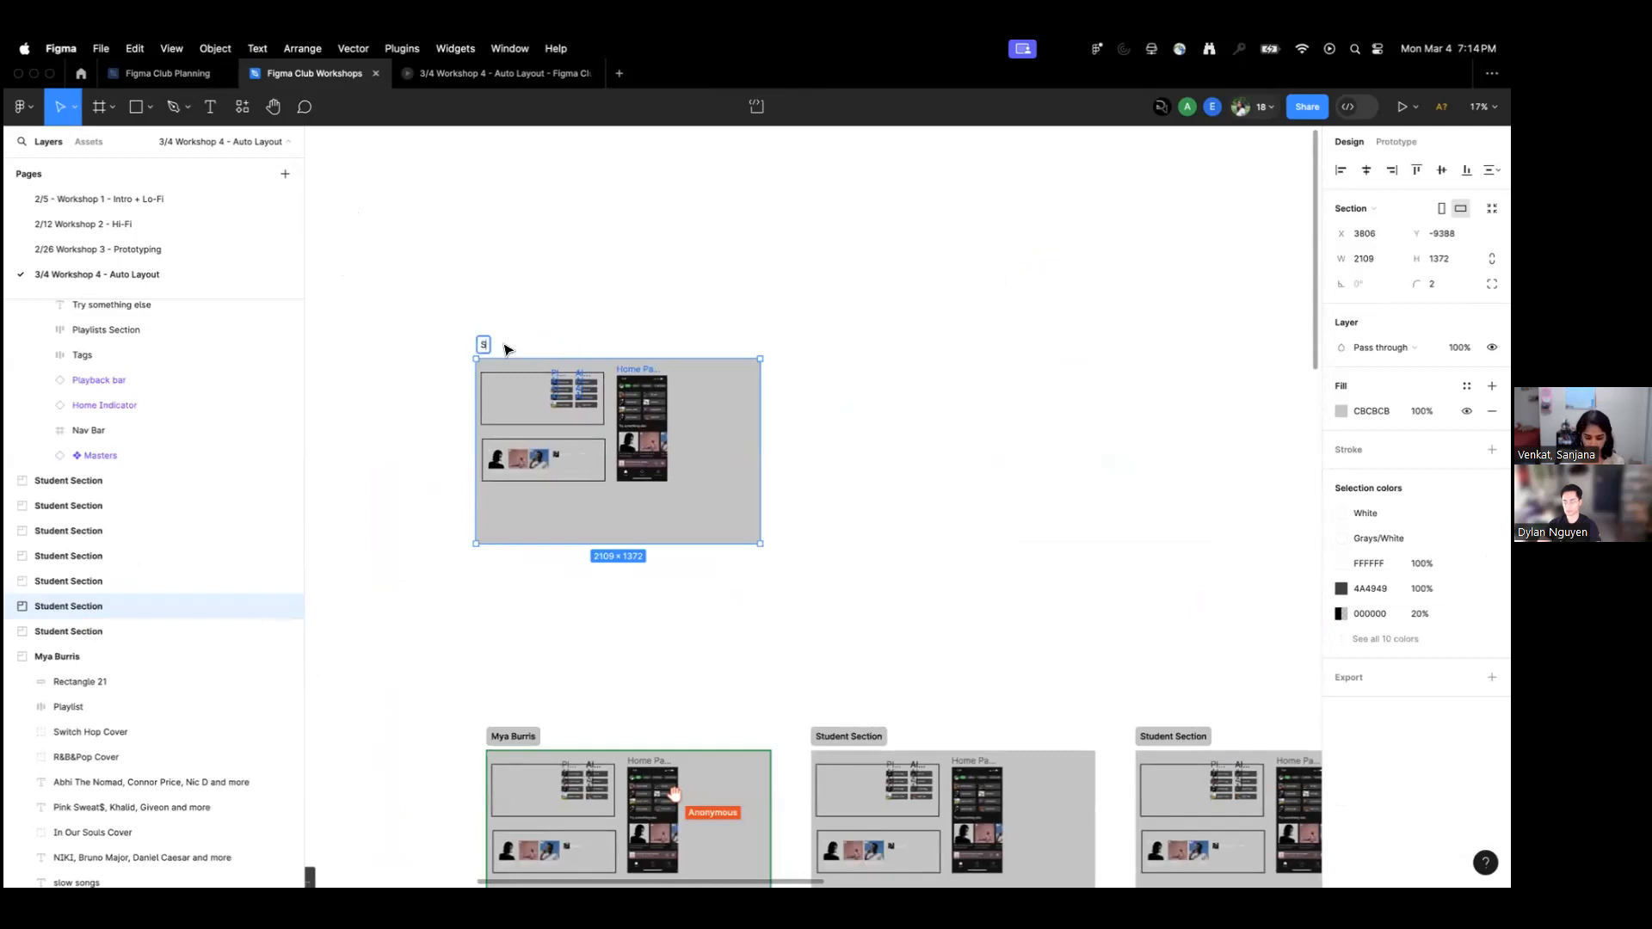
type("anjana's Demo")
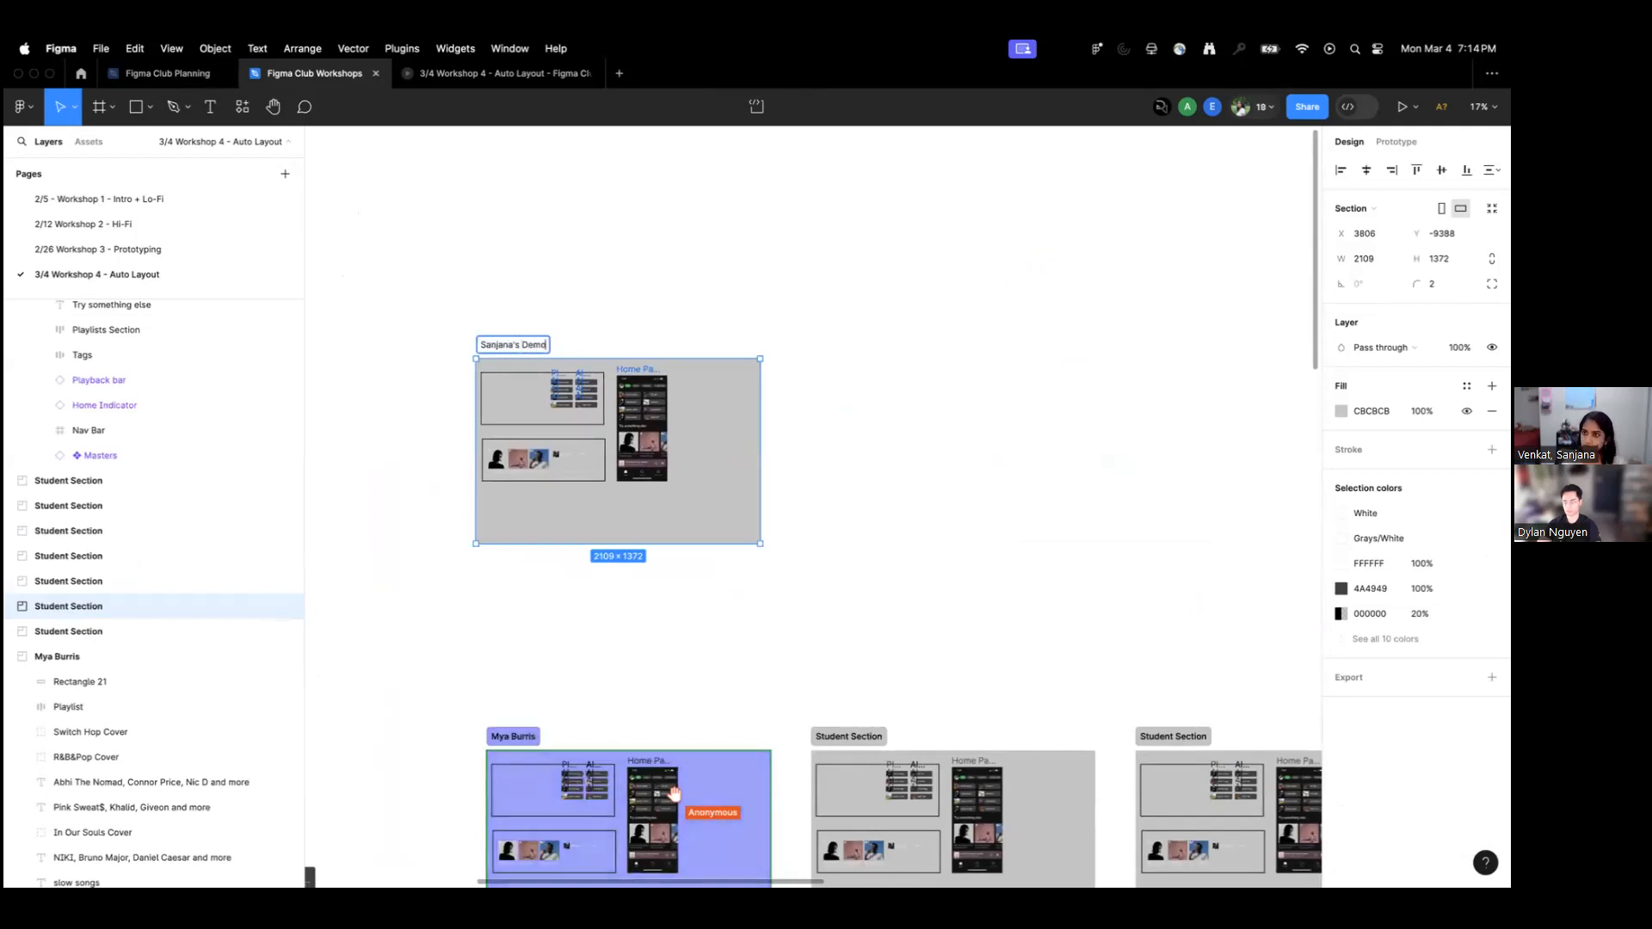
left_click(880, 372)
Examine the demo section's playlist and album items, artist covers and Home Page/ Feed mockup.
scroll(879, 372, "down", 5)
left_click_drag(965, 387, 663, 366)
scroll(663, 365, "down", 3)
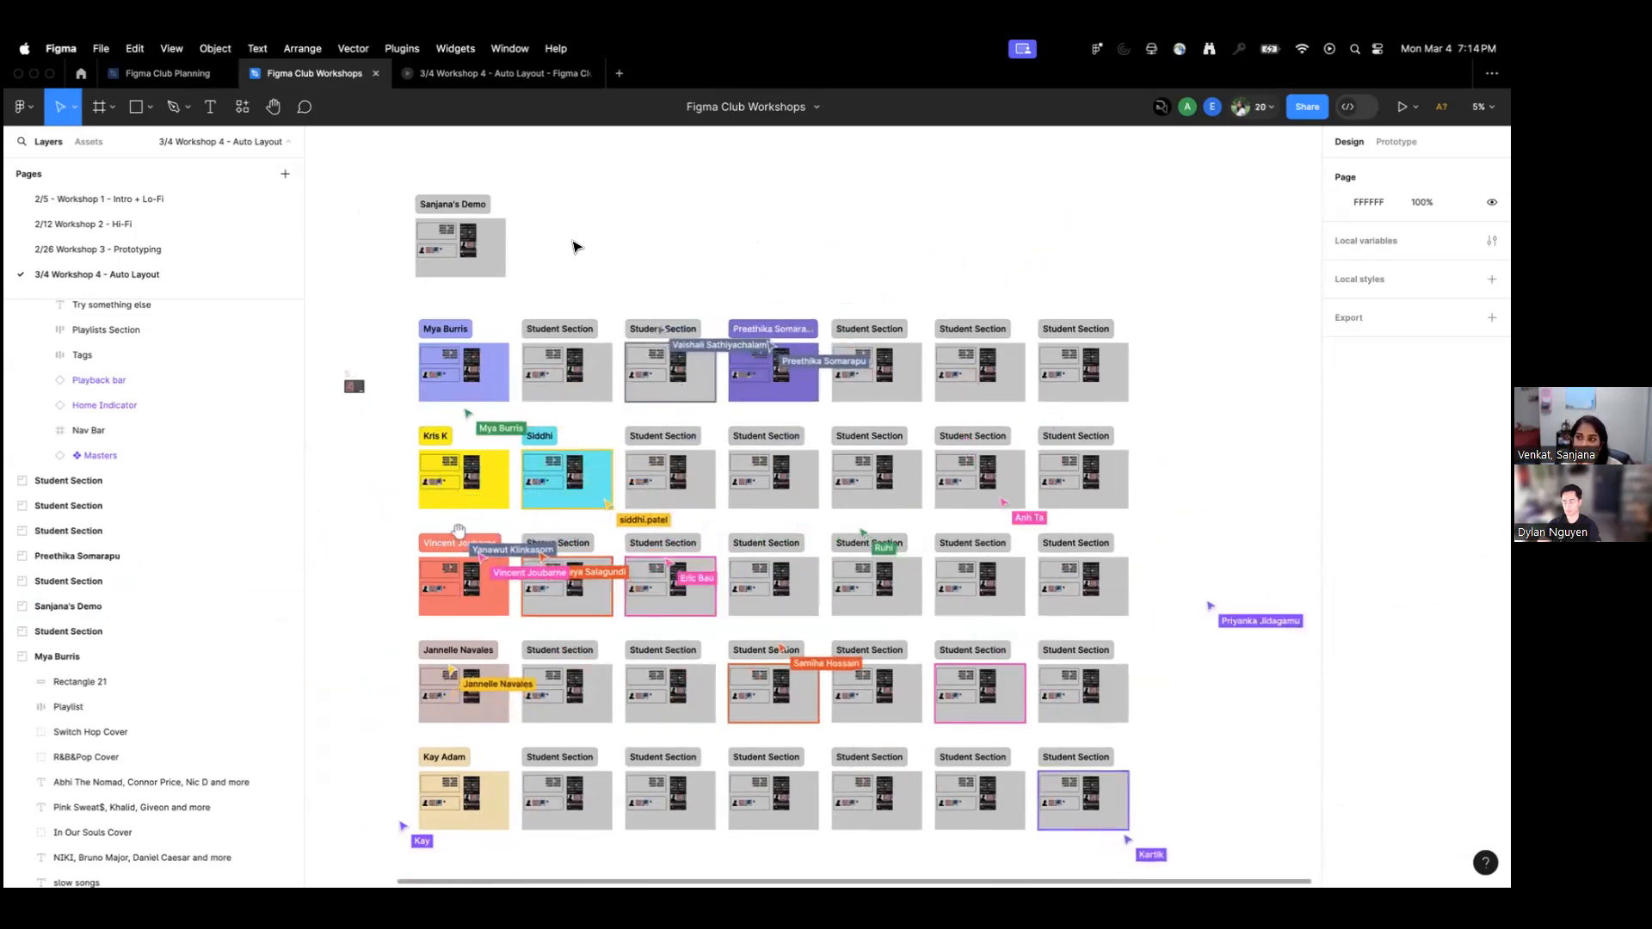
scroll(562, 244, "up", 10)
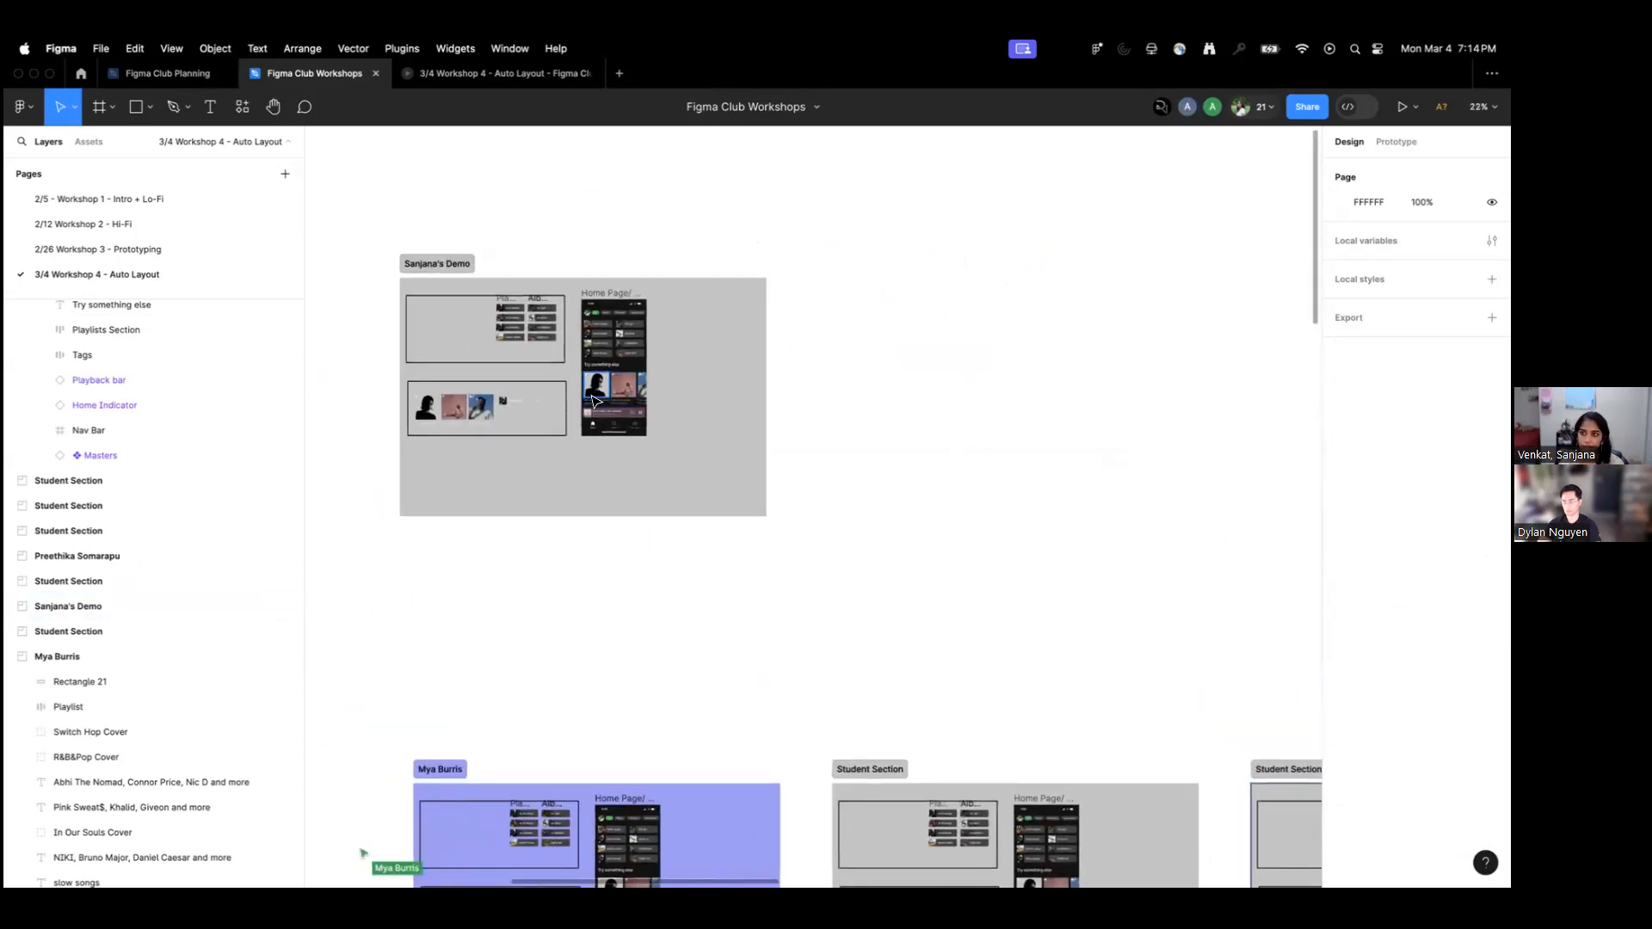
scroll(688, 371, "up", 10)
scroll(863, 368, "down", 8)
scroll(873, 344, "up", 2)
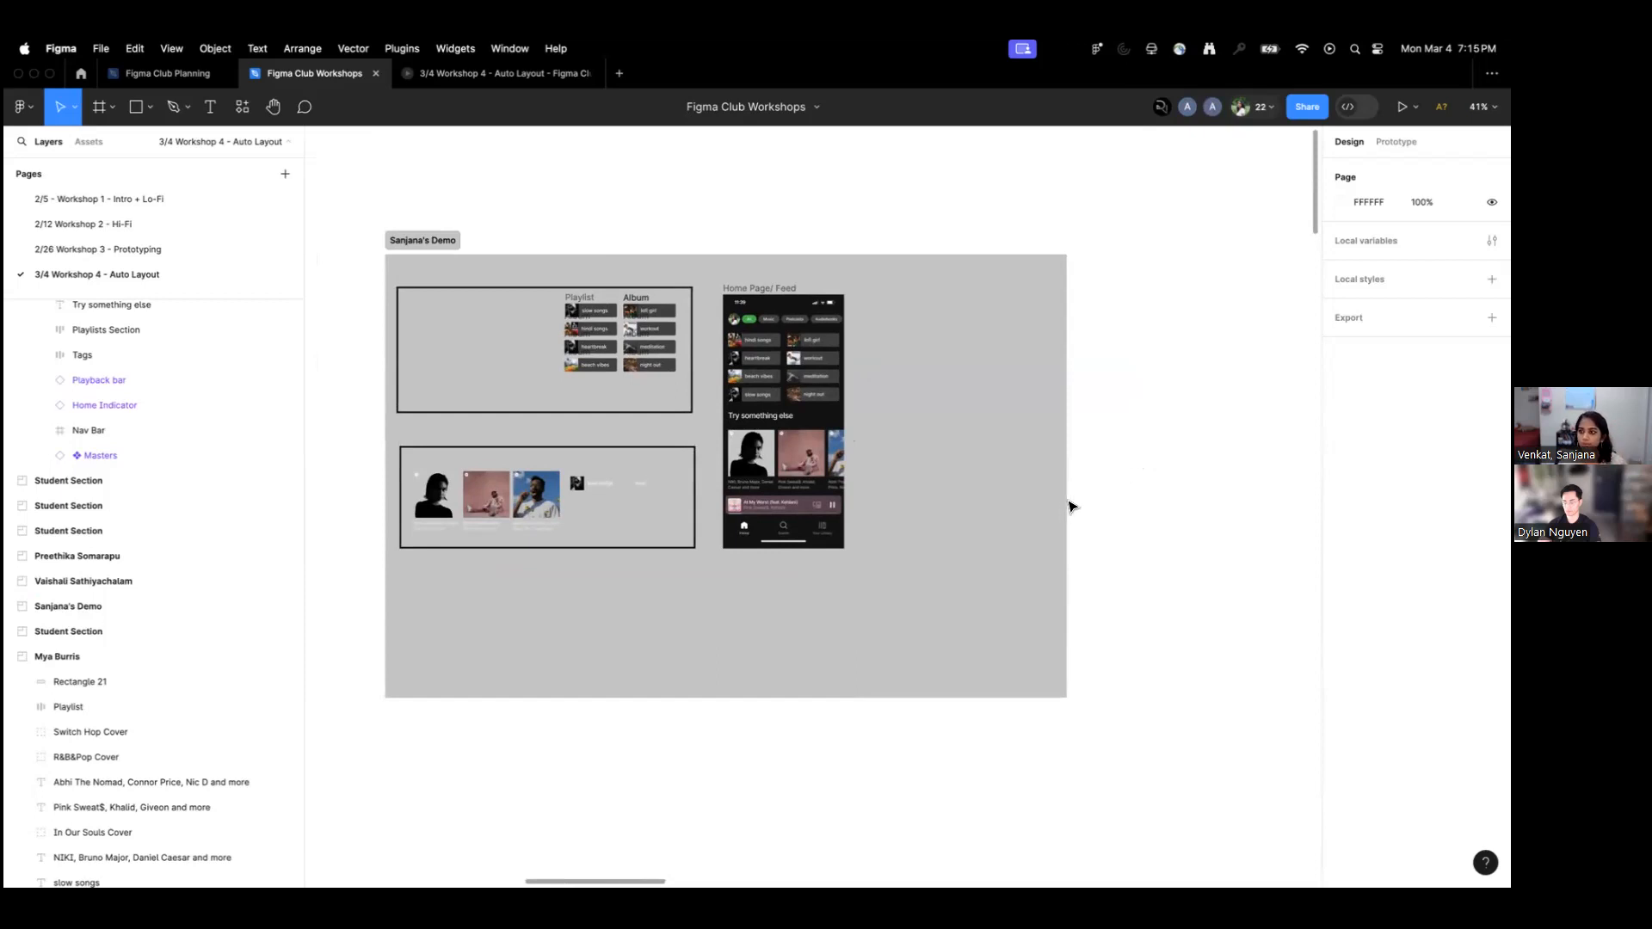
scroll(740, 443, "up", 5)
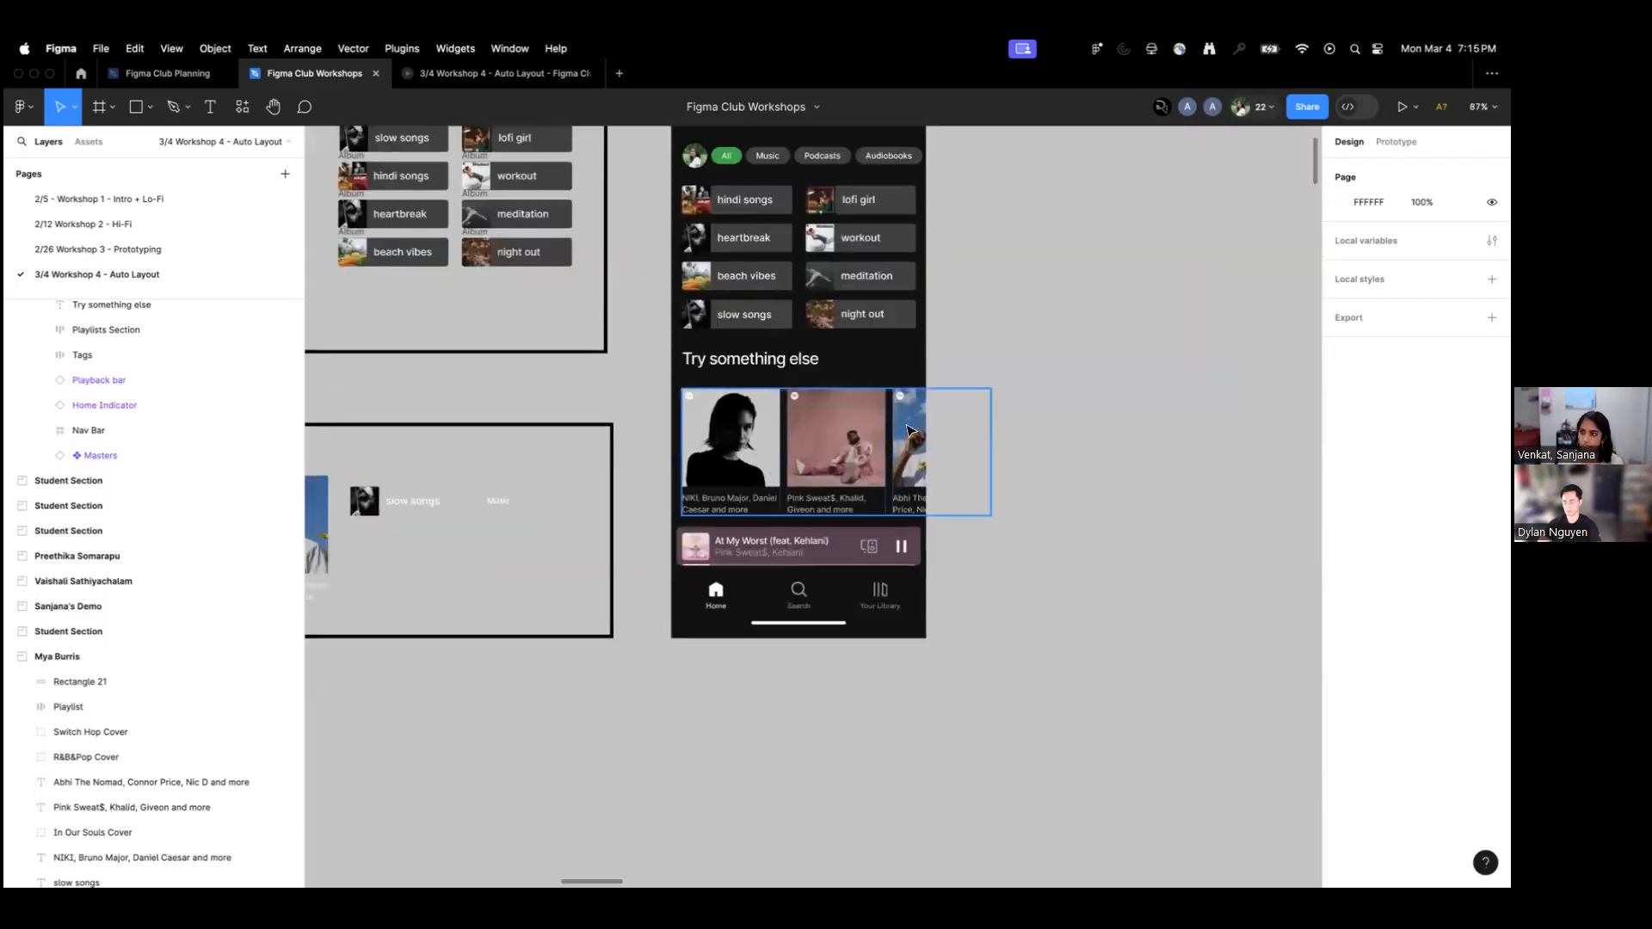
scroll(1040, 465, "down", 5)
scroll(990, 459, "right", 2)
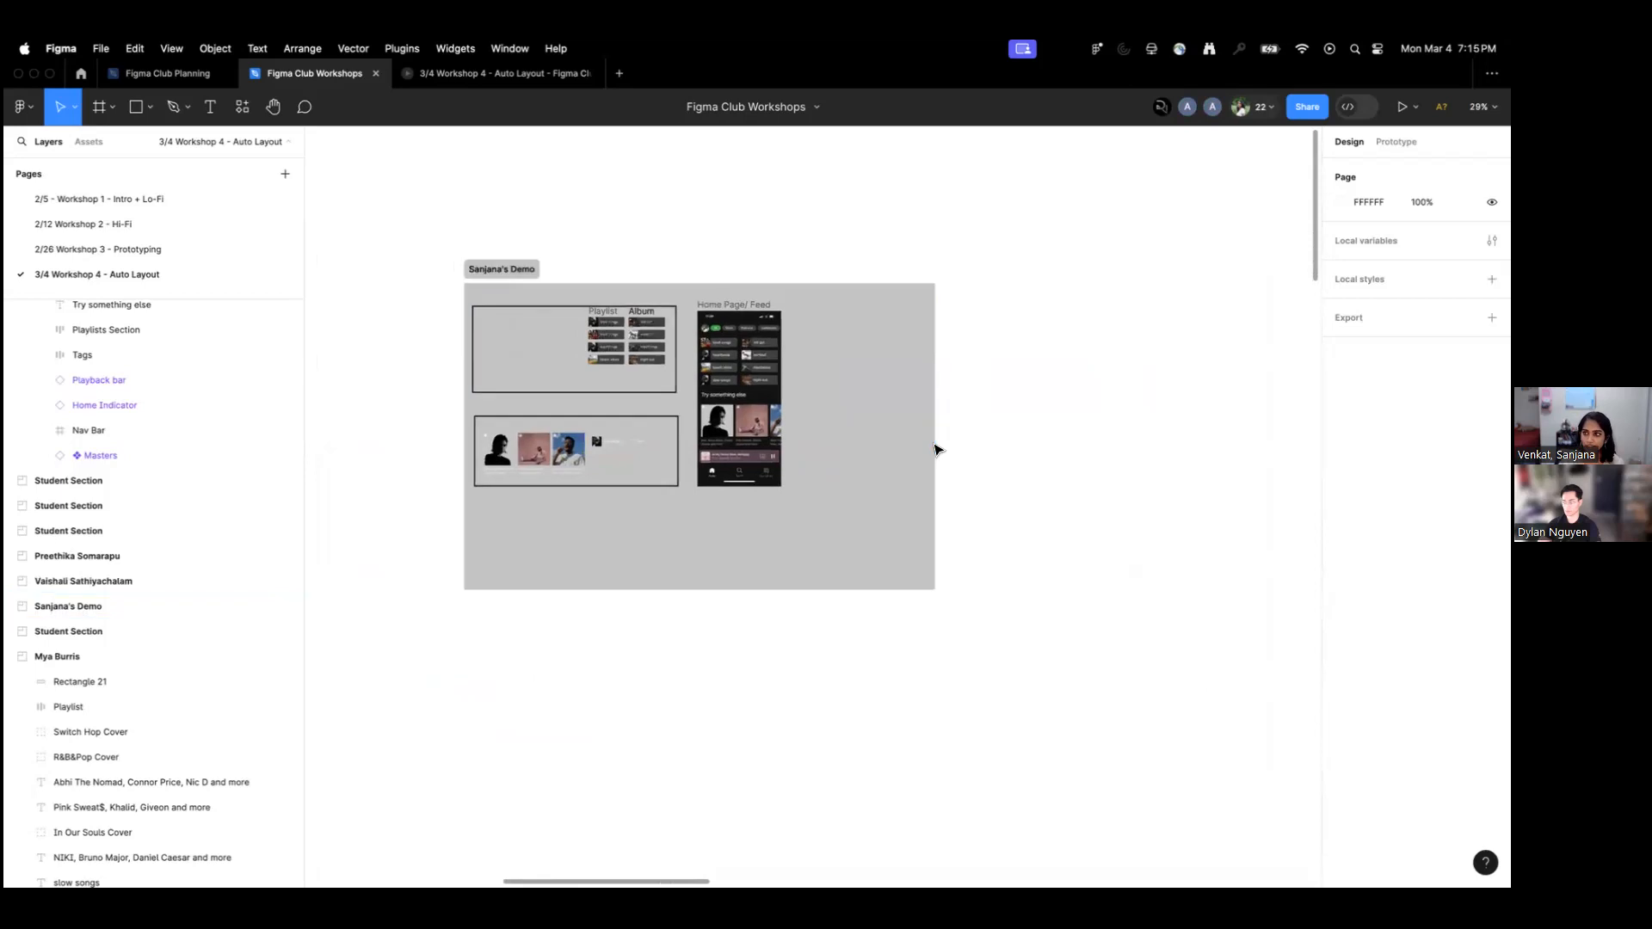
Move the demo section slightly so it lines up with the first column of student sections, and clear the selection.
scroll(938, 449, "down", 5)
scroll(1021, 513, "right", 3)
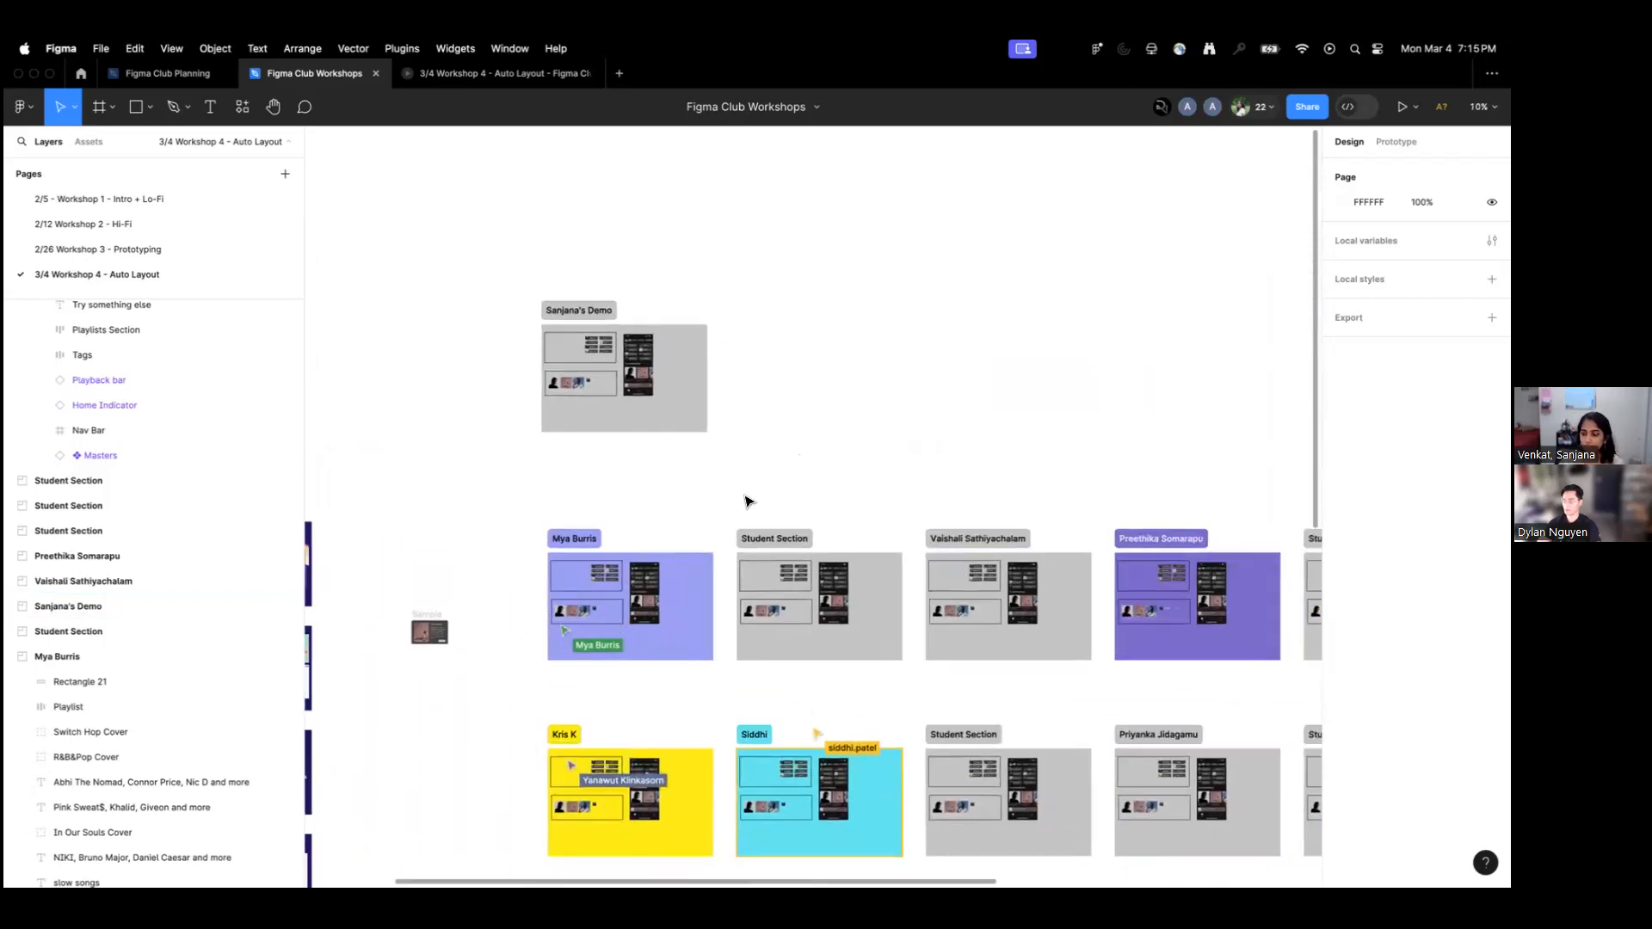
left_click_drag(596, 318, 602, 346)
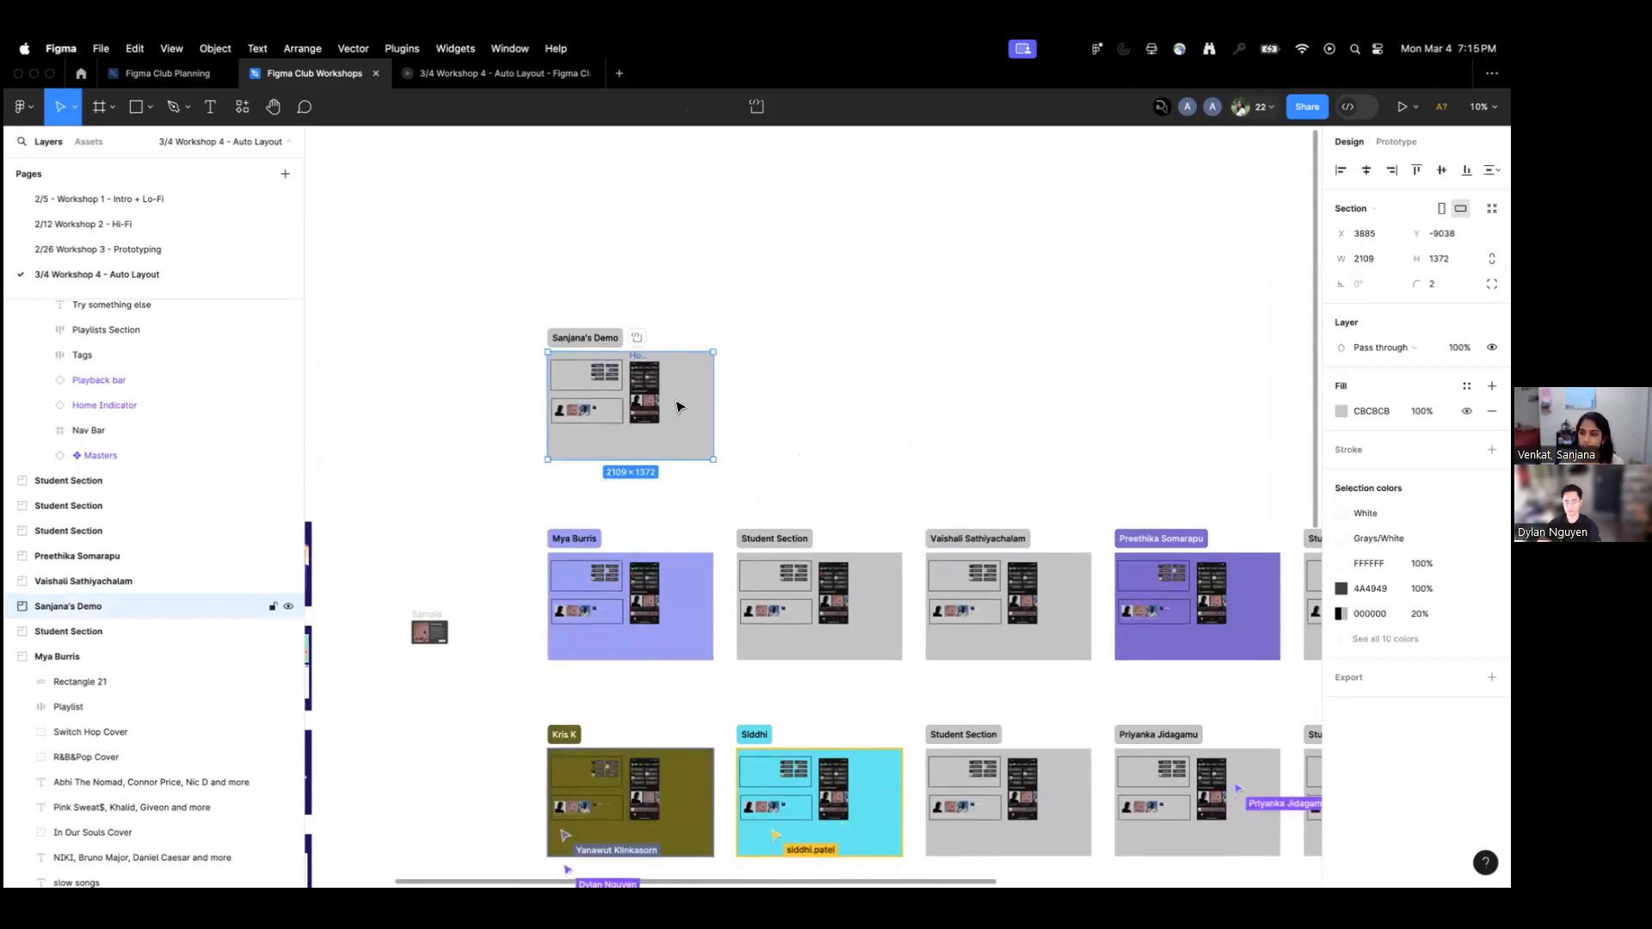
scroll(675, 400, "up", 5)
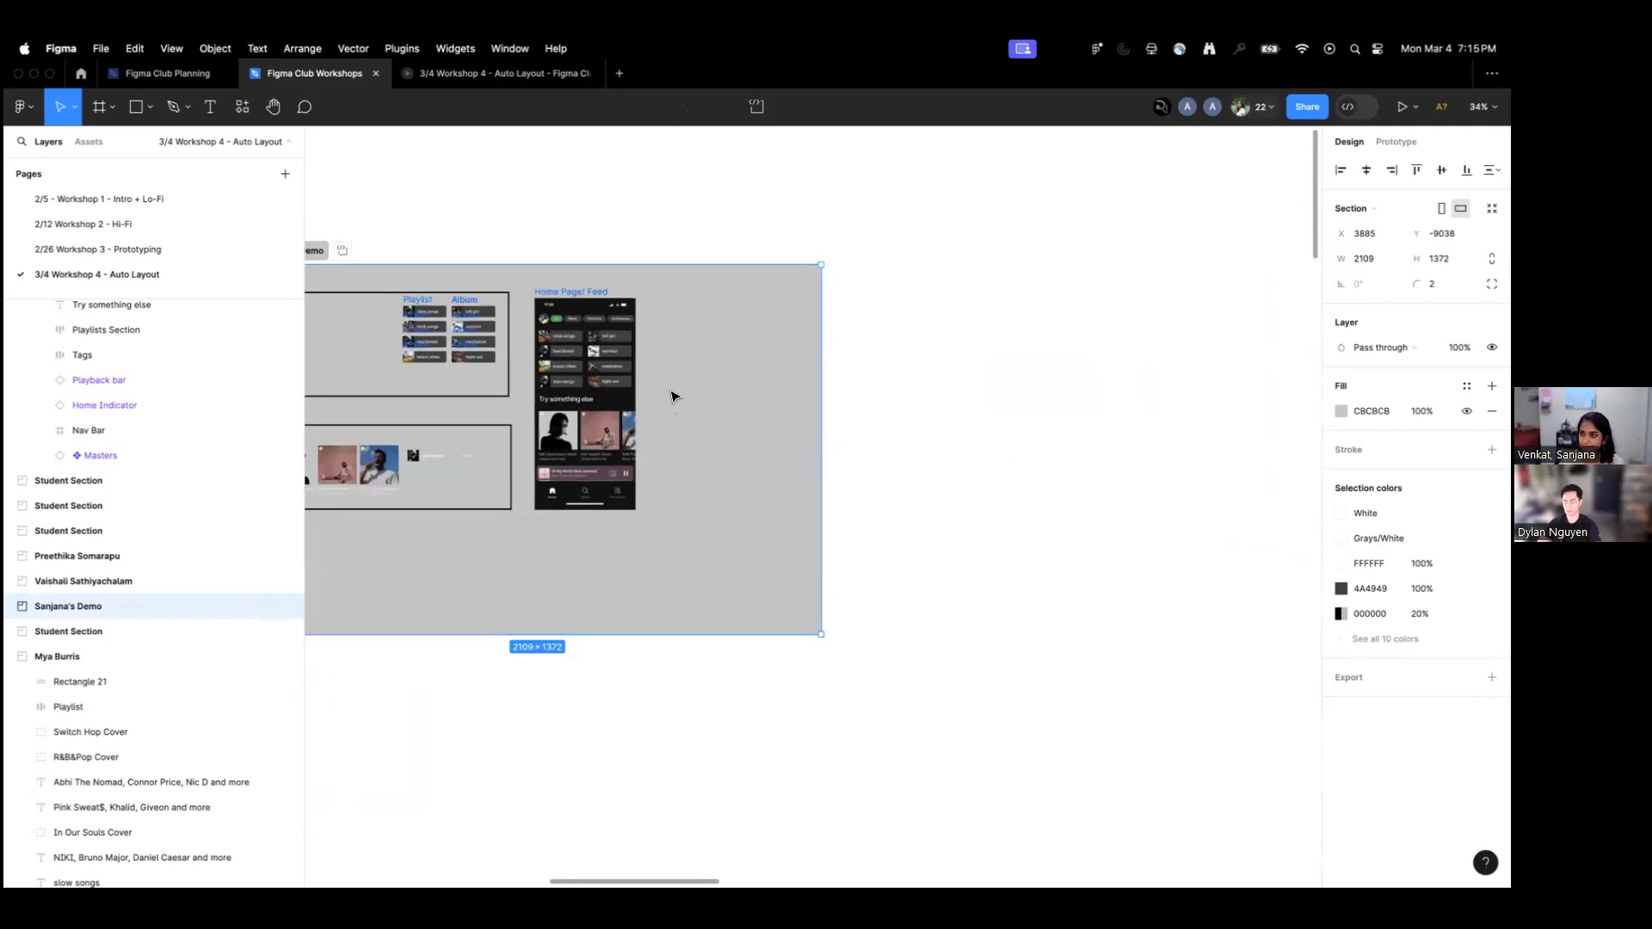
scroll(673, 397, "down", 3)
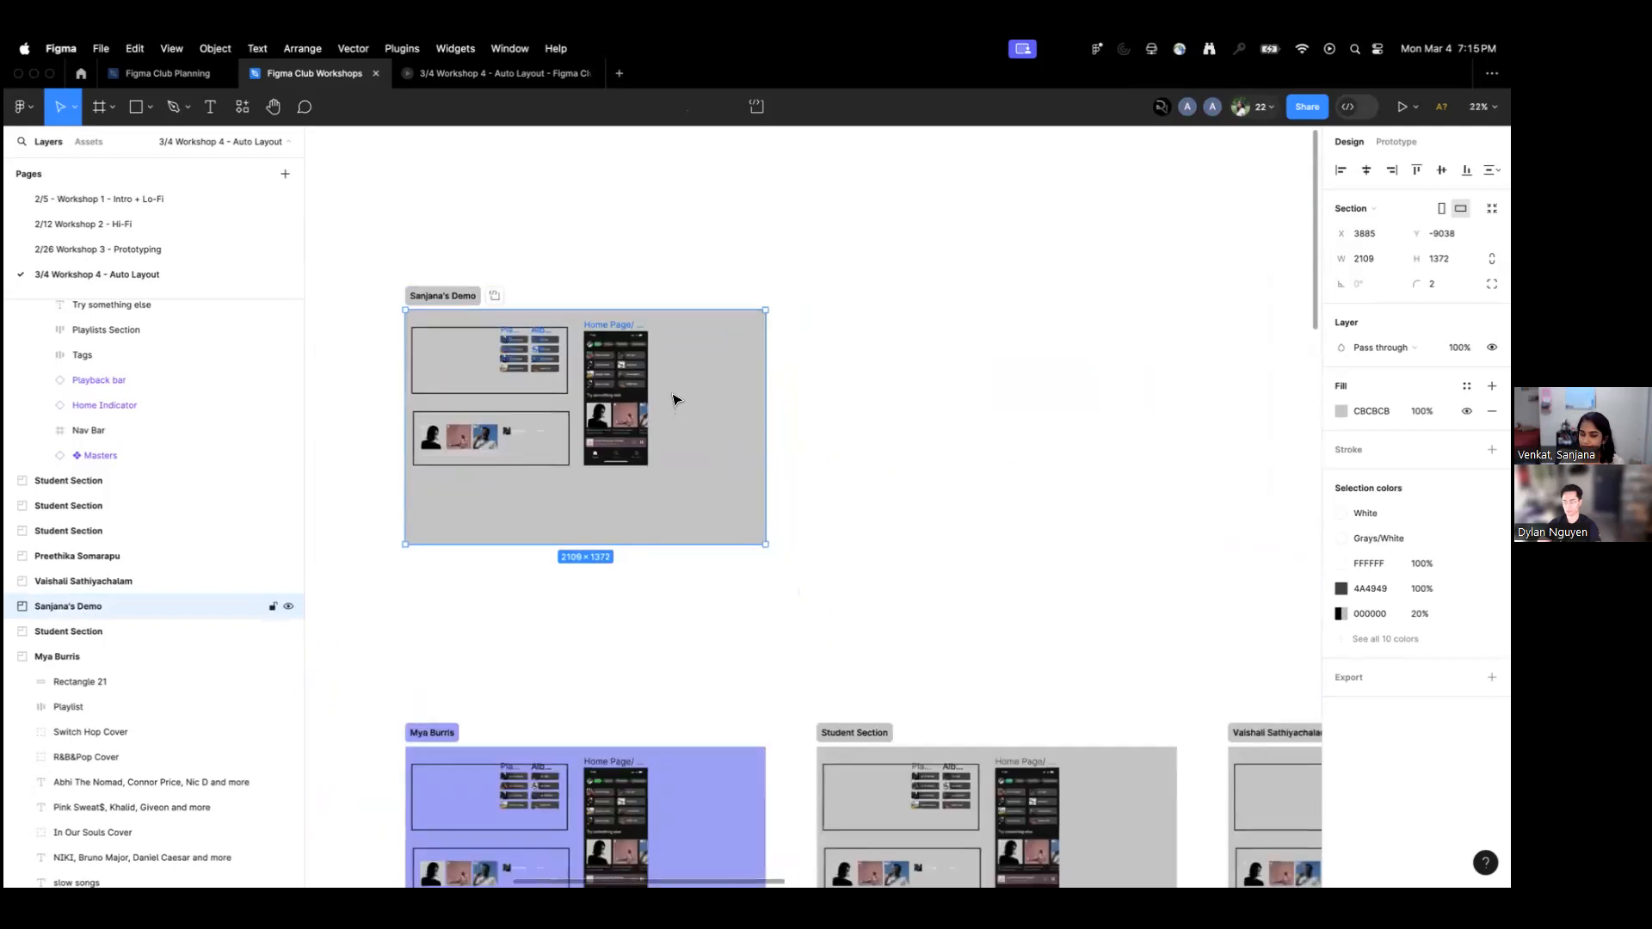
left_click(830, 443)
Survey the full grid of student sections below the demo section.
scroll(826, 443, "right", 2)
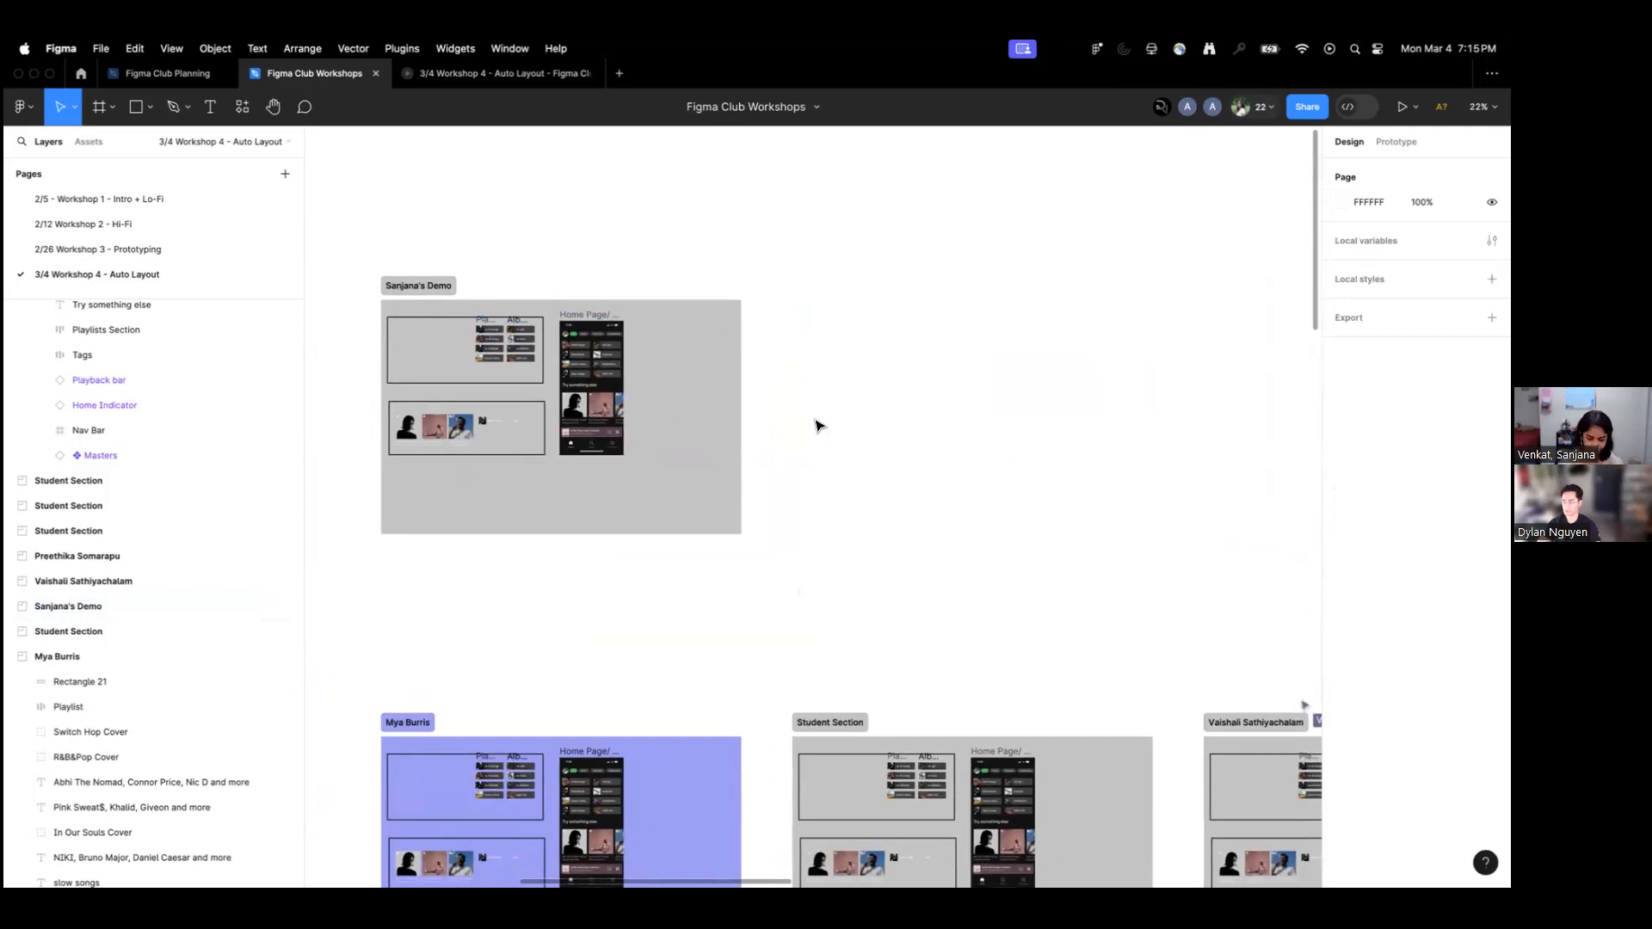
scroll(819, 430, "down", 2)
scroll(815, 461, "down", 2)
scroll(801, 394, "down", 3)
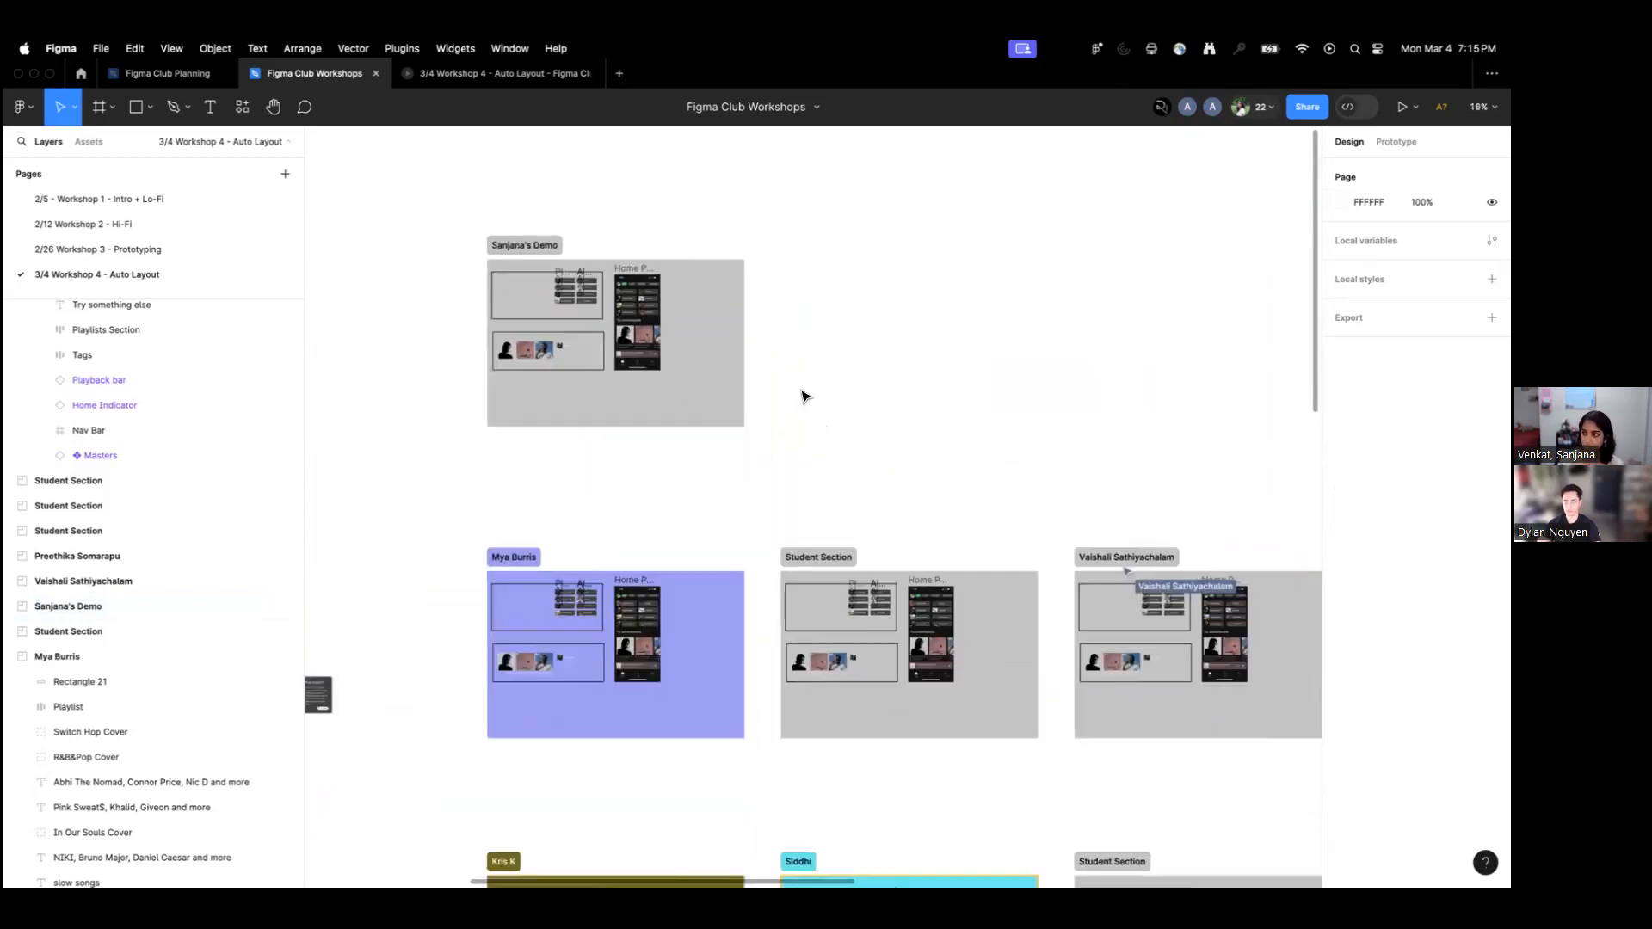
scroll(638, 387, "up", 5)
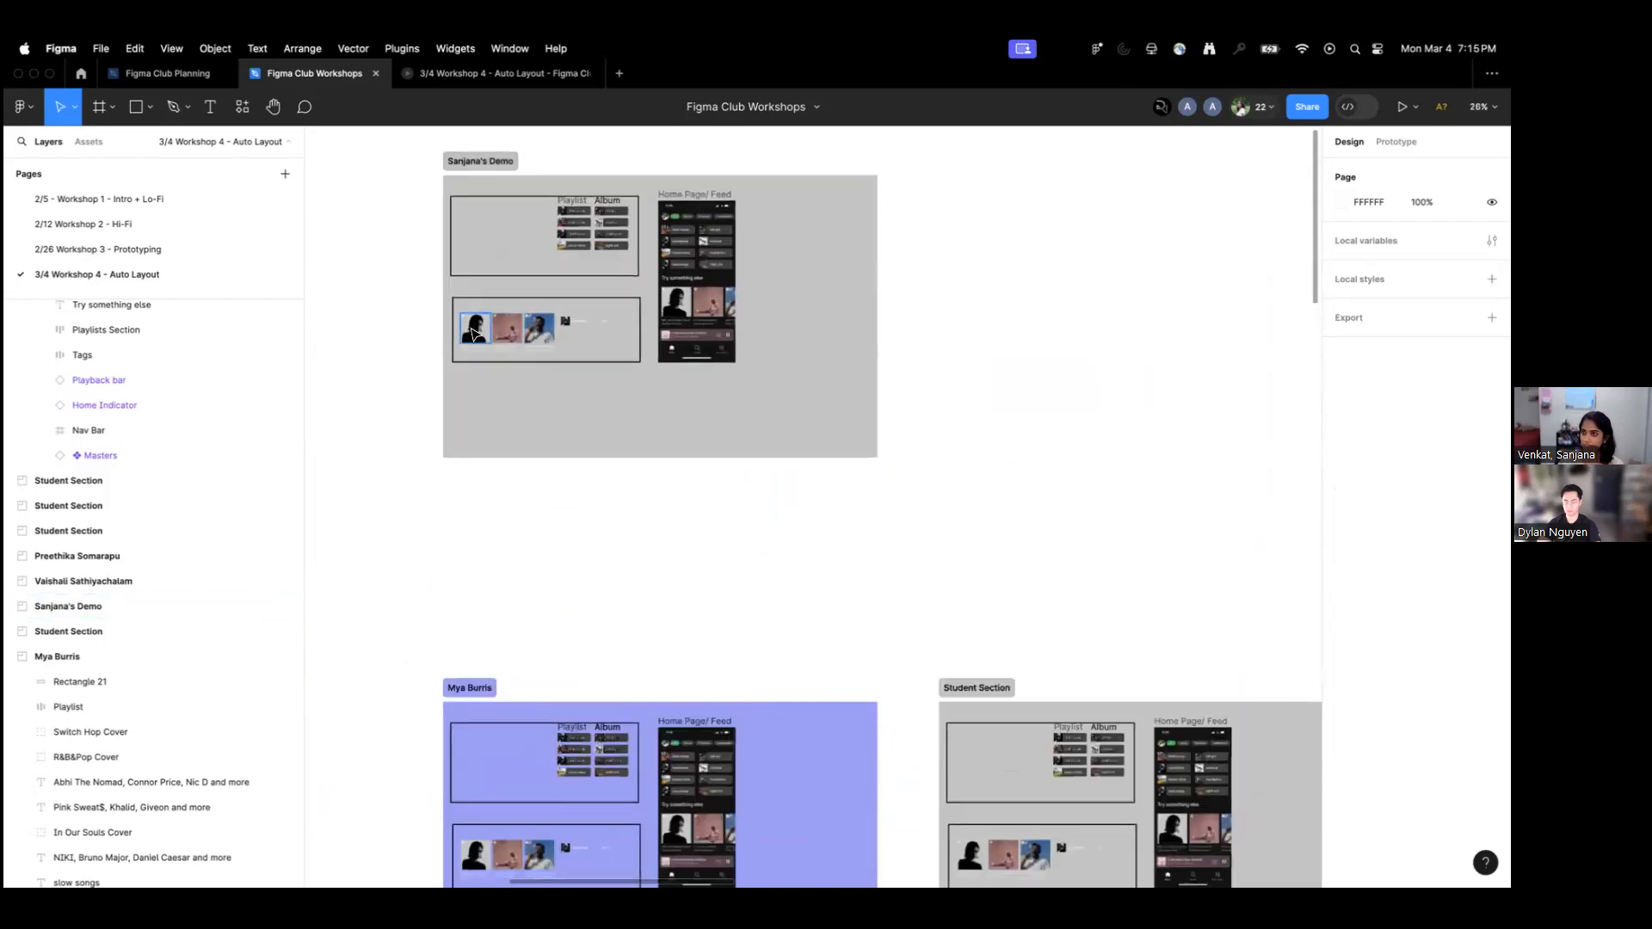
scroll(817, 456, "down", 5)
left_click_drag(923, 492, 736, 360)
scroll(817, 411, "down", 3)
scroll(730, 353, "right", 3)
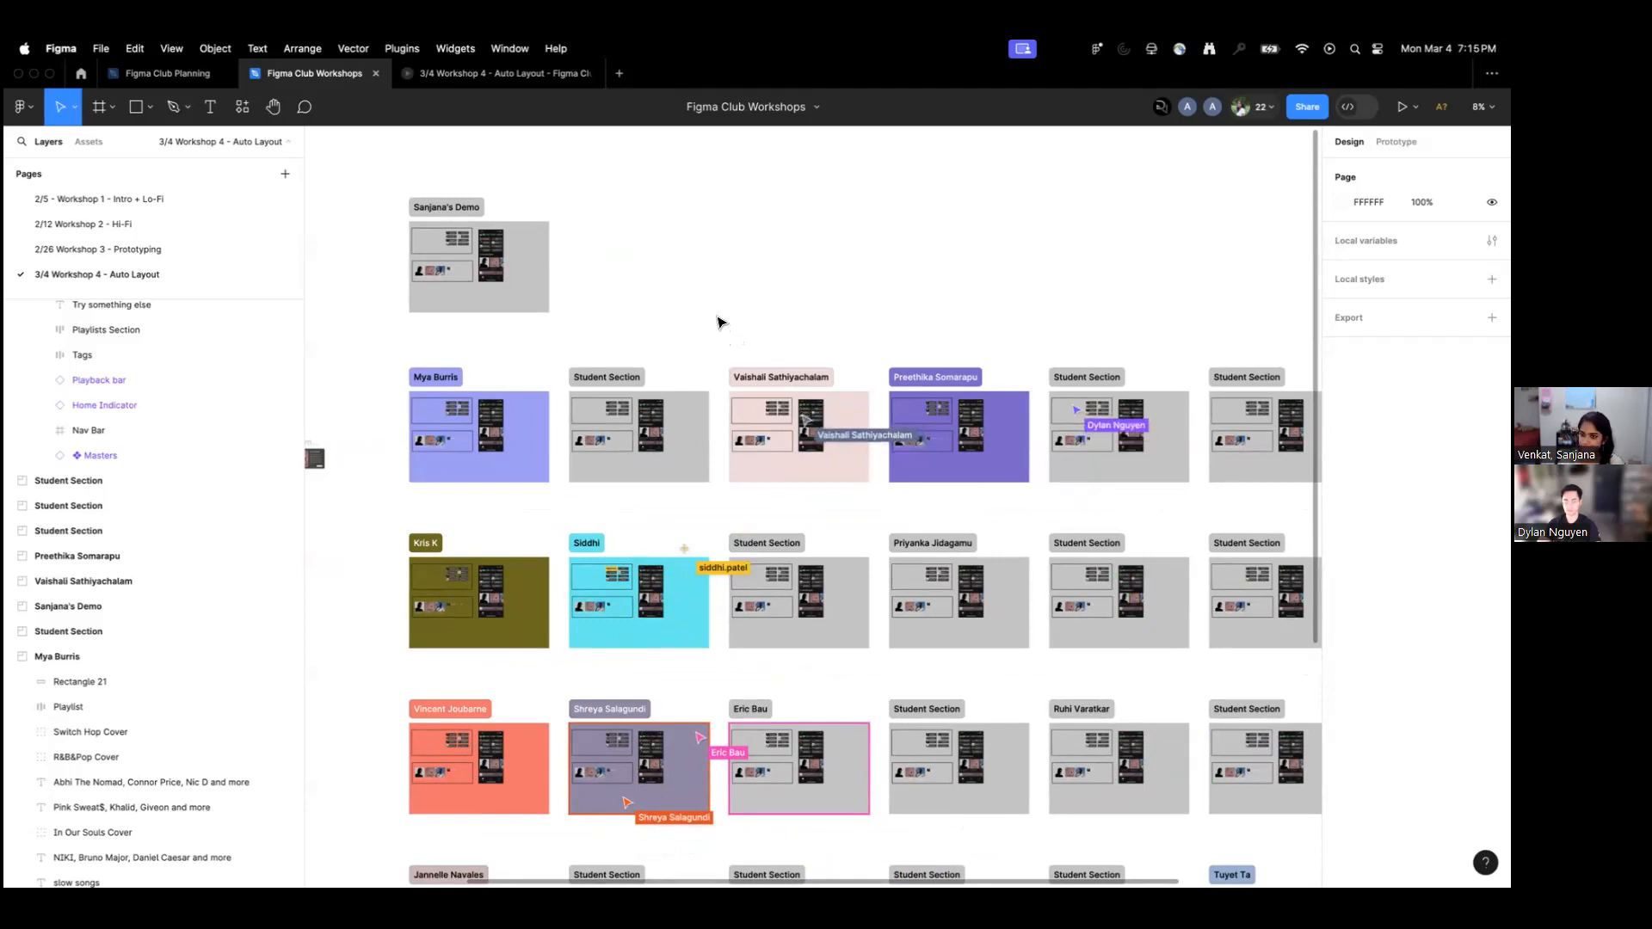
scroll(717, 322, "down", 3)
left_click_drag(711, 299, 656, 229)
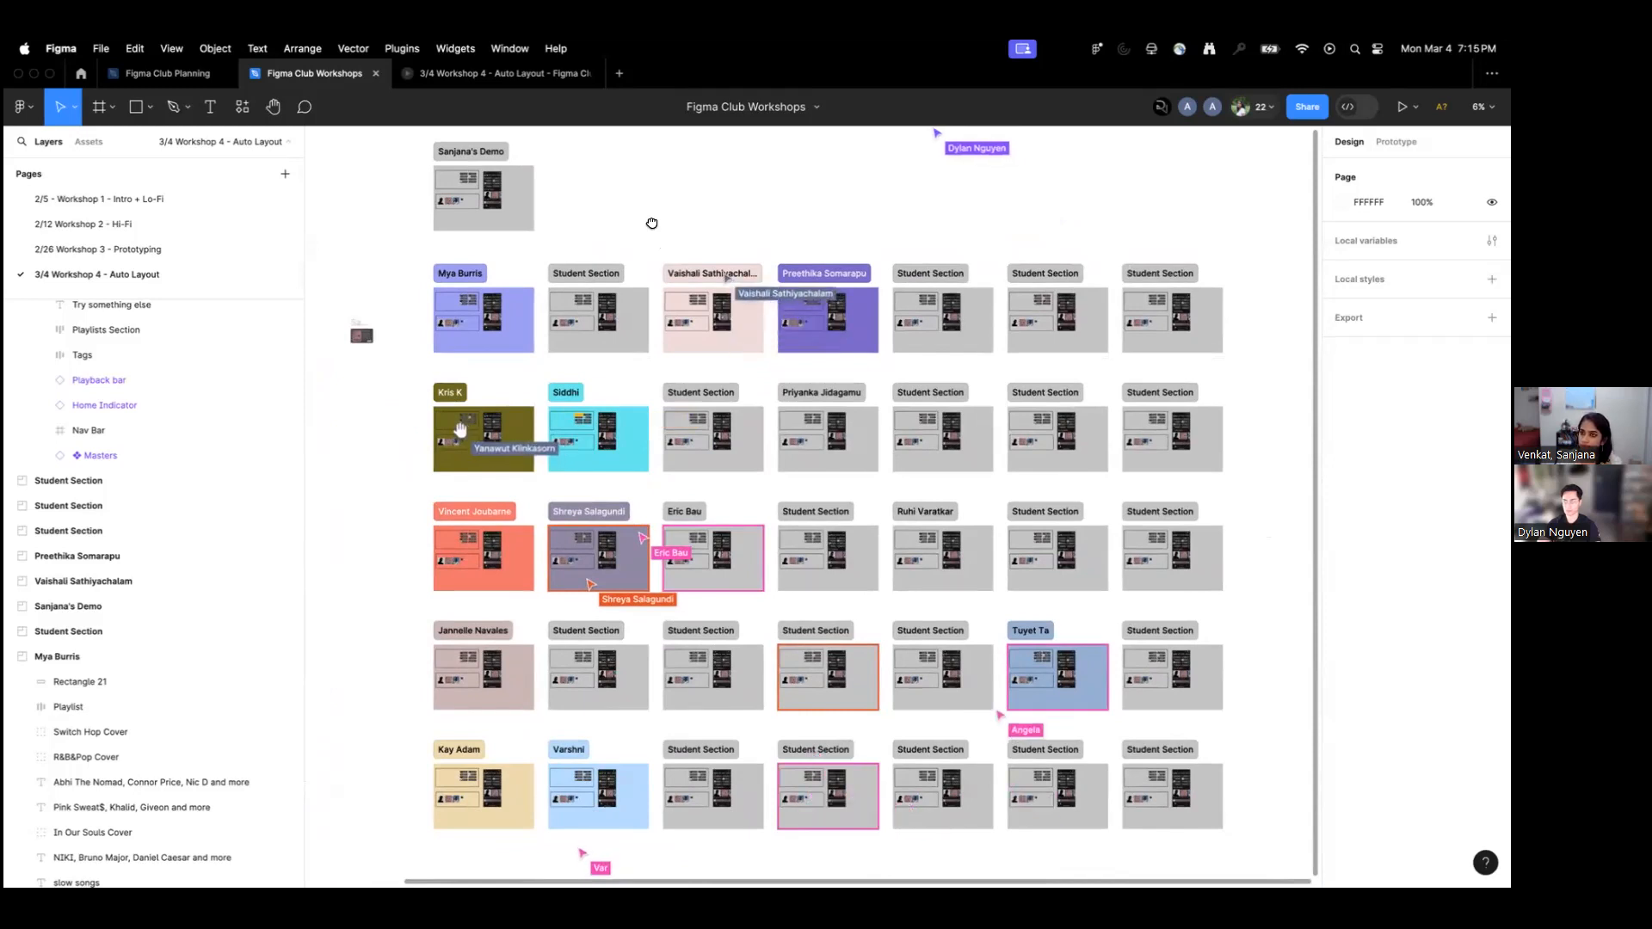
left_click_drag(652, 224, 711, 241)
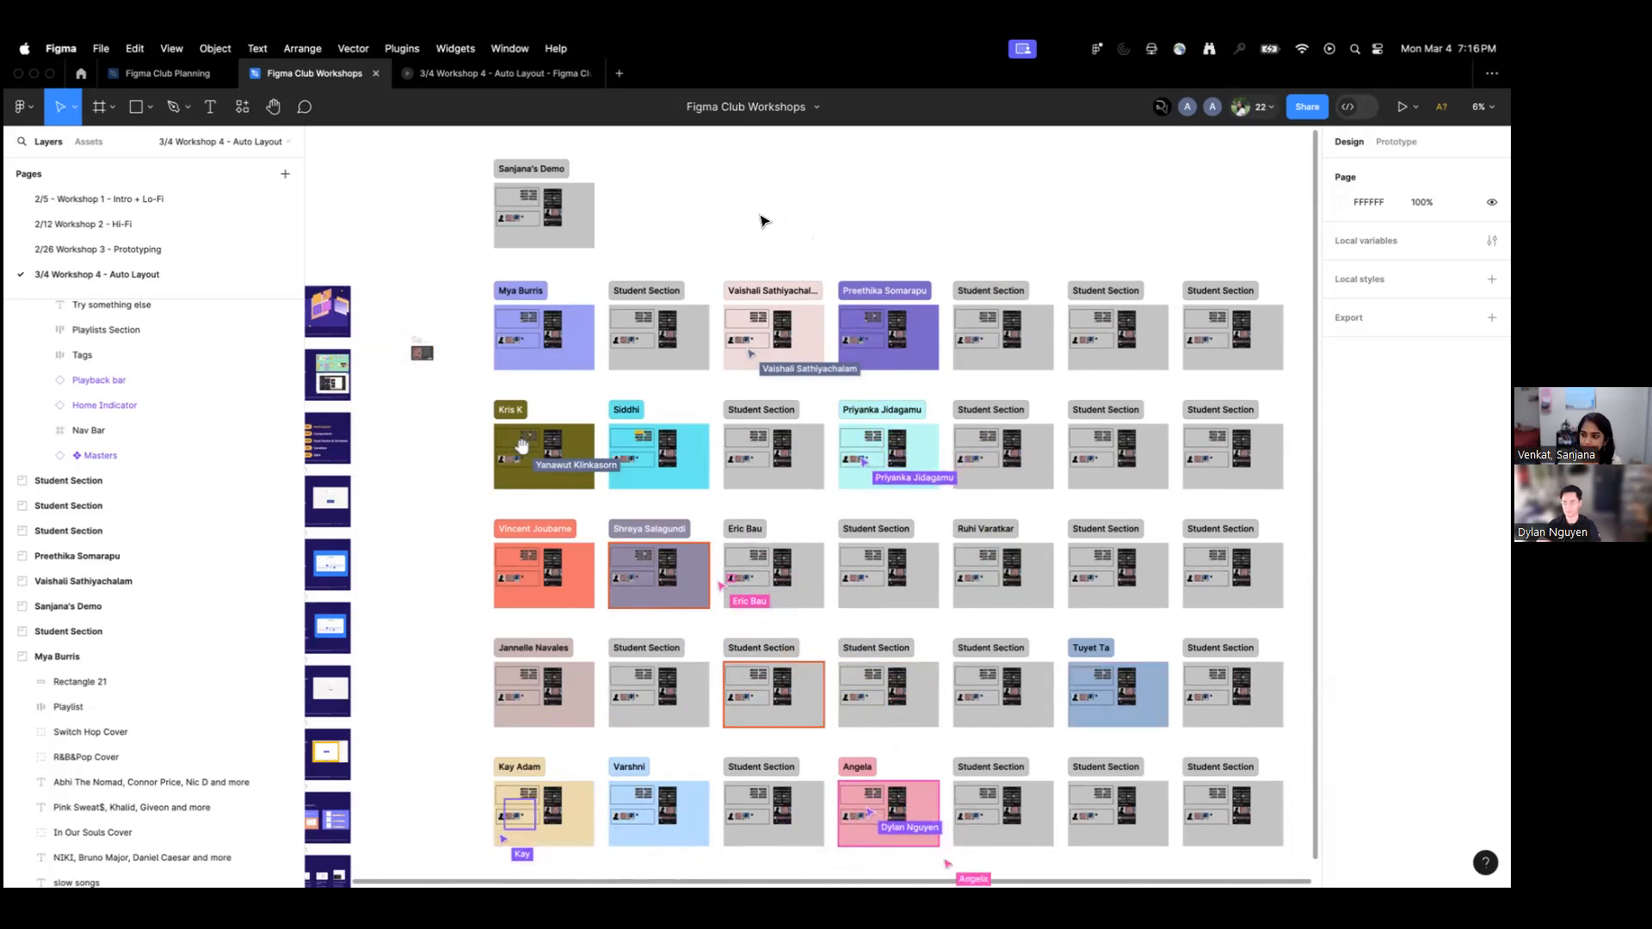
left_click_drag(757, 212, 738, 254)
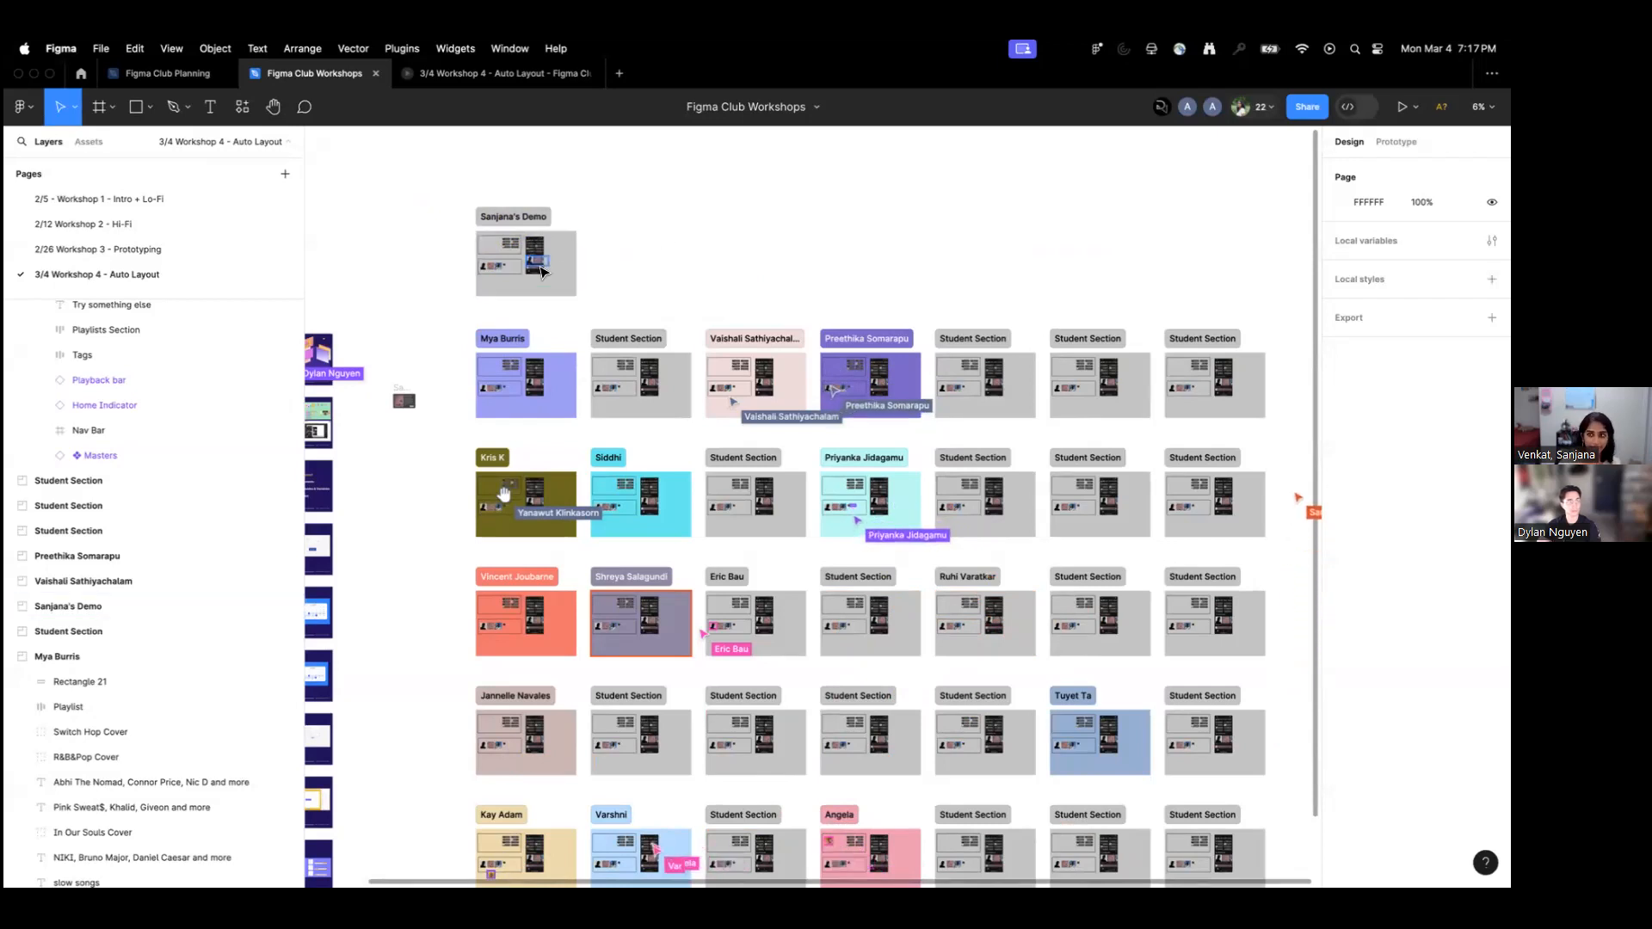
Inspect the two outlined component boxes in the demo section and compare them with the Home Page/ Feed mockup.
scroll(542, 272, "up", 5)
scroll(572, 404, "up", 3)
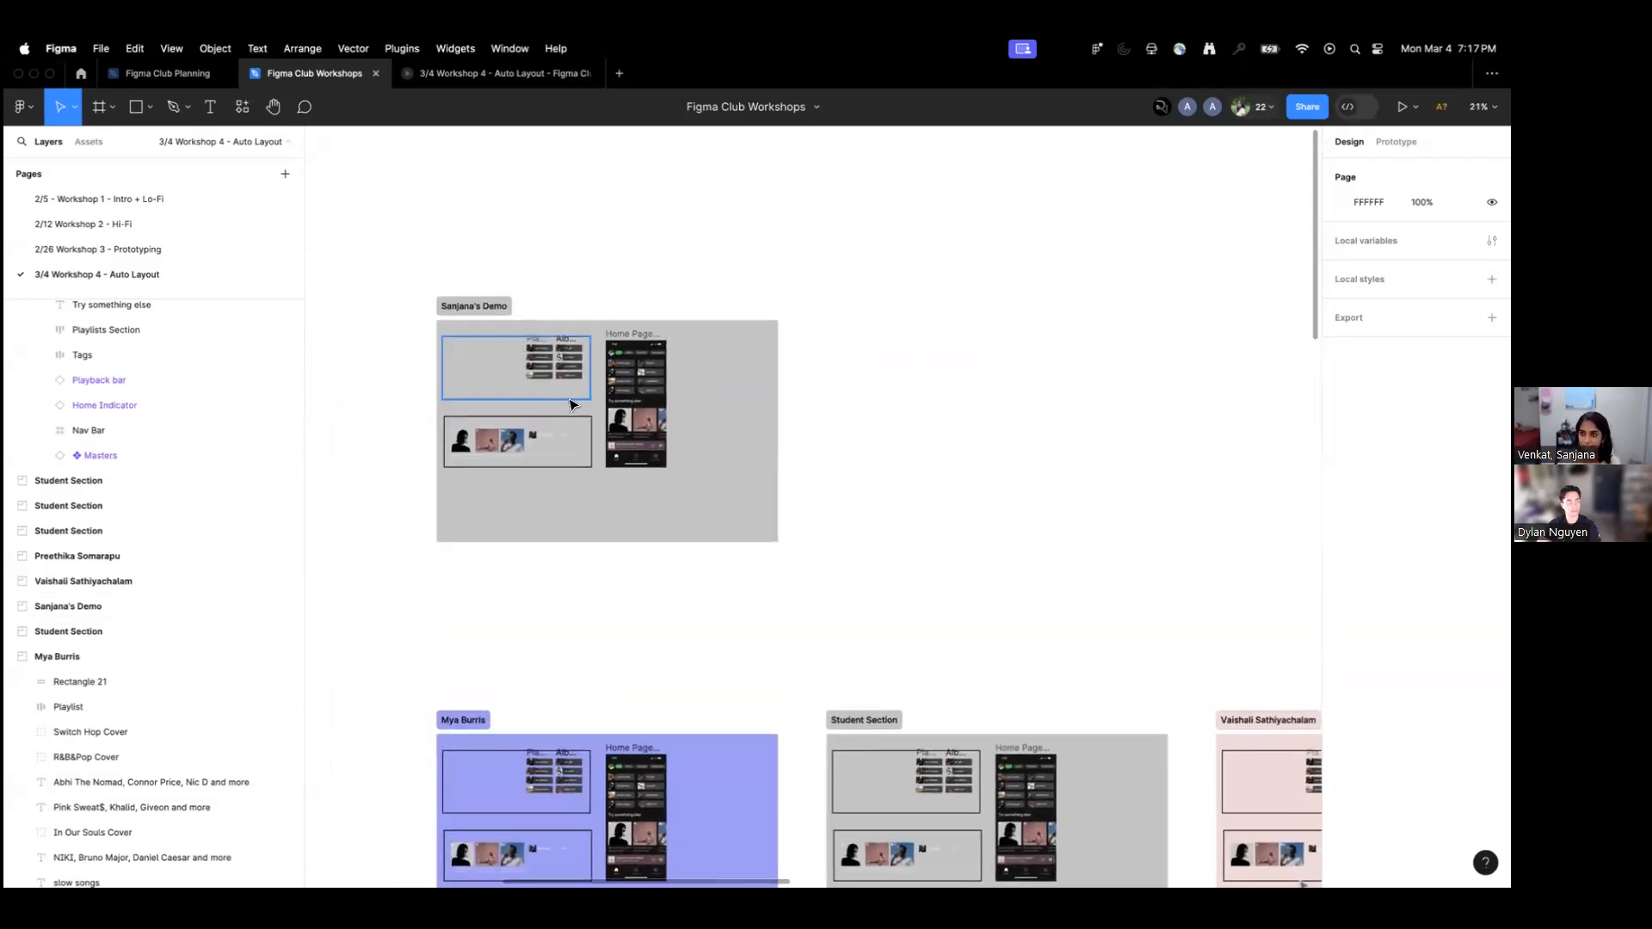
scroll(572, 404, "up", 3)
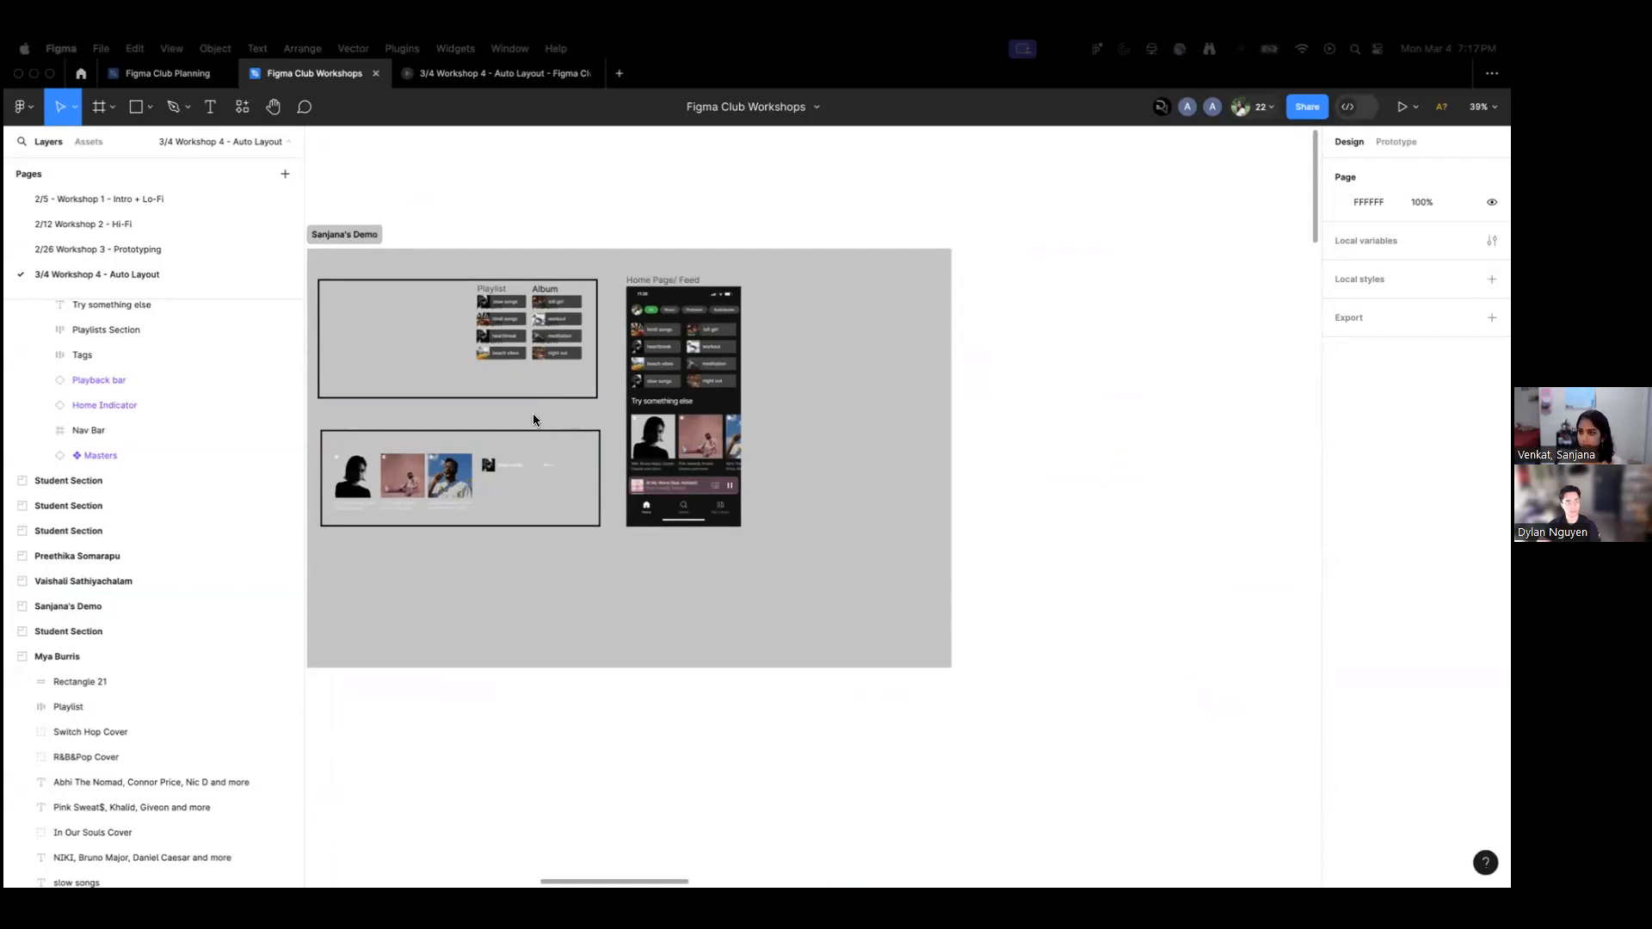
left_click_drag(542, 420, 686, 482)
scroll(662, 469, "up", 3)
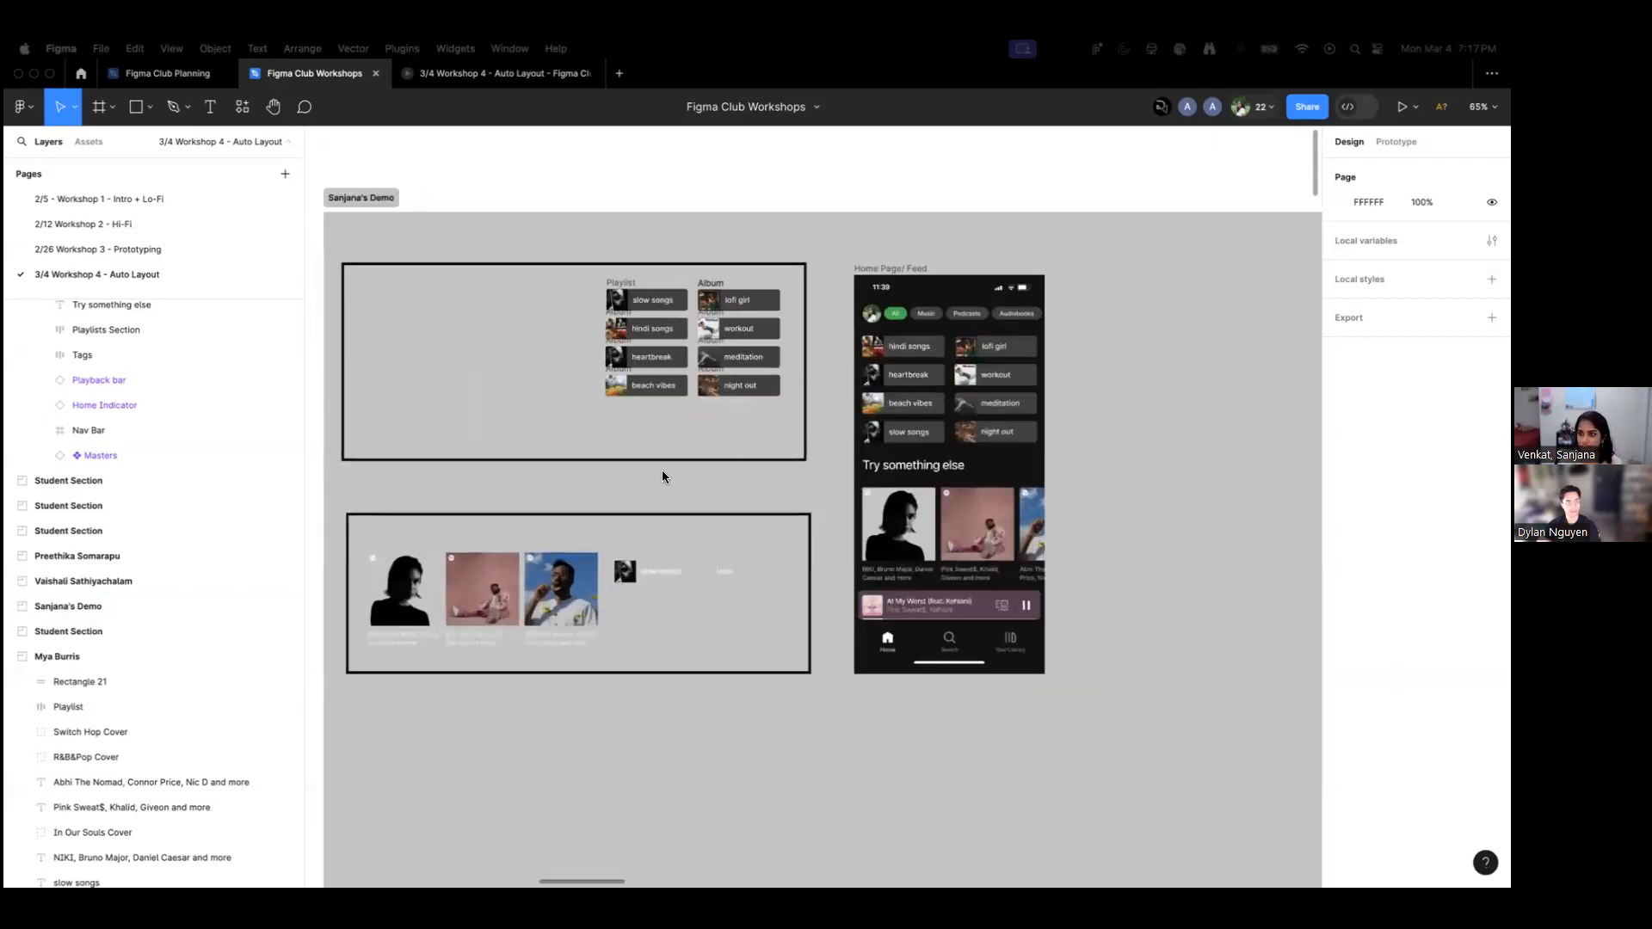
scroll(684, 482, "left", 2)
scroll(684, 482, "up", 1)
scroll(694, 496, "up", 1)
scroll(694, 497, "left", 1)
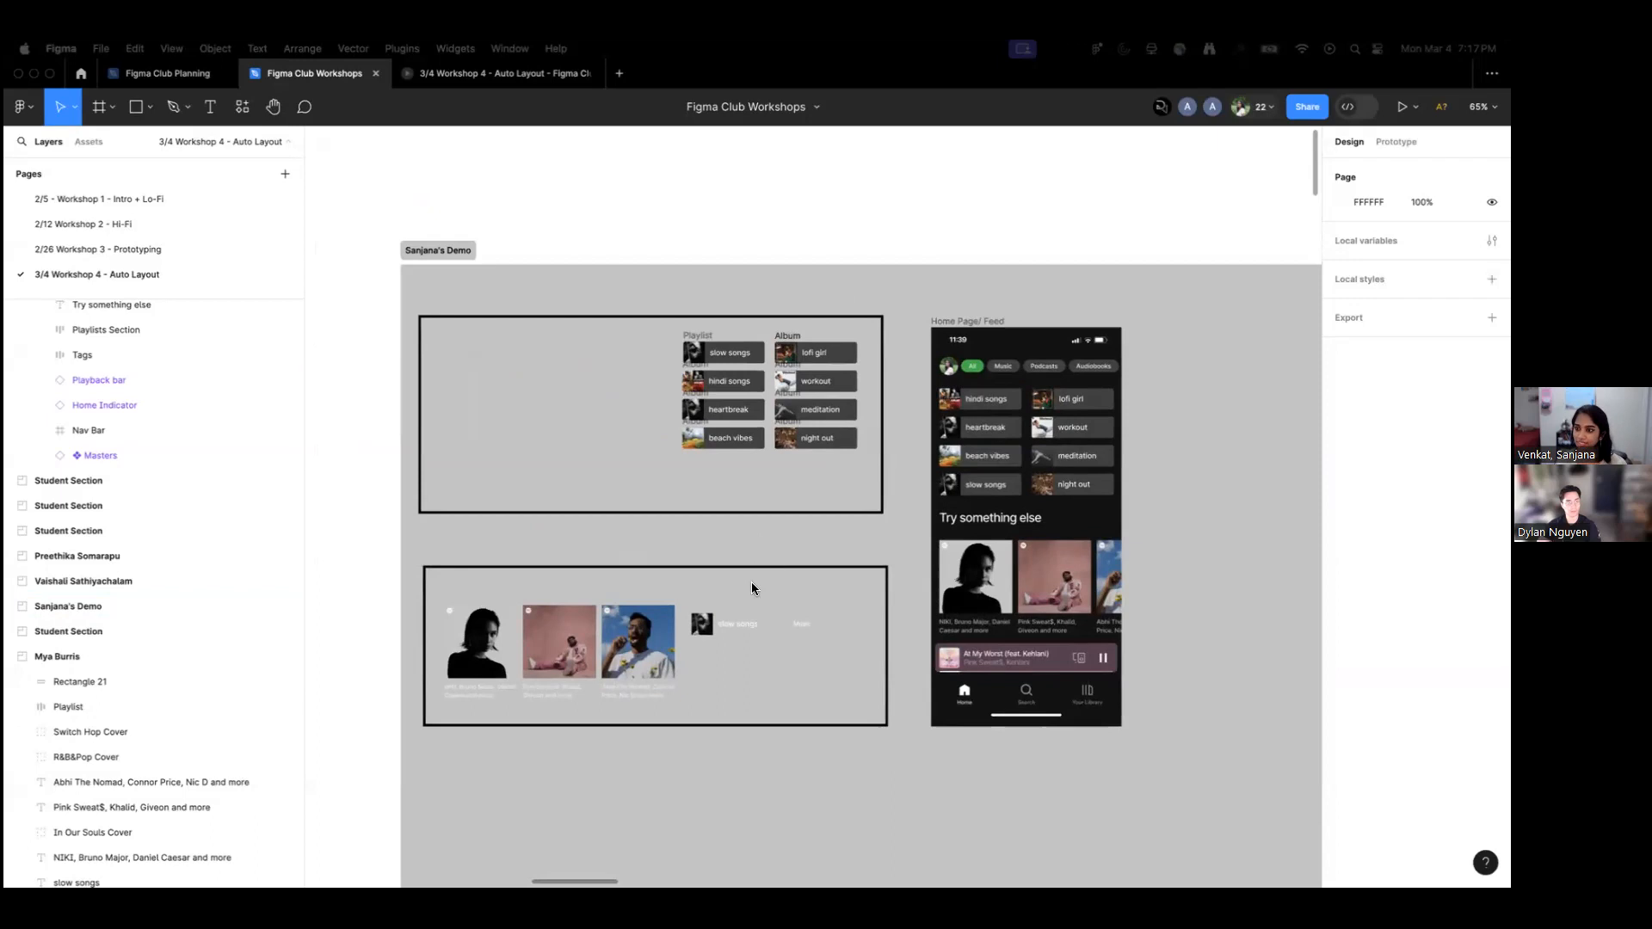
scroll(823, 652, "down", 1)
scroll(823, 652, "right", 1)
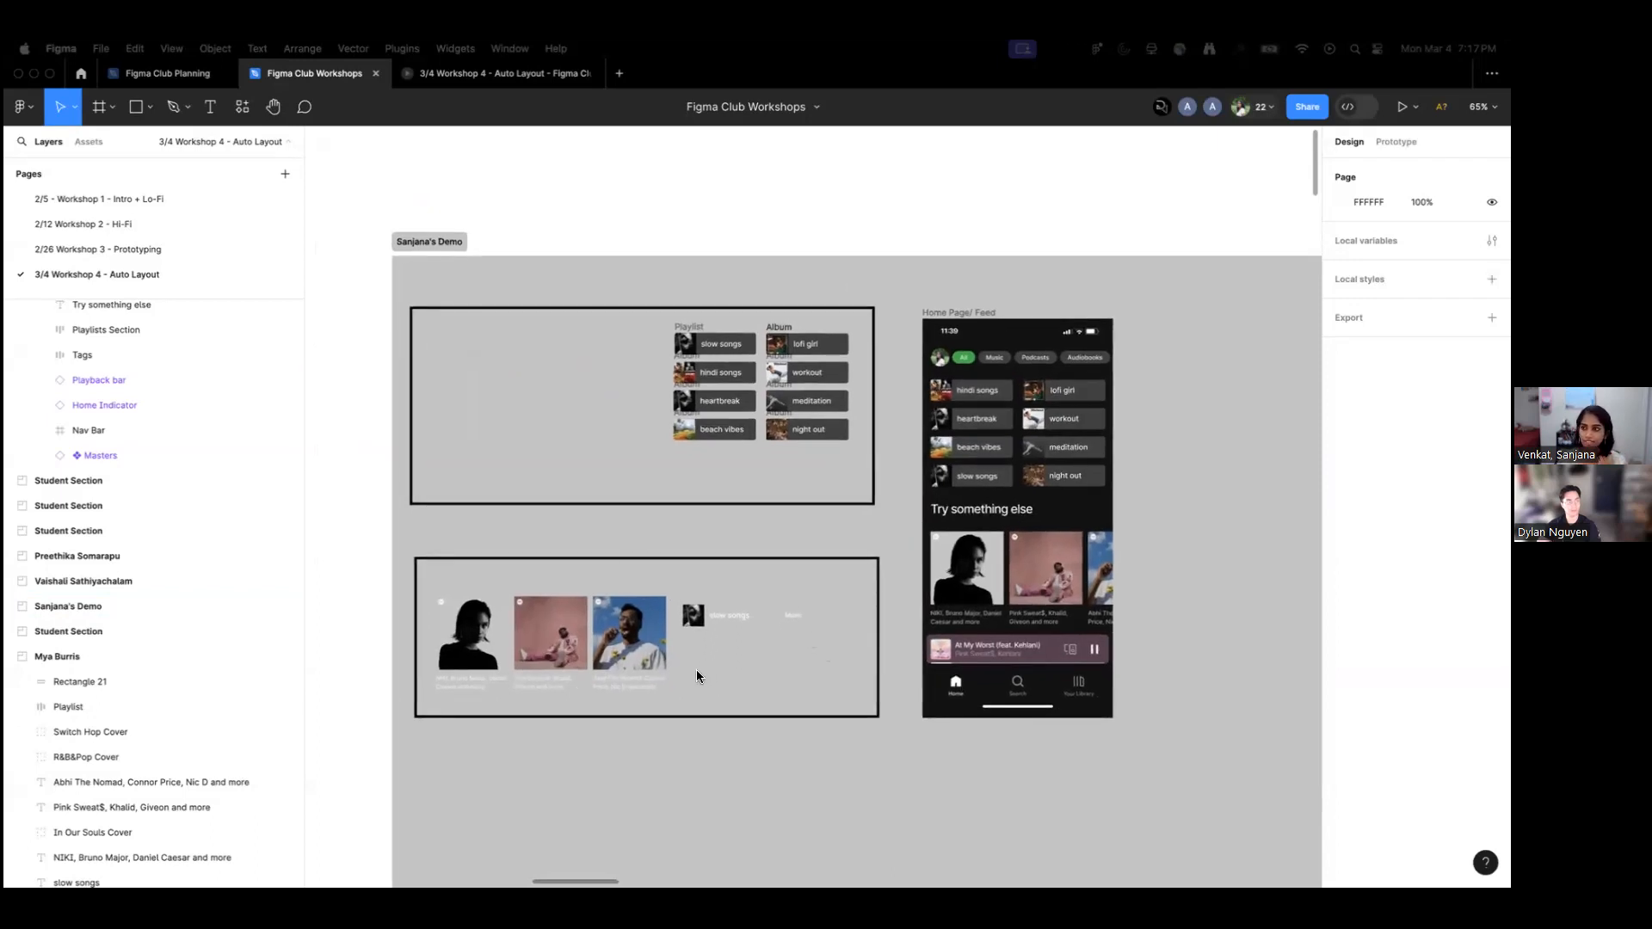
left_click_drag(626, 419, 580, 389)
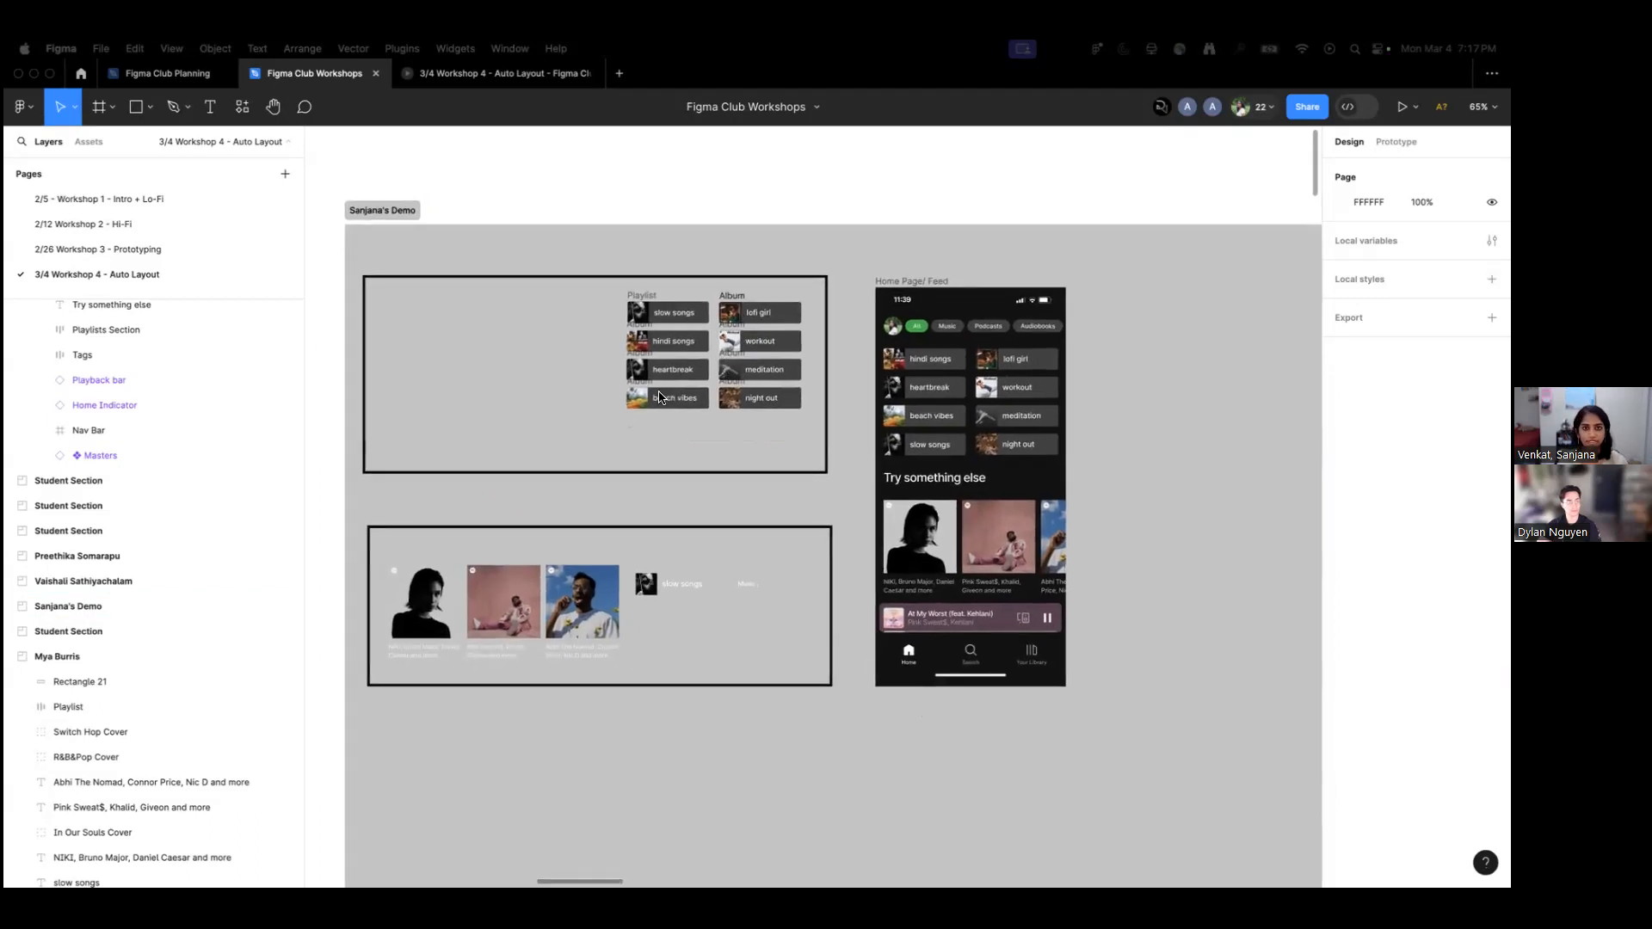
scroll(705, 507, "down", 2)
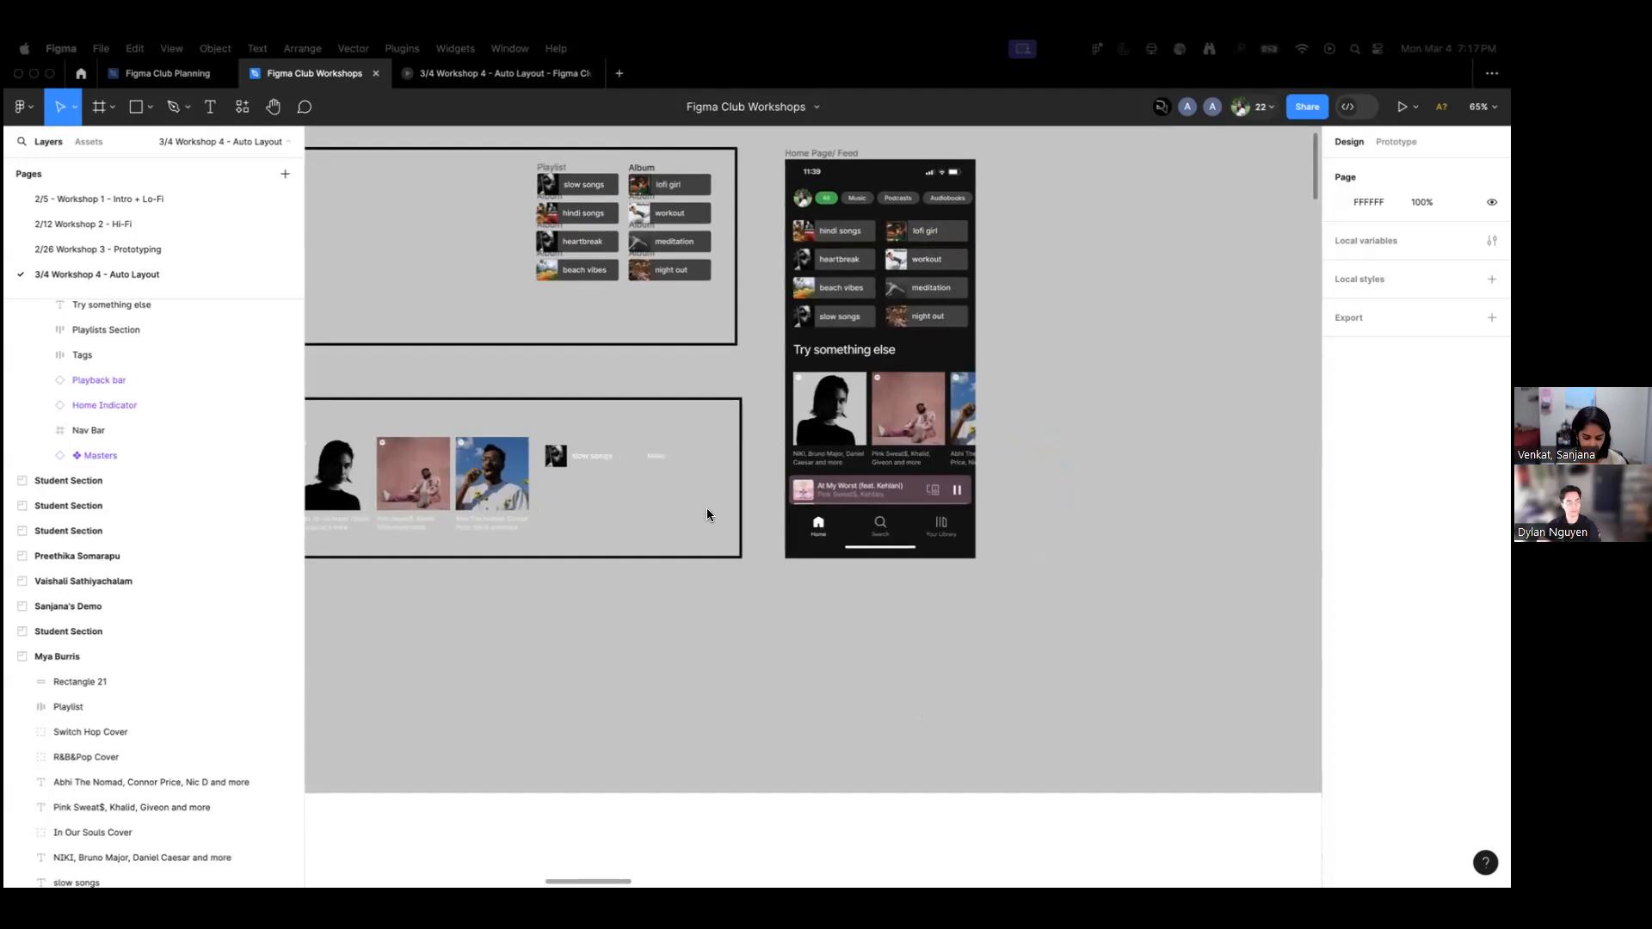
scroll(706, 507, "down", 3)
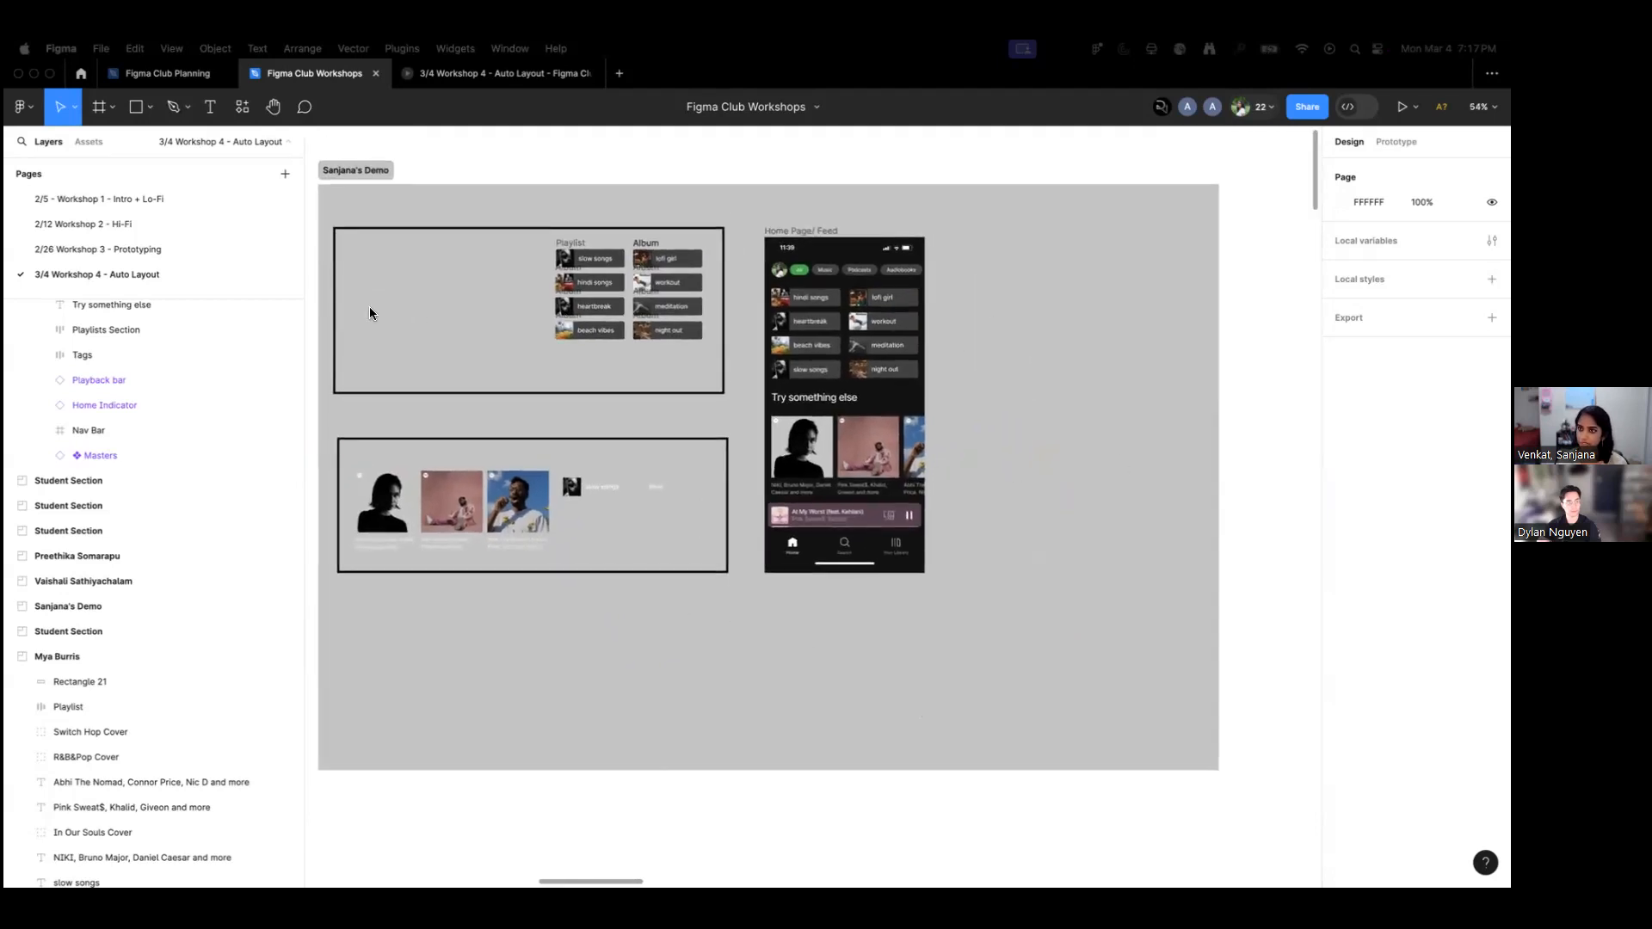
left_click_drag(409, 293, 590, 403)
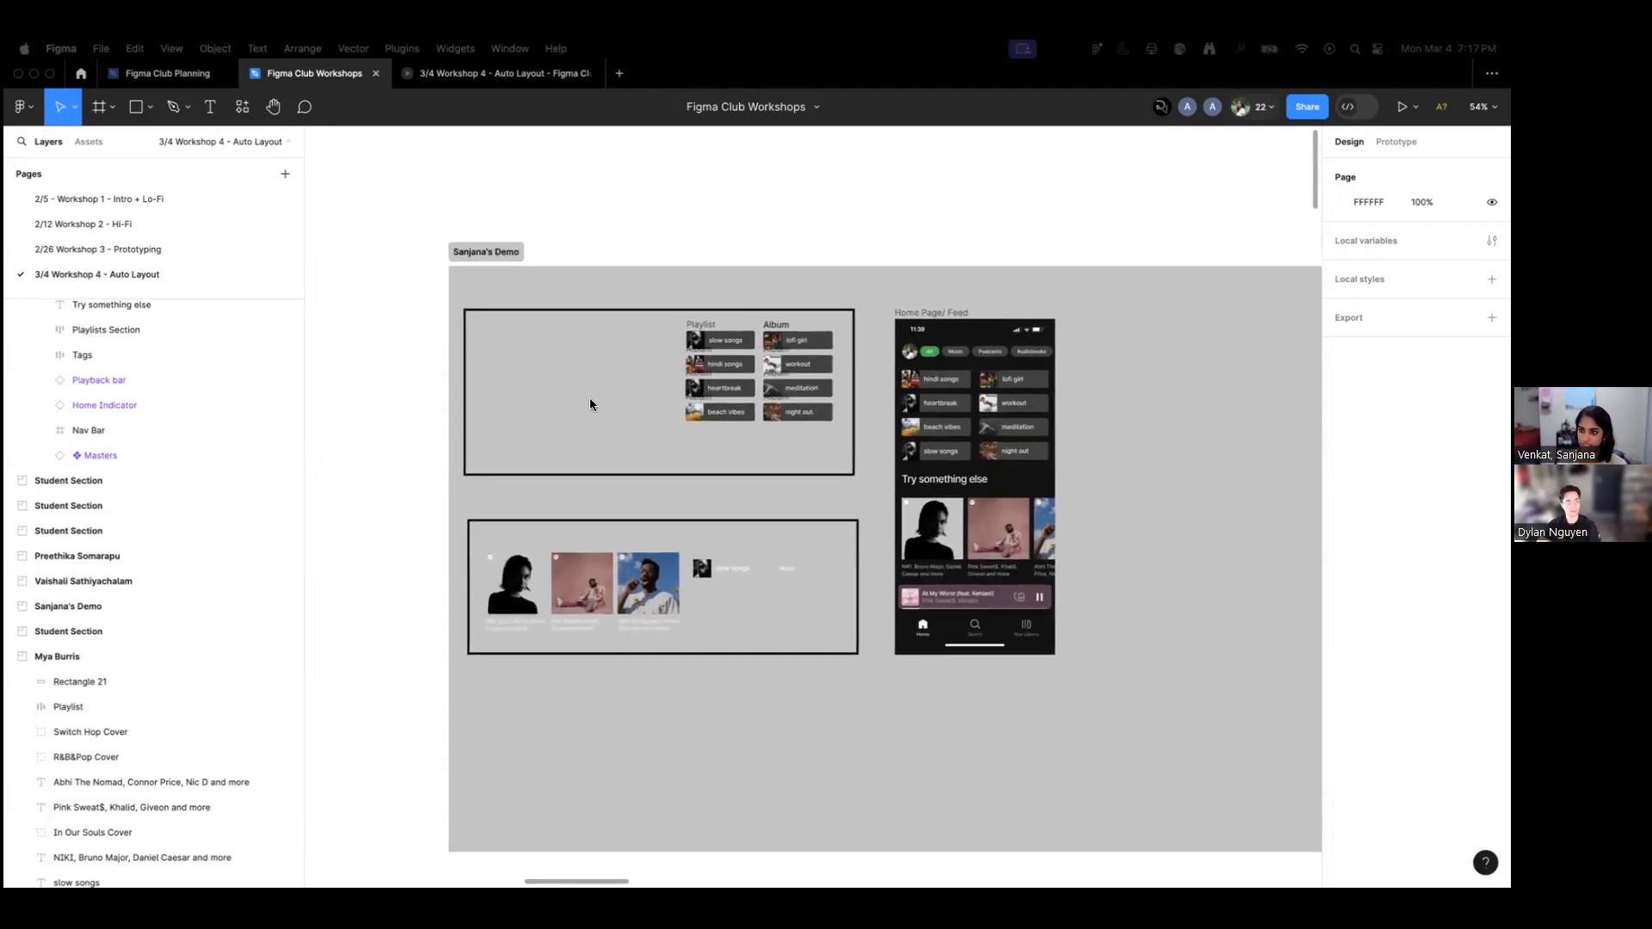
Move the R&B&Pop cover and its NIKI, Bruno Major, Daniel Caesar caption into the empty area of the upper box, caption below cover.
scroll(525, 614, "up", 5)
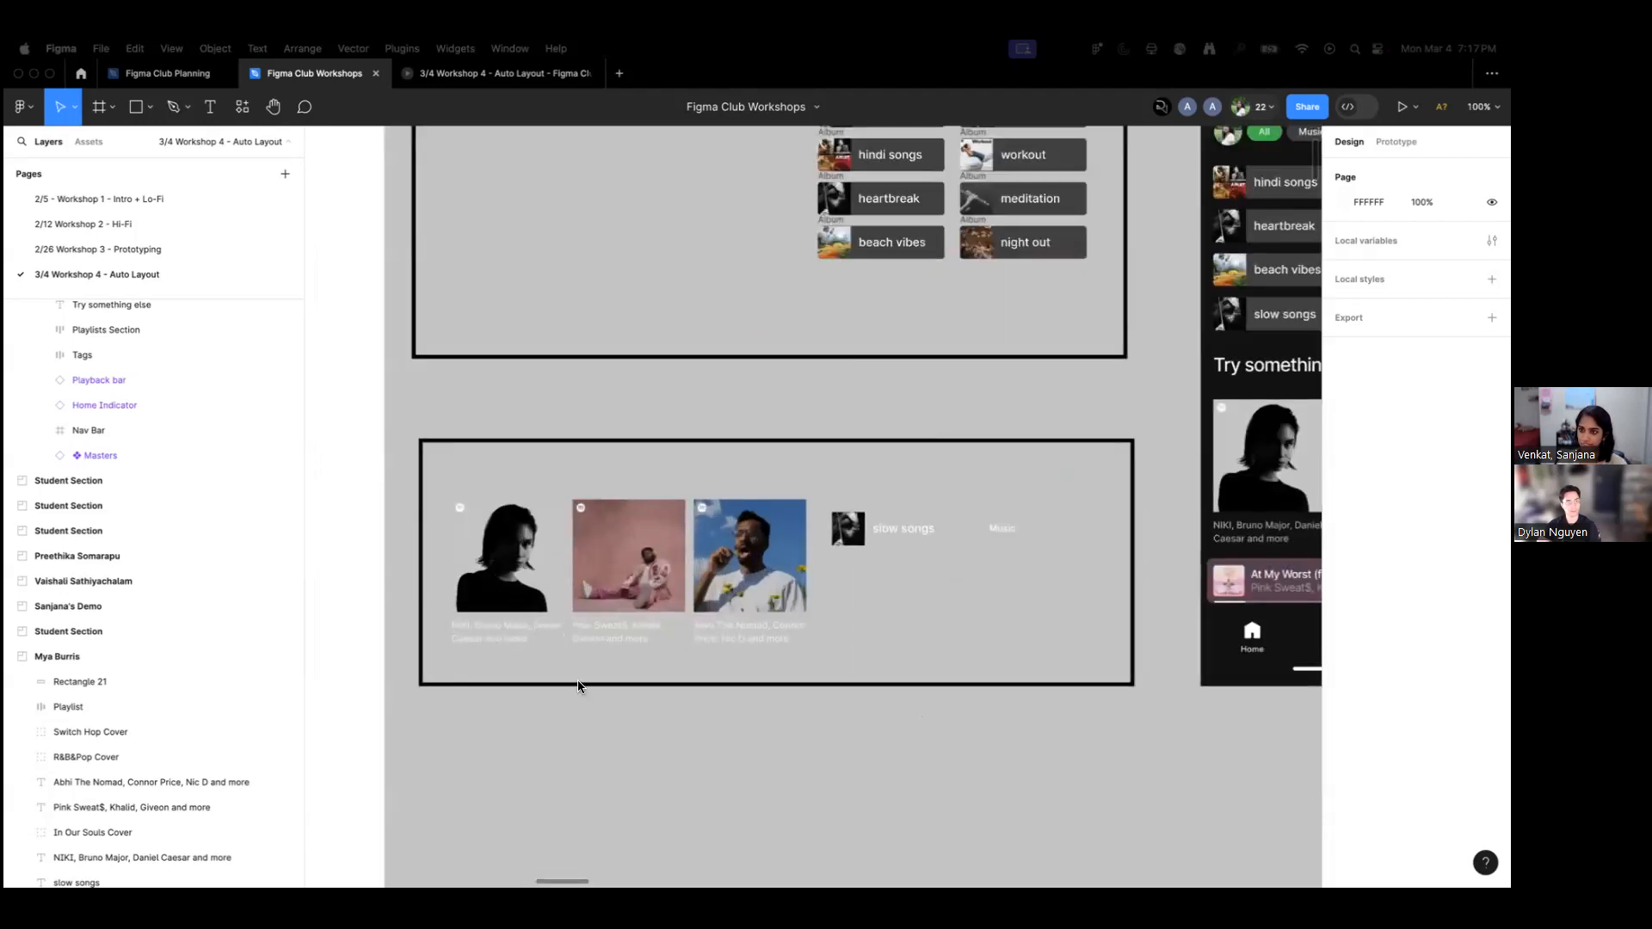
left_click(511, 557)
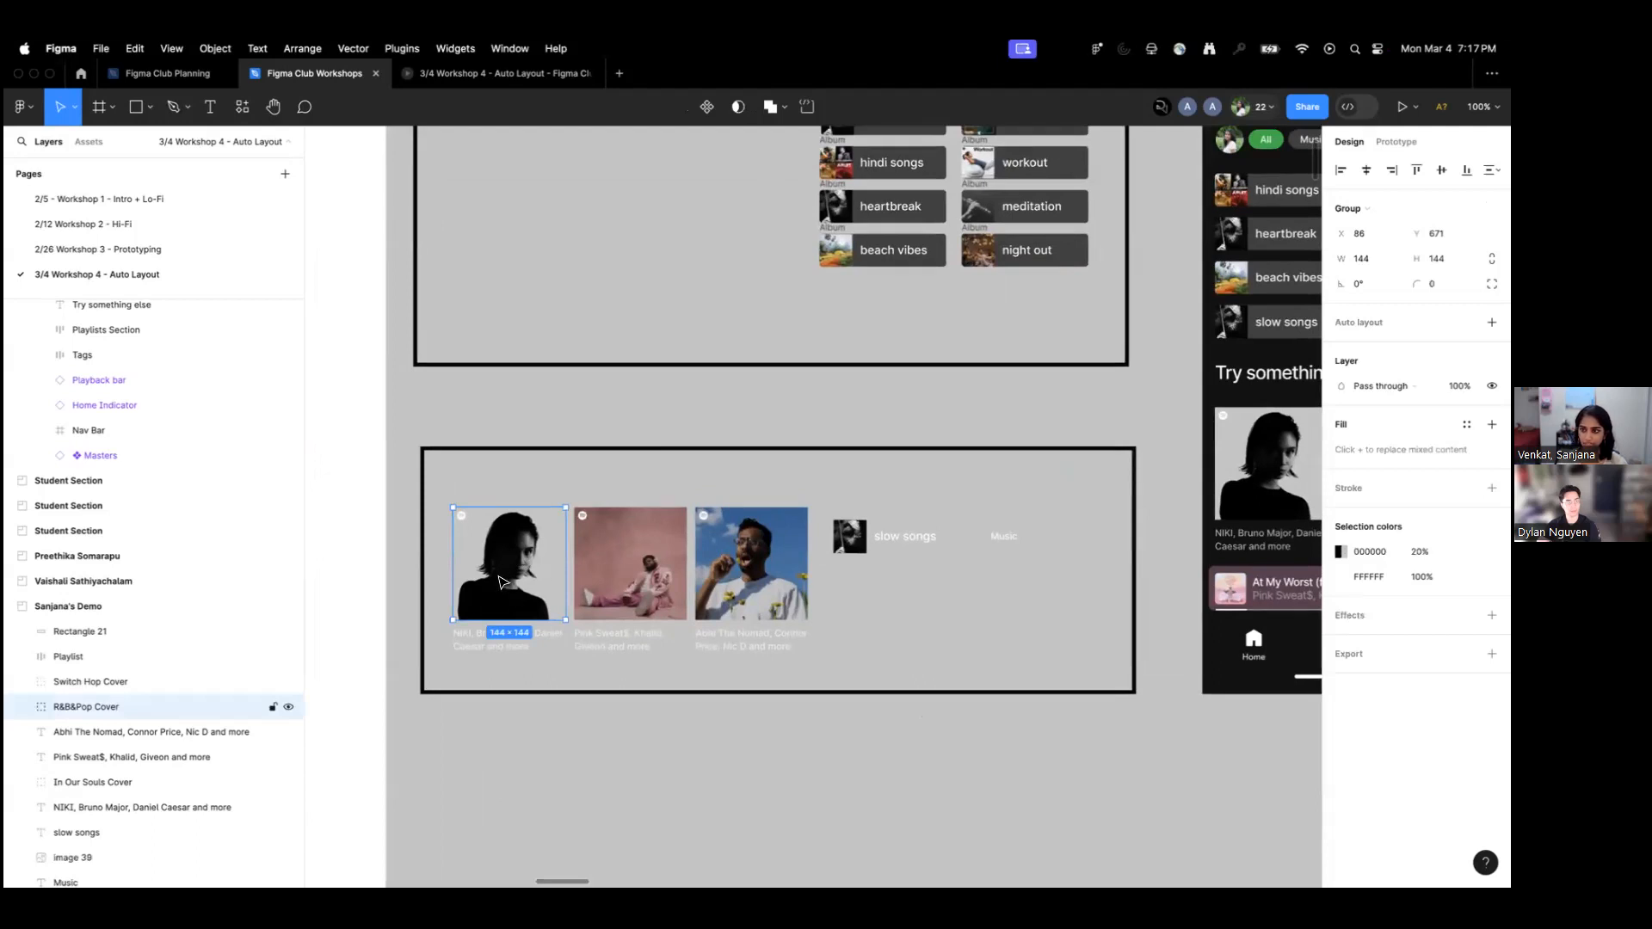
left_click_drag(505, 574, 499, 244)
left_click_drag(682, 284, 708, 452)
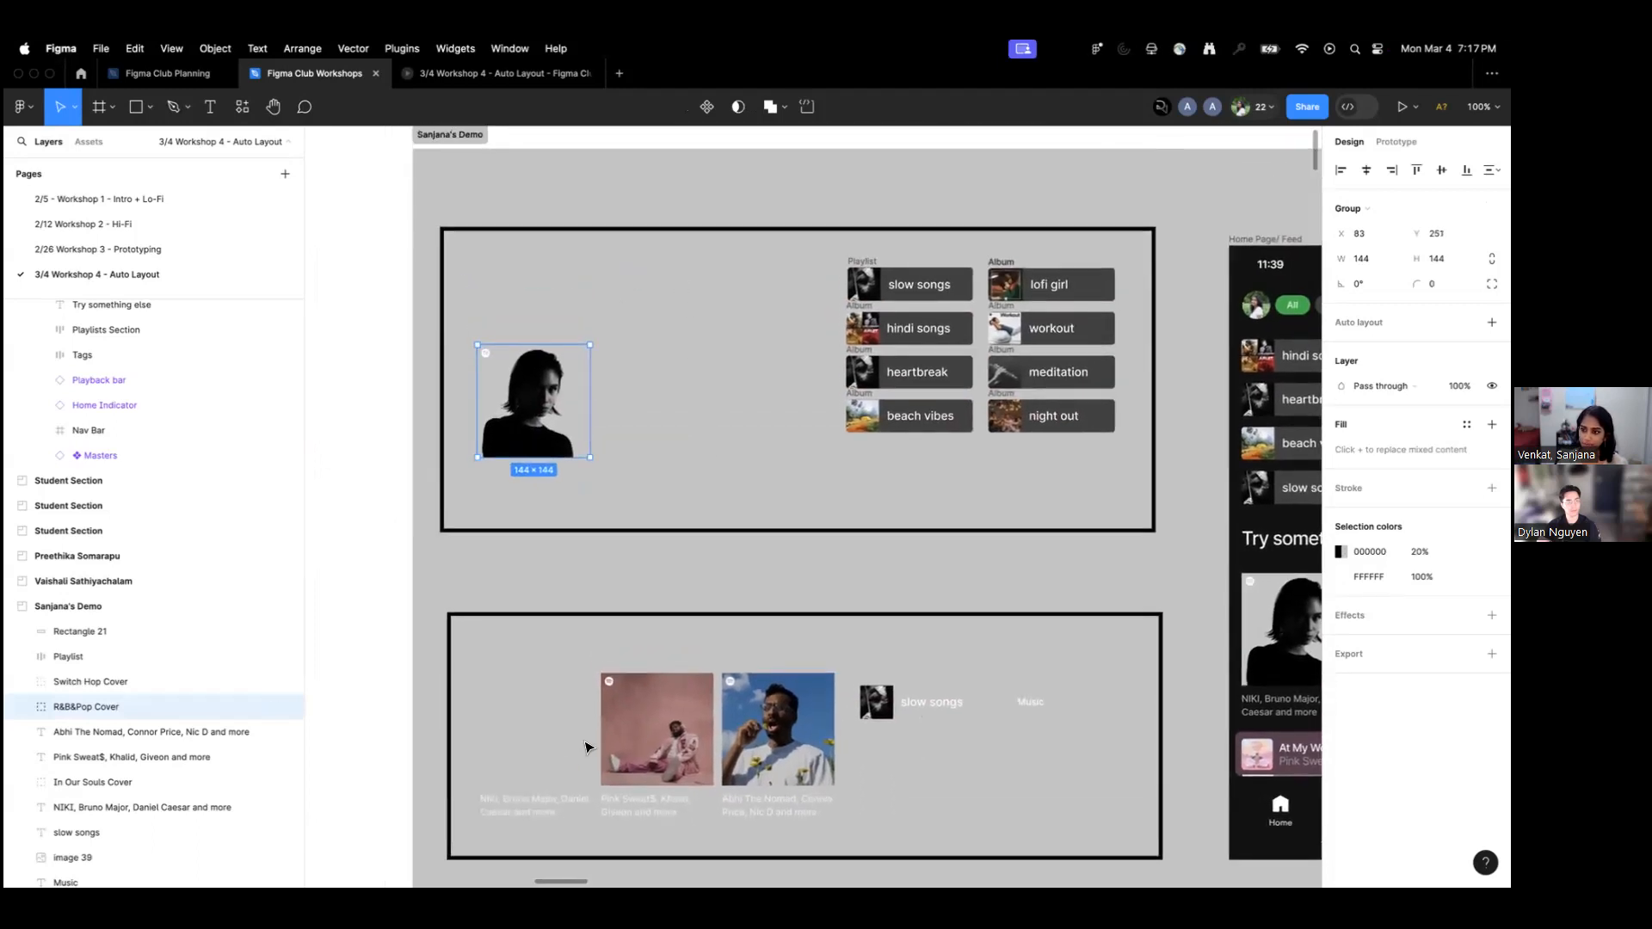
left_click_drag(524, 810, 525, 494)
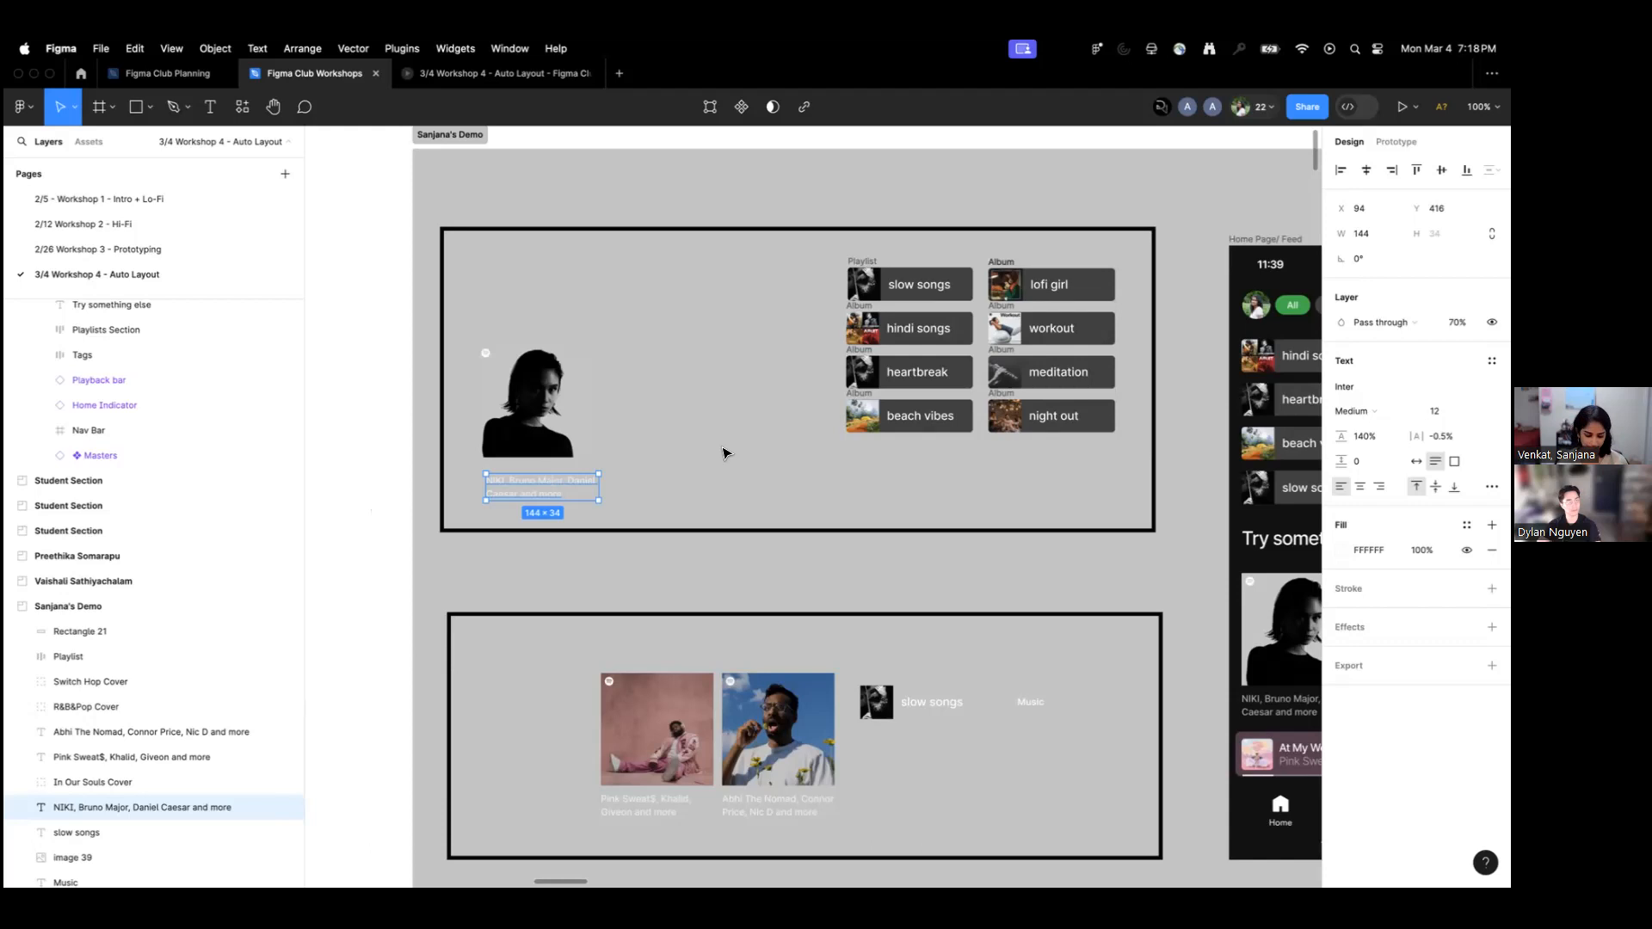
scroll(722, 451, "right", 1)
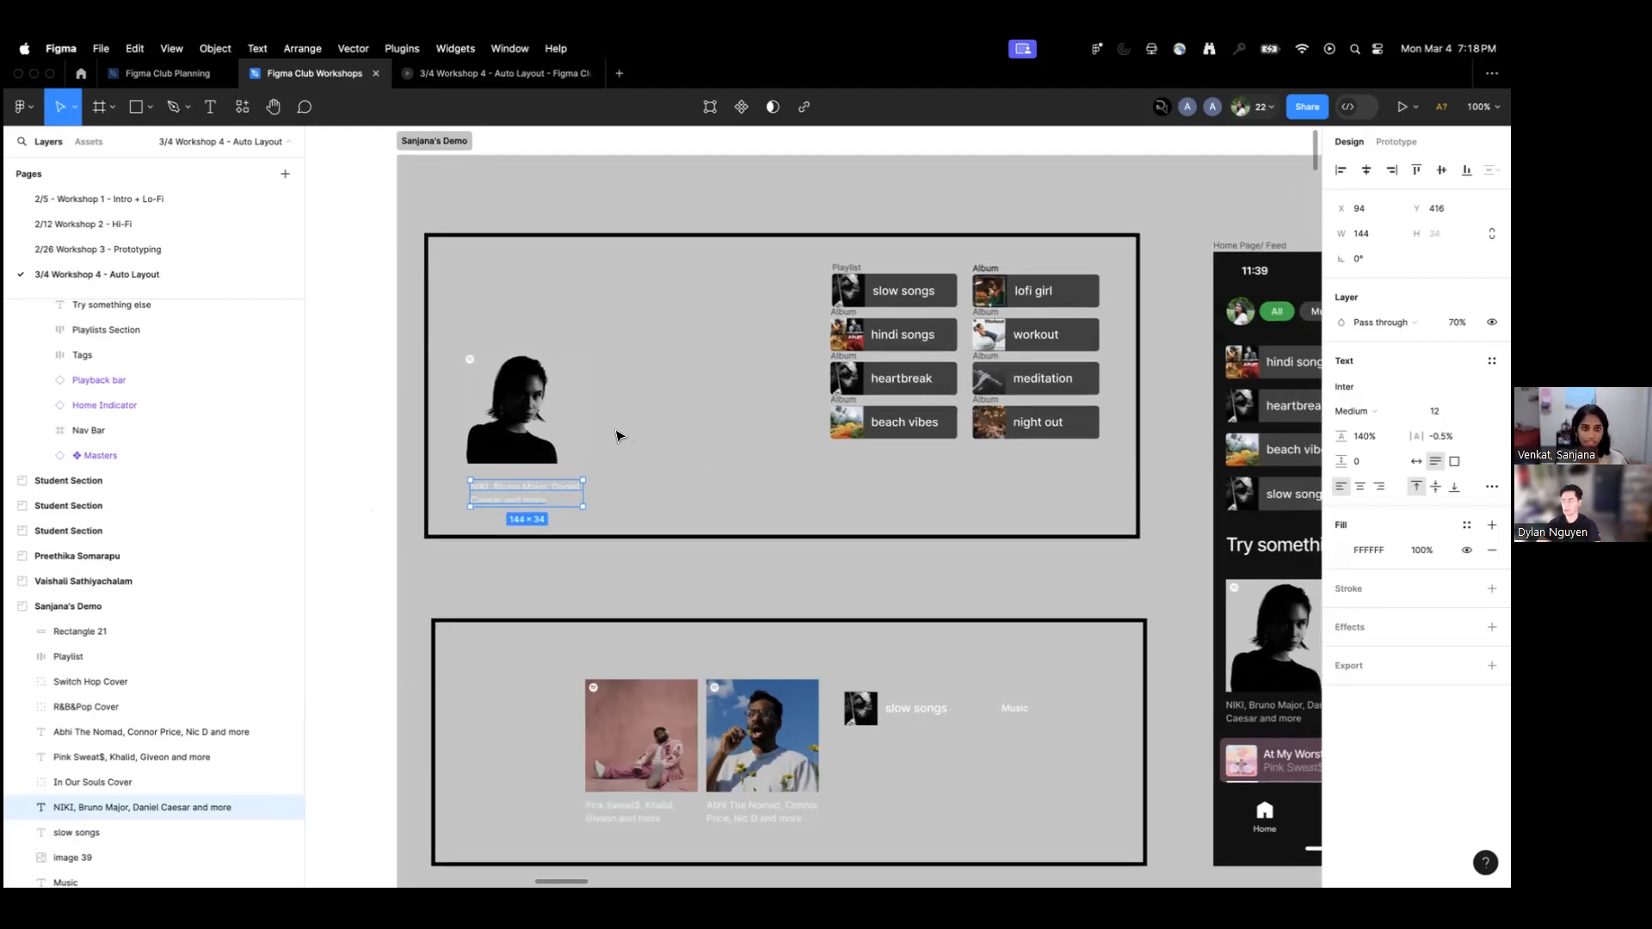
scroll(634, 483, "up", 2)
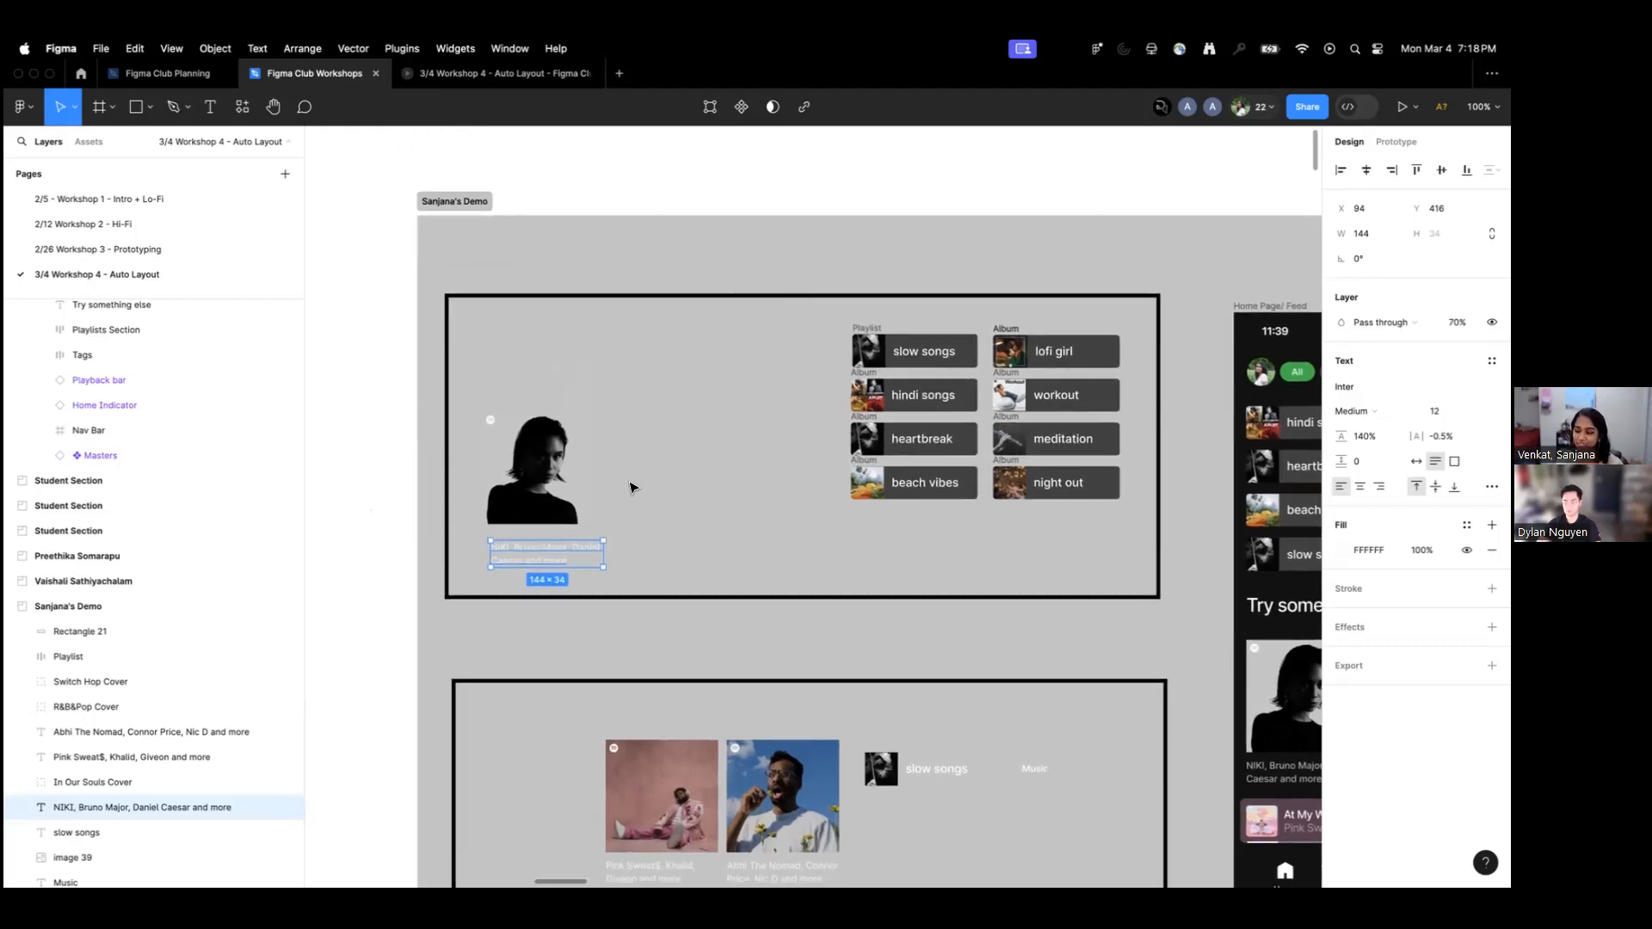
scroll(636, 491, "up", 5)
scroll(658, 514, "left", 2)
left_click_drag(489, 639, 484, 636)
Combine the R&B&Pop cover and its caption into one vertical auto layout frame.
left_click(503, 432)
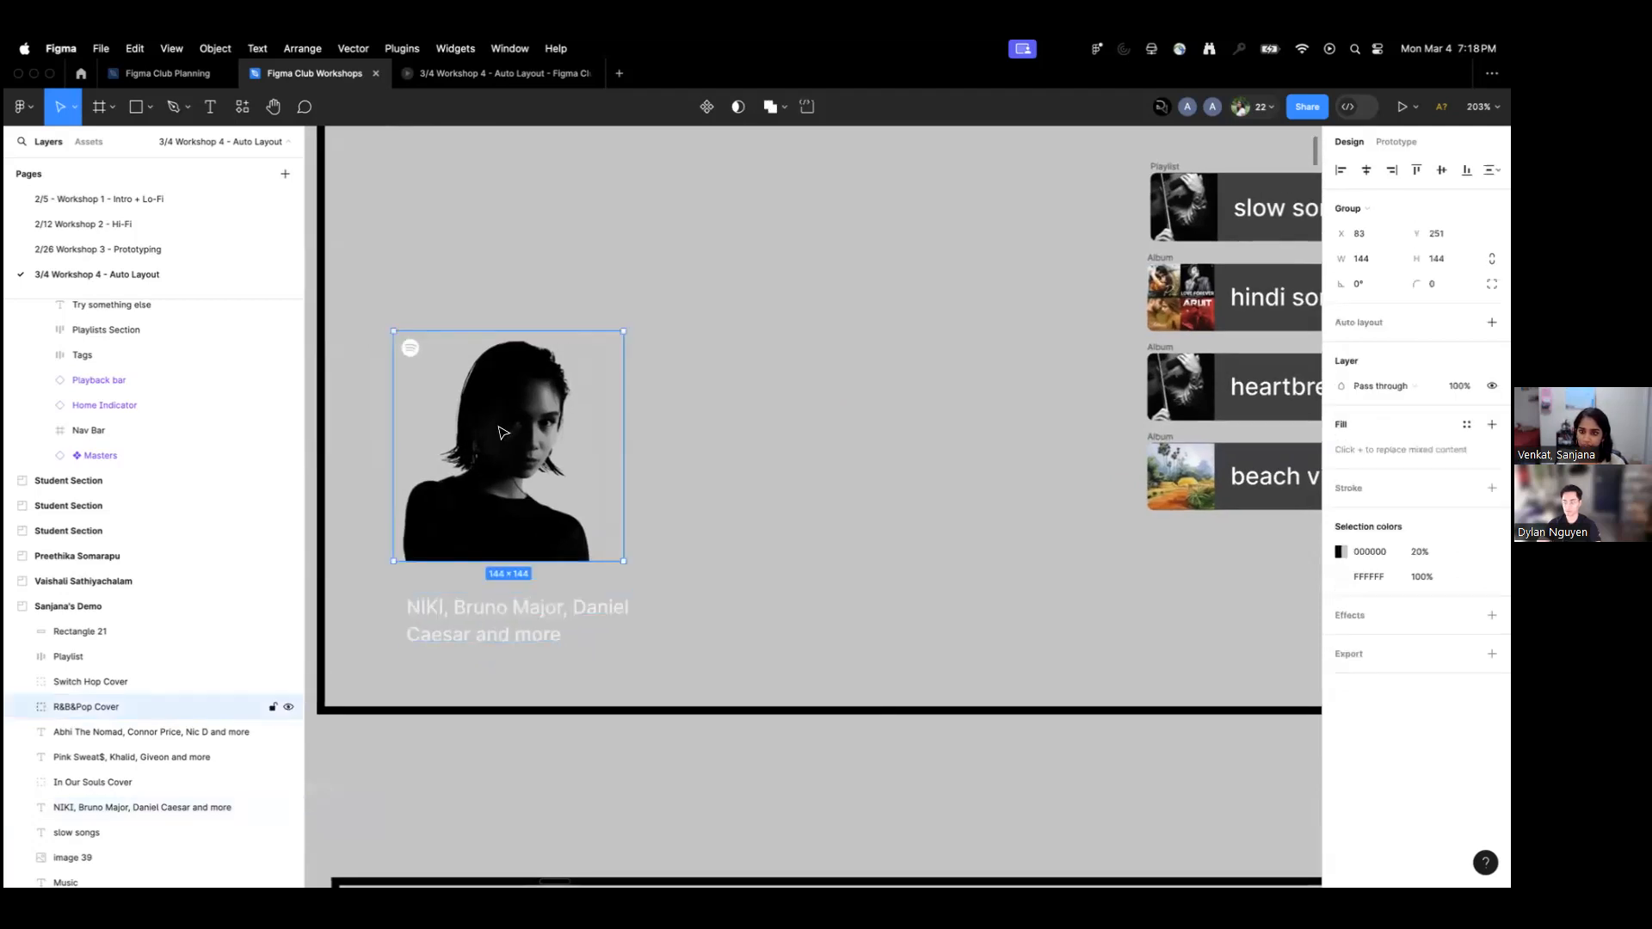
left_click(483, 616)
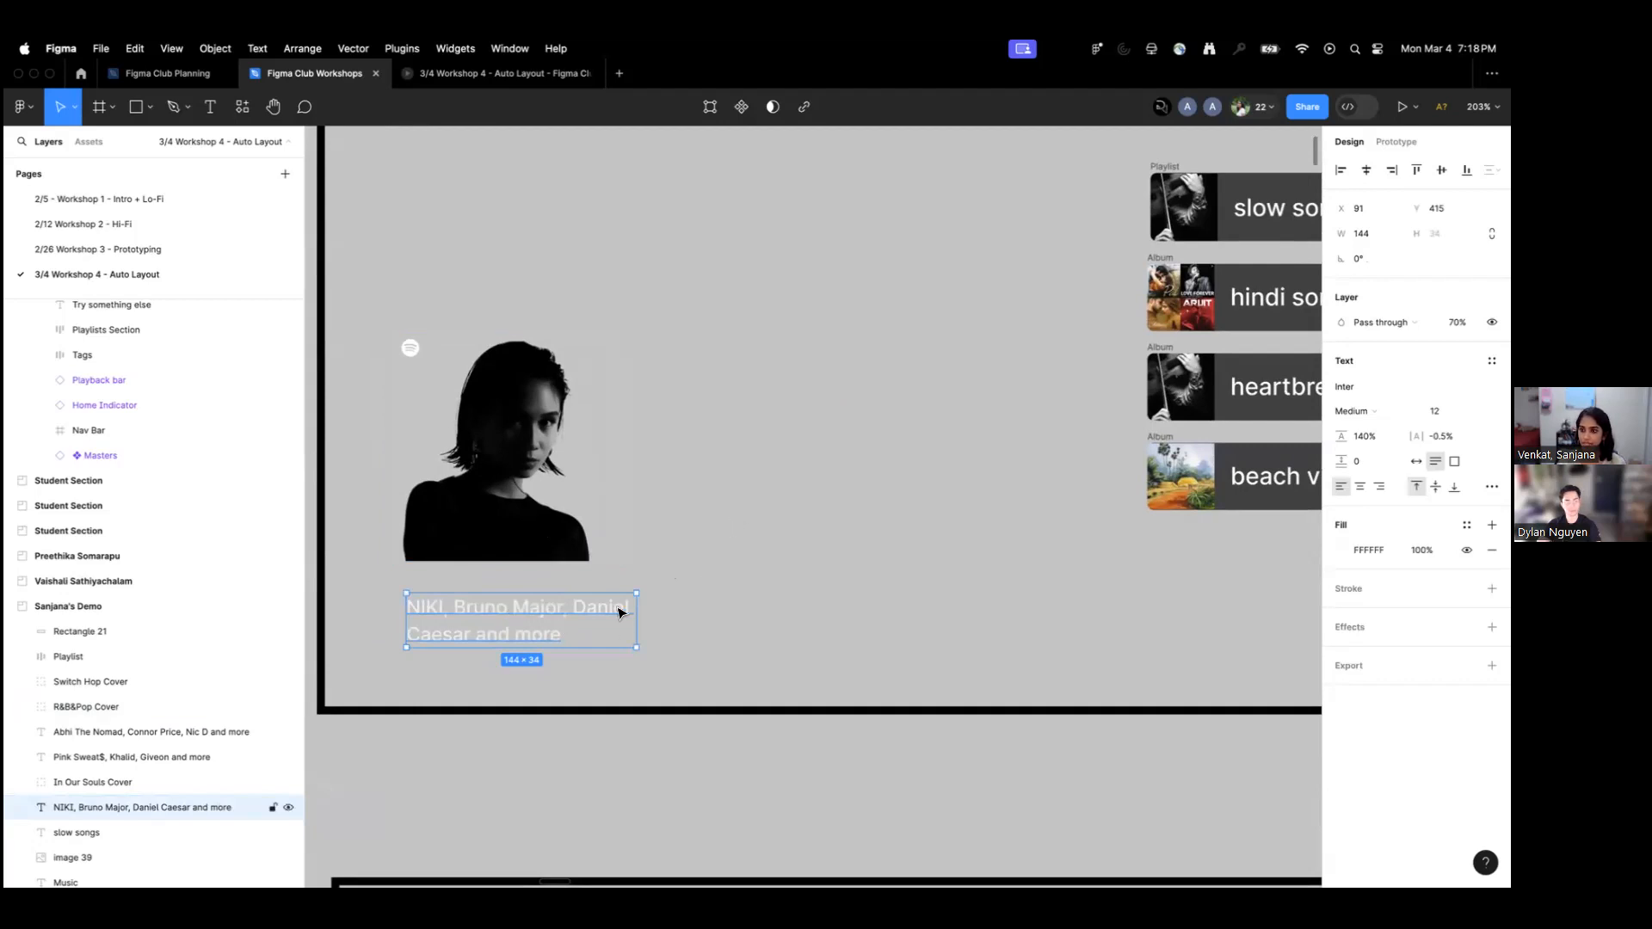
scroll(743, 494, "down", 1)
left_click_drag(743, 494, 731, 511)
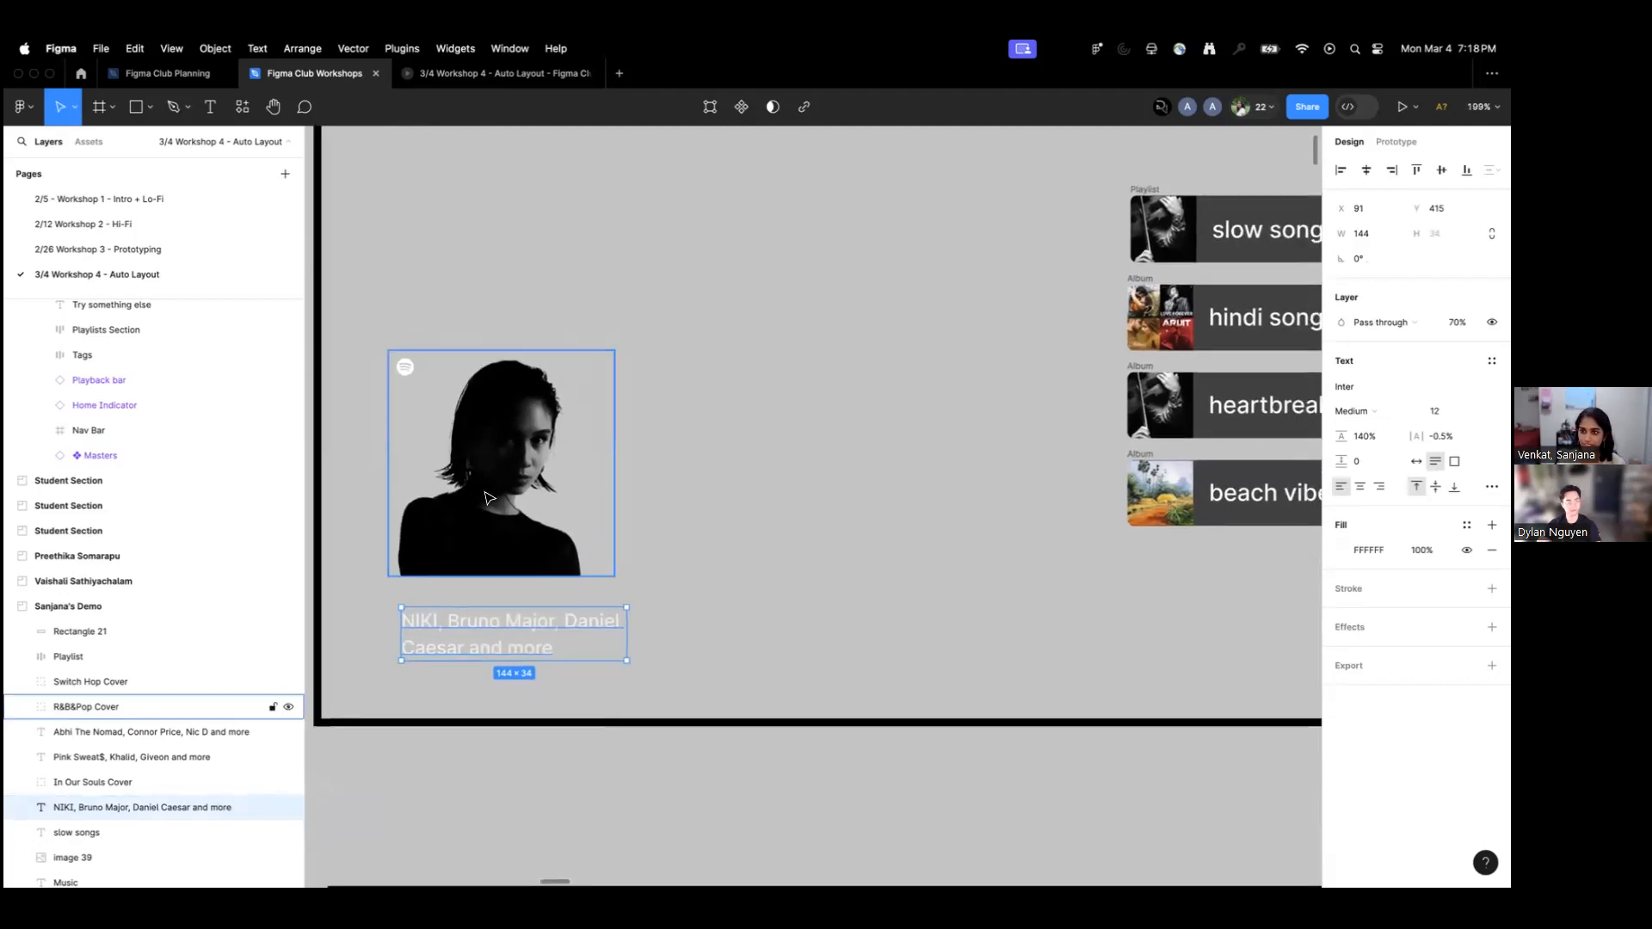
left_click(487, 498)
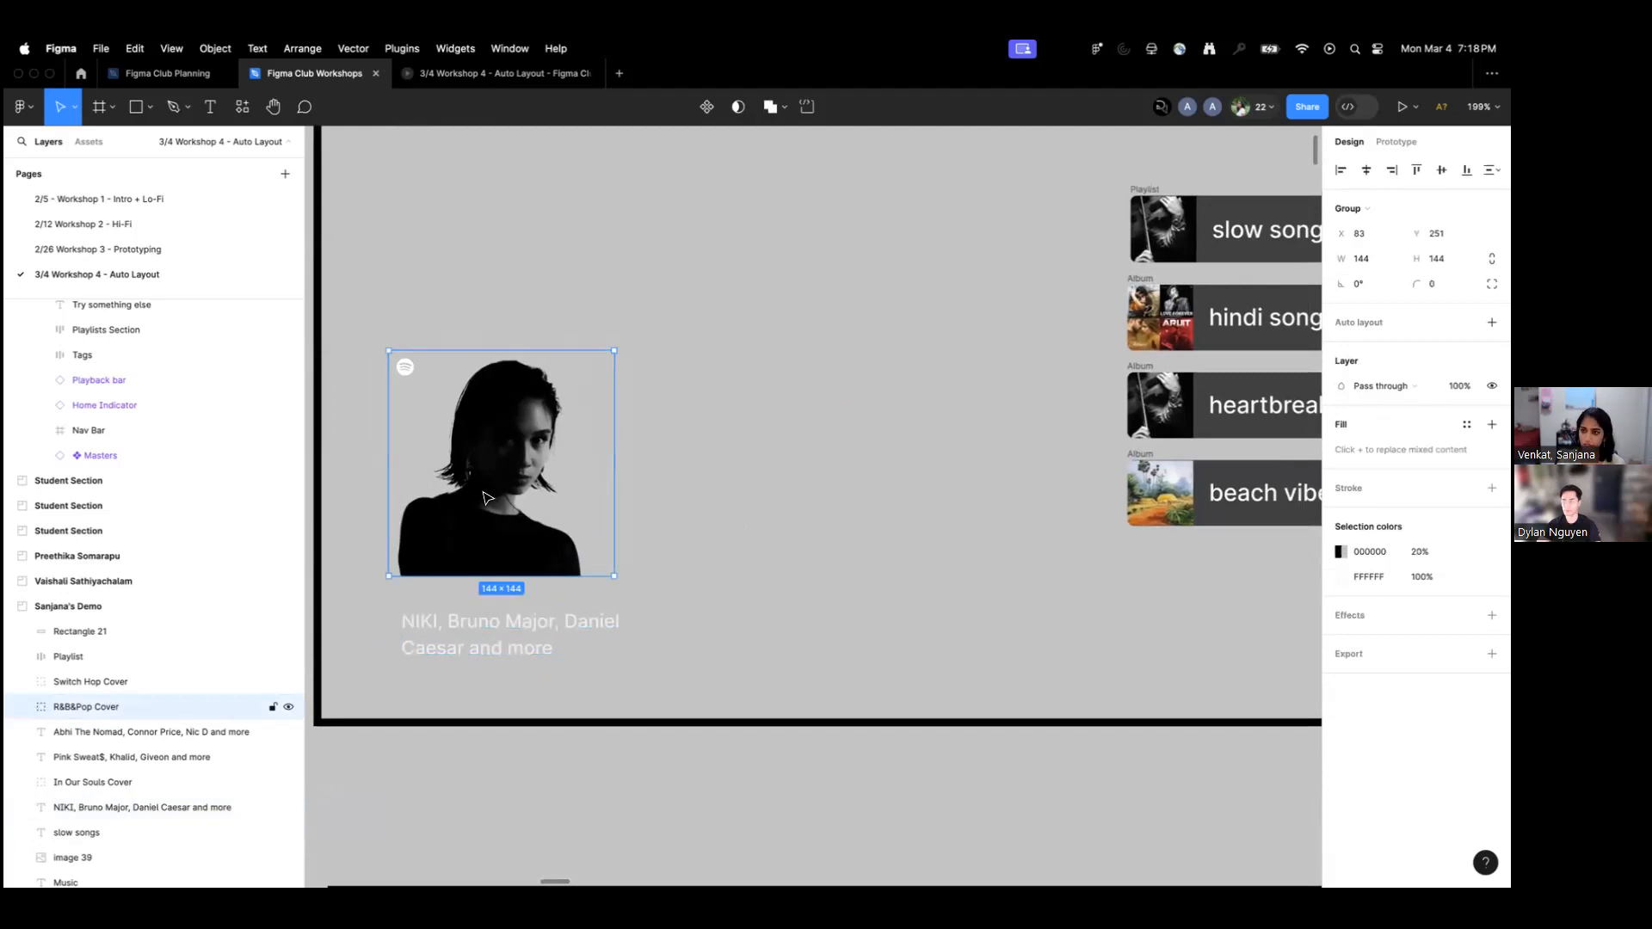
left_click(461, 634, "shift")
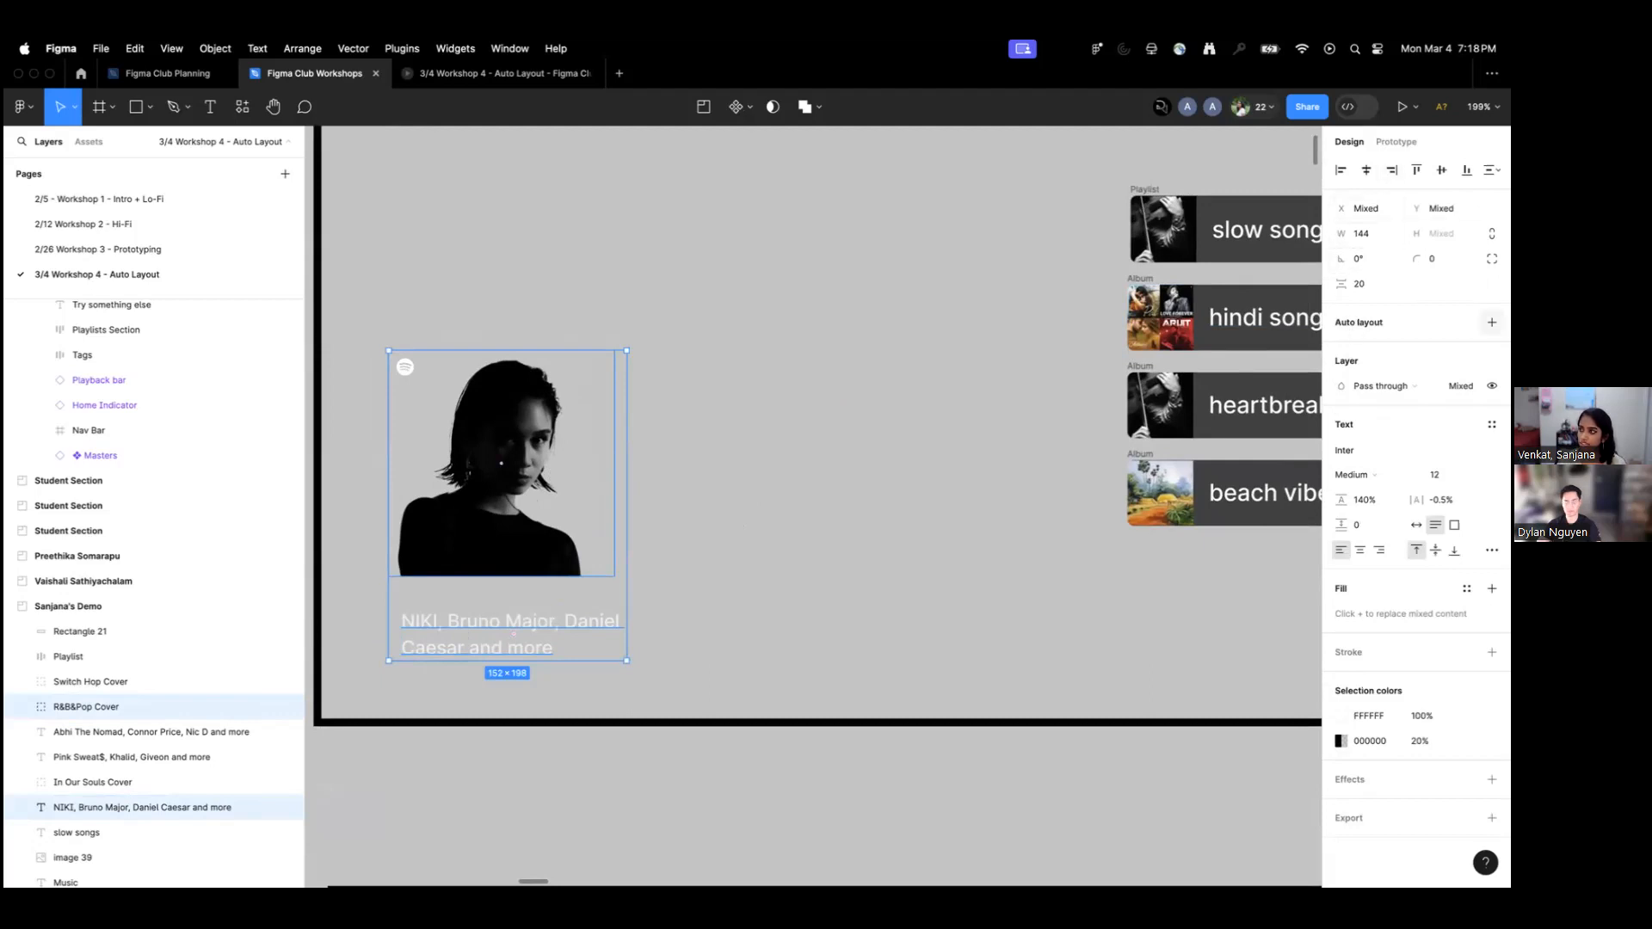
key("shift+a")
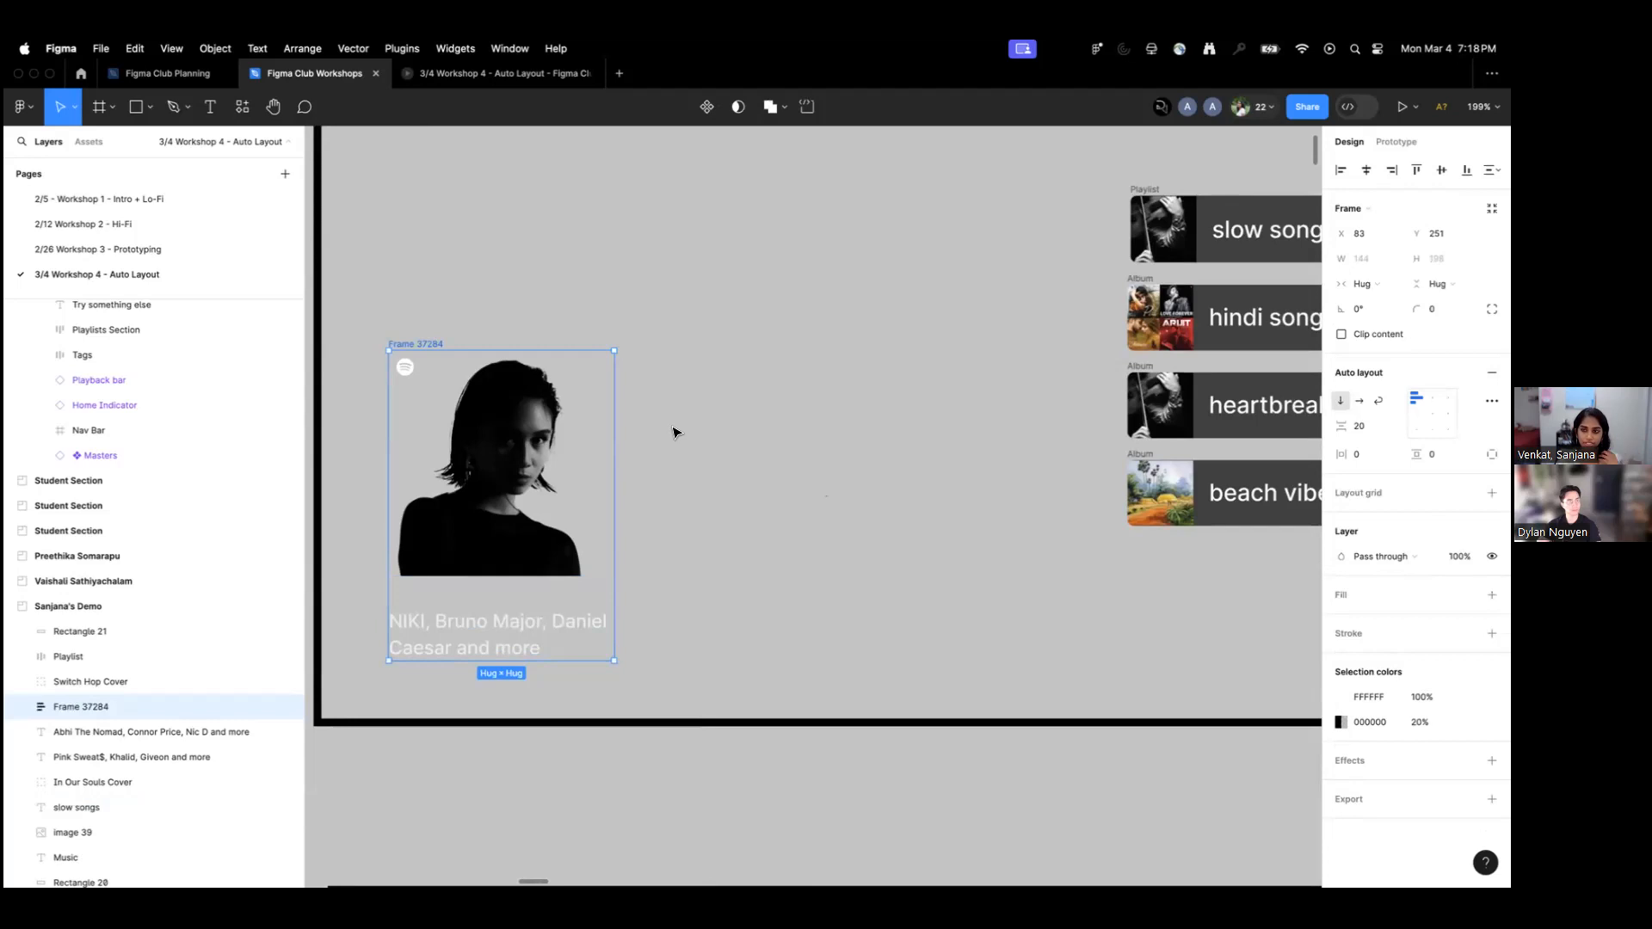
Check the two layers inside the new auto layout frame and rename the frame as Album.
double_click(516, 470)
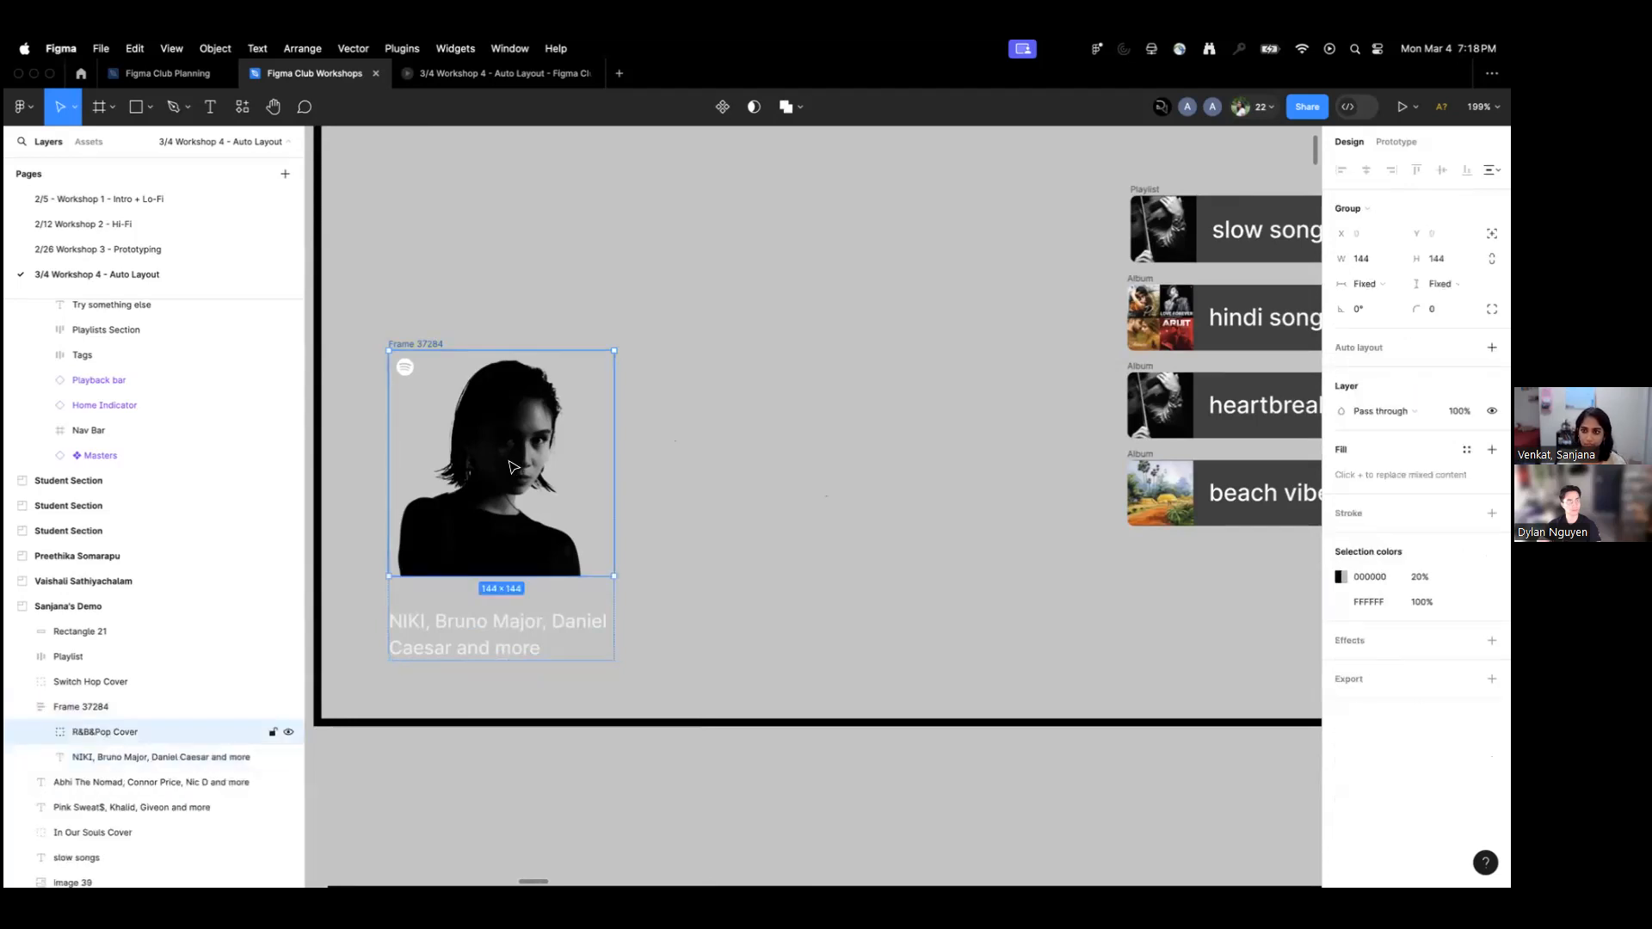
left_click(479, 632, "shift")
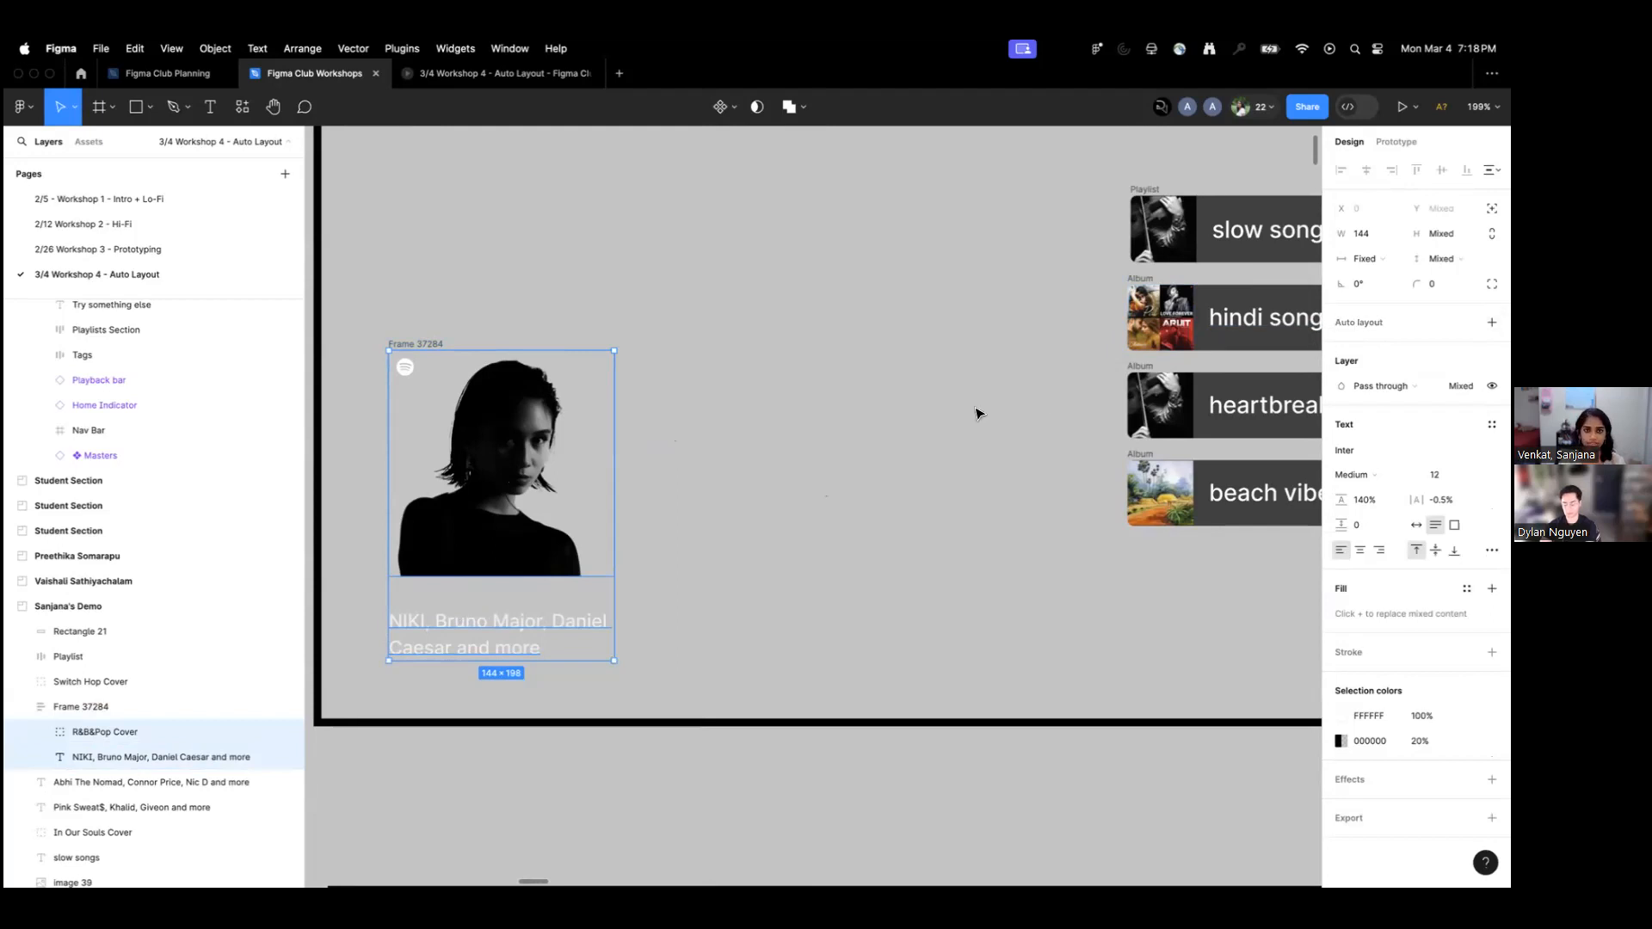
left_click(815, 446)
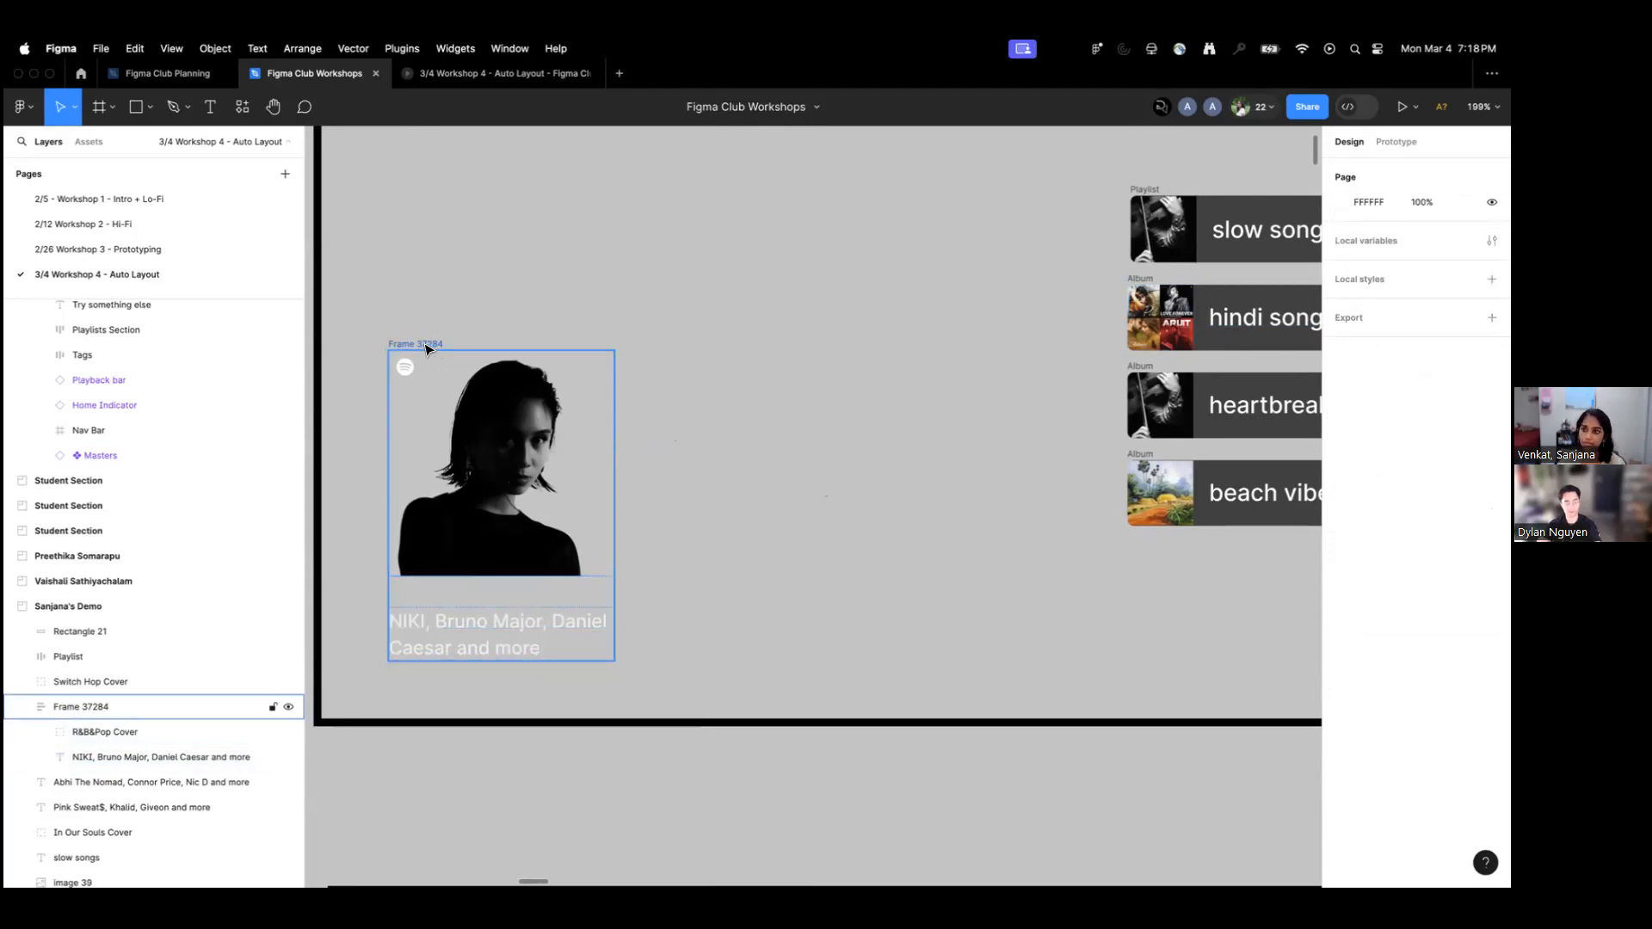
left_click(421, 344)
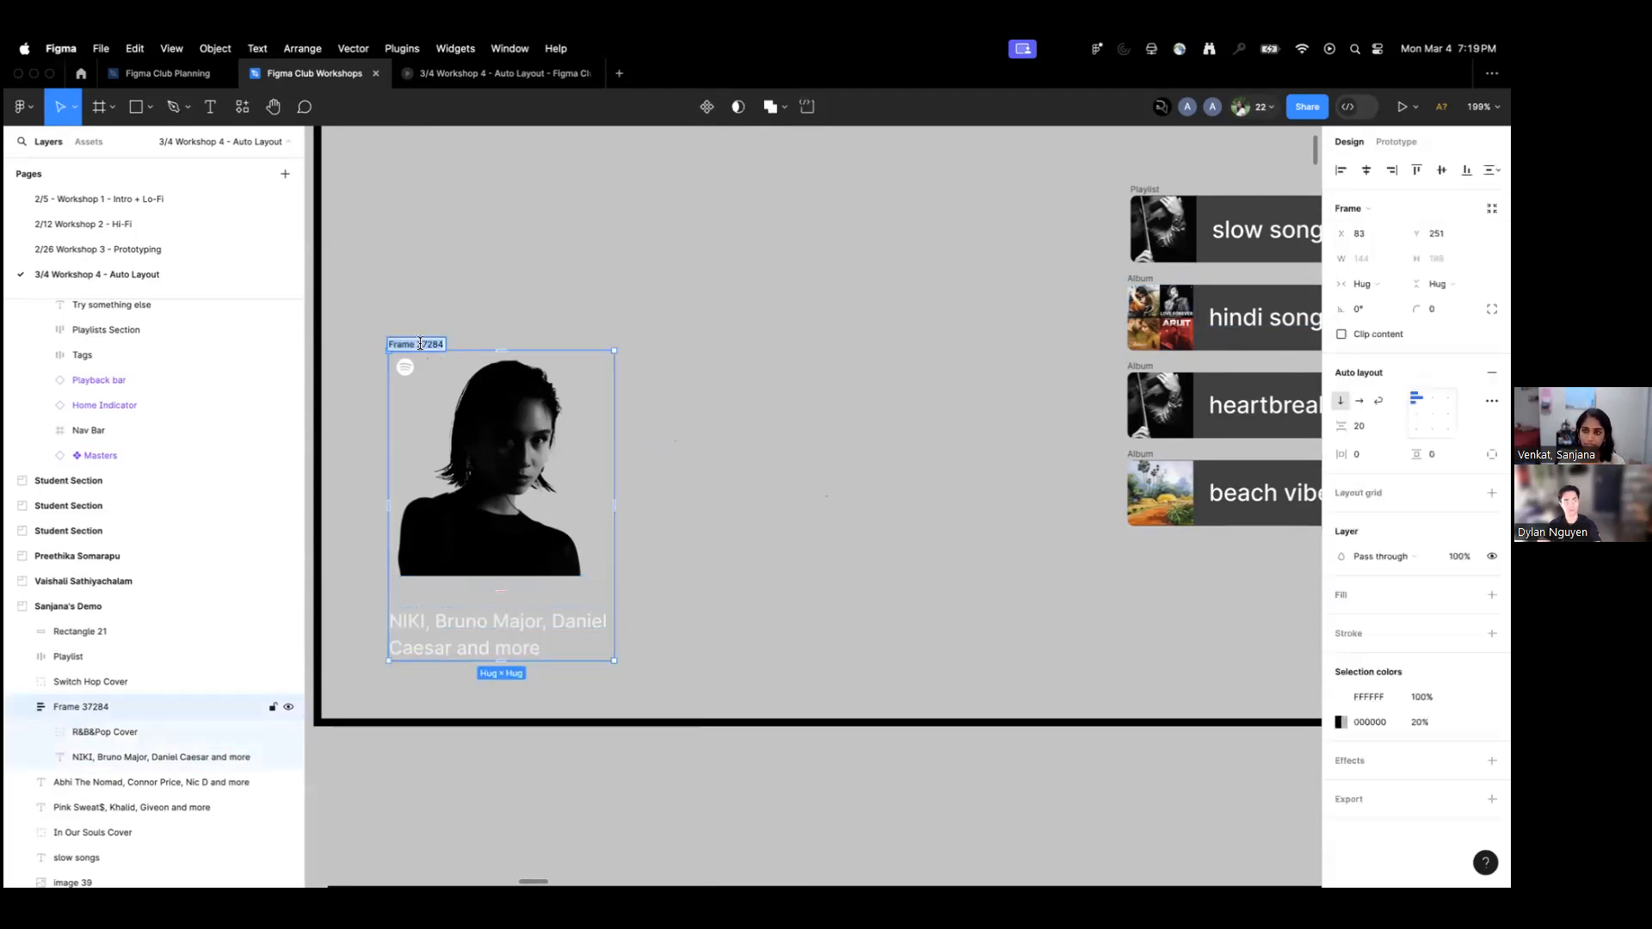
key("Escape")
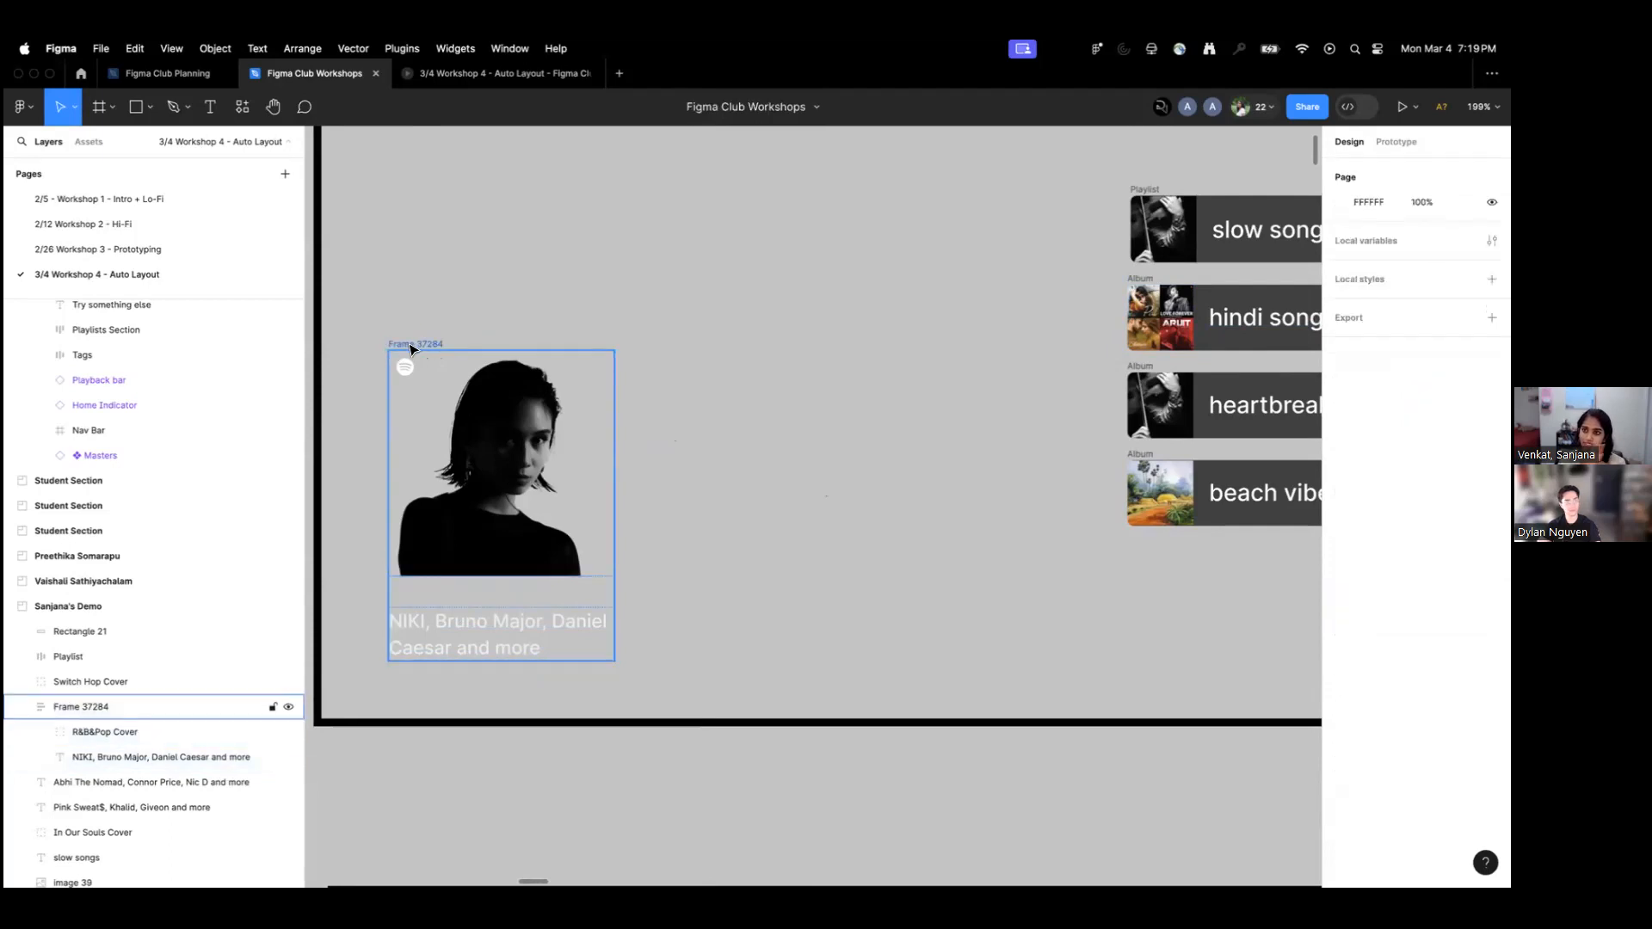
left_click(416, 343)
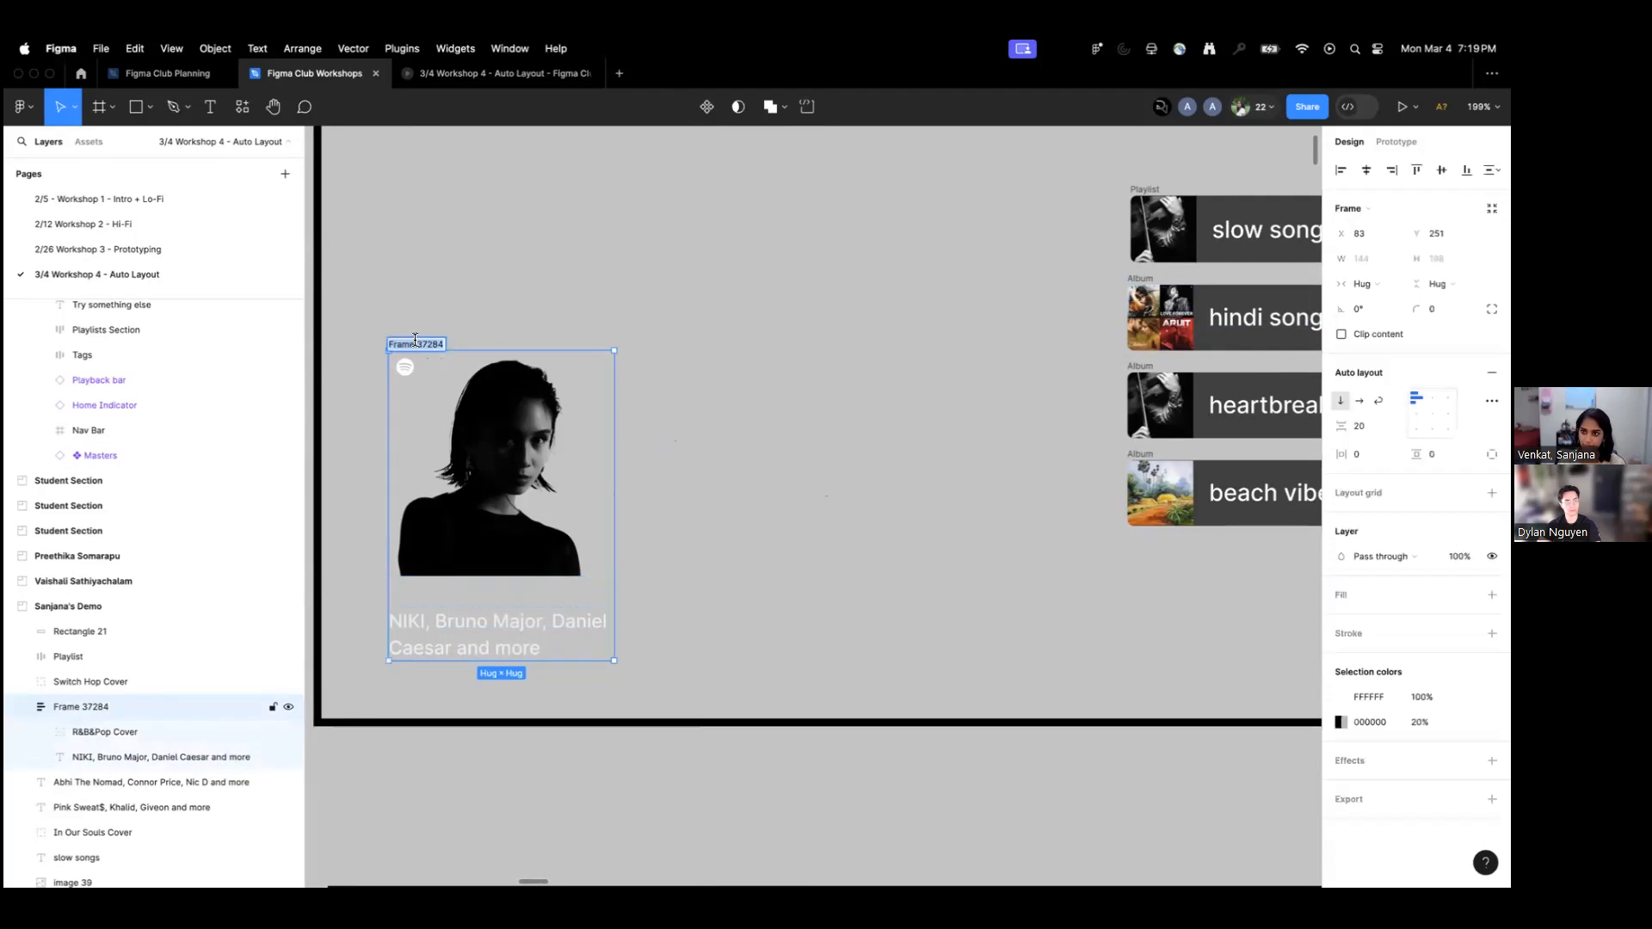
type("Album")
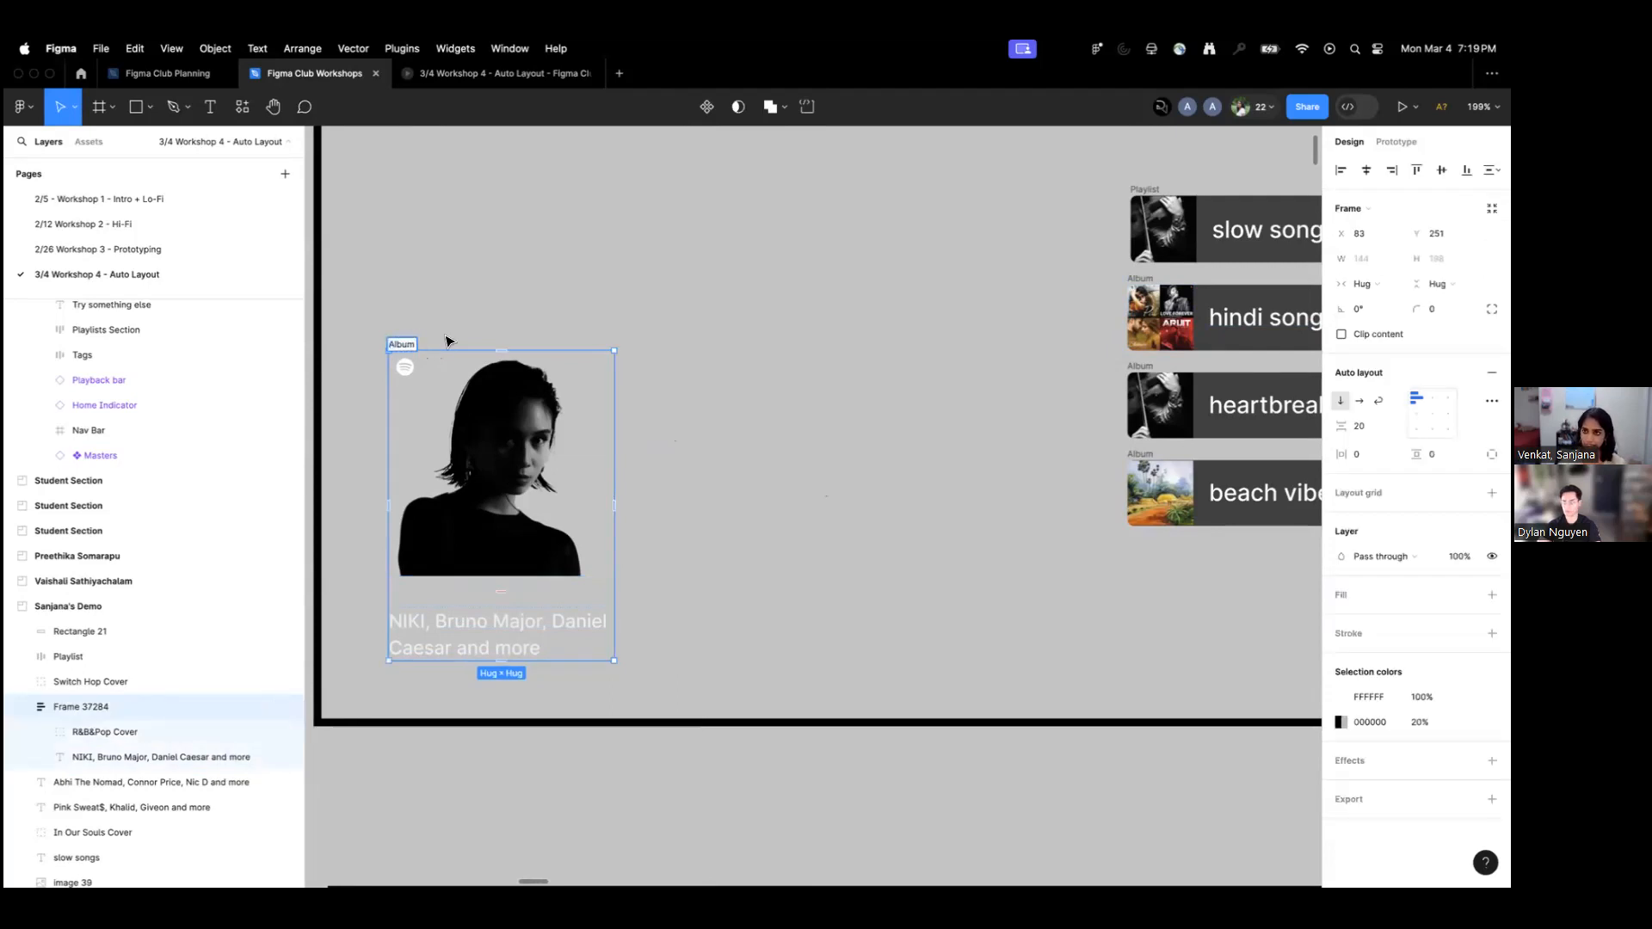
left_click(755, 354)
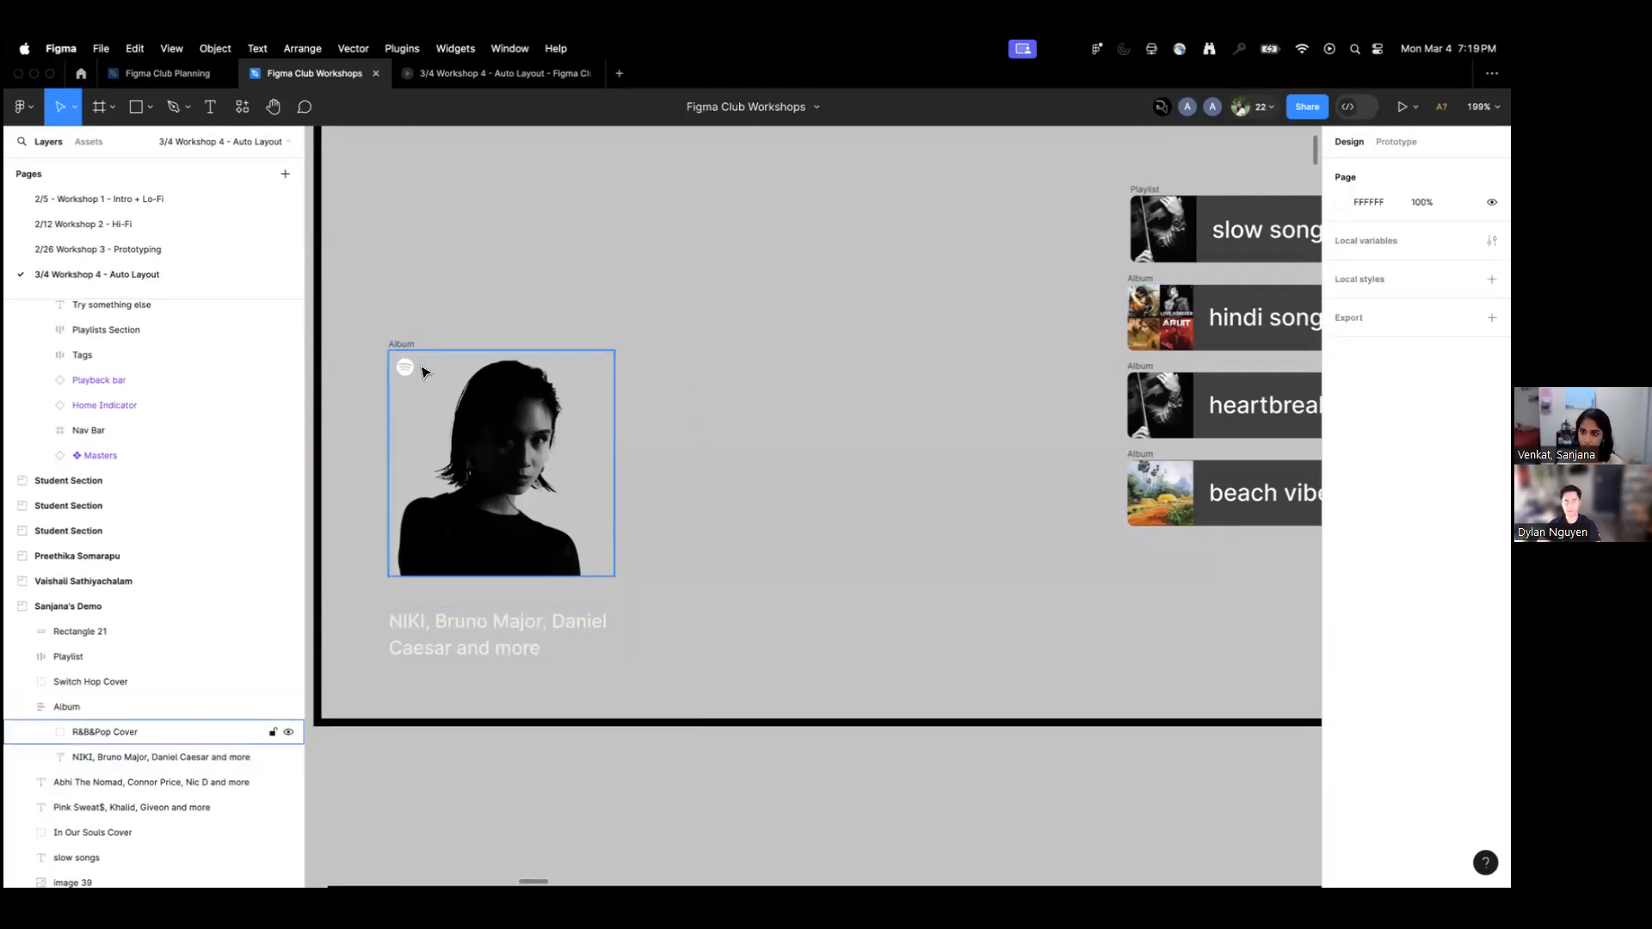
Move the pink In Our Souls cover and its caption into the upper box beside the first album.
scroll(695, 373, "down", 5)
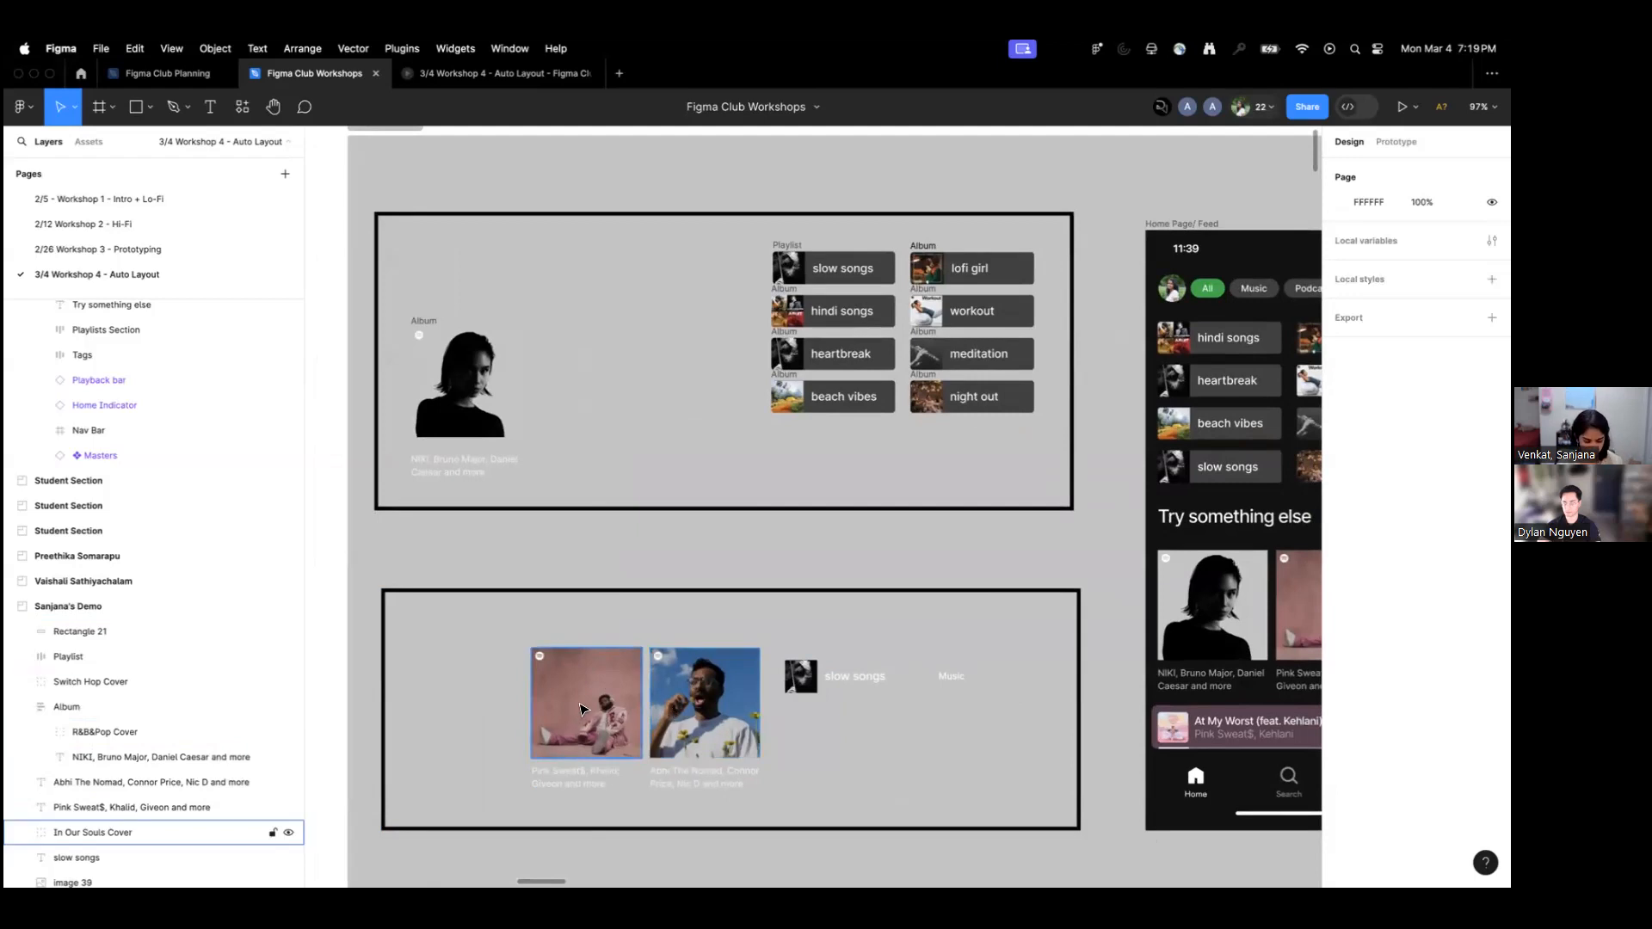
left_click_drag(578, 704, 586, 383)
left_click_drag(578, 779, 607, 476)
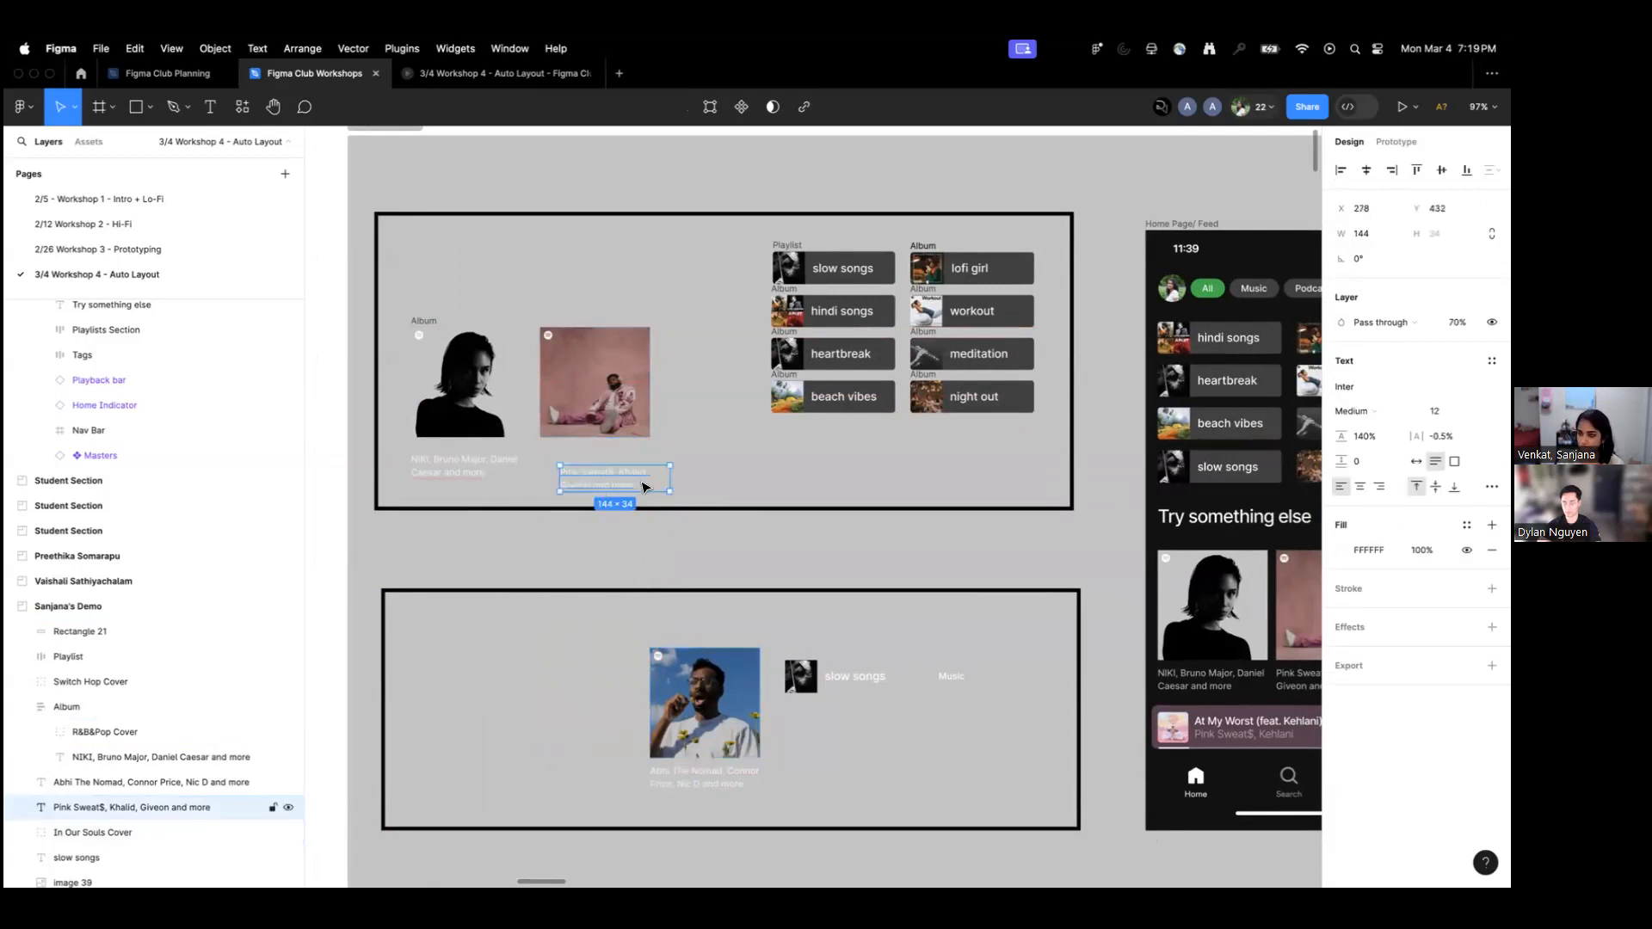
scroll(593, 508, "up", 3)
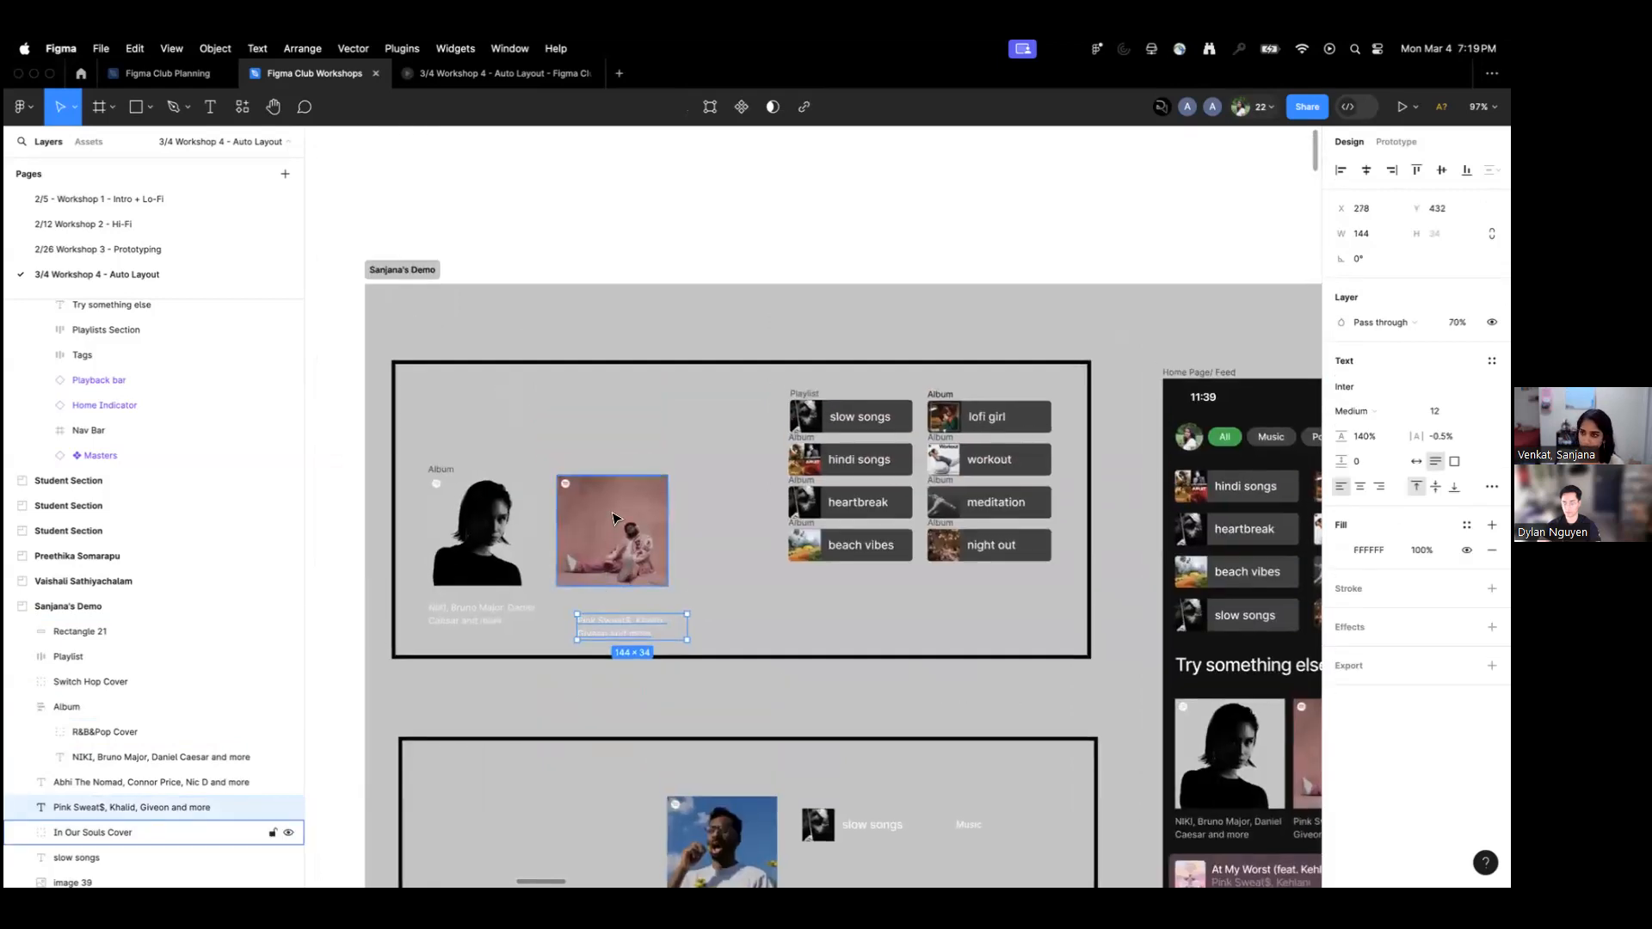
Combine the In Our Souls cover and its caption into an auto layout frame named Album.
left_click(613, 518)
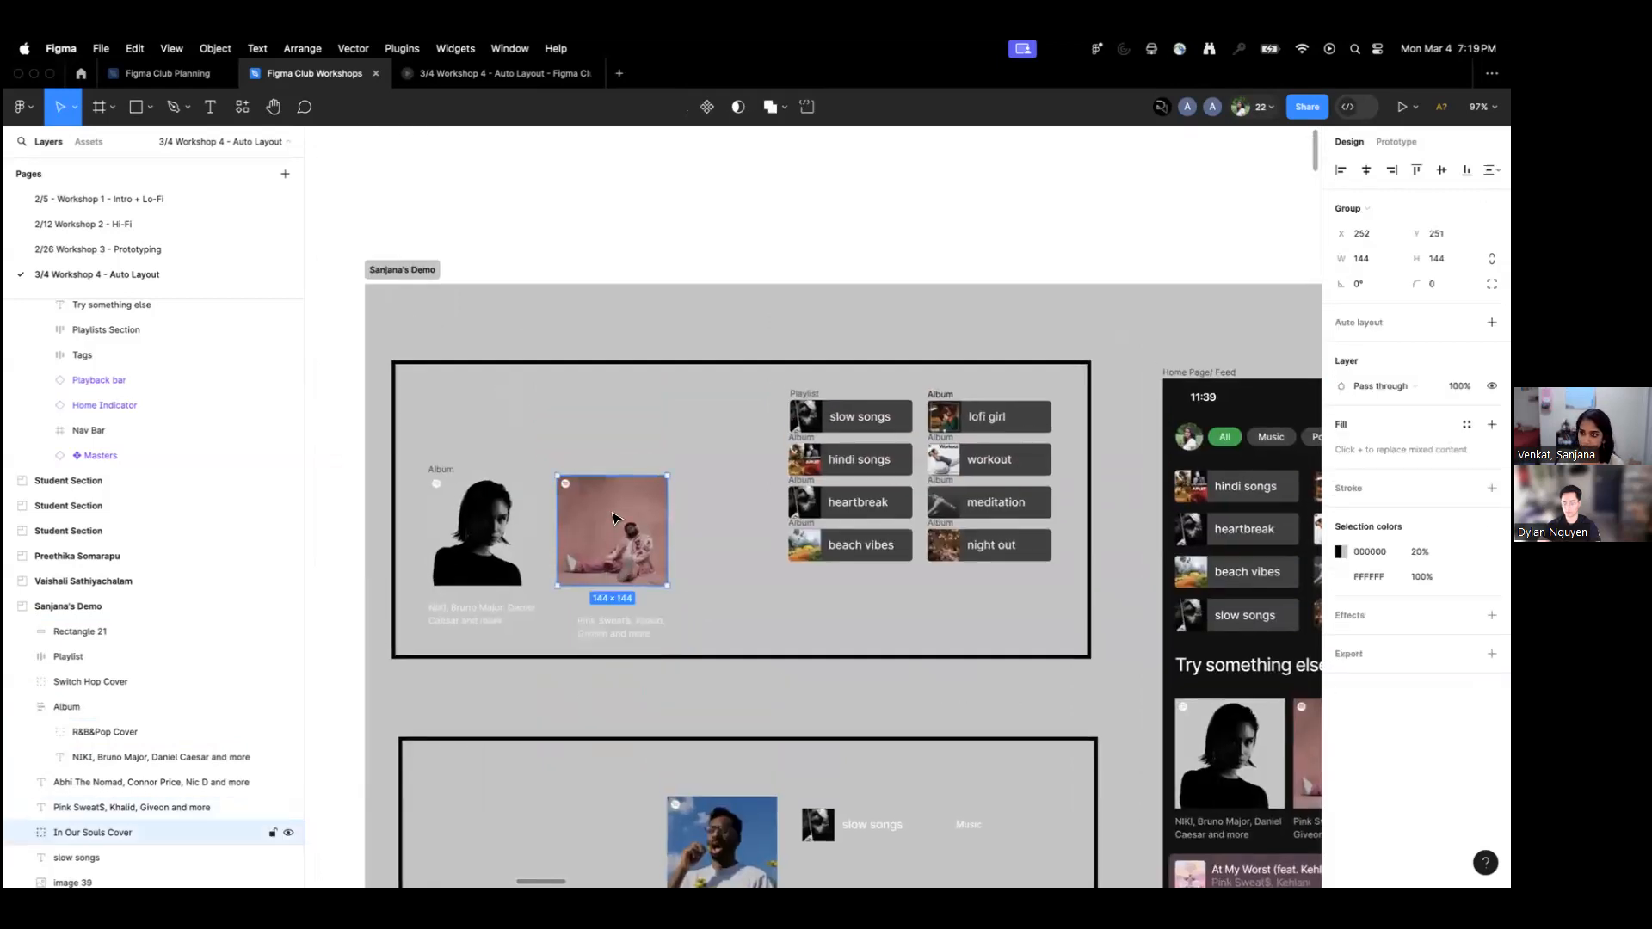
left_click(603, 629, "shift")
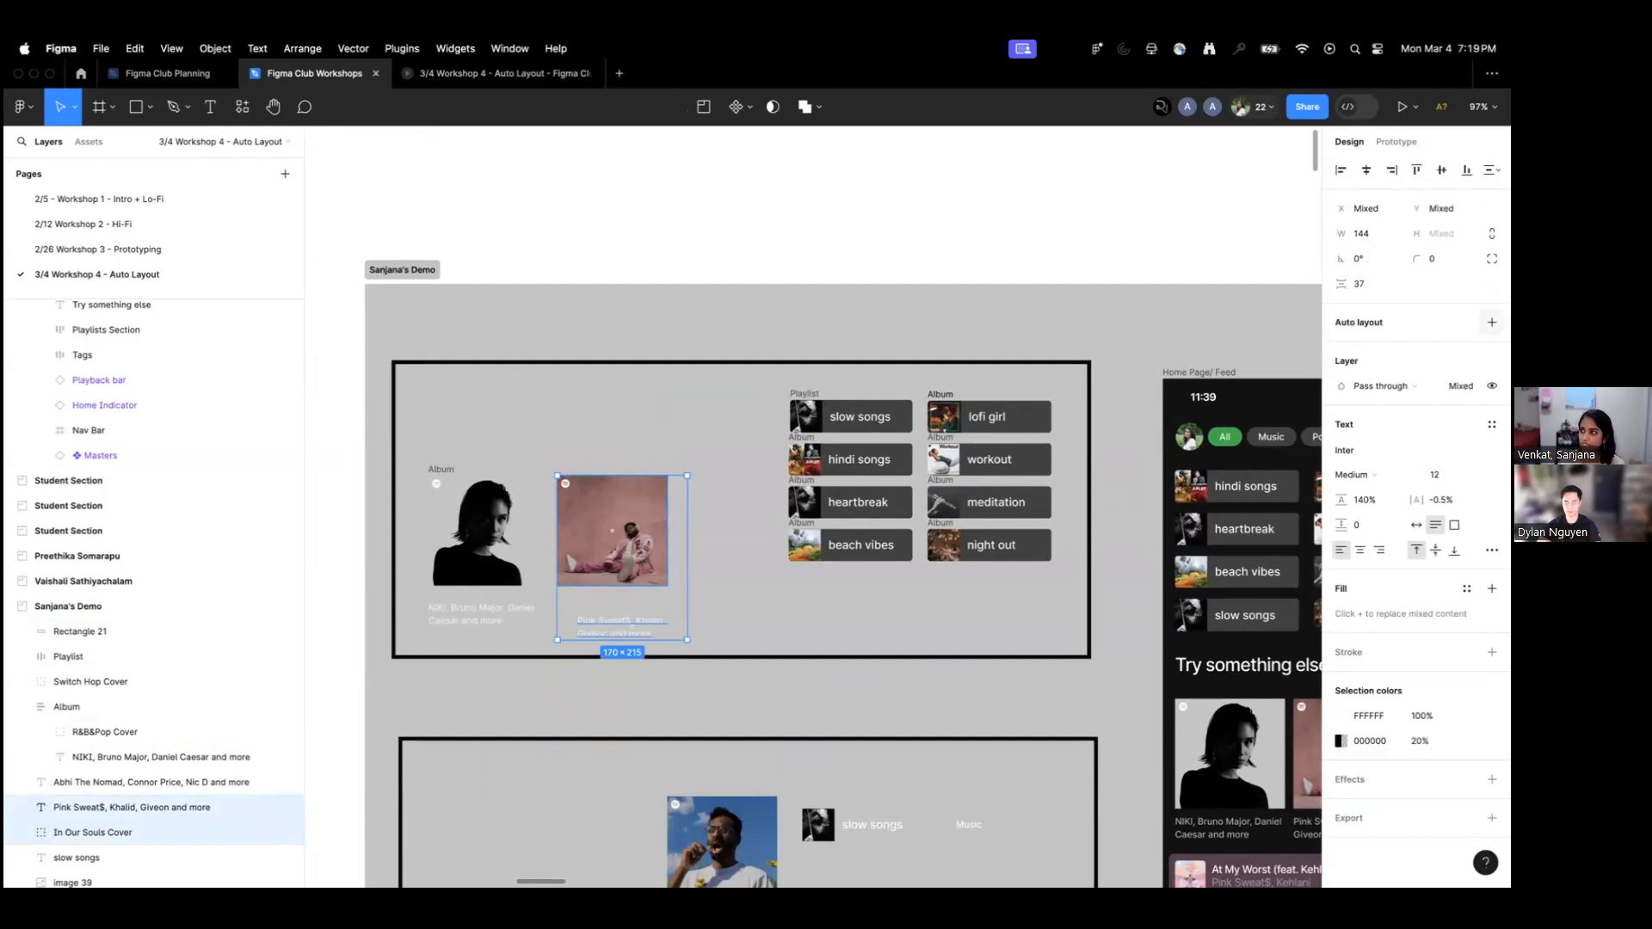
left_click(1491, 321)
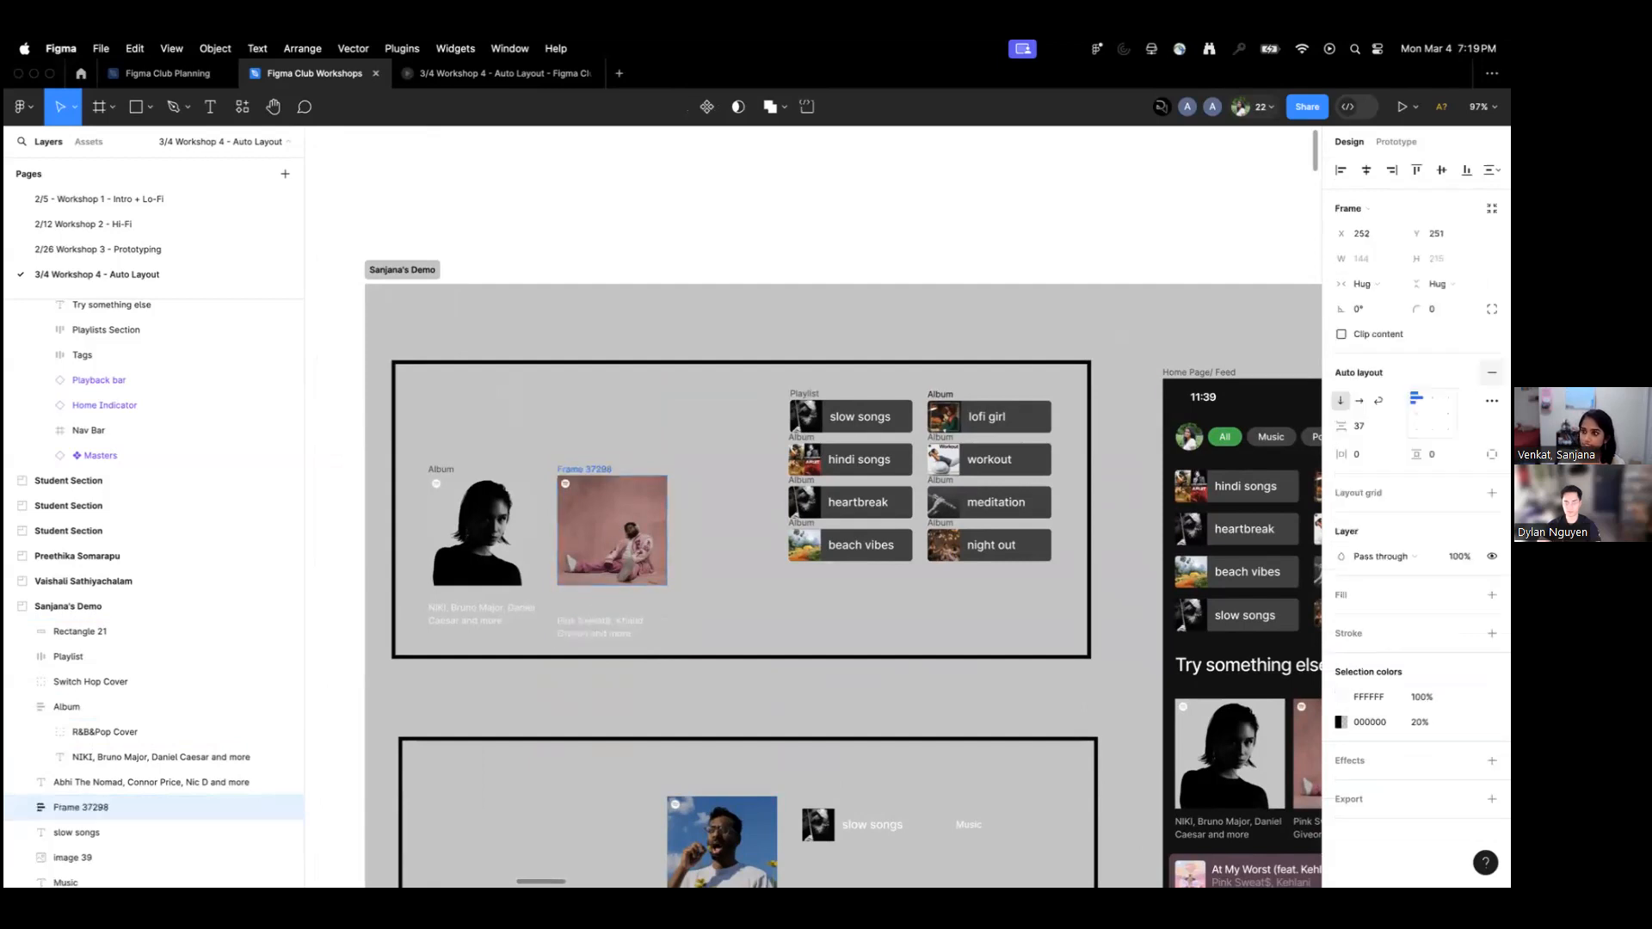
double_click(581, 469)
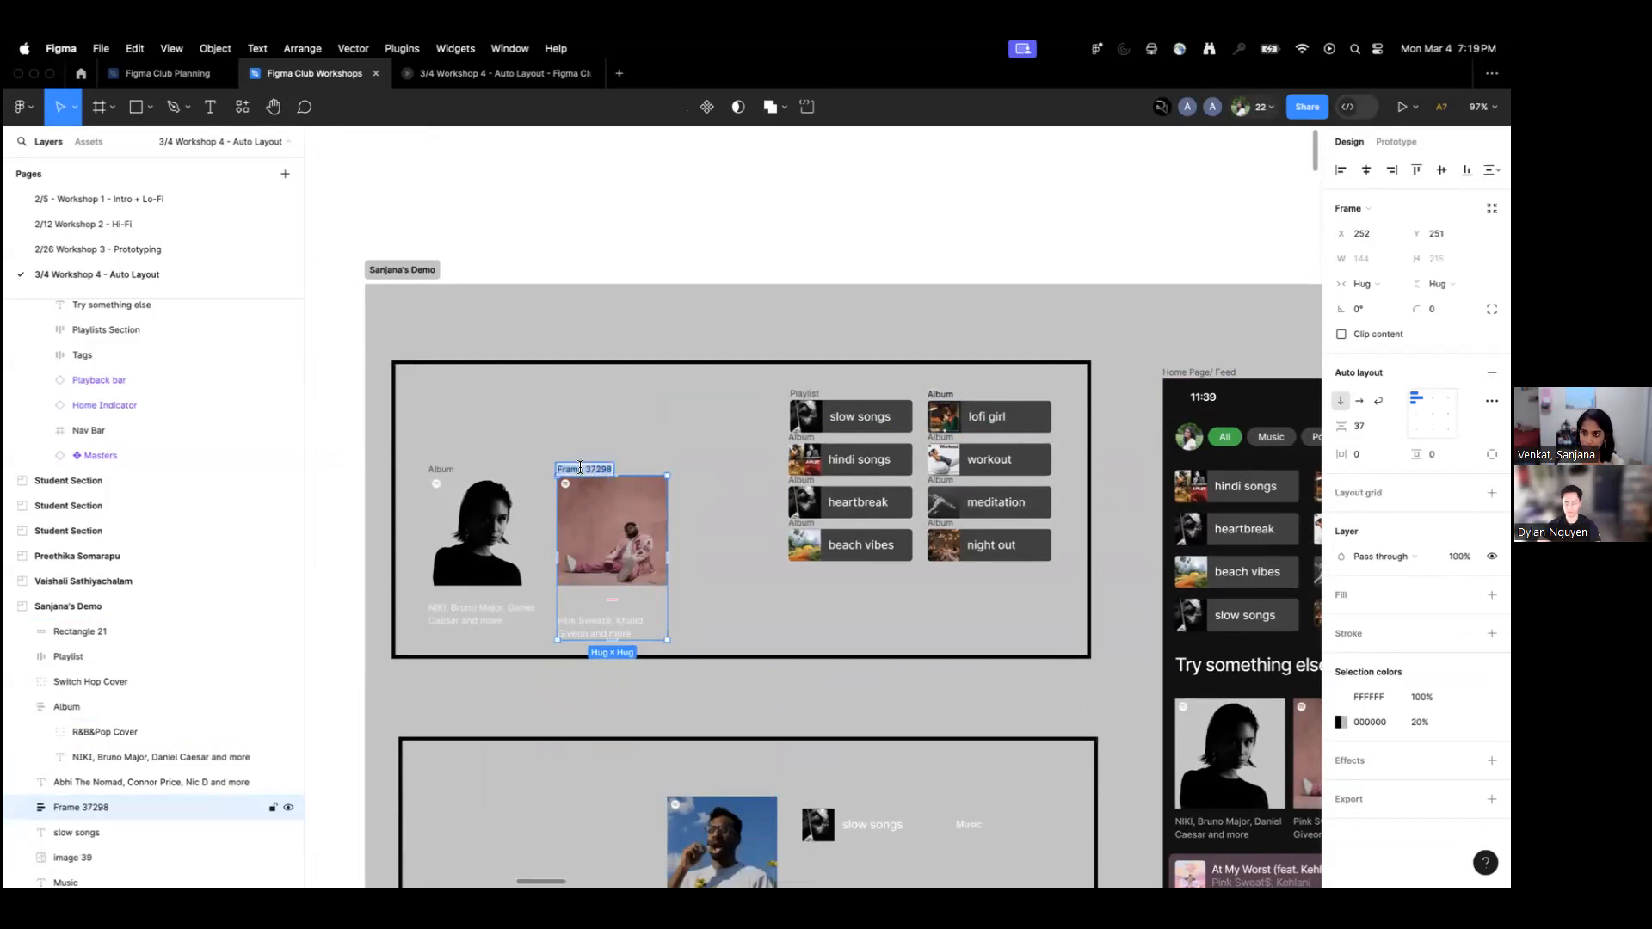
type("Album")
left_click(657, 676)
Combine the Switch Hop cover and its caption in the lower box into an auto layout frame named Album.
scroll(657, 675, "down", 5)
left_click(660, 650)
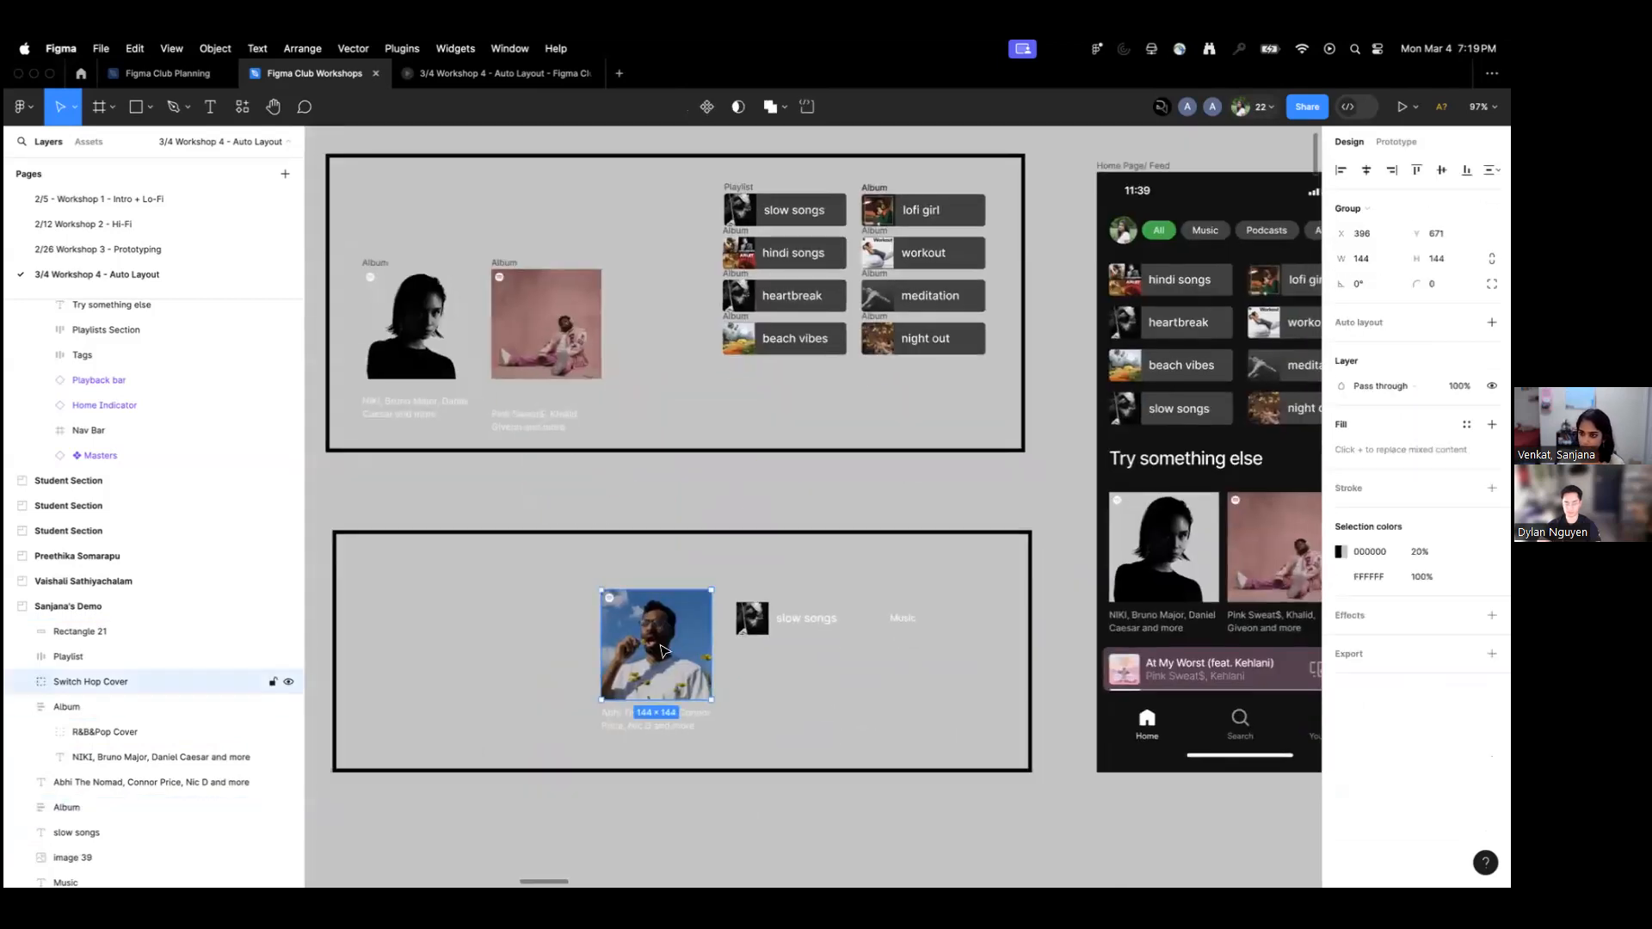
left_click(624, 721, "shift")
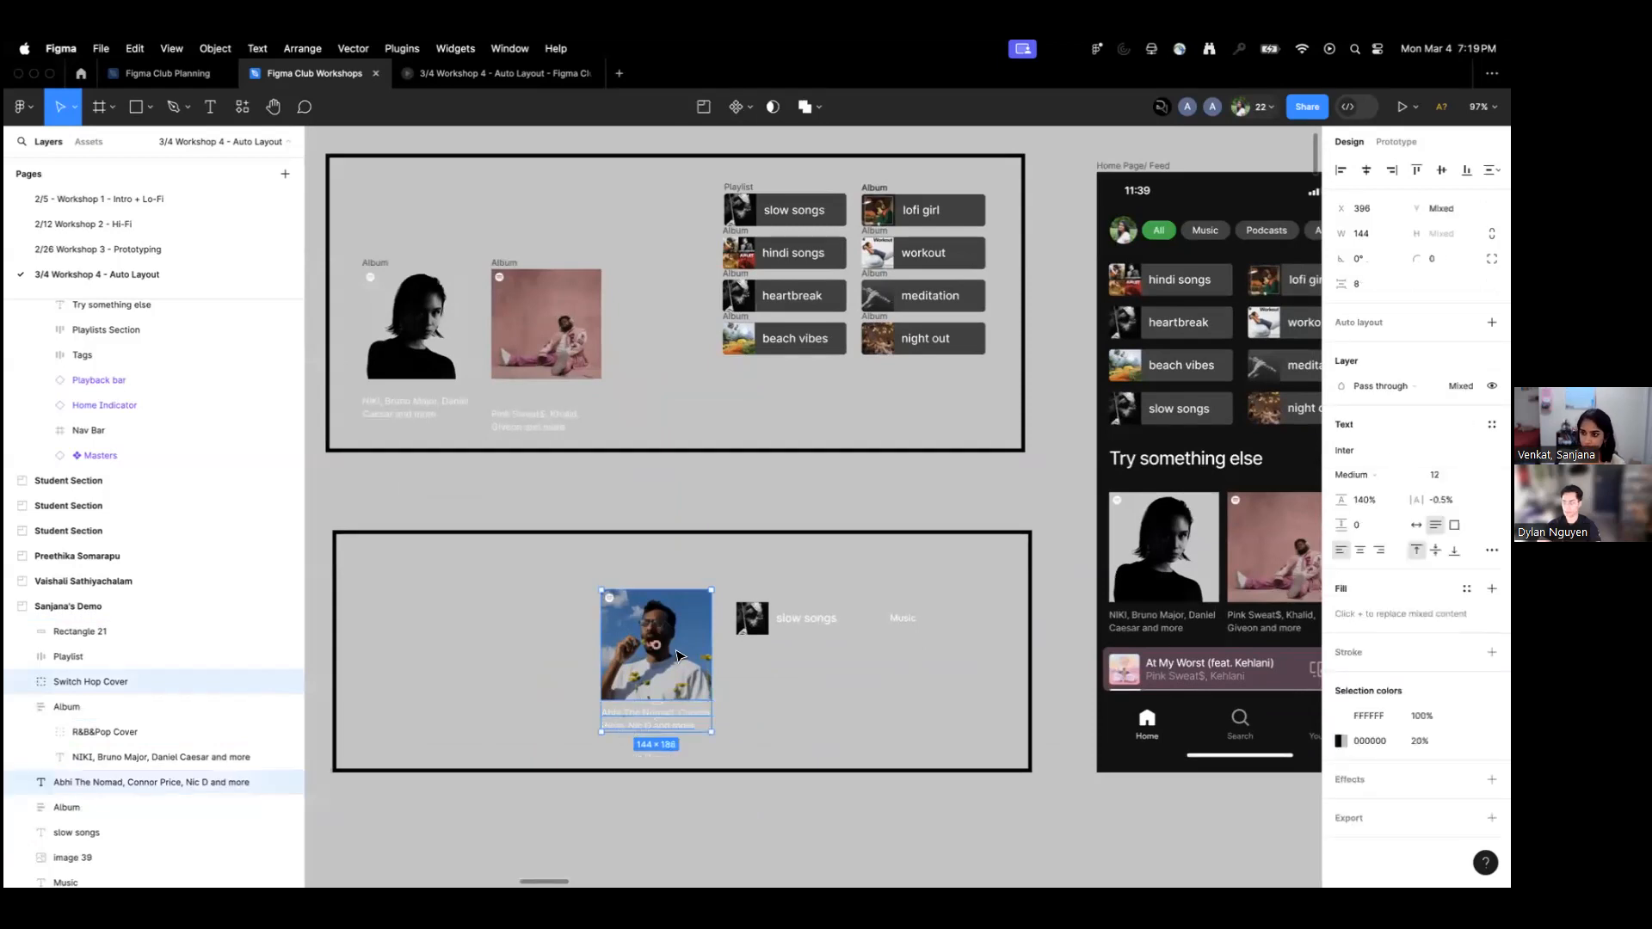
key("shift+a")
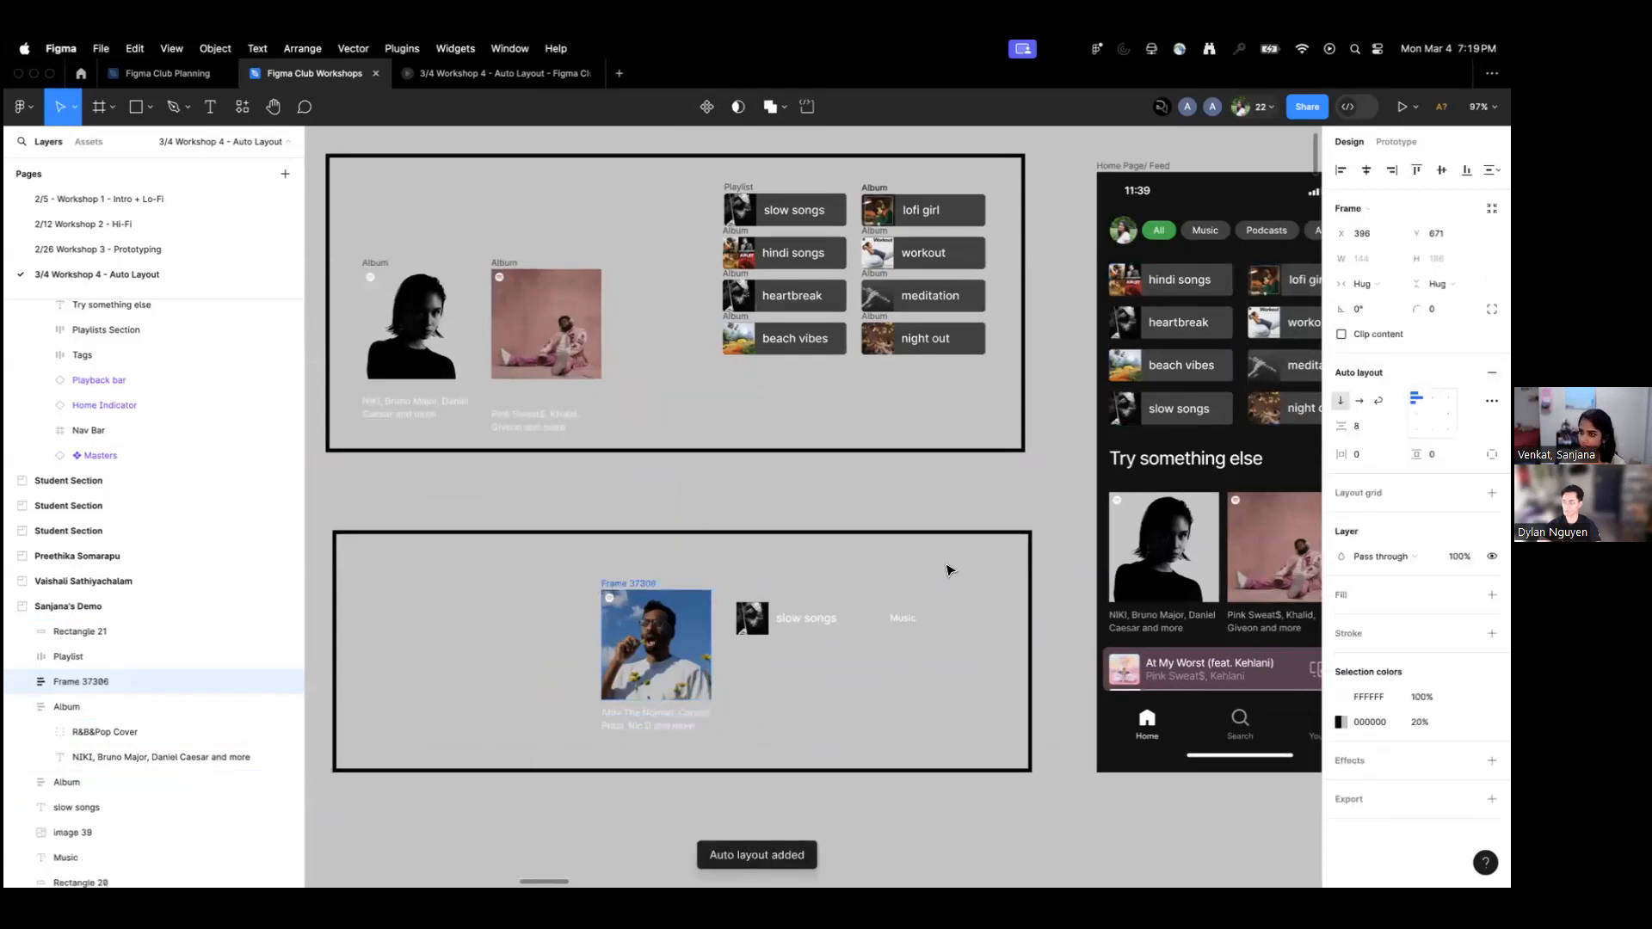
double_click(631, 586)
type("Album")
left_click(542, 603)
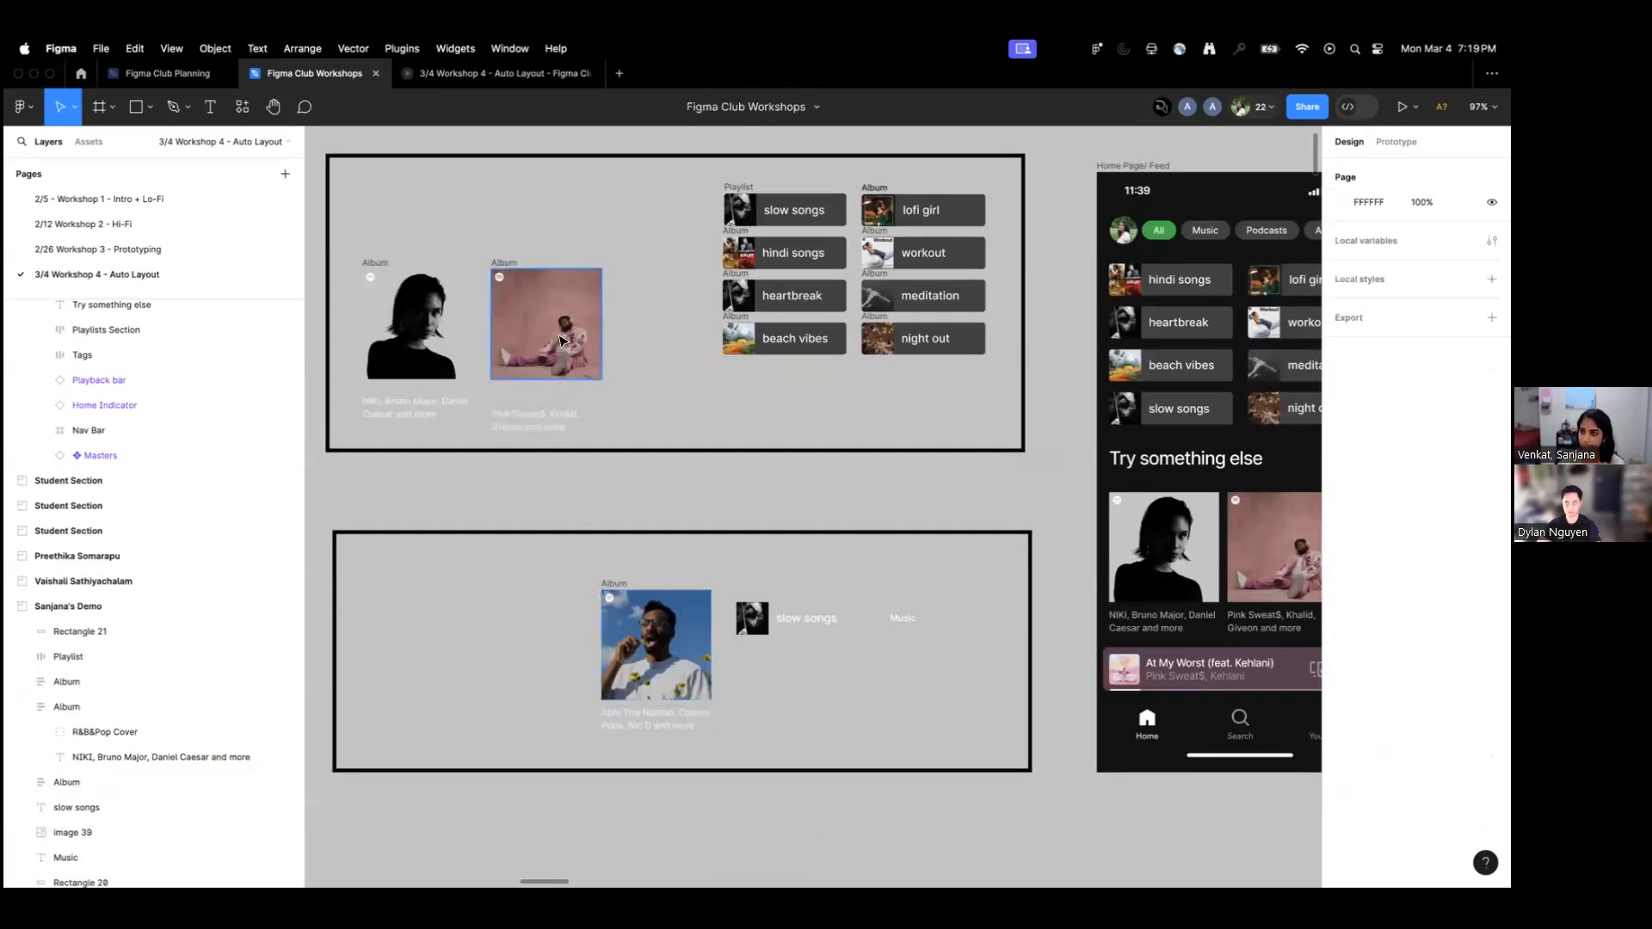
Move the two Album frames from the upper box back into the lower box beside the Switch Hop album.
left_click_drag(501, 265, 482, 575)
left_click_drag(400, 286, 391, 611)
Check how far the students have come with the album exercise in the sections below the demo section.
scroll(624, 714, "down", 5)
left_click_drag(711, 776, 695, 574)
scroll(695, 571, "down", 6)
left_click_drag(826, 675, 602, 473)
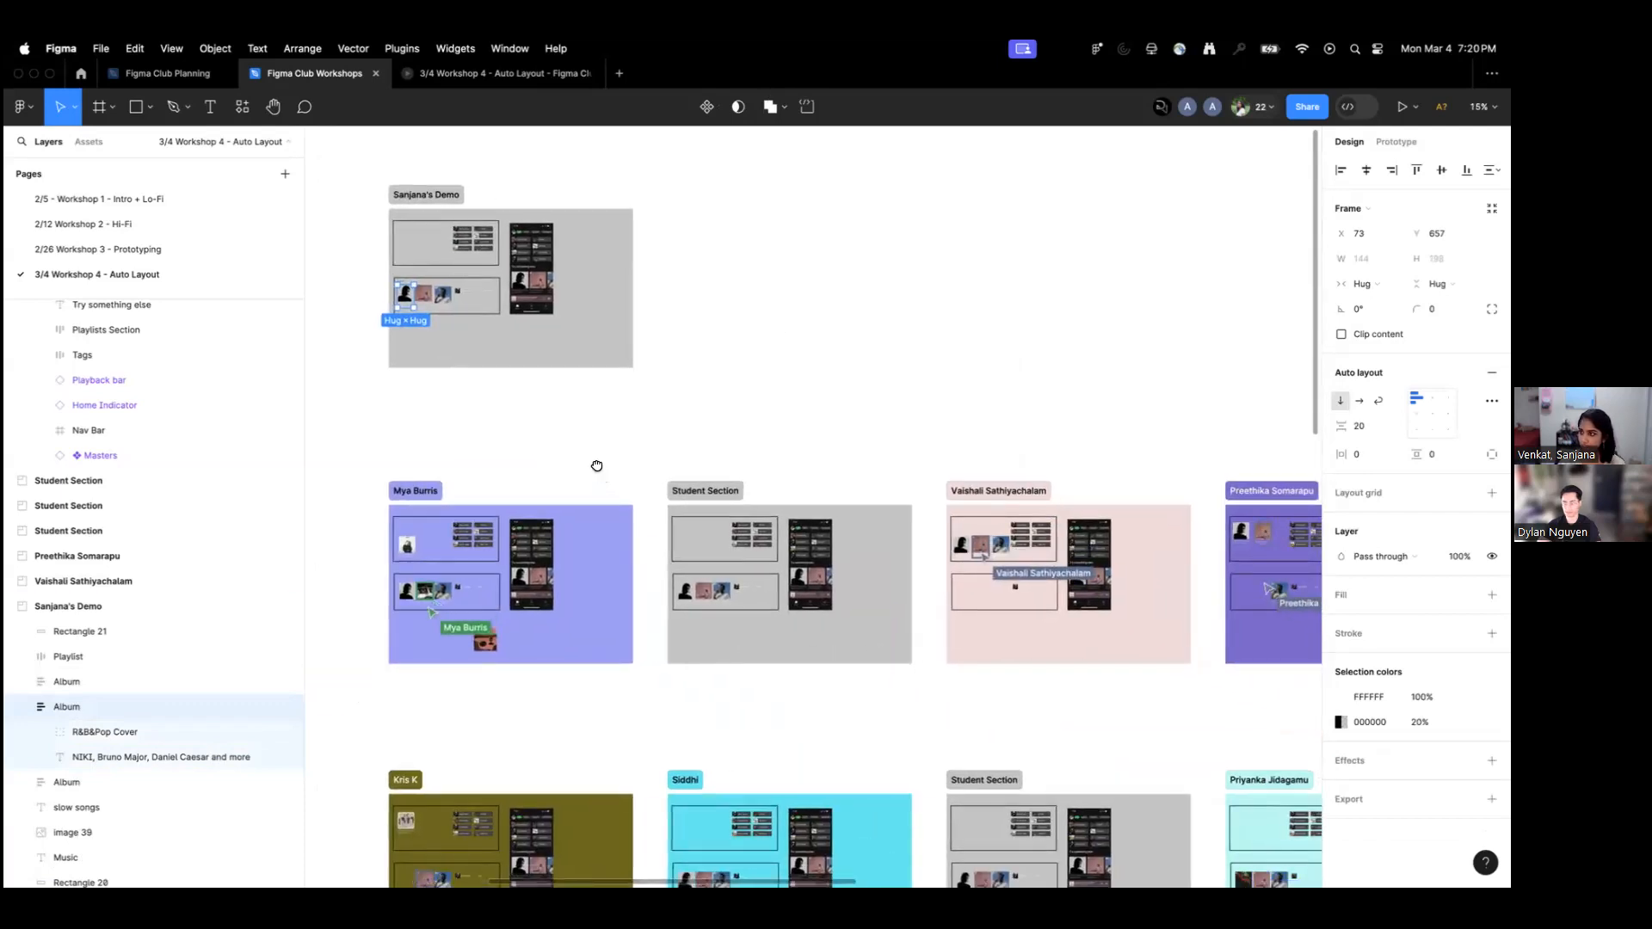
left_click_drag(597, 465, 601, 459)
scroll(601, 463, "down", 2)
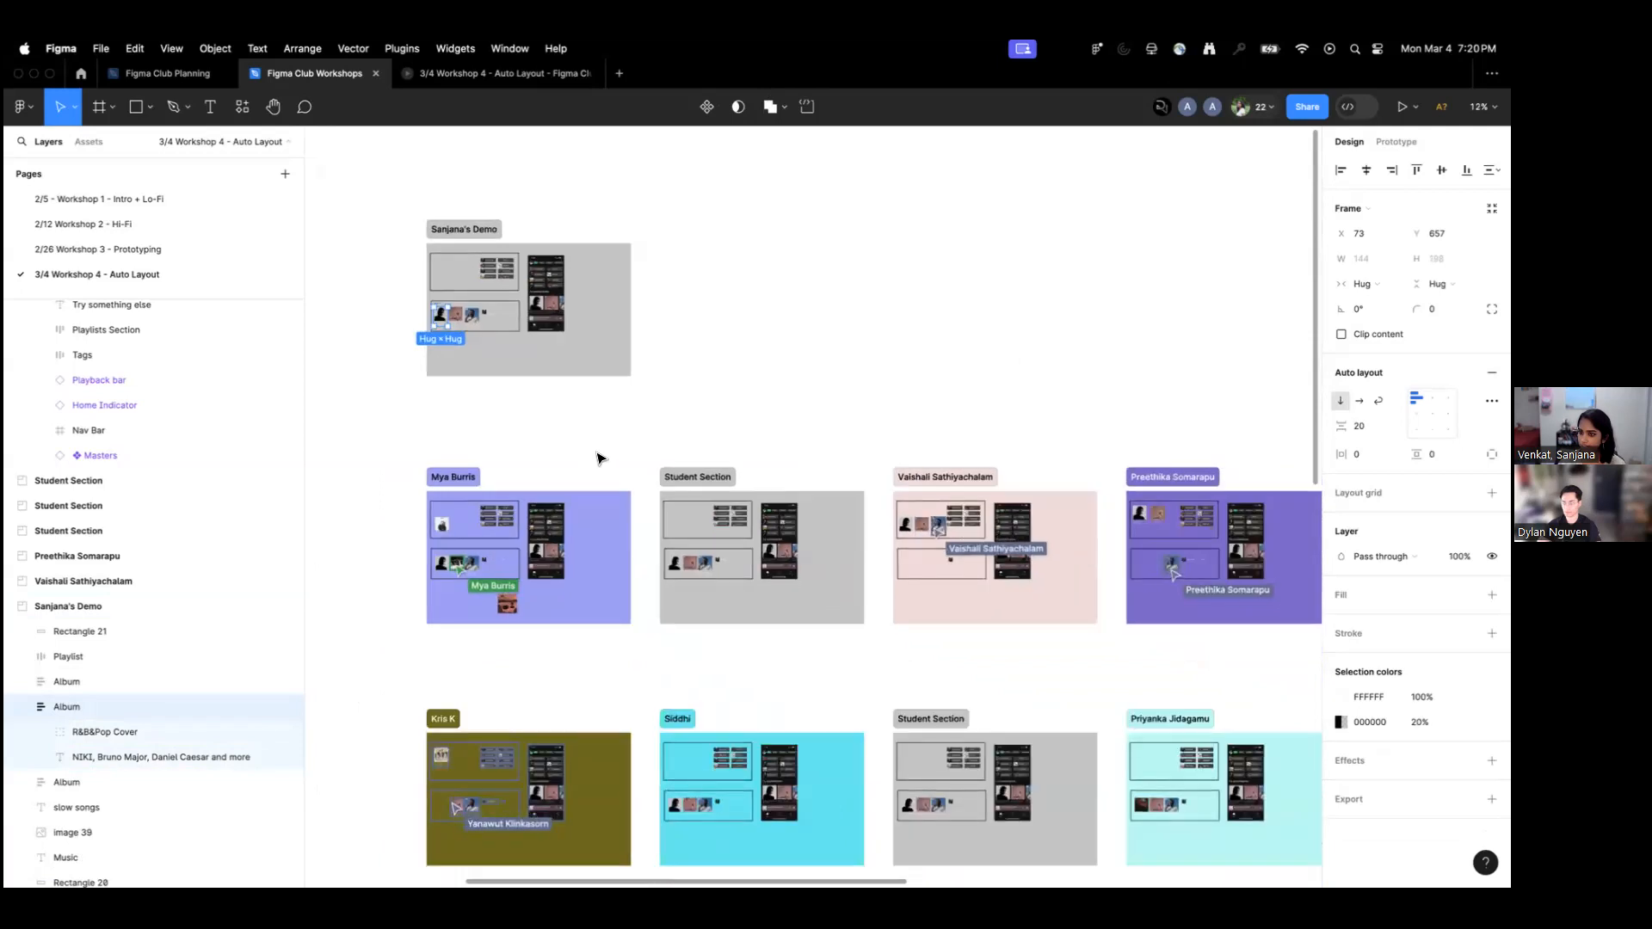
left_click_drag(590, 455, 663, 611)
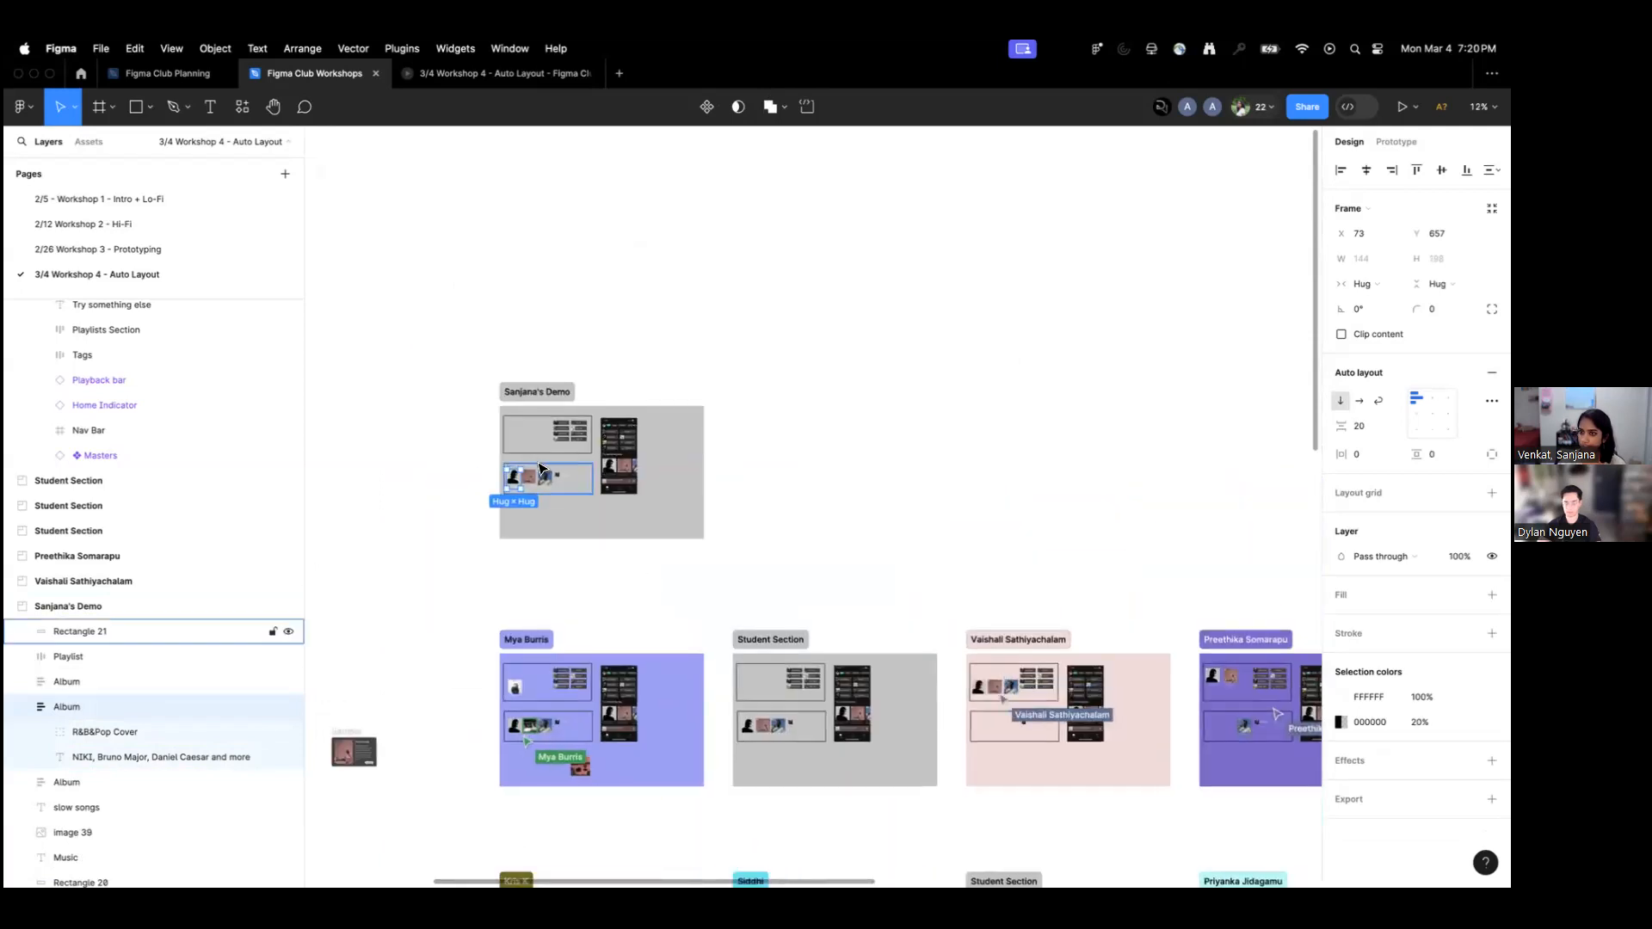
Examine the cover and caption inside the R&B&Pop Album frame in the demo section's lower box.
scroll(539, 476, "up", 10)
left_click_drag(538, 484, 708, 480)
scroll(587, 492, "up", 4)
left_click(547, 582)
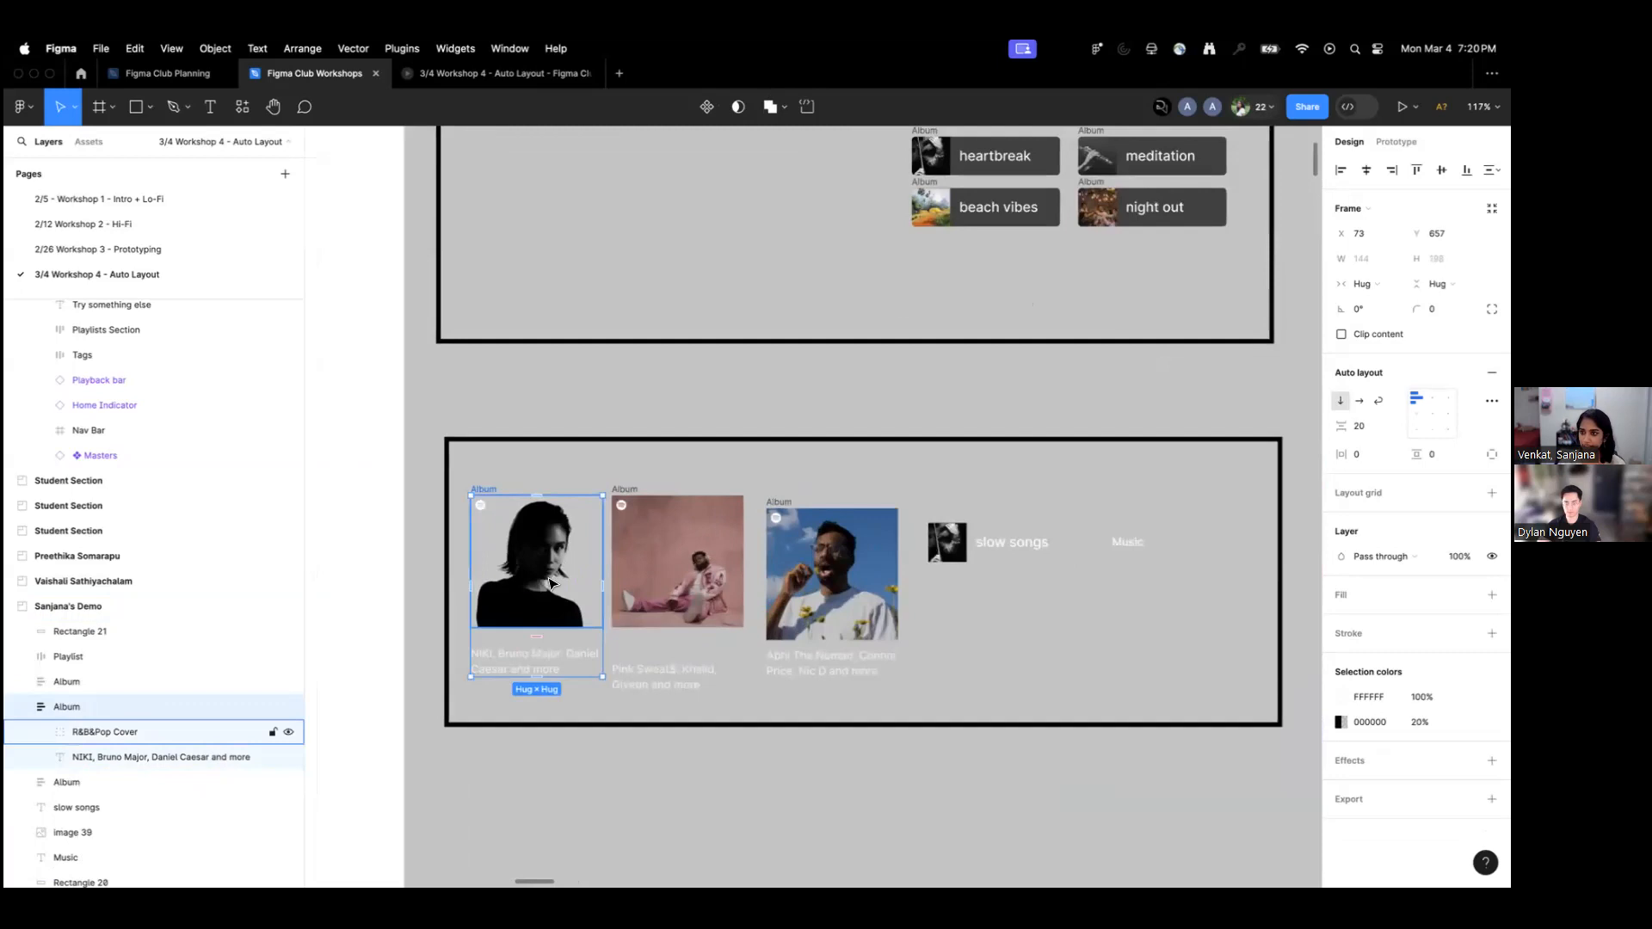
left_click(510, 671, "shift")
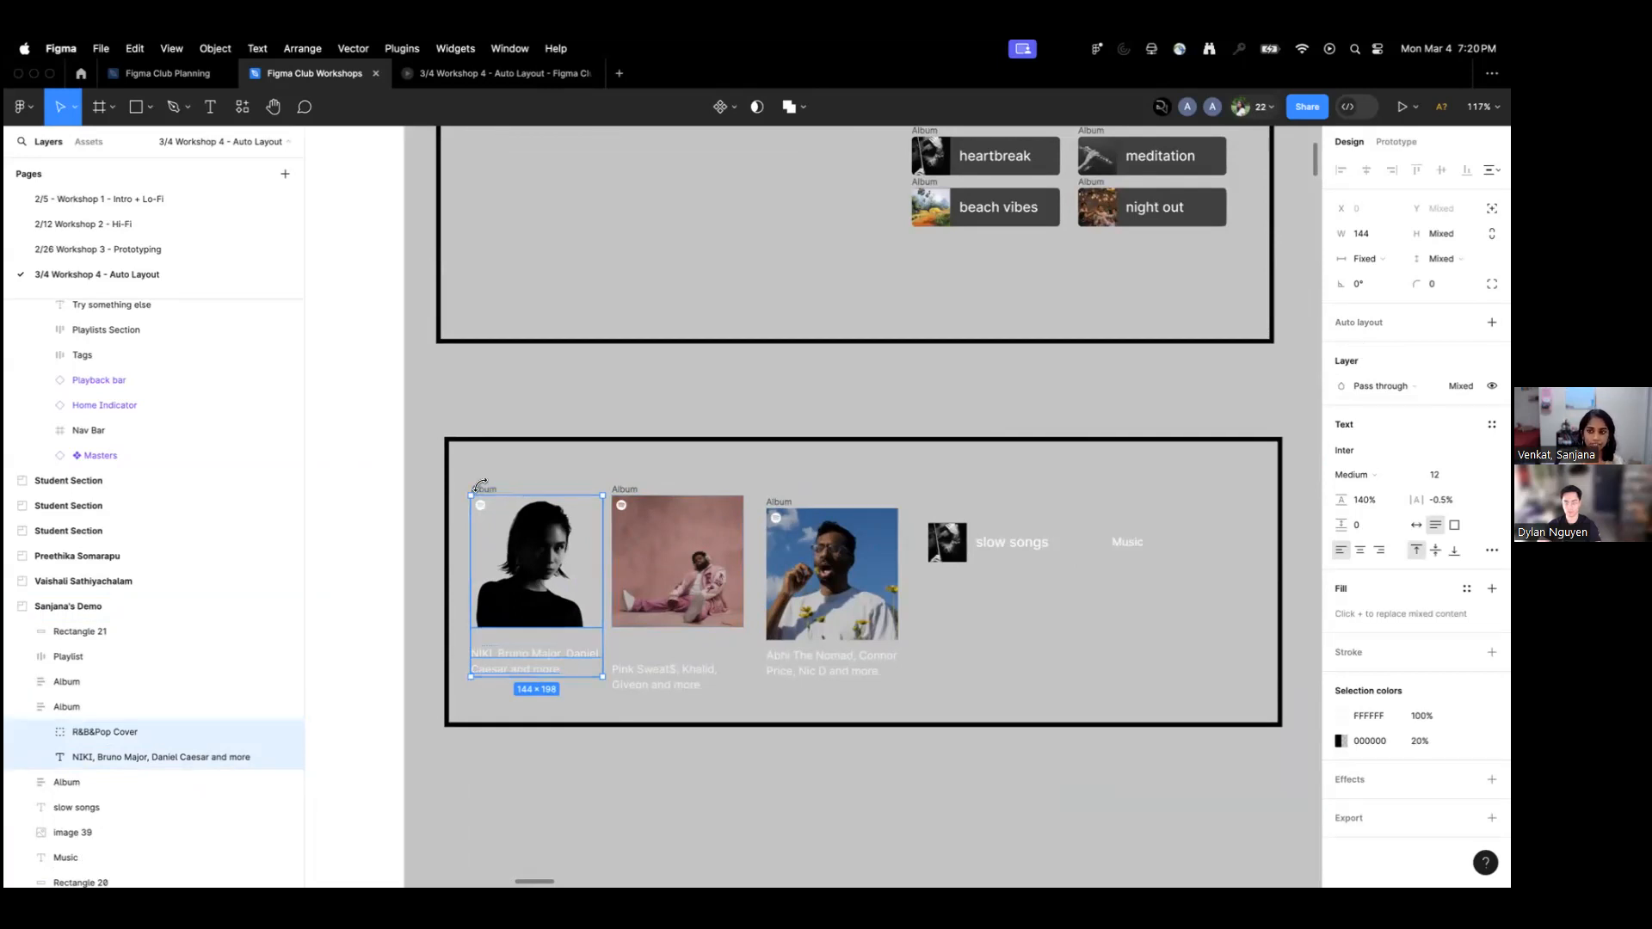
left_click(446, 474)
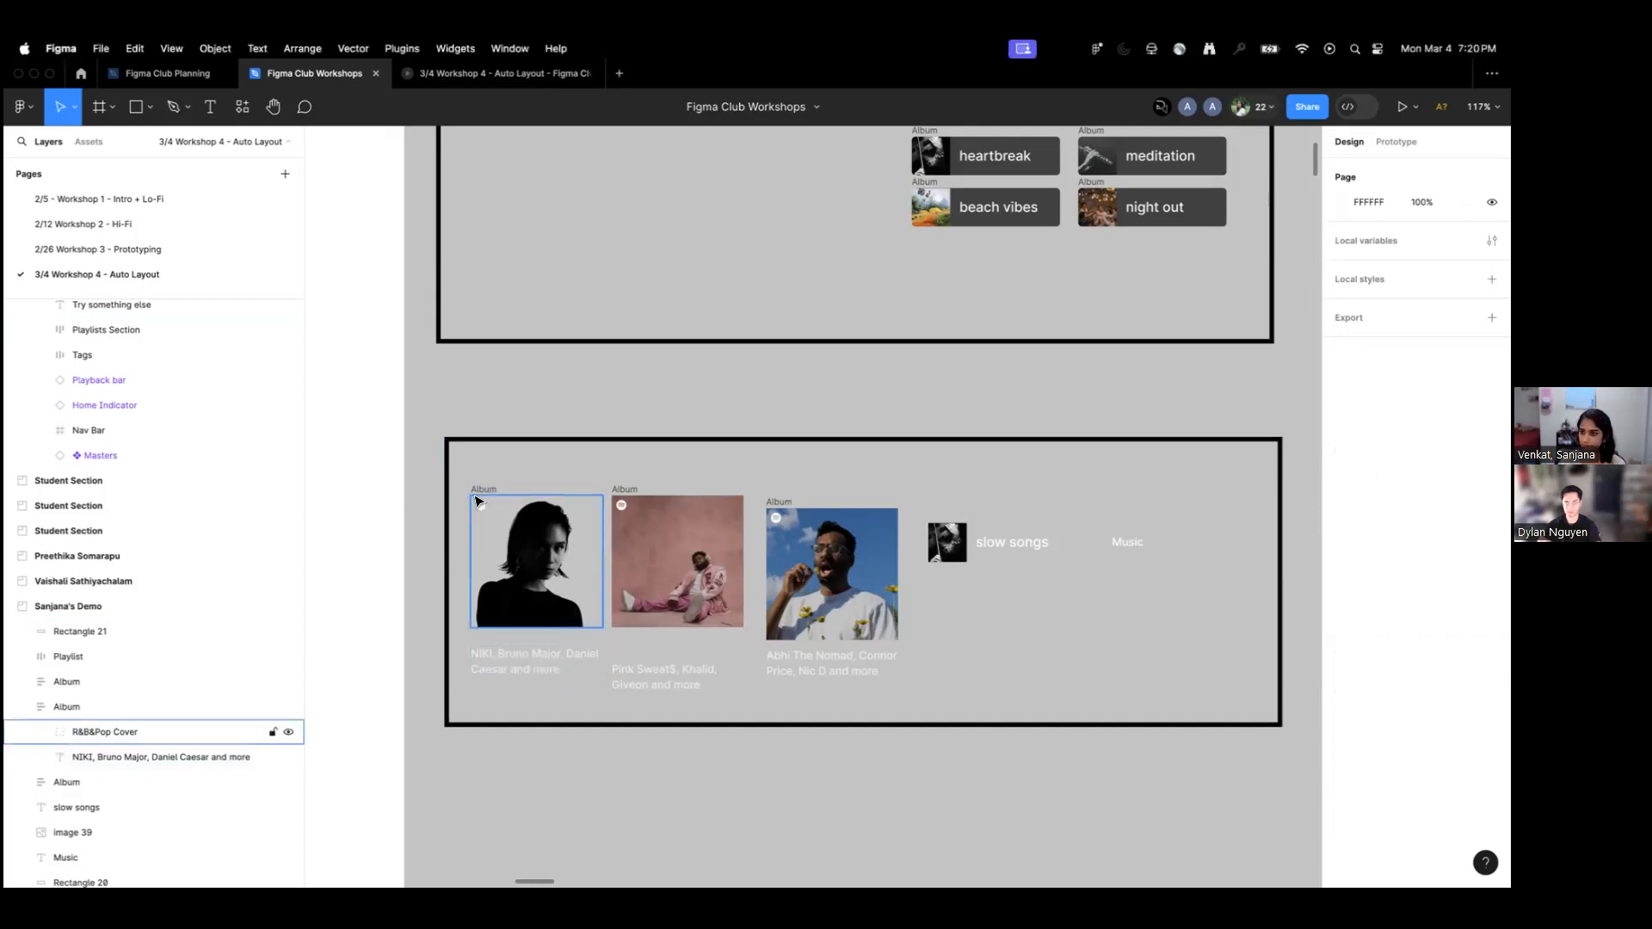
Move the Switch Hop Album frame up so it lines up with the other two Album frames.
left_click(514, 497)
scroll(399, 504, "right", 3)
scroll(398, 504, "up", 1)
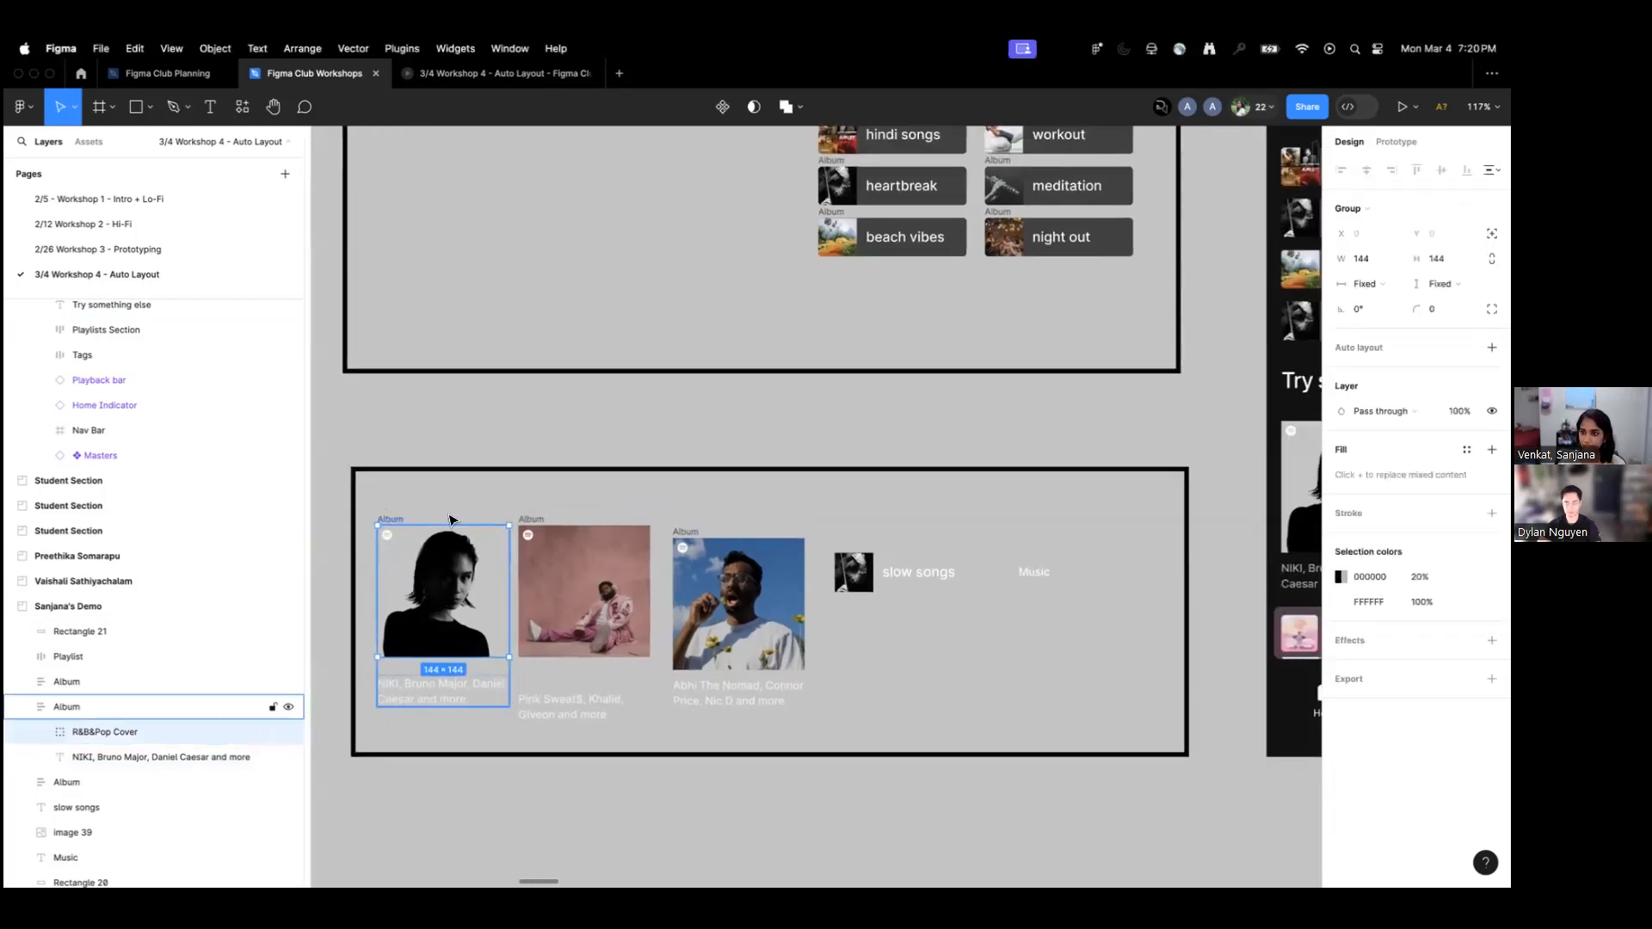
left_click(689, 538)
left_click_drag(686, 532, 683, 519)
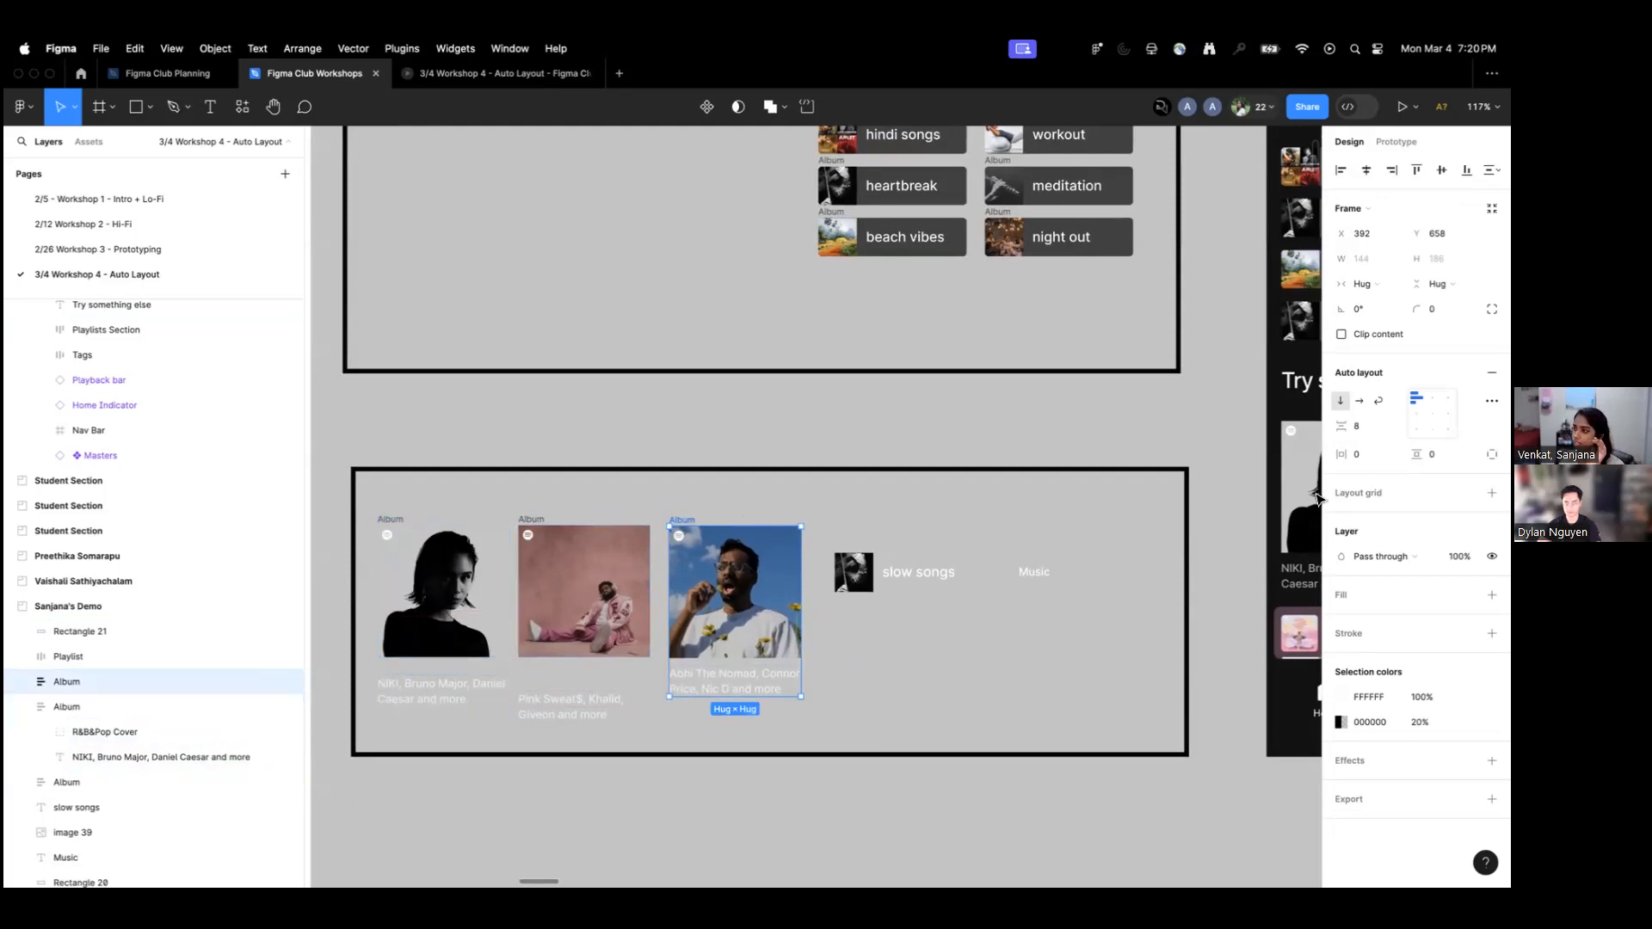
Review the auto layout direction and item spacing of the Album frames in the lower box.
left_click(391, 518)
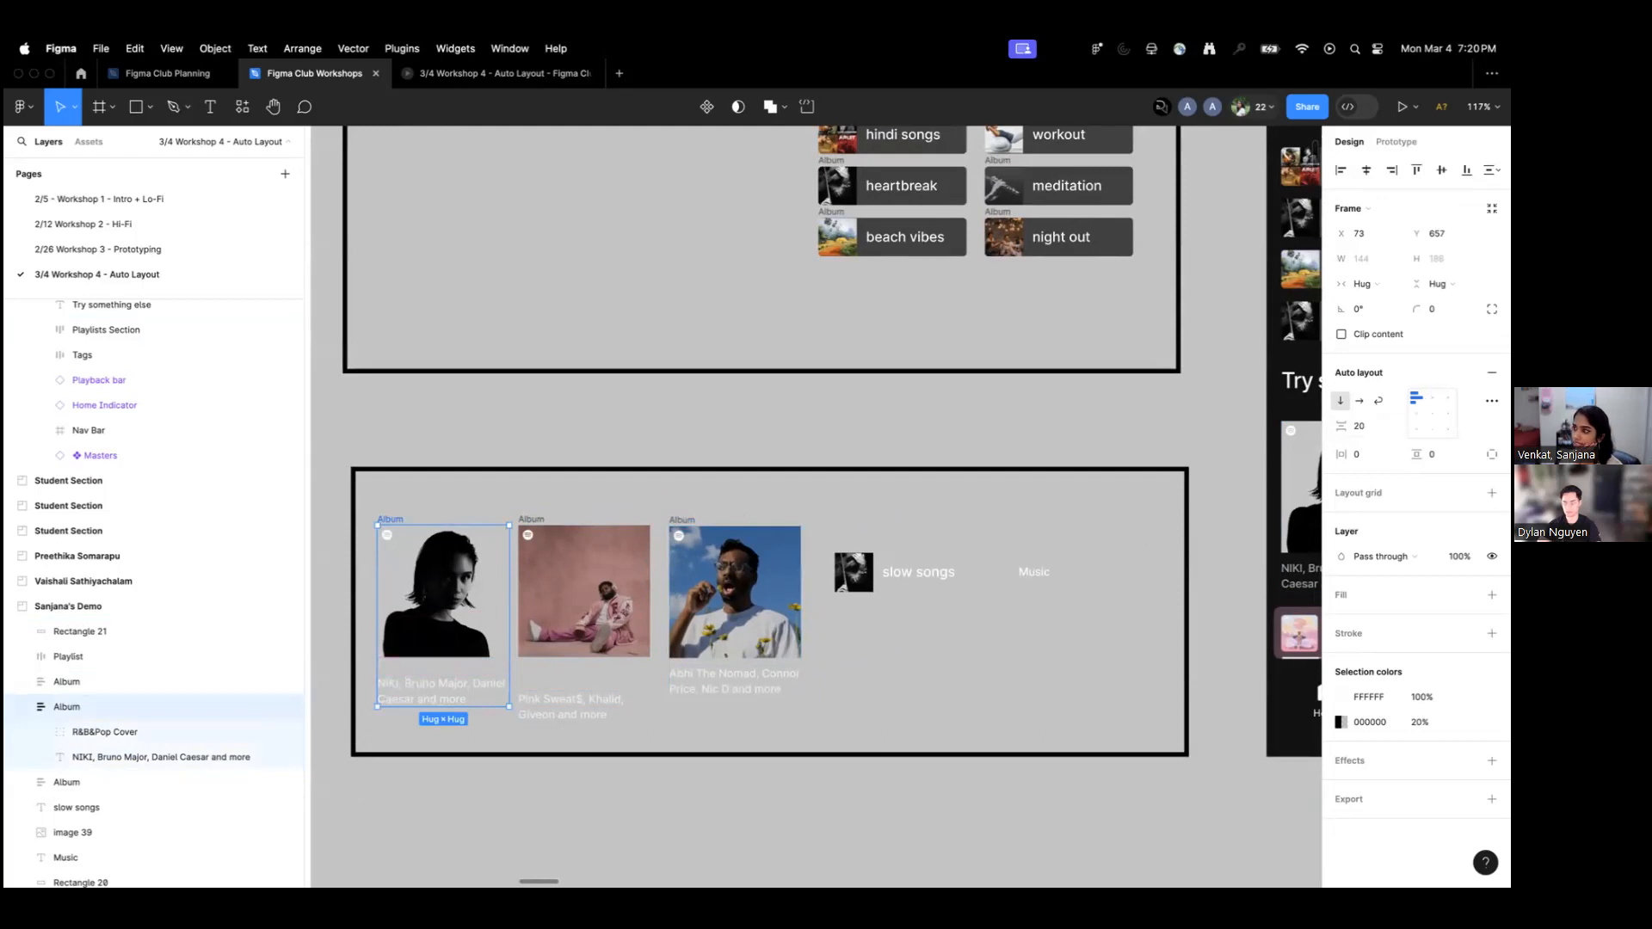
left_click(1339, 402)
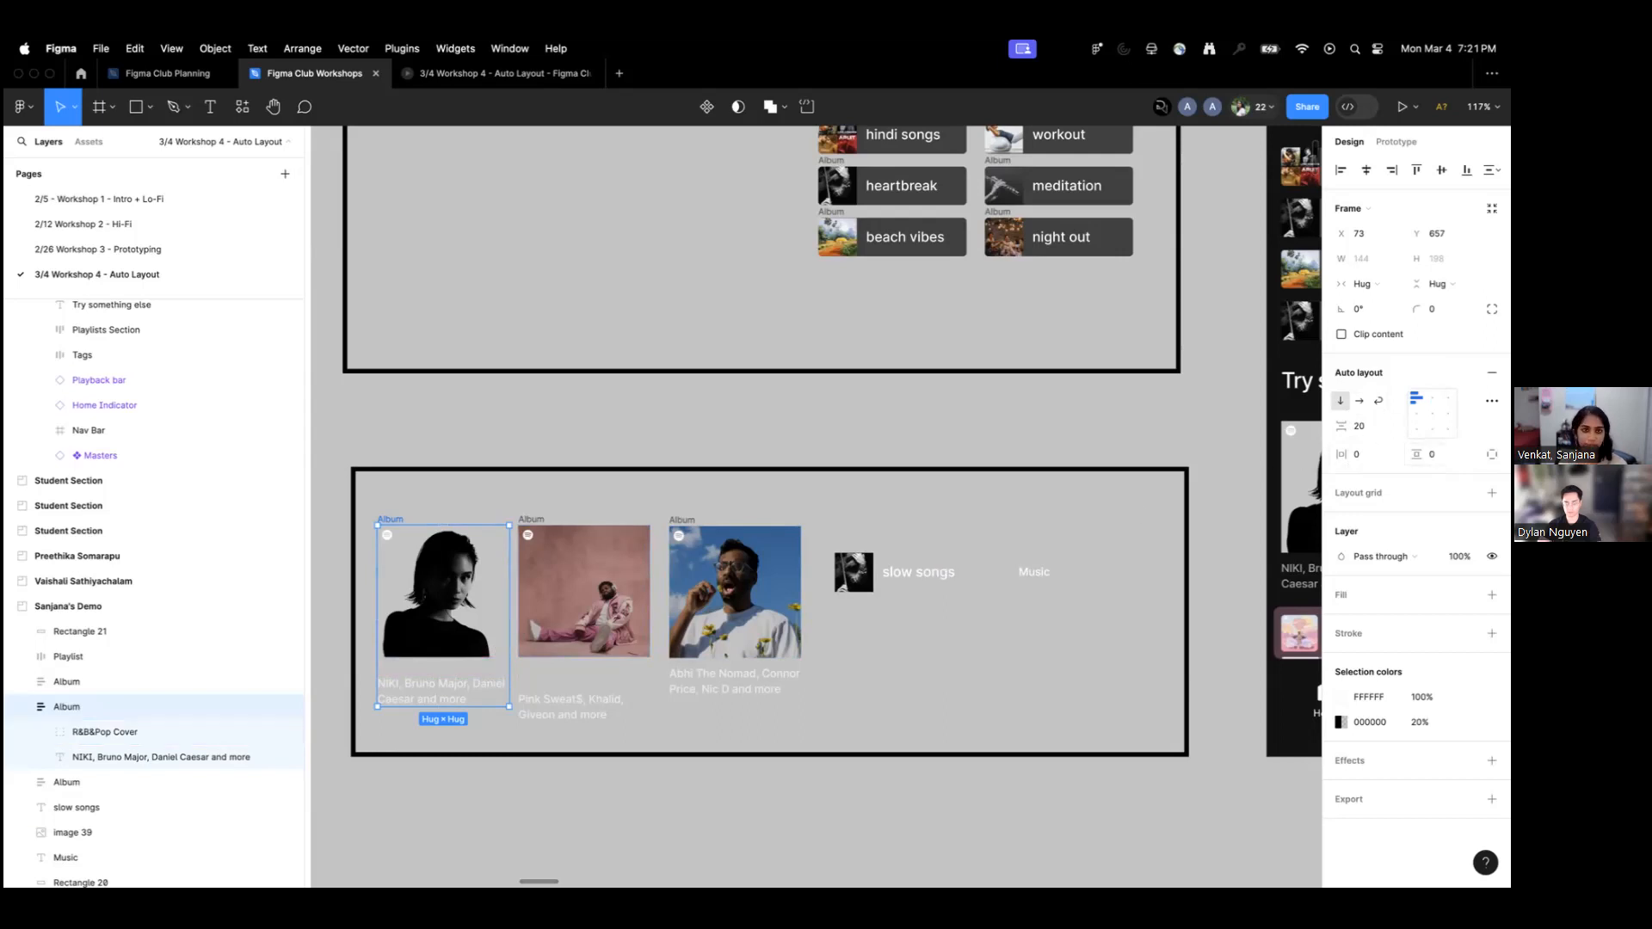
left_click(572, 684)
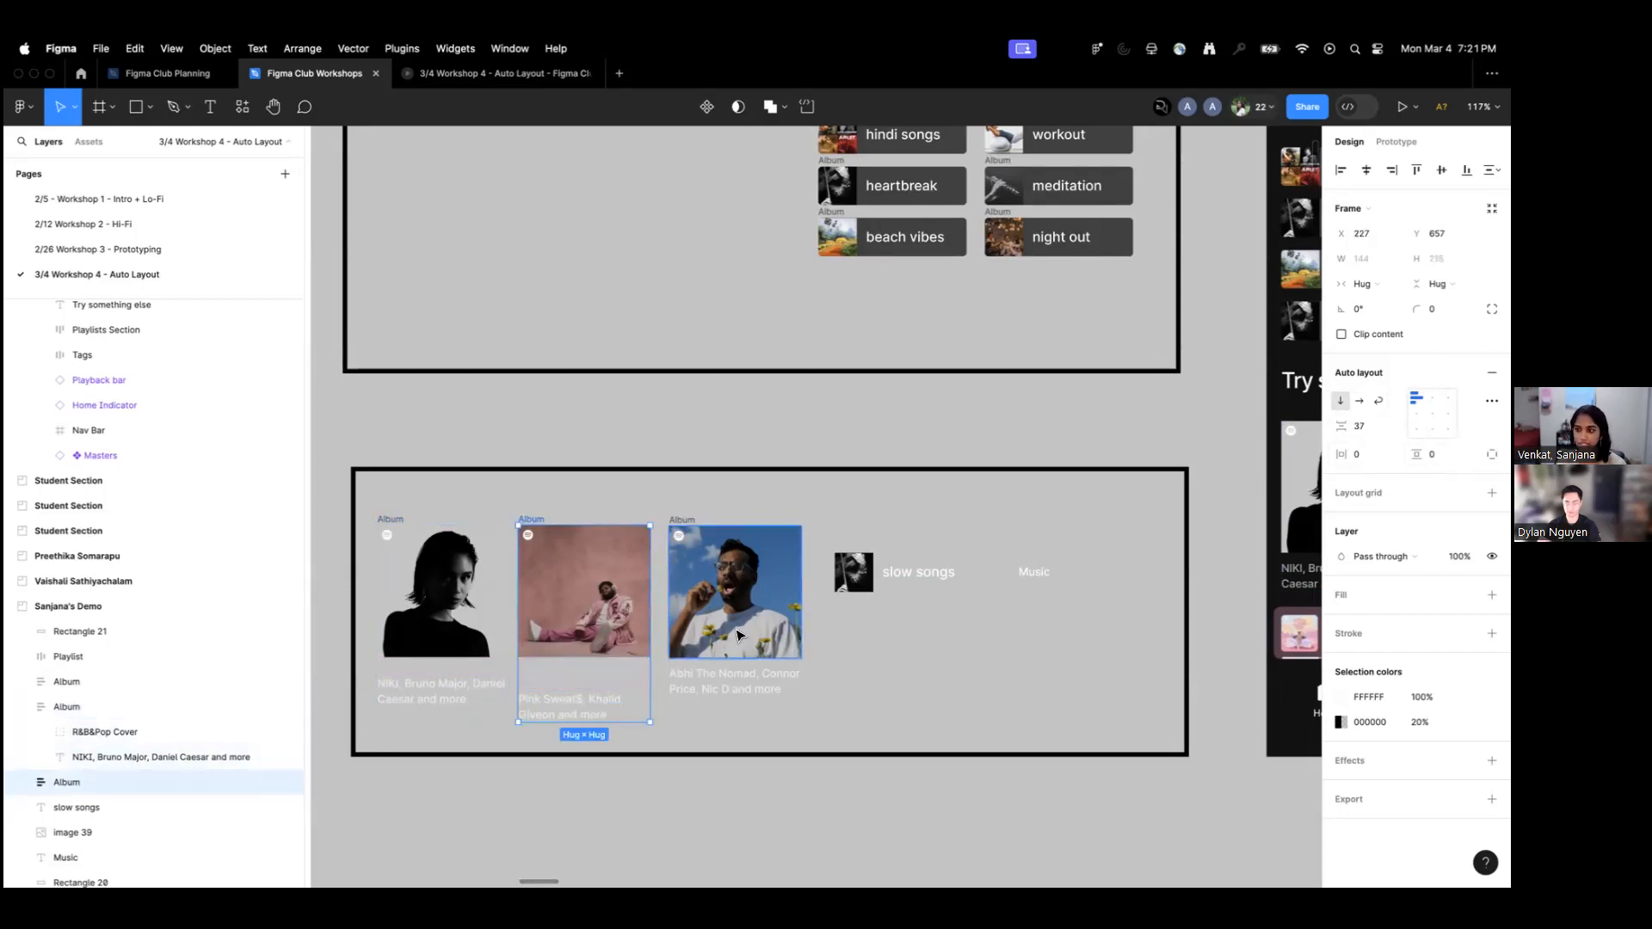
left_click(730, 653, "super")
left_click(896, 654)
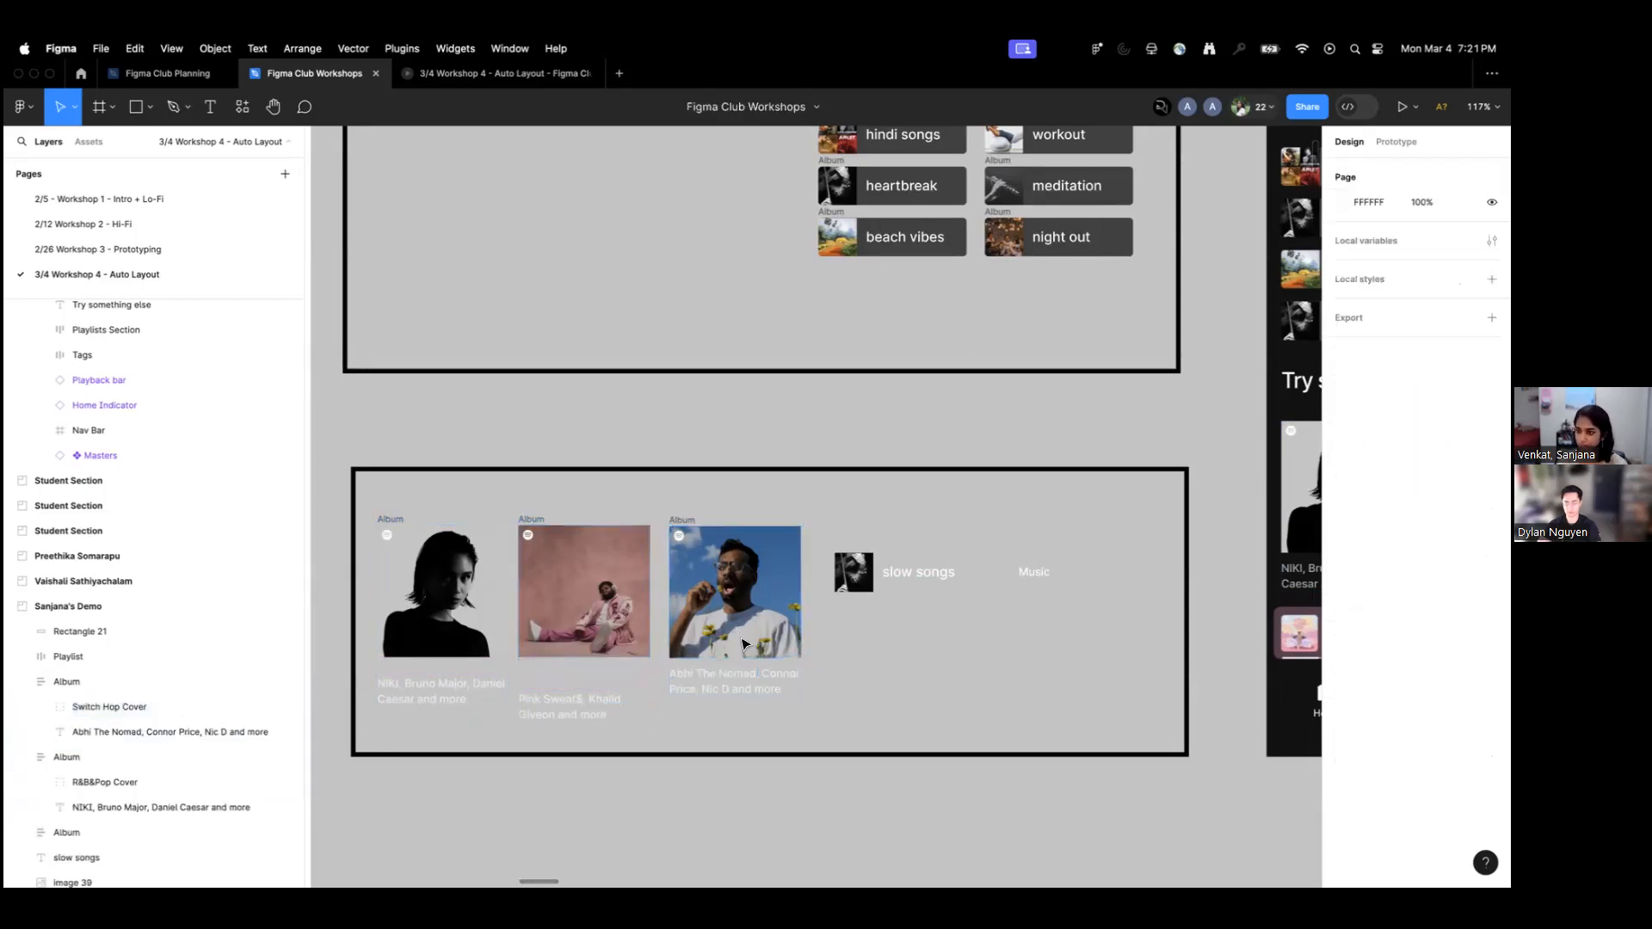
Set the vertical gap between cover and caption in the R&B&Pop Album frame to 10.
left_click(394, 521)
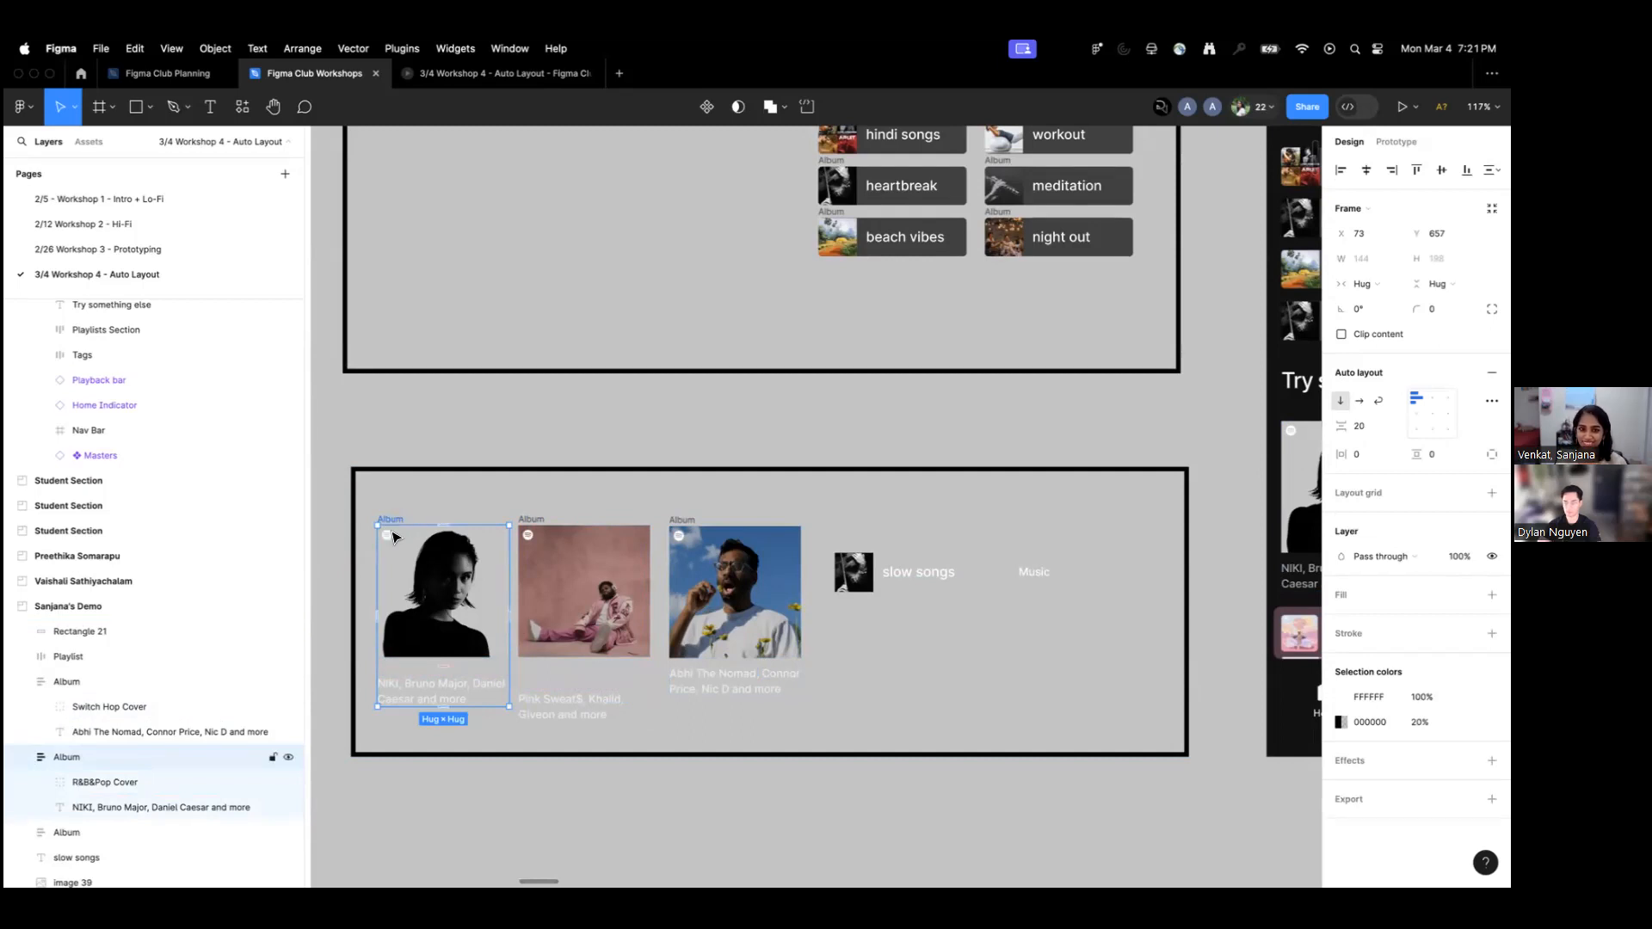
mouse_move(437, 668)
left_click(442, 666)
type("1")
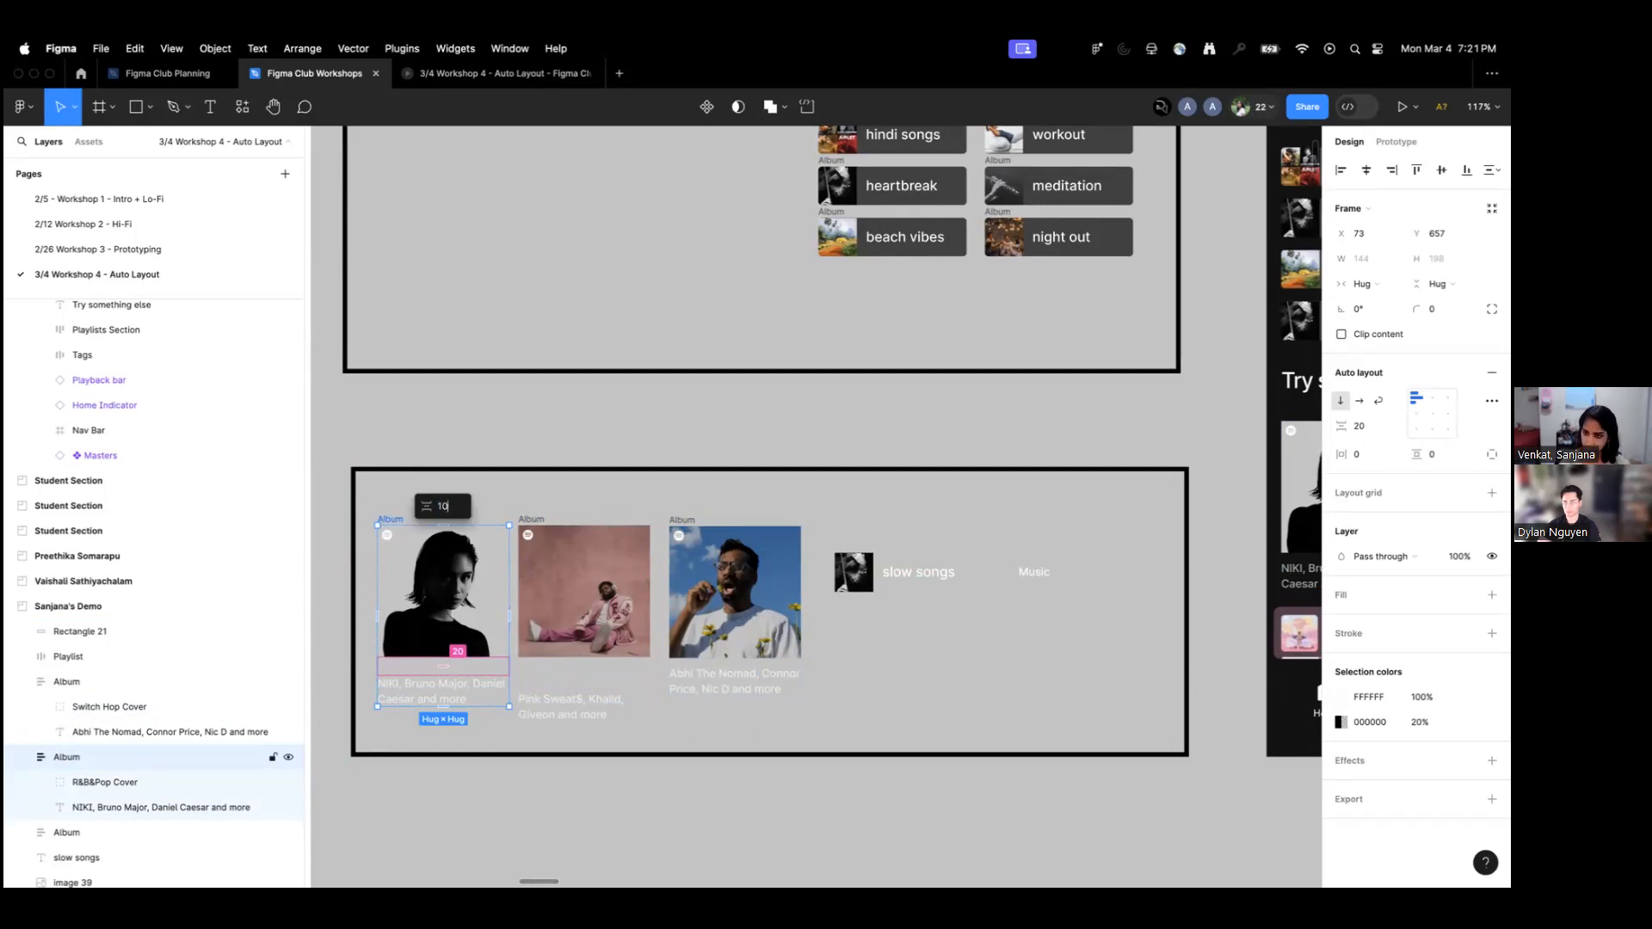
type("0")
key("Return")
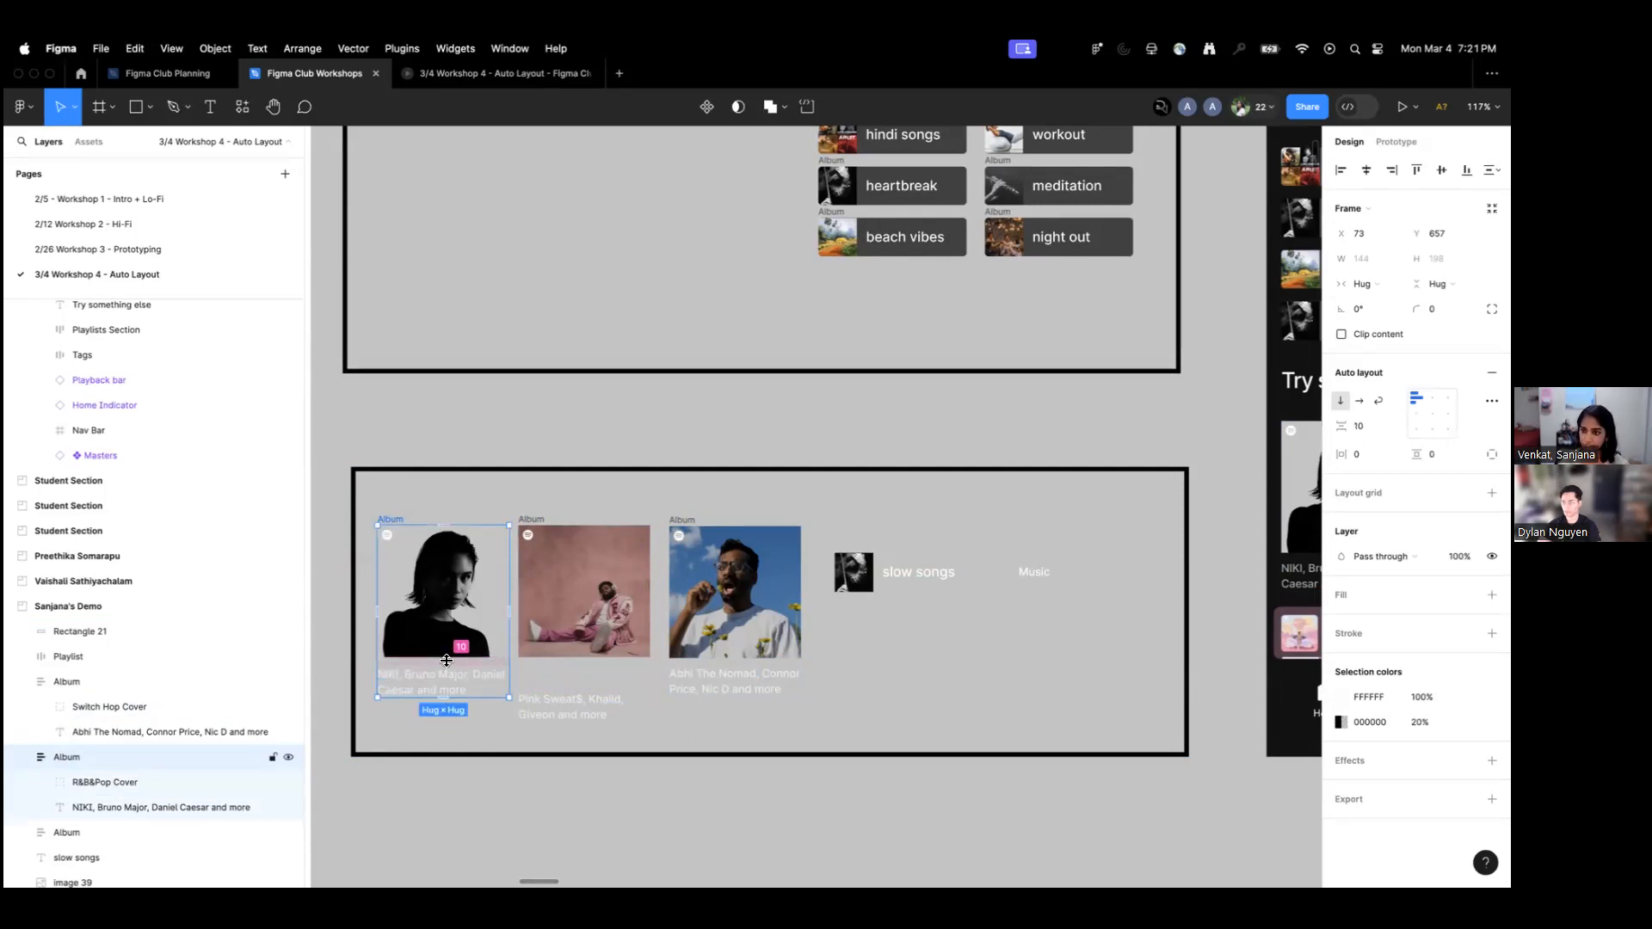
Try adjusting the R&B&Pop Album frame's gap directly on the canvas, and undo the change.
left_click(439, 660)
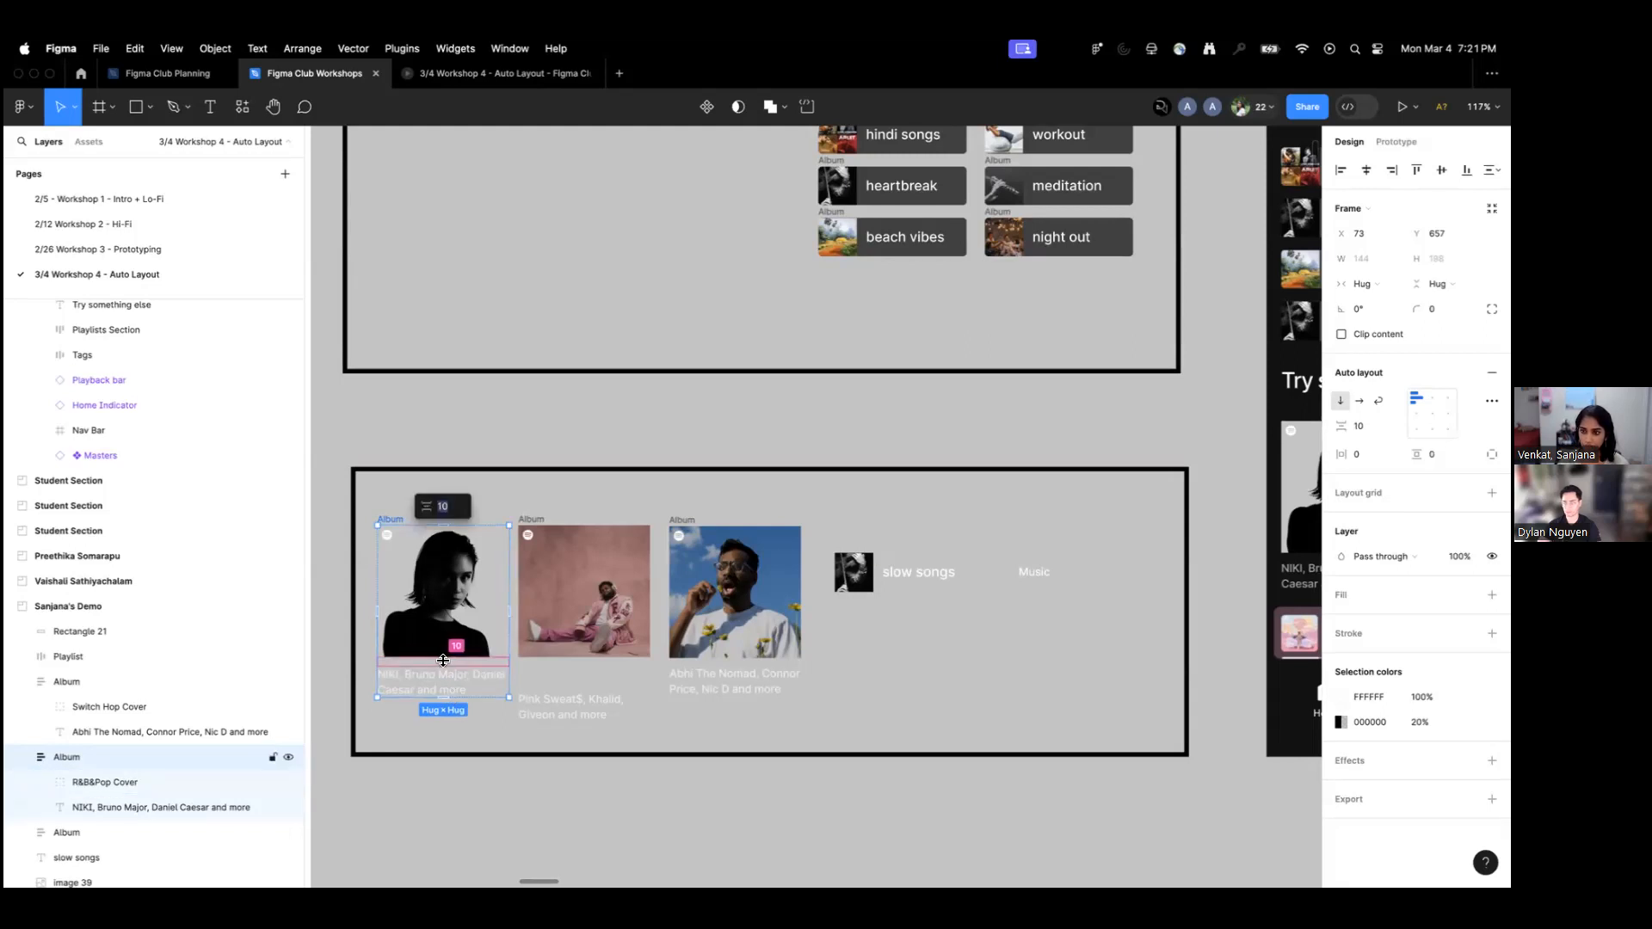
left_click_drag(440, 660, 444, 674)
key("super+z")
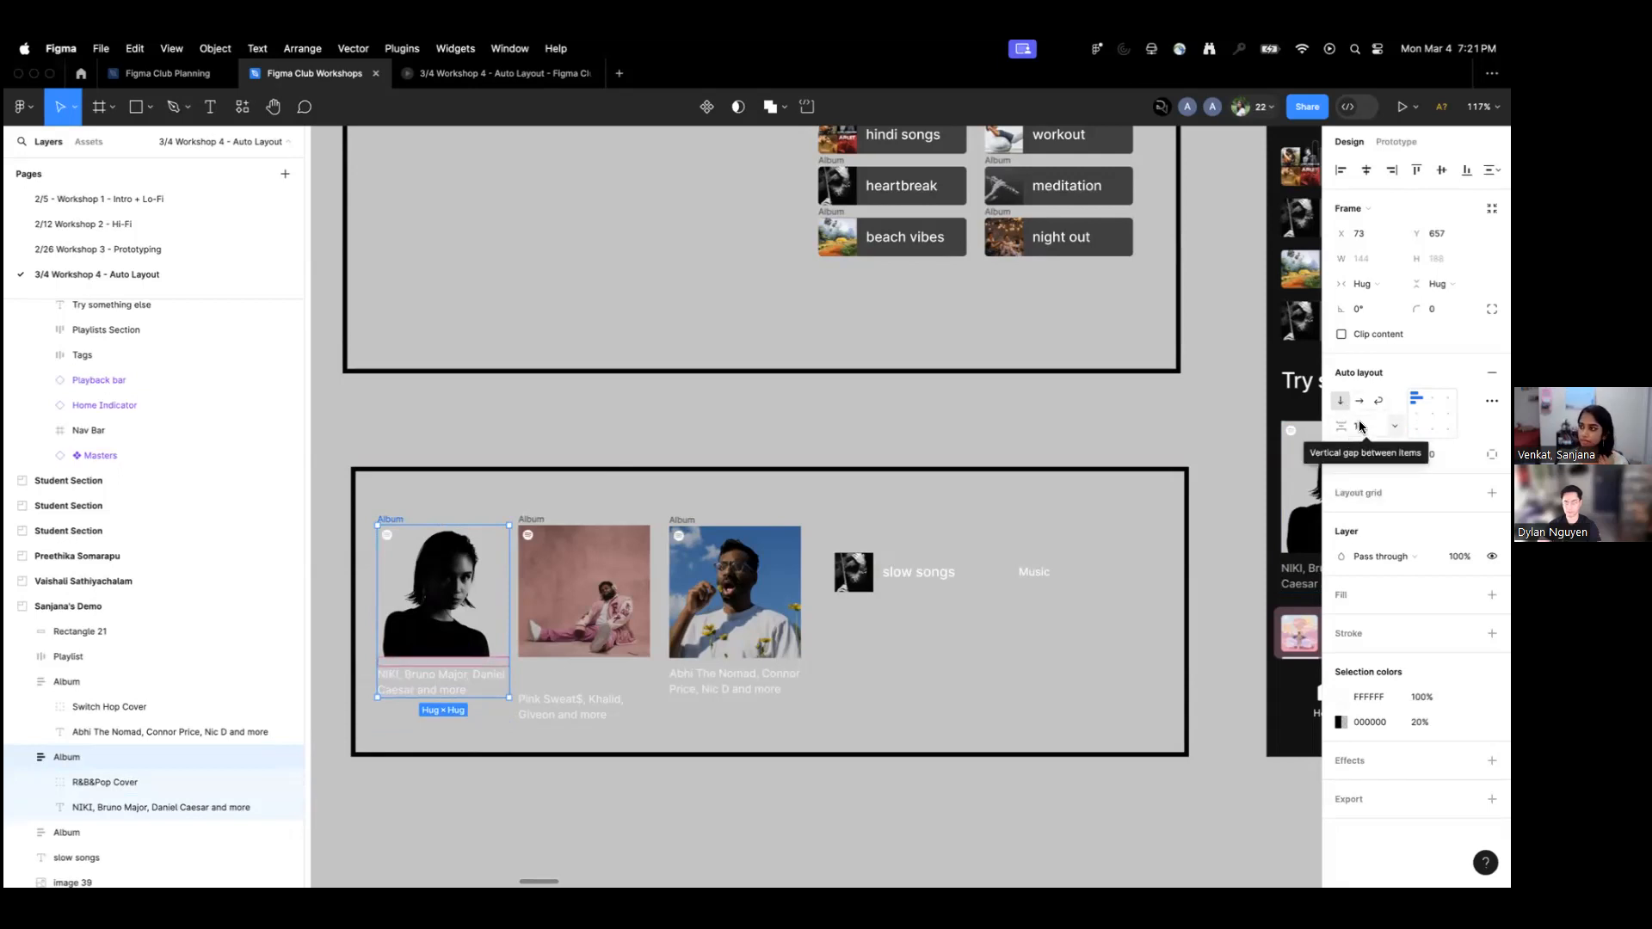
Set the vertical gap between cover and caption in the In Our Souls Album frame to 10.
left_click(548, 538)
left_click_drag(581, 663, 582, 672)
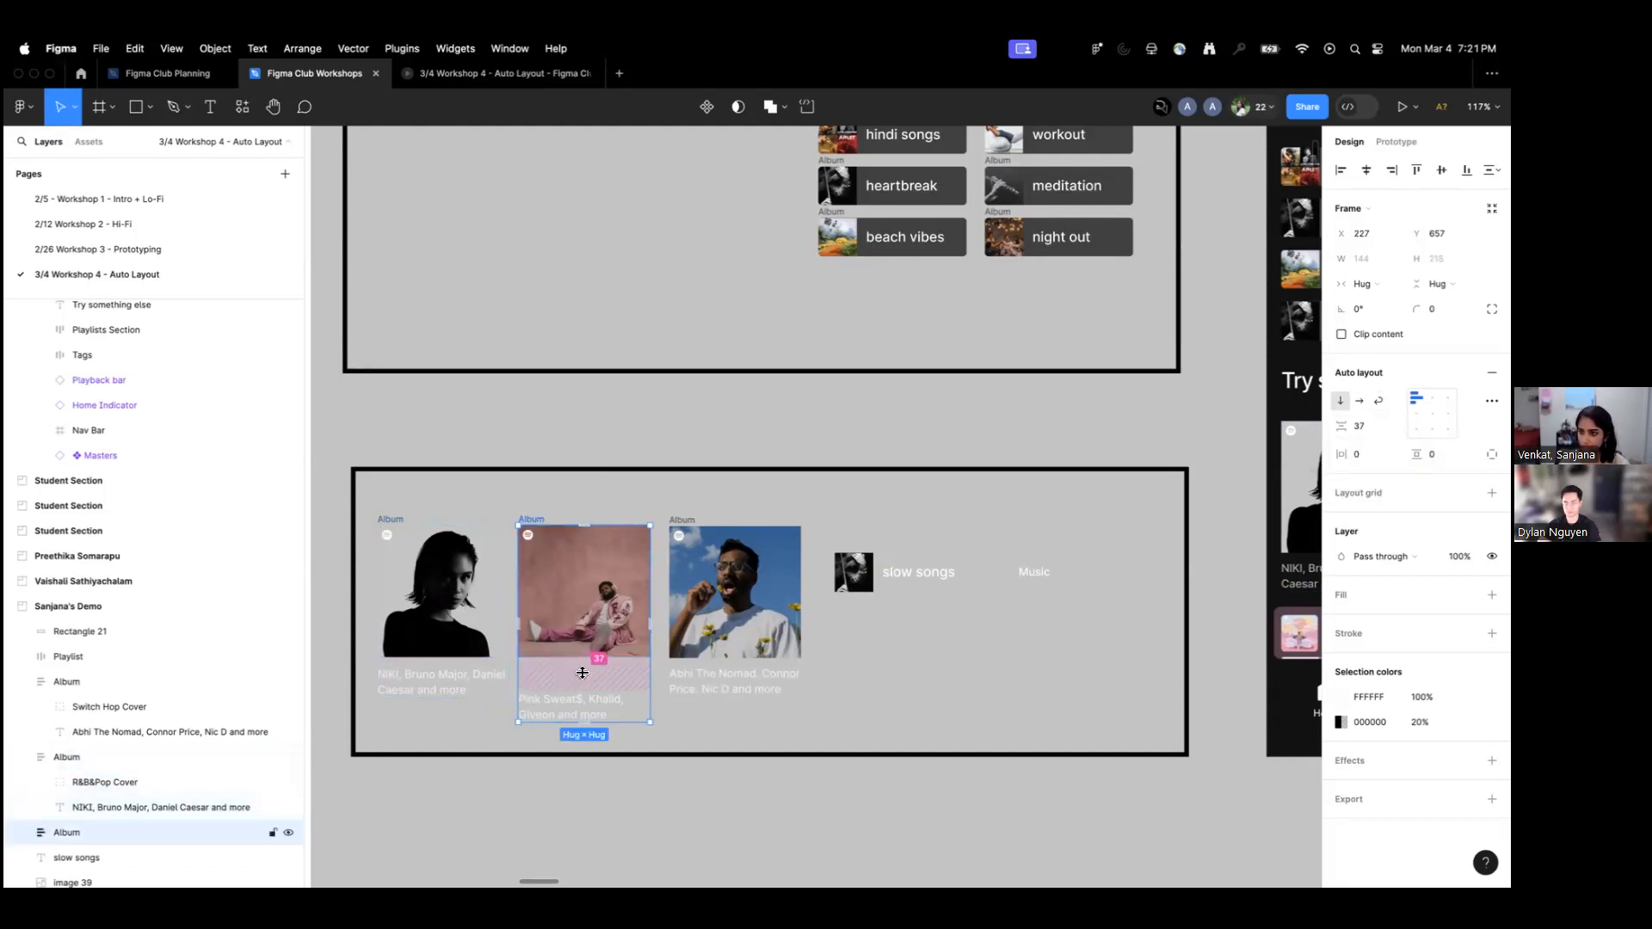
left_click(582, 672)
type("10")
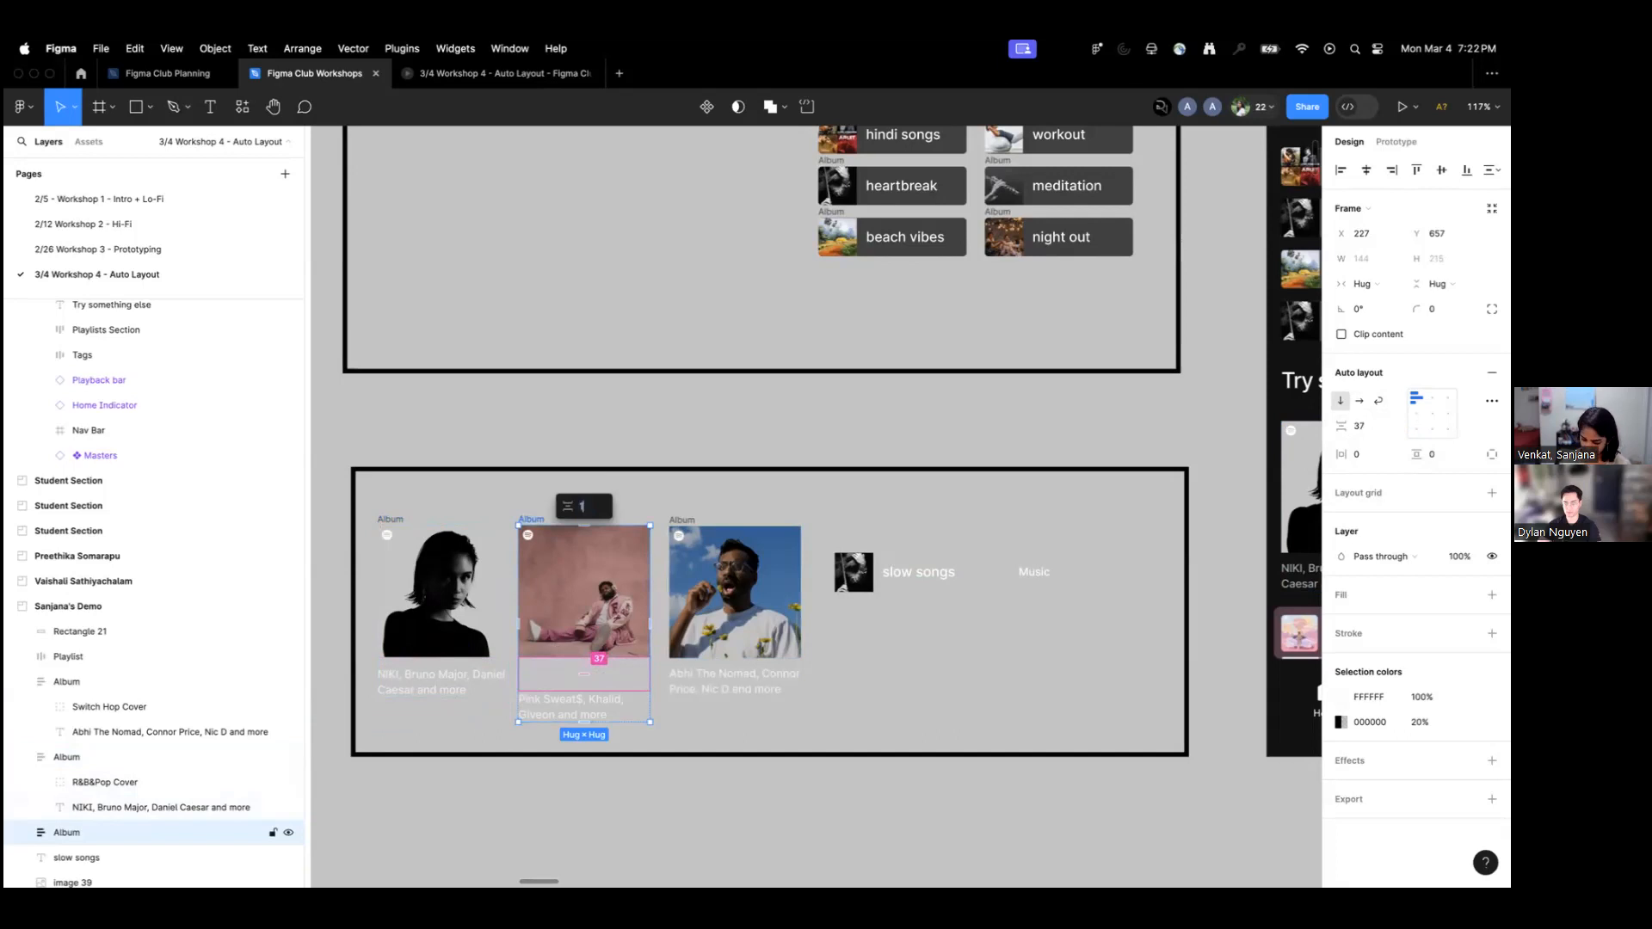
key("Return")
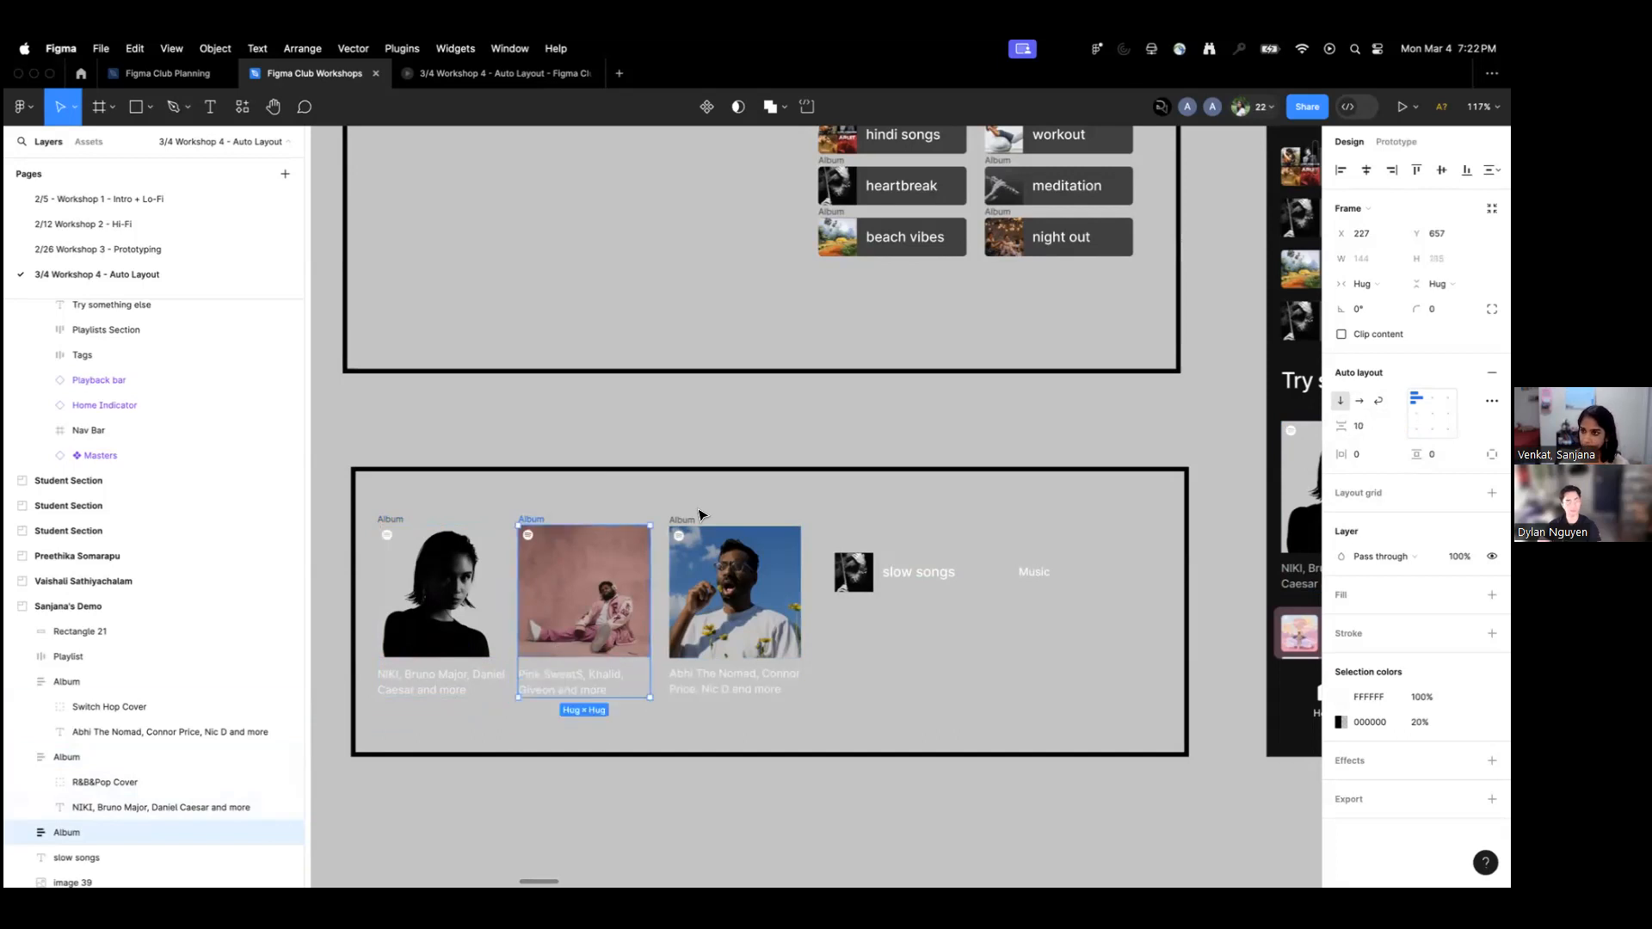
Set the vertical gap between cover and caption in the Switch Hop Album frame to 10.
left_click(695, 523)
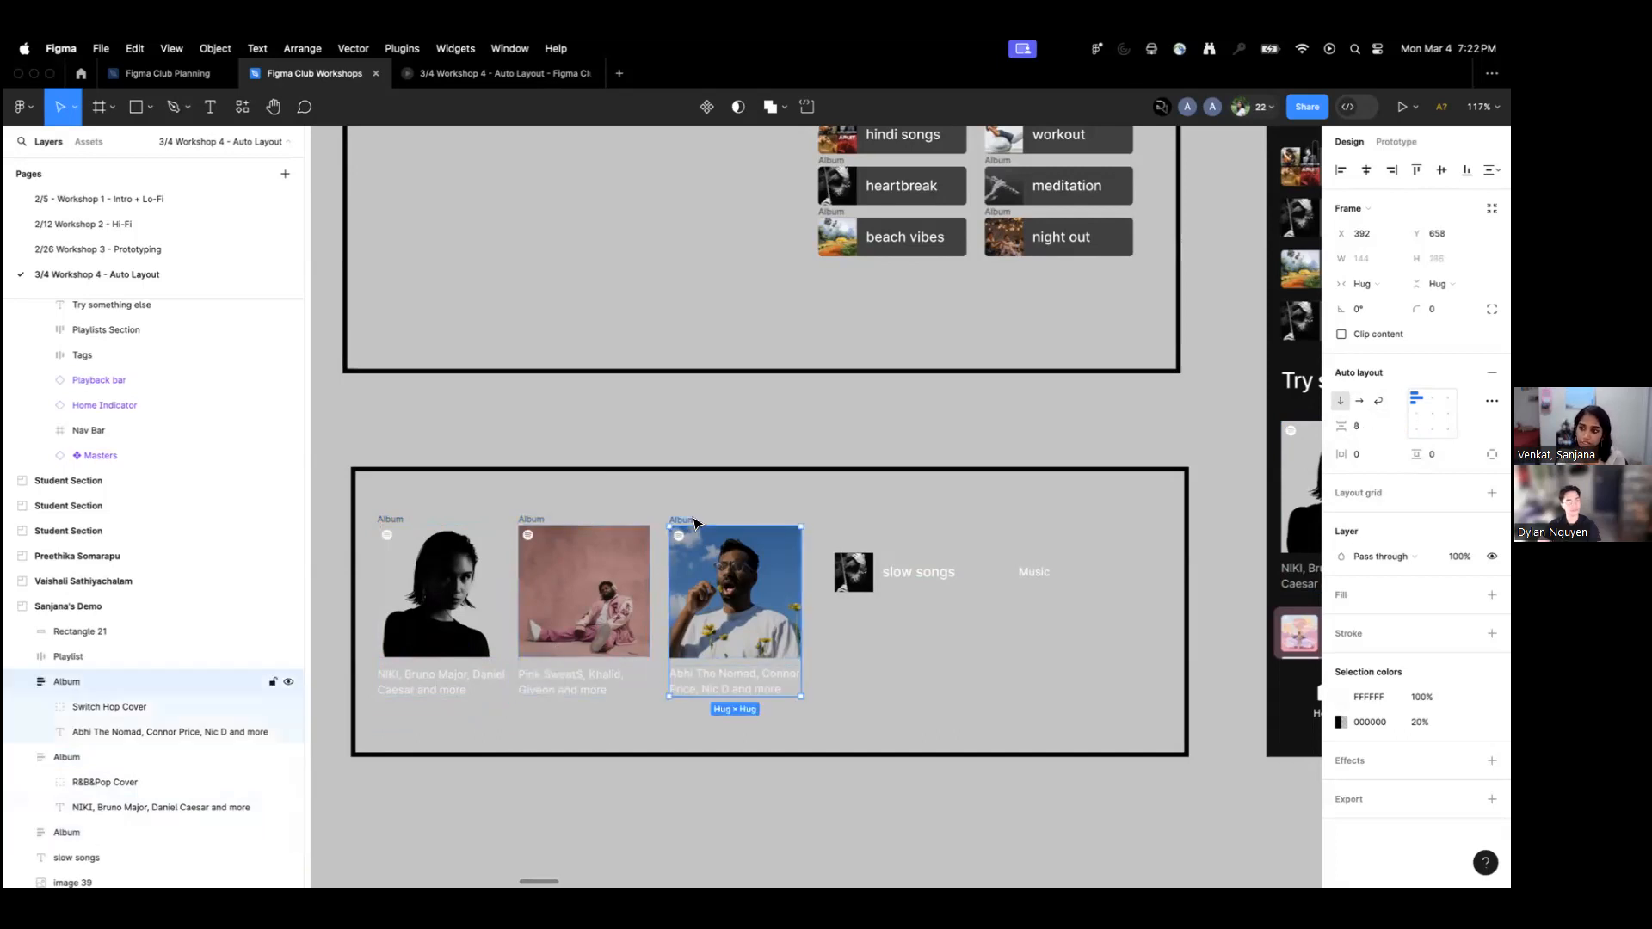
left_click(734, 662)
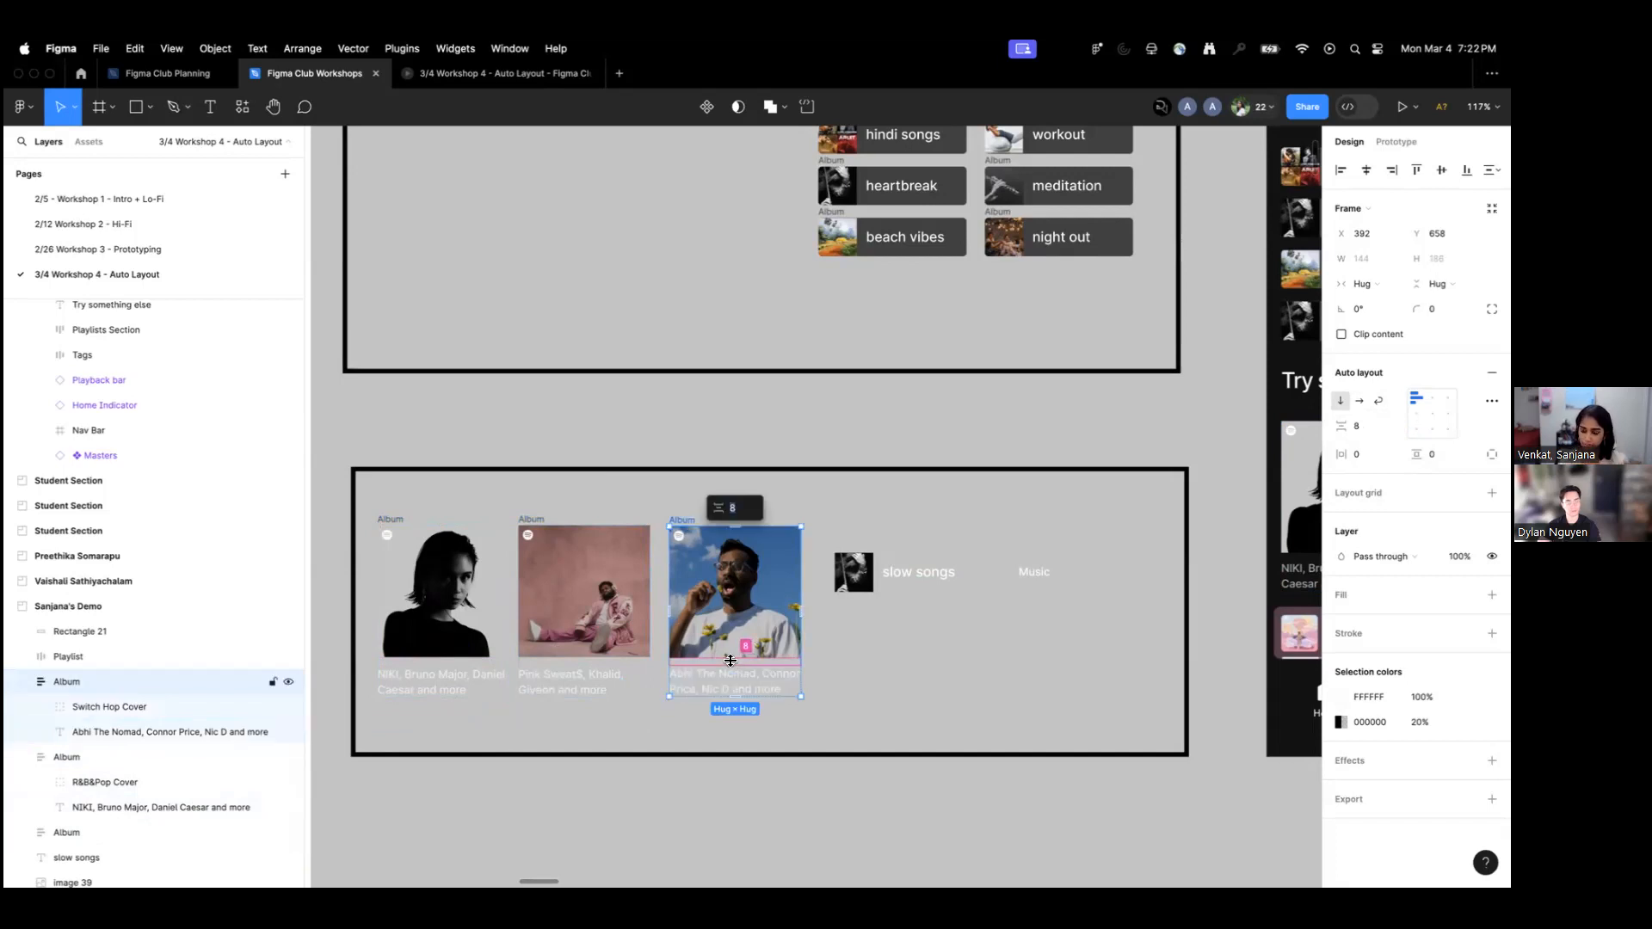
type("10")
key("Return")
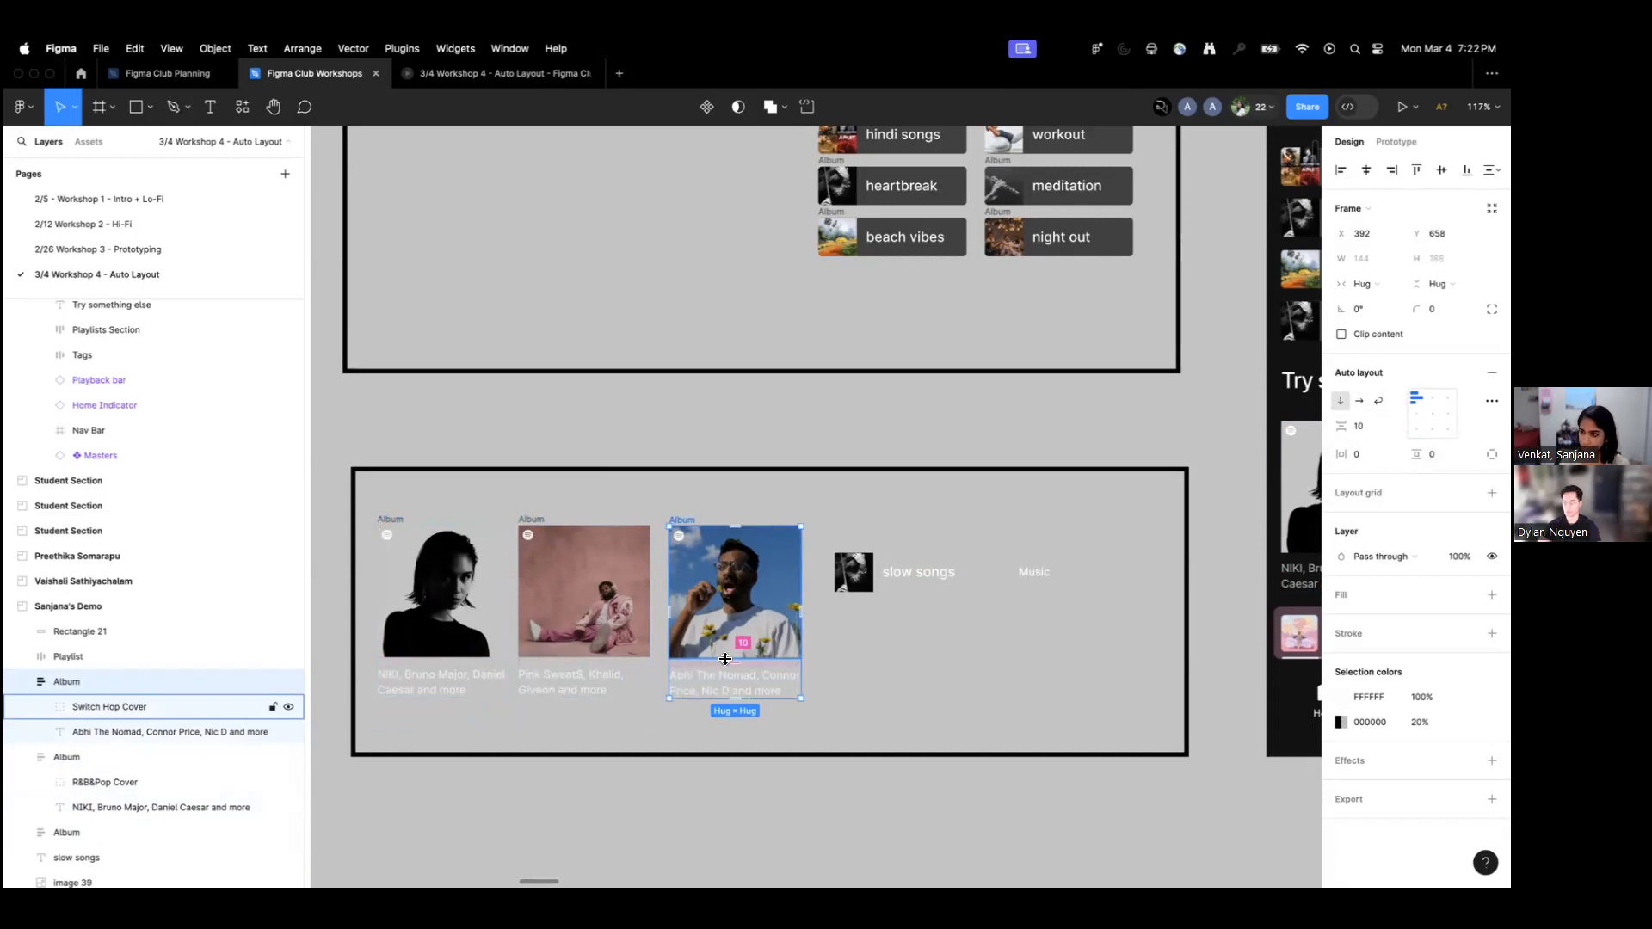
left_click(892, 640)
Check the students' progress on their album frames in the sections below, and return to the demo section.
scroll(891, 639, "down", 3)
scroll(891, 639, "down", 3)
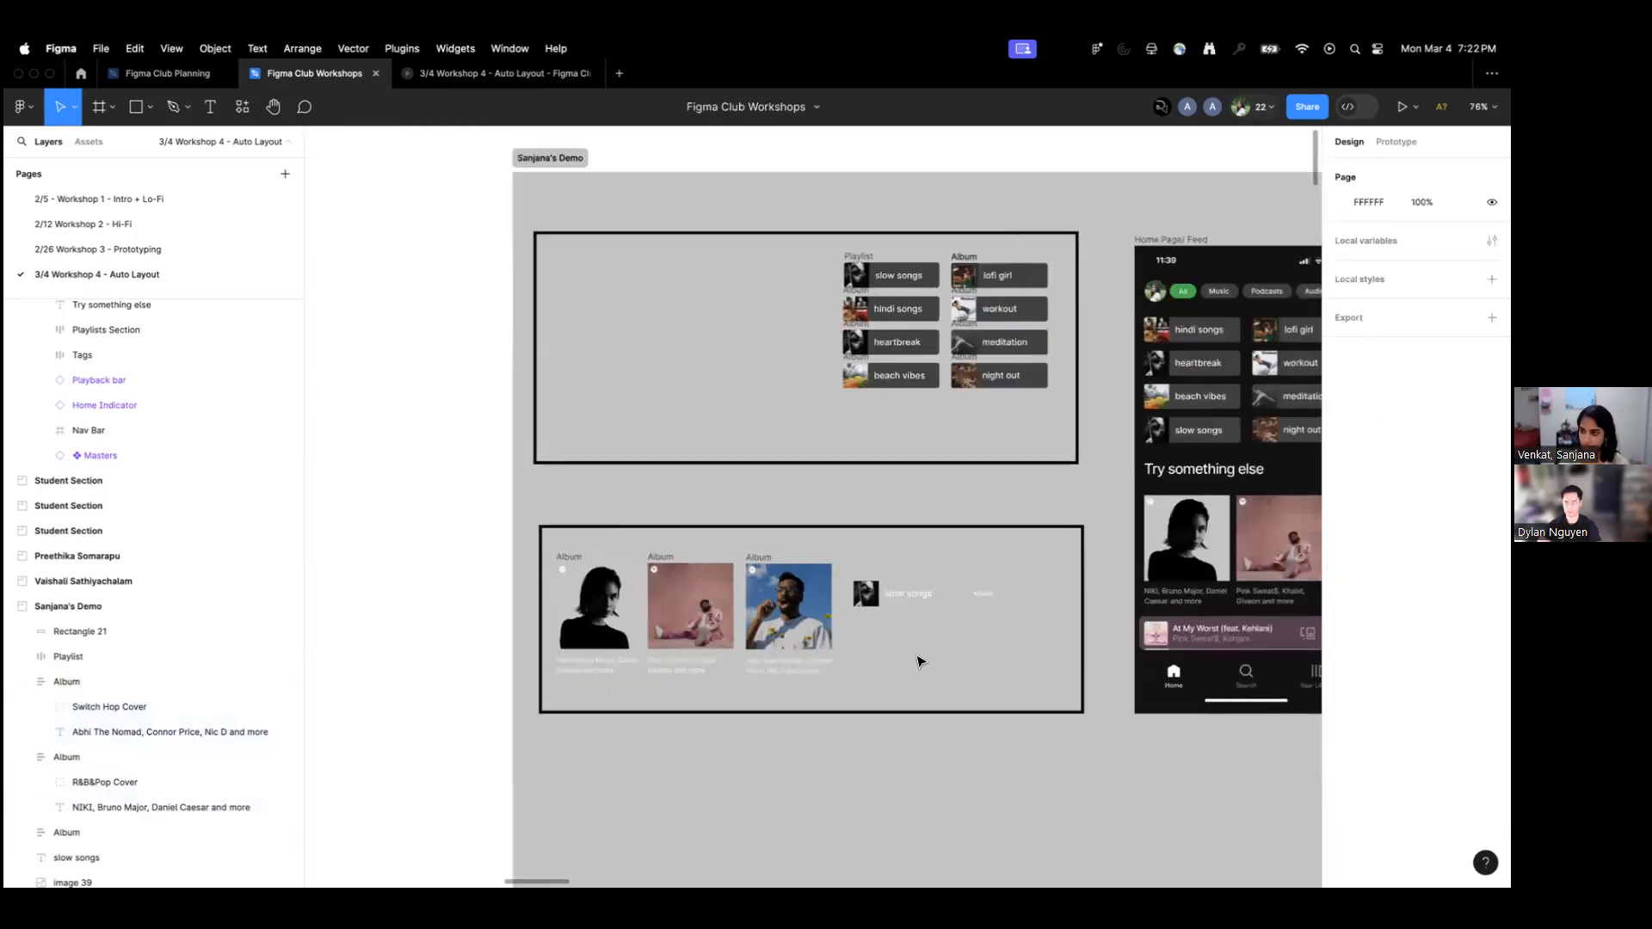
scroll(917, 659, "down", 5)
scroll(763, 417, "down", 3)
scroll(829, 538, "down", 5)
scroll(744, 387, "down", 5)
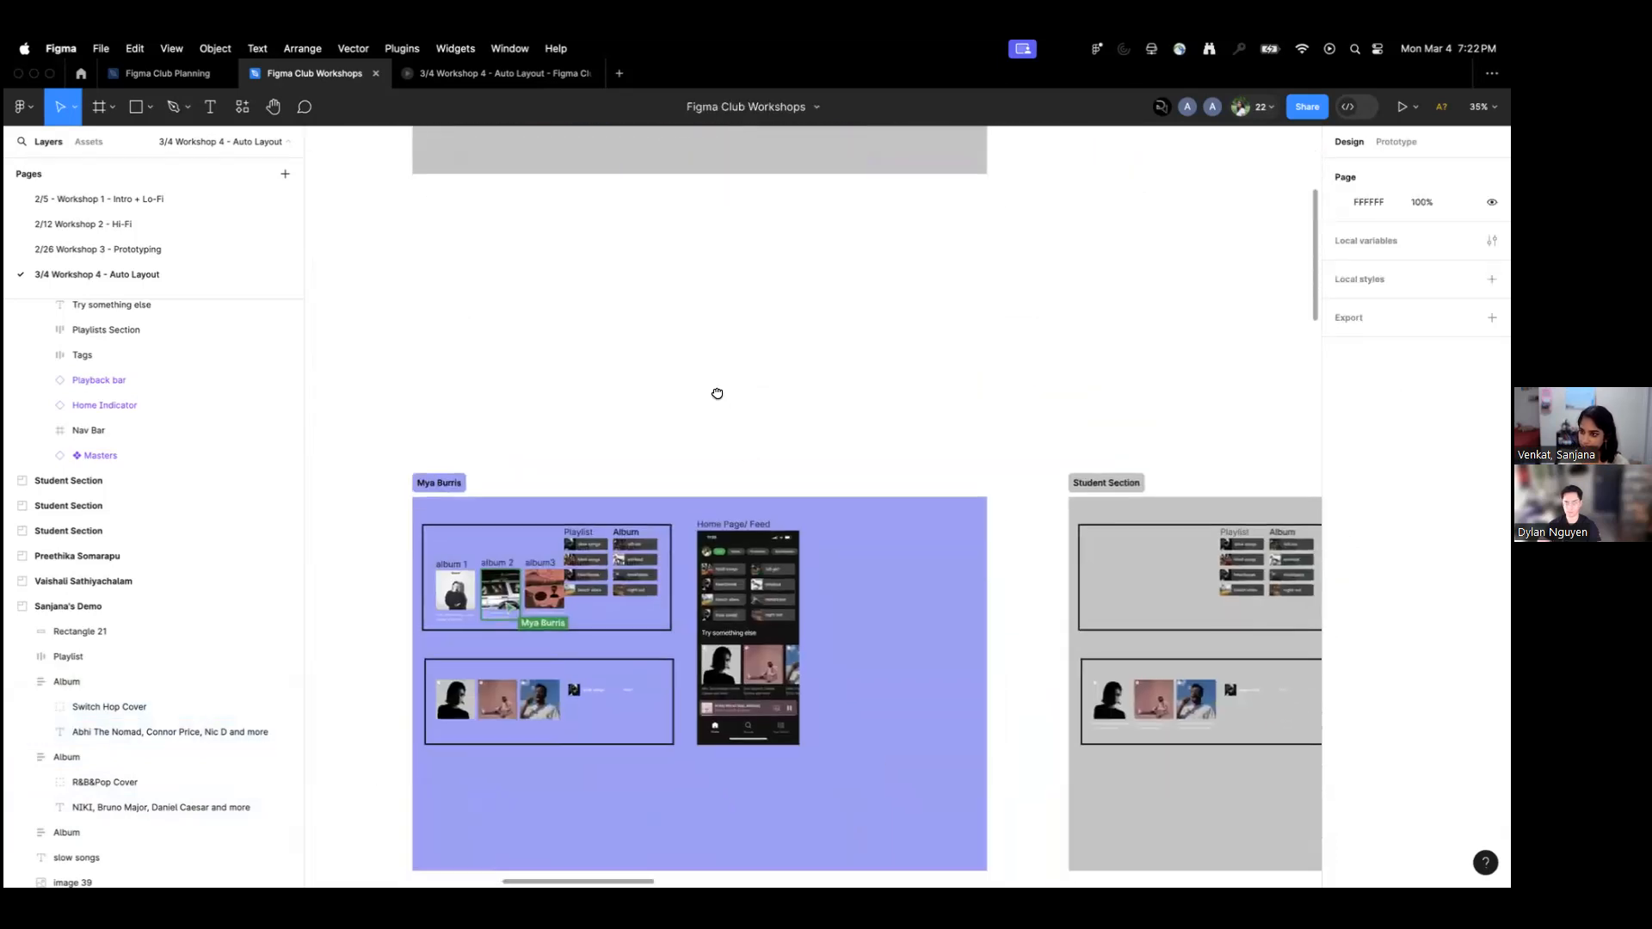
scroll(888, 412, "right", 5)
scroll(703, 372, "down", 5)
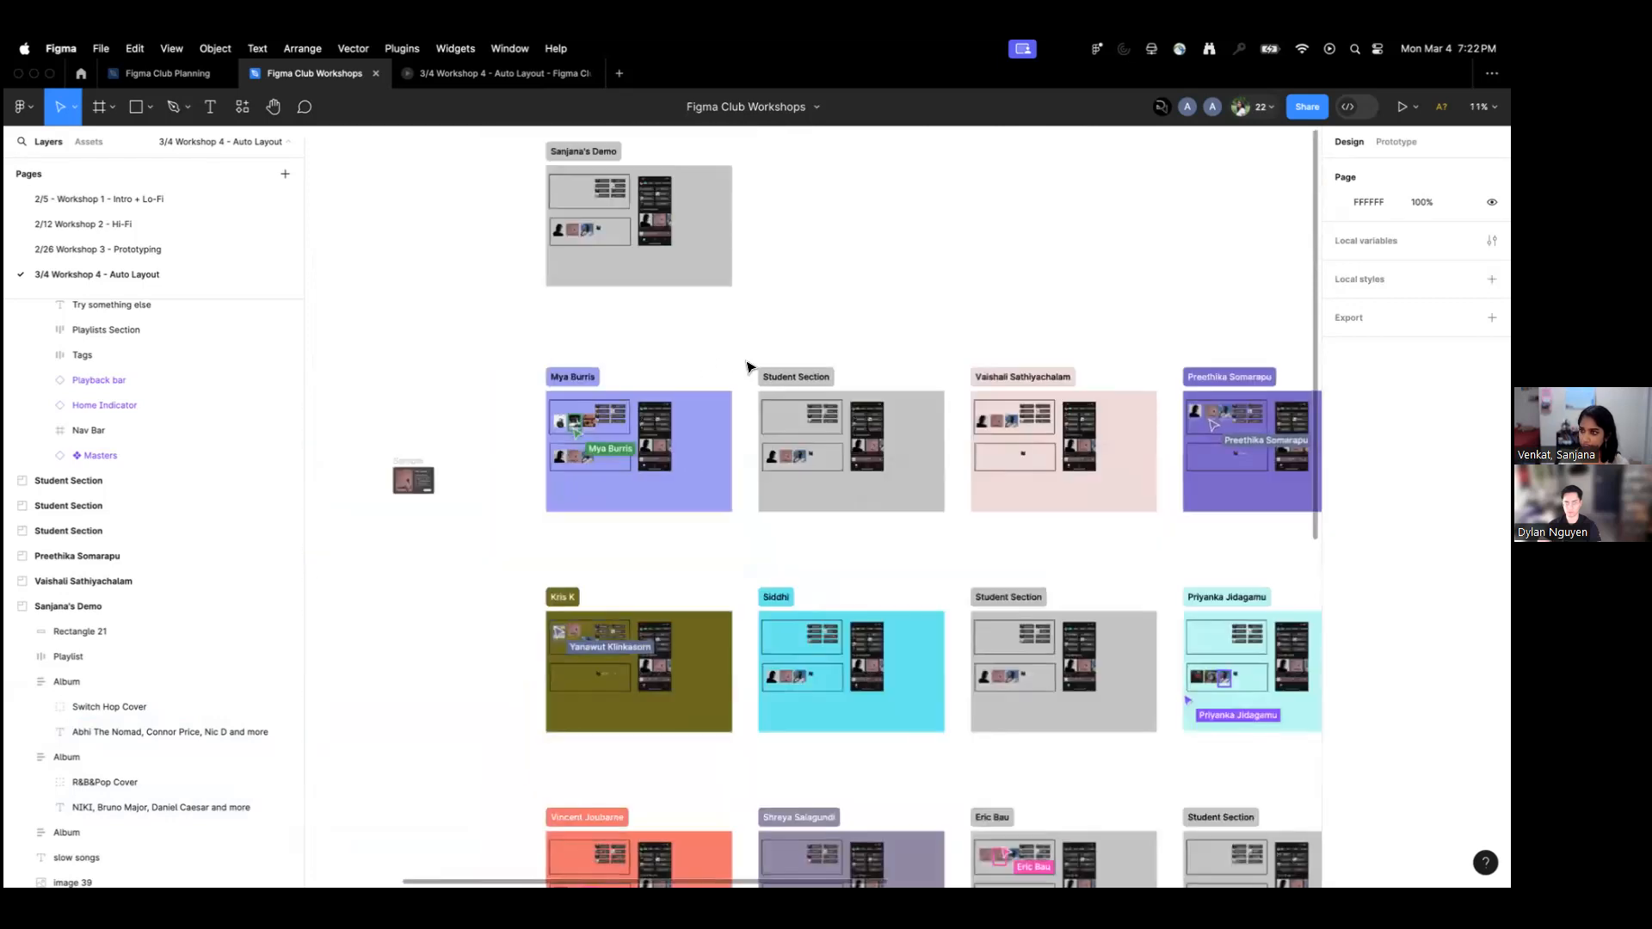
left_click_drag(749, 368, 545, 265)
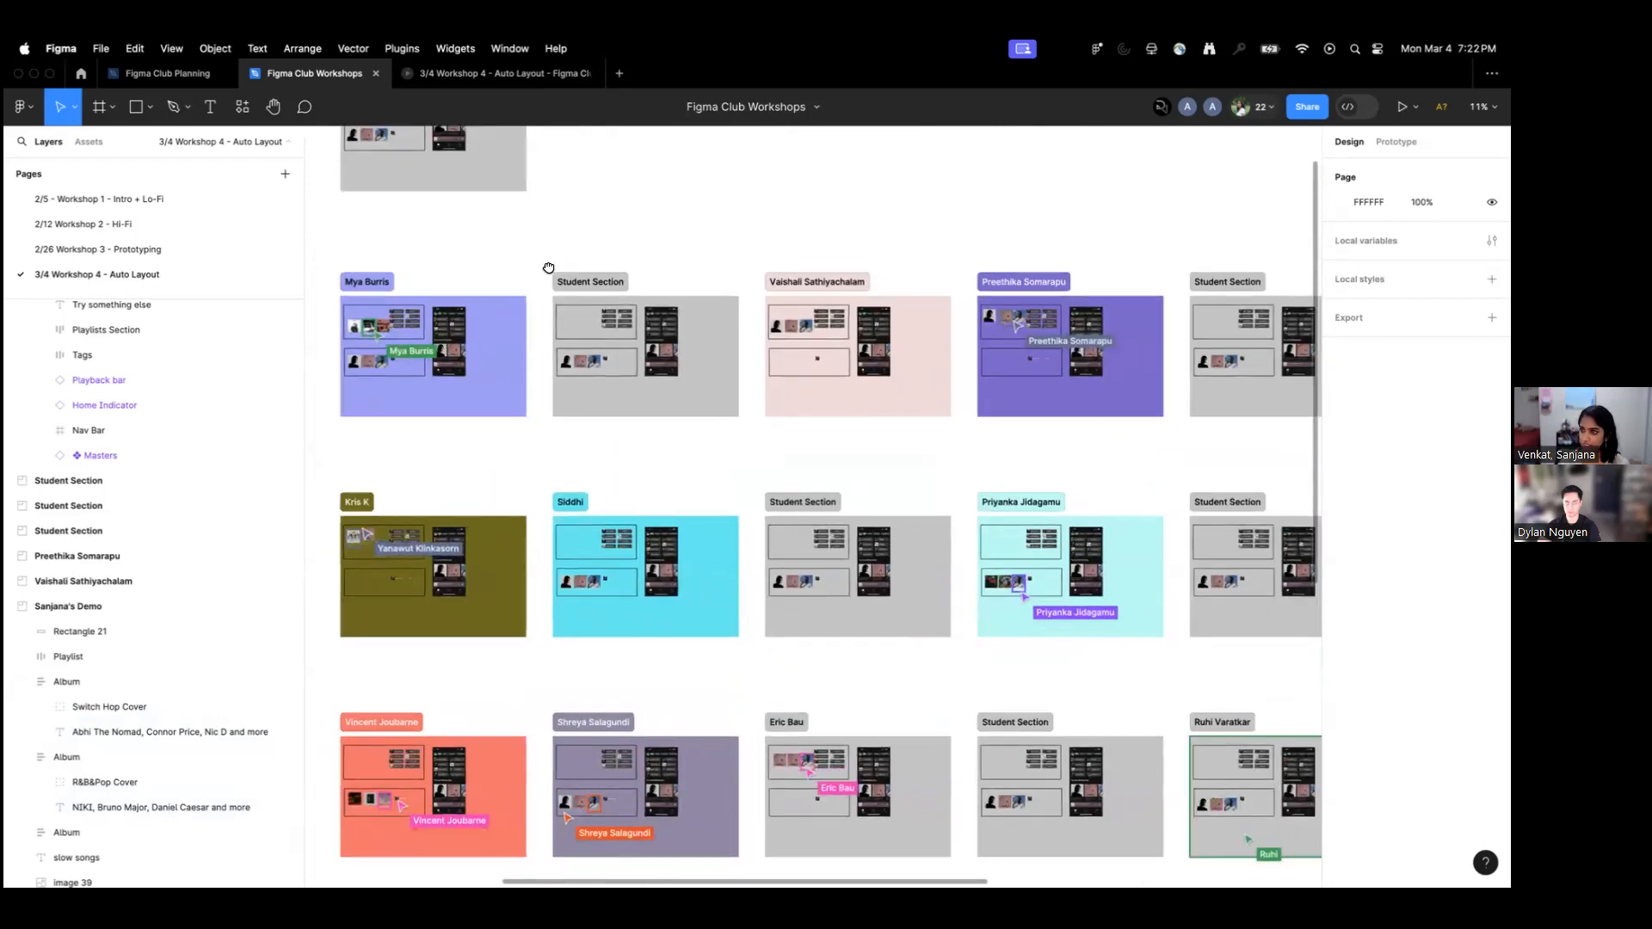
left_click_drag(548, 267, 770, 459)
scroll(592, 315, "up", 10)
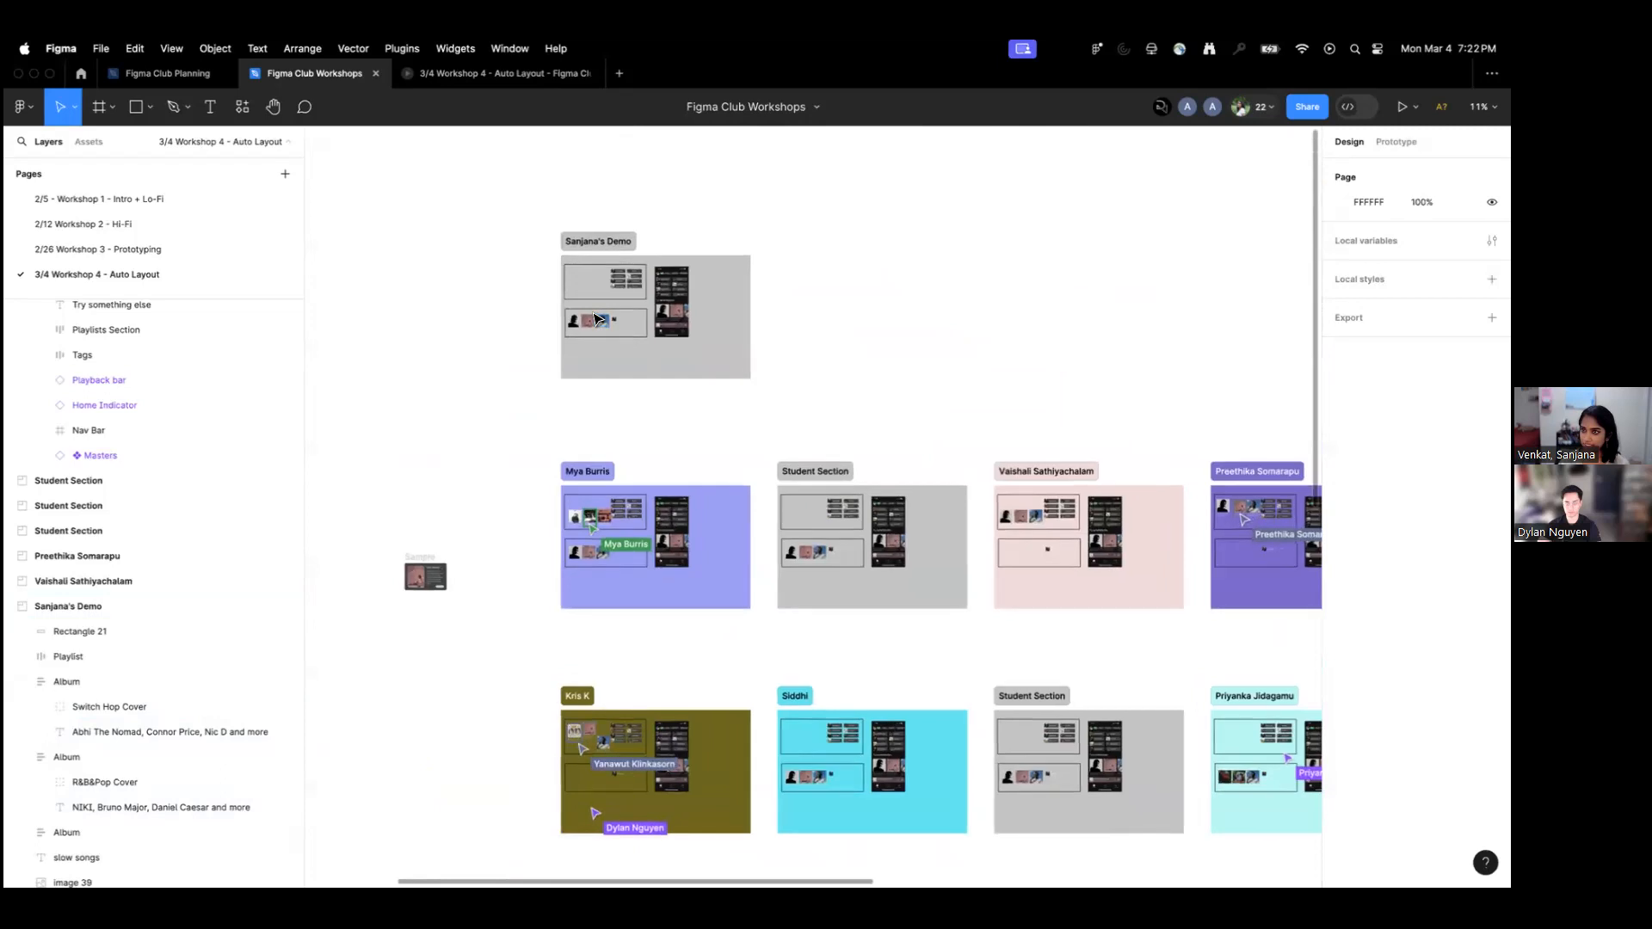
left_click_drag(593, 318, 604, 414)
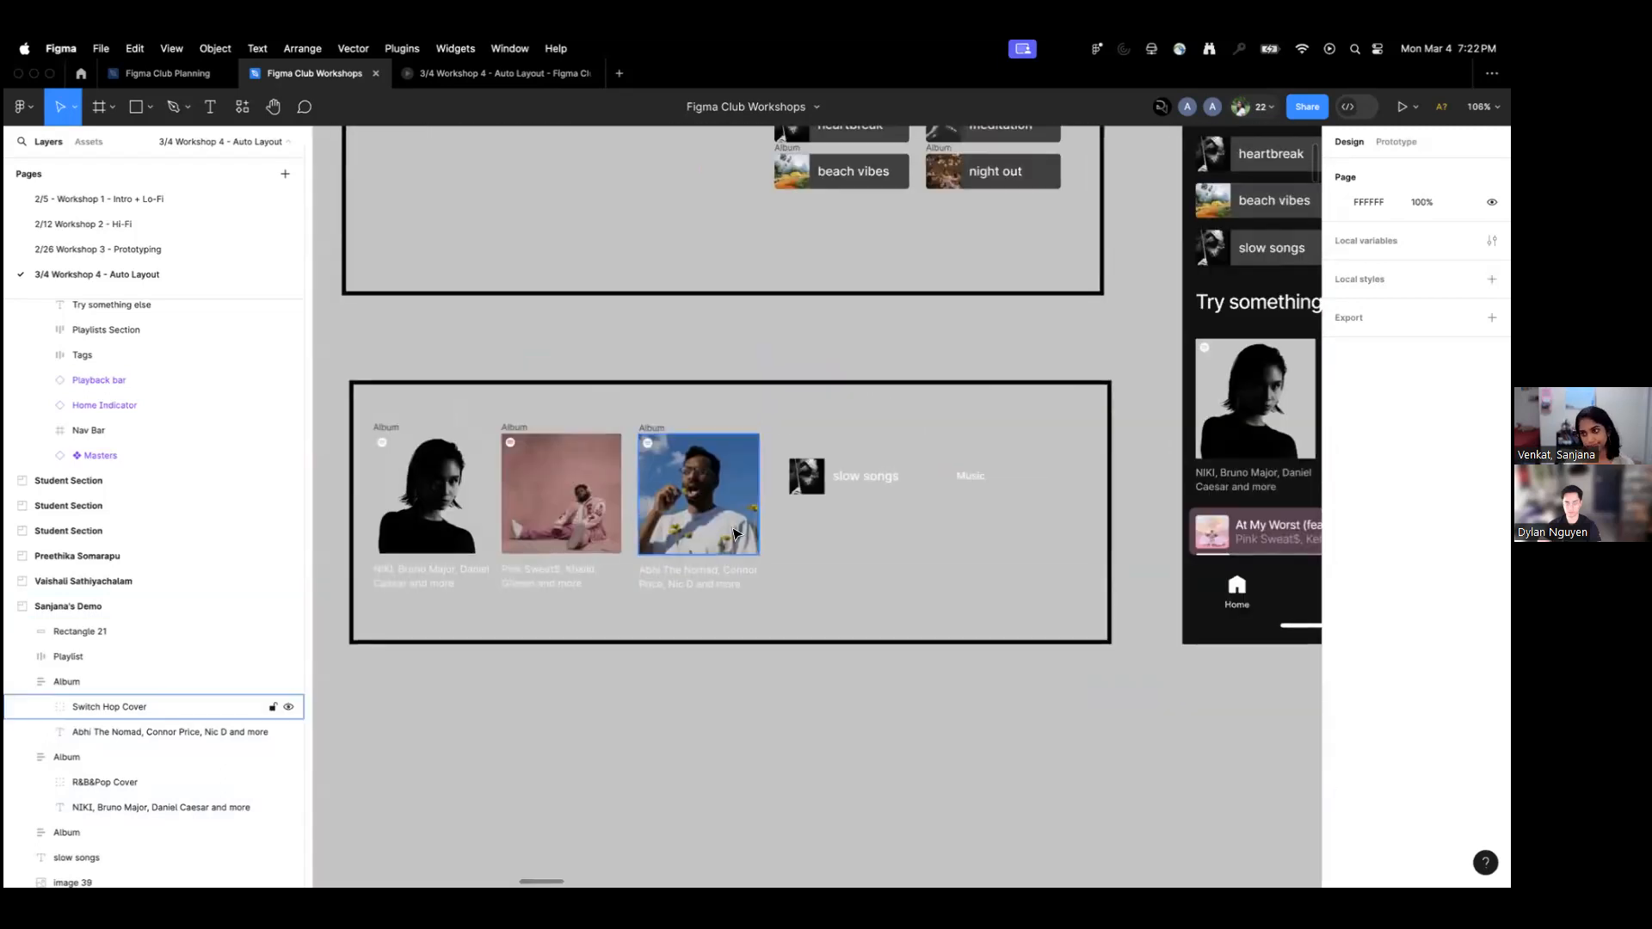
Inspect the three Album frames in the demo section's lower box and their place beside the home page mockup.
left_click(472, 515)
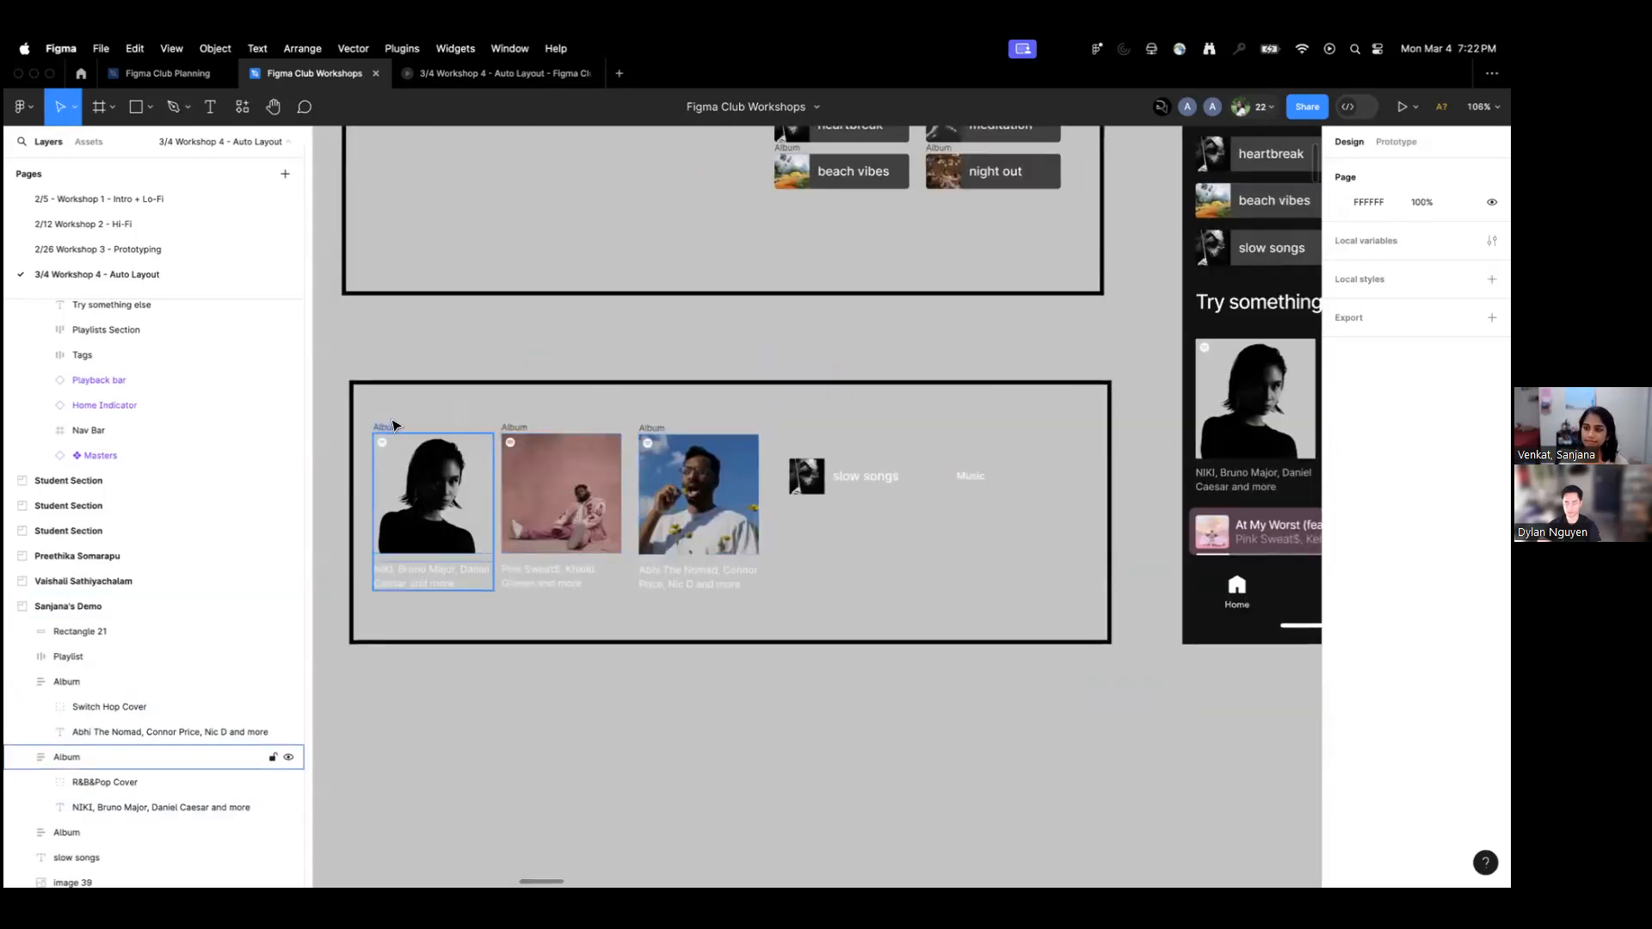
left_click(520, 443)
left_click(647, 431)
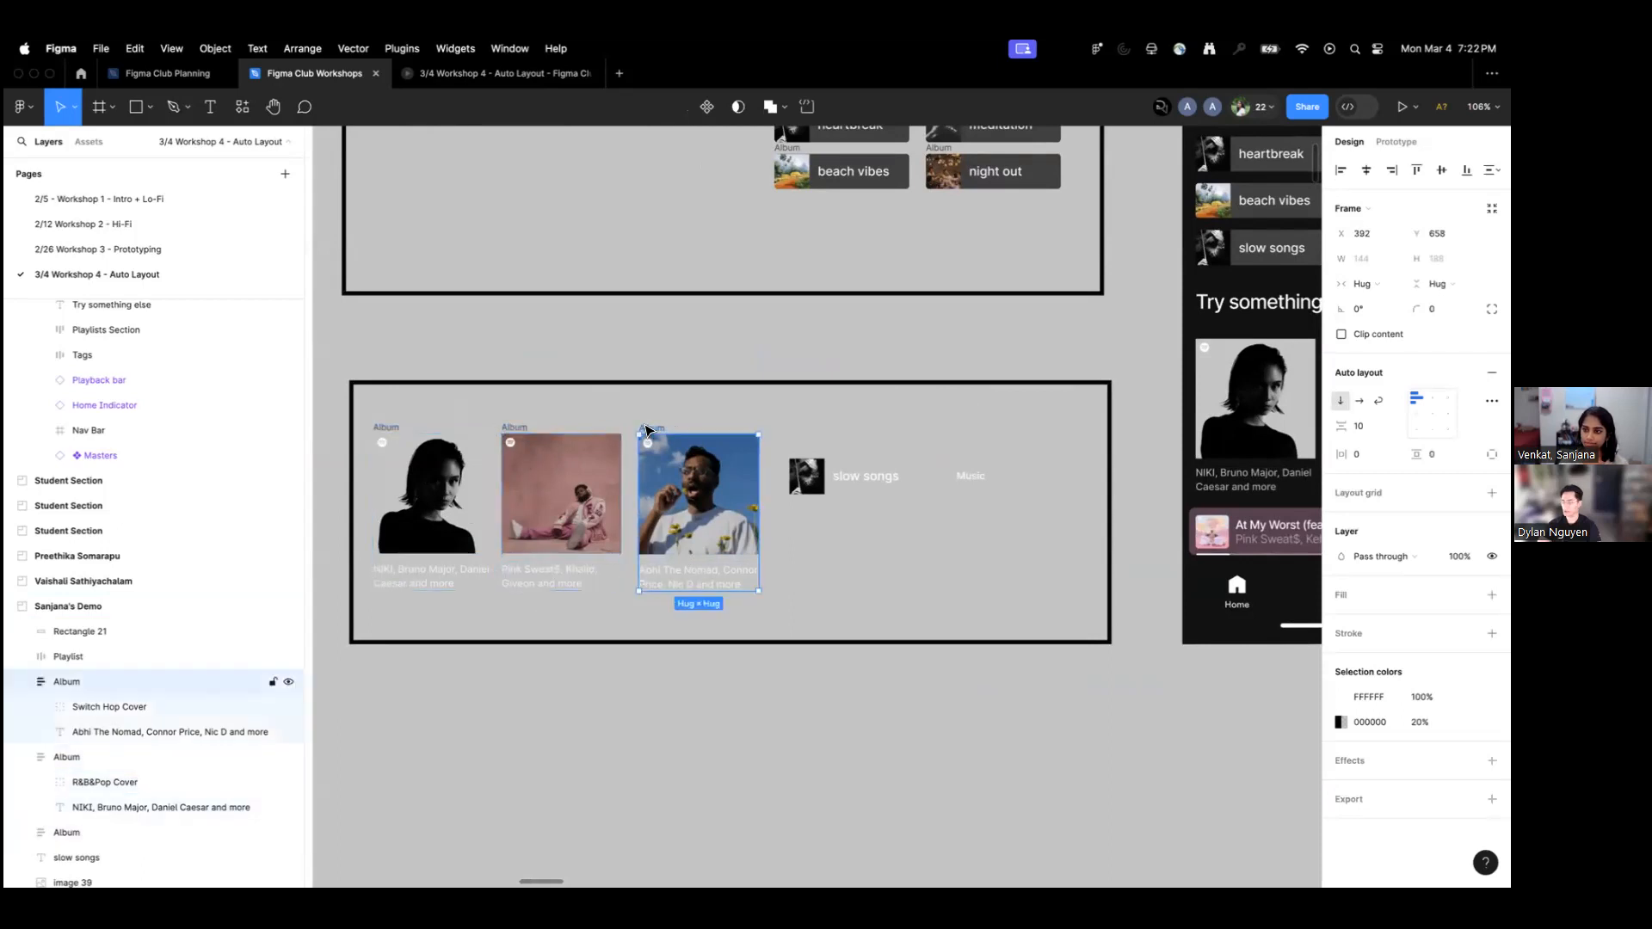
left_click(755, 692)
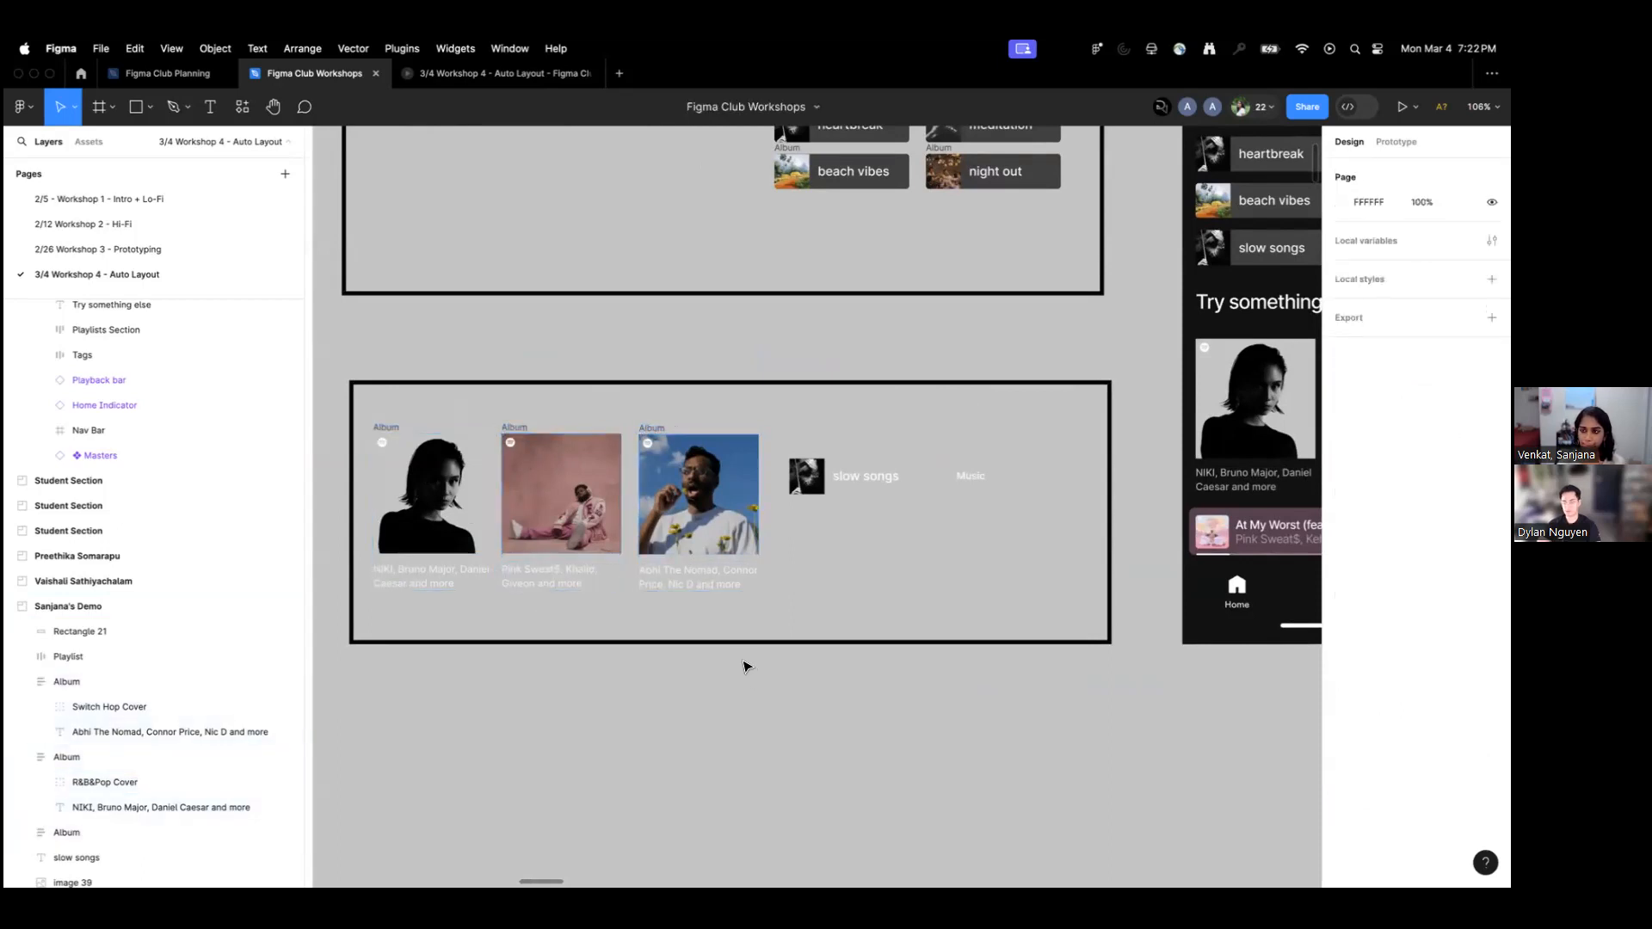
scroll(746, 664, "down", 5)
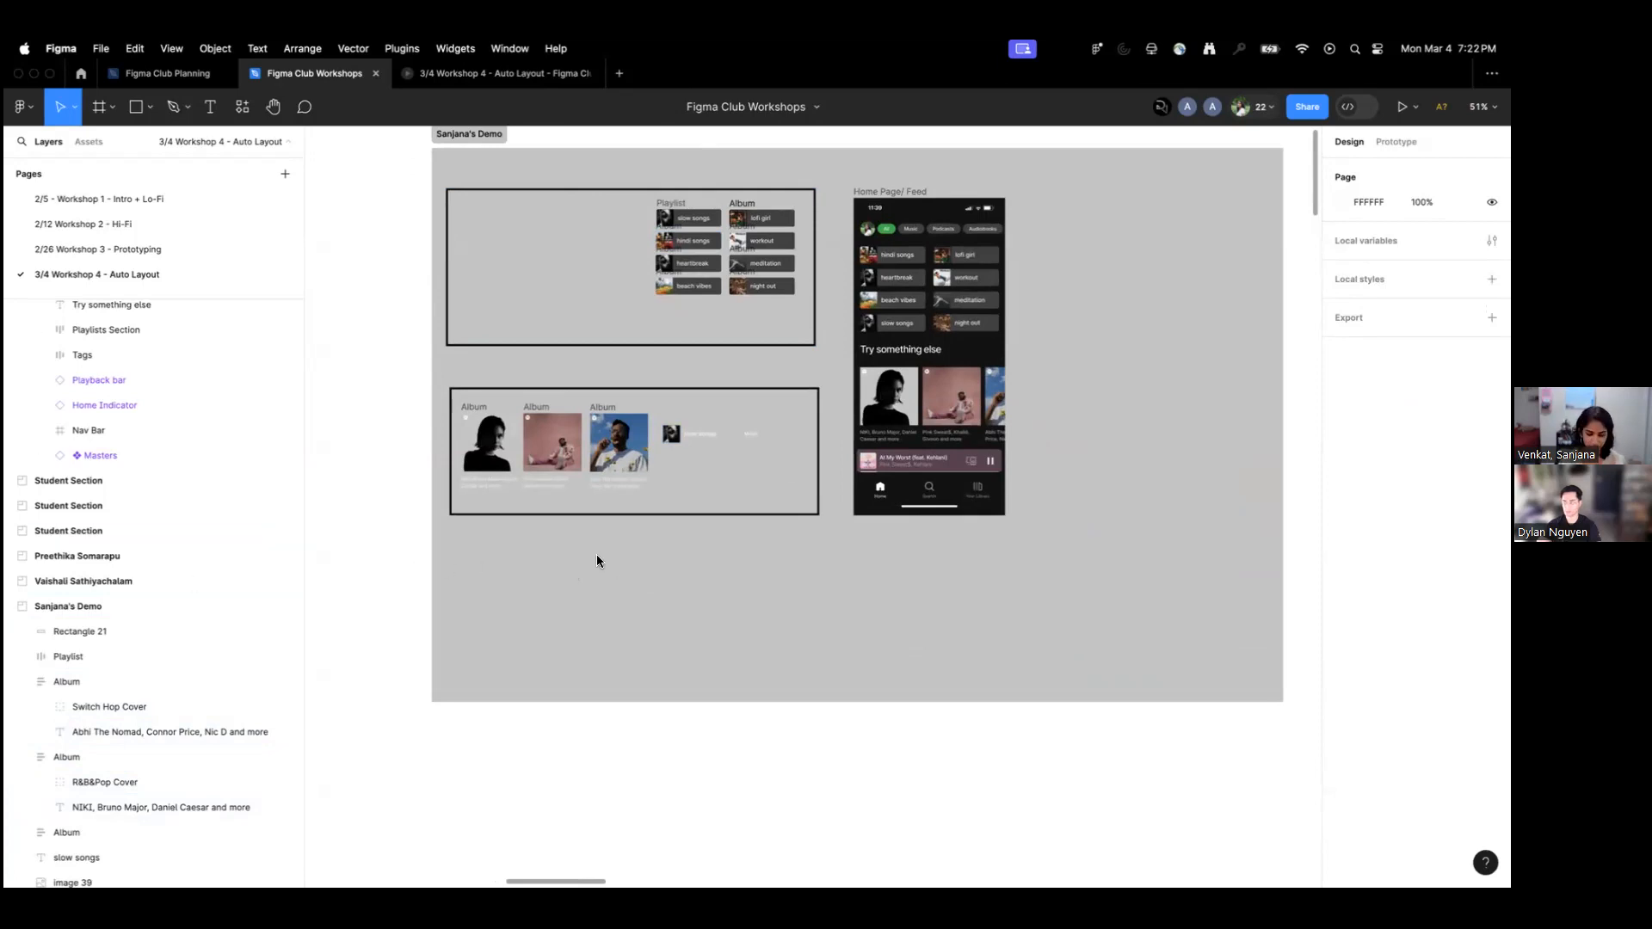
scroll(580, 434, "up", 5)
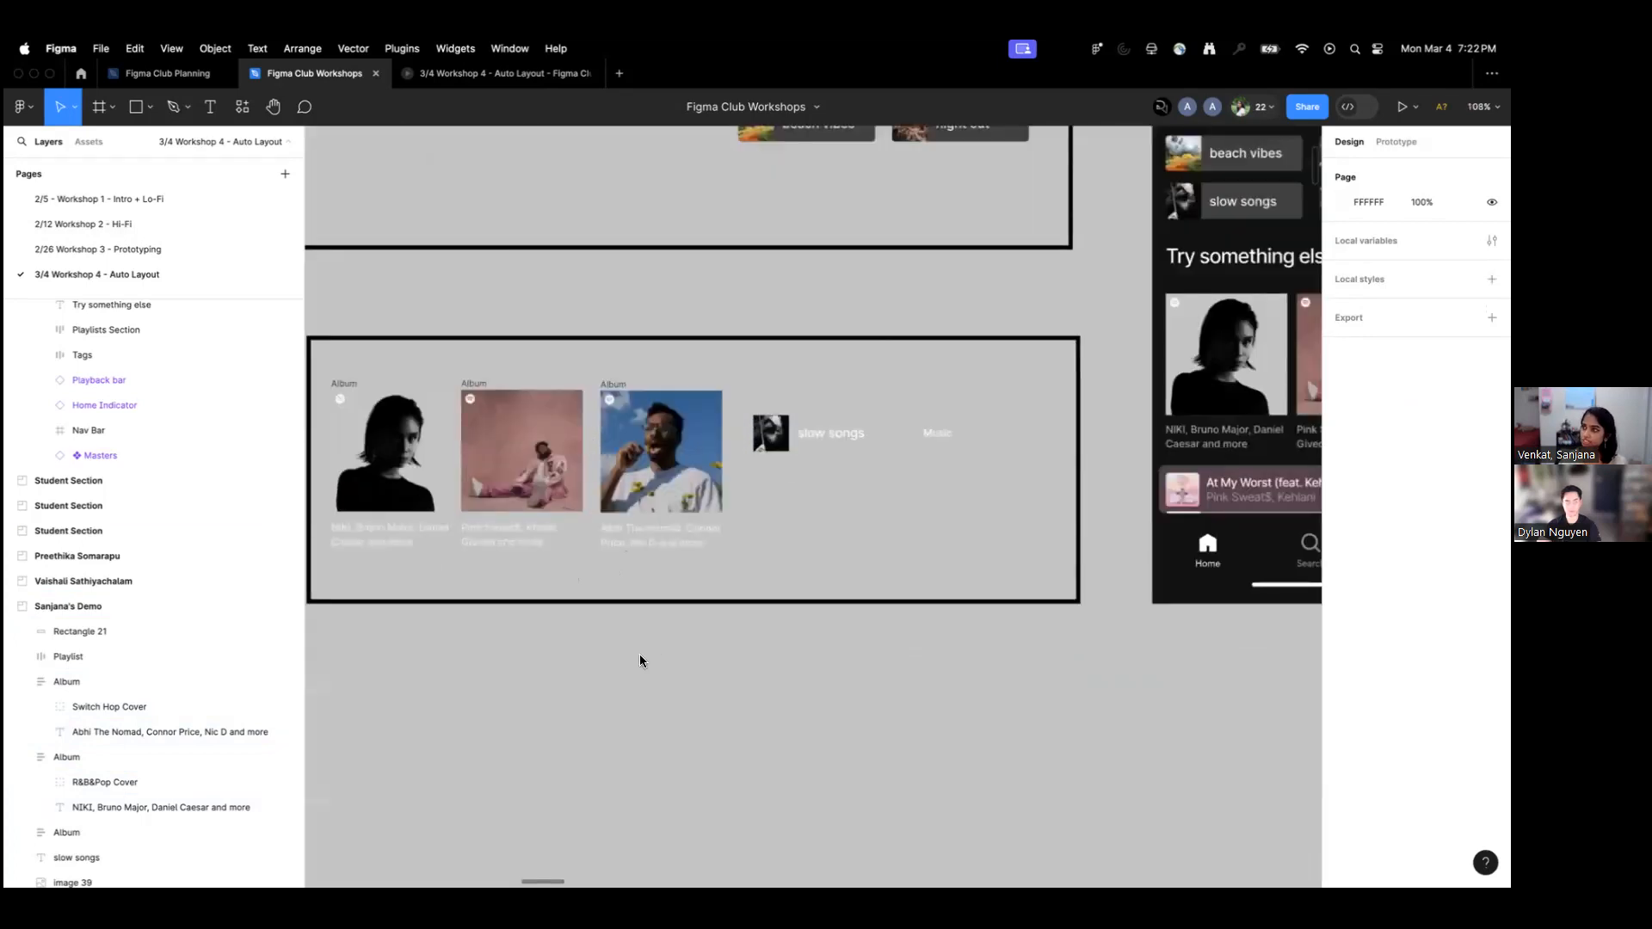
scroll(658, 661, "left", 3)
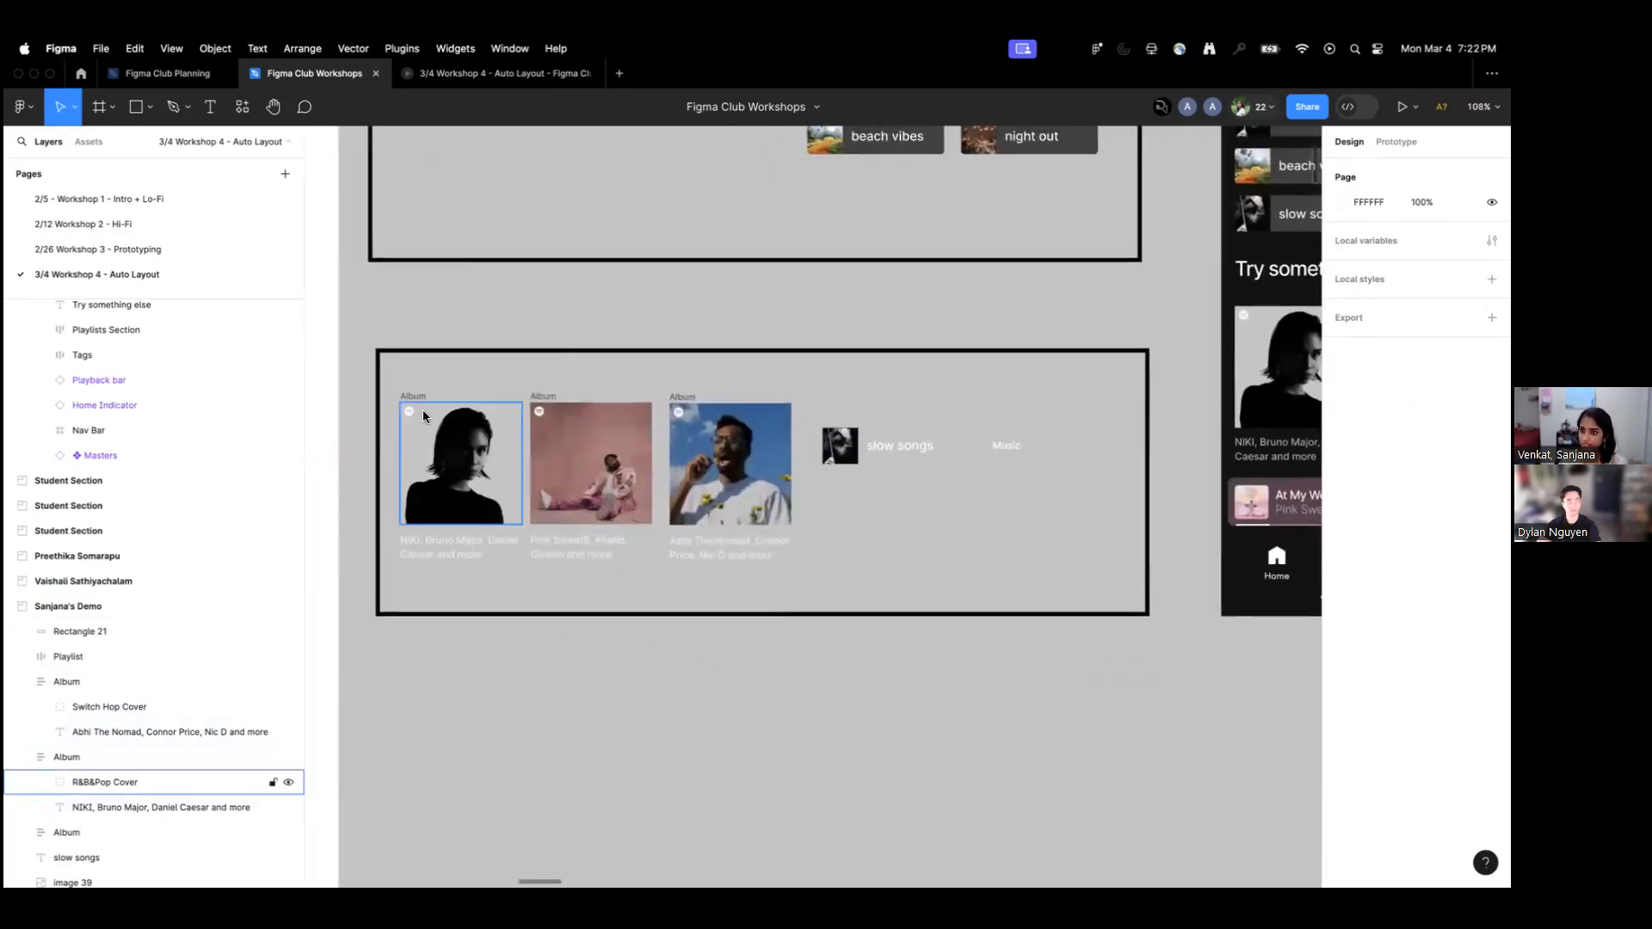
scroll(418, 403, "up", 2)
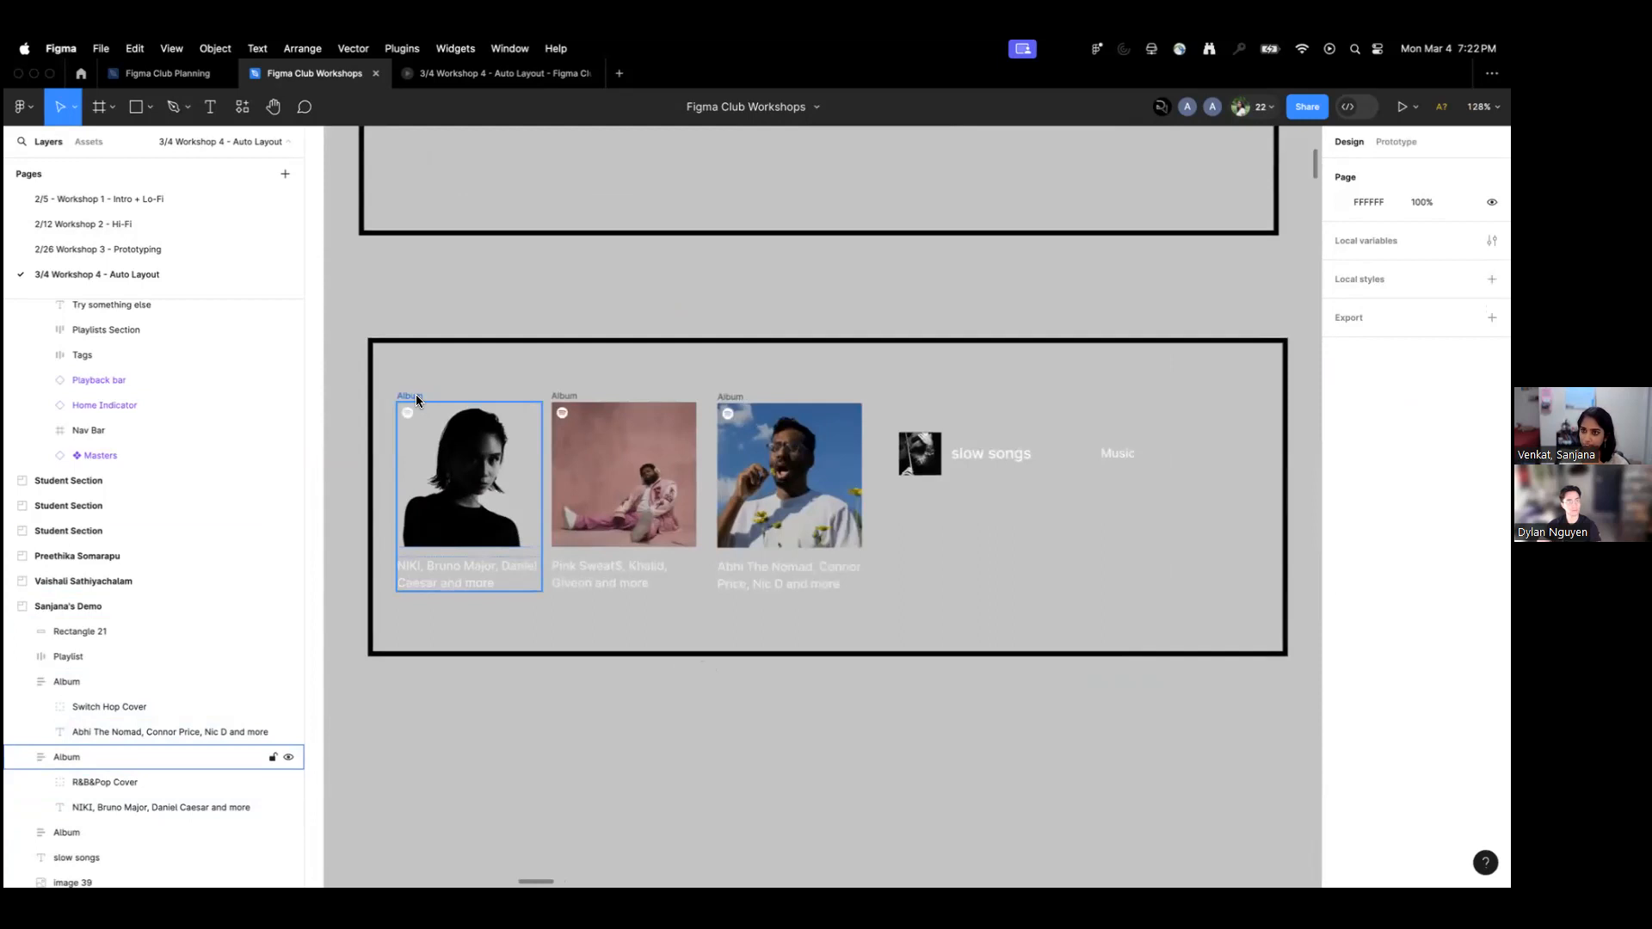
left_click(417, 400)
left_click(568, 400)
key("Escape")
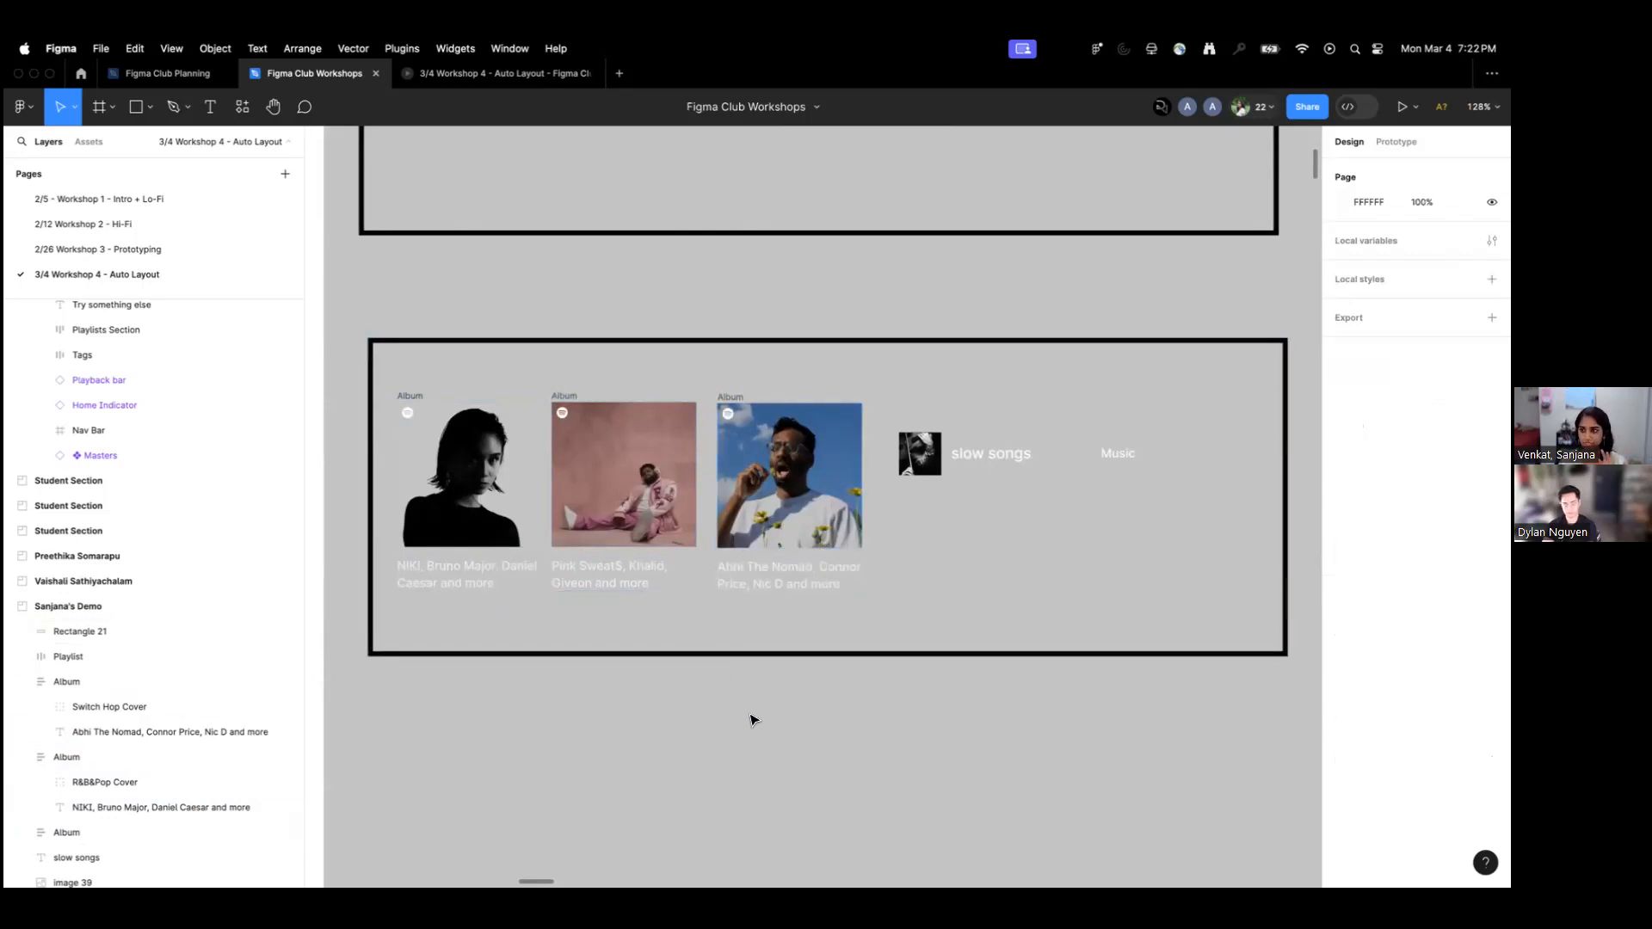
scroll(809, 716, "down", 5)
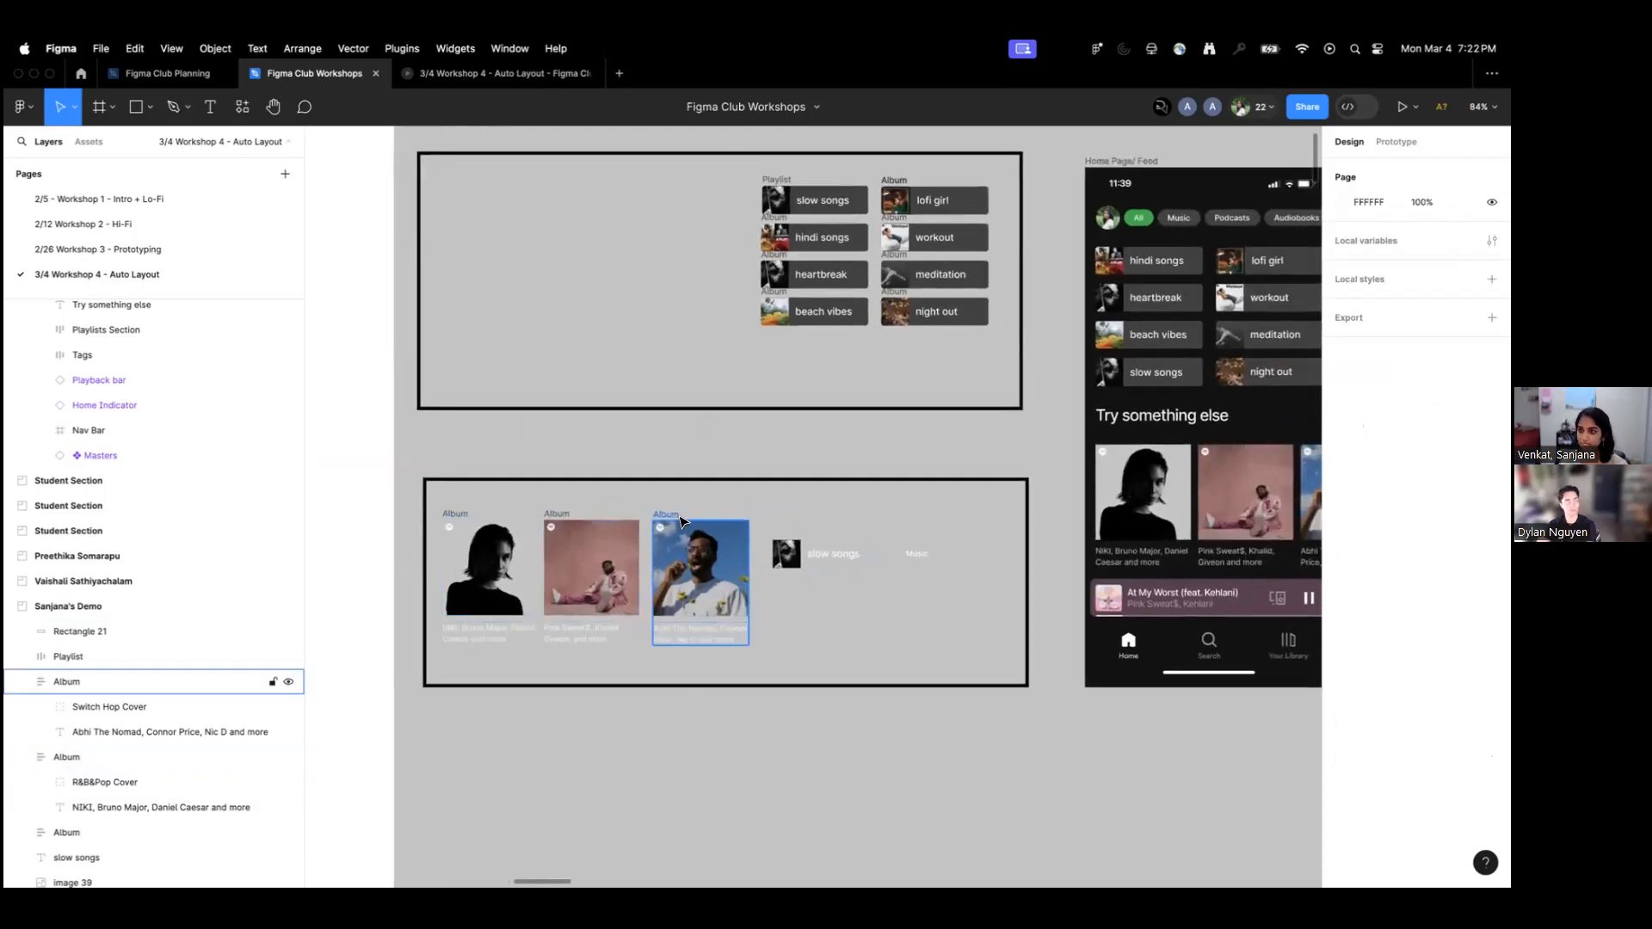
Wrap the three Album frames in the demo section's lower box in one horizontal auto layout frame.
left_click(452, 517)
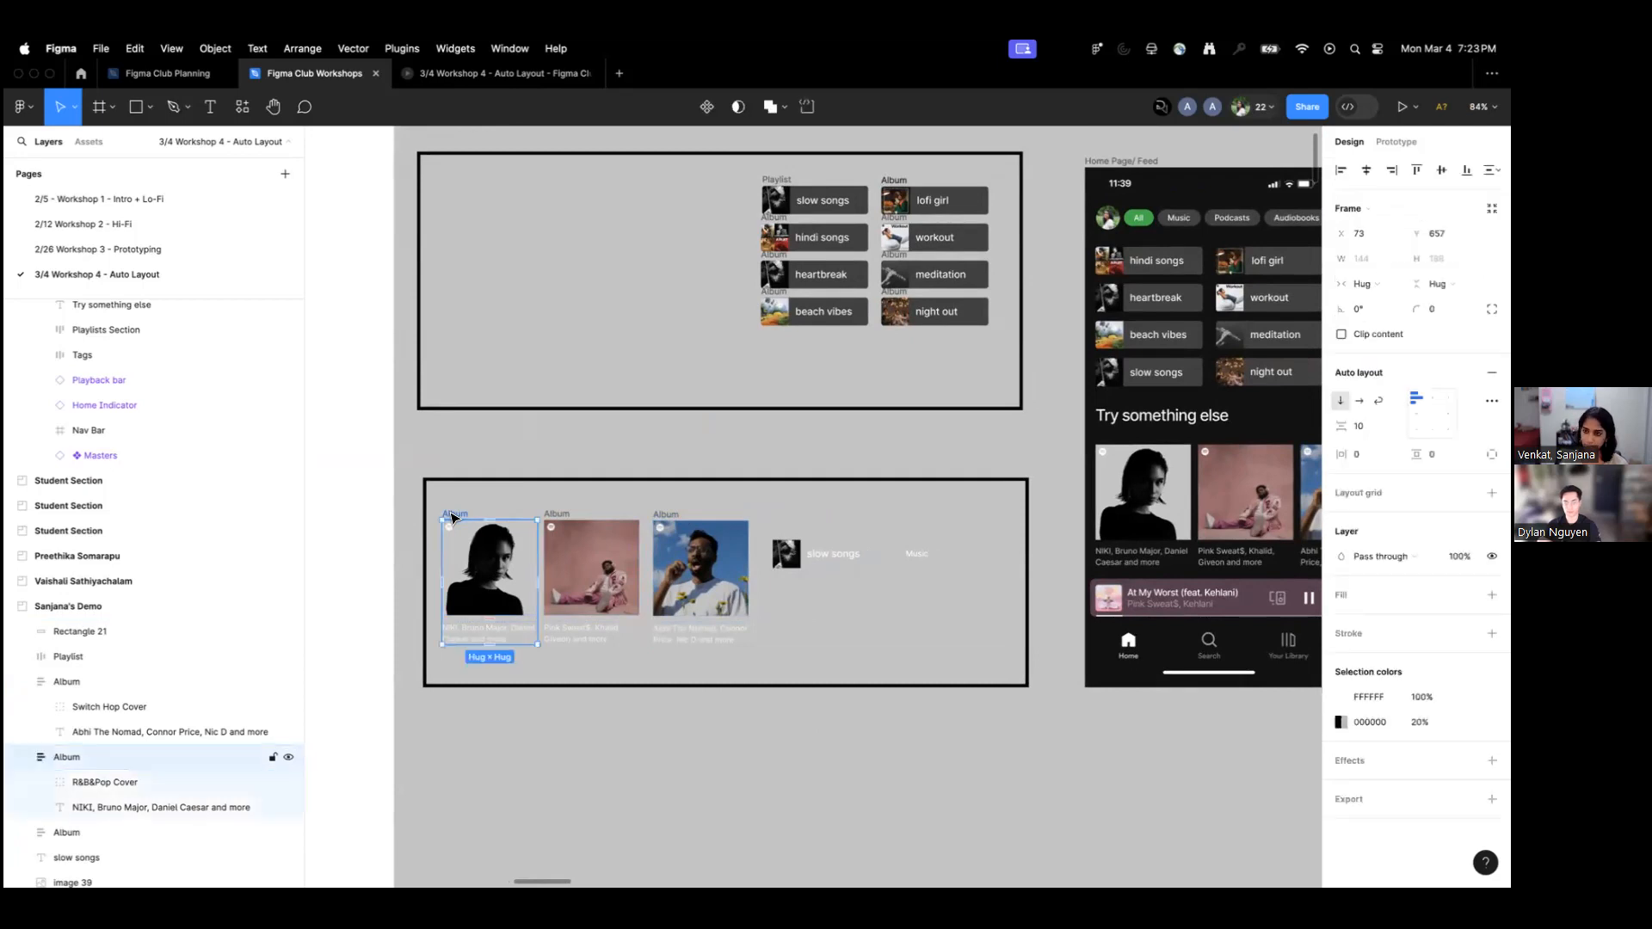
left_click(568, 521, "shift")
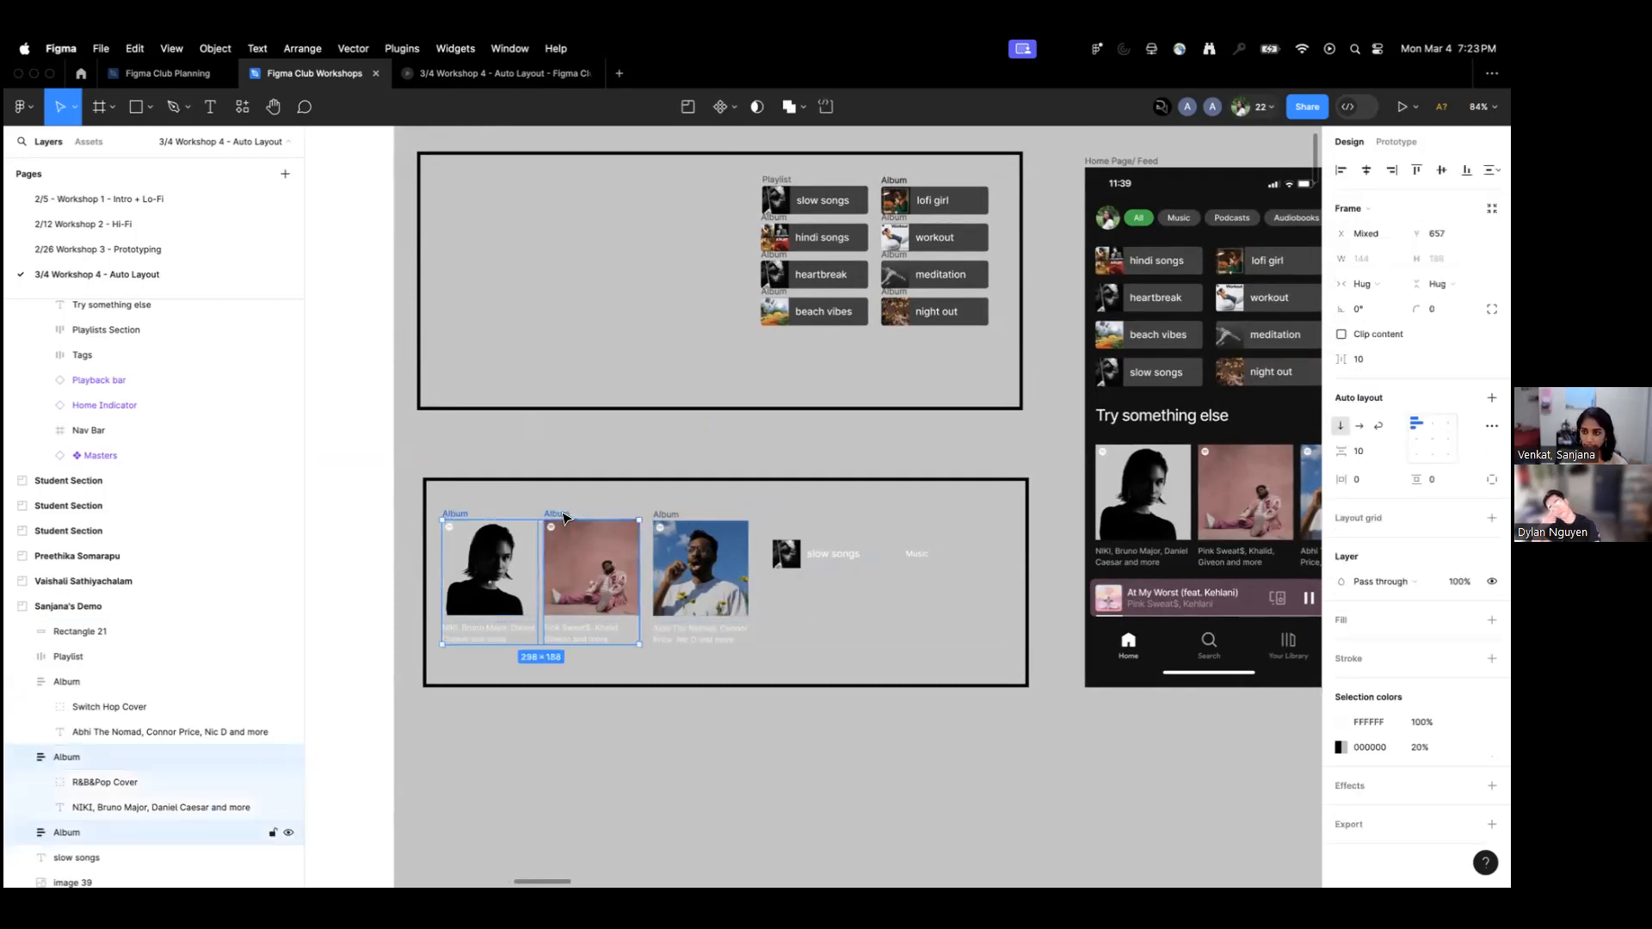
left_click(676, 525, "shift")
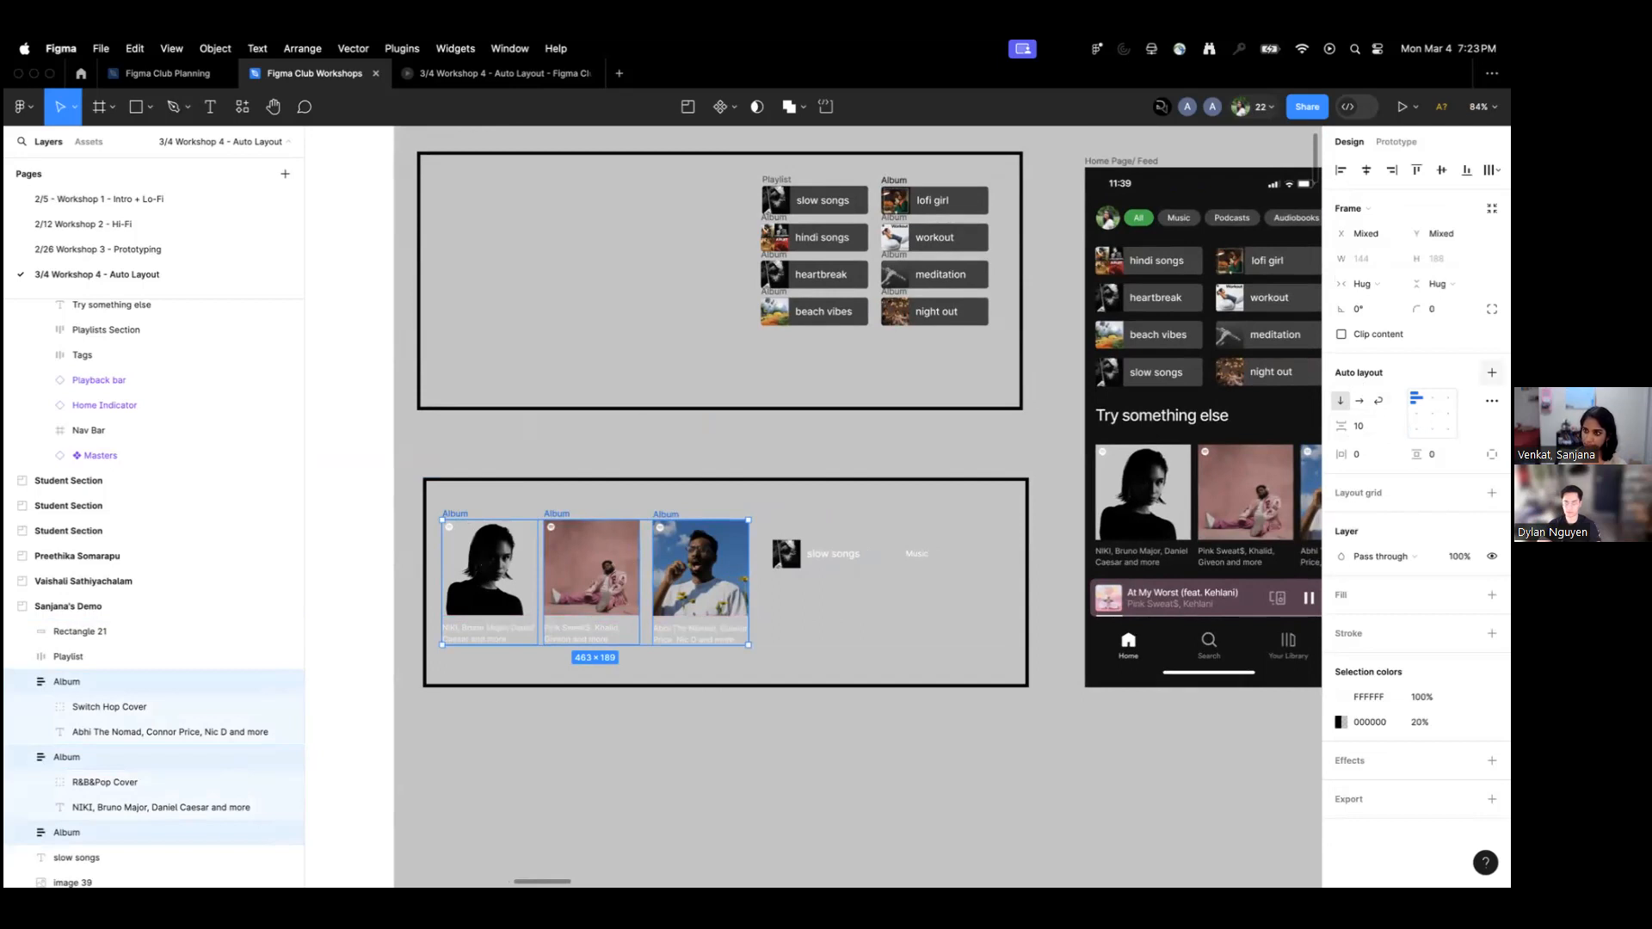
left_click(1491, 372)
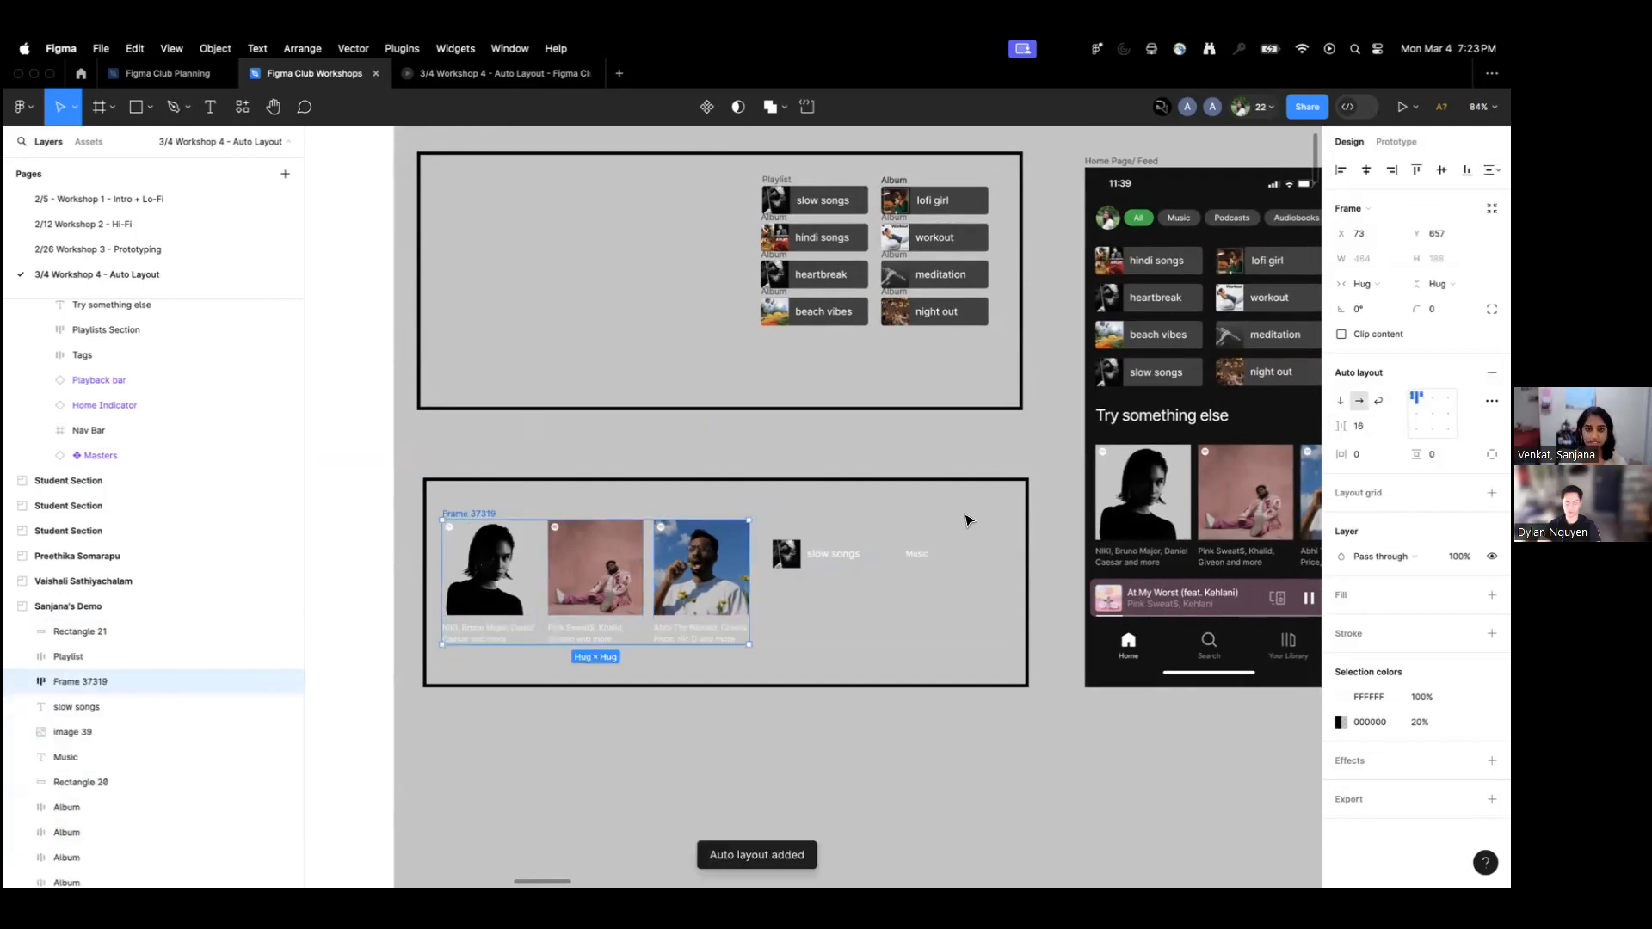
left_click(1357, 403)
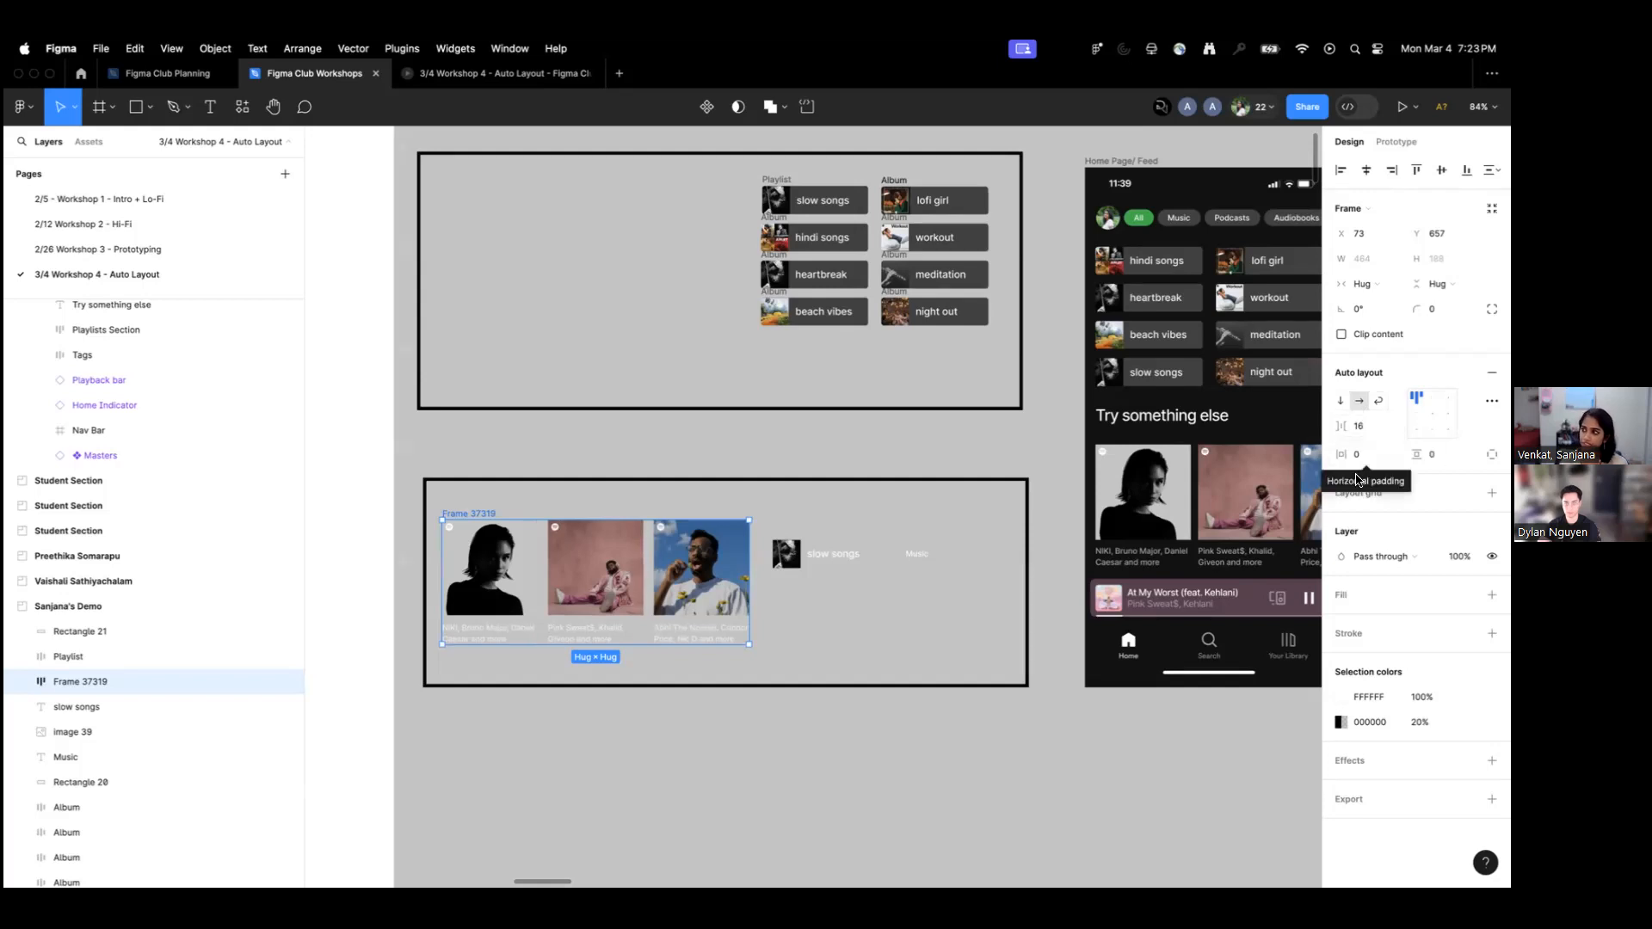
Try a horizontal gap of 5 between the three albums in the new auto layout frame, and settle on 10.
left_click(1359, 430)
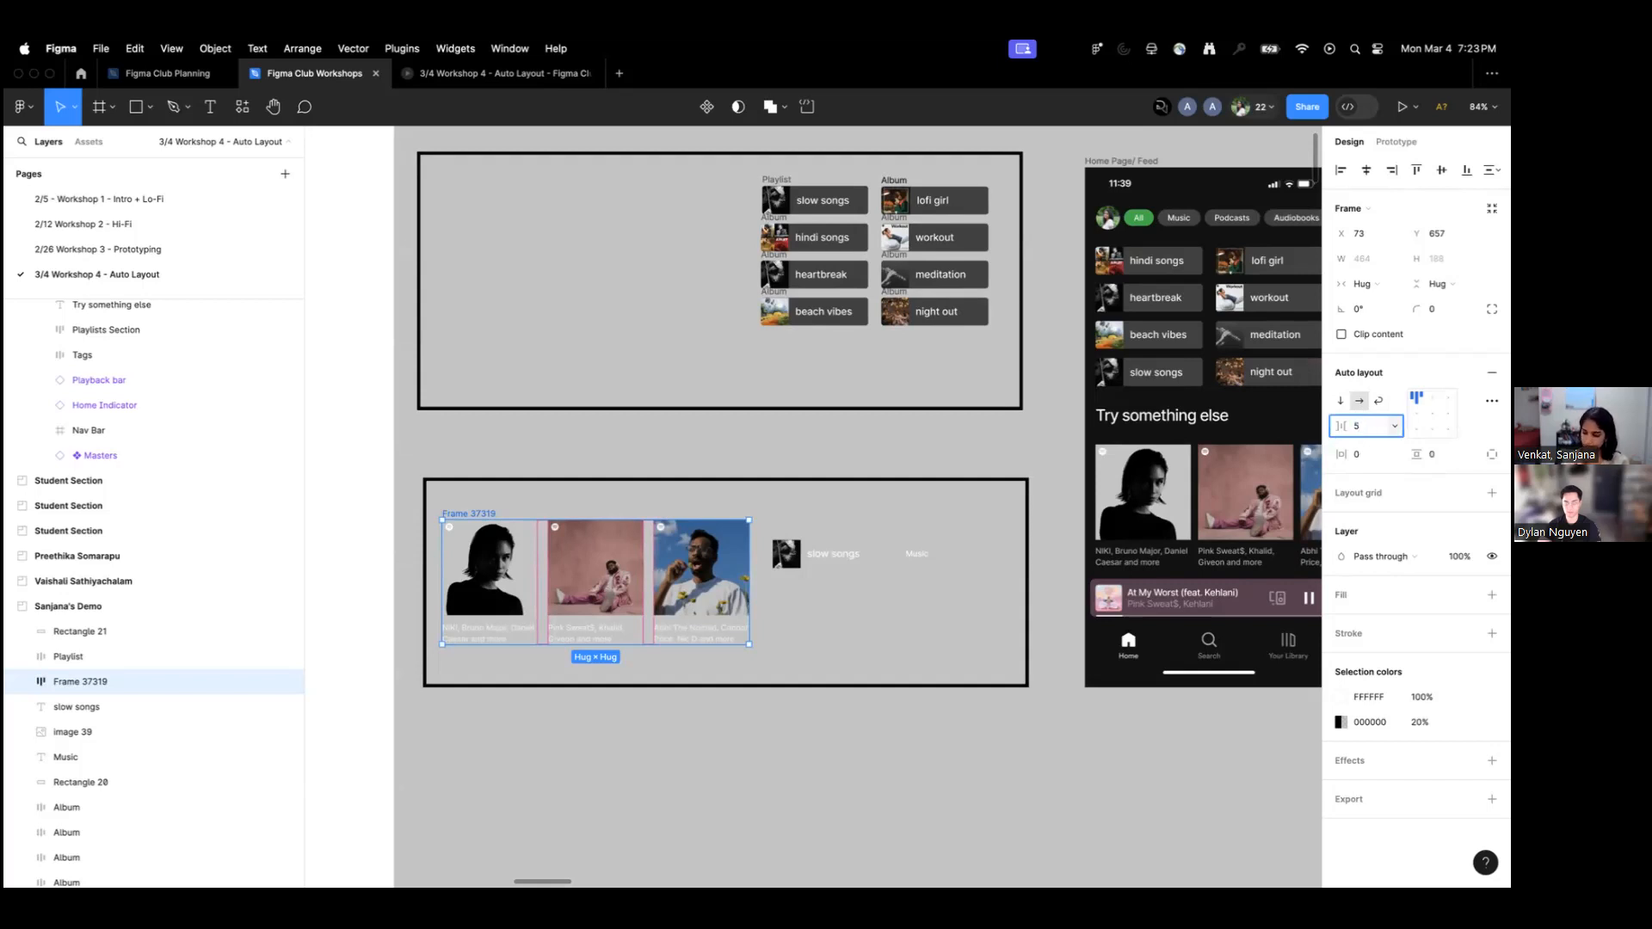
key("Return")
left_click(1356, 430)
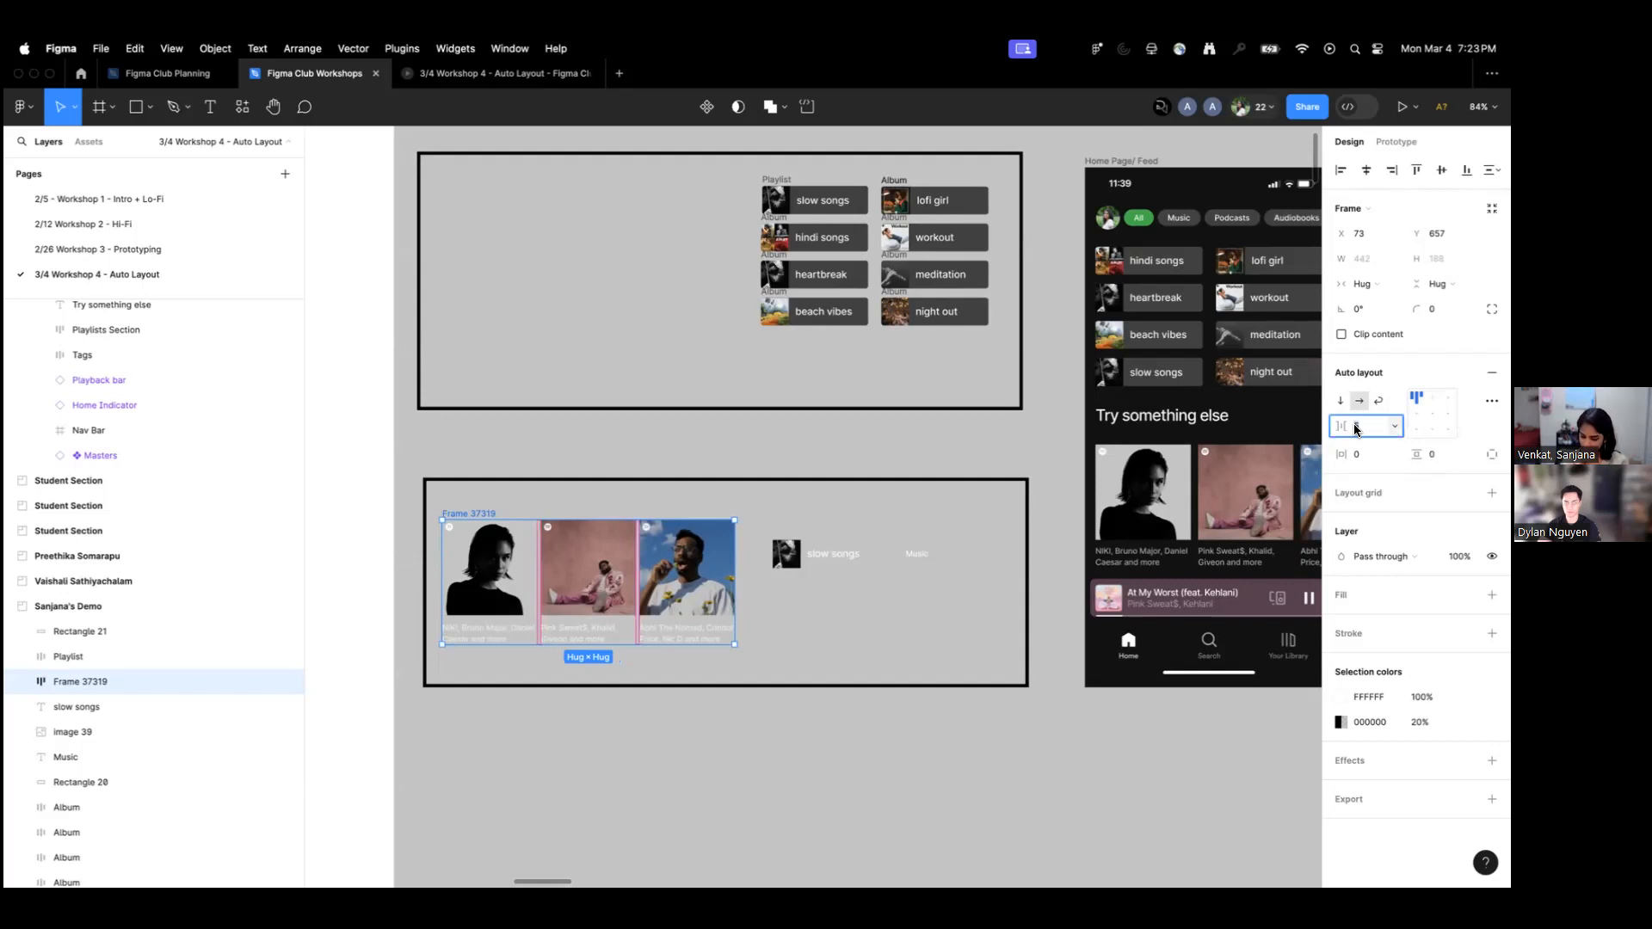
type("10")
key("Return")
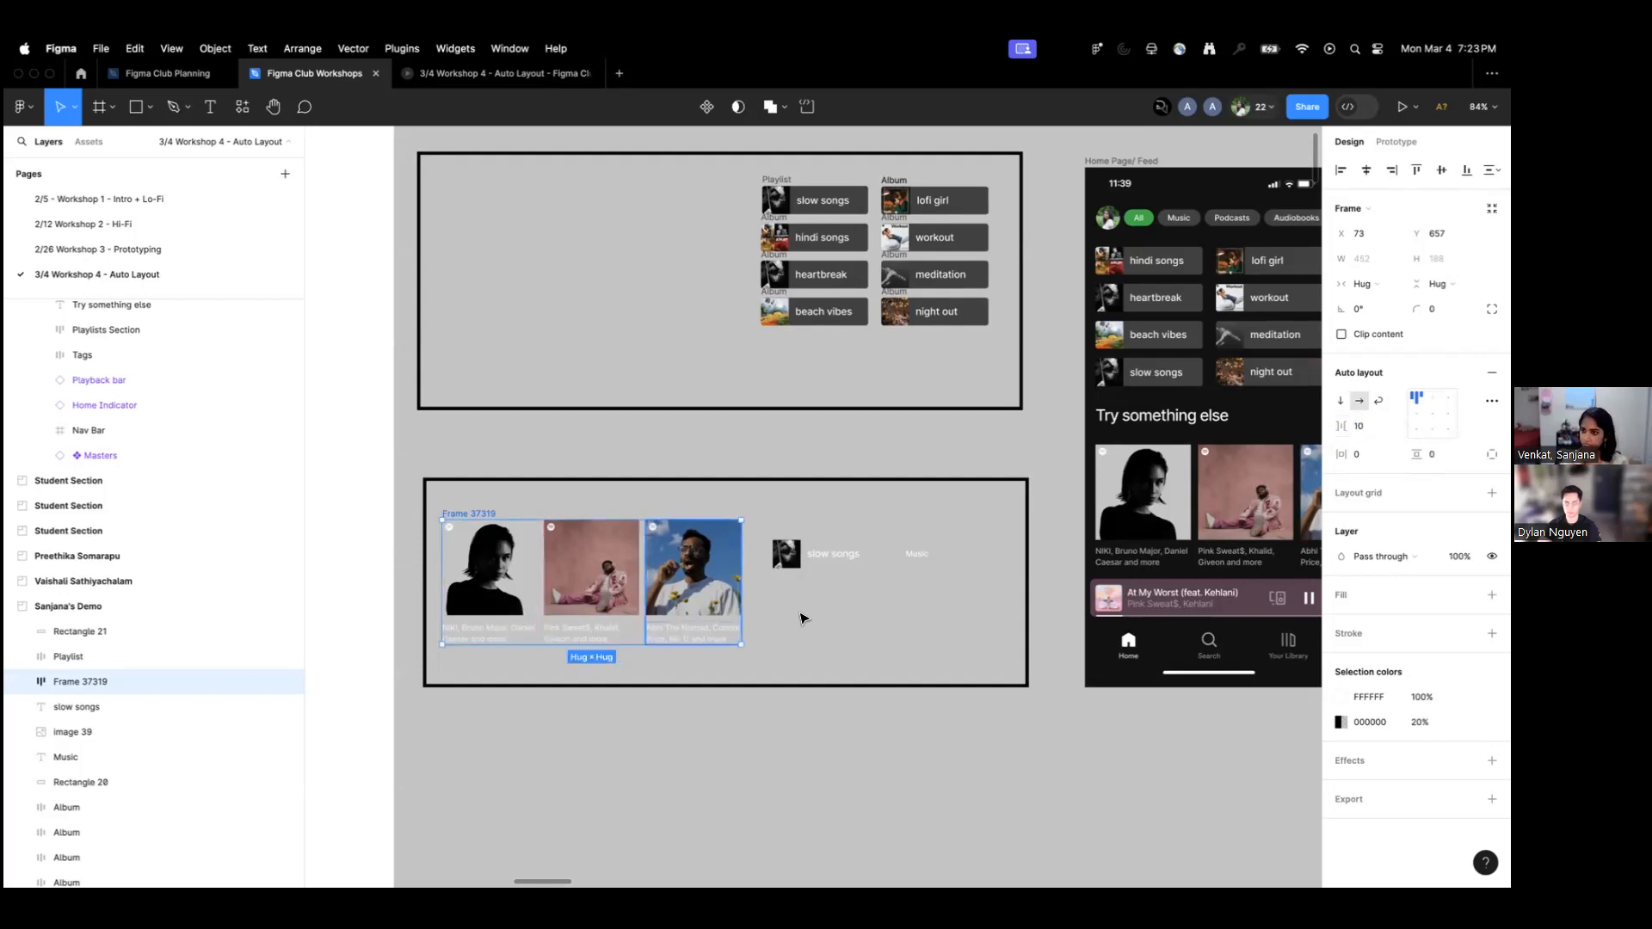
left_click(1358, 429)
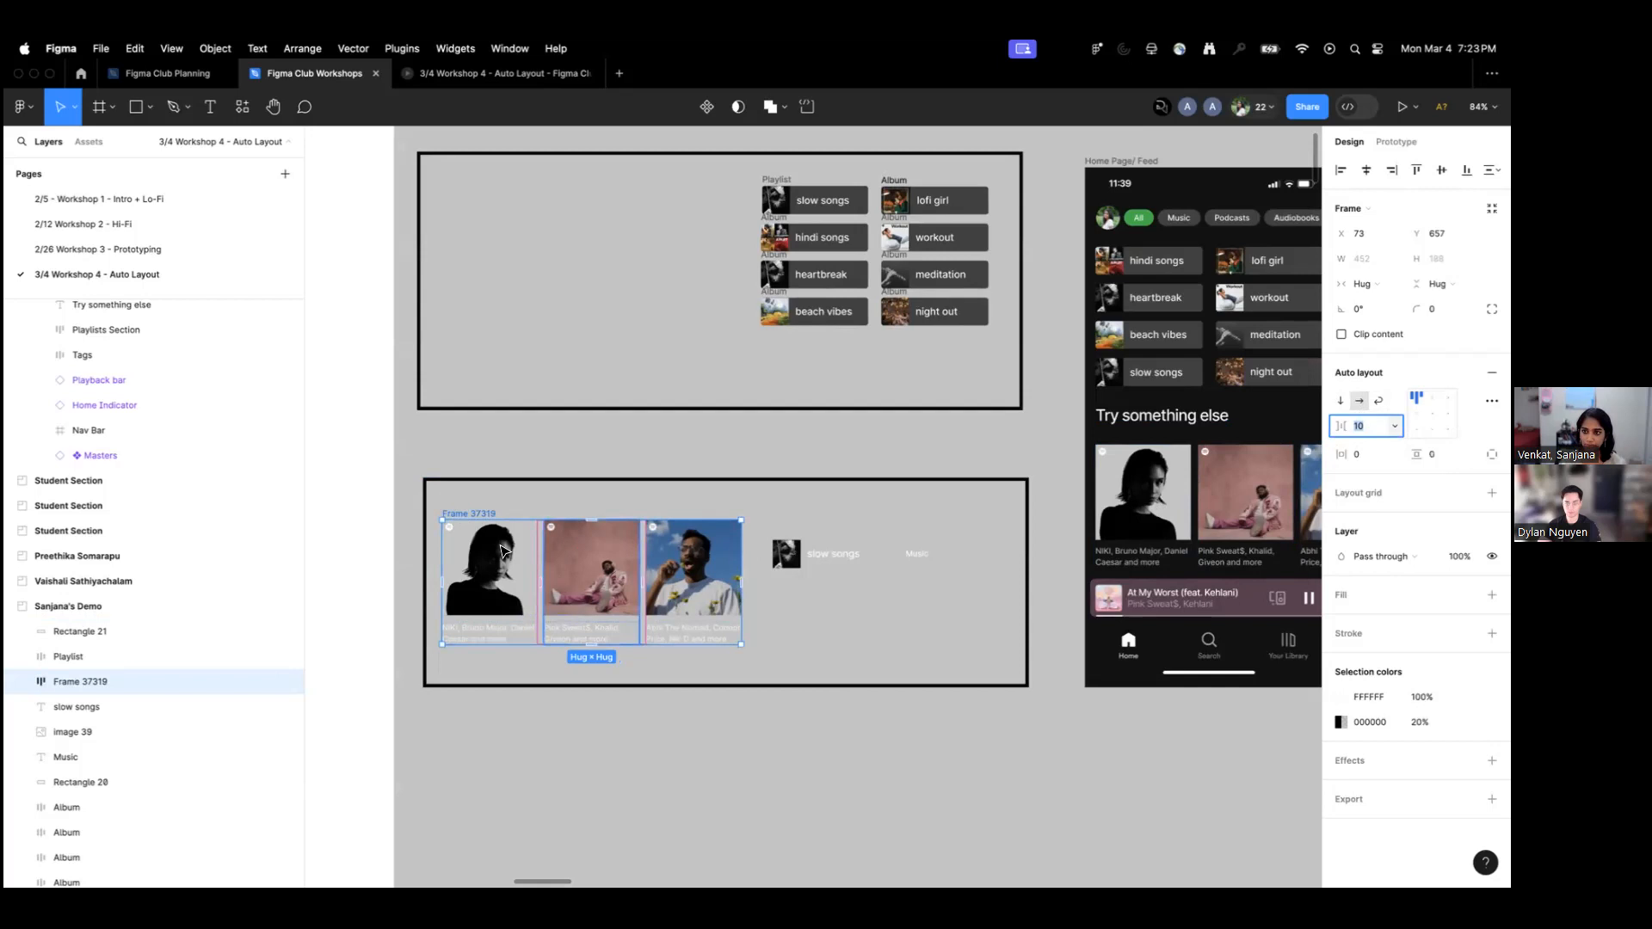
left_click(667, 756)
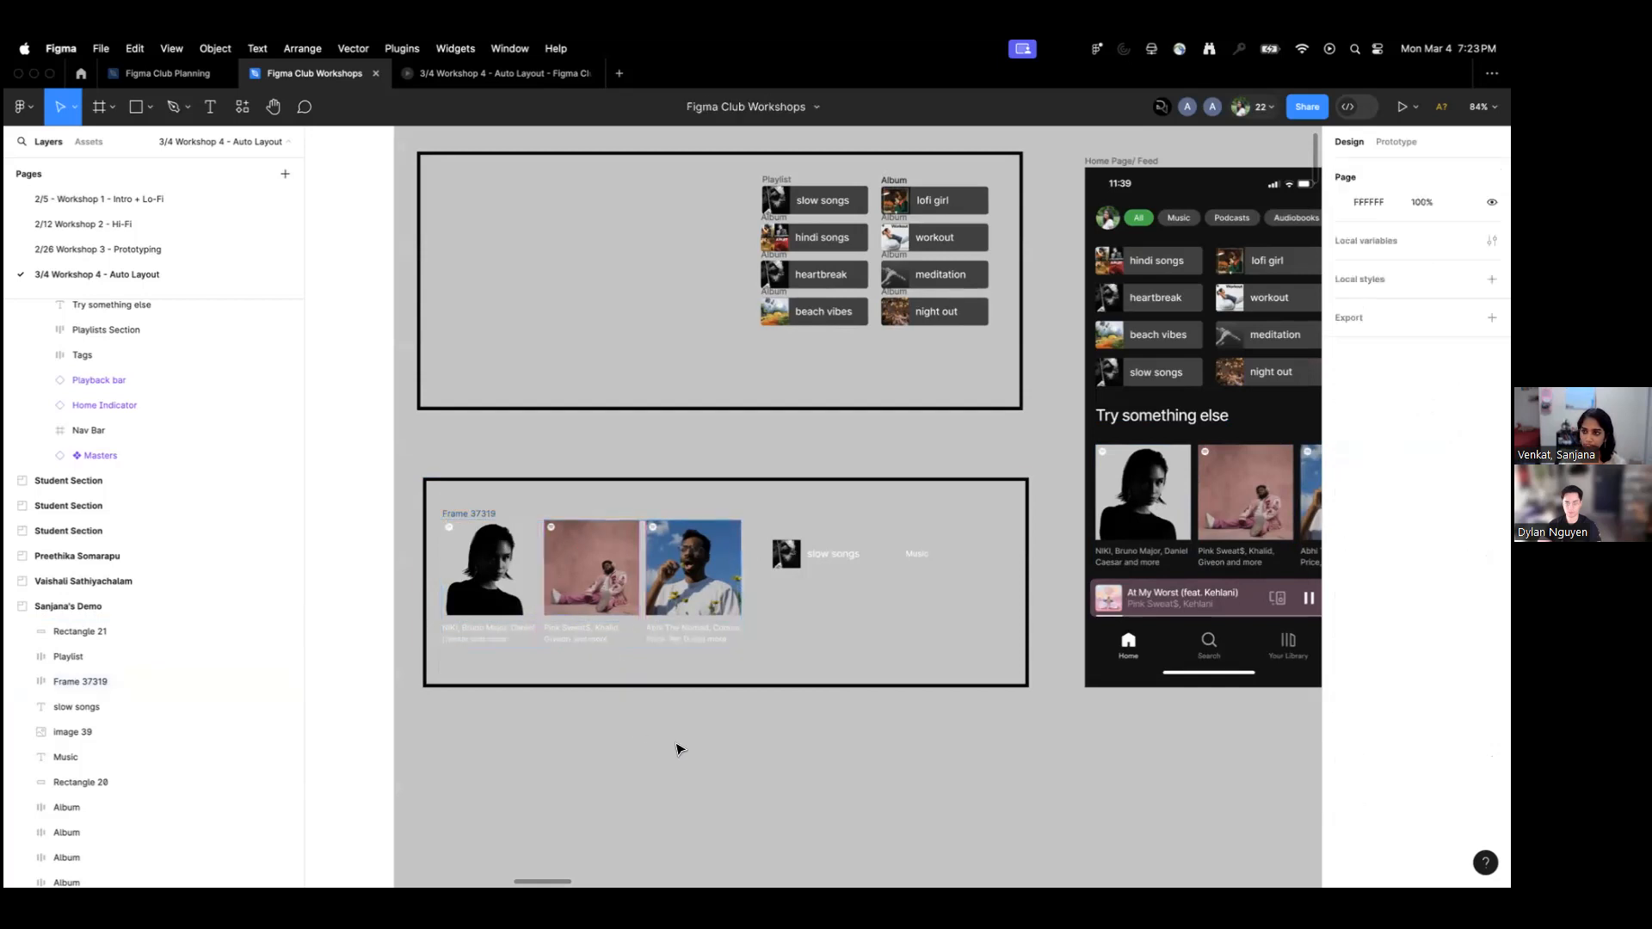
Rename the new auto layout frame around the three albums as Horizontal Layout.
left_click(474, 514)
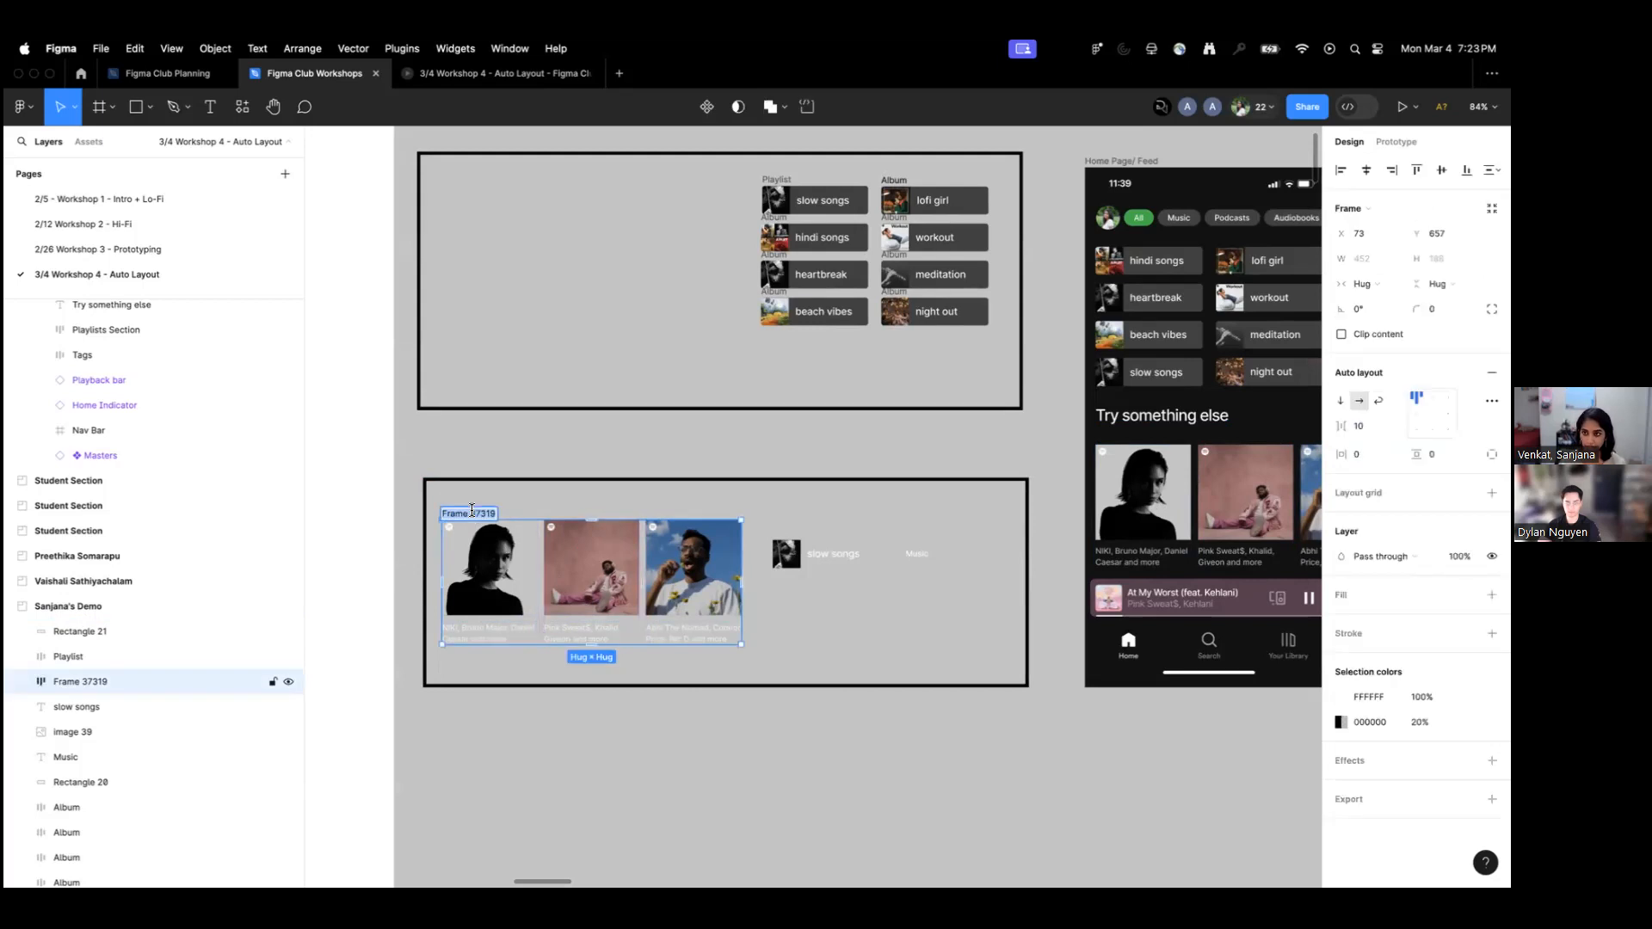
type("Horizontal Layout")
left_click(745, 776)
Expand the Horizontal Layout frame's layers and examine the Album frames nested inside it.
left_click(486, 509)
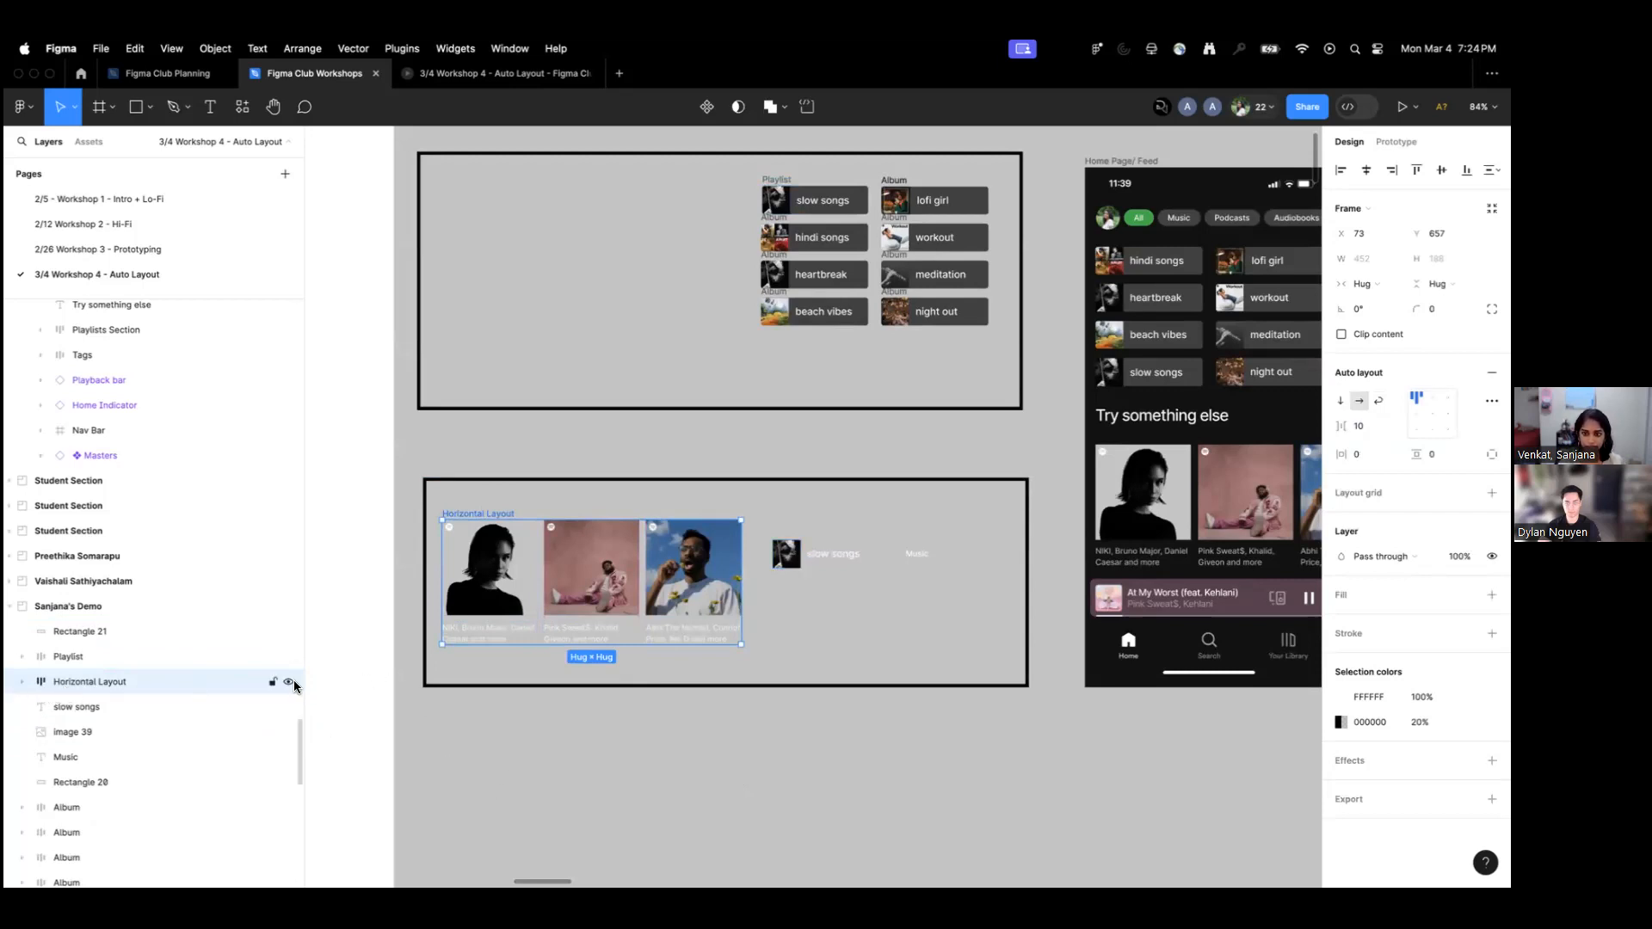
scroll(95, 662, "down", 1)
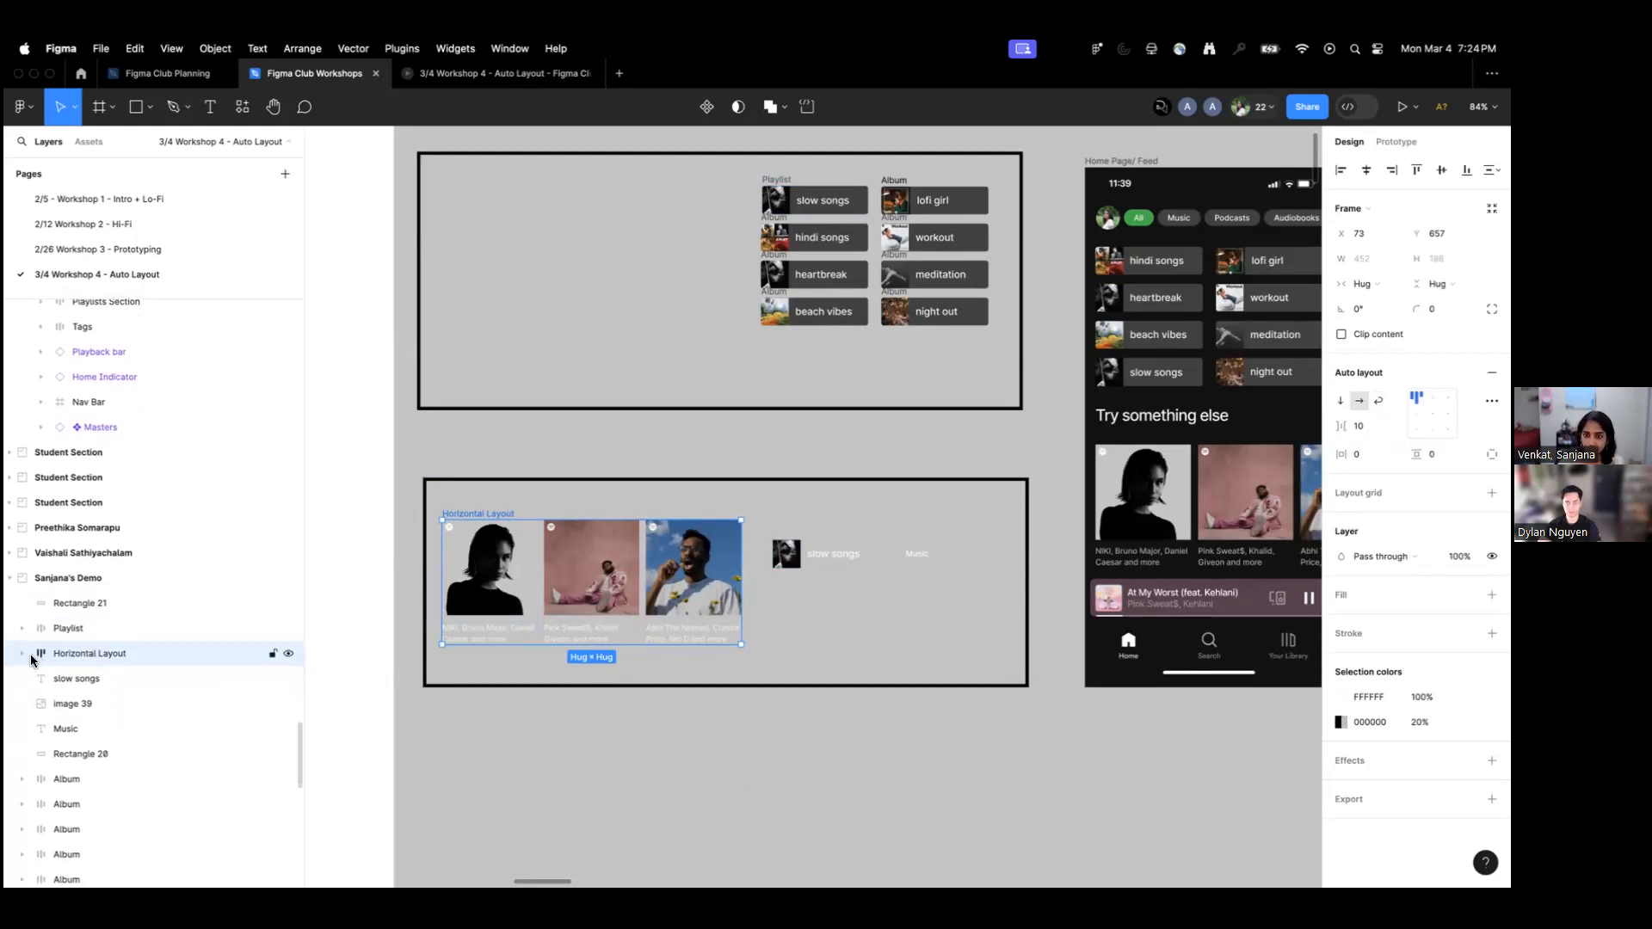
left_click(23, 653)
scroll(87, 671, "down", 1)
left_click(87, 659)
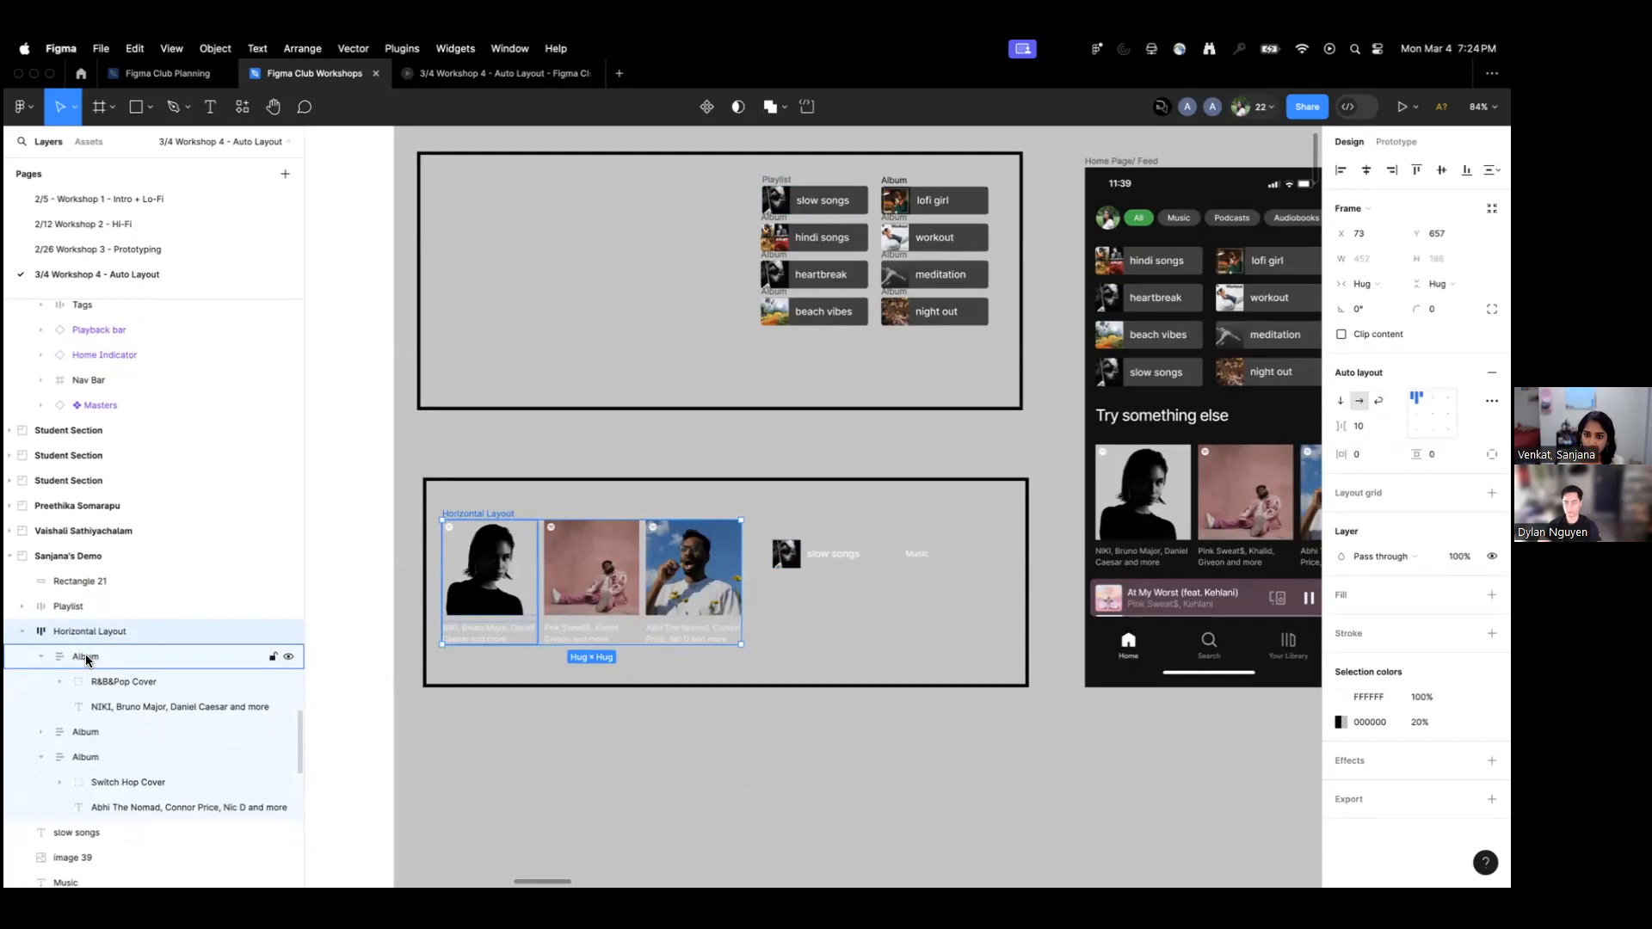
left_click(87, 659)
left_click(85, 757)
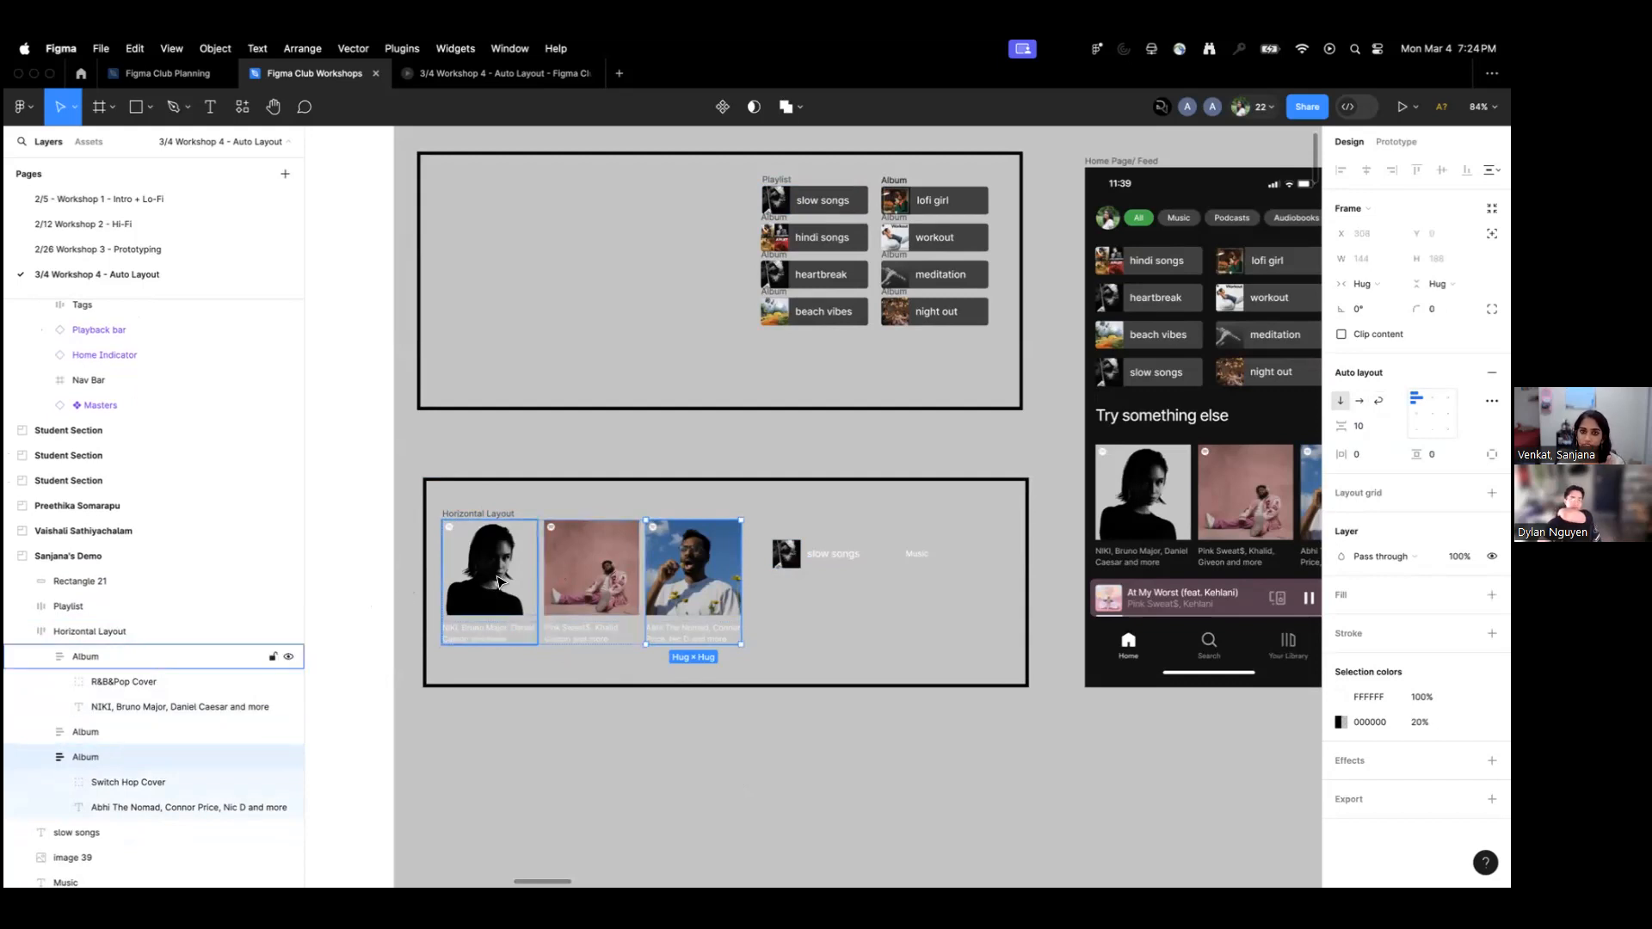
Check the horizontal gap between the albums and the vertical gap between cover and caption in the first album.
left_click(479, 515)
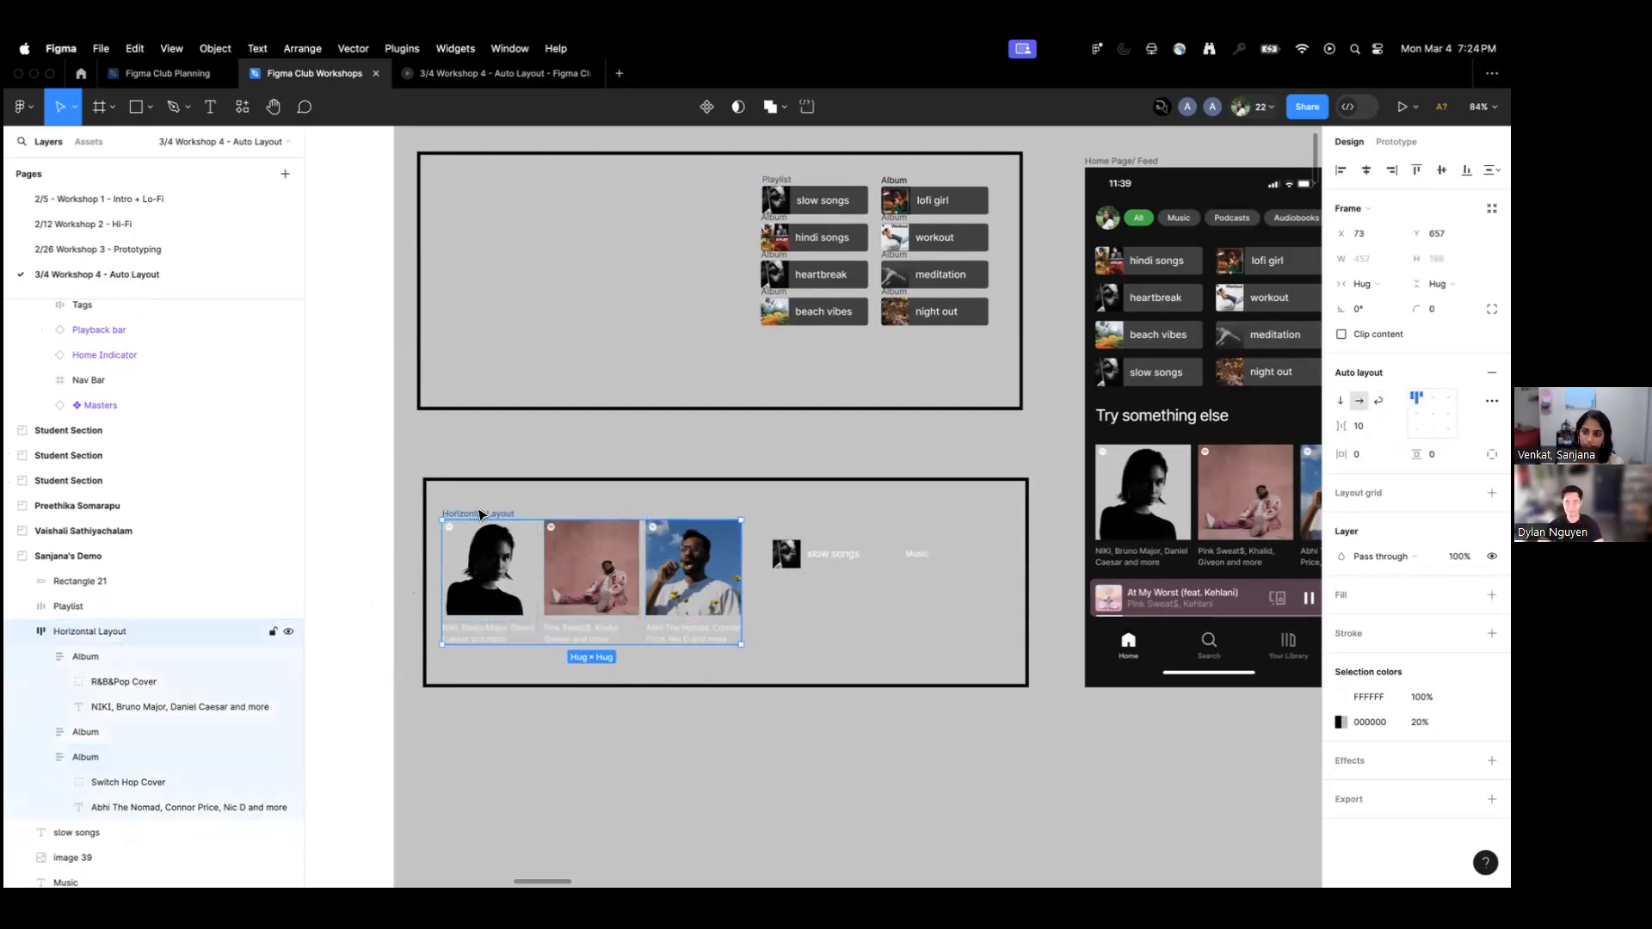
mouse_move(541, 576)
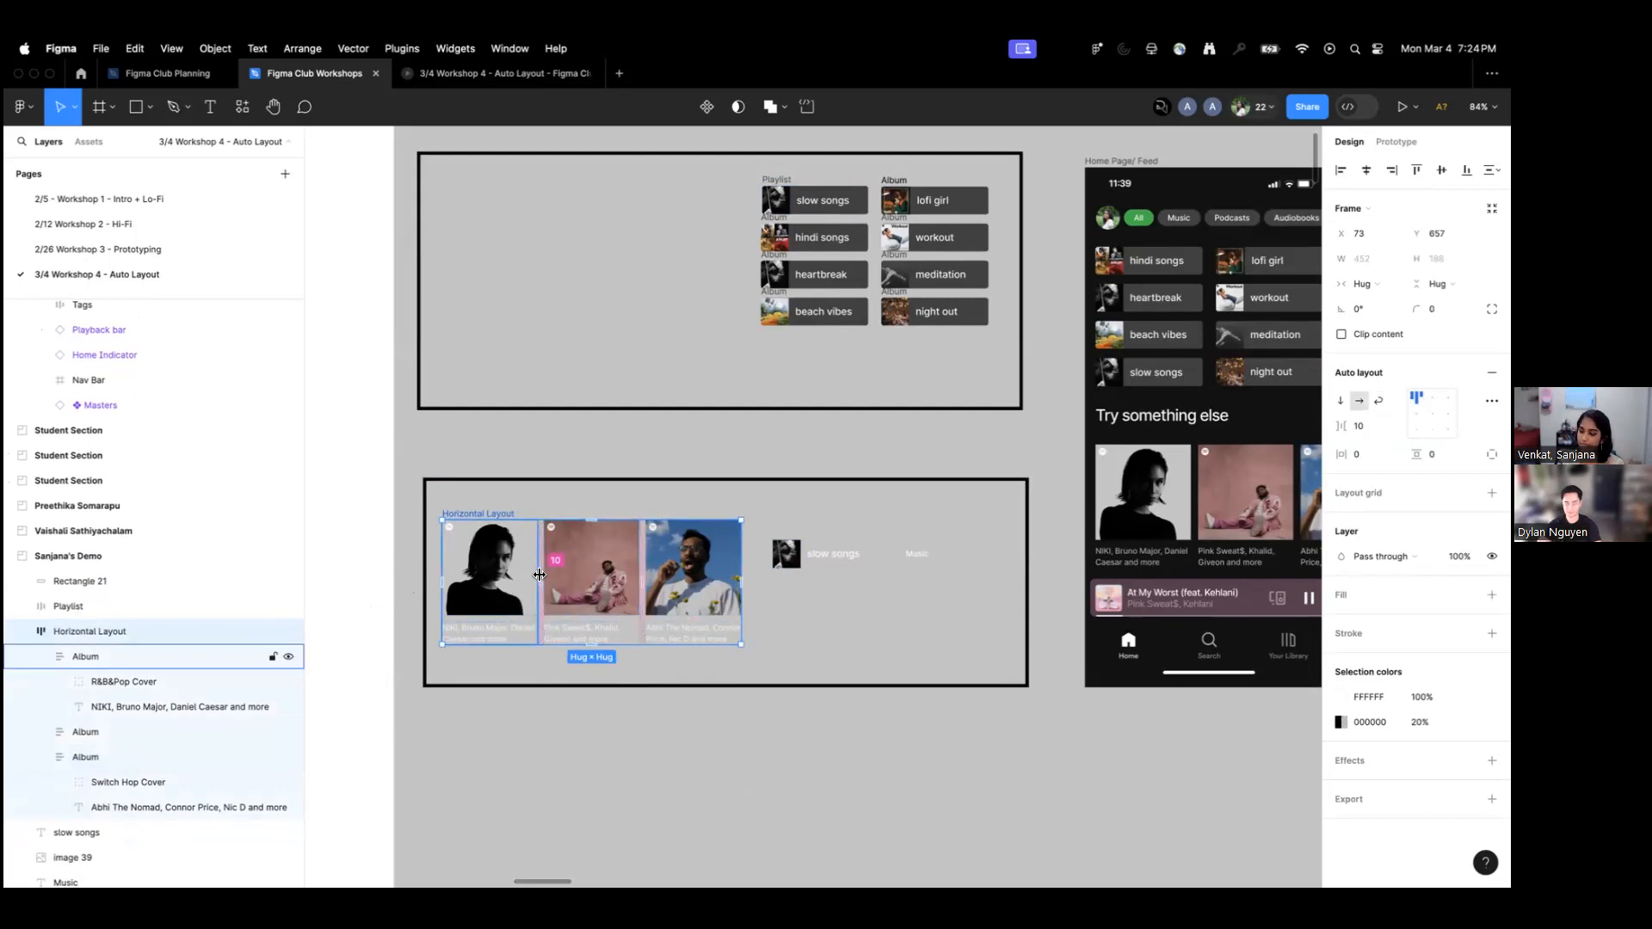
left_click(498, 621)
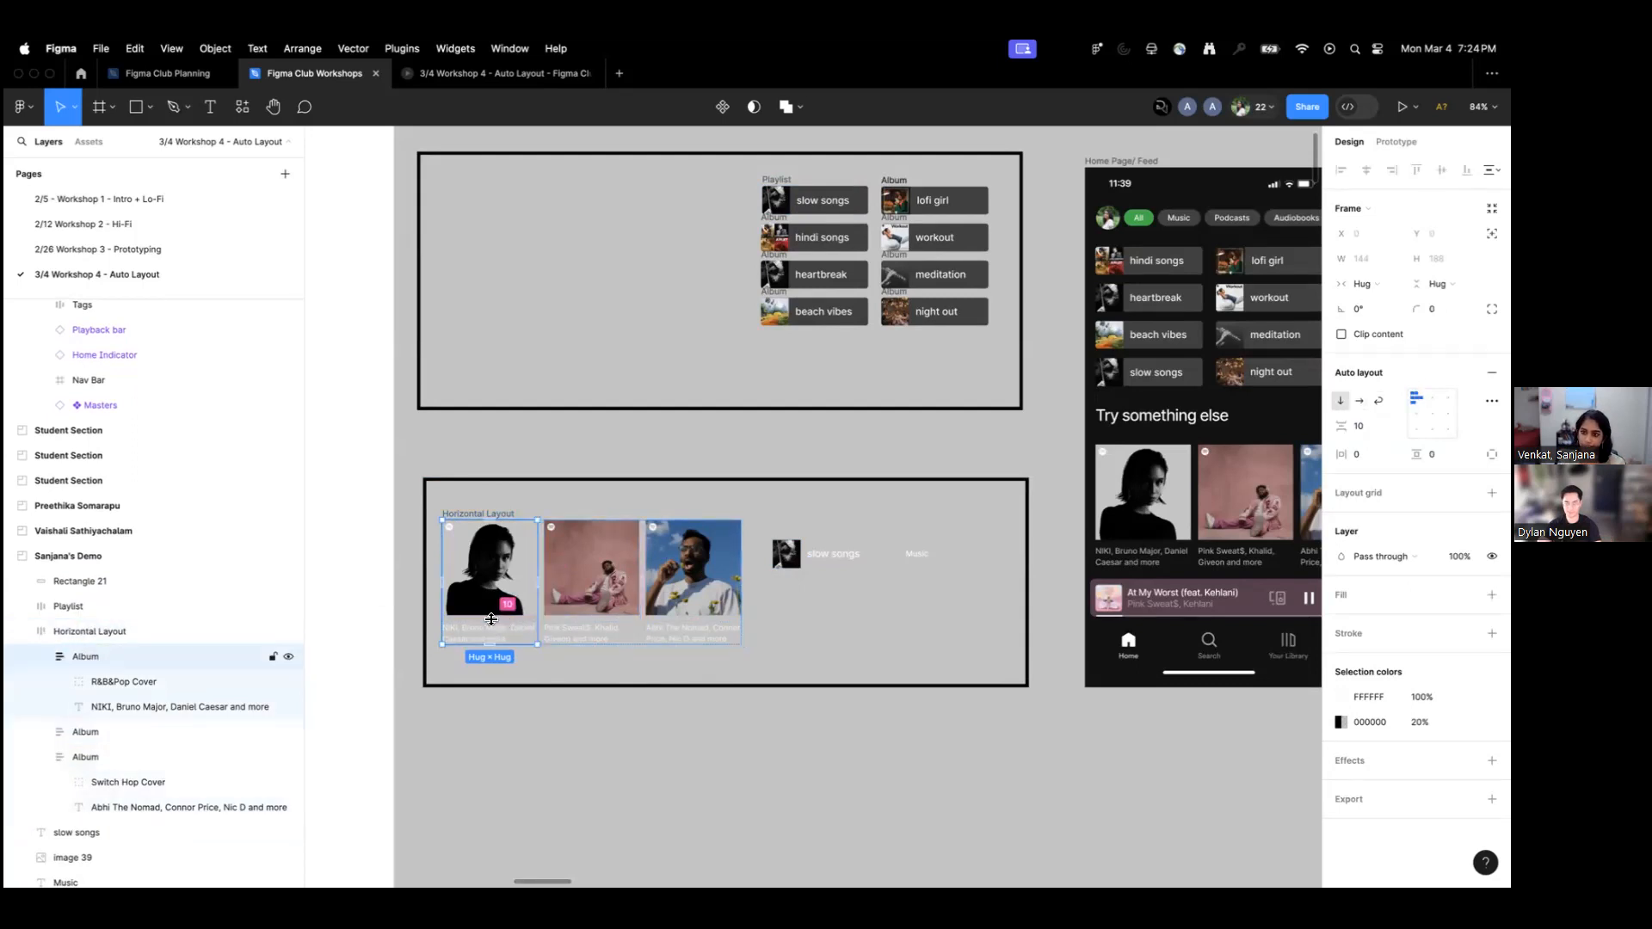
left_click(803, 741)
Check the students' progress on their horizontal layouts in the sections below, and return to the demo's lower box.
scroll(617, 498, "down", 6)
left_click_drag(729, 608, 660, 418)
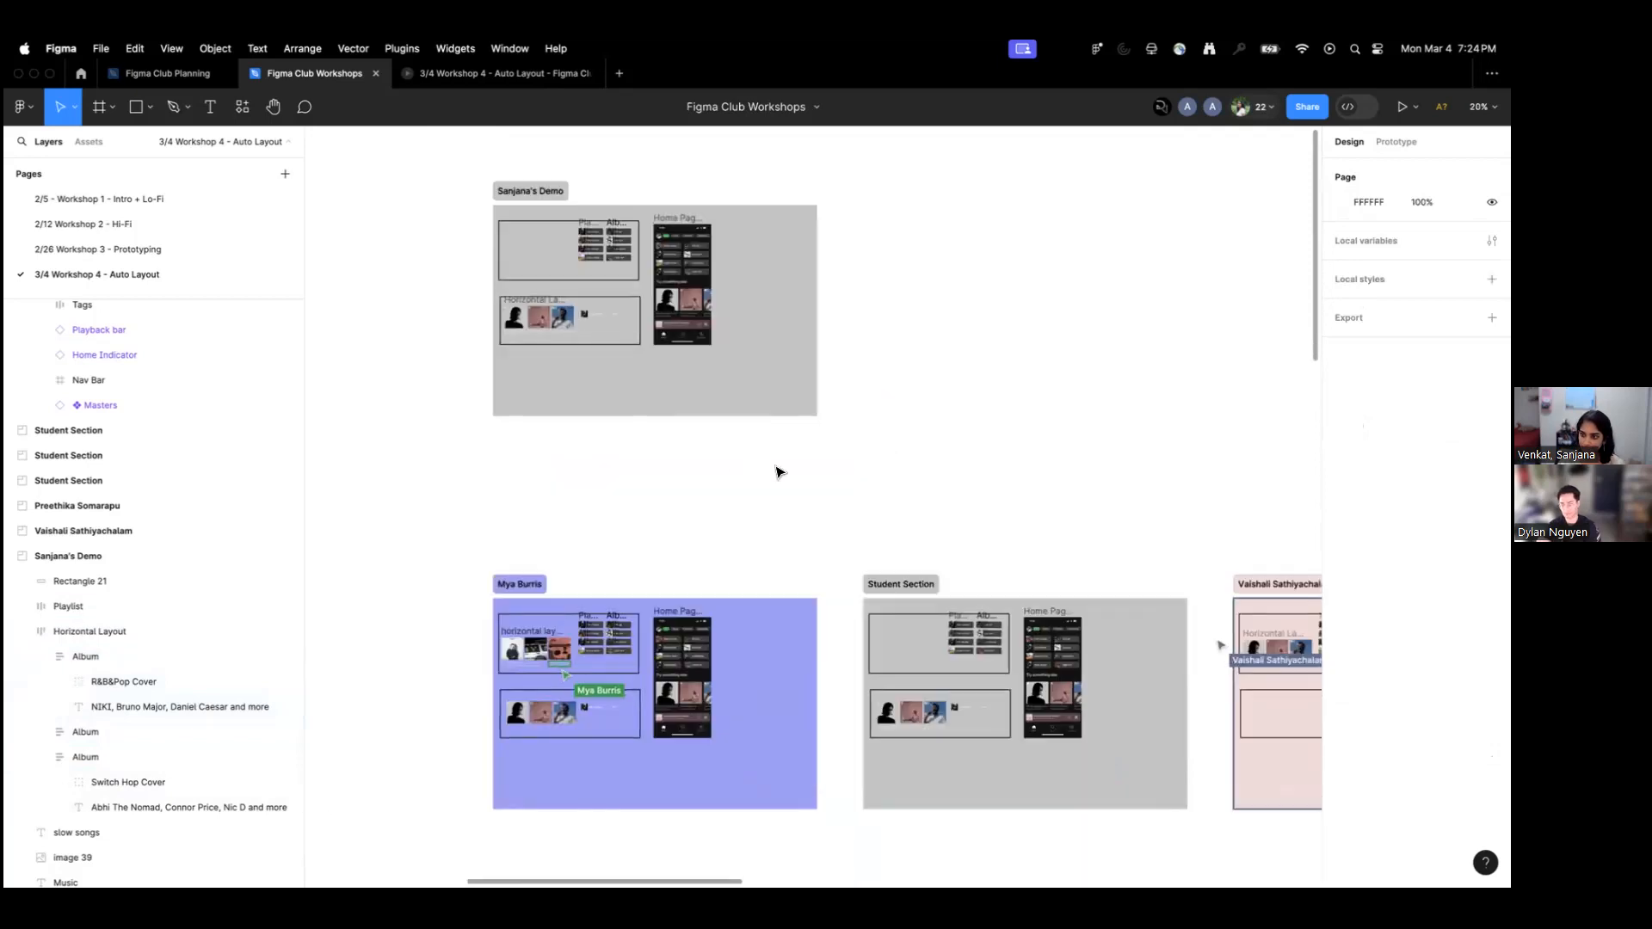
scroll(627, 428, "right", 5)
scroll(785, 424, "down", 2)
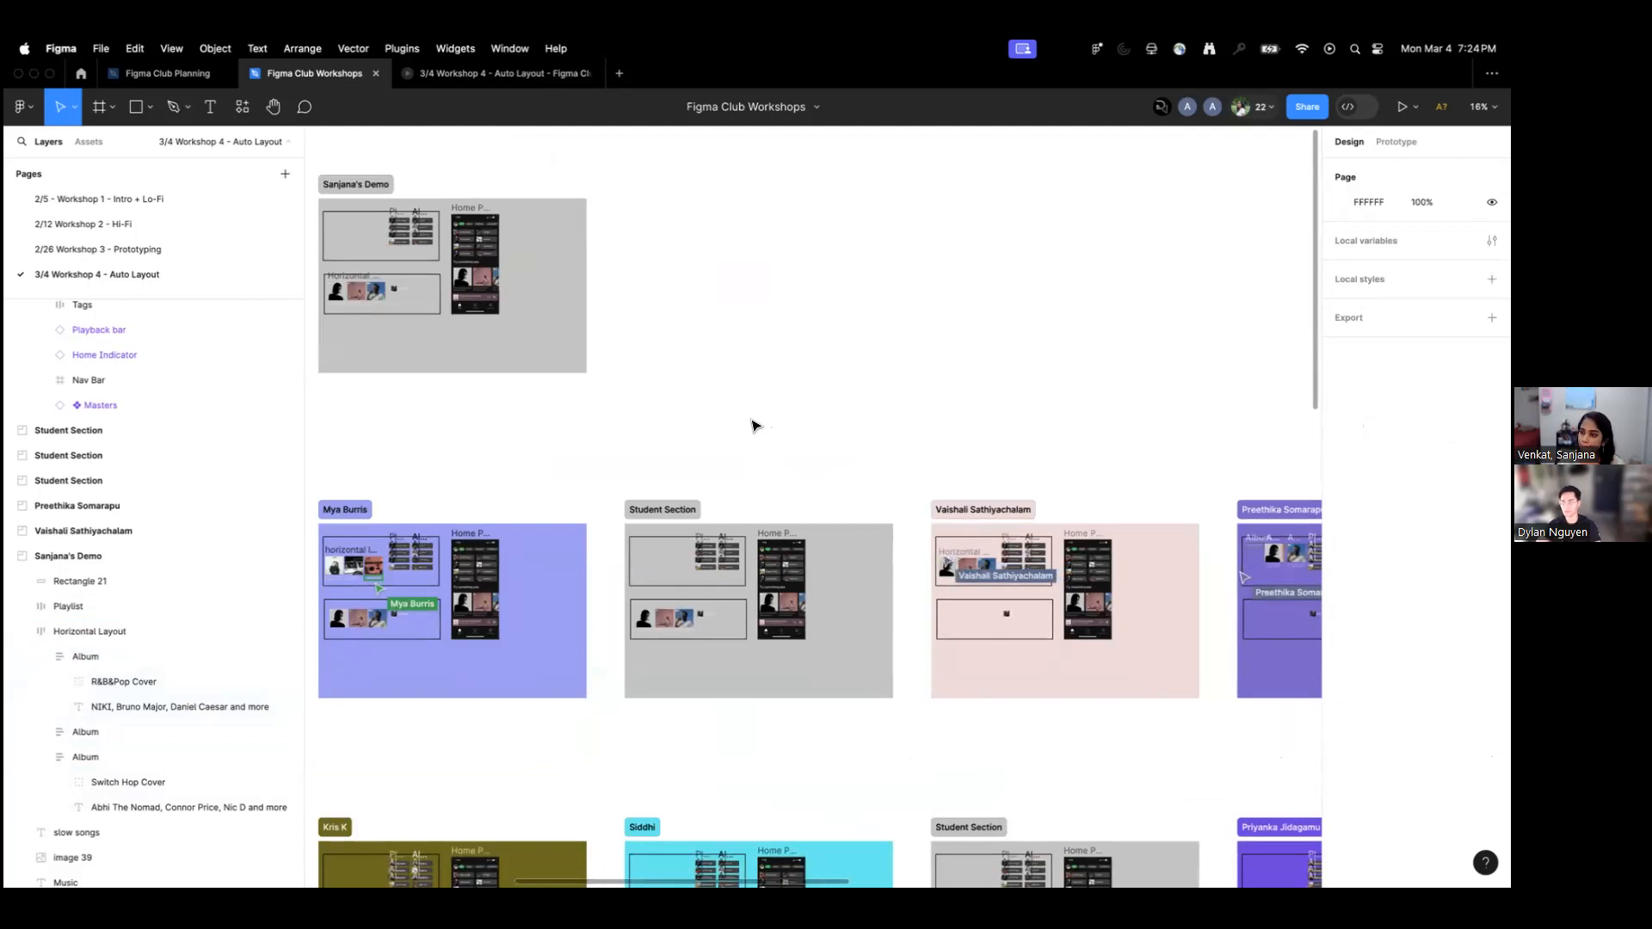
left_click_drag(752, 425, 782, 273)
scroll(785, 273, "down", 5)
scroll(786, 271, "up", 4)
scroll(785, 271, "right", 1)
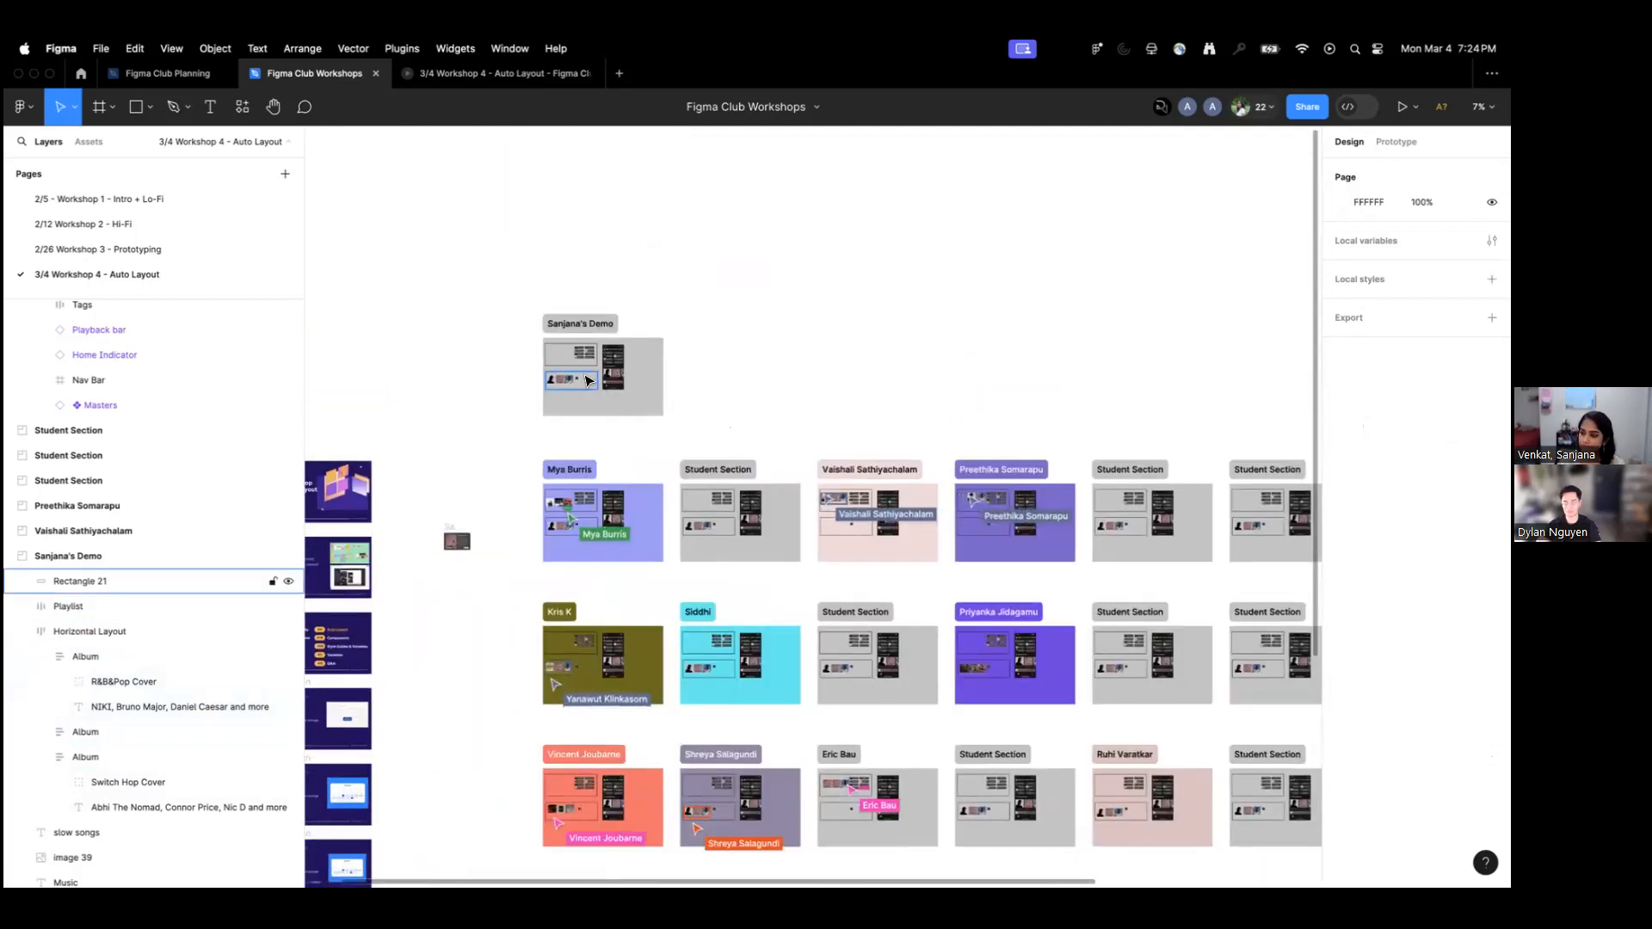
scroll(594, 387, "up", 10)
scroll(621, 437, "up", 5)
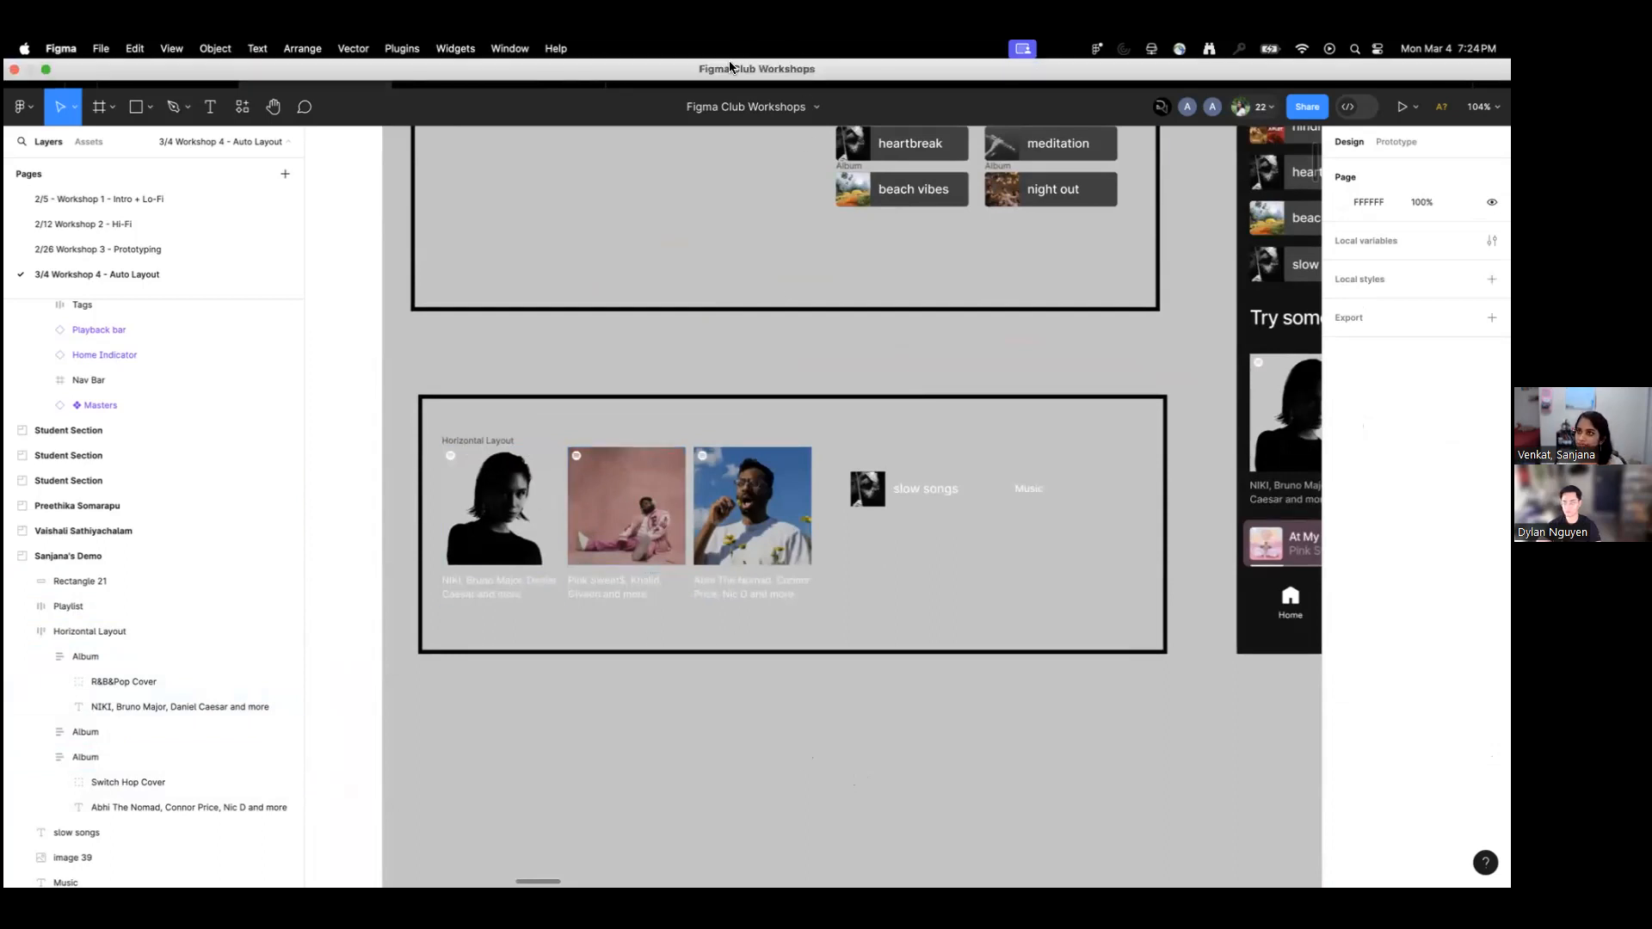
Review the whole demo section, survey the rows of student sections once more, and return to the Horizontal Layout frame.
left_click(900, 675)
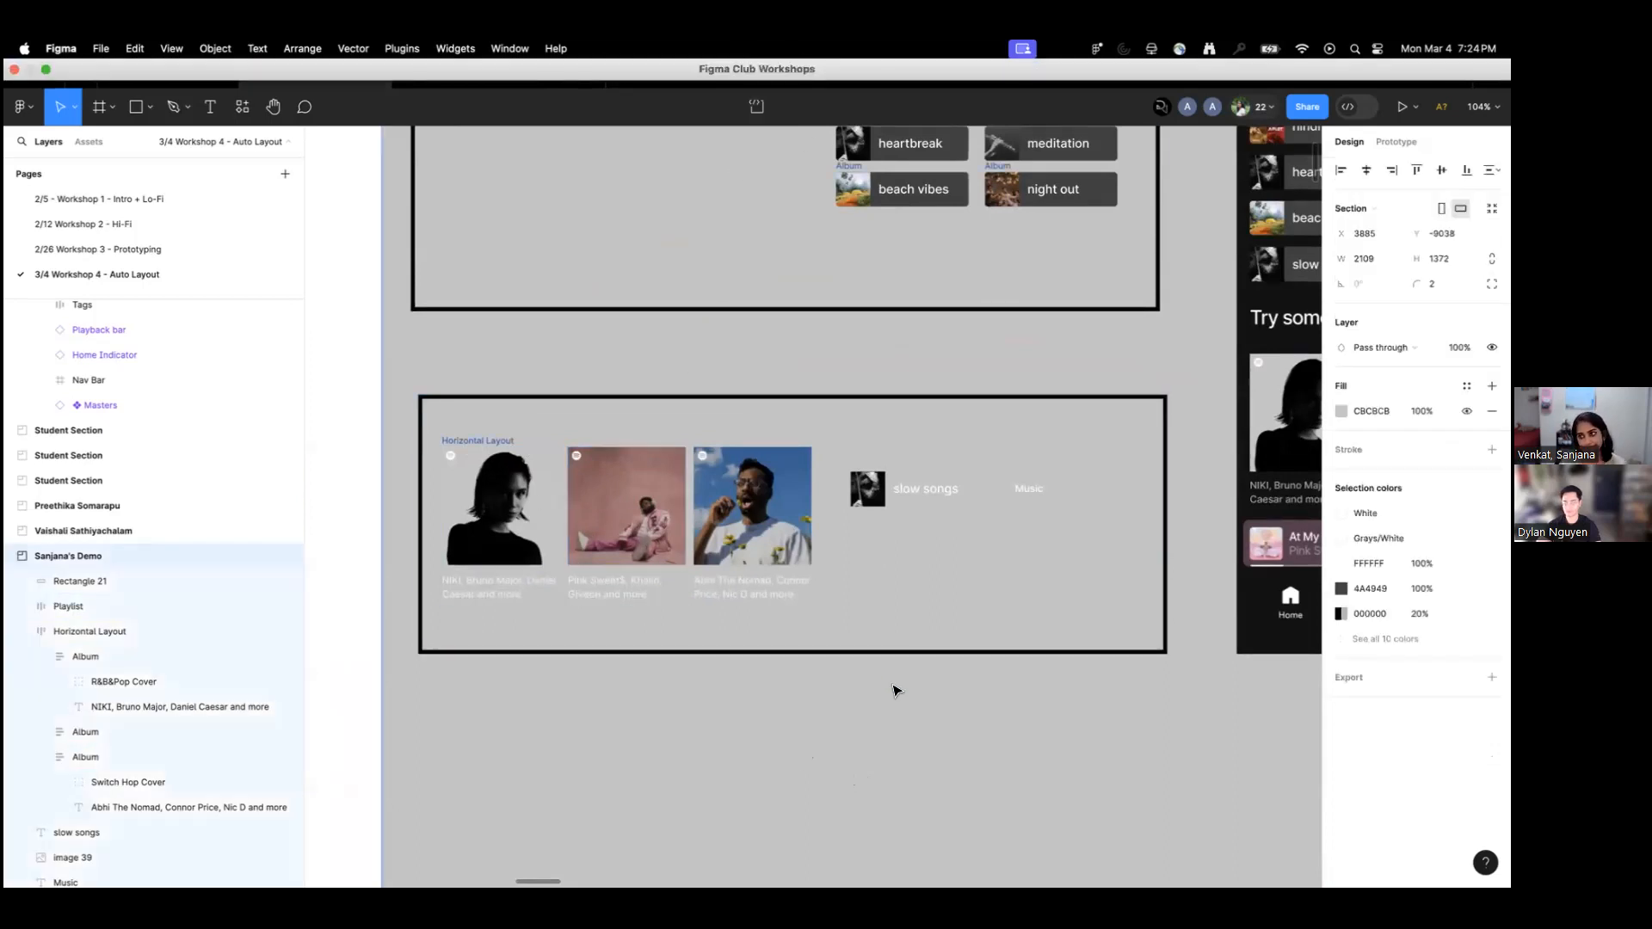
scroll(899, 679, "down", 3)
scroll(841, 666, "down", 5)
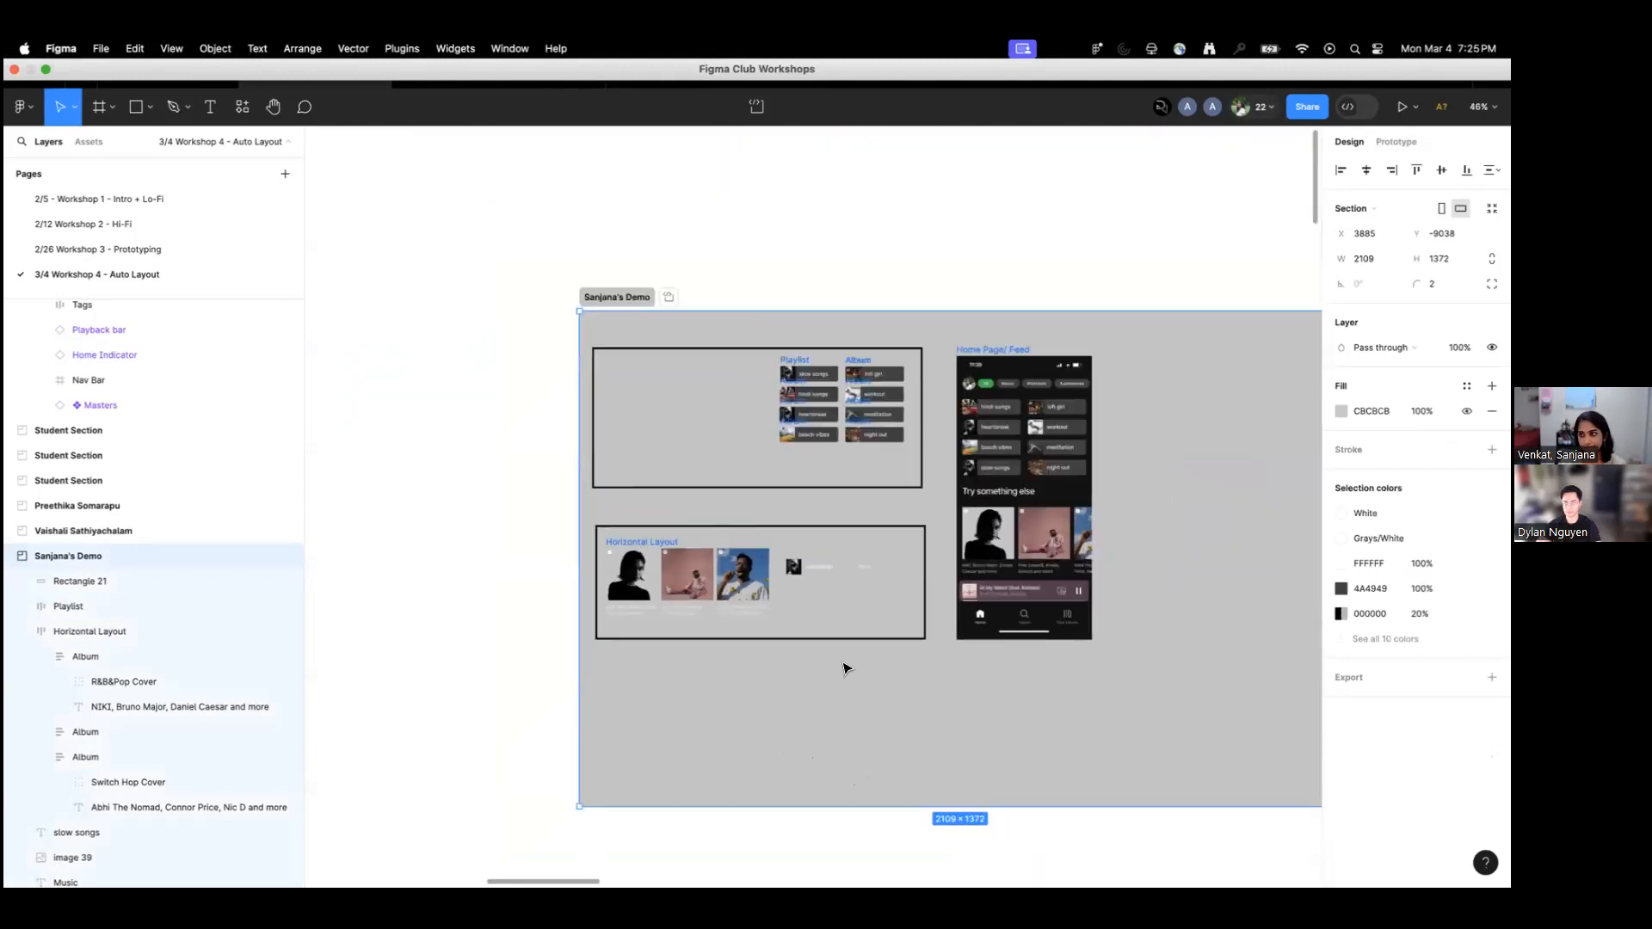
left_click(880, 799)
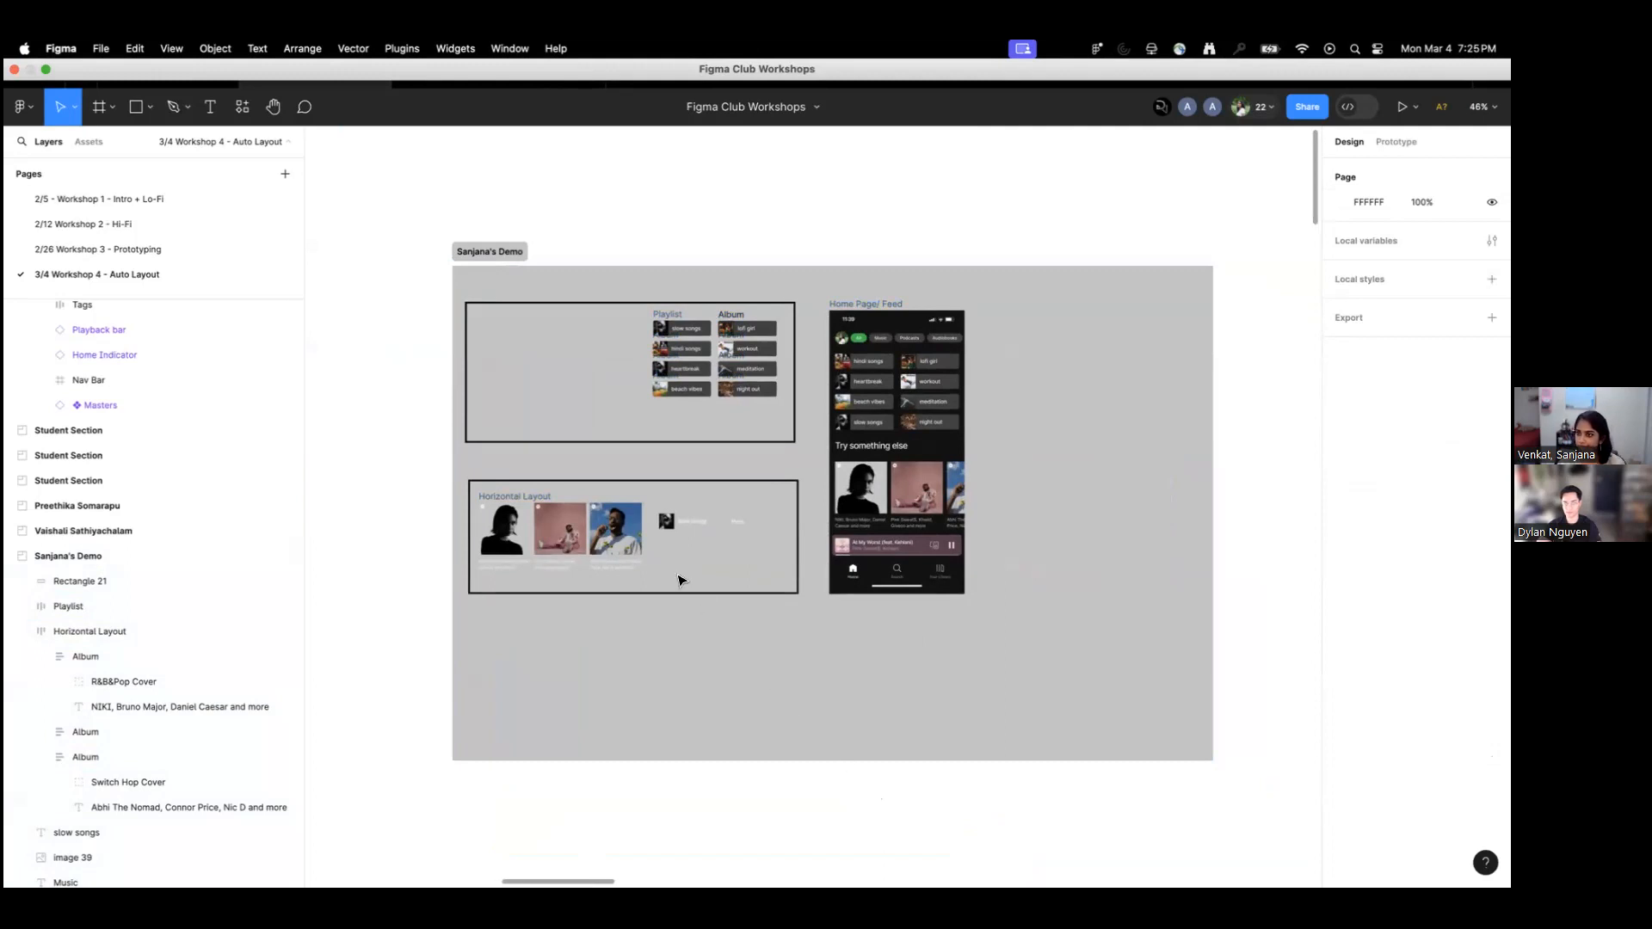
scroll(678, 578, "down", 8)
left_click_drag(863, 645, 752, 450)
left_click_drag(908, 333, 845, 222)
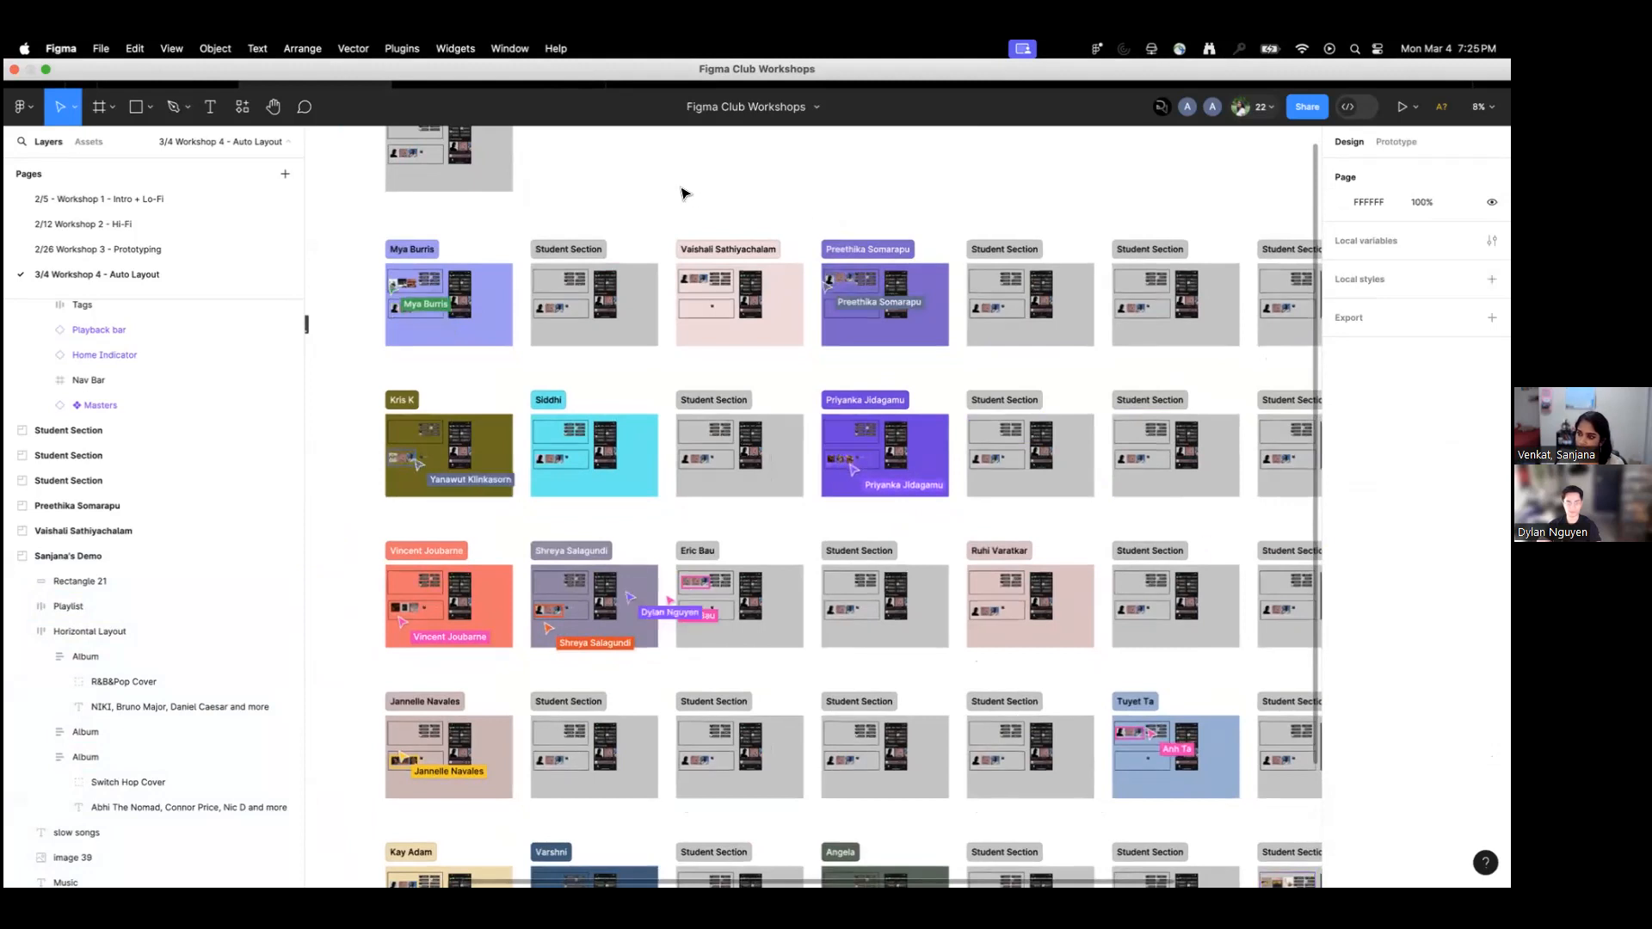
left_click_drag(674, 180, 849, 504)
scroll(621, 462, "up", 15)
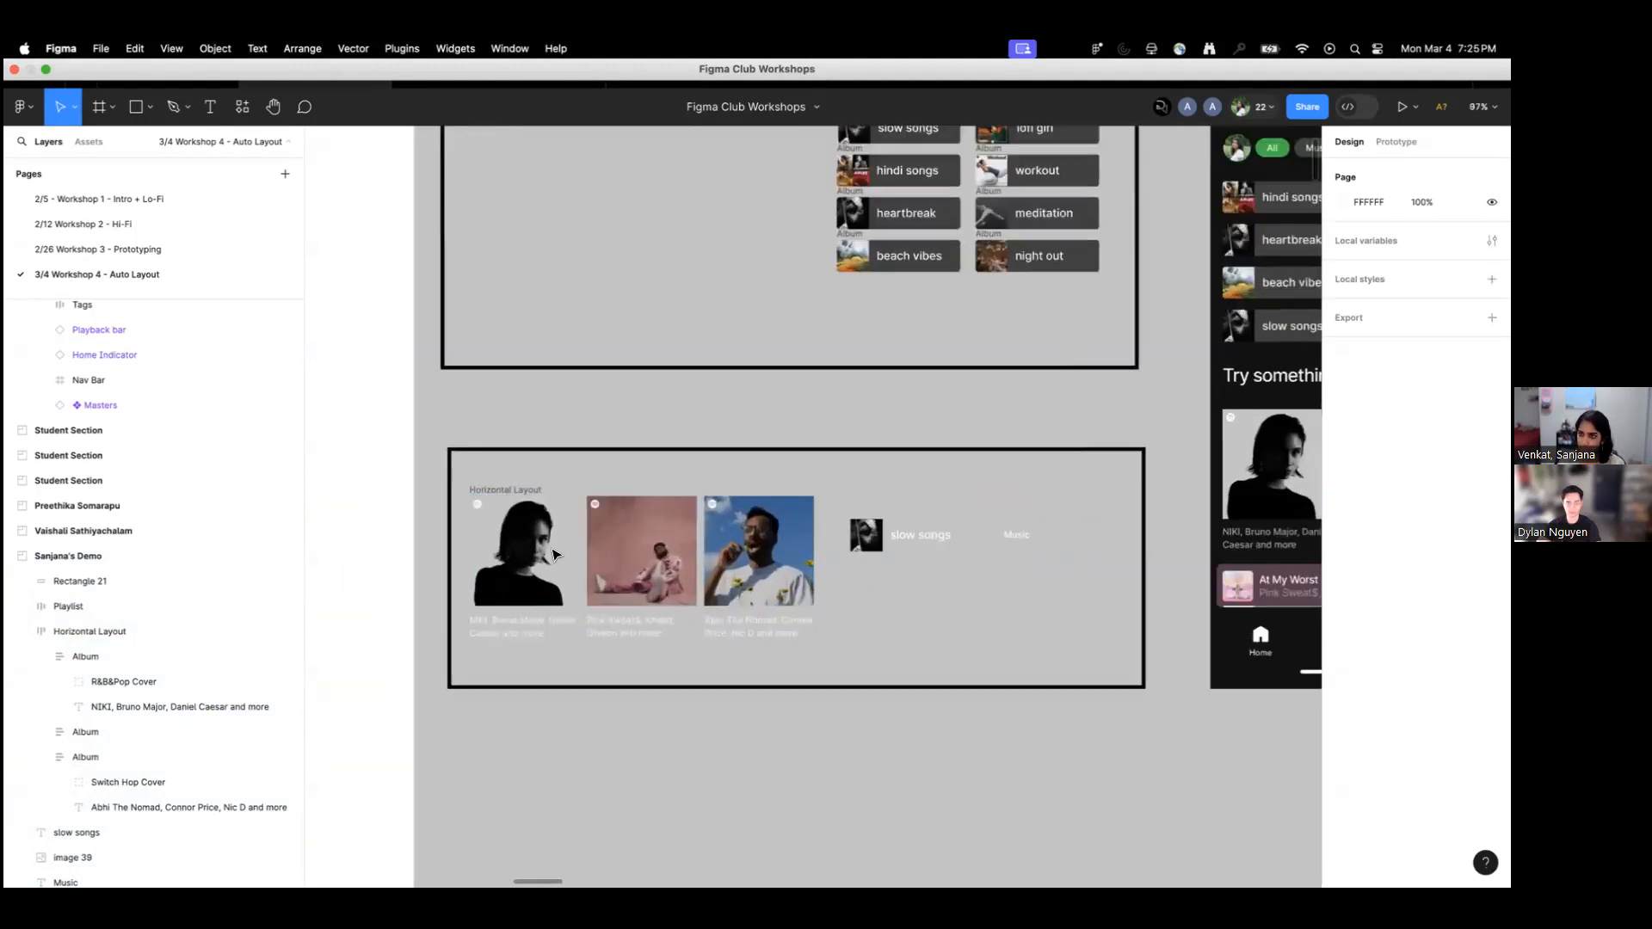
Examine the Horizontal Layout frame's auto layout settings and compare the frame with the home page mockup.
left_click(540, 490)
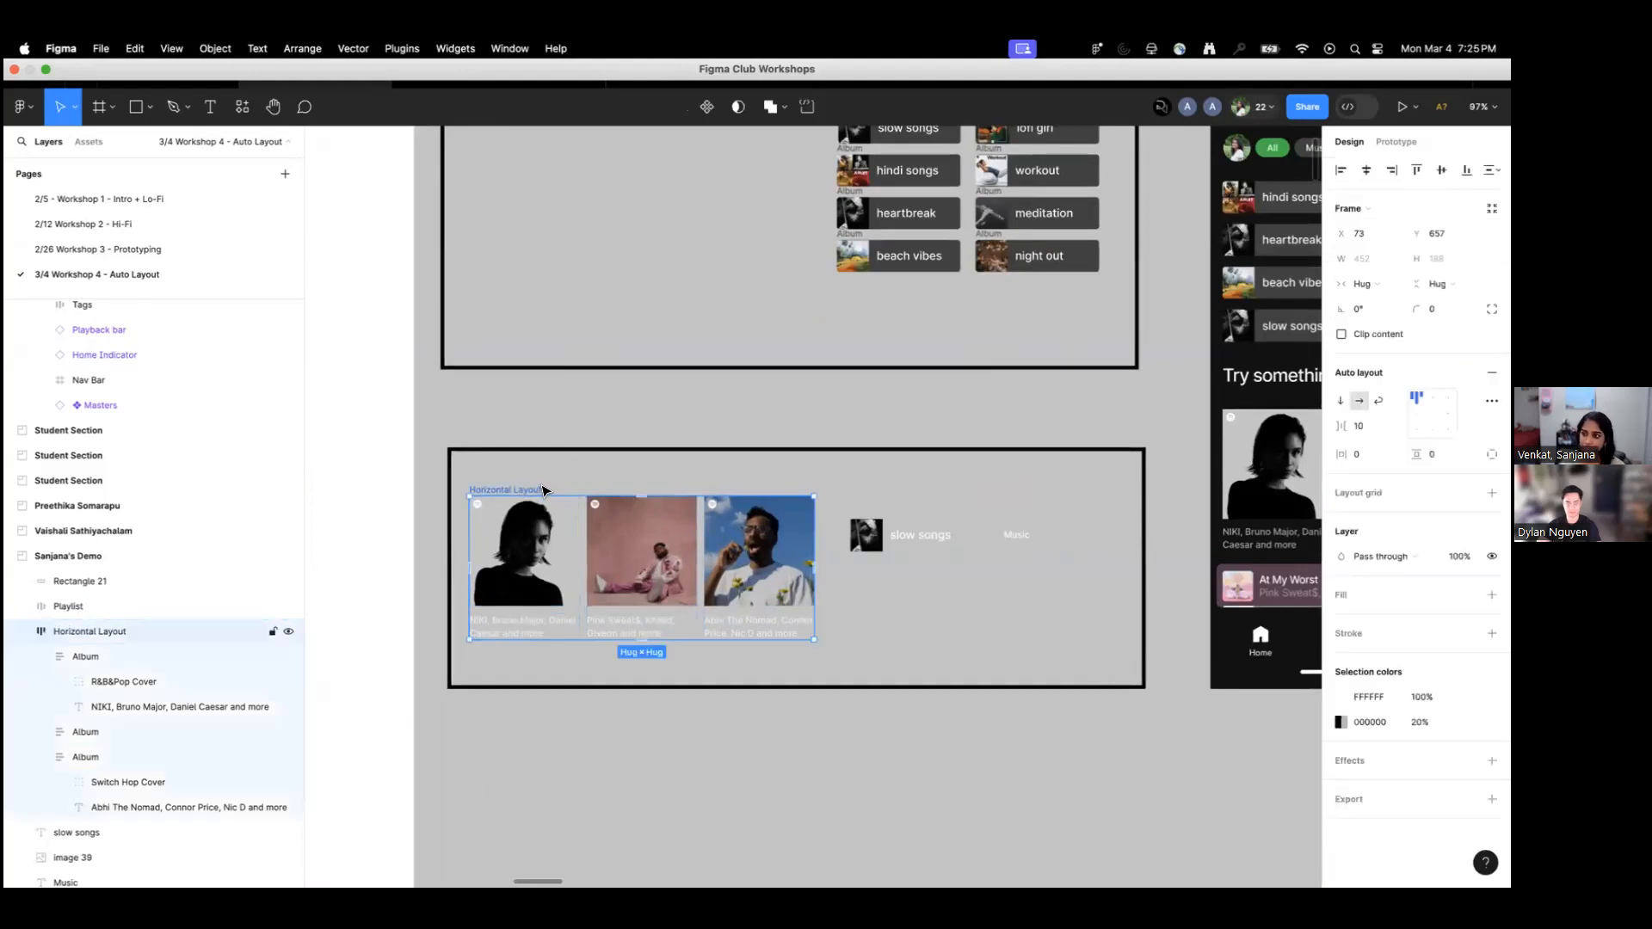
scroll(550, 489, "down", 1)
scroll(585, 508, "right", 2)
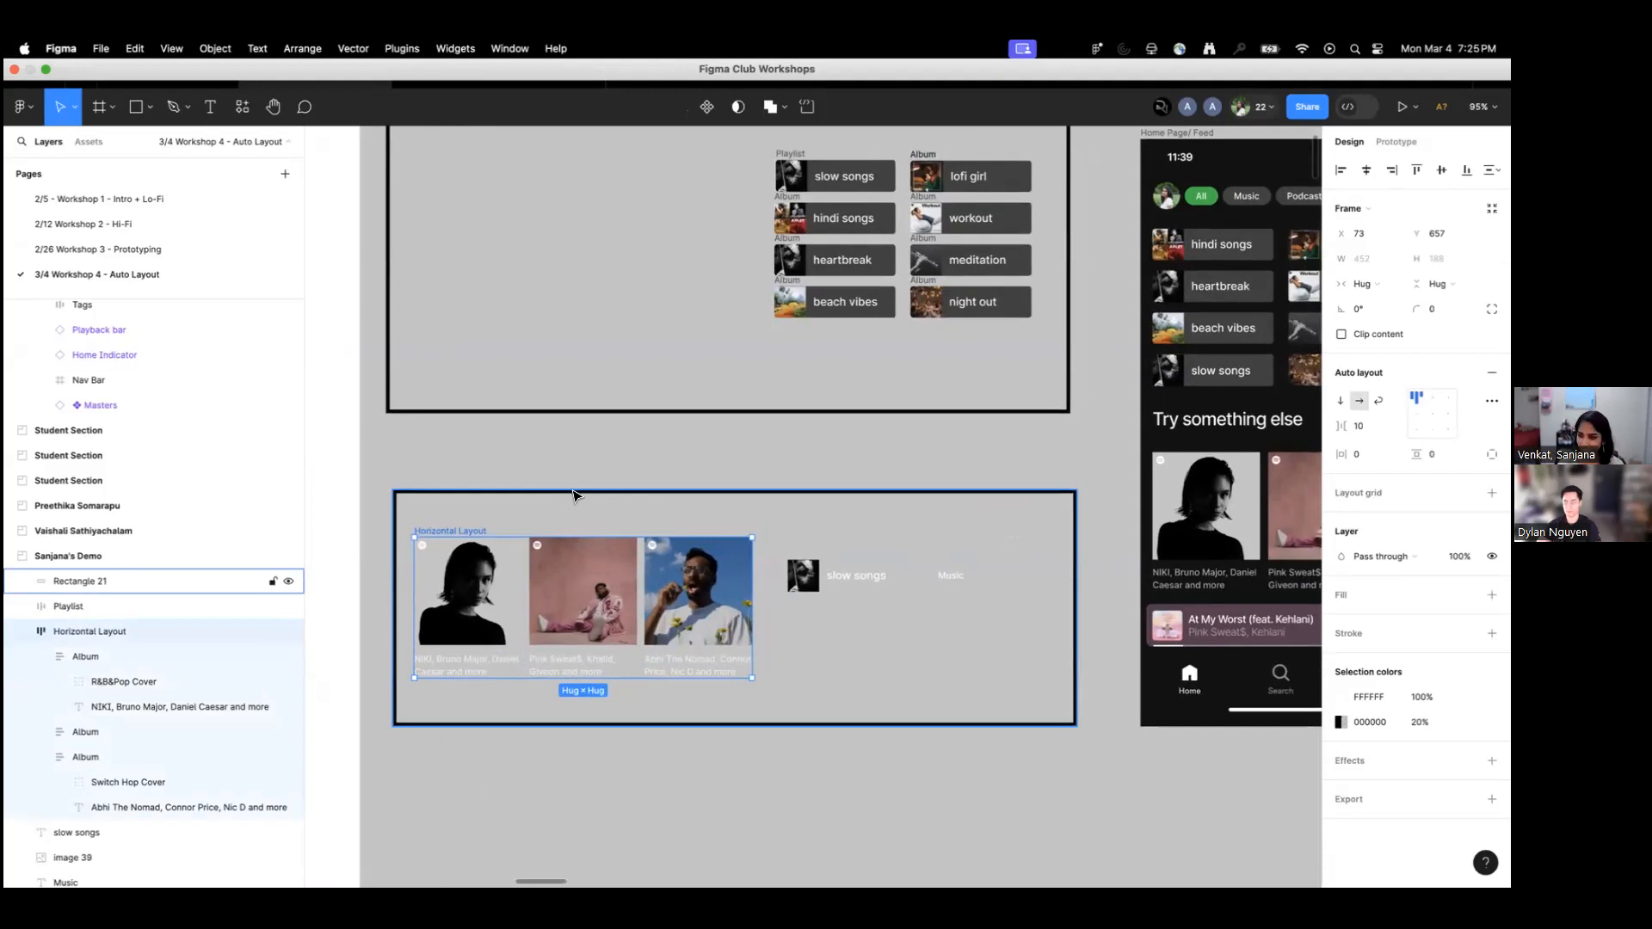
scroll(833, 497, "down", 5)
left_click(831, 777)
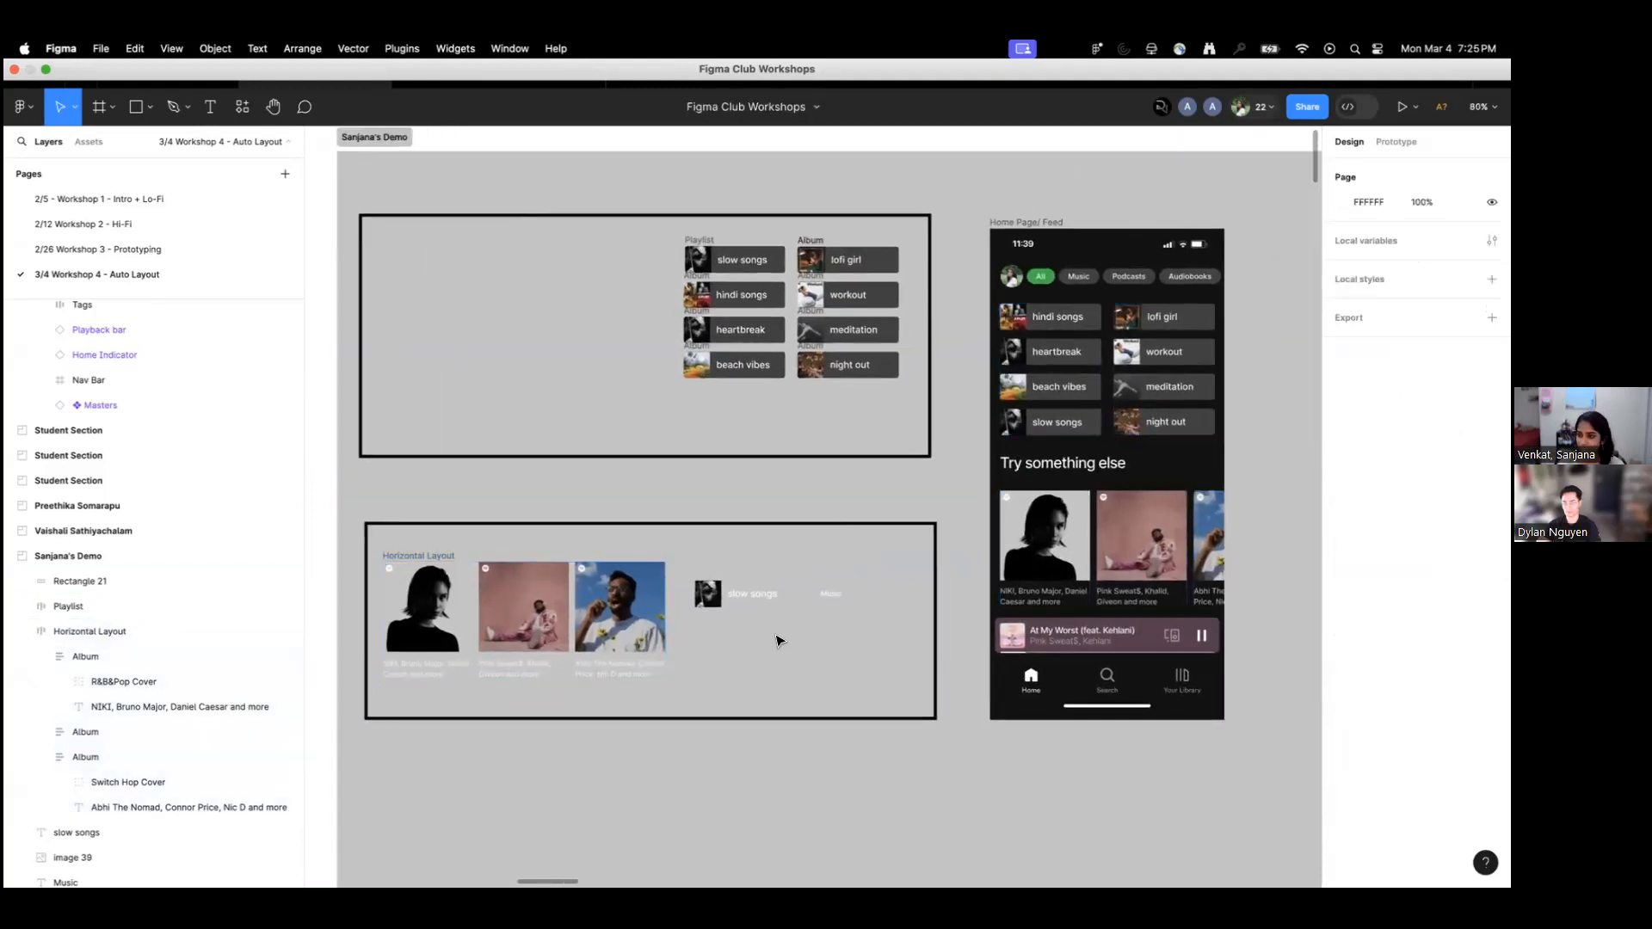
Draw a frame about 161 × 66 around the playlist cover image and the slow songs text in the lower box.
scroll(719, 617, "up", 5)
left_click(684, 585)
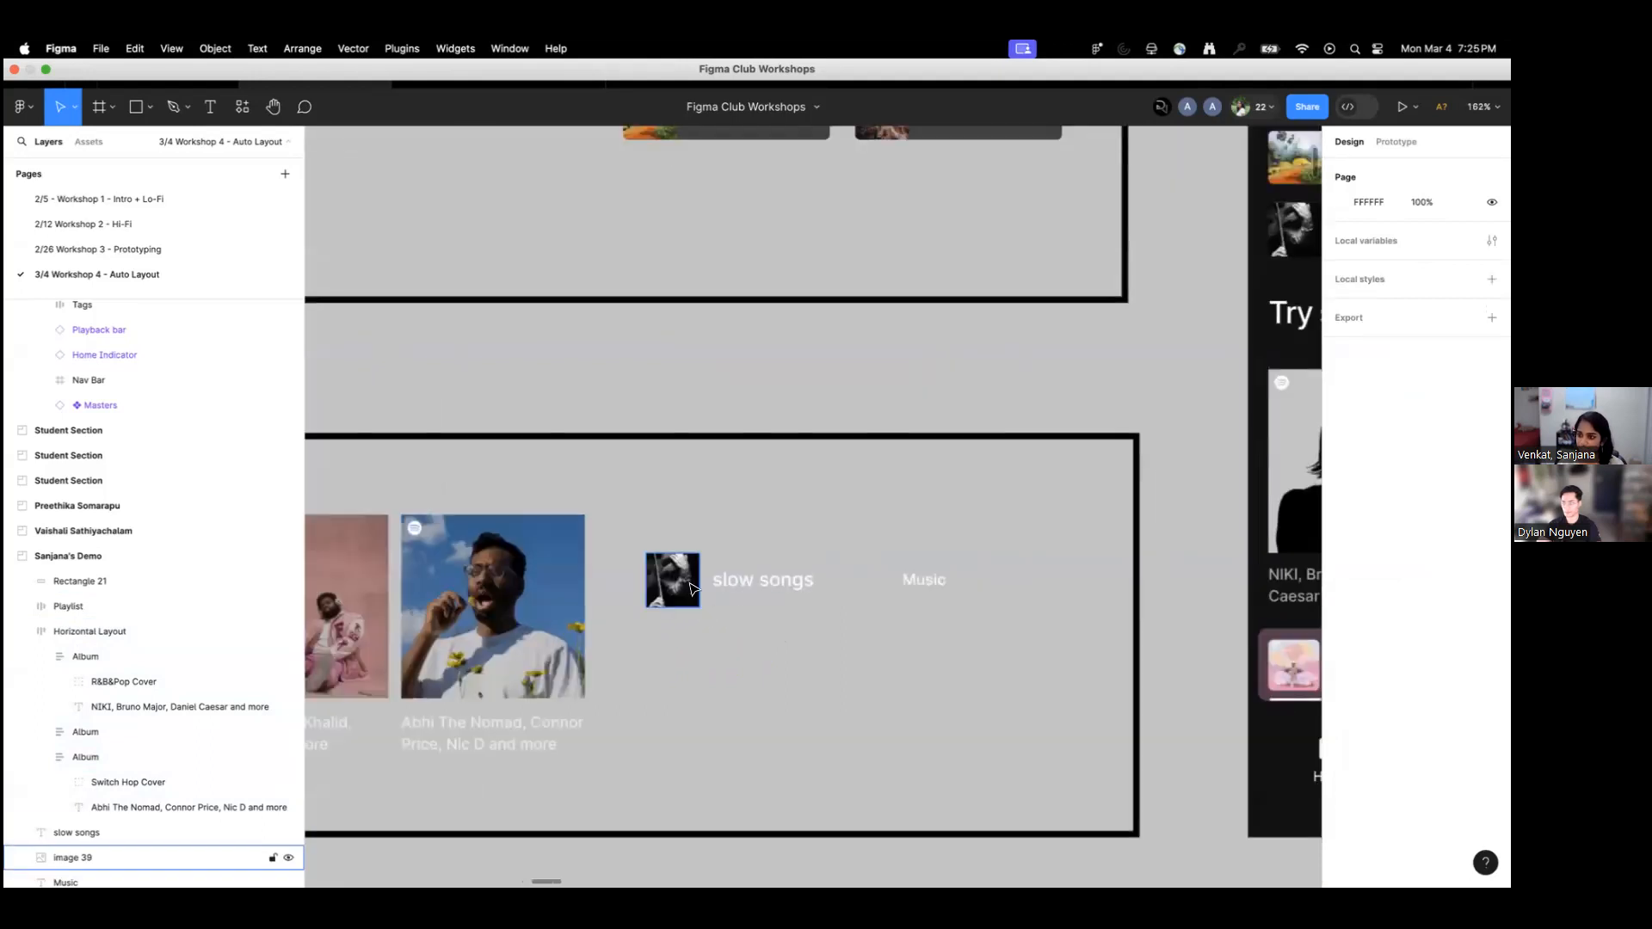
left_click(686, 586)
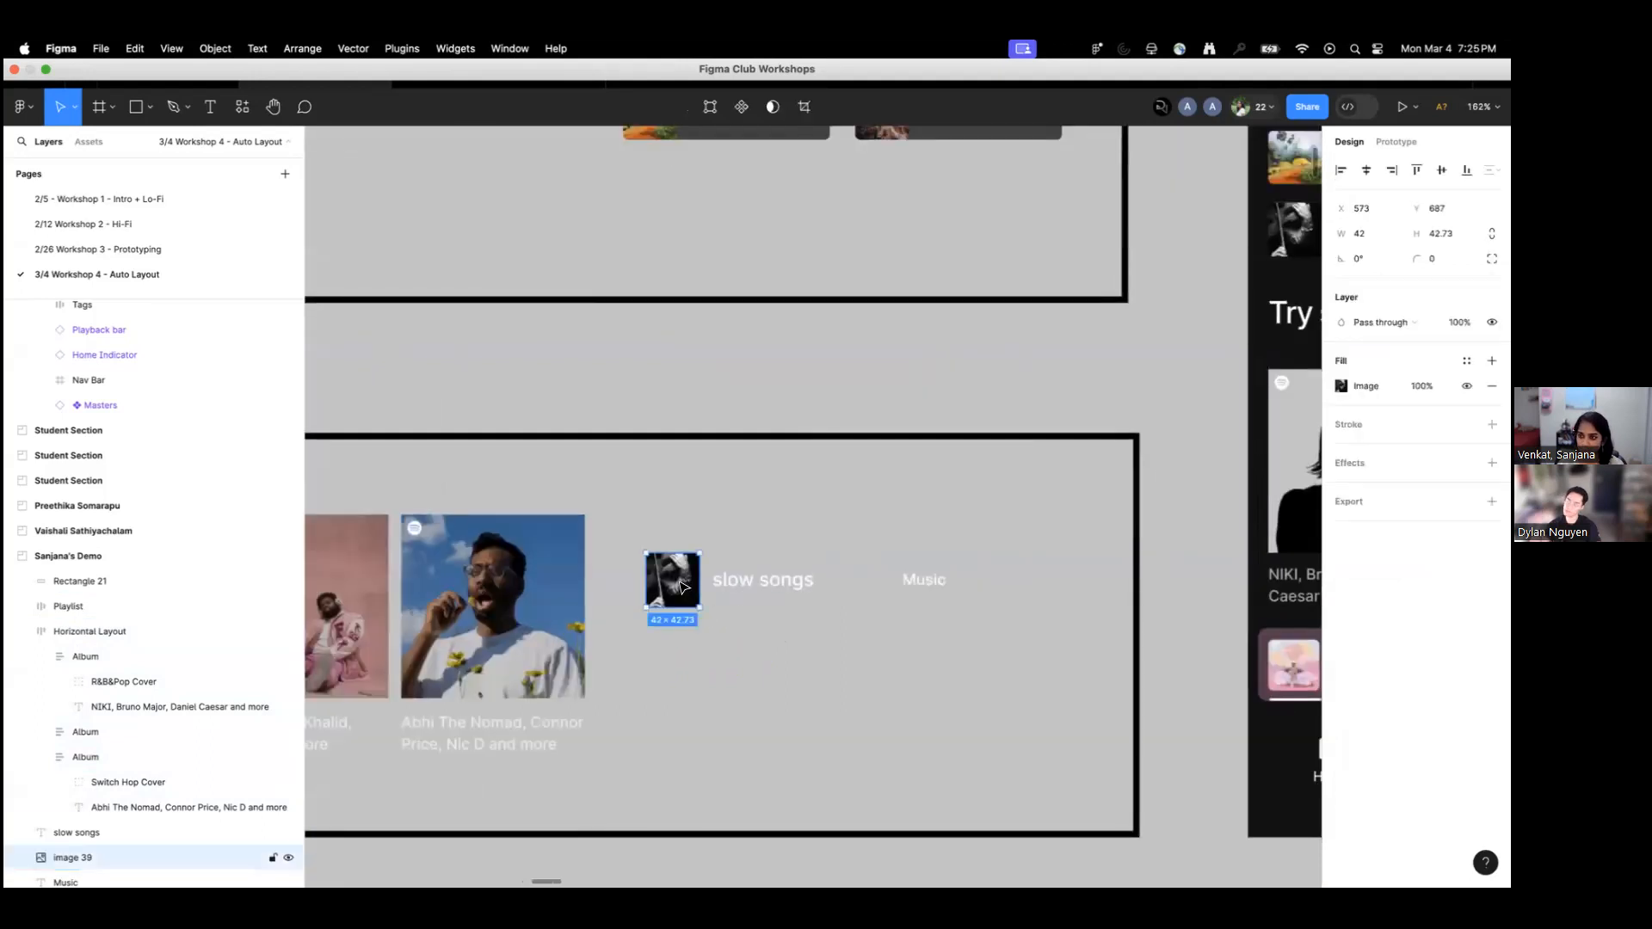
left_click(761, 582)
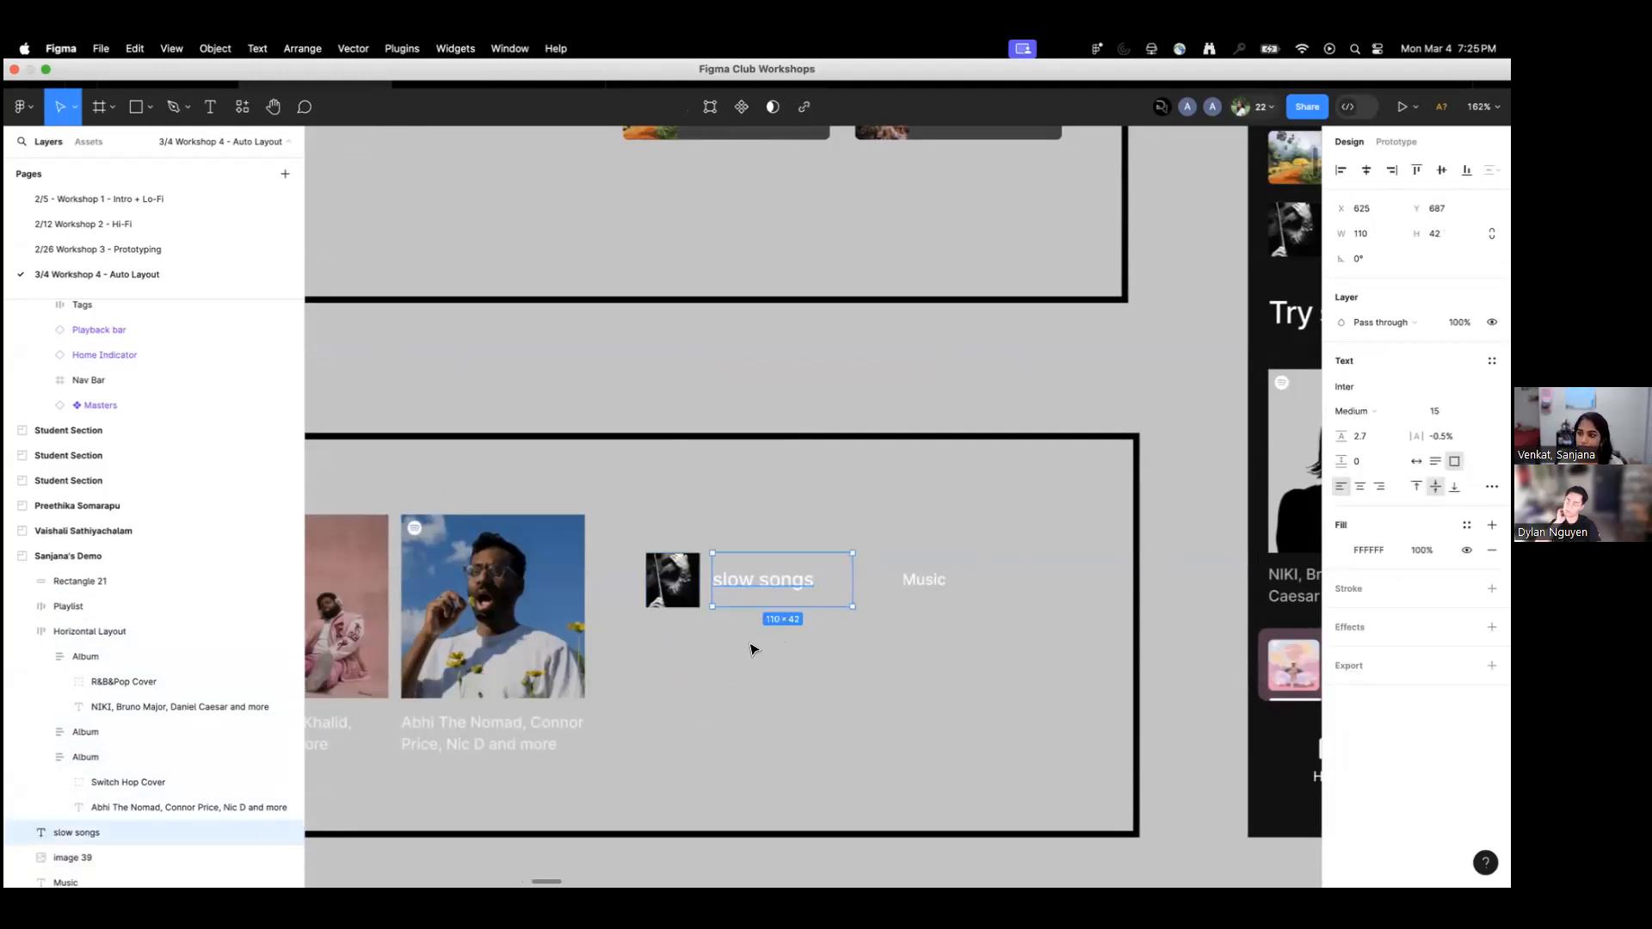
left_click(817, 652)
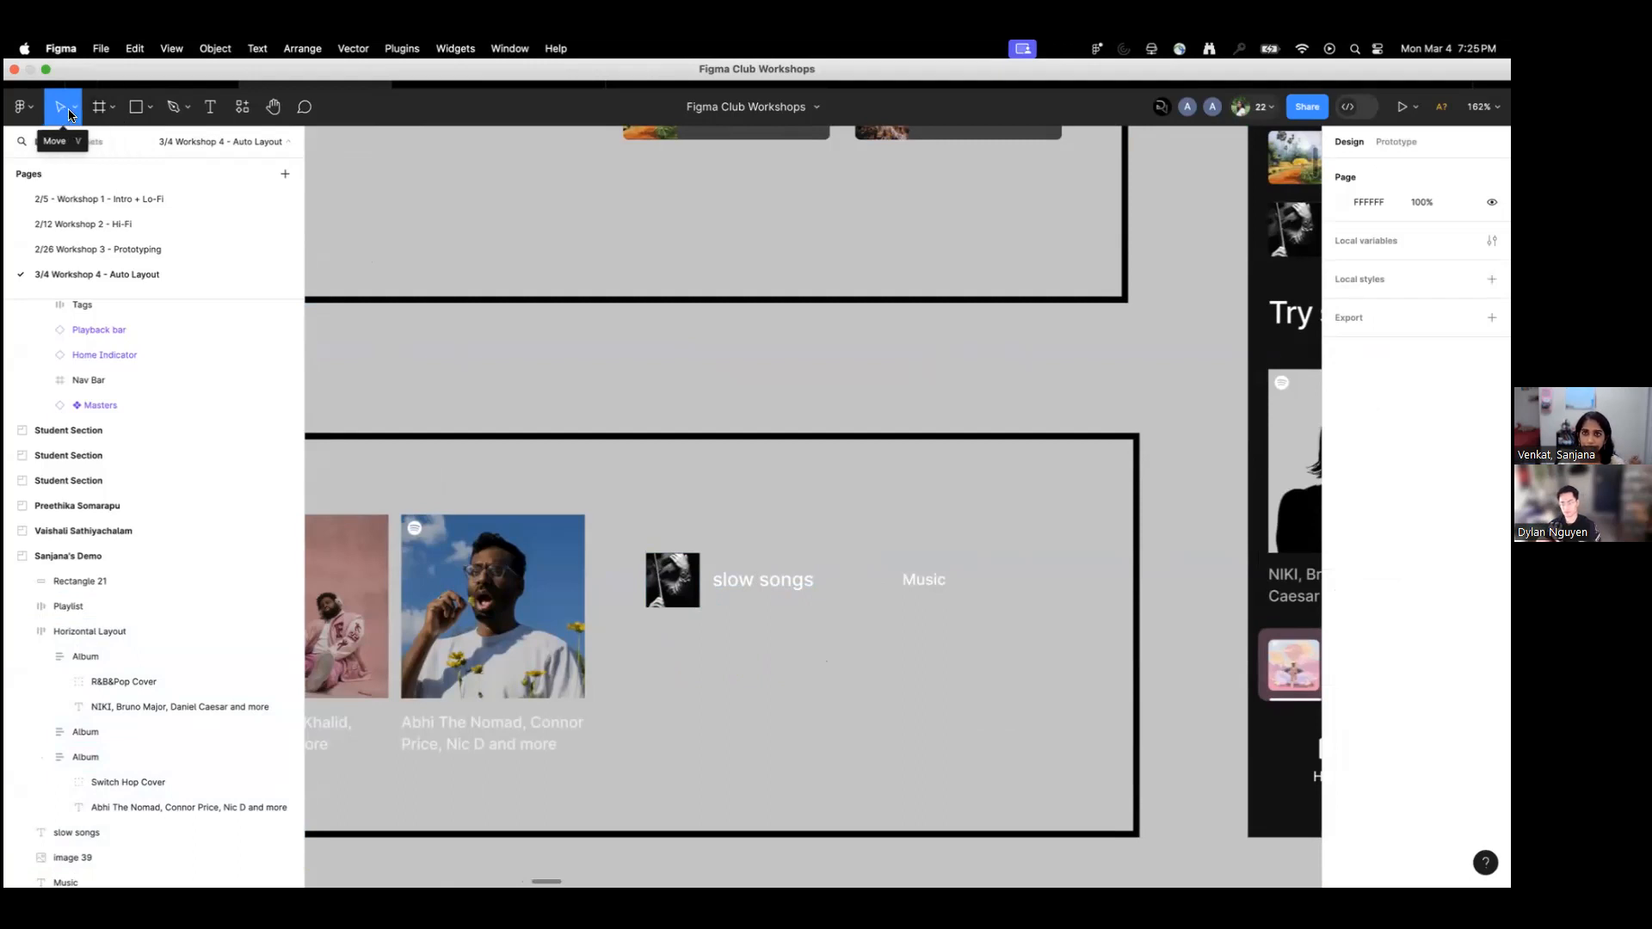
left_click(112, 107)
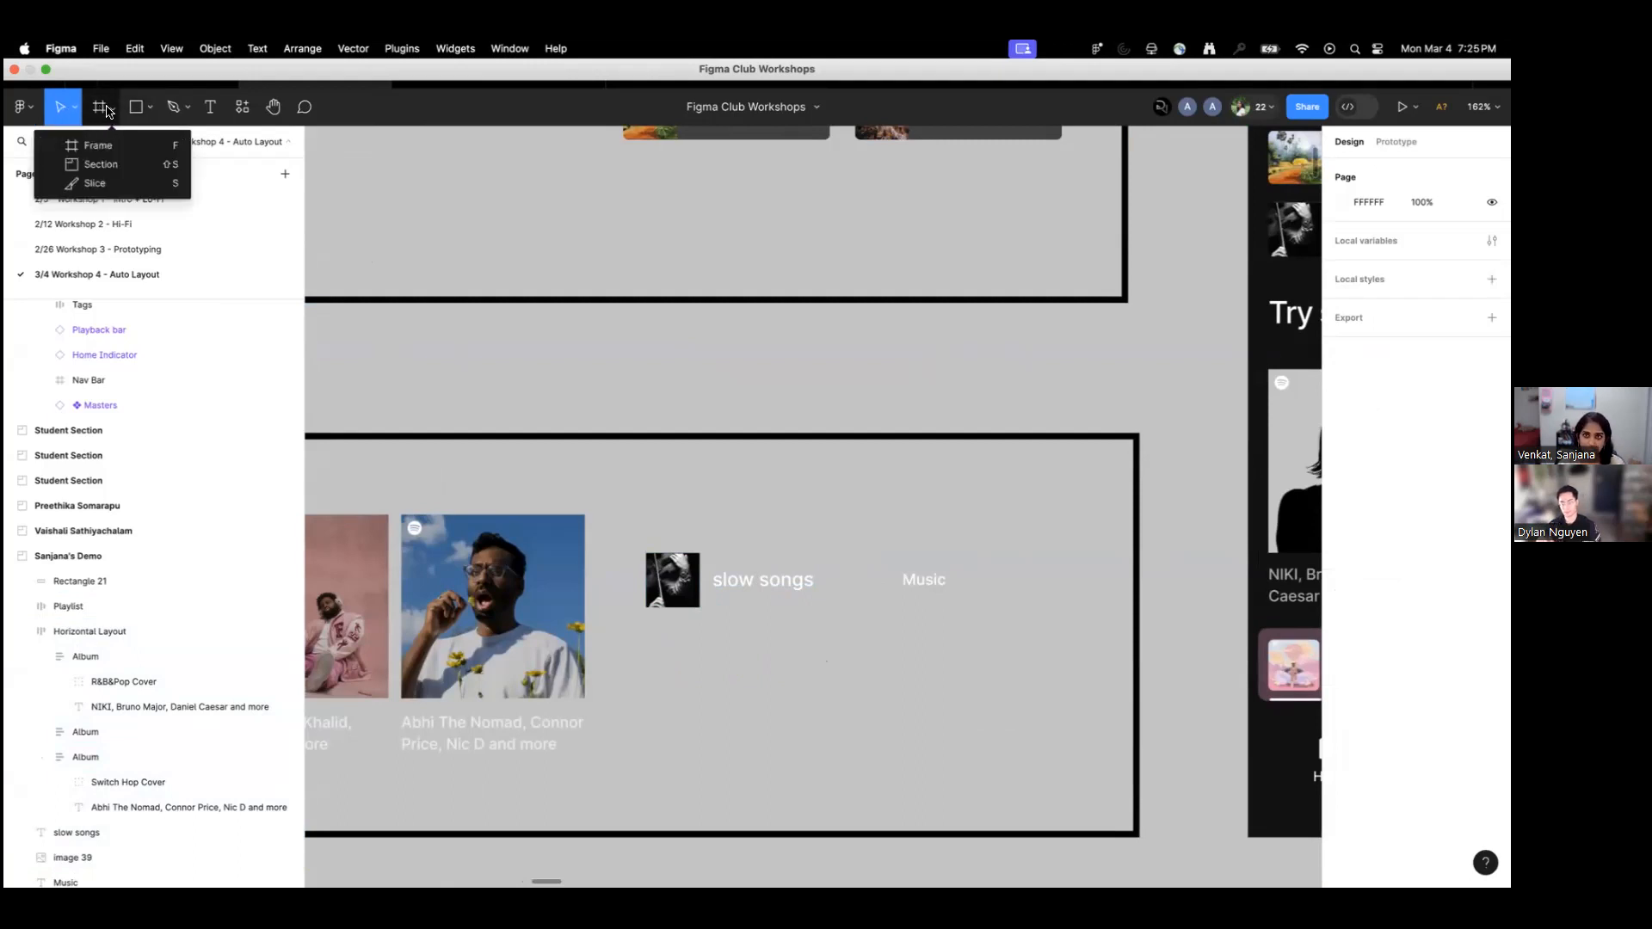
left_click(105, 150)
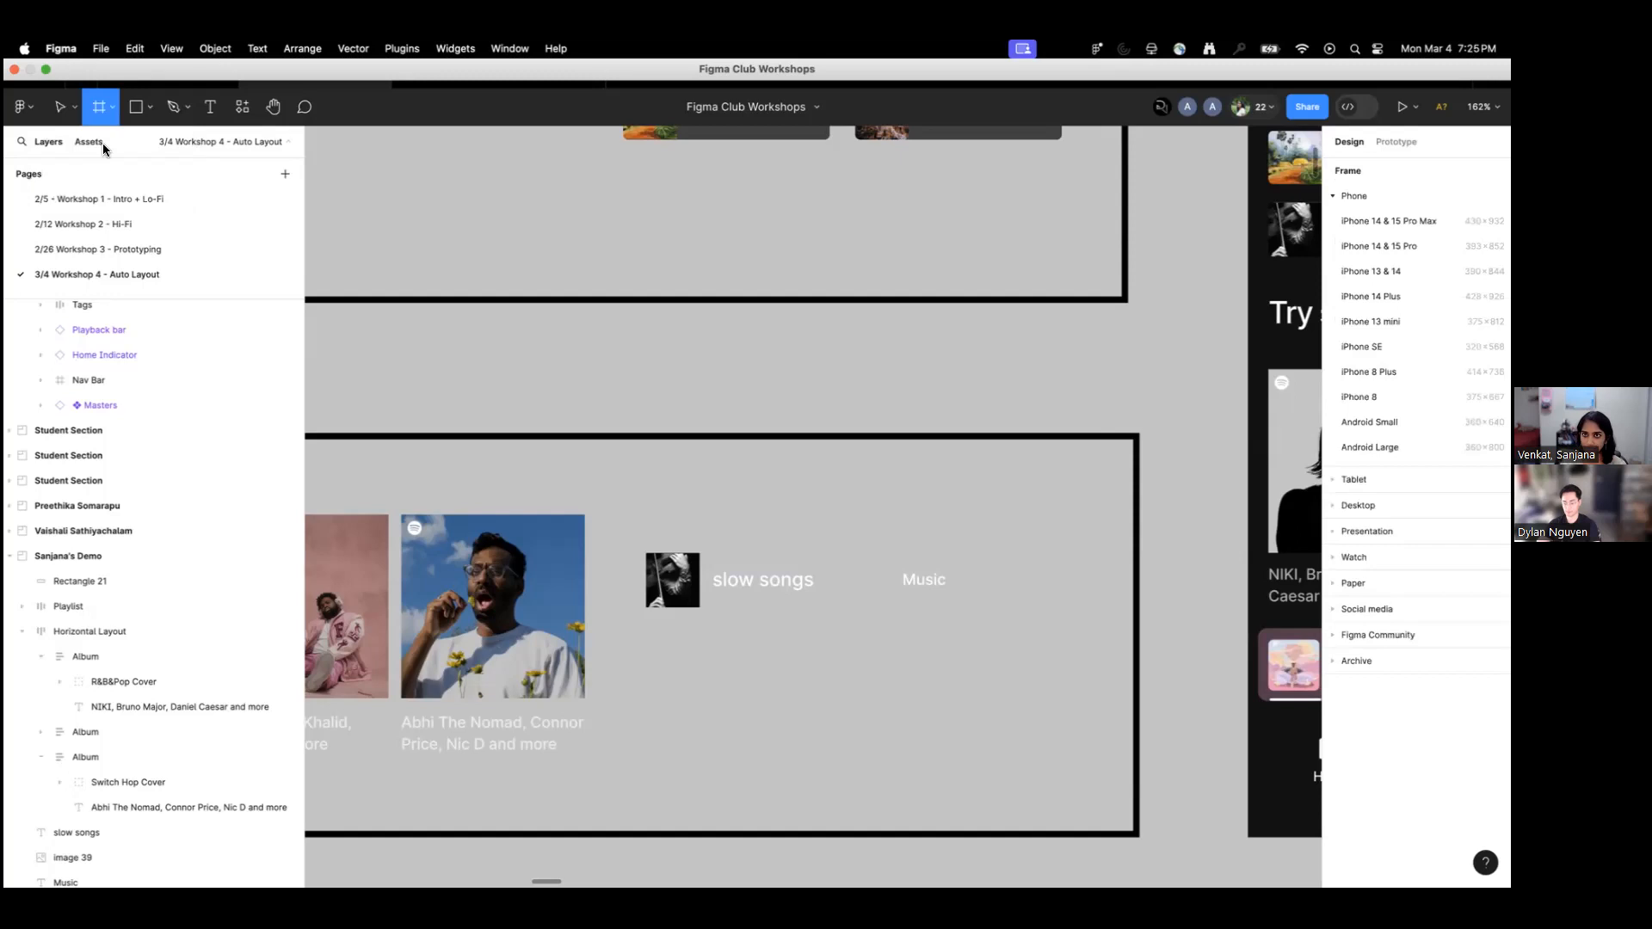
left_click_drag(632, 541, 838, 627)
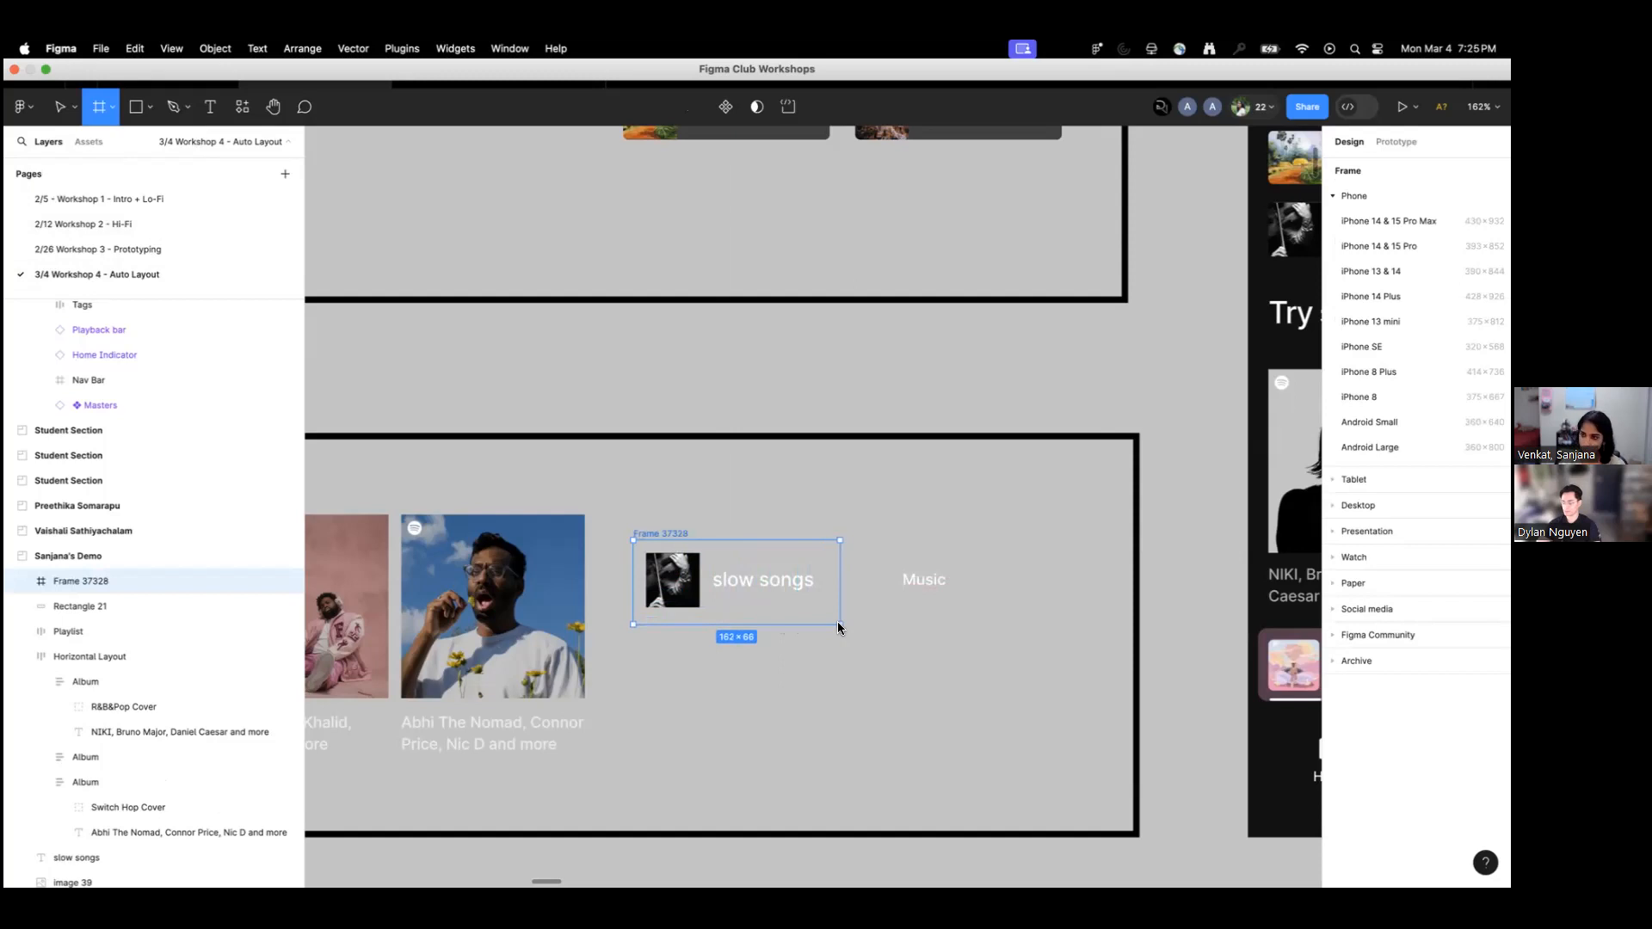
left_click_drag(839, 627, 838, 627)
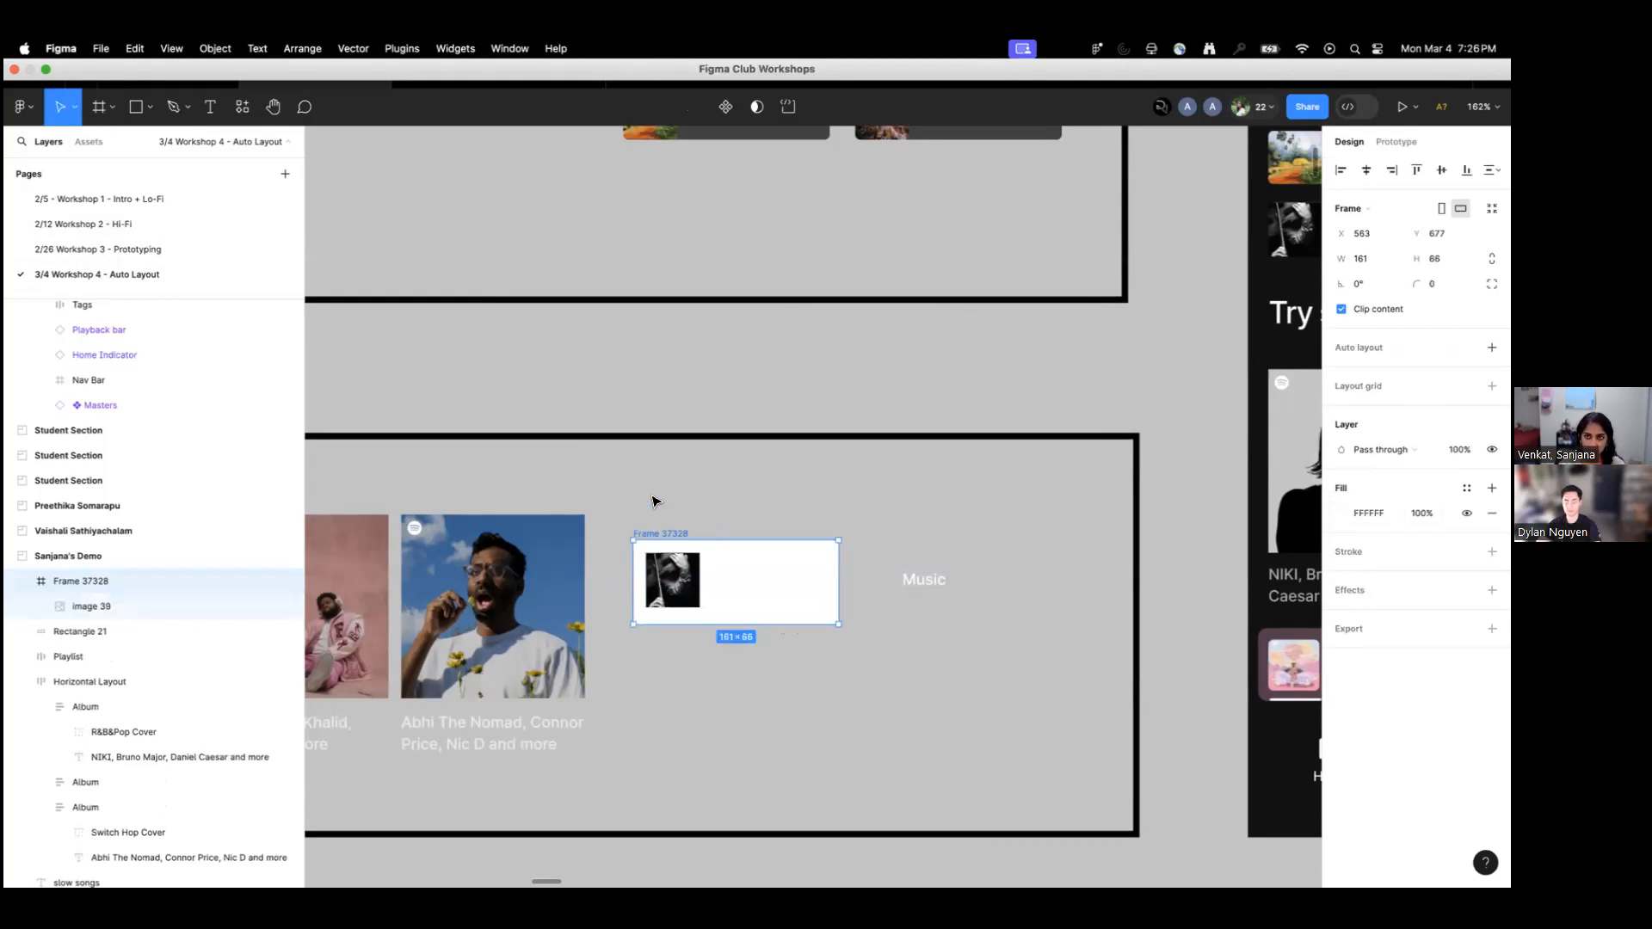
left_click(110, 110)
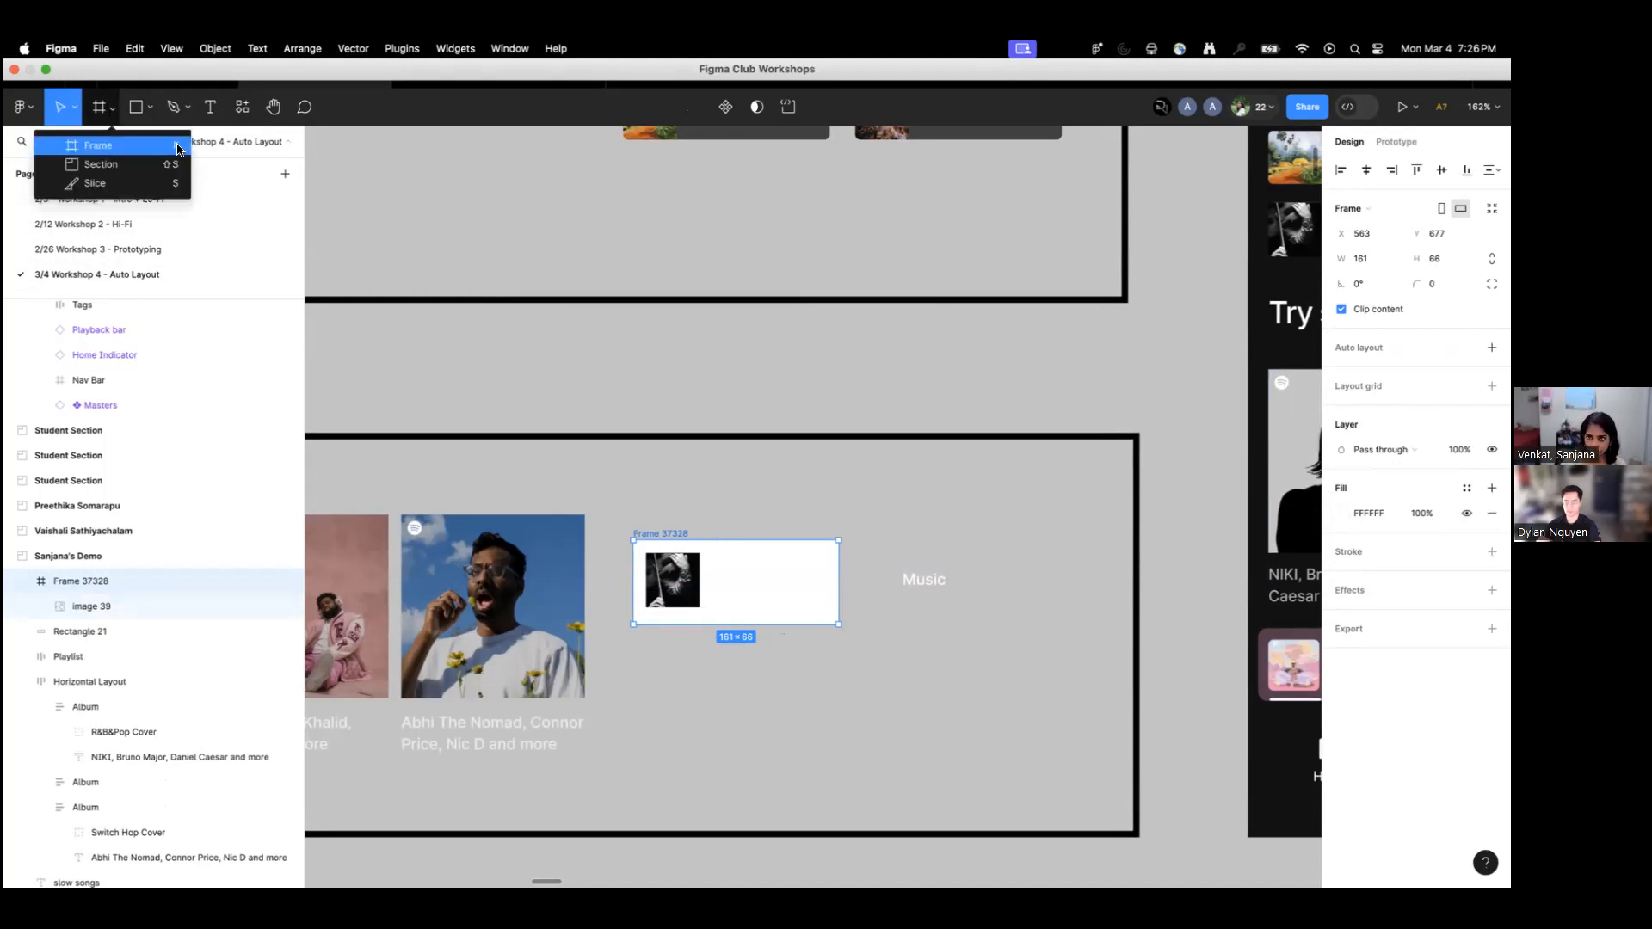
left_click(680, 581)
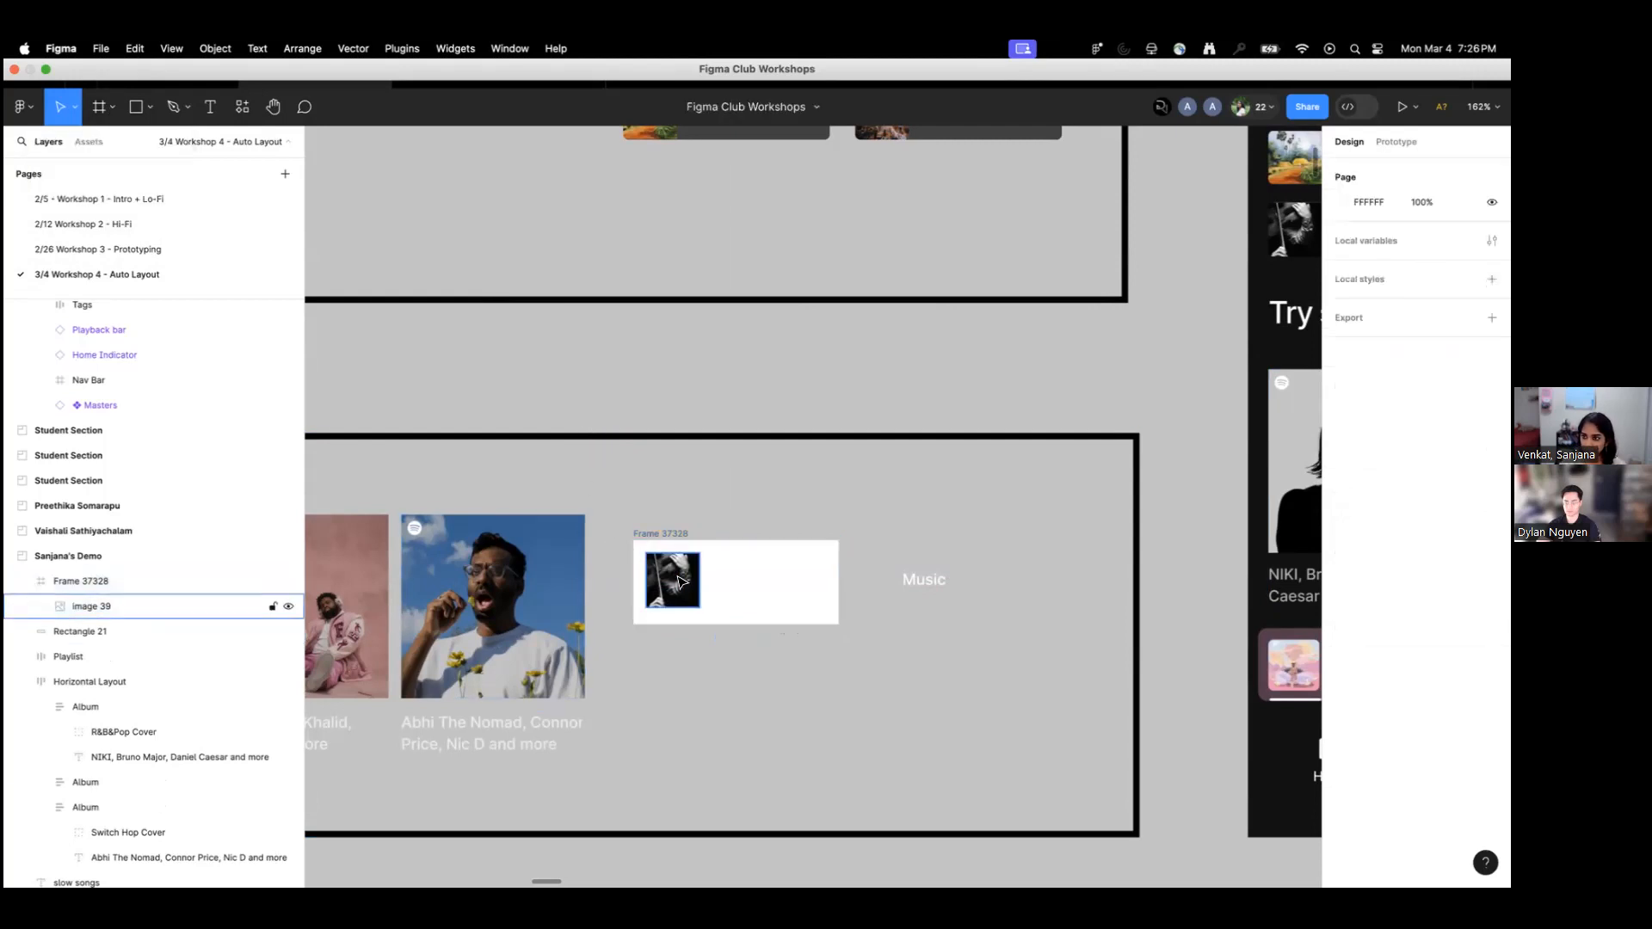
left_click(662, 567)
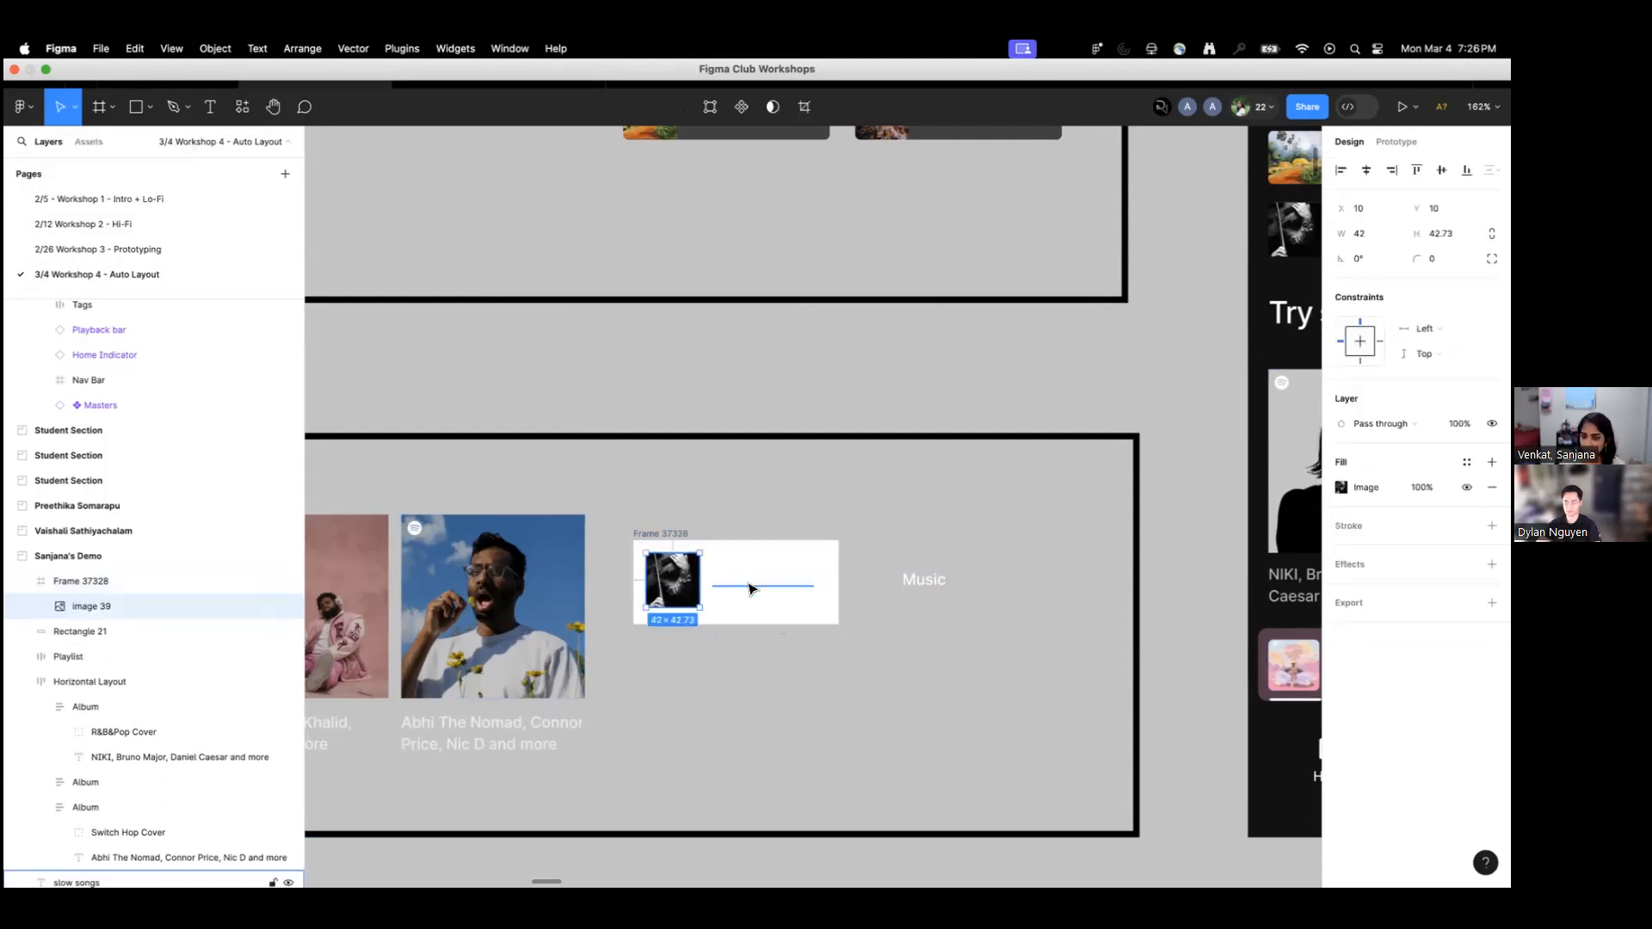
Fill the new frame with the dark grey 4A4949 sampled from the night out card in the upper box.
left_click(668, 535)
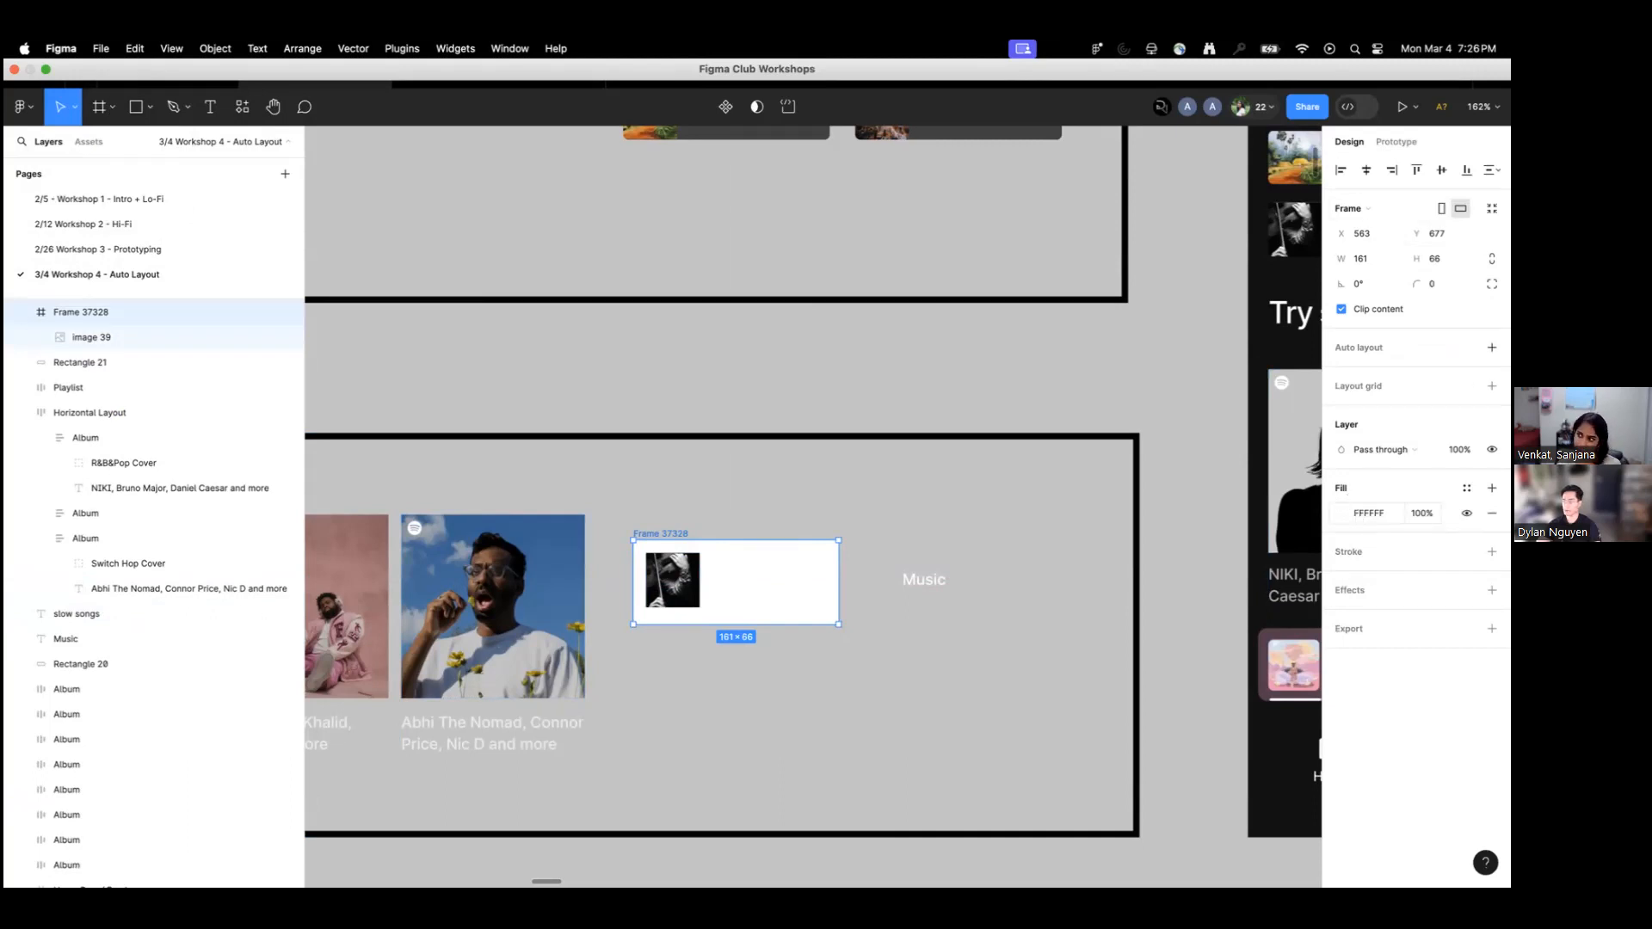
left_click(1343, 513)
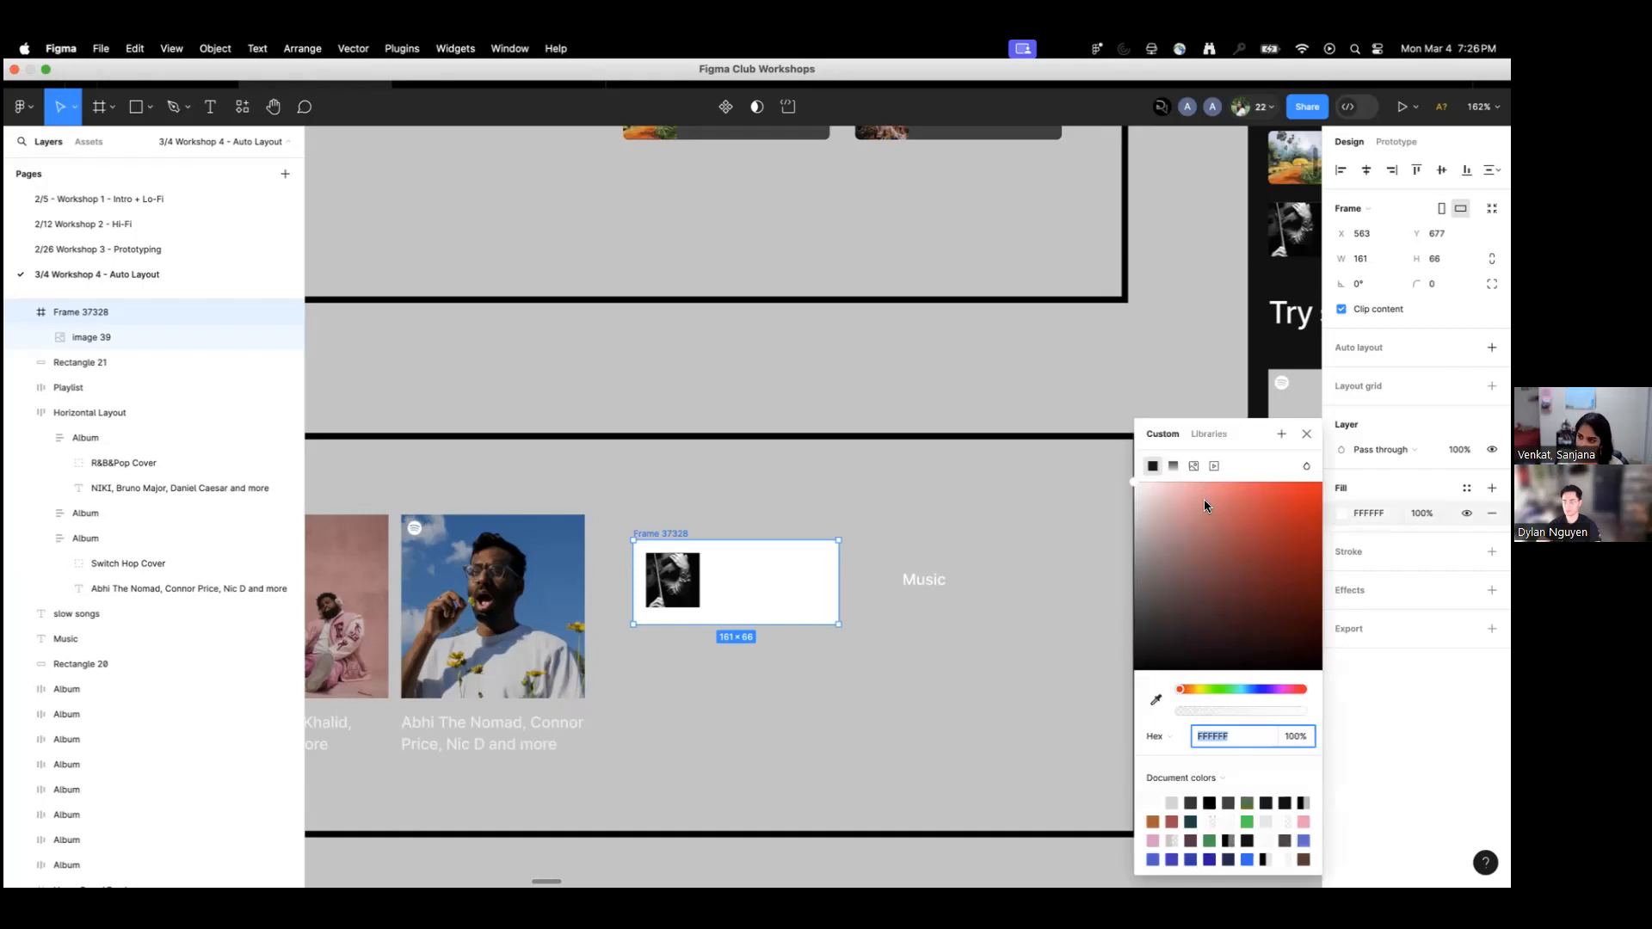
left_click(1156, 701)
scroll(1003, 560, "down", 3)
scroll(1029, 513, "up", 3)
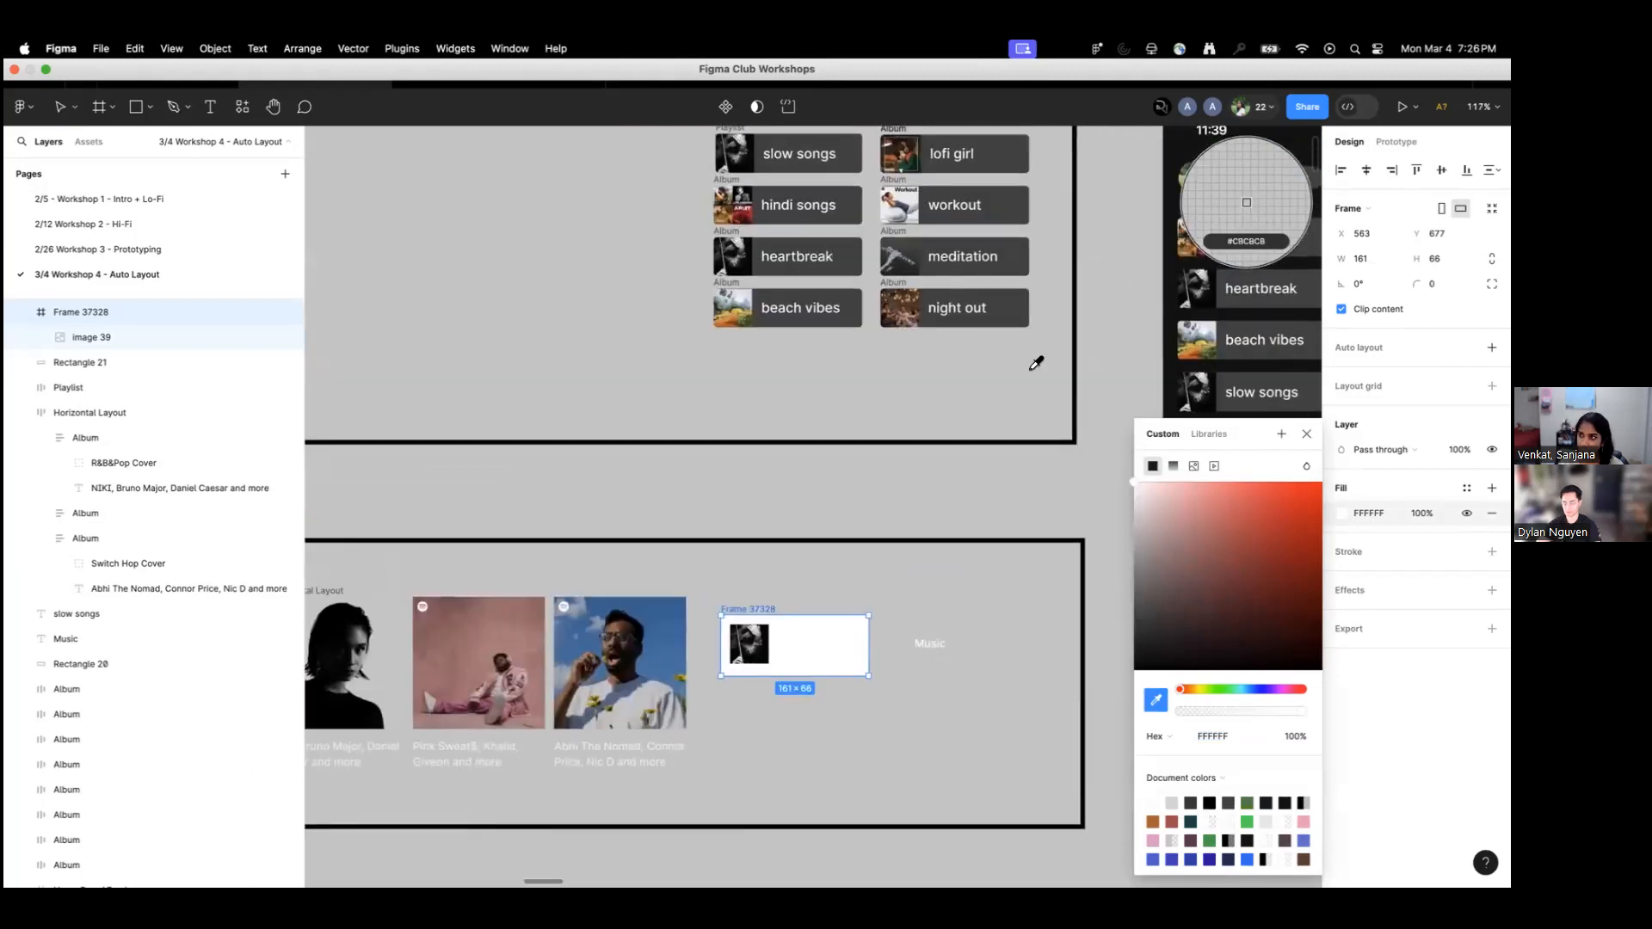
left_click(1014, 310)
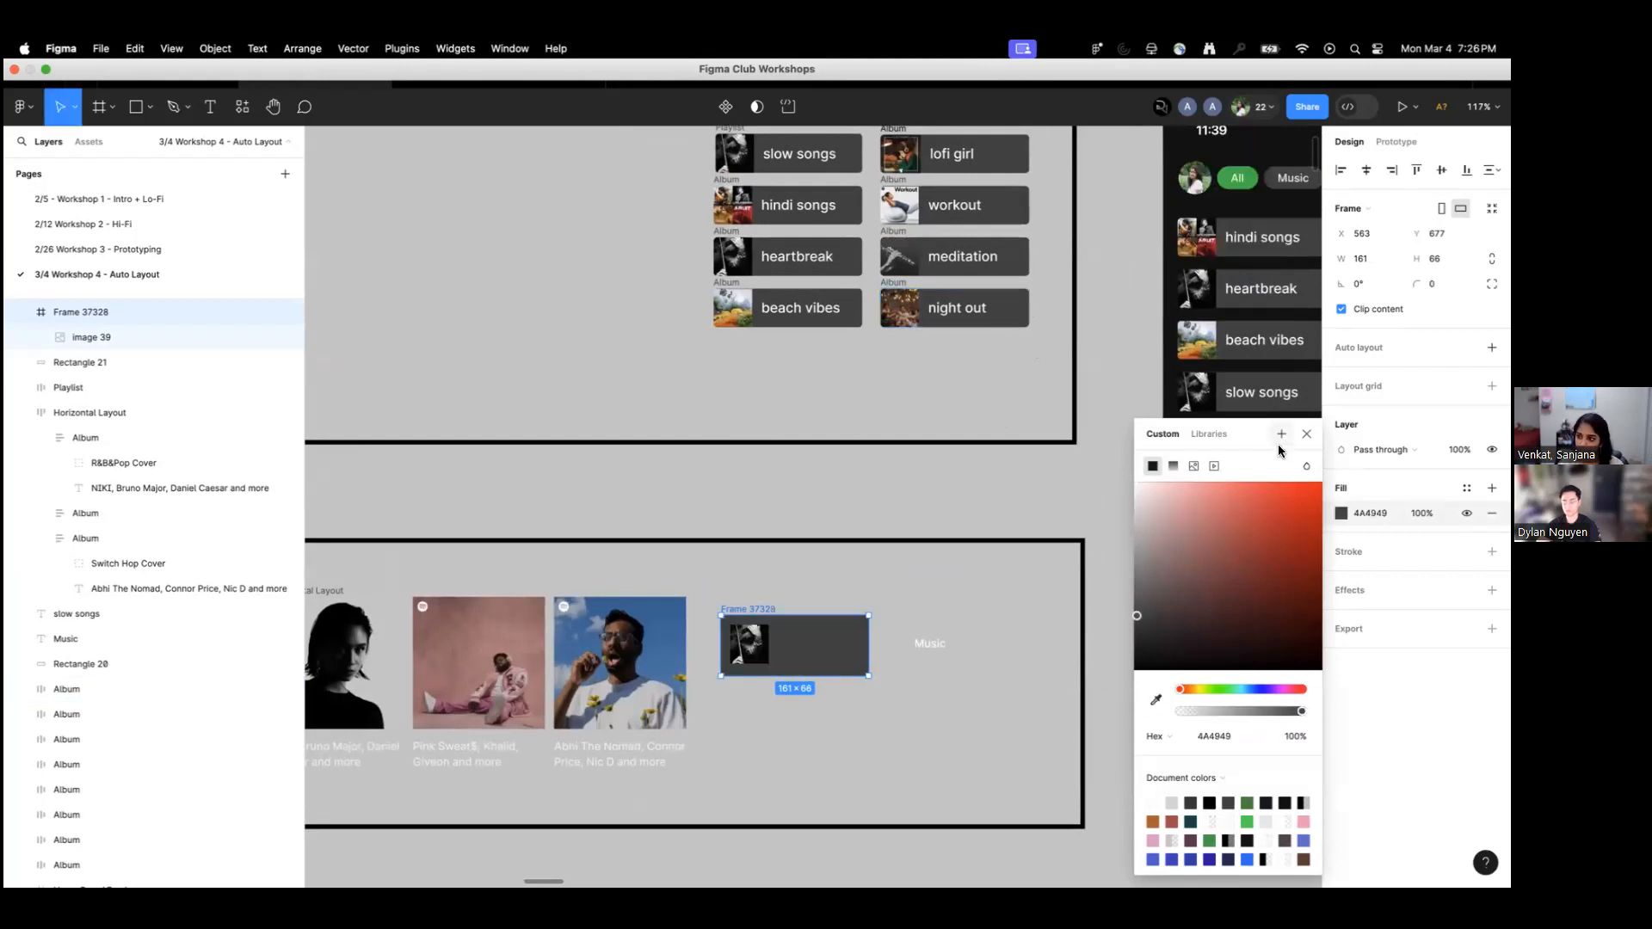
left_click(1309, 436)
Cut the slow songs text hidden behind the dark frame and paste it inside that frame.
left_click(816, 656)
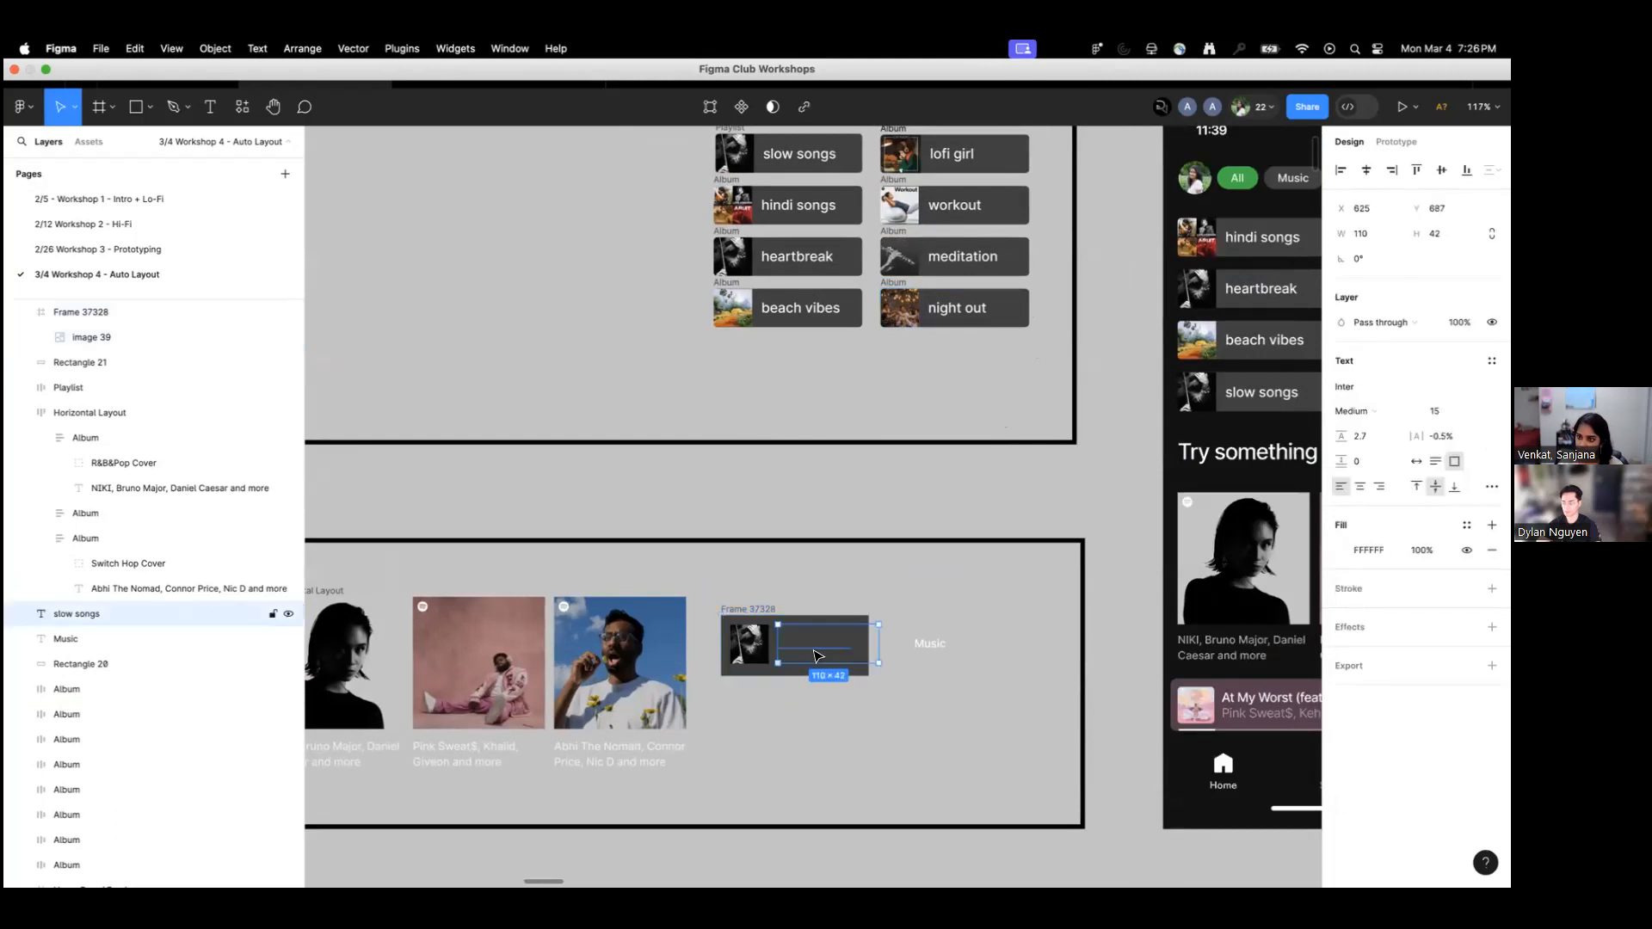
scroll(815, 656, "up", 5)
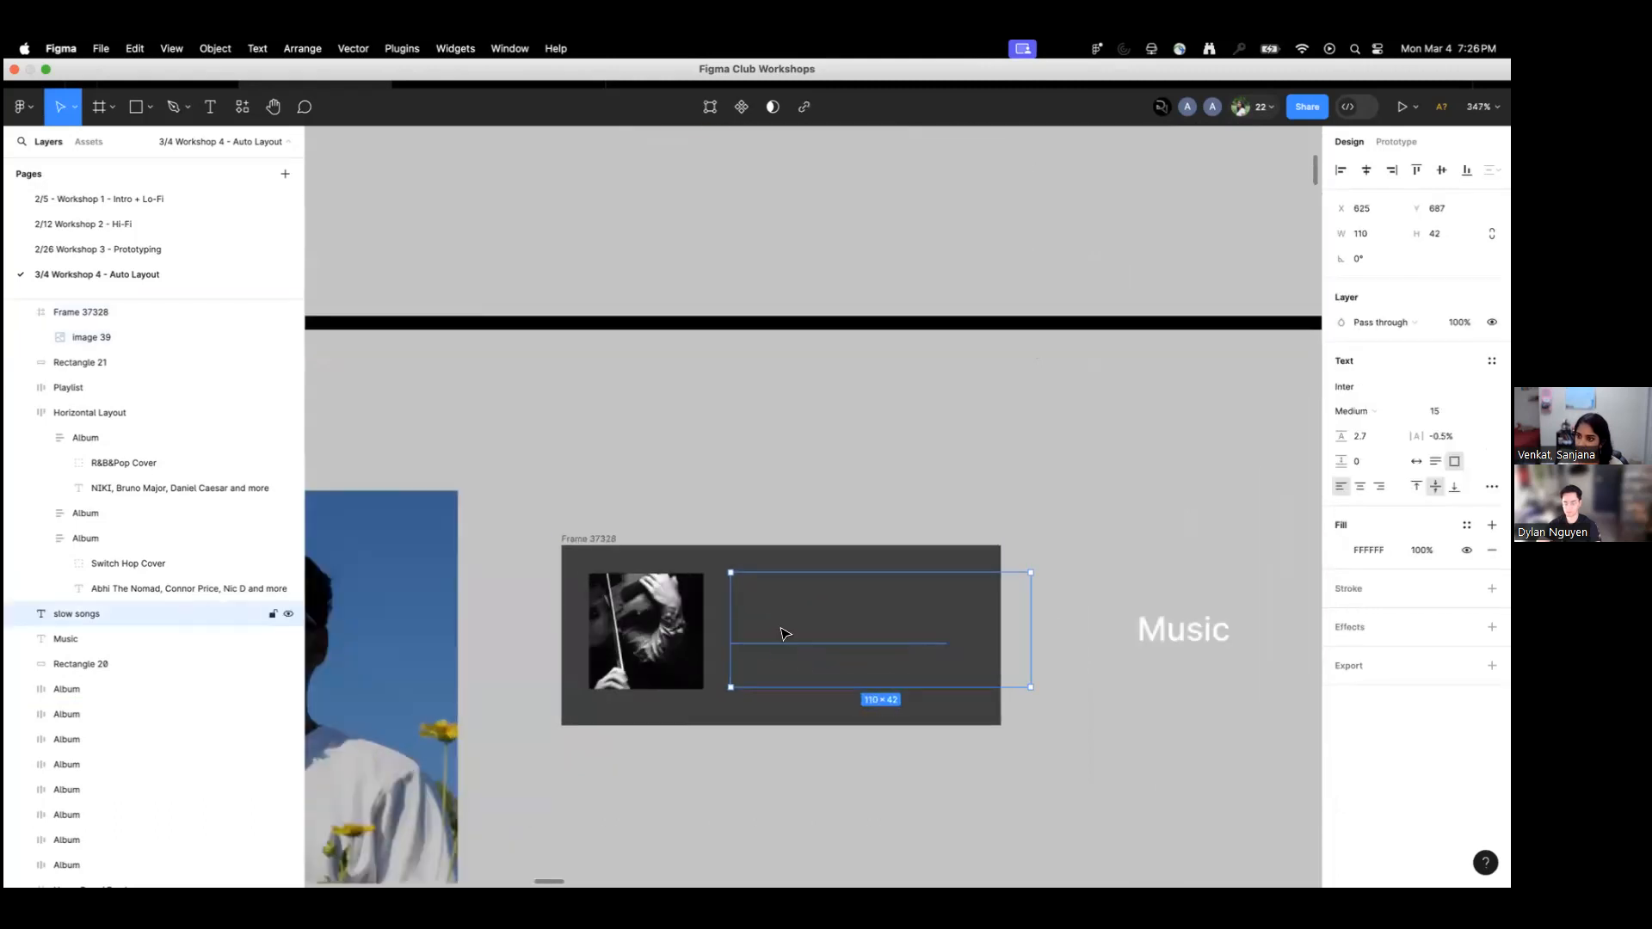
left_click(1104, 697)
left_click(589, 540)
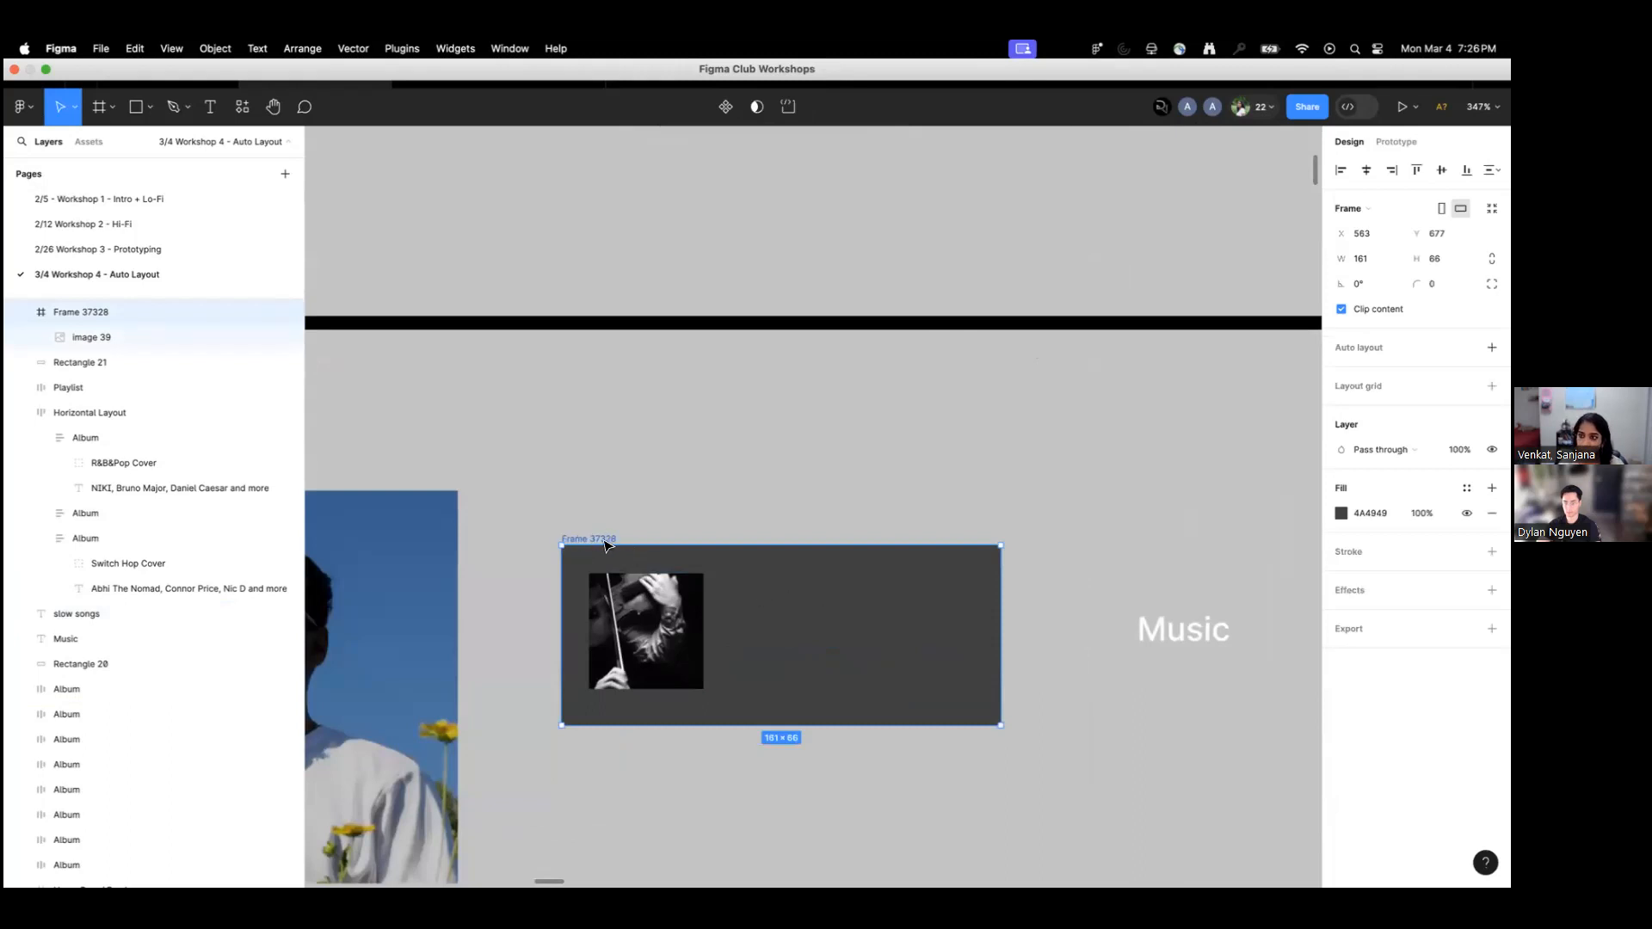
left_click(826, 647)
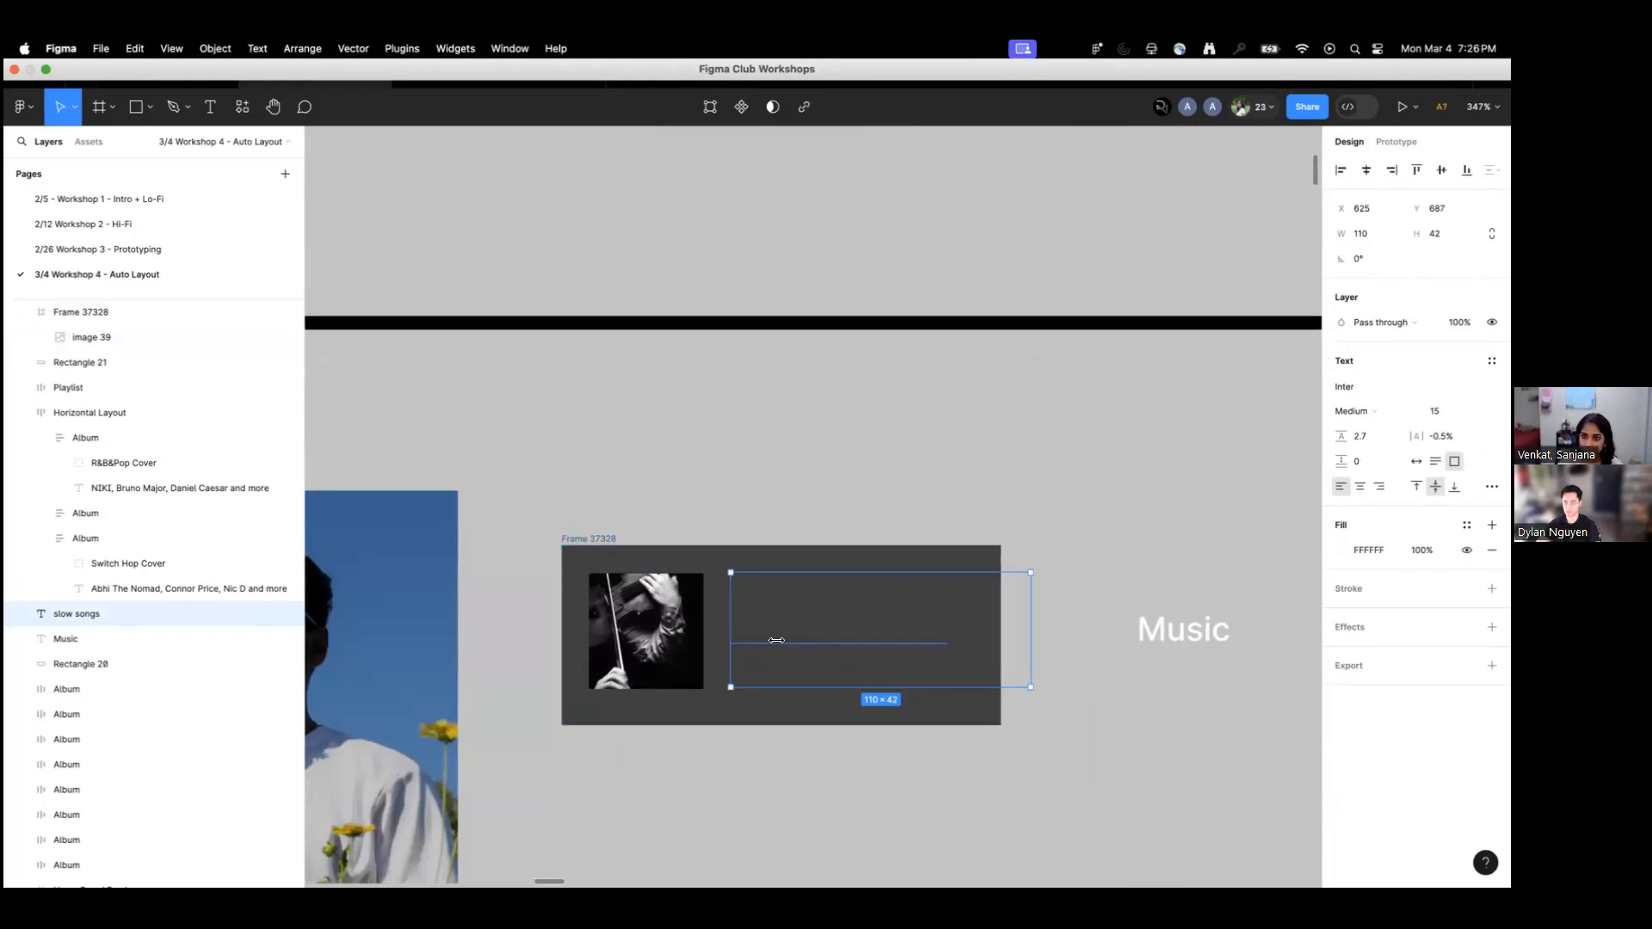
left_click(50, 314)
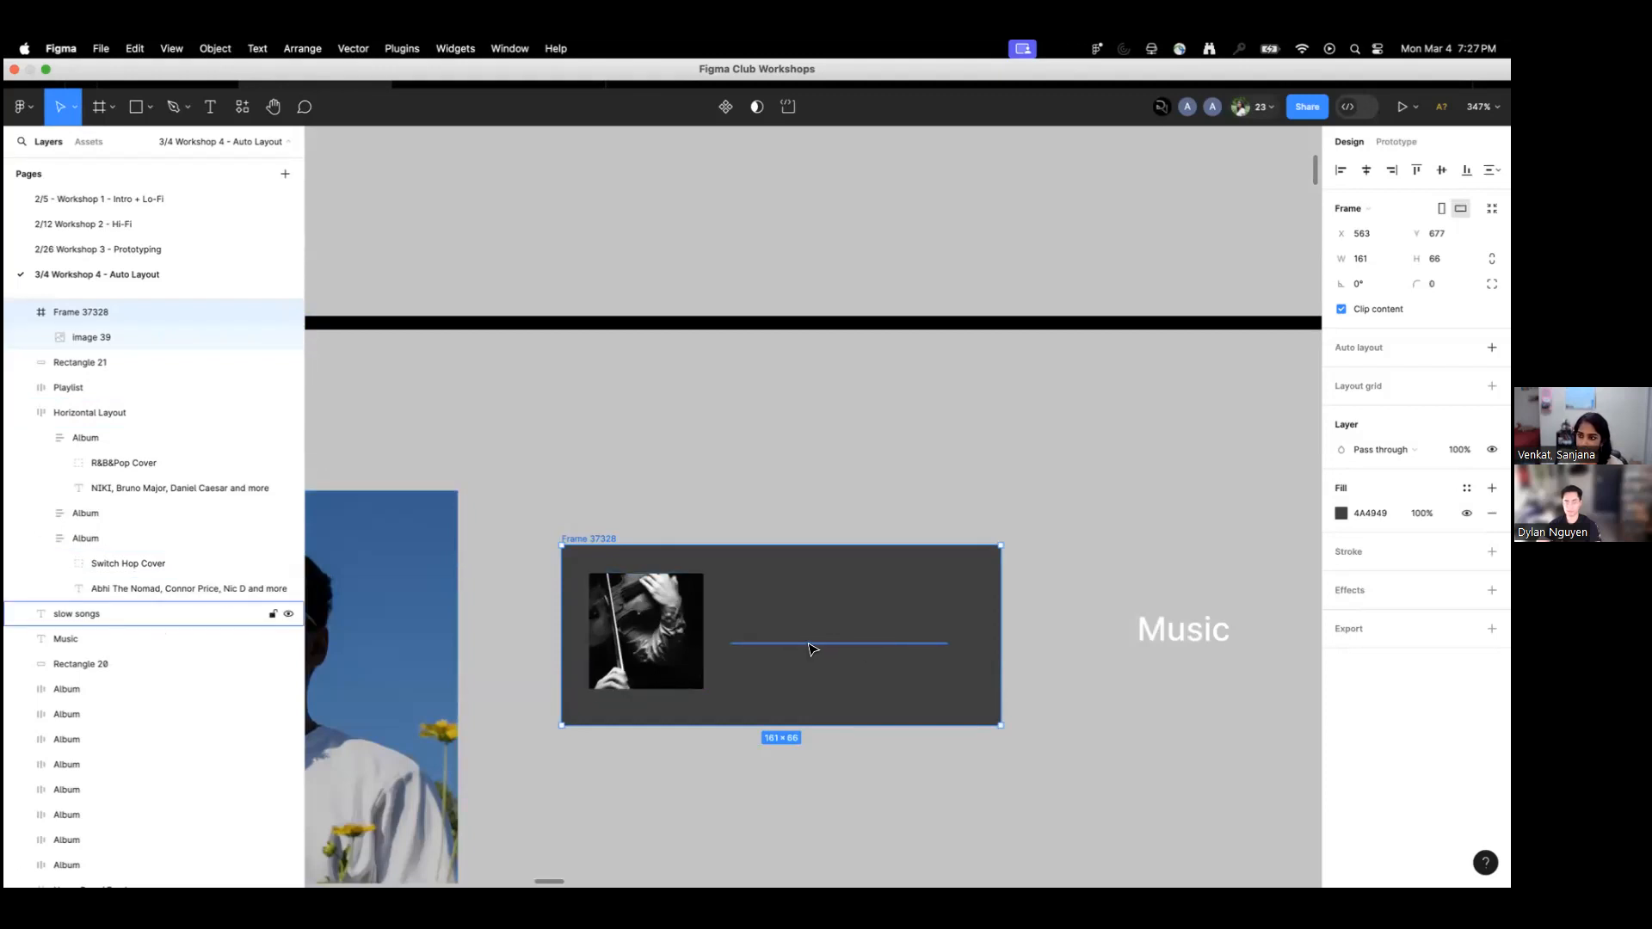
left_click(812, 647)
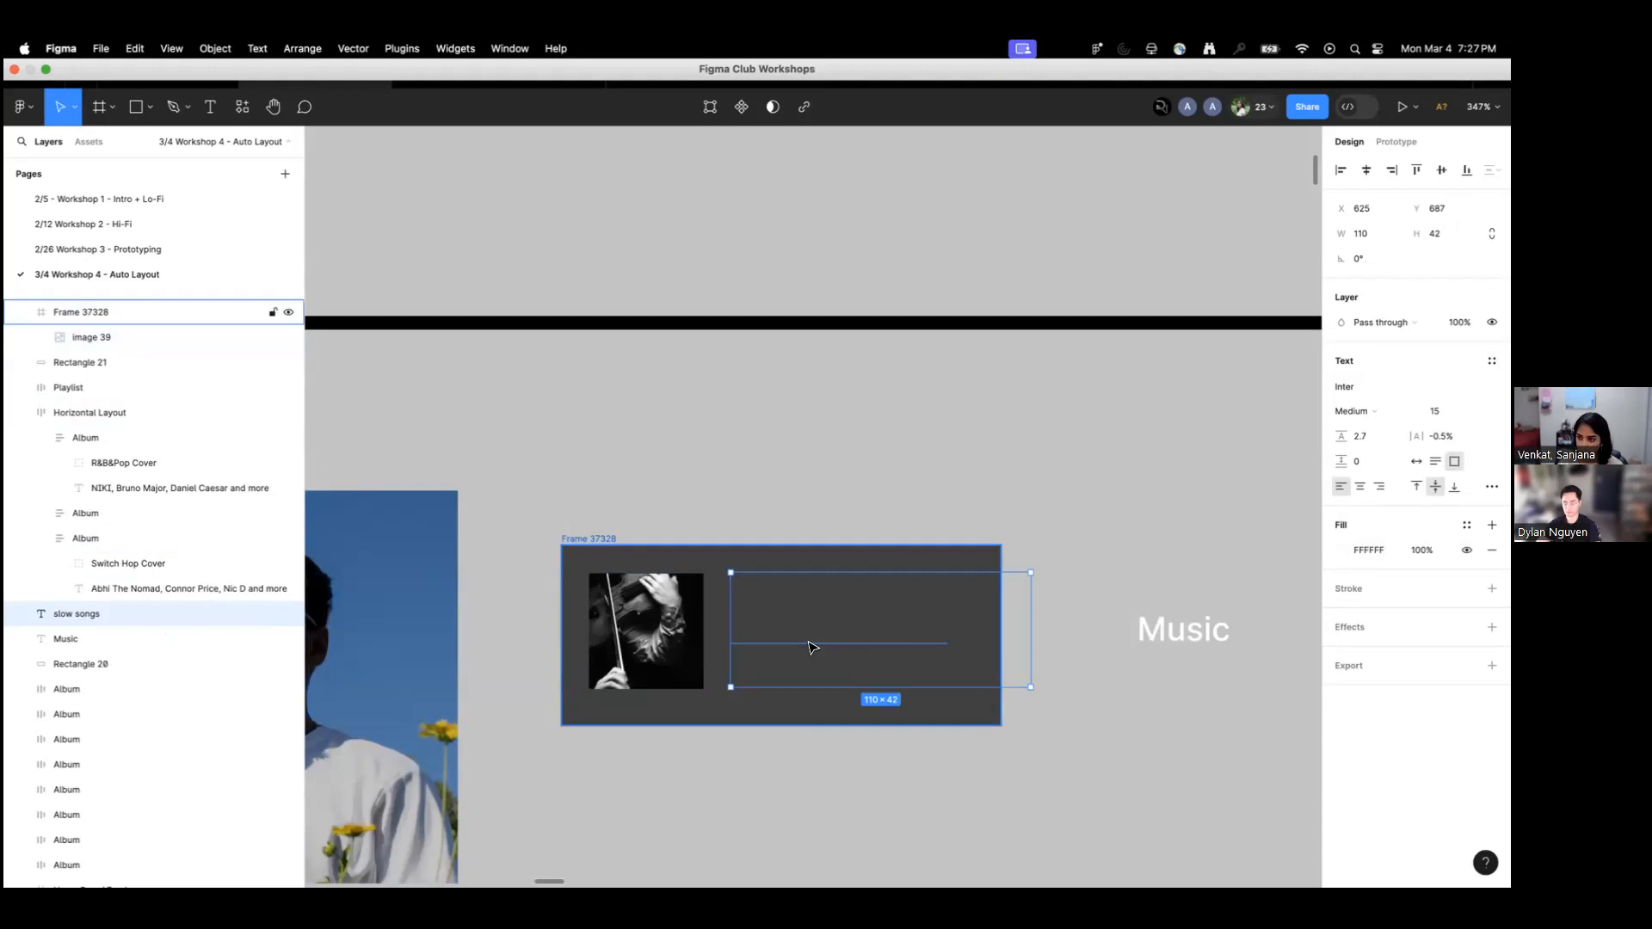
key("Delete")
scroll(807, 642, "down", 5)
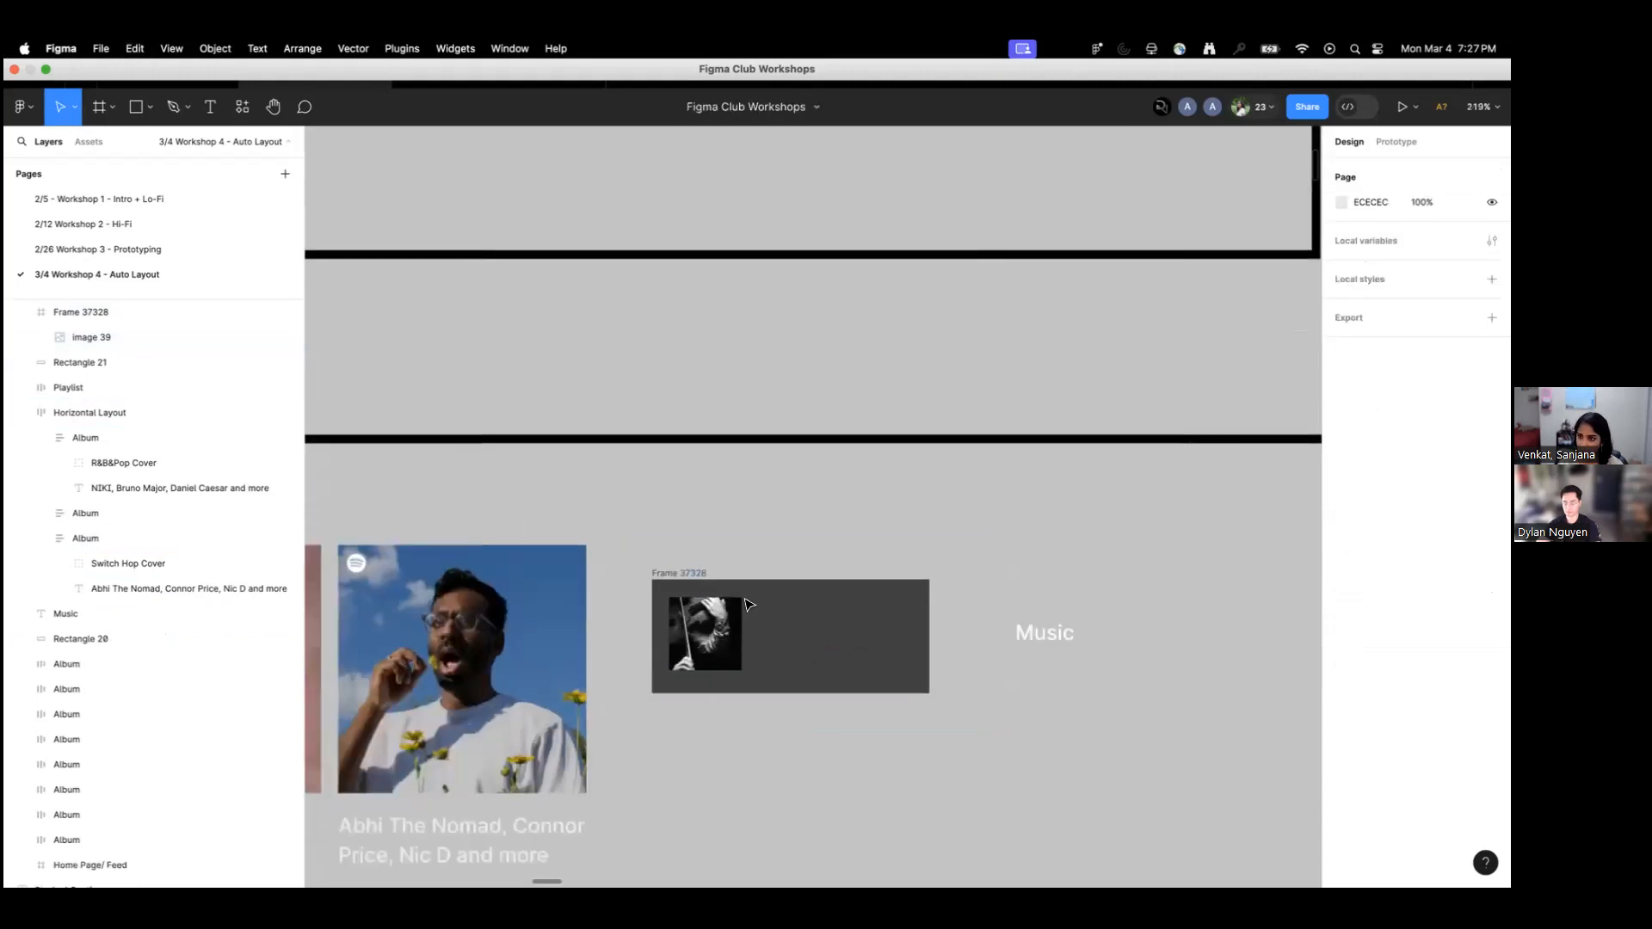
left_click(665, 575)
type("slow songs")
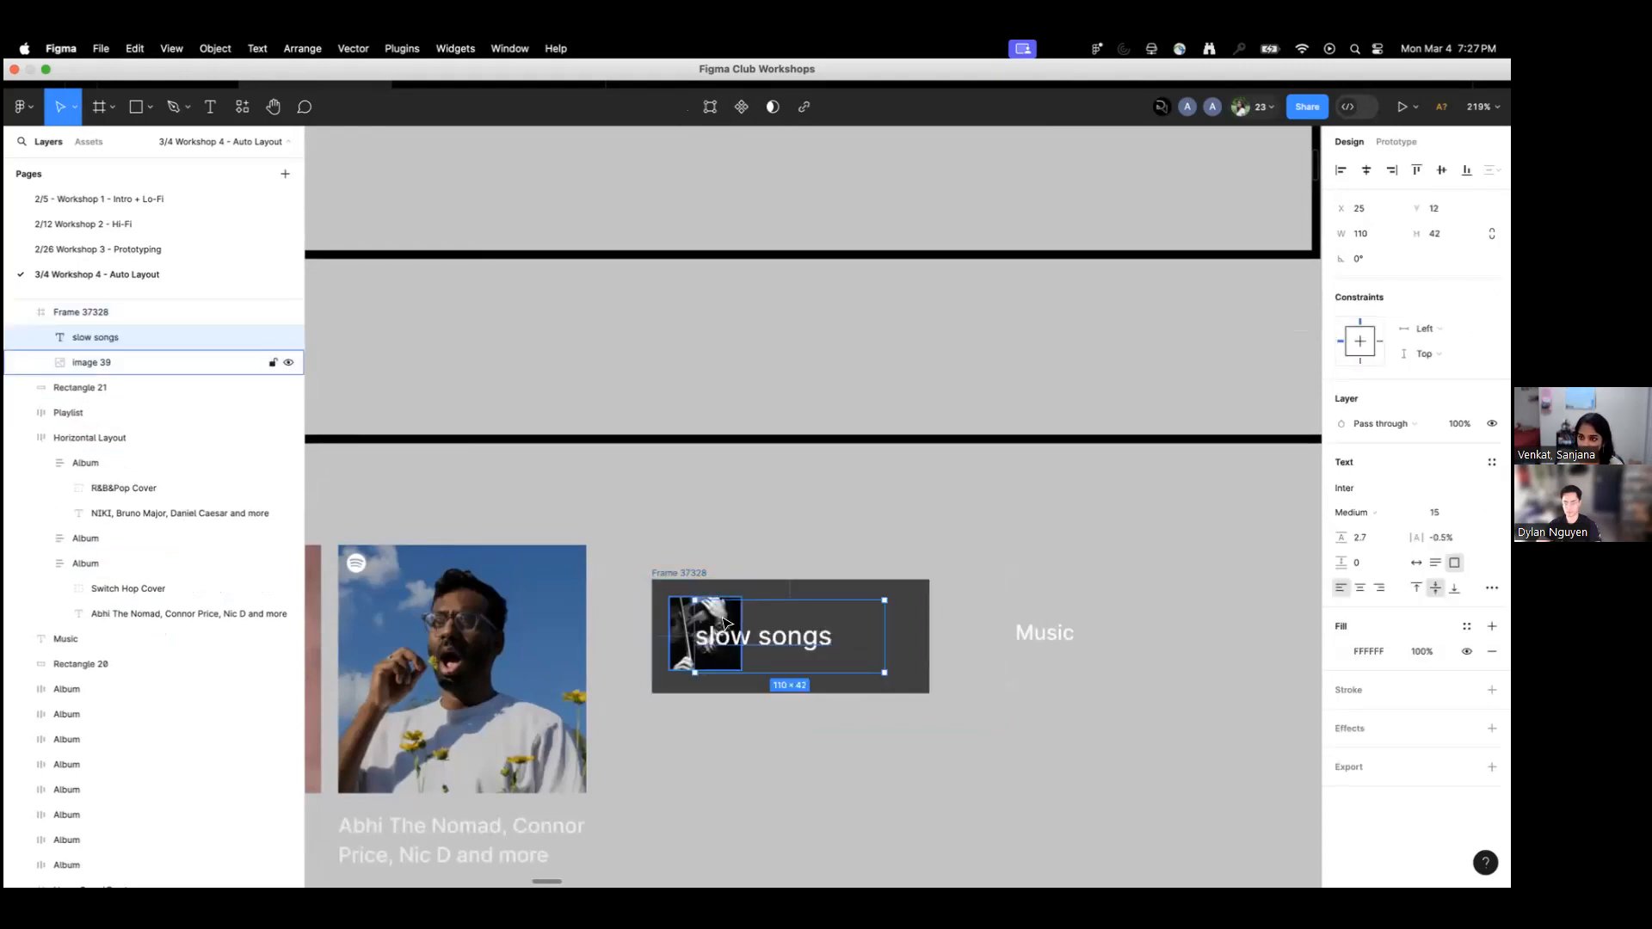
Move the slow songs text beside the cover image inside the frame, at about X 60, Y 11.
left_click(65, 319)
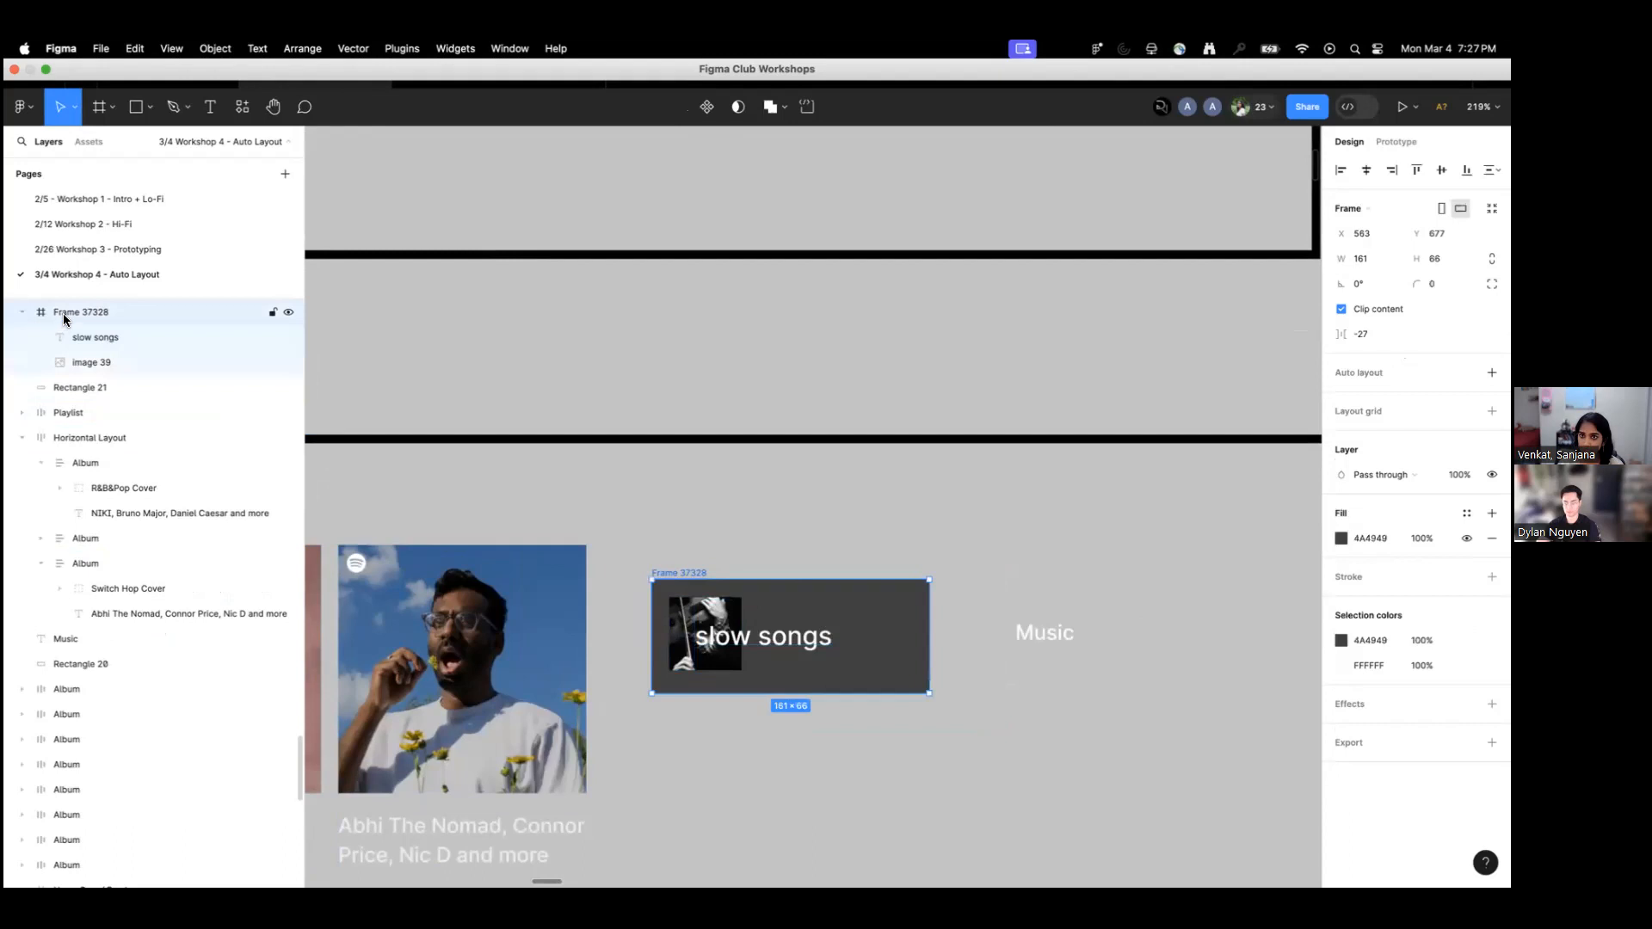
left_click(82, 362)
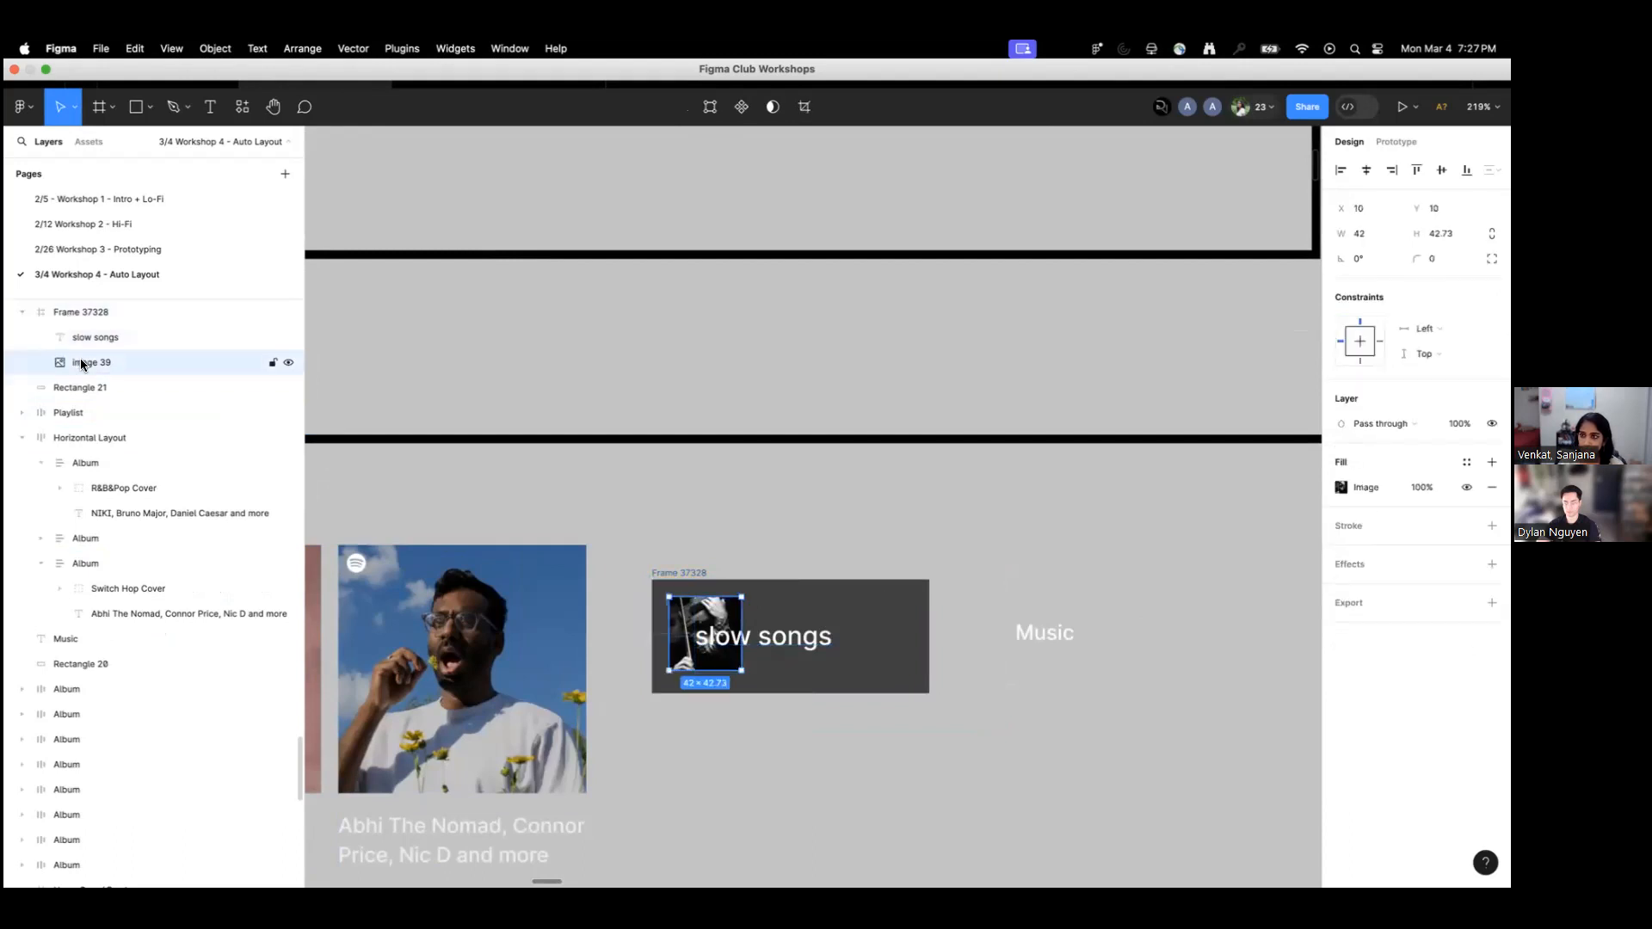
scroll(851, 669, "up", 4)
left_click_drag(740, 660, 796, 656)
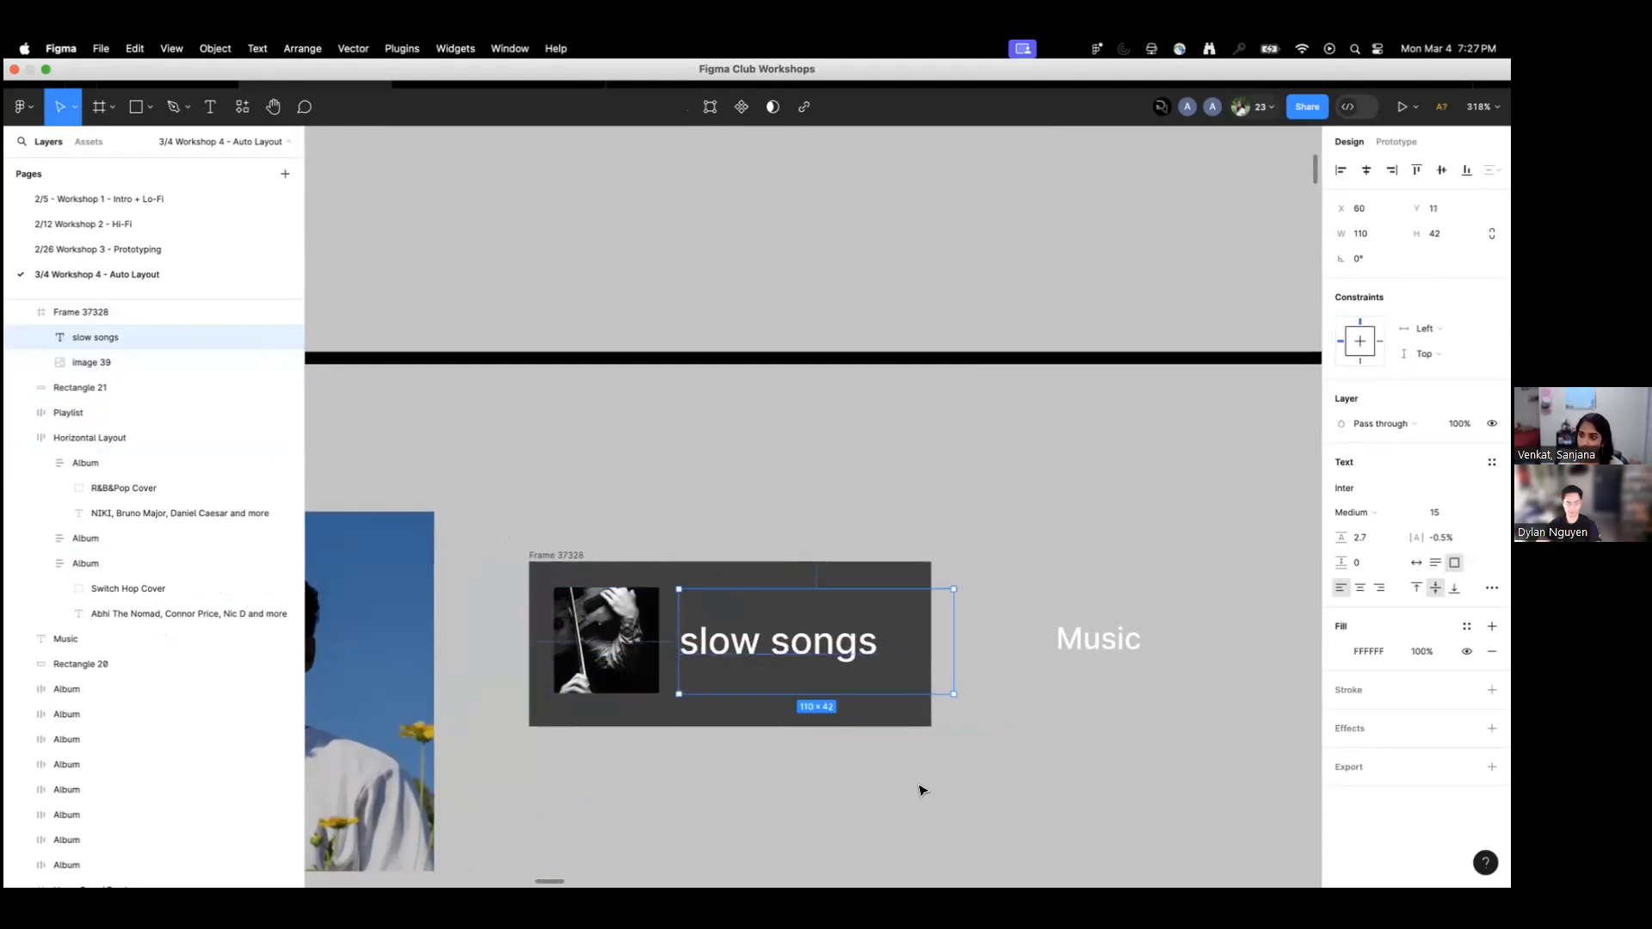
Check the text and image layers nested in the new frame, and survey the students' sections.
left_click(544, 558)
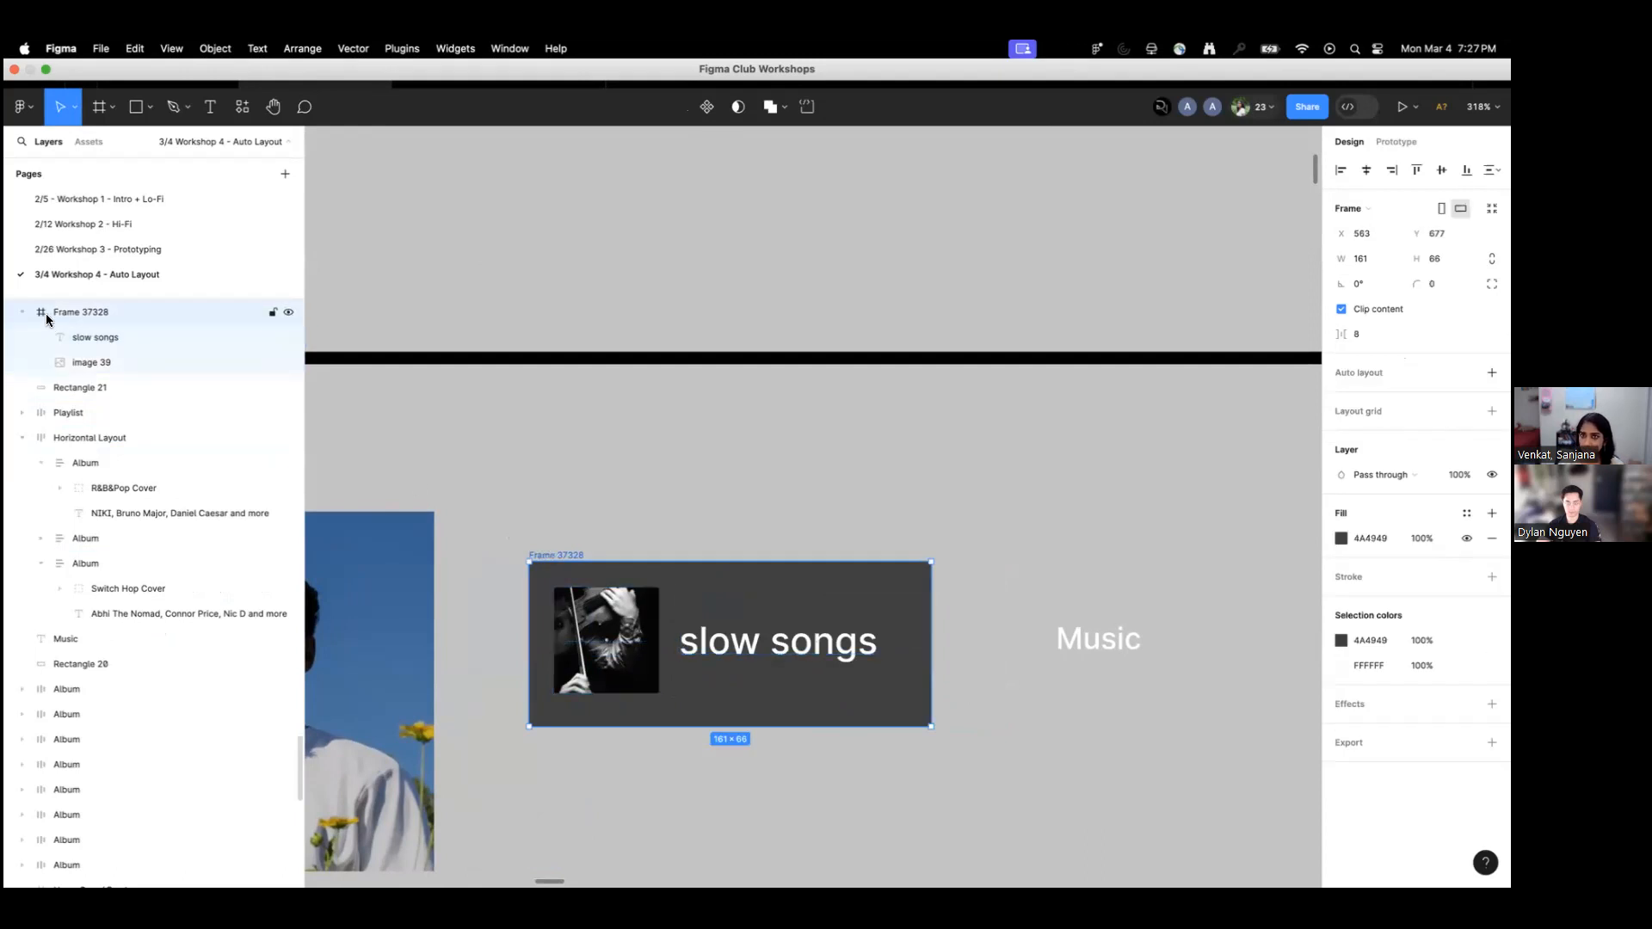
left_click(96, 336)
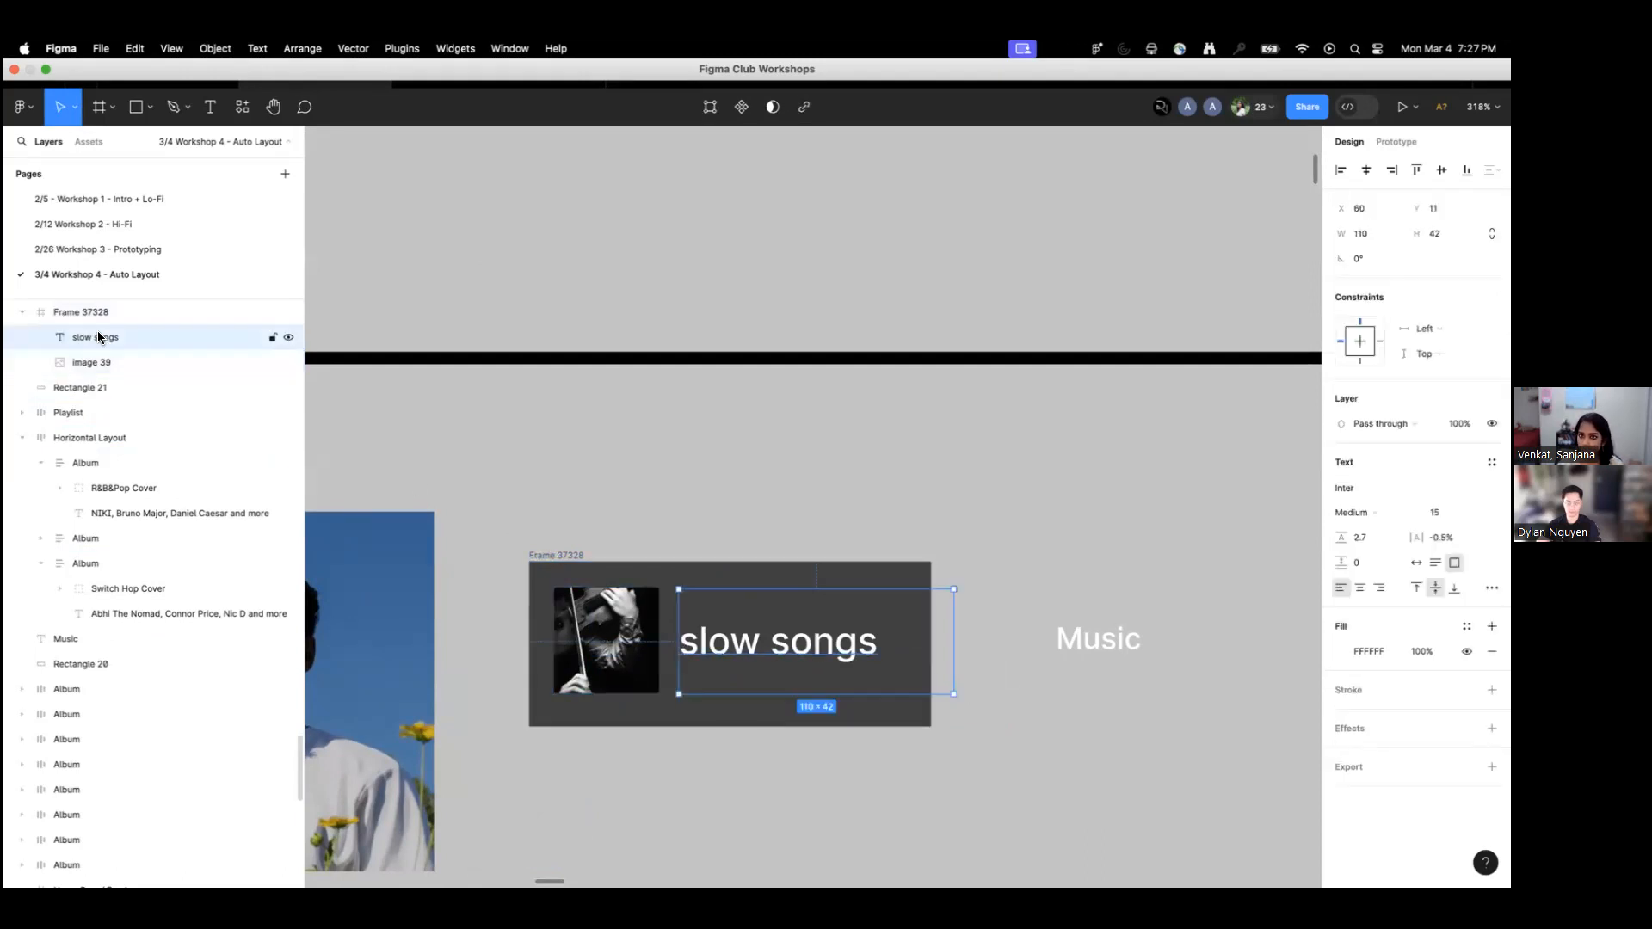
left_click(91, 363)
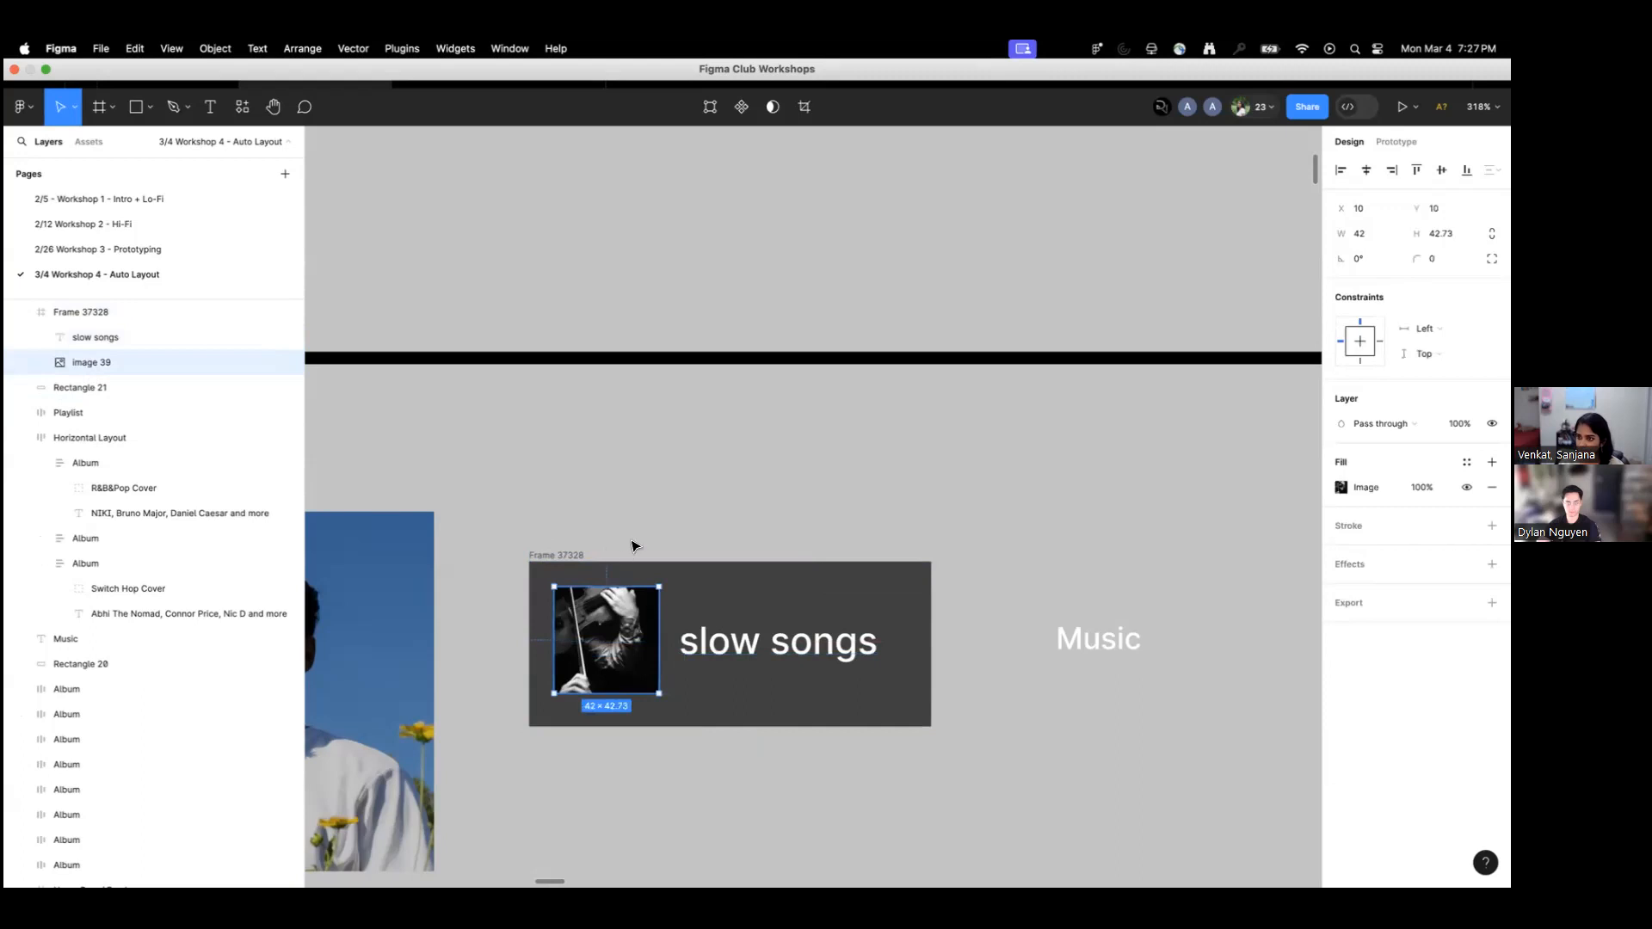
left_click(701, 450)
scroll(700, 450, "down", 15)
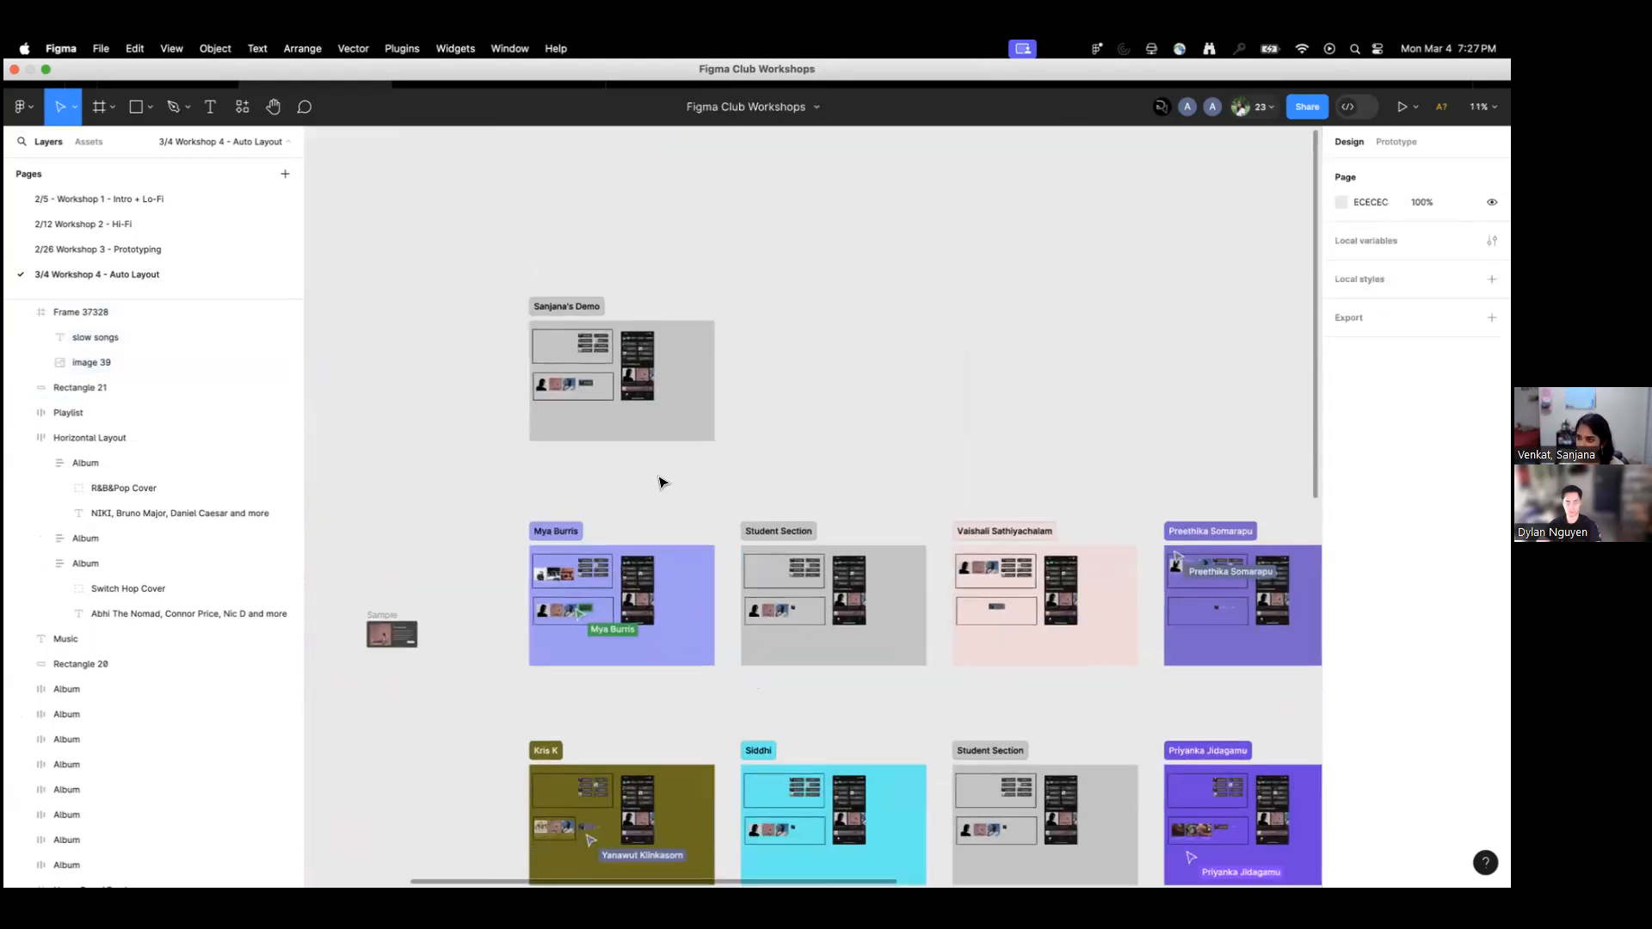
left_click_drag(668, 494, 637, 413)
left_click_drag(741, 394, 794, 459)
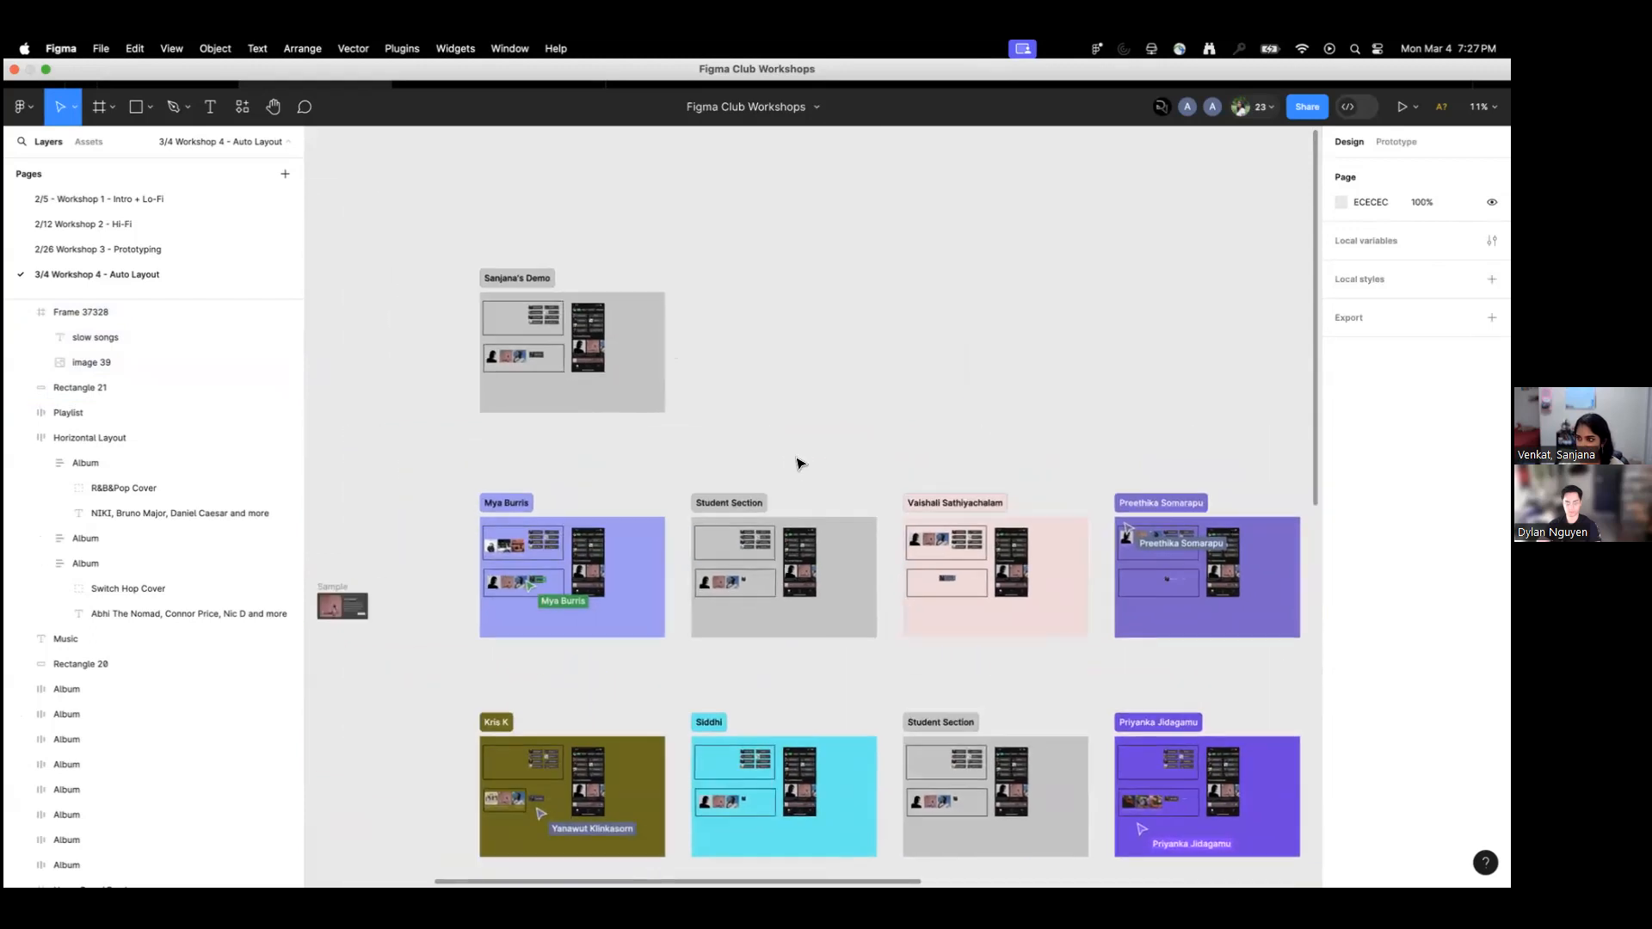
Rename the frame holding the cover image and slow songs text as Playlist, and select it.
scroll(542, 369, "up", 15)
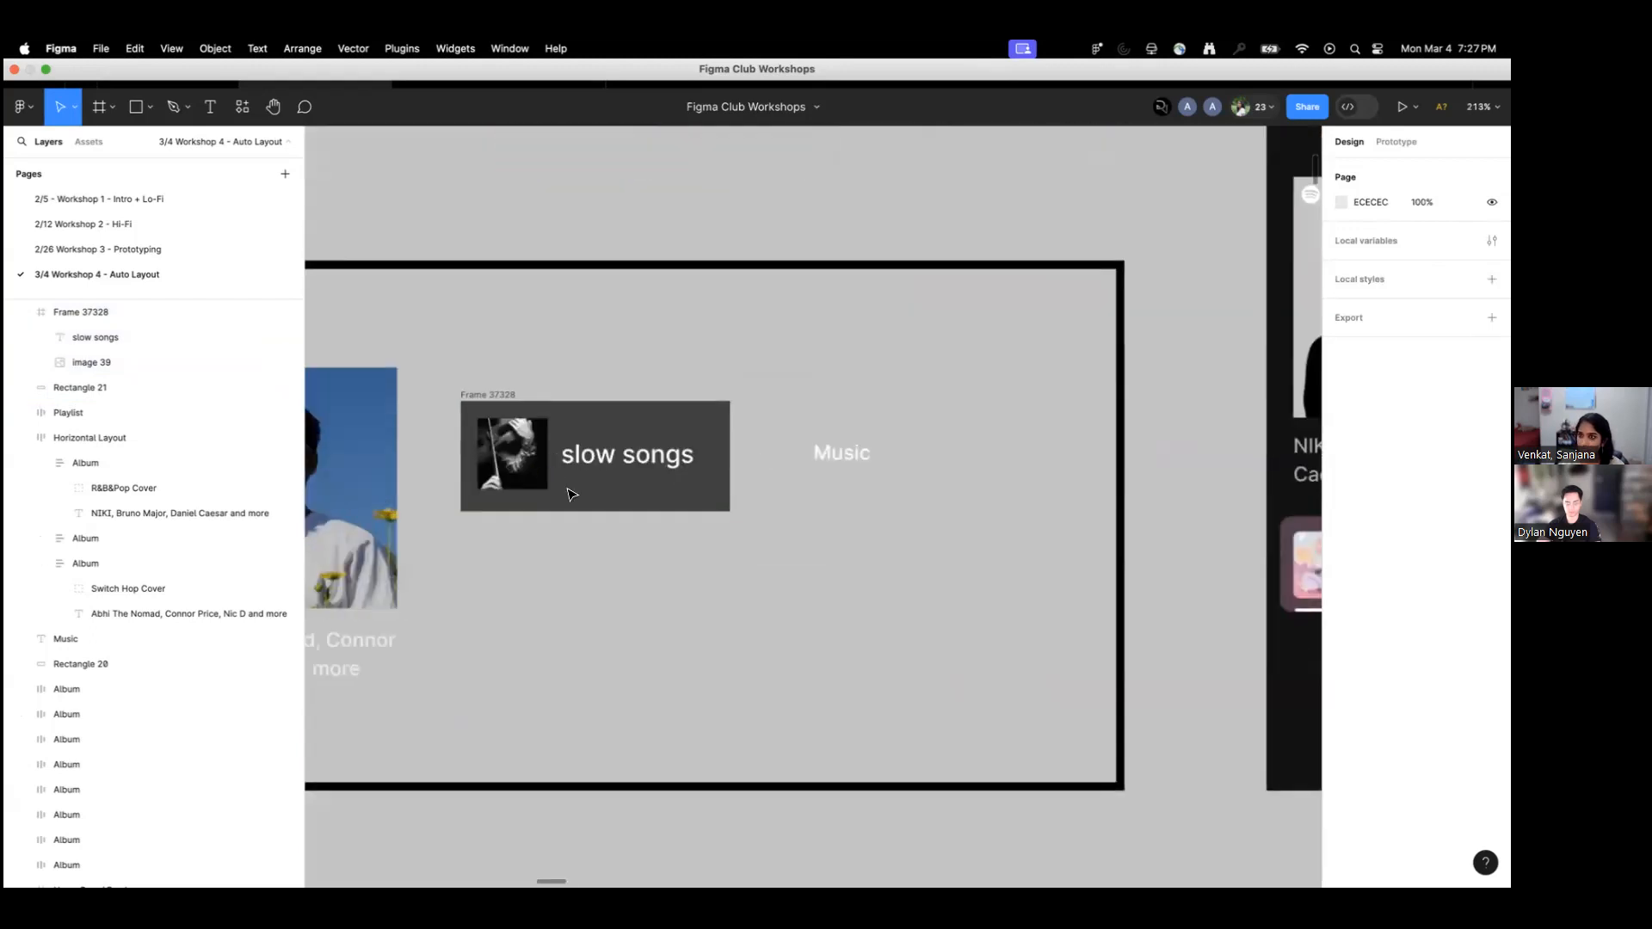
scroll(572, 494, "up", 2)
left_click(507, 484)
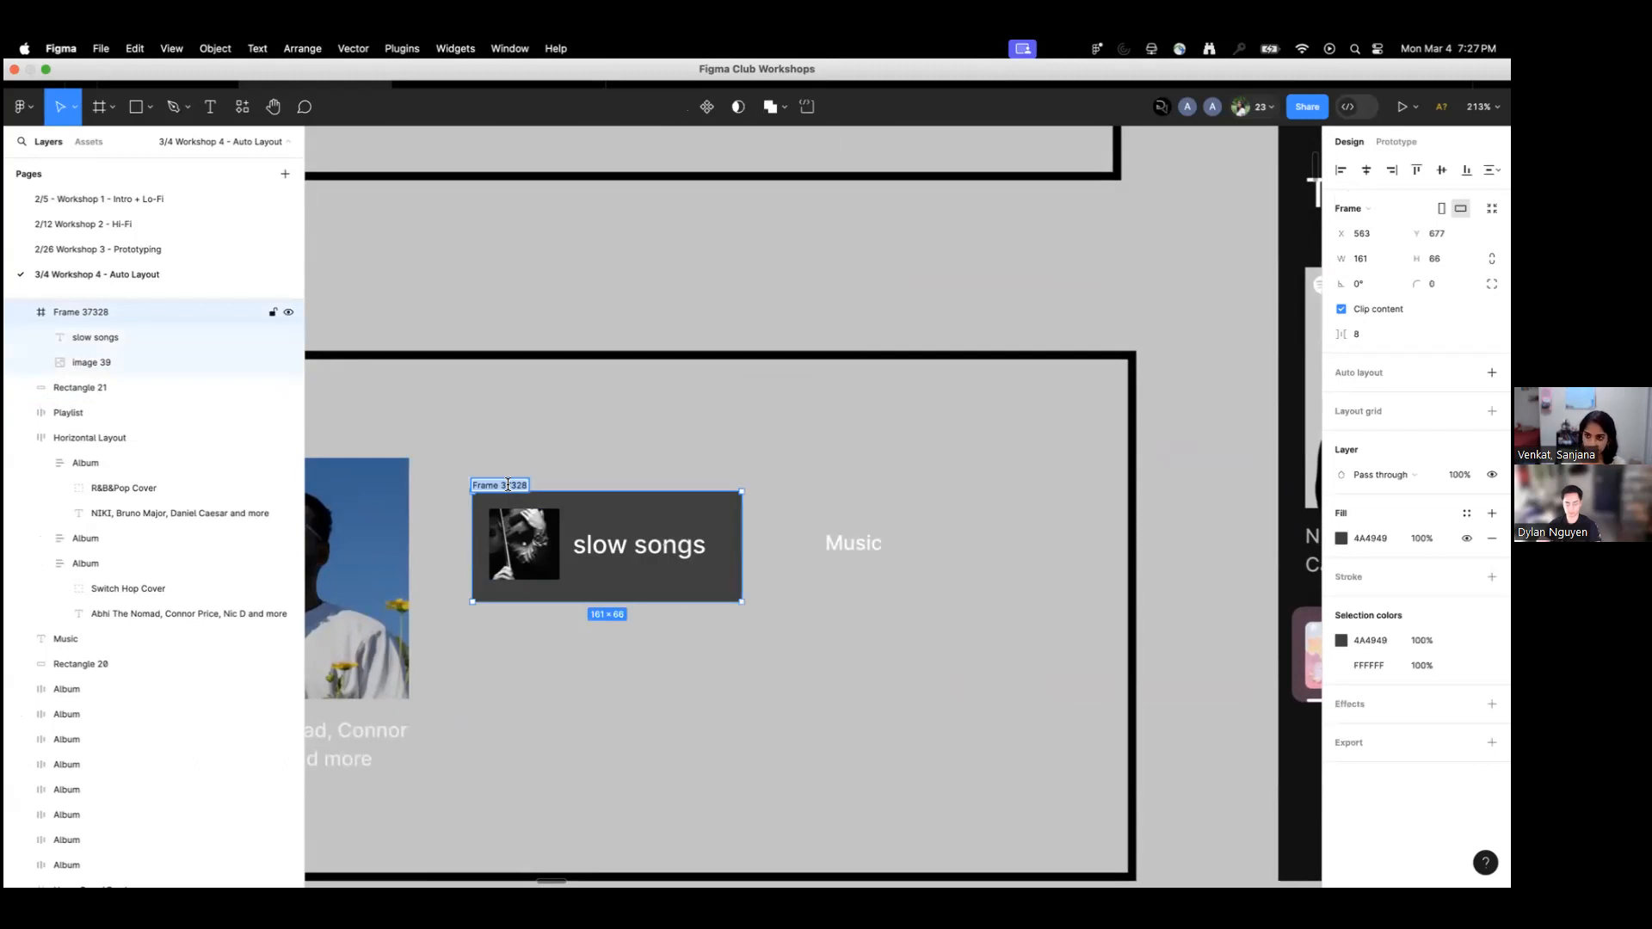
type("Playlist")
left_click(680, 443)
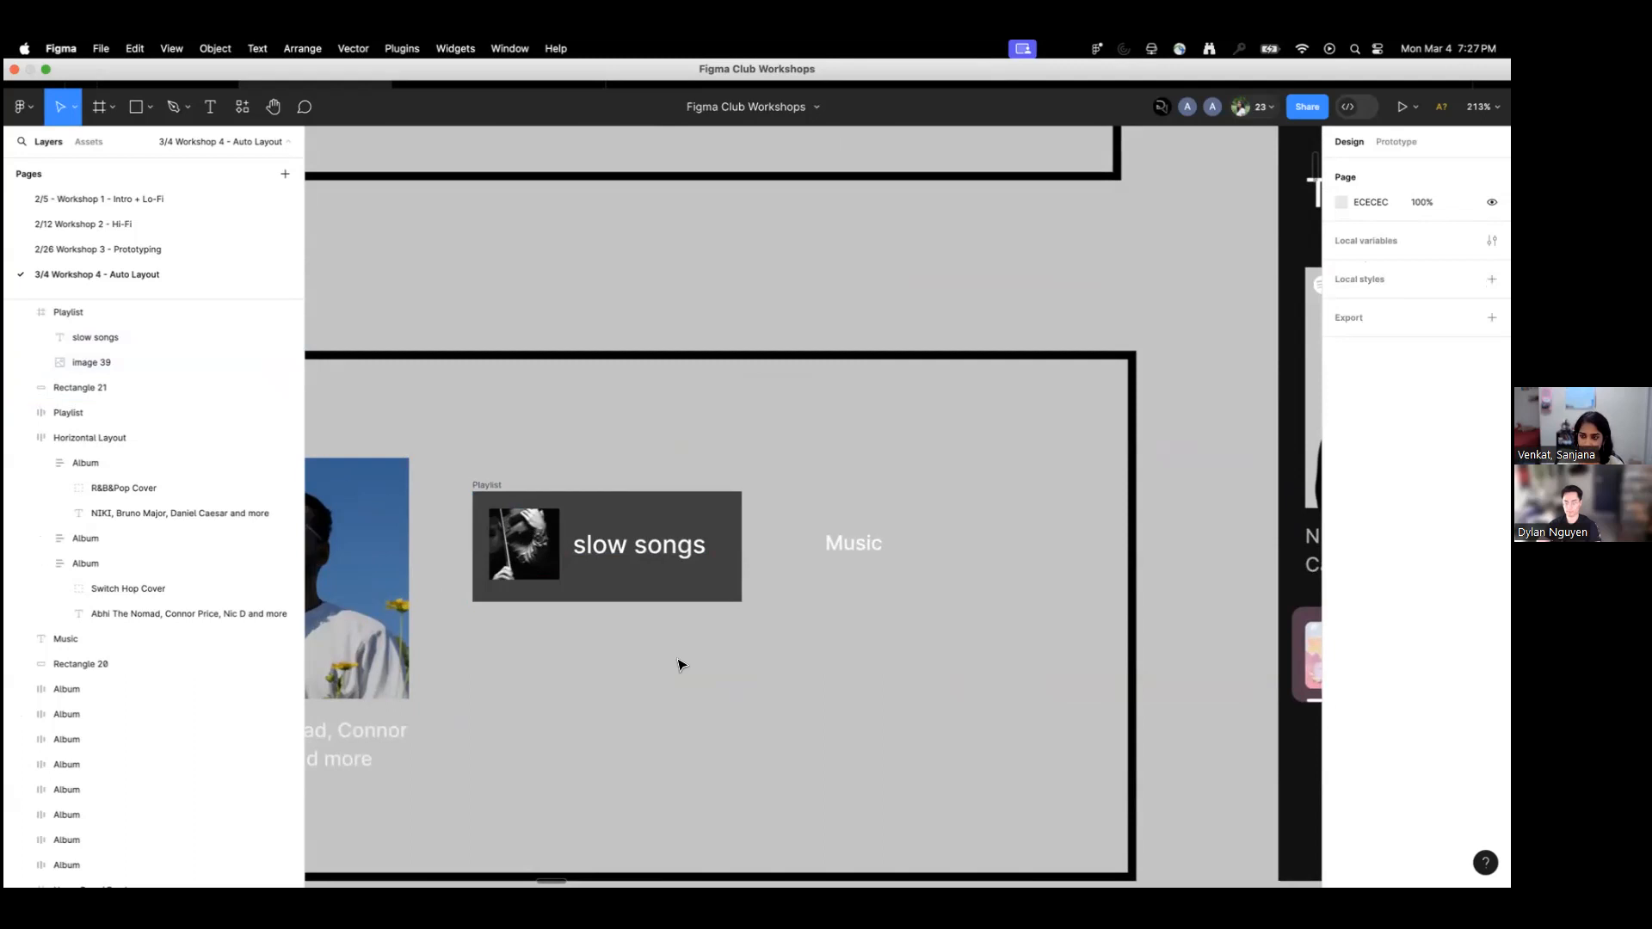
left_click(482, 486)
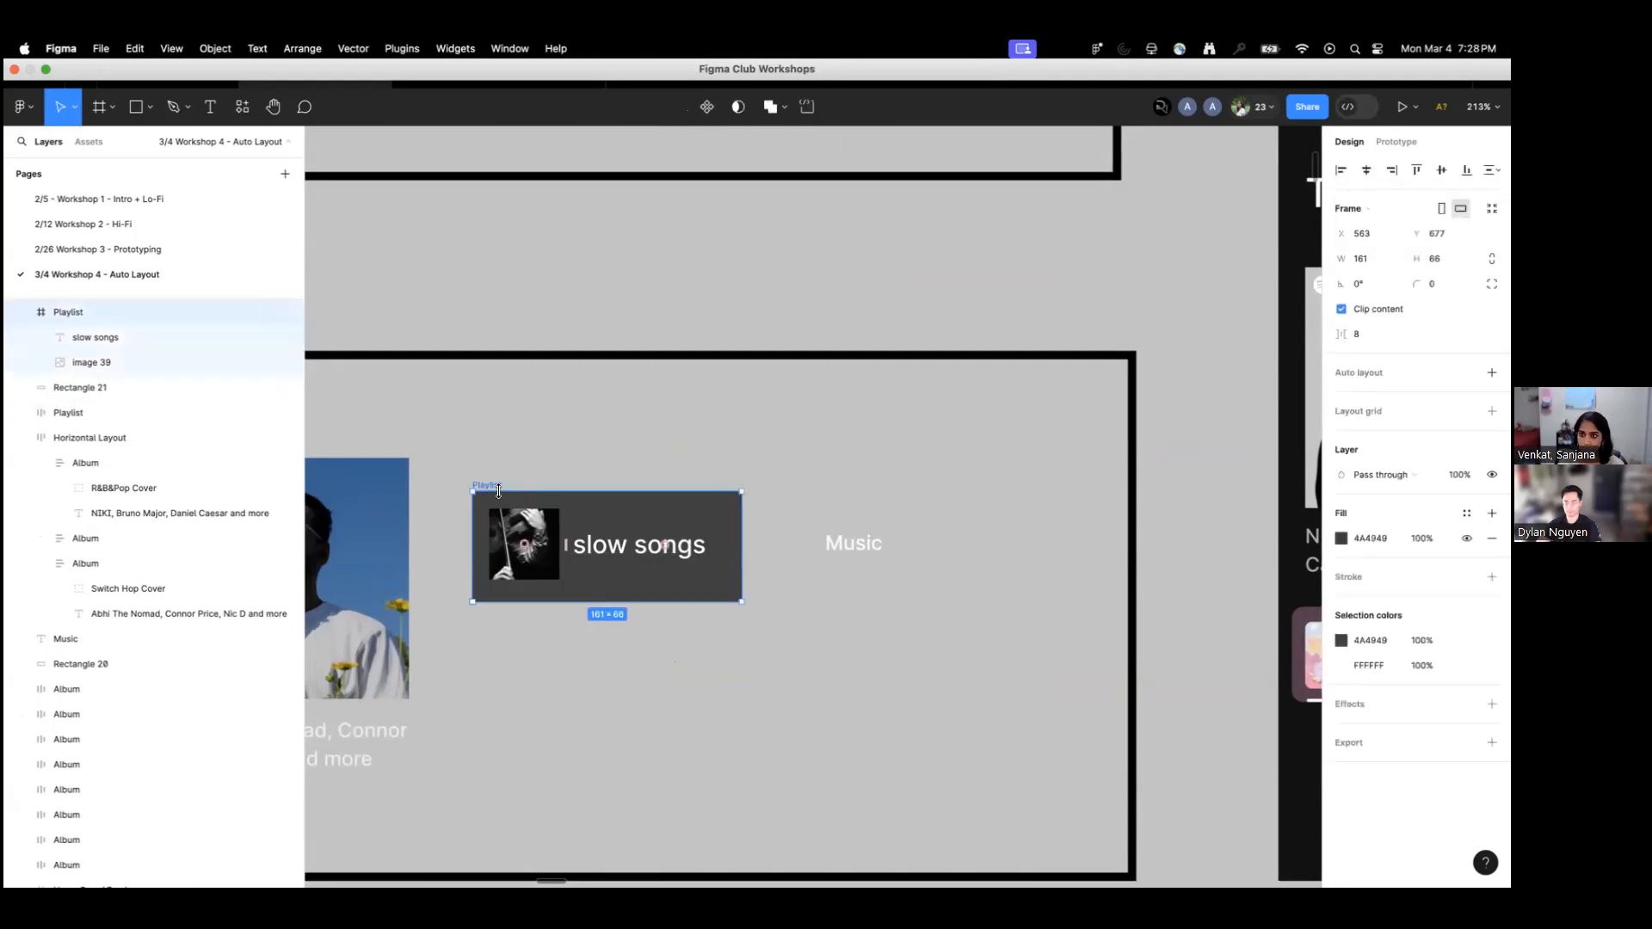
Widen the gap between the cover image and the slow songs text in the Playlist frame to 23.
left_click(512, 561)
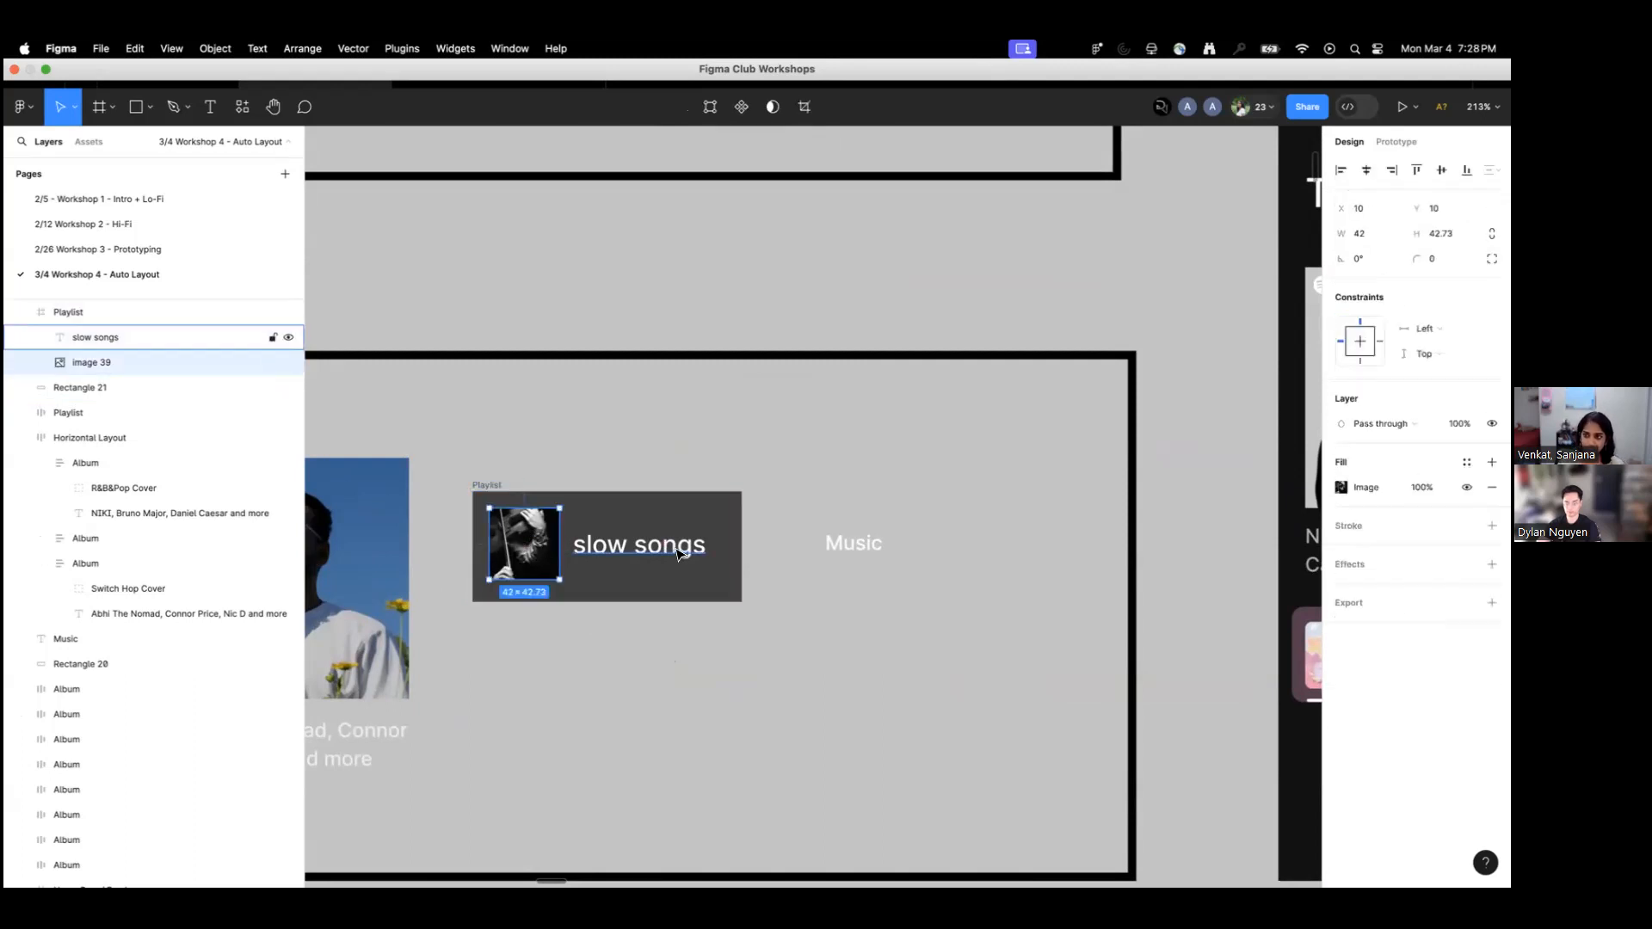
left_click(646, 553)
left_click(576, 632)
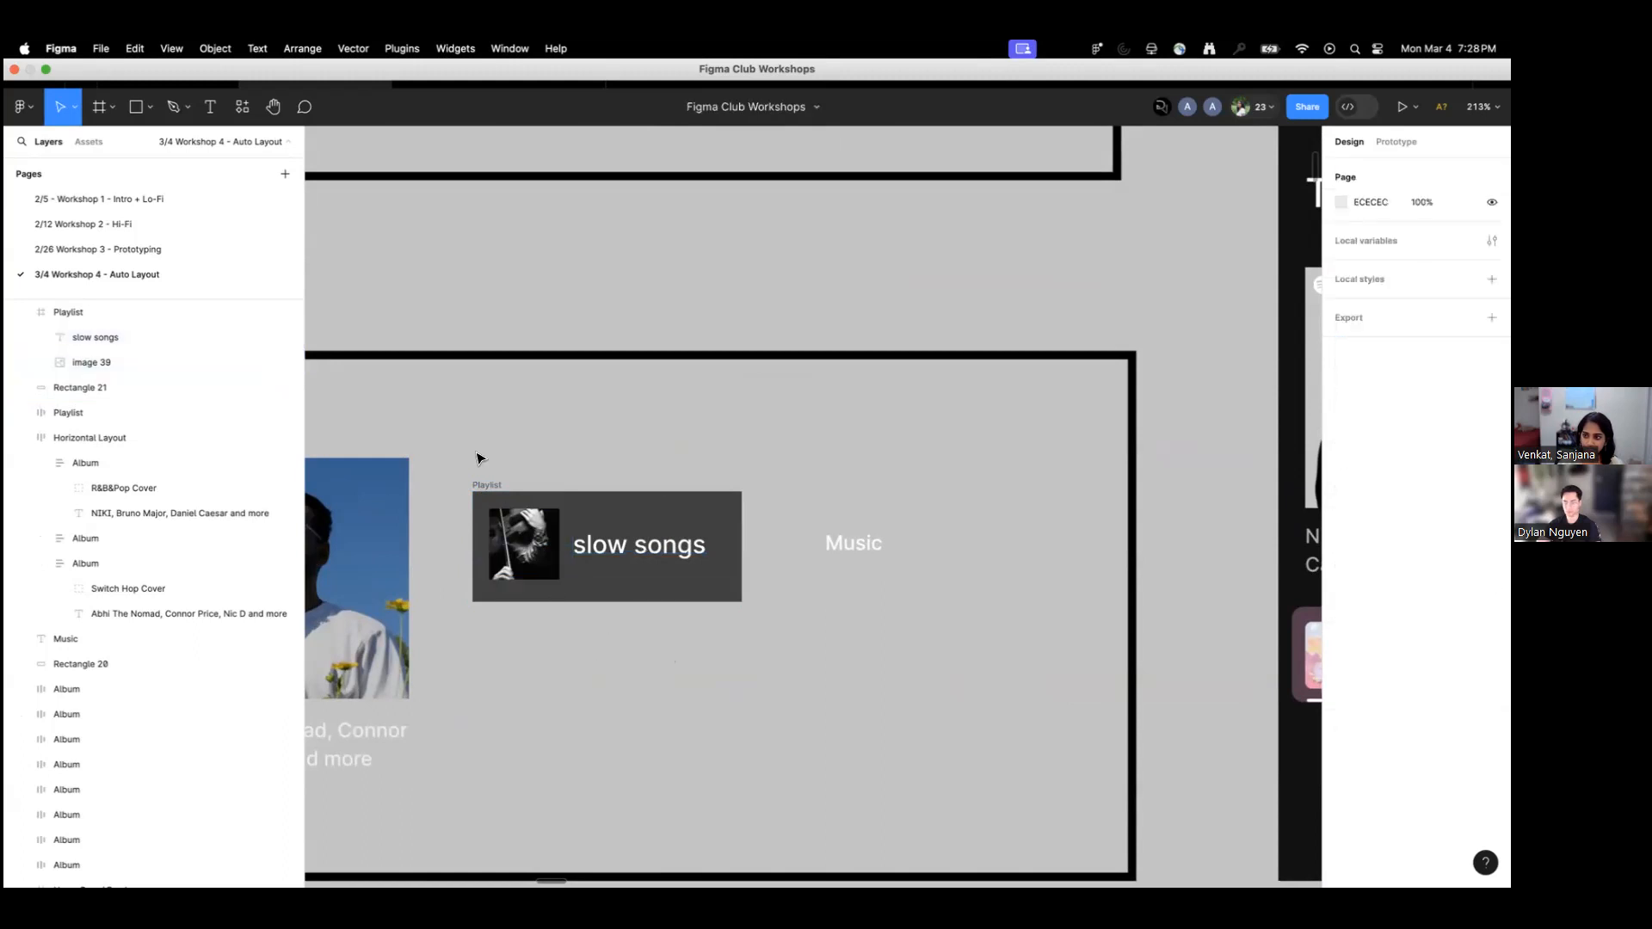
left_click(480, 491)
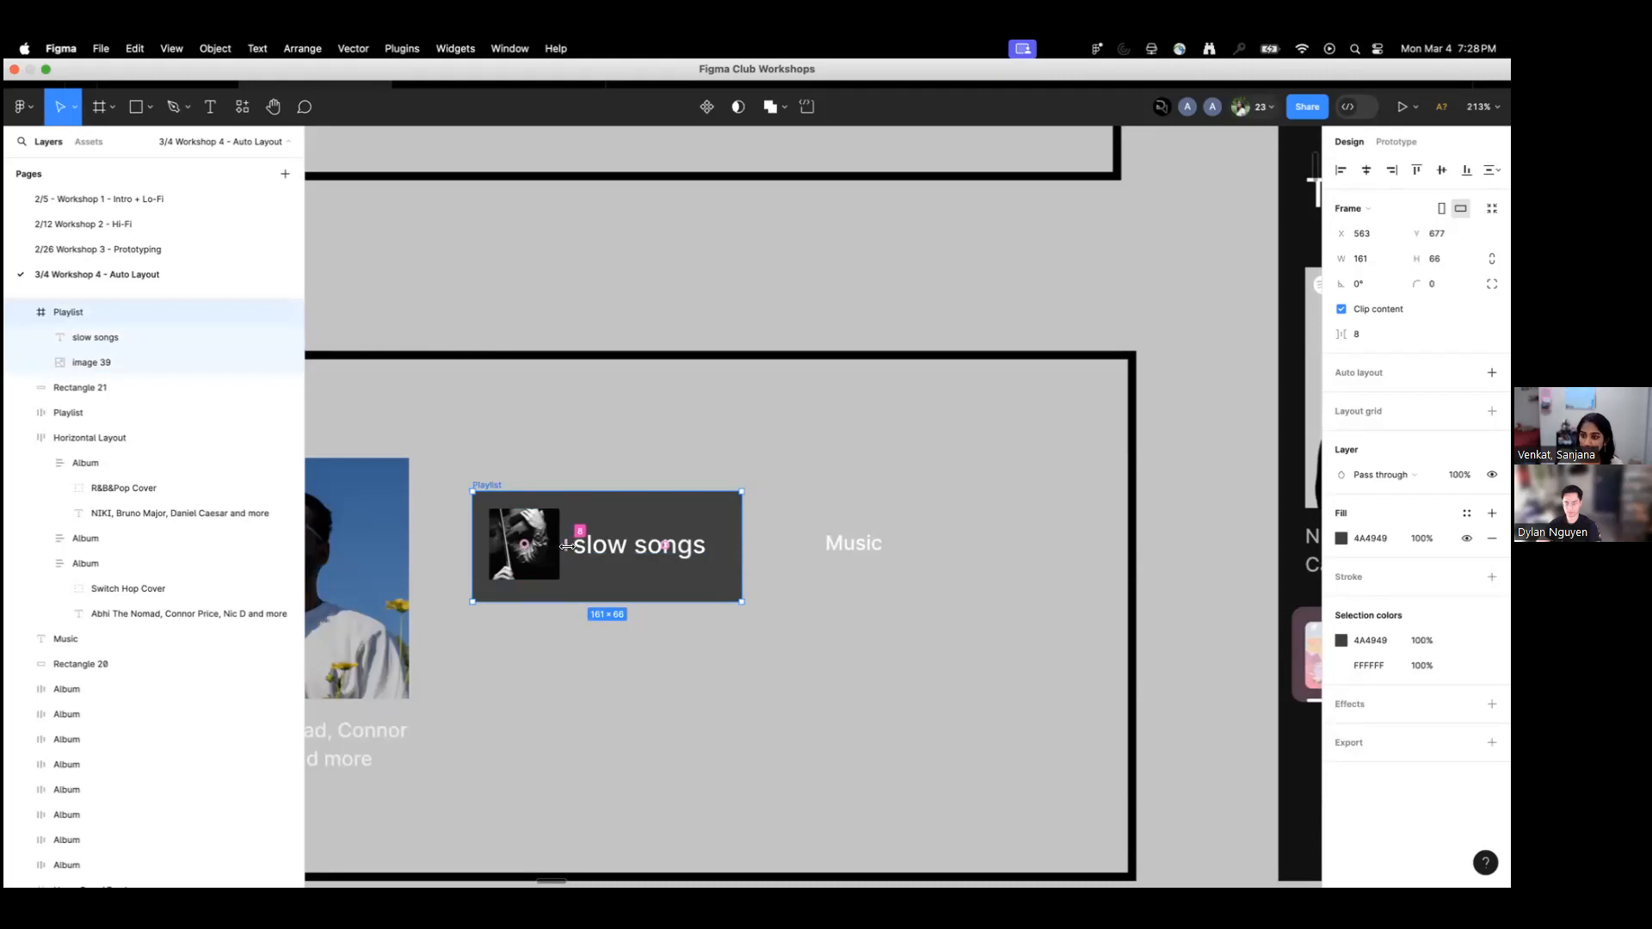
left_click_drag(567, 546, 579, 546)
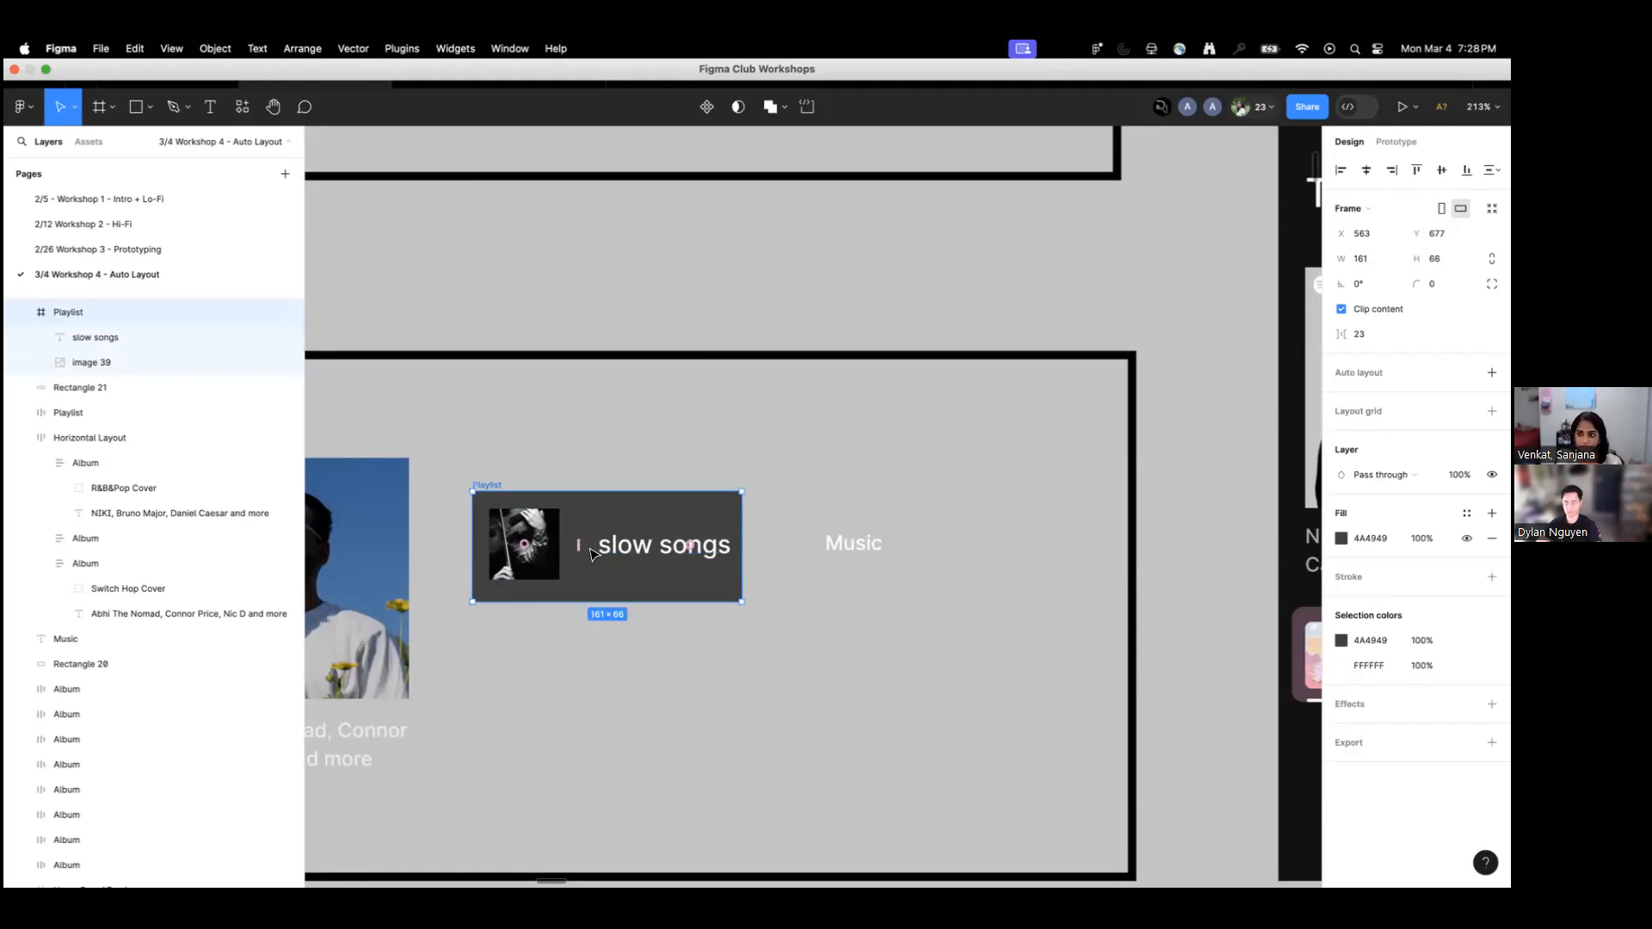
mouse_move(581, 545)
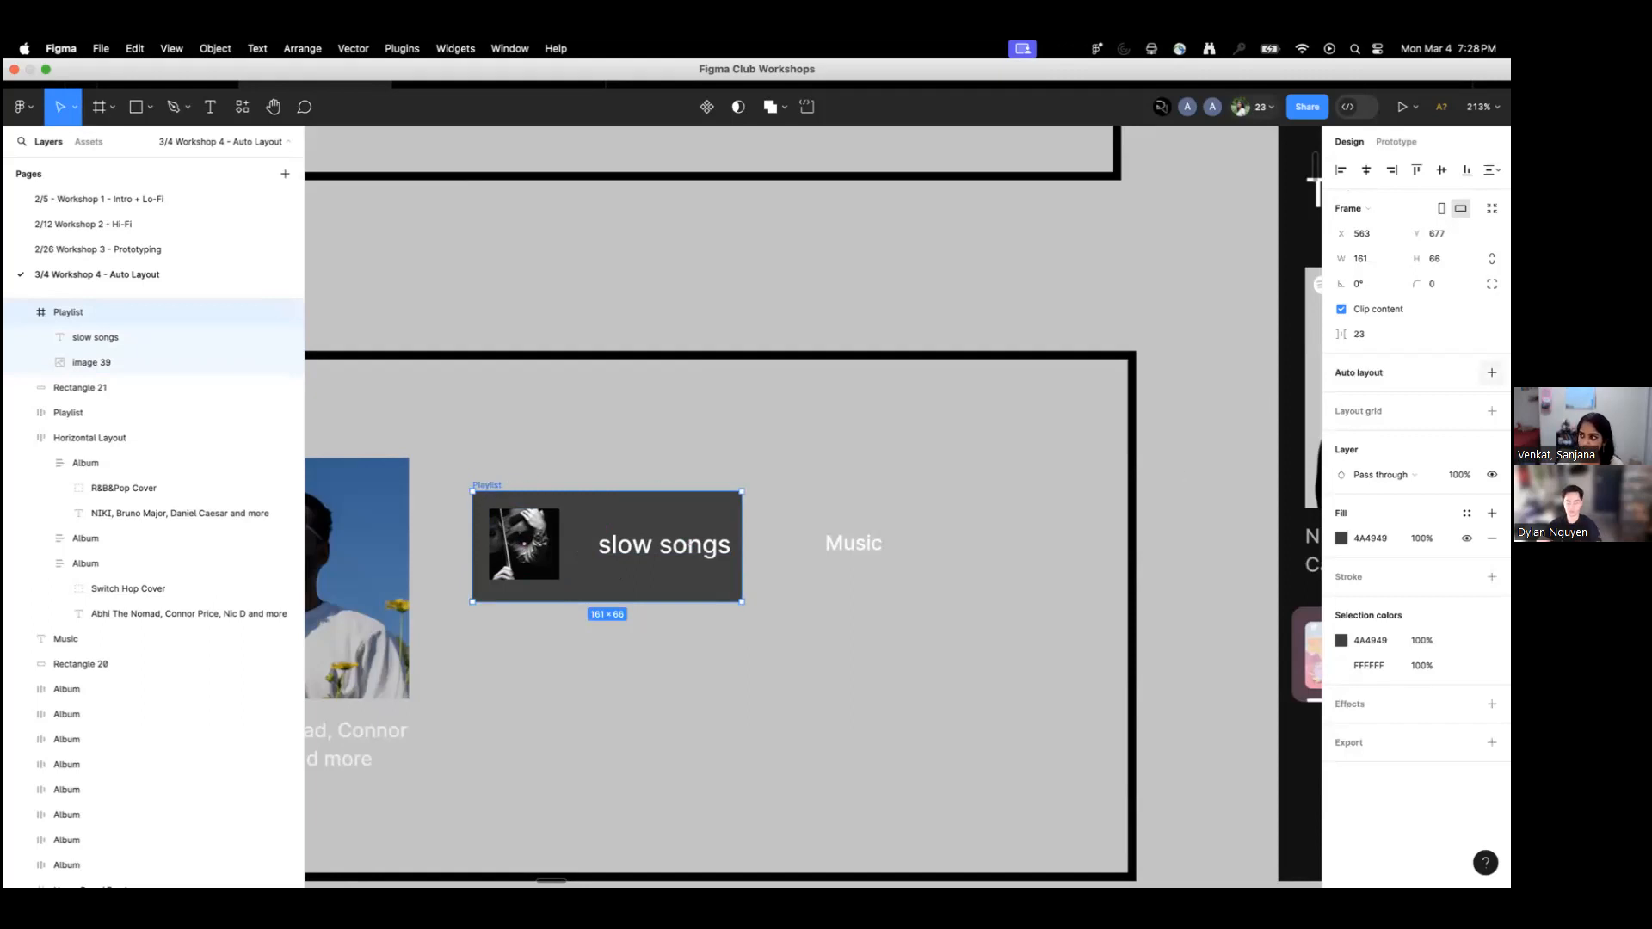
Add auto layout to the Playlist frame and check the cover image and slow songs text inside it.
left_click(1491, 372)
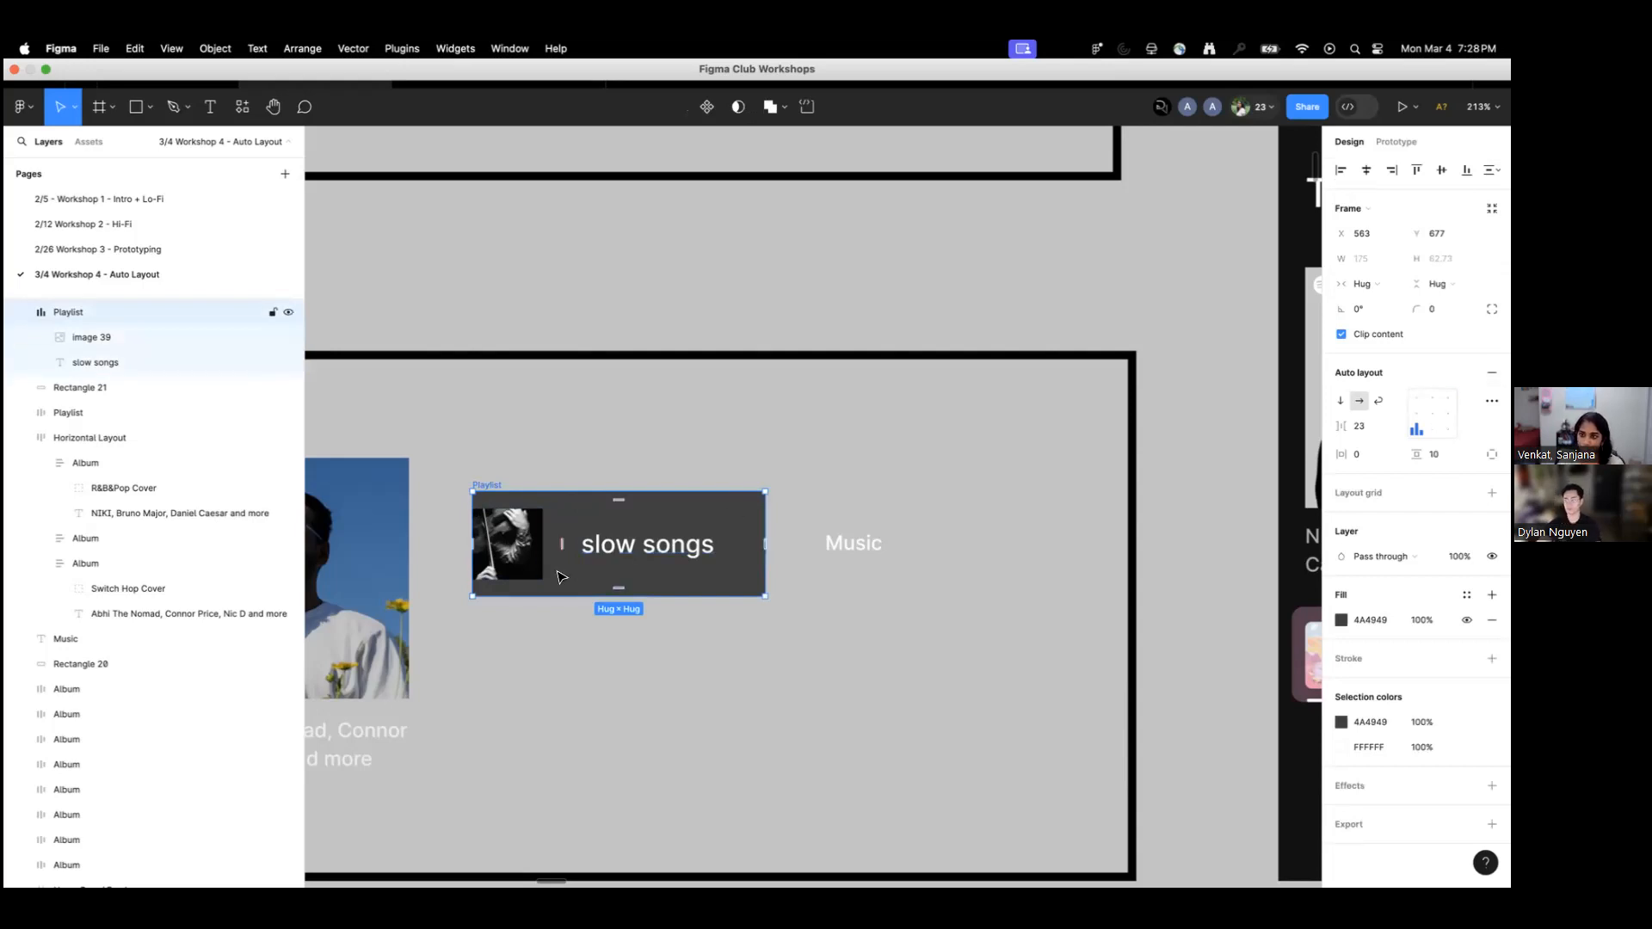
scroll(538, 578, "up", 5)
scroll(542, 578, "up", 3)
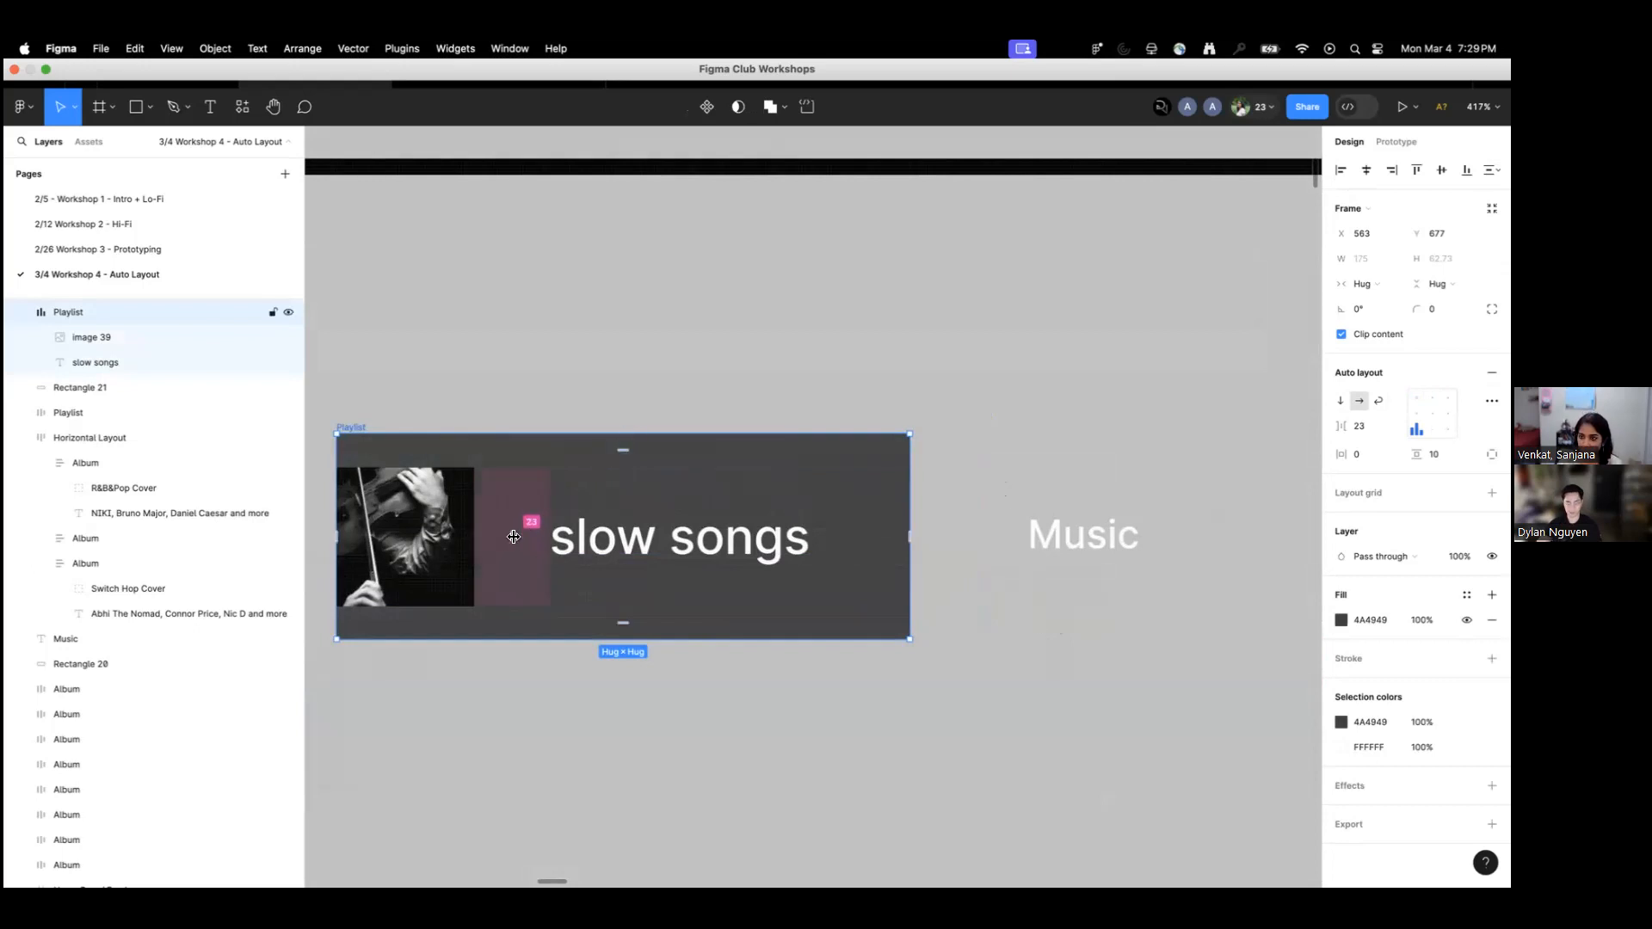
left_click(404, 540)
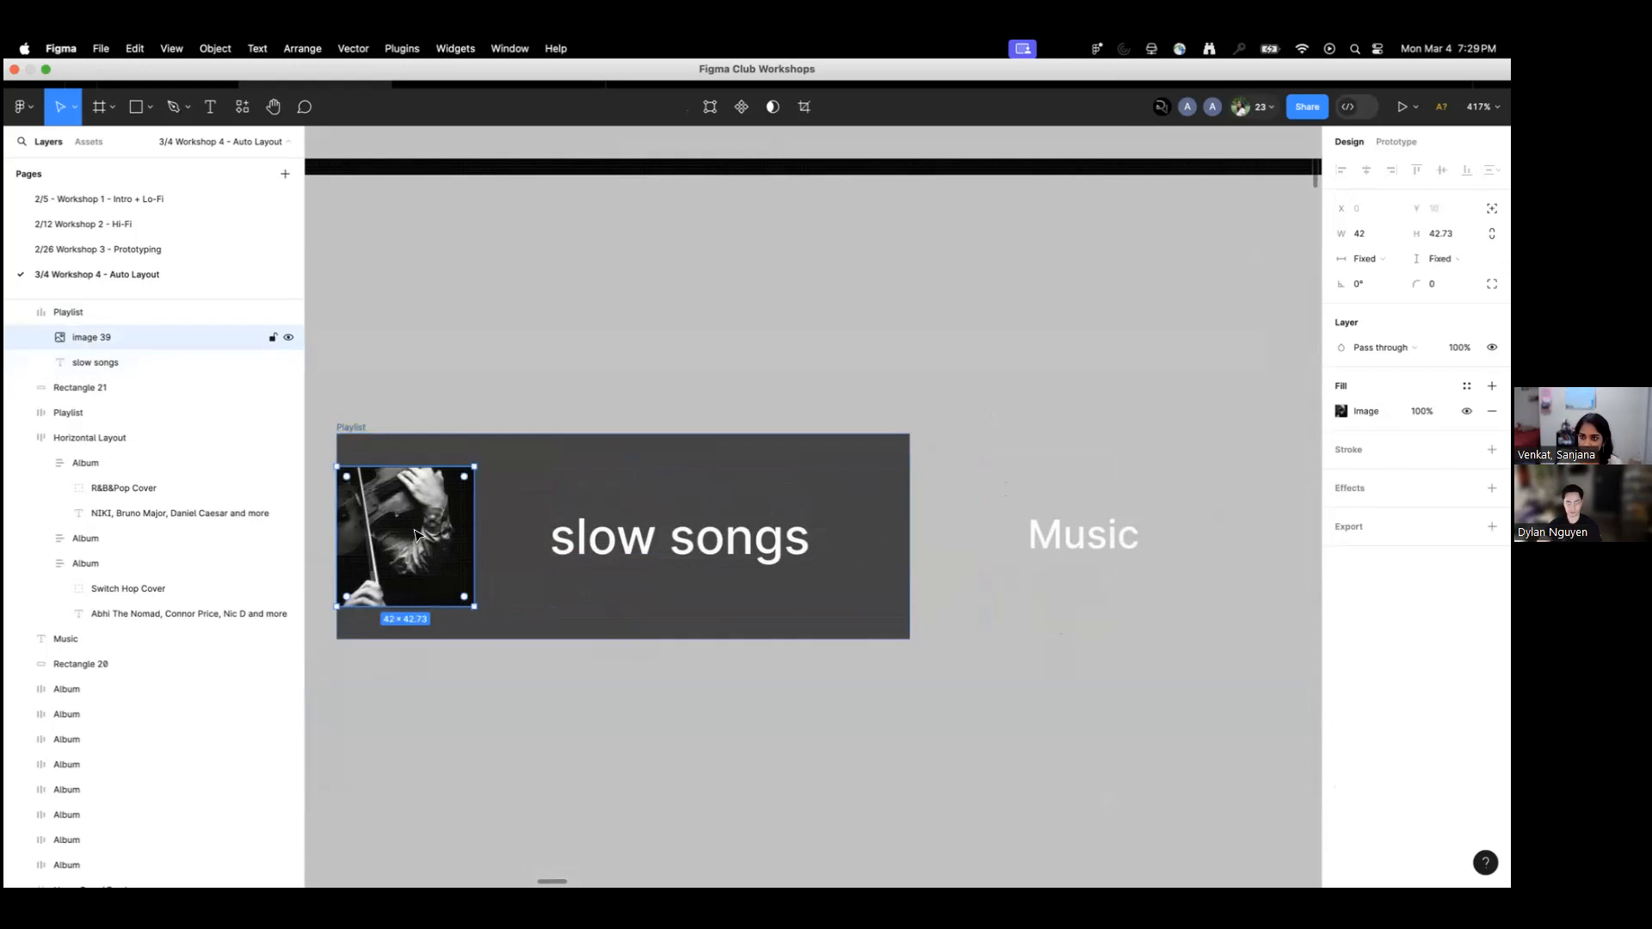
left_click(637, 540)
left_click(940, 563)
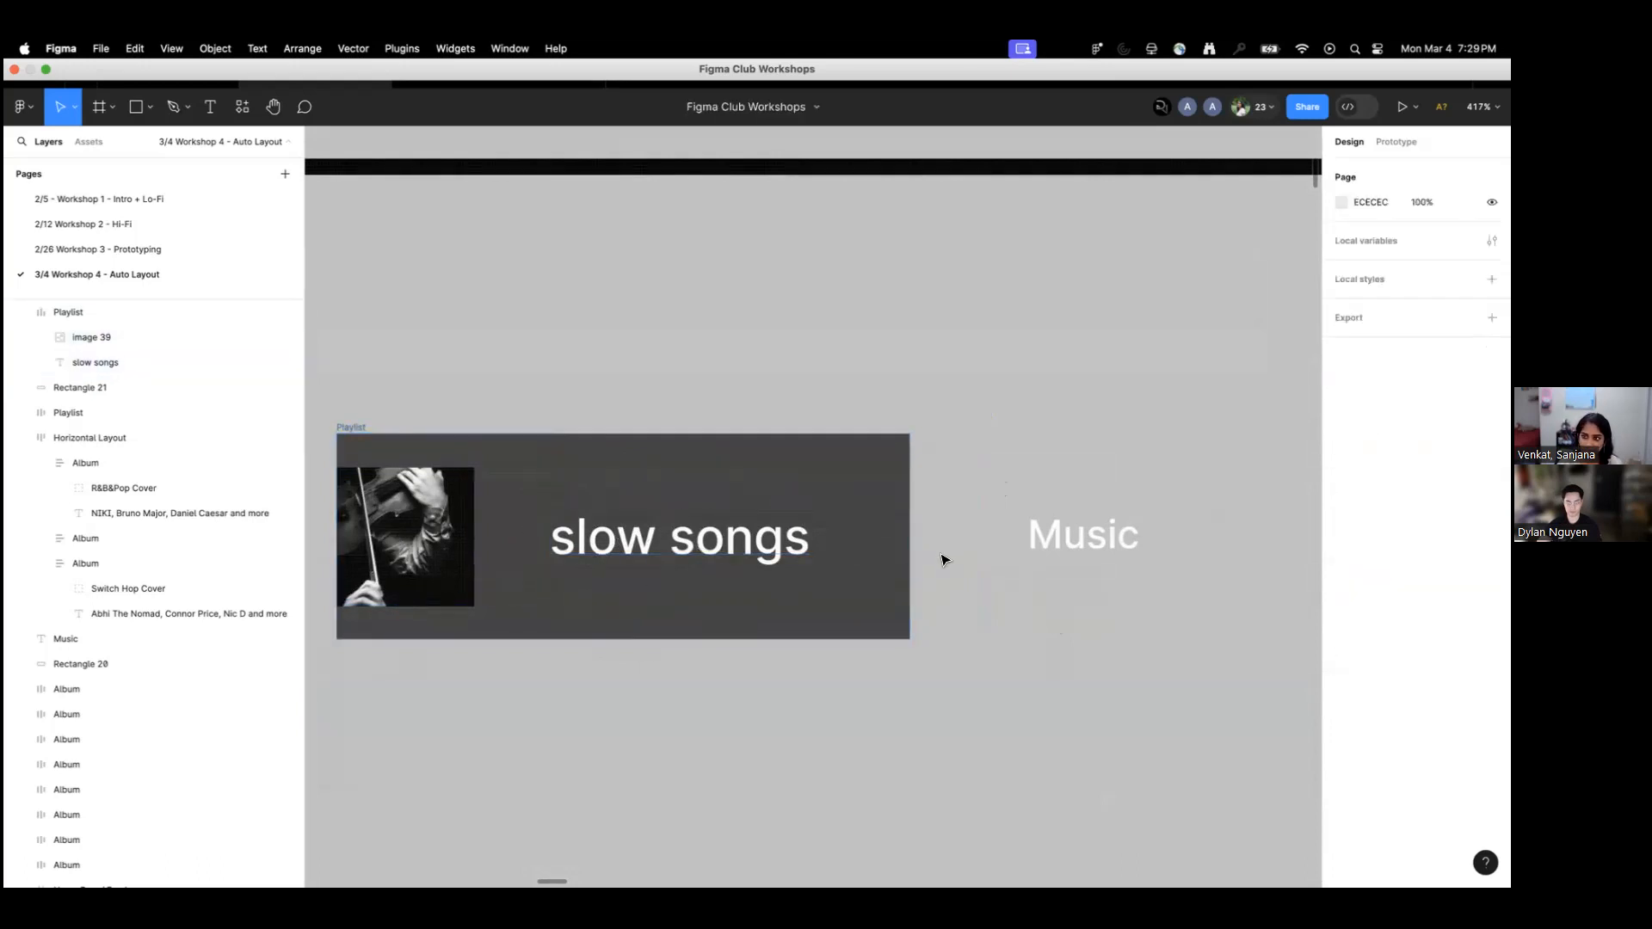
scroll(944, 544, "down", 2)
scroll(942, 550, "down", 5)
Set the vertical padding of the Playlist frame's auto layout to 0.
left_click(521, 451)
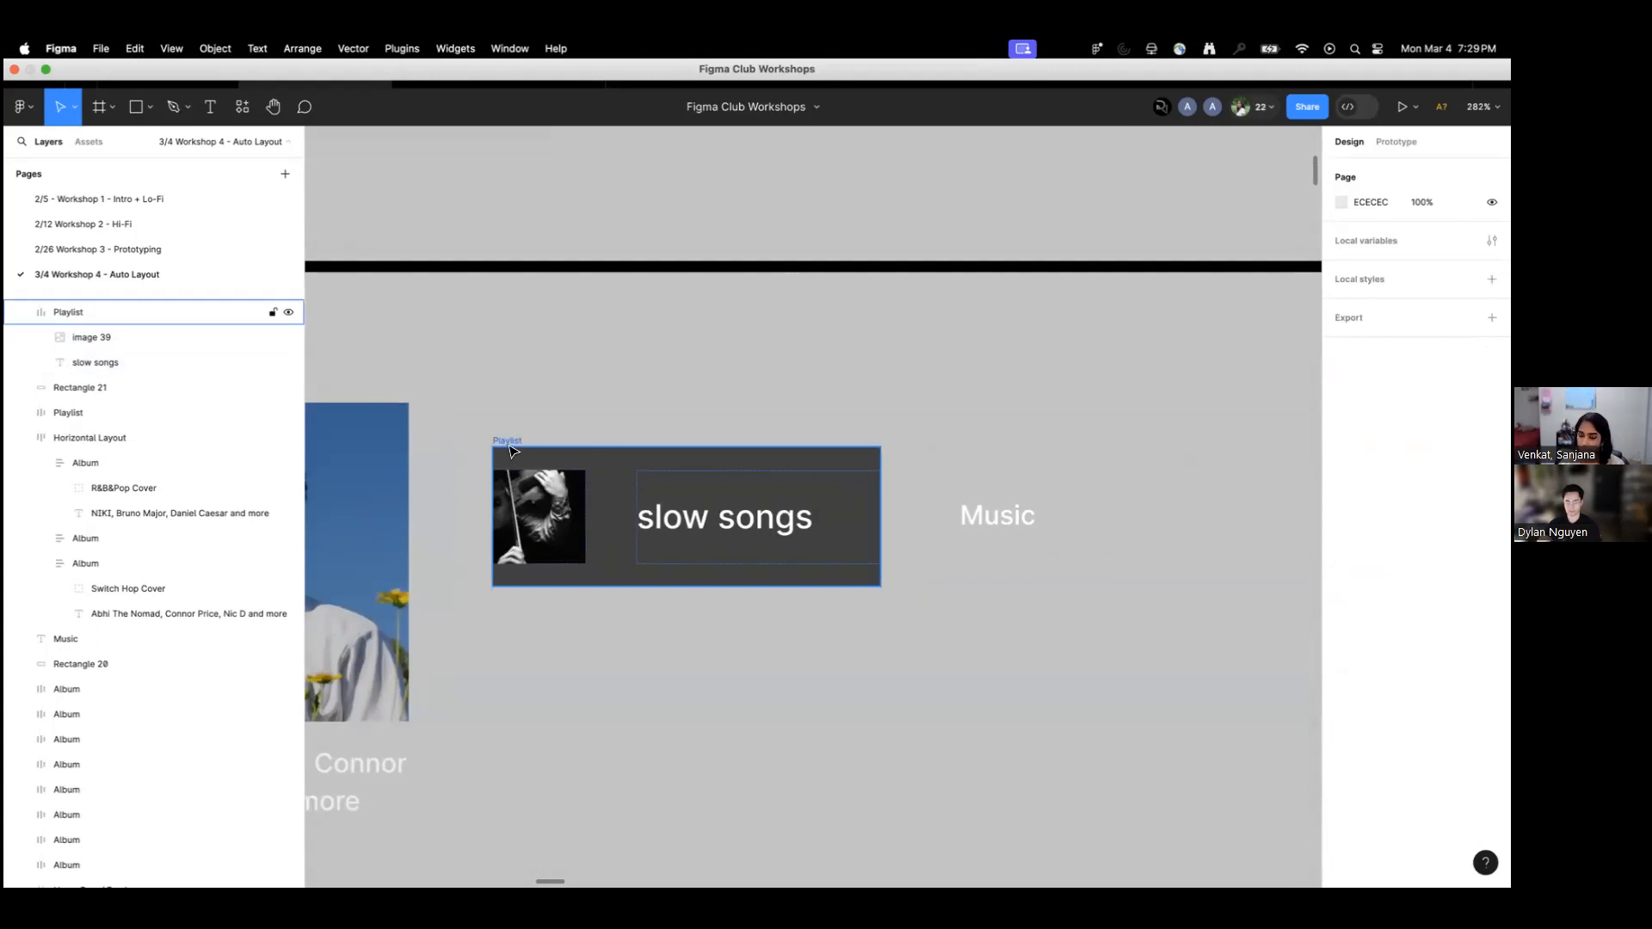
left_click(512, 448)
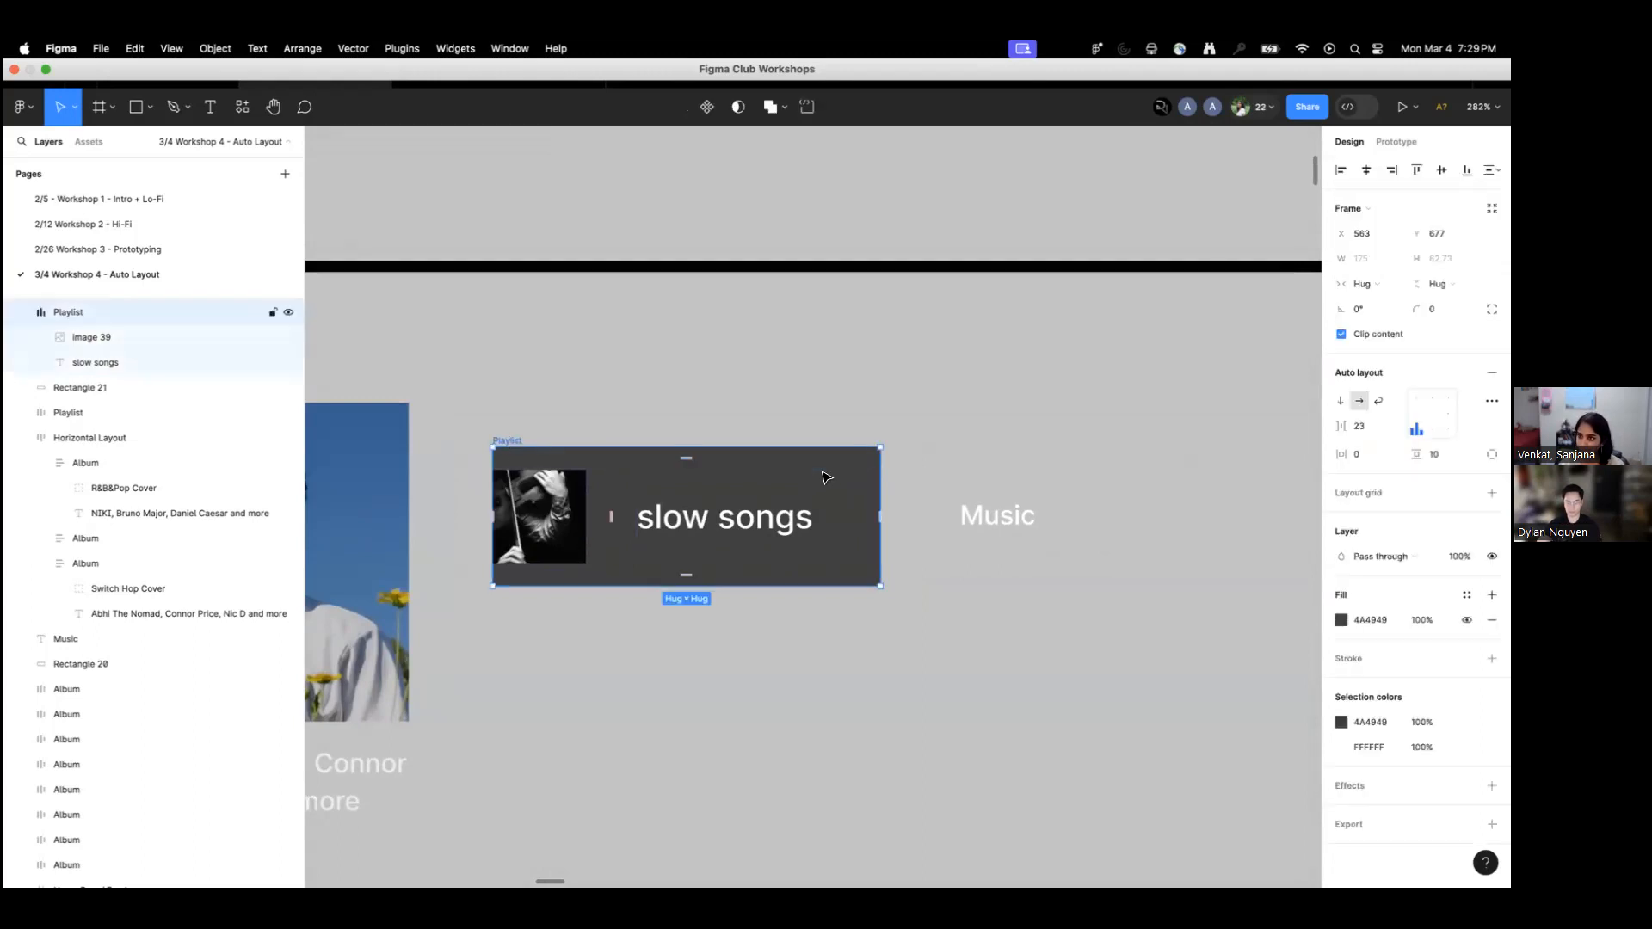
scroll(826, 478, "down", 6)
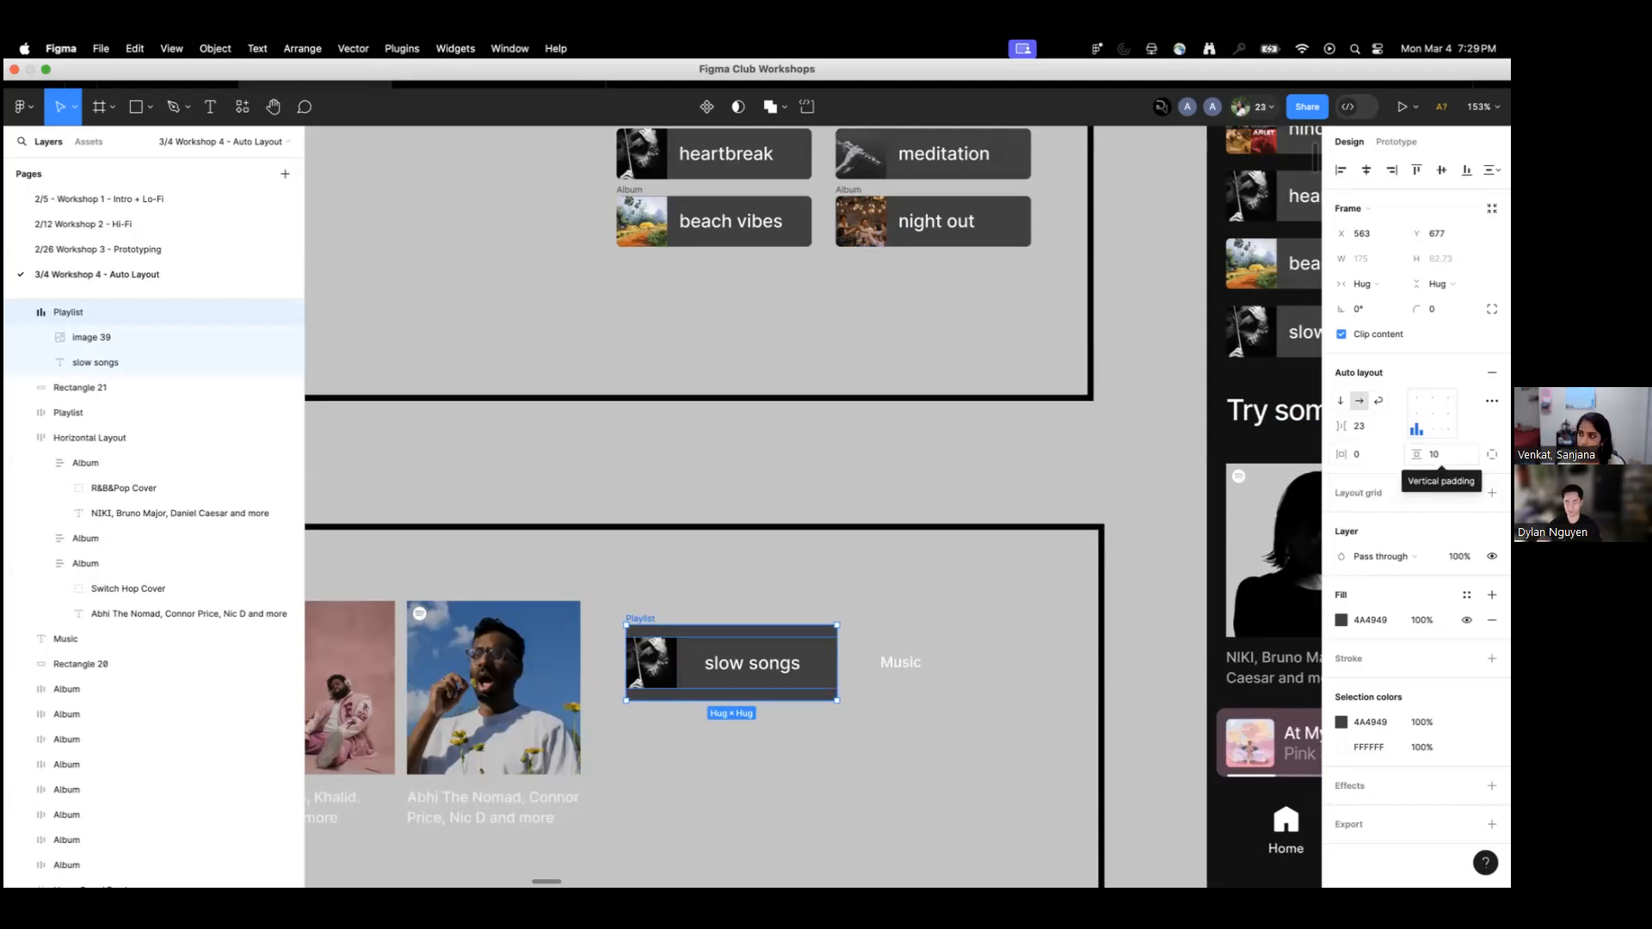
left_click(1433, 454)
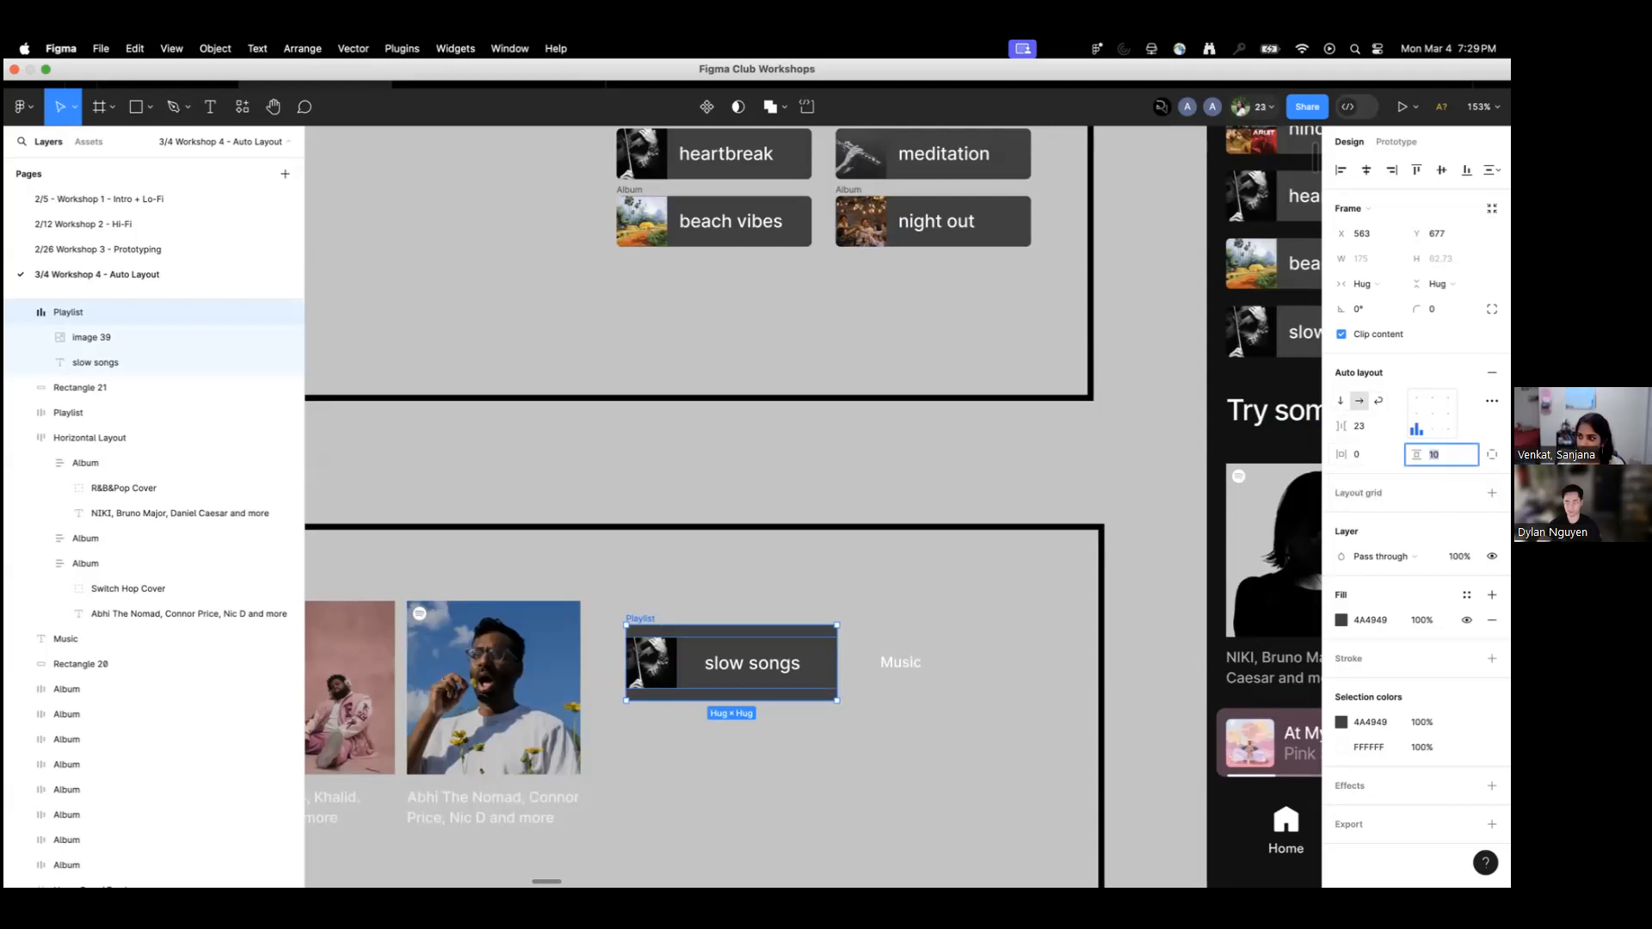
type("0")
key("Return")
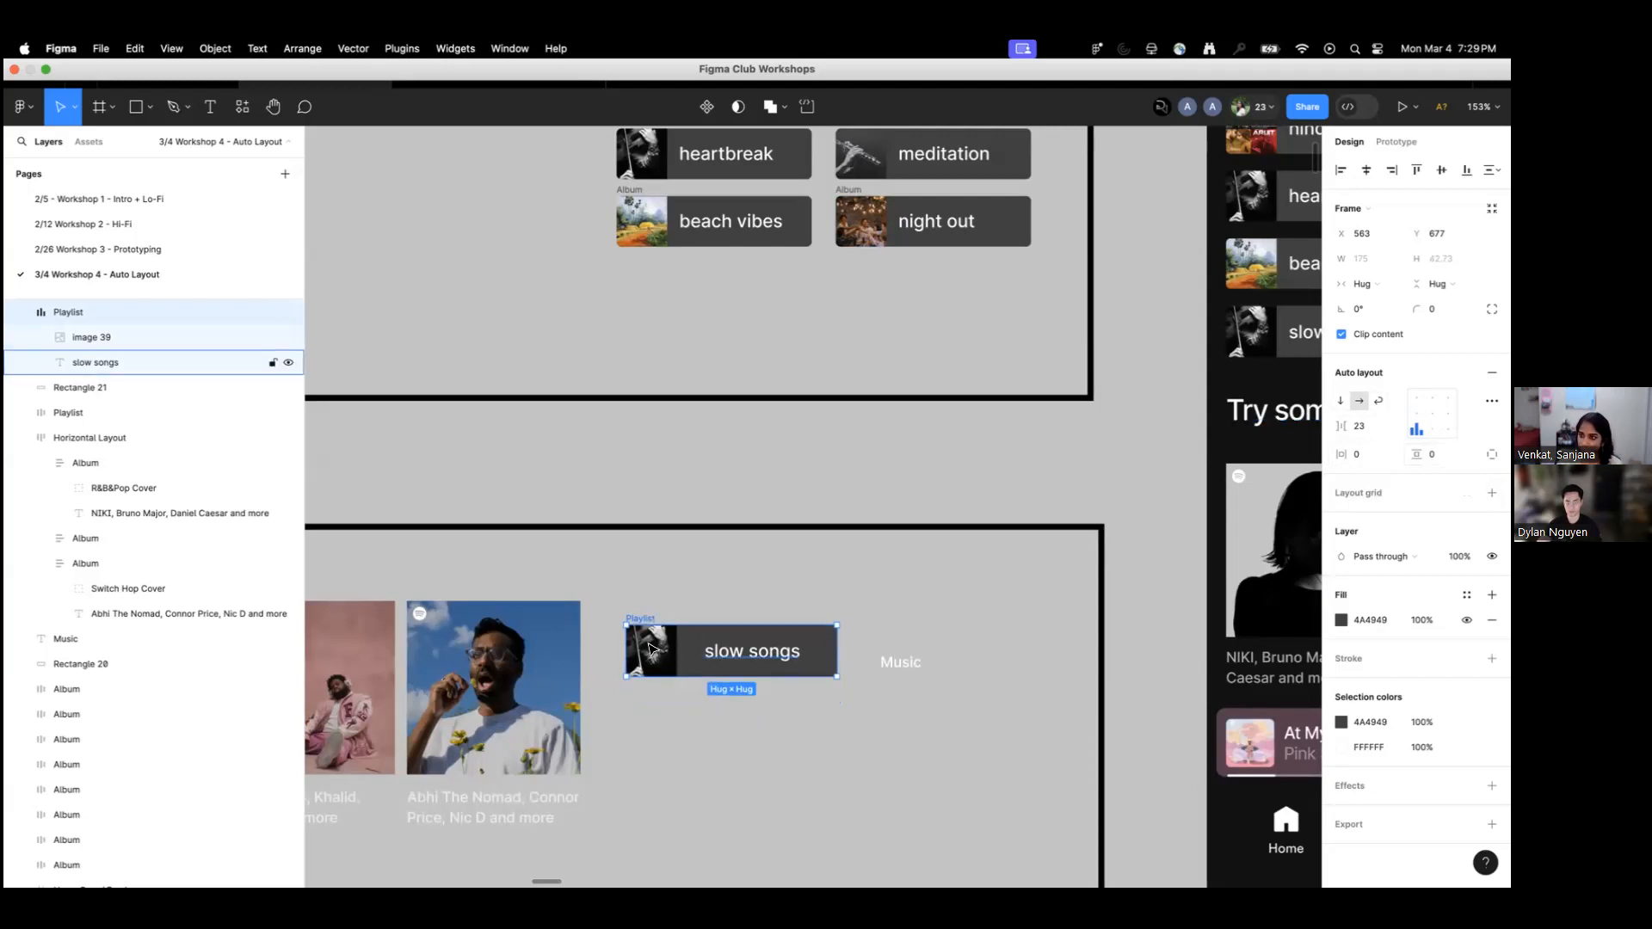
scroll(742, 709, "up", 5)
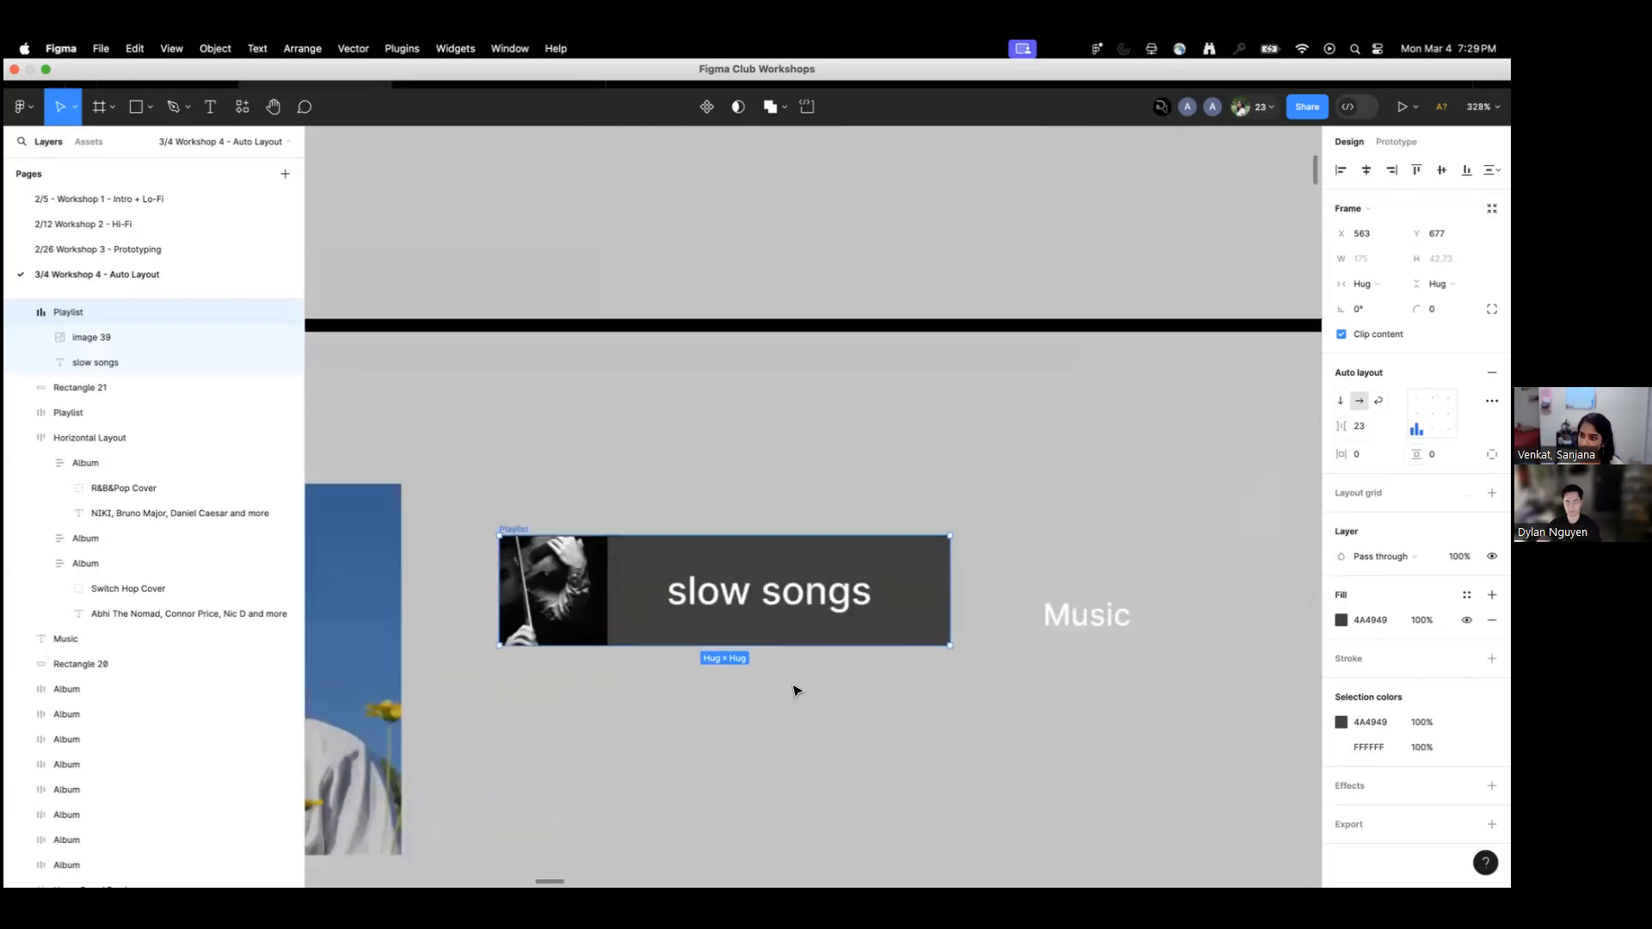
Check the item spacing of the beach vibes card and set the Playlist frame's gap to 10 to match it.
scroll(606, 614, "down", 8)
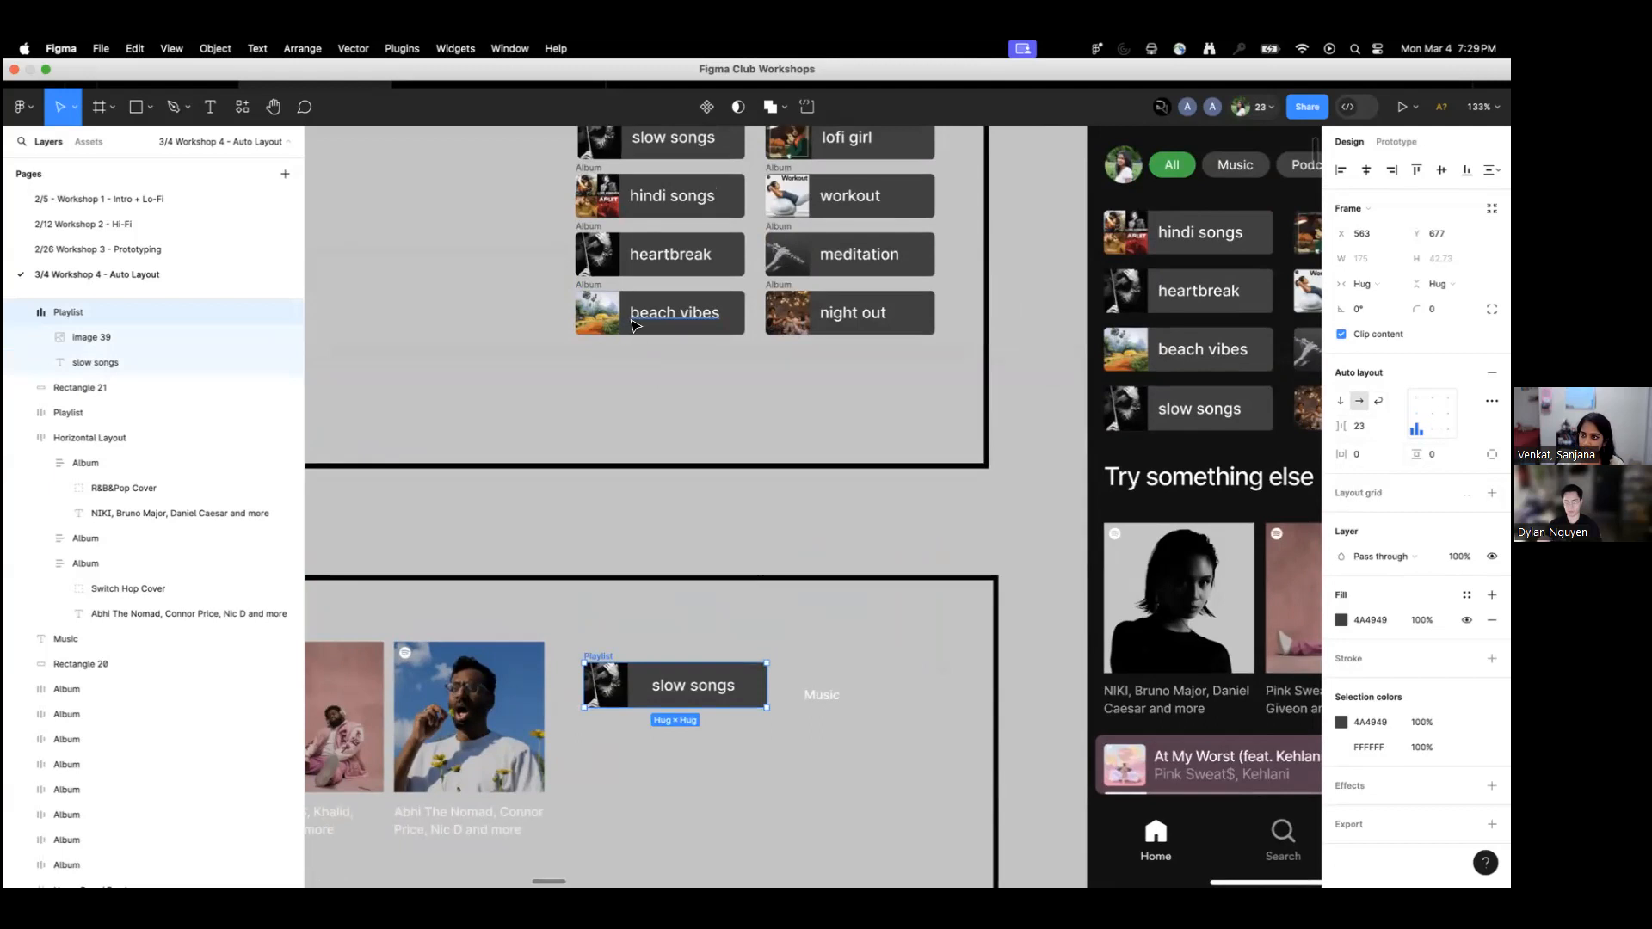
scroll(633, 323, "up", 10)
left_click(627, 320)
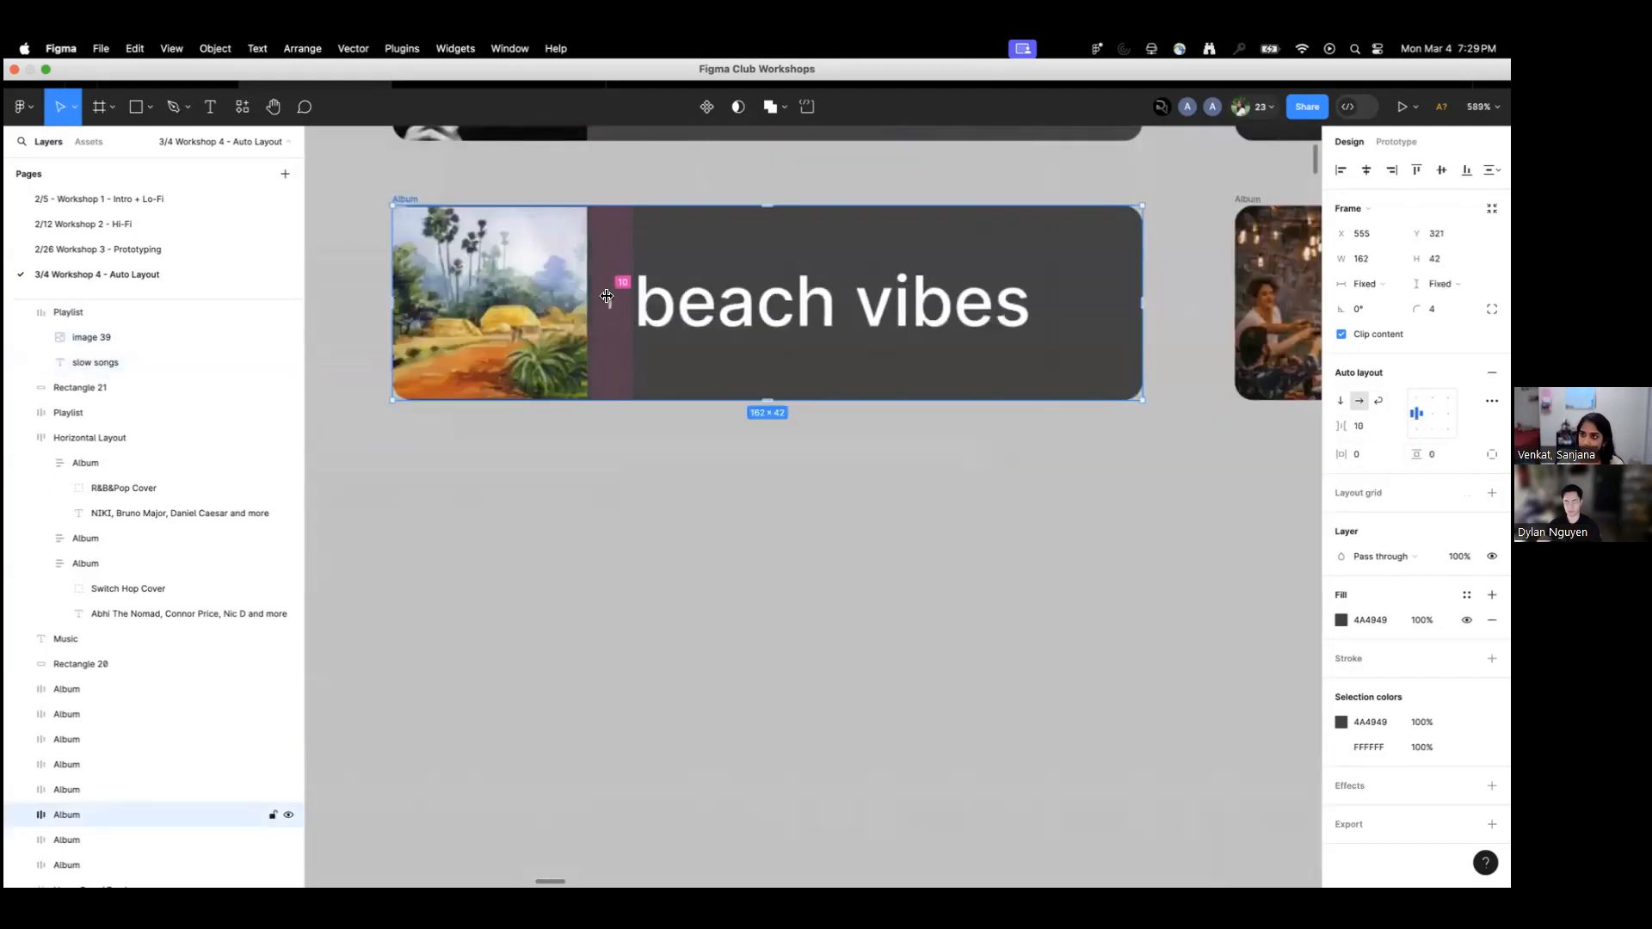
scroll(698, 444, "down", 8)
scroll(714, 602, "down", 4)
scroll(688, 603, "up", 8)
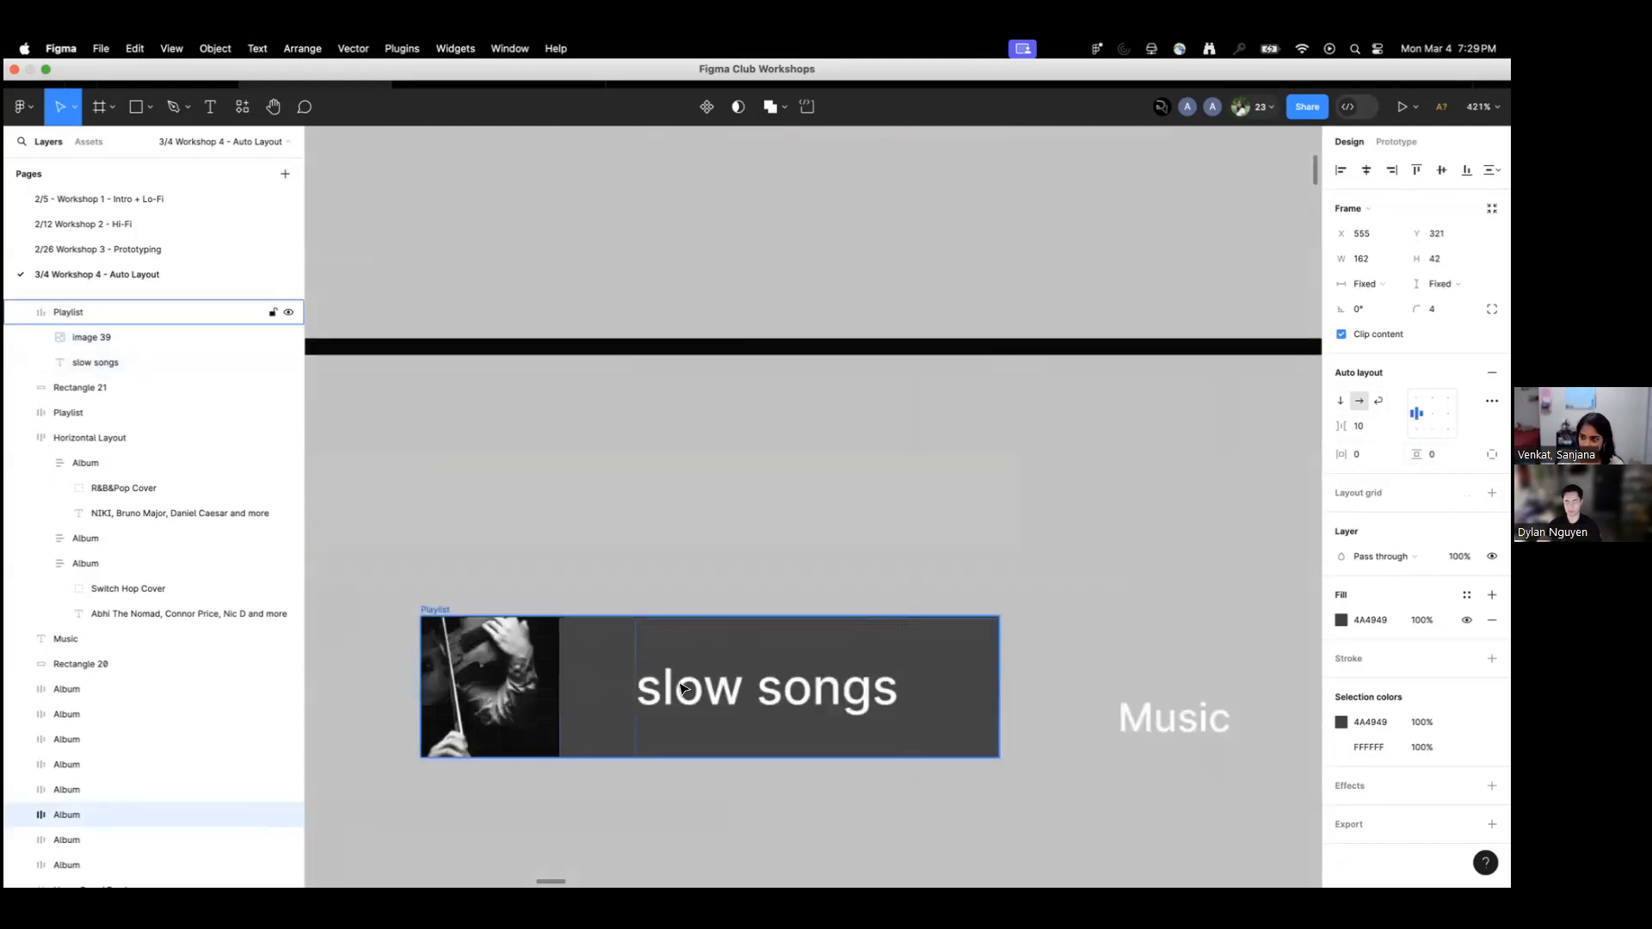
left_click(444, 500)
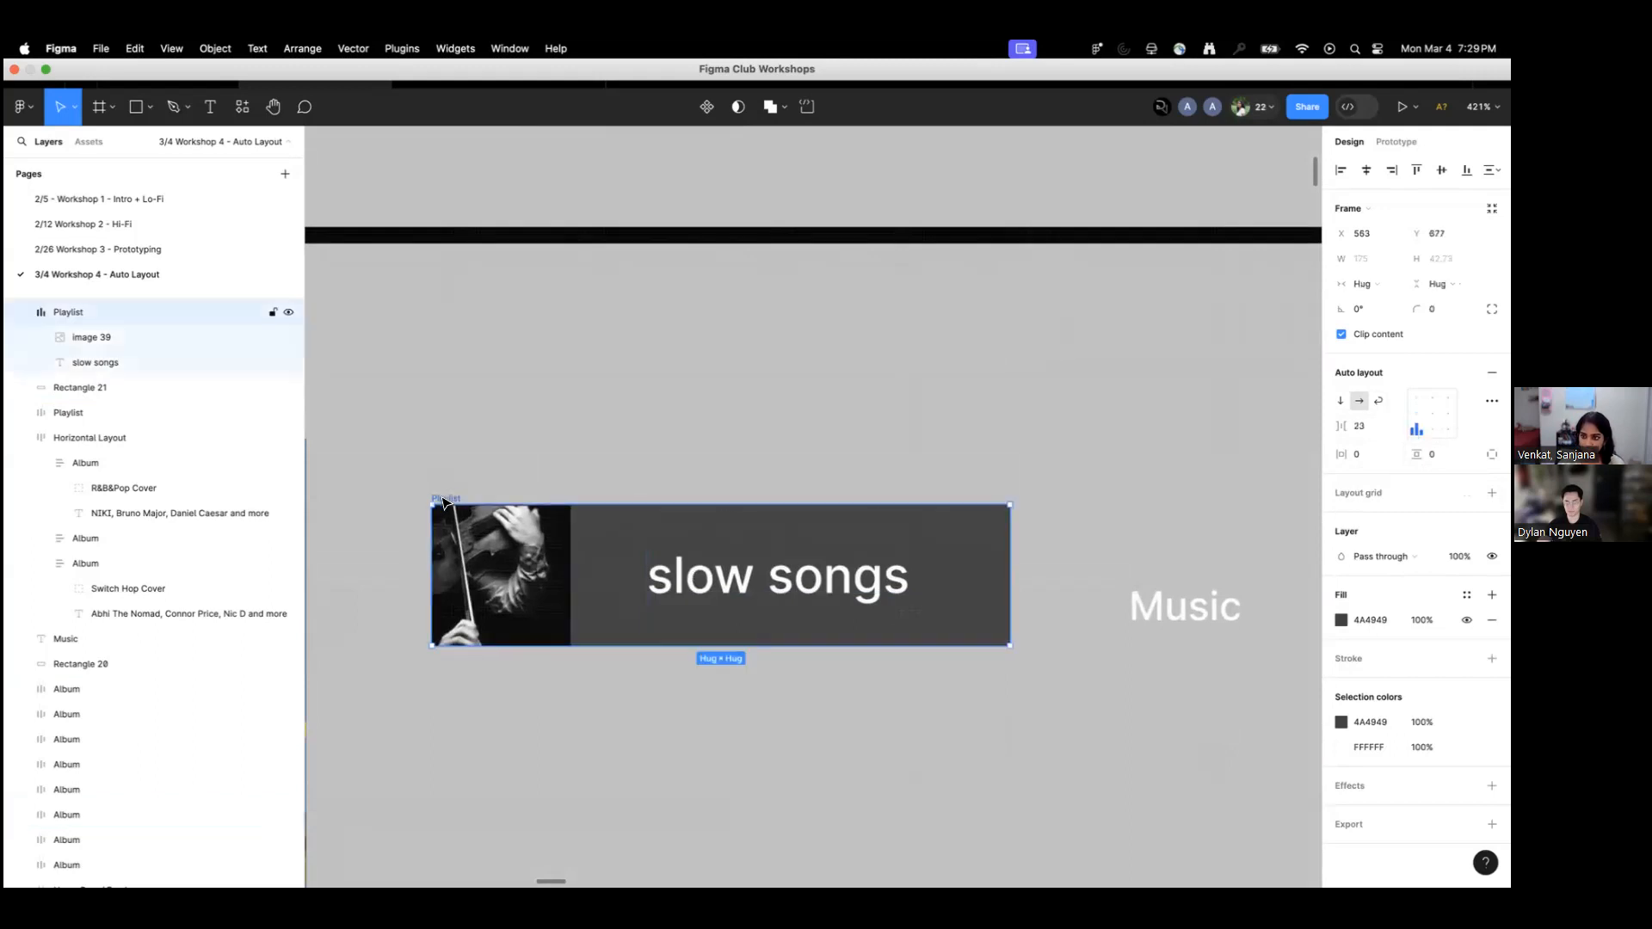
mouse_move(608, 576)
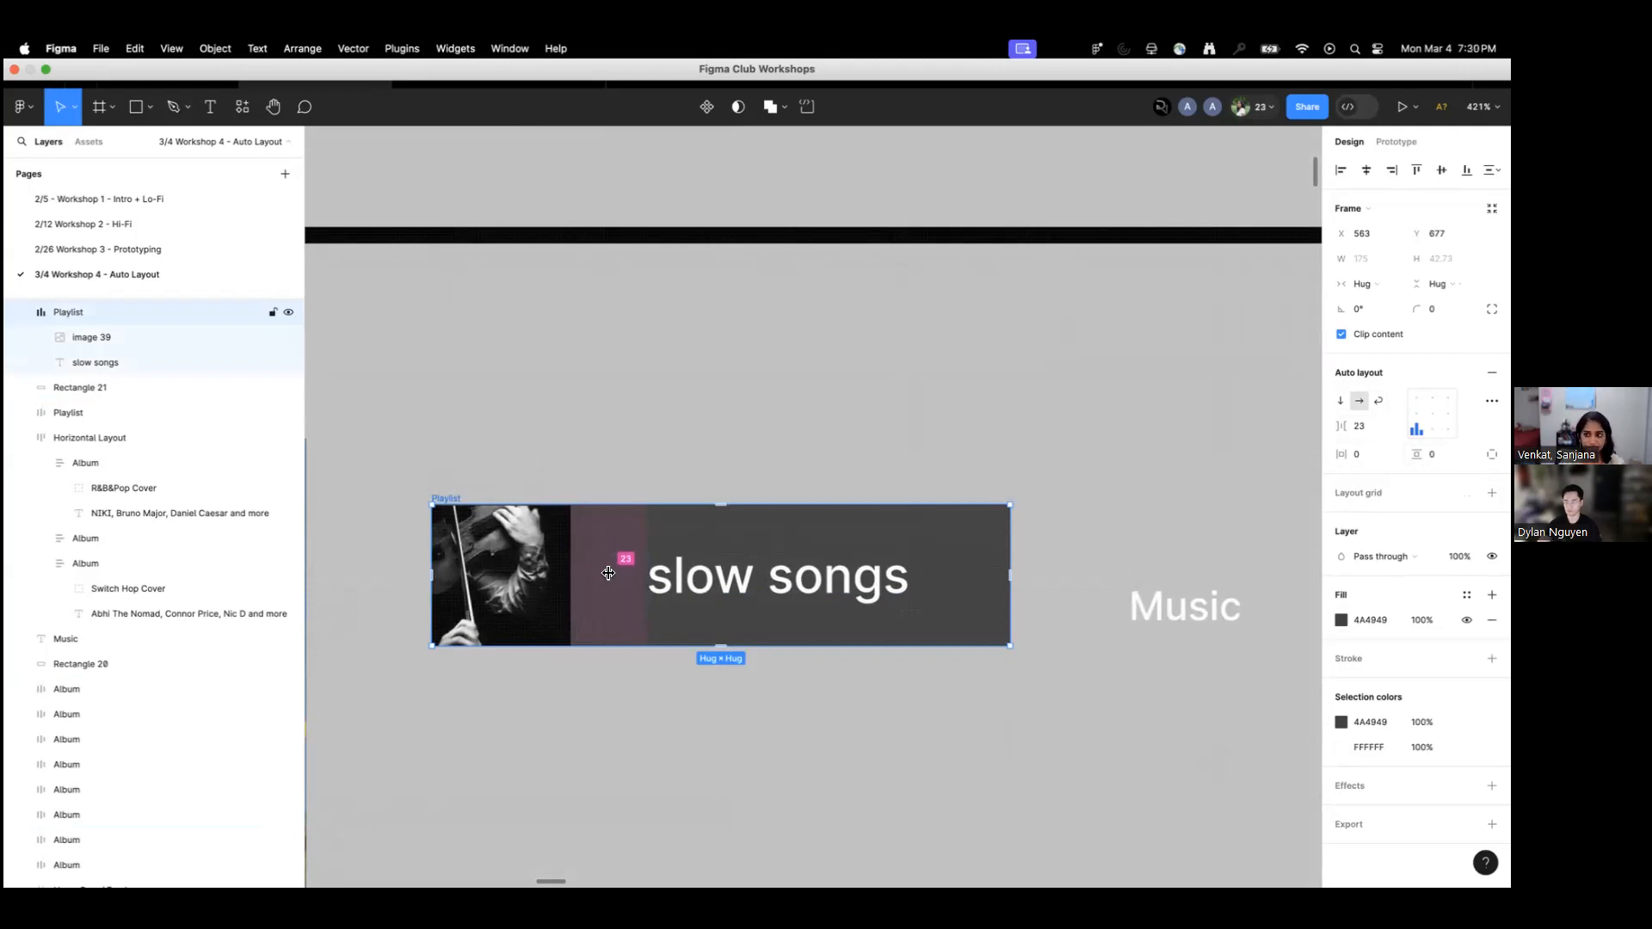
left_click(608, 573)
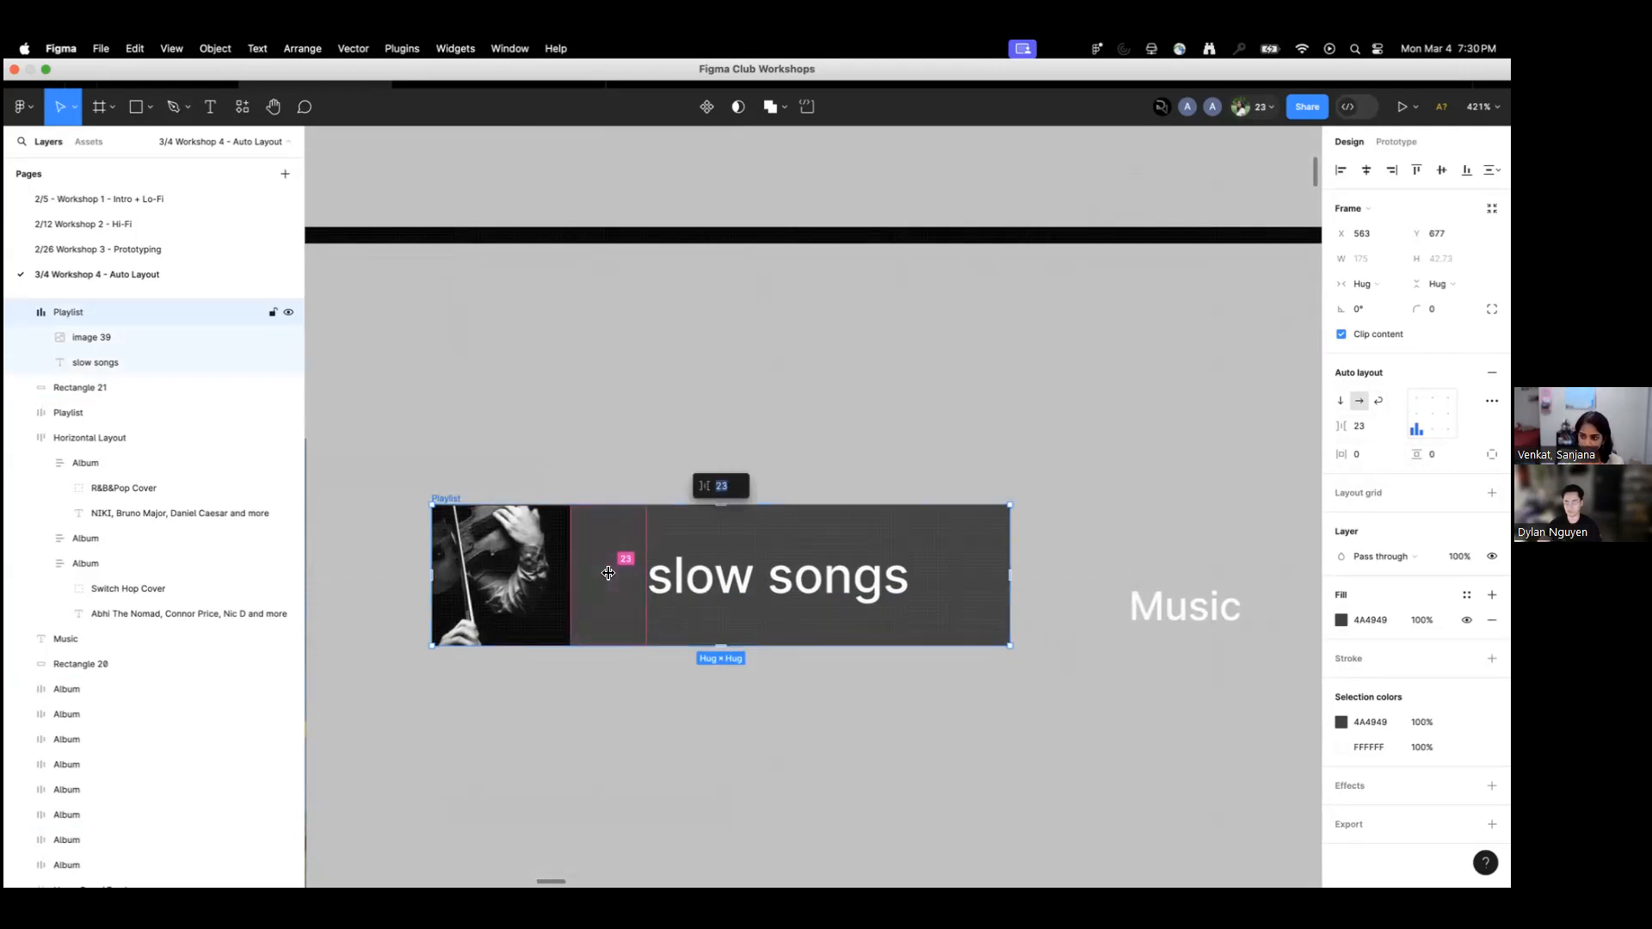
type("10")
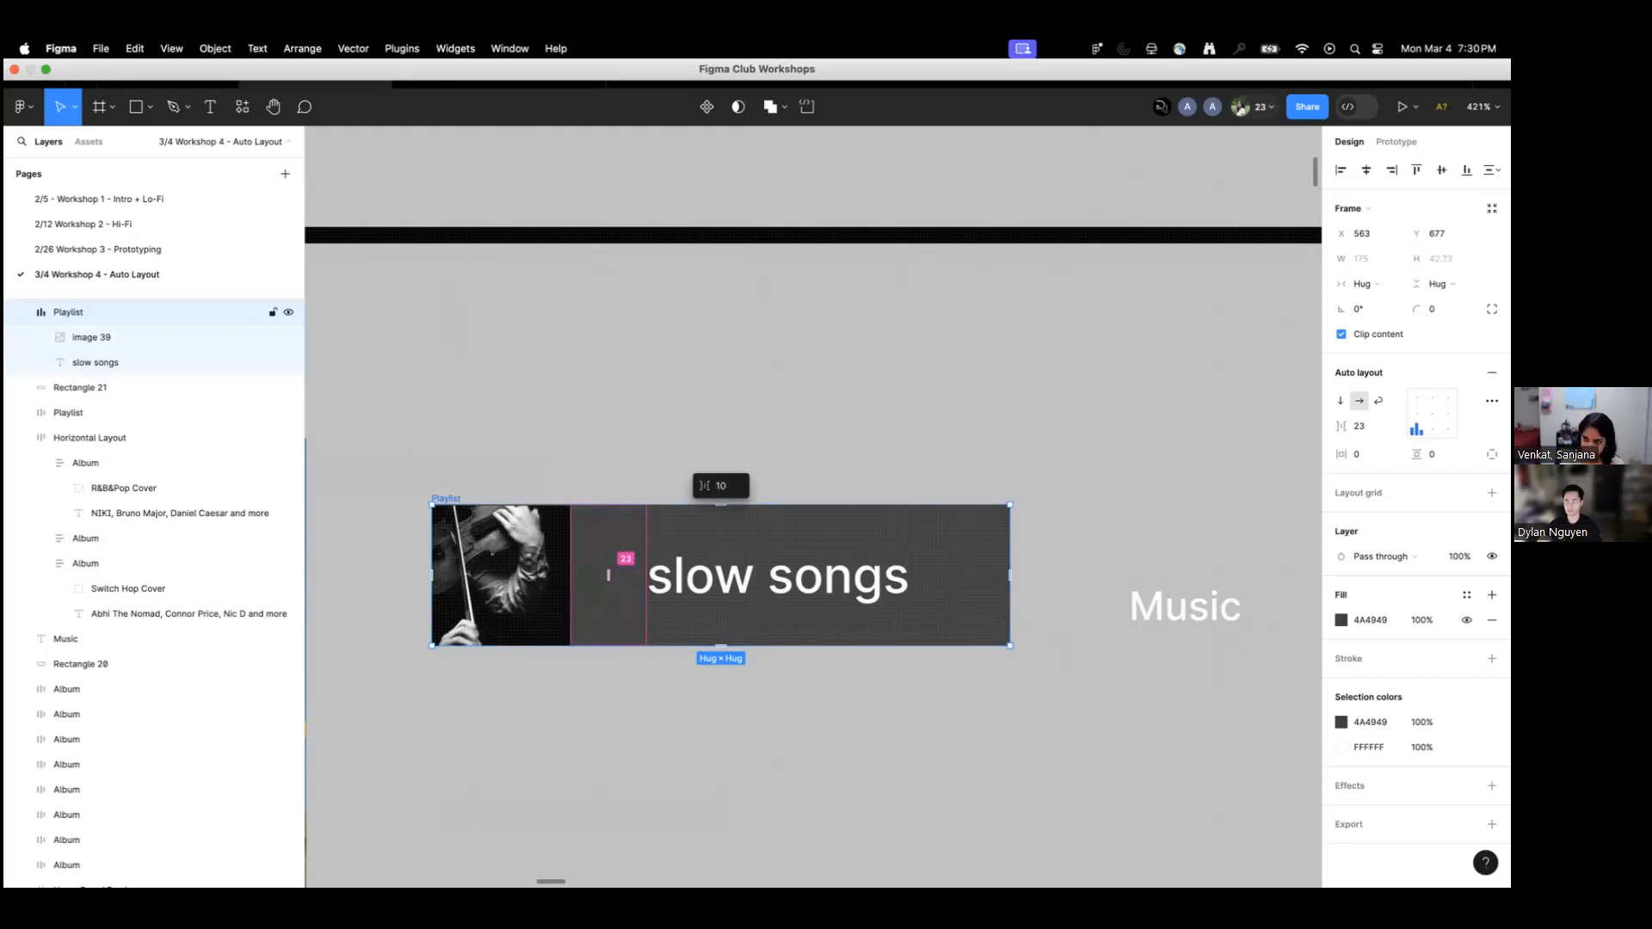
key("Return")
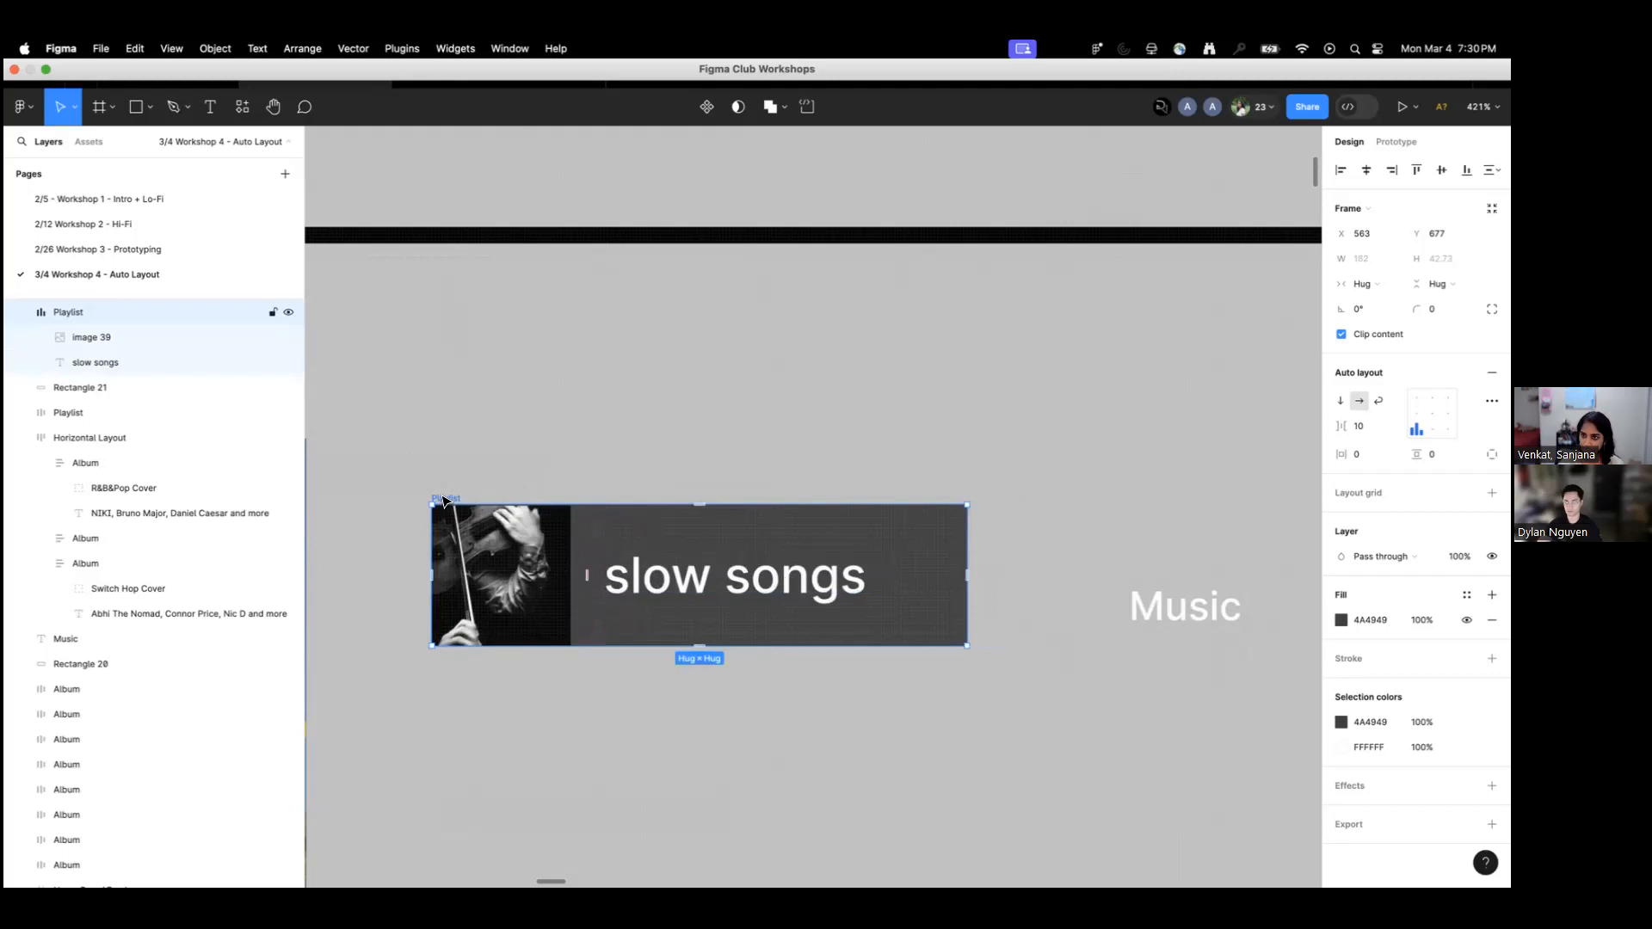
left_click(712, 451)
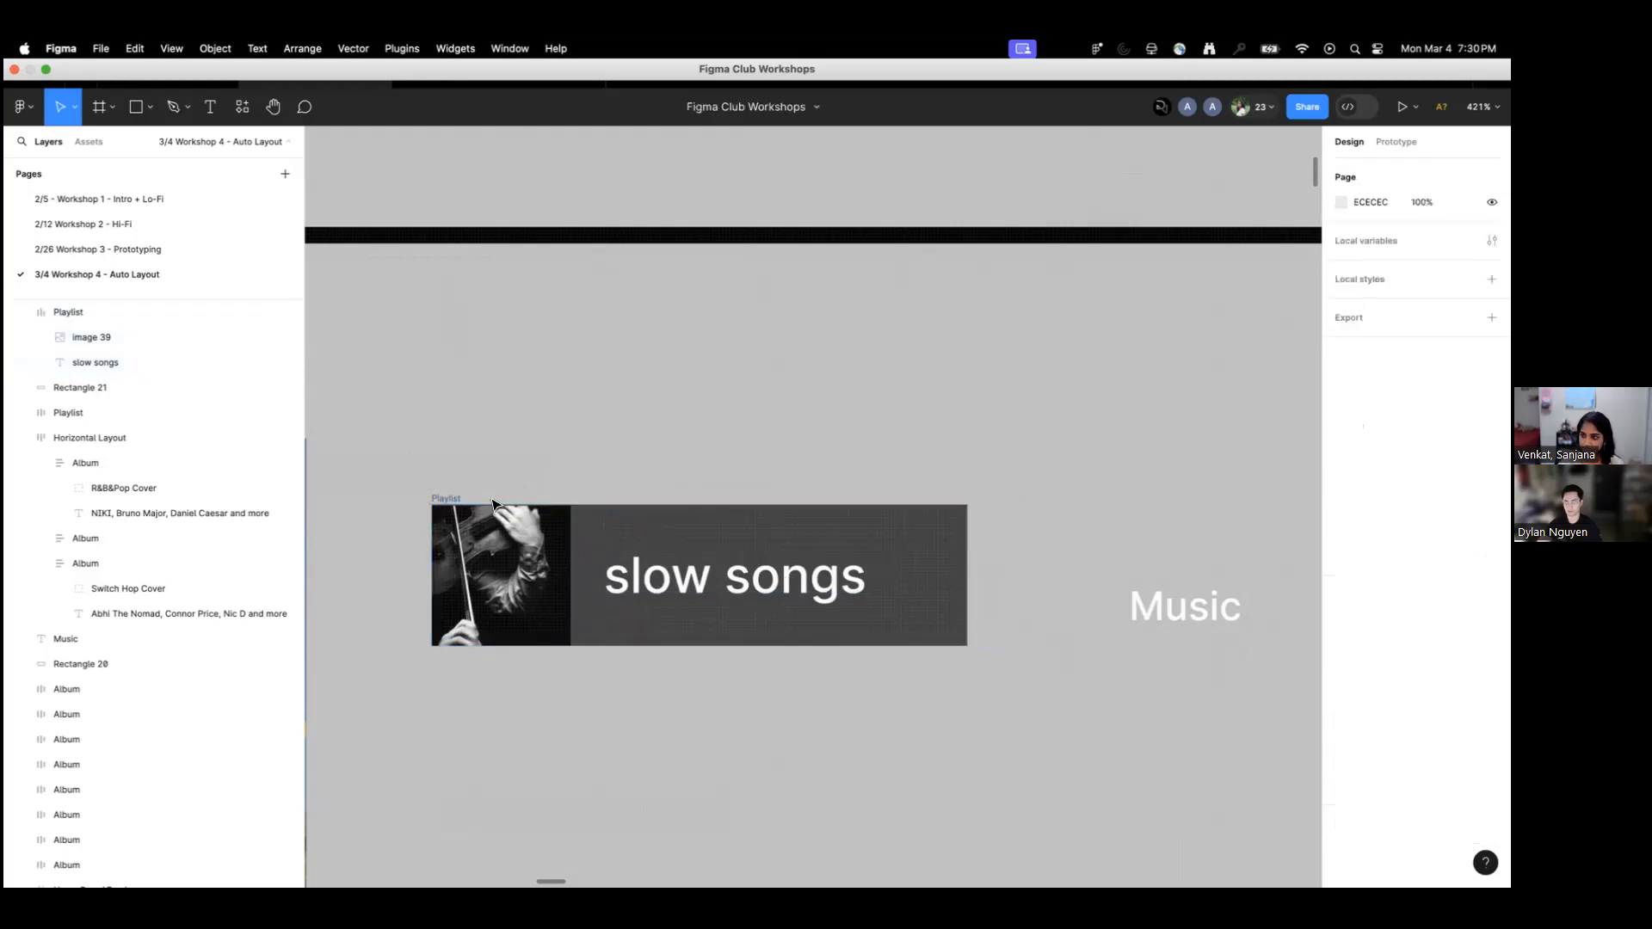
Survey the students' sections and inspect the gap value between the Playlist frame's cover image and text.
scroll(660, 465, "down", 10)
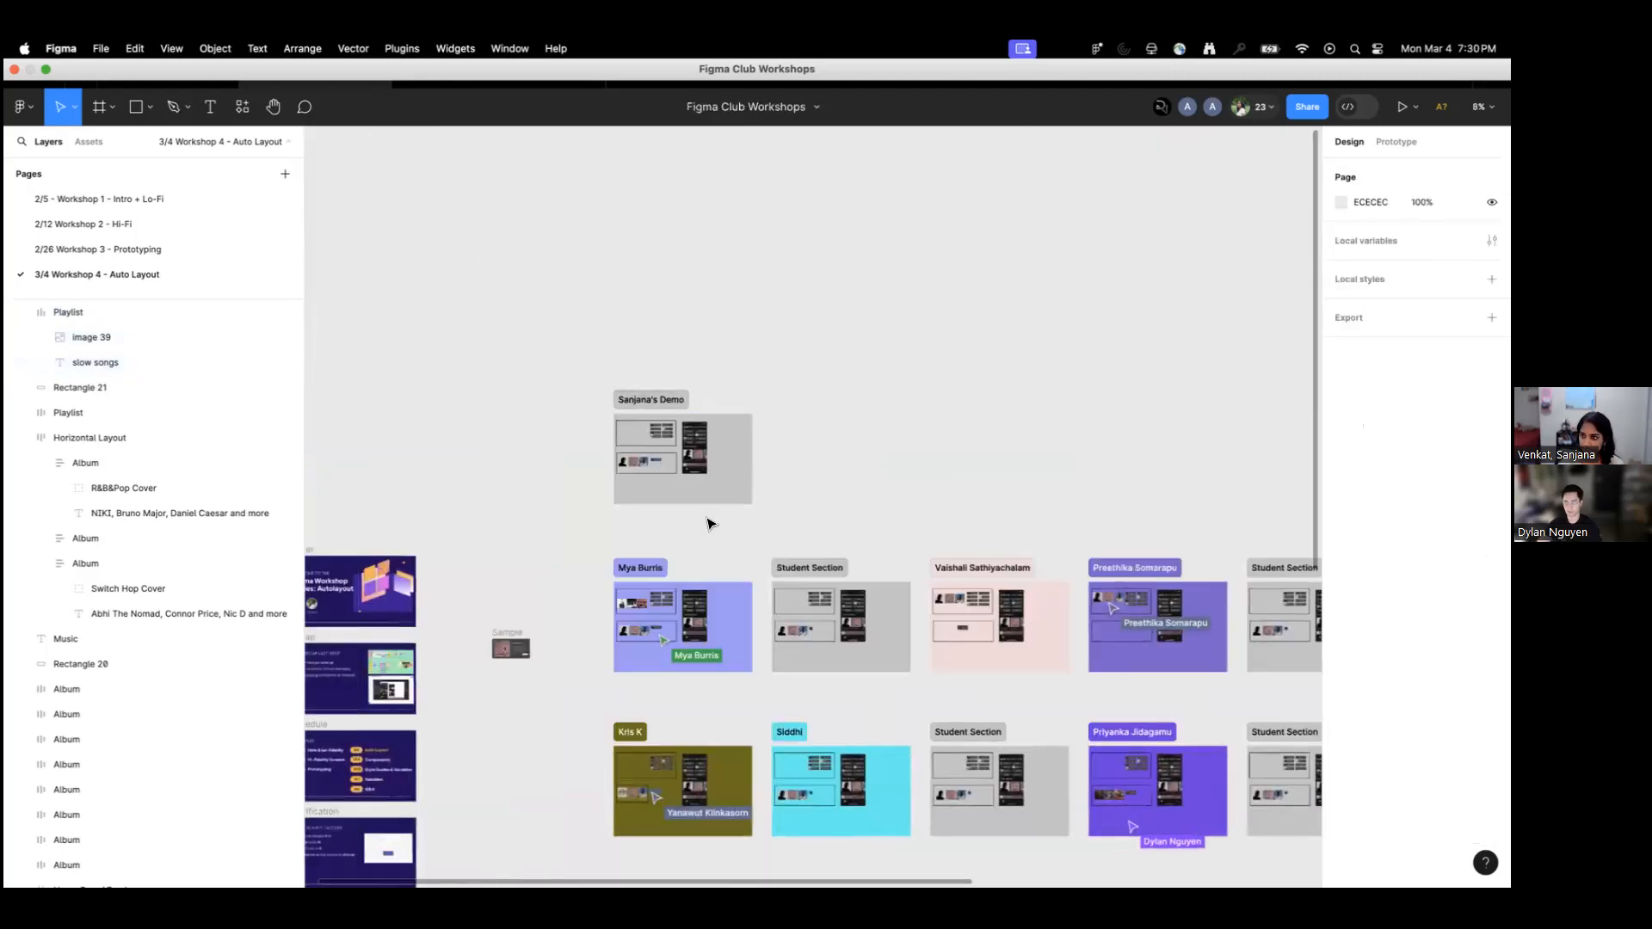
left_click_drag(708, 520, 620, 489)
scroll(602, 447, "up", 15)
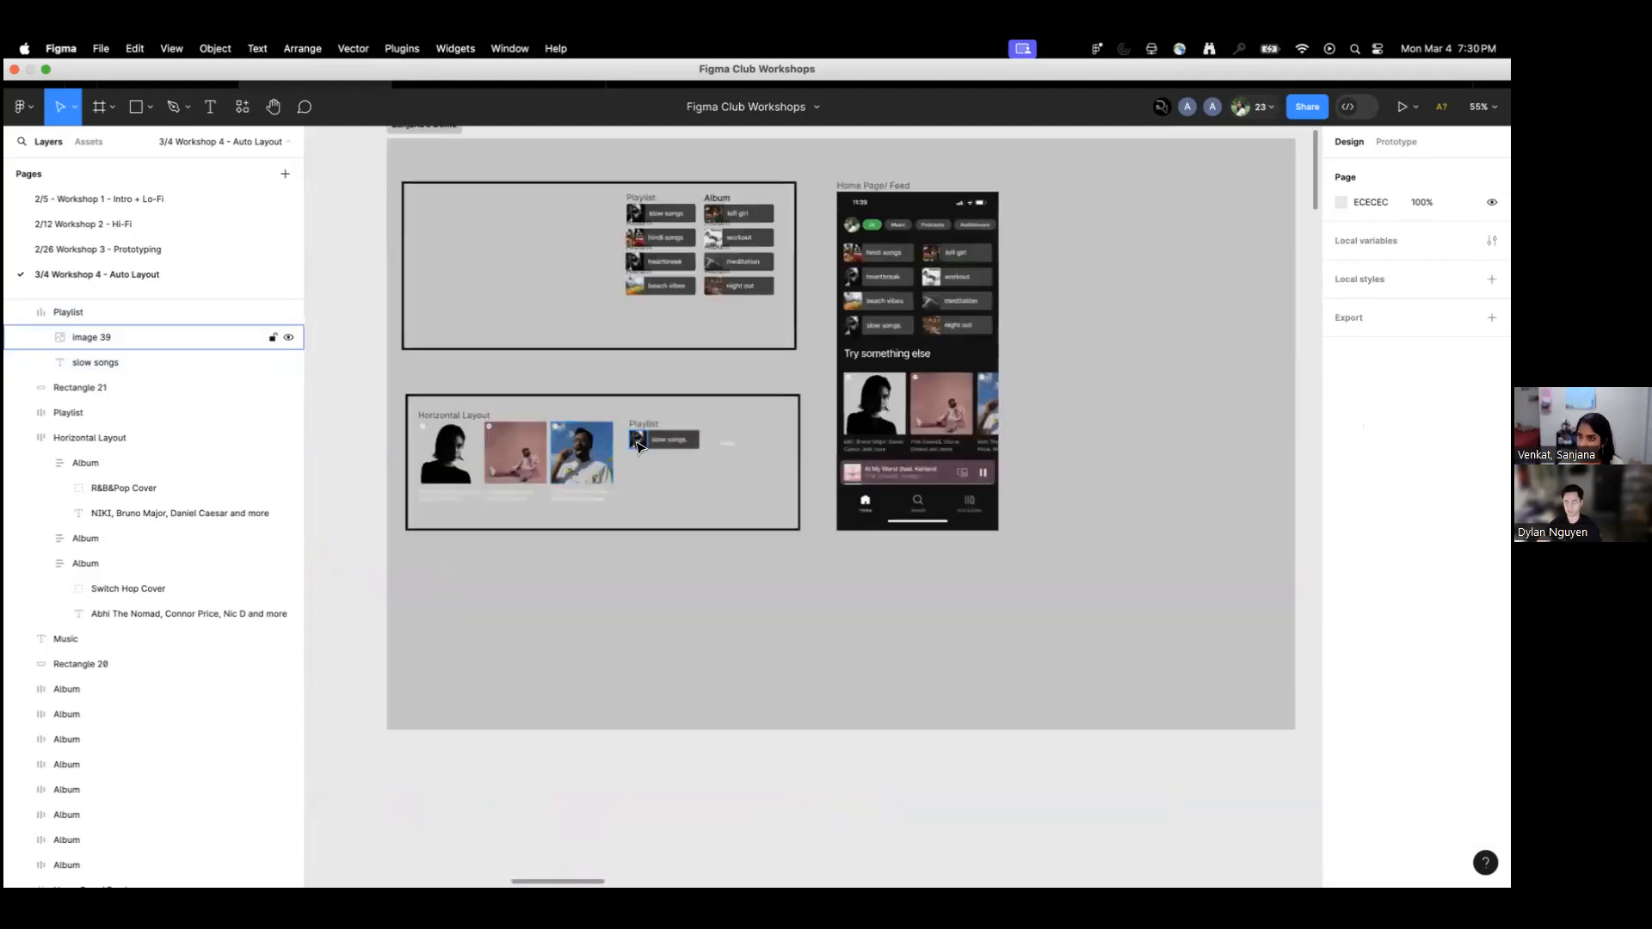
scroll(723, 478, "up", 2)
scroll(578, 533, "up", 4)
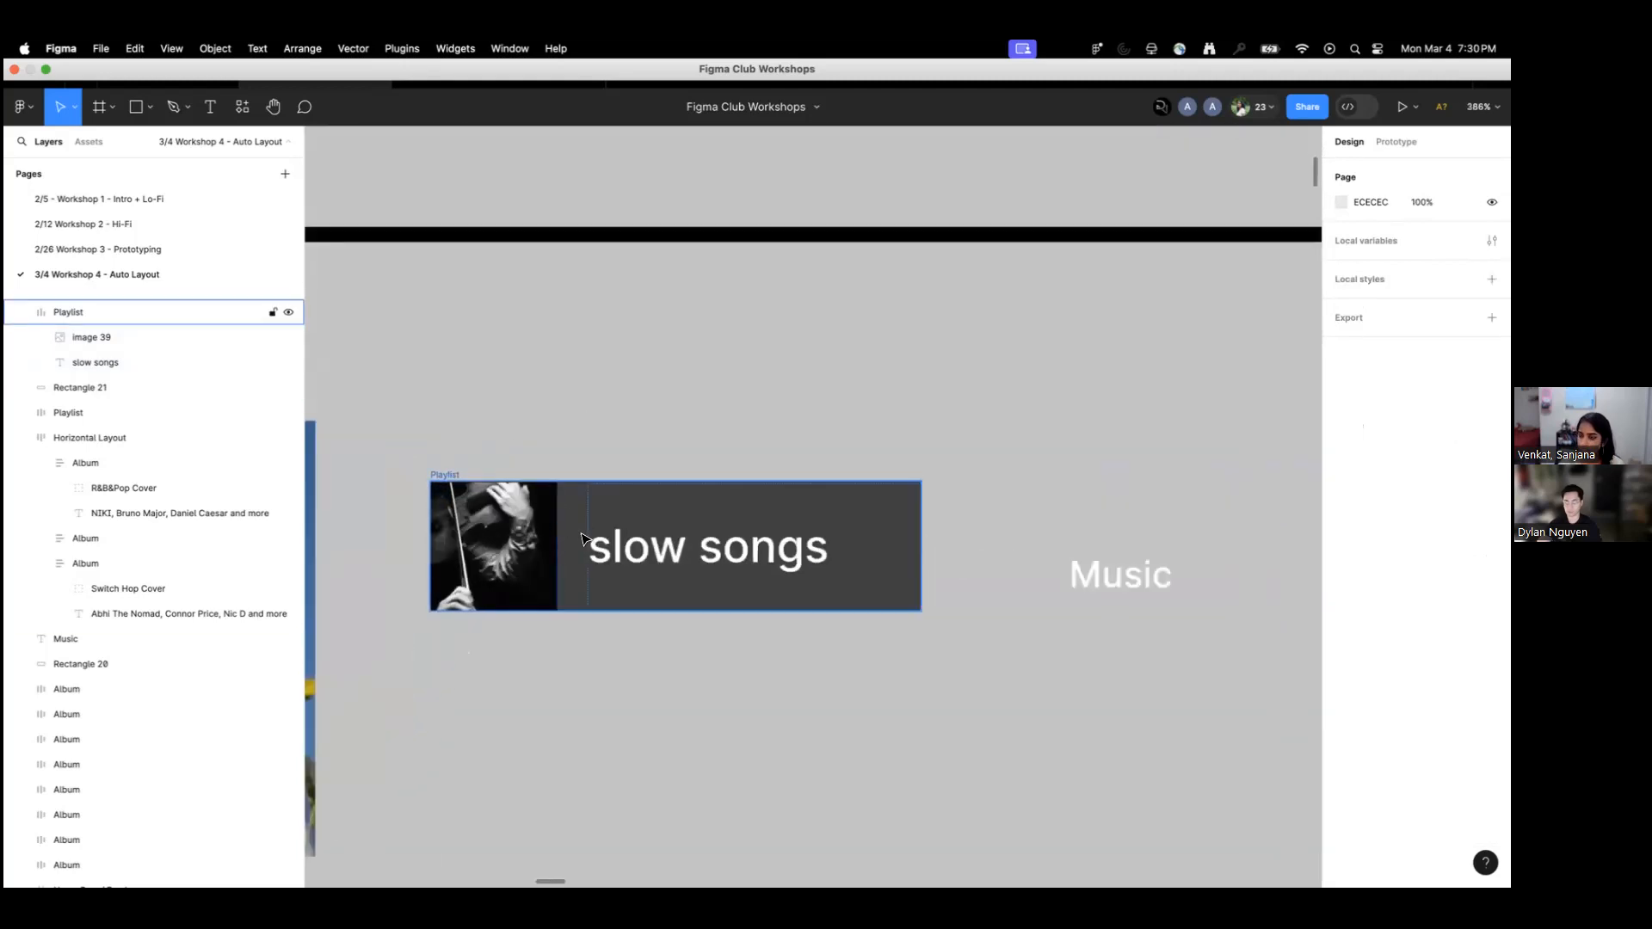
left_click(579, 543)
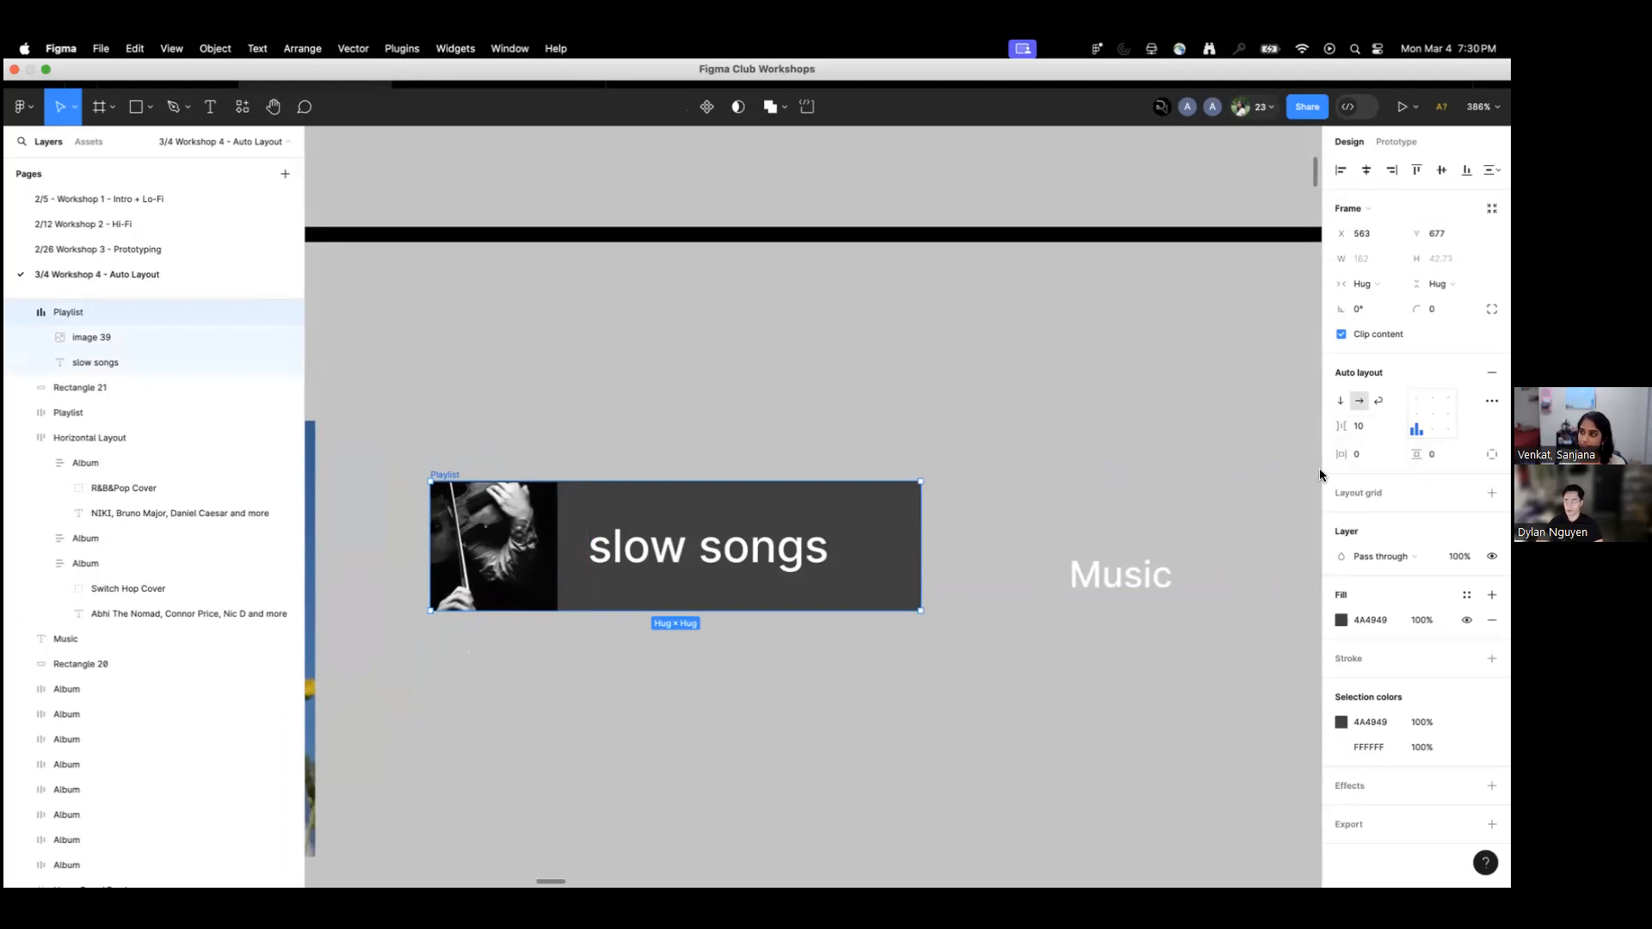
left_click(573, 546)
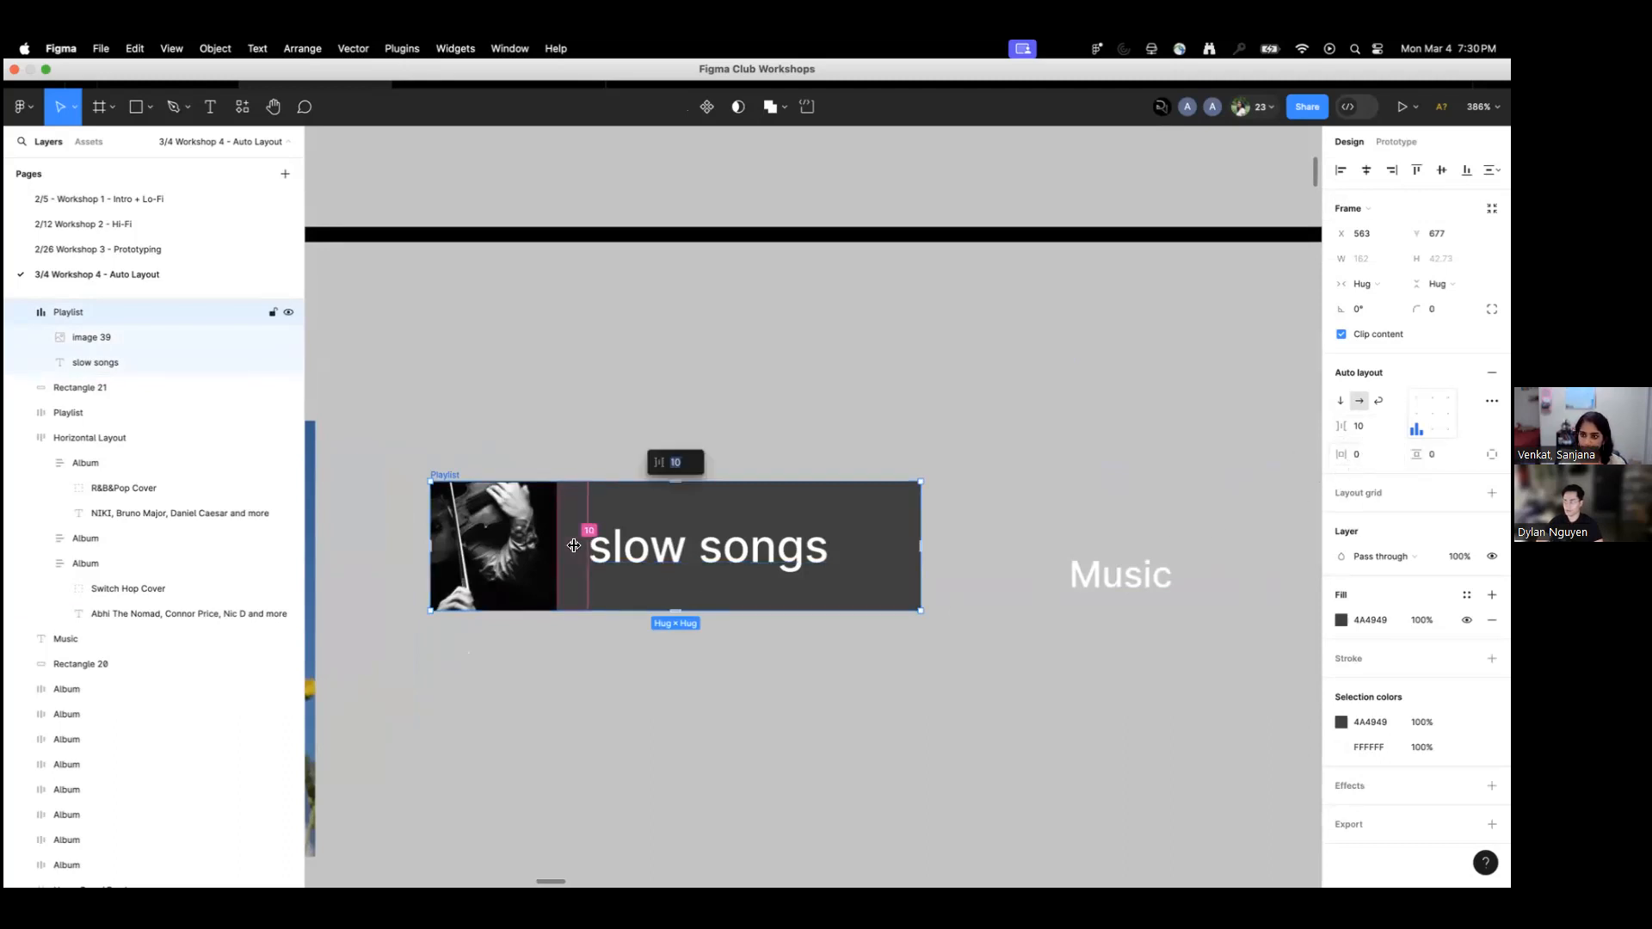
left_click(454, 474)
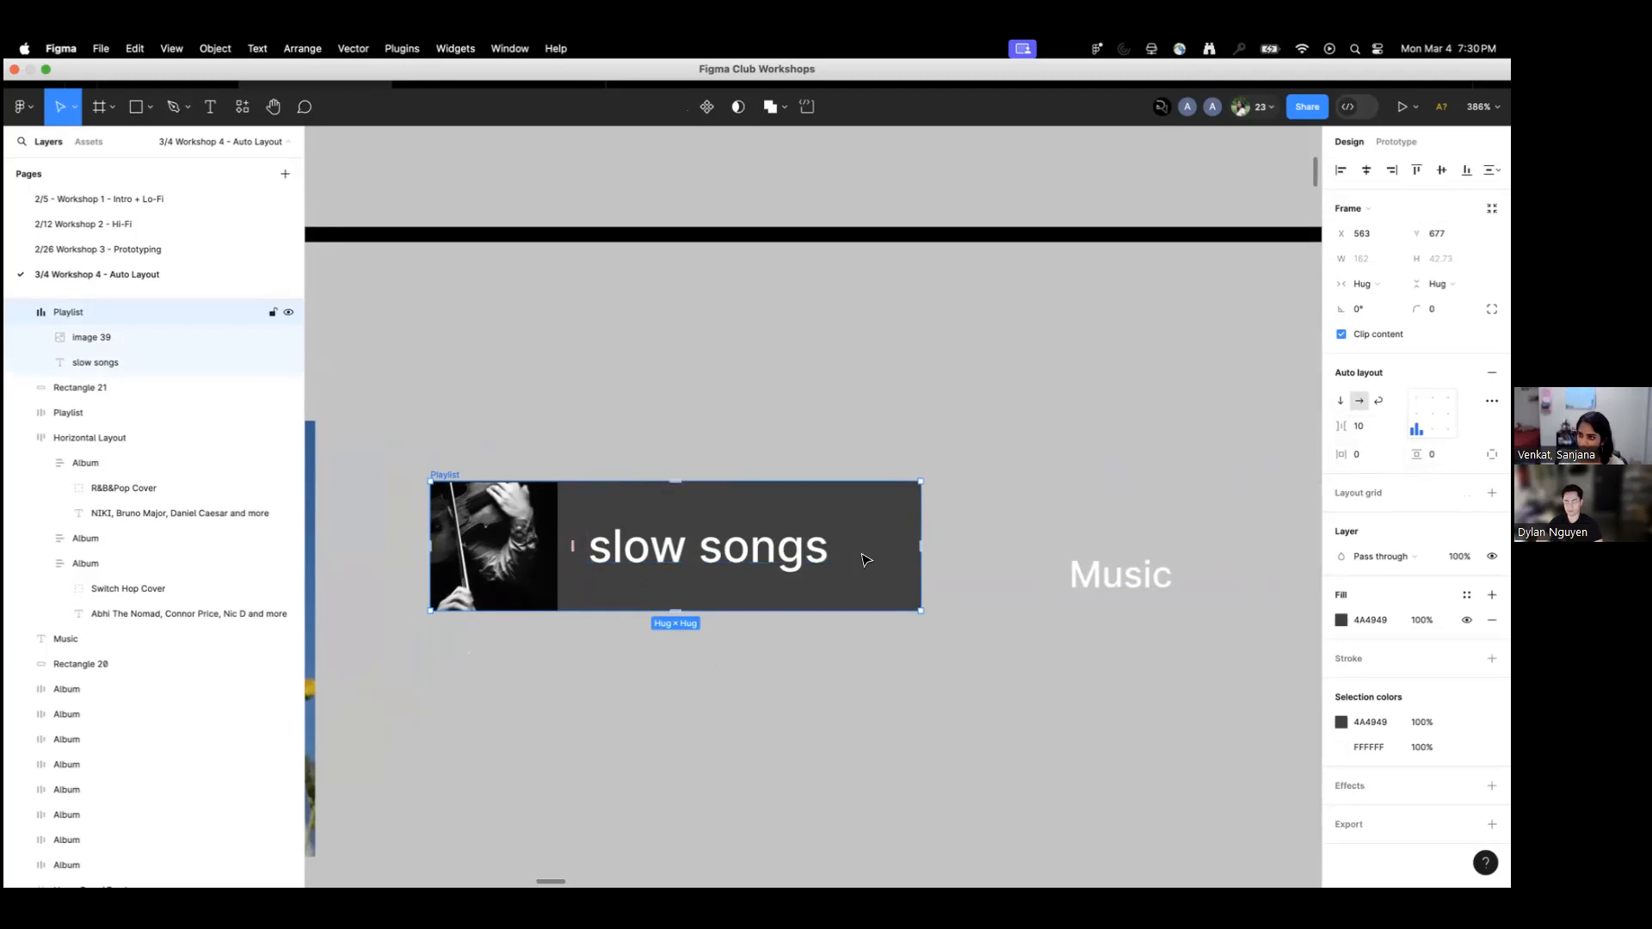
Compare the size and resizing settings of the night out card with those of the Playlist frame.
scroll(952, 373, "down", 5)
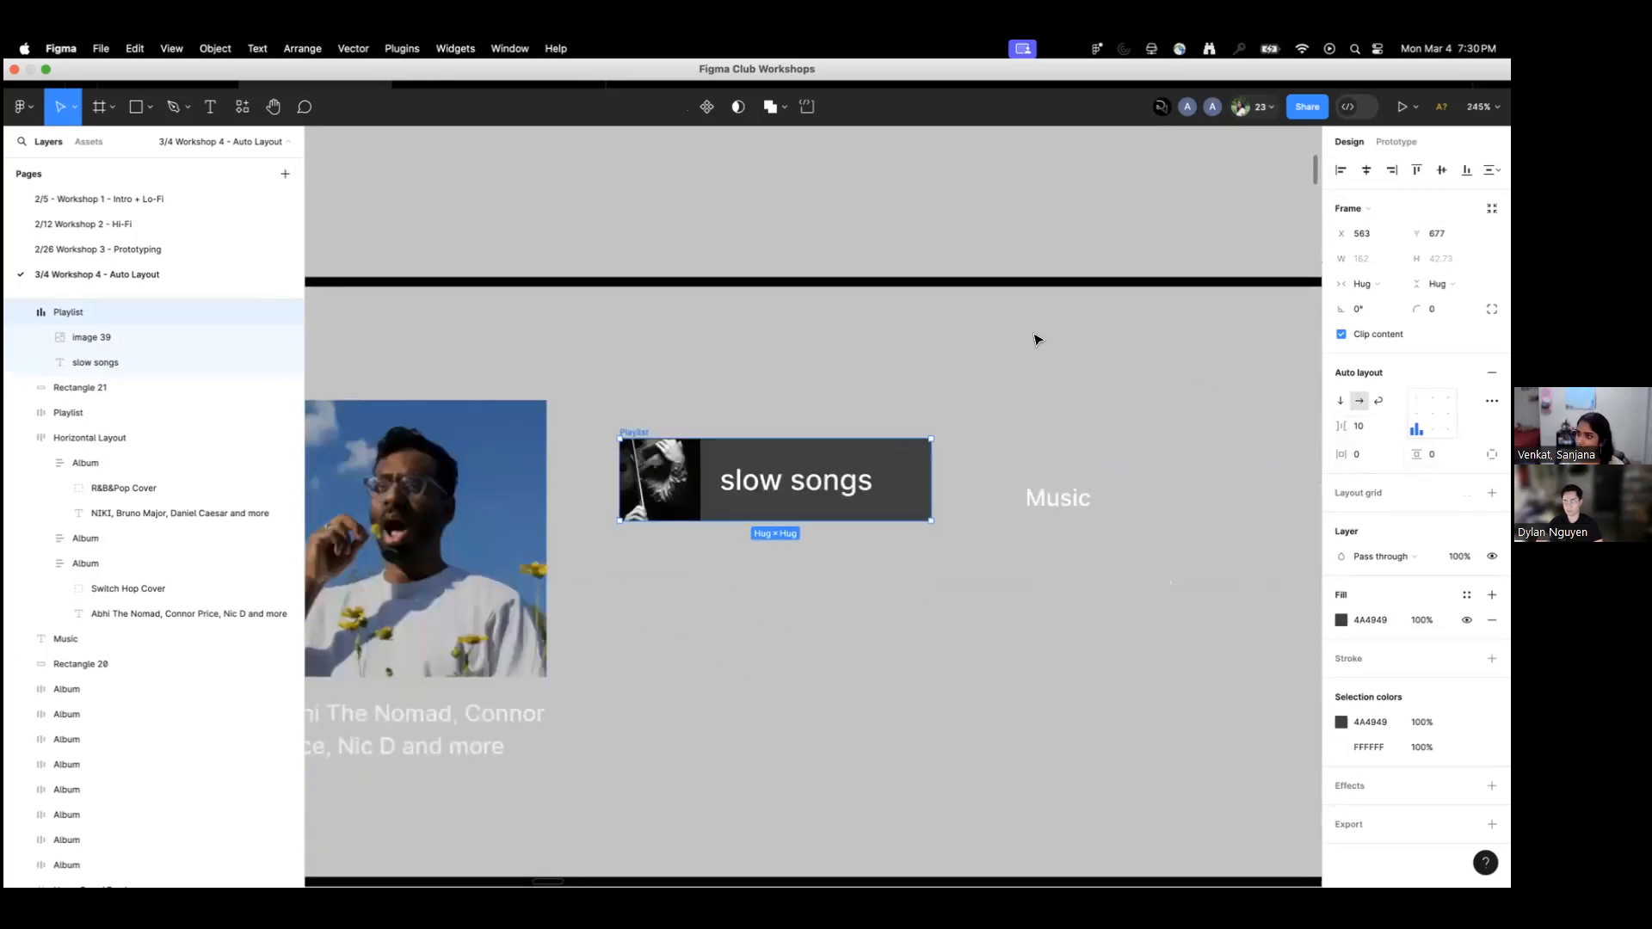
scroll(942, 425, "up", 3)
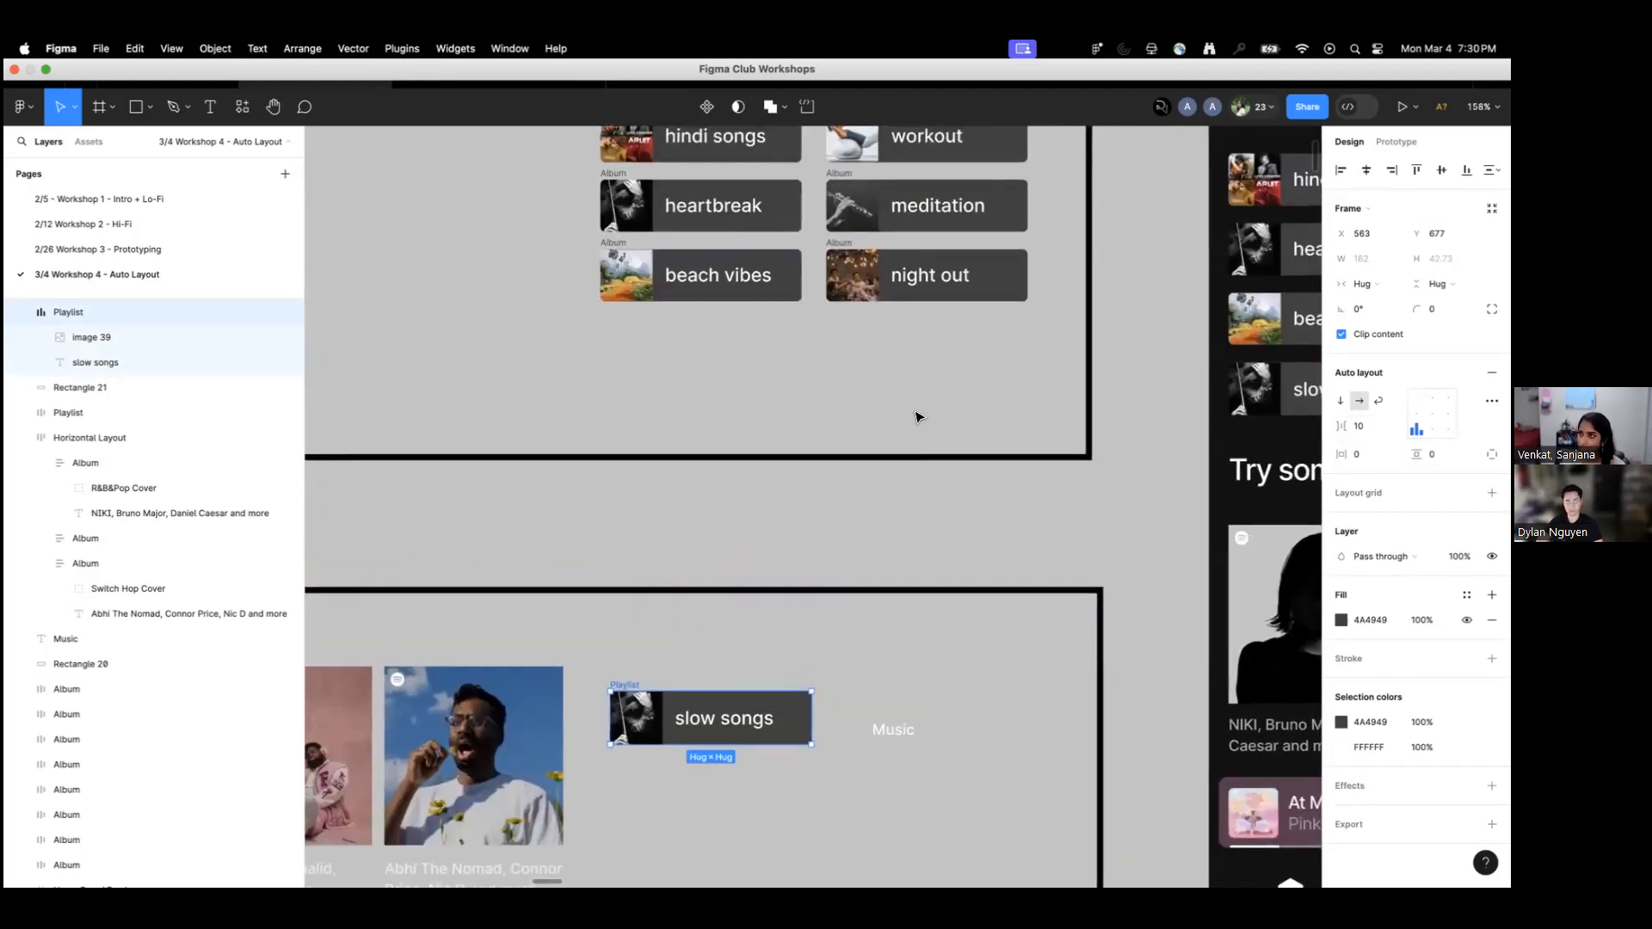
left_click(1003, 274)
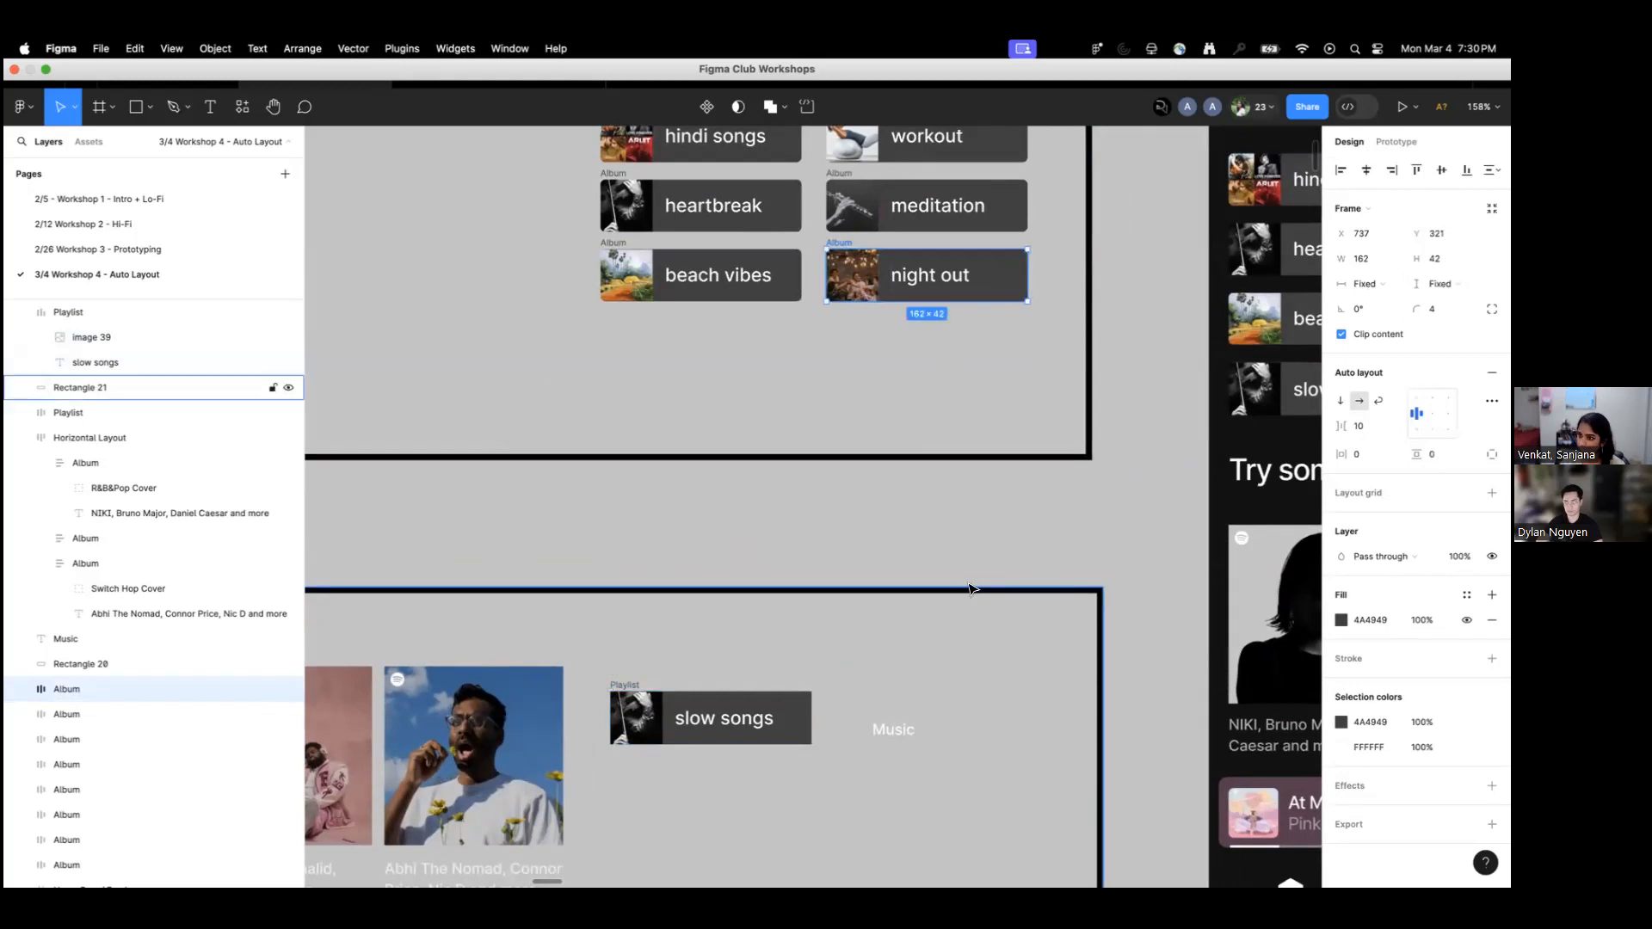
scroll(1018, 483, "down", 3)
scroll(746, 600, "up", 4)
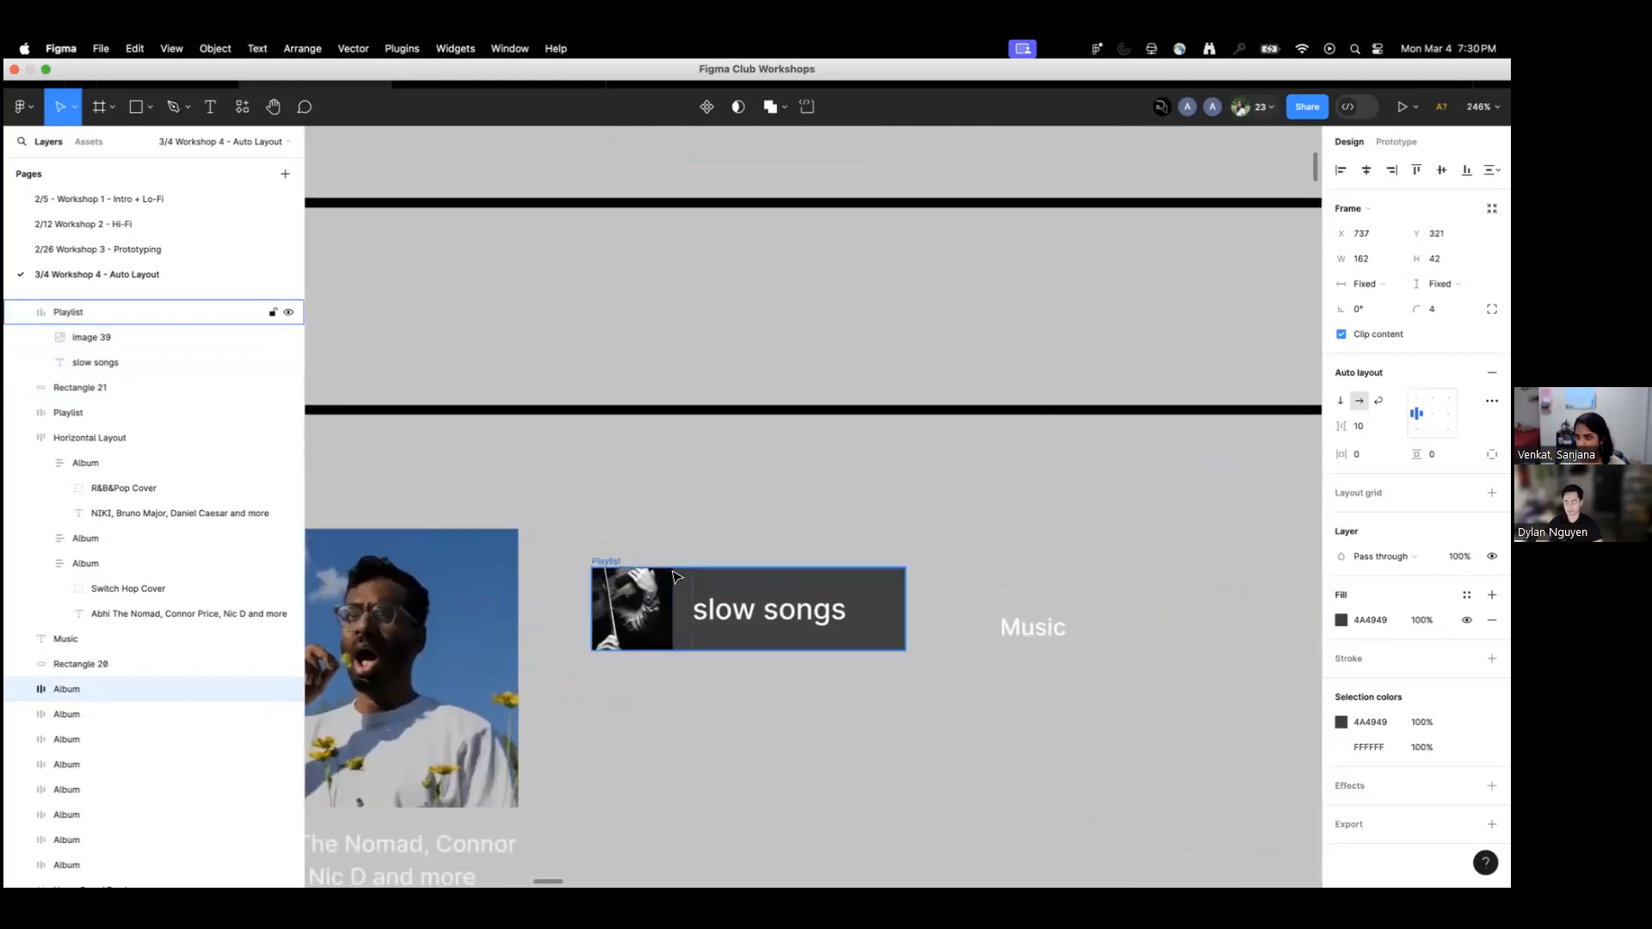
left_click(599, 561)
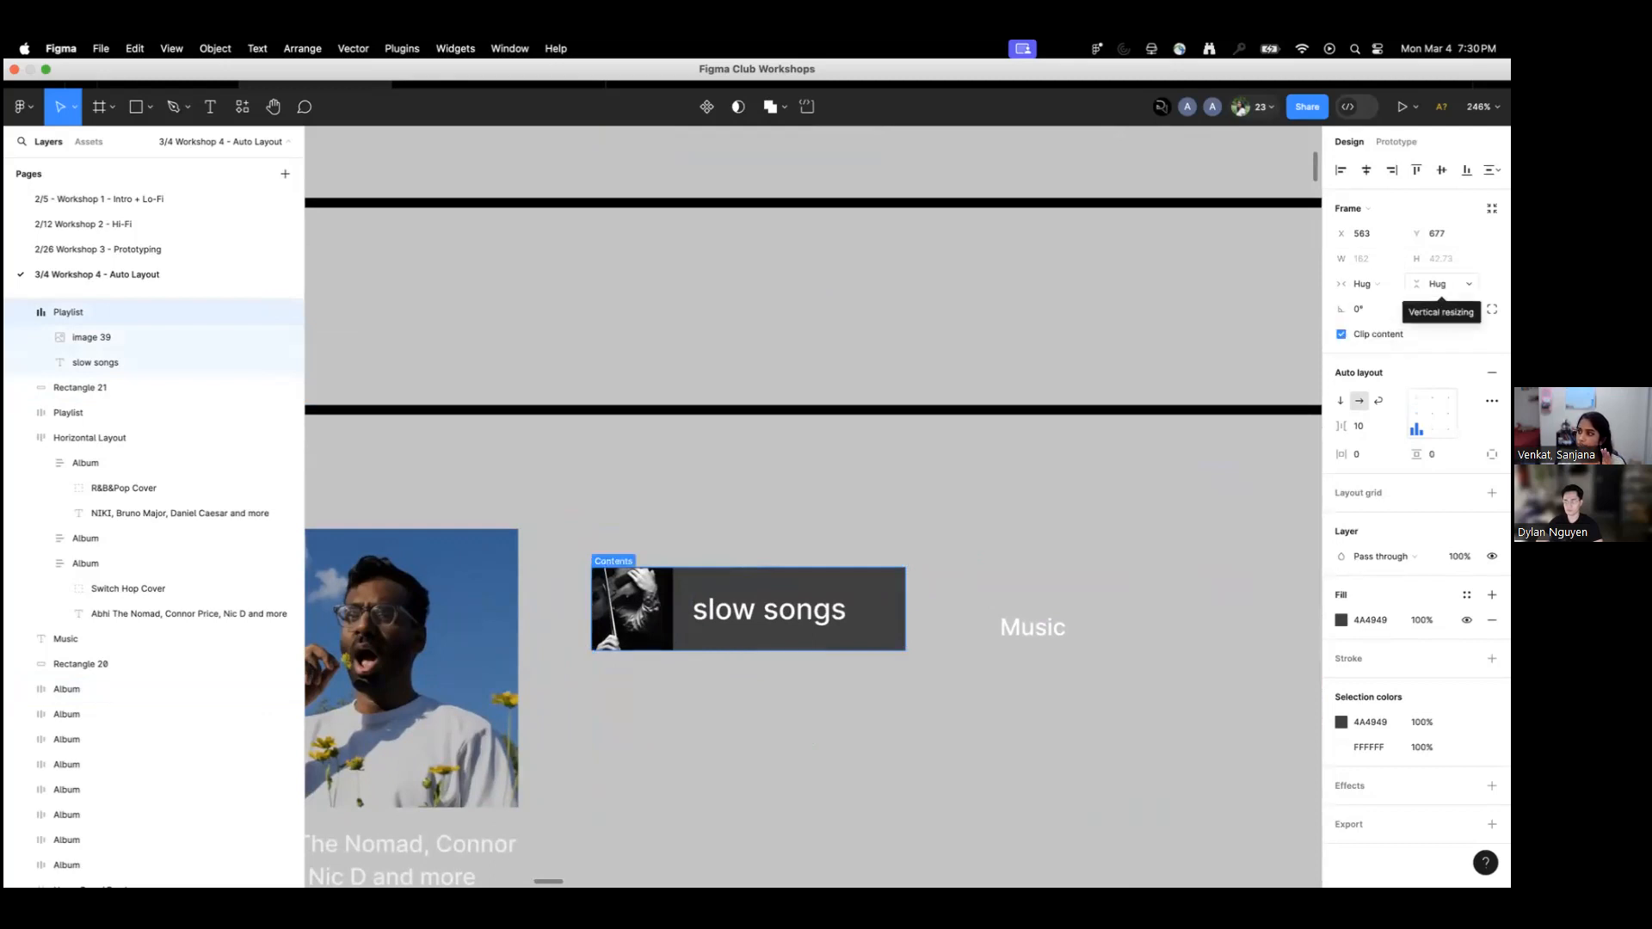
Set the corner radius of the Playlist frame to 4.
left_click(1438, 309)
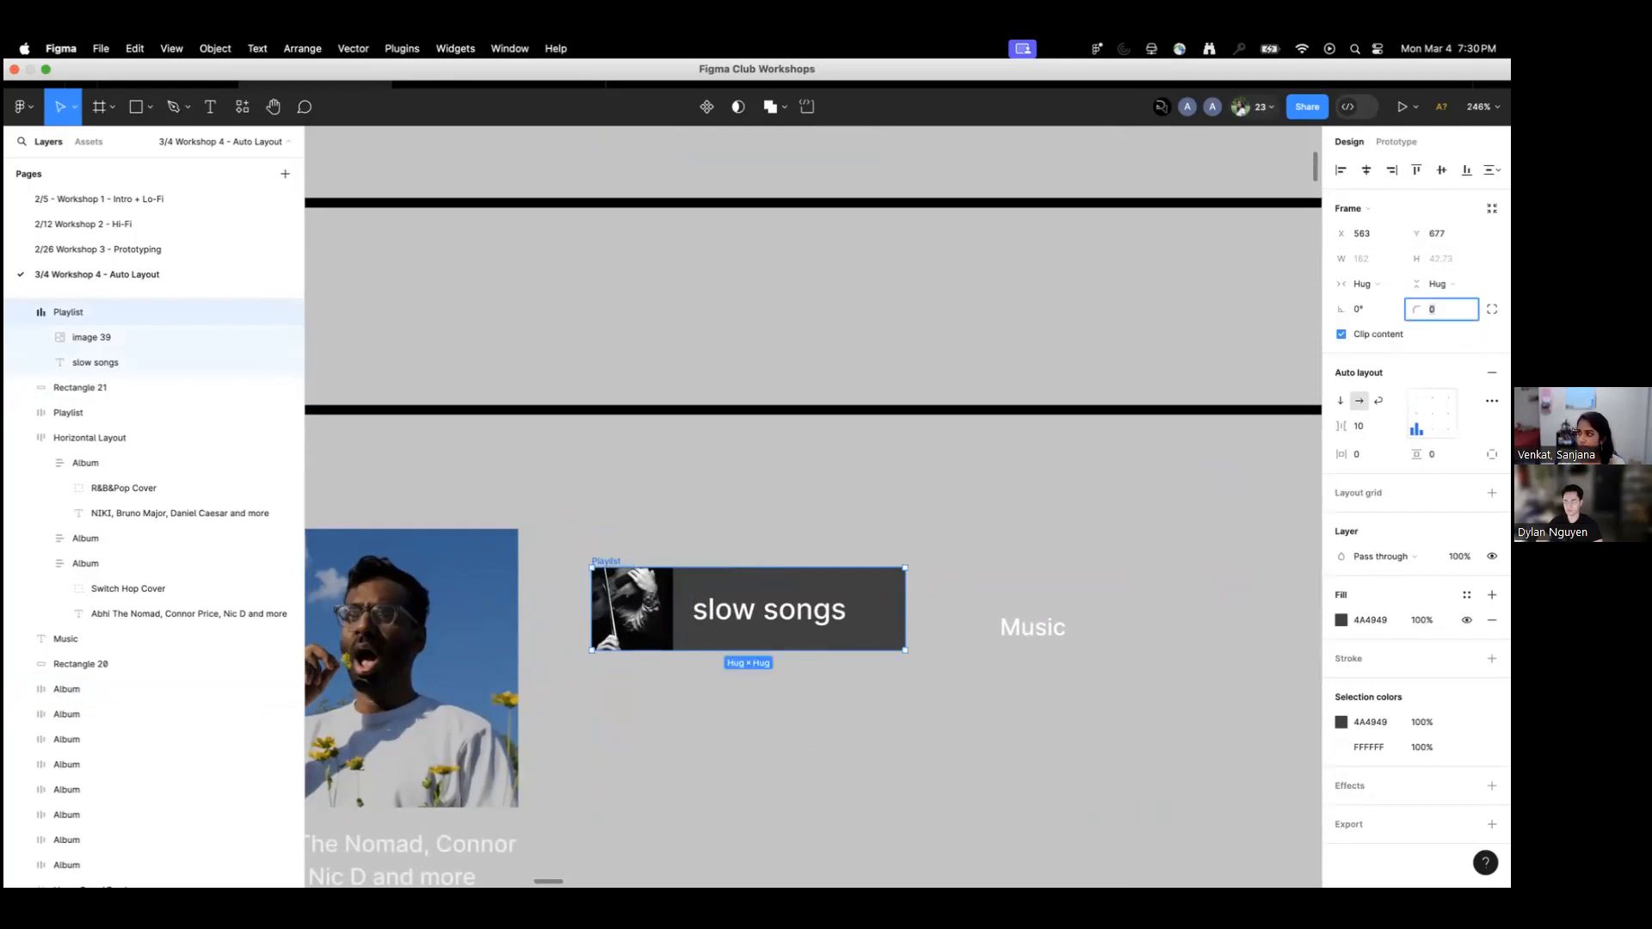
type("4")
key("Return")
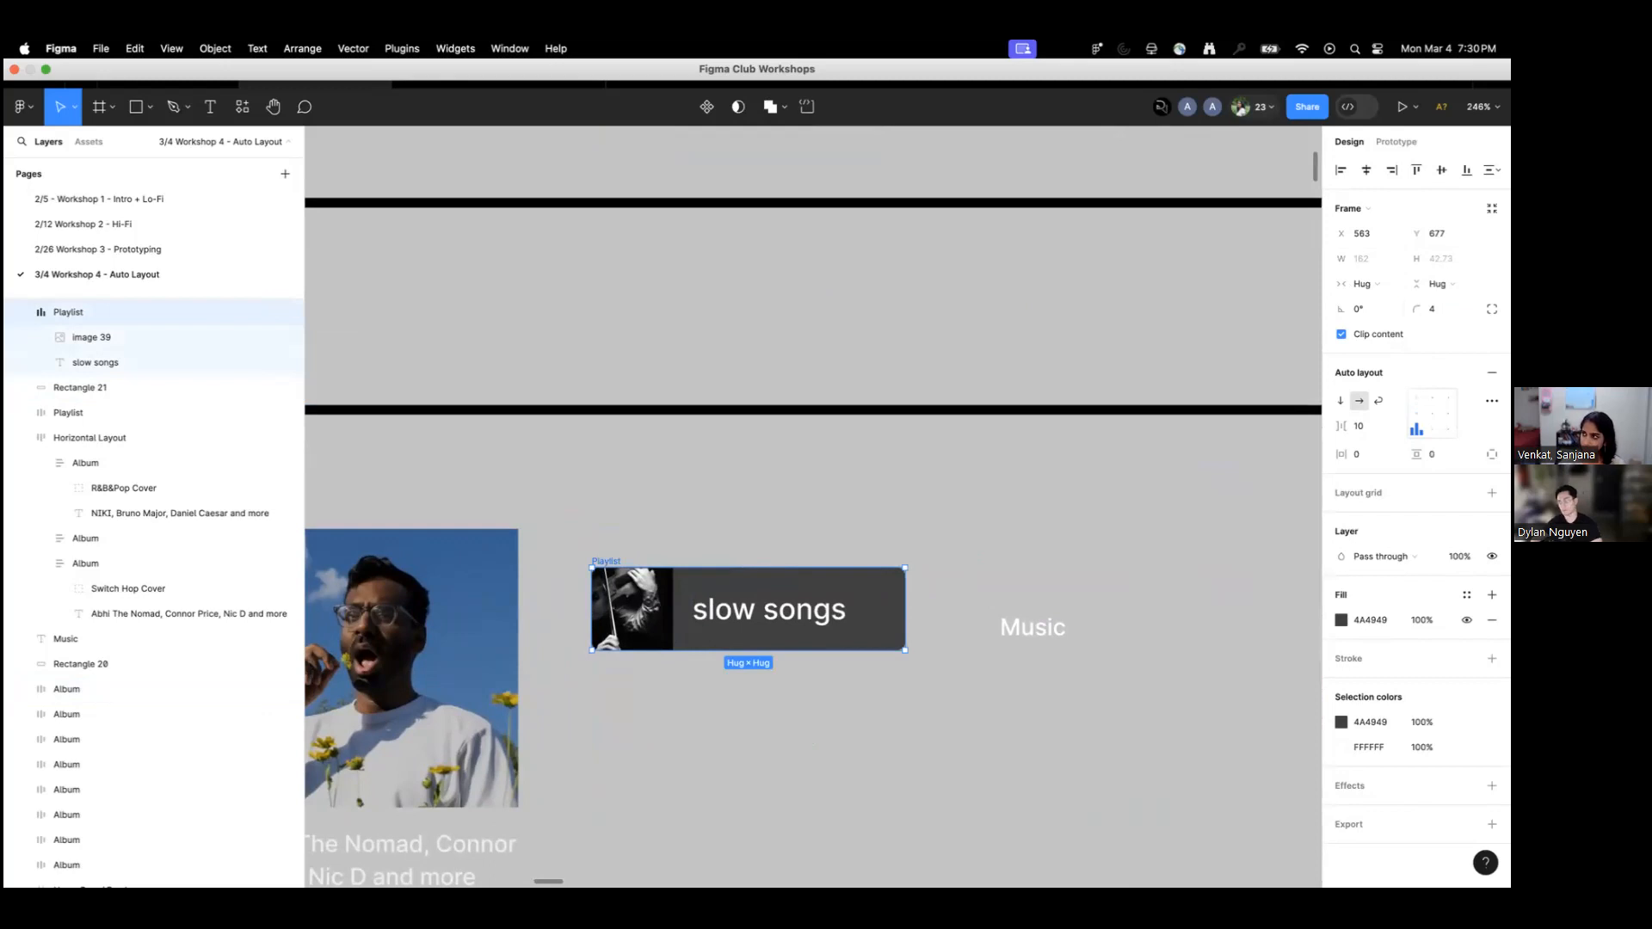
left_click(1071, 517)
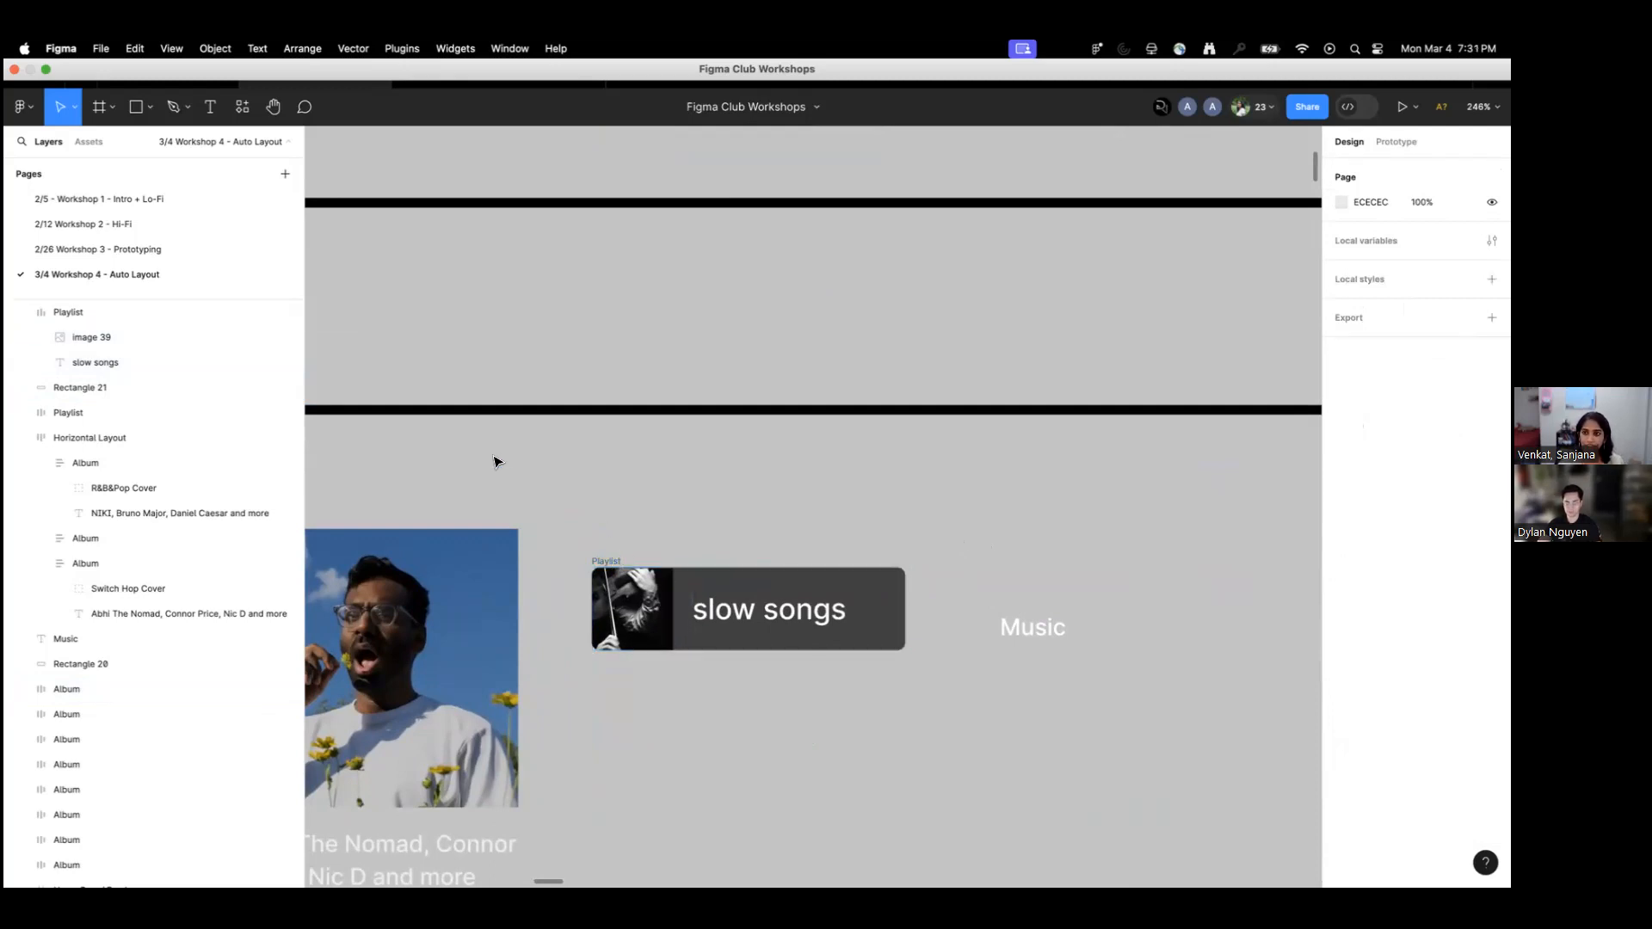
Compare the Playlist item with the sample playlist cards and survey the students' sections for progress.
scroll(782, 486, "down", 3)
scroll(785, 454, "up", 3)
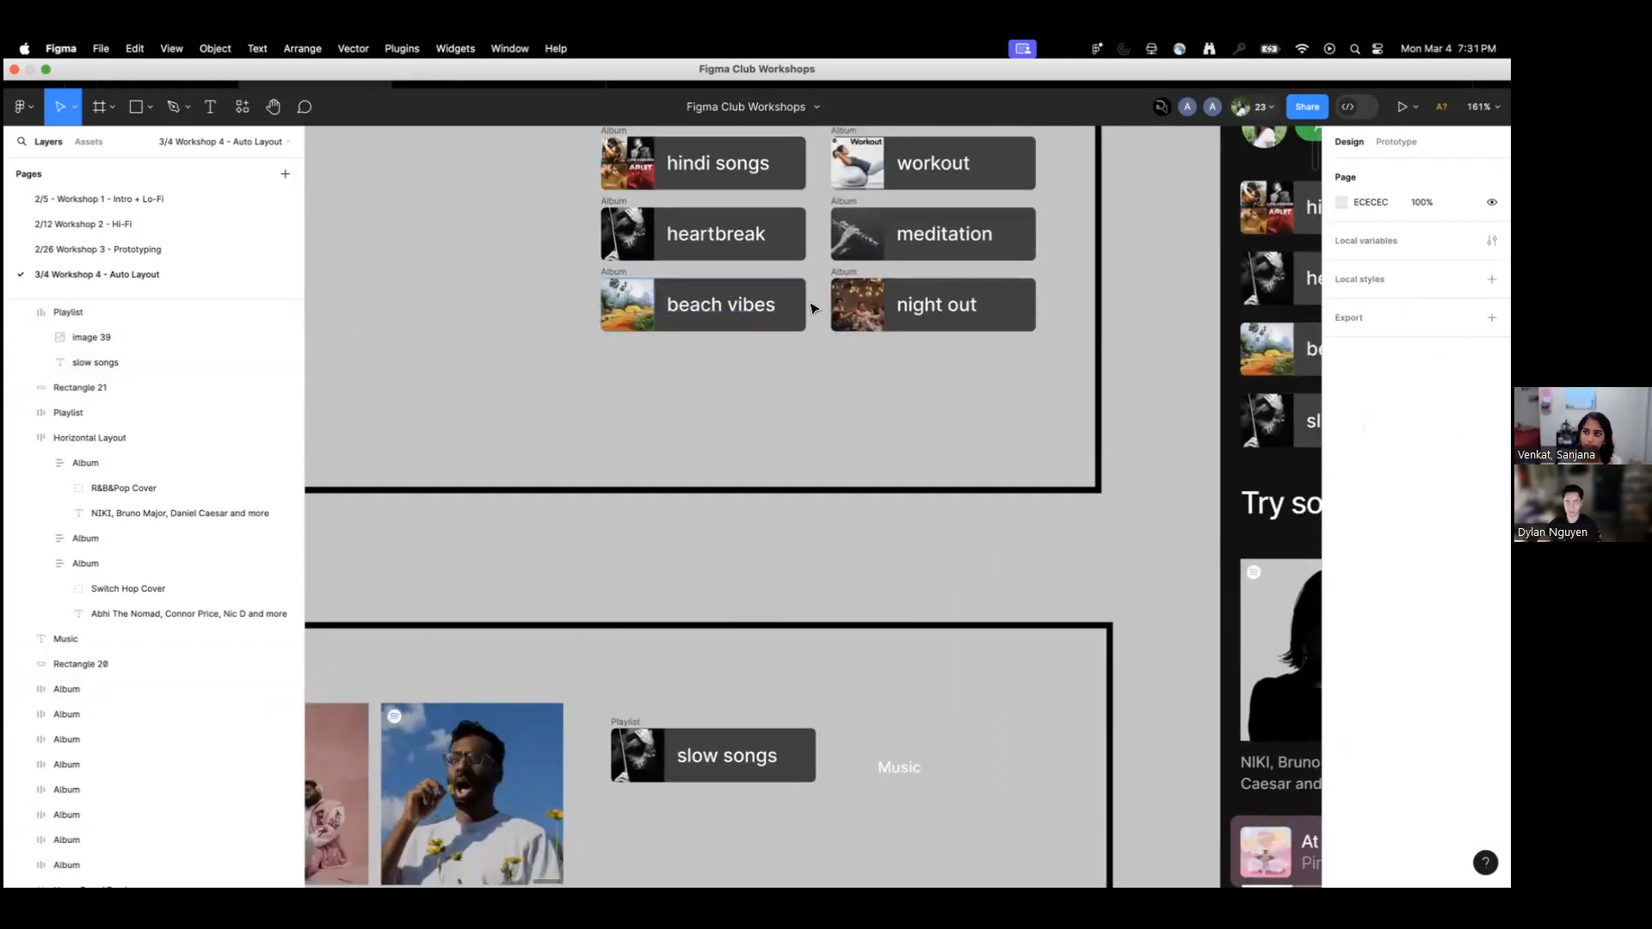
scroll(740, 621, "down", 3)
scroll(723, 675, "up", 2)
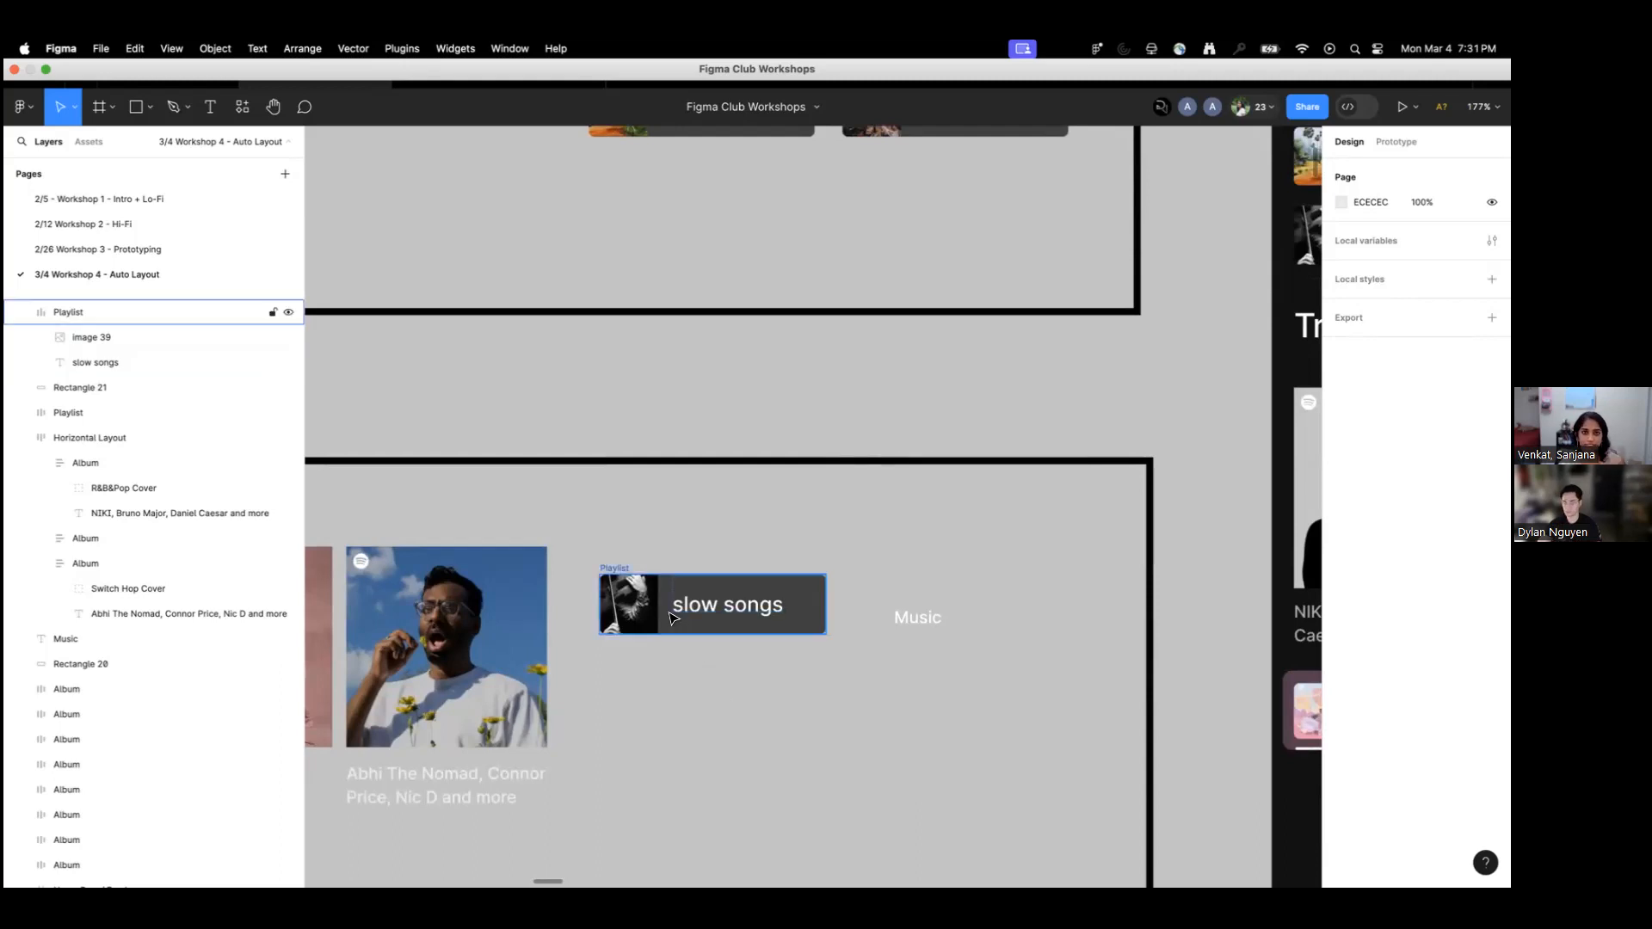
left_click(610, 570)
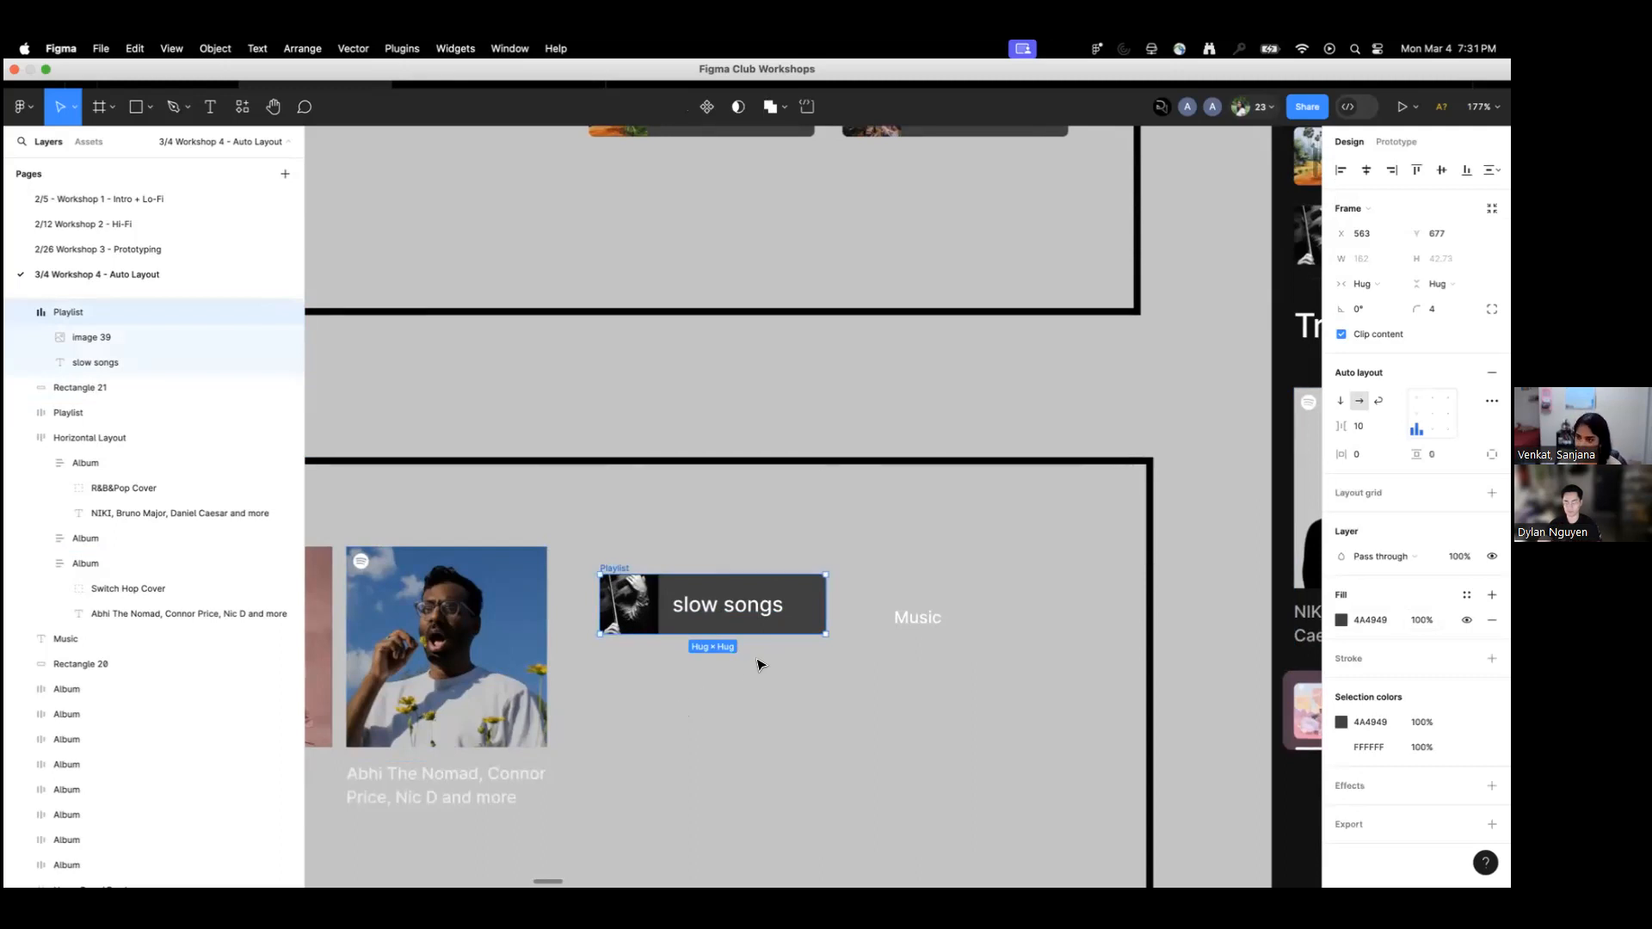
scroll(759, 662, "down", 10)
left_click_drag(793, 700, 693, 468)
left_click_drag(774, 630, 721, 342)
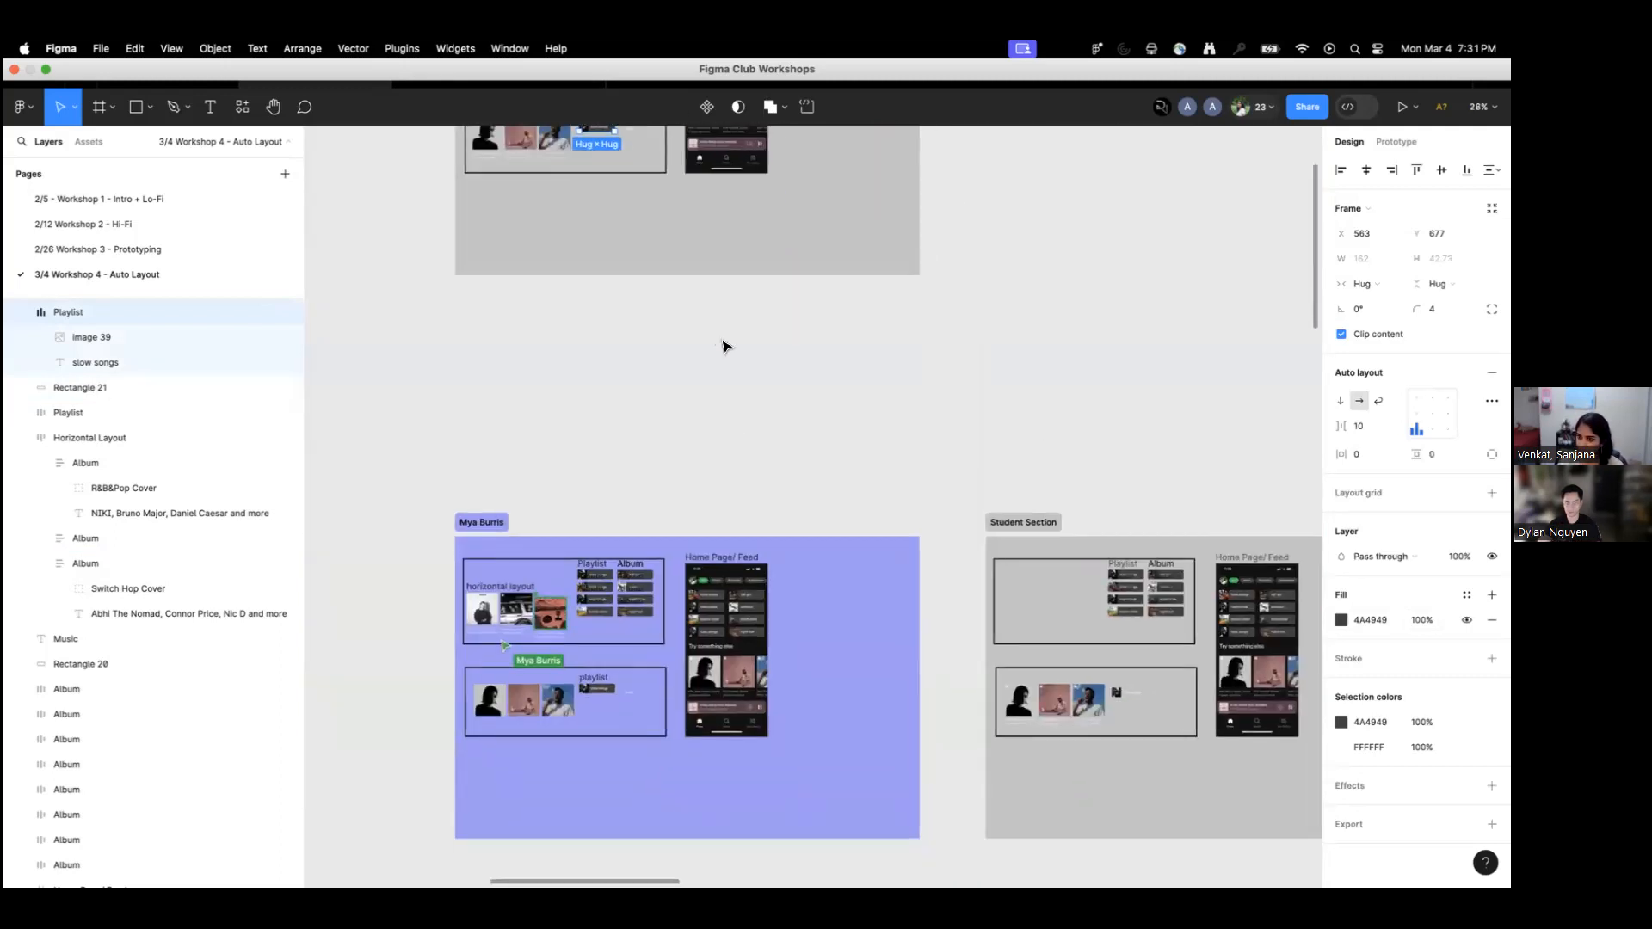
scroll(843, 363, "down", 6)
left_click_drag(984, 358, 765, 443)
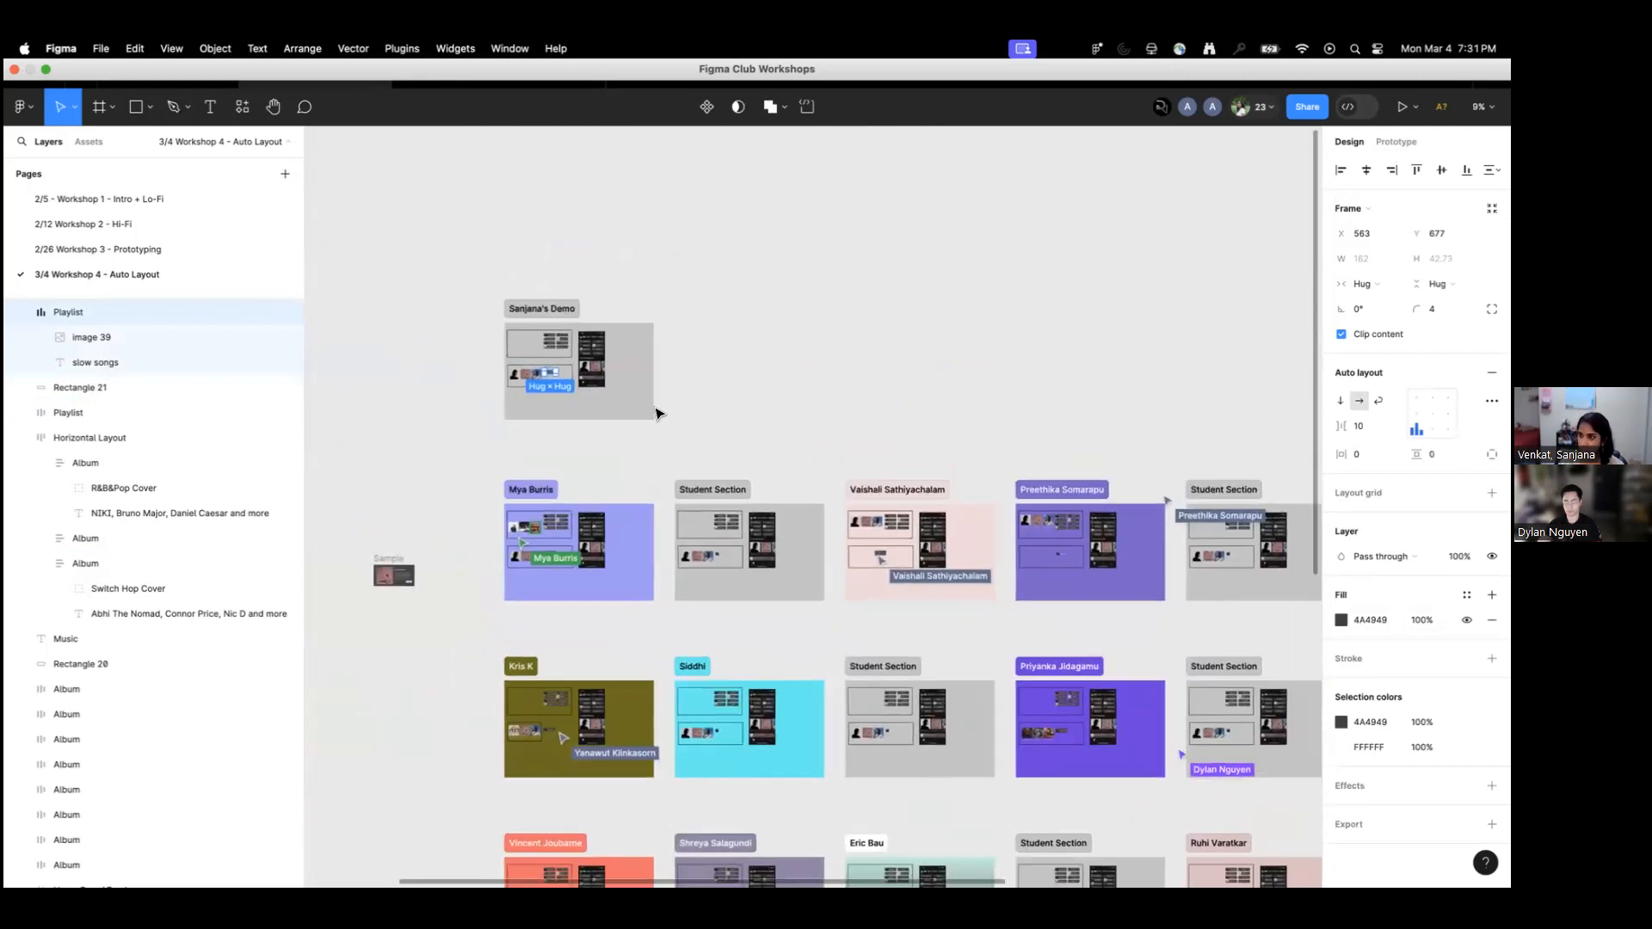
scroll(534, 375, "up", 14)
scroll(712, 564, "up", 3)
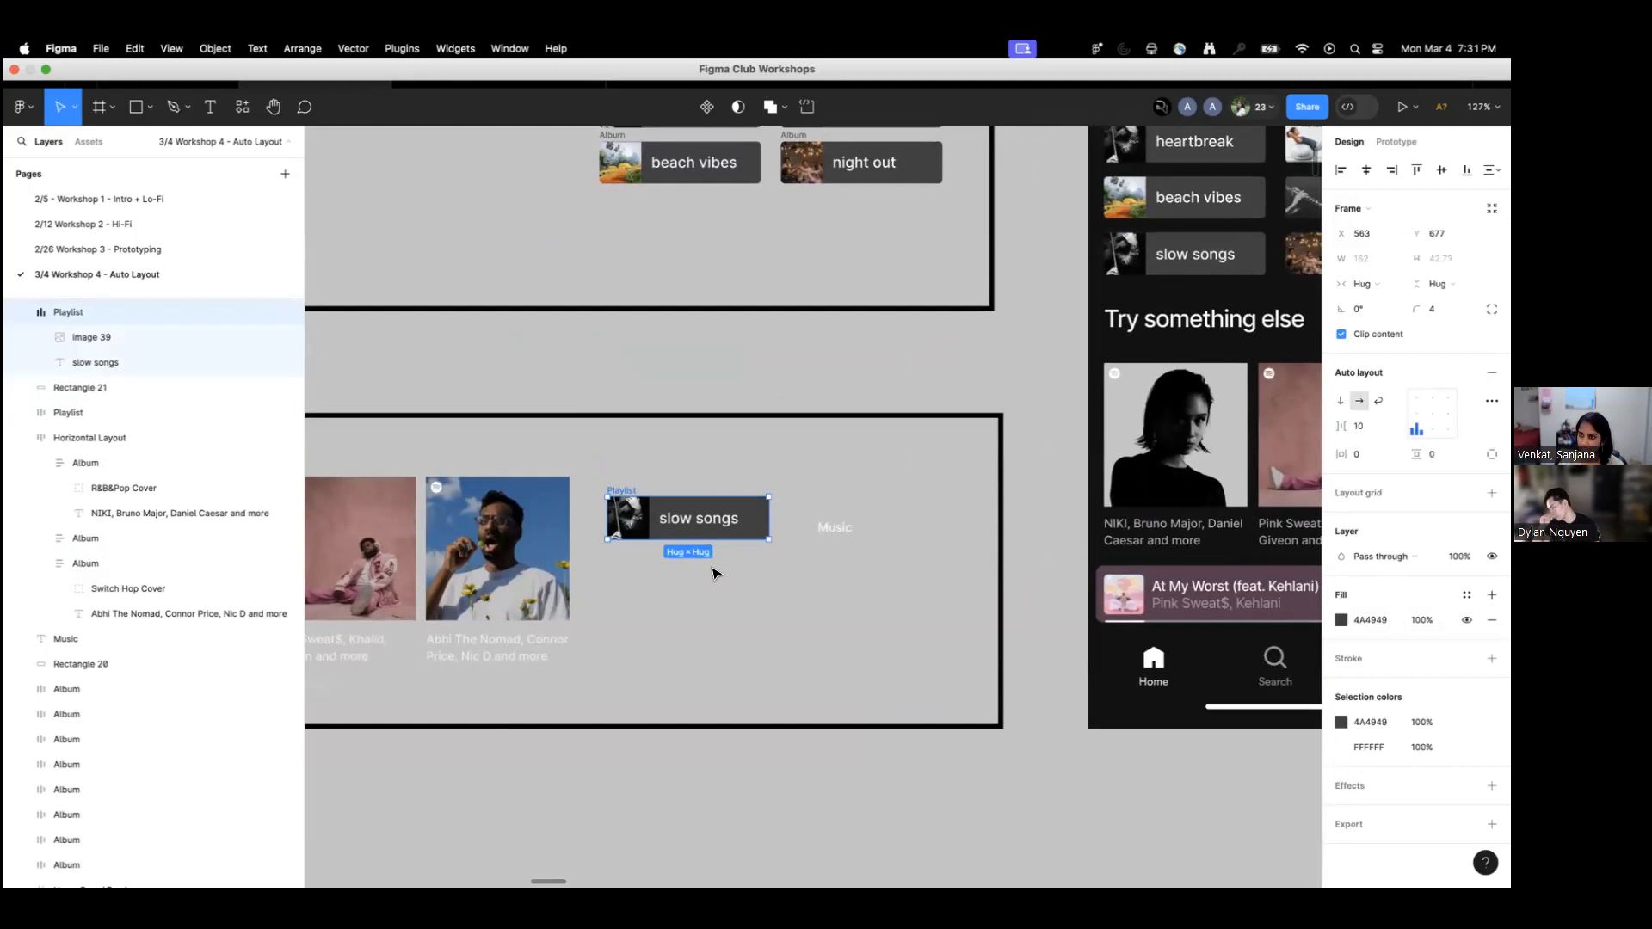
scroll(856, 596, "up", 2)
scroll(856, 607, "down", 8)
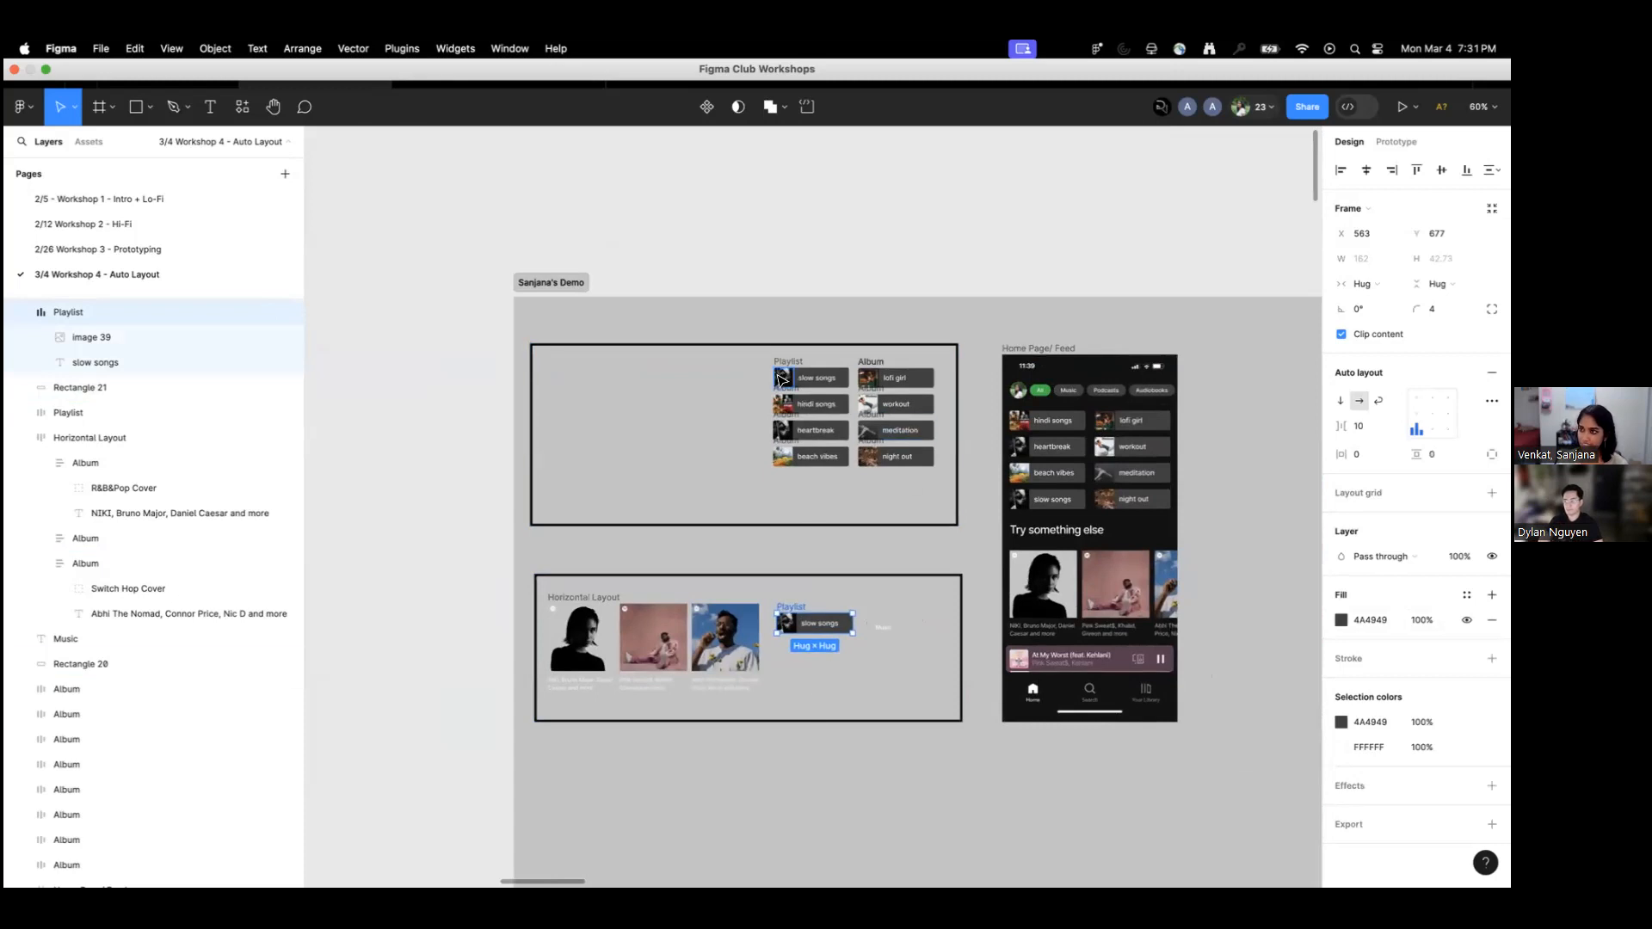
scroll(892, 702, "up", 4)
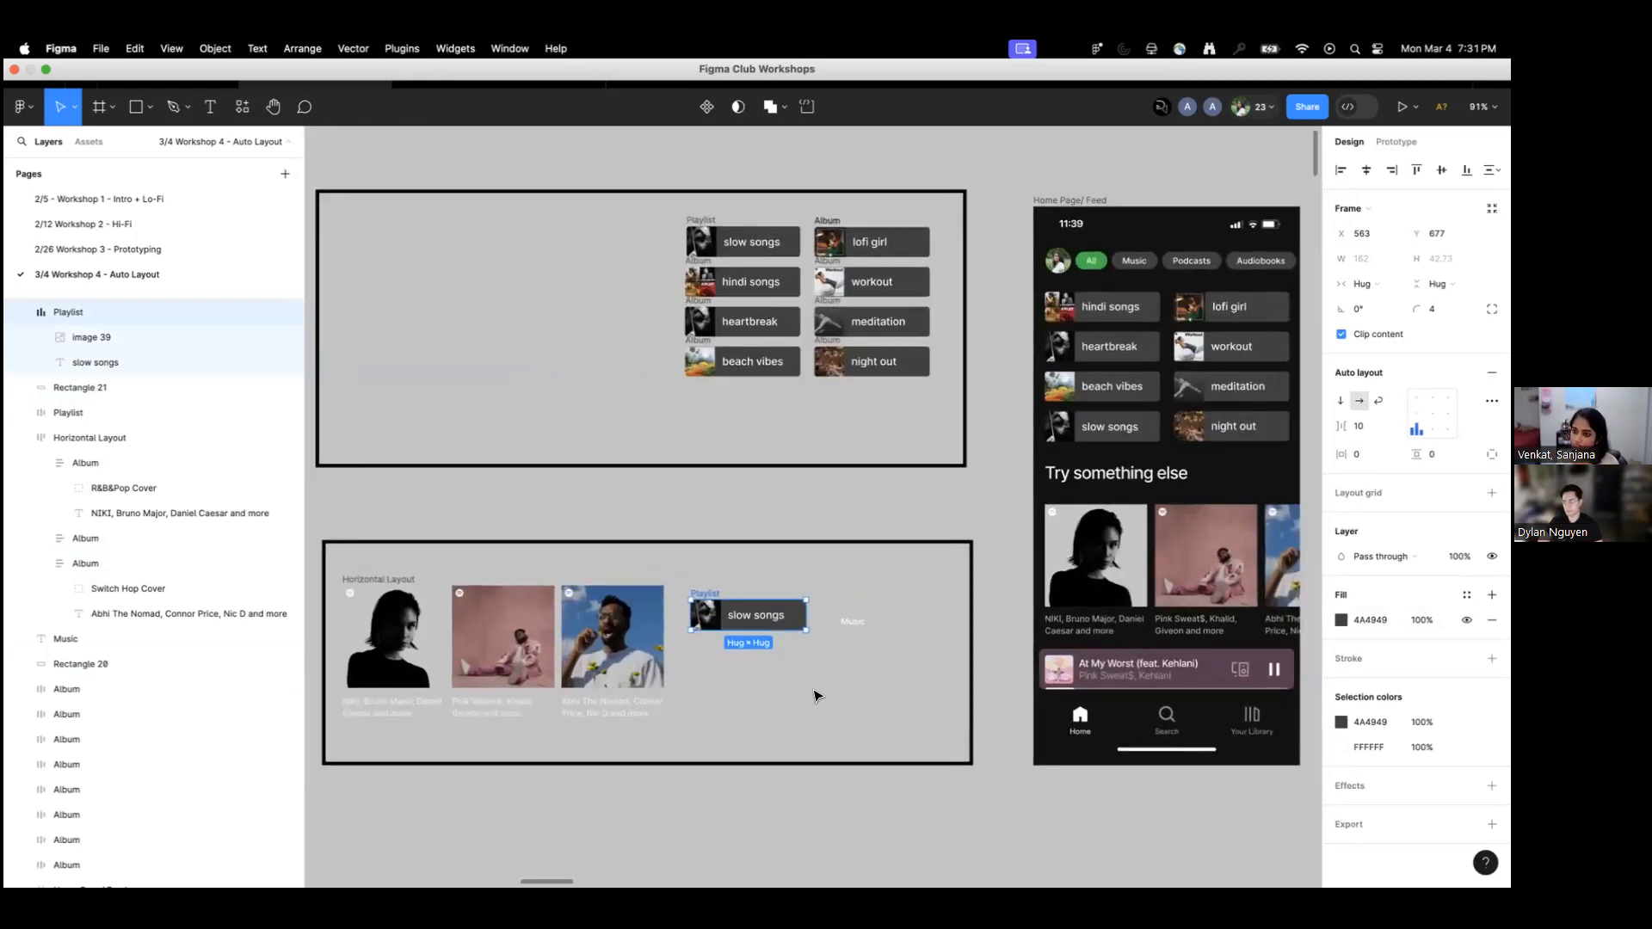
scroll(745, 635, "down", 1)
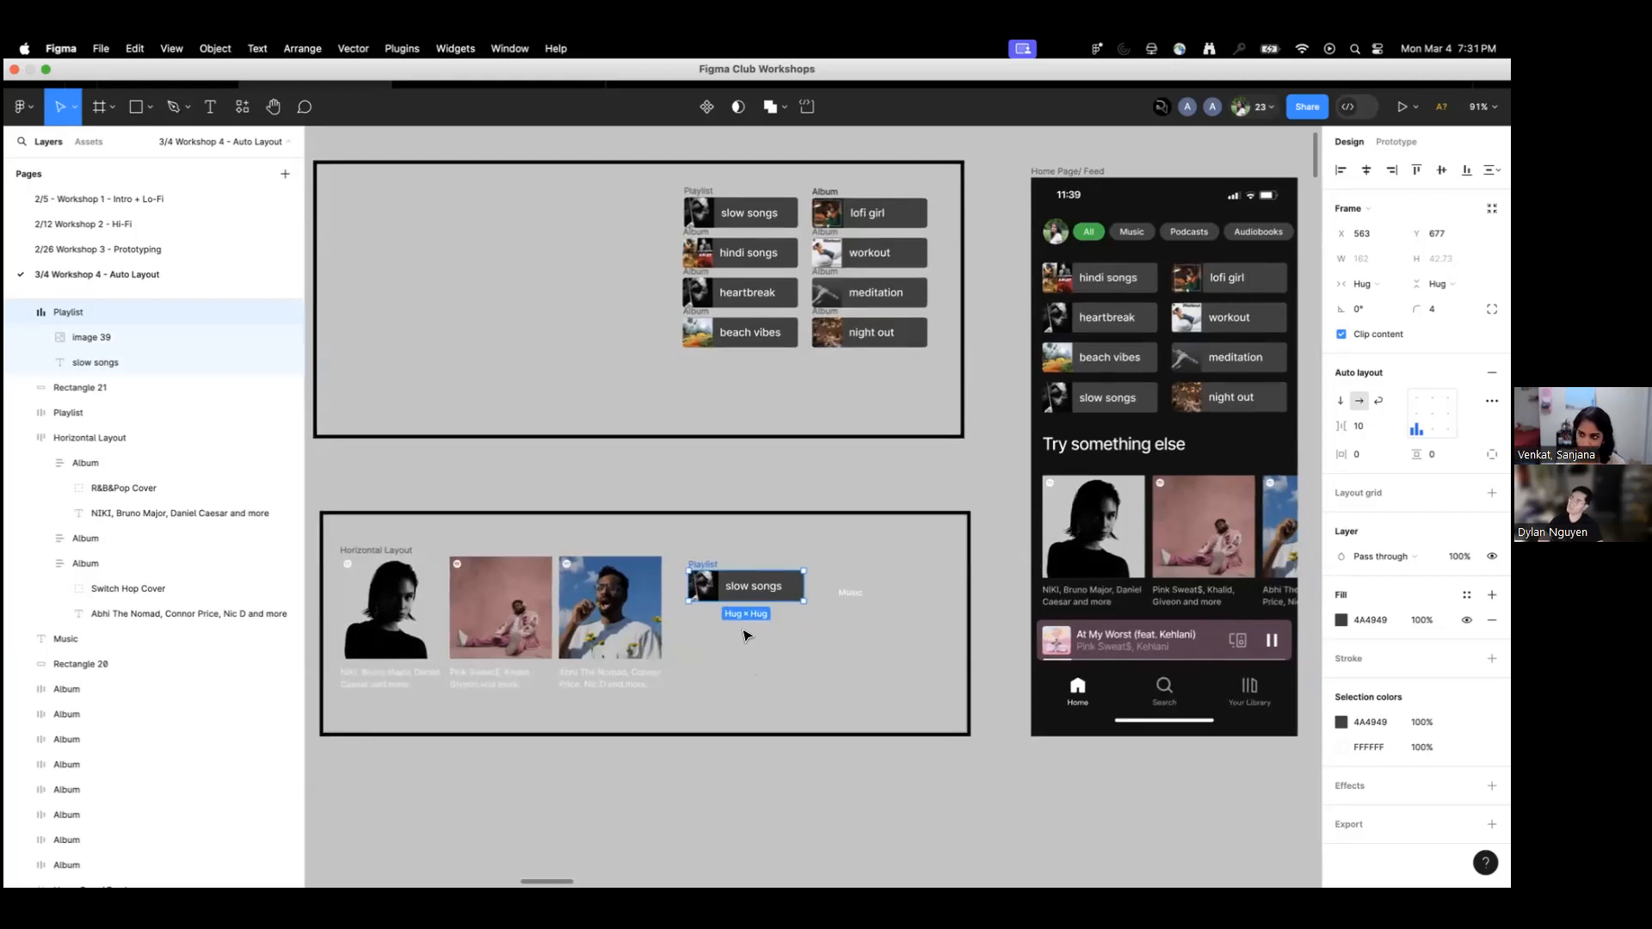
Move the Playlist frame into the empty area of the demo section, to the right of the Home Page/Feed screen.
scroll(745, 634, "down", 4)
scroll(781, 663, "right", 2)
left_click_drag(621, 501, 1136, 417)
scroll(602, 550, "right", 3)
scroll(603, 551, "up", 1)
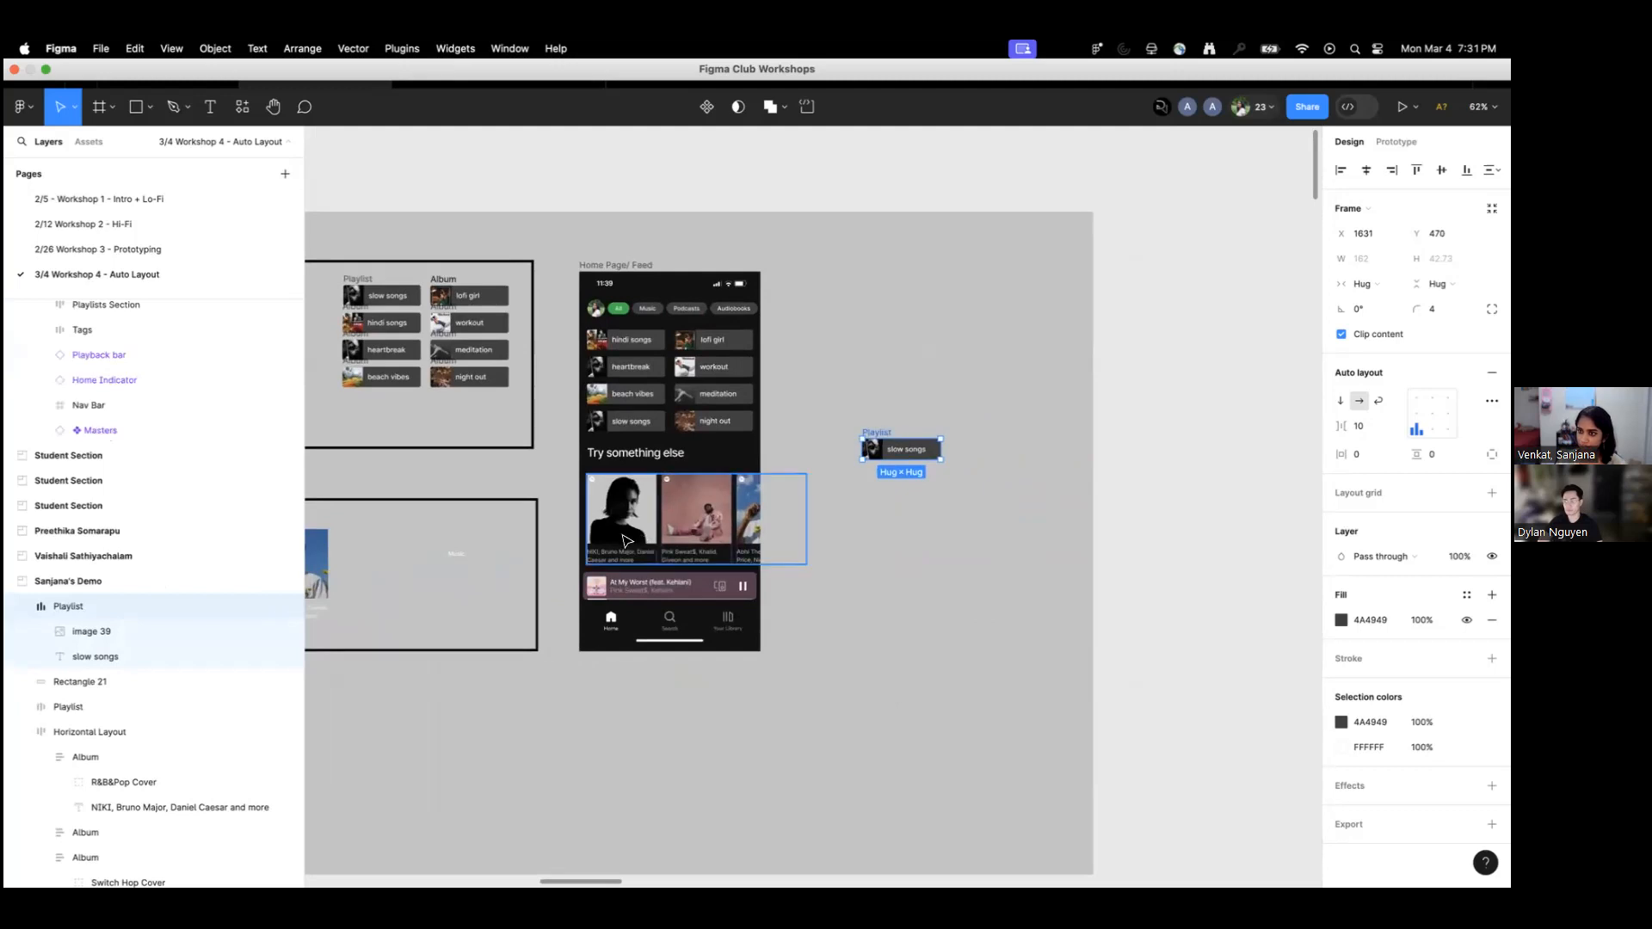
Duplicate the Playlist frame and place the copy directly below the original with a gap of about 24.
scroll(922, 430, "up", 5)
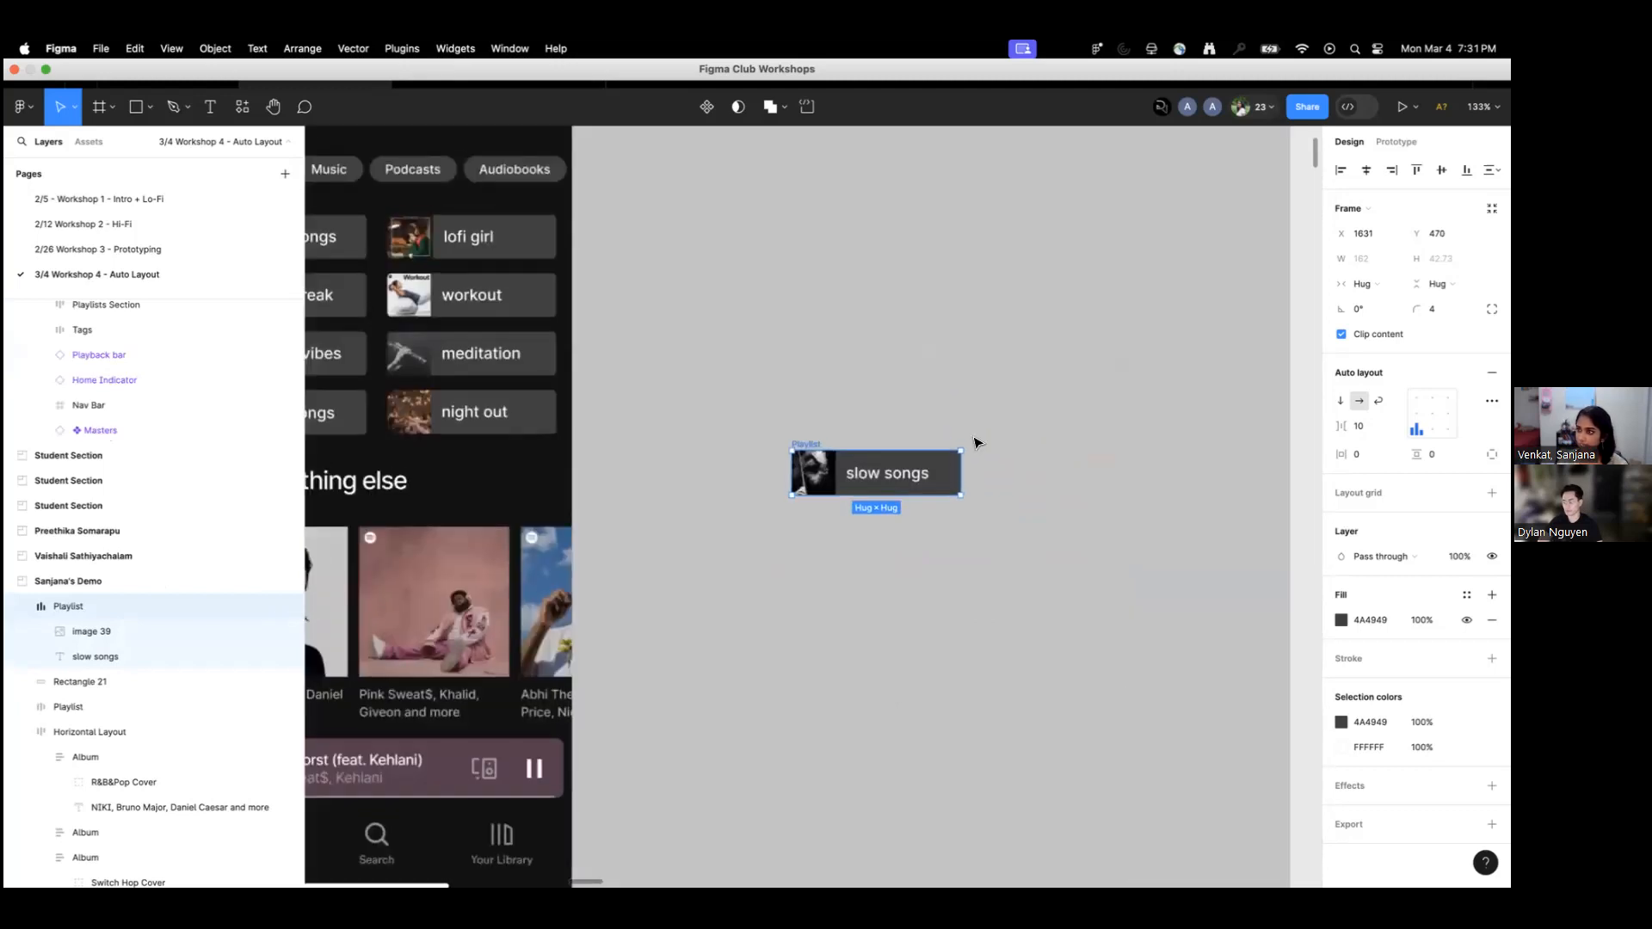
key("super+d")
left_click_drag(710, 432, 705, 497)
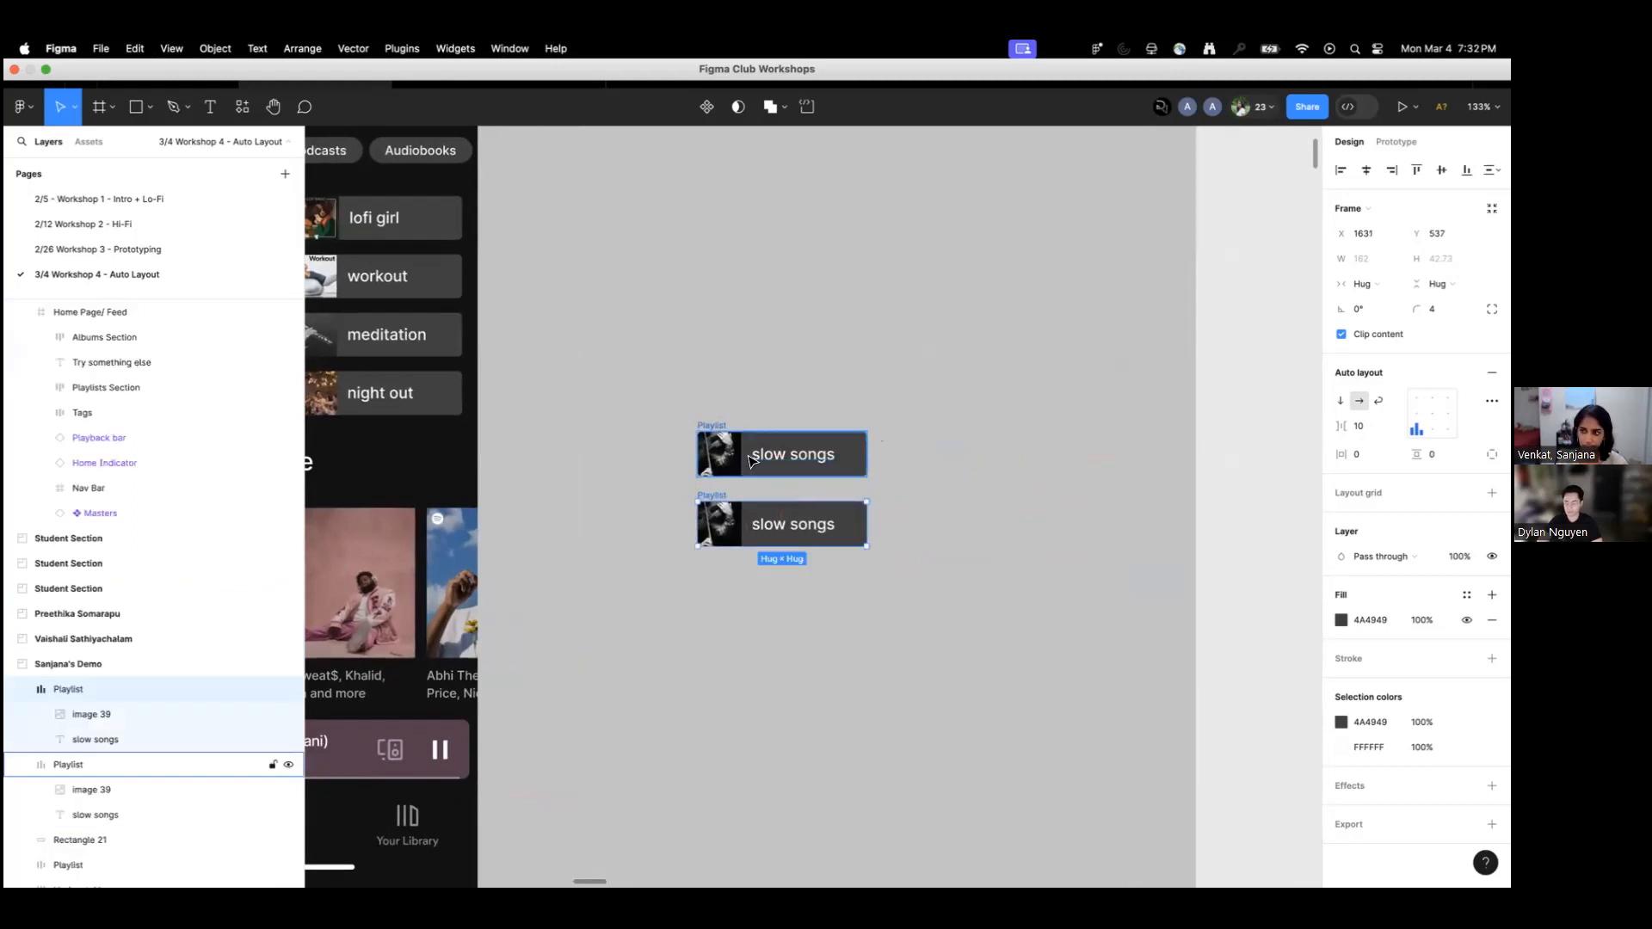
Wrap both Playlist frames together in one vertical auto layout frame.
left_click(717, 426)
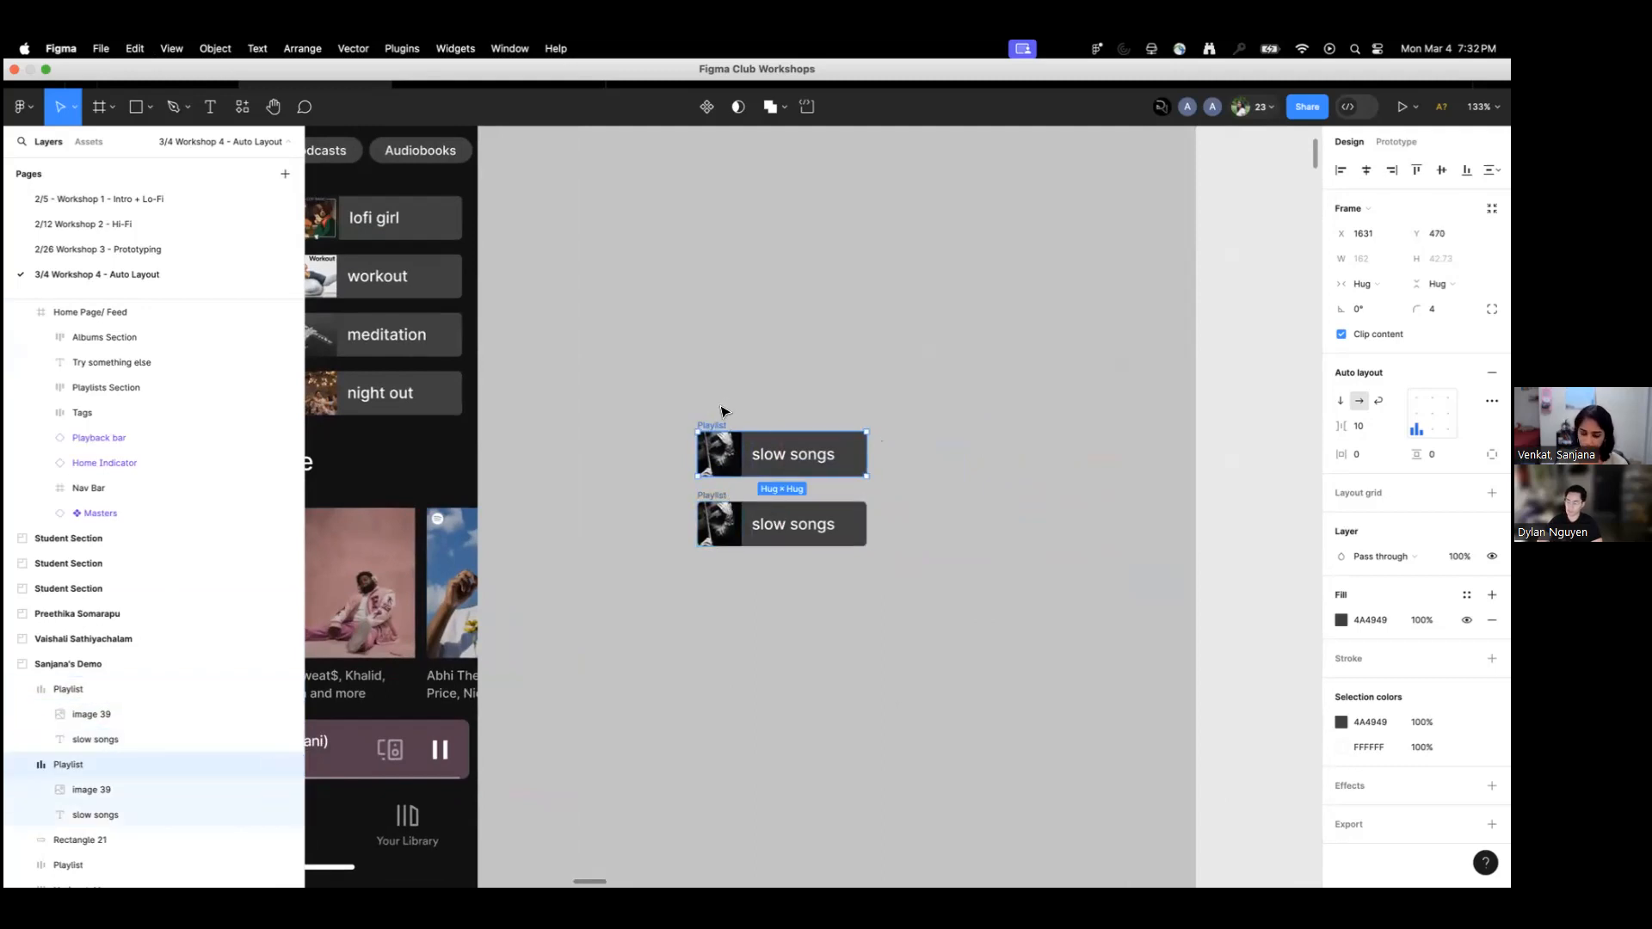
left_click(715, 497, "shift")
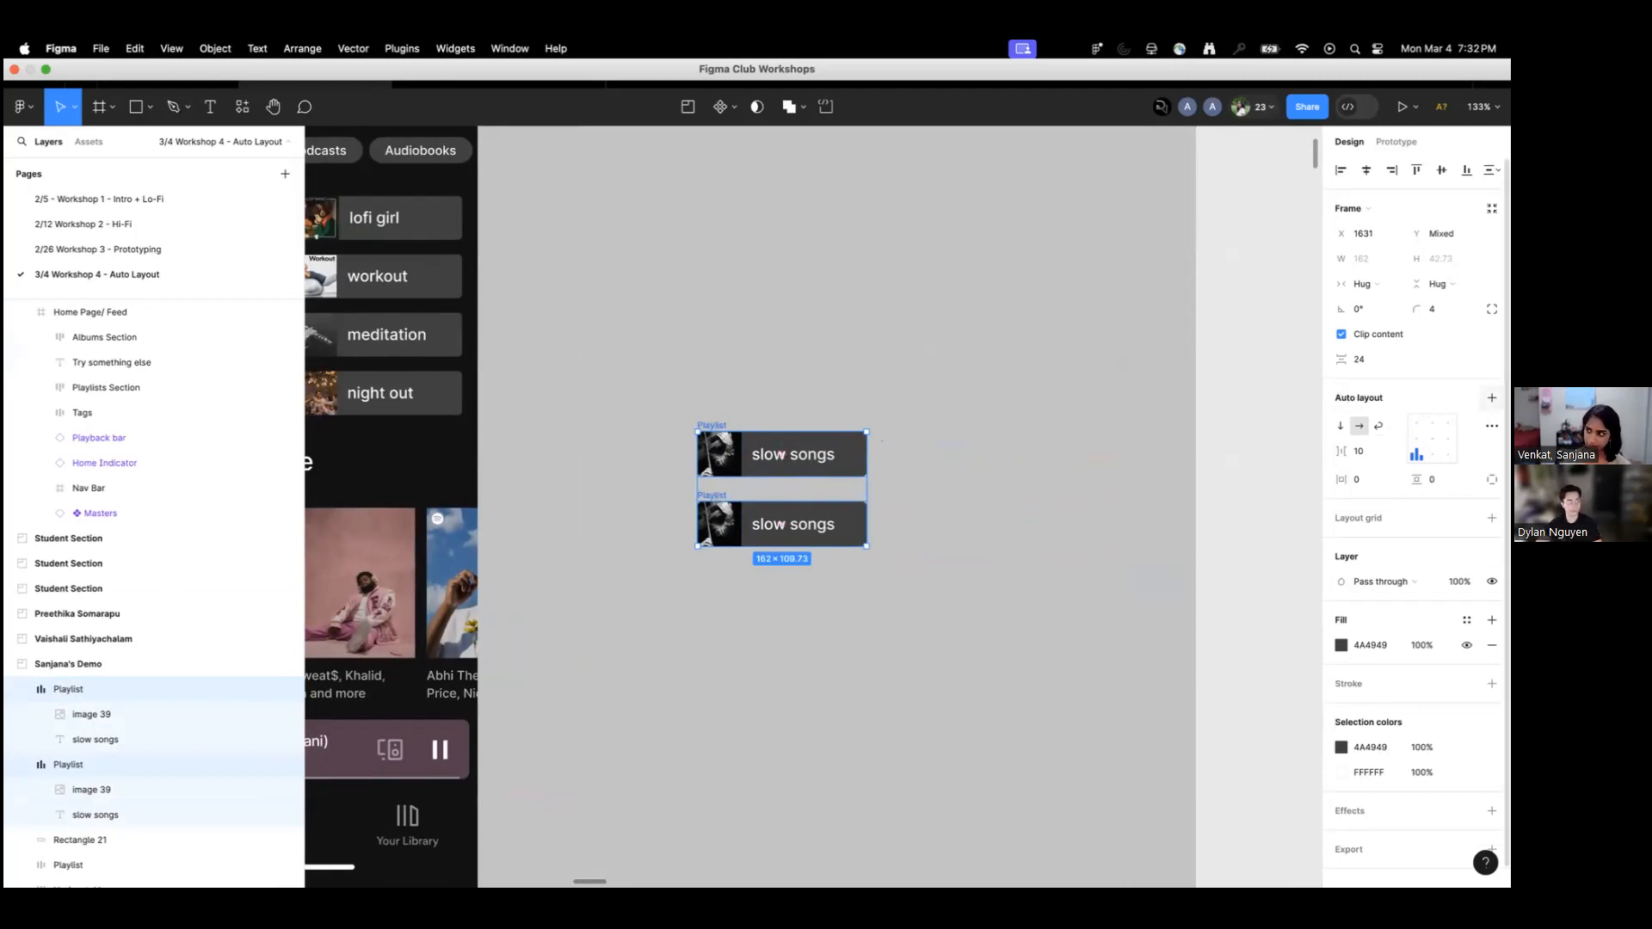
key("shift+a")
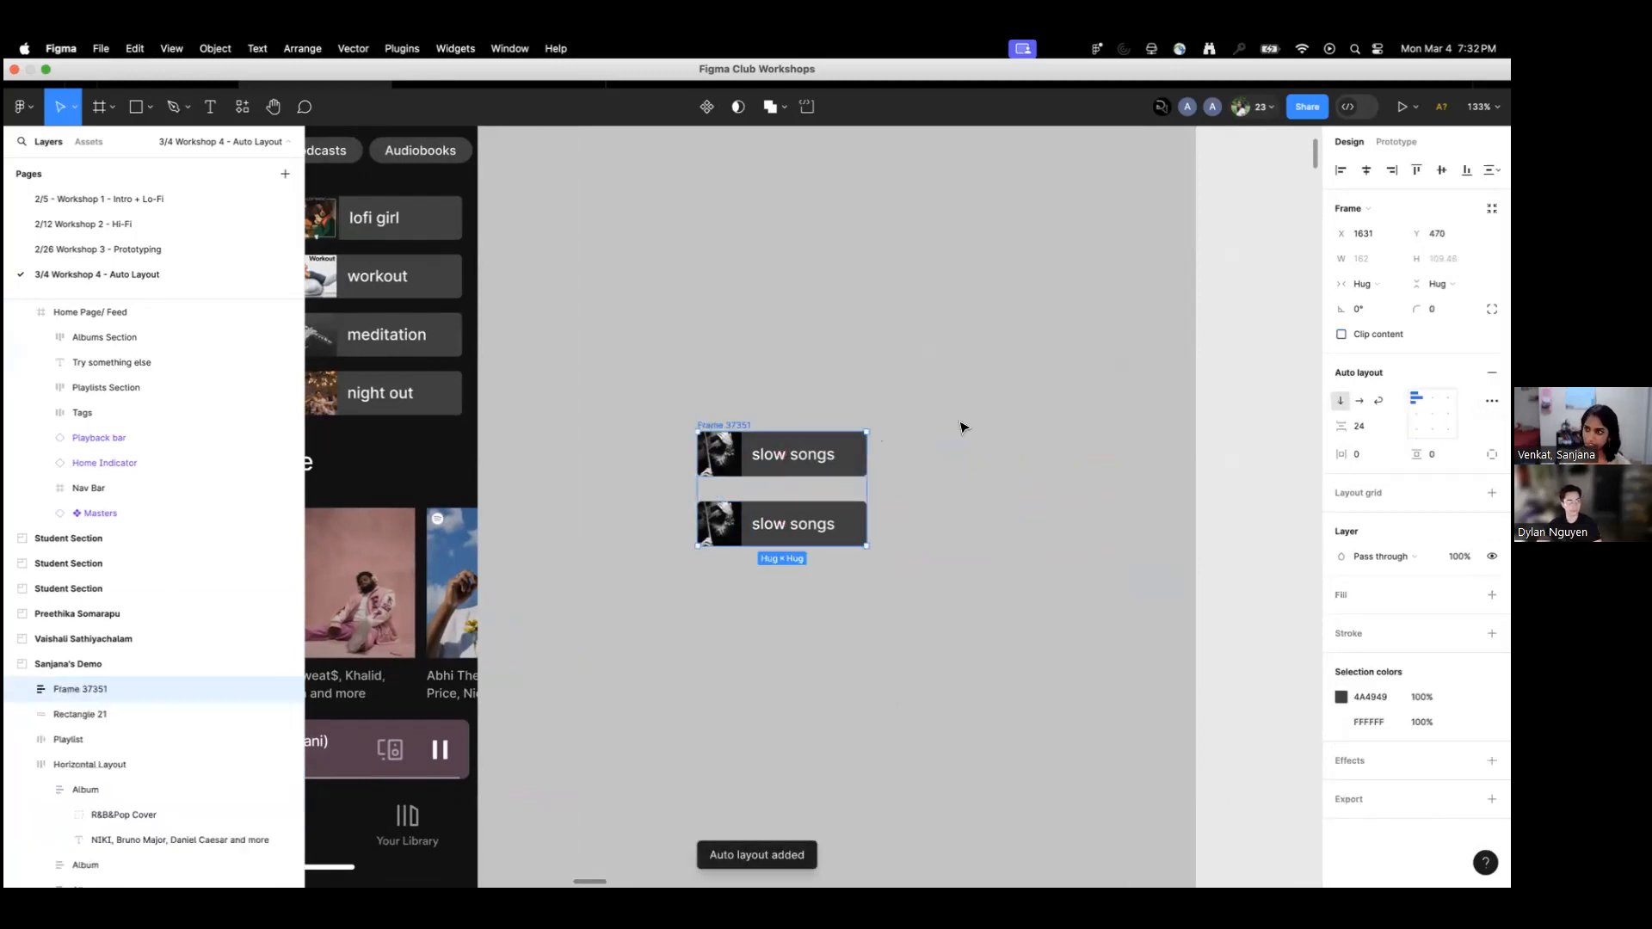
Rename the new auto layout frame holding the two playlist items as Vertical Layout.
double_click(726, 425)
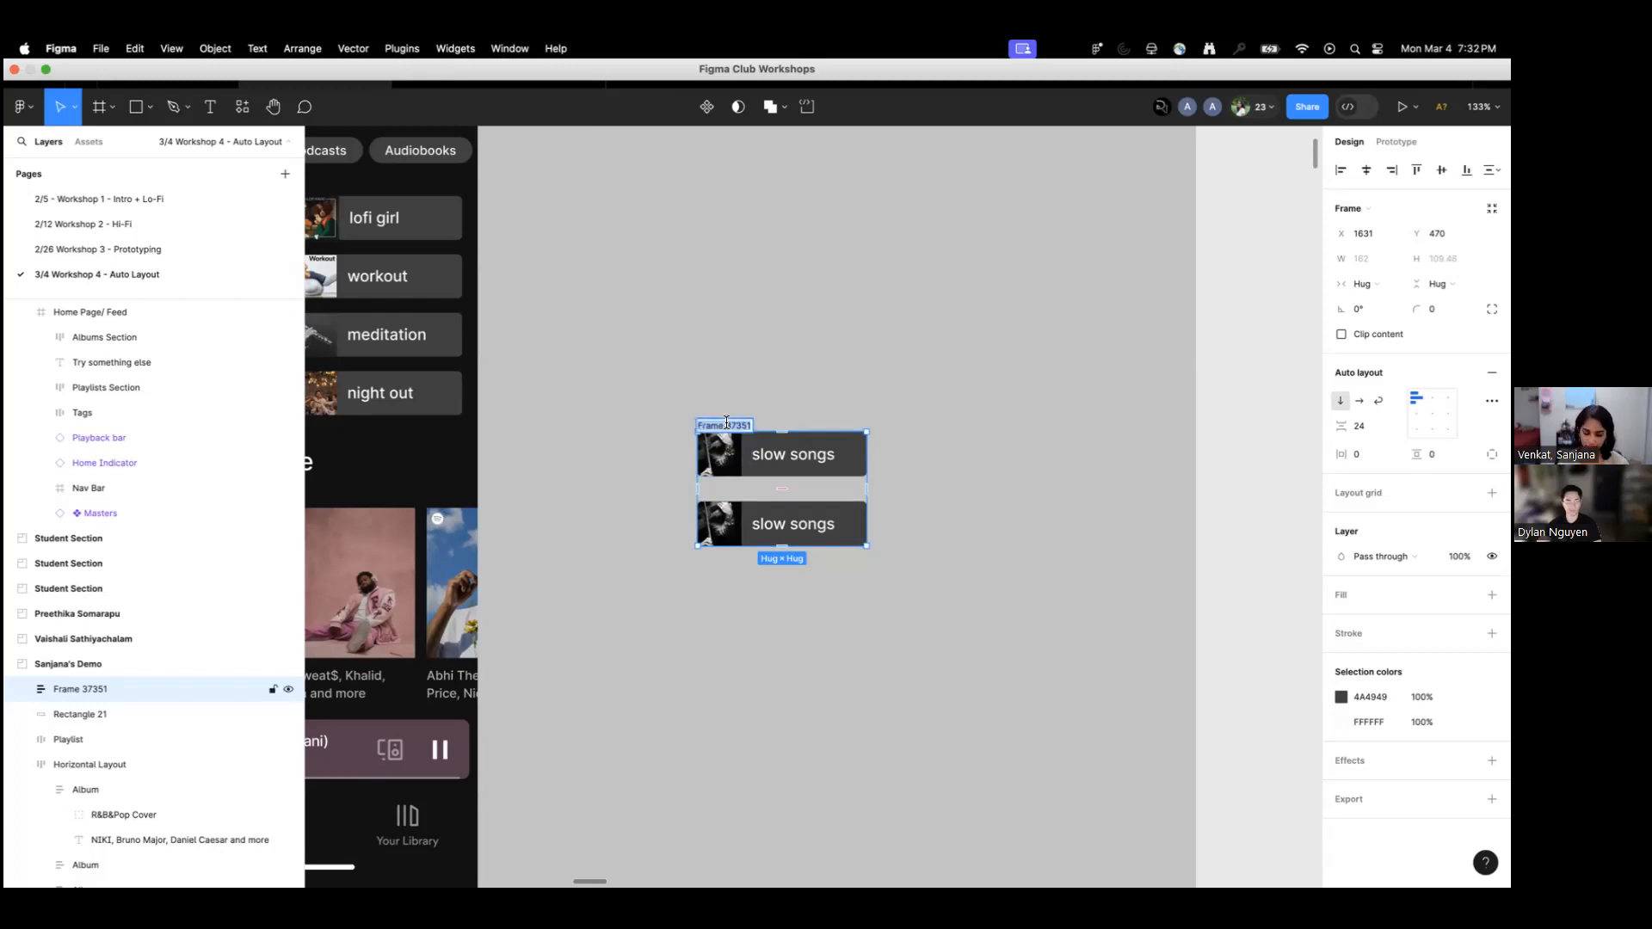
type("Vertical Layout")
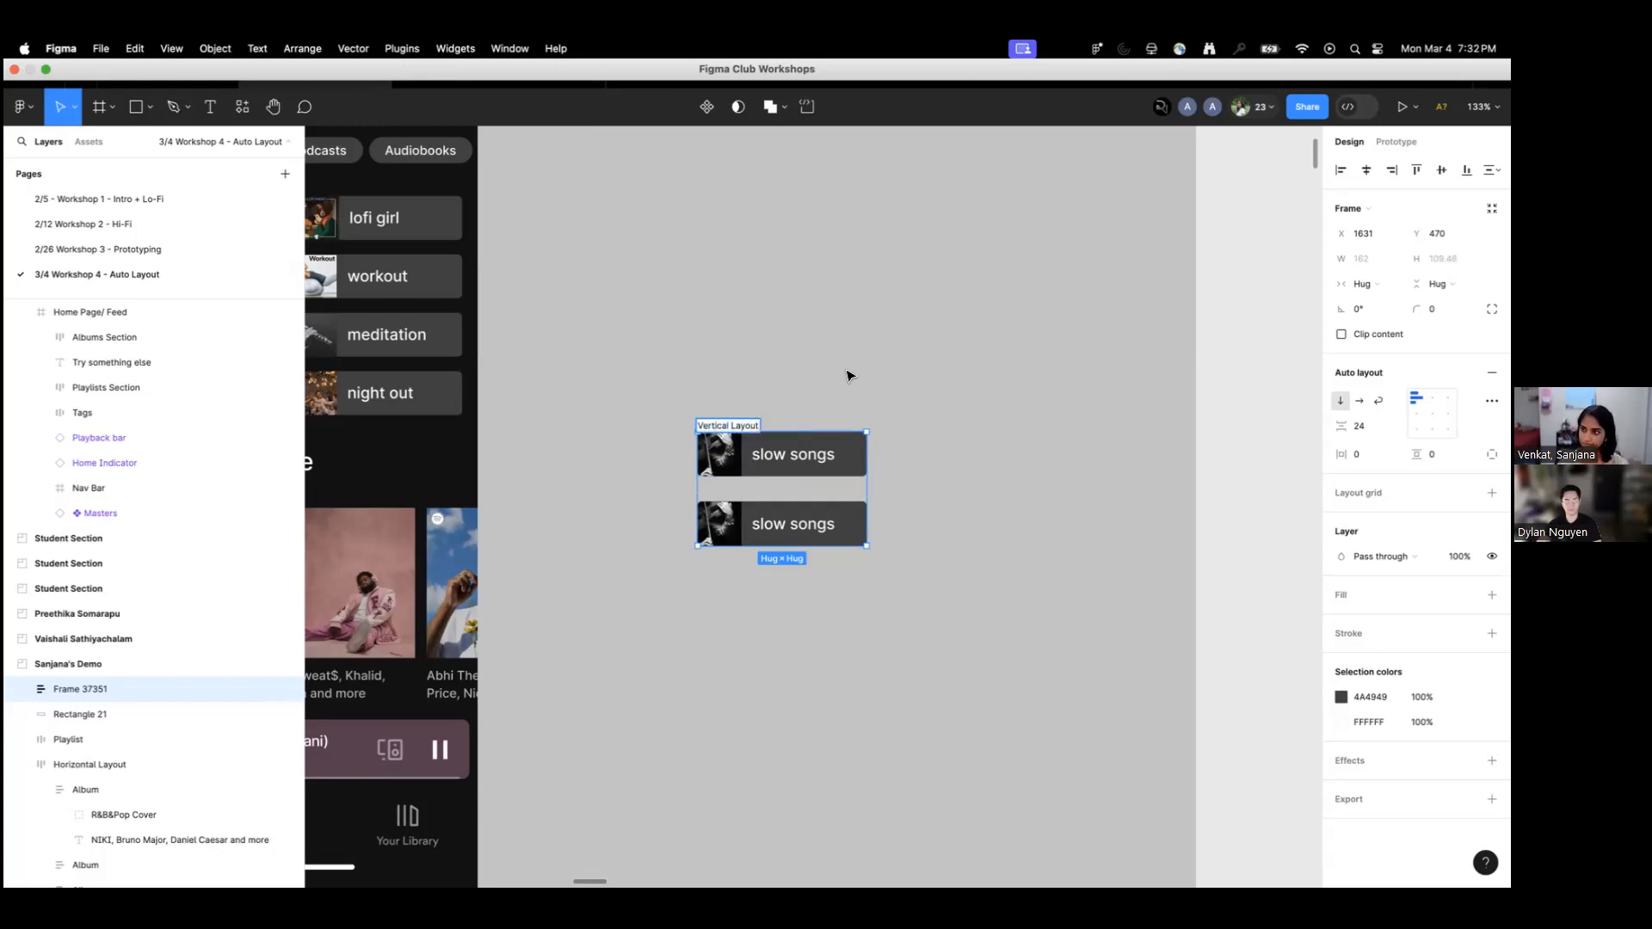
left_click(884, 373)
left_click(711, 431)
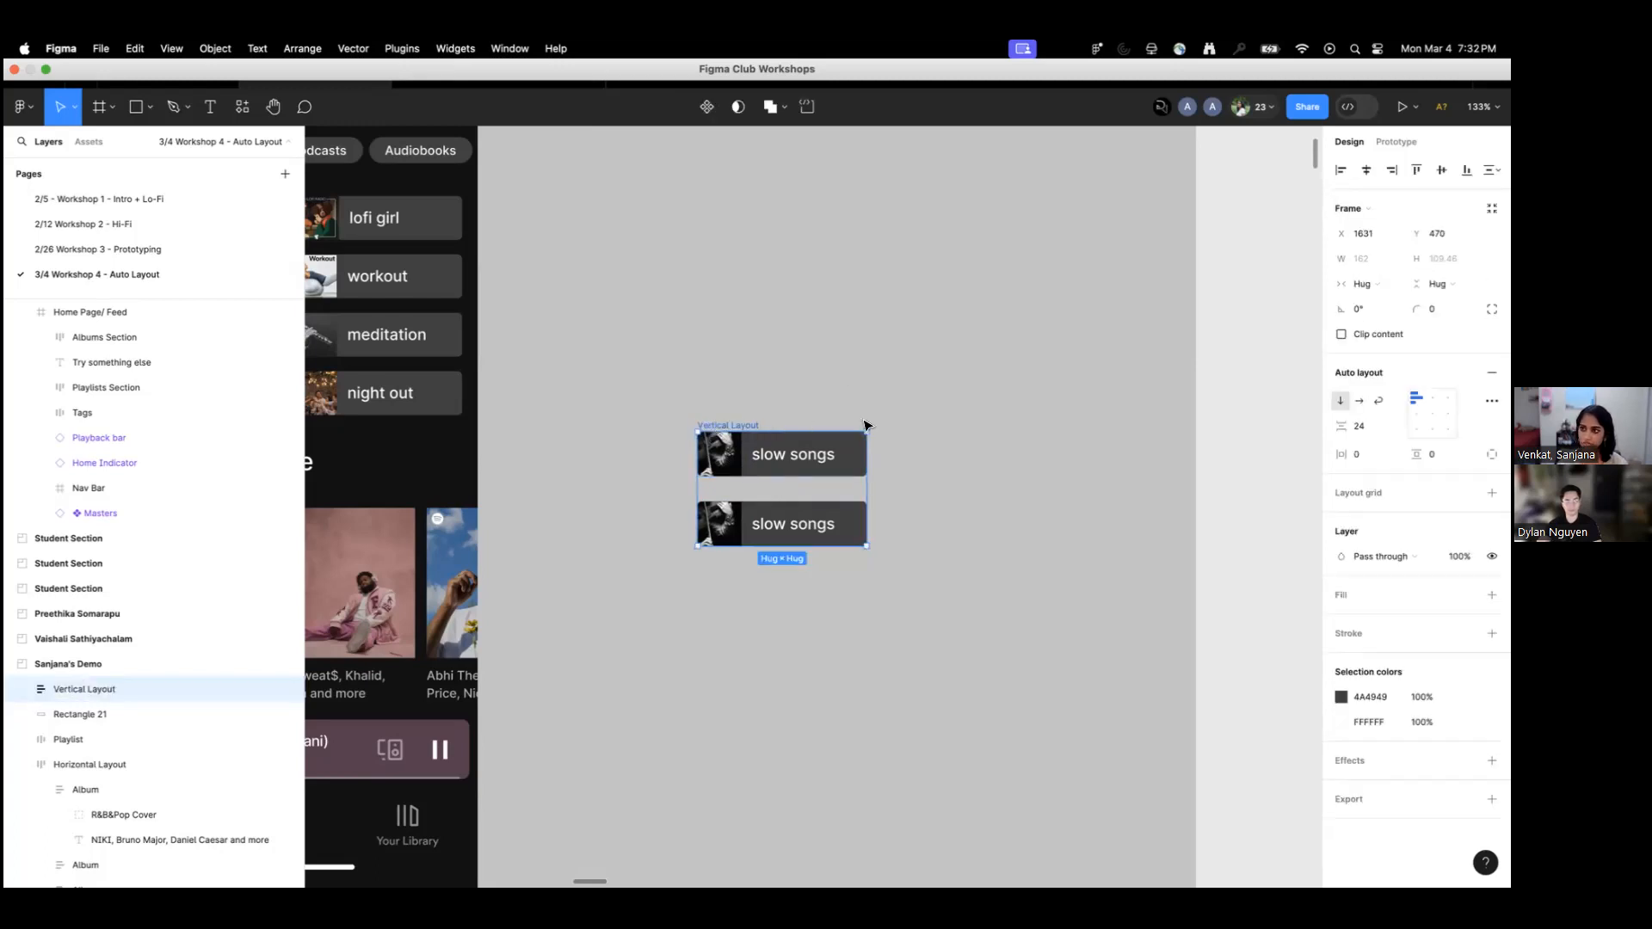
Review the auto layout example on the workshop slides, check the students' sections and return to the Vertical Layout frame.
scroll(889, 415, "down", 10)
scroll(664, 523, "down", 4)
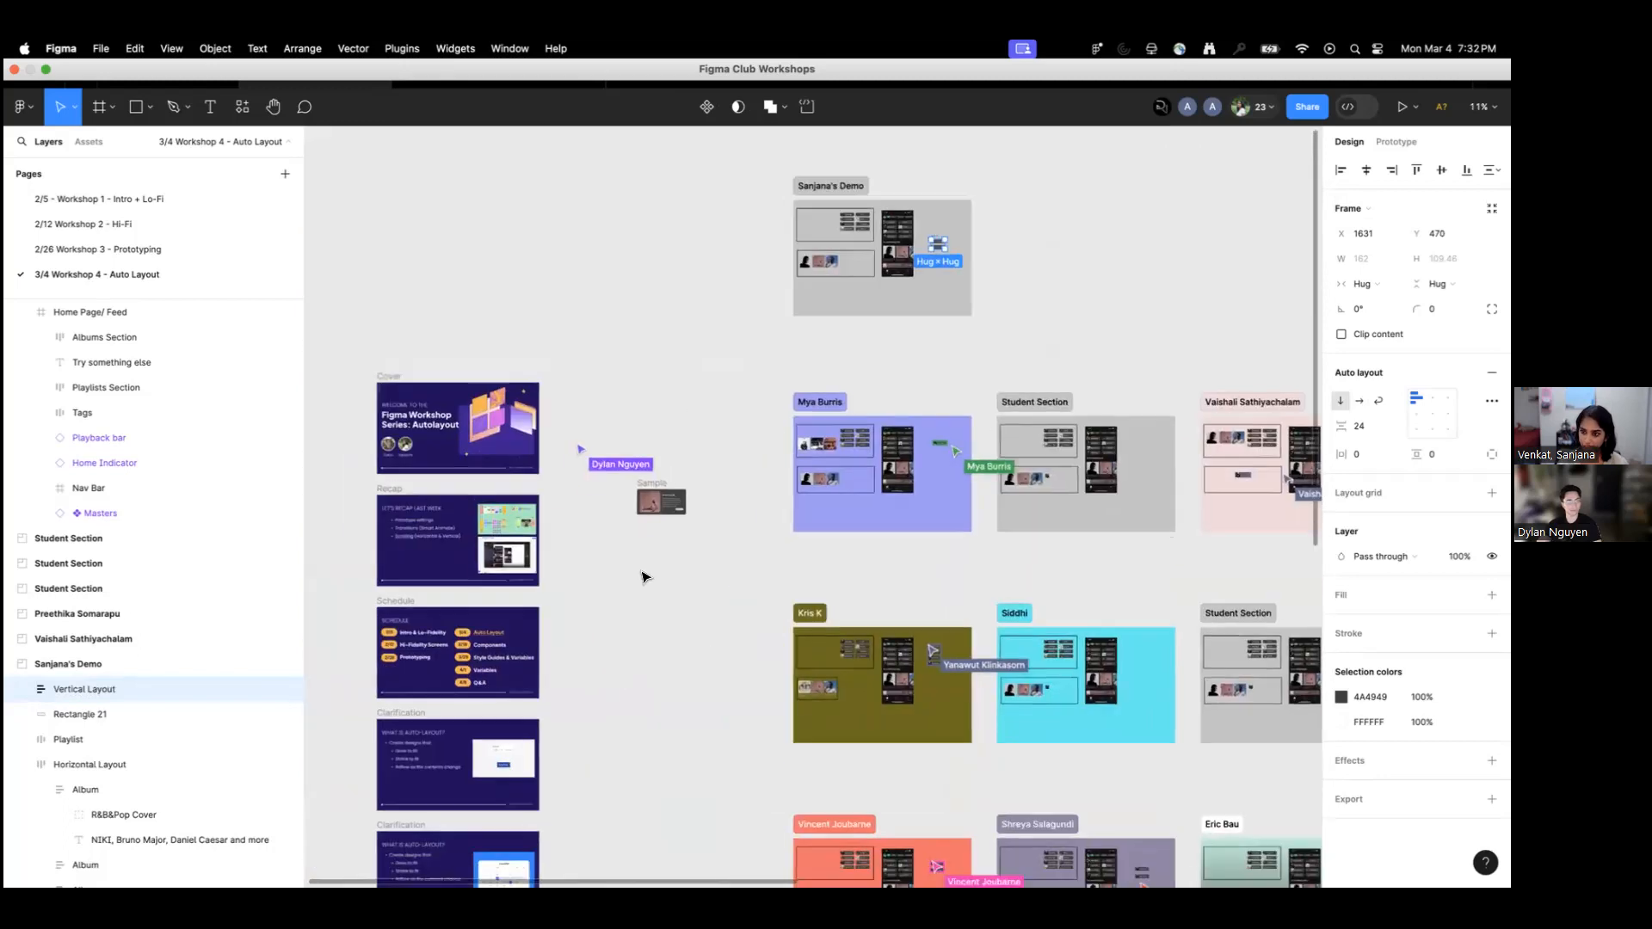
scroll(641, 592, "down", 5)
scroll(600, 679, "up", 10)
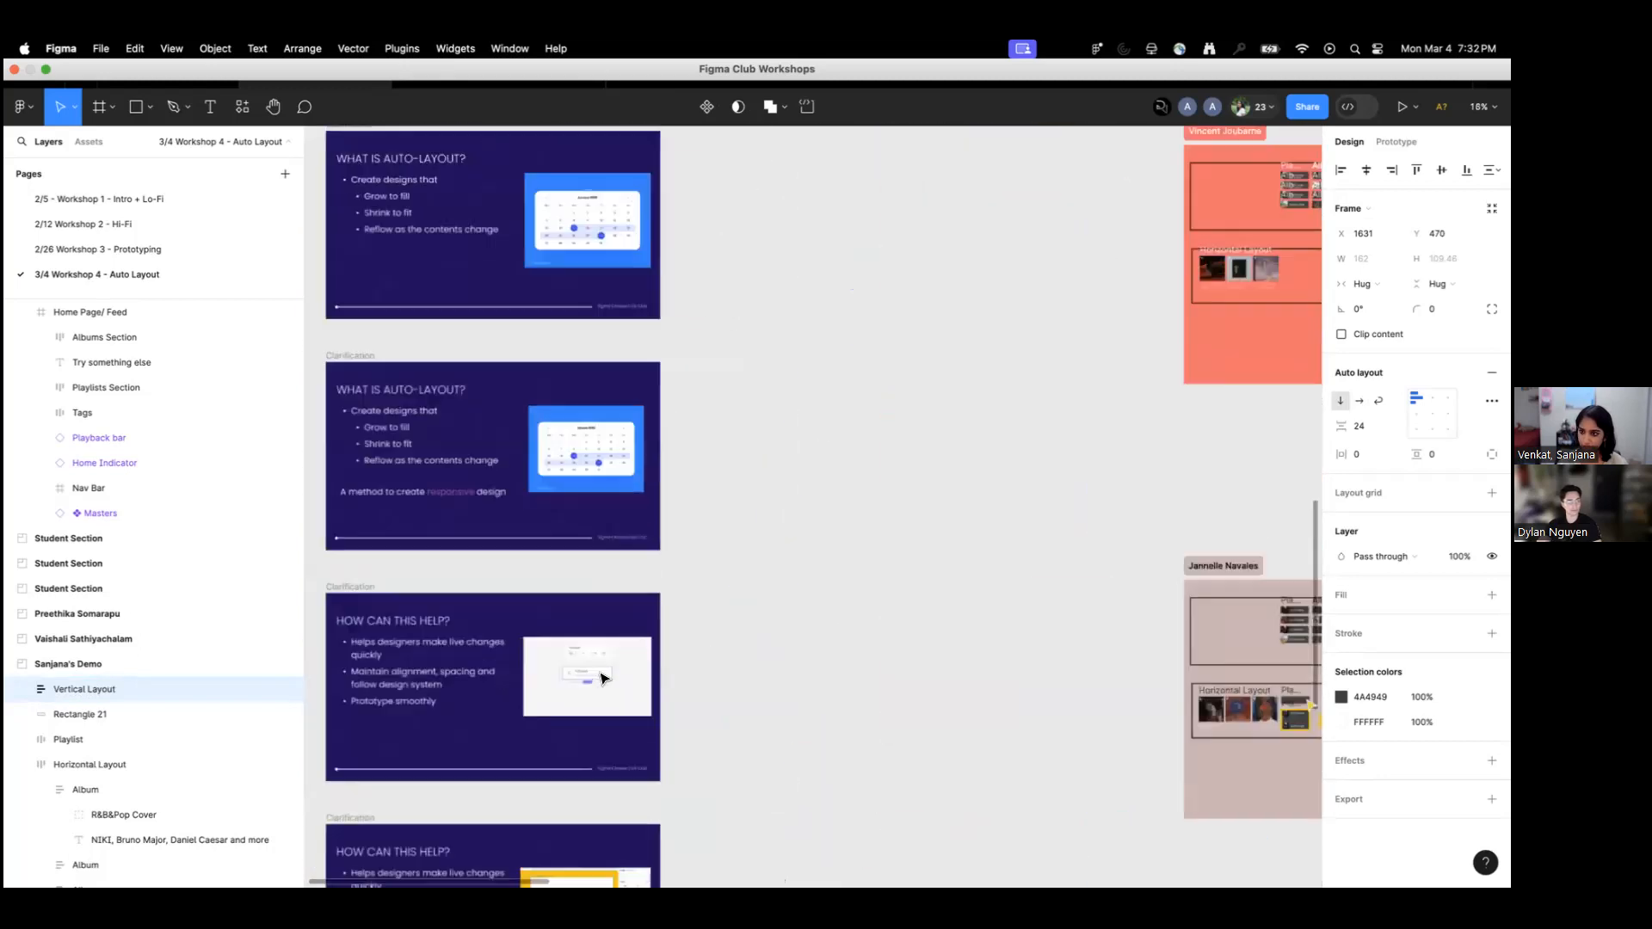
scroll(619, 663, "down", 2)
scroll(619, 664, "left", 2)
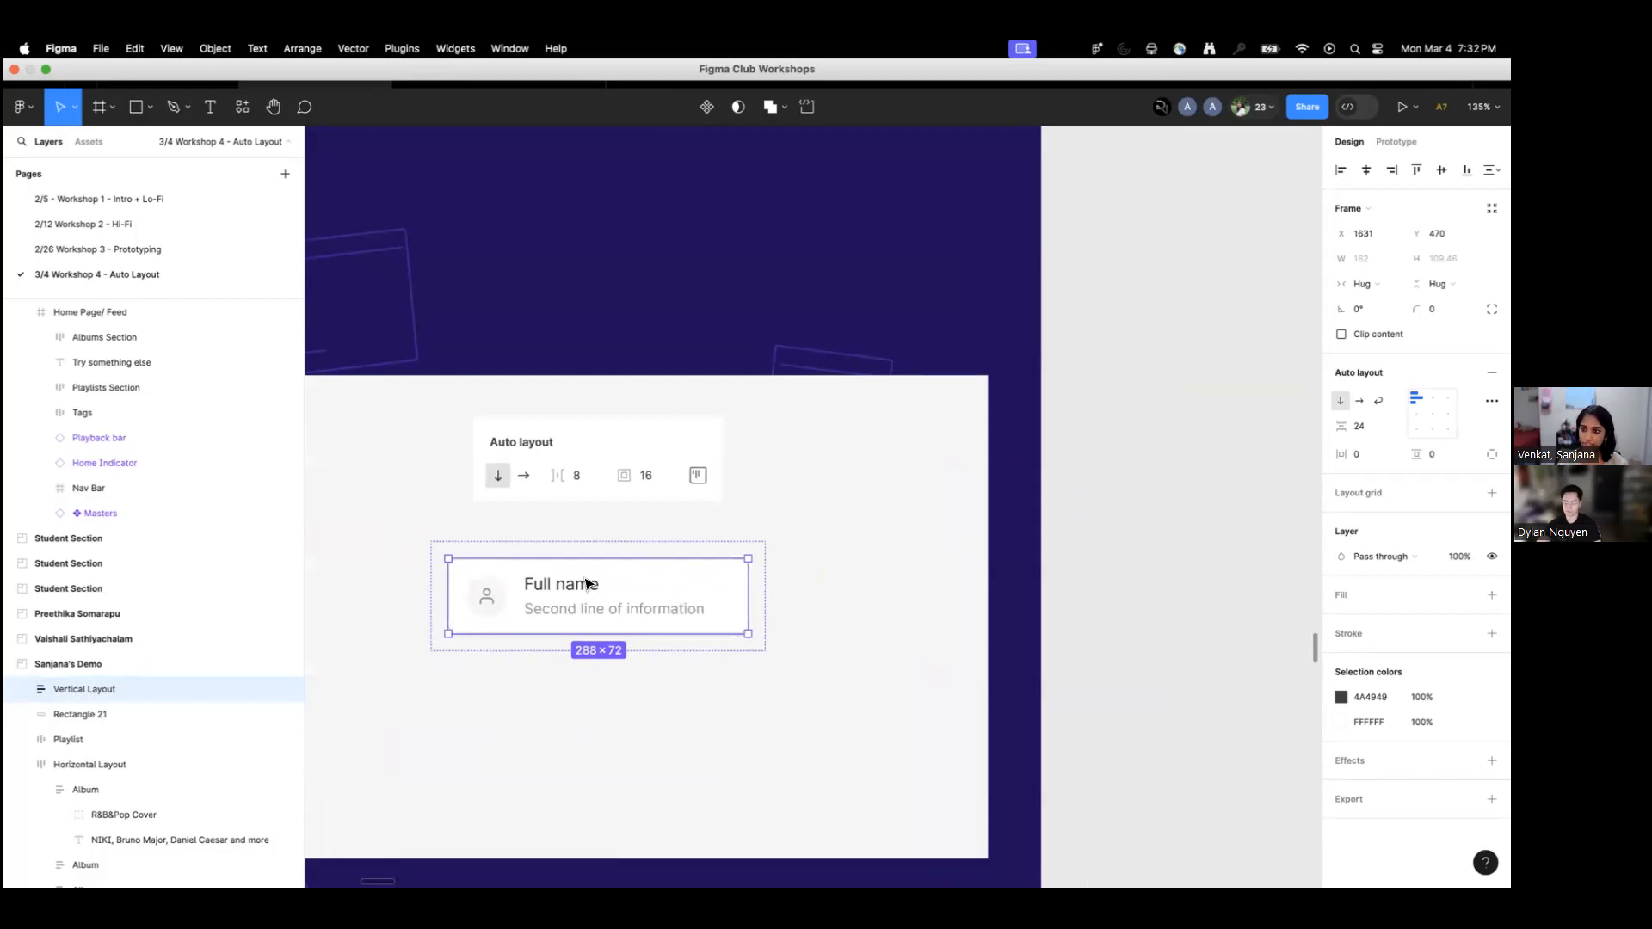
scroll(946, 361, "down", 6)
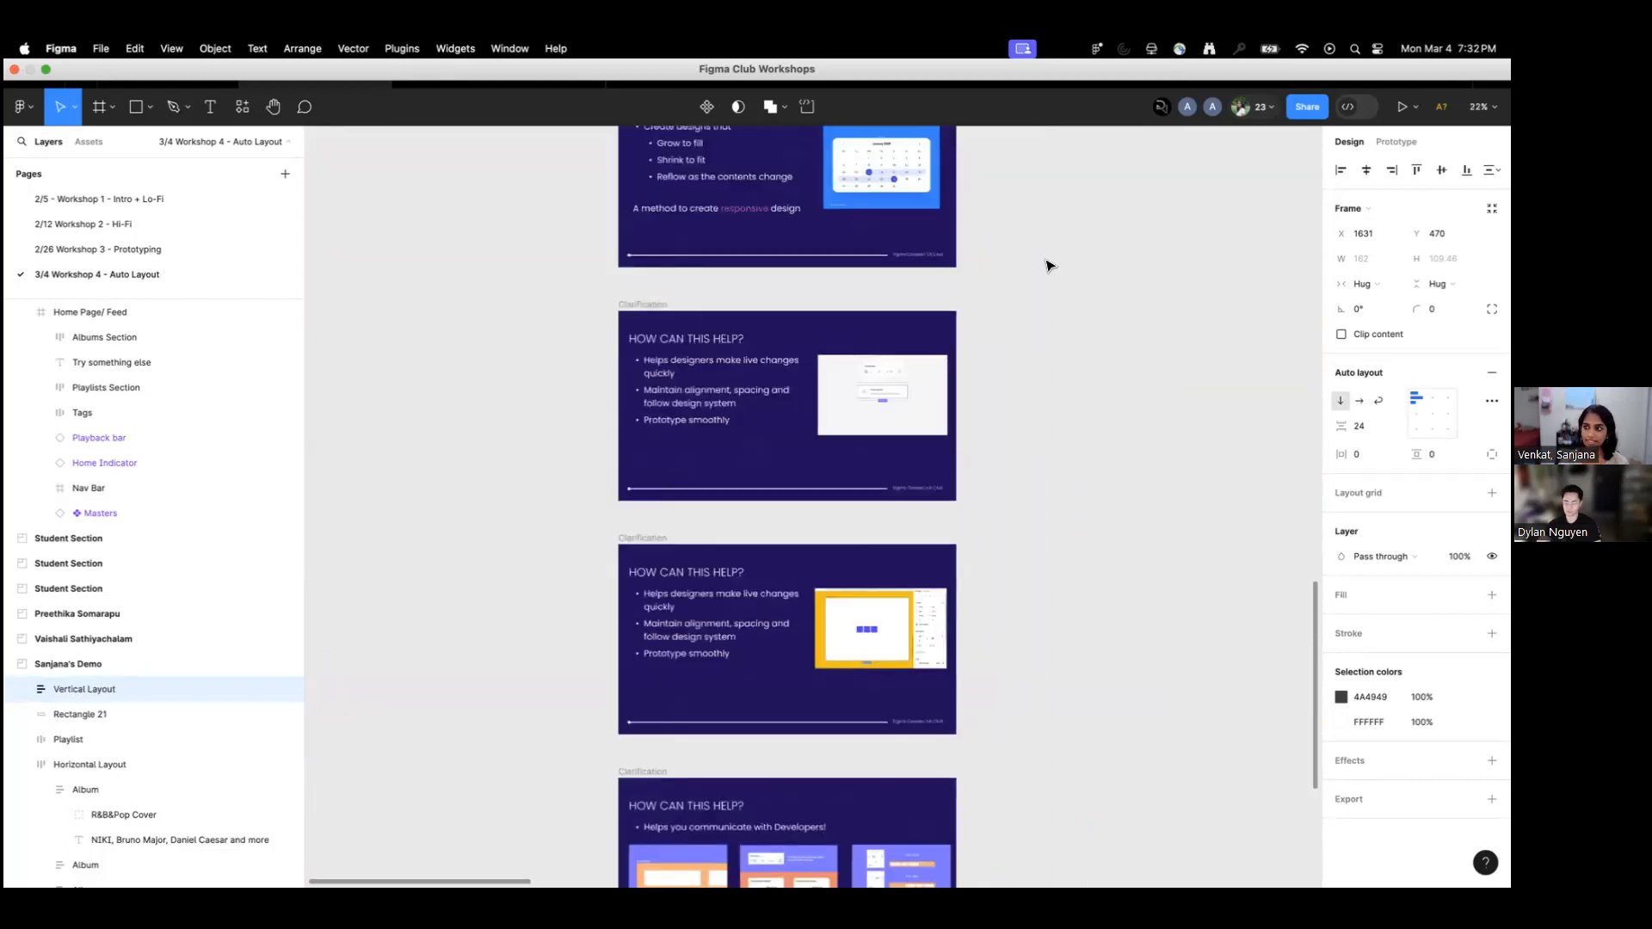
scroll(944, 353, "right", 6)
scroll(793, 287, "up", 8)
scroll(792, 288, "right", 8)
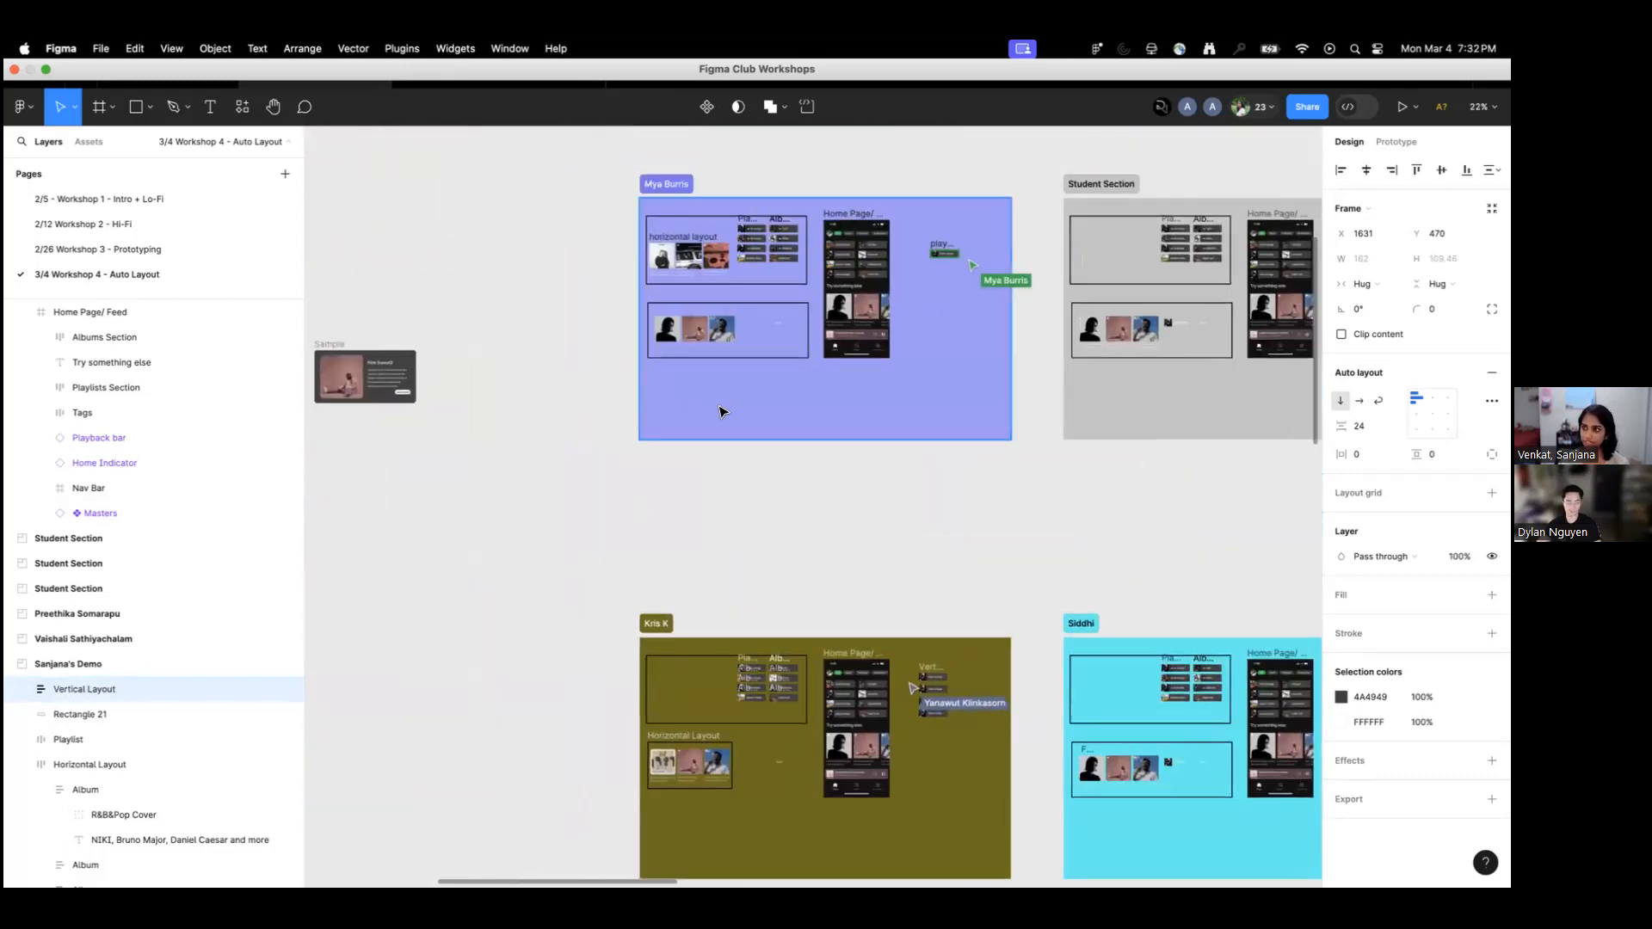
key("shift+2")
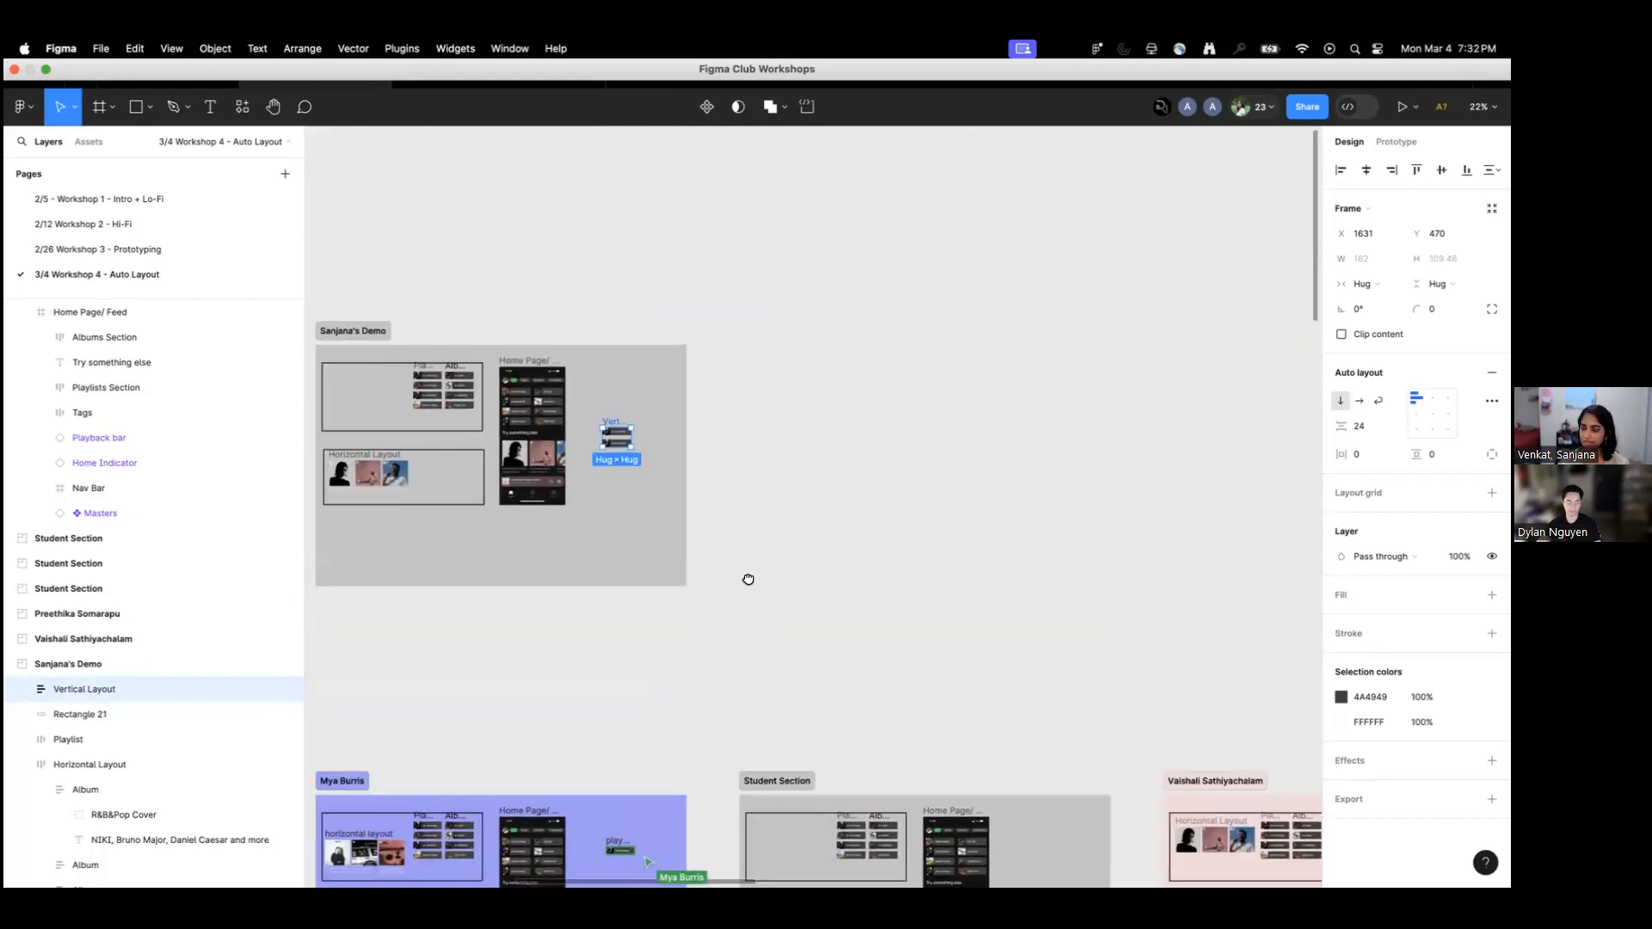
scroll(798, 567, "down", 5)
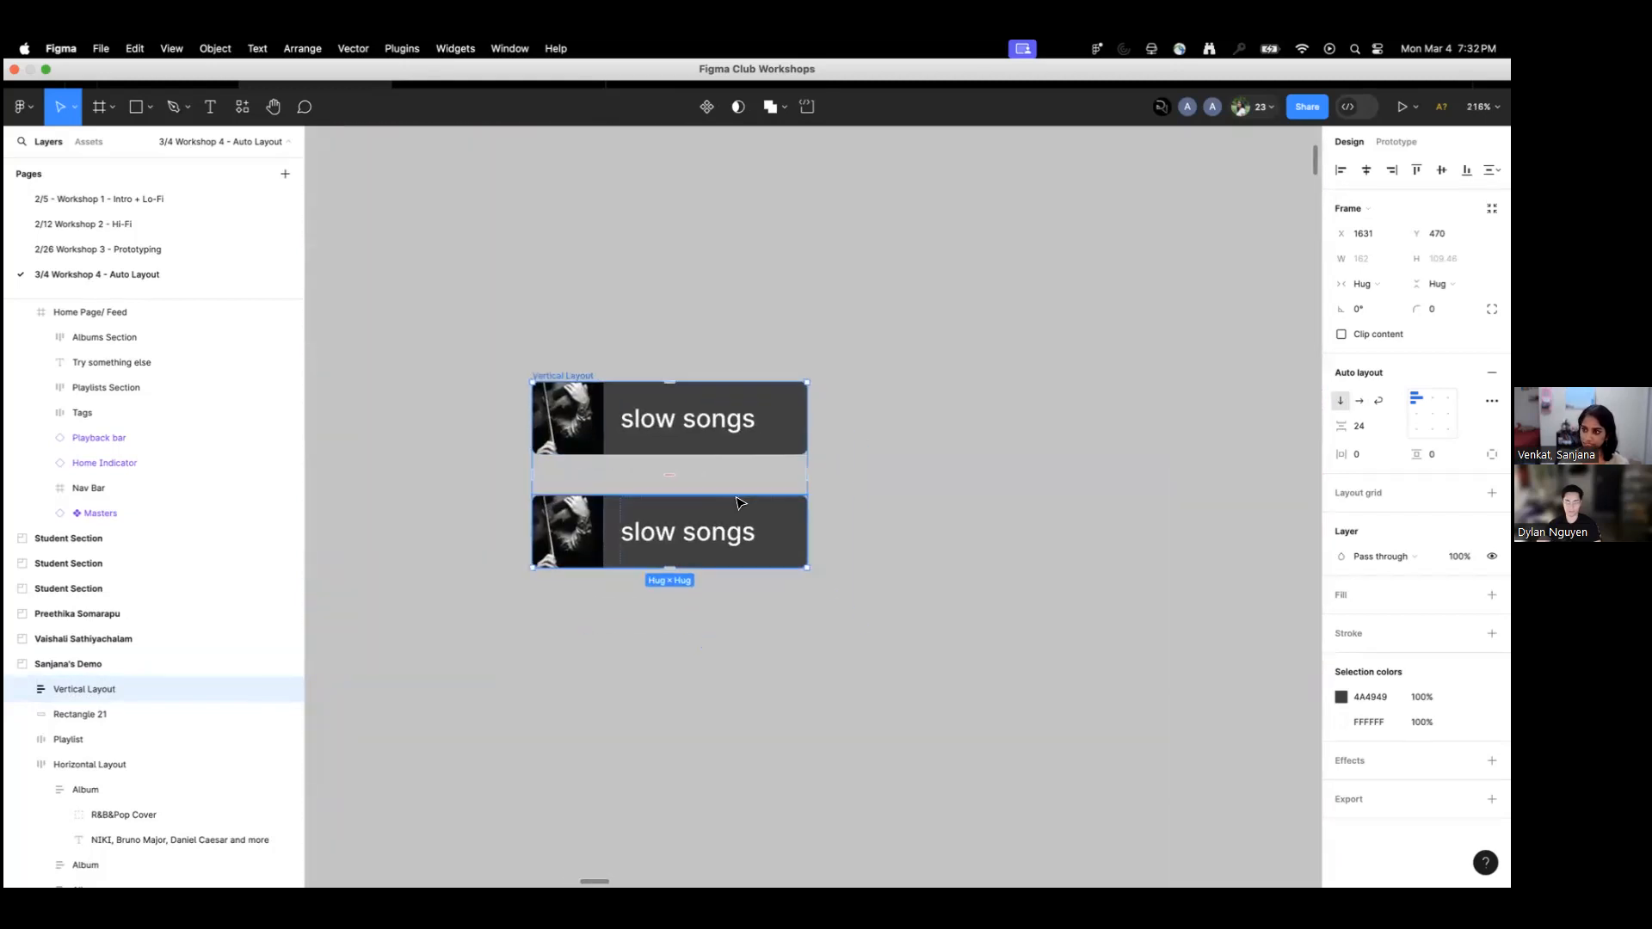
scroll(815, 552, "down", 3)
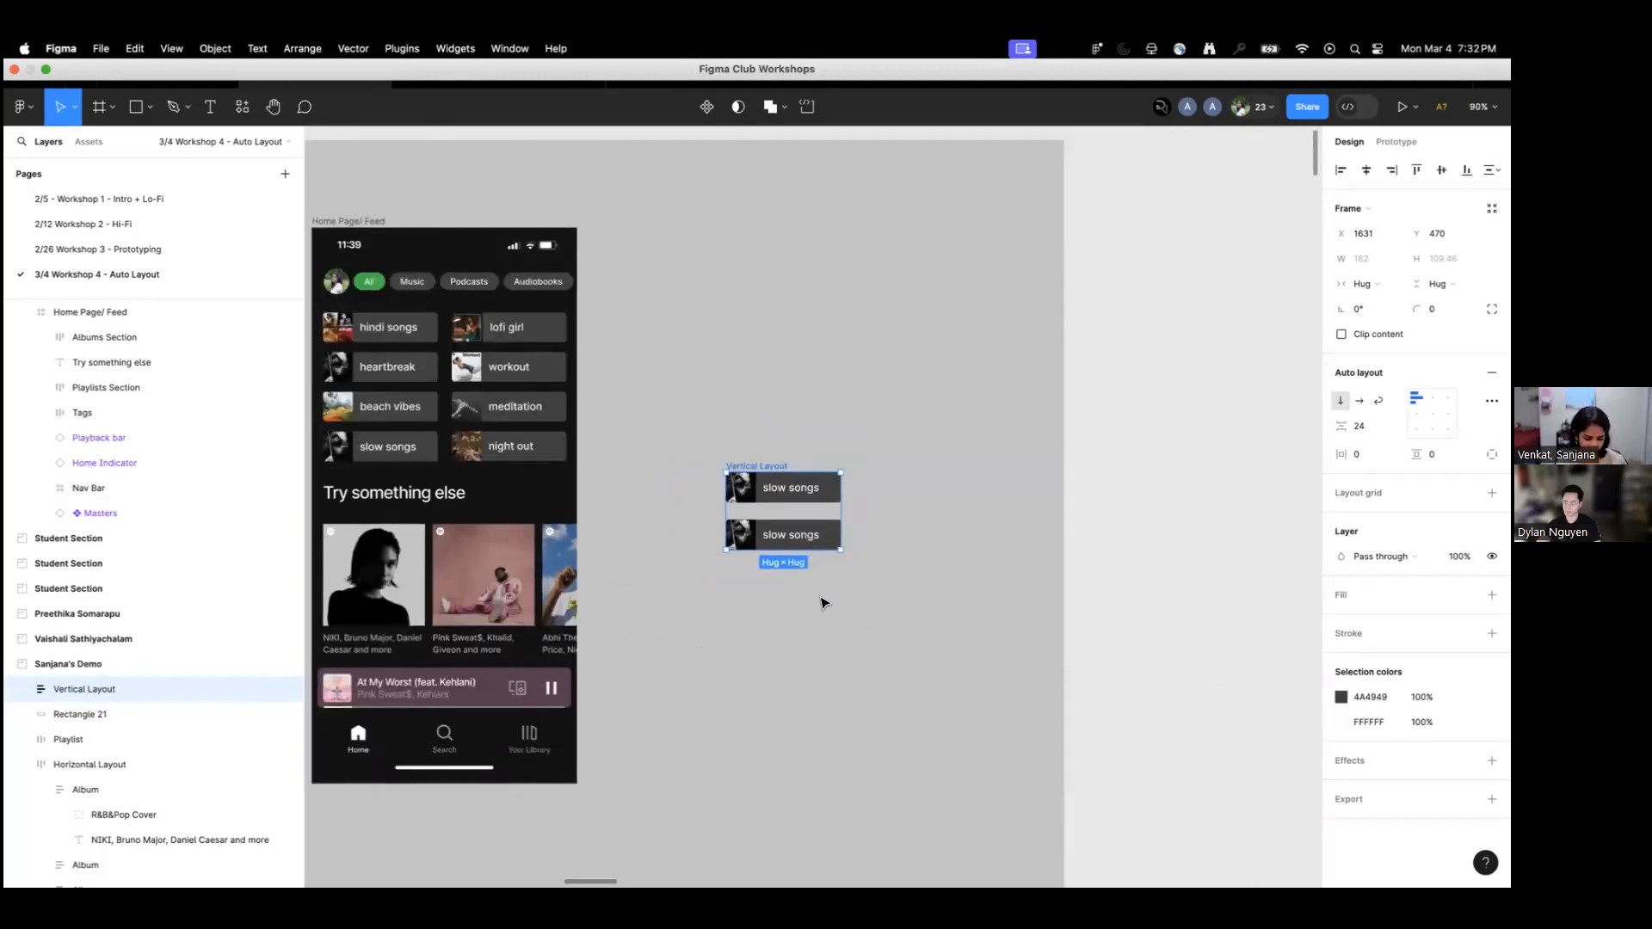
scroll(832, 571, "up", 5)
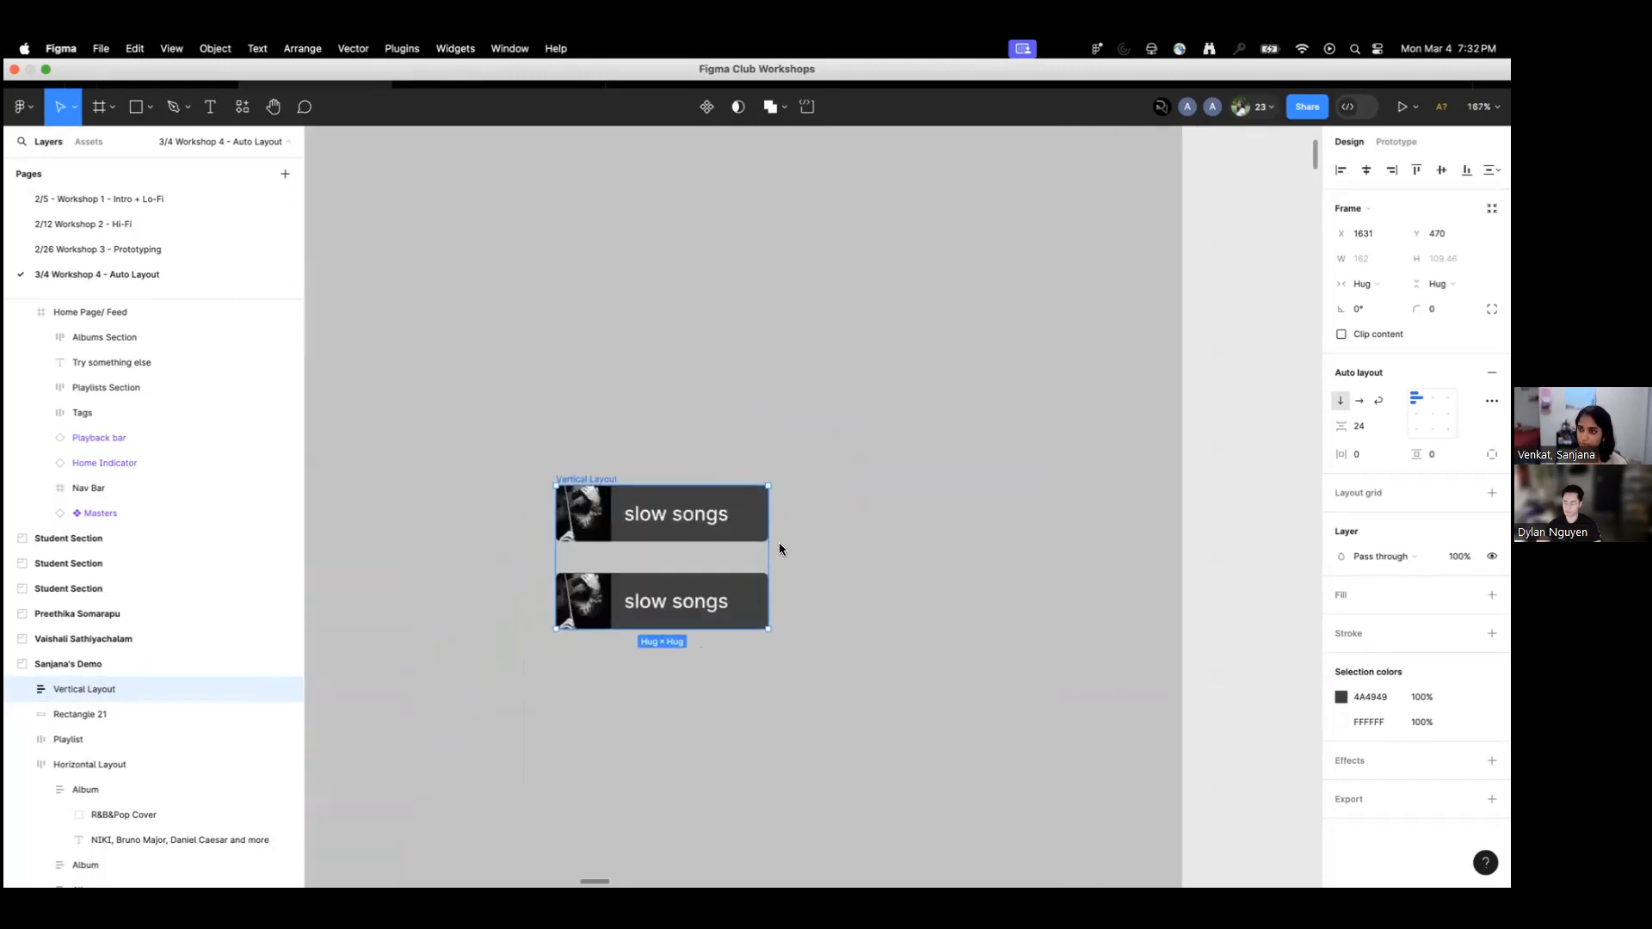
Duplicate the lower Playlist item inside the Vertical Layout frame to add a third item.
left_click(606, 516)
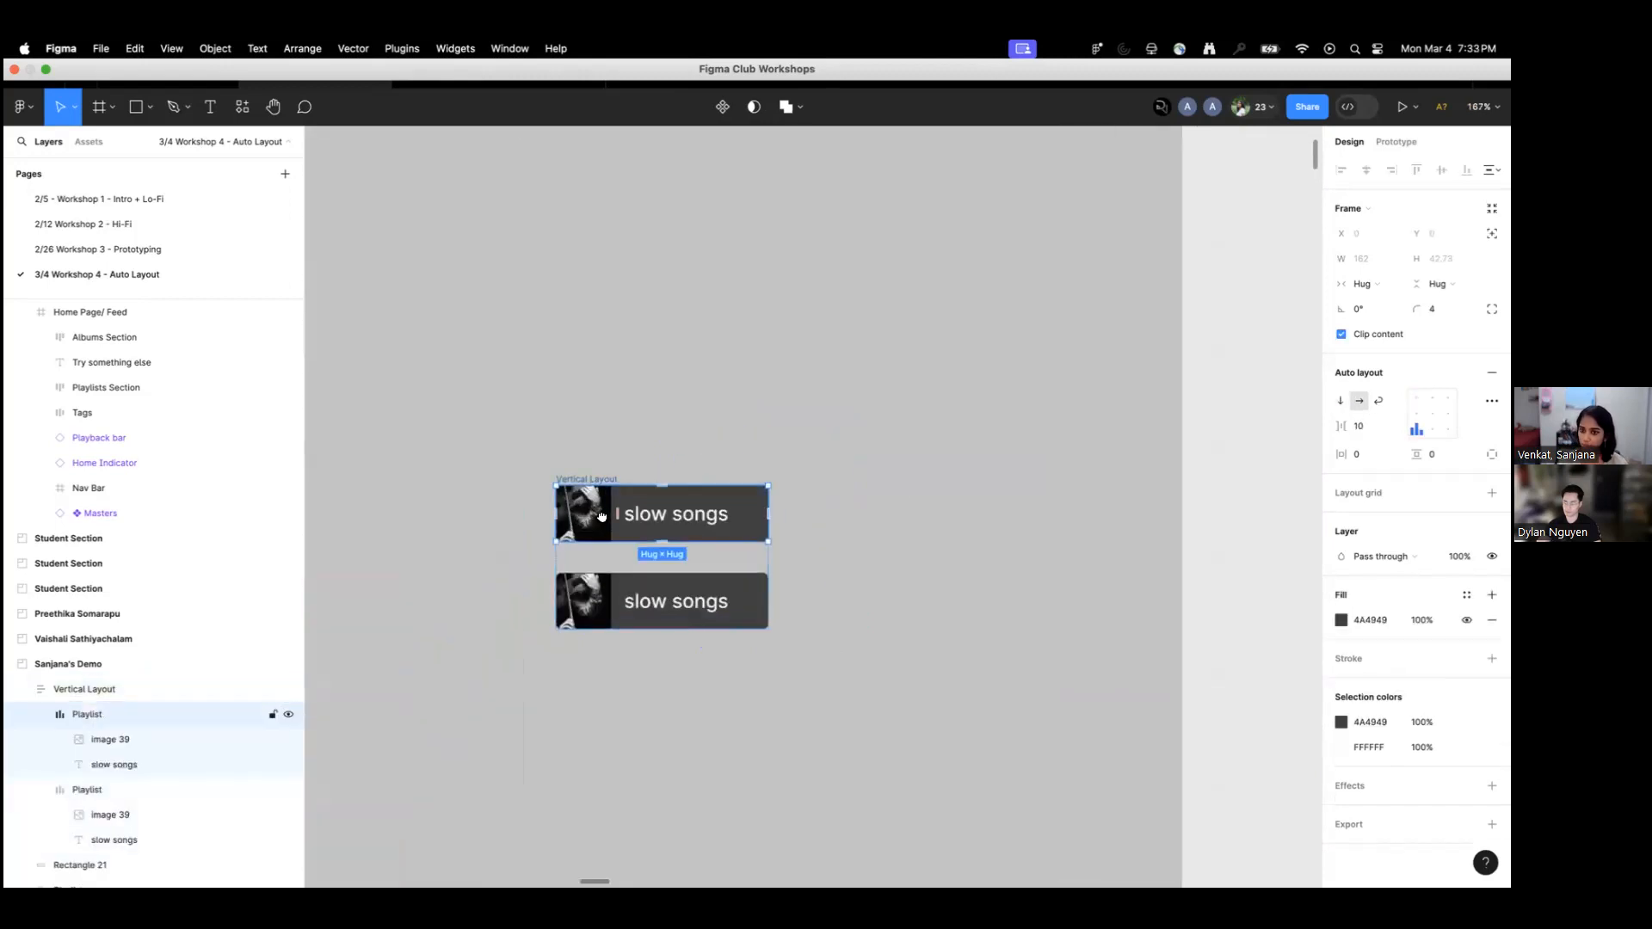
left_click(621, 611)
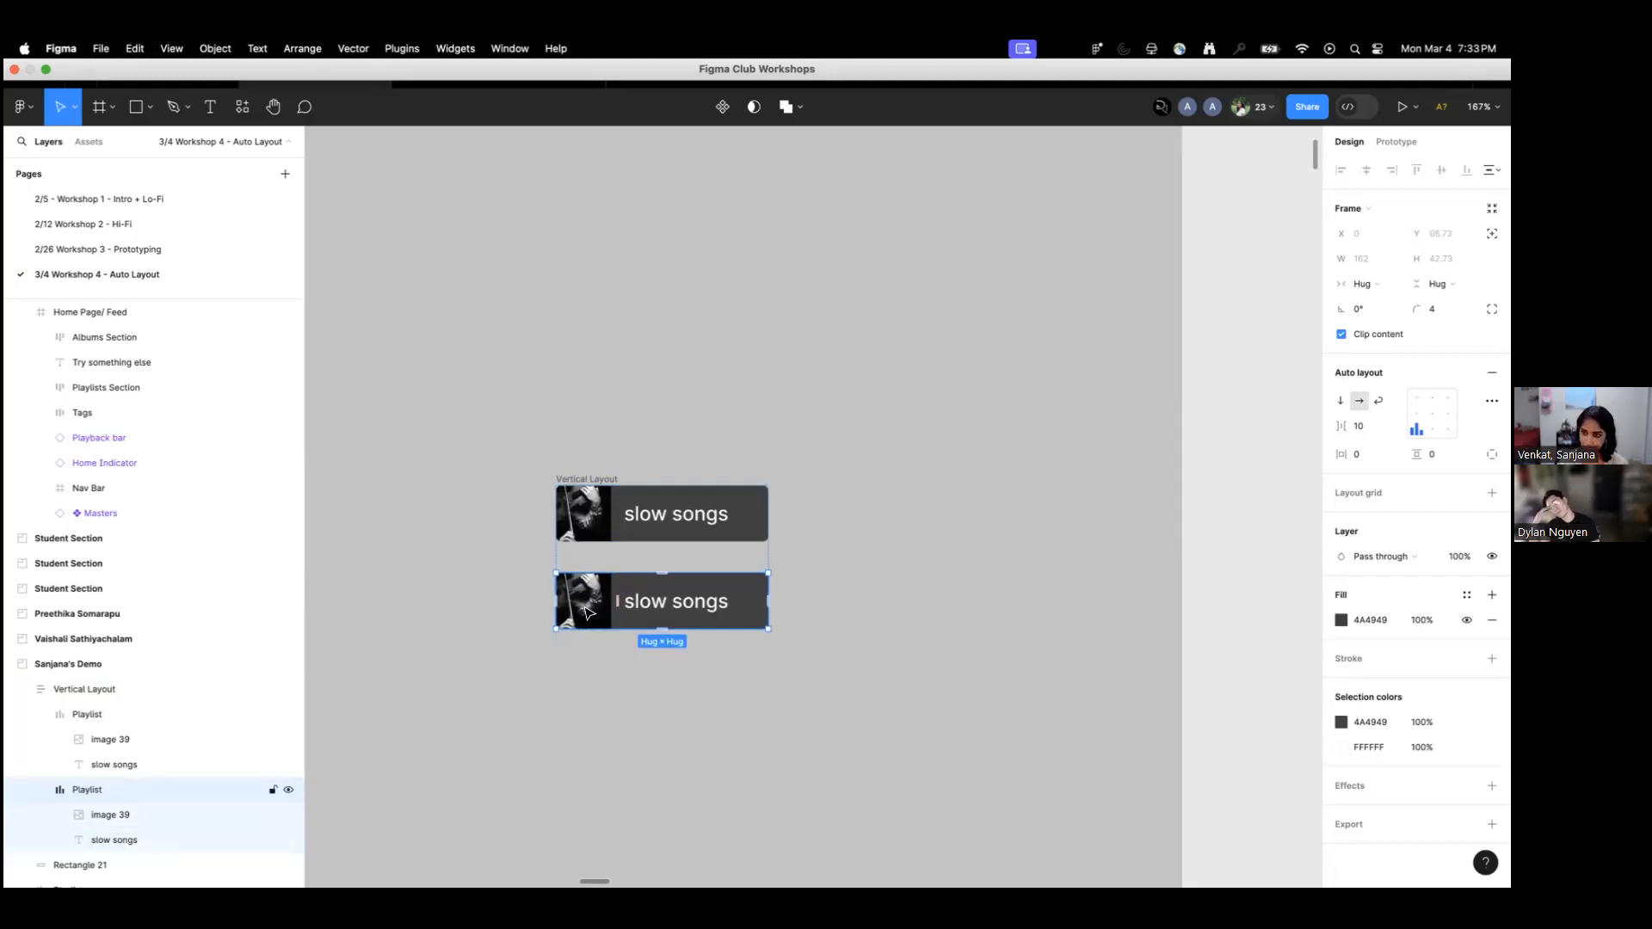
left_click(833, 582)
left_click(584, 604)
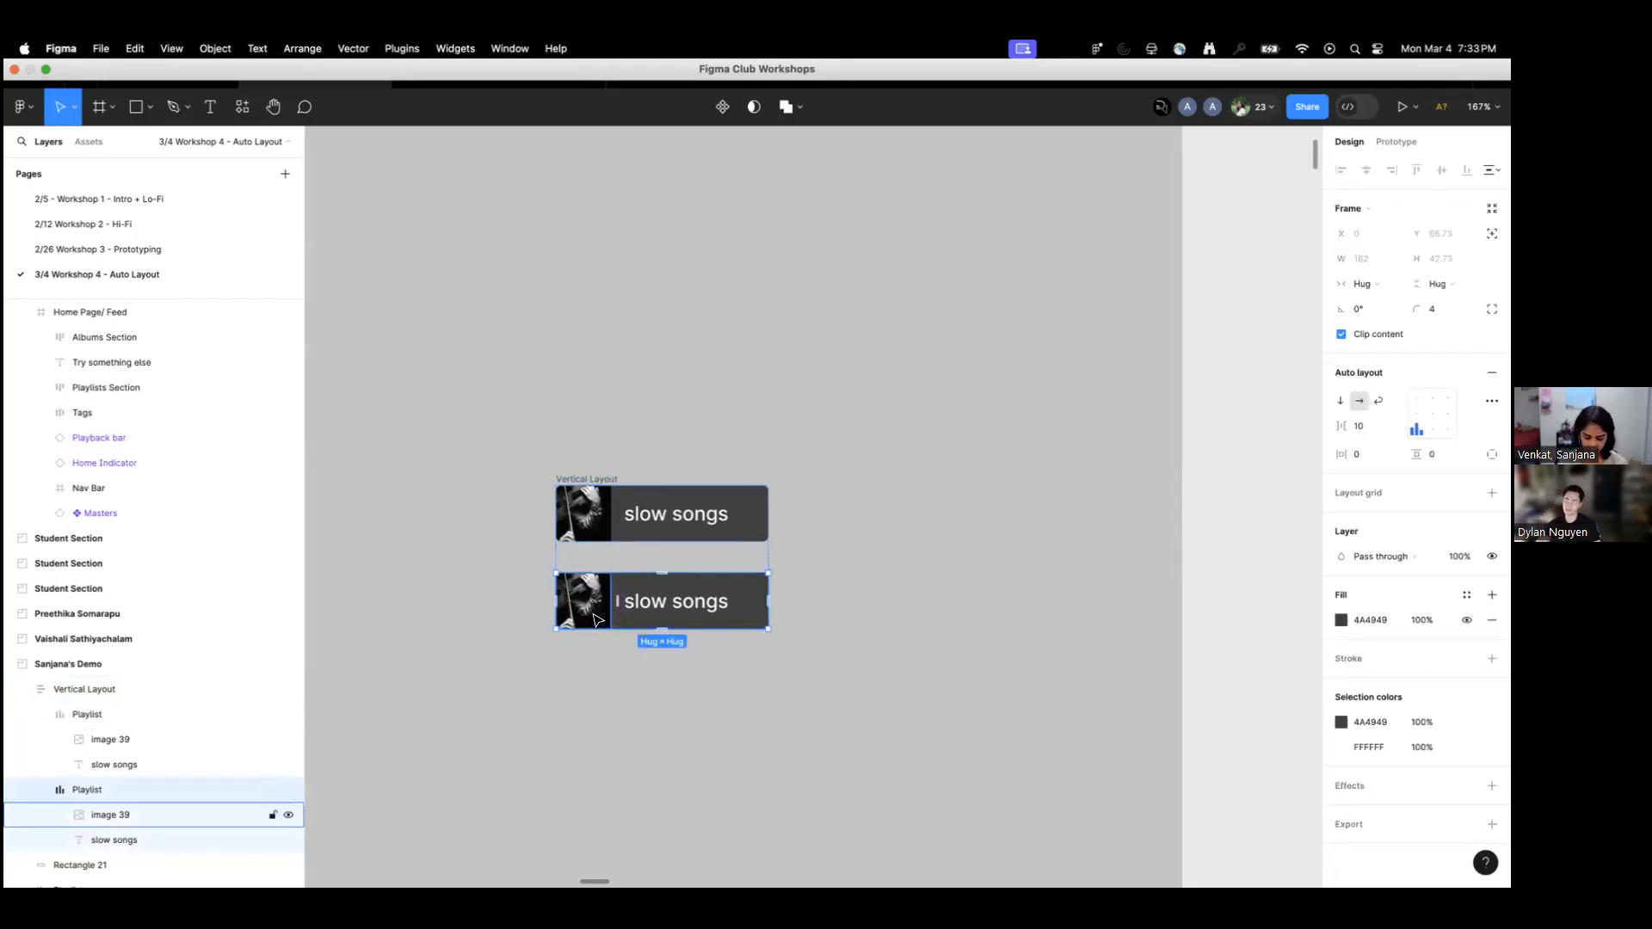
key("super+d")
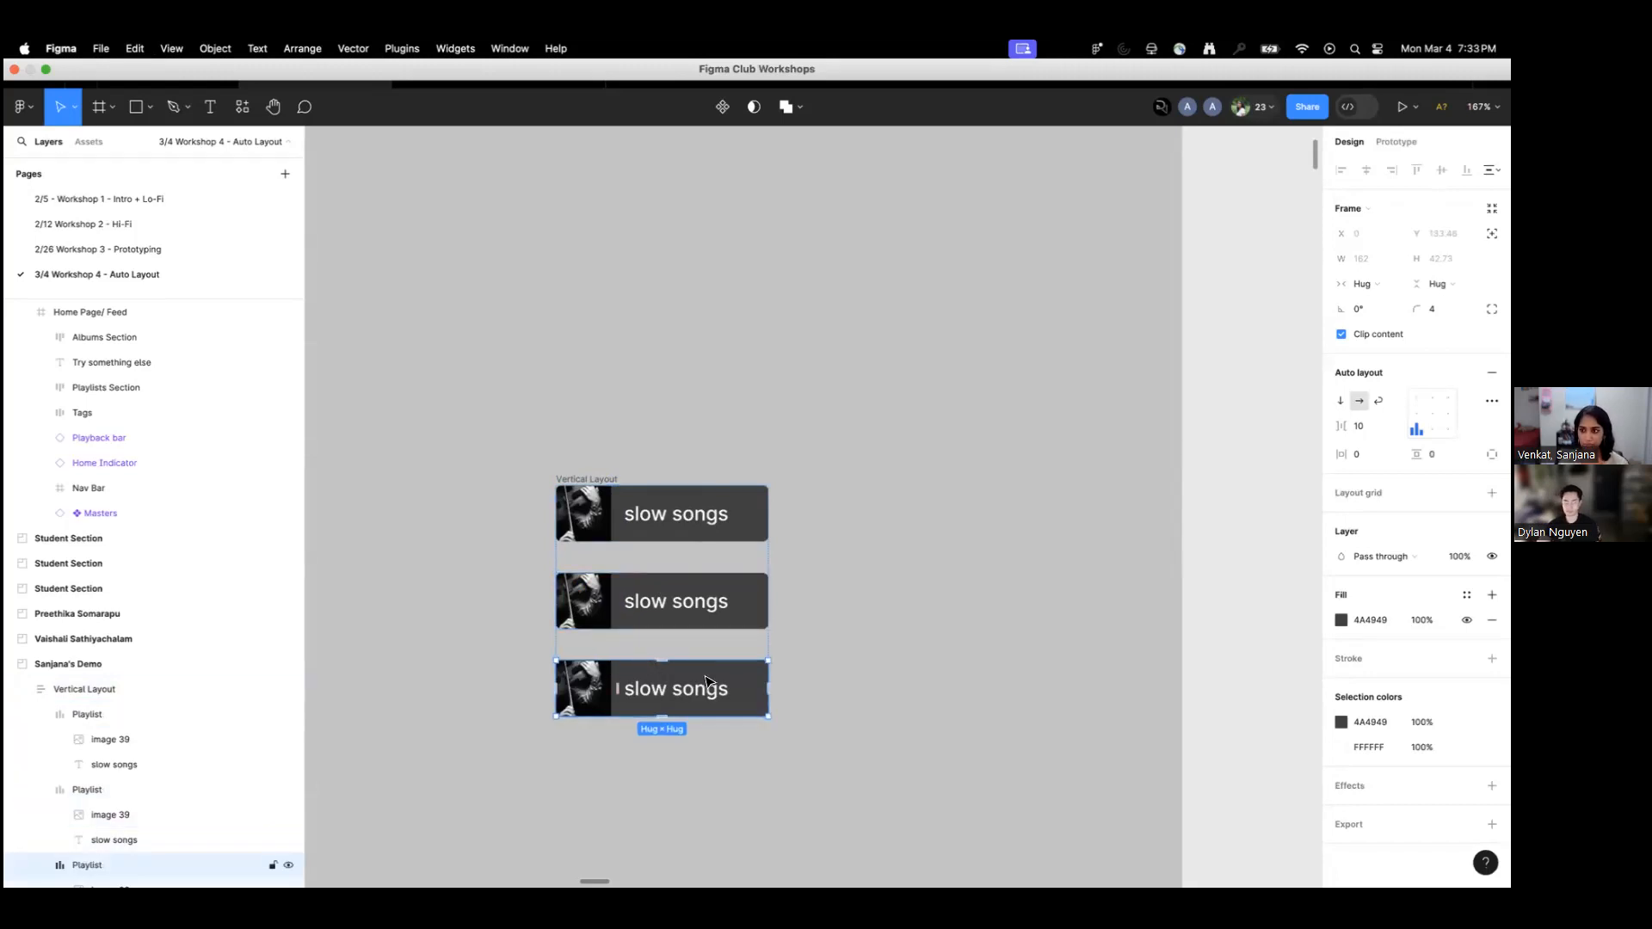
scroll(194, 641, "down", 2)
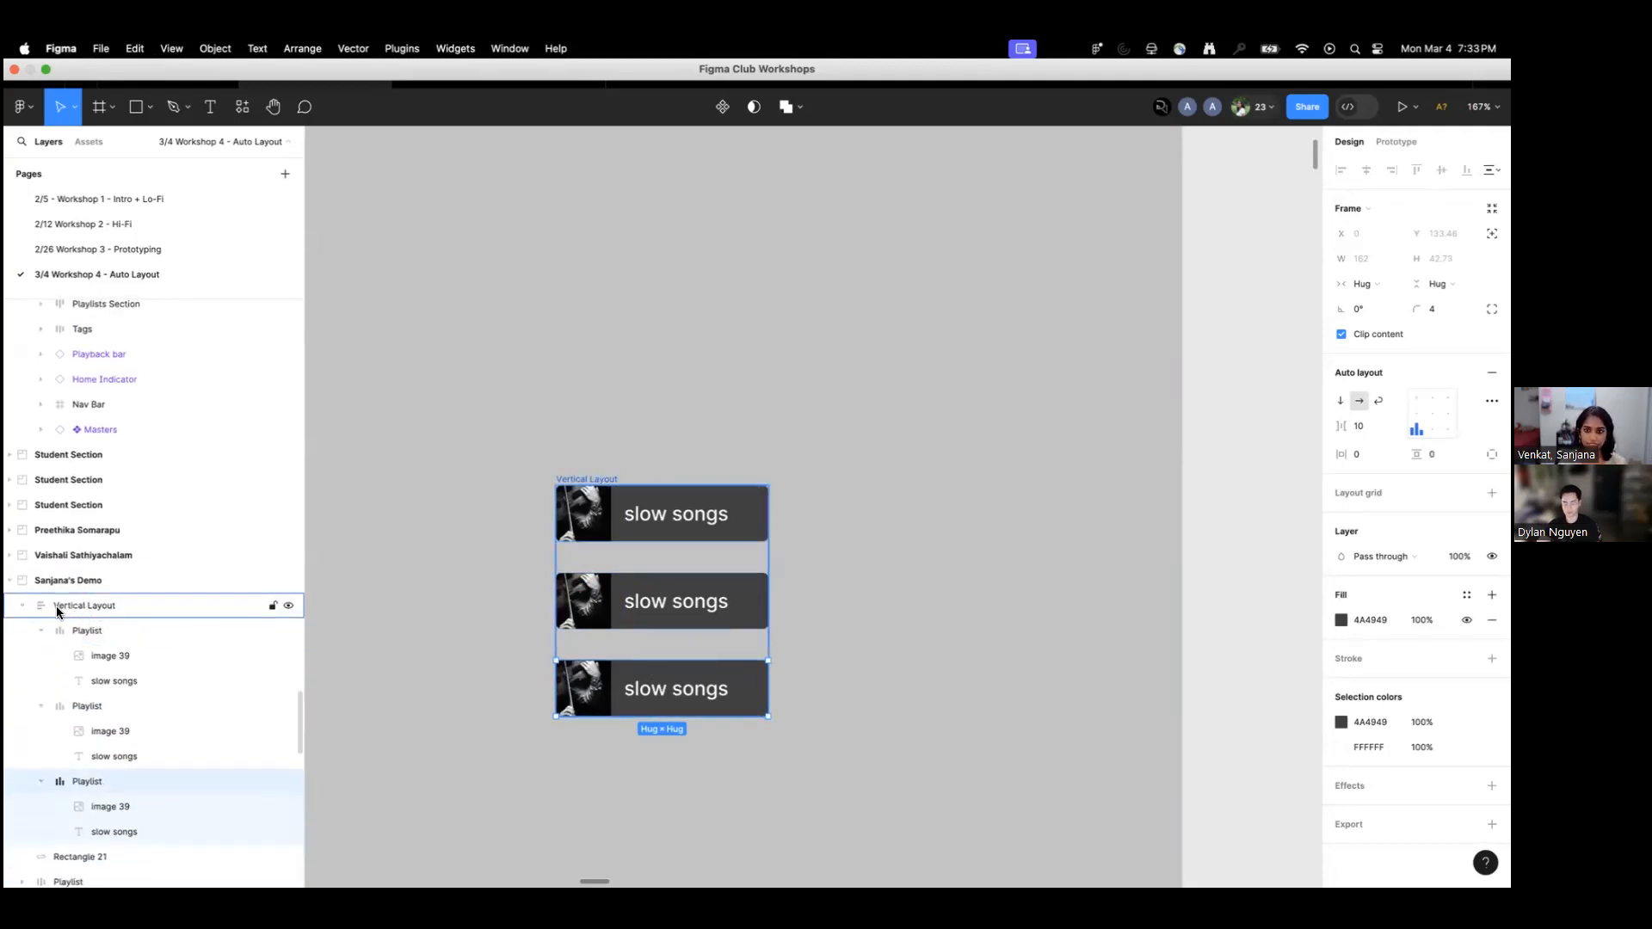
Duplicate the bottom Playlist item inside the Vertical Layout frame to add a fourth item.
left_click(55, 605)
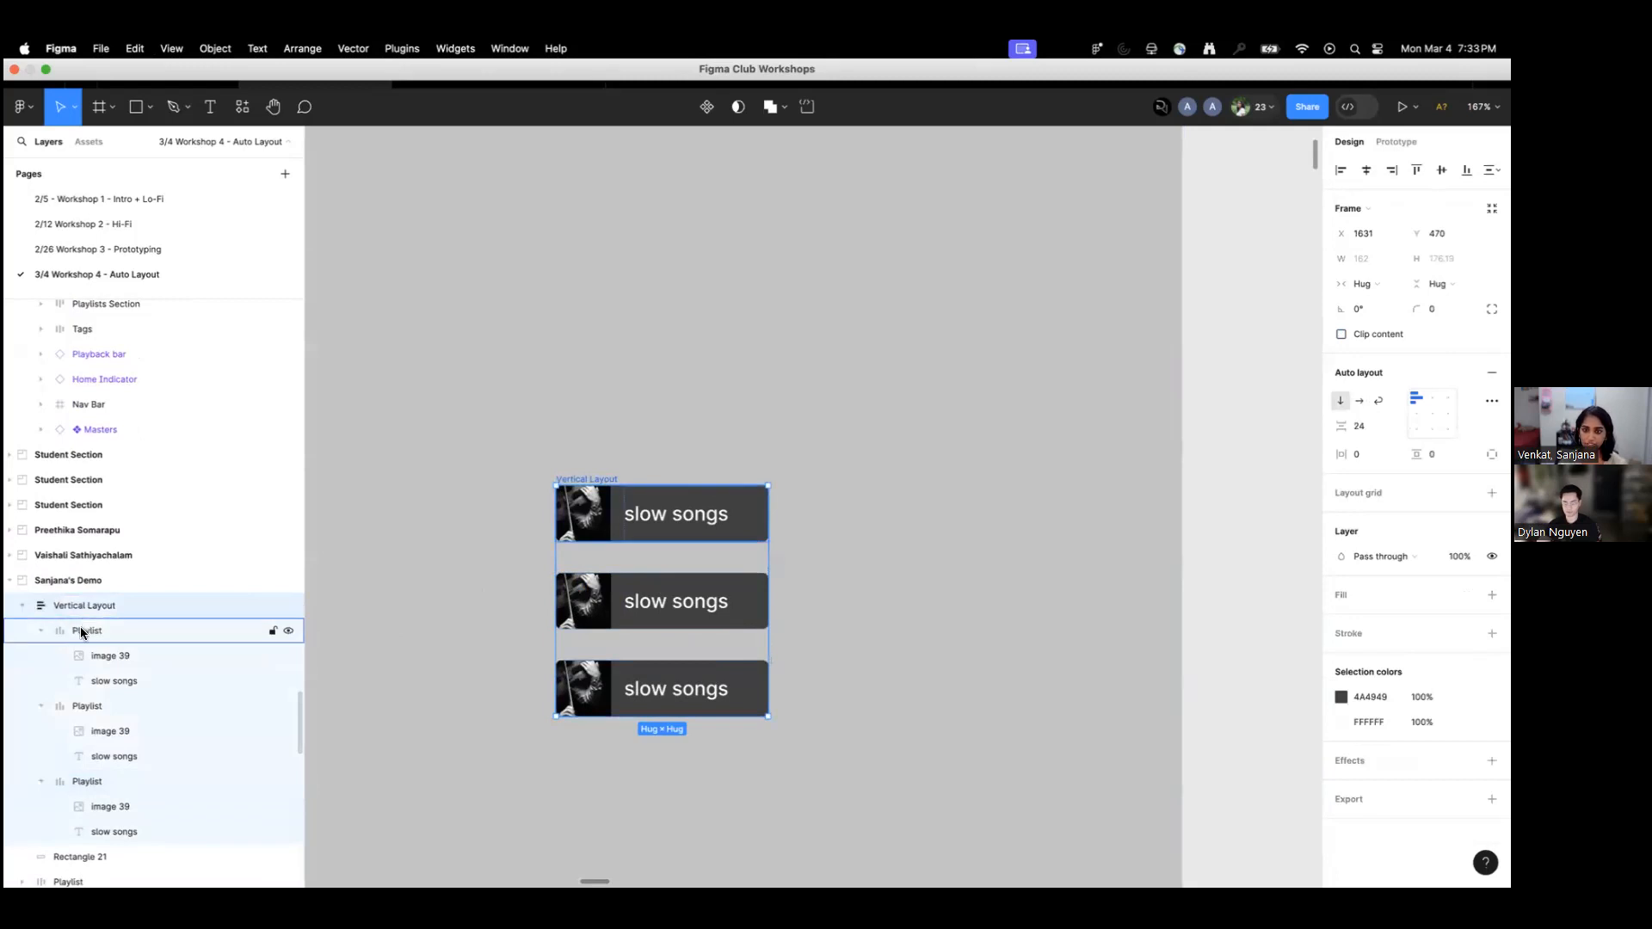
left_click(82, 632)
left_click(97, 708)
left_click(117, 784)
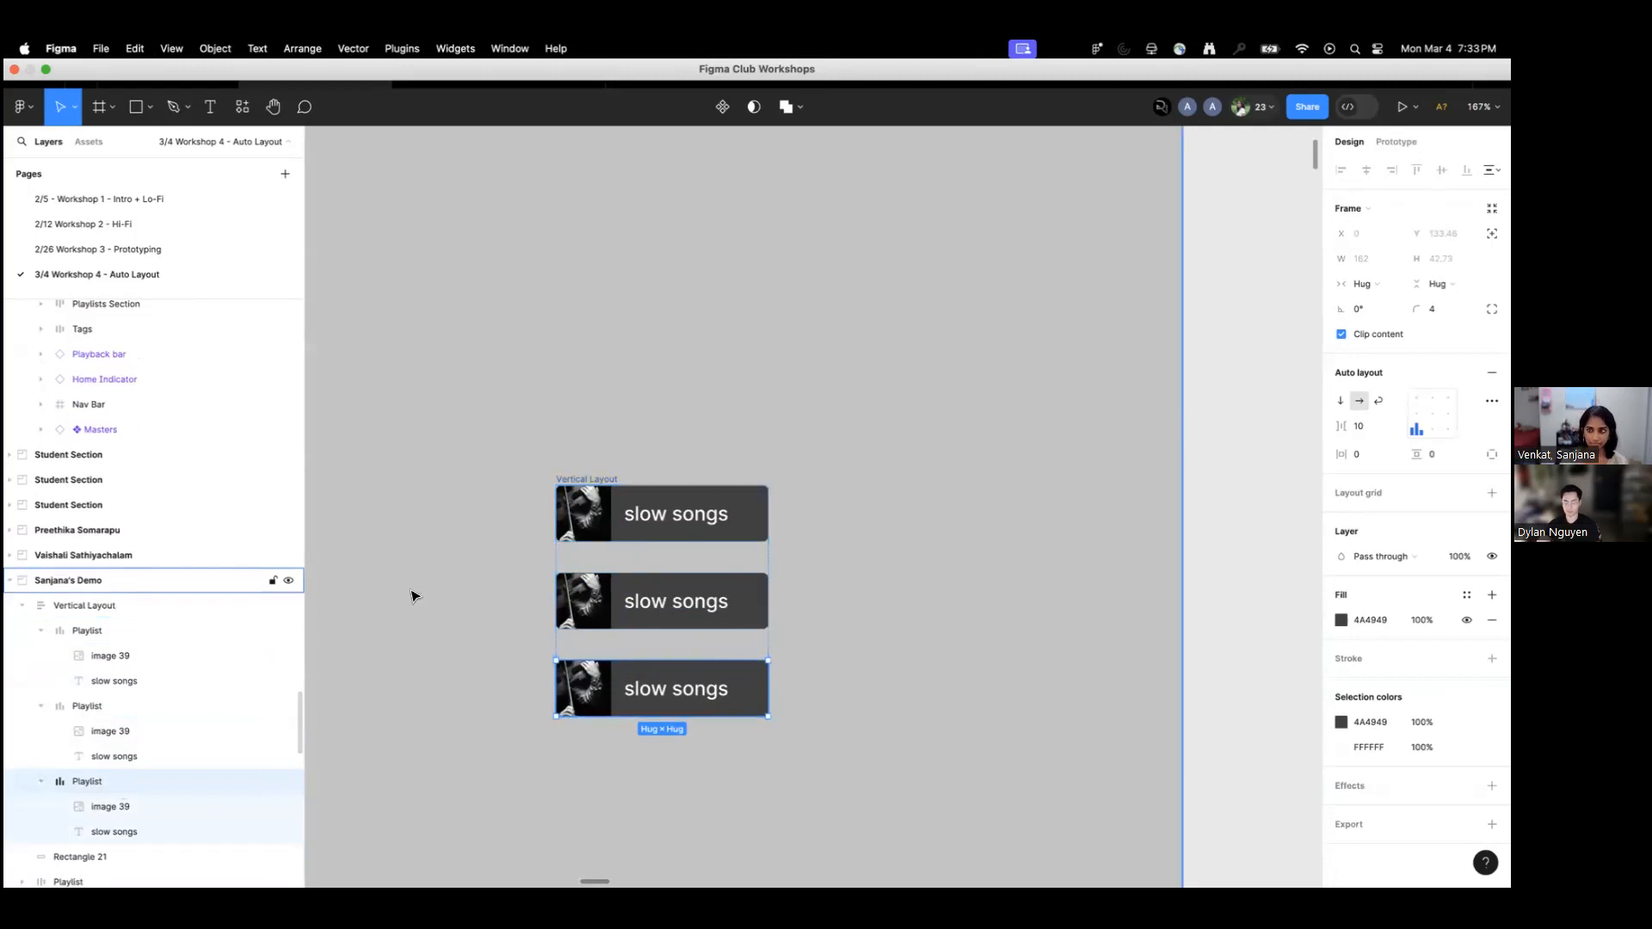
scroll(774, 578, "down", 3)
scroll(789, 582, "down", 2)
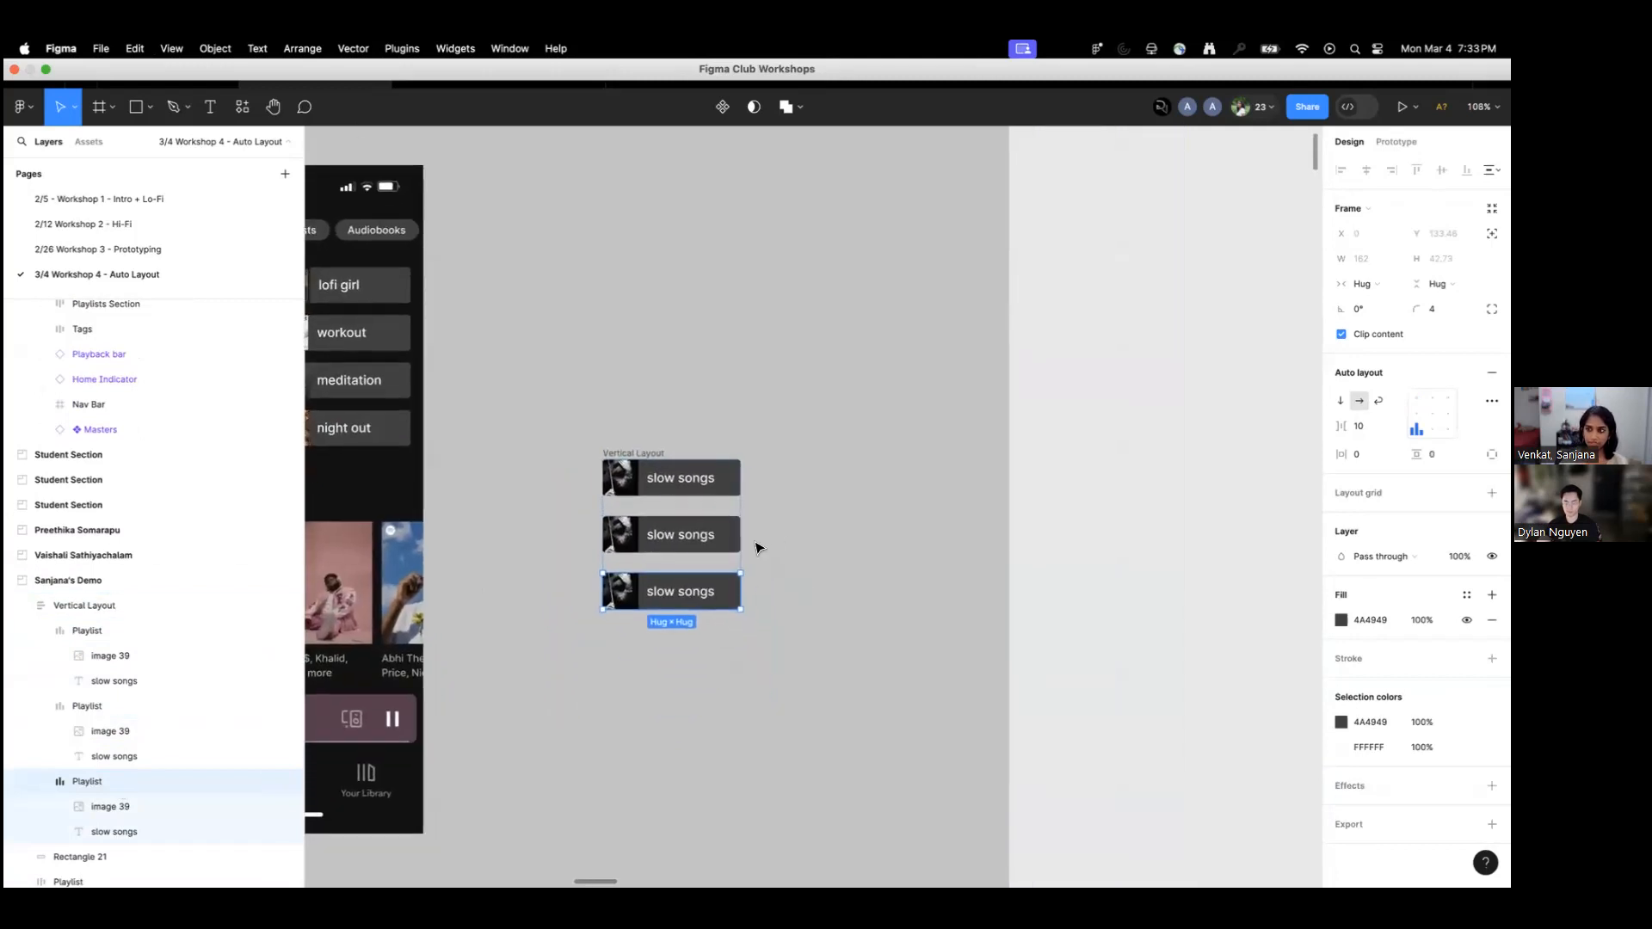
scroll(684, 594, "up", 5)
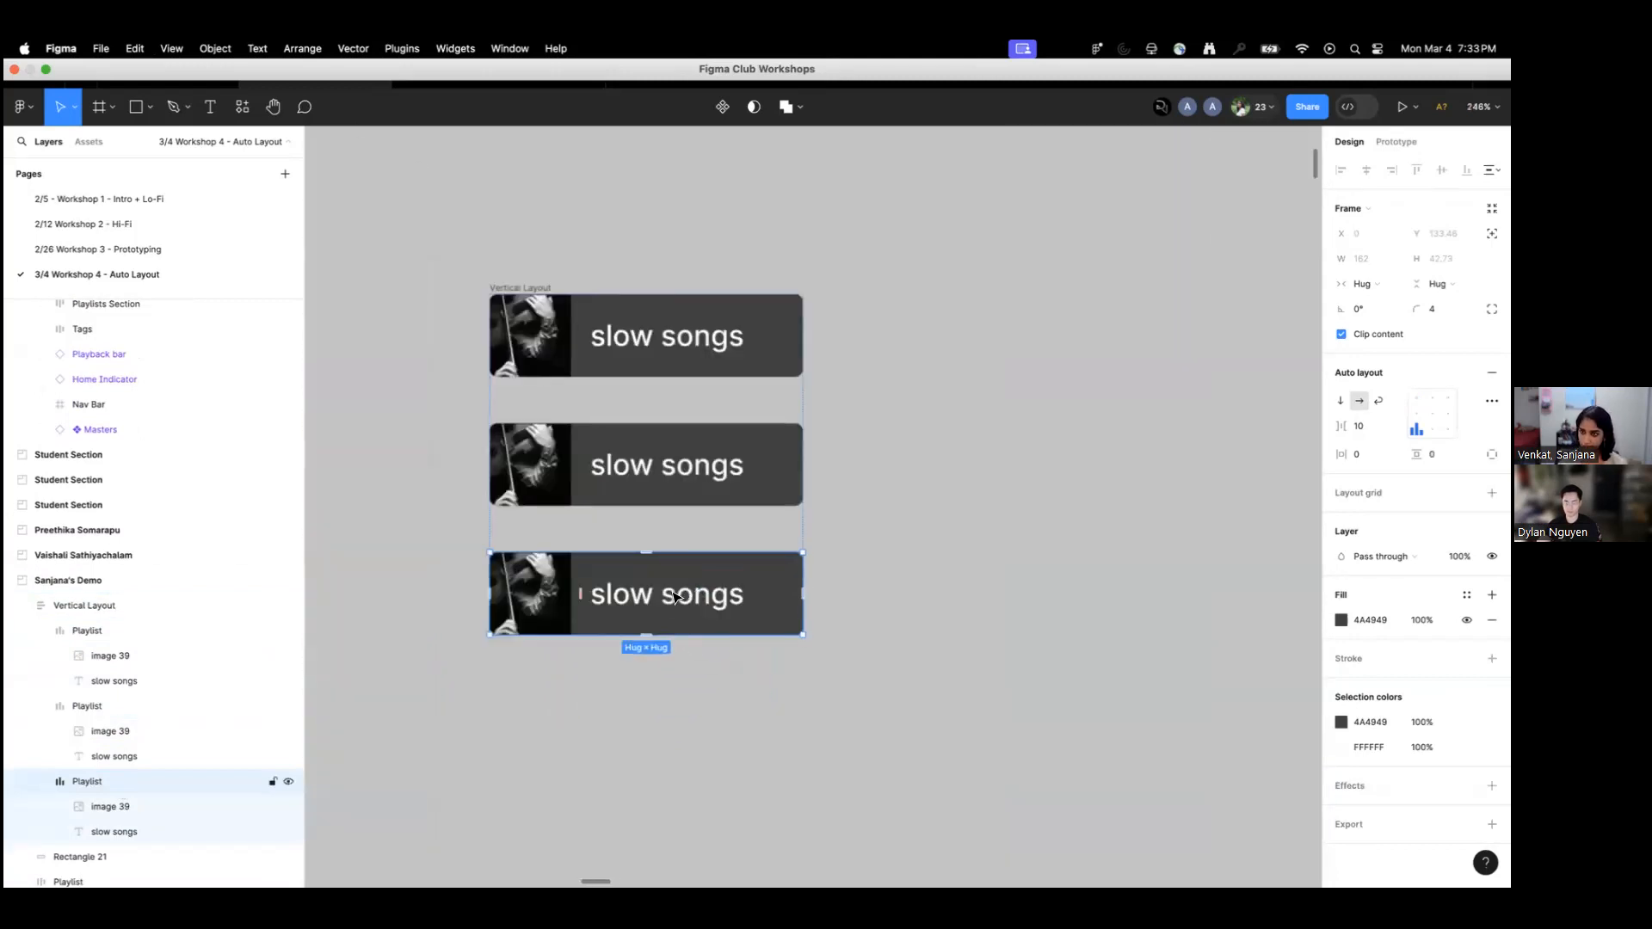
key("ctrl+d")
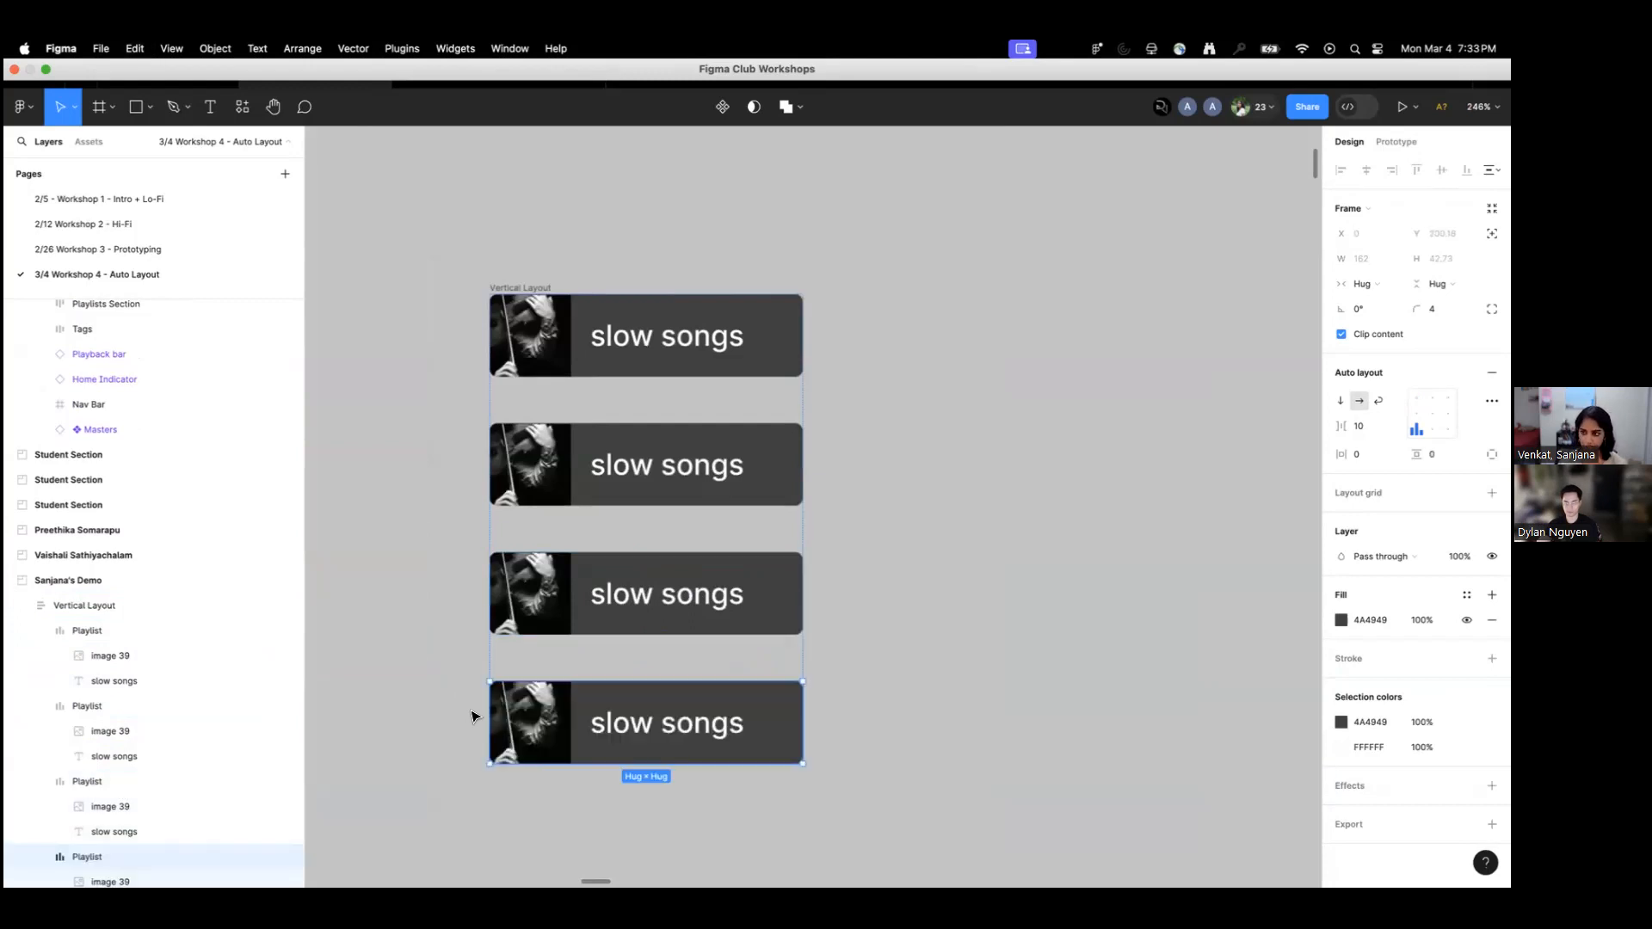
Check the item spacing of the home page's left playlist column and set the Vertical Layout frame's vertical gap to 14.
scroll(690, 634, "down", 2)
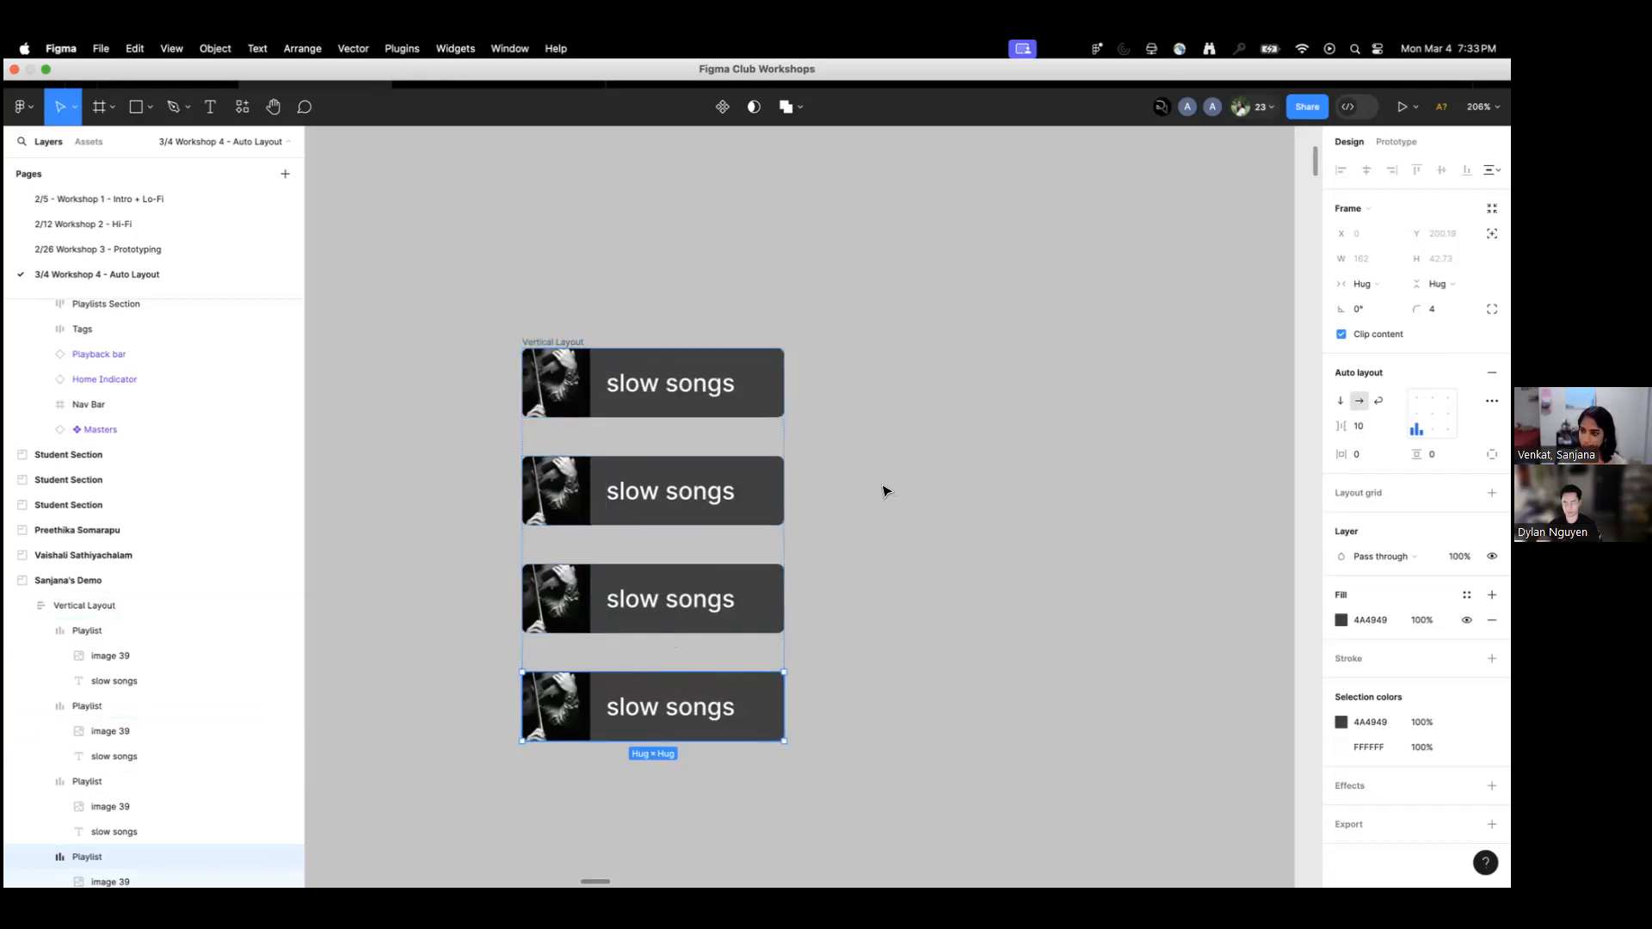
scroll(895, 497, "down", 3)
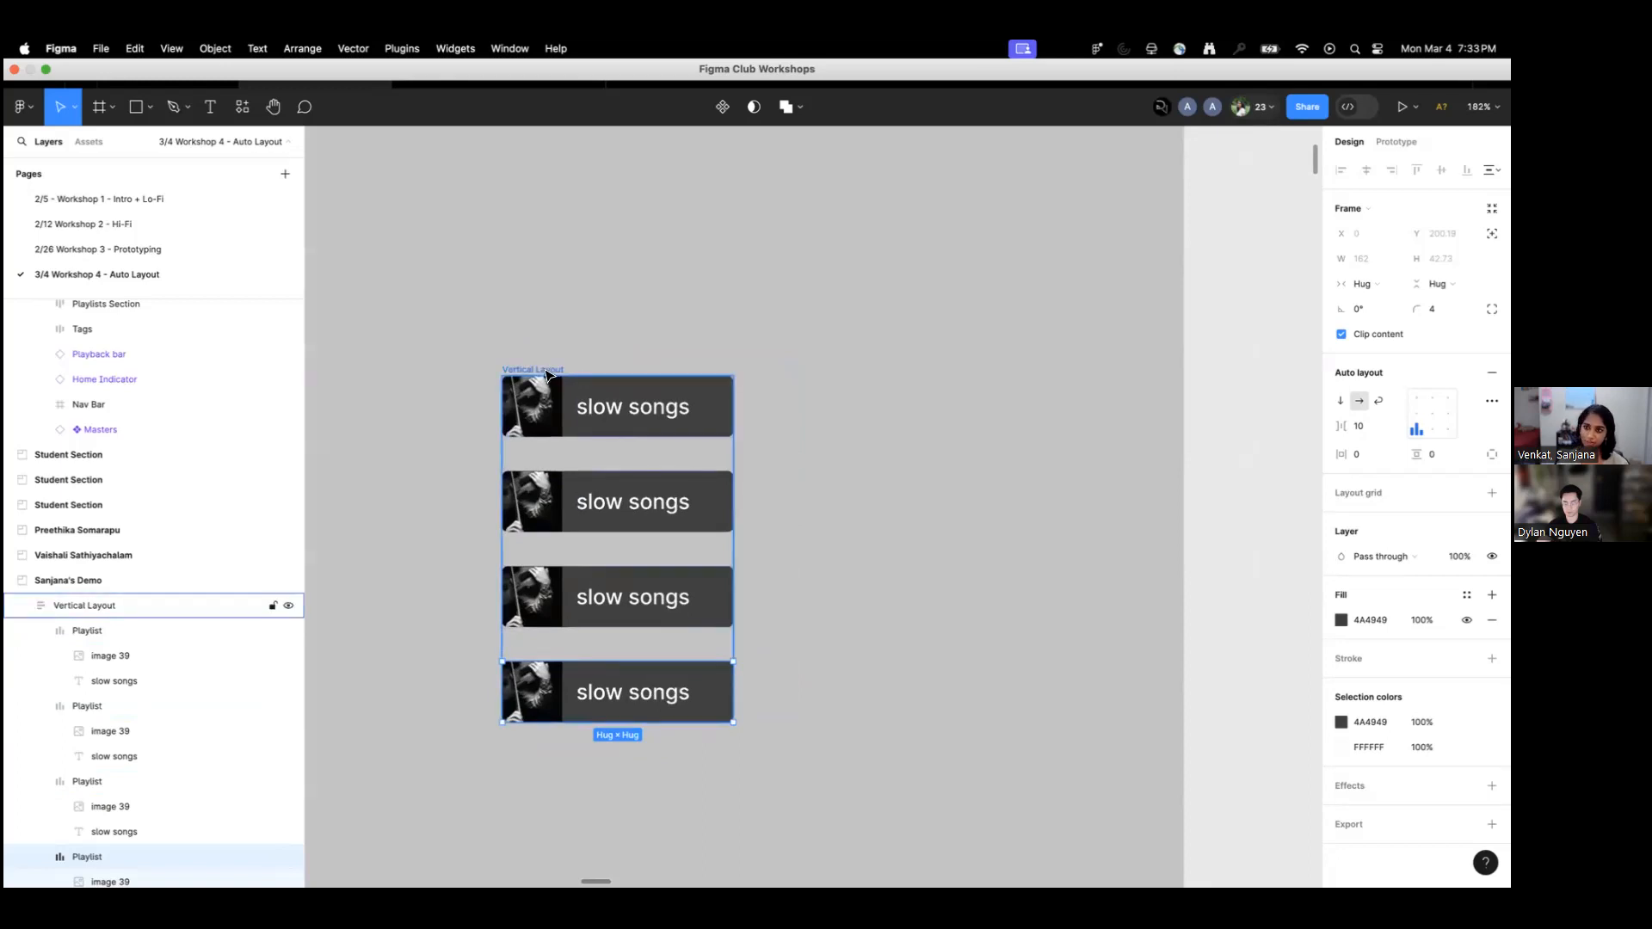
left_click(540, 372)
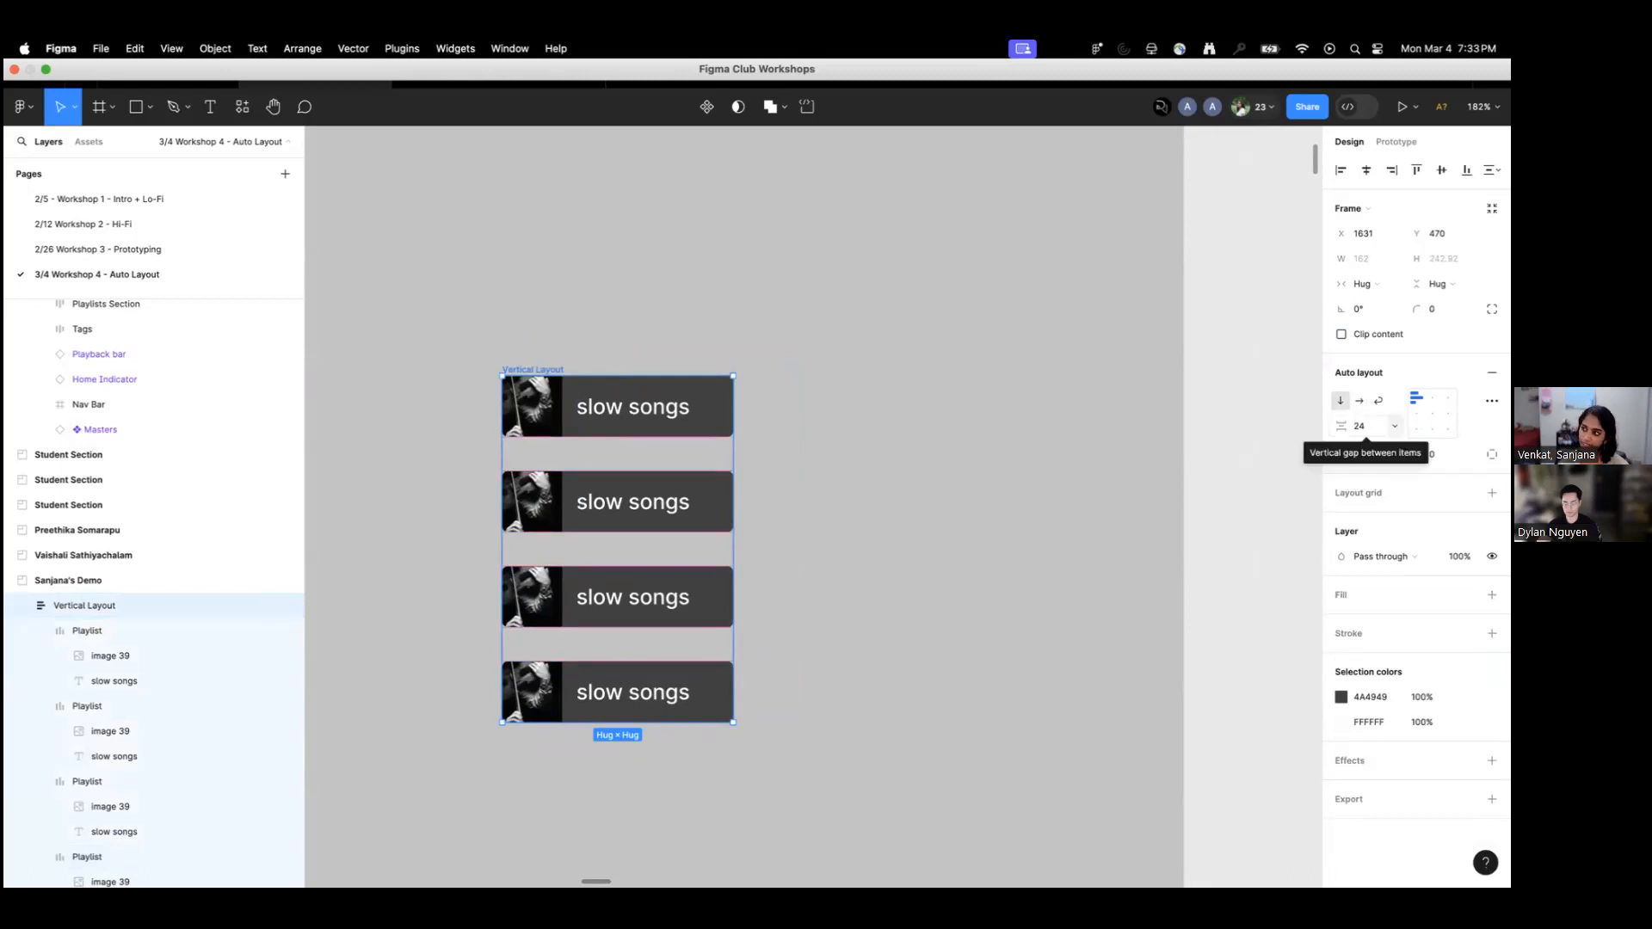
scroll(1173, 413, "down", 10)
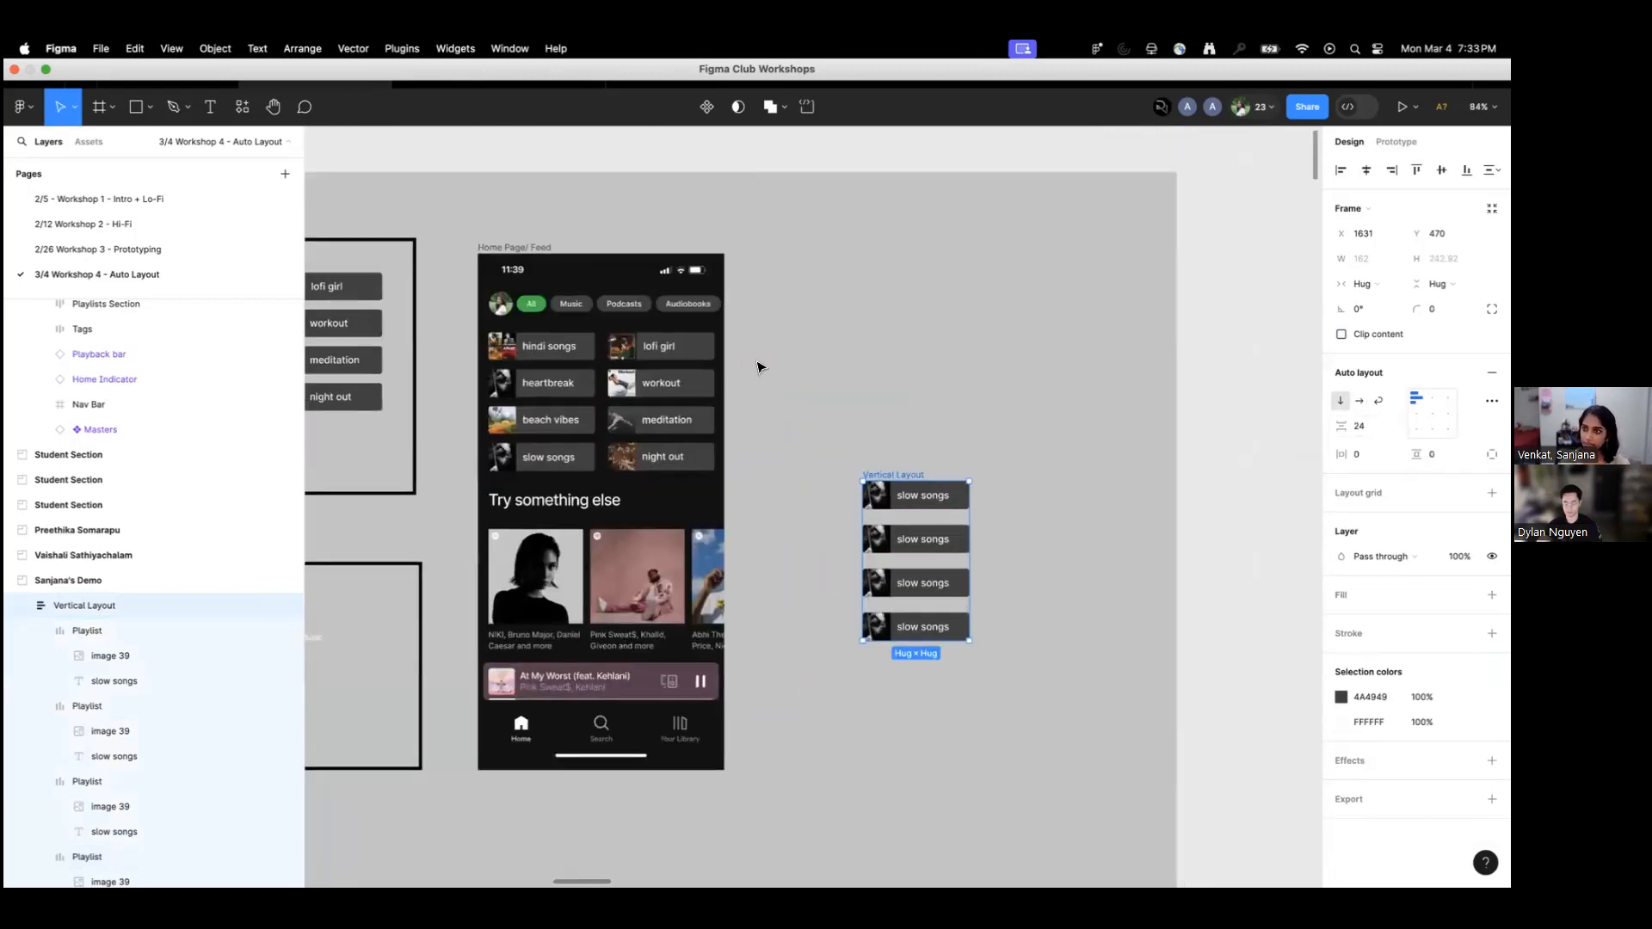
double_click(523, 413)
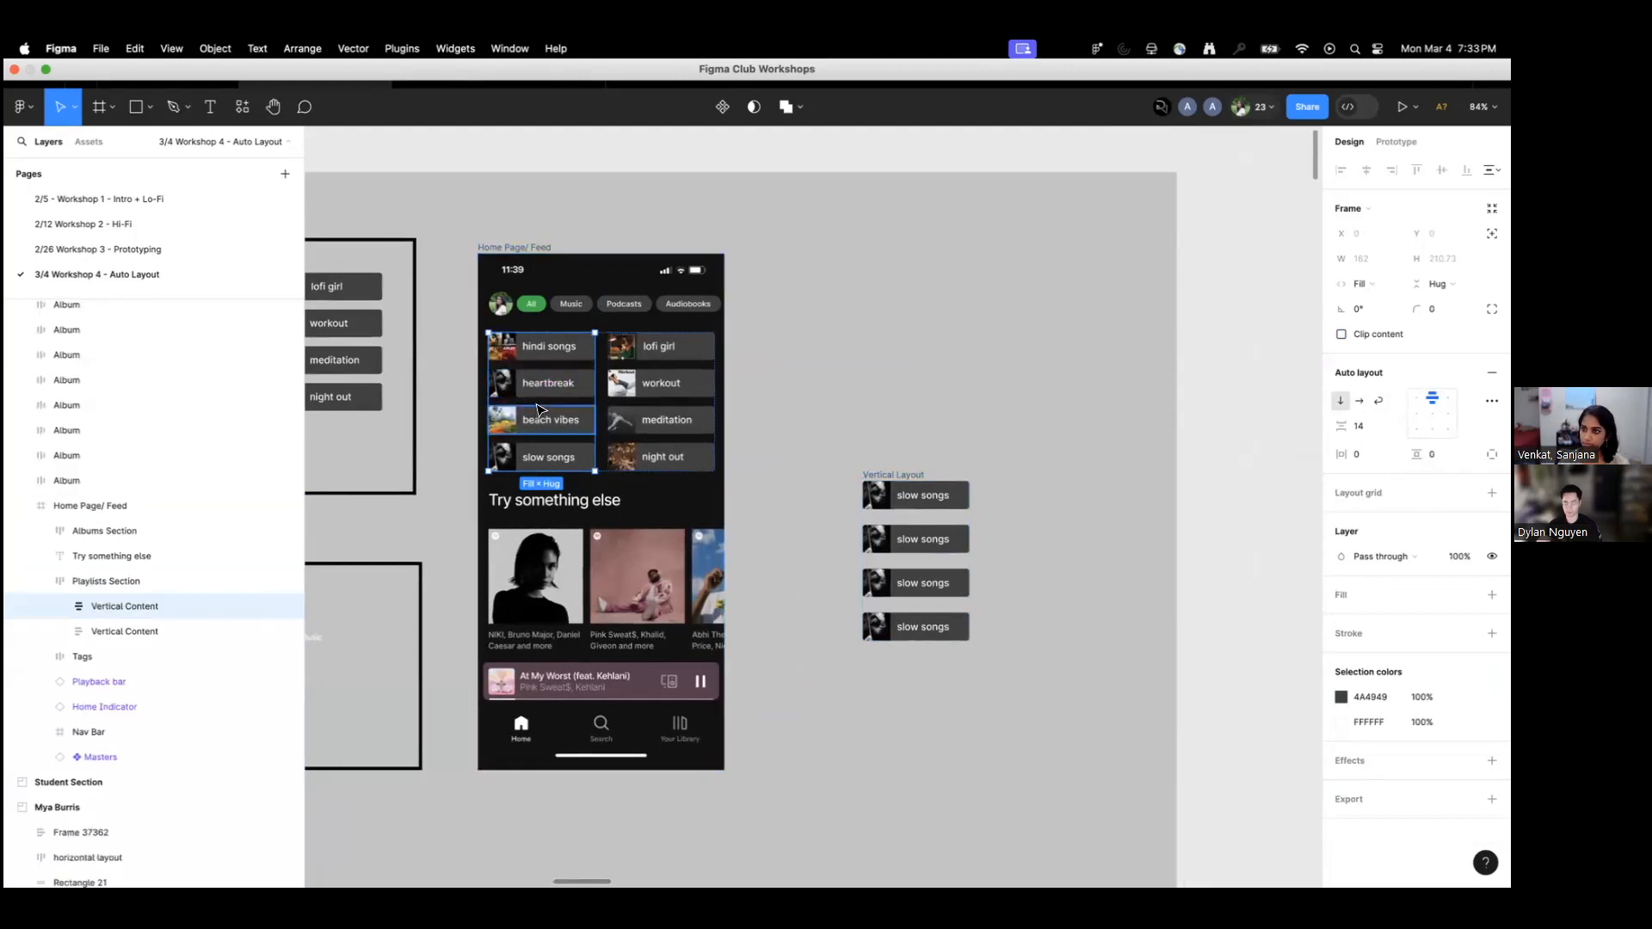
scroll(1073, 472, "up", 5)
left_click(602, 380)
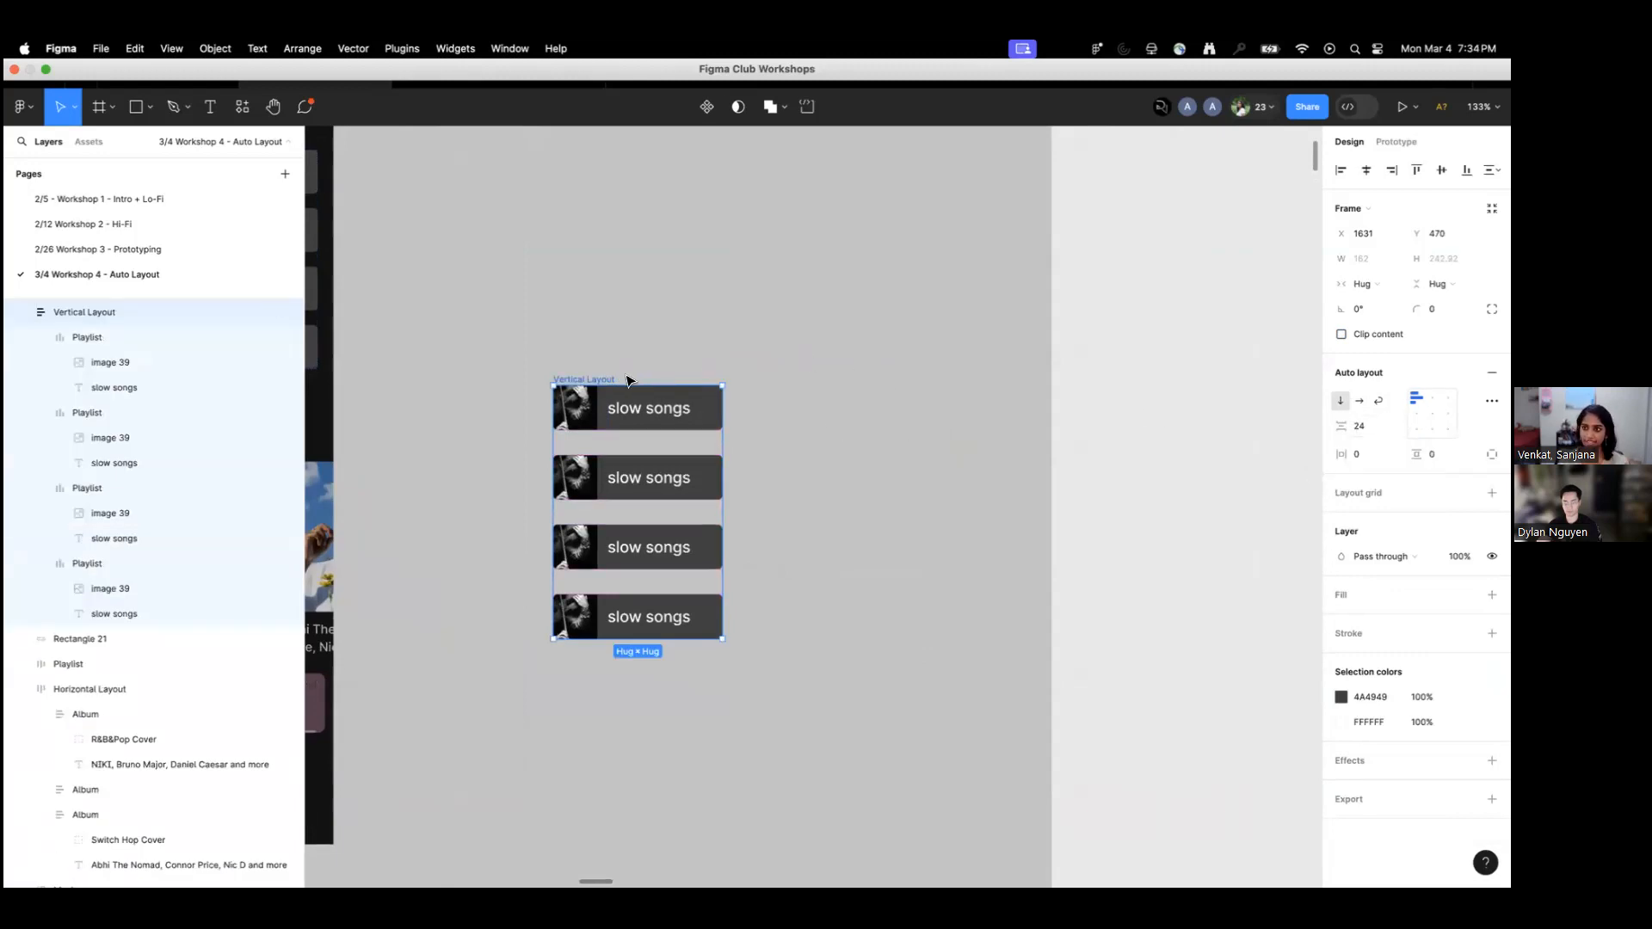
left_click(1359, 427)
type("1")
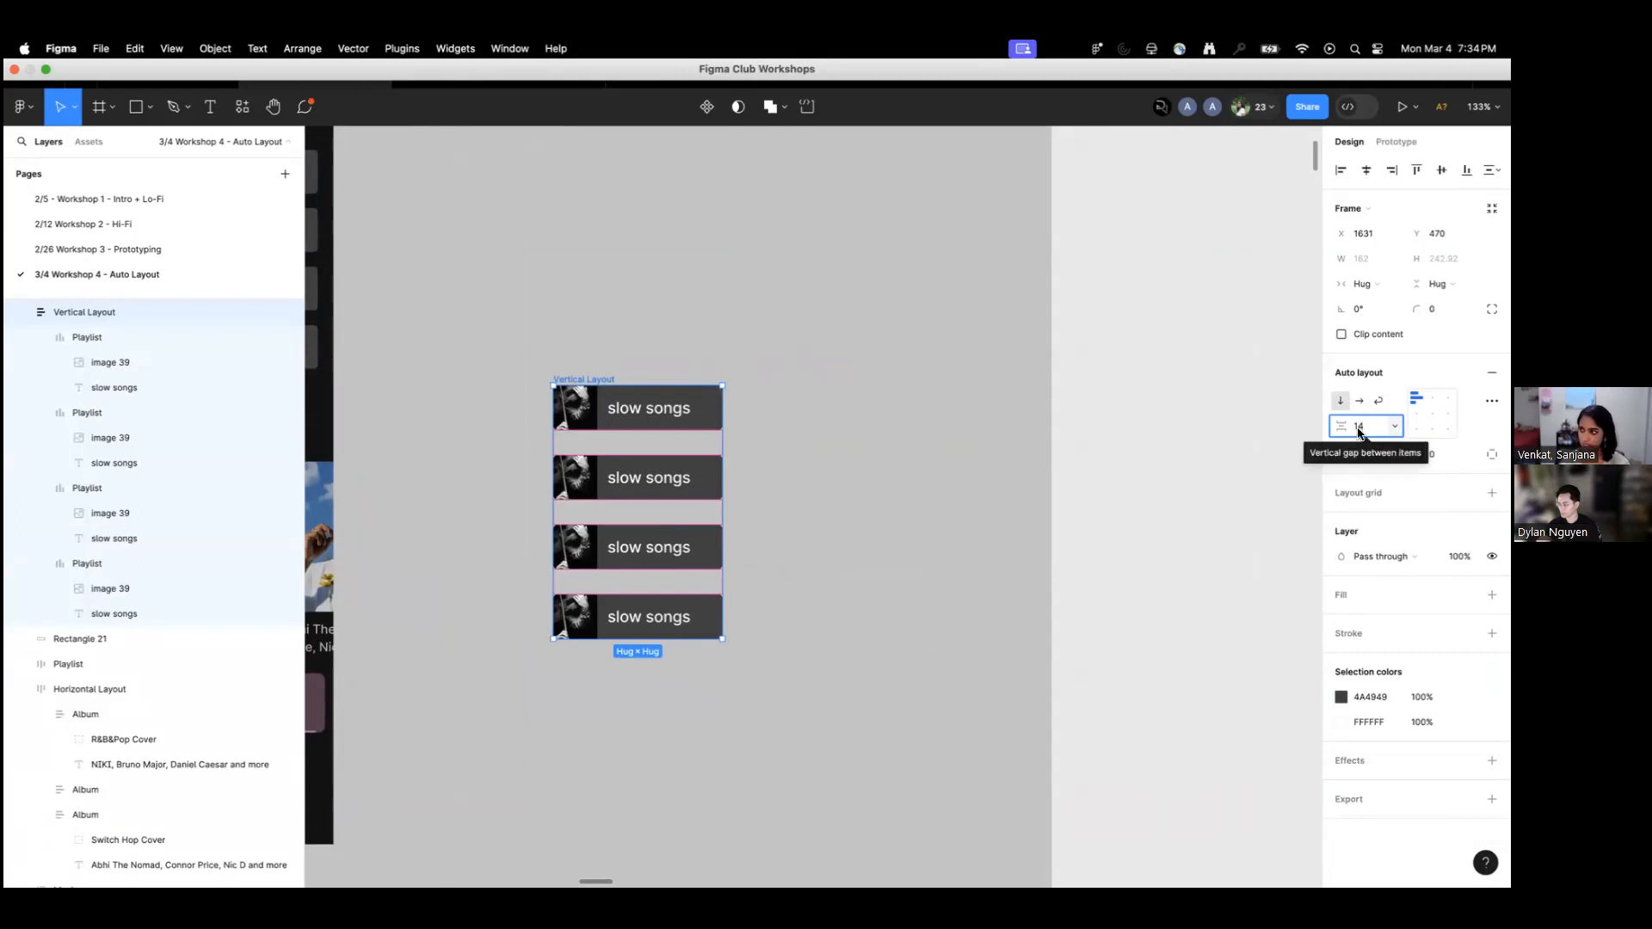
key("Return")
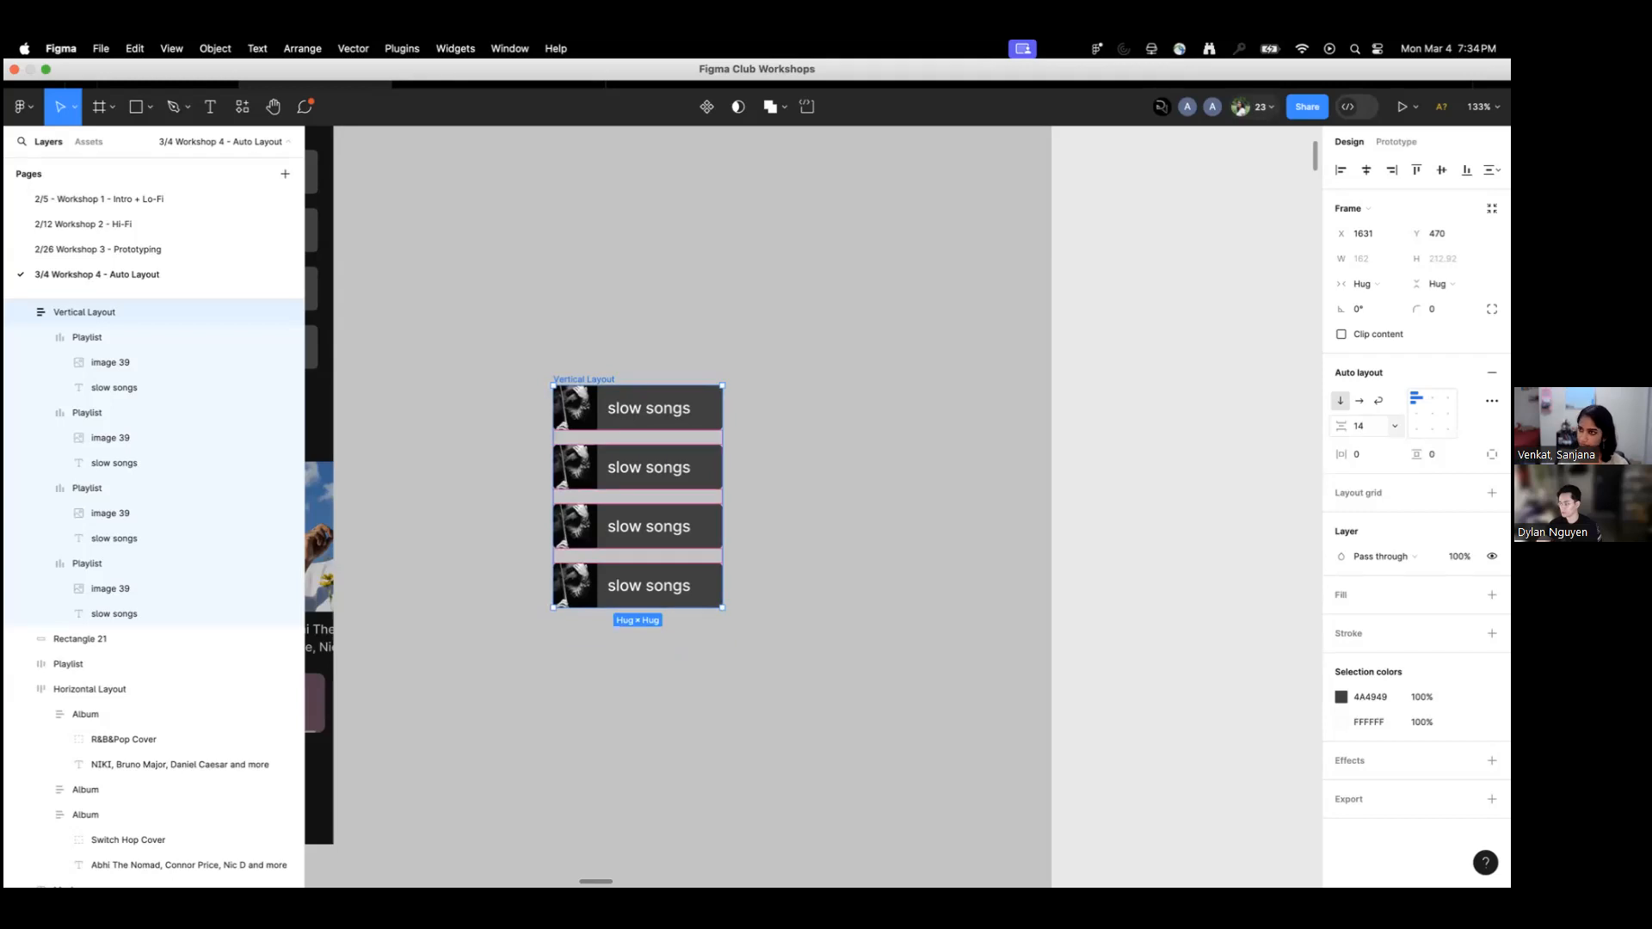
left_click(812, 401)
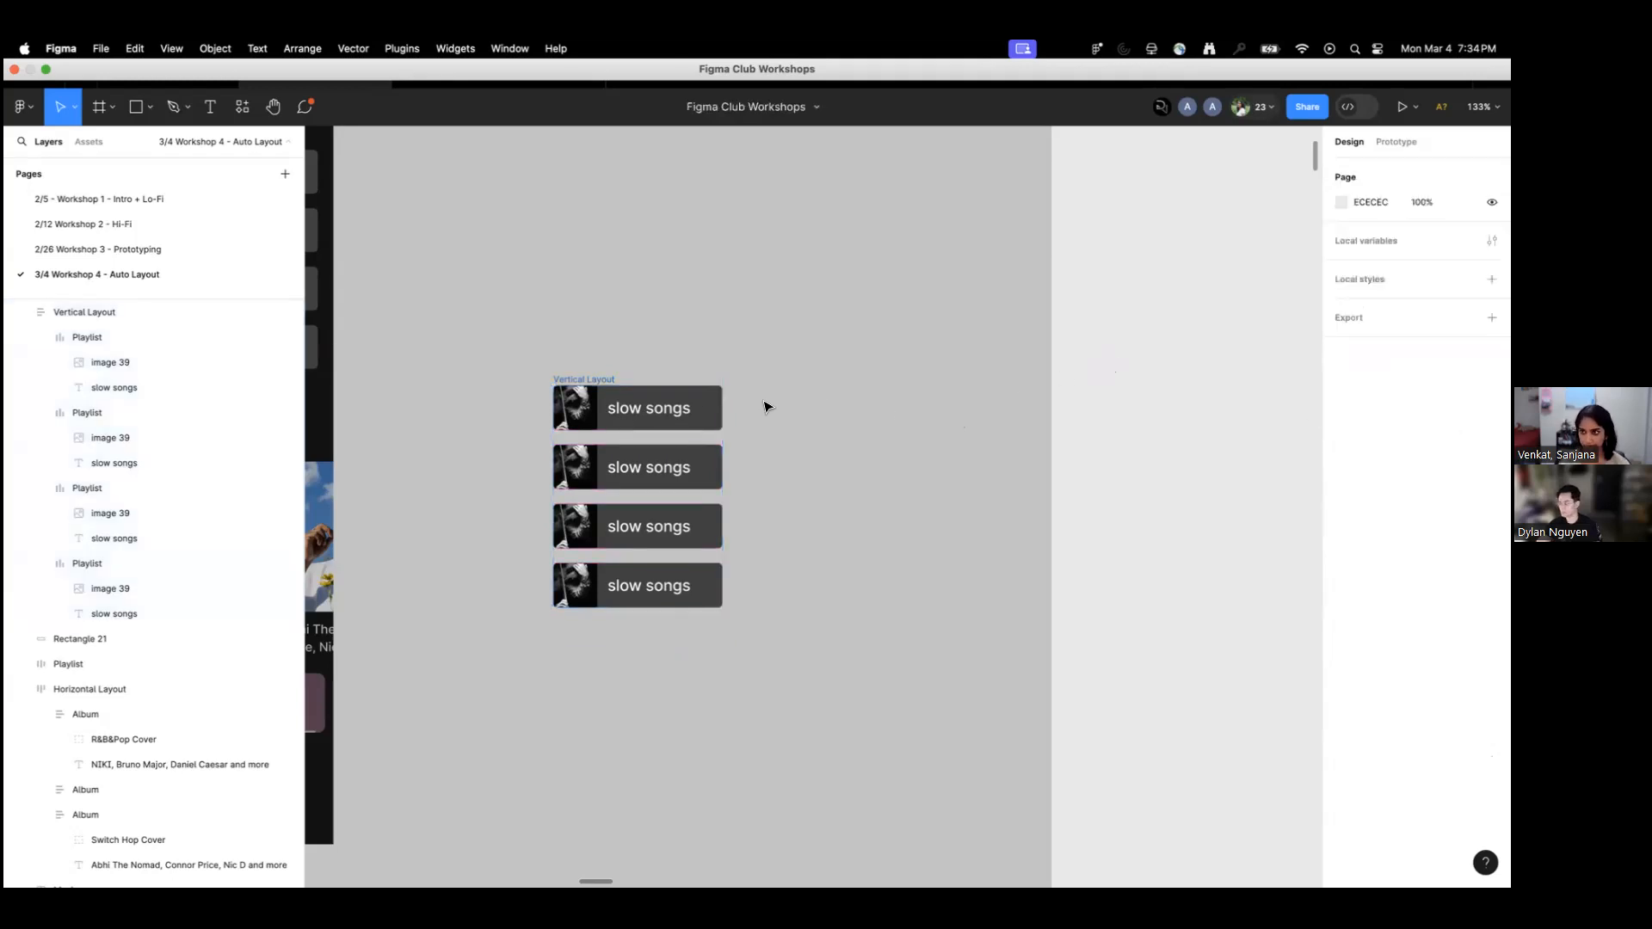
Look over the students' sections on the page and return to the Vertical Layout frame in the demo section.
scroll(768, 406, "down", 5)
scroll(786, 435, "left", 2)
scroll(850, 445, "down", 10)
left_click_drag(903, 520, 722, 349)
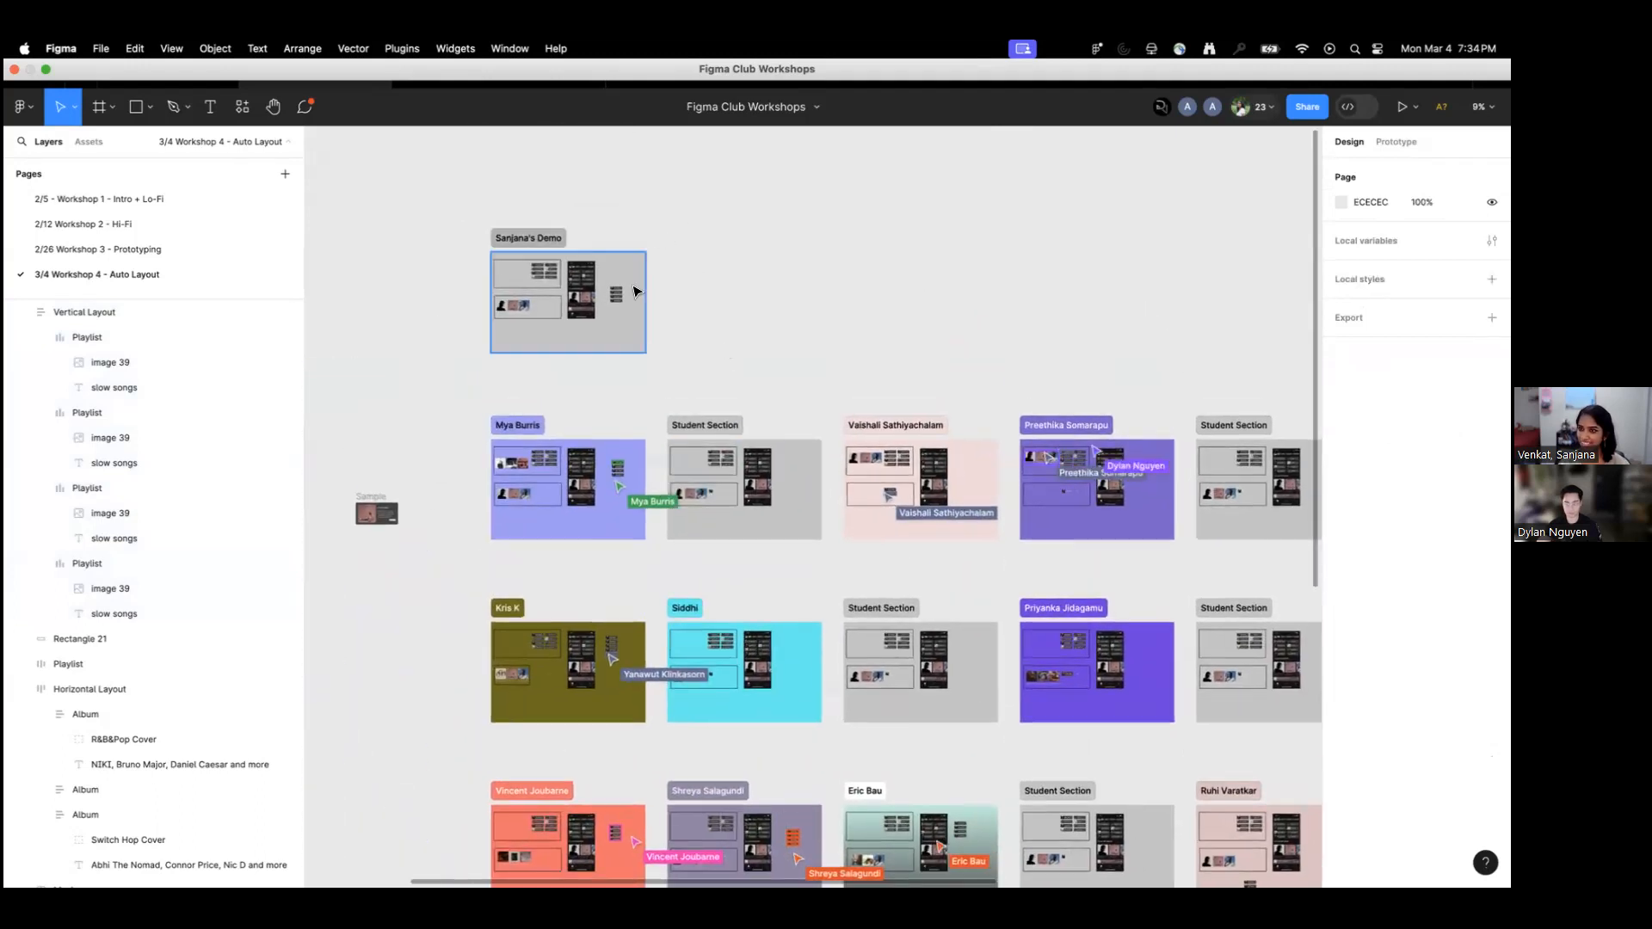
scroll(630, 287, "up", 8)
left_click_drag(627, 284, 727, 370)
scroll(703, 368, "up", 2)
Duplicate the Vertical Layout frame and place the copy to the right of the original as a second column, at about X 1810, Y 470.
left_click(616, 393)
left_click(618, 394)
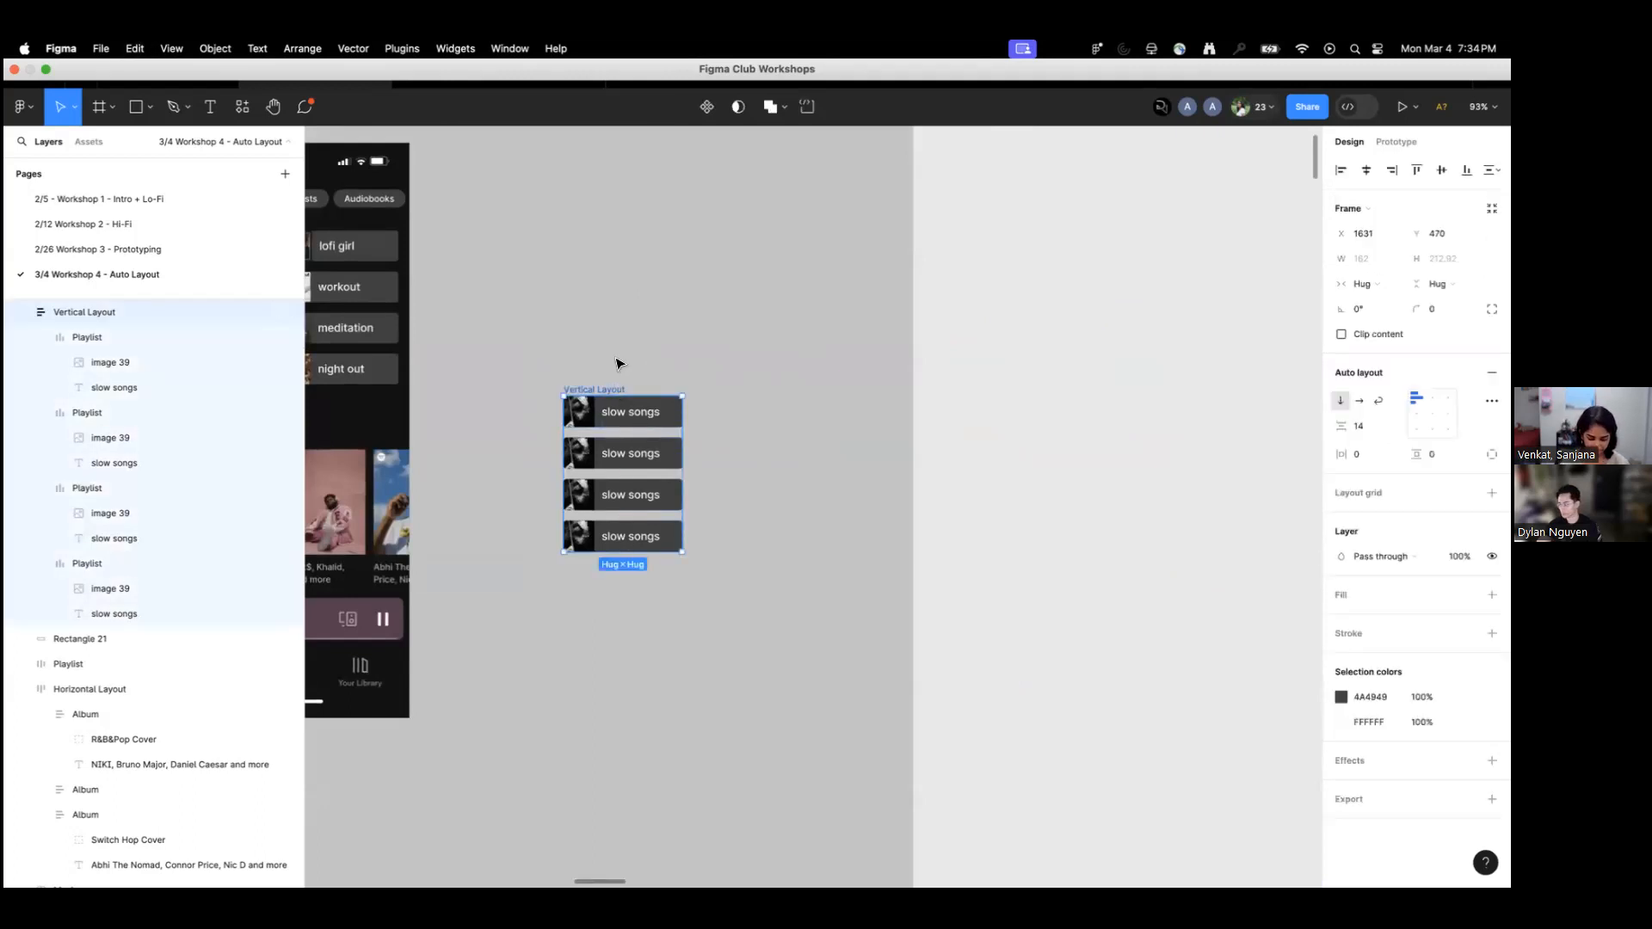
key("super+d")
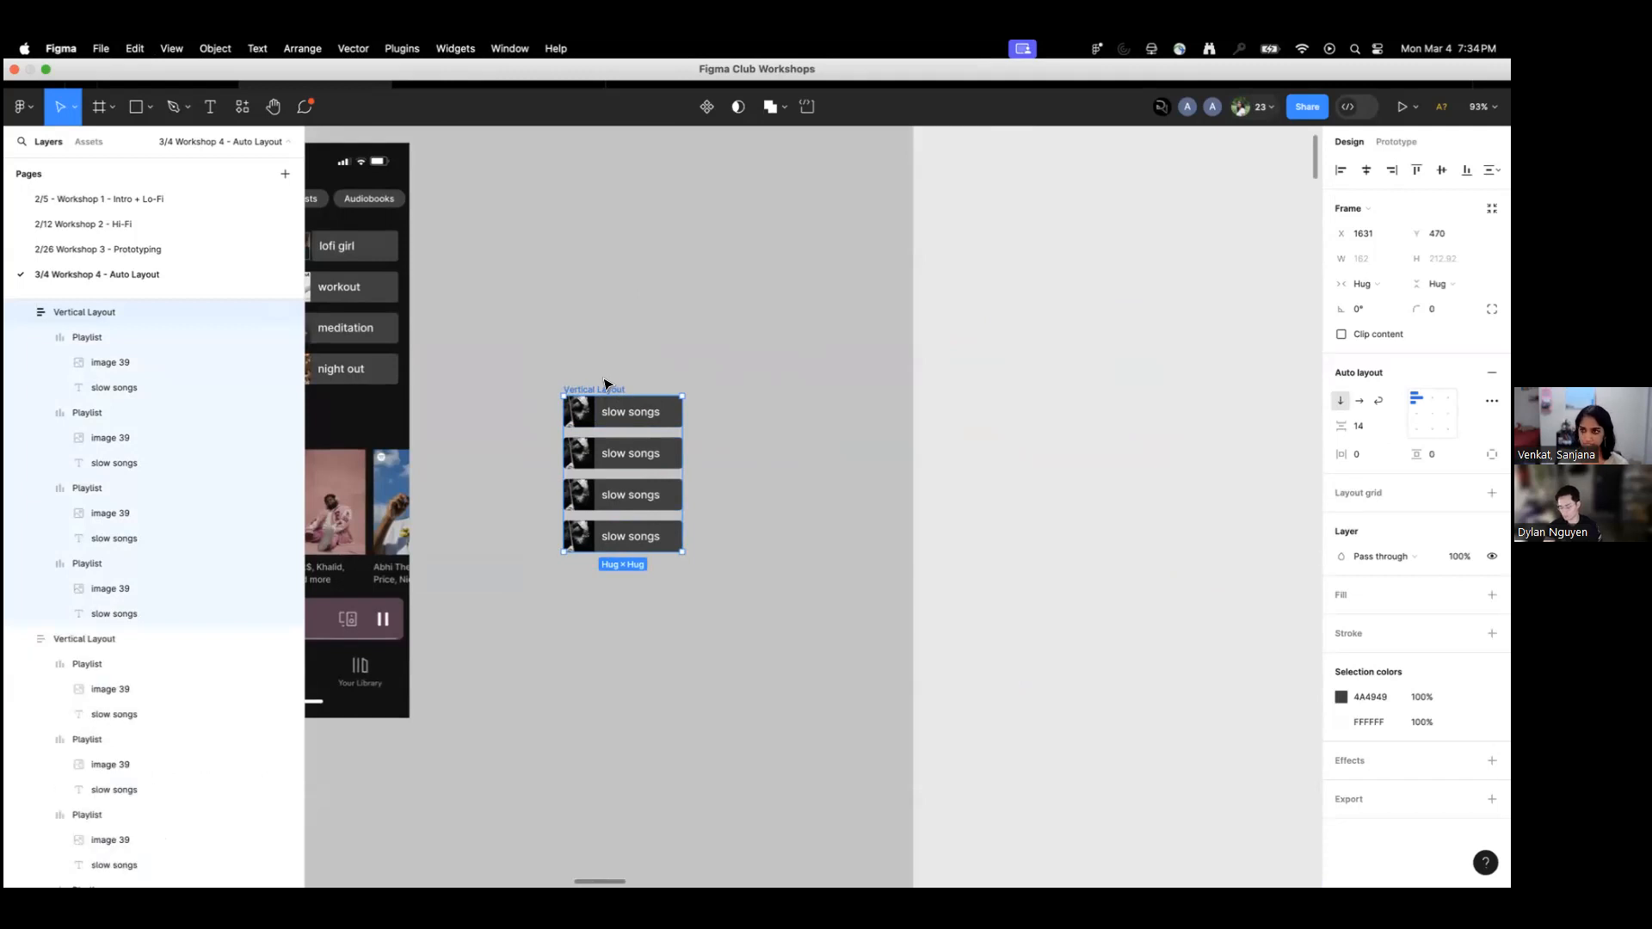
left_click_drag(600, 392, 732, 391)
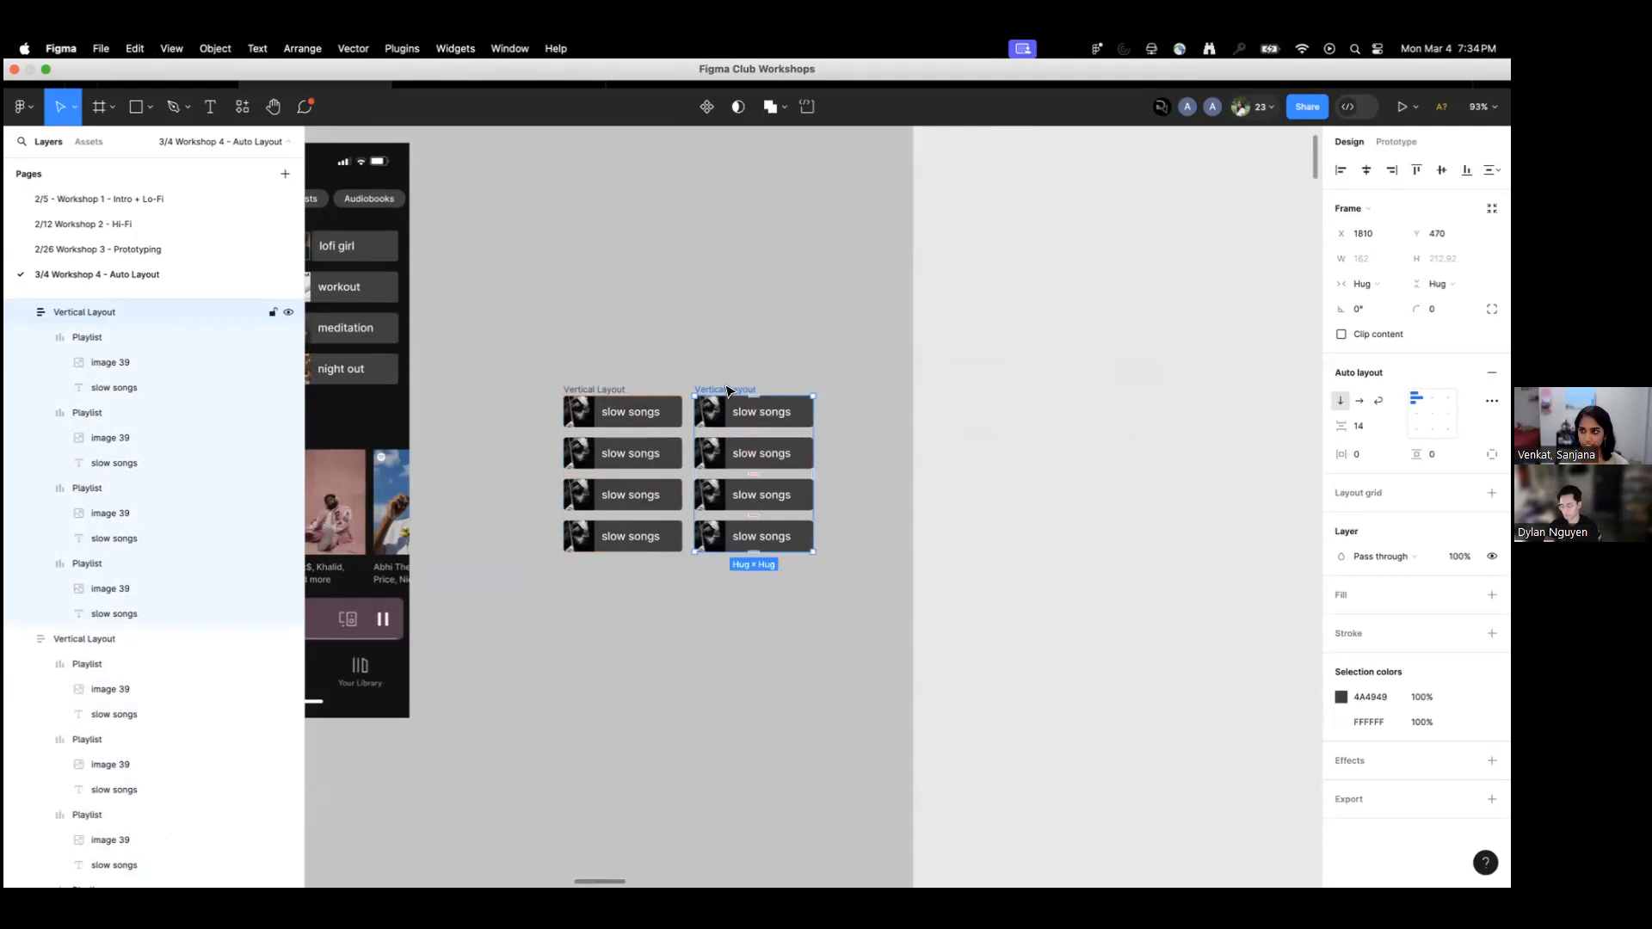
scroll(643, 385, "up", 5)
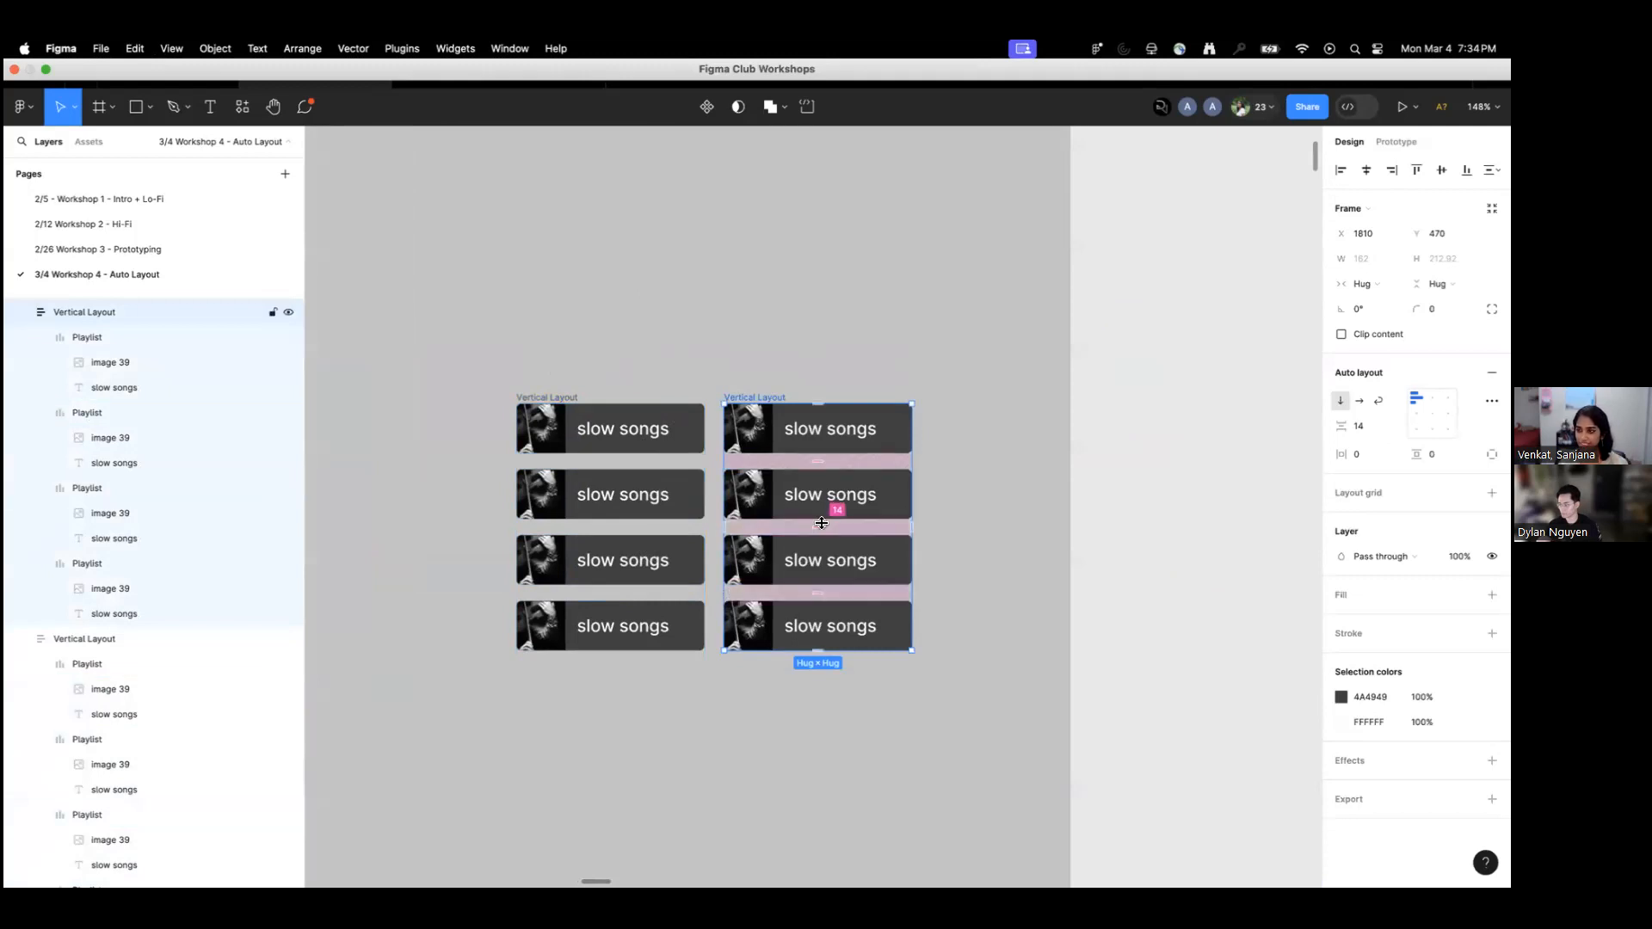
left_click(894, 500)
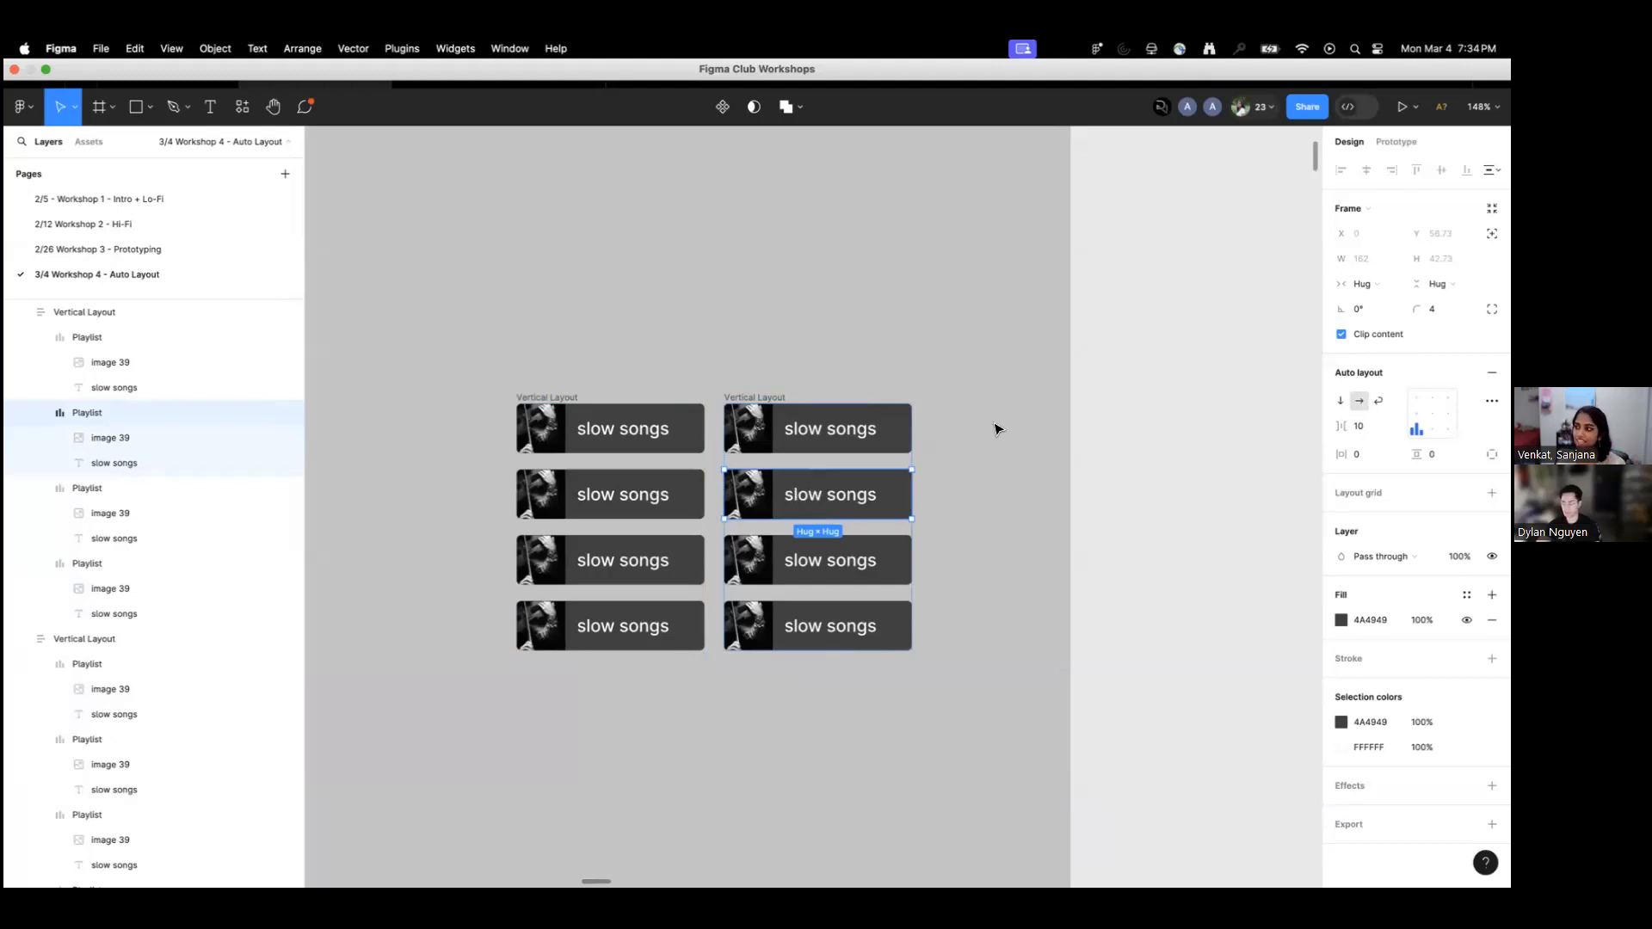
Combine the two Vertical Layout playlist columns into one frame with horizontal auto layout.
left_click(996, 428)
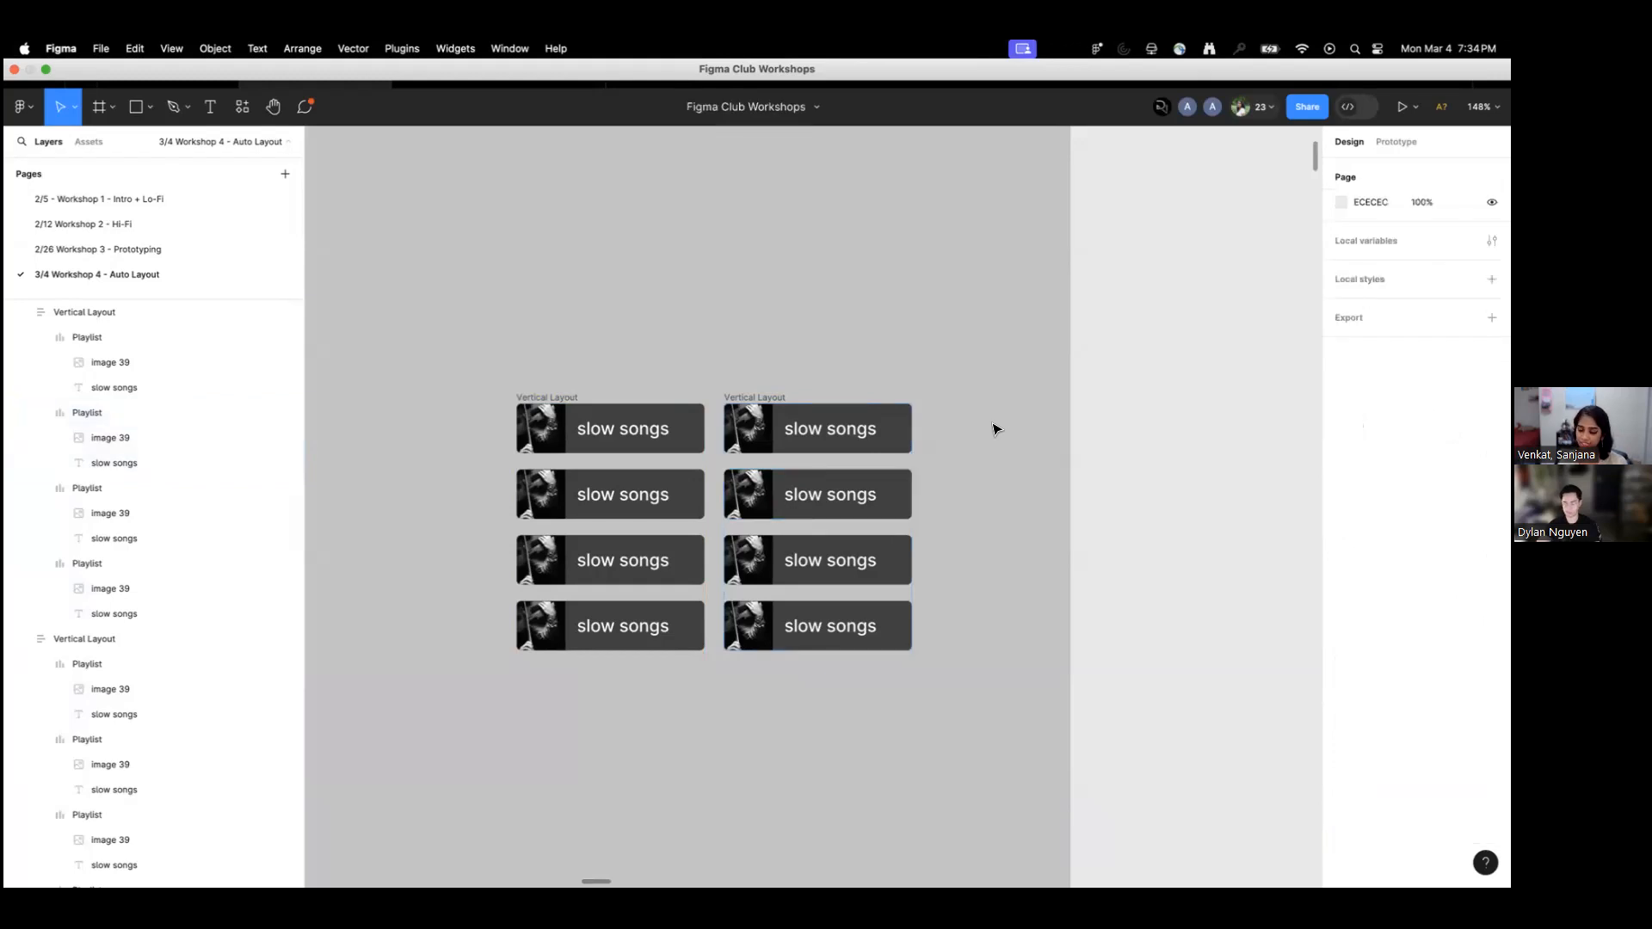
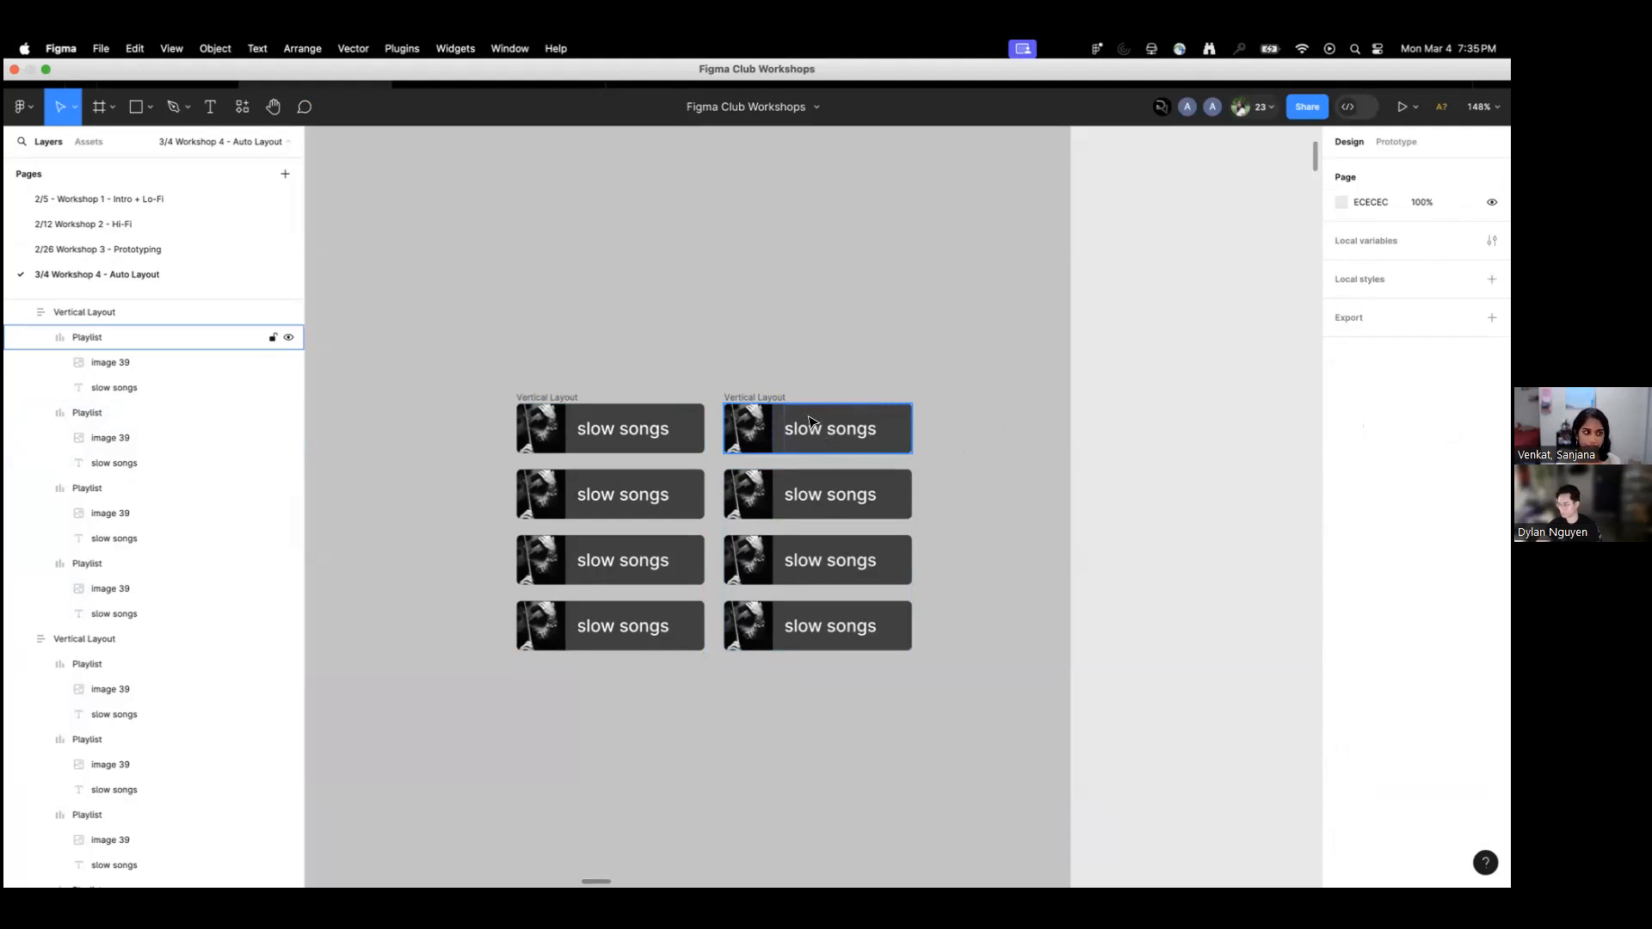
left_click(760, 400)
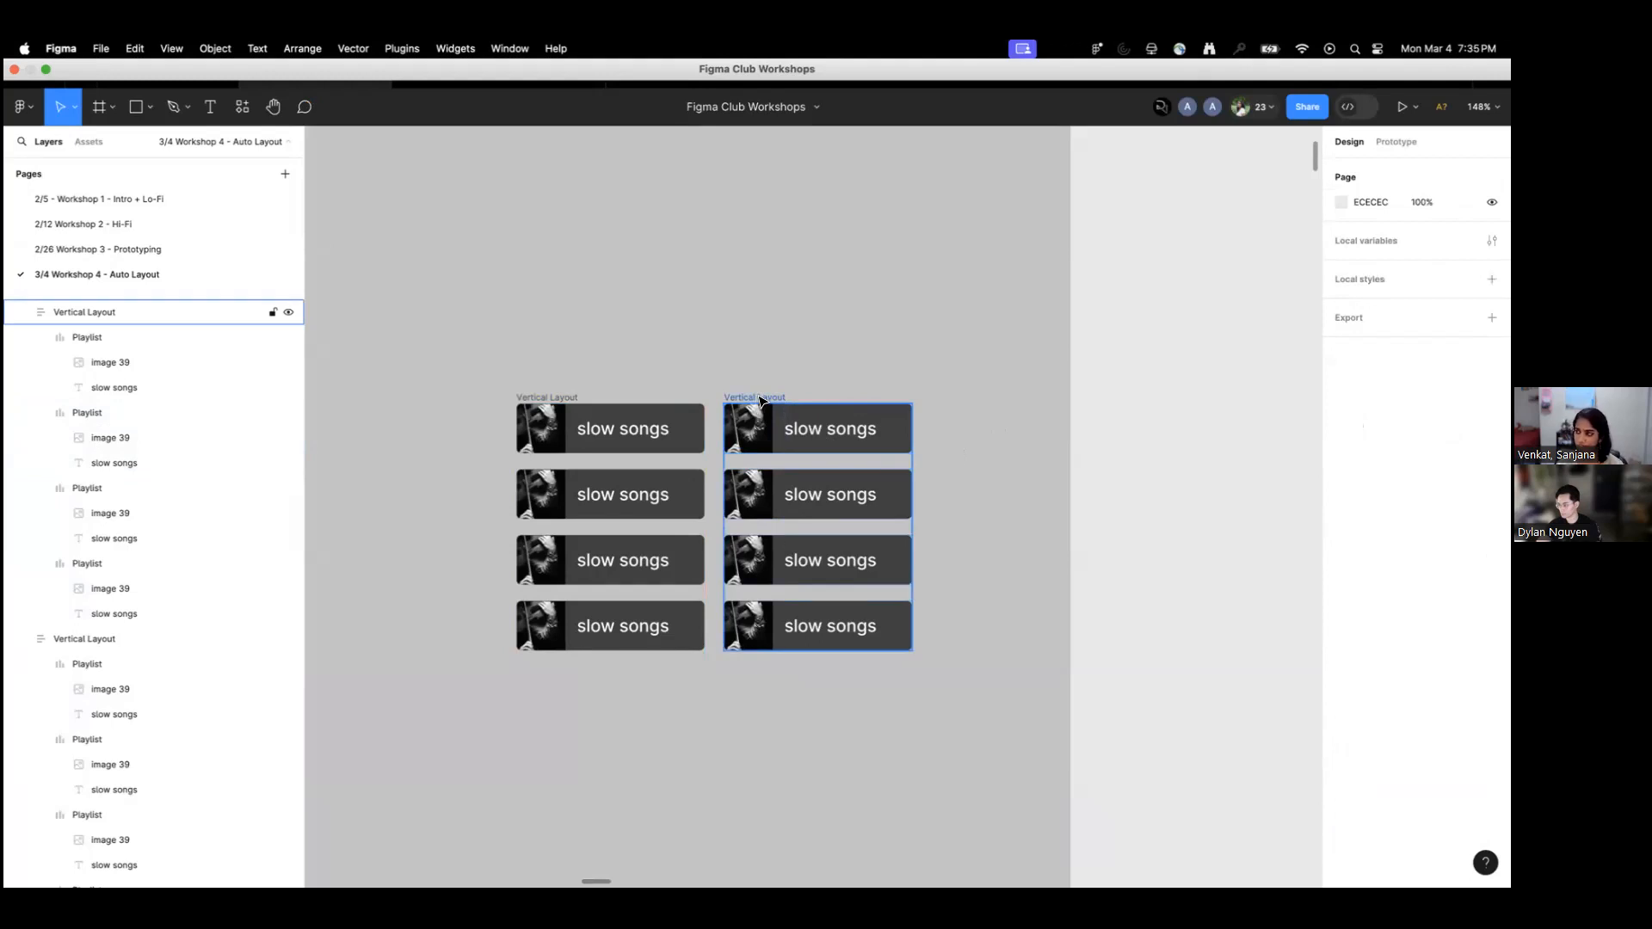
key("Escape")
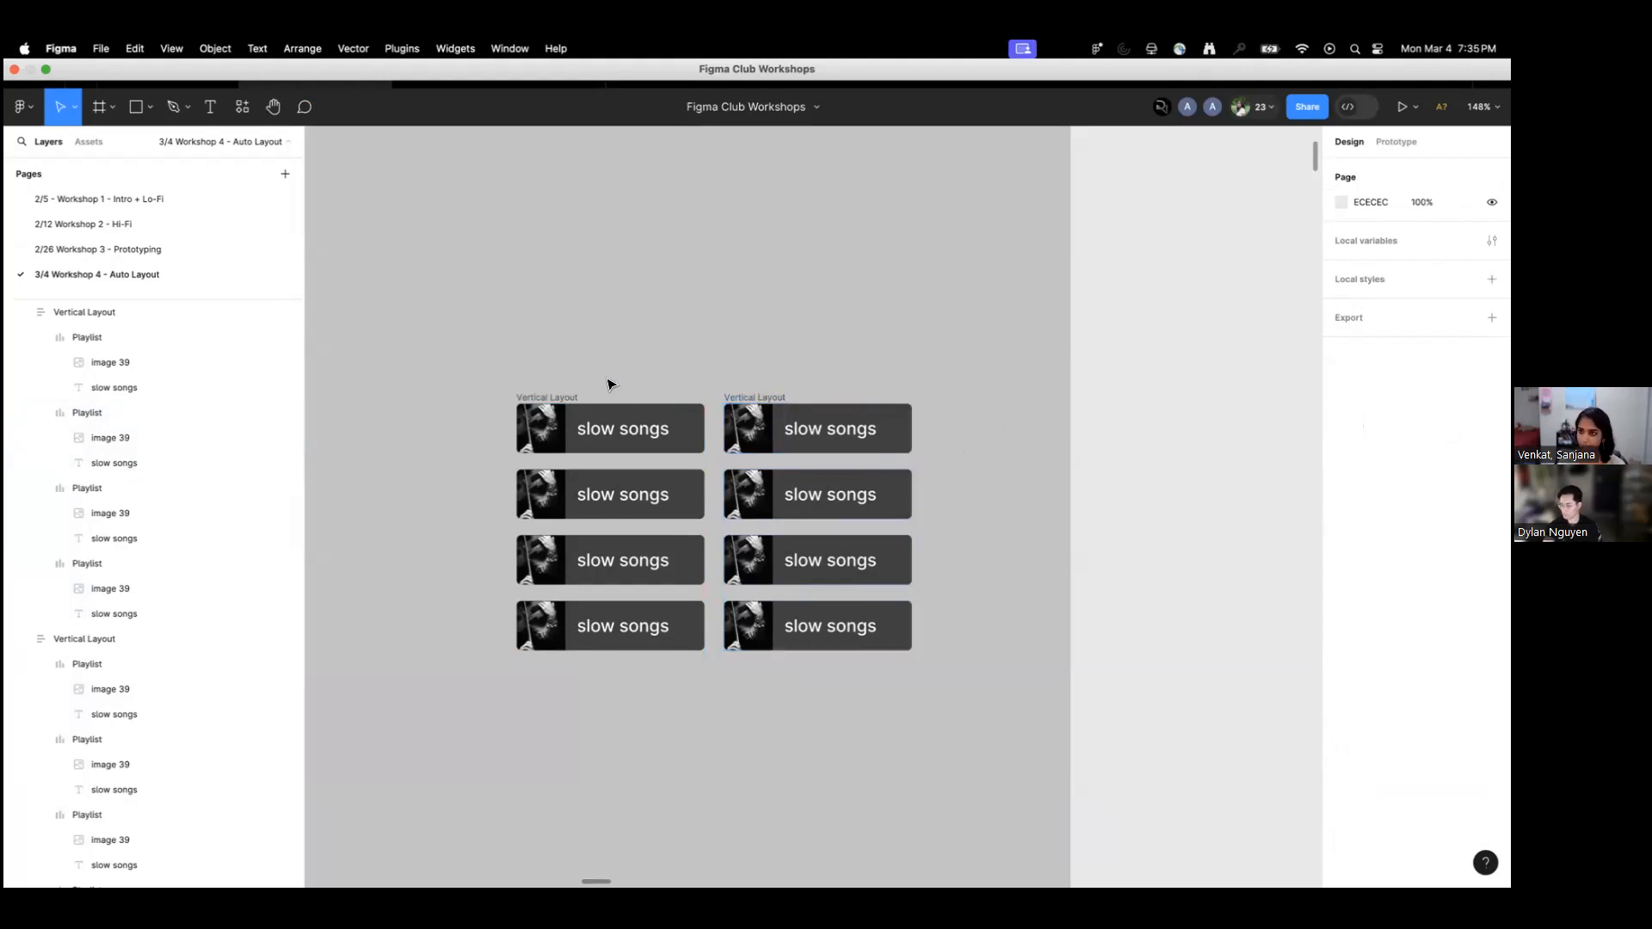
scroll(605, 381, "up", 1)
left_click(560, 409)
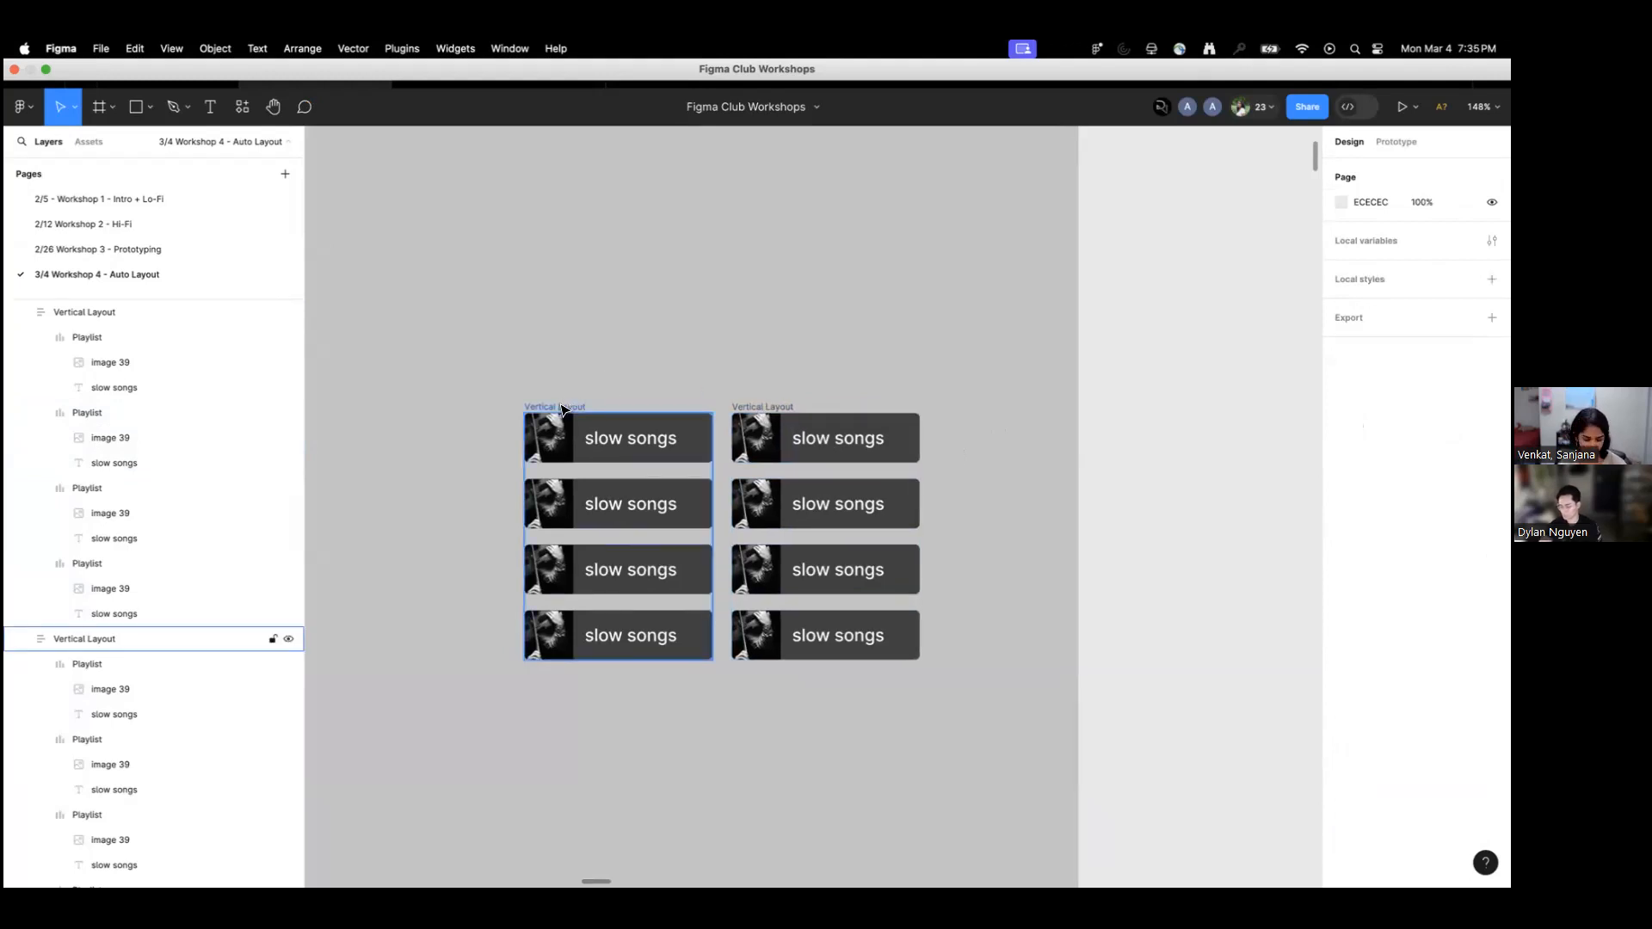
left_click(560, 409)
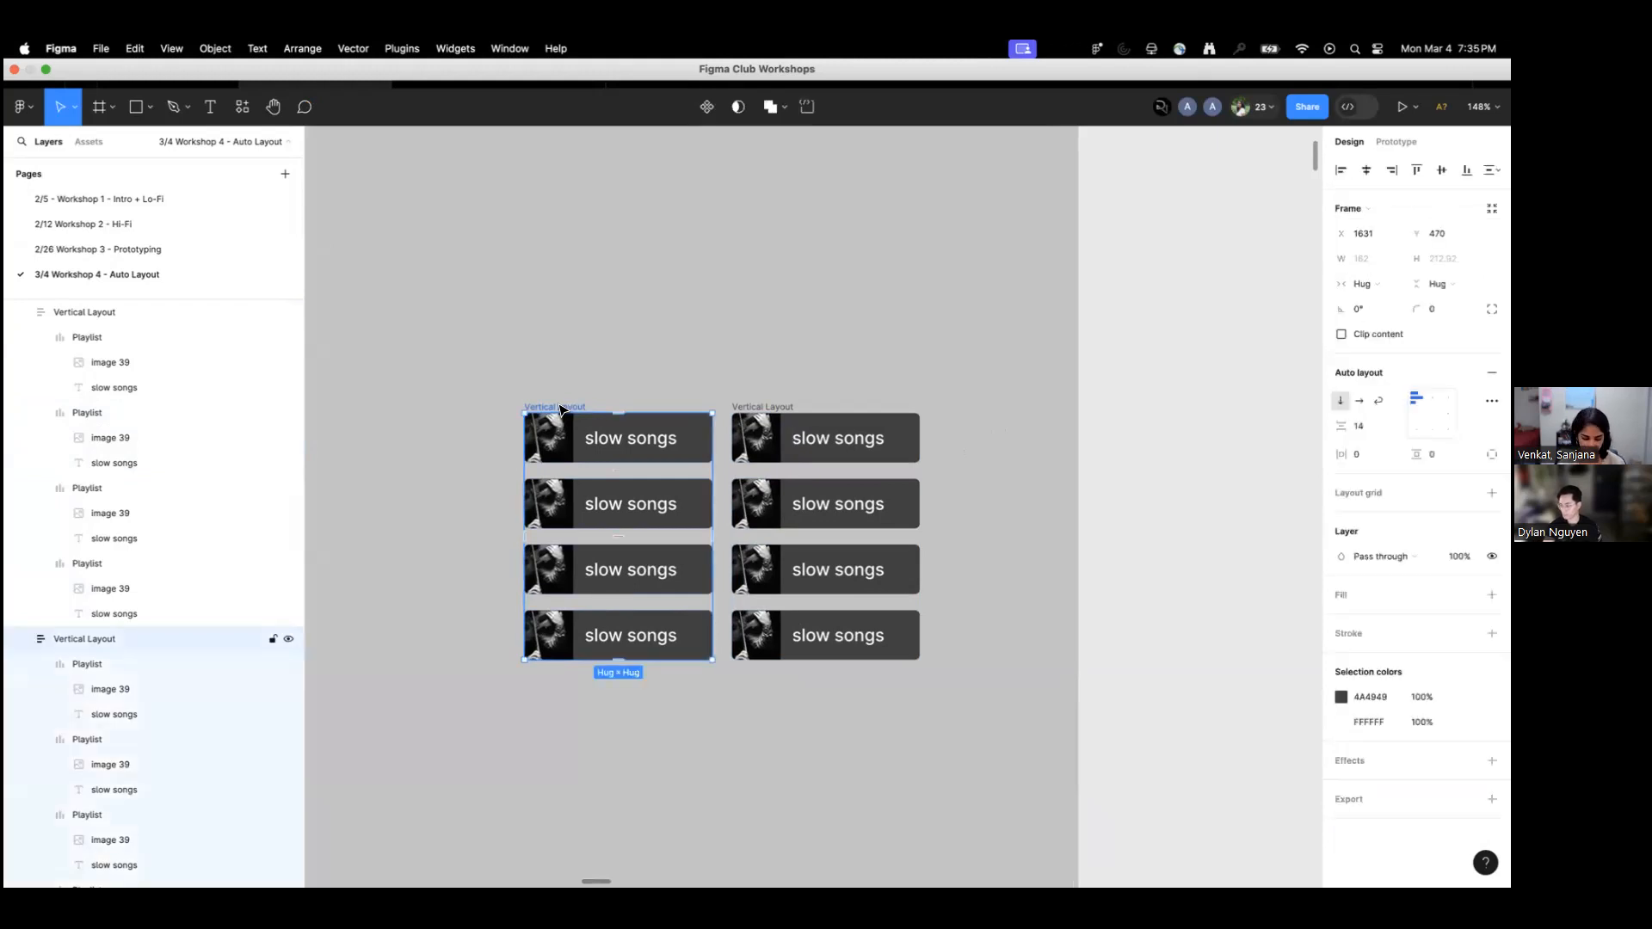
left_click(748, 403, "shift")
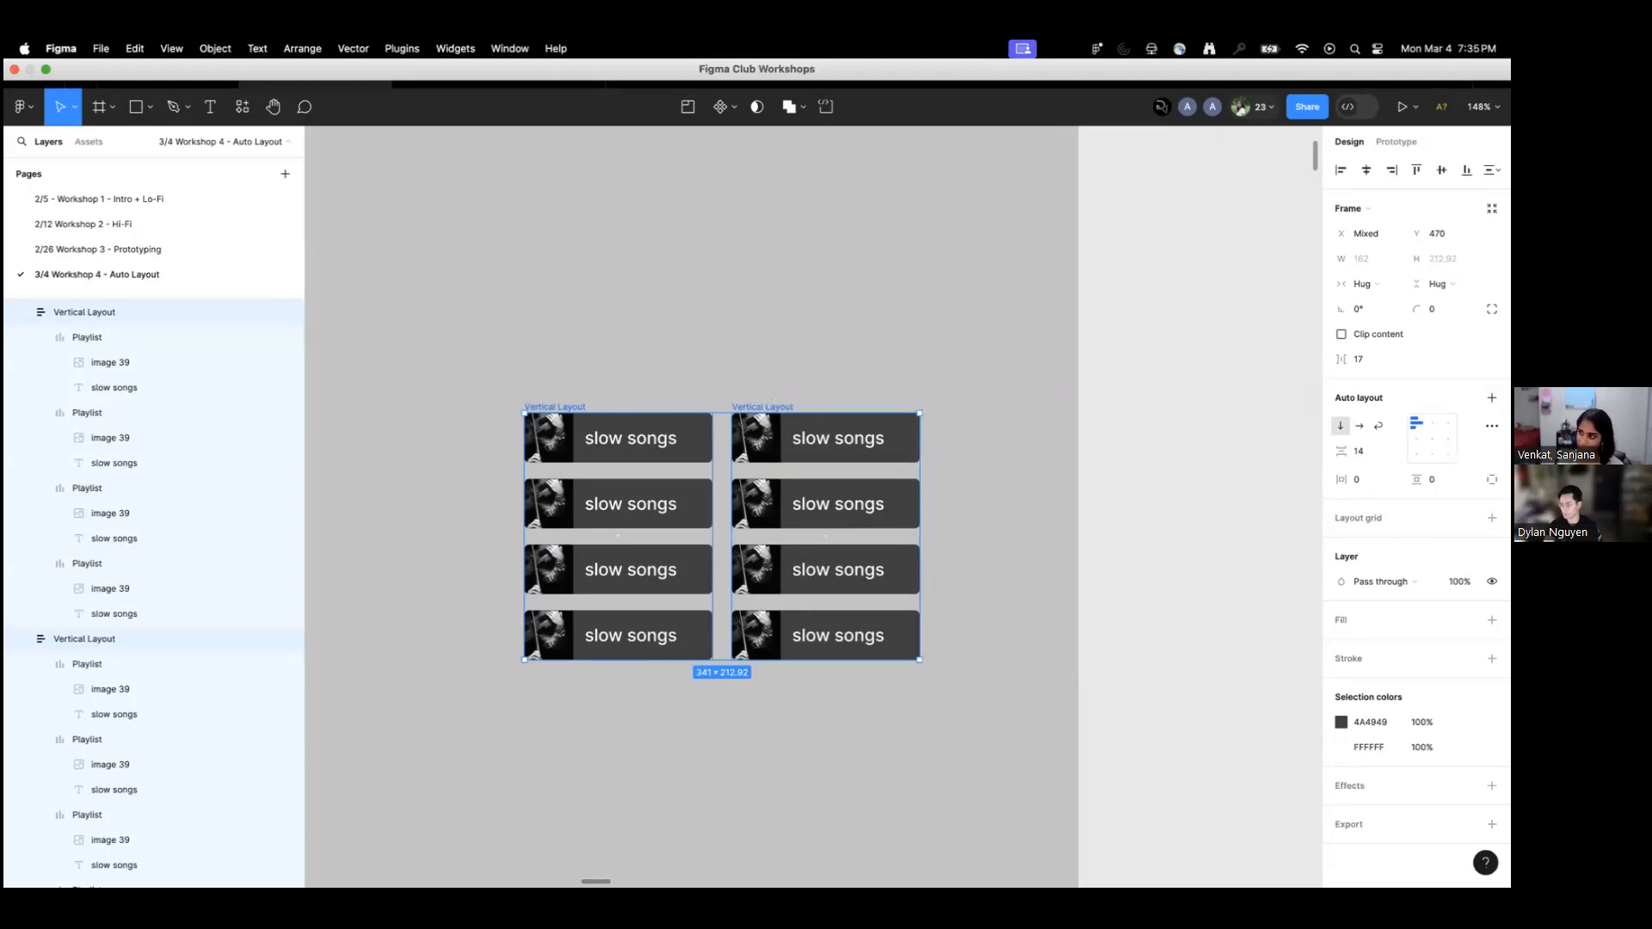
key("shift+a")
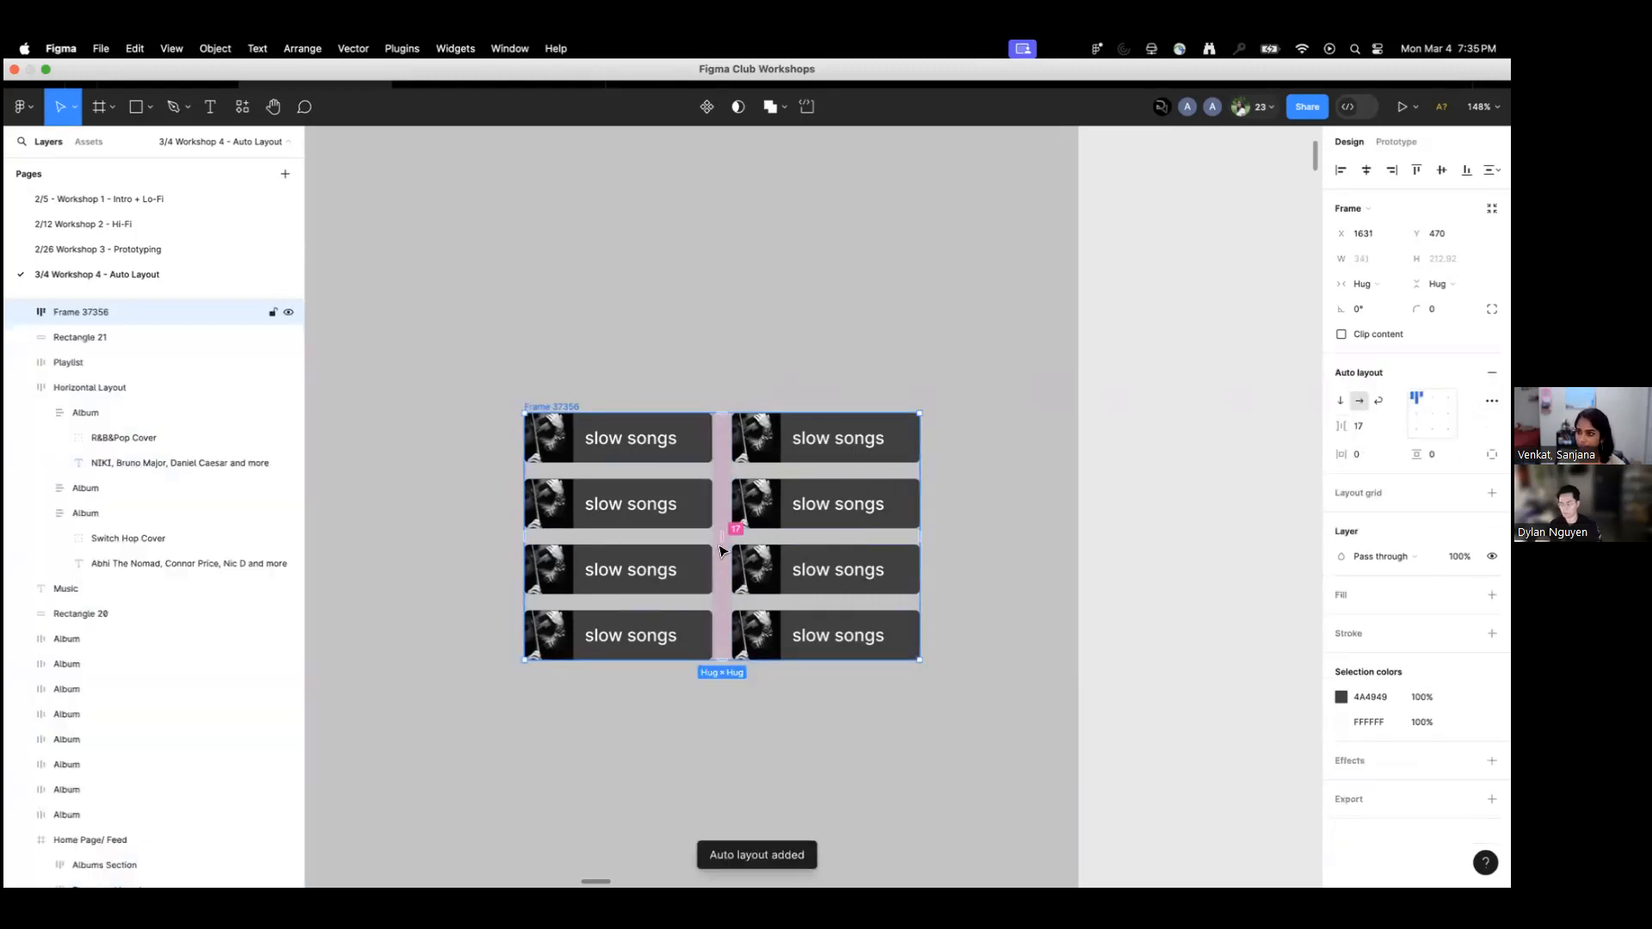
left_click(1360, 400)
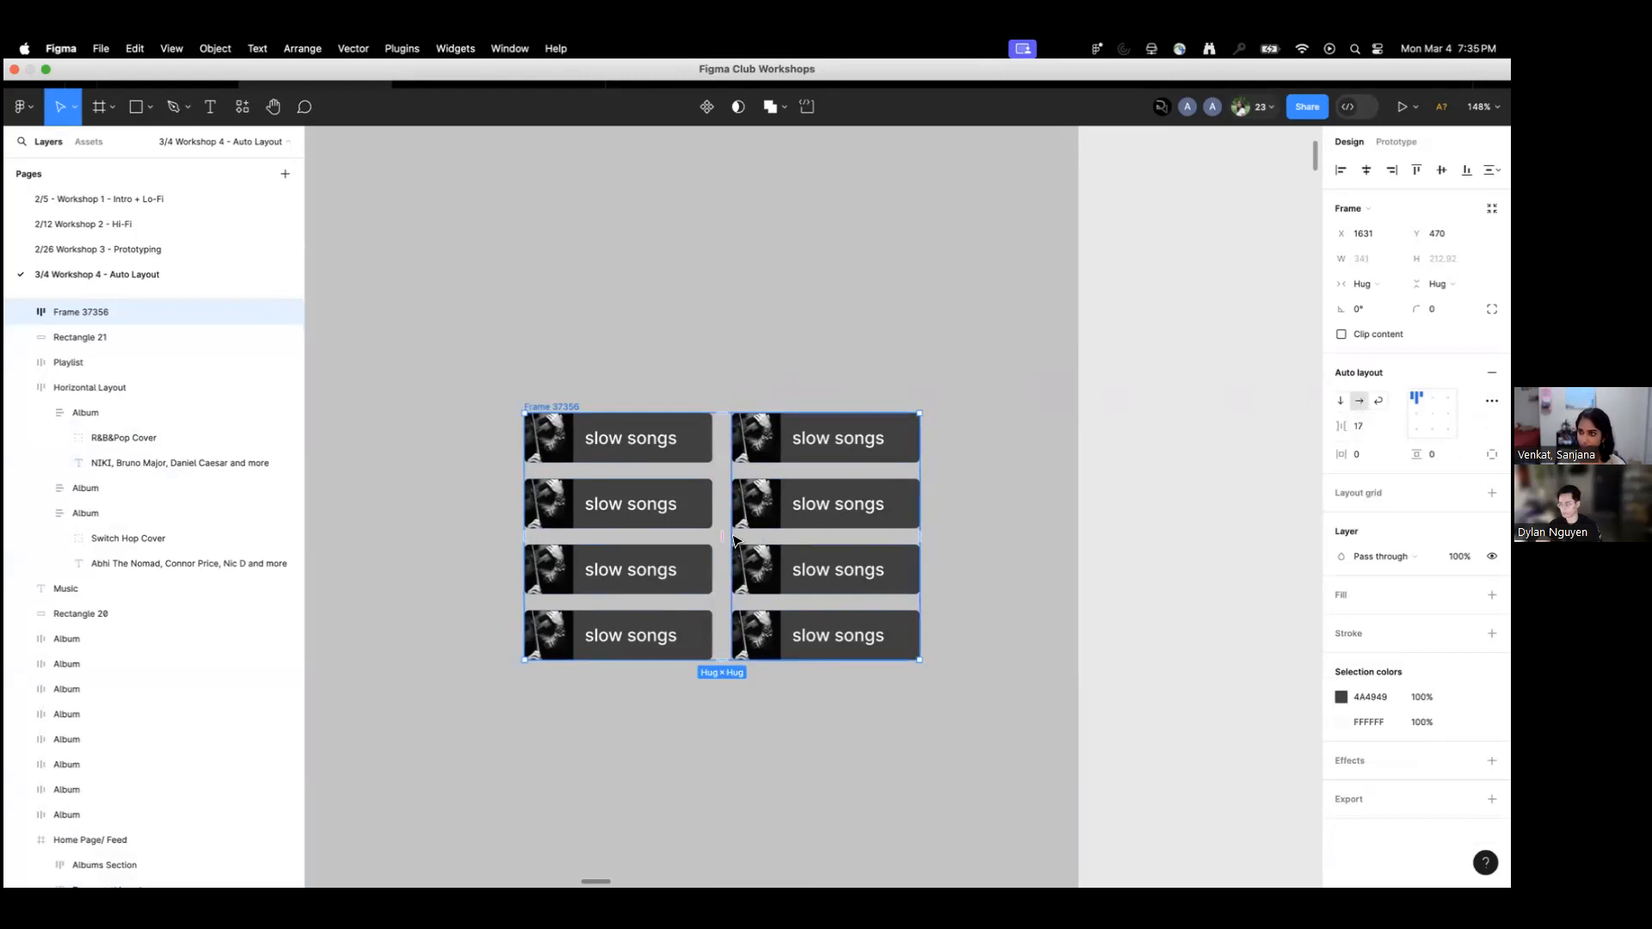
Compare the column gap of the playlists section in the Home Page/ Feed frame with that of the new combined frame.
scroll(725, 534, "down", 5)
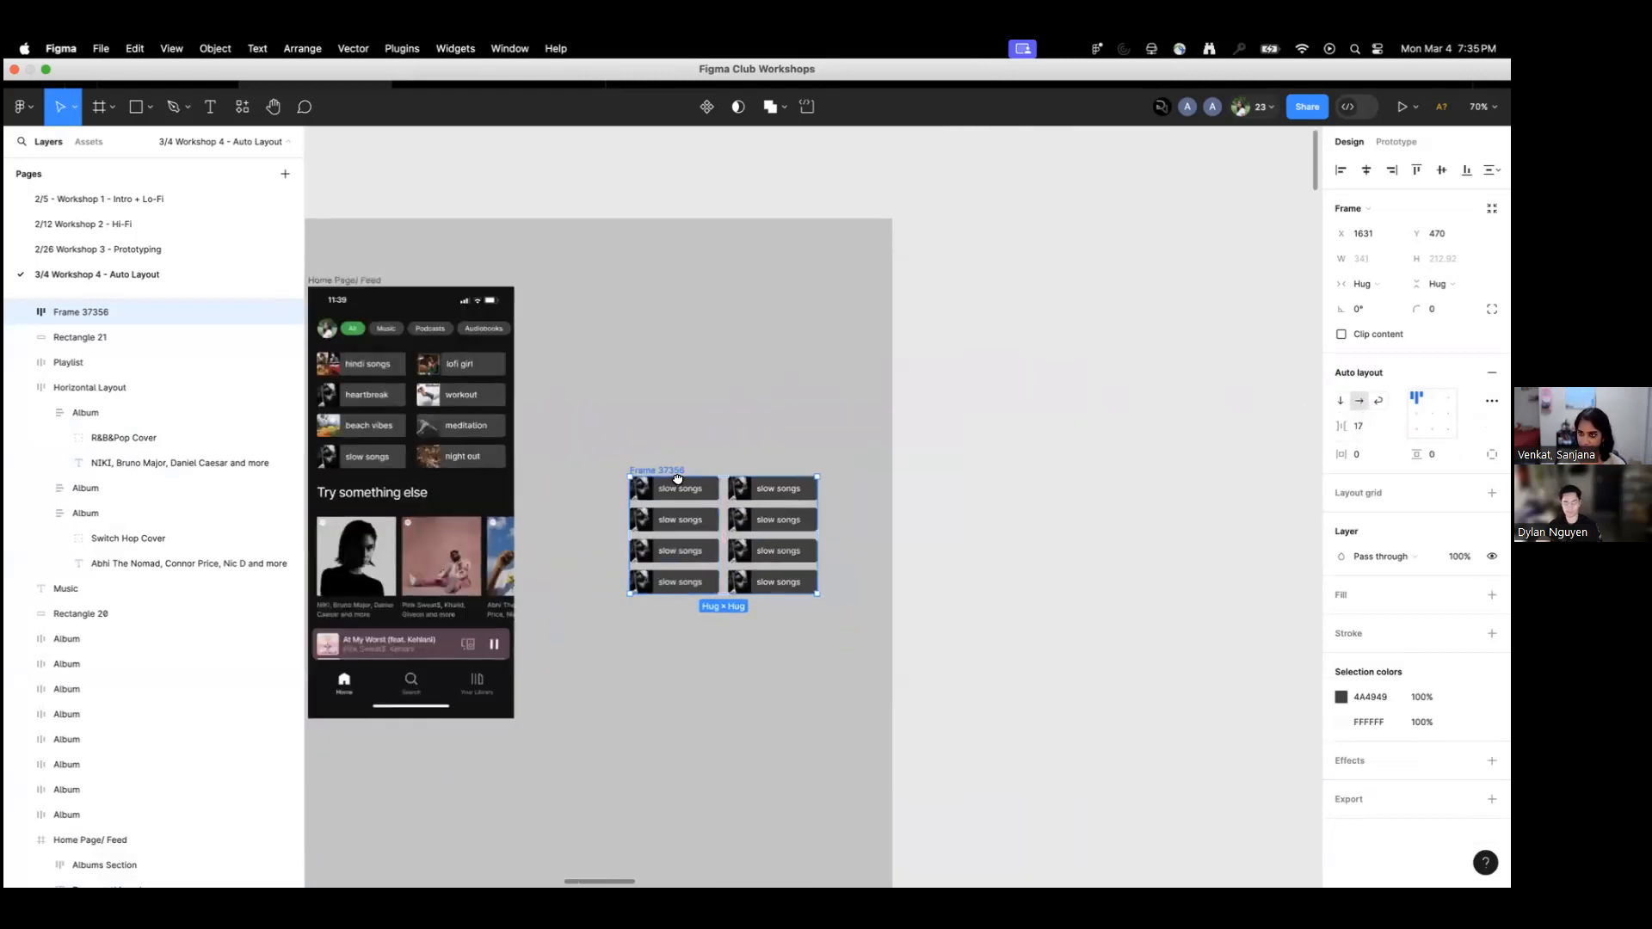
left_click(413, 419)
scroll(731, 516, "up", 5)
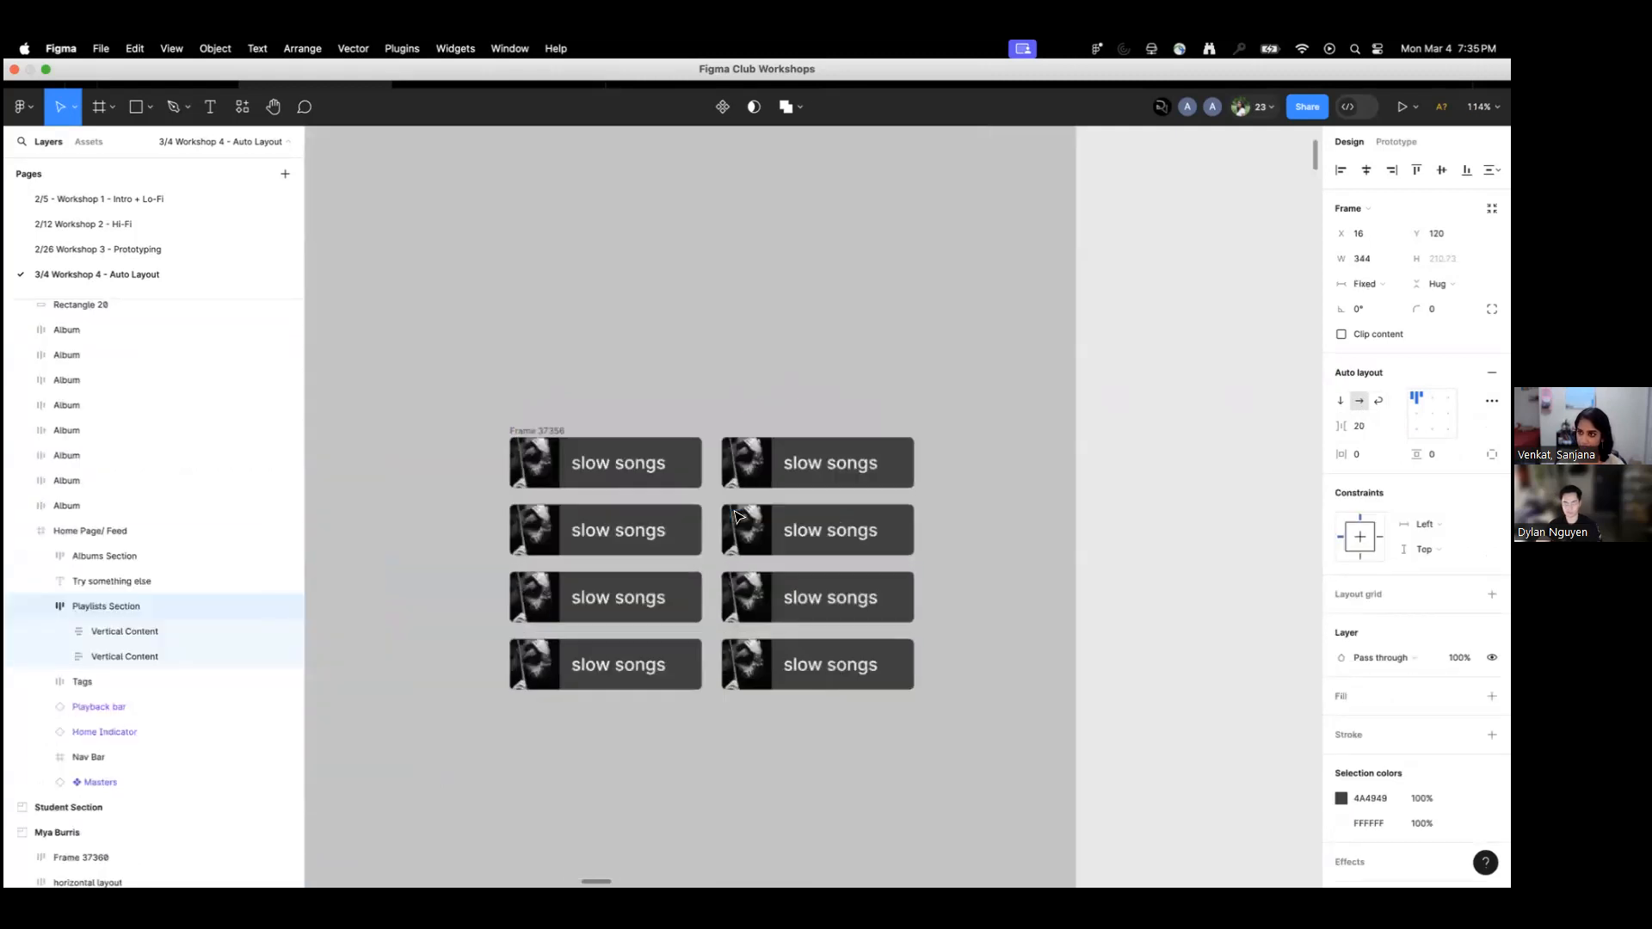
left_click(707, 565)
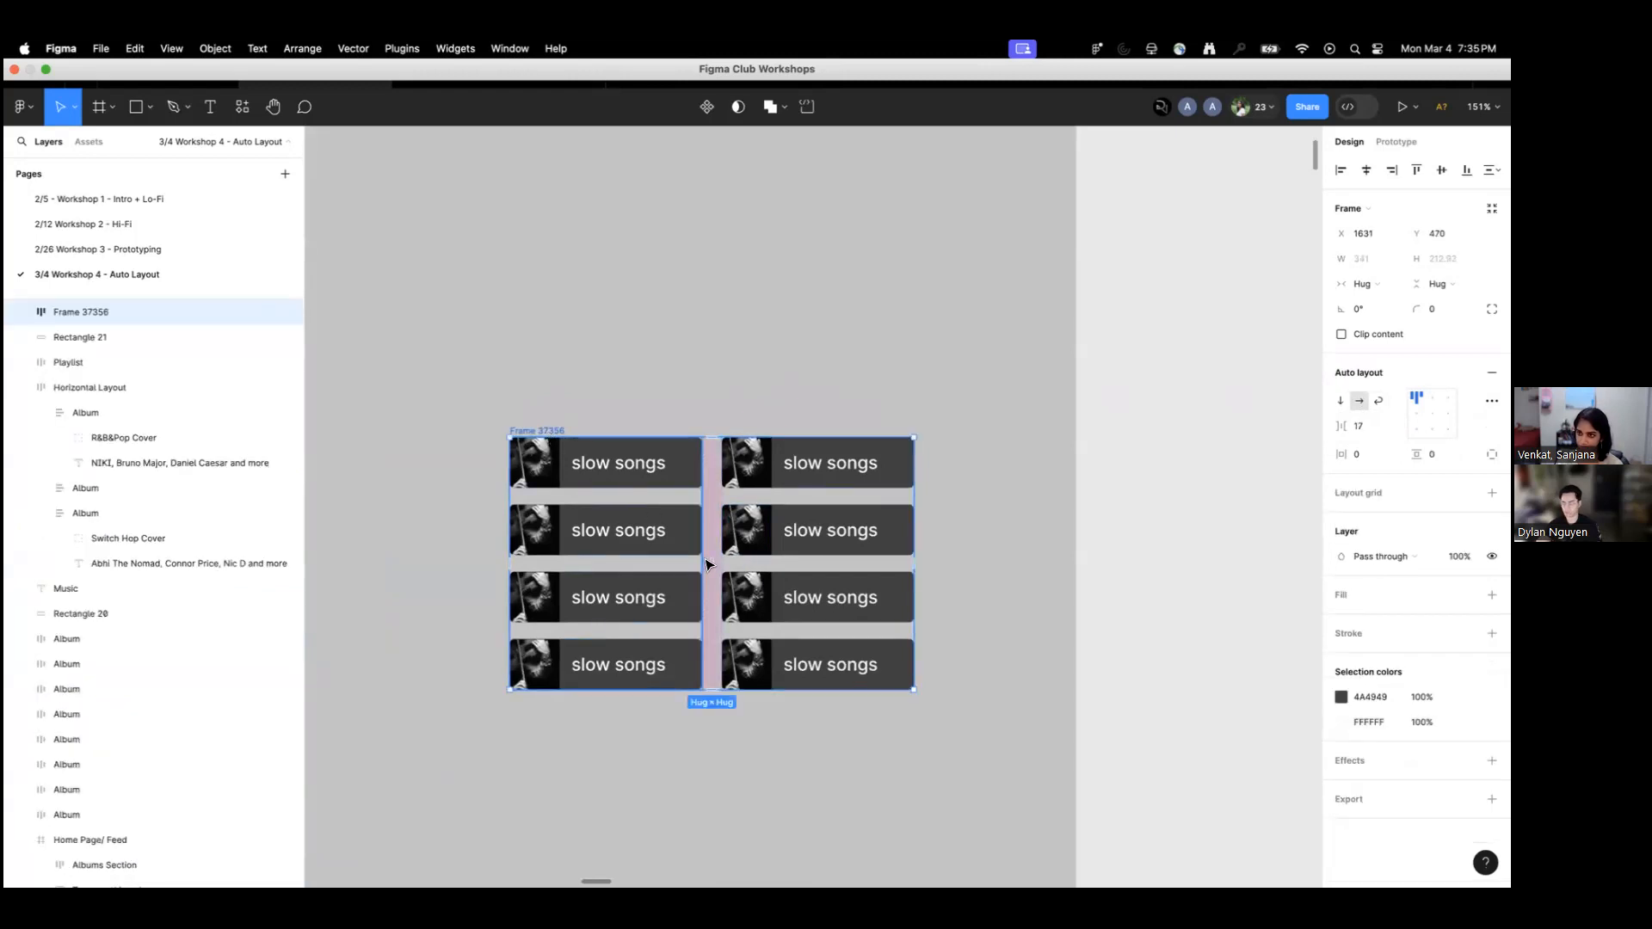
left_click(713, 561)
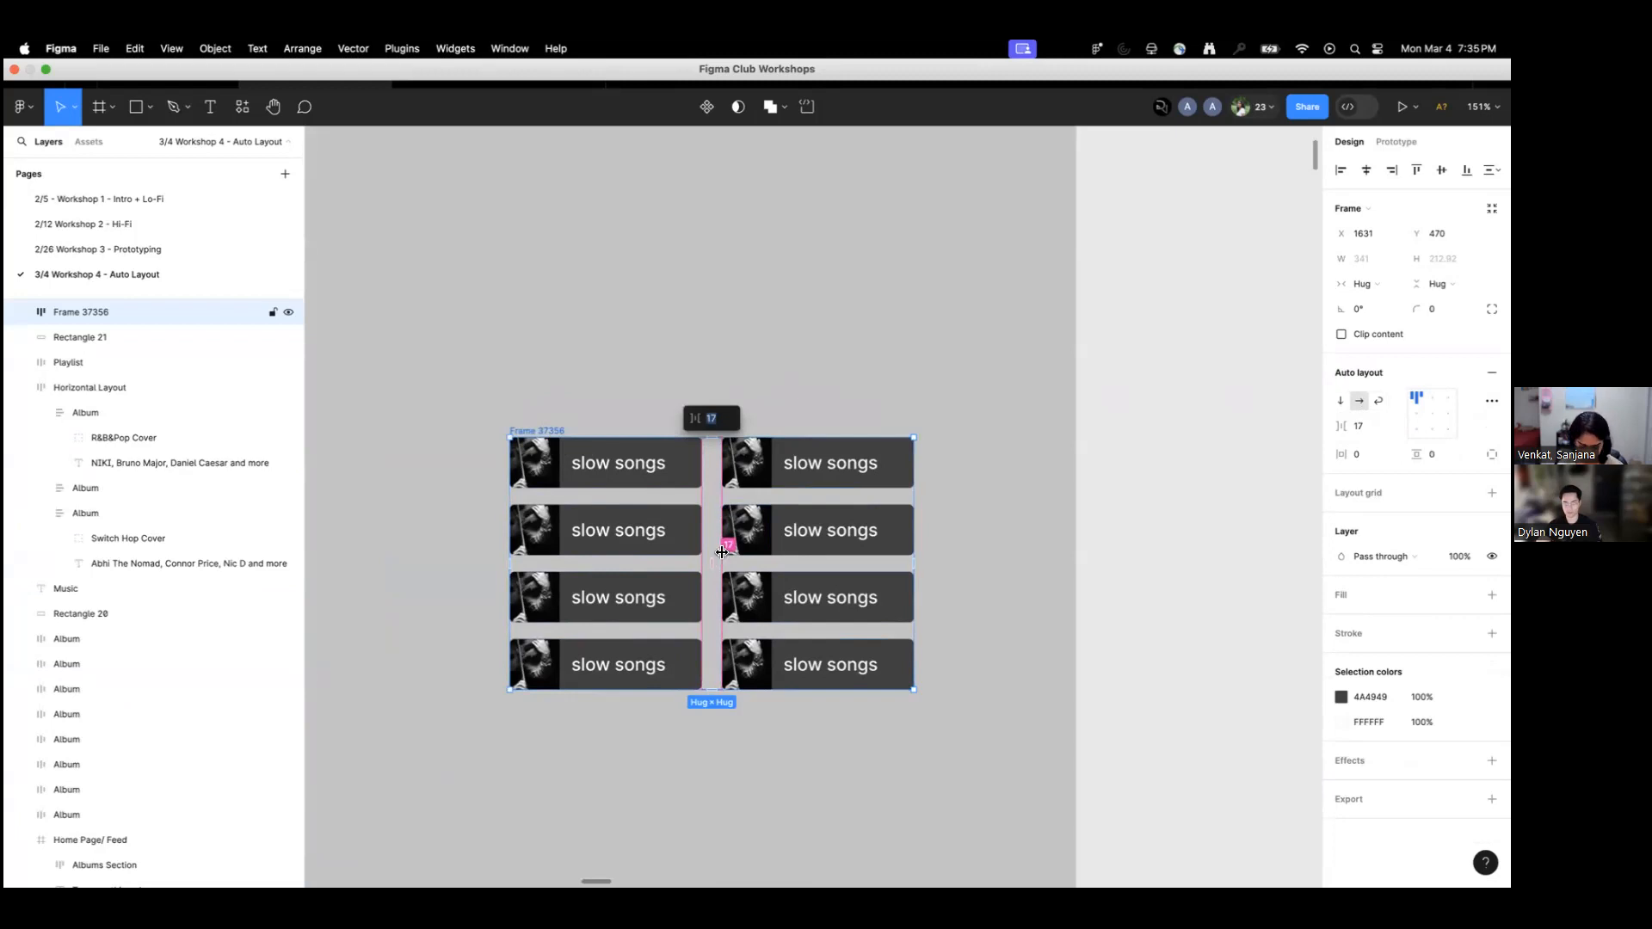
scroll(713, 561, "down", 5)
left_click(477, 476)
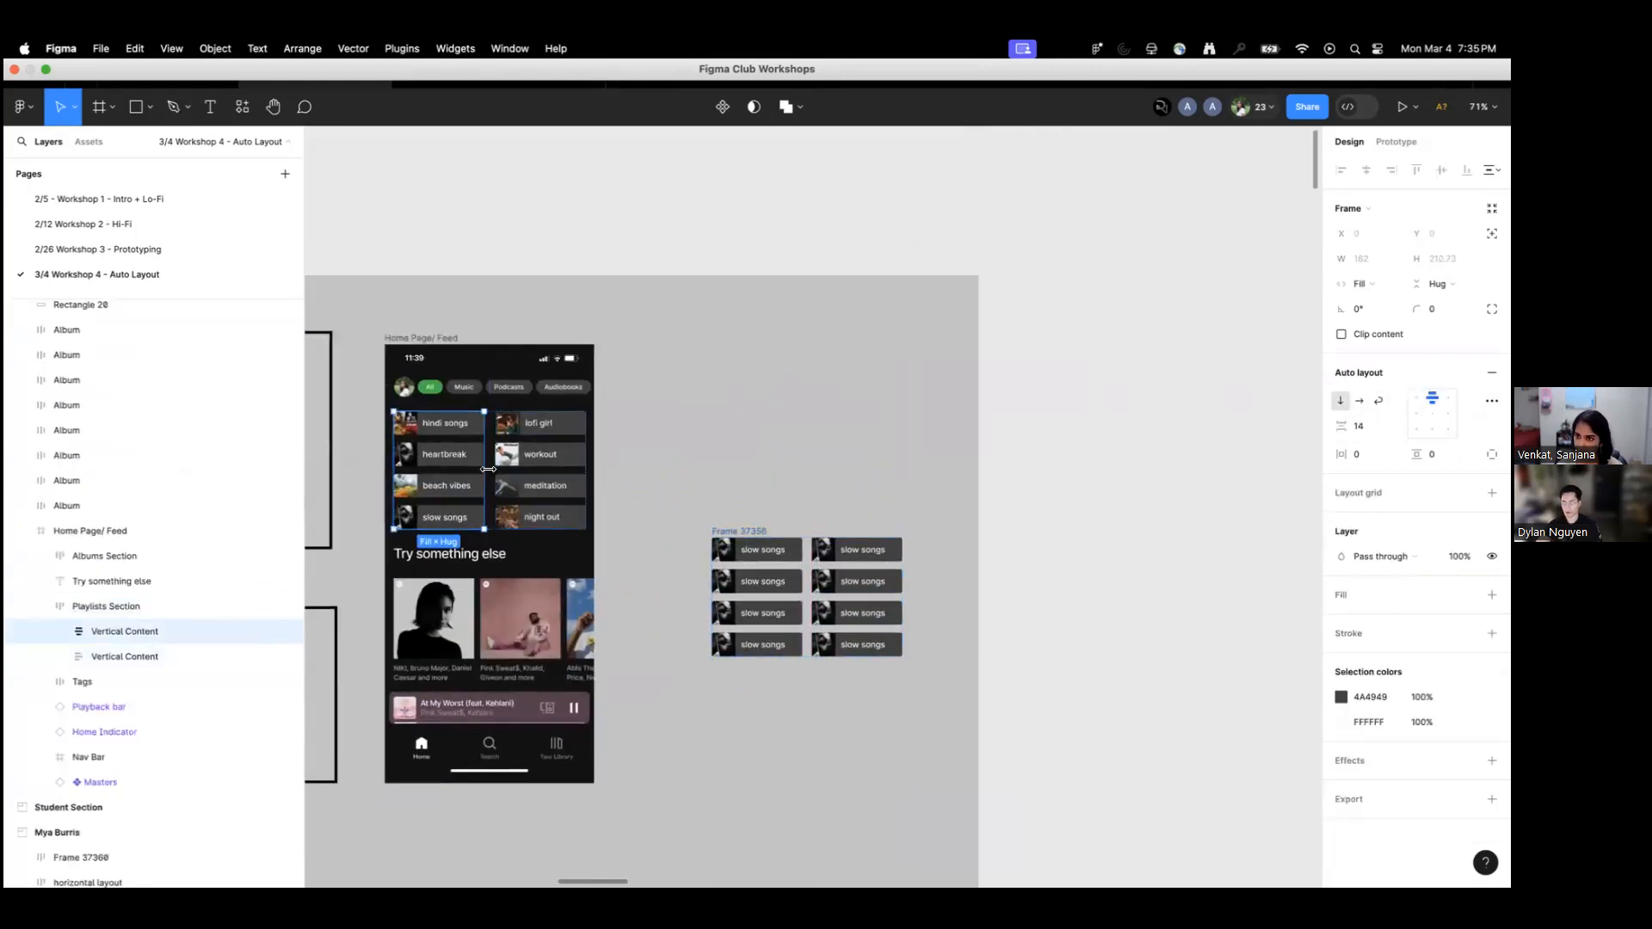
left_click(495, 485)
left_click(807, 597)
scroll(840, 630, "up", 5)
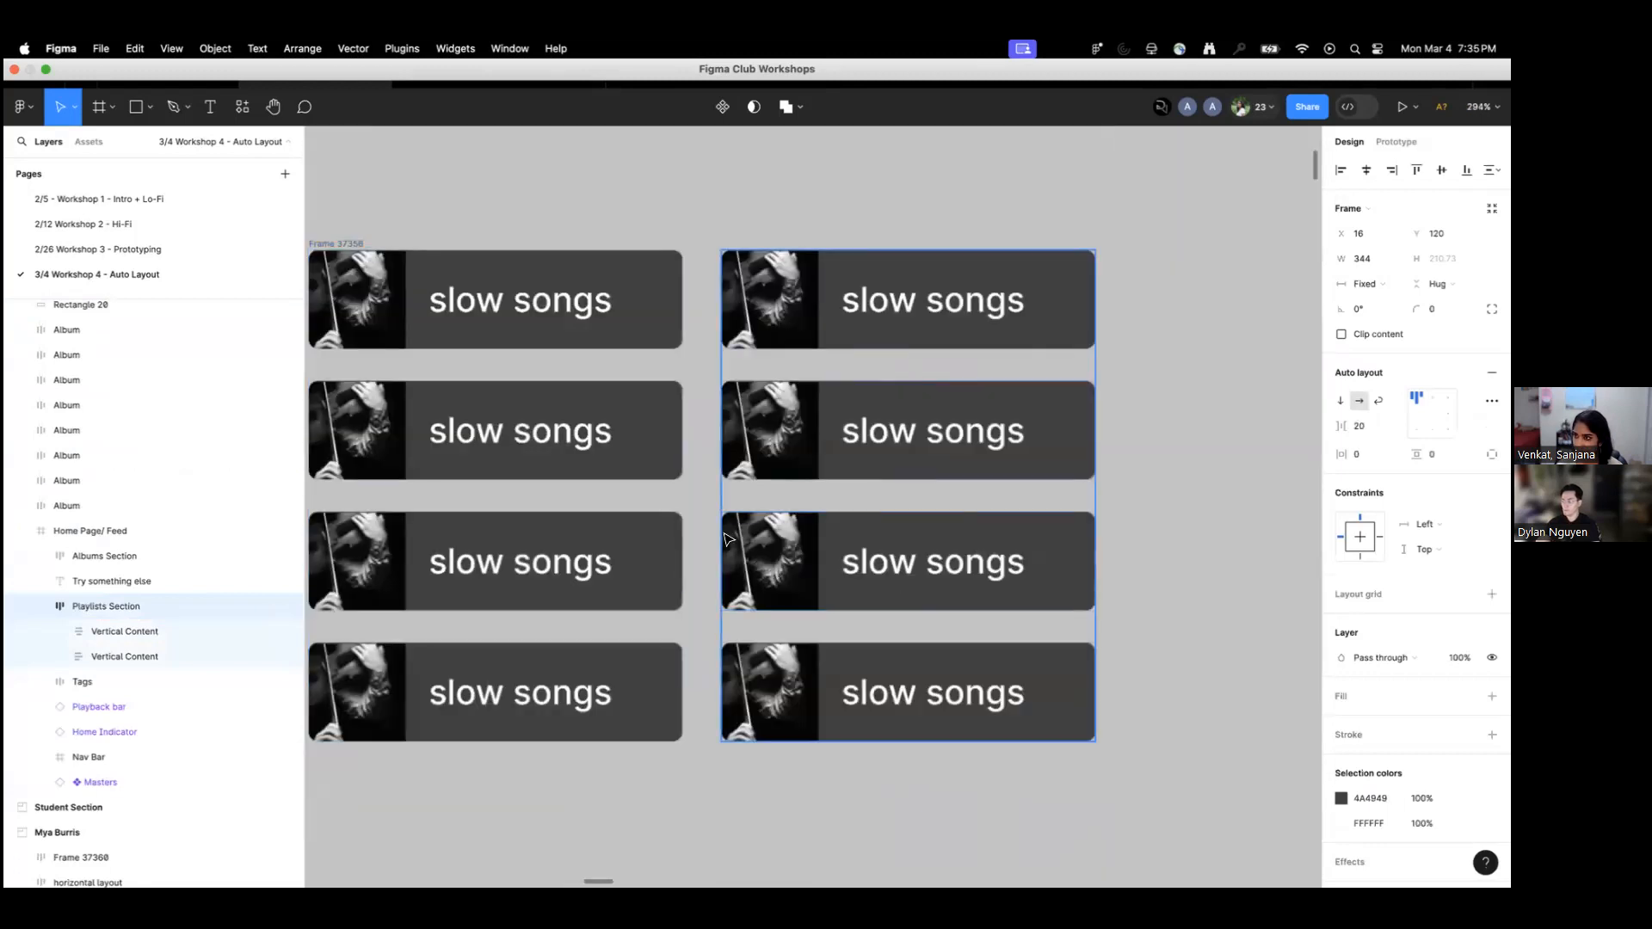
Set the horizontal gap between the two slow songs columns to 20.
left_click(703, 492)
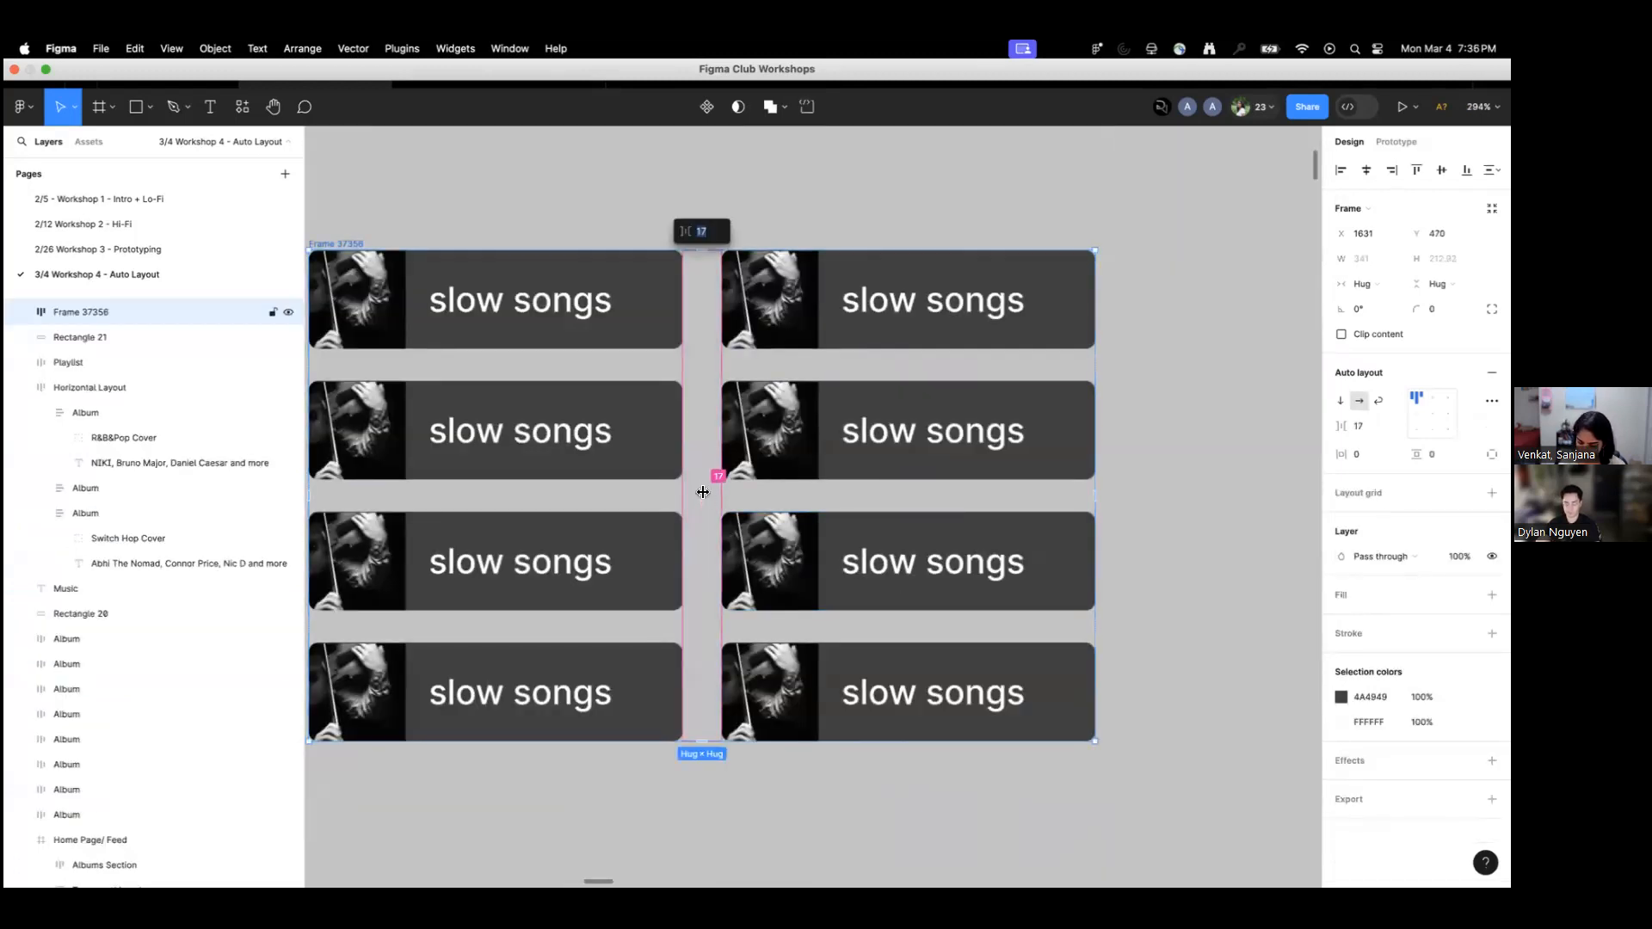
type("20")
key("Return")
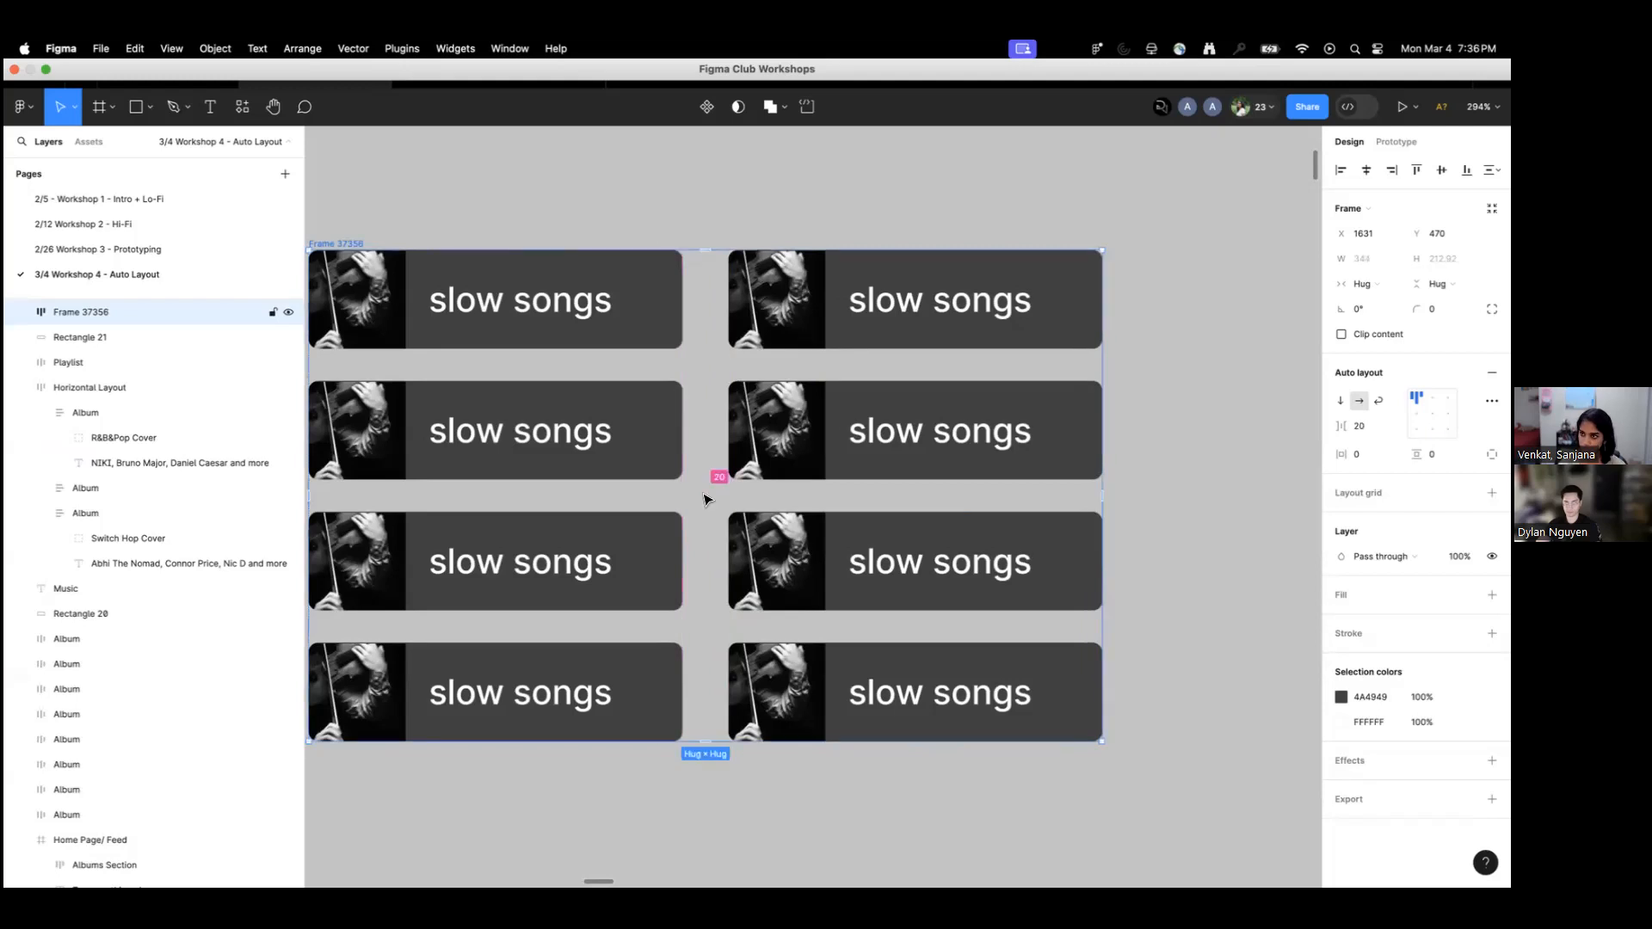
scroll(770, 483, "down", 3)
left_click(1099, 460)
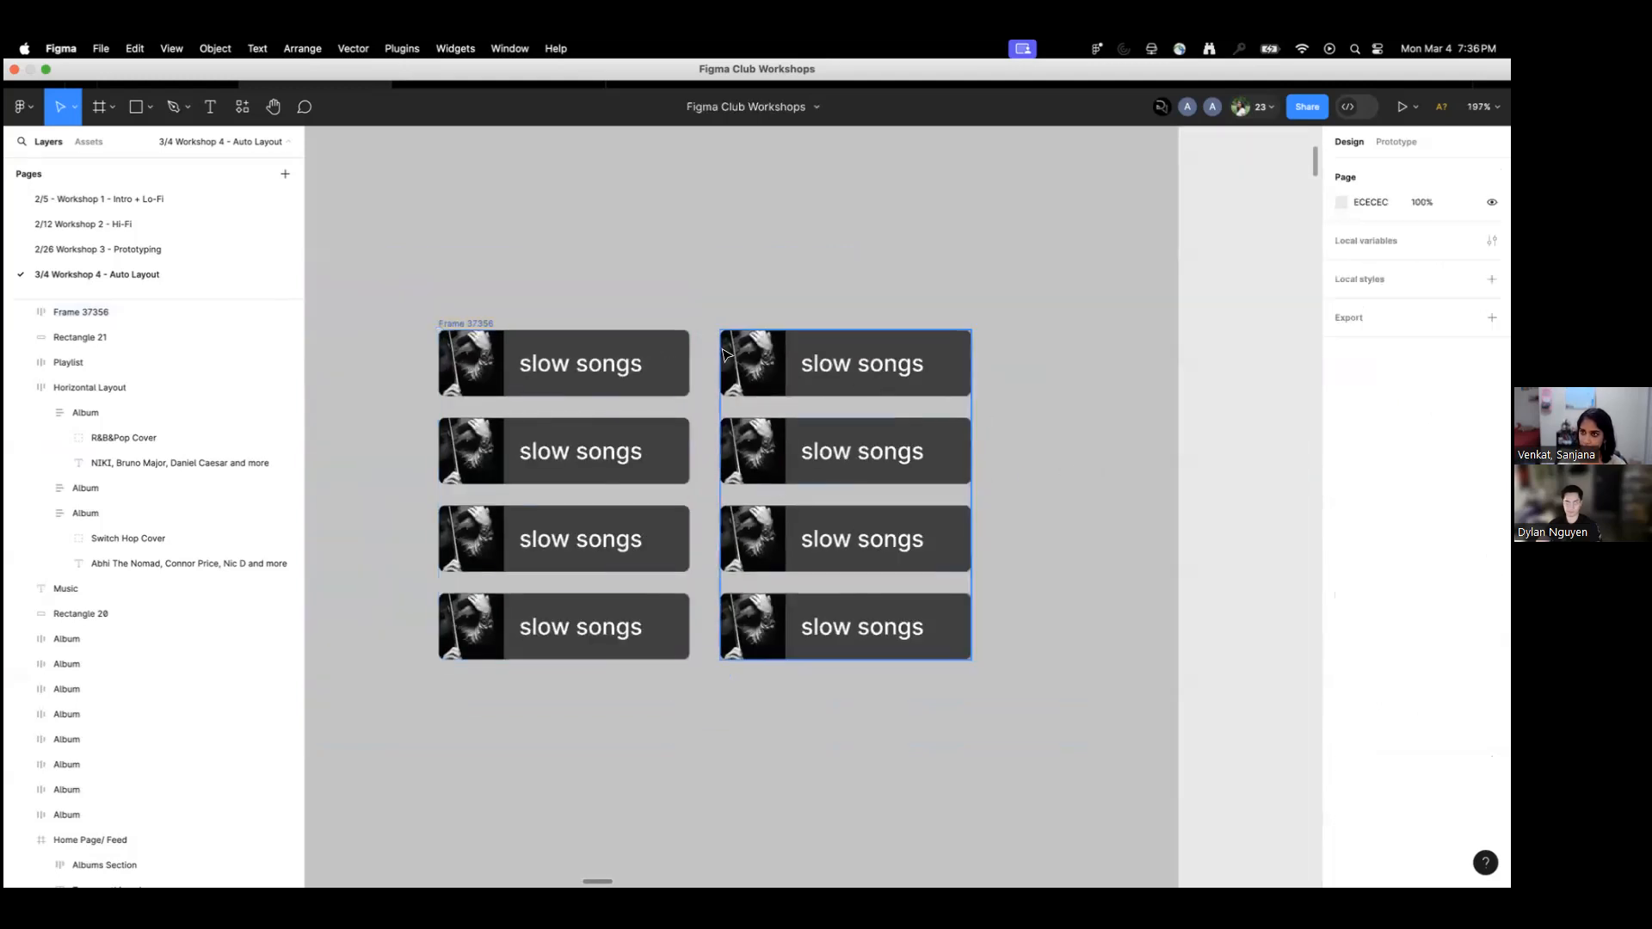
Rename the combined auto layout frame as Section.
left_click(457, 324)
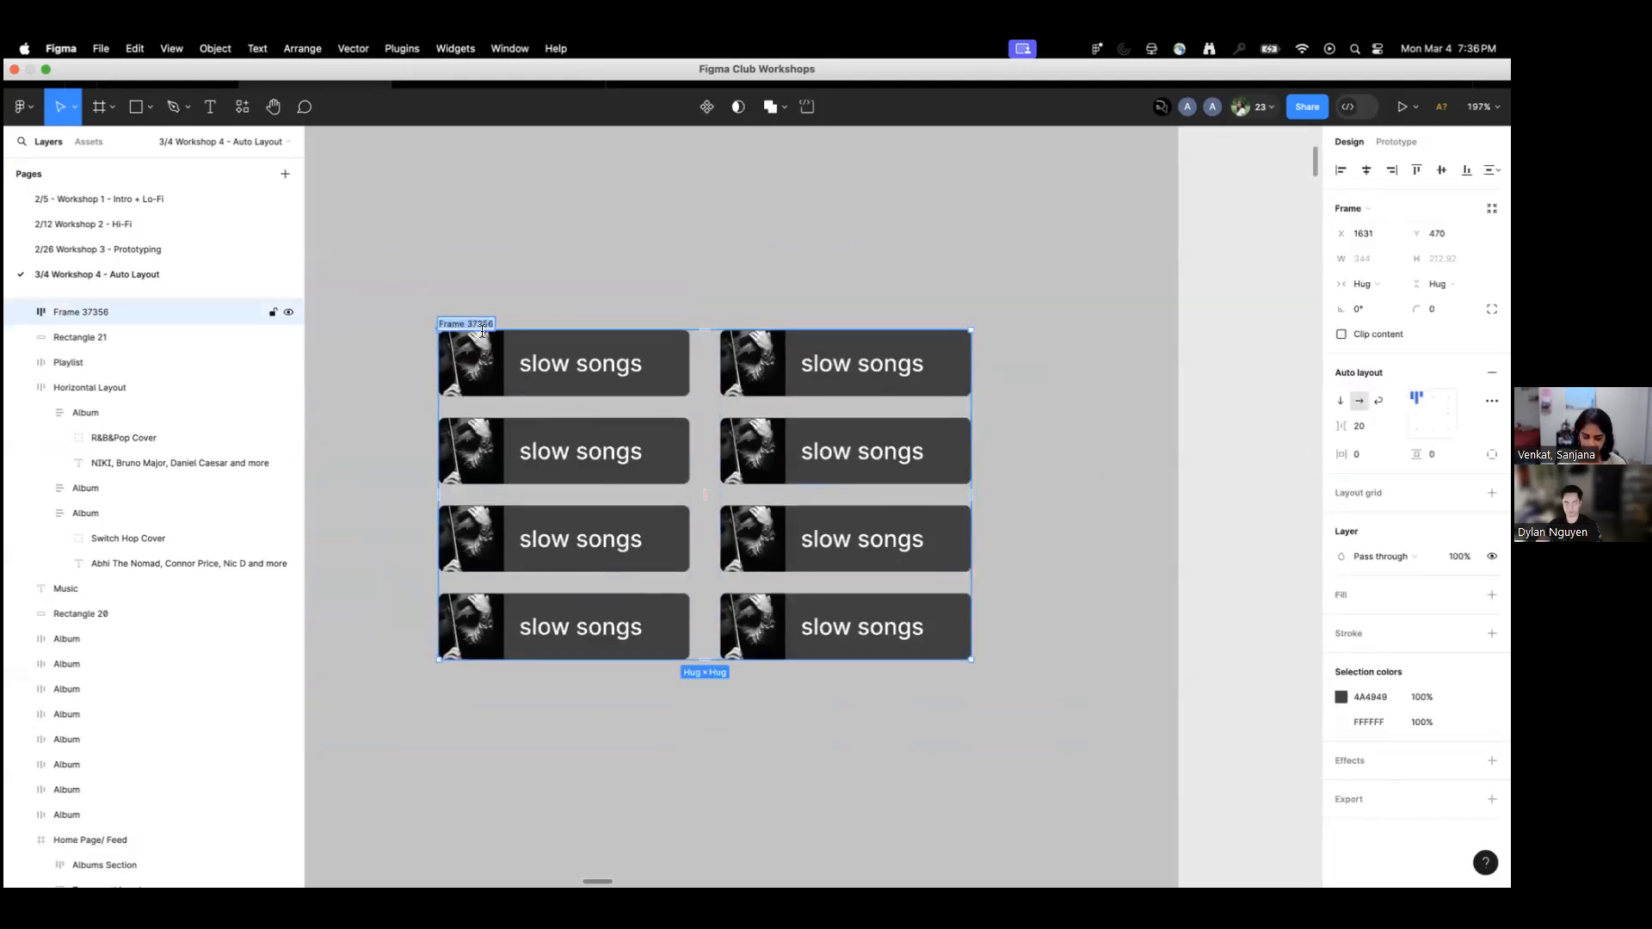
type("Section")
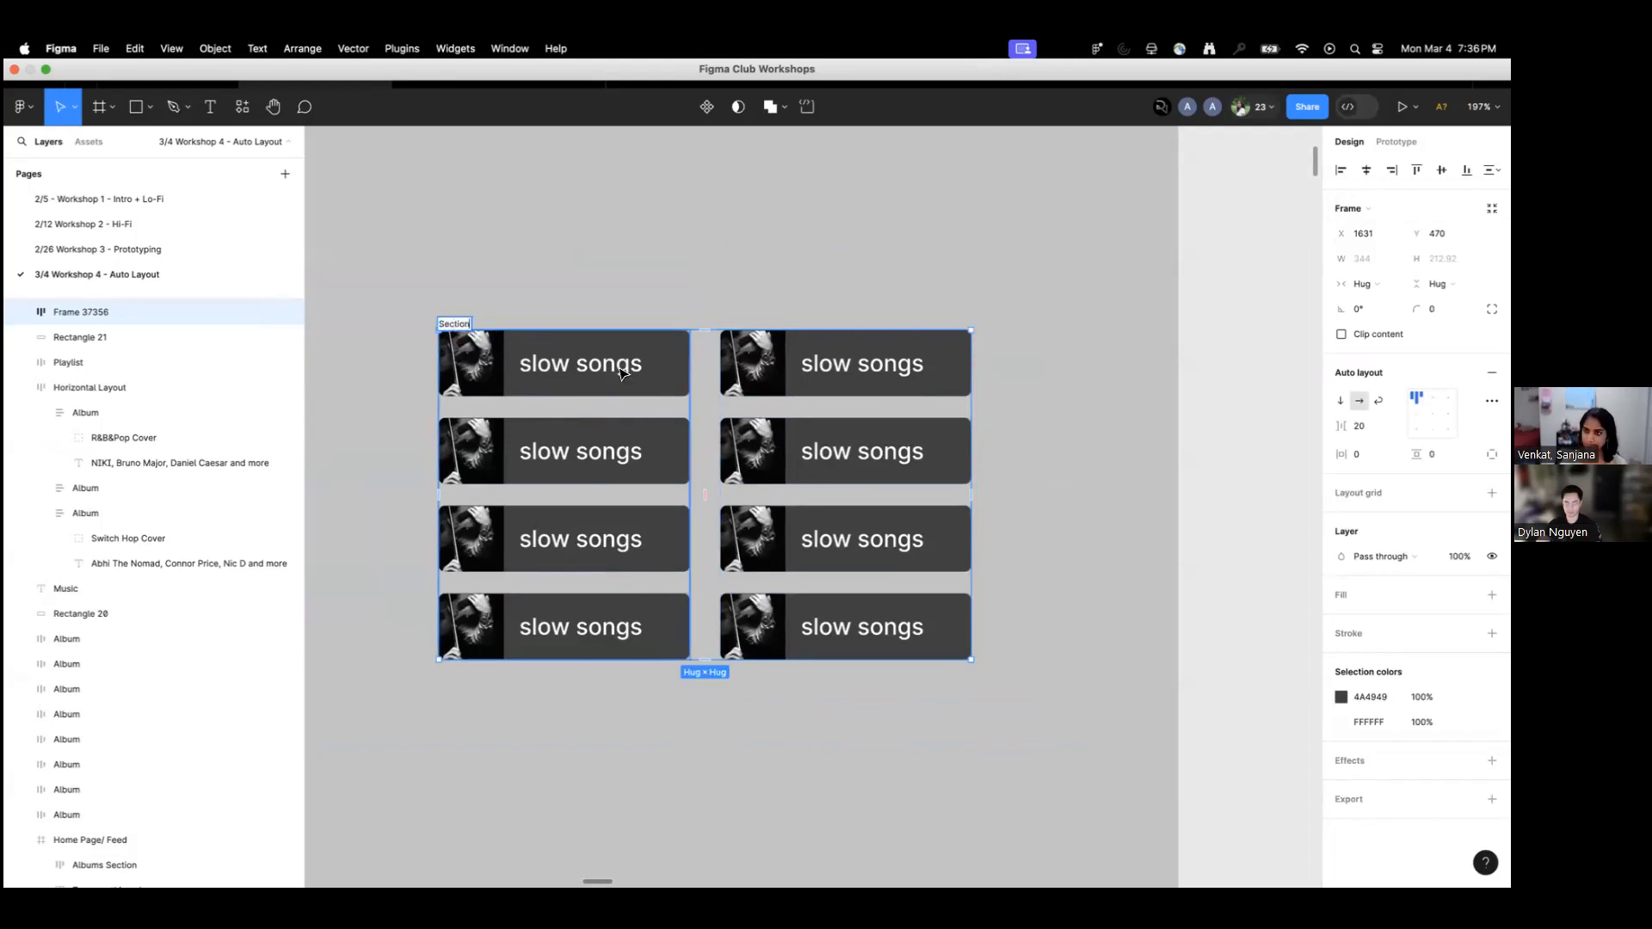
left_click(795, 263)
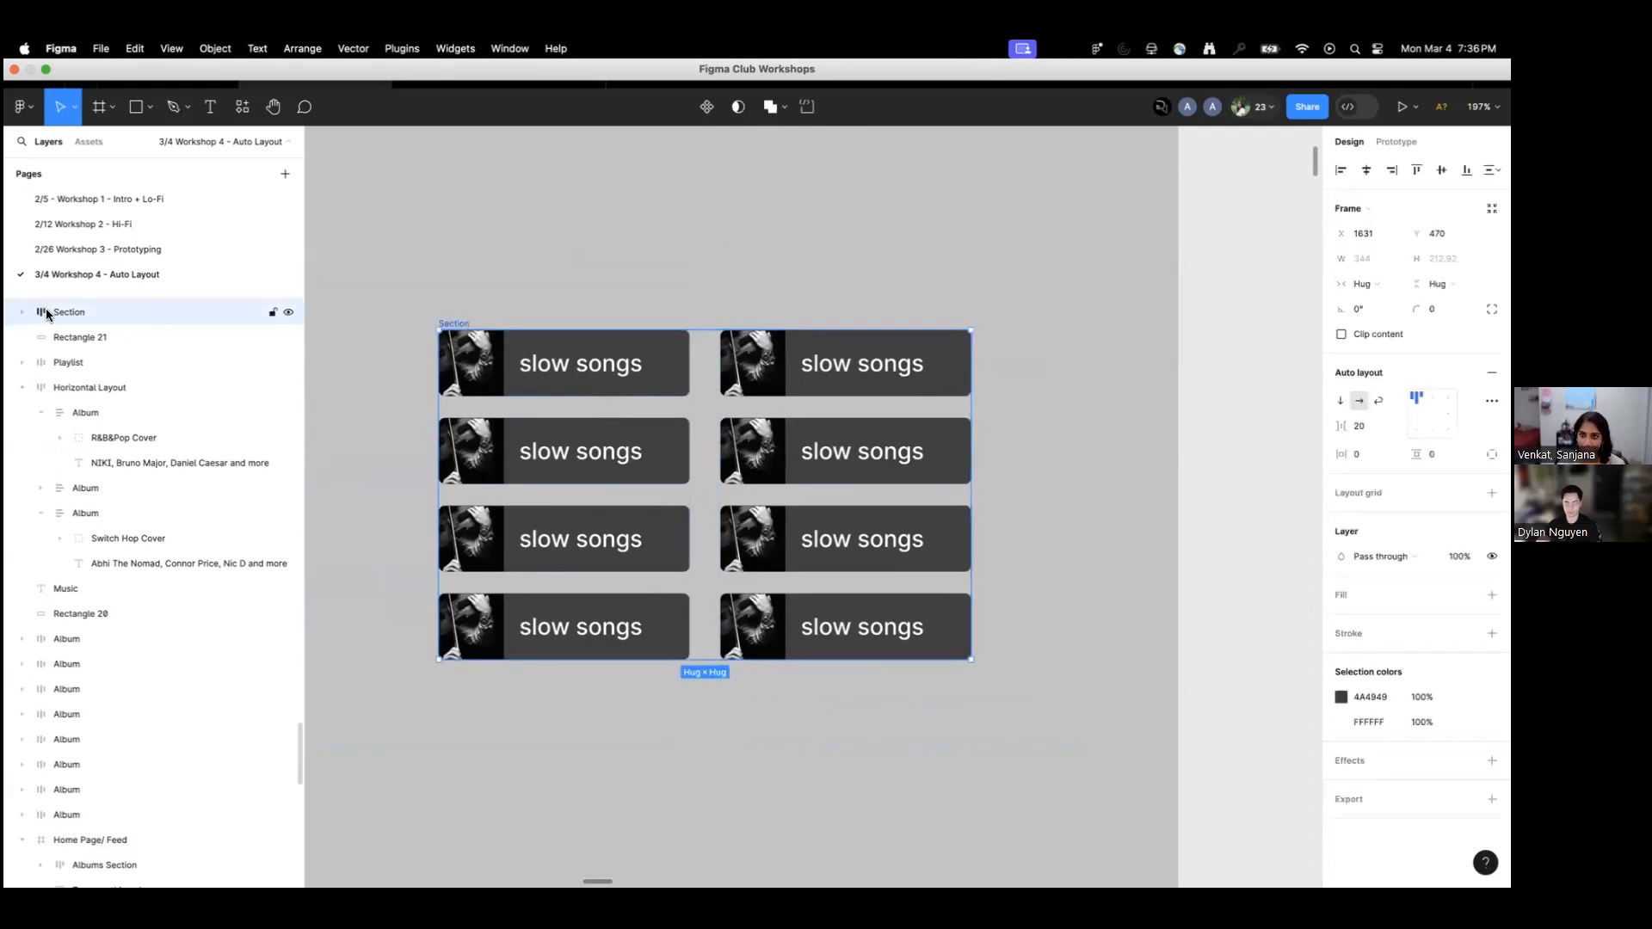
Expand the Section layer and examine its nested Vertical Layout and the four Playlist frames inside it.
scroll(117, 351, "up", 1)
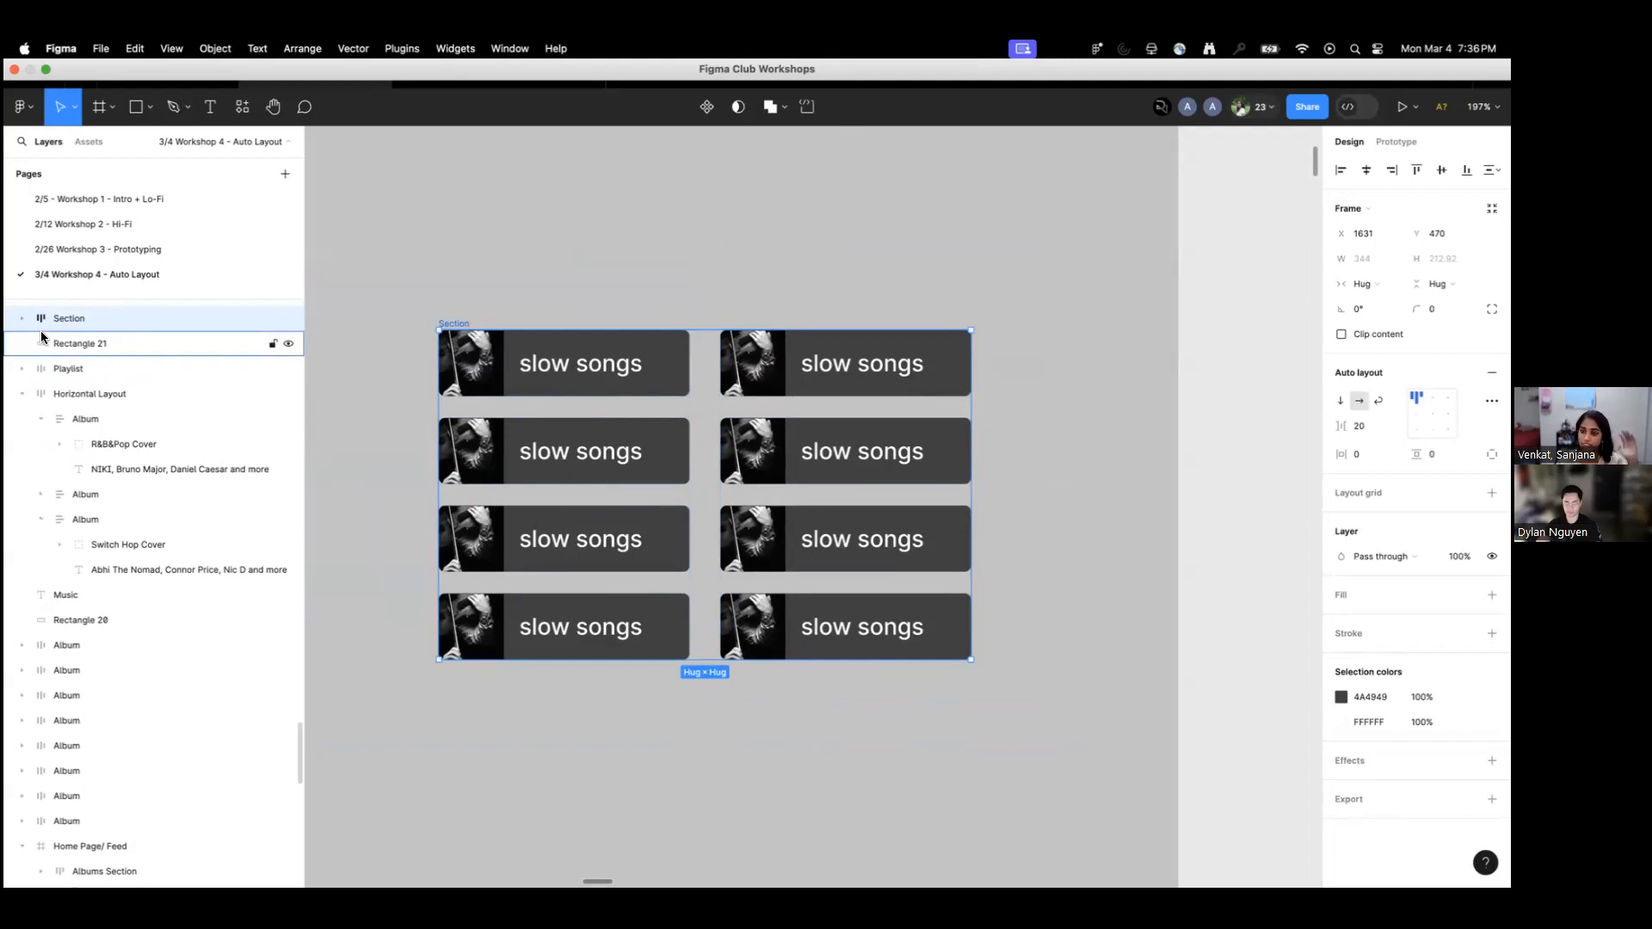
scroll(91, 348, "up", 2)
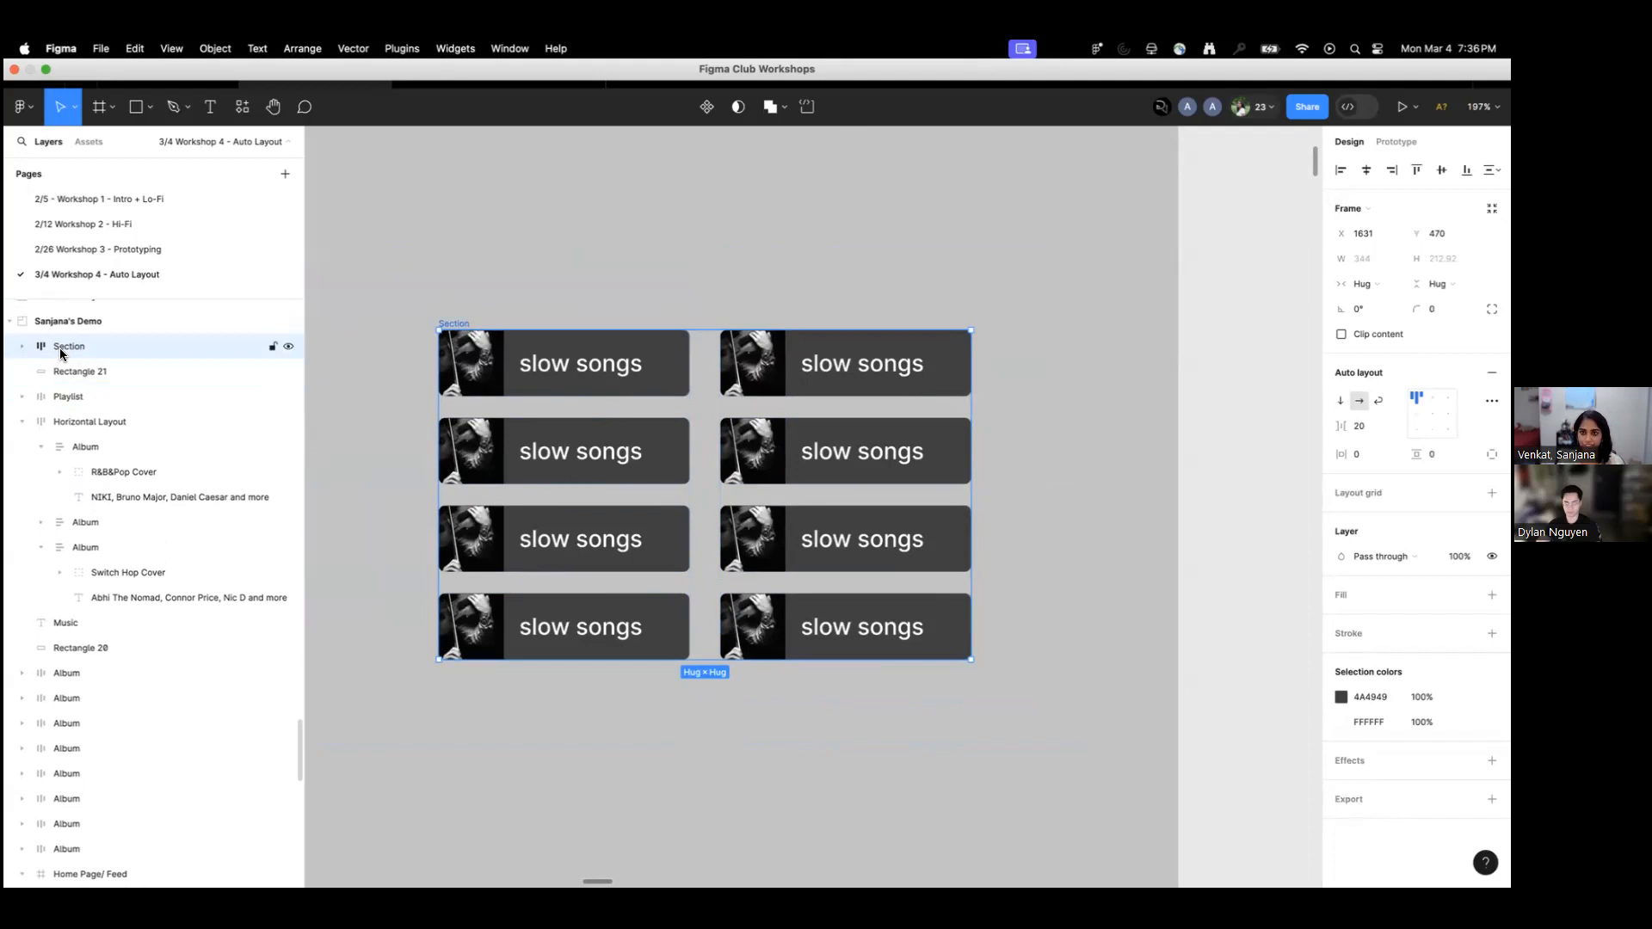
left_click(22, 345)
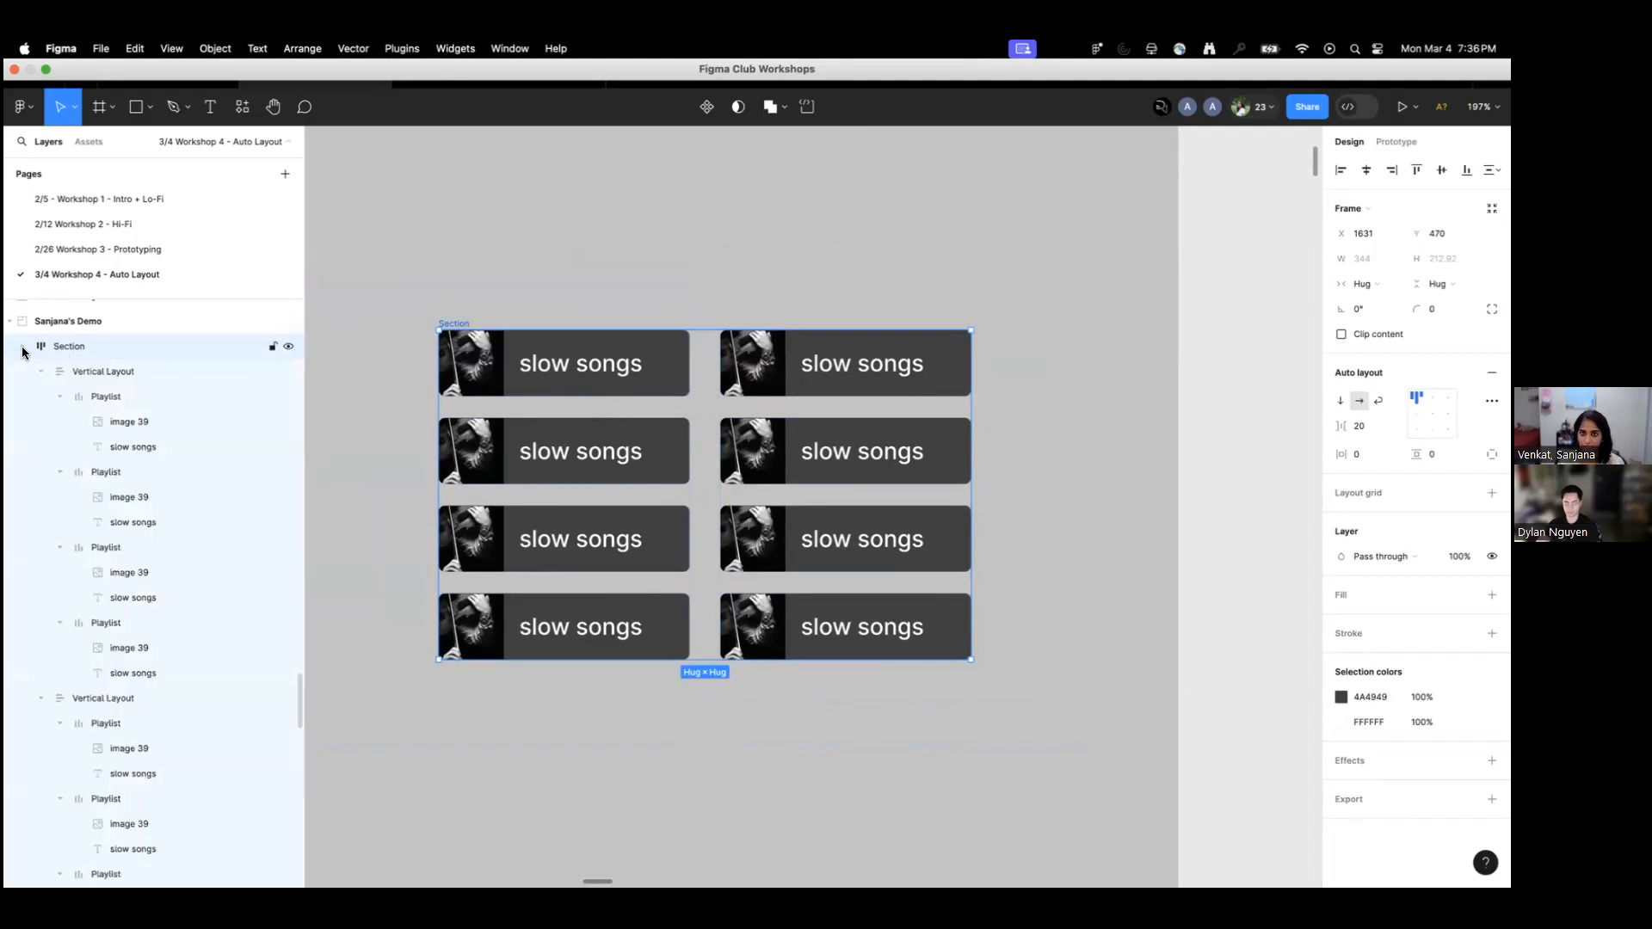
left_click(86, 374)
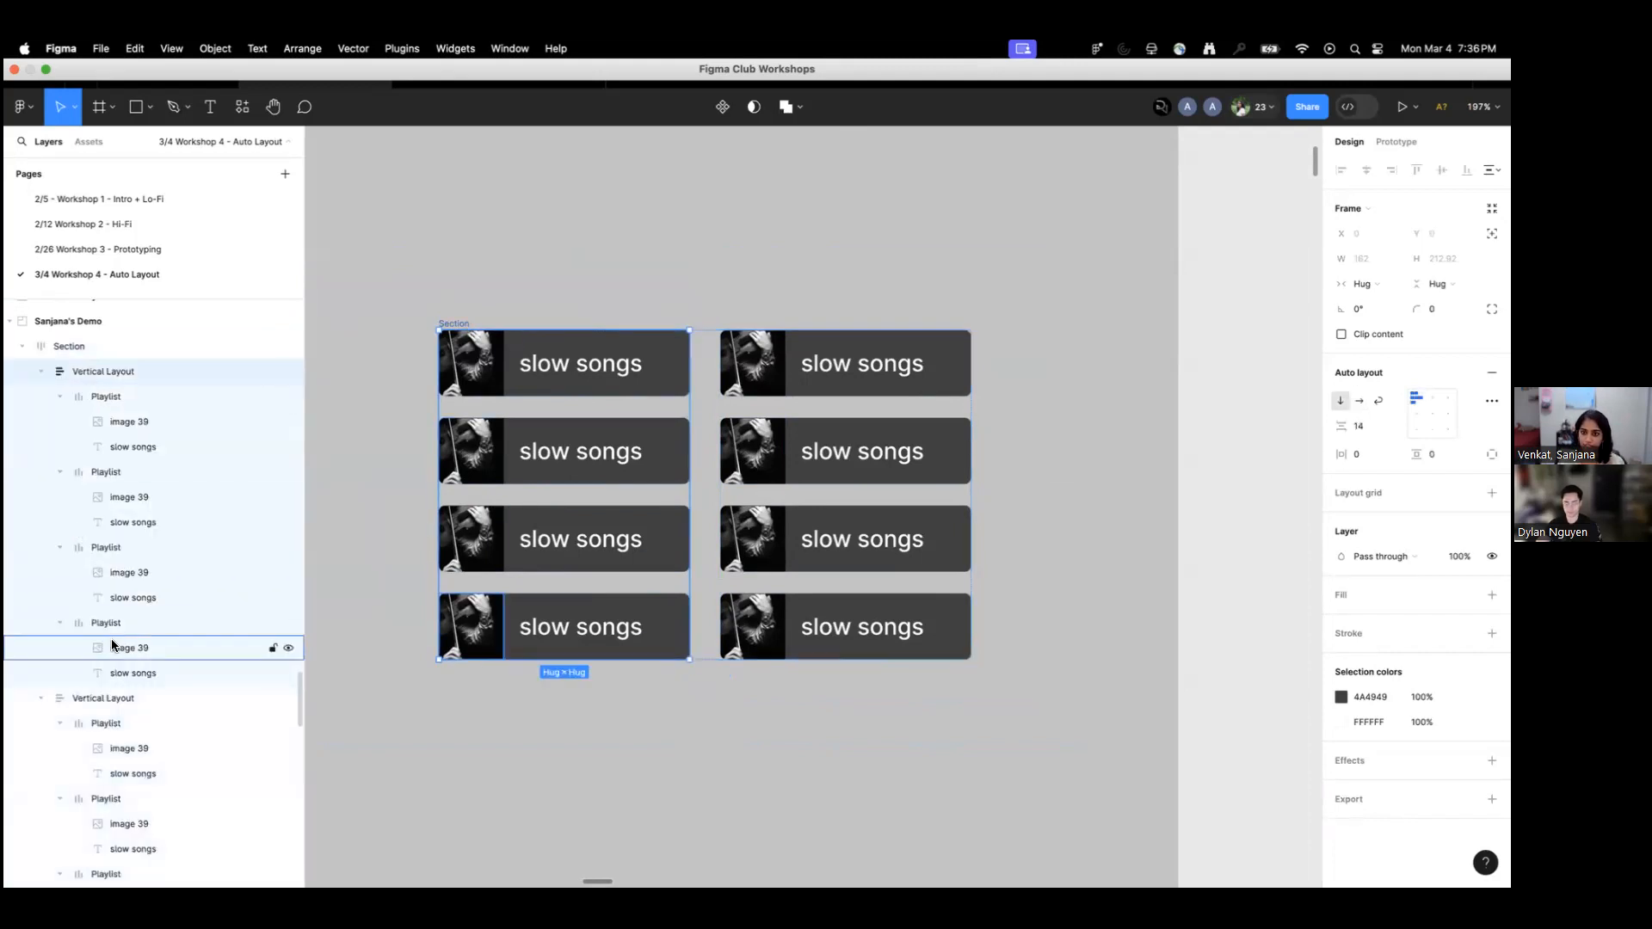
left_click(101, 397)
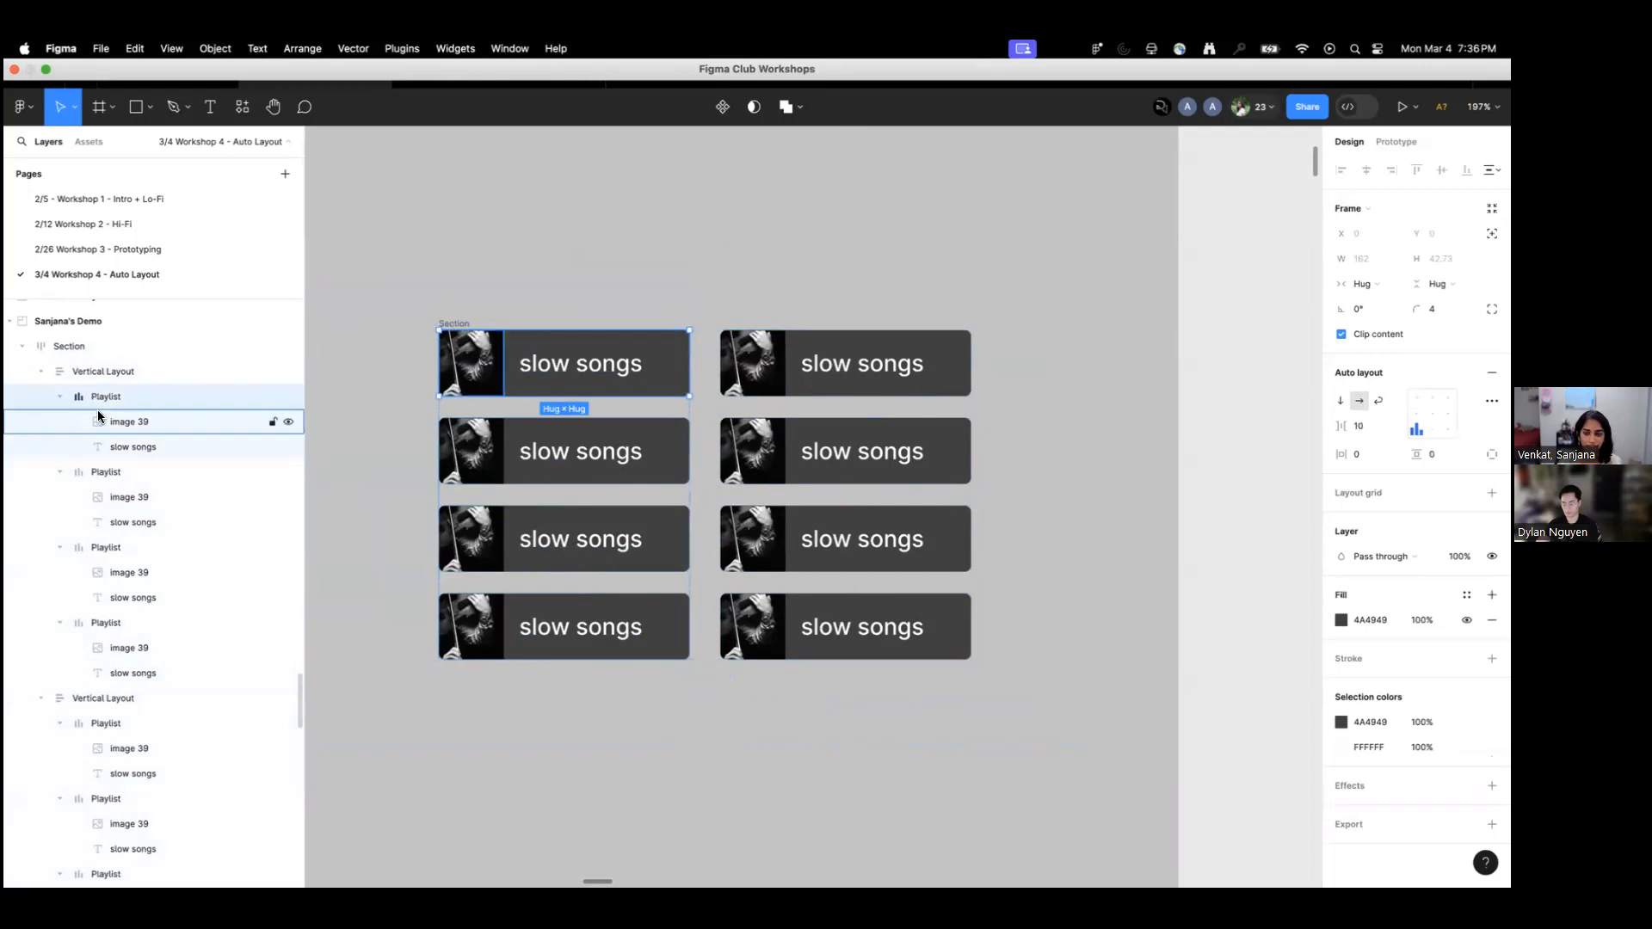
left_click(102, 473)
left_click(107, 548)
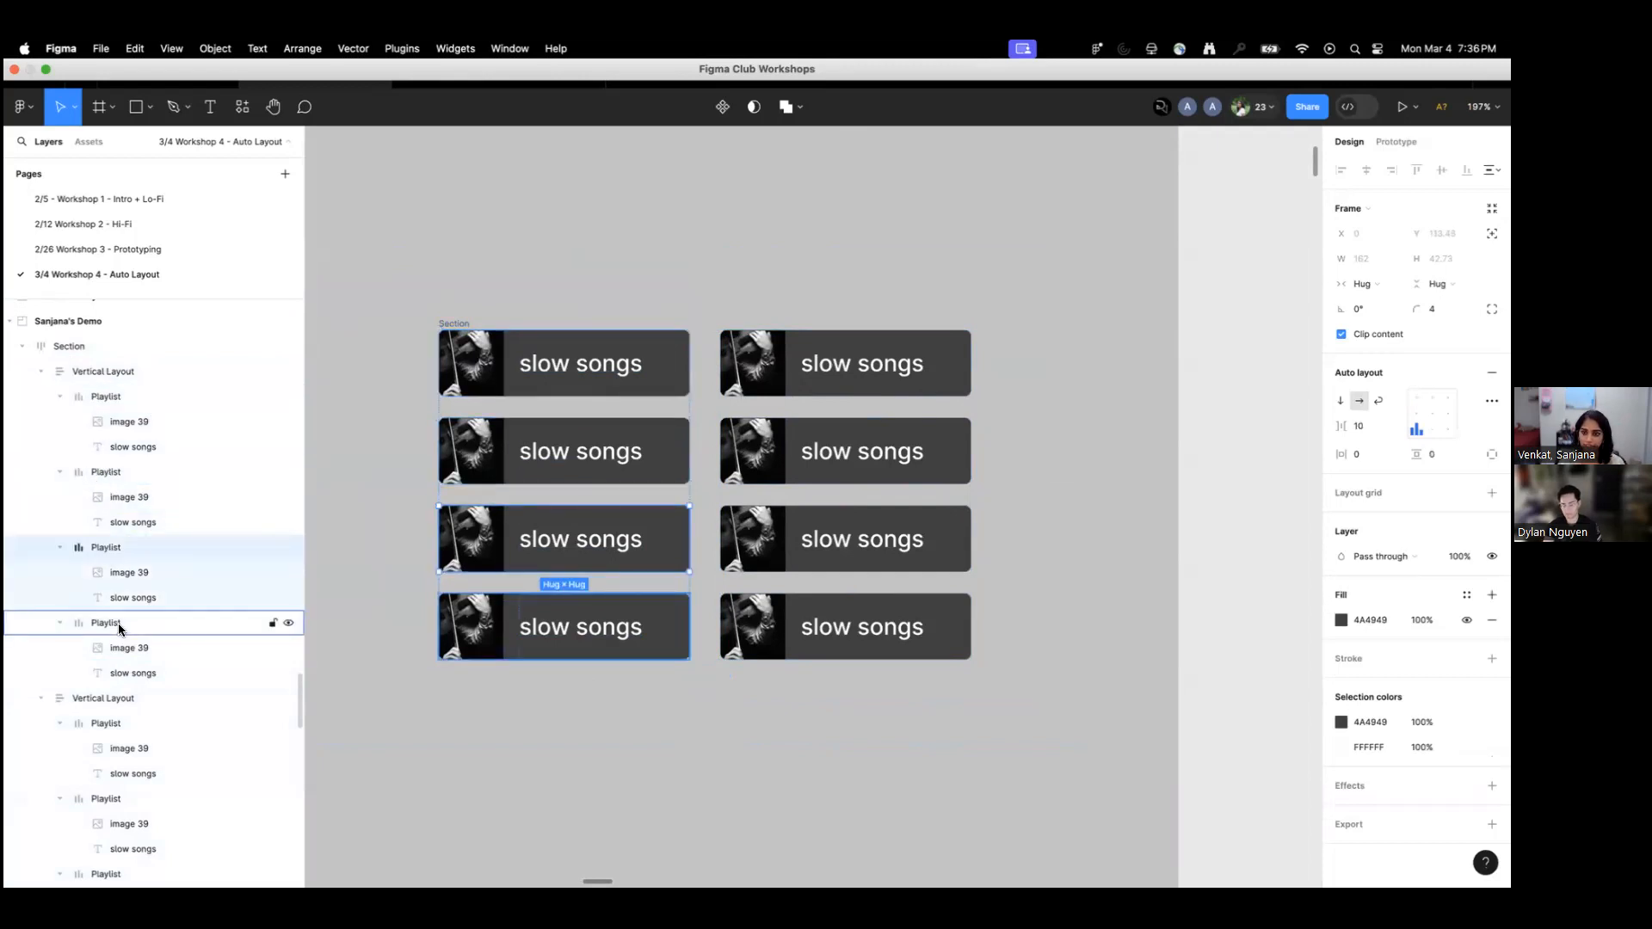
left_click(121, 629)
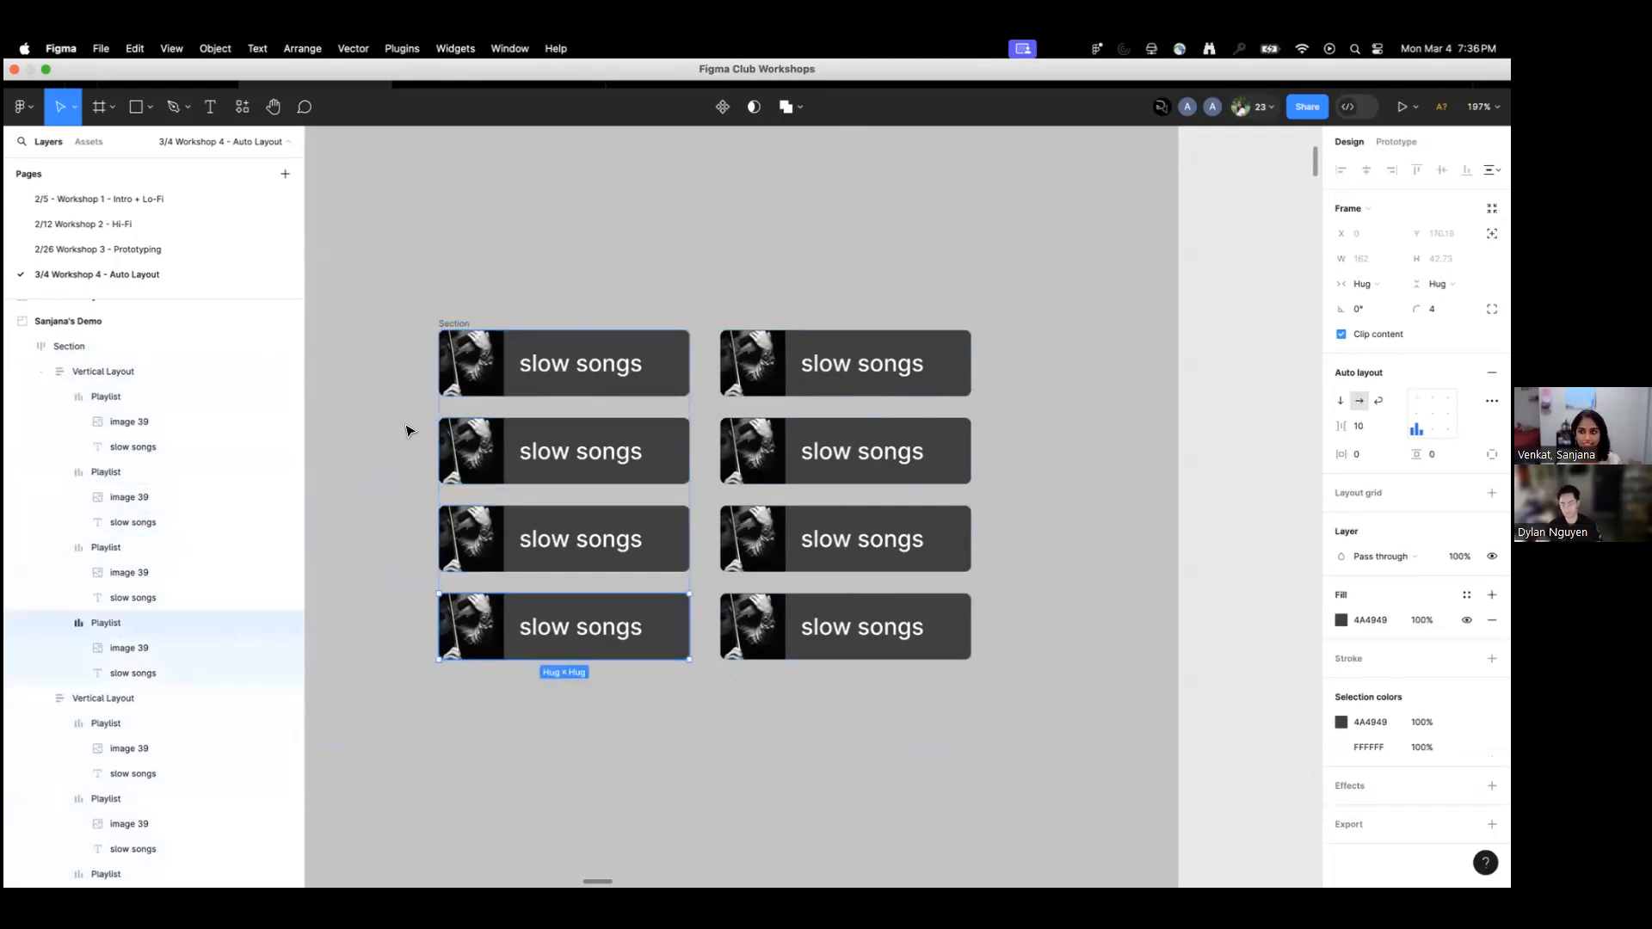
left_click(406, 430)
Examine the Playlists Section in the demo's Home Page/ Feed frame and its two Vertical Content columns.
scroll(406, 430, "down", 10)
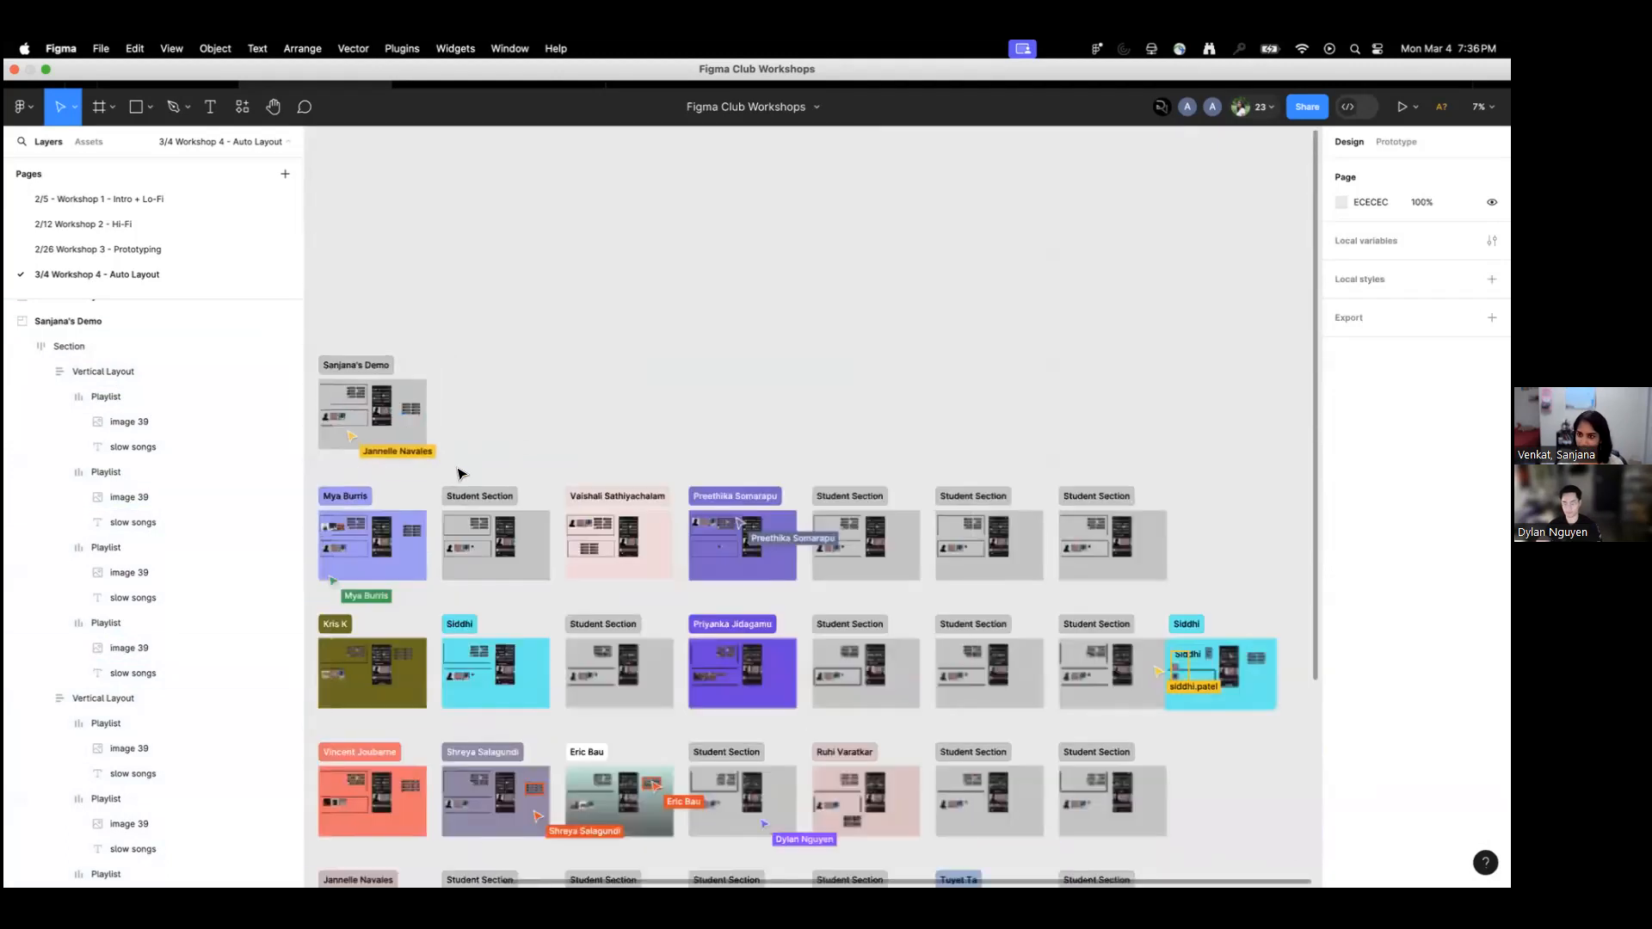
left_click_drag(457, 473, 528, 387)
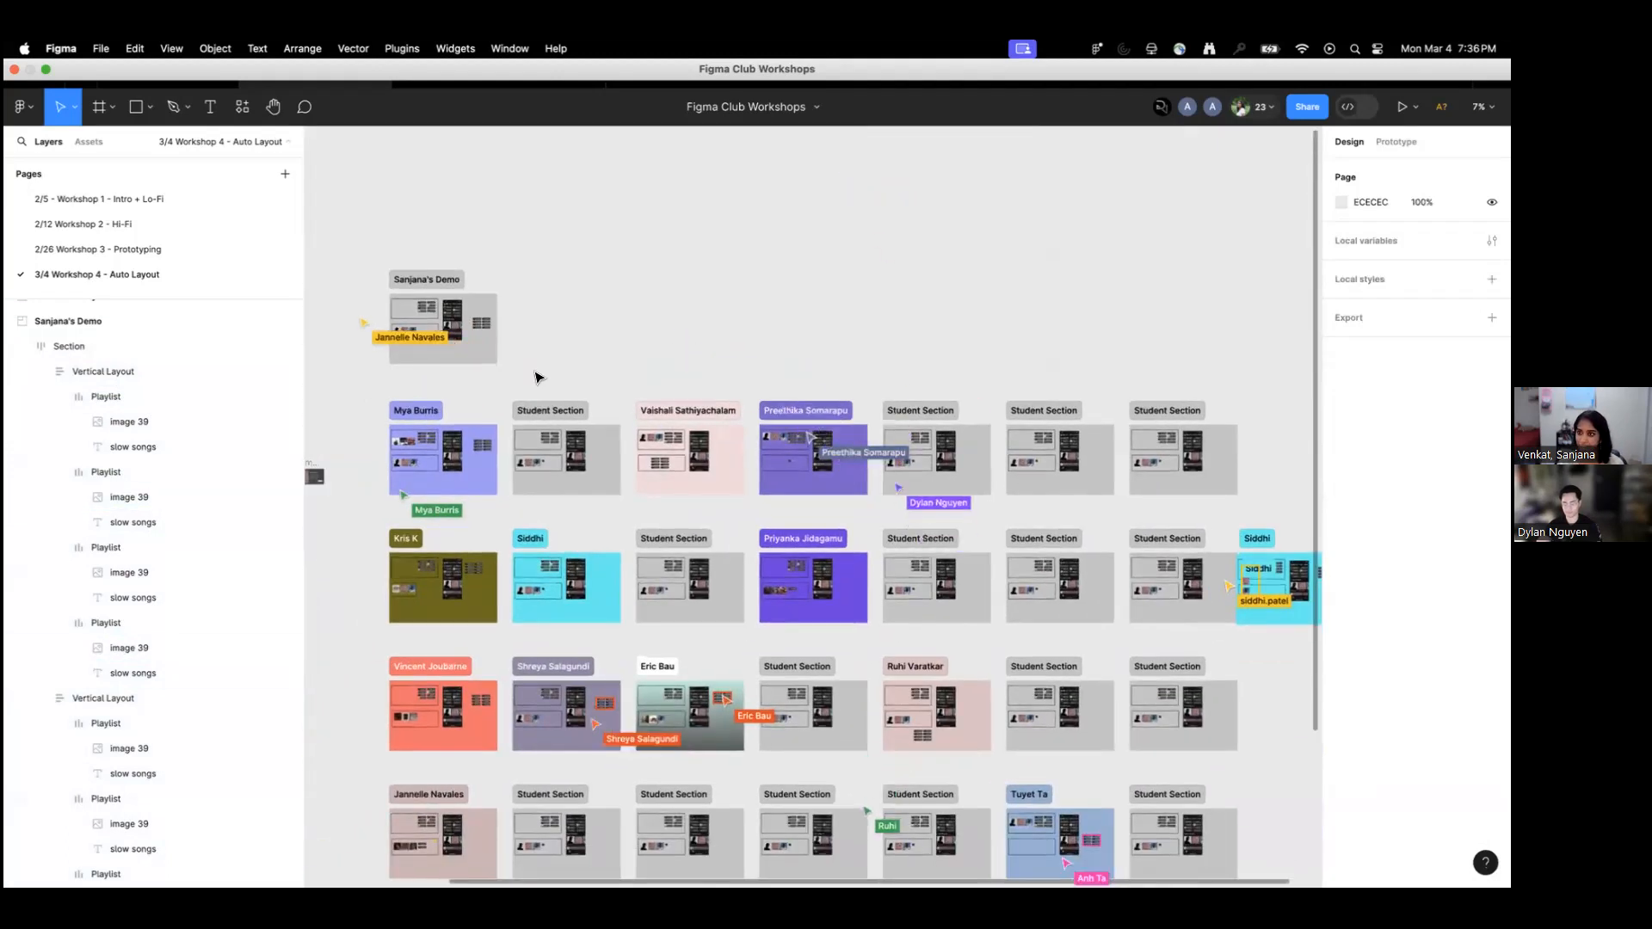
scroll(418, 317, "up", 10)
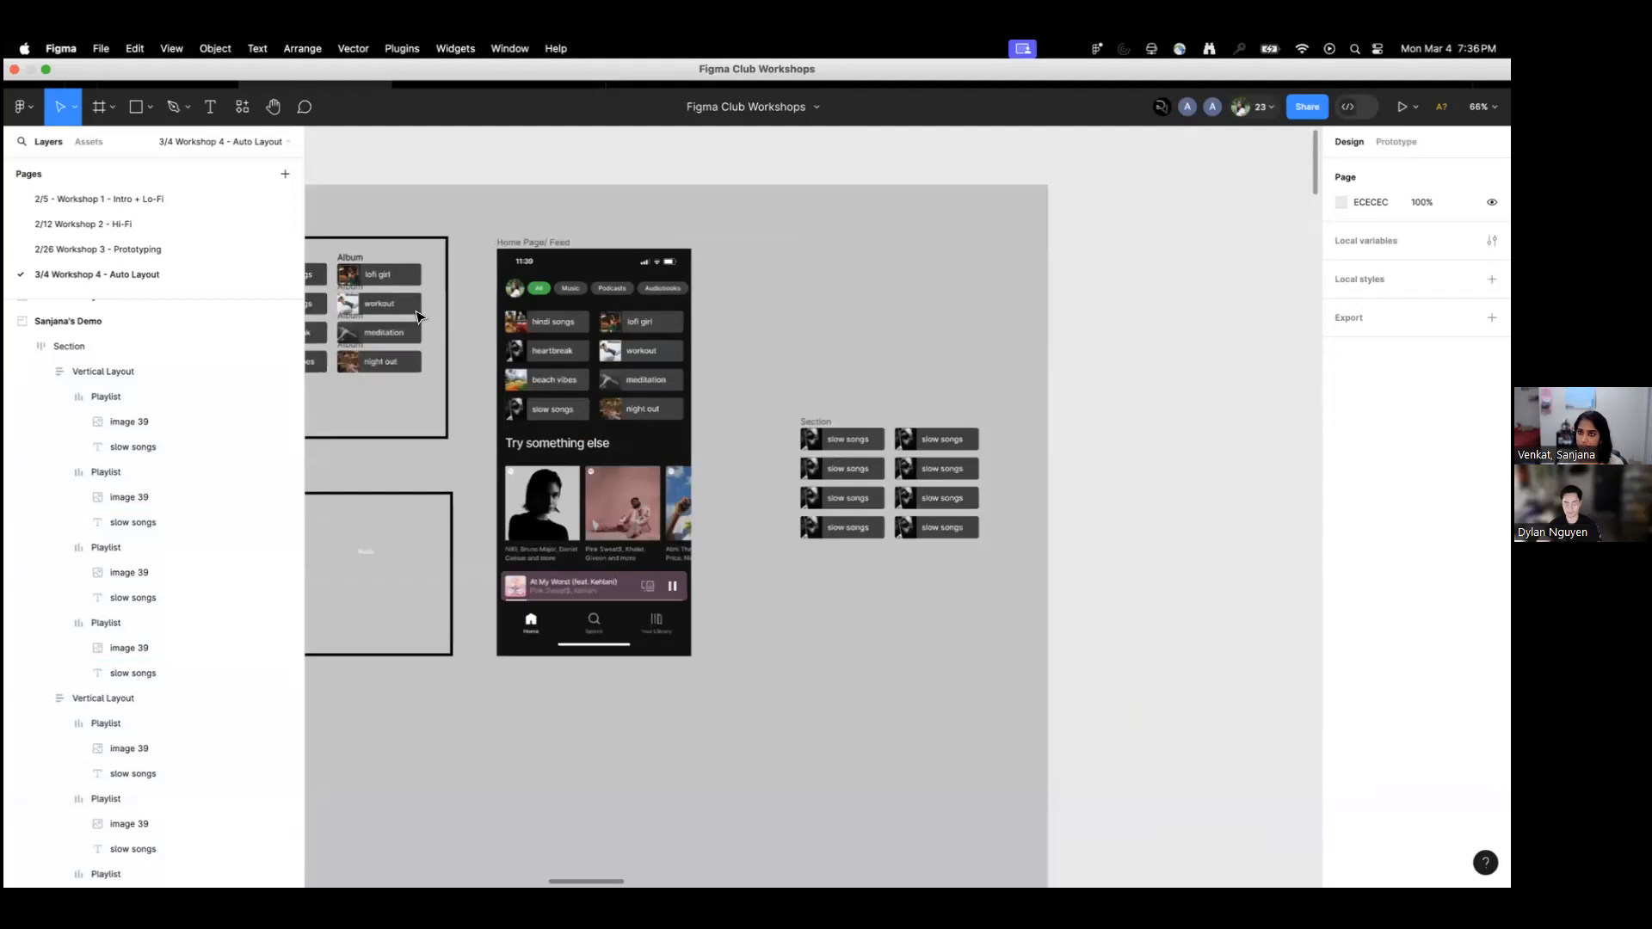
scroll(419, 317, "left", 5)
scroll(422, 455, "up", 5)
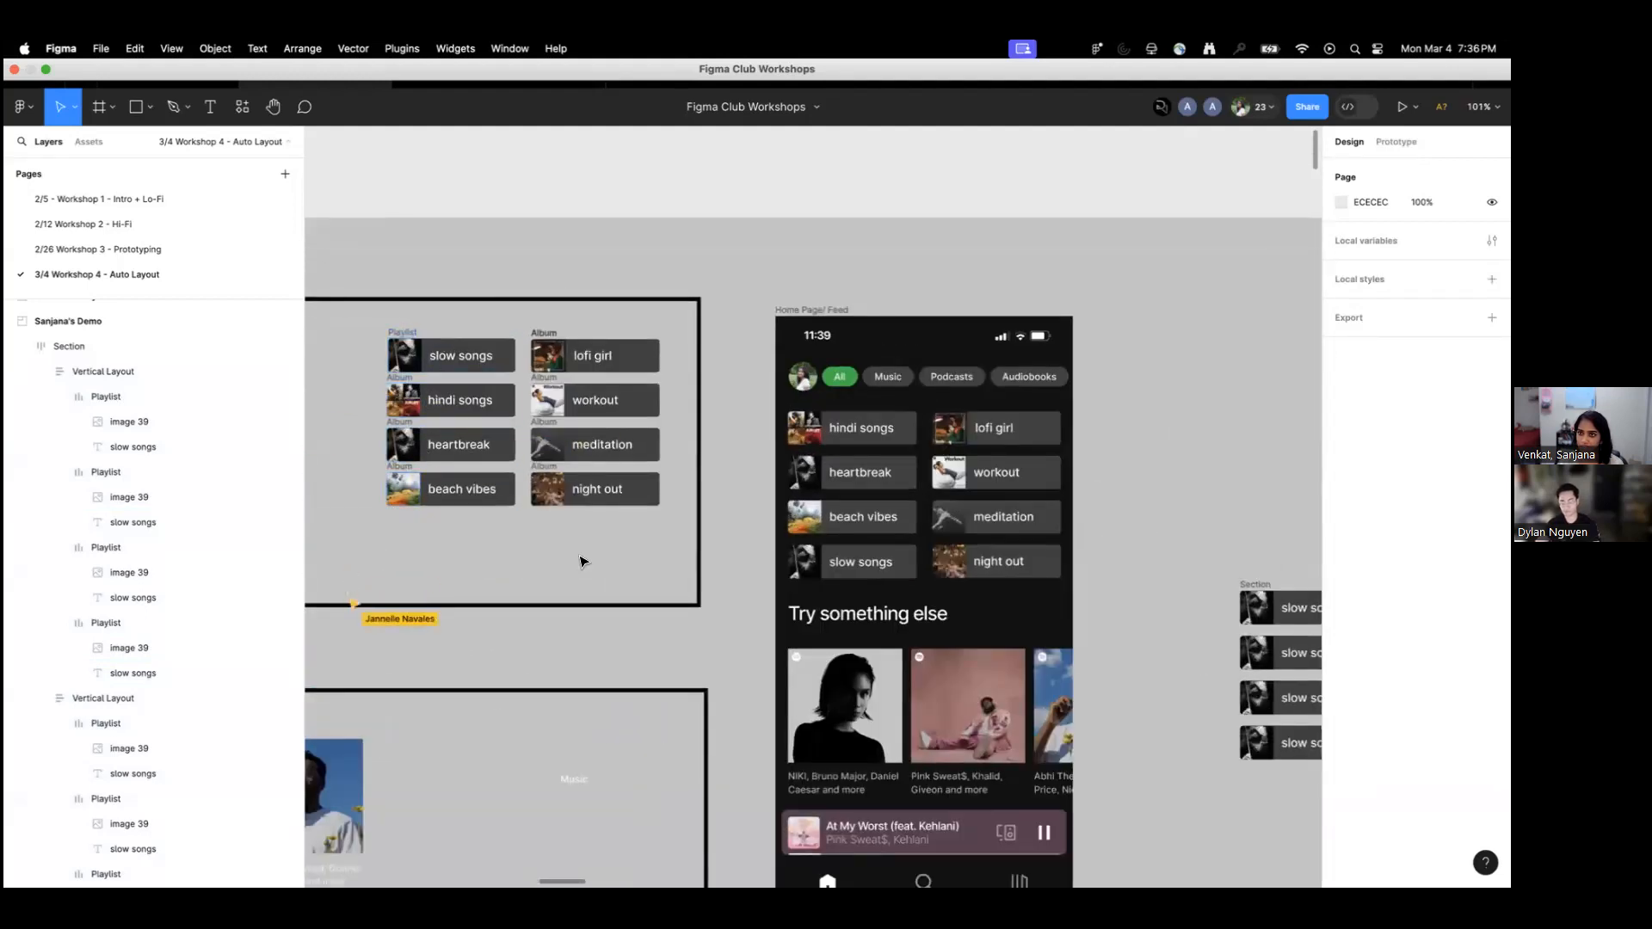
scroll(590, 538, "down", 3)
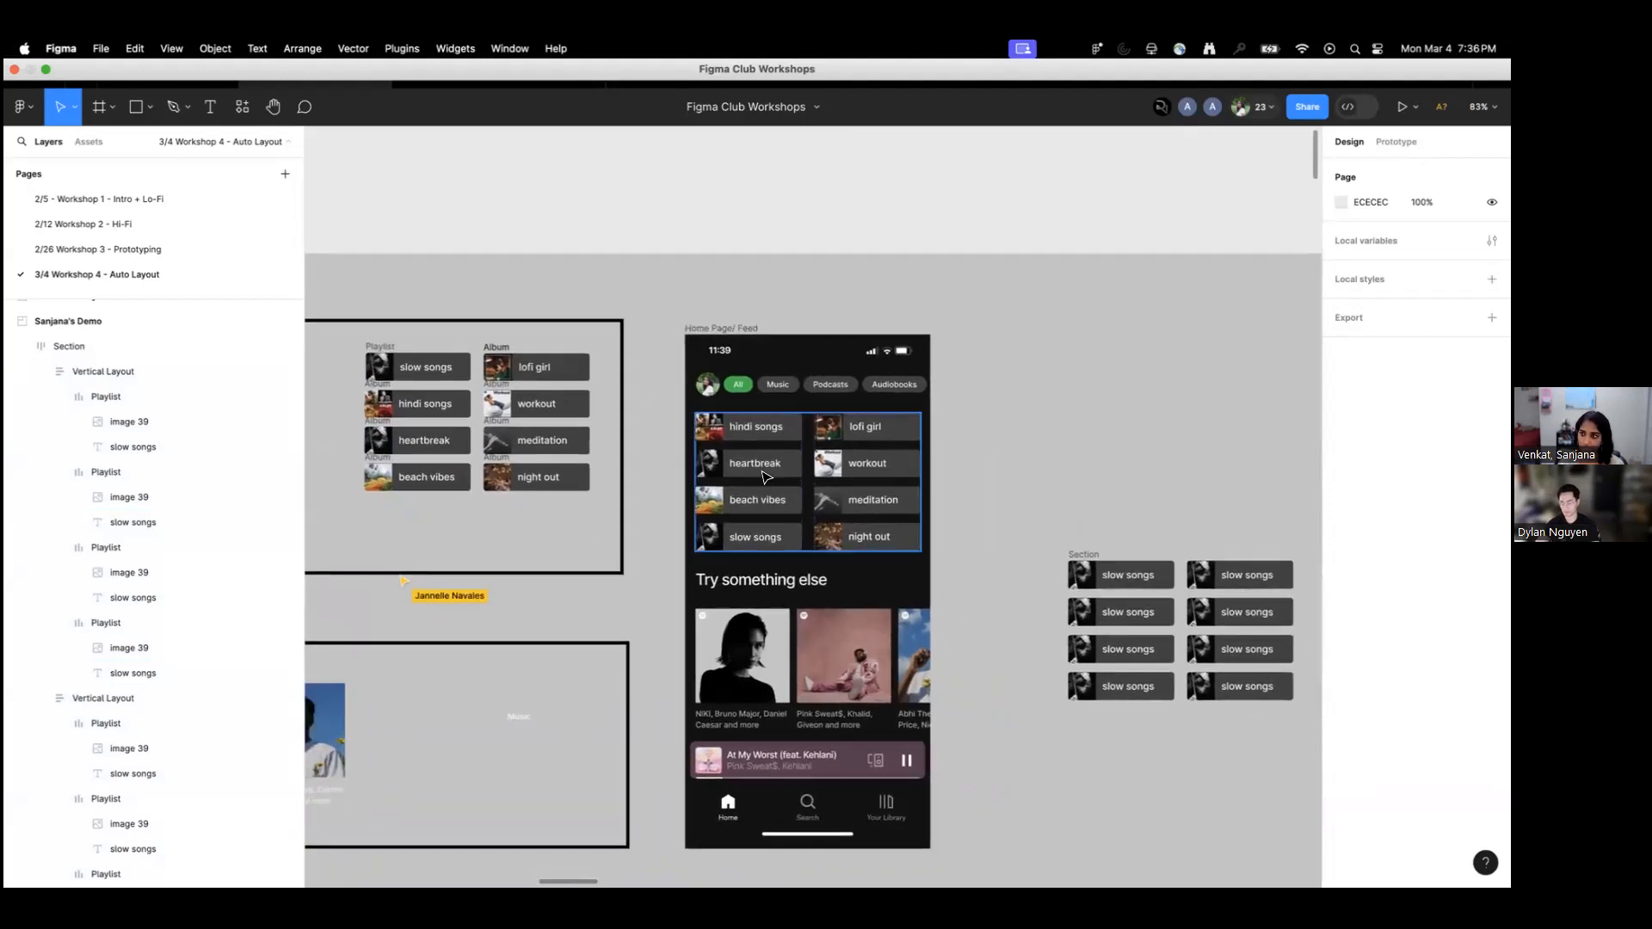
left_click(765, 476)
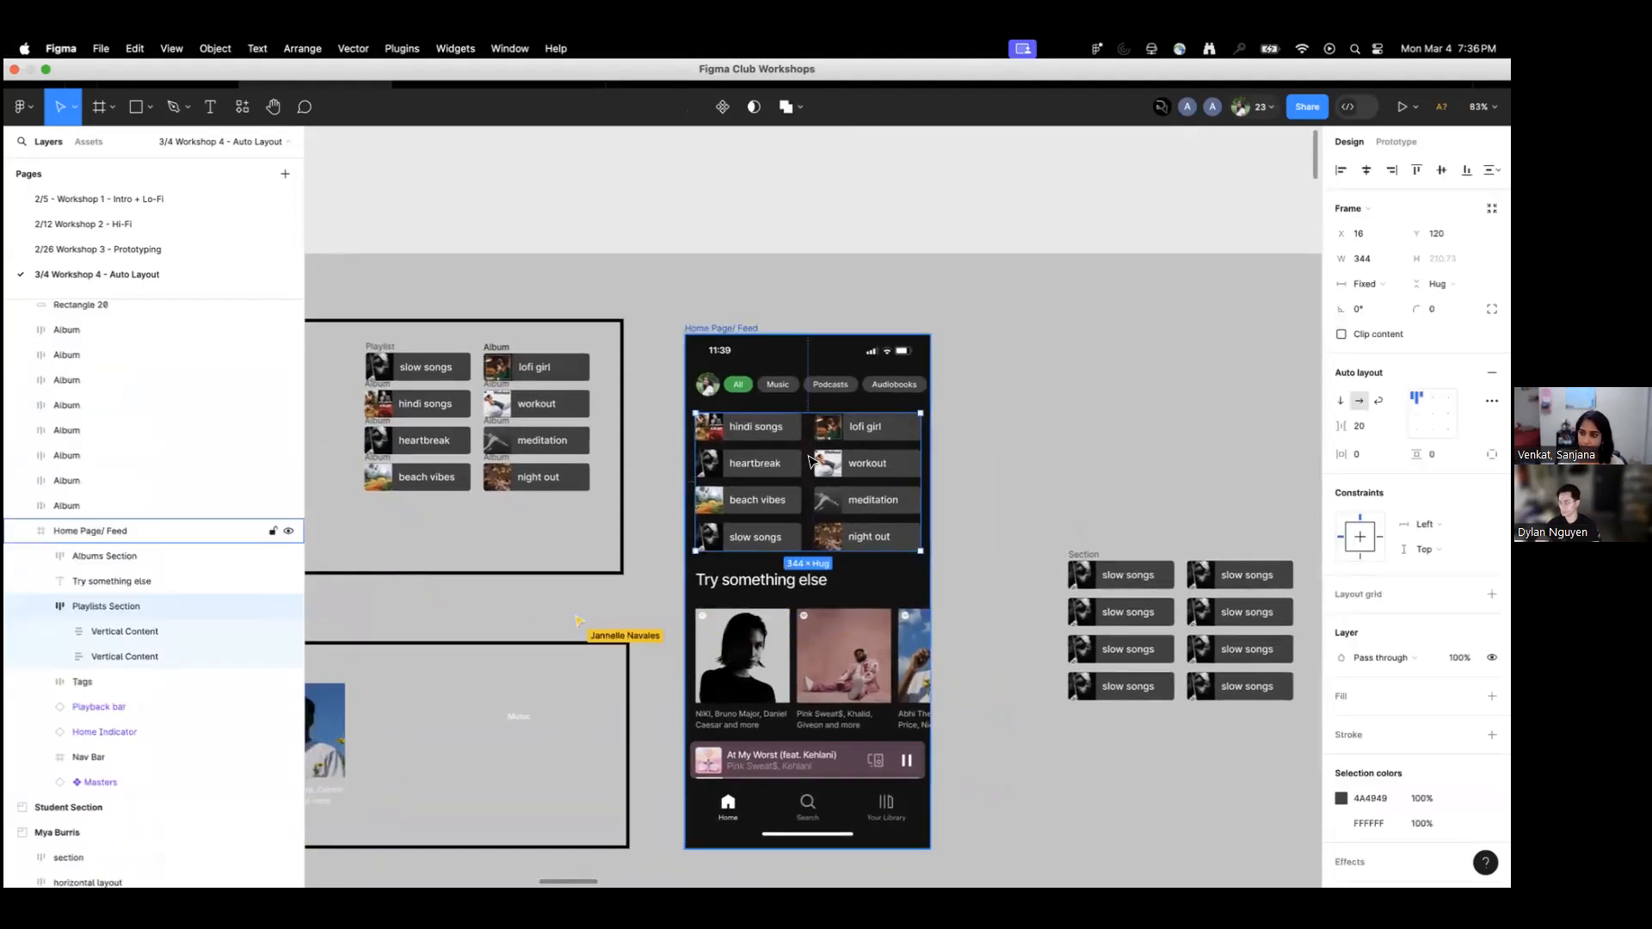
scroll(803, 454, "up", 3)
left_click(138, 632)
left_click(143, 664)
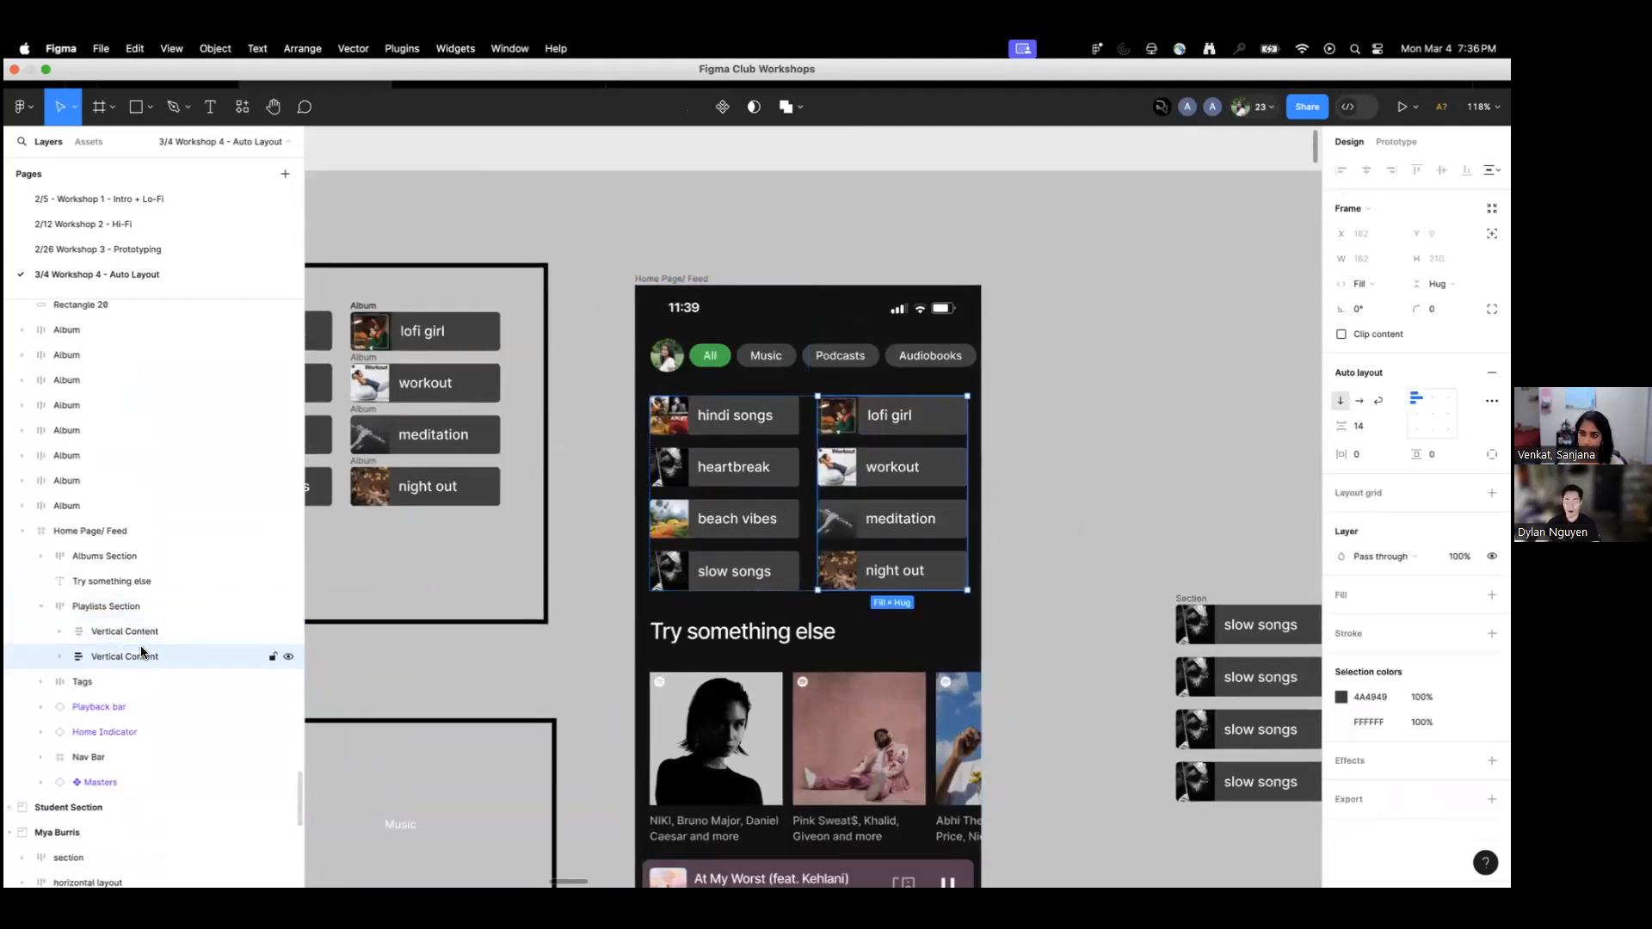
Expand the second Vertical Content column of the Playlists Section and examine its Album frames alongside the separately built Section.
left_click(57, 658)
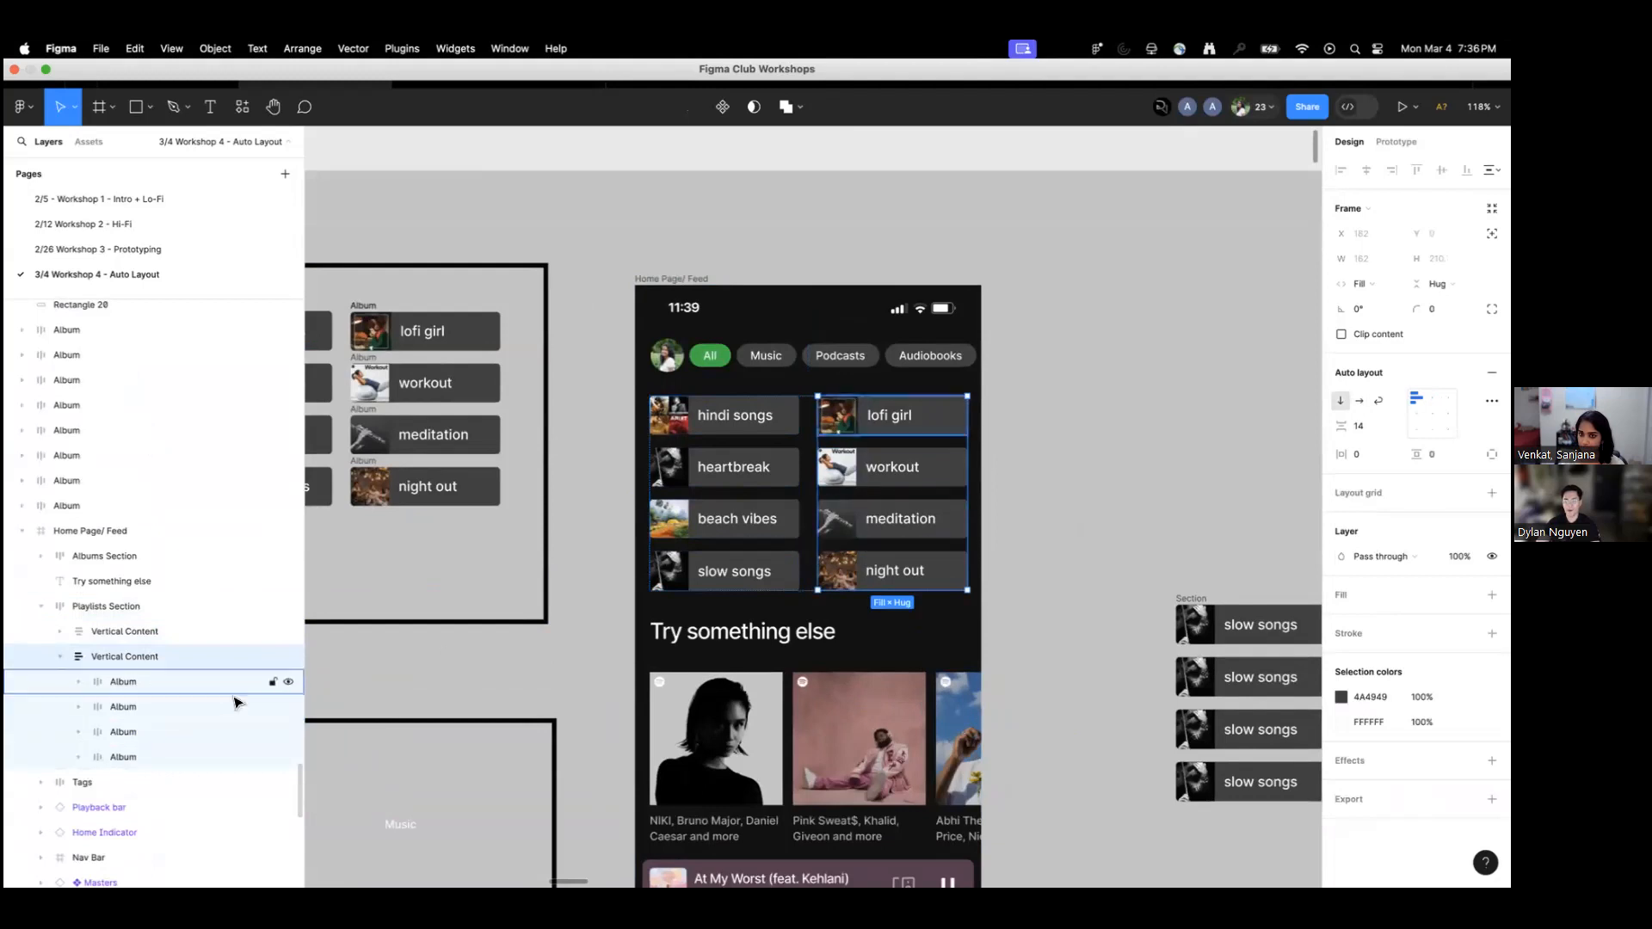
left_click(1087, 502)
scroll(1087, 501, "down", 3)
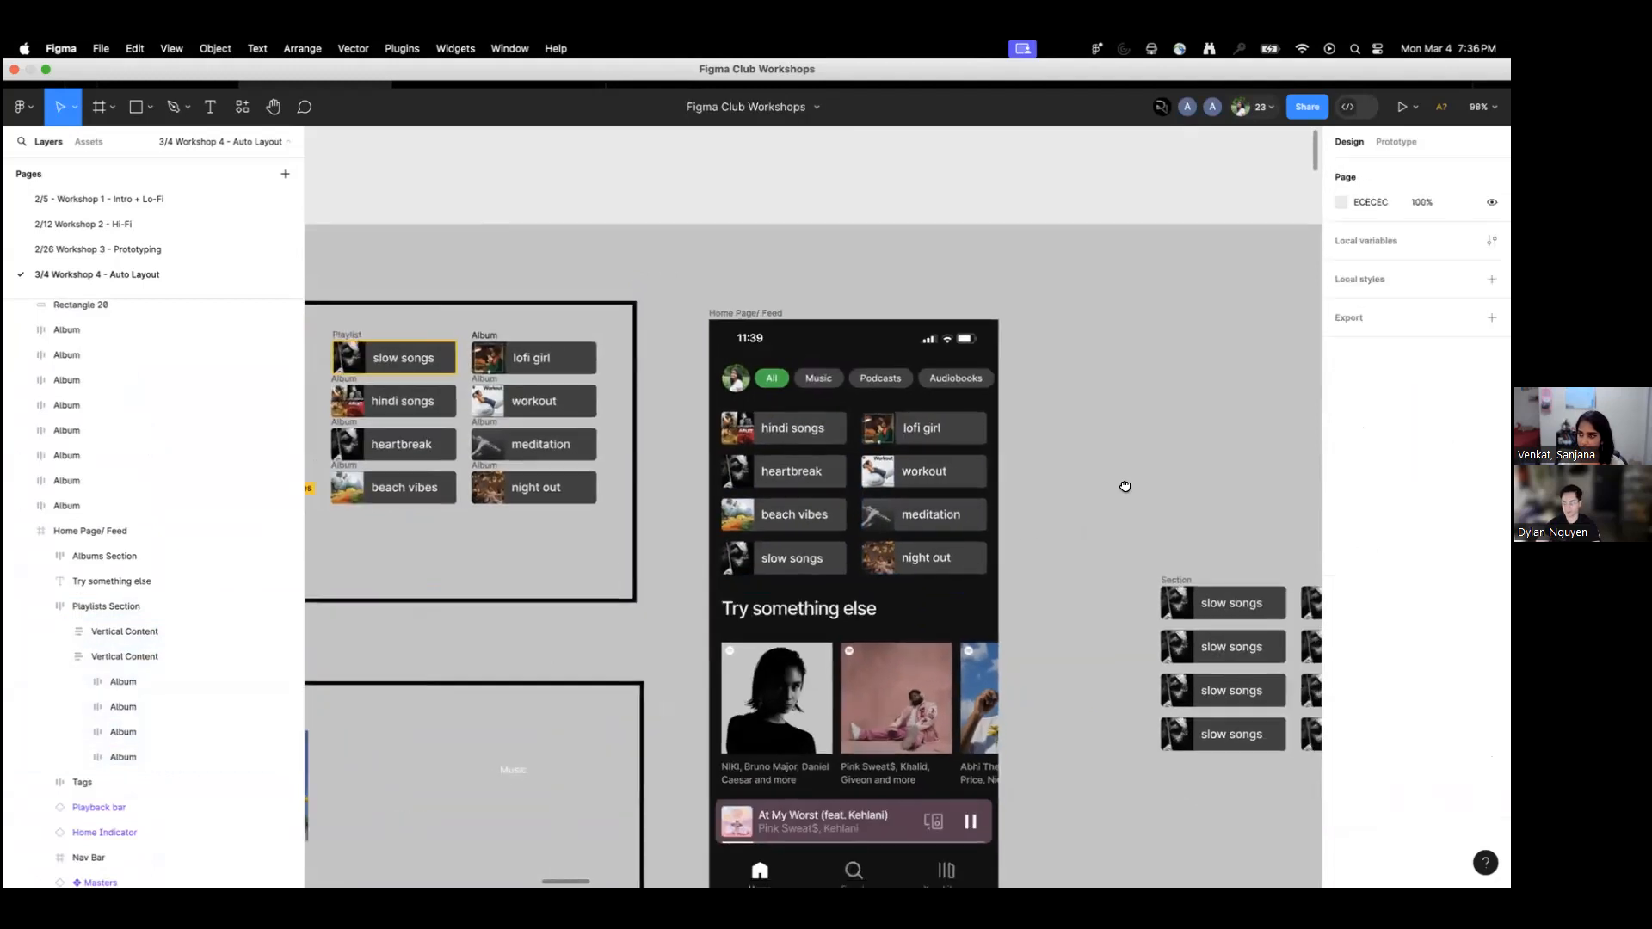
scroll(839, 452, "down", 4)
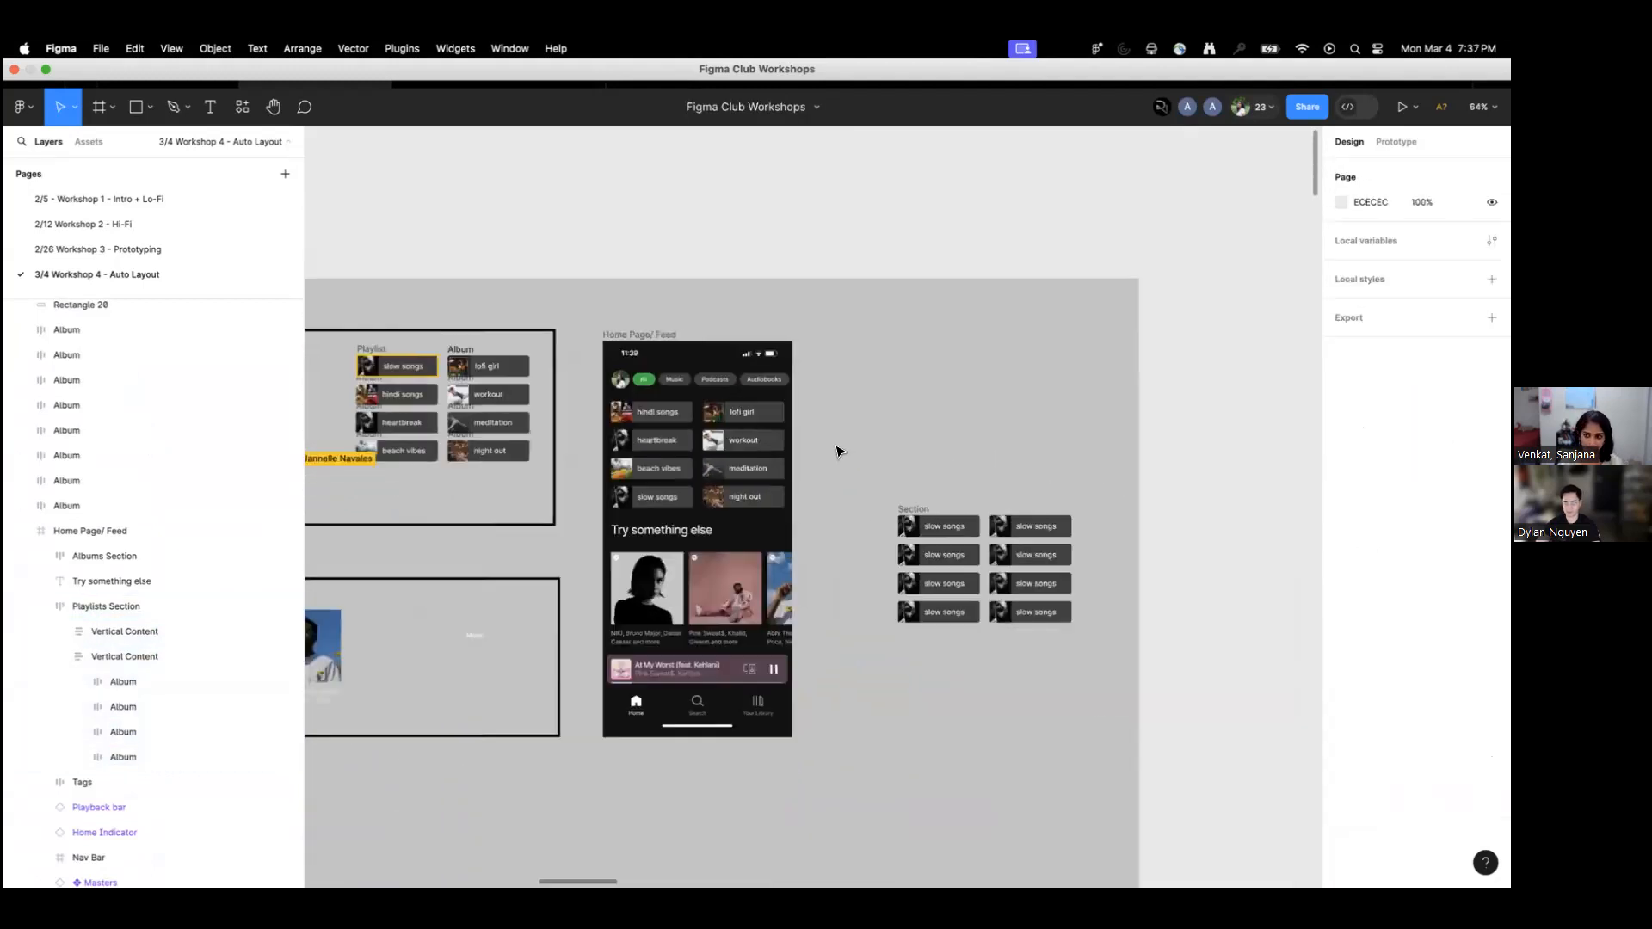
scroll(943, 667, "down", 2)
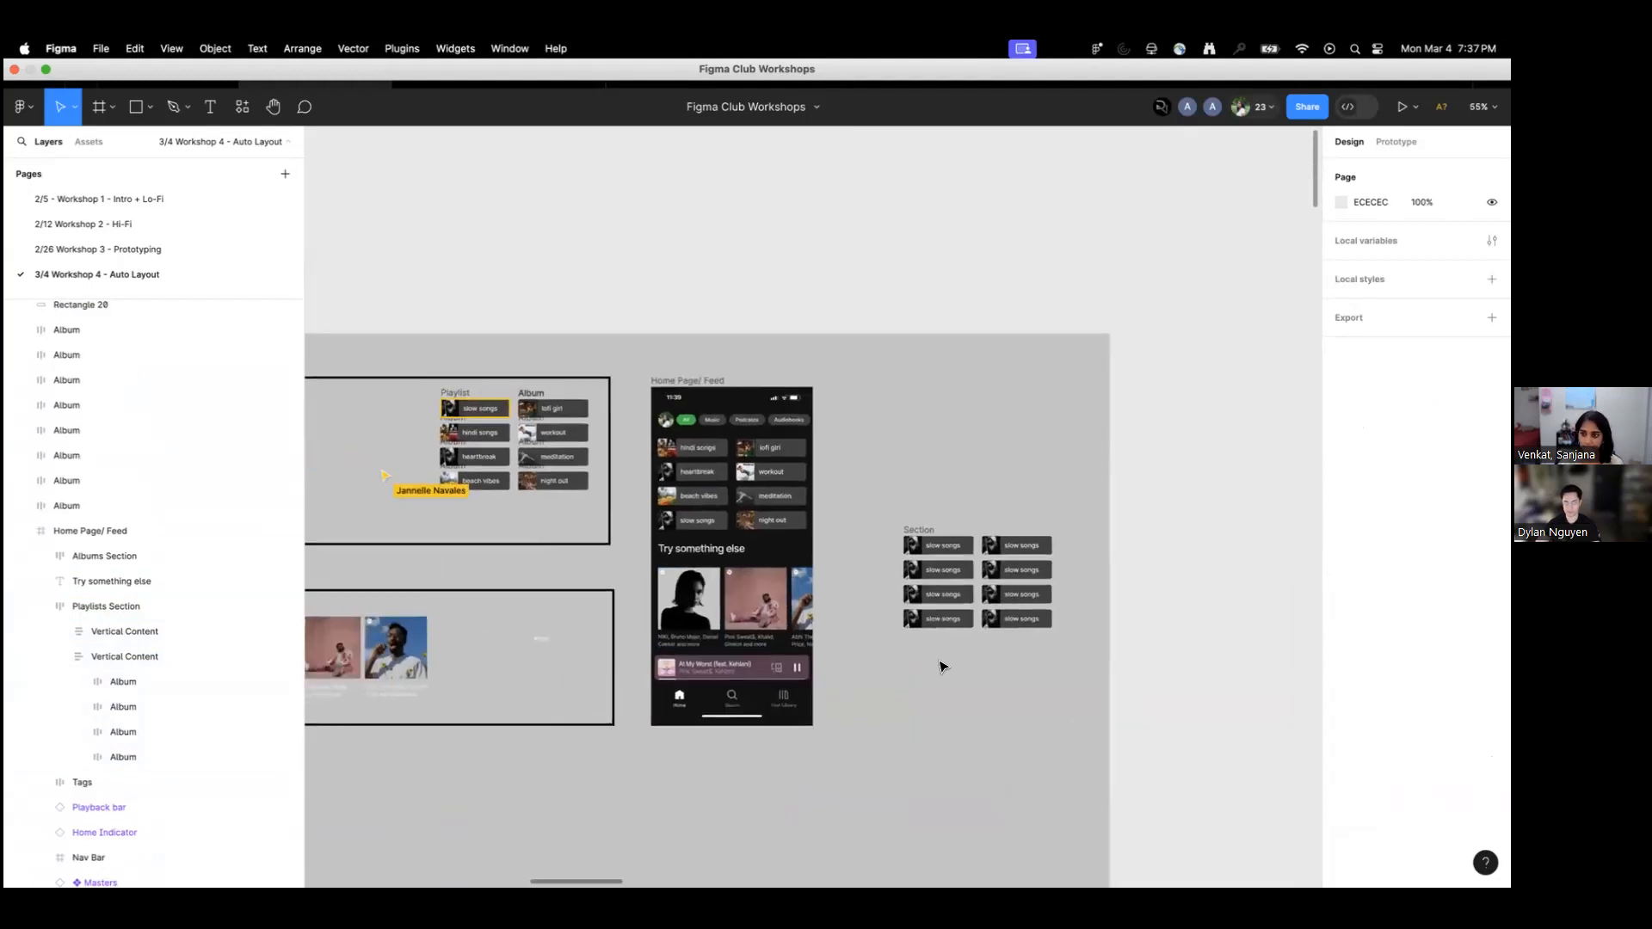
left_click_drag(940, 668, 836, 681)
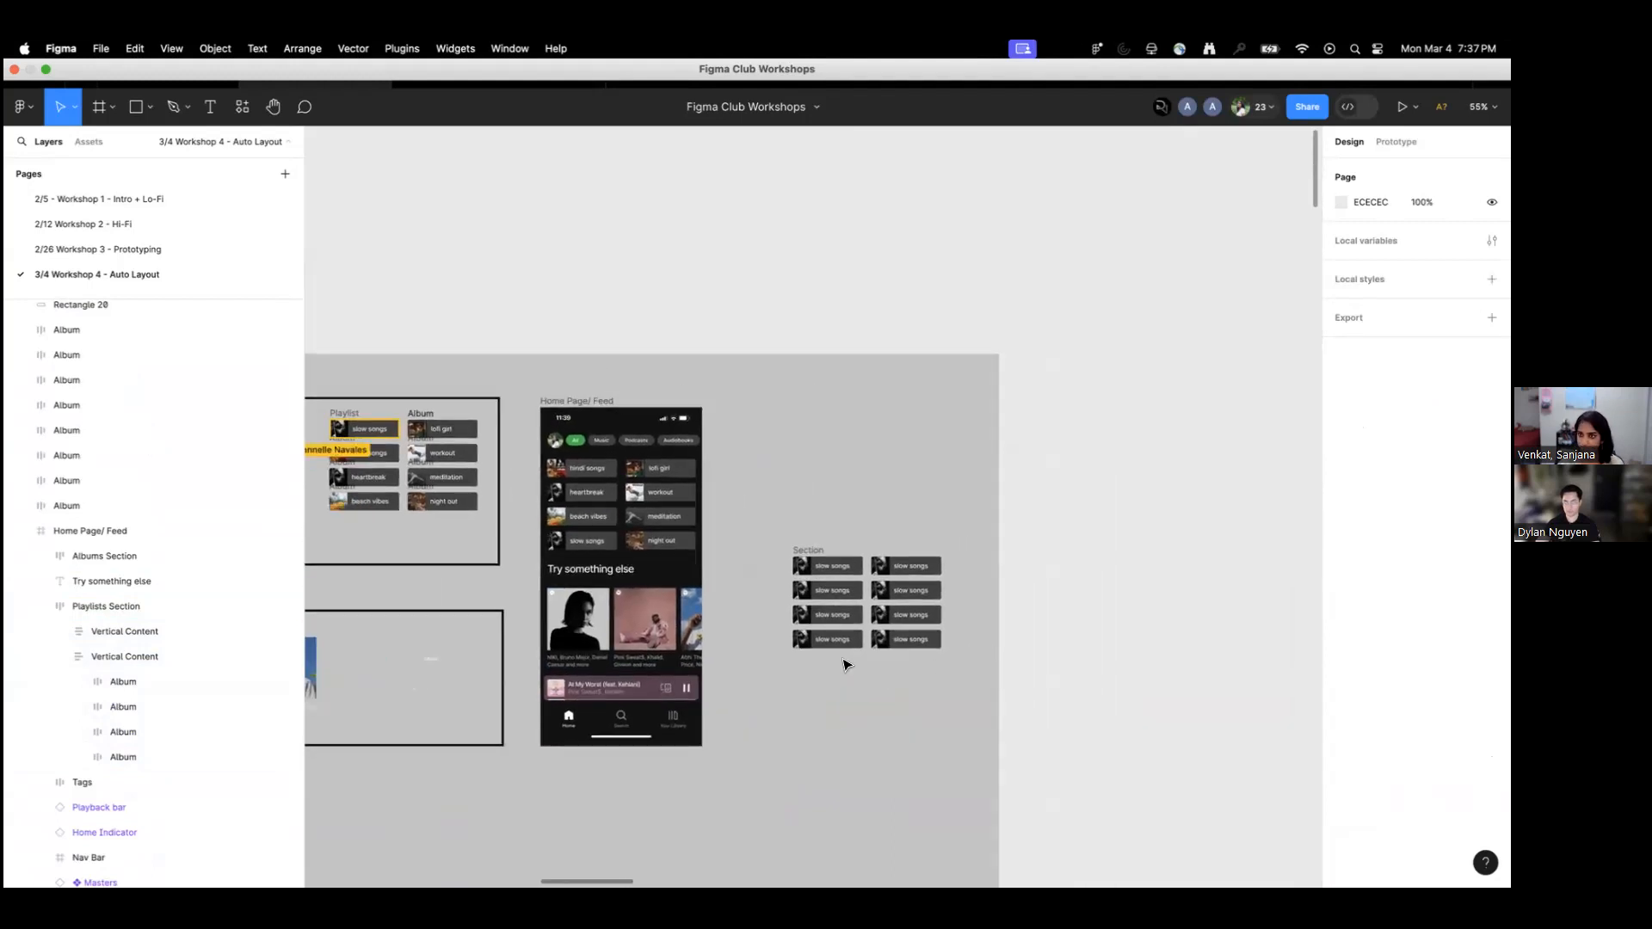
scroll(921, 679, "up", 5)
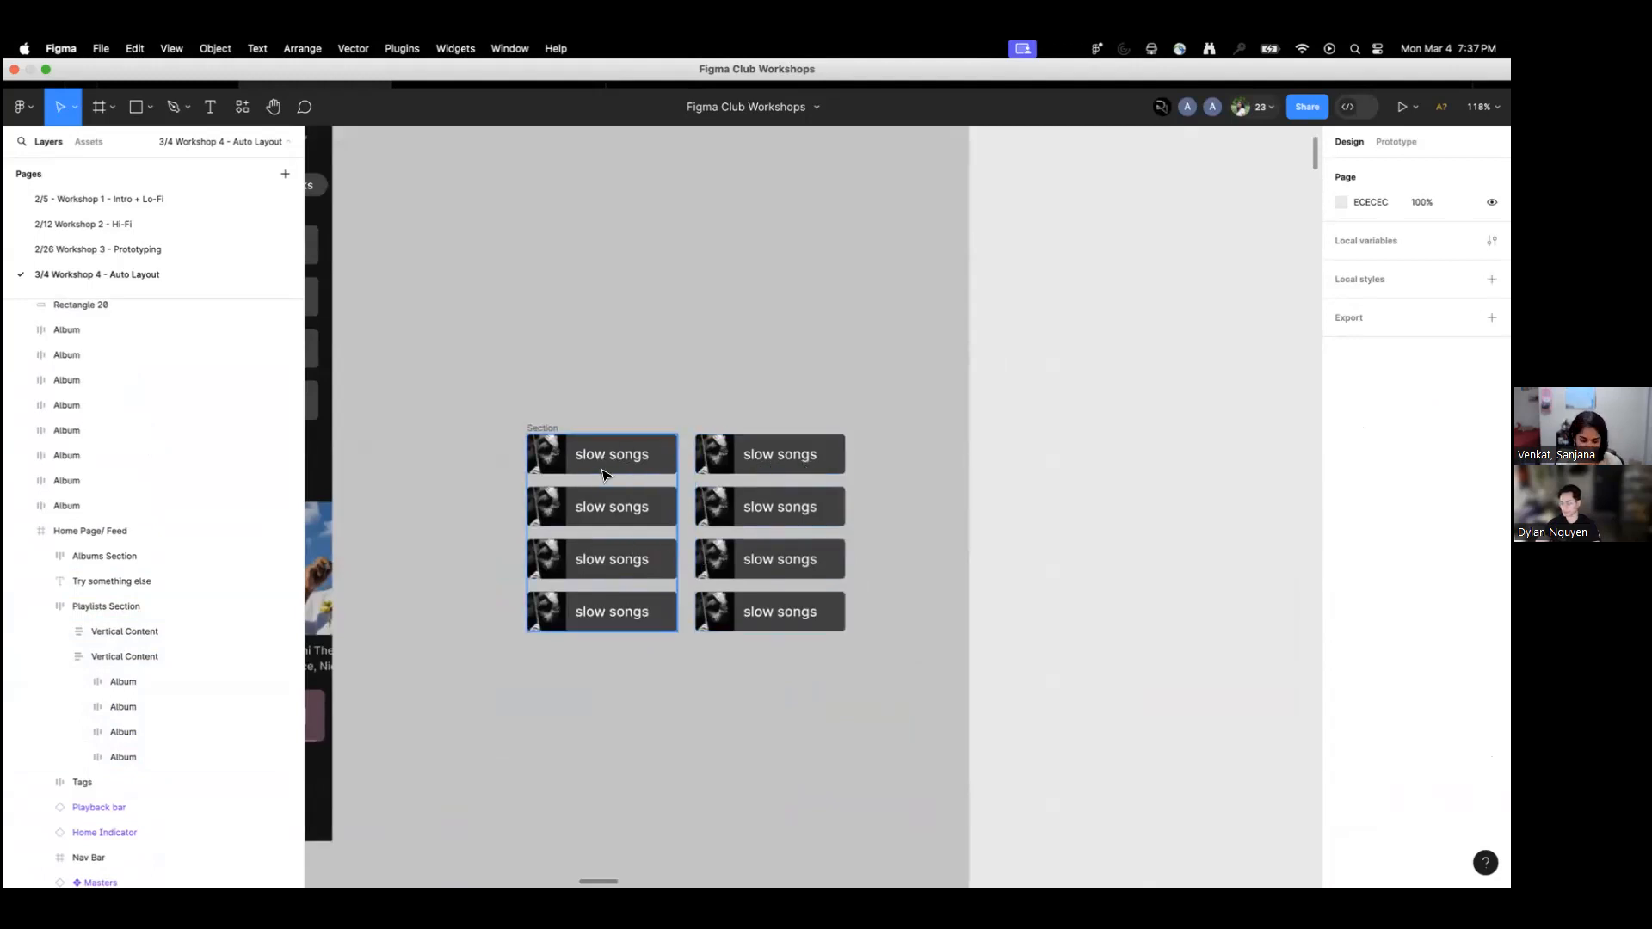
scroll(597, 403, "down", 5)
left_click_drag(591, 394, 764, 517)
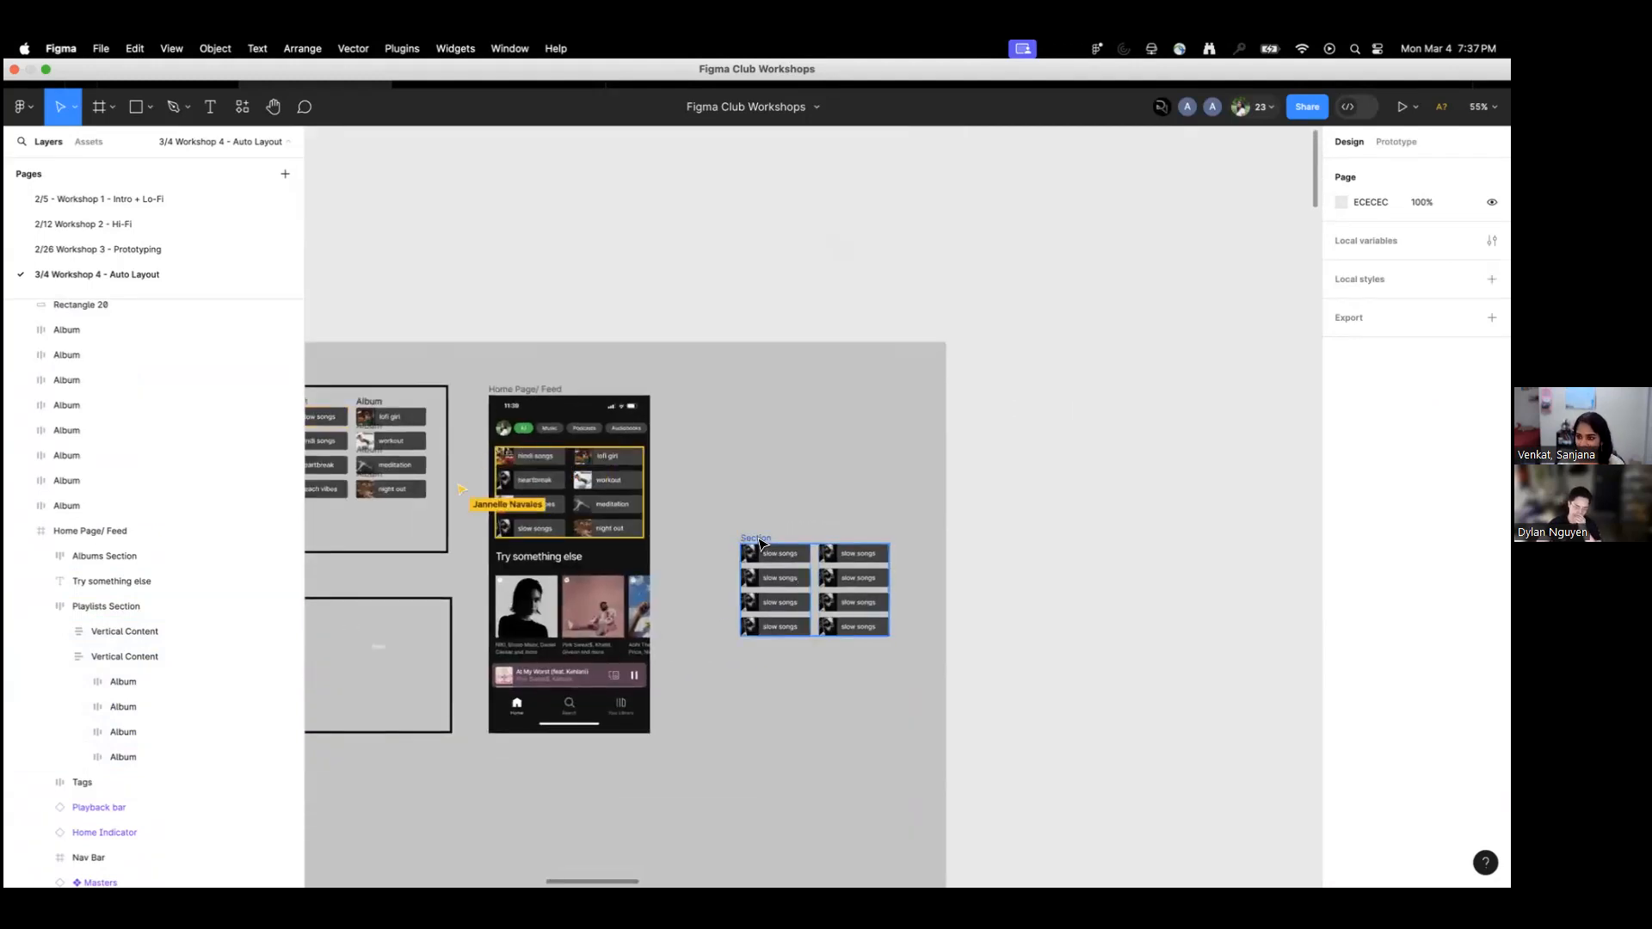
Select the slow songs Section frame and compare its two columns with the playlists in the Home Page/ Feed frame.
left_click(768, 553)
left_click_drag(712, 538, 831, 556)
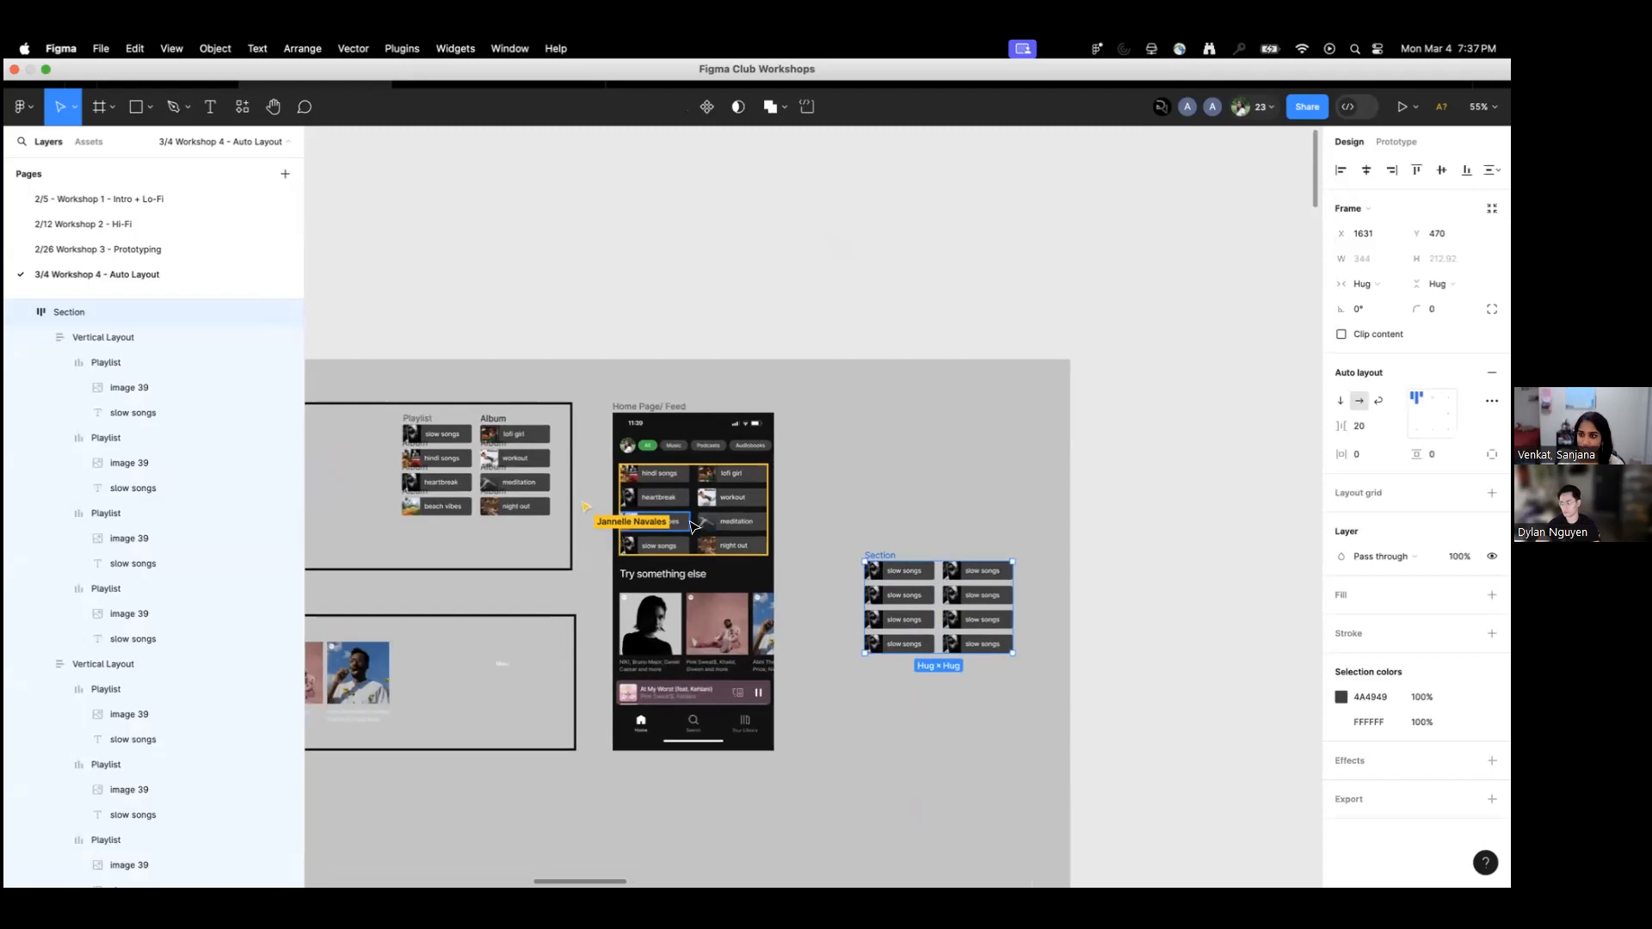
scroll(740, 500, "up", 5)
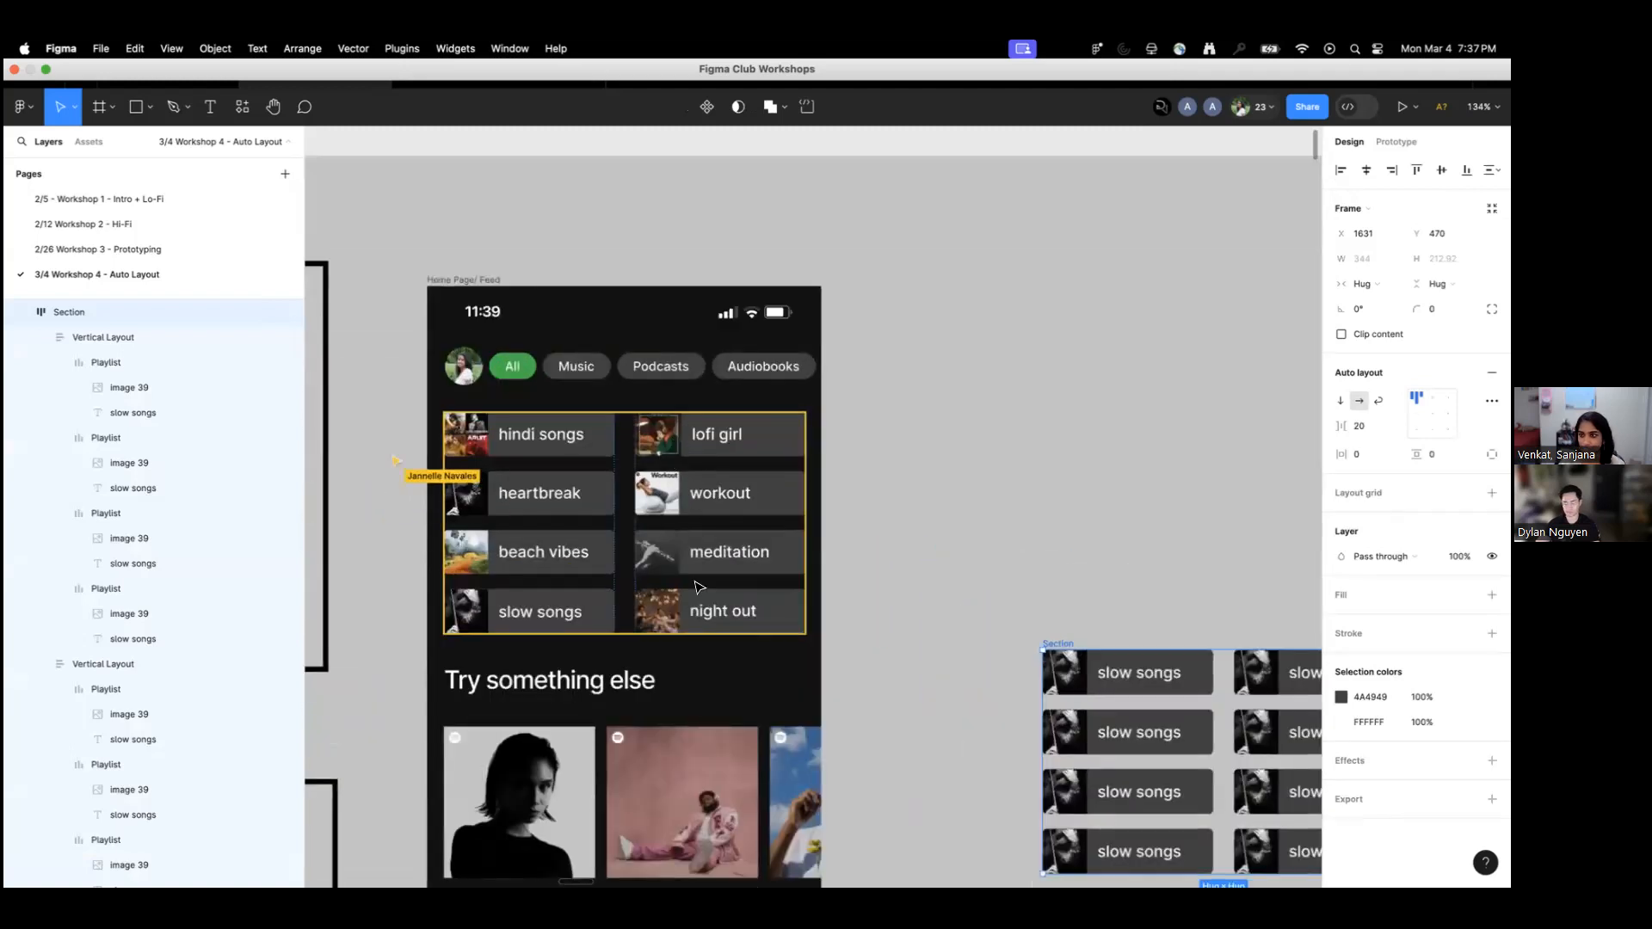
scroll(912, 527, "down", 2)
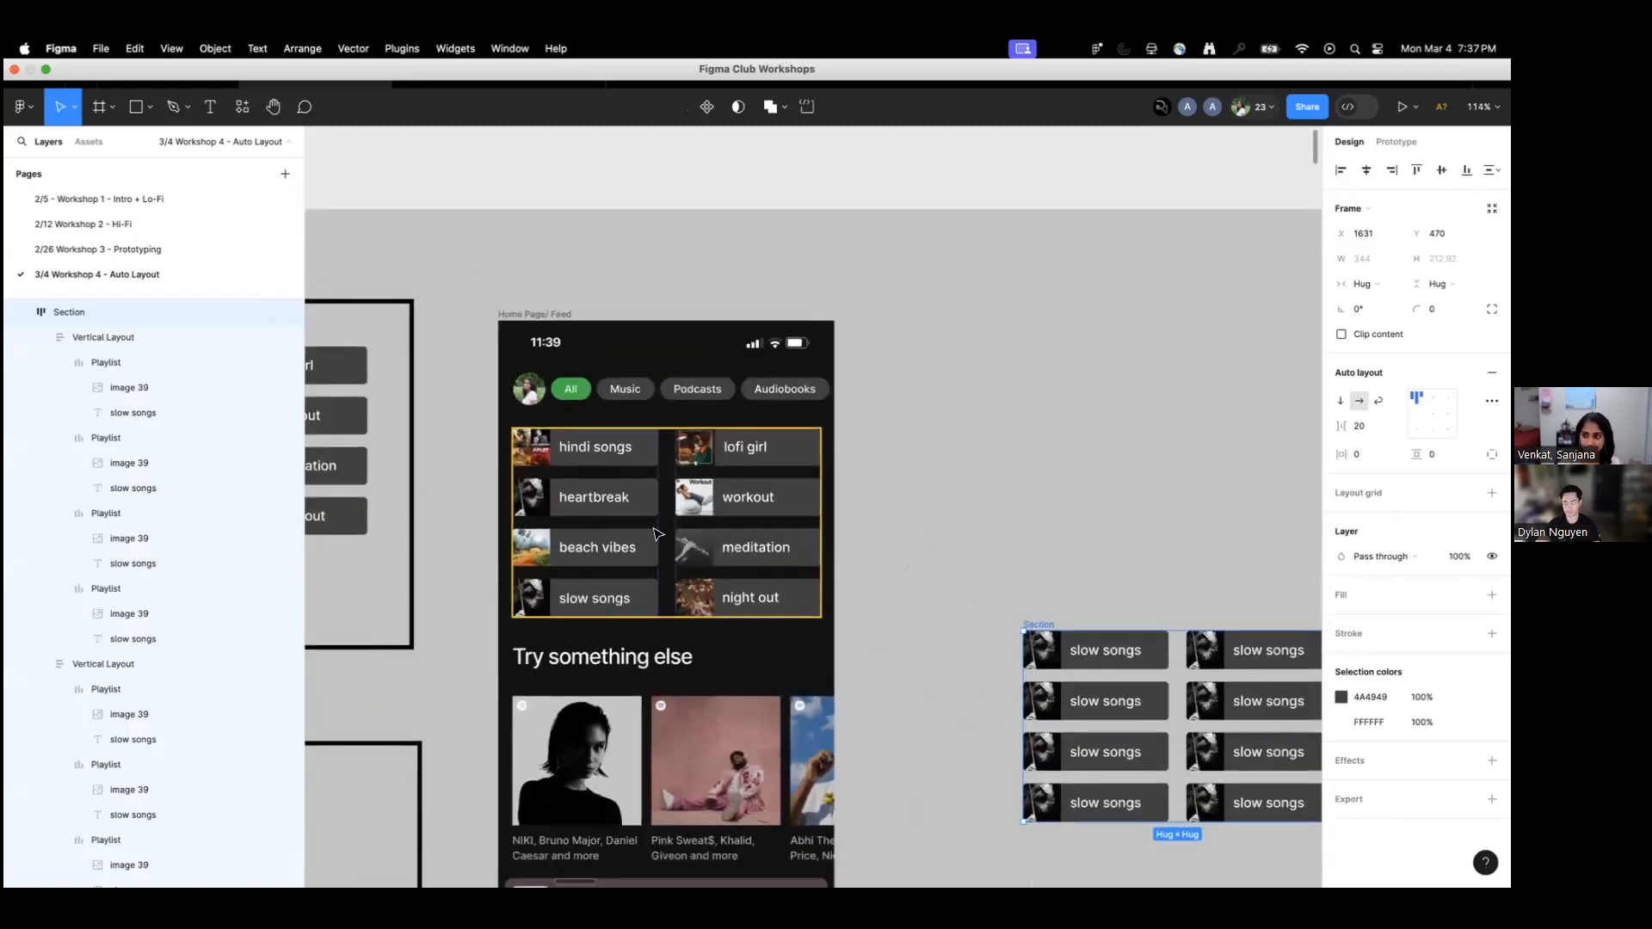
scroll(953, 514, "down", 2)
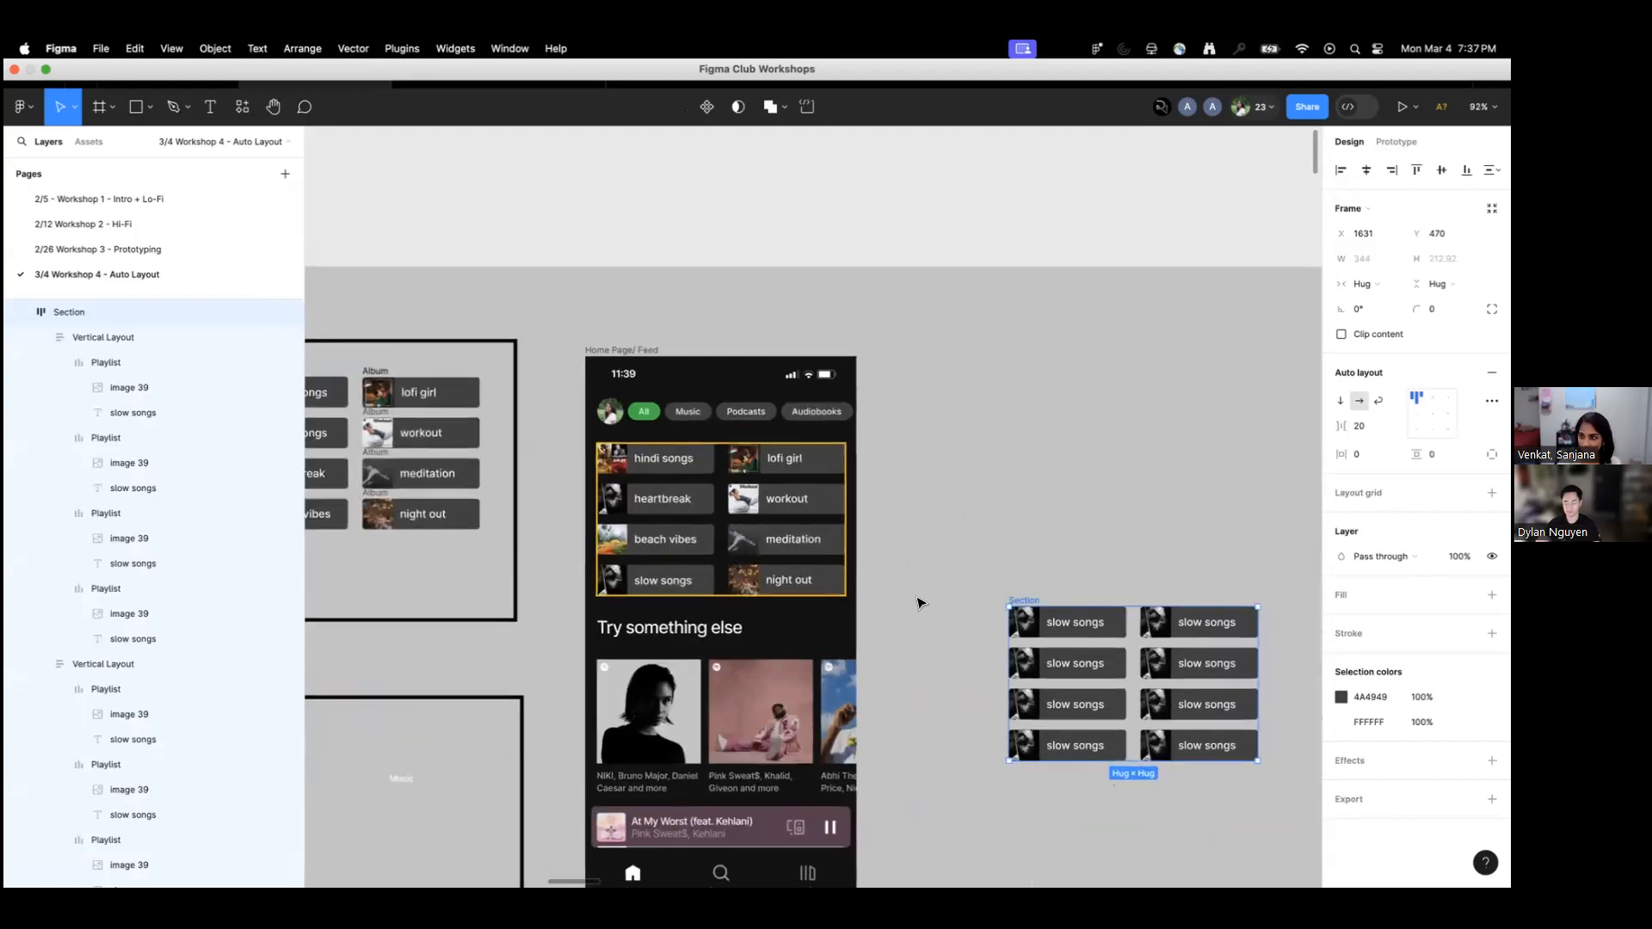
scroll(1010, 540, "down", 2)
scroll(1012, 536, "down", 2)
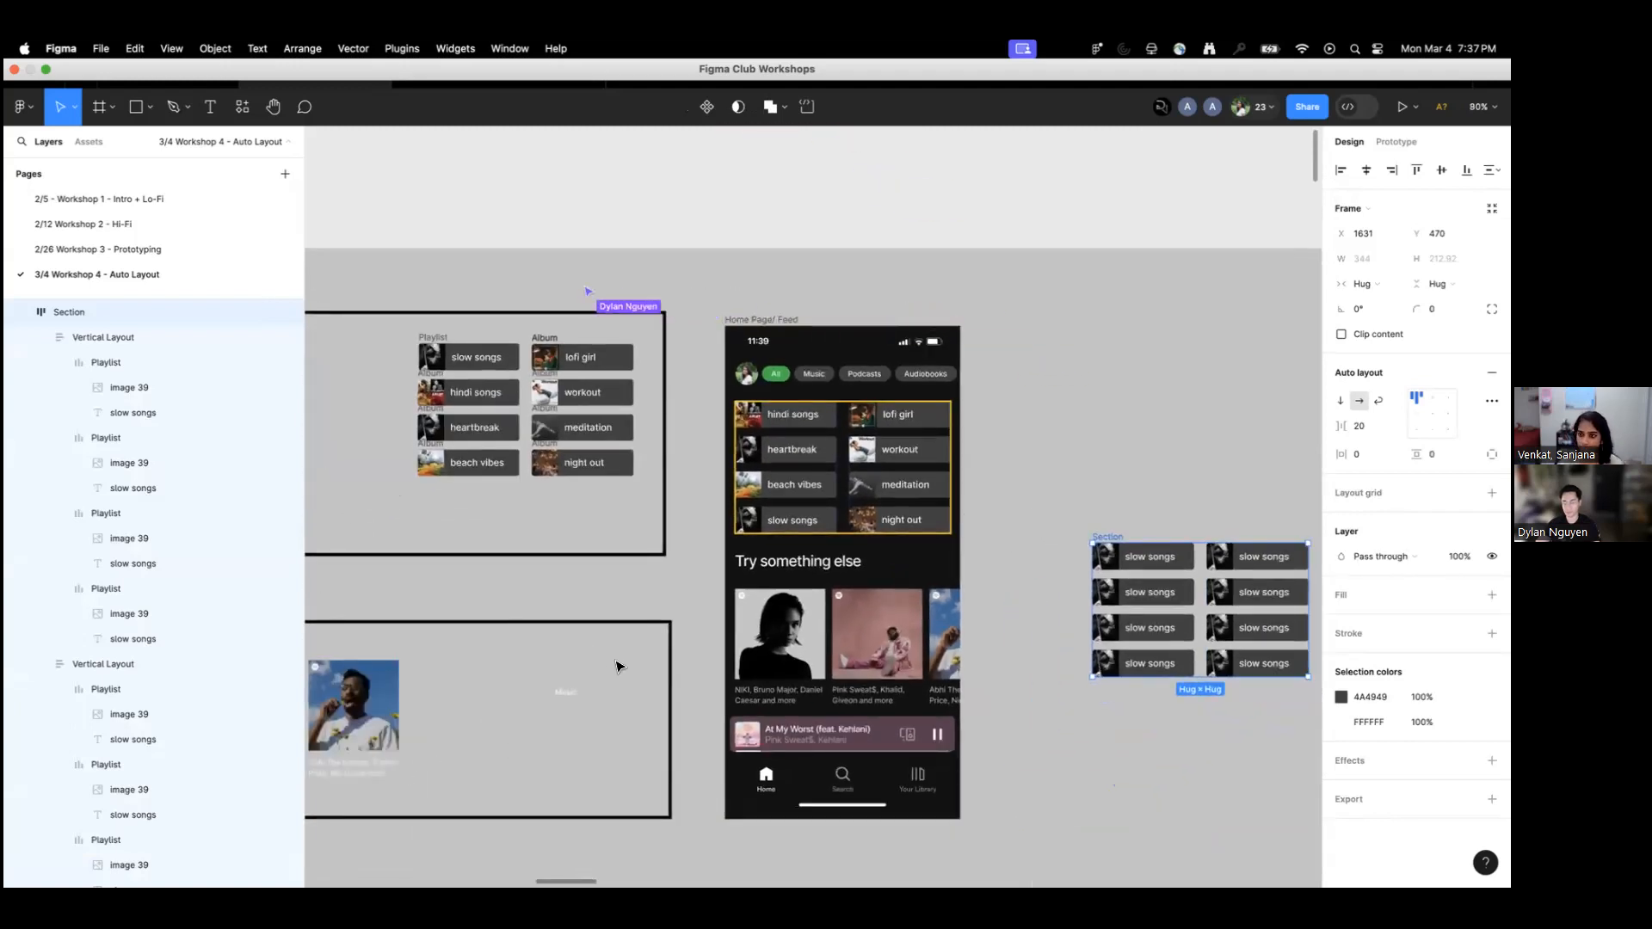
Wrap the standalone Music text beside the album covers in its own frame.
scroll(616, 668, "left", 5)
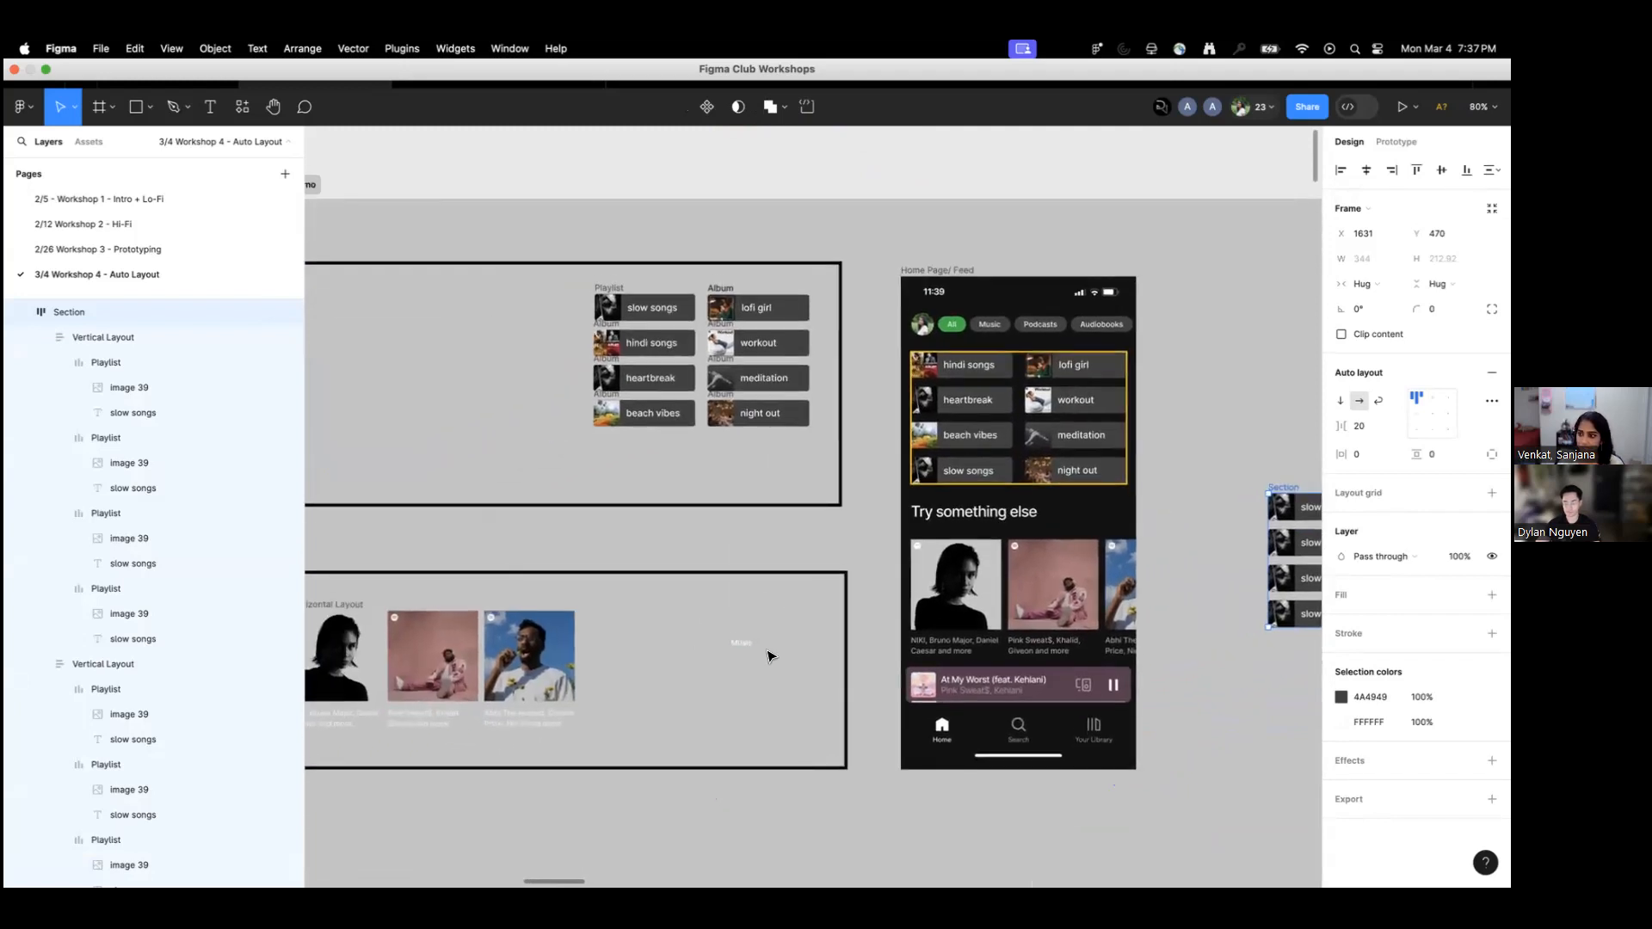
scroll(768, 656, "up", 5)
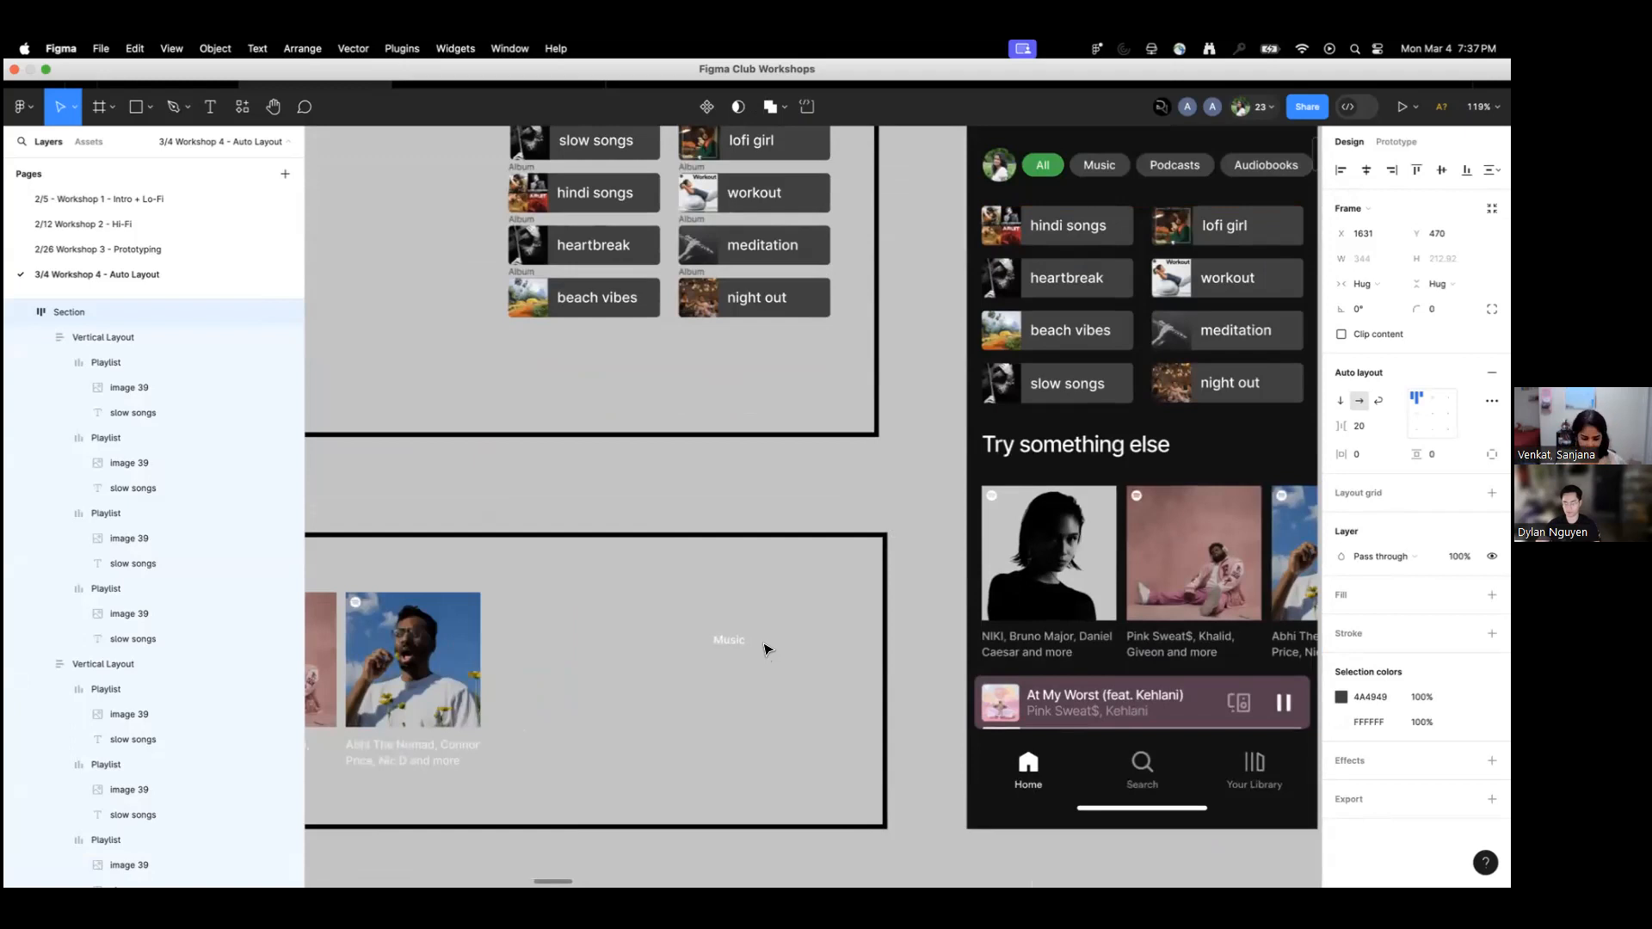
scroll(757, 624, "down", 2)
left_click_drag(760, 616, 1087, 499)
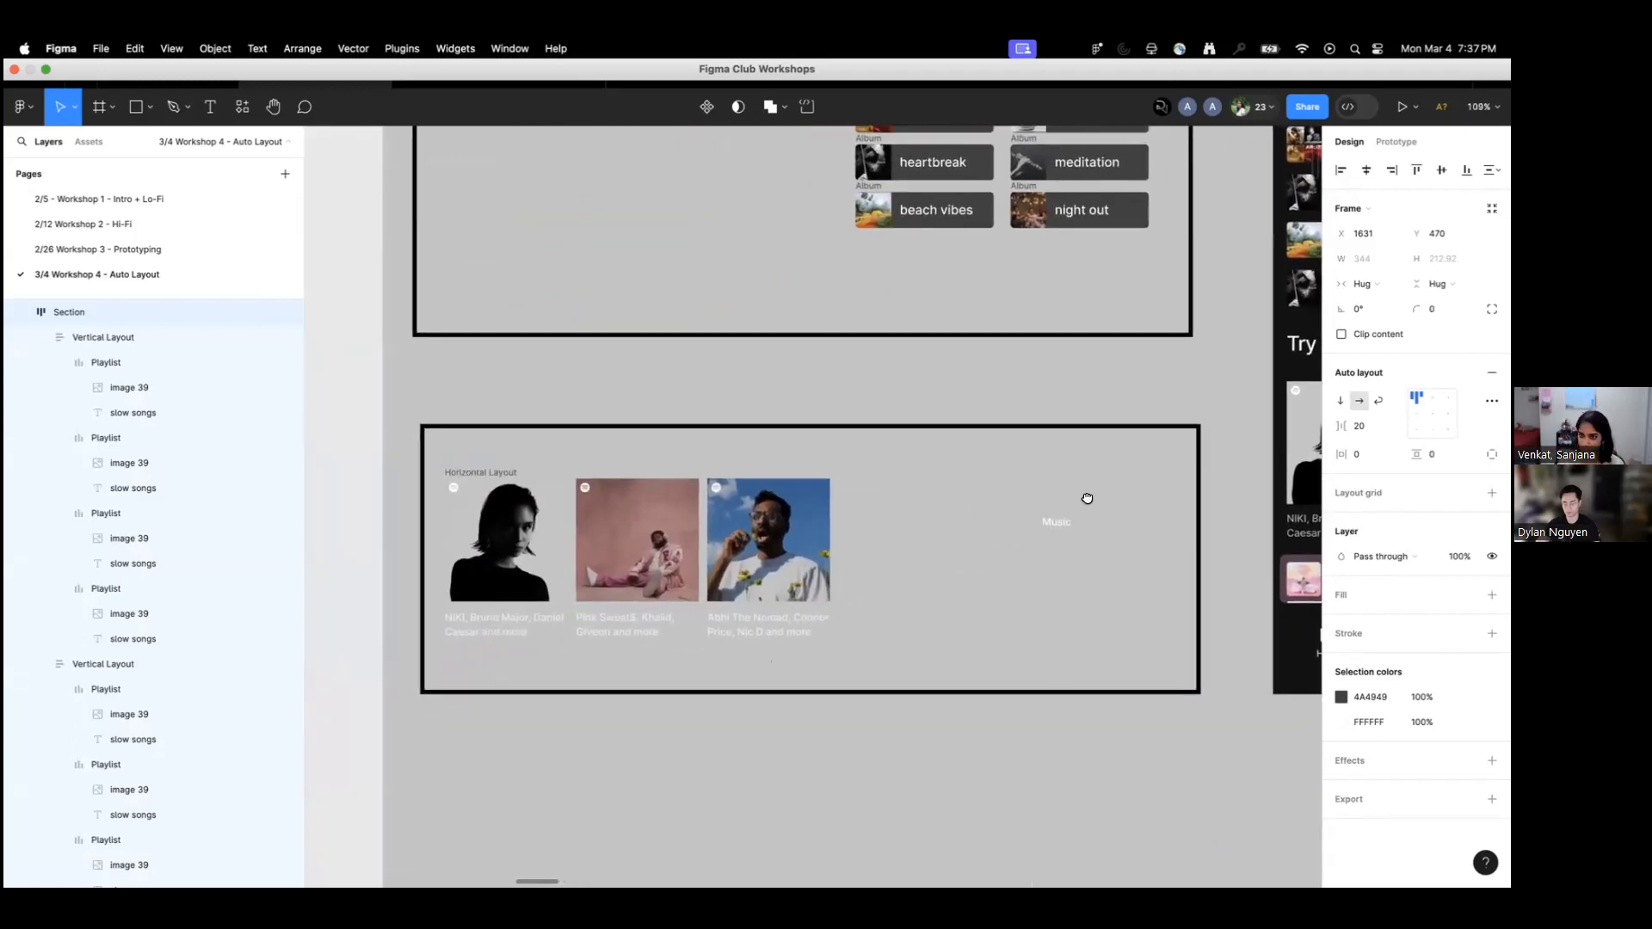
scroll(1080, 520, "right", 3)
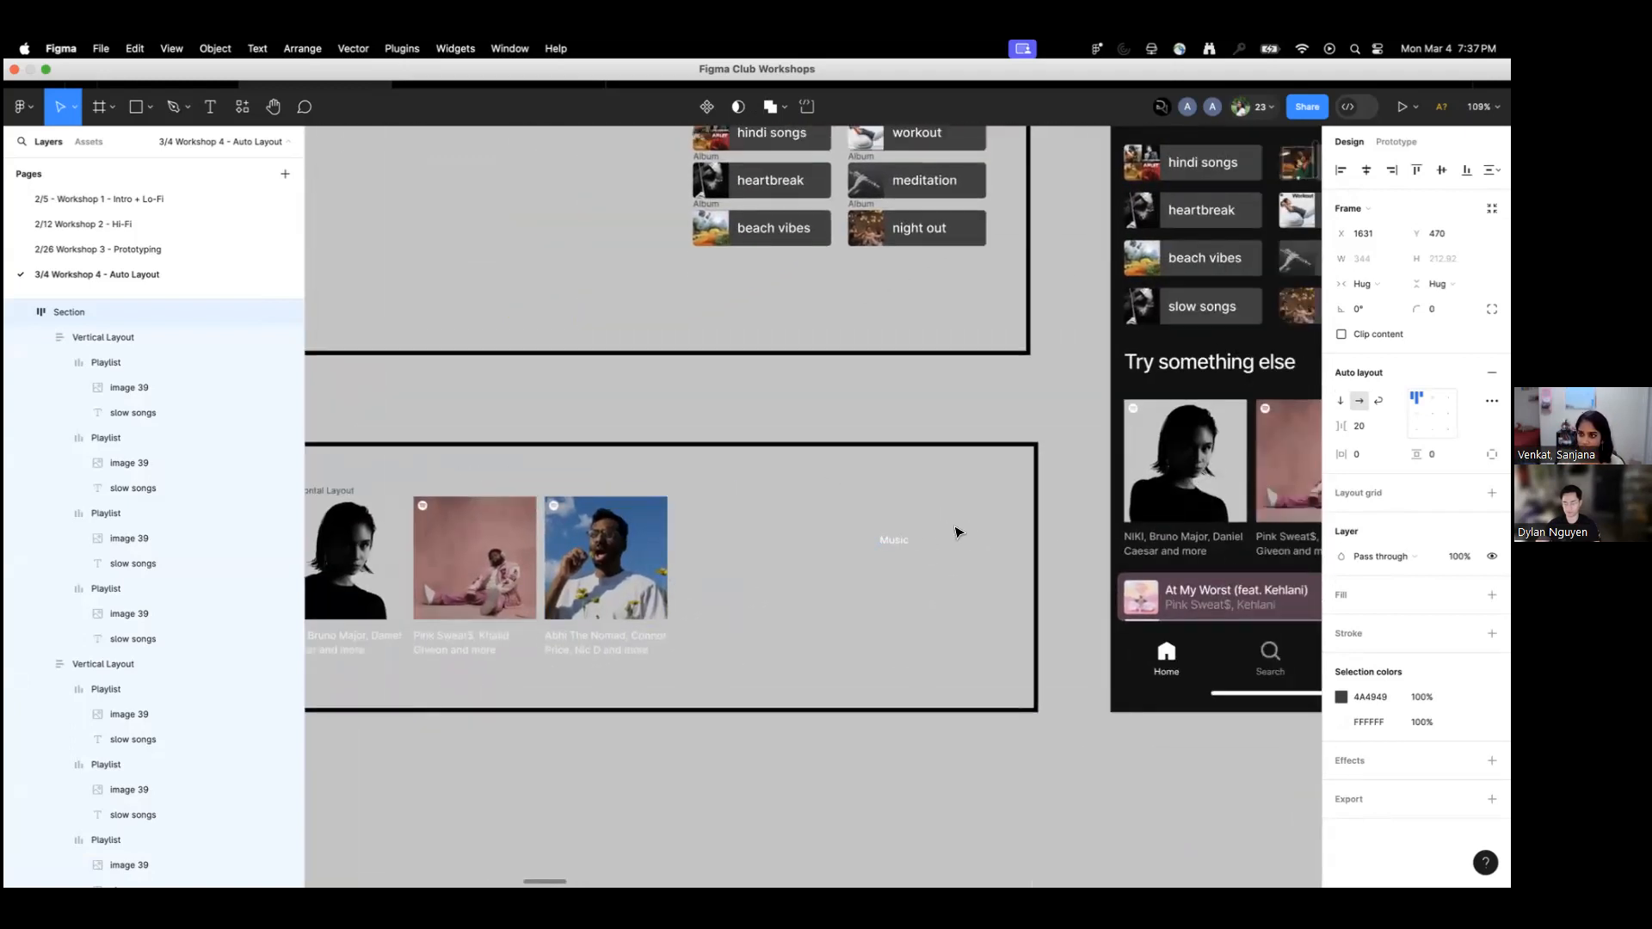
scroll(957, 532, "right", 2)
scroll(809, 557, "up", 5)
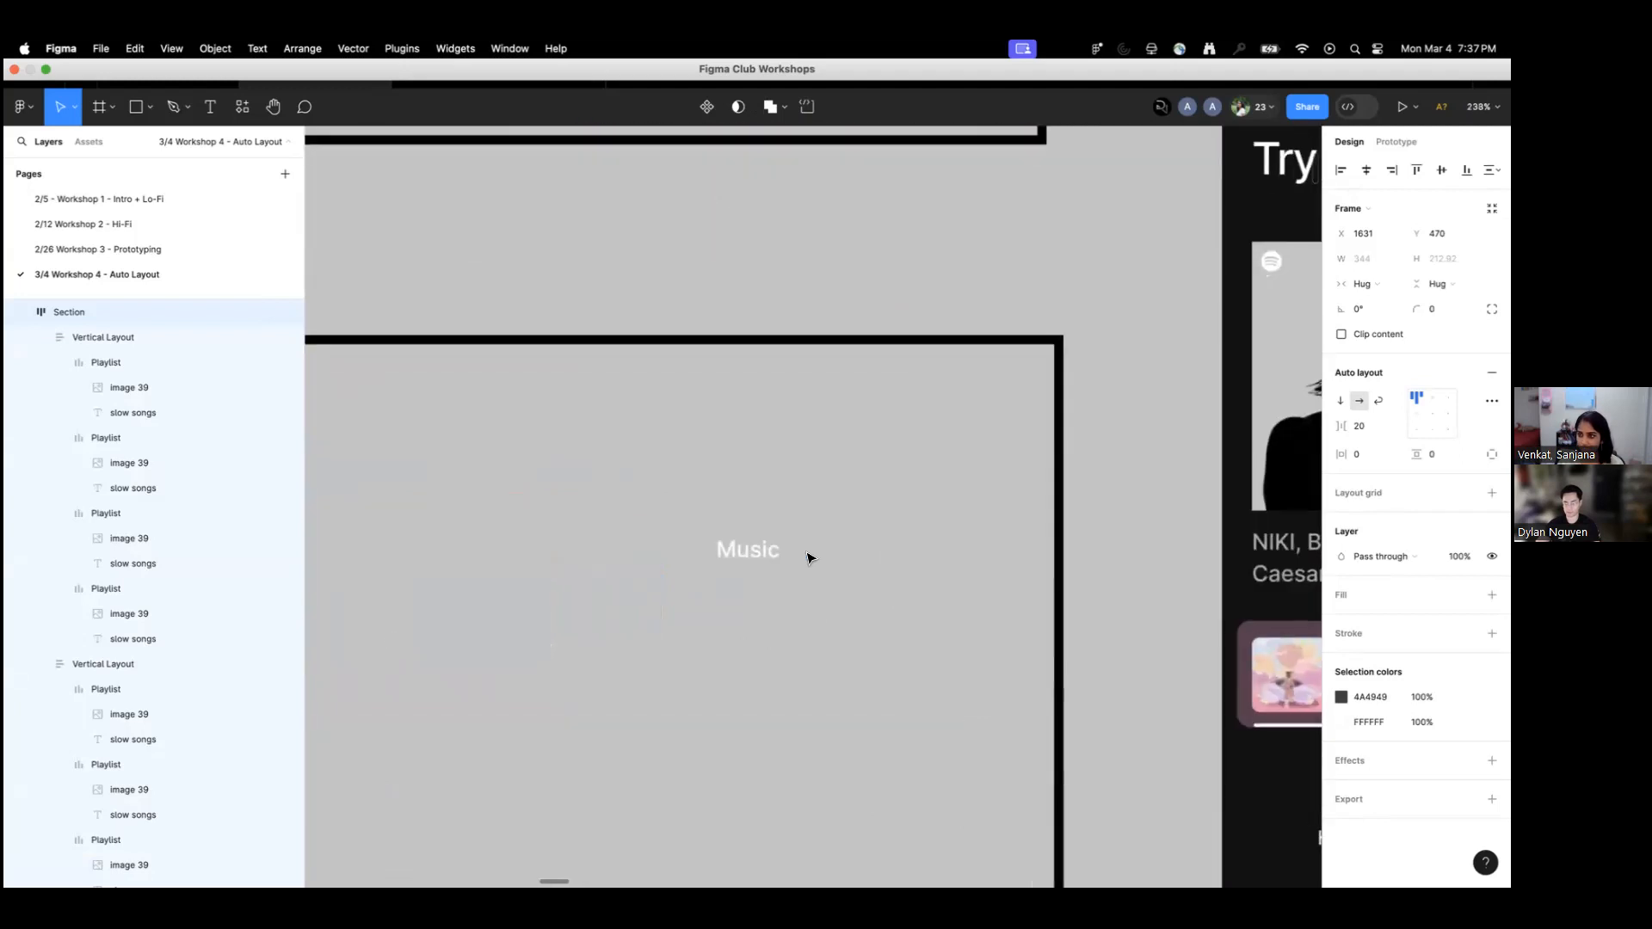
left_click(753, 557)
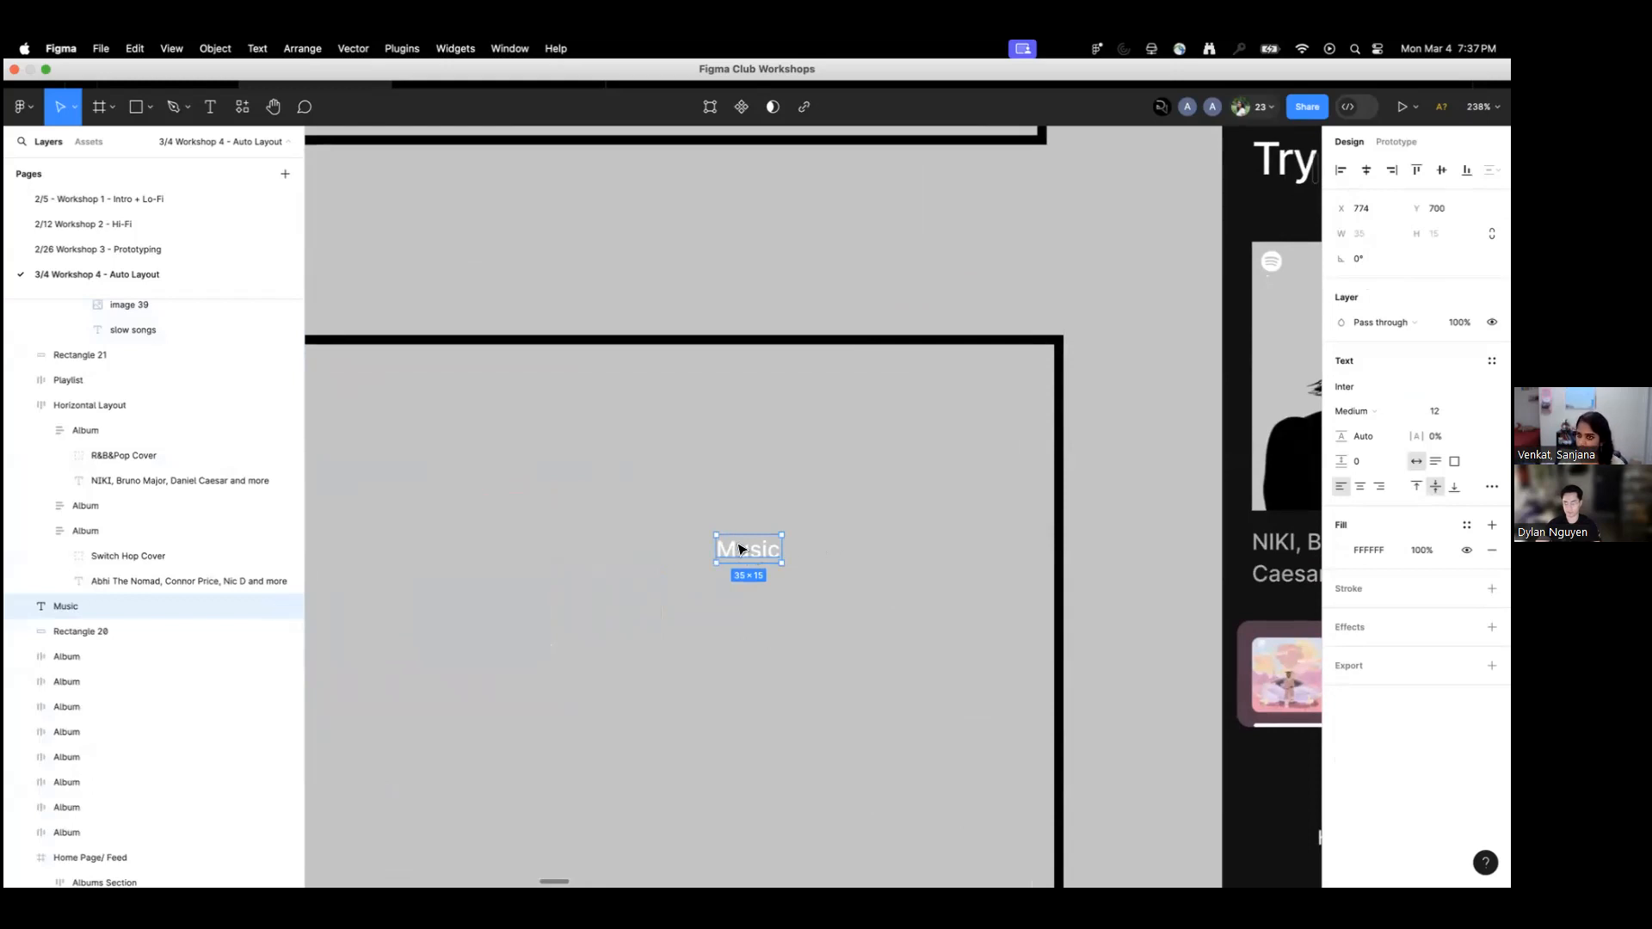
left_click(113, 109)
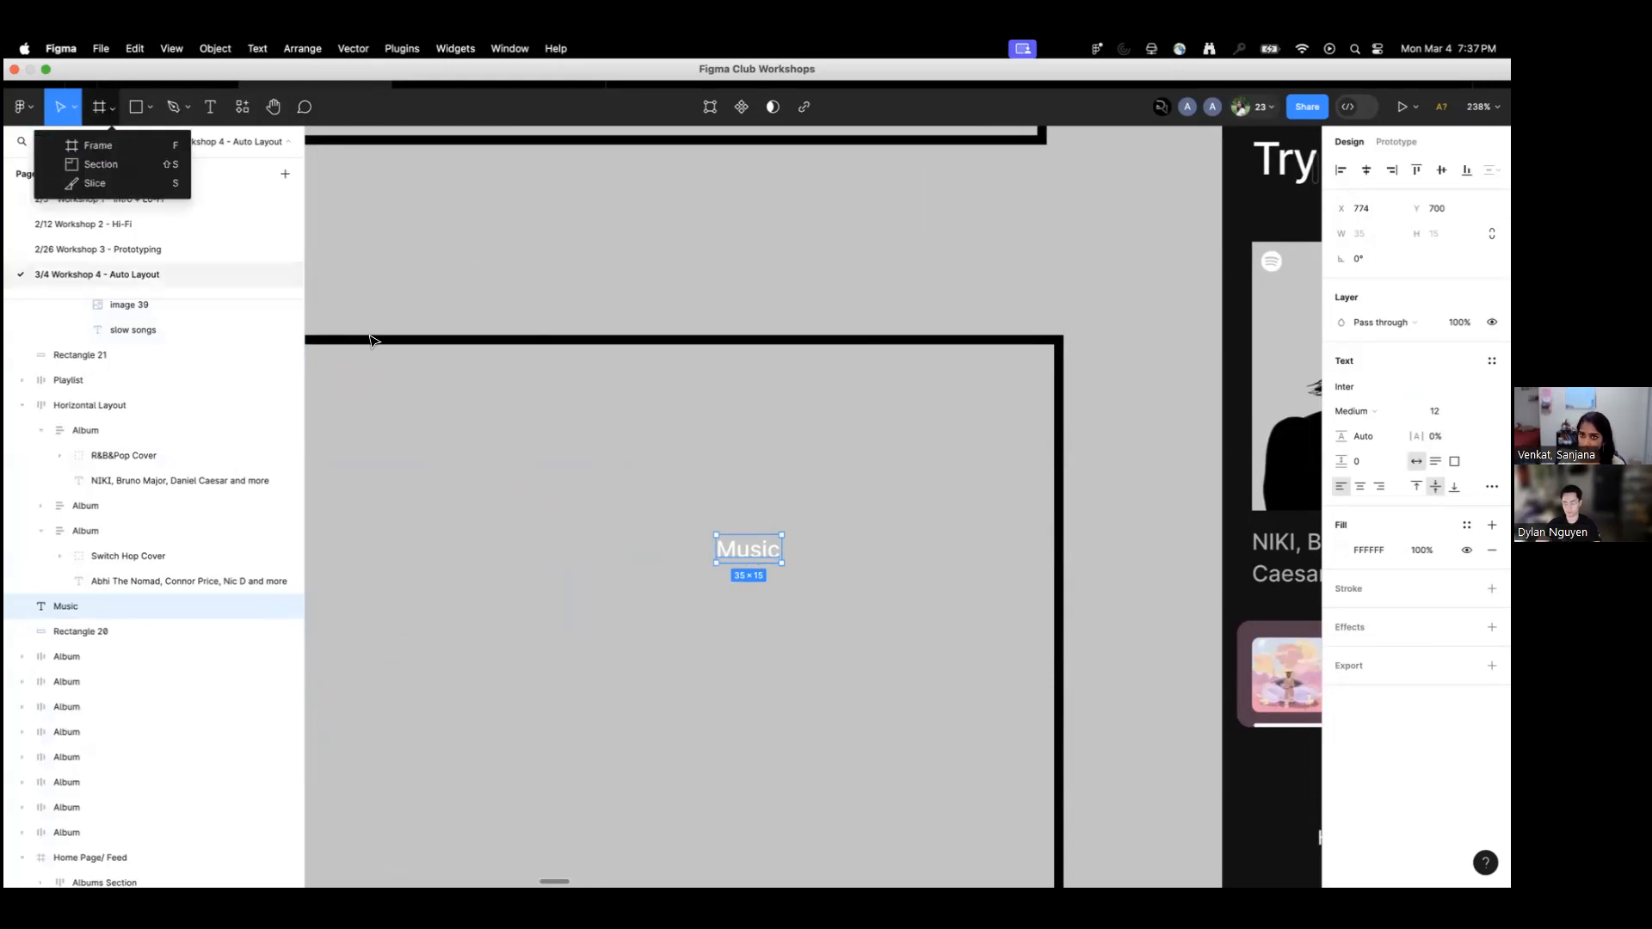
left_click(757, 549)
right_click(749, 554)
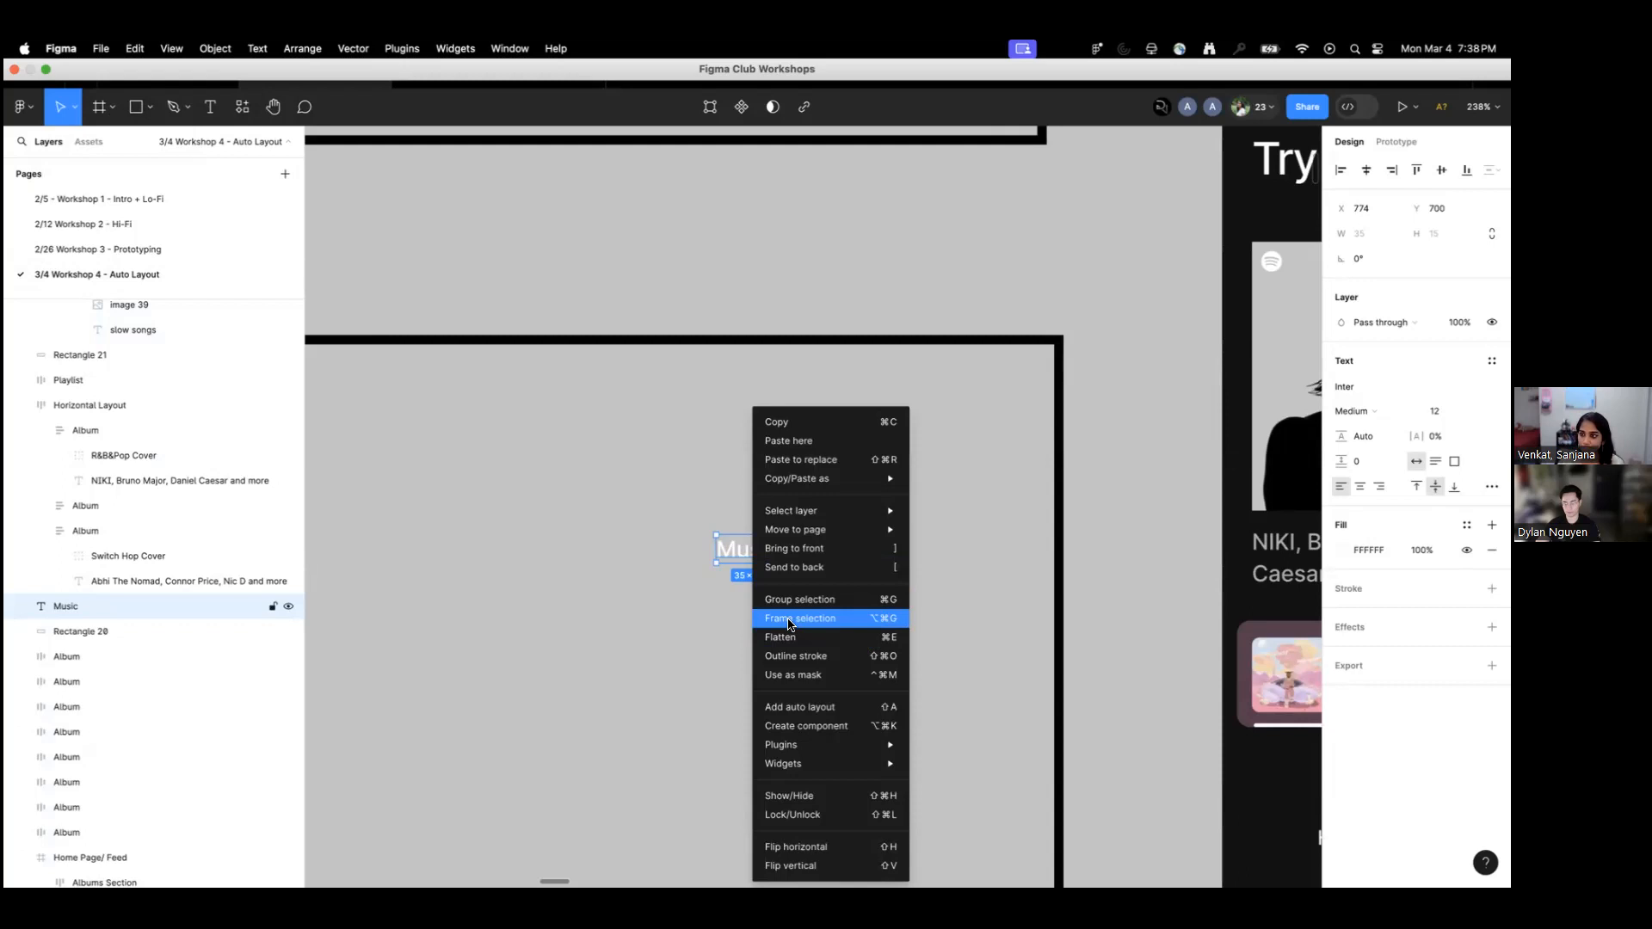
left_click(793, 623)
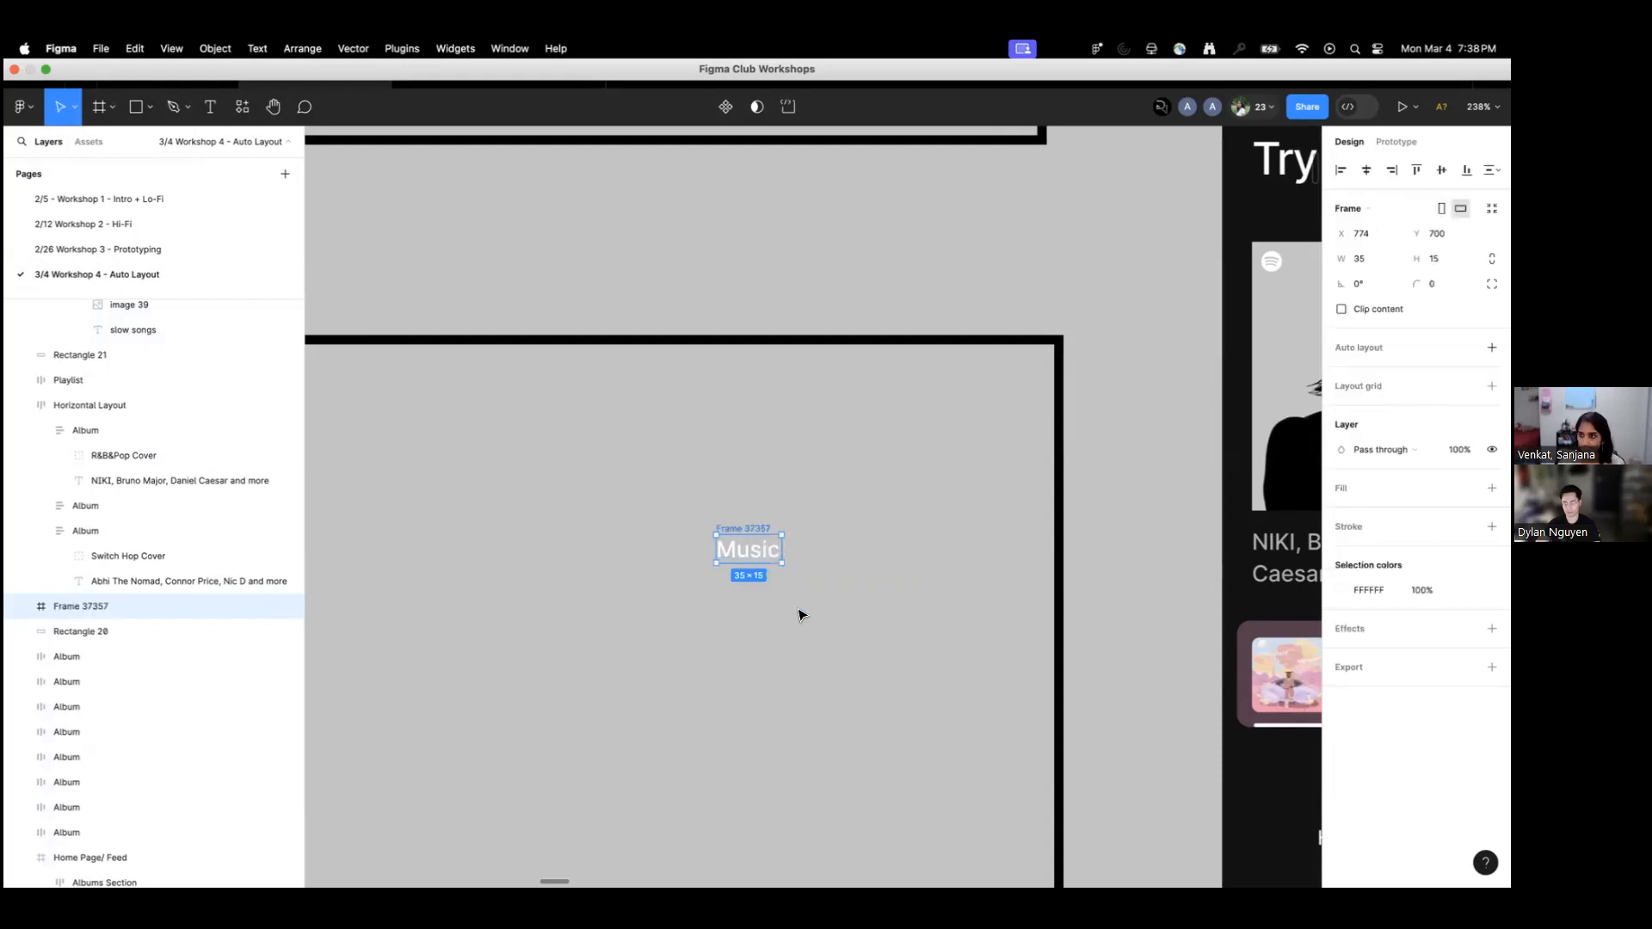
Rename the new frame around the Music text as Filter.
double_click(750, 529)
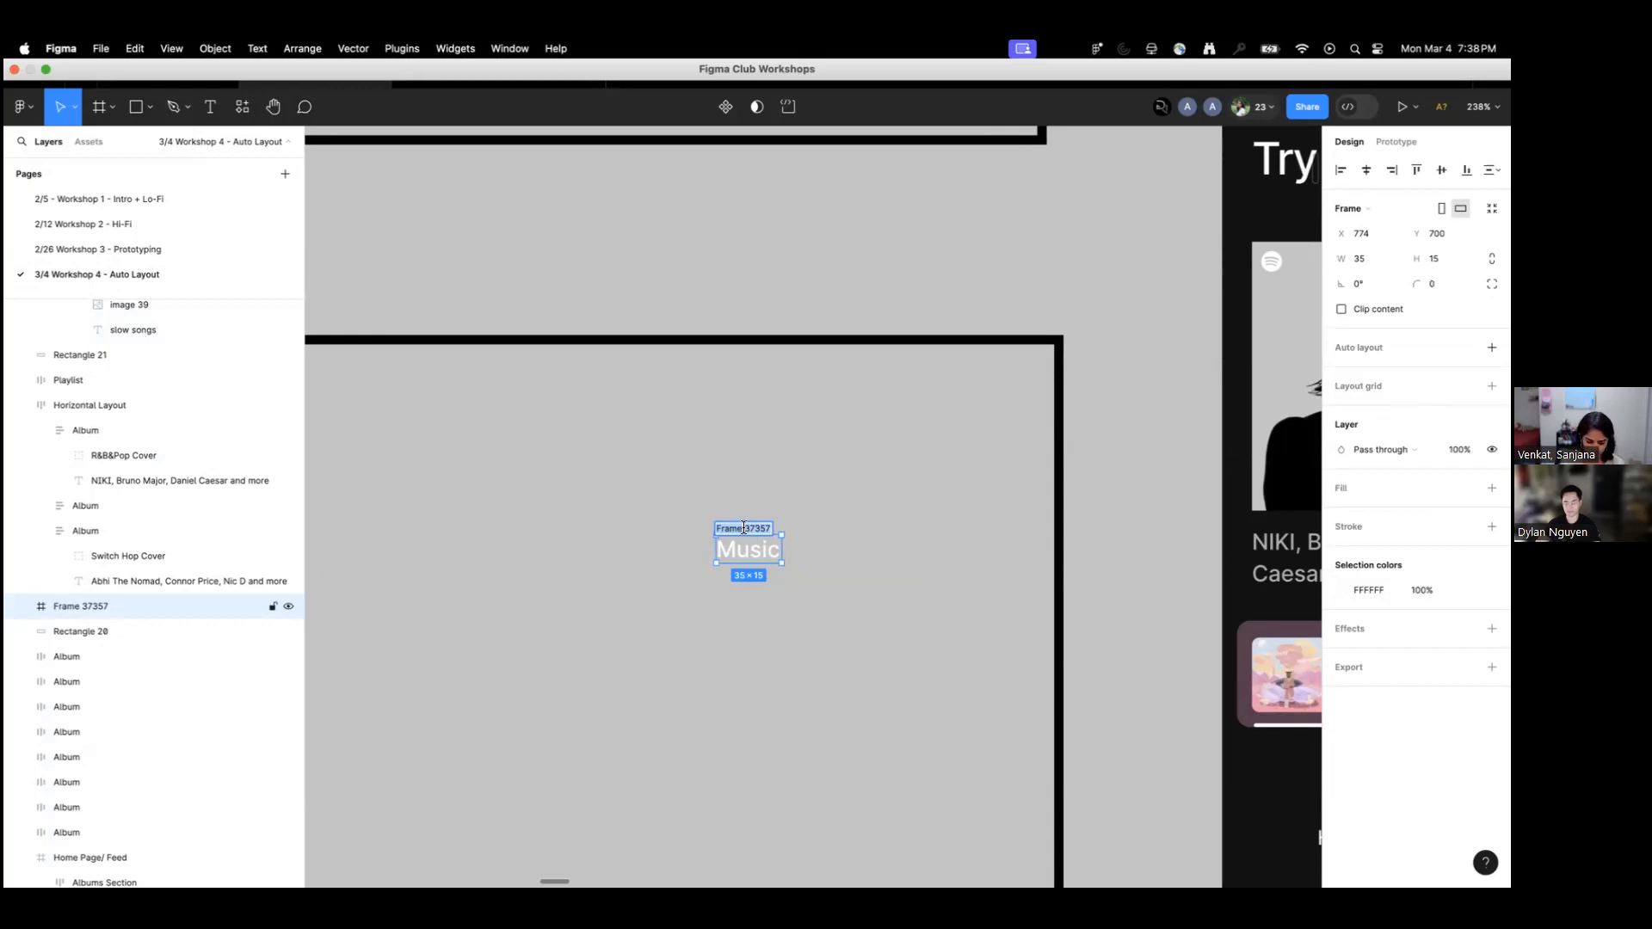
type("Filter")
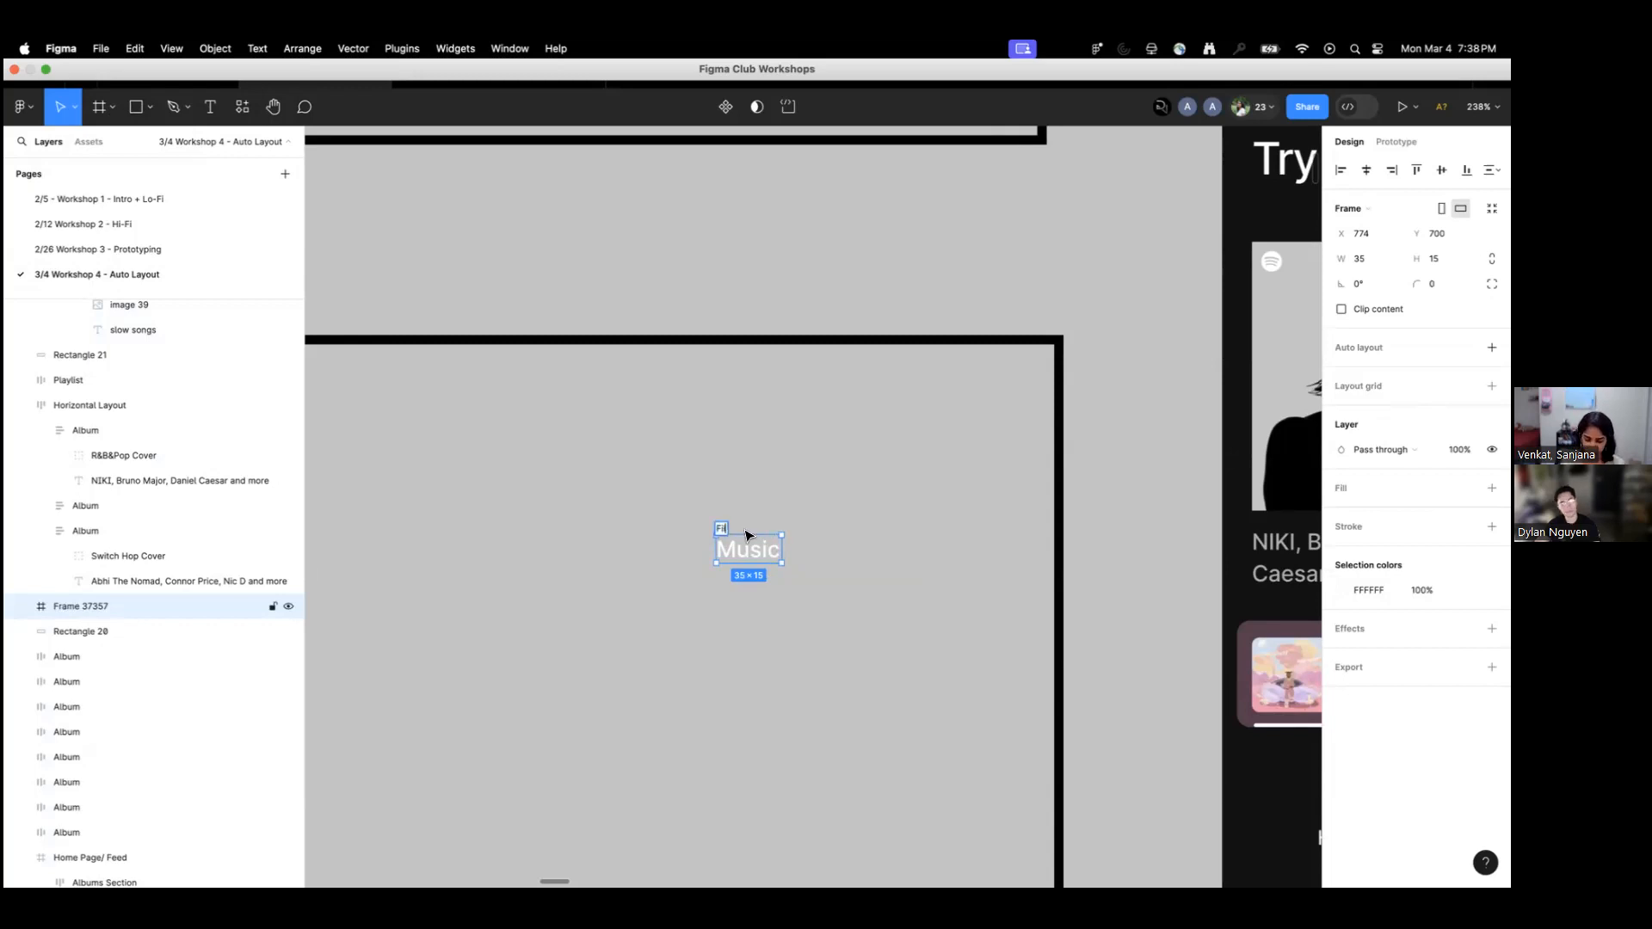
left_click(793, 516)
left_click(732, 528)
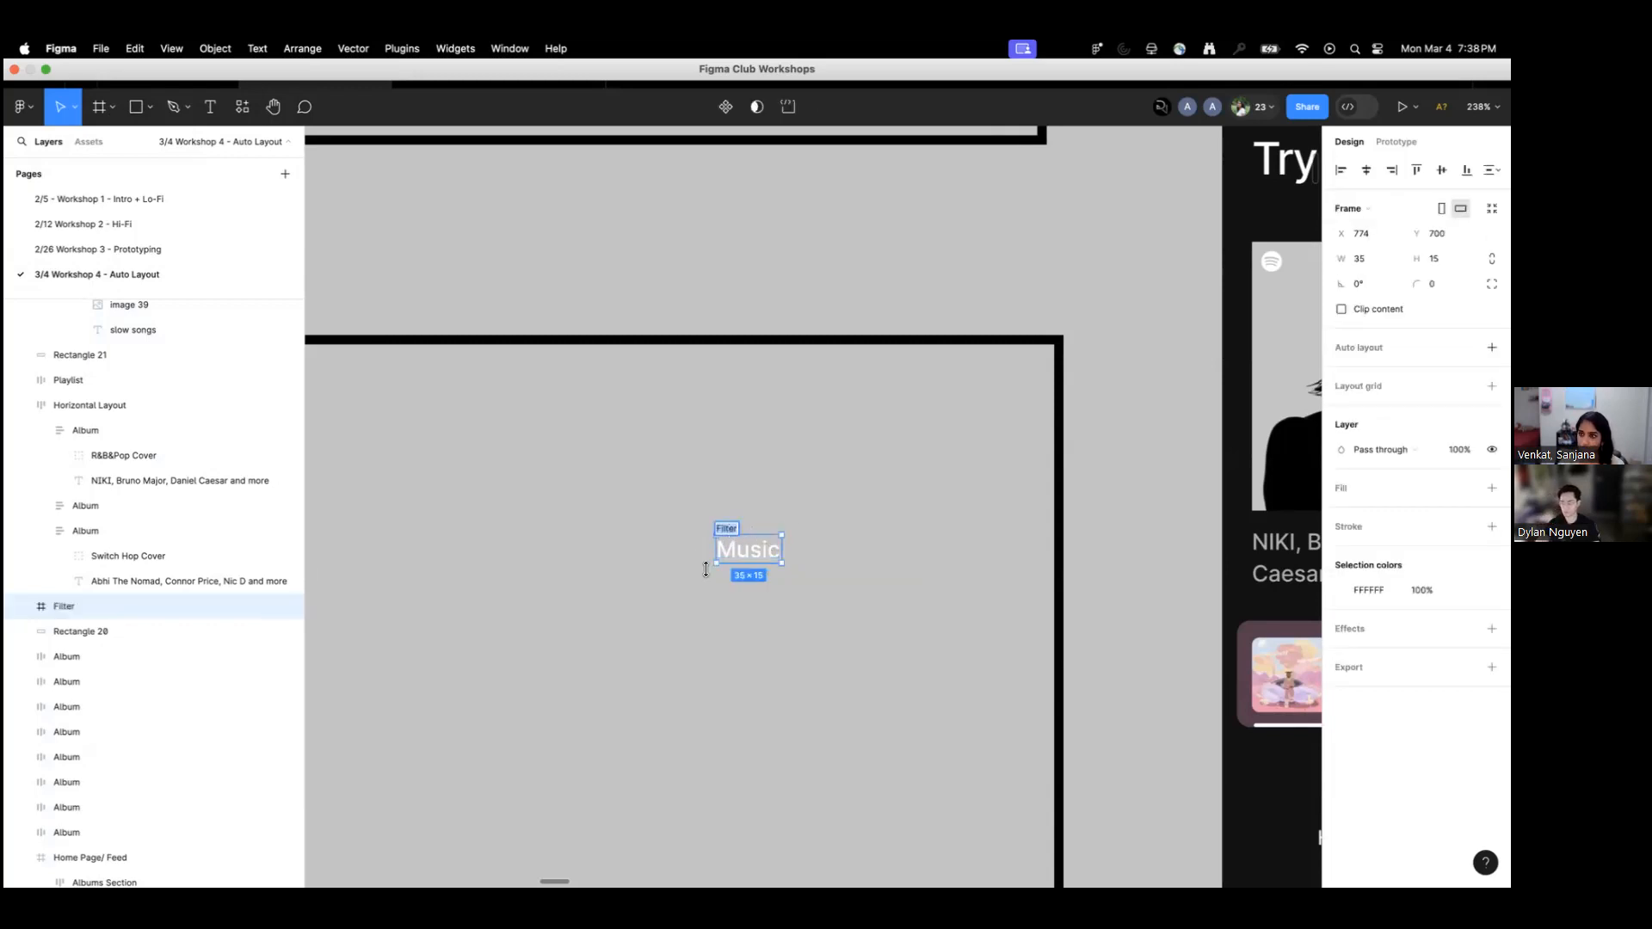
Apply auto layout to the Filter frame that contains the Music text.
left_click(763, 550)
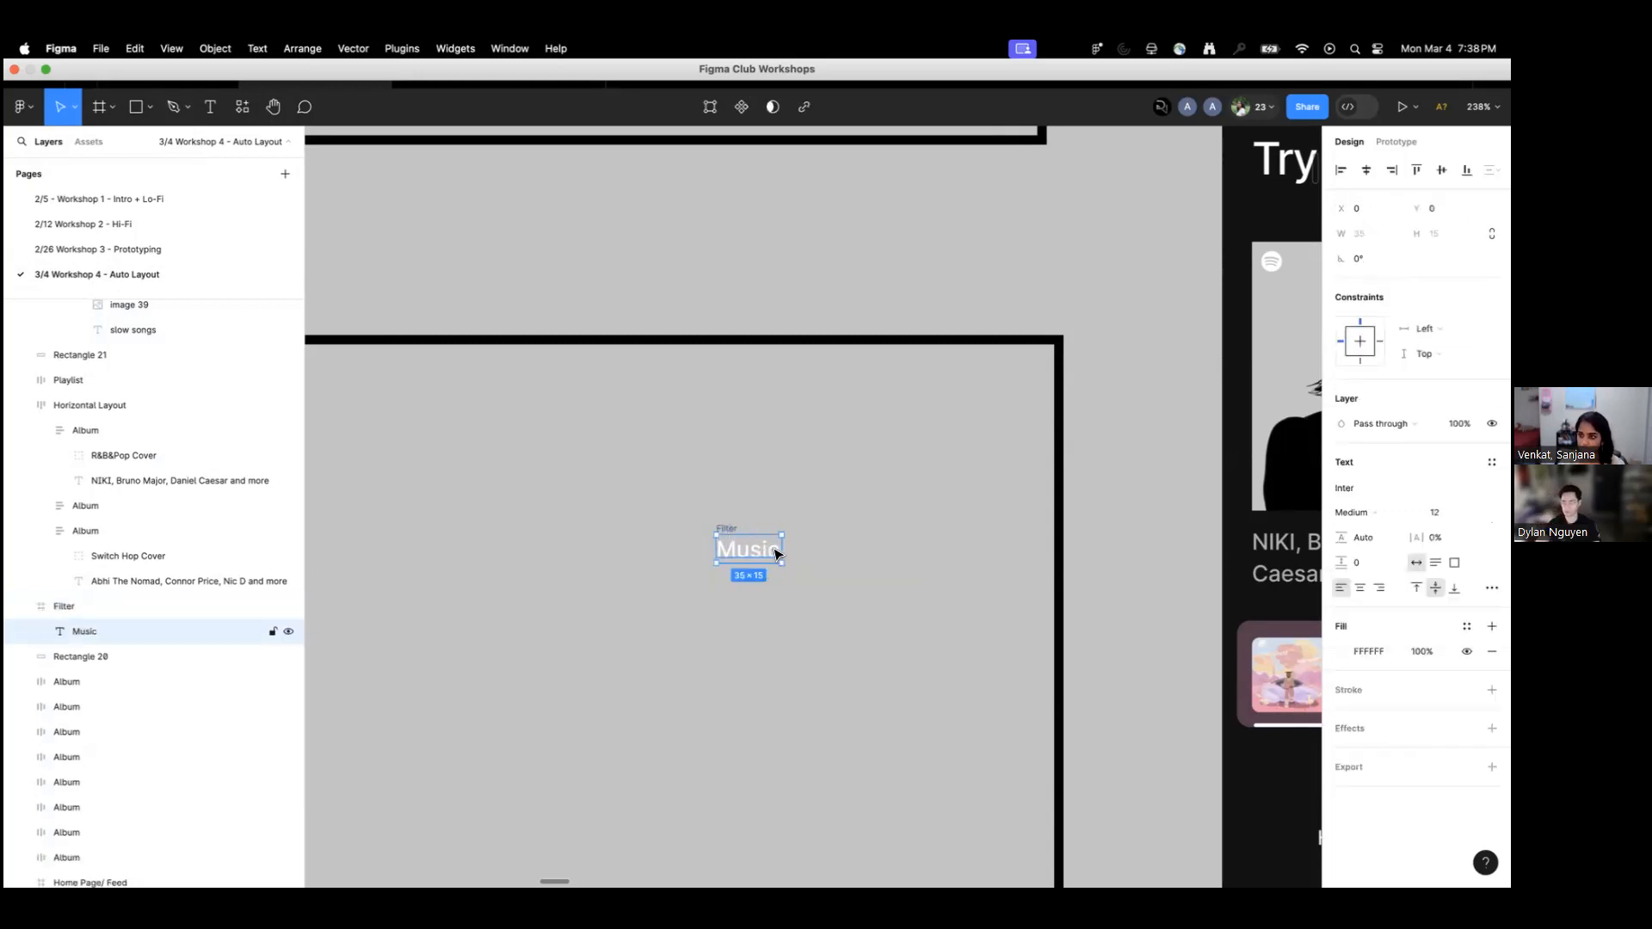
left_click(723, 528)
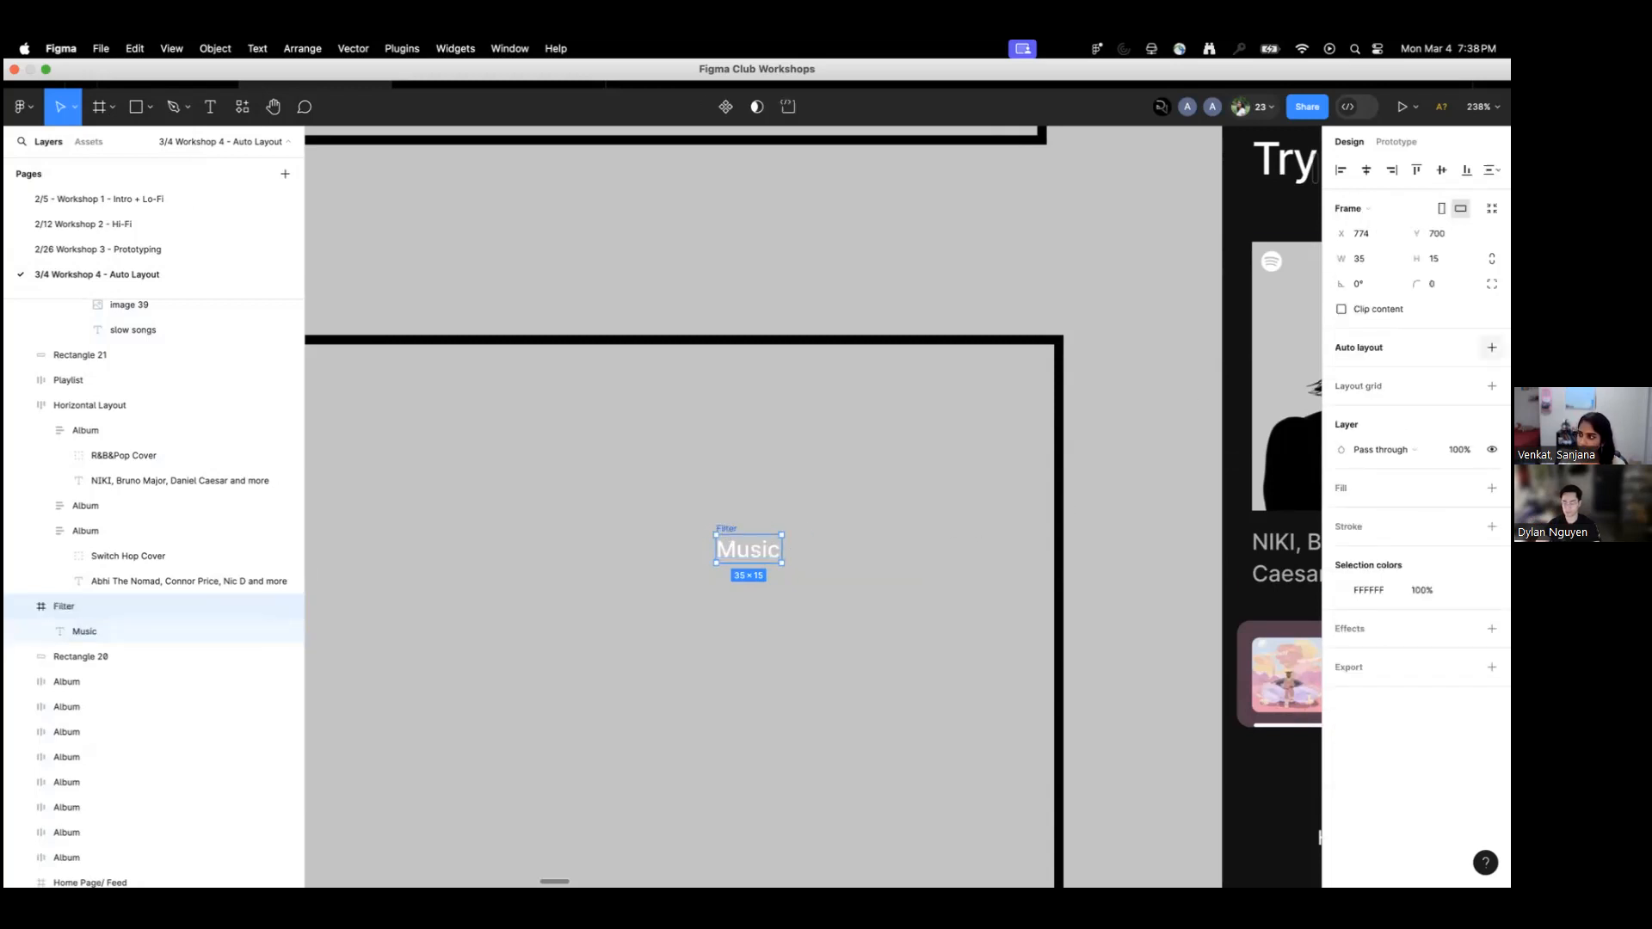
left_click(1491, 347)
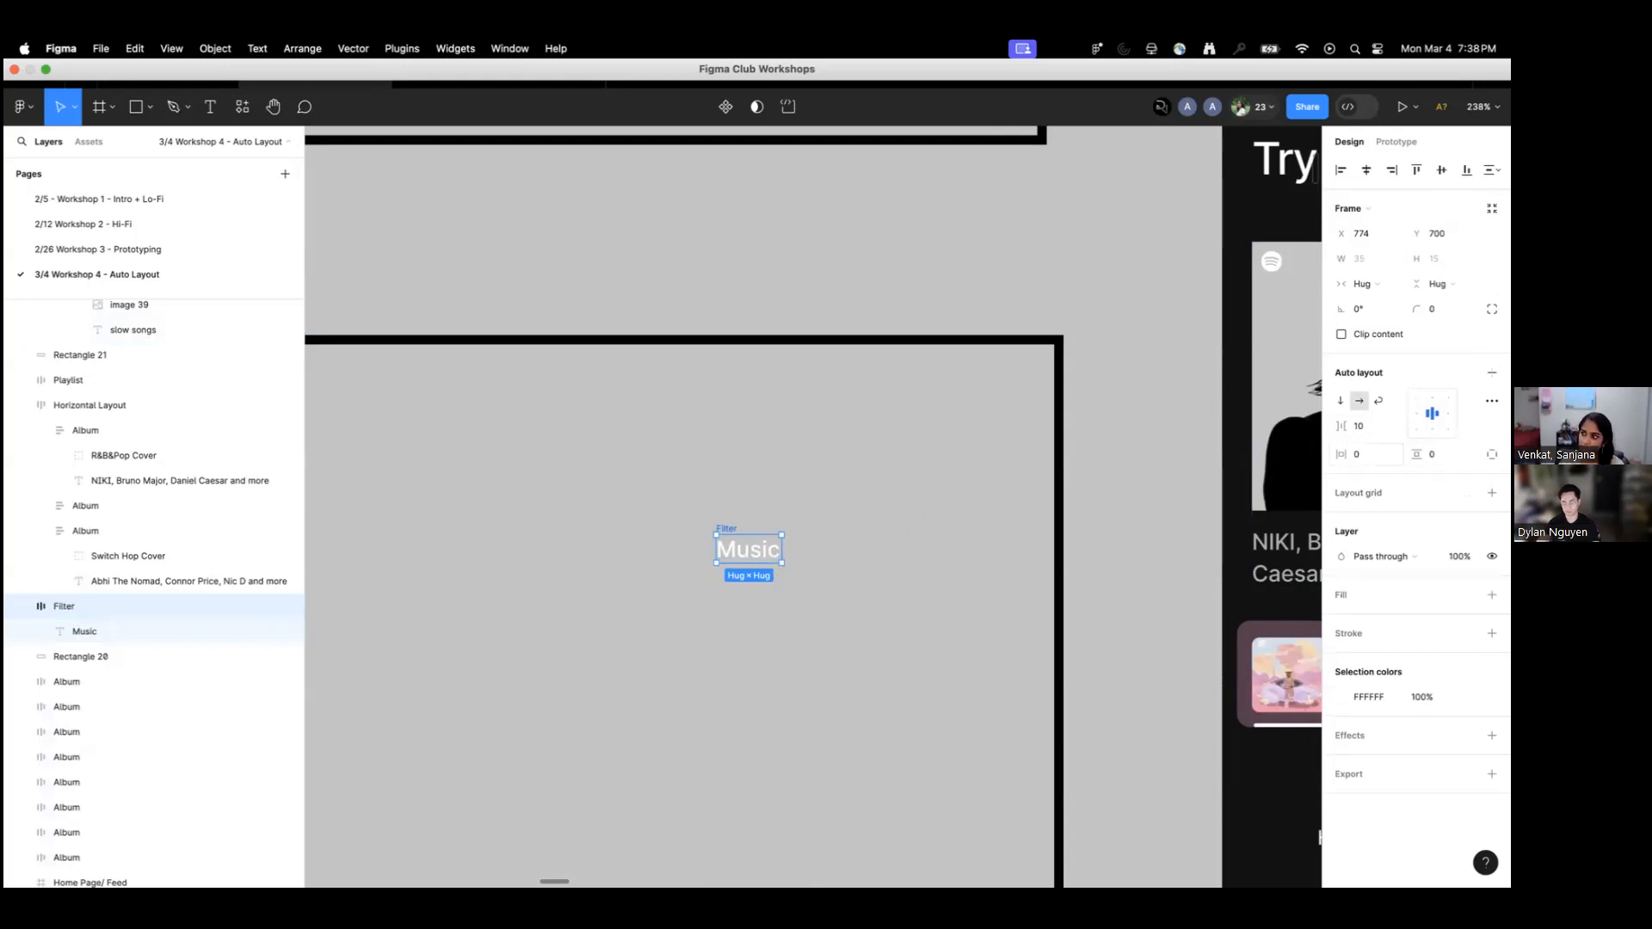
Examine the padding and auto layout settings of the green All chip in the Home Page/ Feed frame's Tags row.
left_click(1363, 454)
scroll(1088, 477, "down", 2)
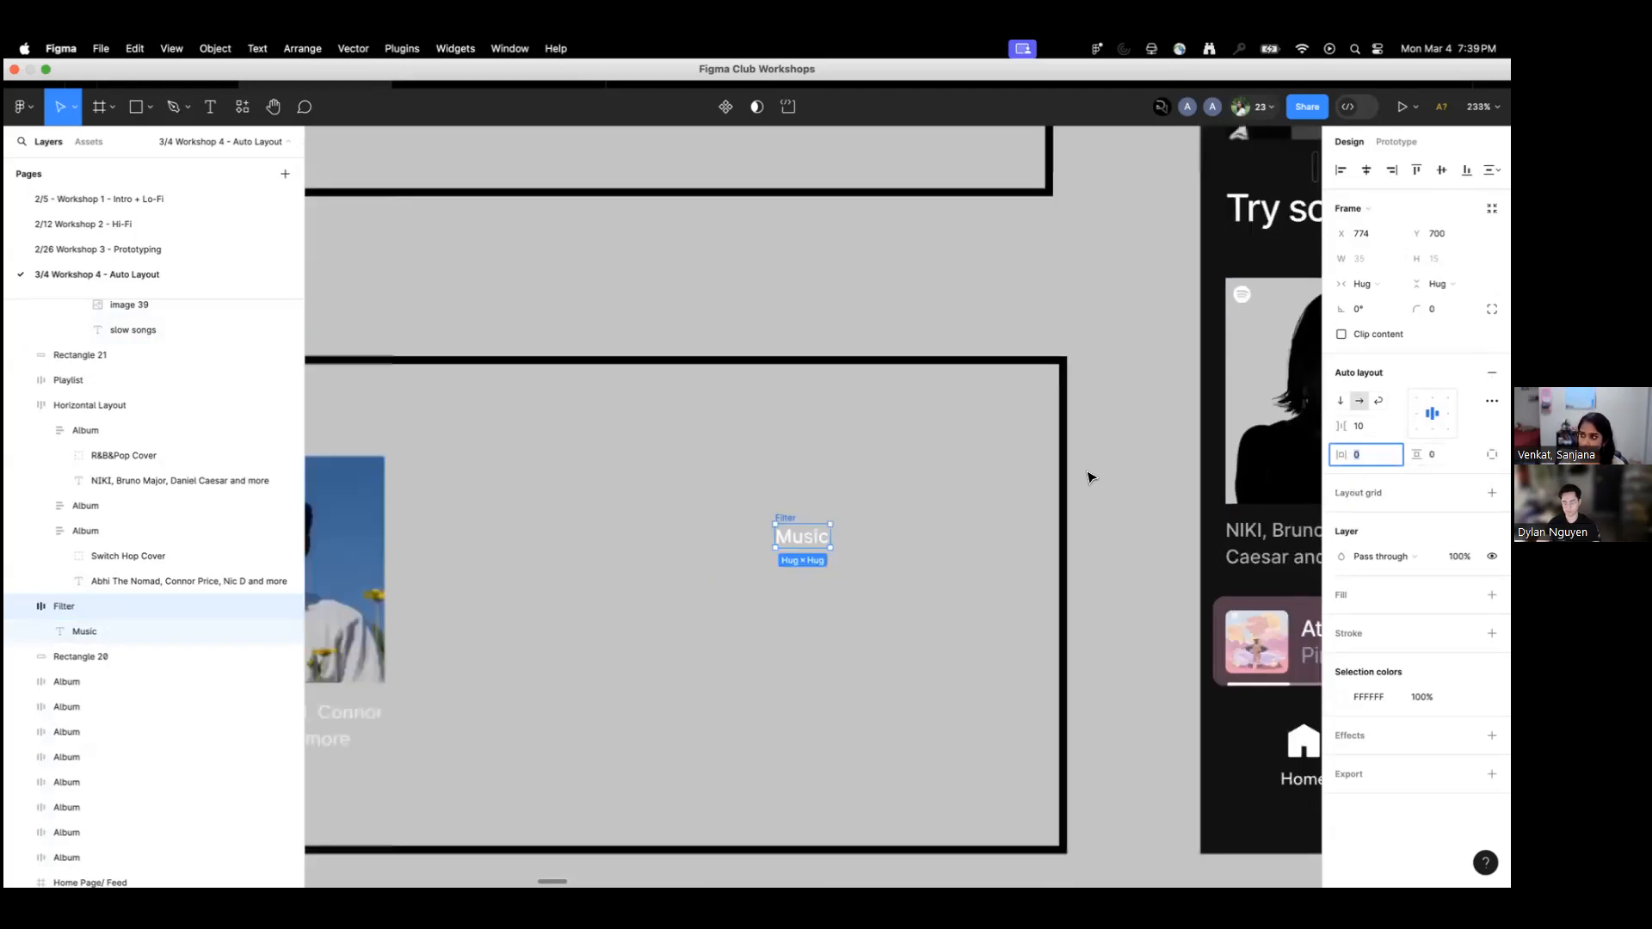
scroll(1088, 478, "down", 4)
scroll(881, 575, "up", 8)
left_click(943, 377)
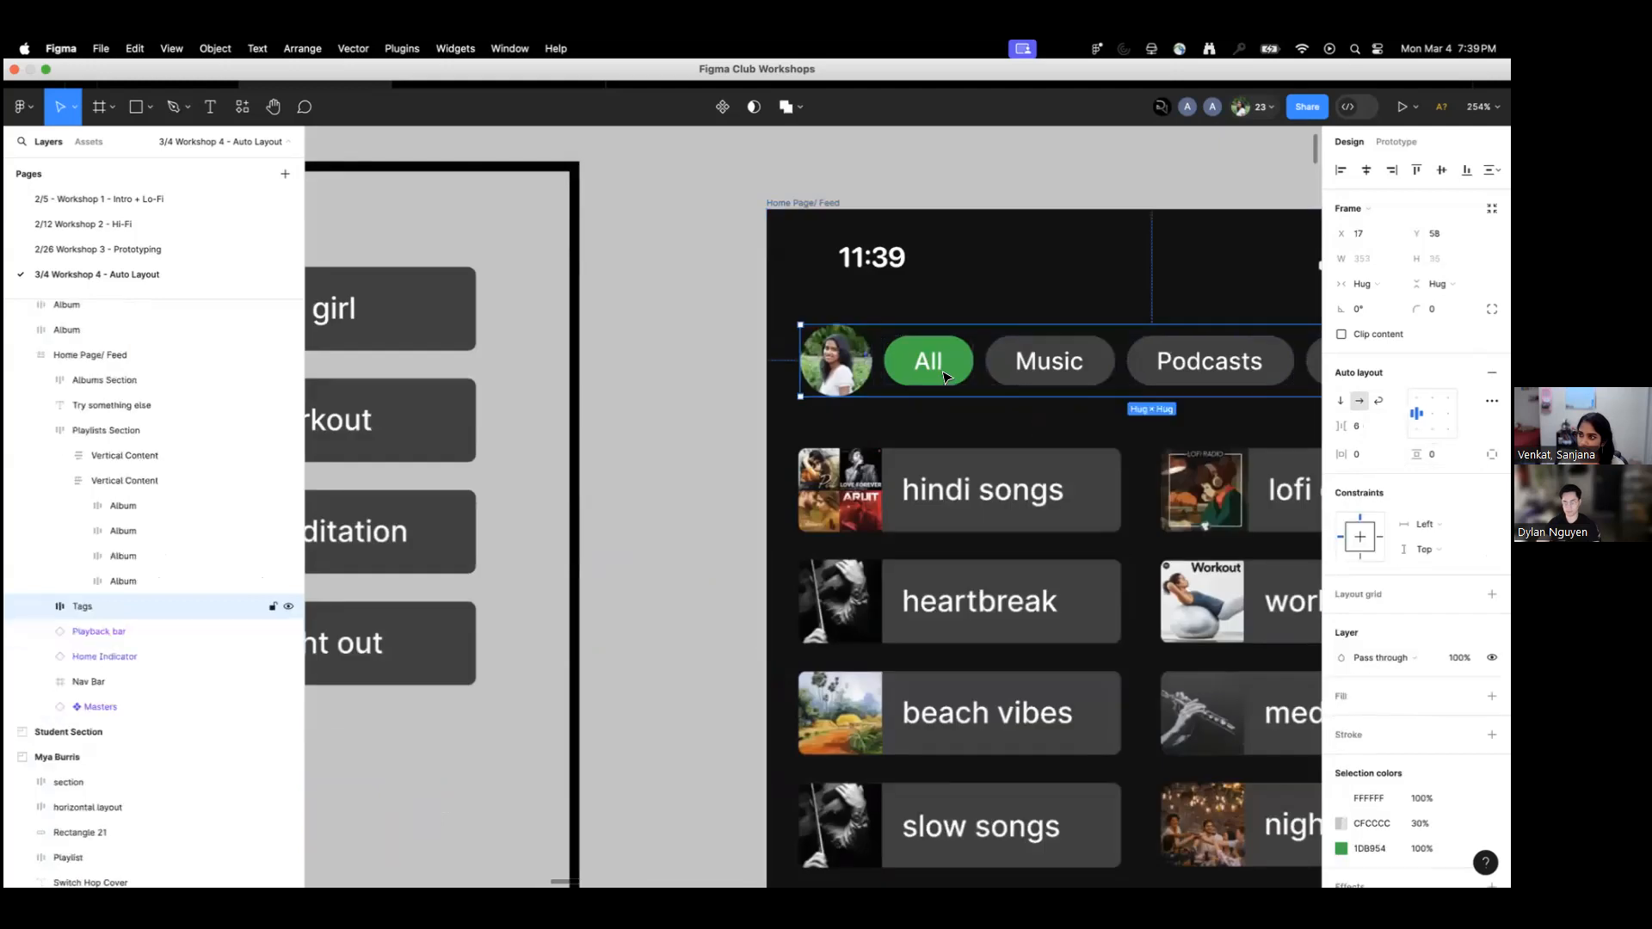
left_click(956, 373)
scroll(963, 368, "up", 6)
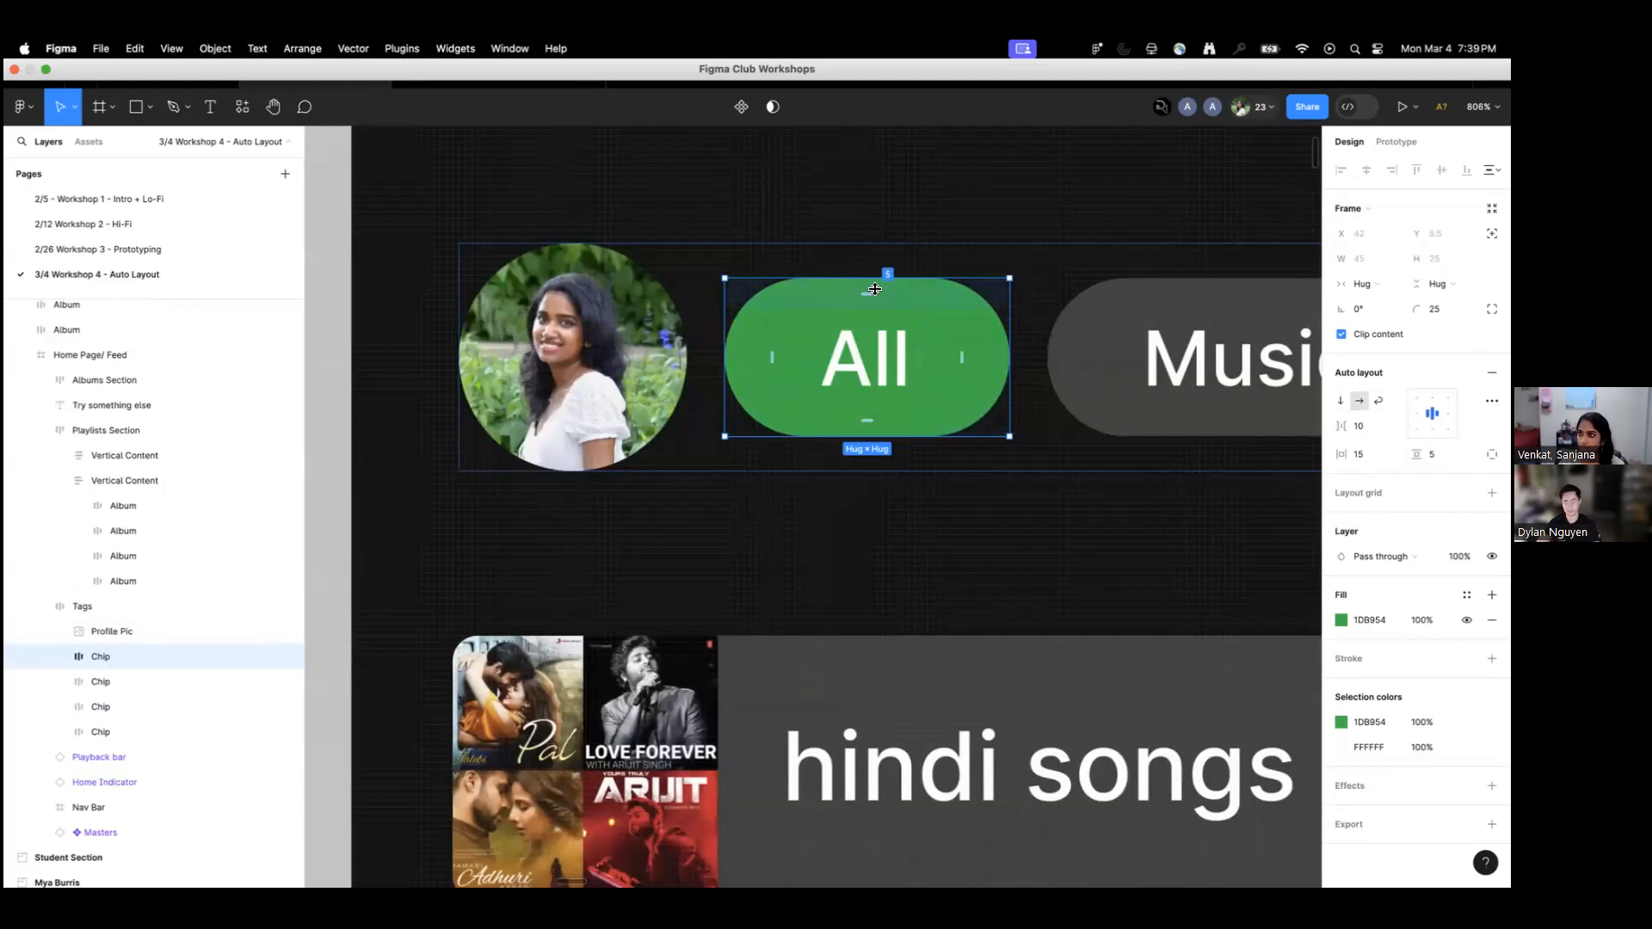
Set the Filter frame's horizontal padding to 5 and its vertical padding to 15.
scroll(861, 418, "down", 8)
scroll(782, 387, "down", 5)
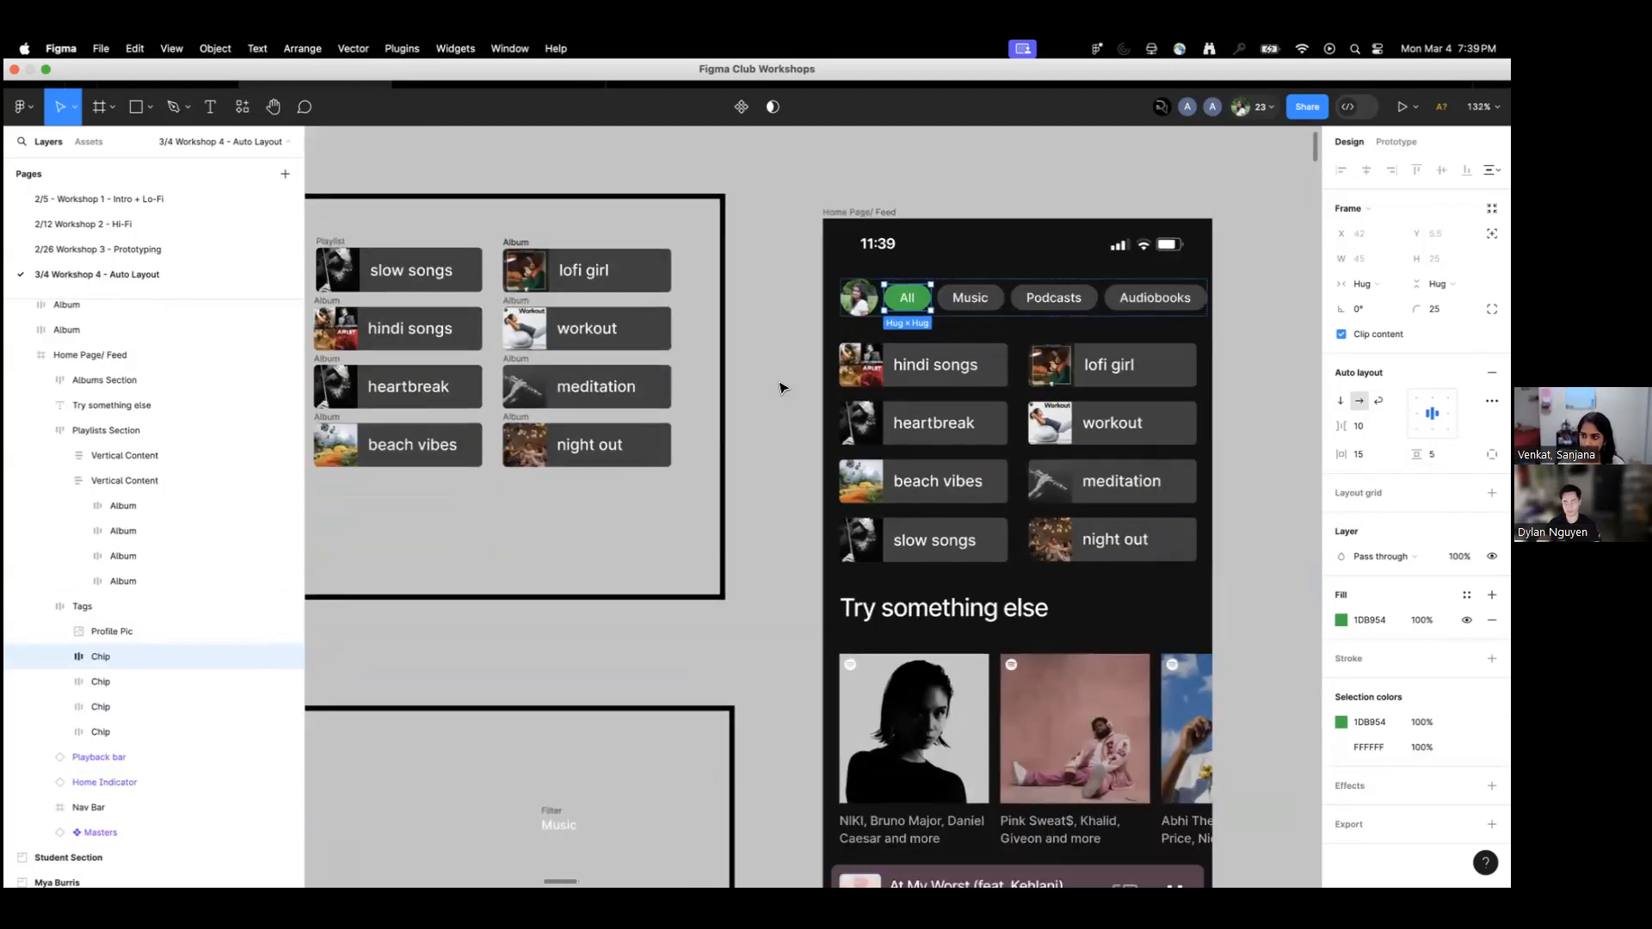
scroll(676, 512, "up", 4)
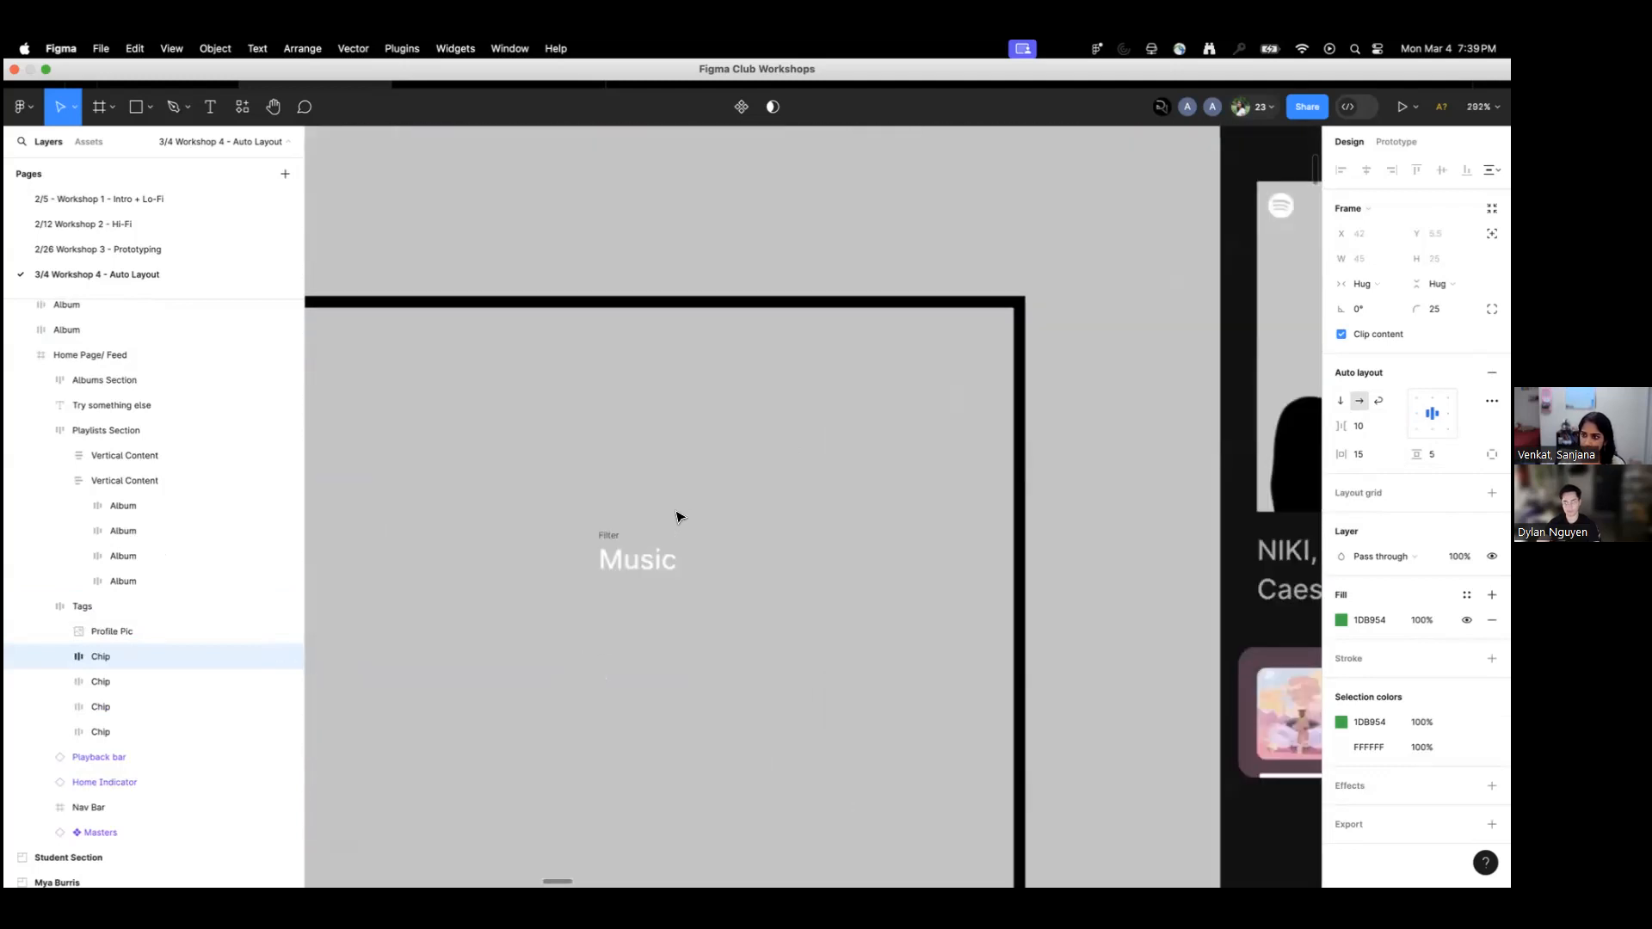
left_click(621, 544)
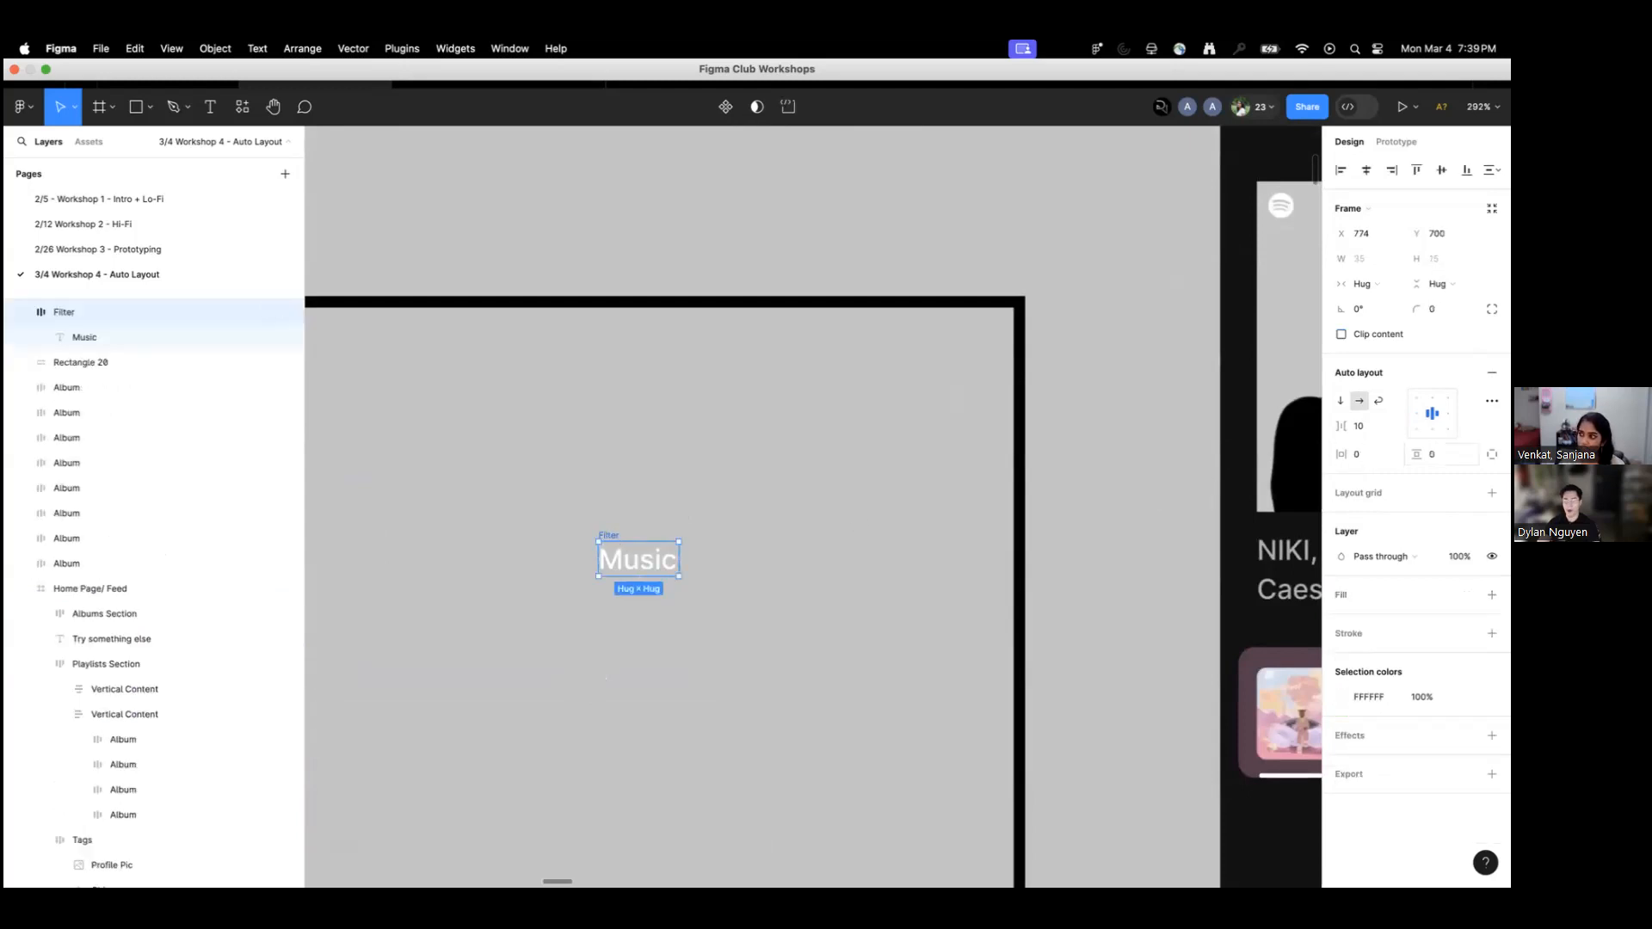
left_click(1360, 456)
type("5")
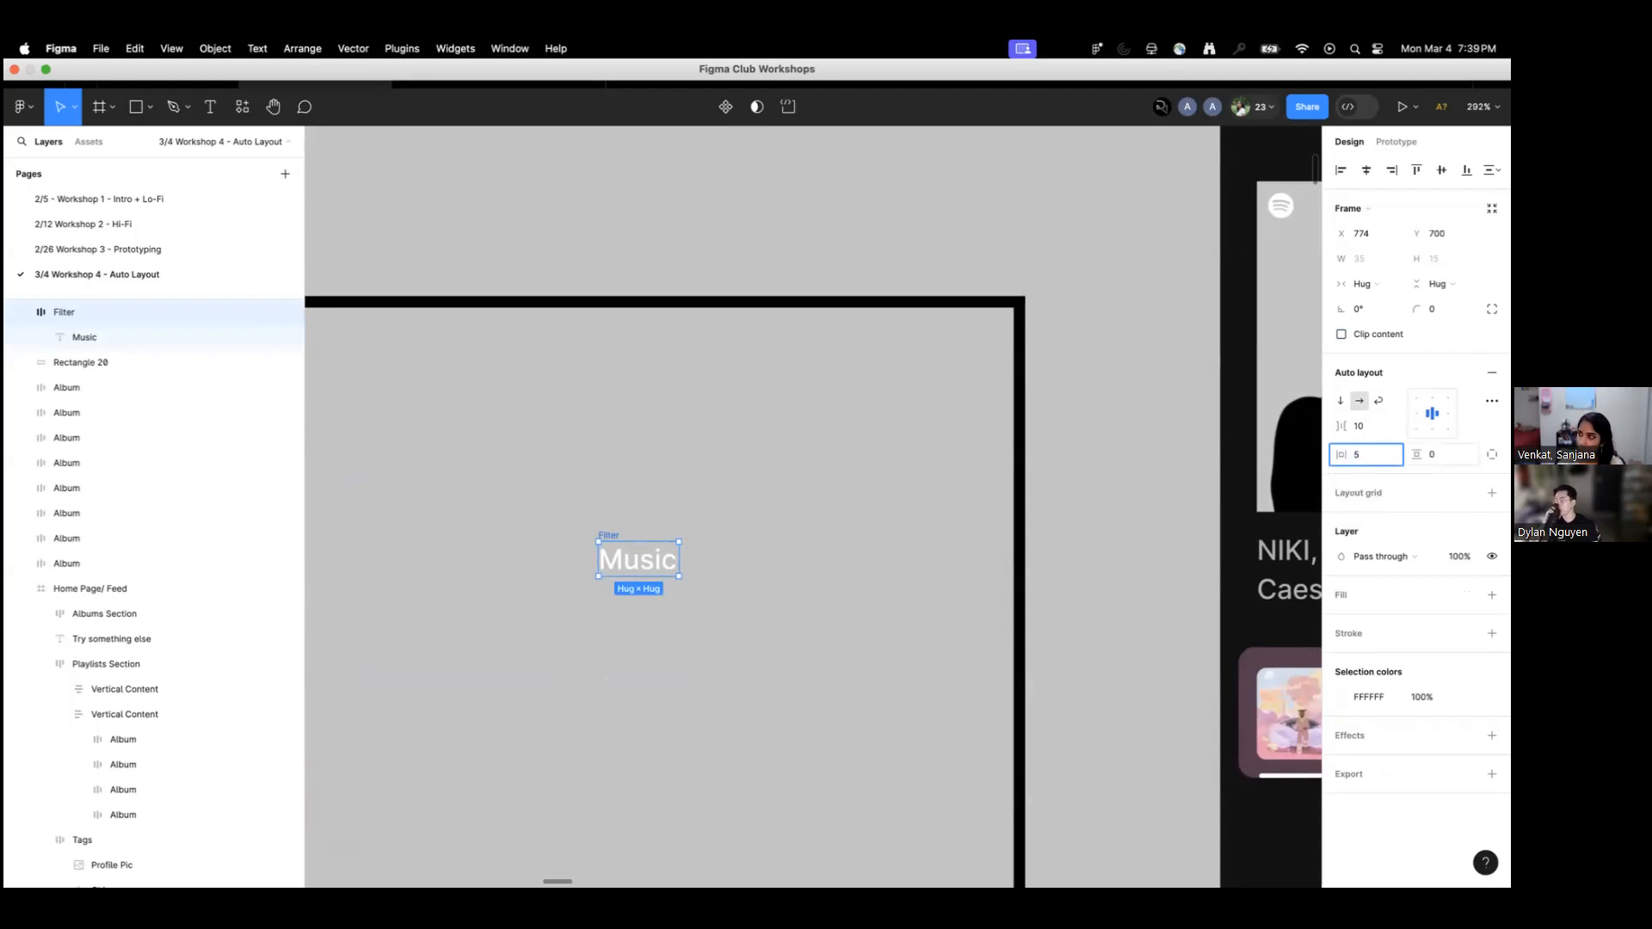
key("Tab")
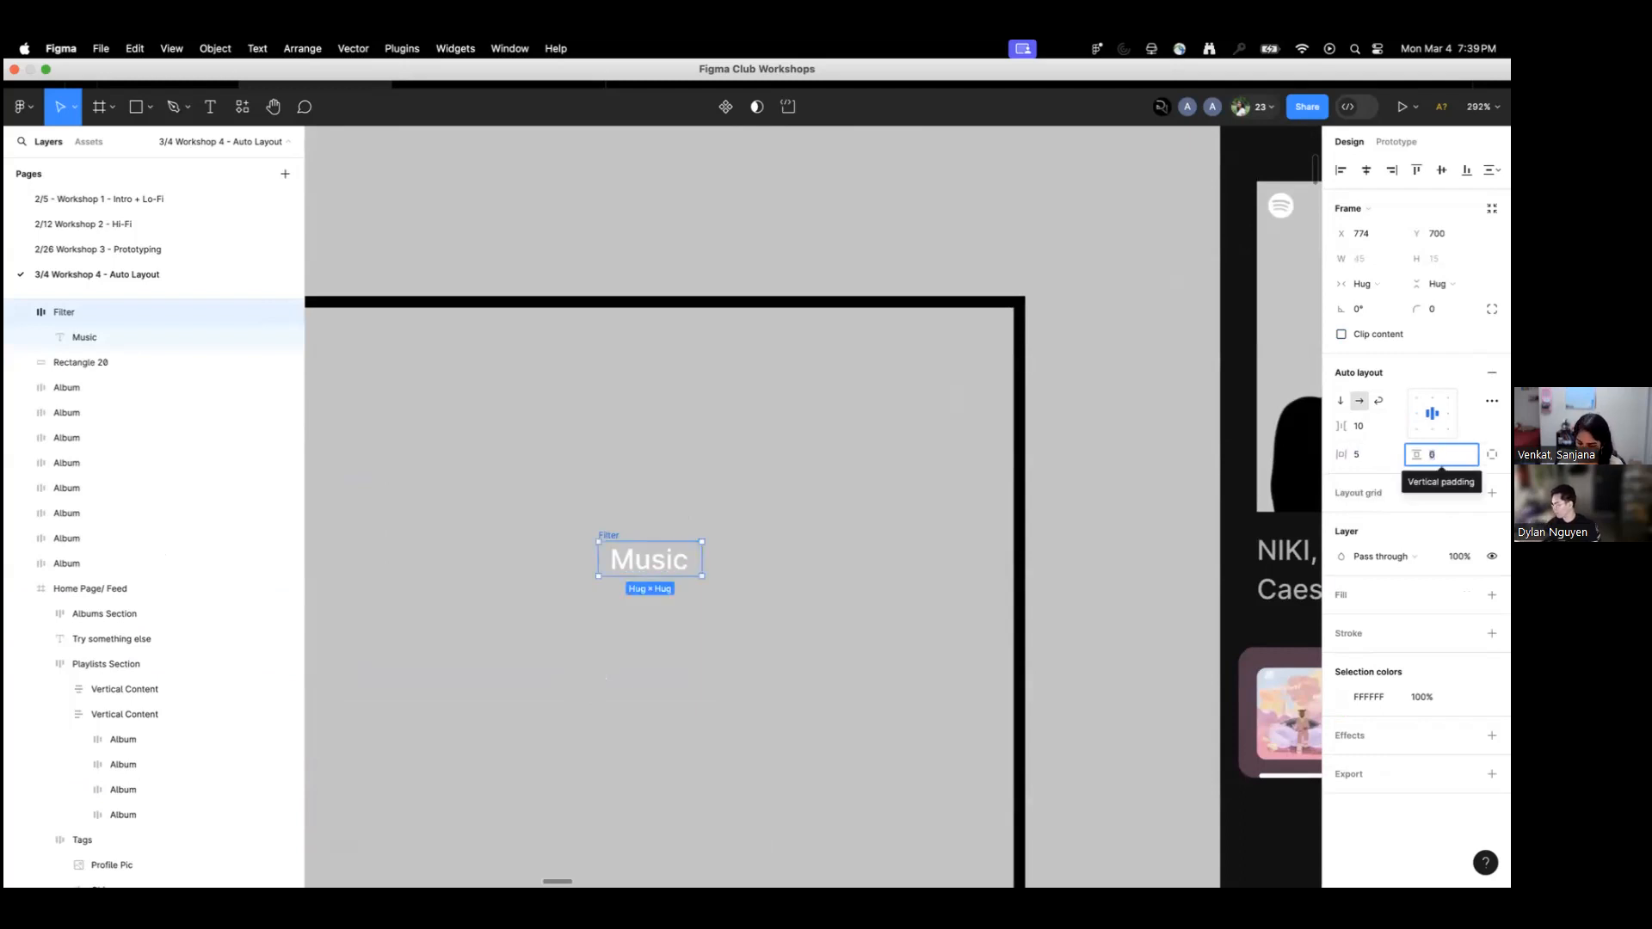
type("15")
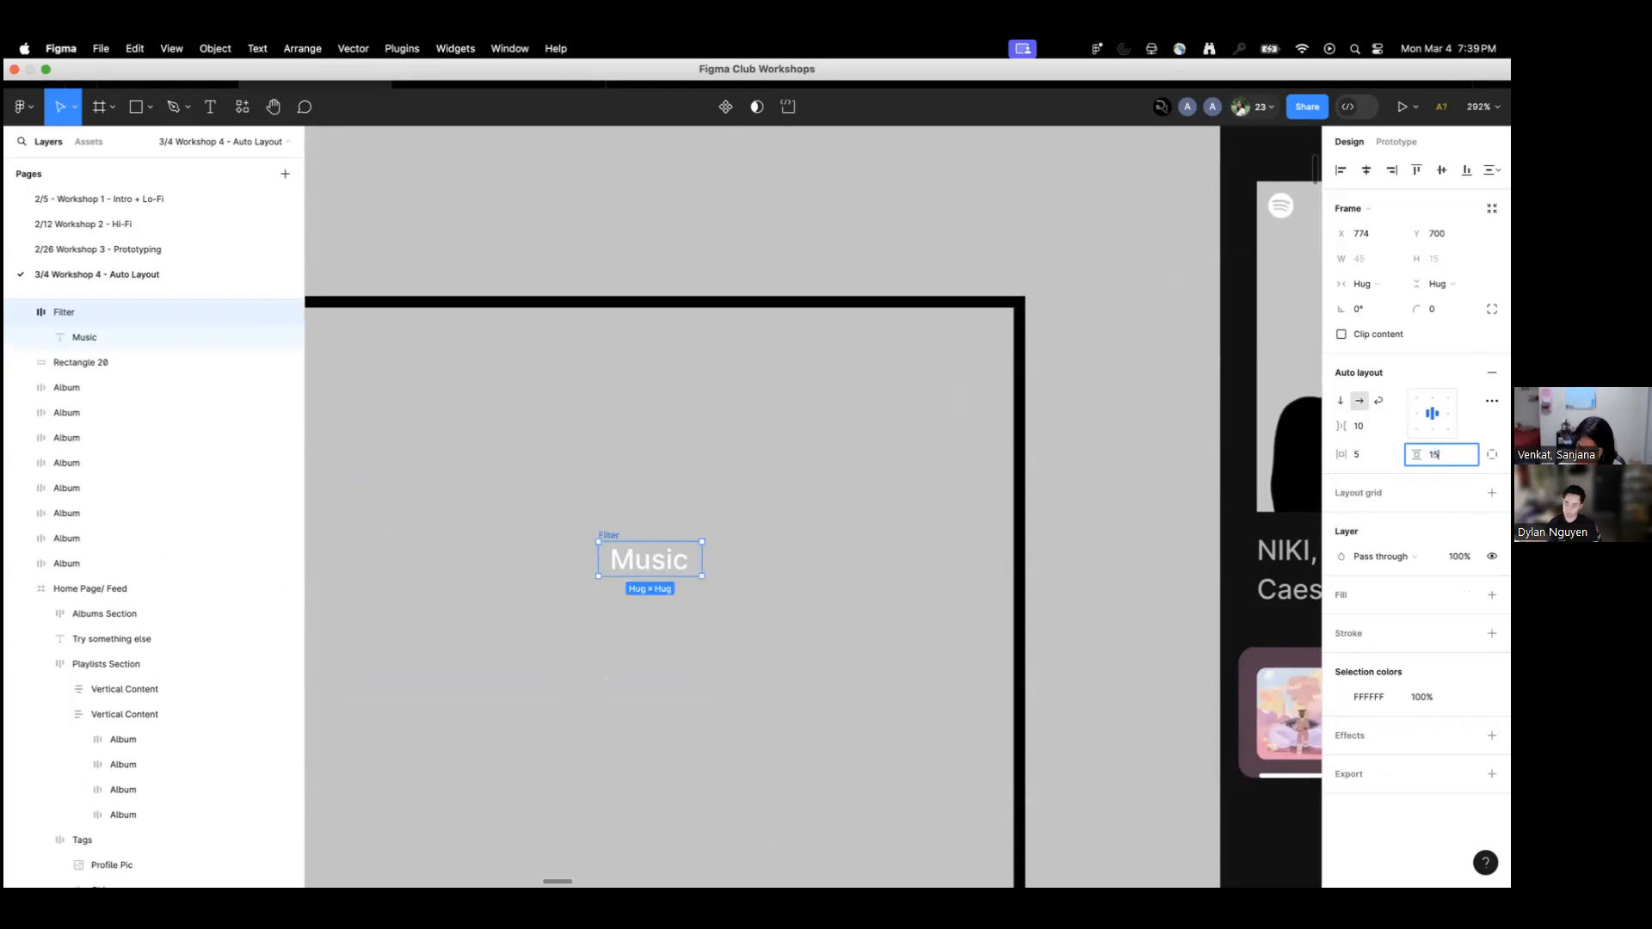
key("Return")
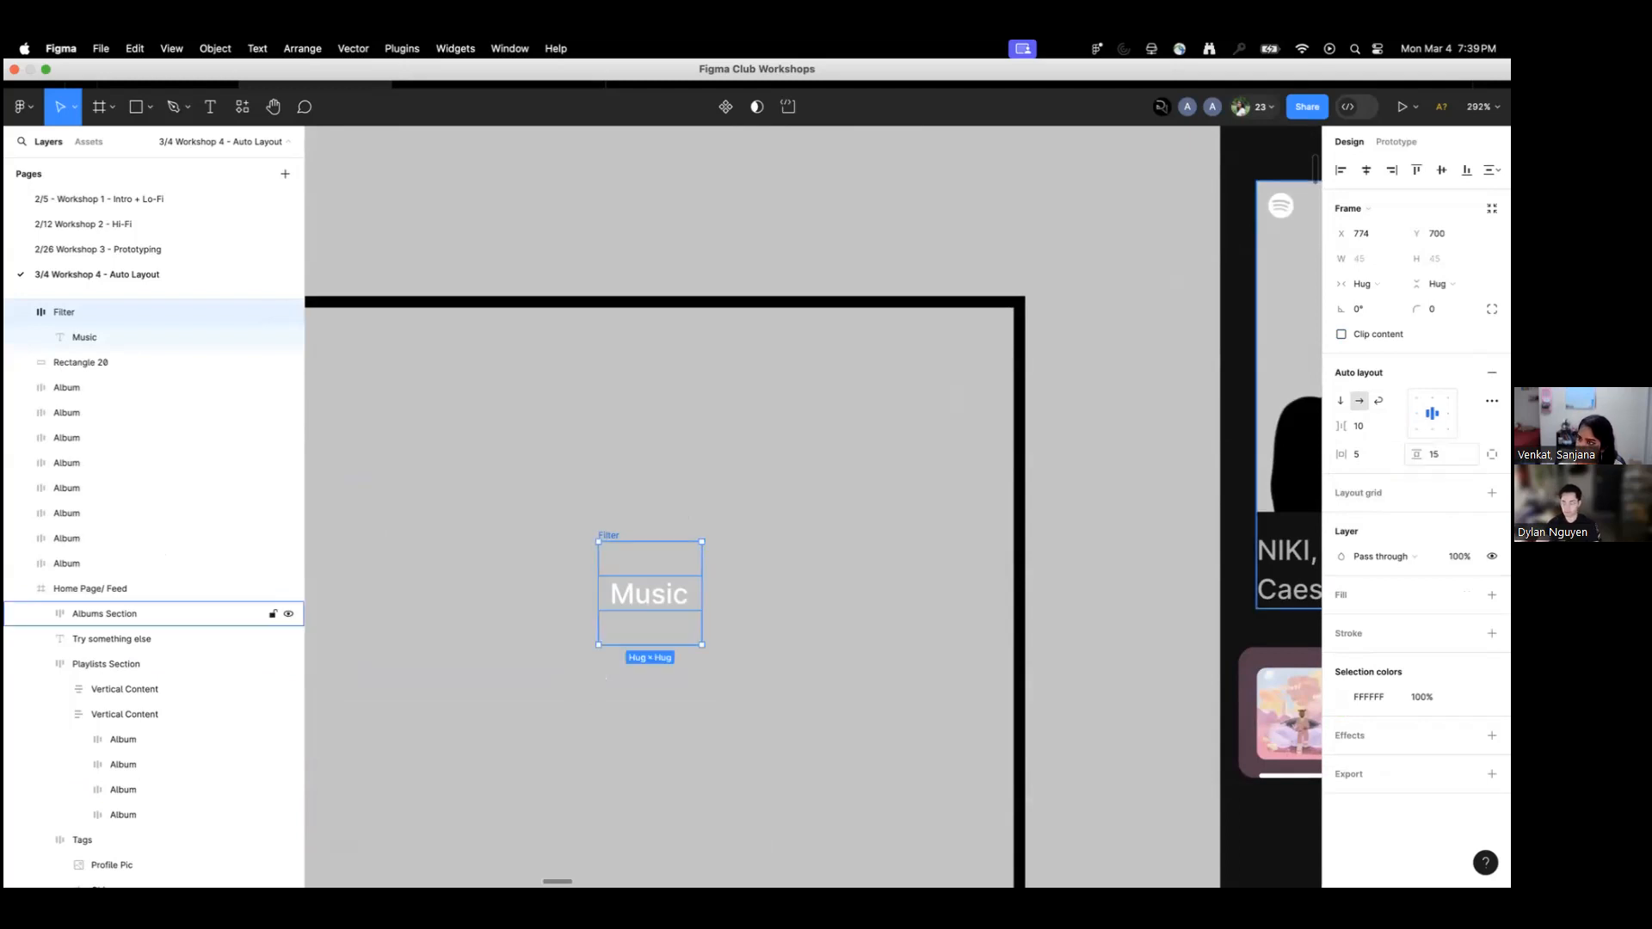
Set the Filter frame's horizontal padding to 15 and its vertical padding to 5.
left_click(1365, 454)
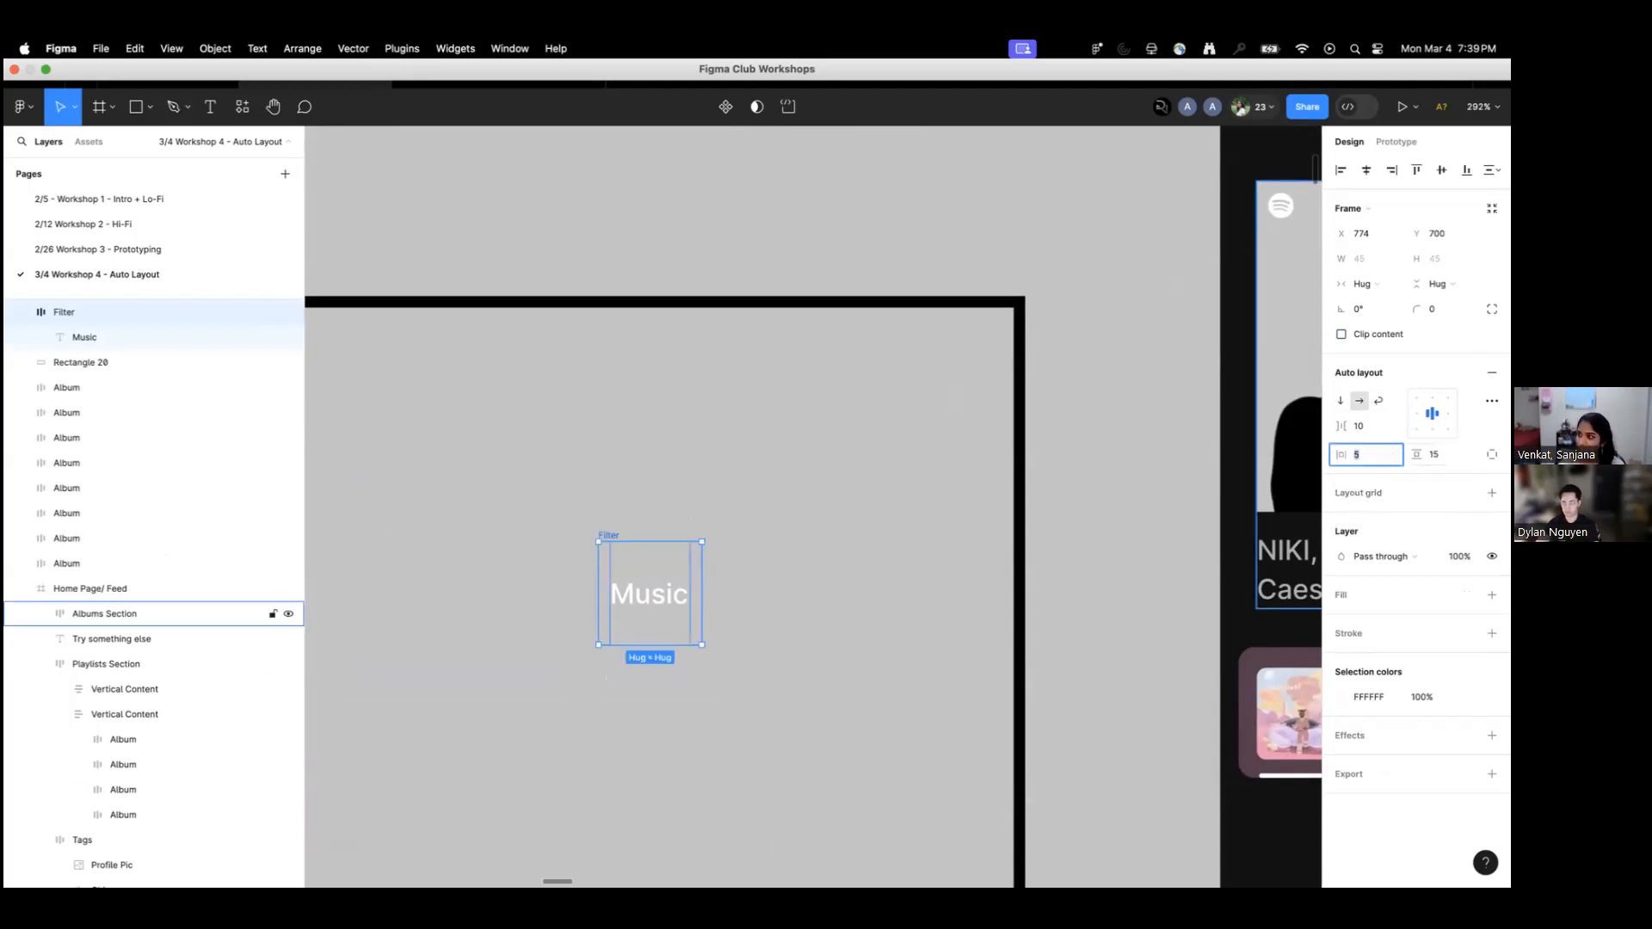
type("15")
key("Tab")
type("5")
key("Return")
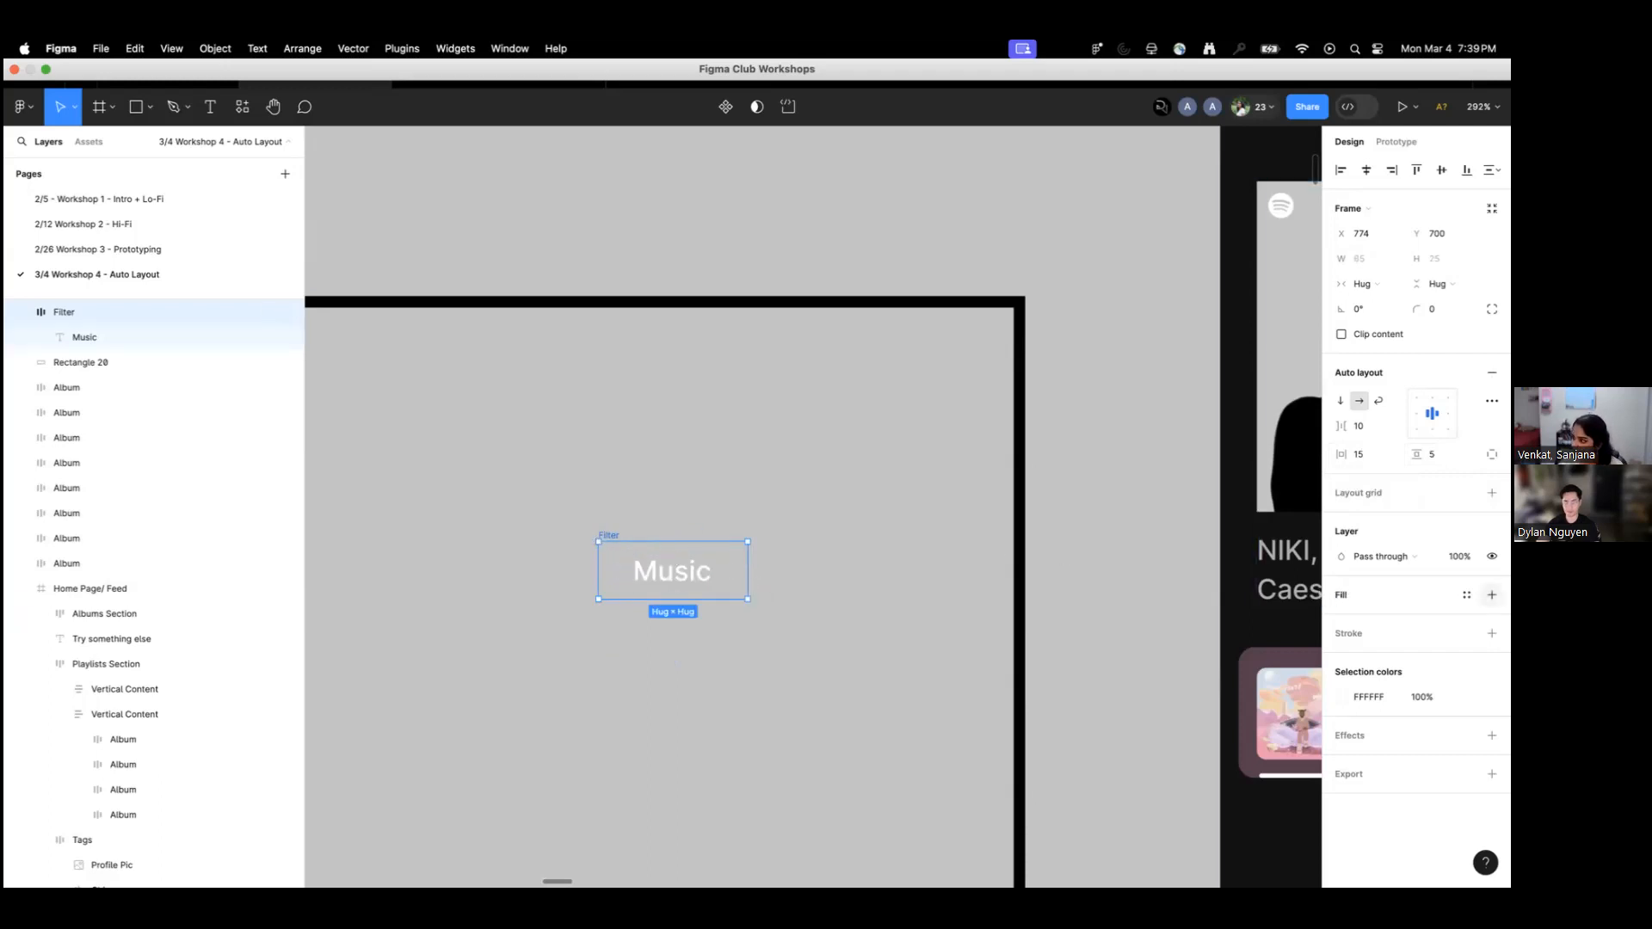
Add a fill to the Filter frame around the Music text and sample the dark grey 4A4949 for it with the eyedropper.
left_click(1491, 595)
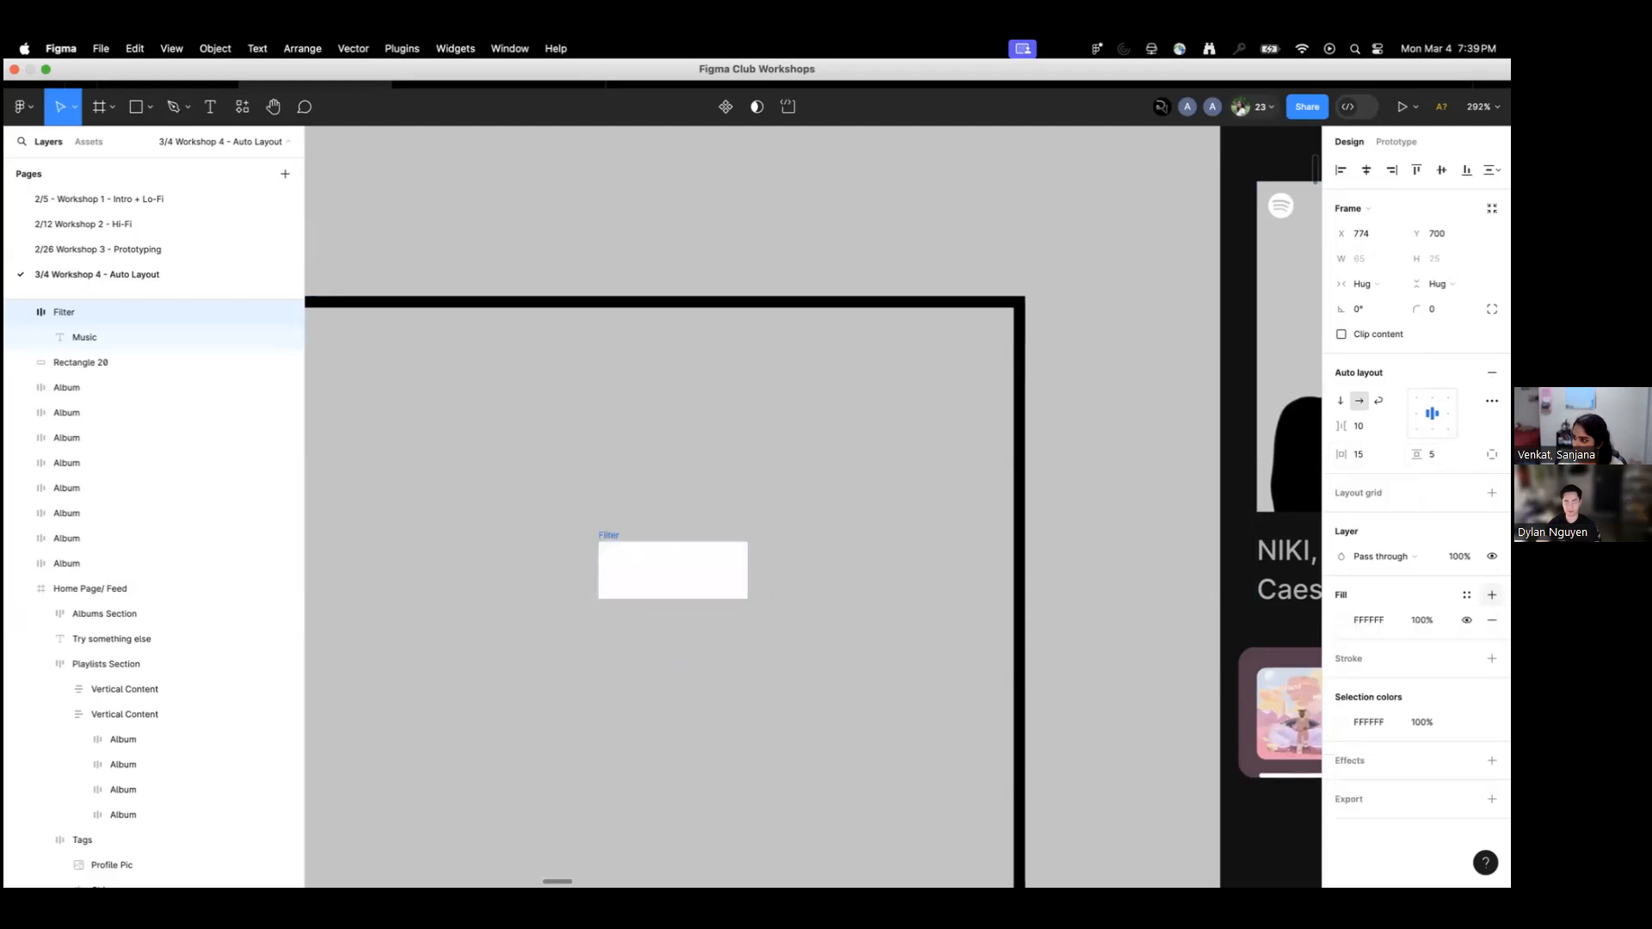
left_click(1343, 621)
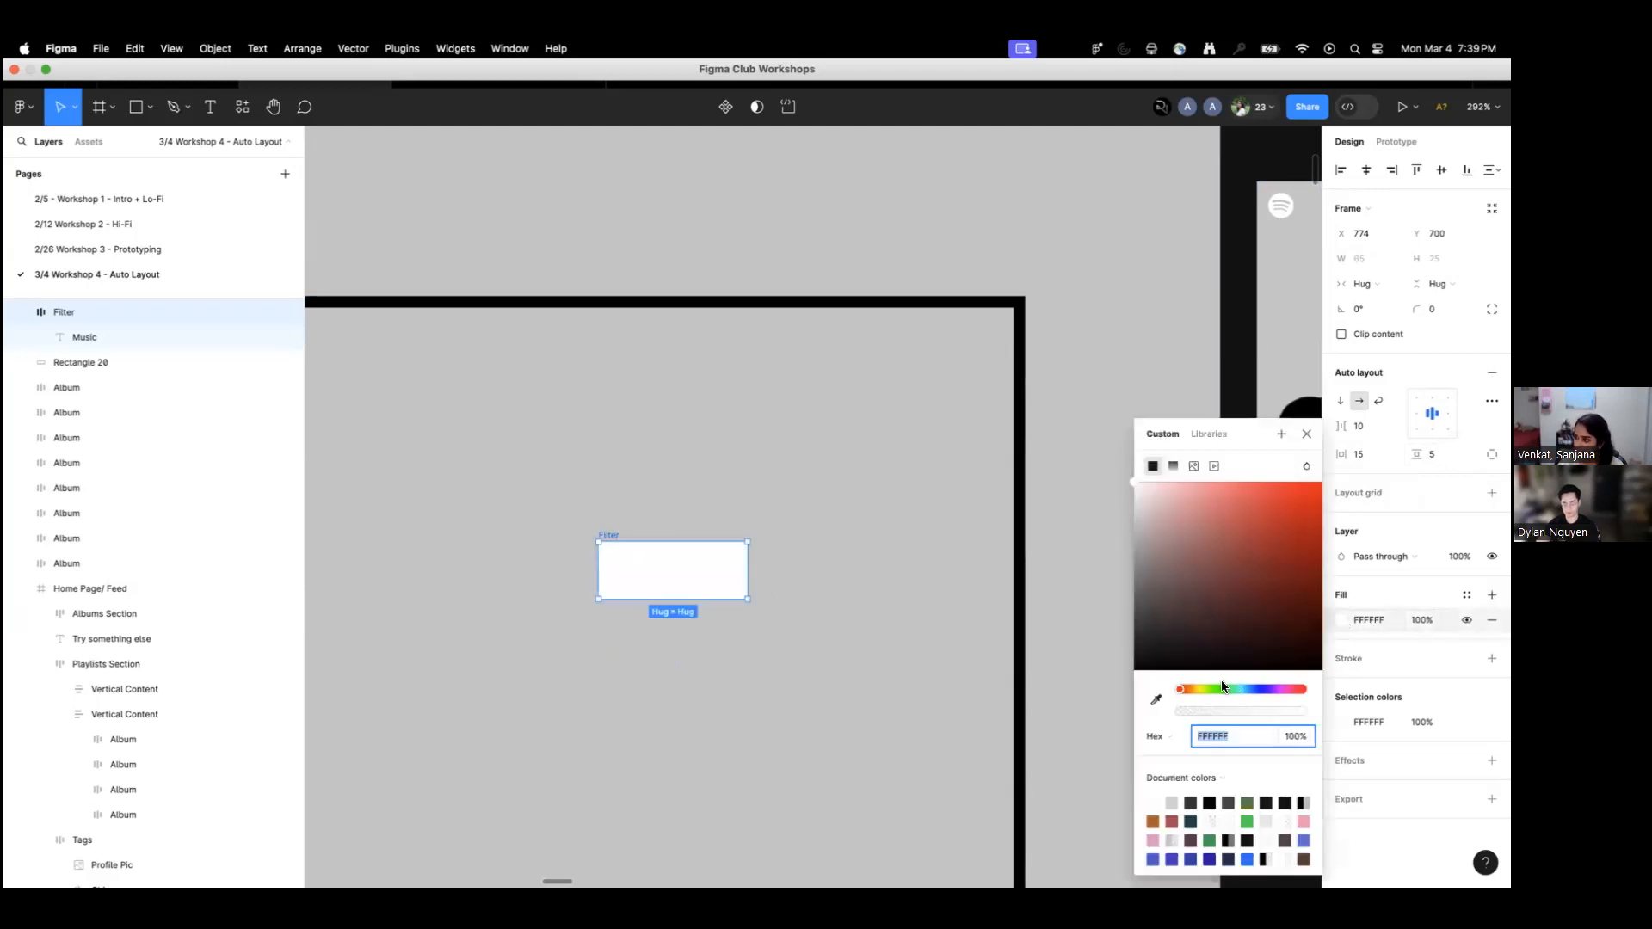
left_click(1156, 701)
scroll(1029, 572, "down", 5)
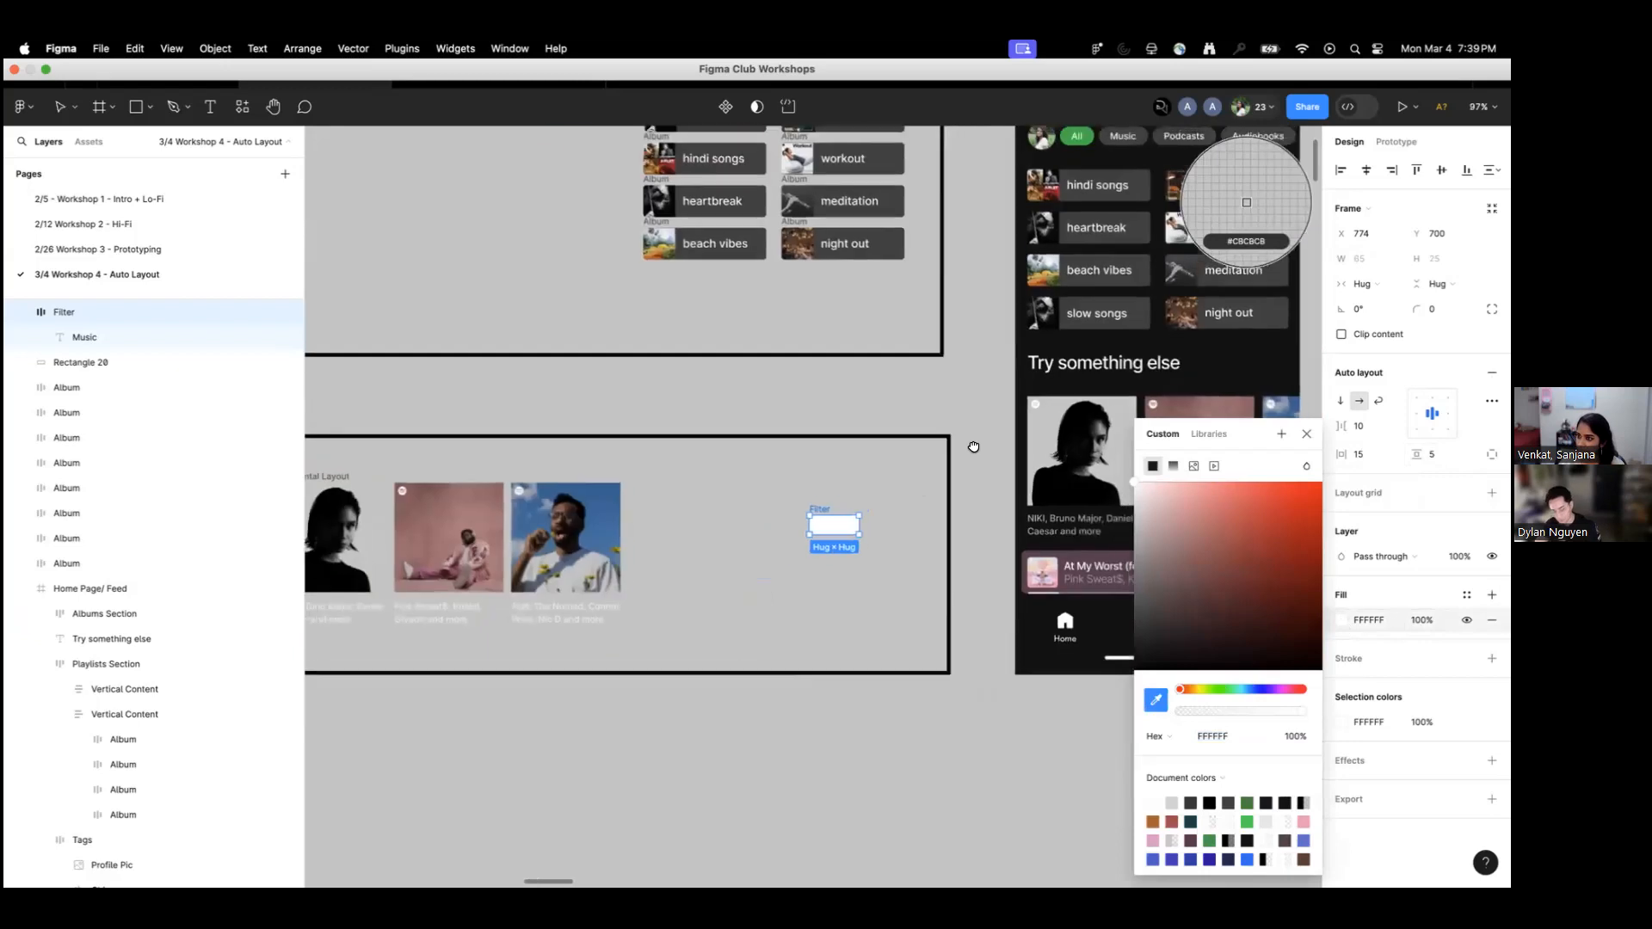
left_click(871, 424)
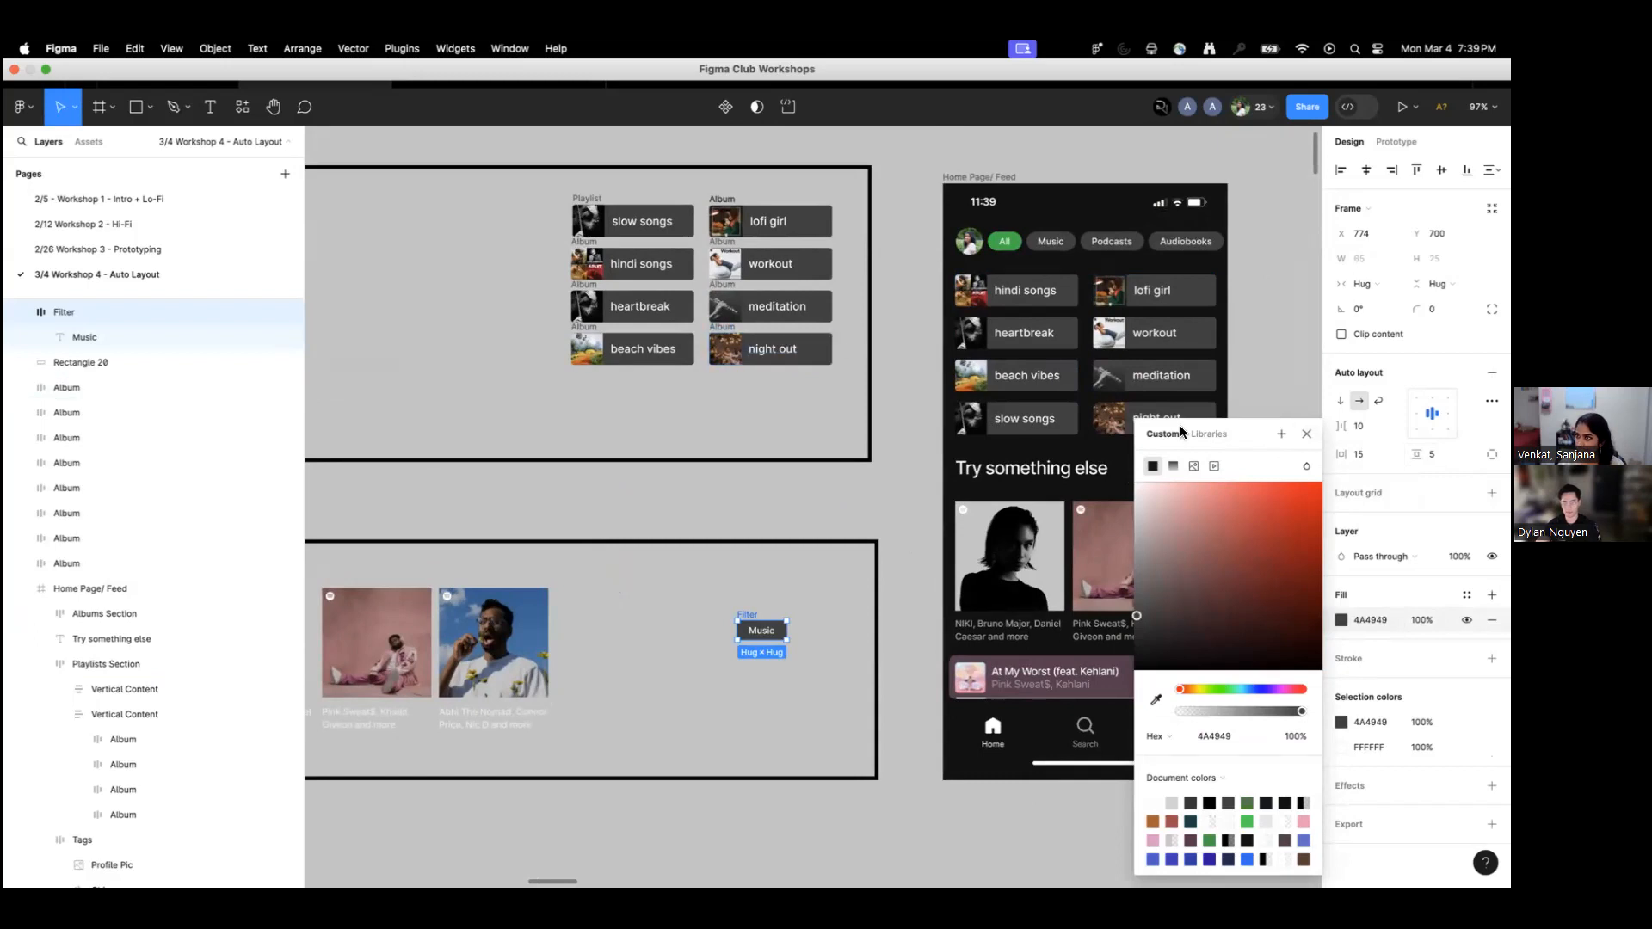
left_click(1305, 437)
Check the corner radius of the green All chip and give the Filter frame a corner radius of 25.
scroll(849, 628, "up", 5)
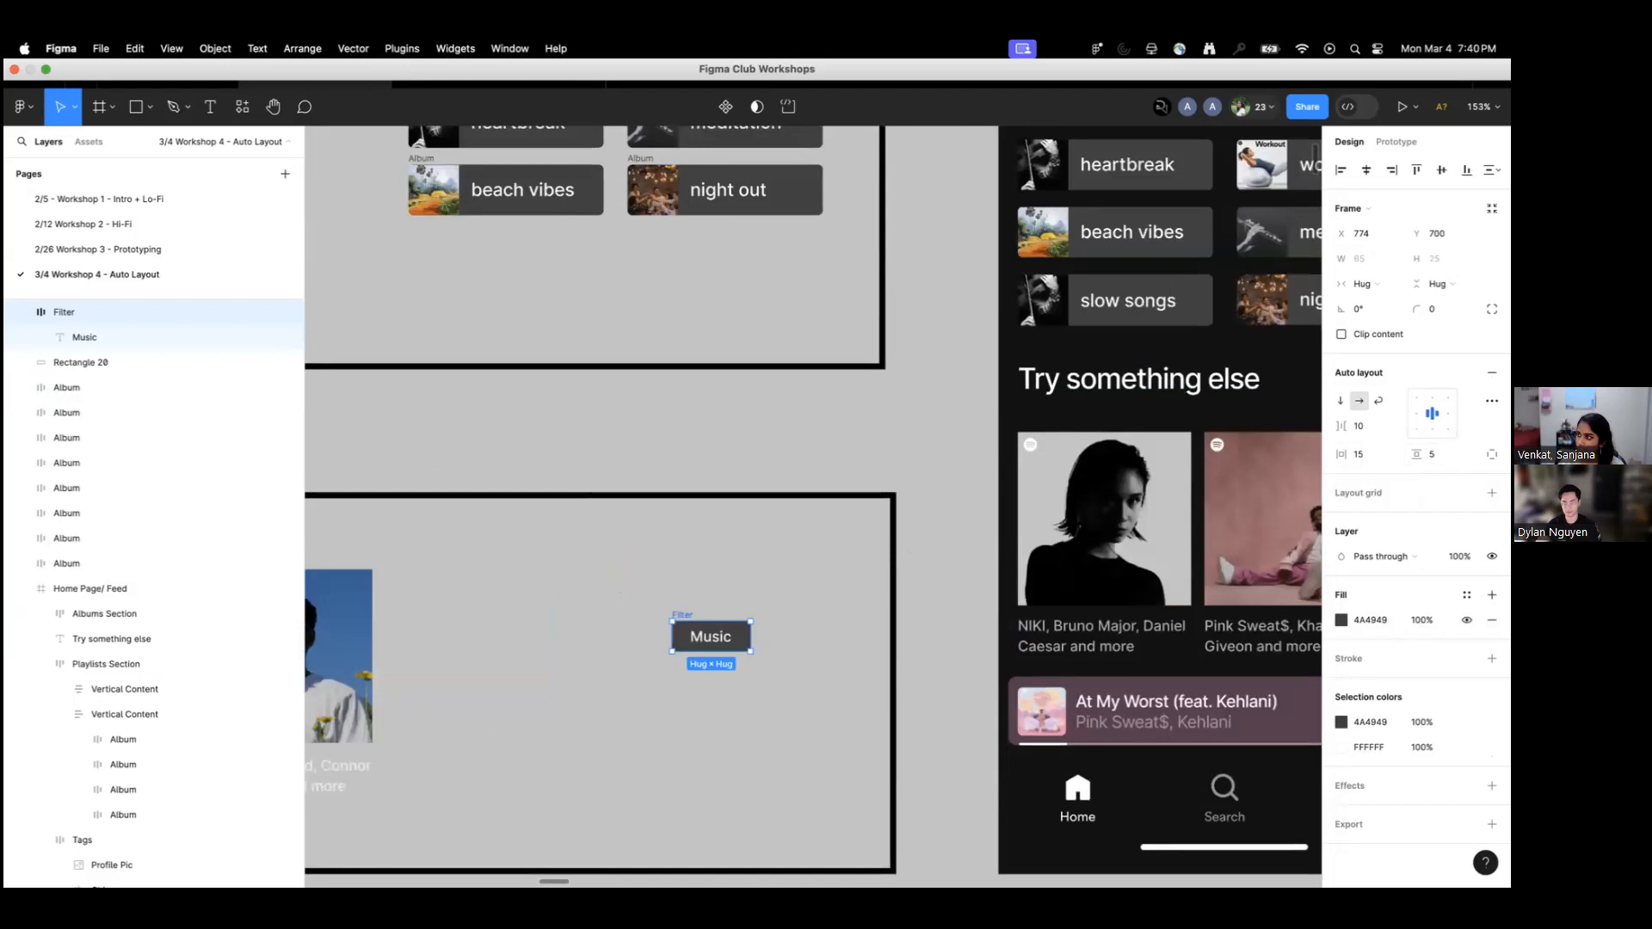
scroll(930, 428, "up", 5)
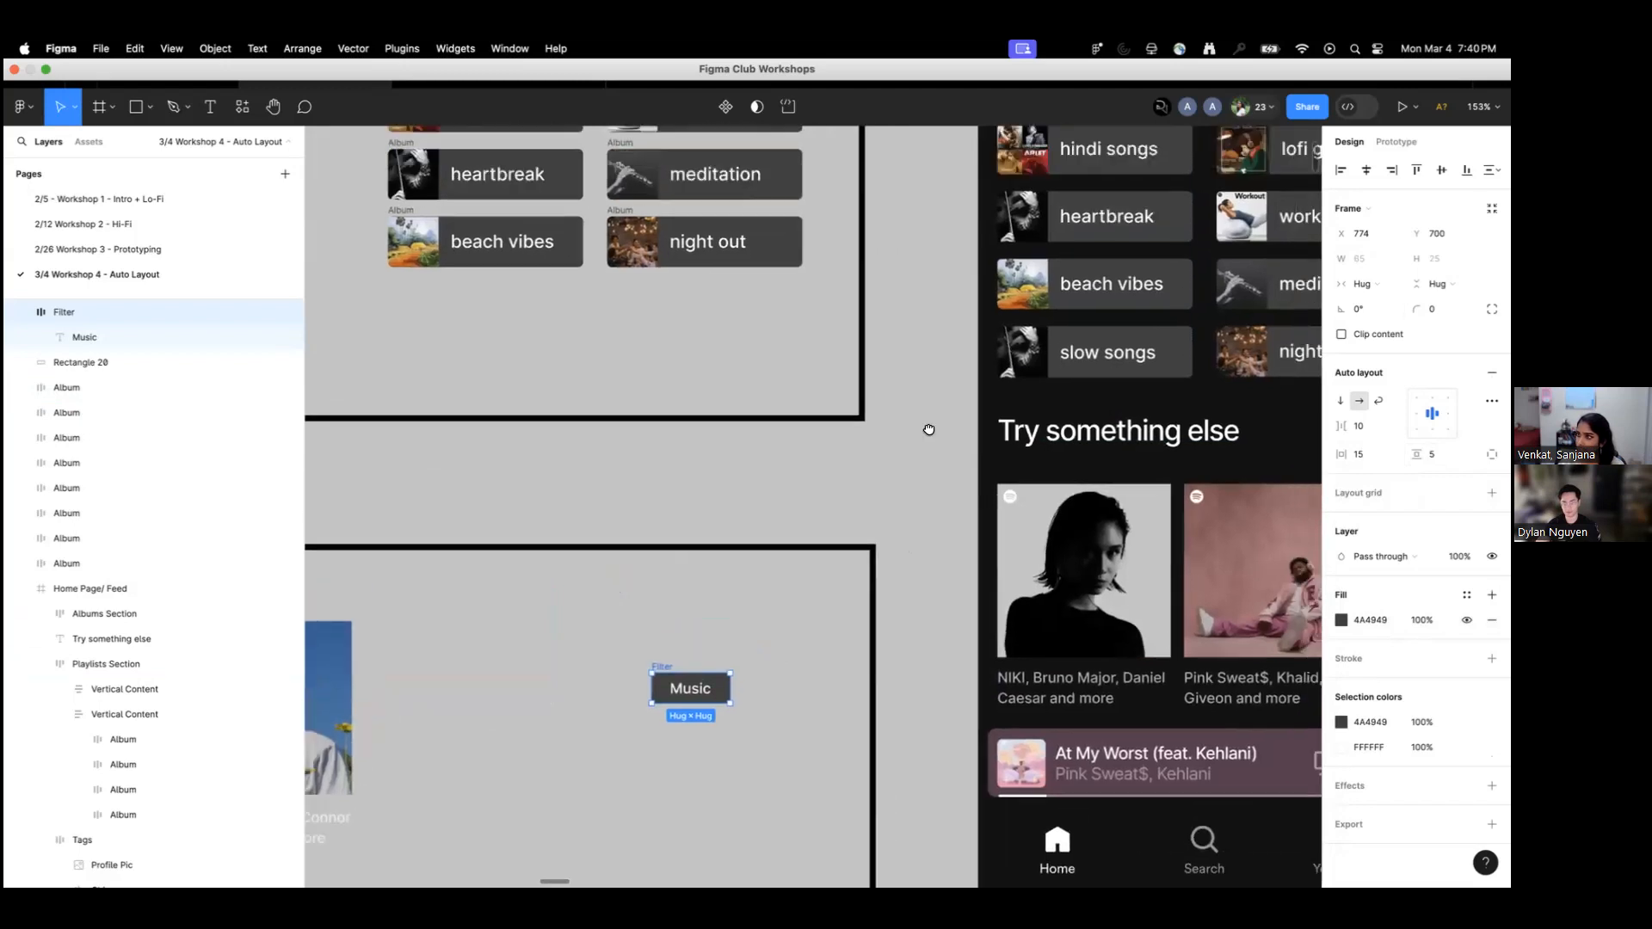
left_click(996, 268)
left_click(996, 268)
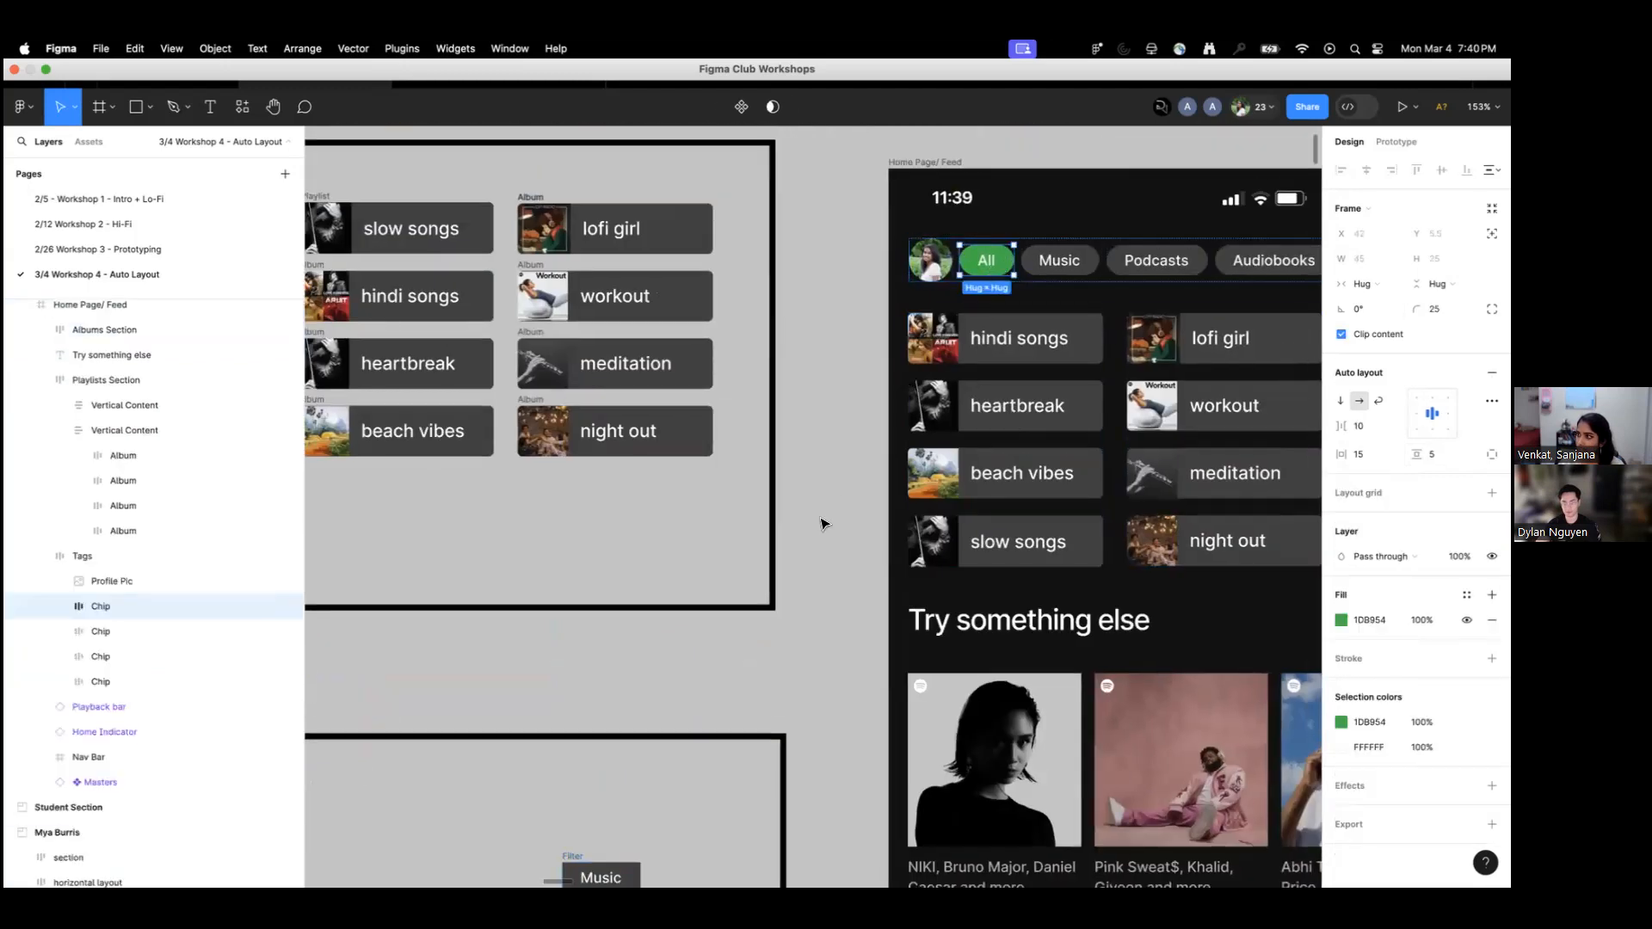
scroll(826, 551, "down", 4)
left_click(578, 691)
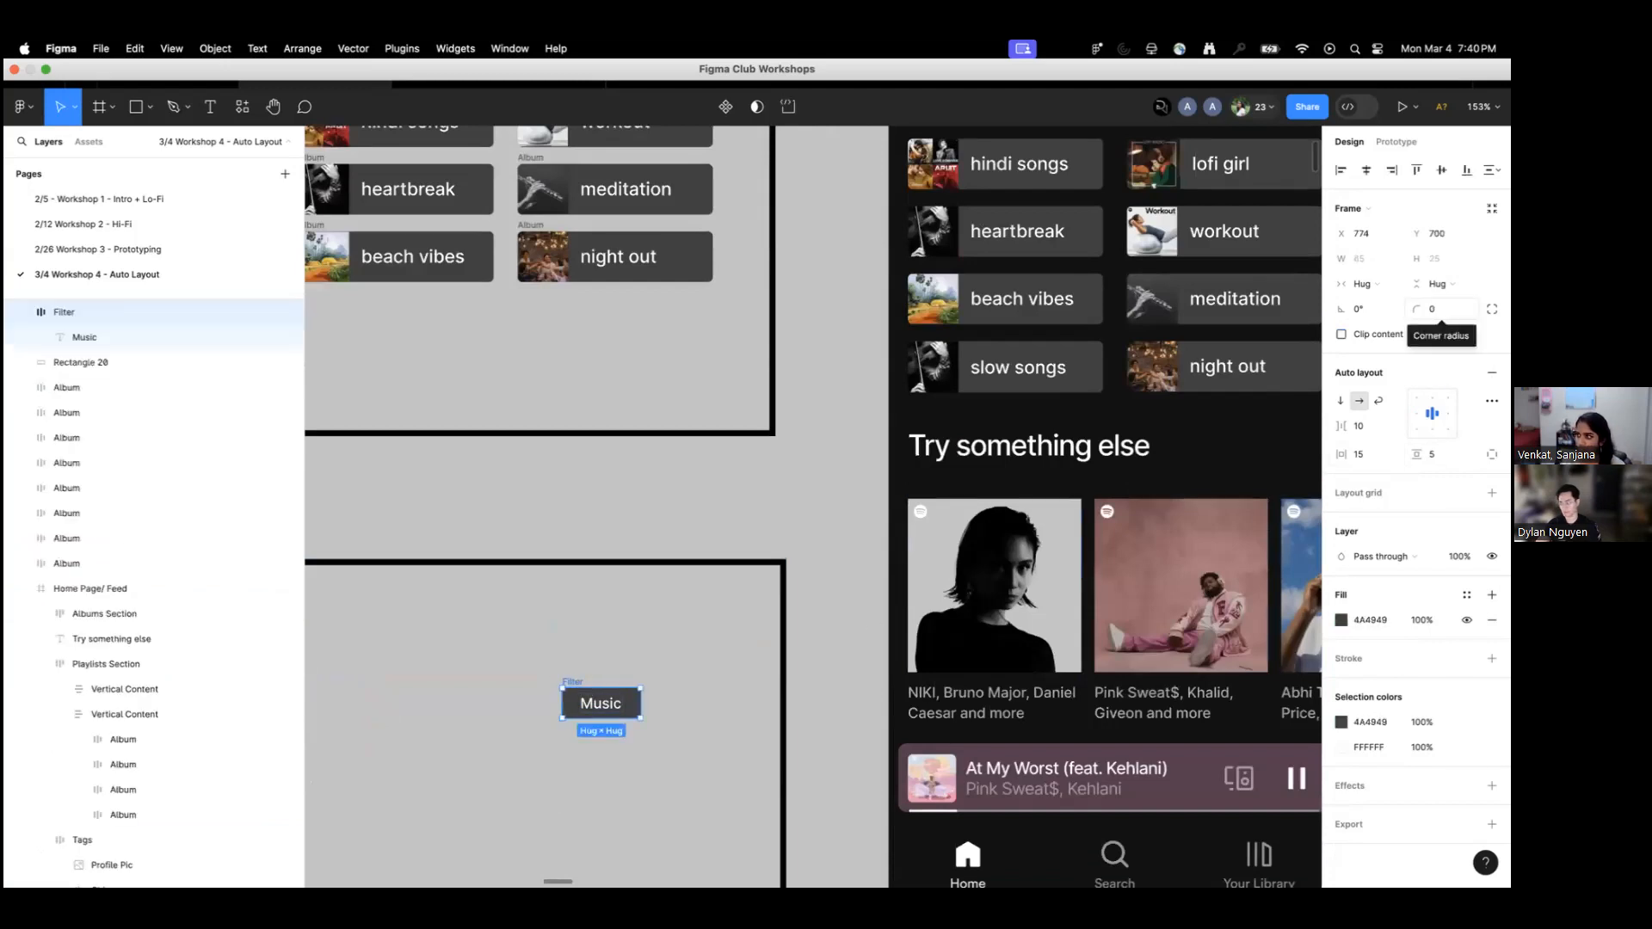
left_click(1440, 308)
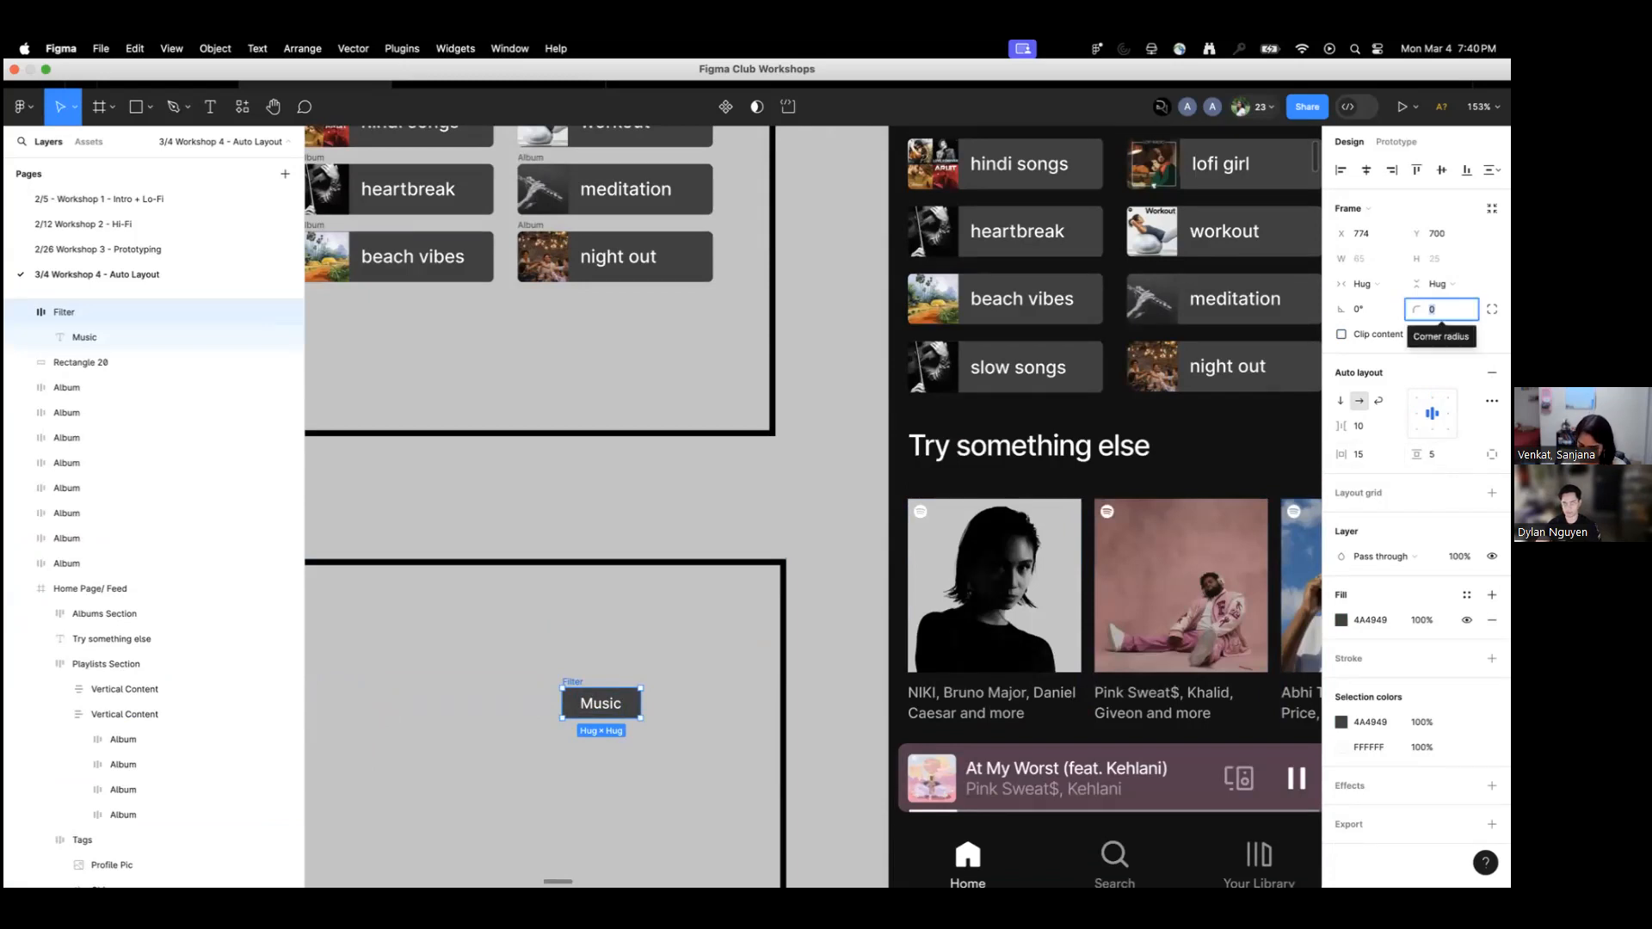
type("25")
key("Return")
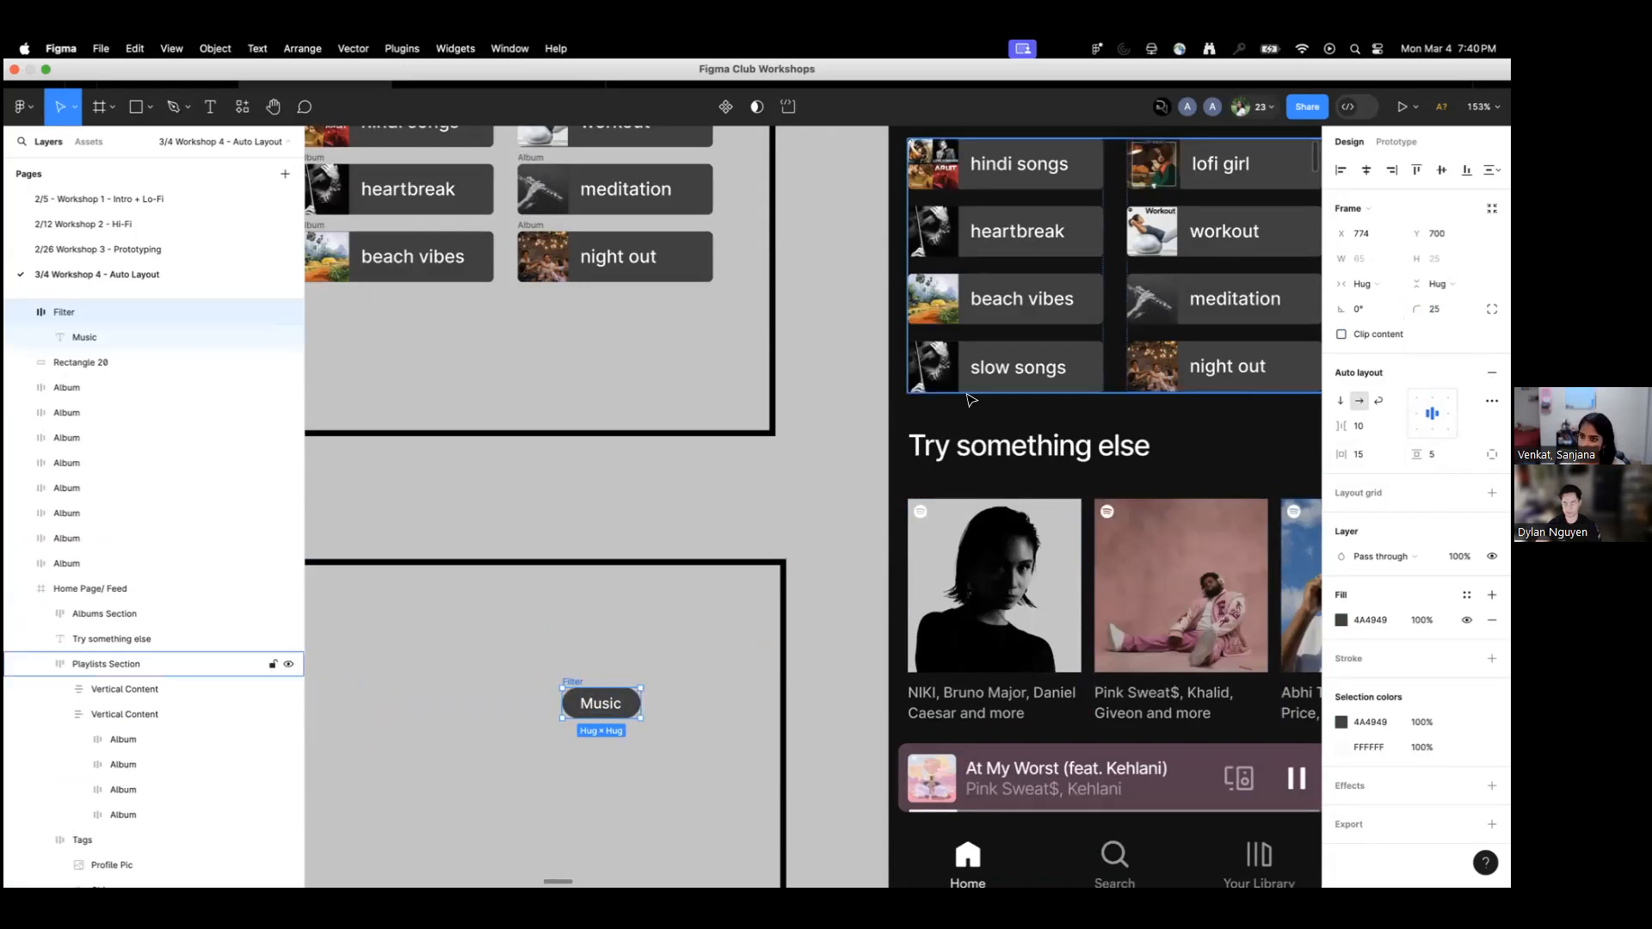
left_click(707, 671)
Examine the auto layout settings of the Tags row and its All and Music chips in the Home Page/ Feed frame.
scroll(707, 671, "down", 5)
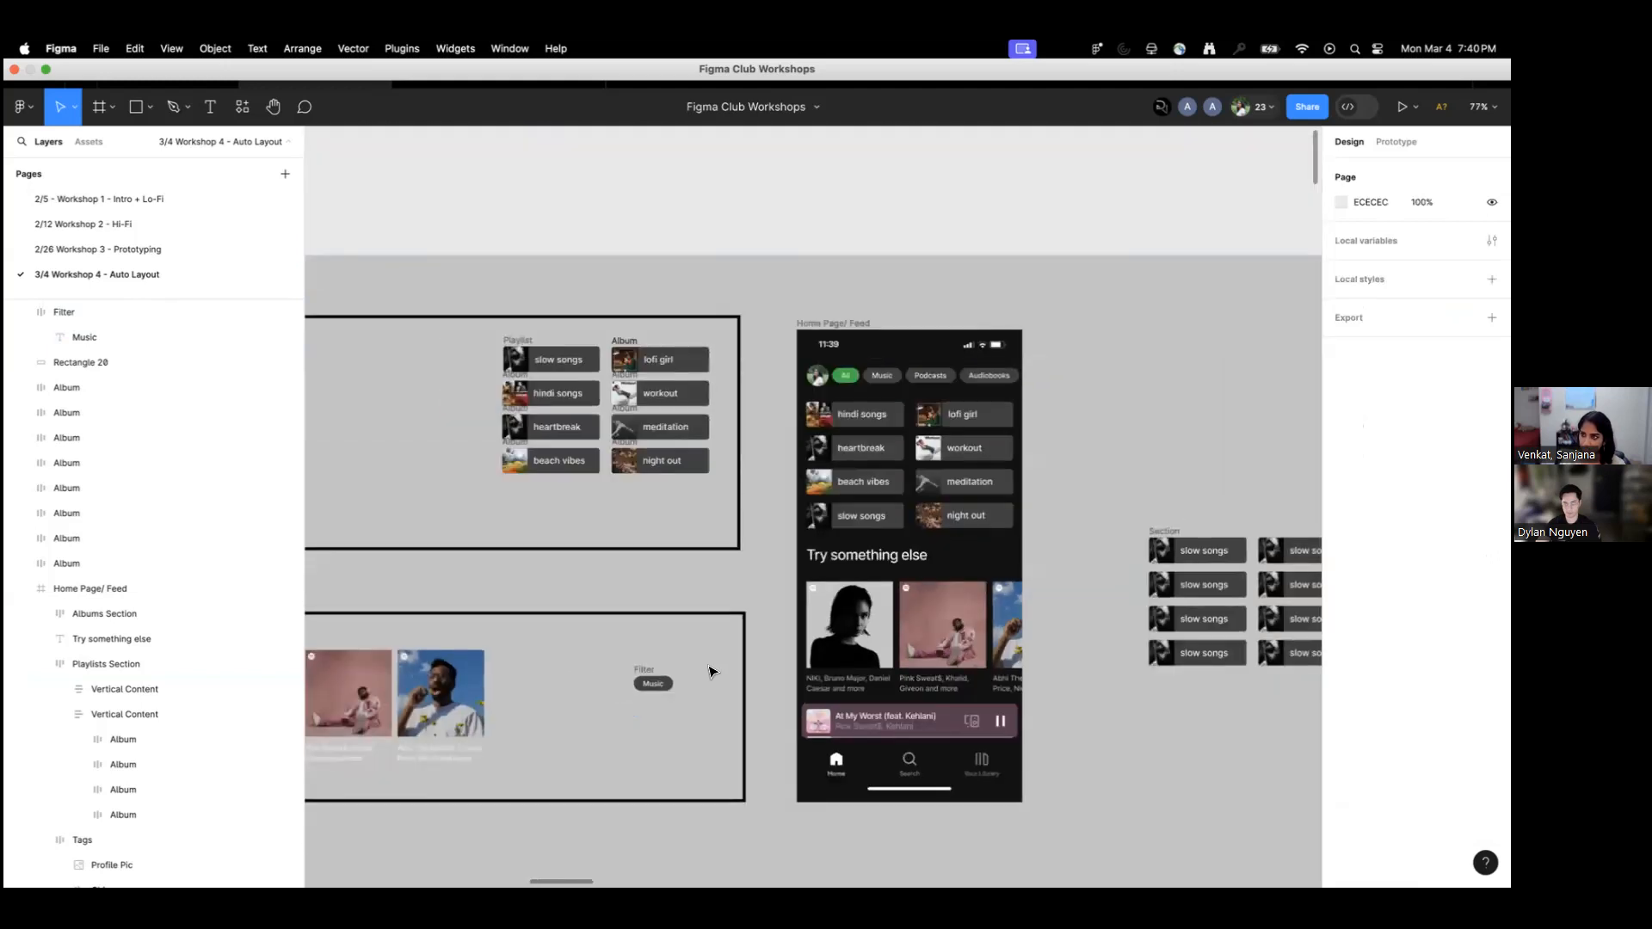
scroll(860, 375, "up", 5)
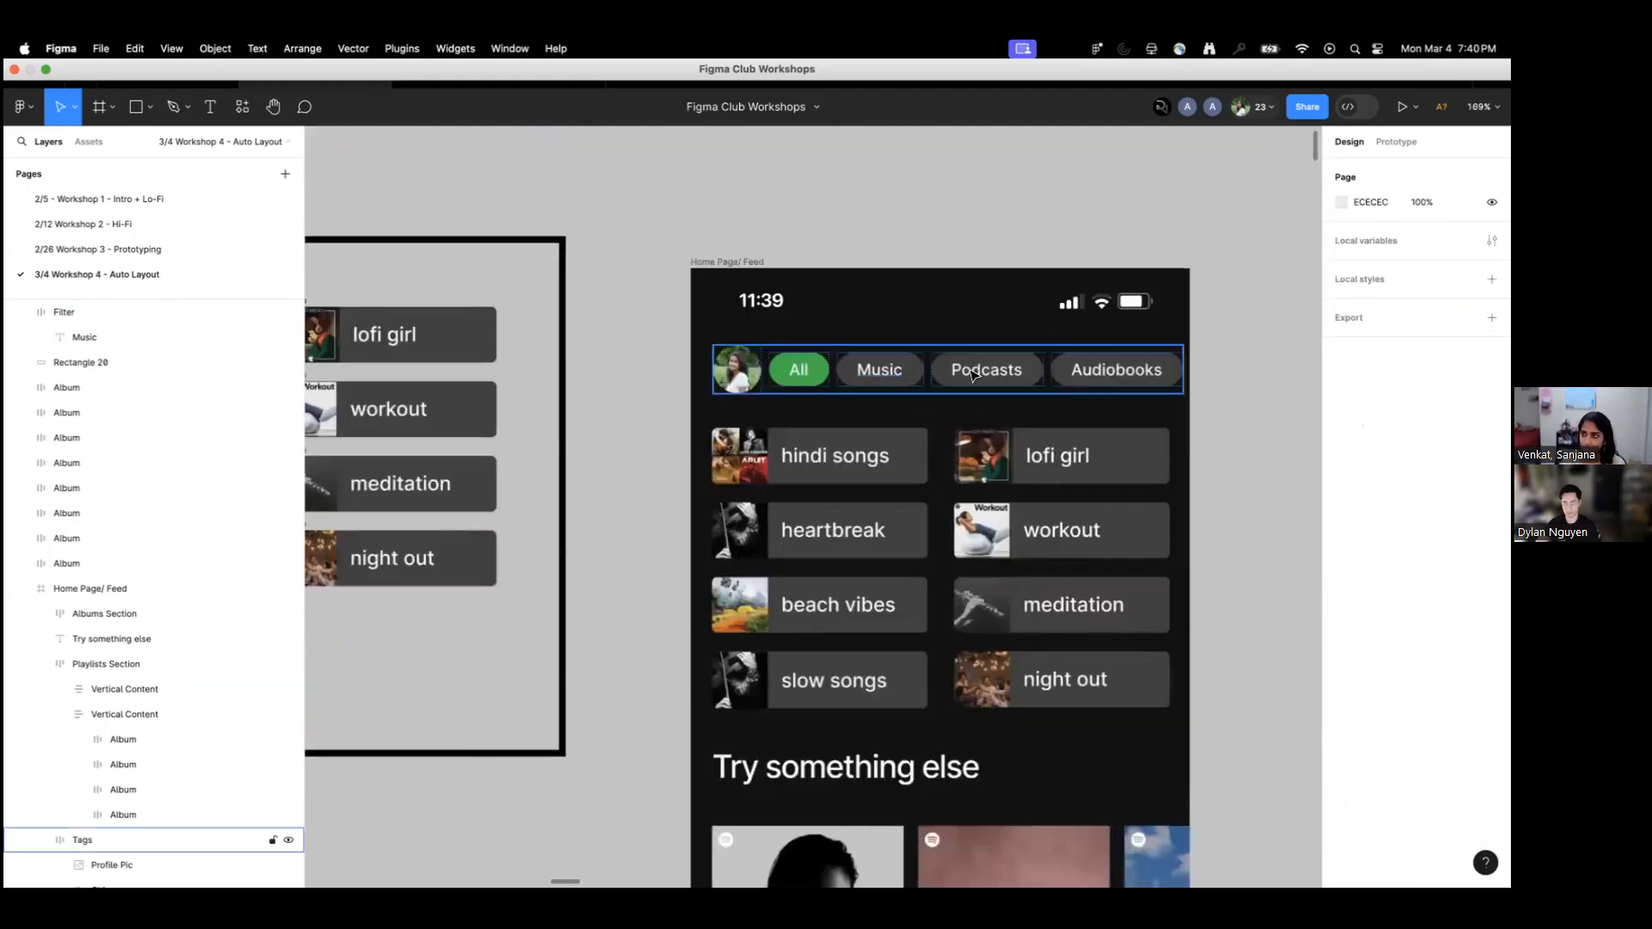
left_click(705, 425)
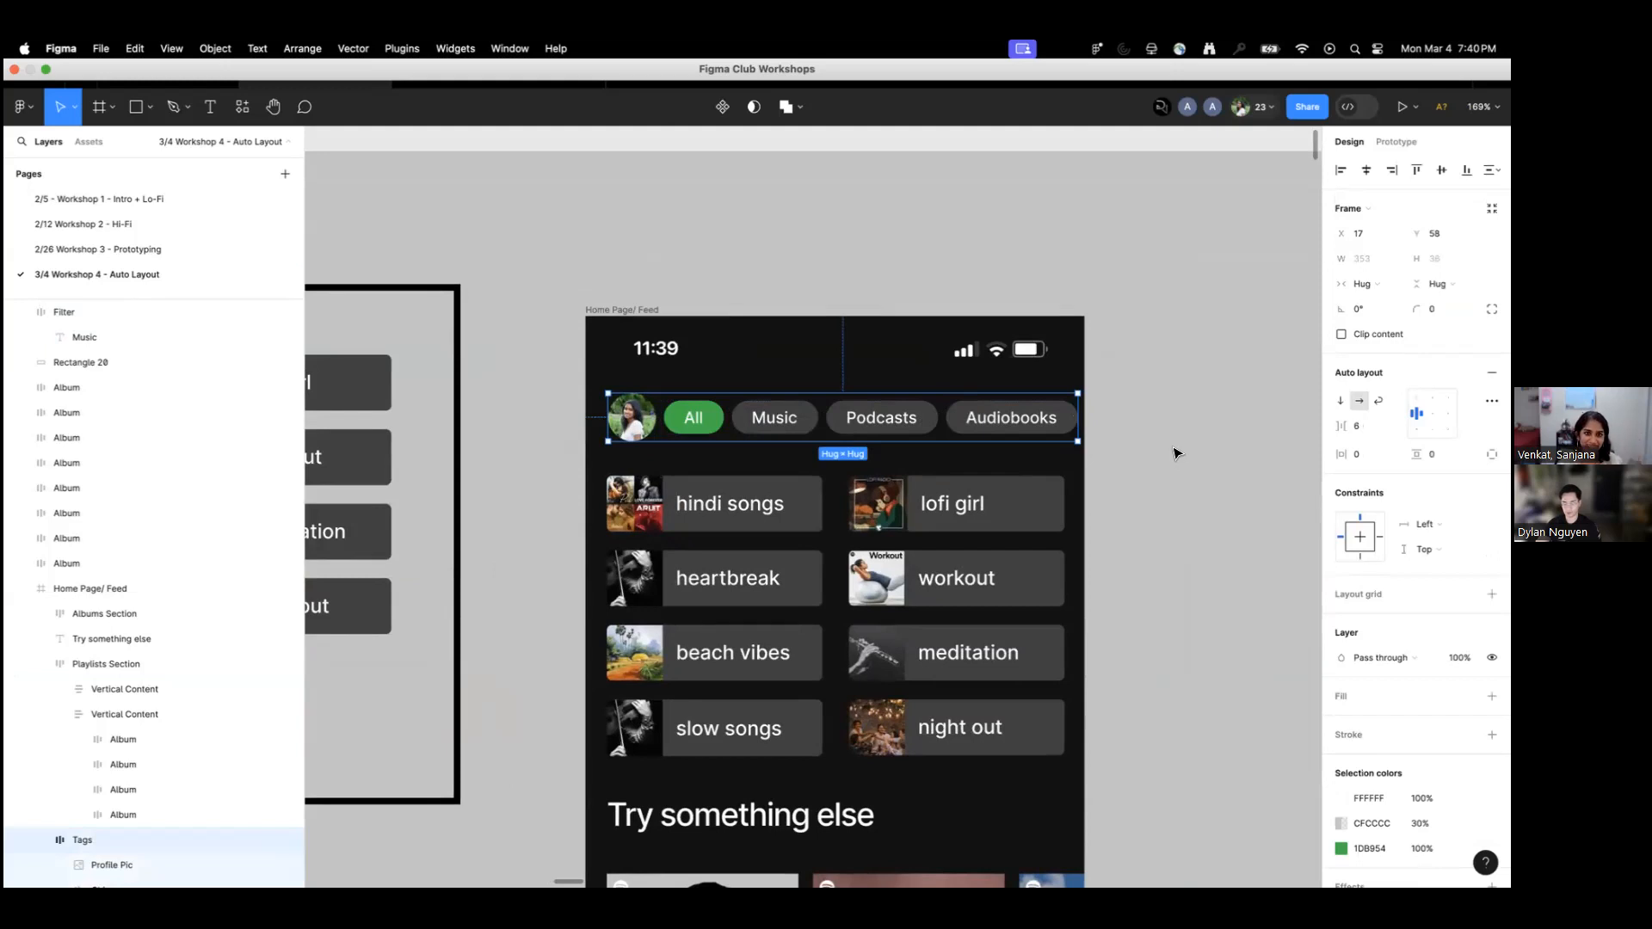
scroll(1172, 447, "down", 5)
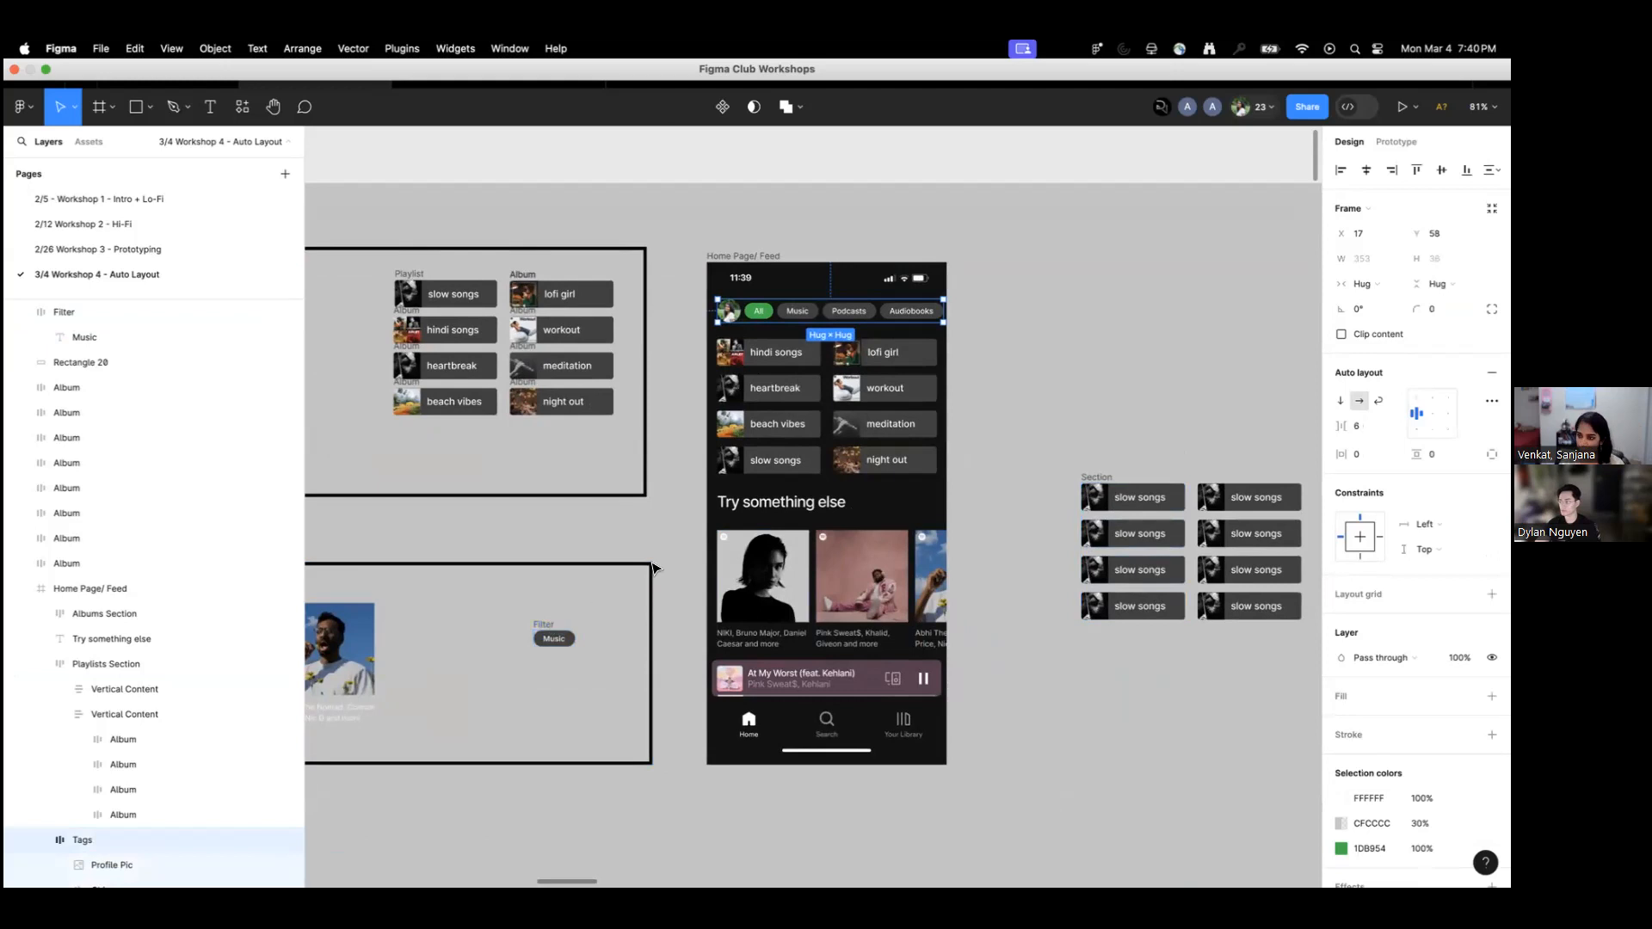
left_click(1012, 408)
scroll(1009, 405, "down", 4)
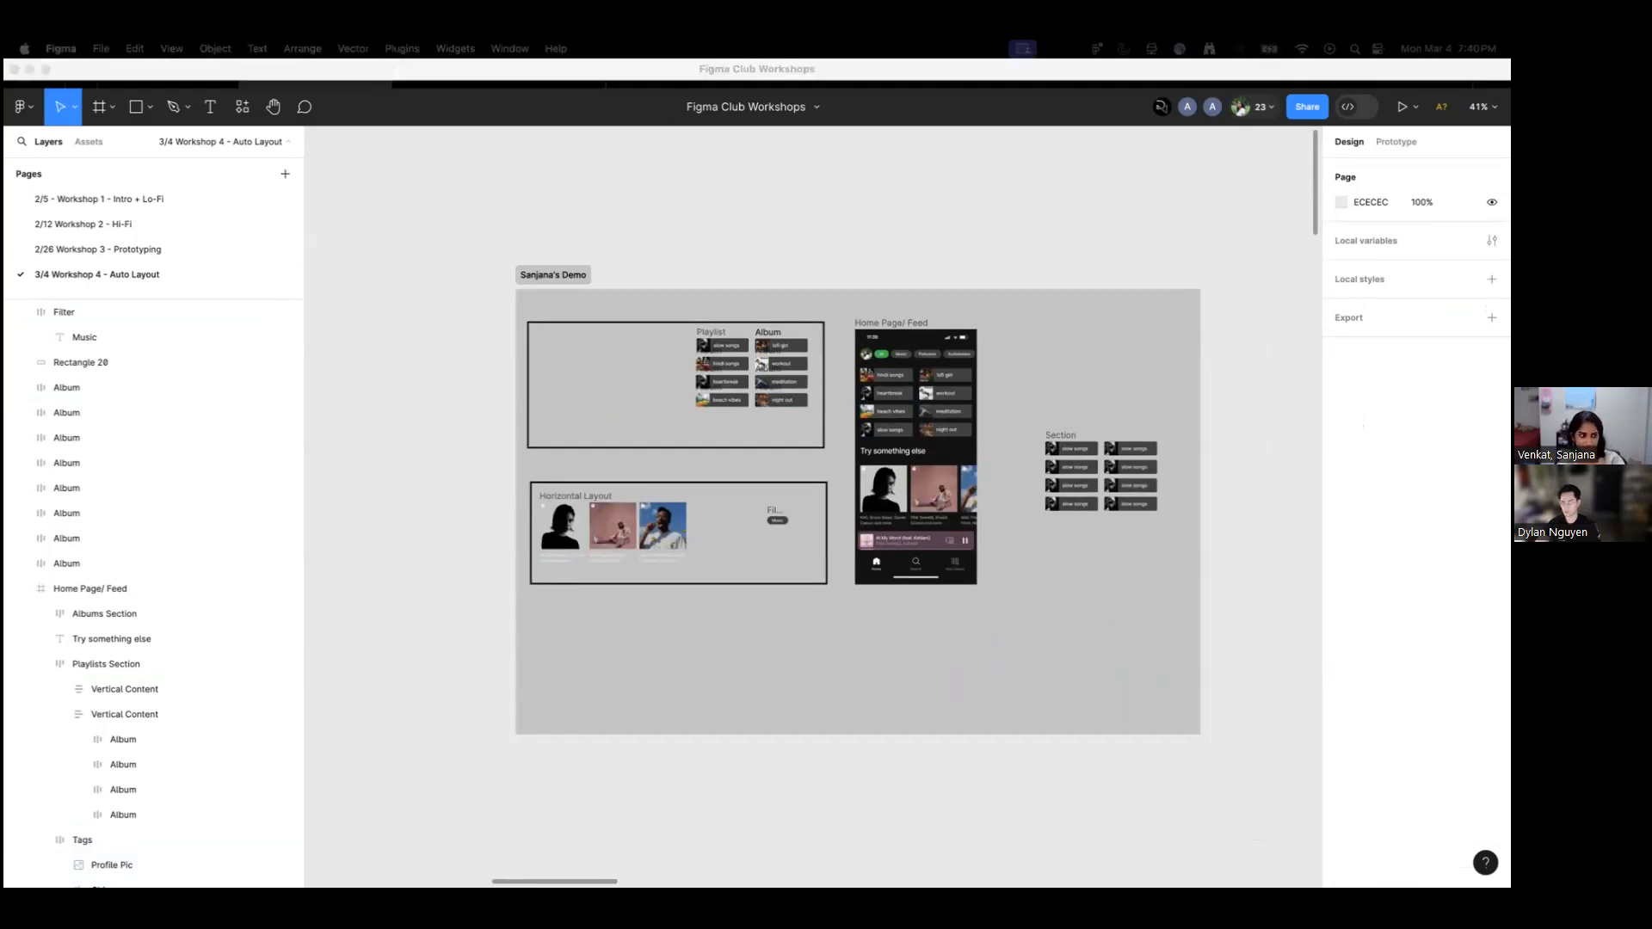
left_click(380, 421)
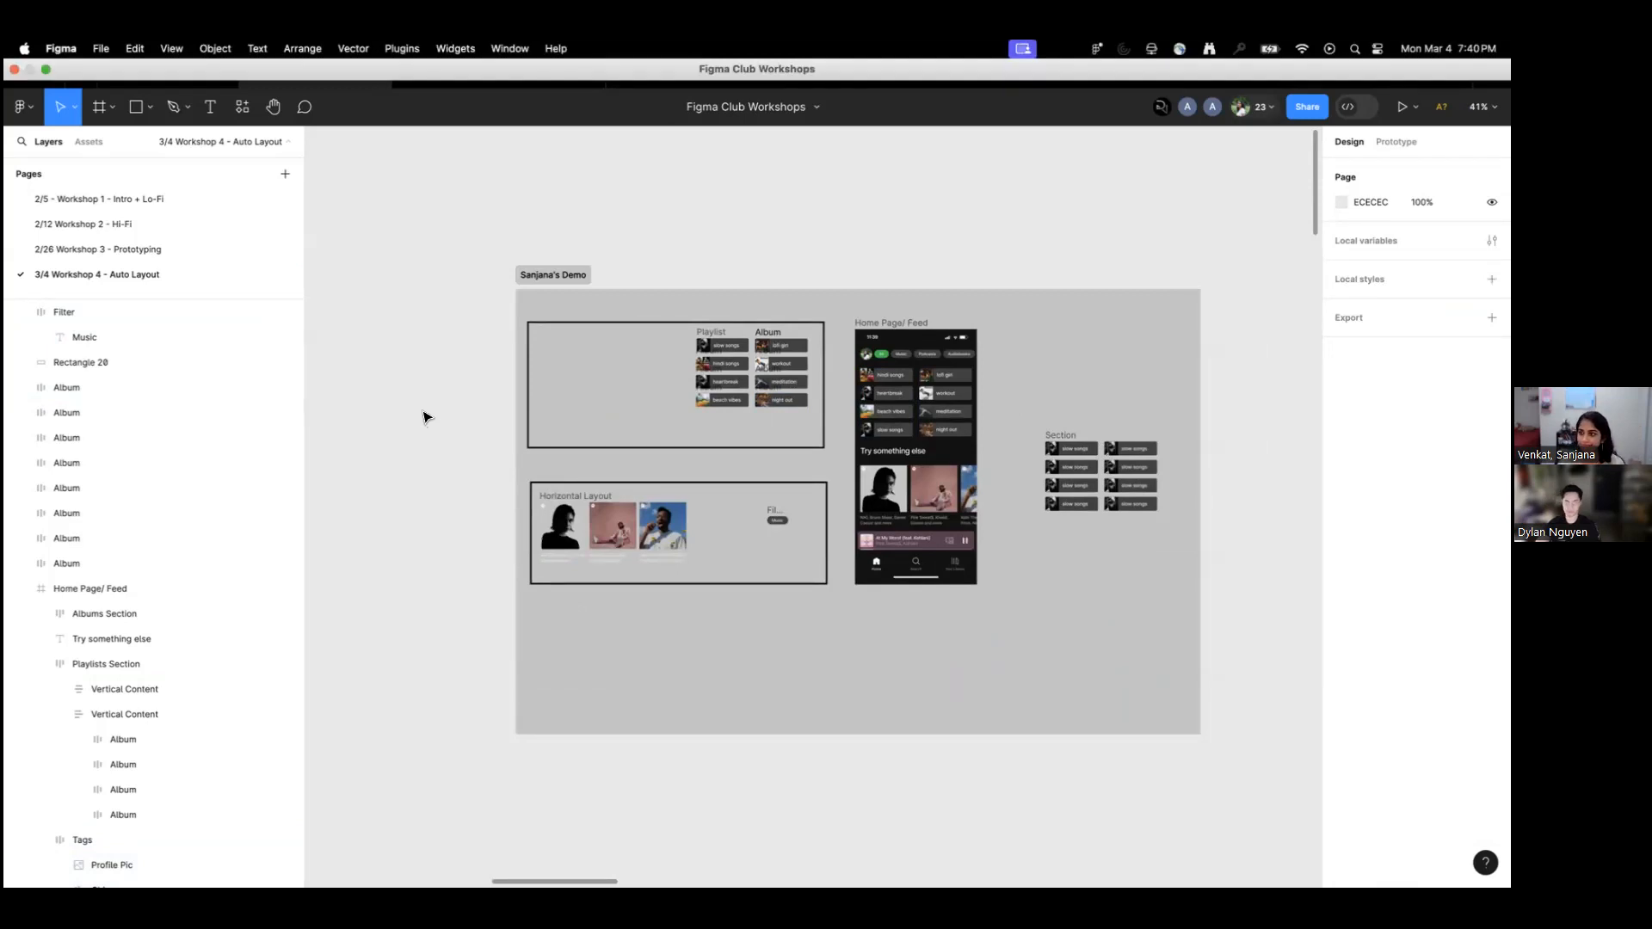
scroll(1091, 597, "right", 5)
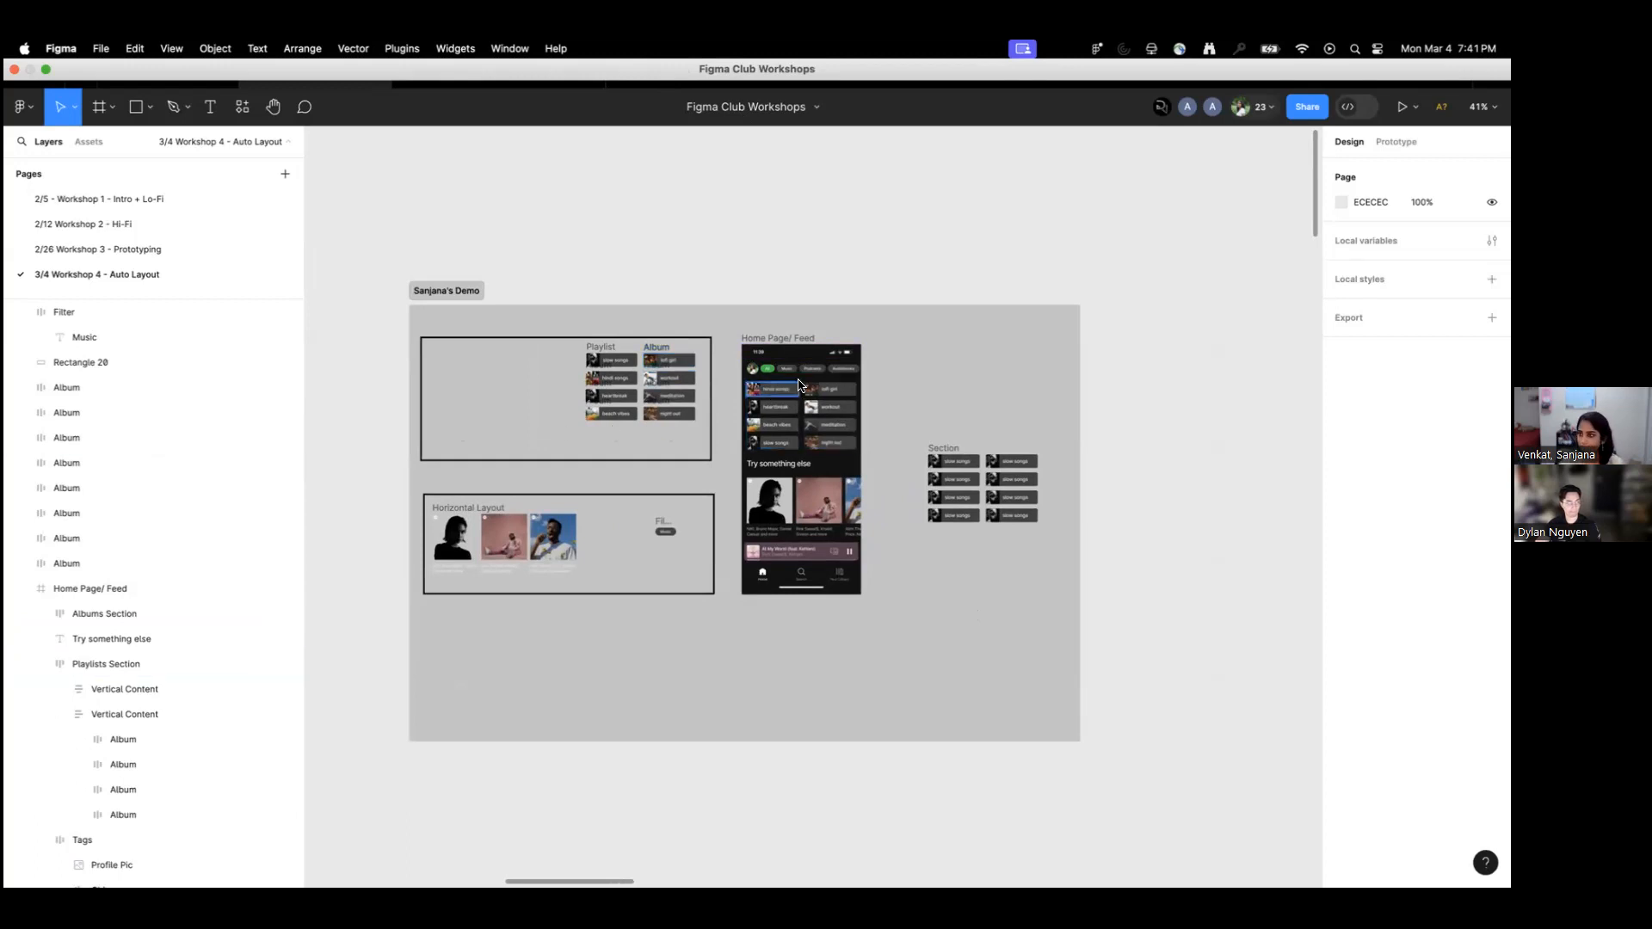
scroll(798, 384, "up", 10)
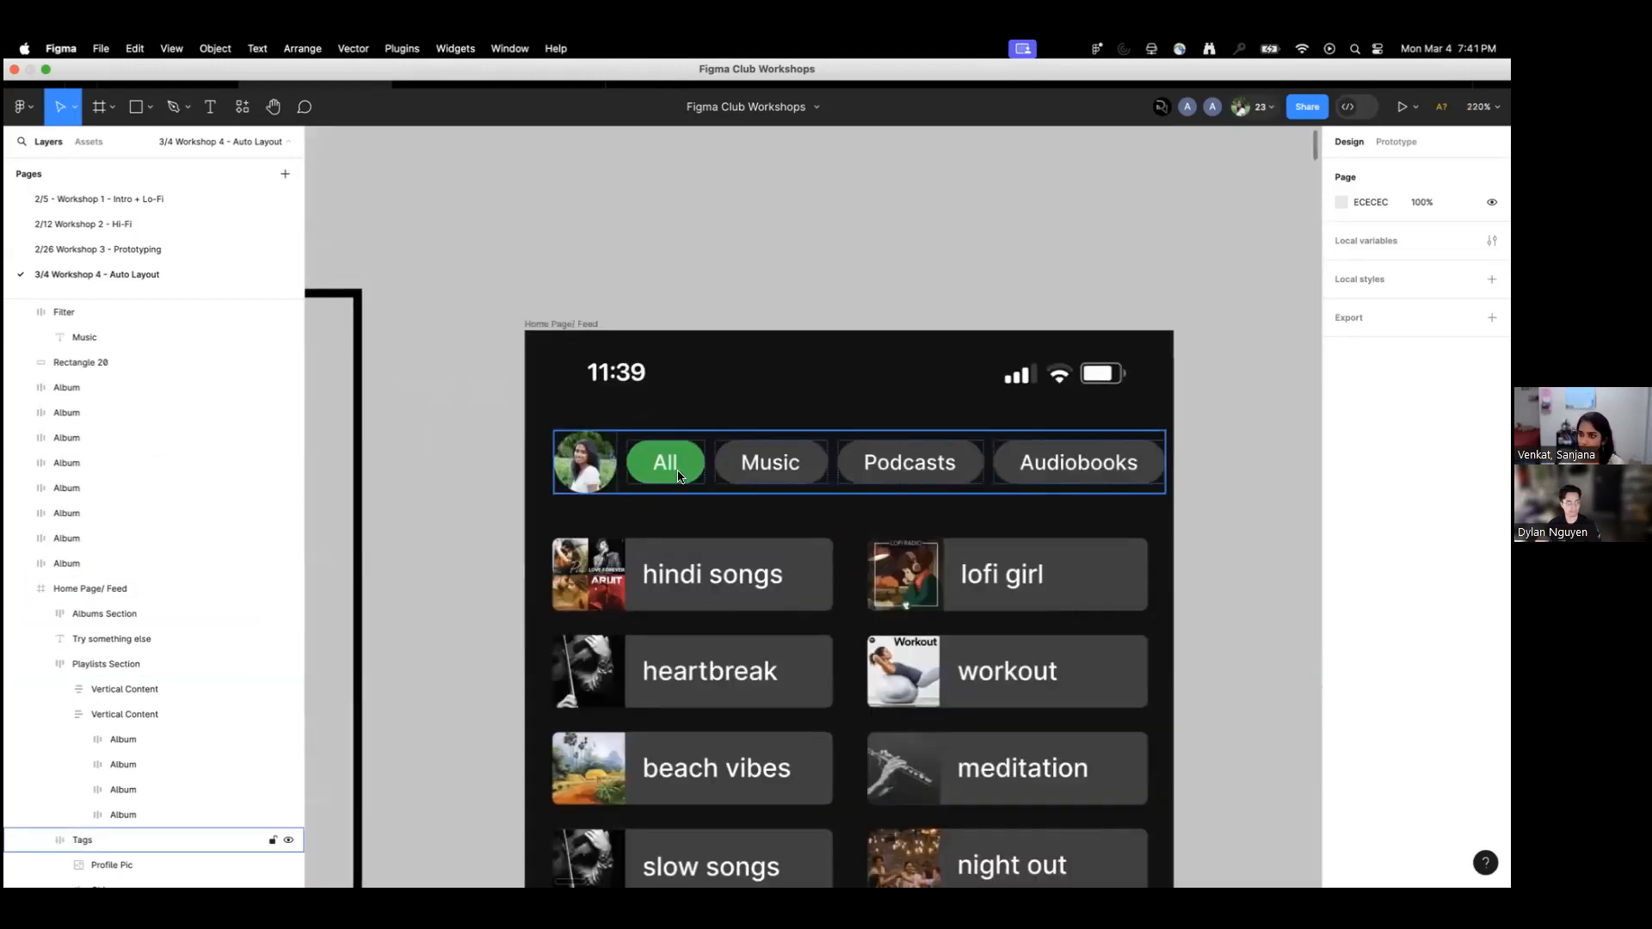
left_click(678, 458)
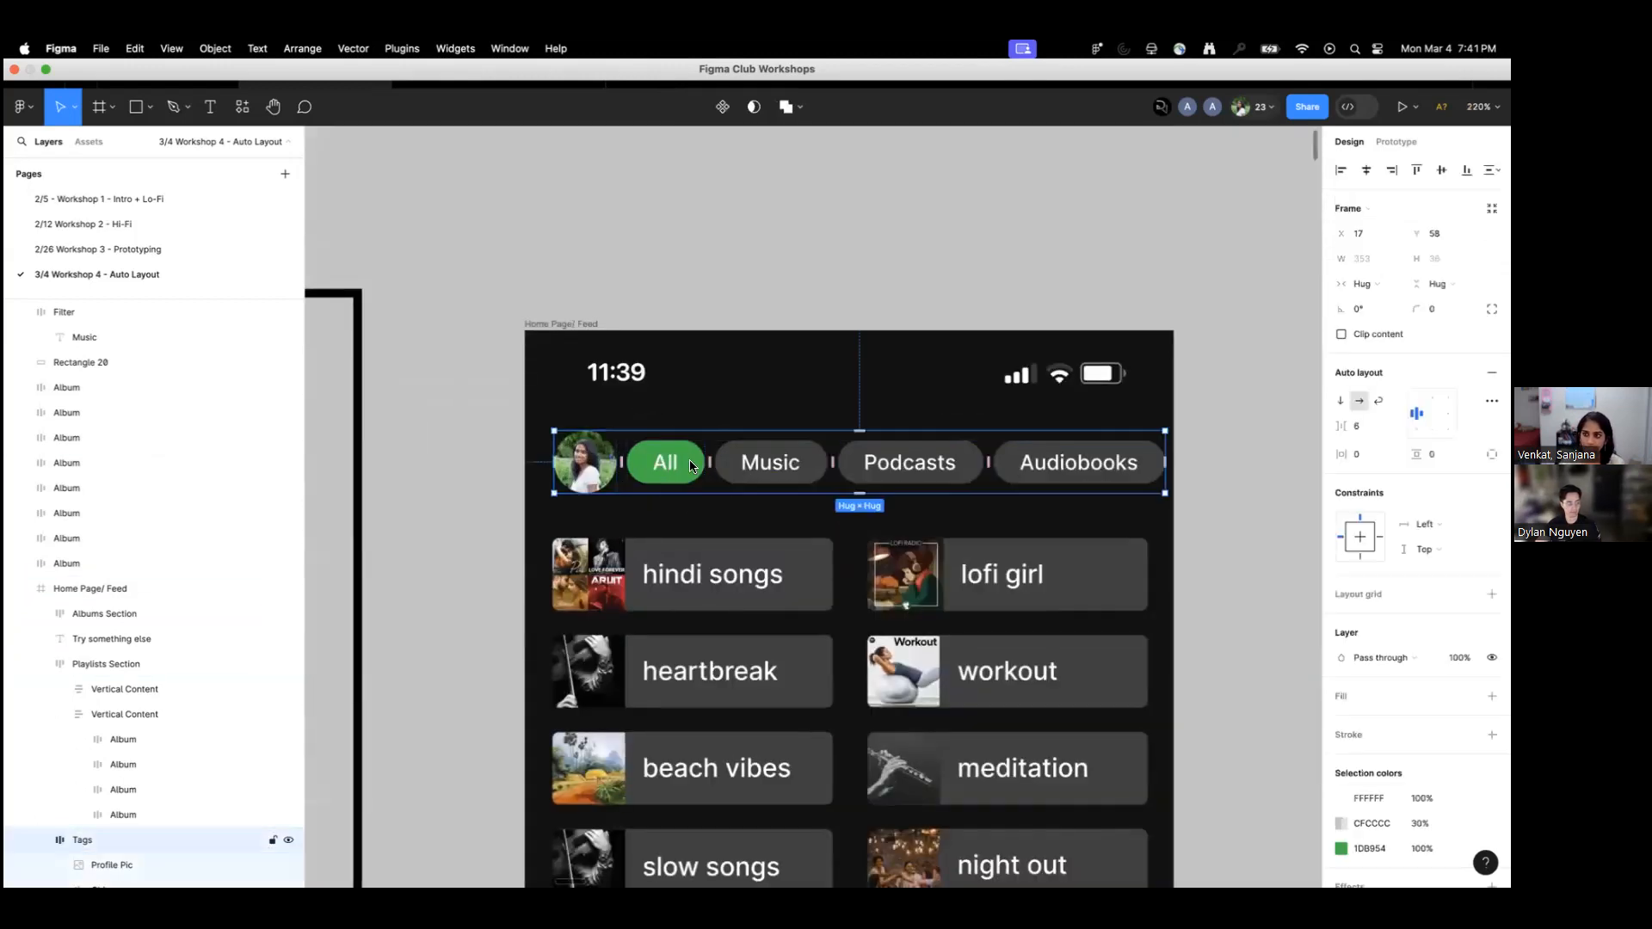
left_click(683, 456)
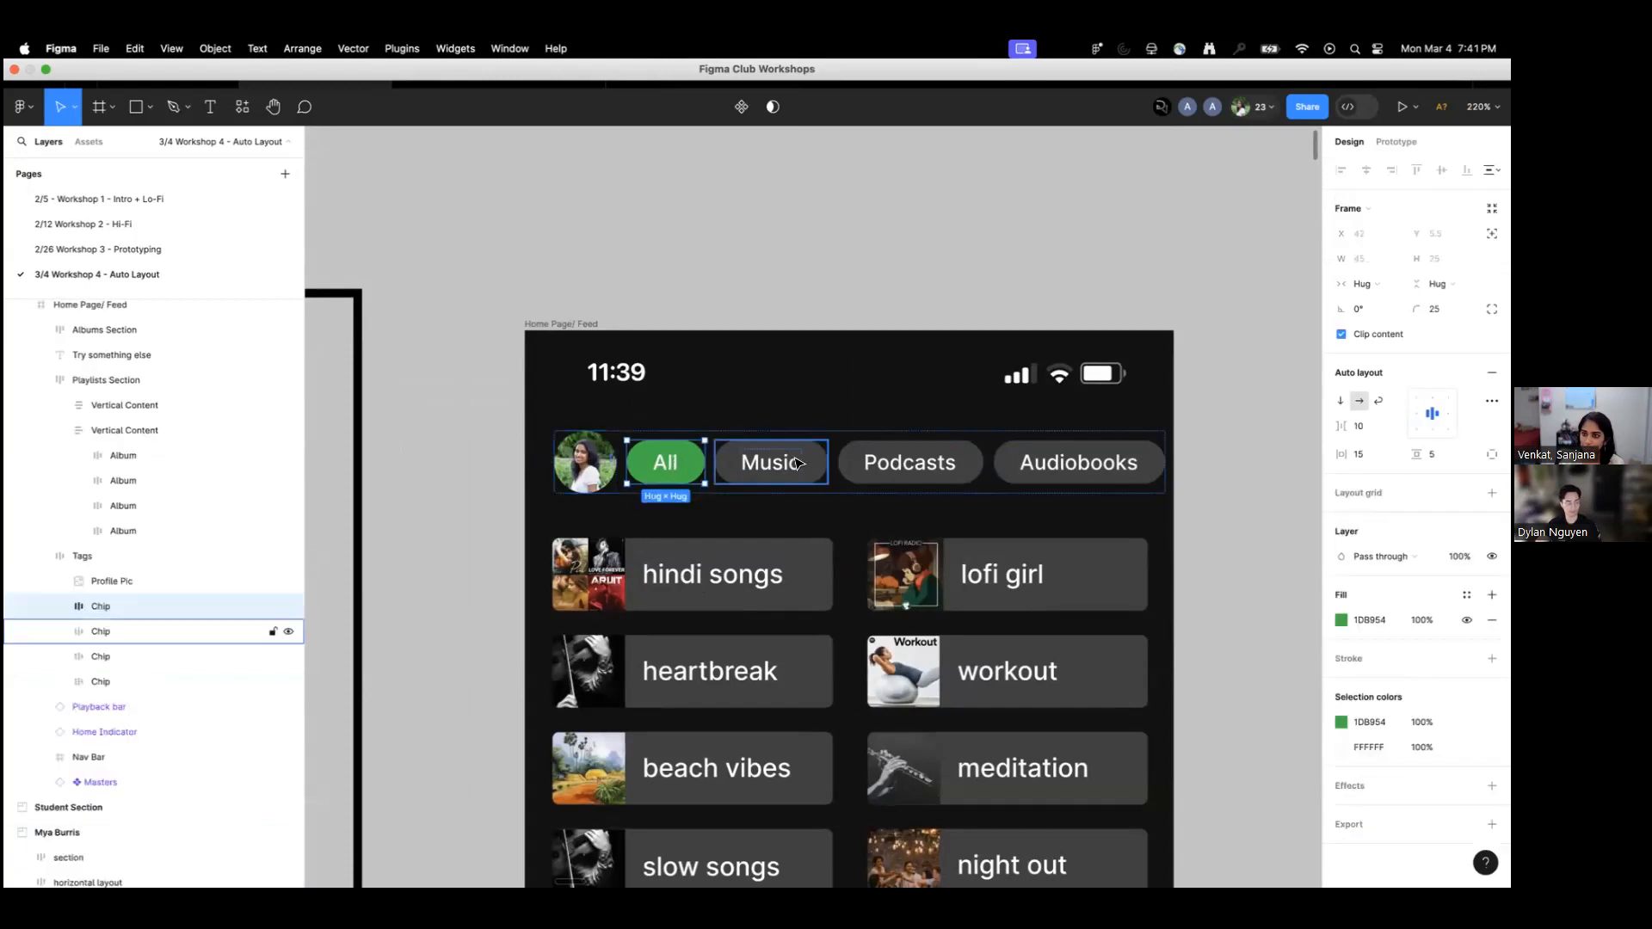
left_click(738, 467)
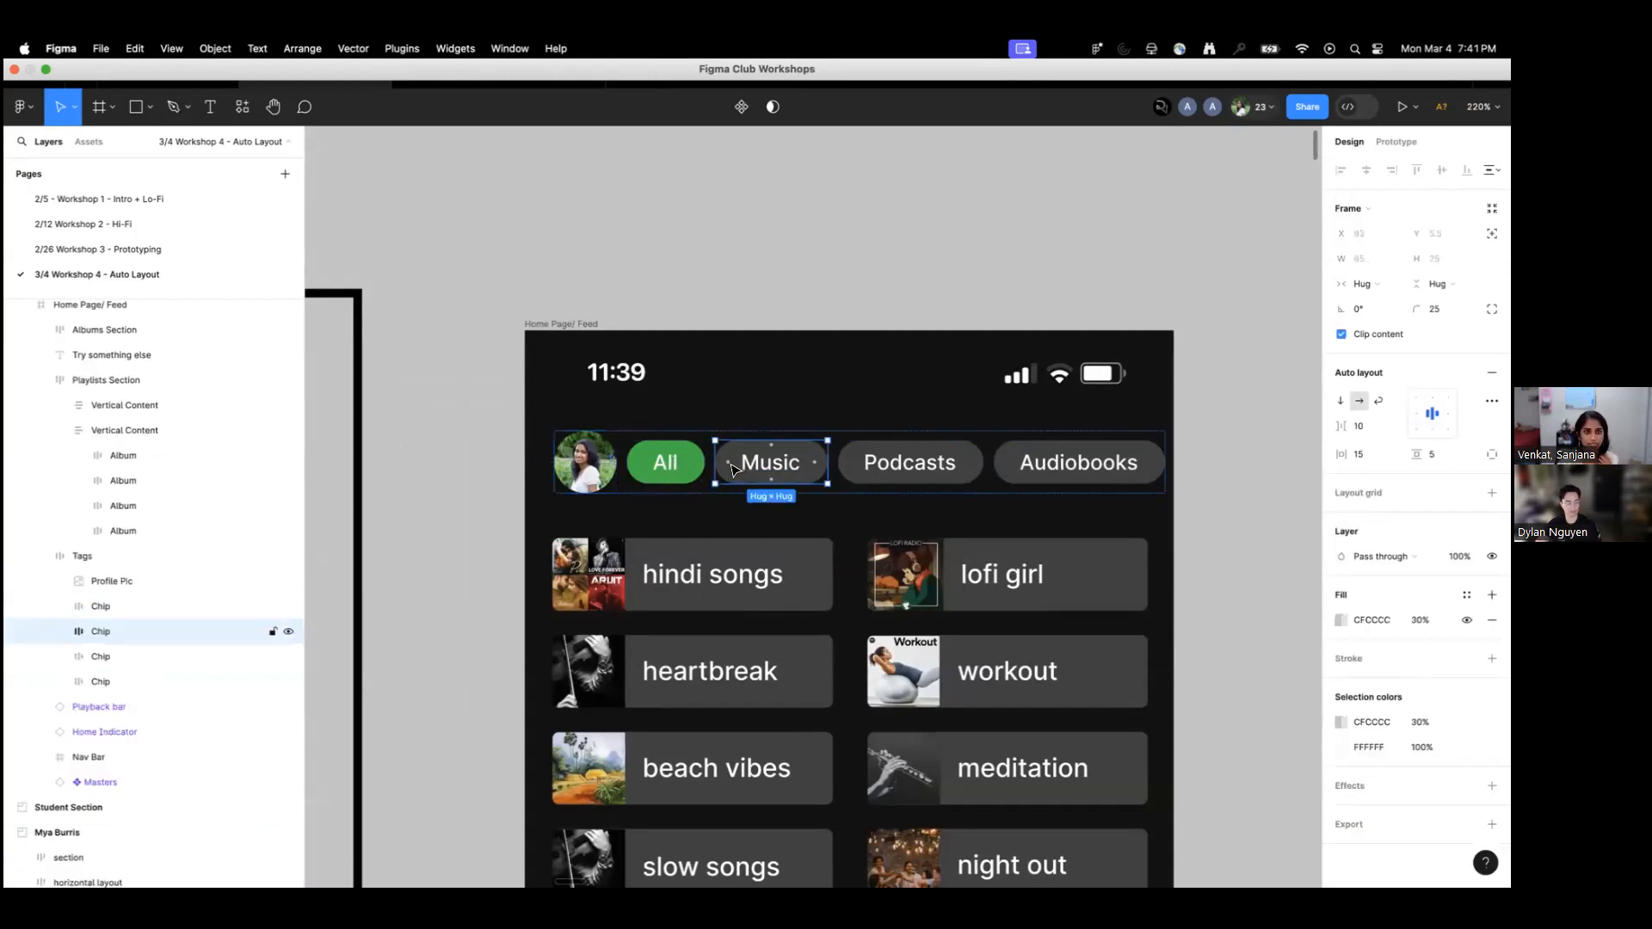
left_click(529, 244)
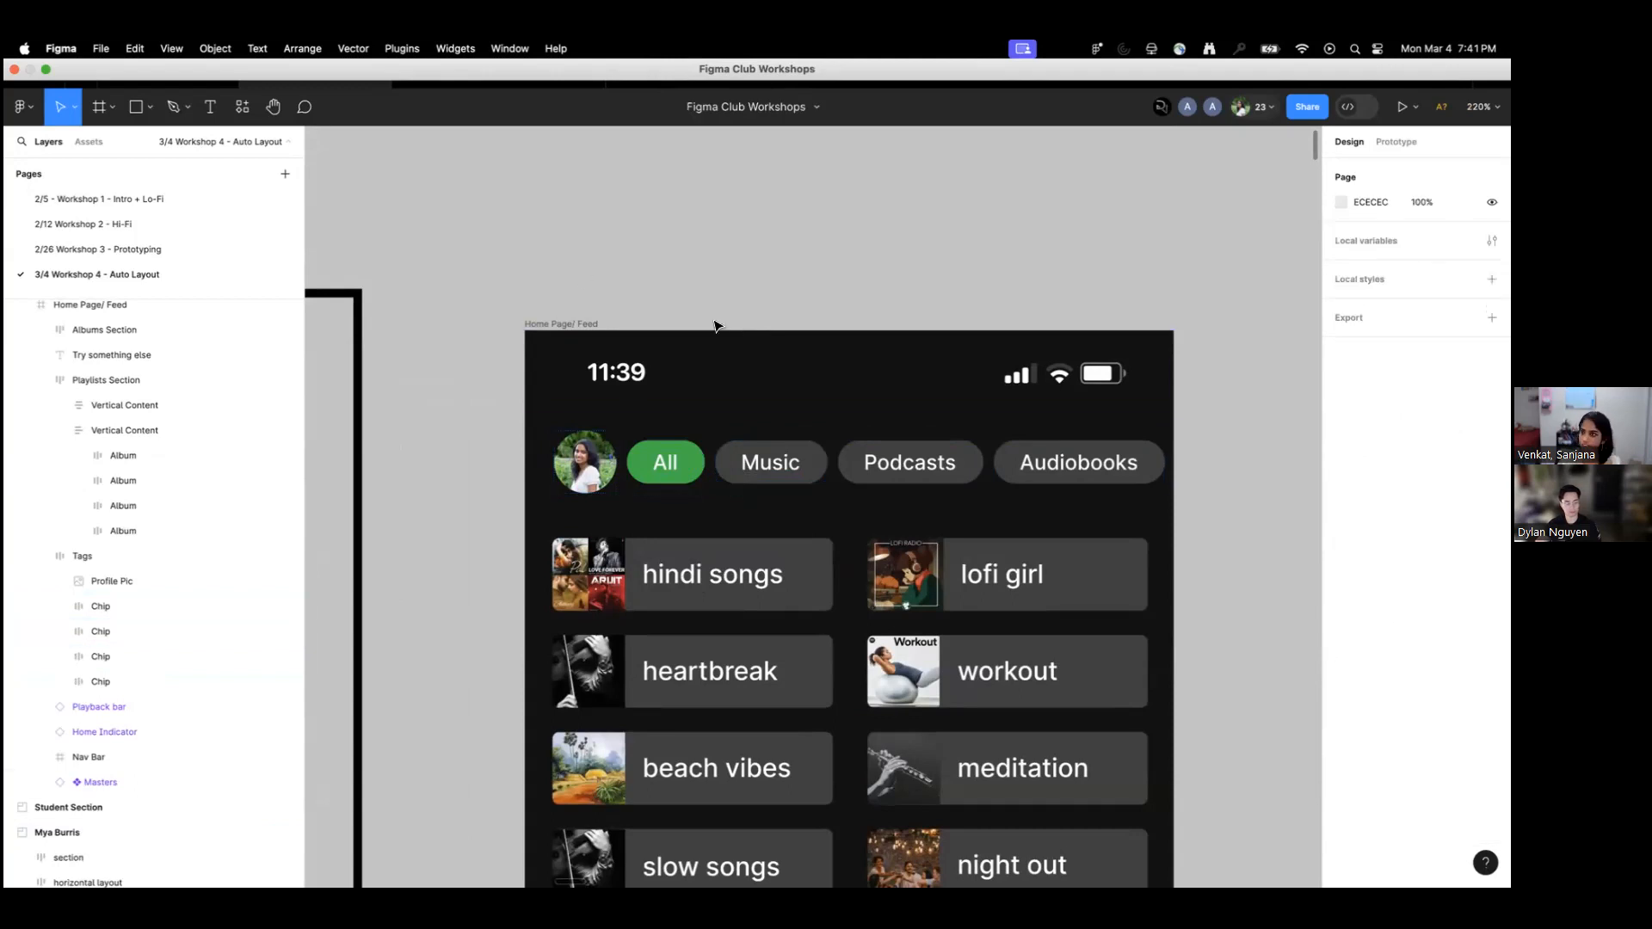
scroll(520, 281, "down", 10)
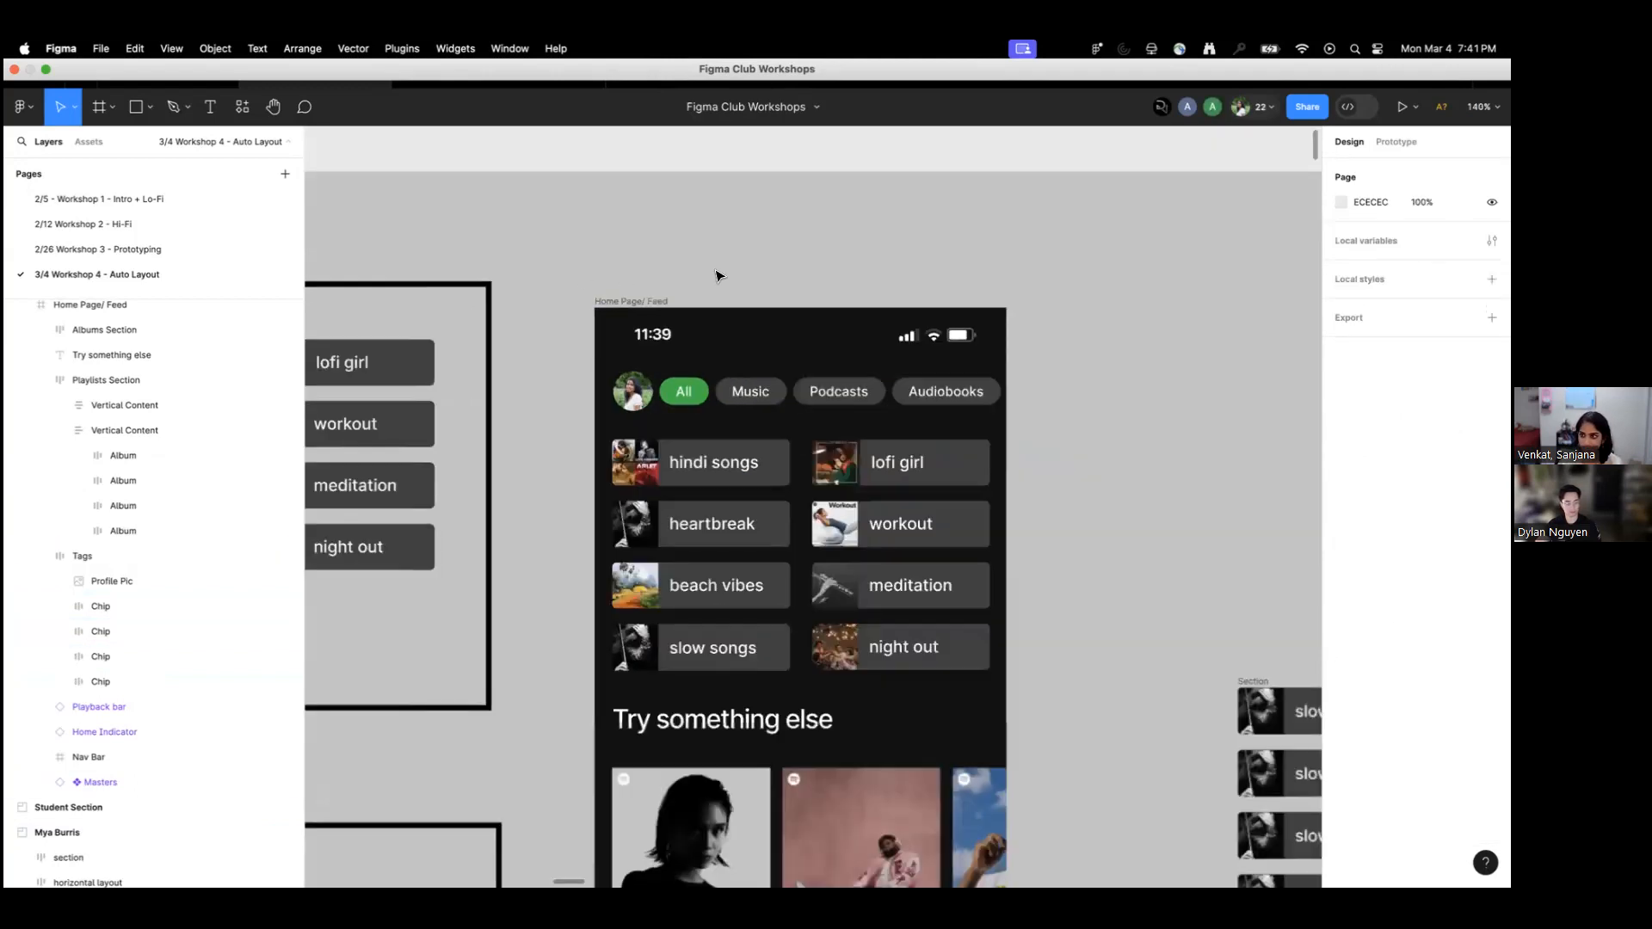
scroll(657, 512, "left", 2)
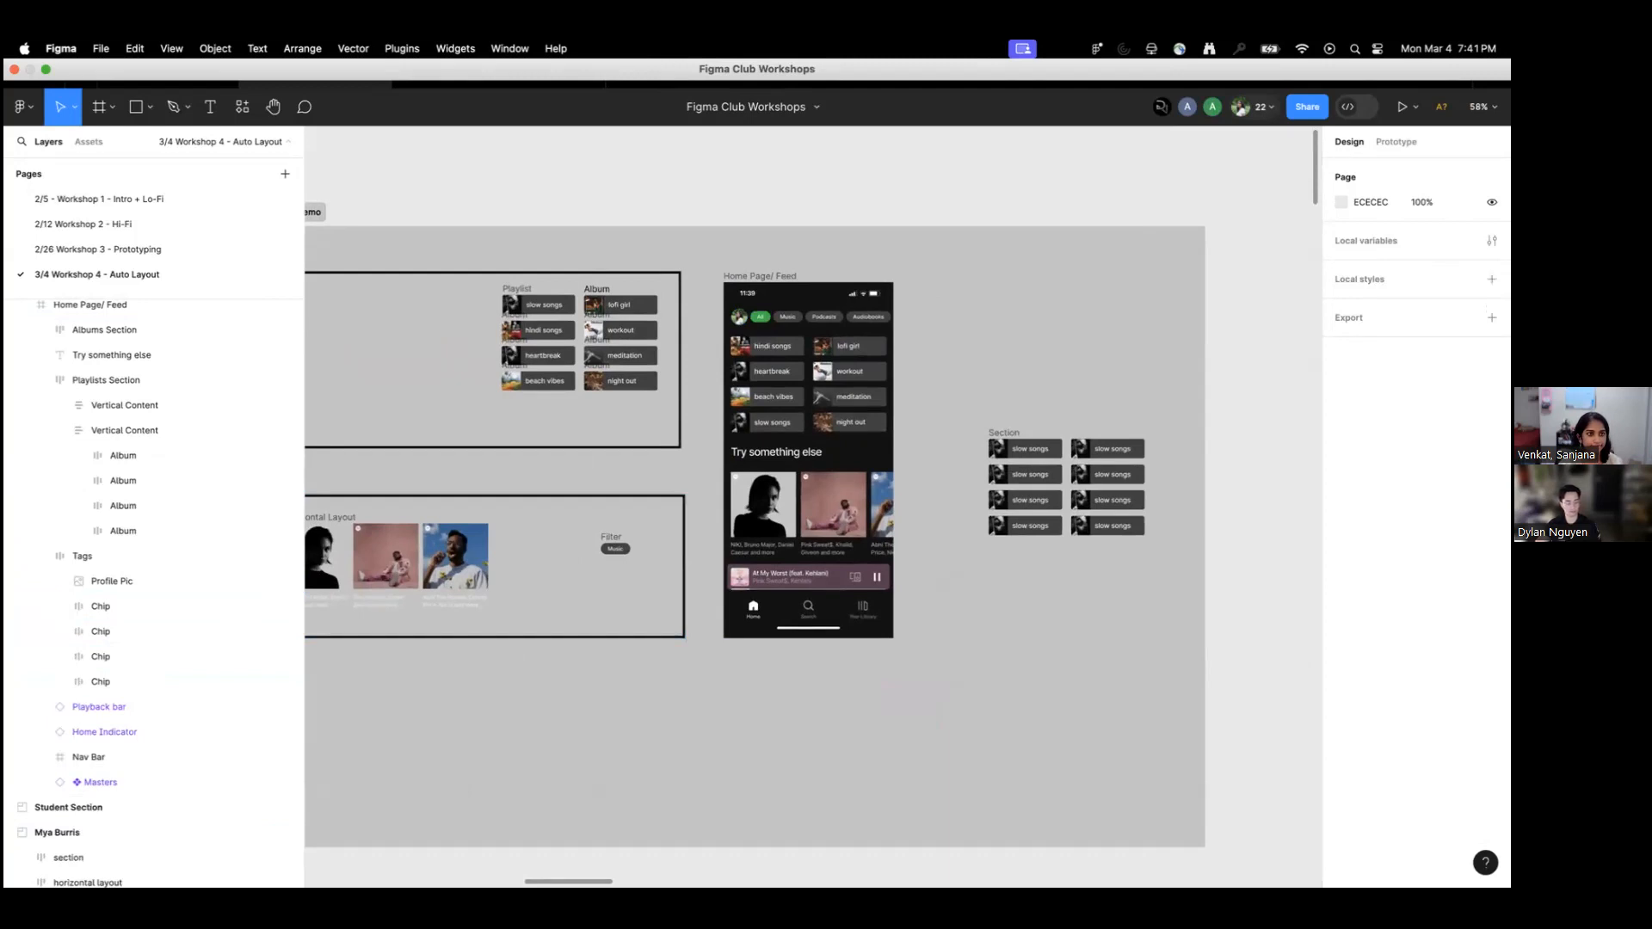
left_click(635, 670)
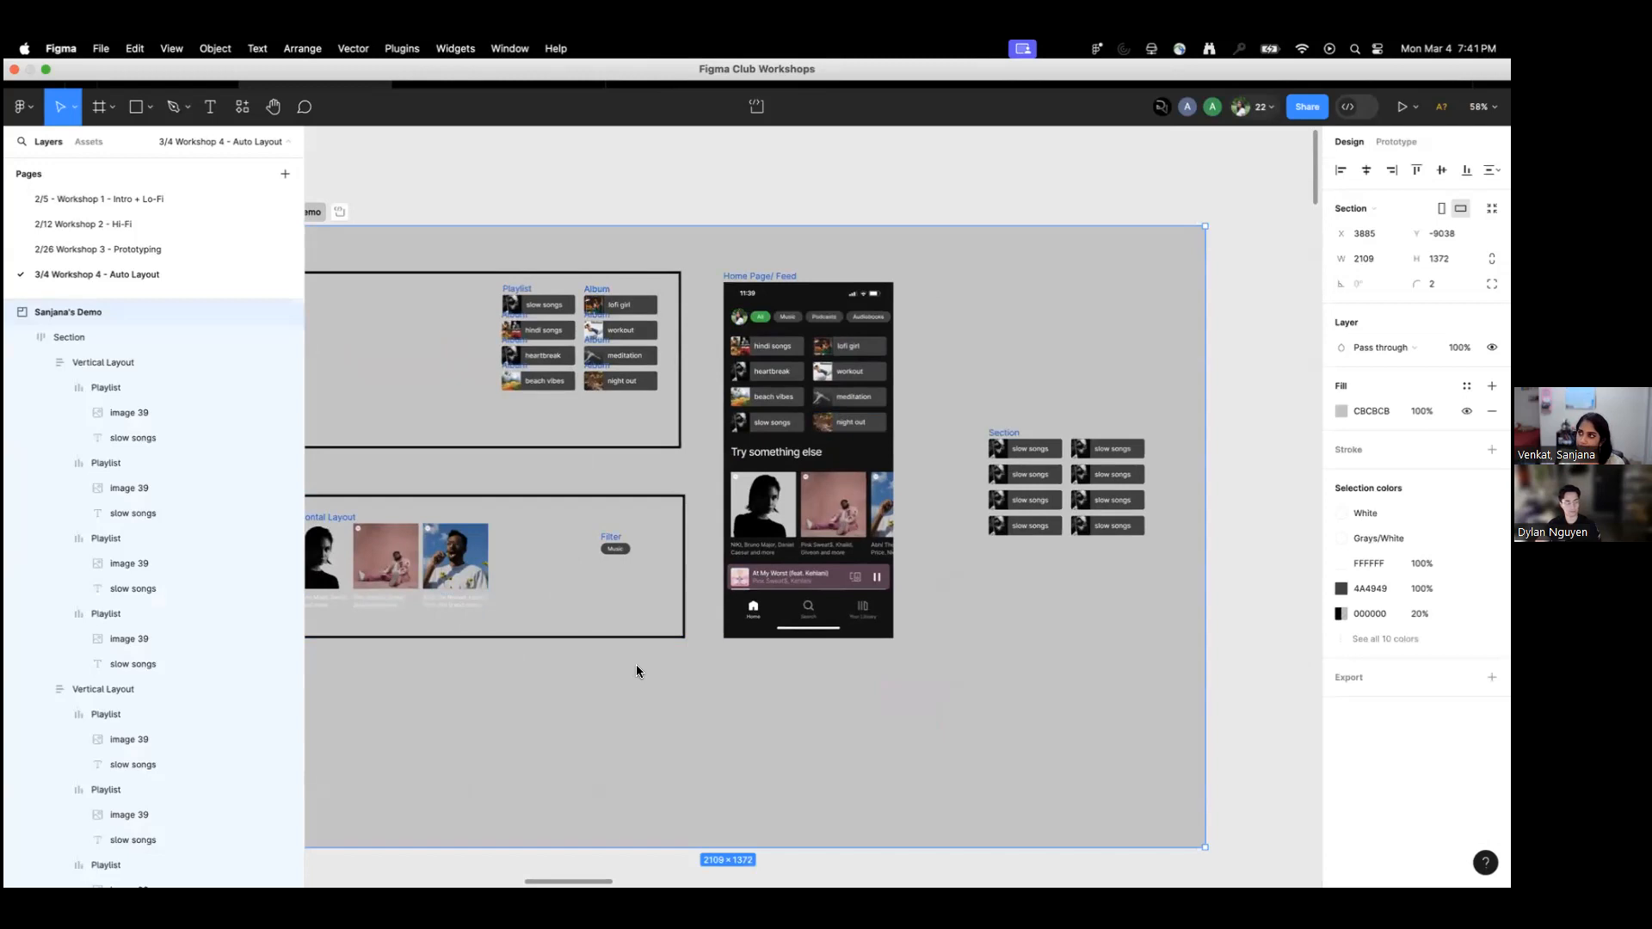
left_click(1252, 605)
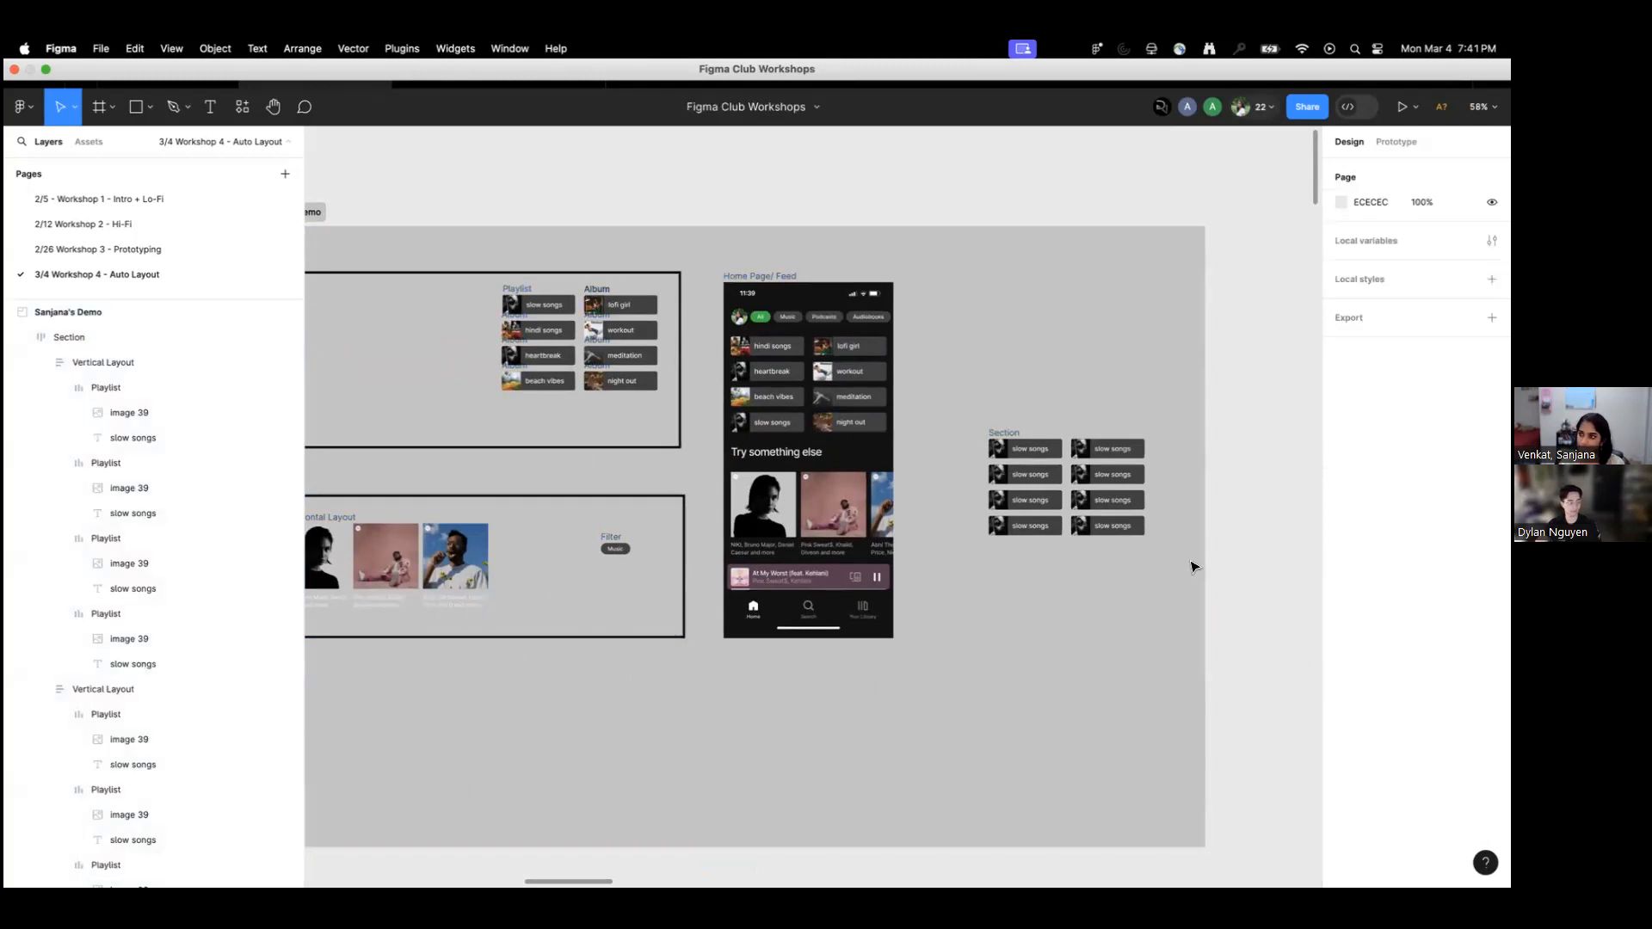
scroll(1190, 565, "down", 5)
left_click_drag(1252, 626, 1014, 502)
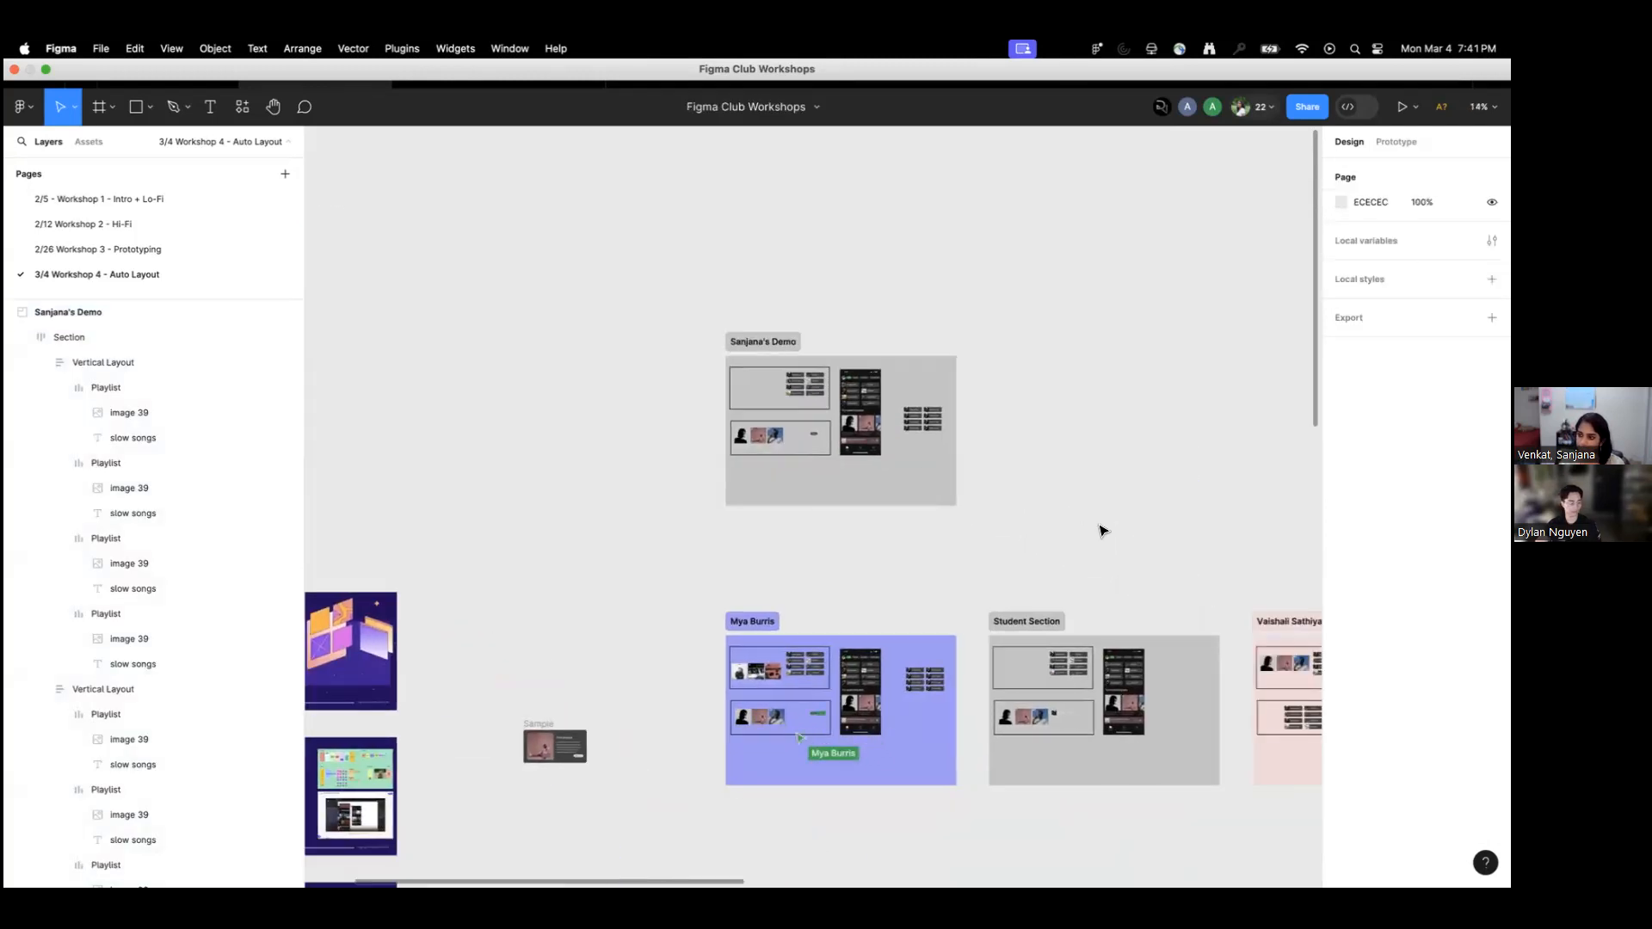
scroll(883, 414, "up", 10)
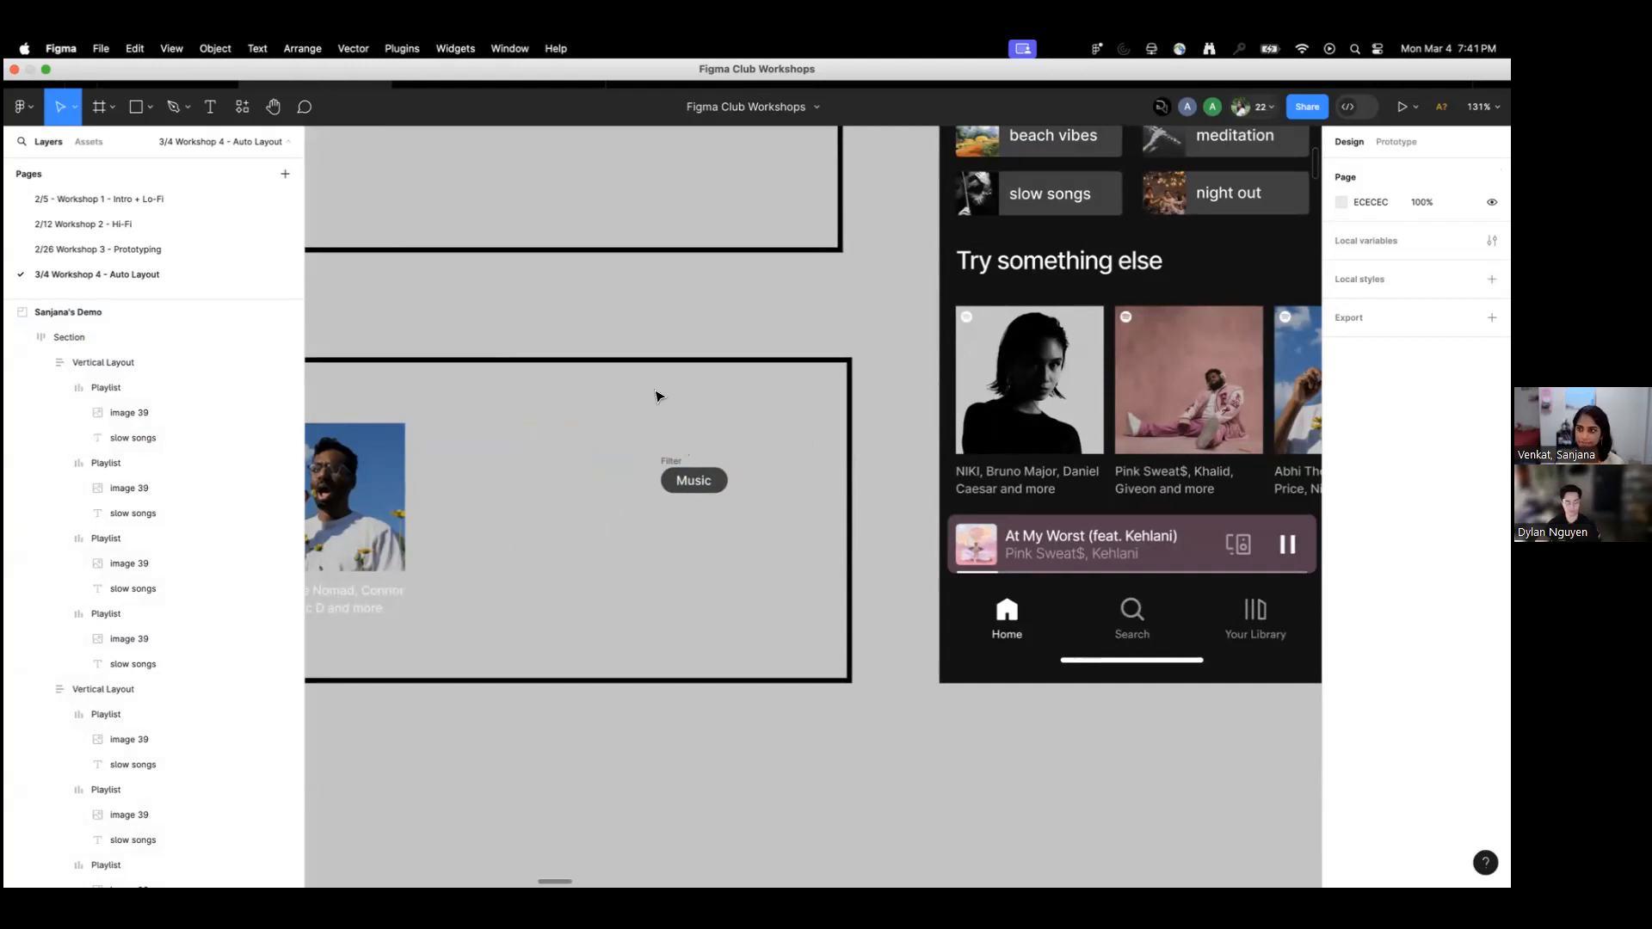
scroll(660, 392, "down", 10)
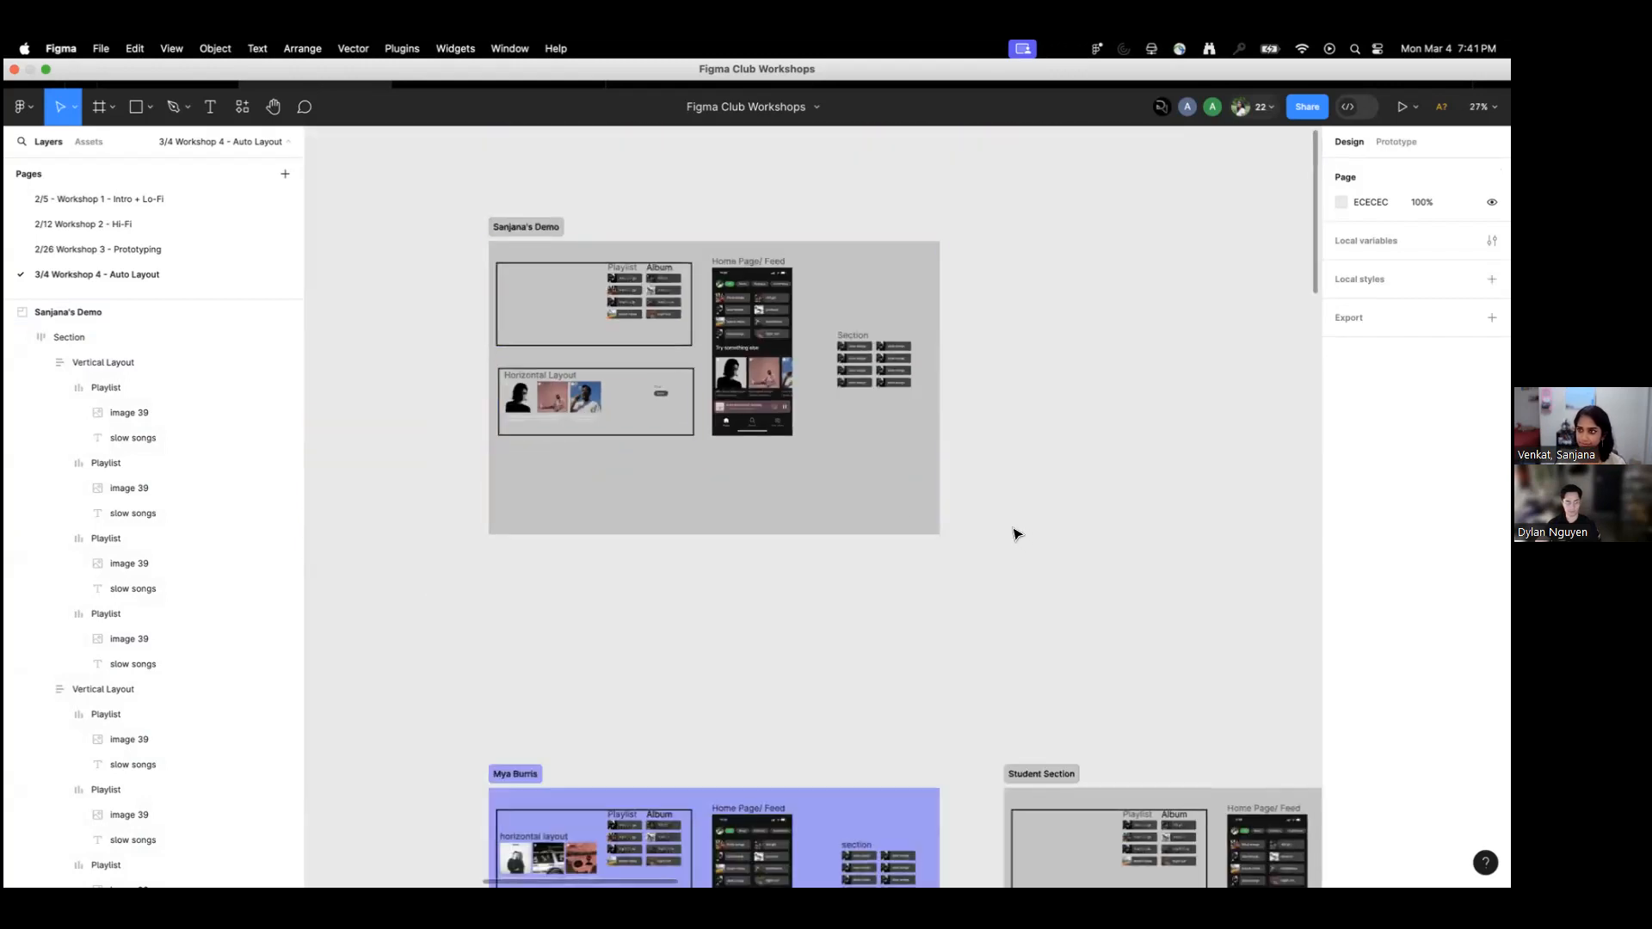
scroll(1021, 513, "down", 3)
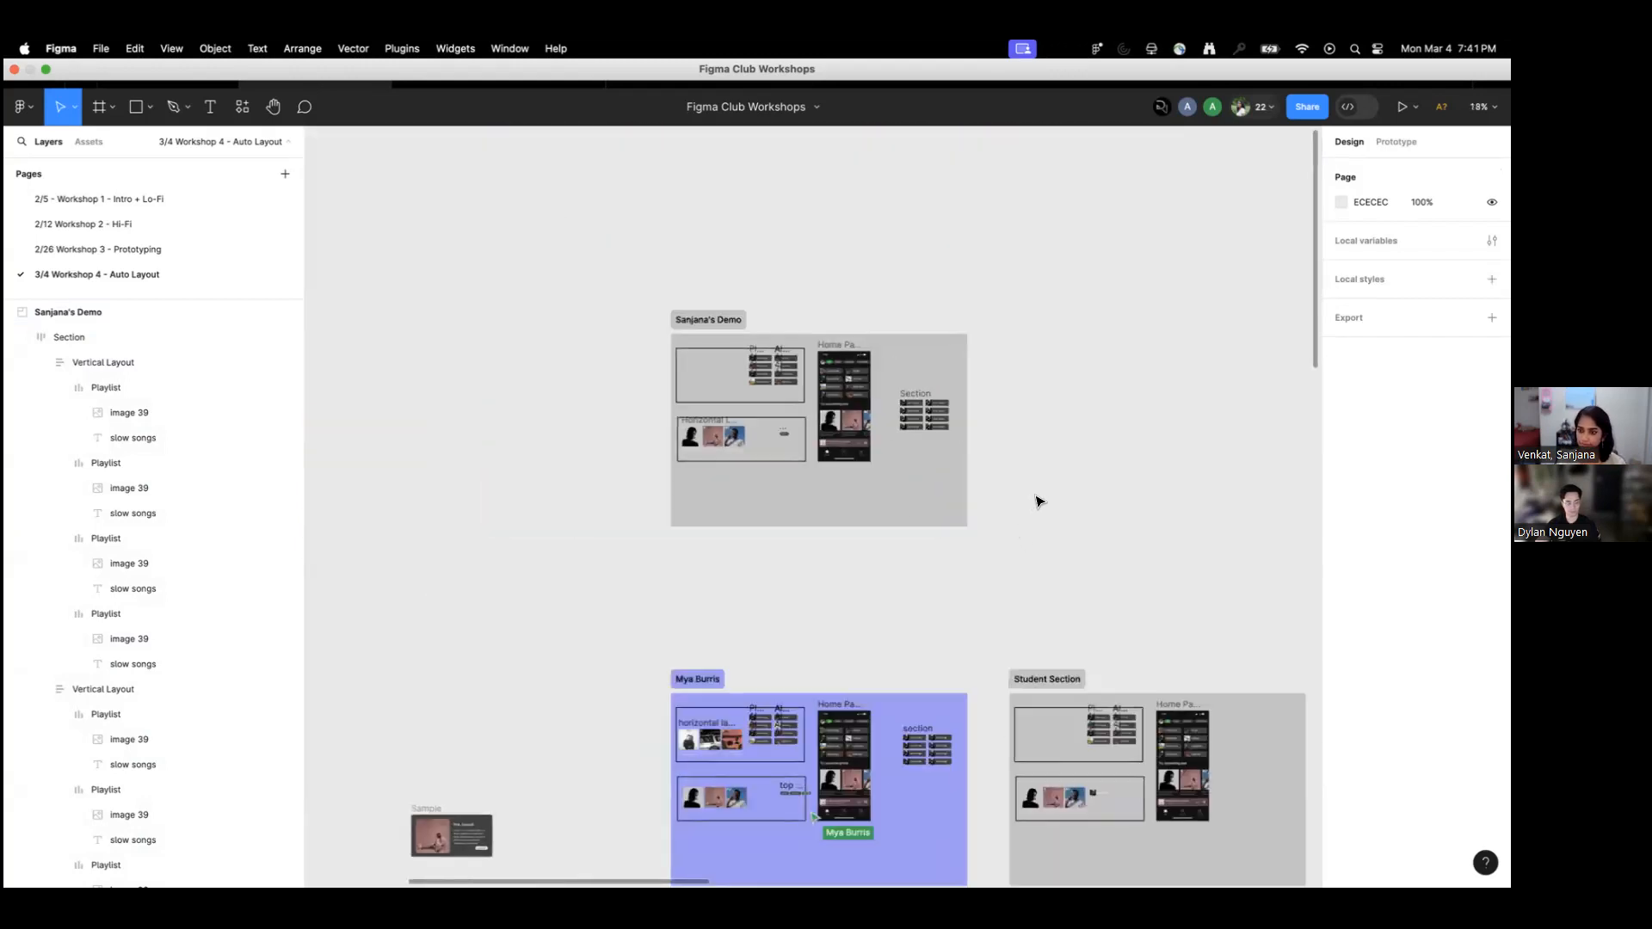
left_click_drag(1044, 488, 1037, 496)
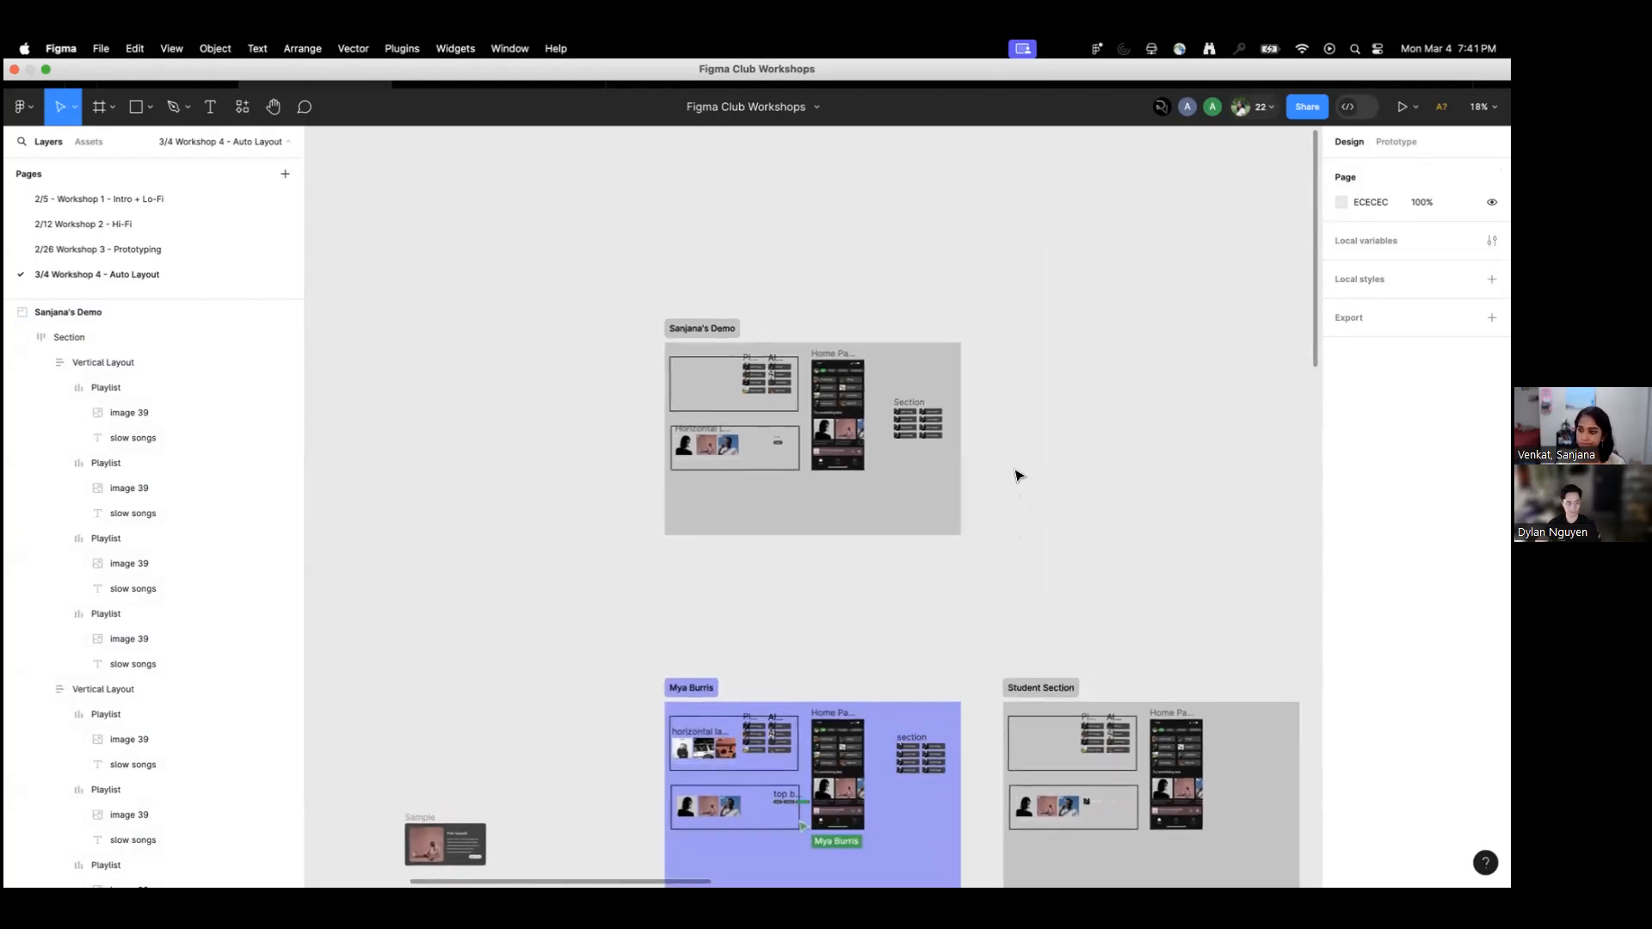
left_click_drag(1042, 469, 822, 465)
scroll(522, 442, "up", 5)
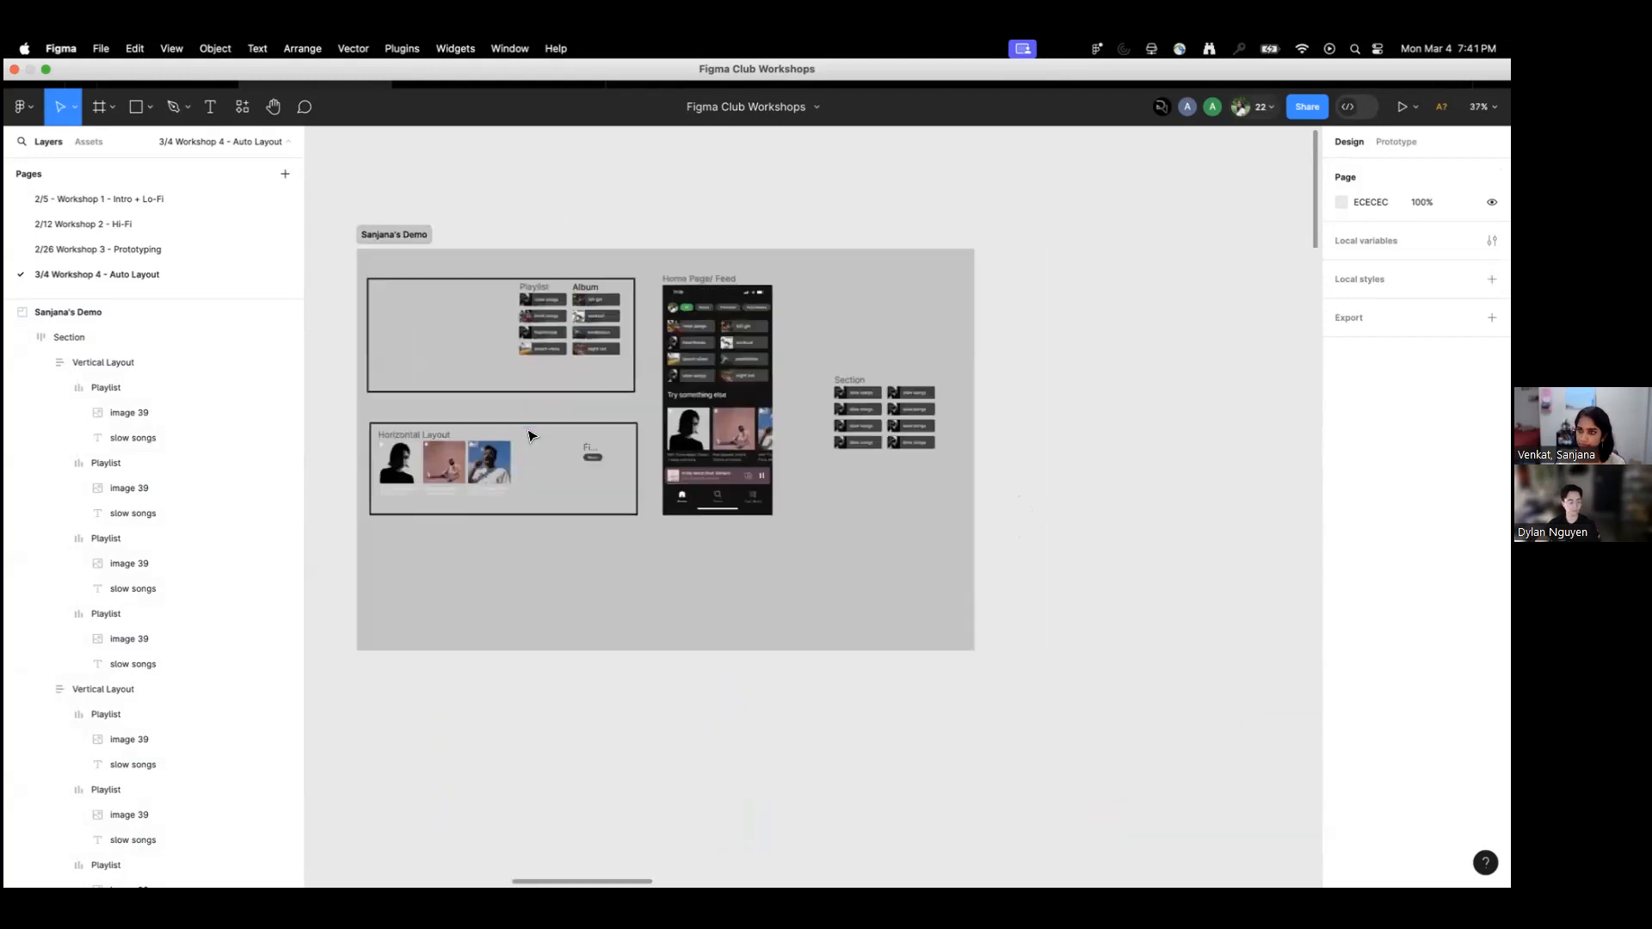
scroll(547, 466, "up", 2)
scroll(545, 465, "left", 3)
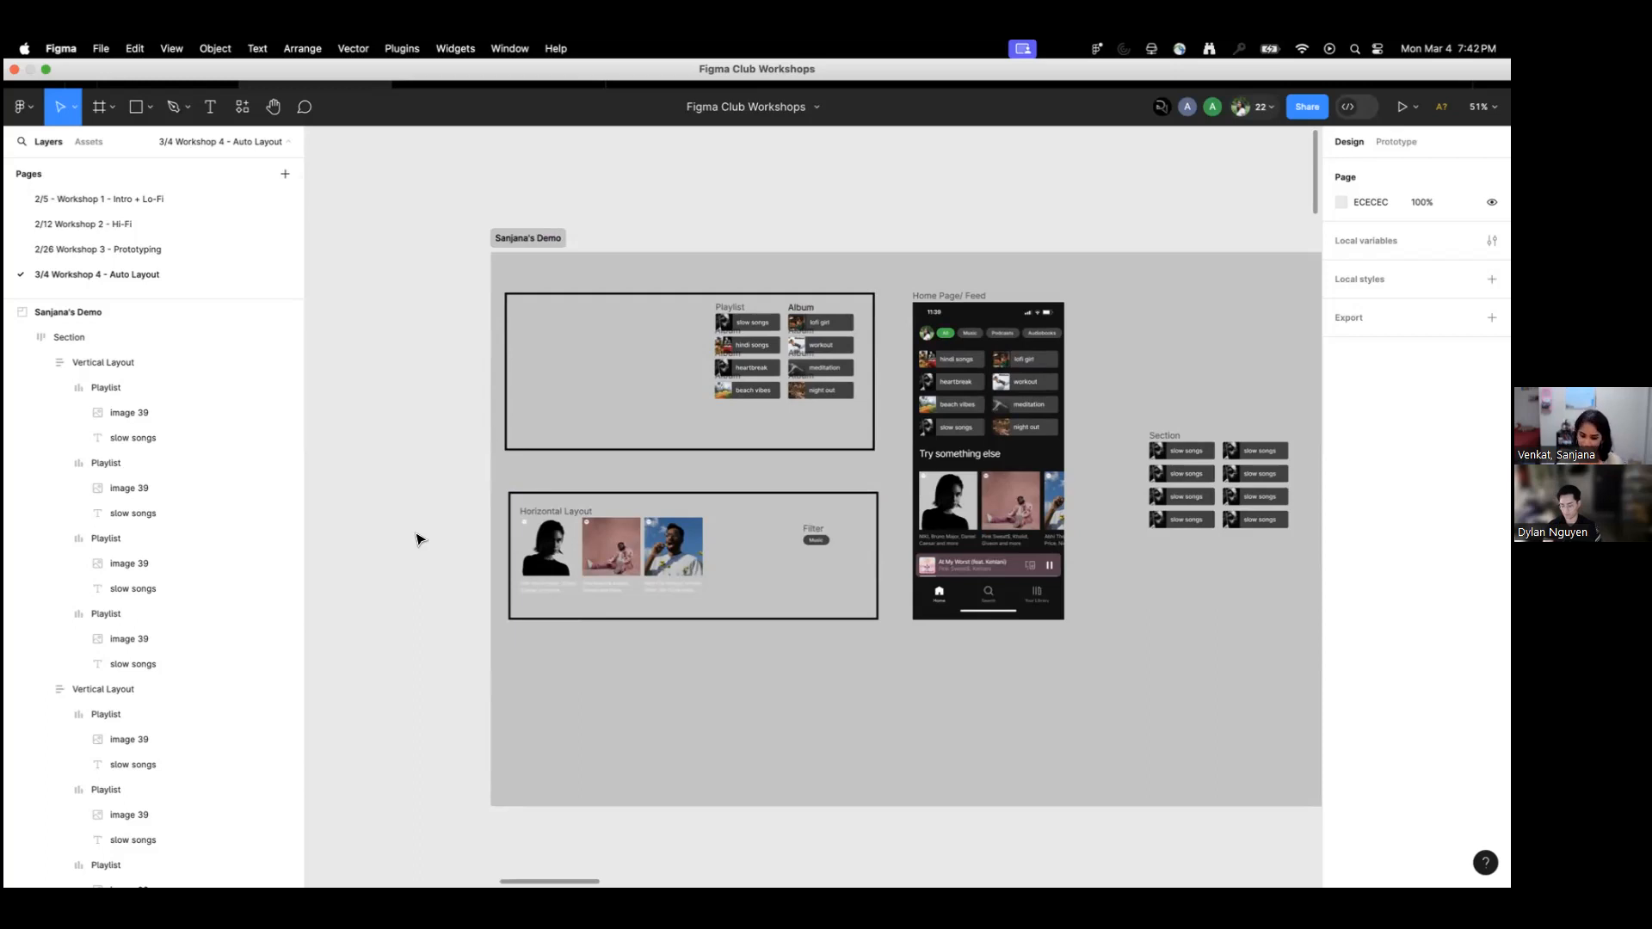
scroll(503, 422, "down", 6)
left_click_drag(843, 583, 754, 319)
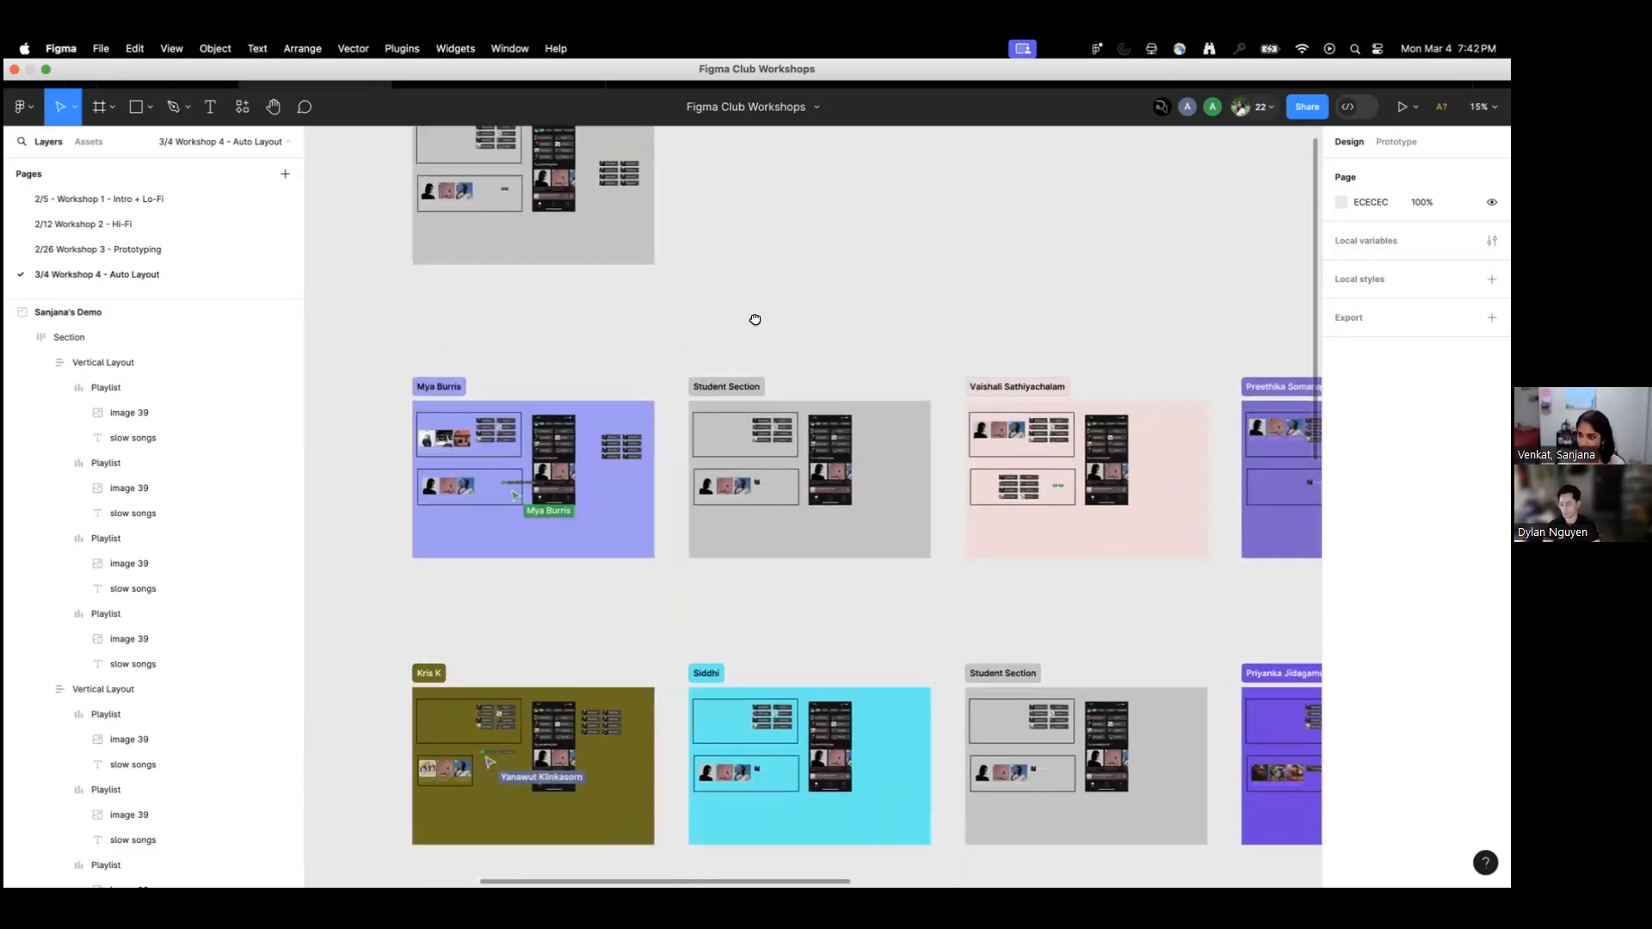
scroll(748, 298, "down", 3)
mouse_move(867, 274)
left_mouse_down()
mouse_move(656, 210)
mouse_move(870, 307)
left_mouse_up()
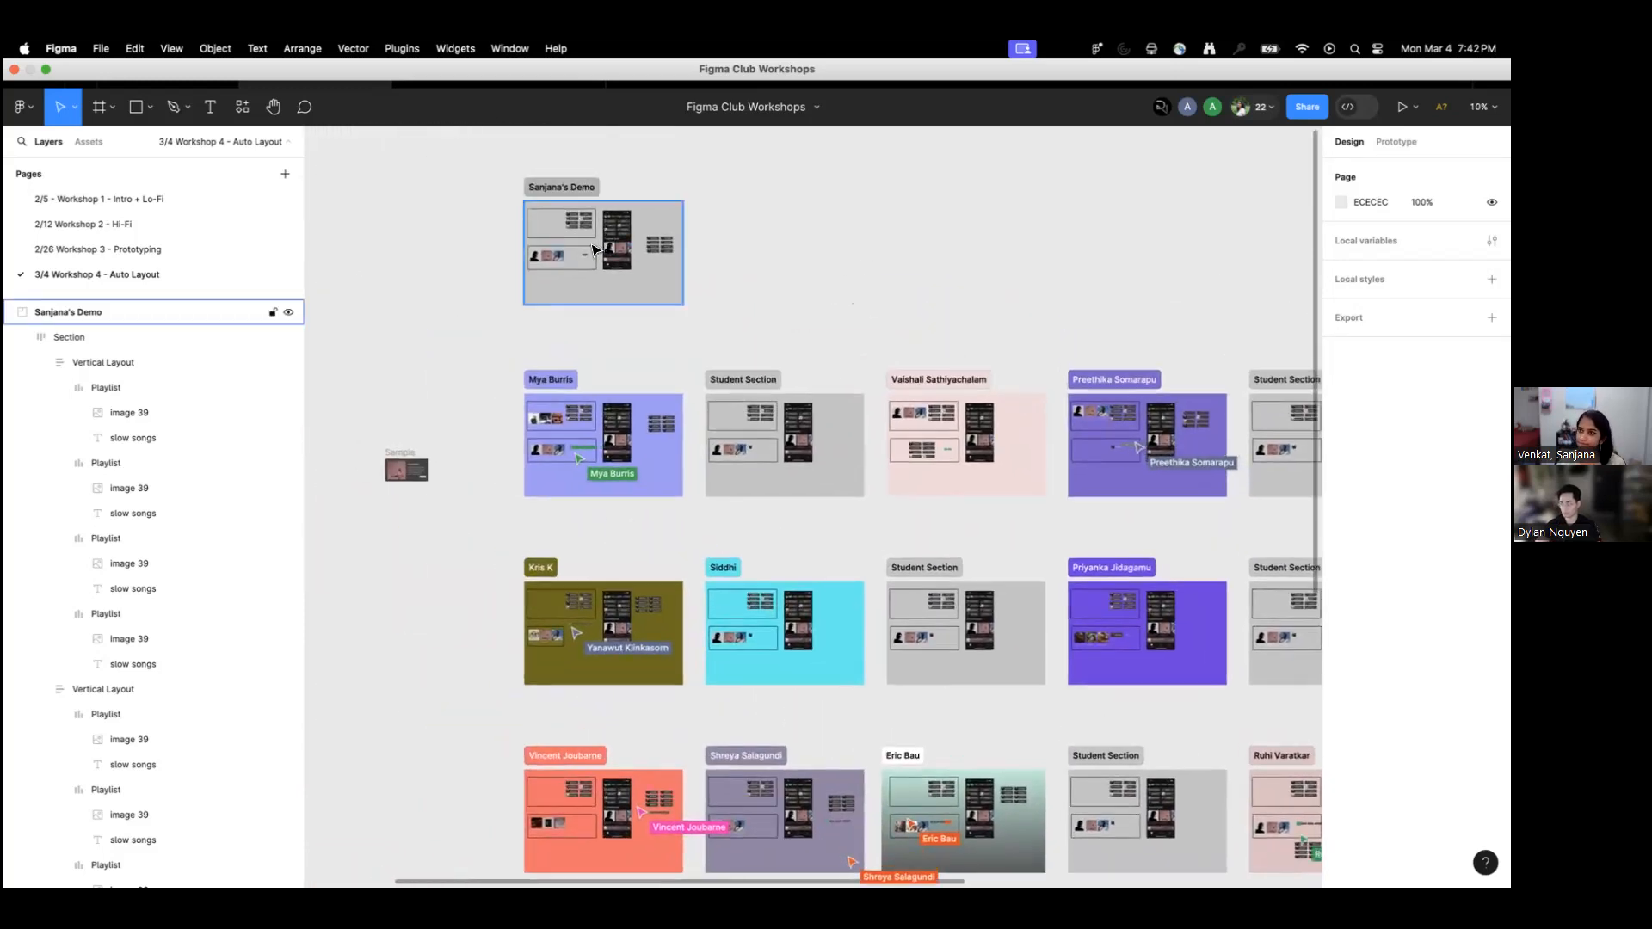
Check the auto layout settings of the Albums Section in the Home Page/ Feed frame.
scroll(594, 250, "up", 10)
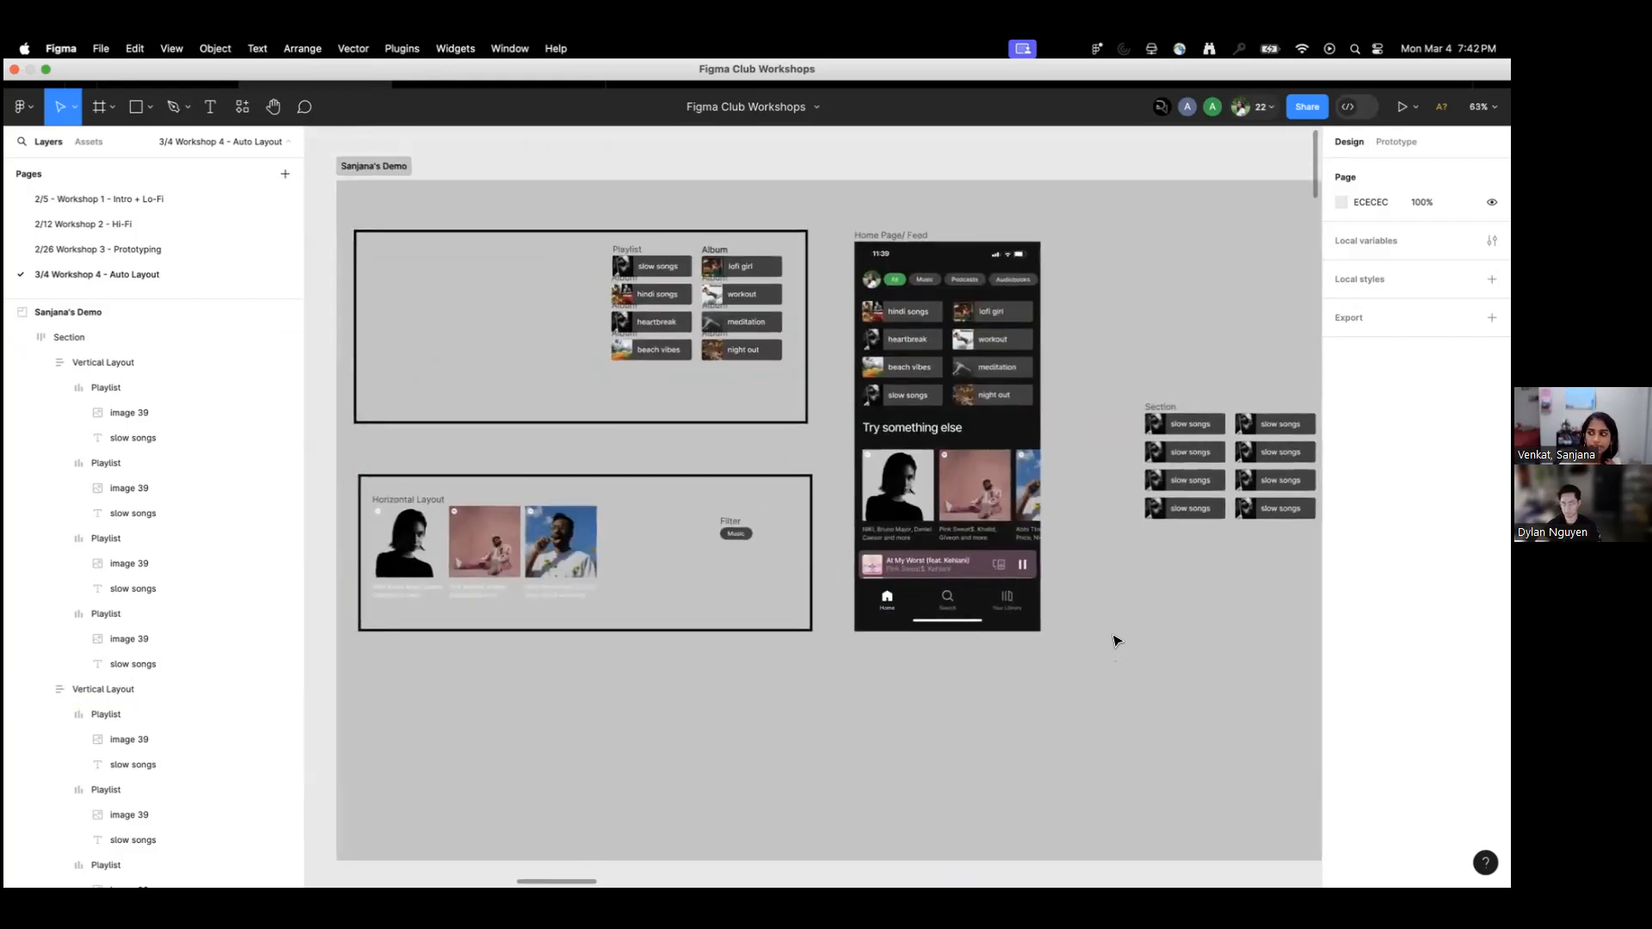
scroll(1173, 579, "right", 3)
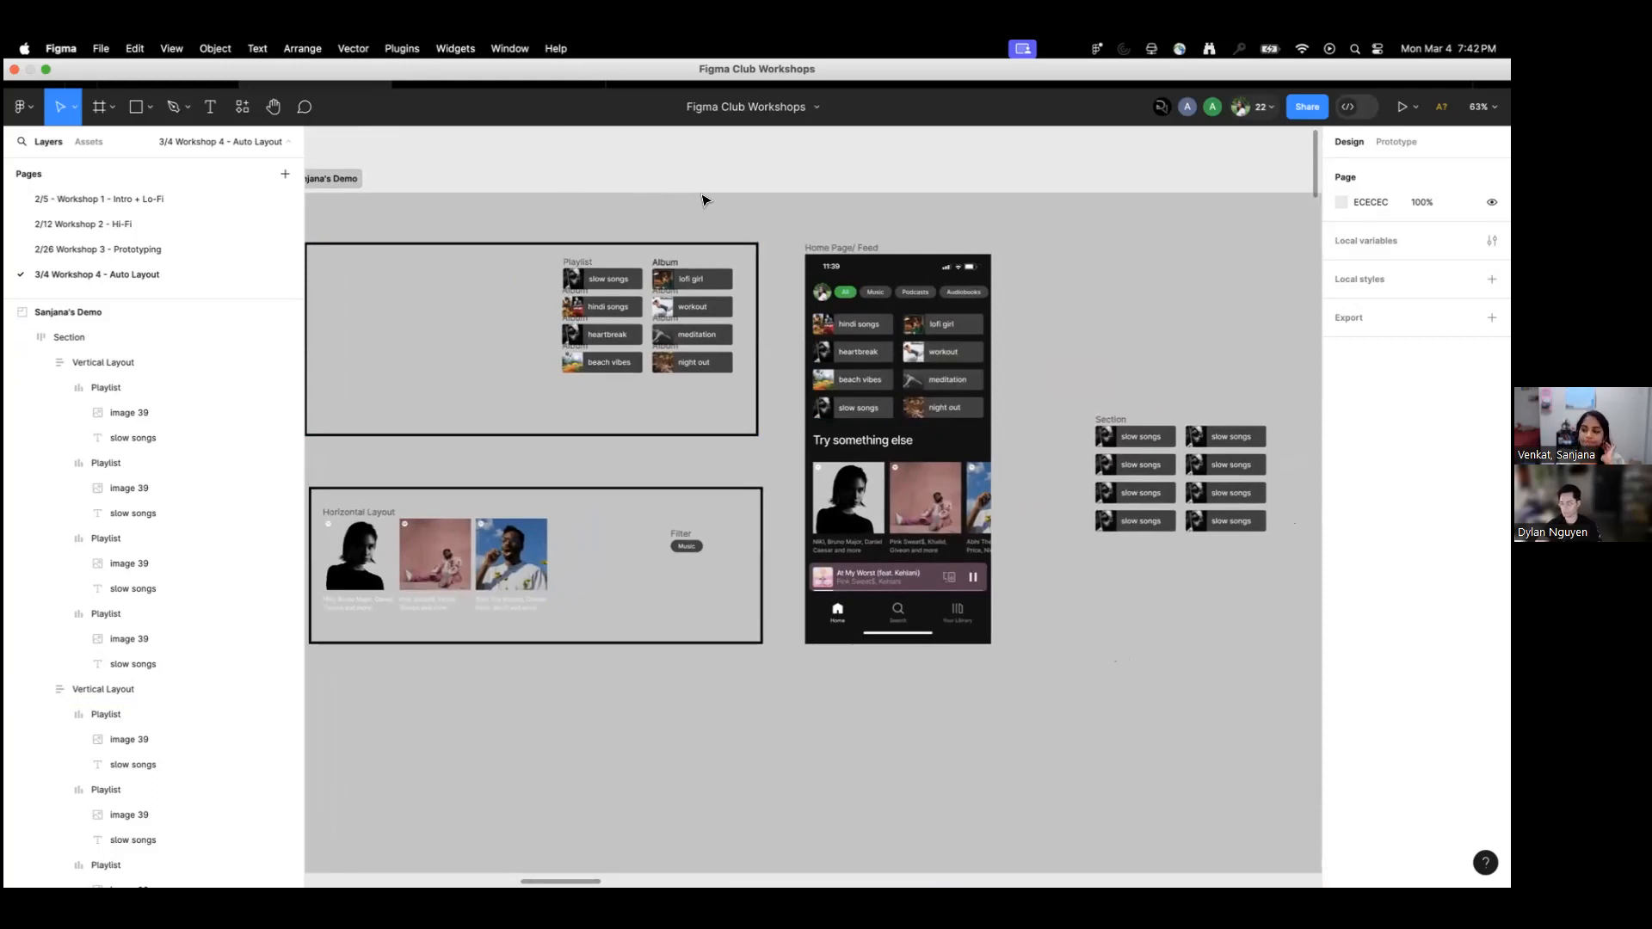
left_click(965, 523)
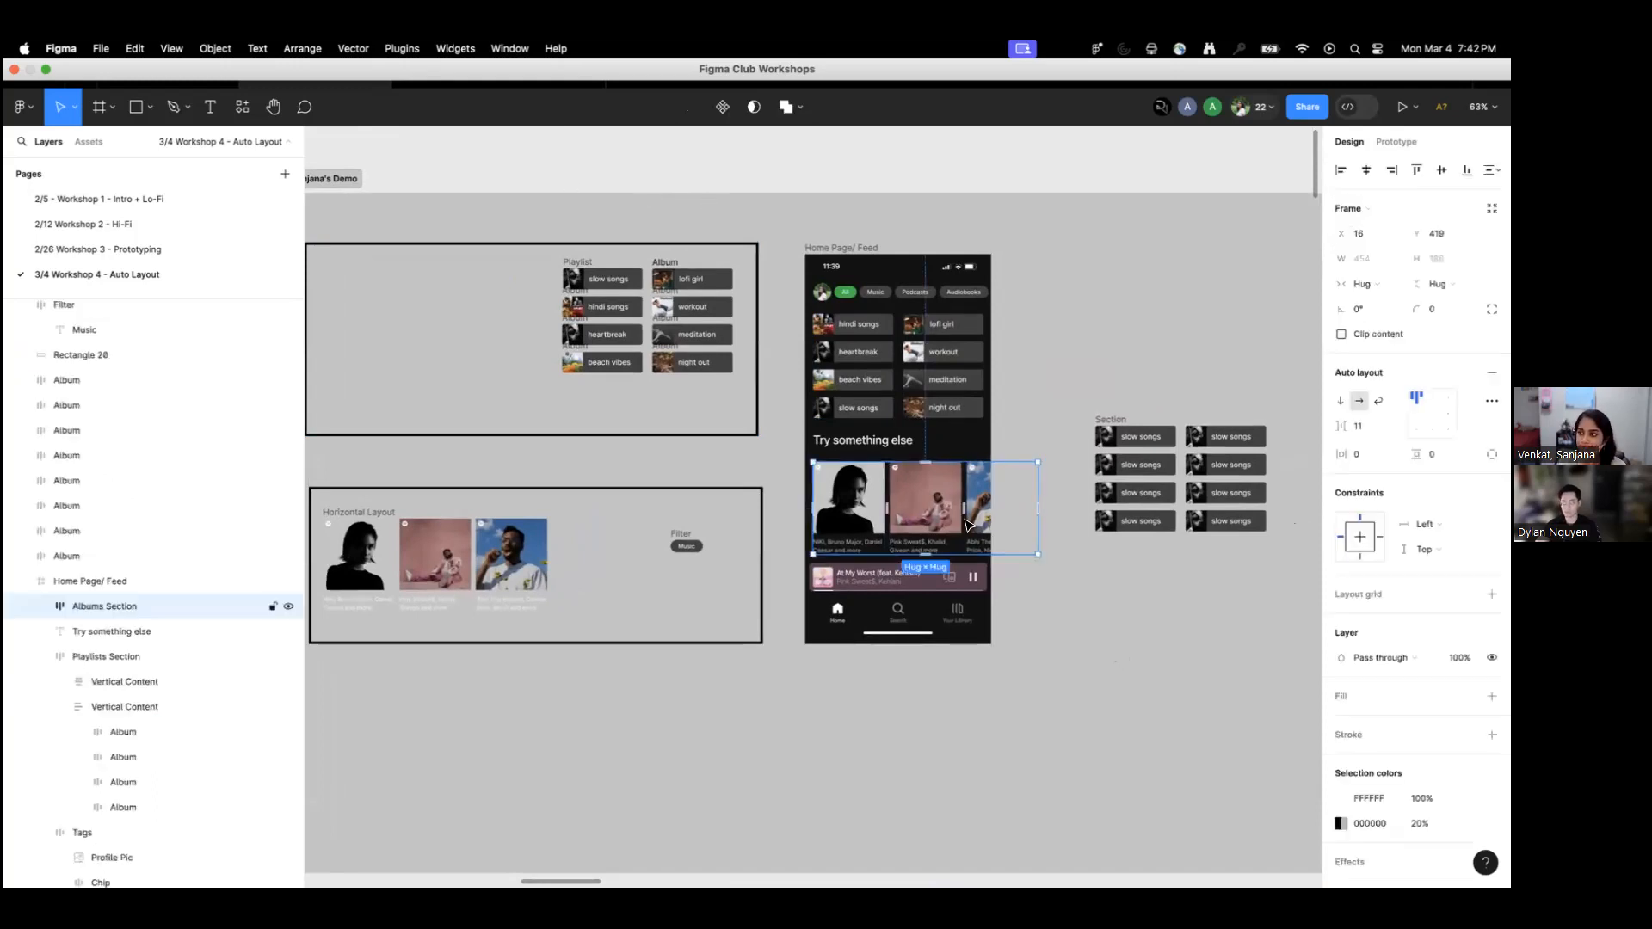
left_click(1170, 612)
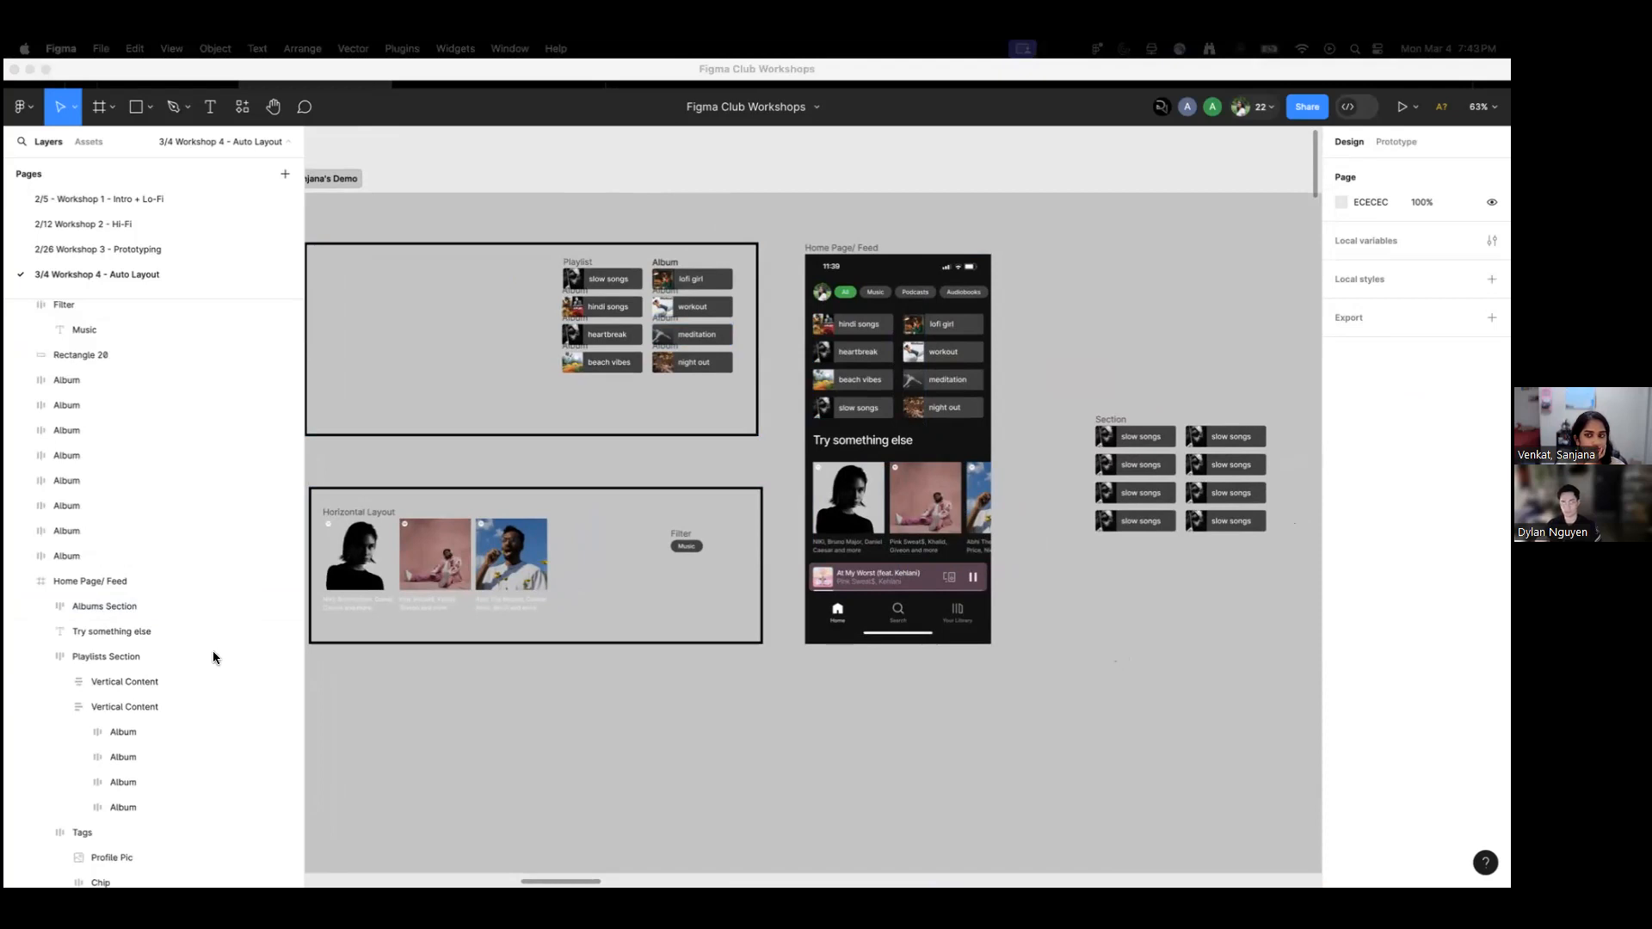
Look over the rows of student sections laid out below the demo section.
left_click(580, 699)
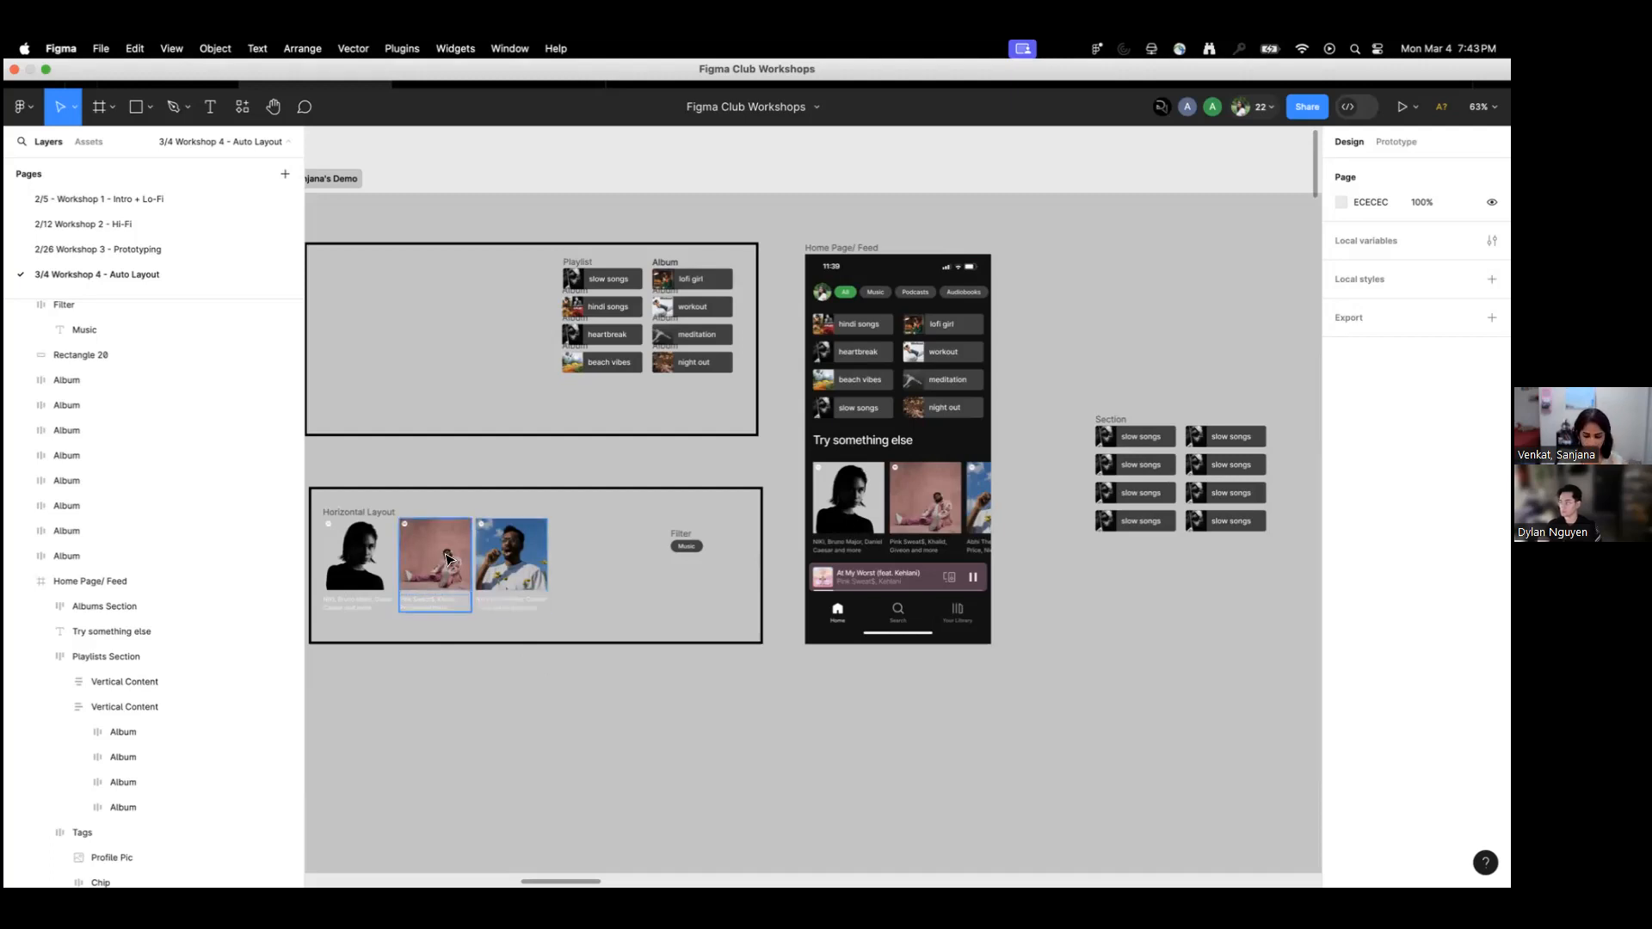
left_click(729, 730)
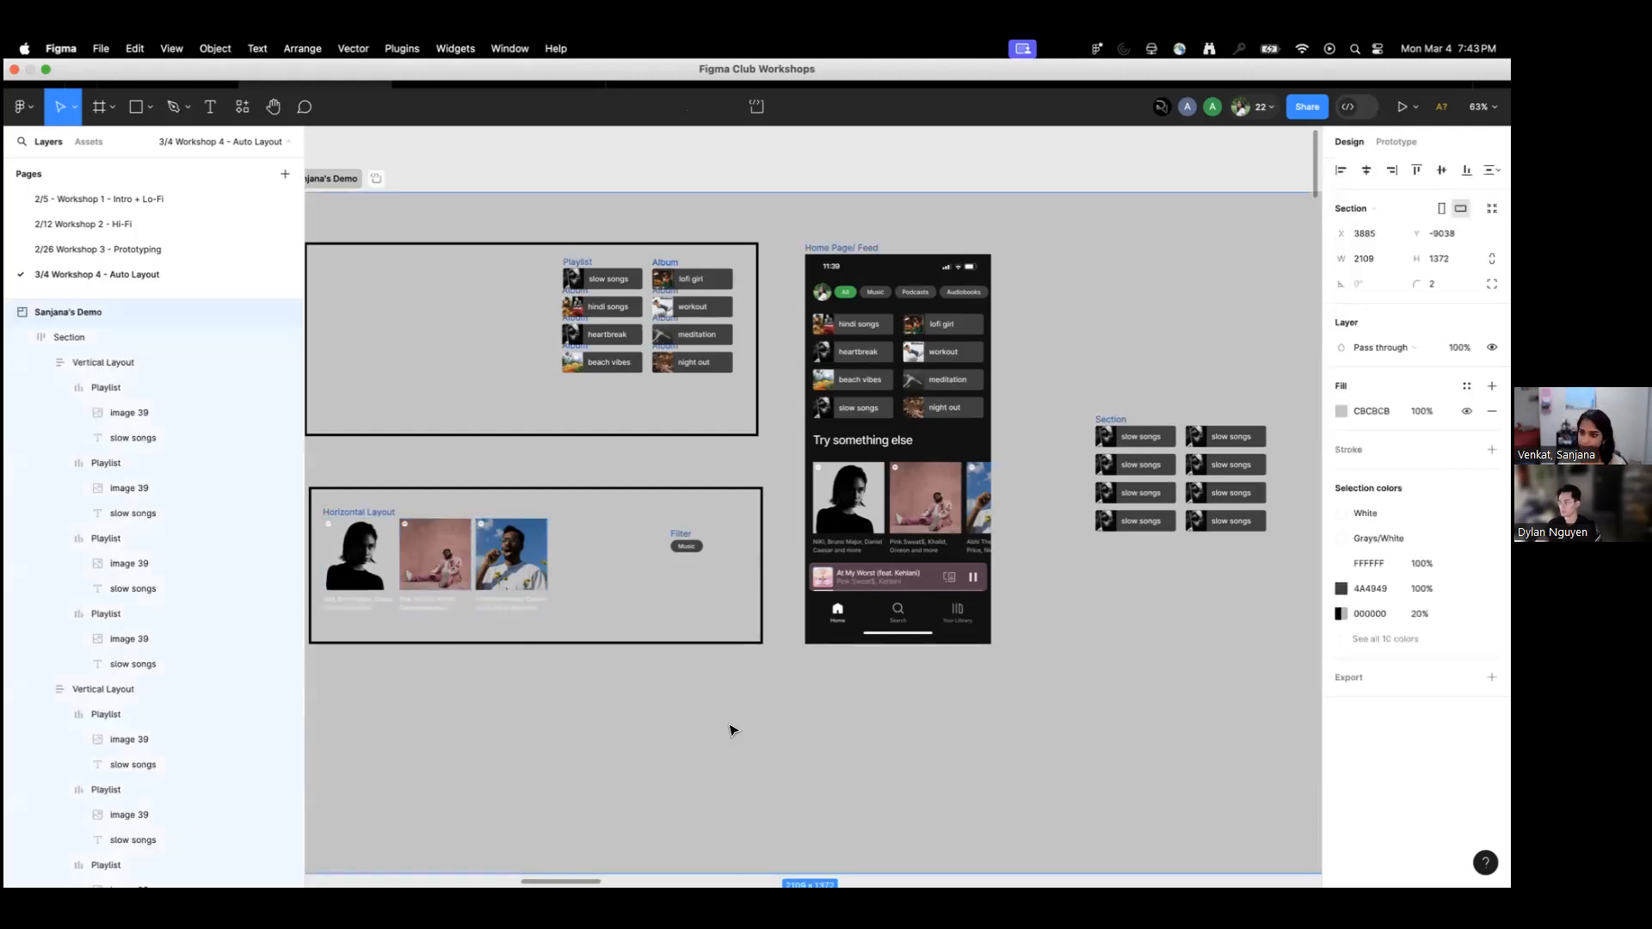
scroll(723, 727, "down", 2)
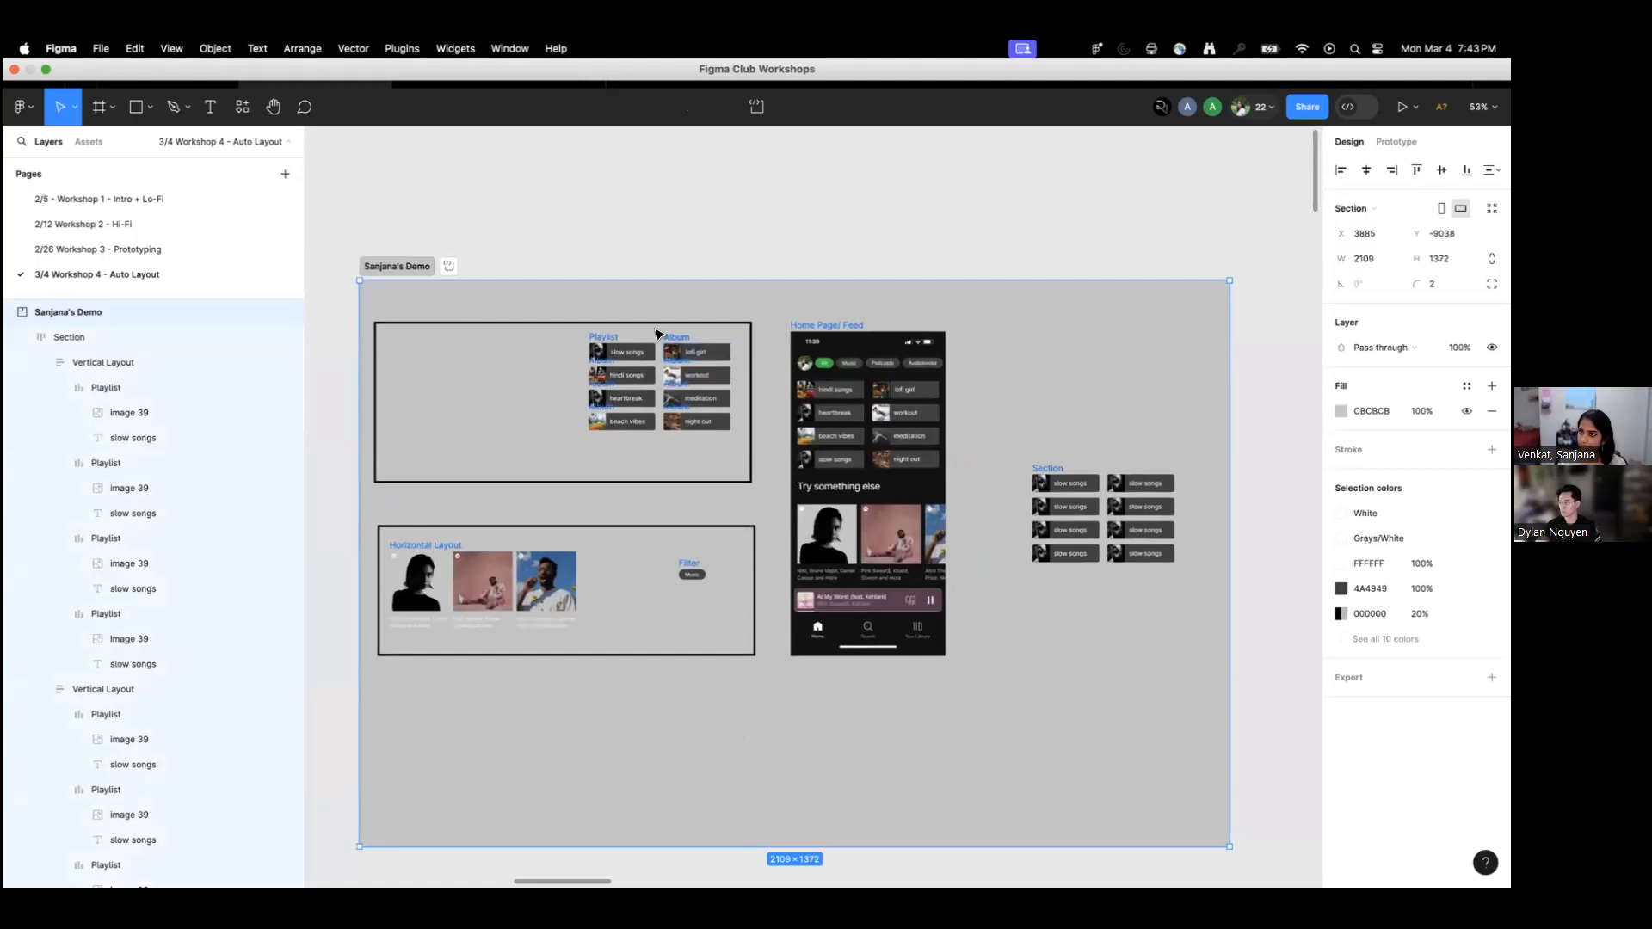
left_click(474, 233)
scroll(789, 258, "down", 5)
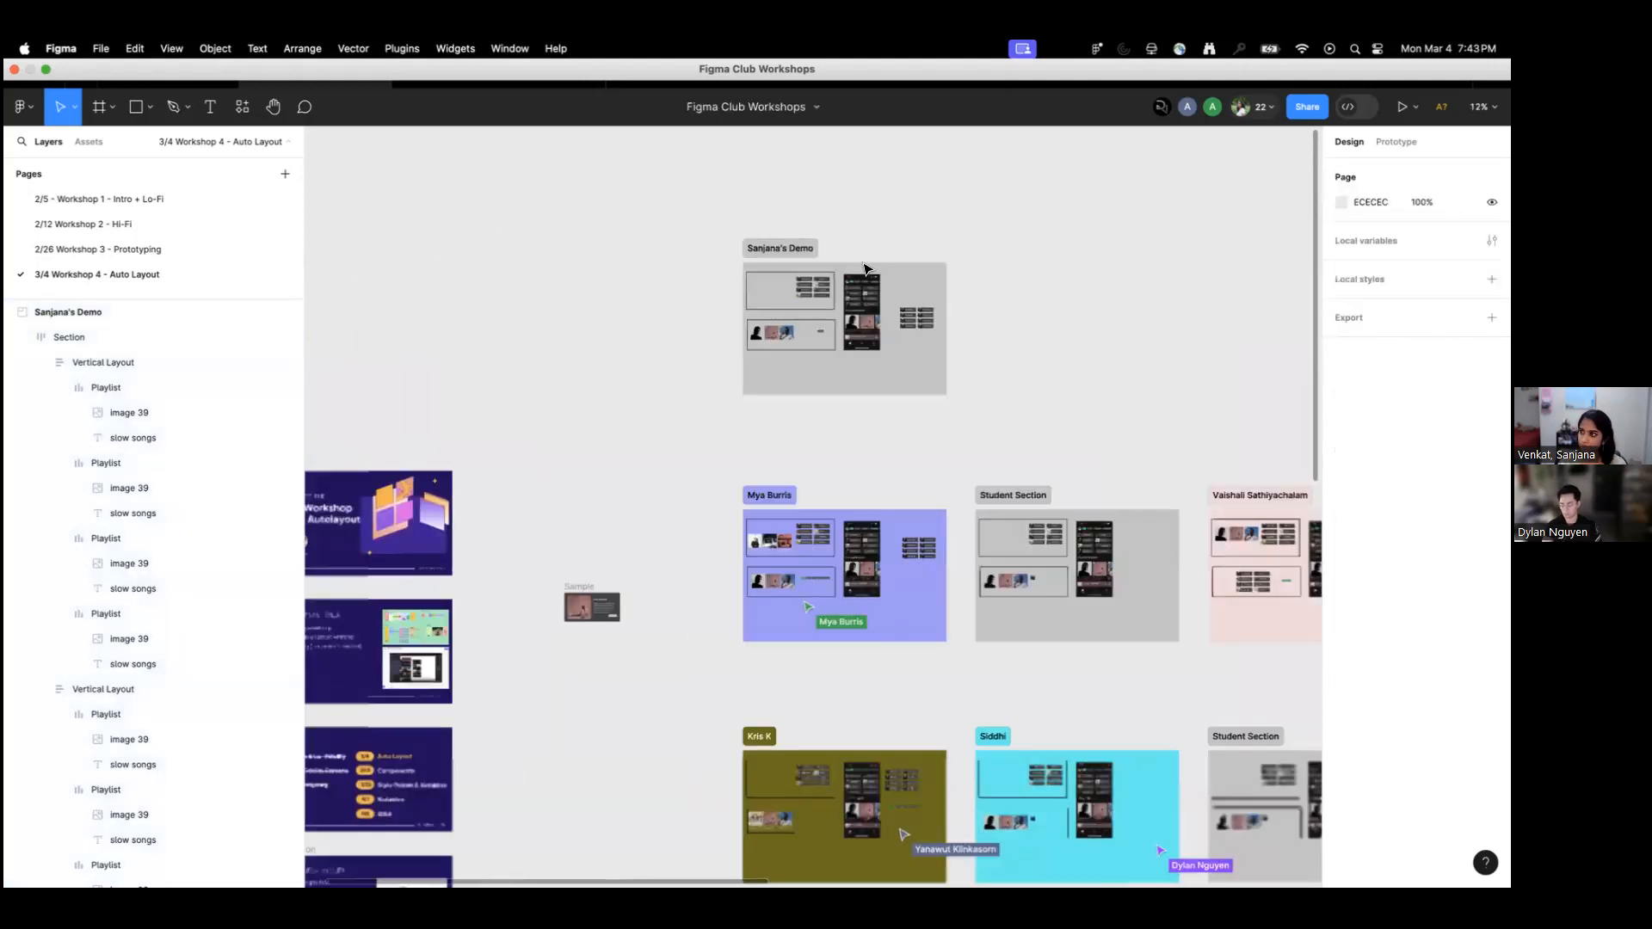
scroll(785, 232, "right", 3)
scroll(848, 232, "down", 3)
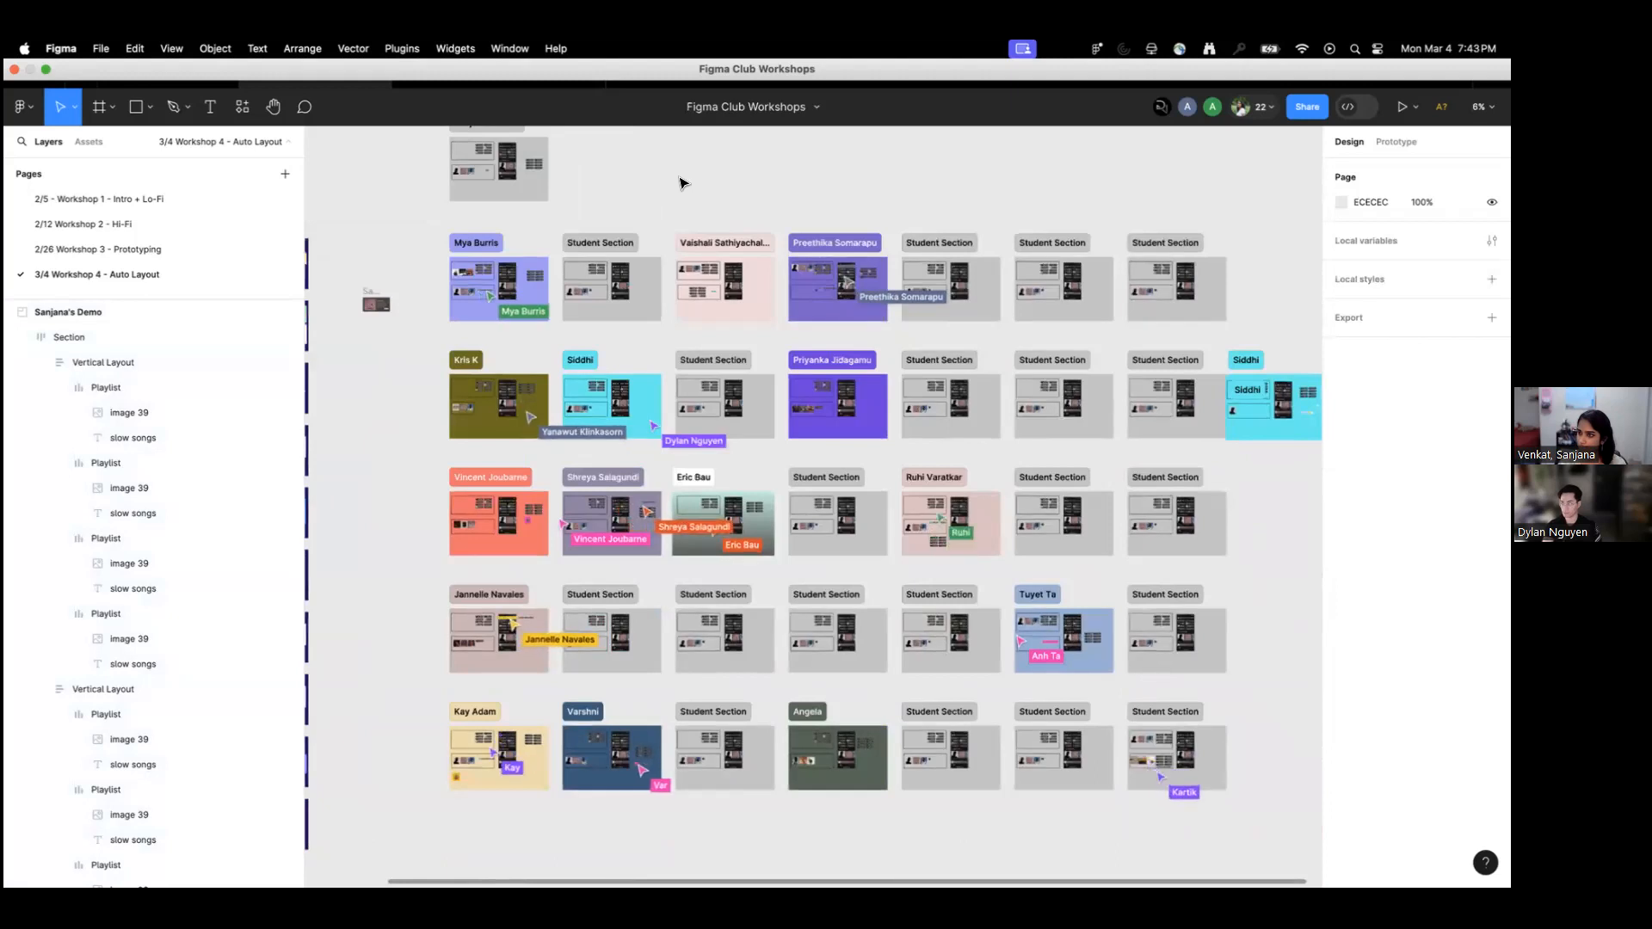
scroll(663, 206, "up", 2)
scroll(662, 207, "left", 1)
left_click(568, 202)
scroll(567, 202, "up", 10)
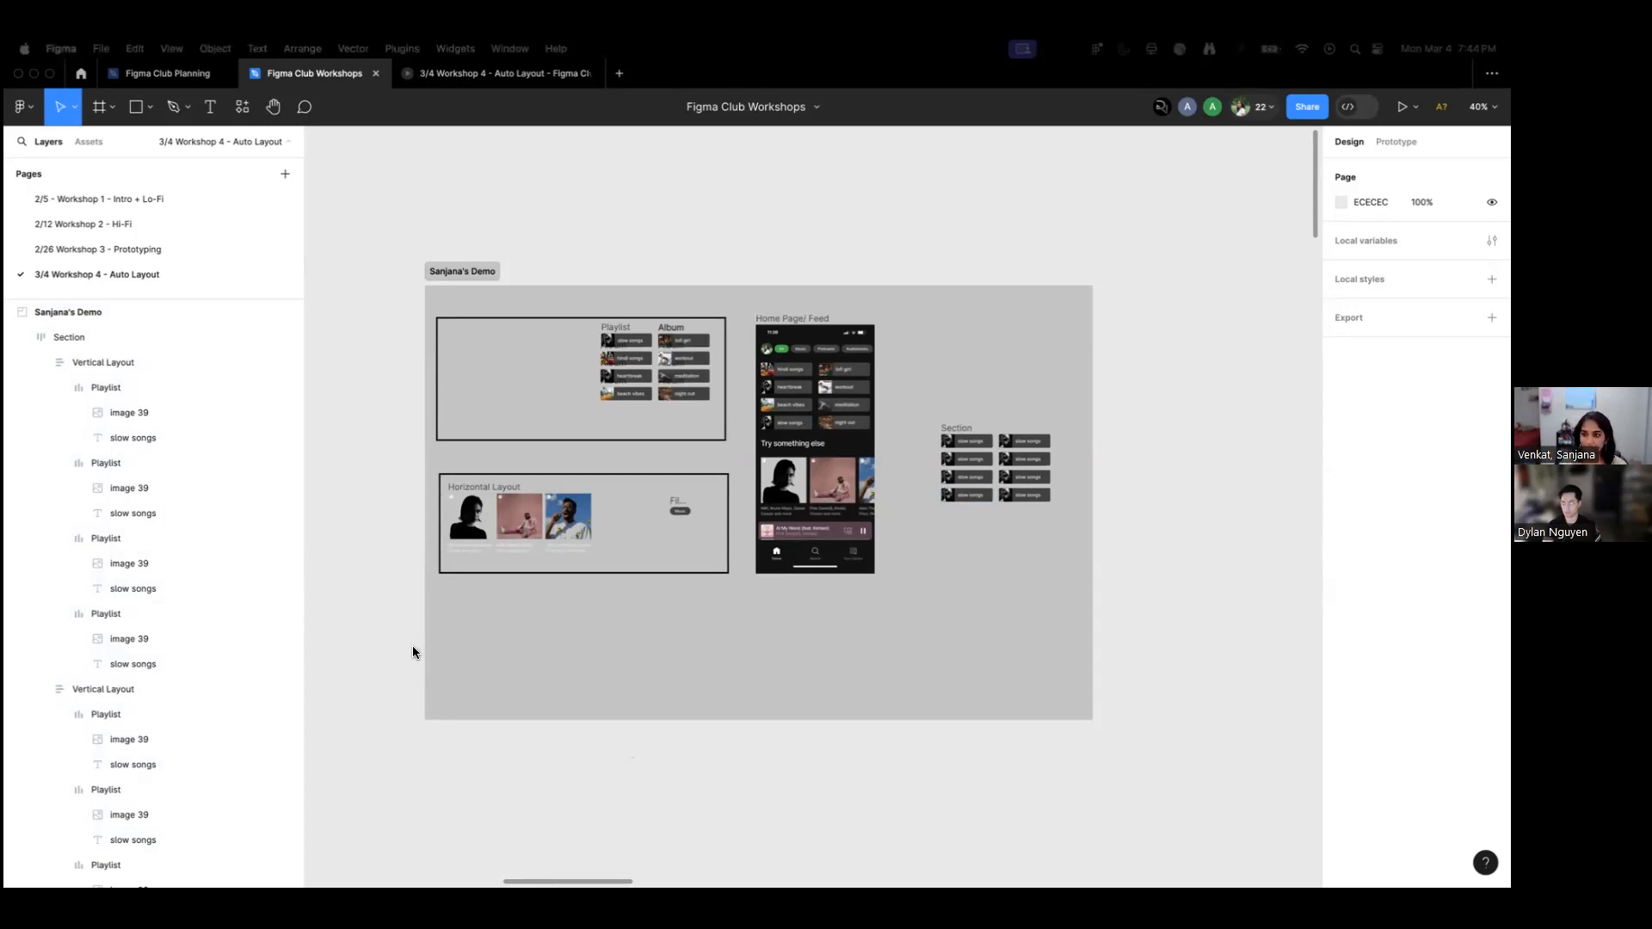
scroll(817, 676, "down", 5)
scroll(767, 618, "down", 5)
scroll(767, 618, "right", 4)
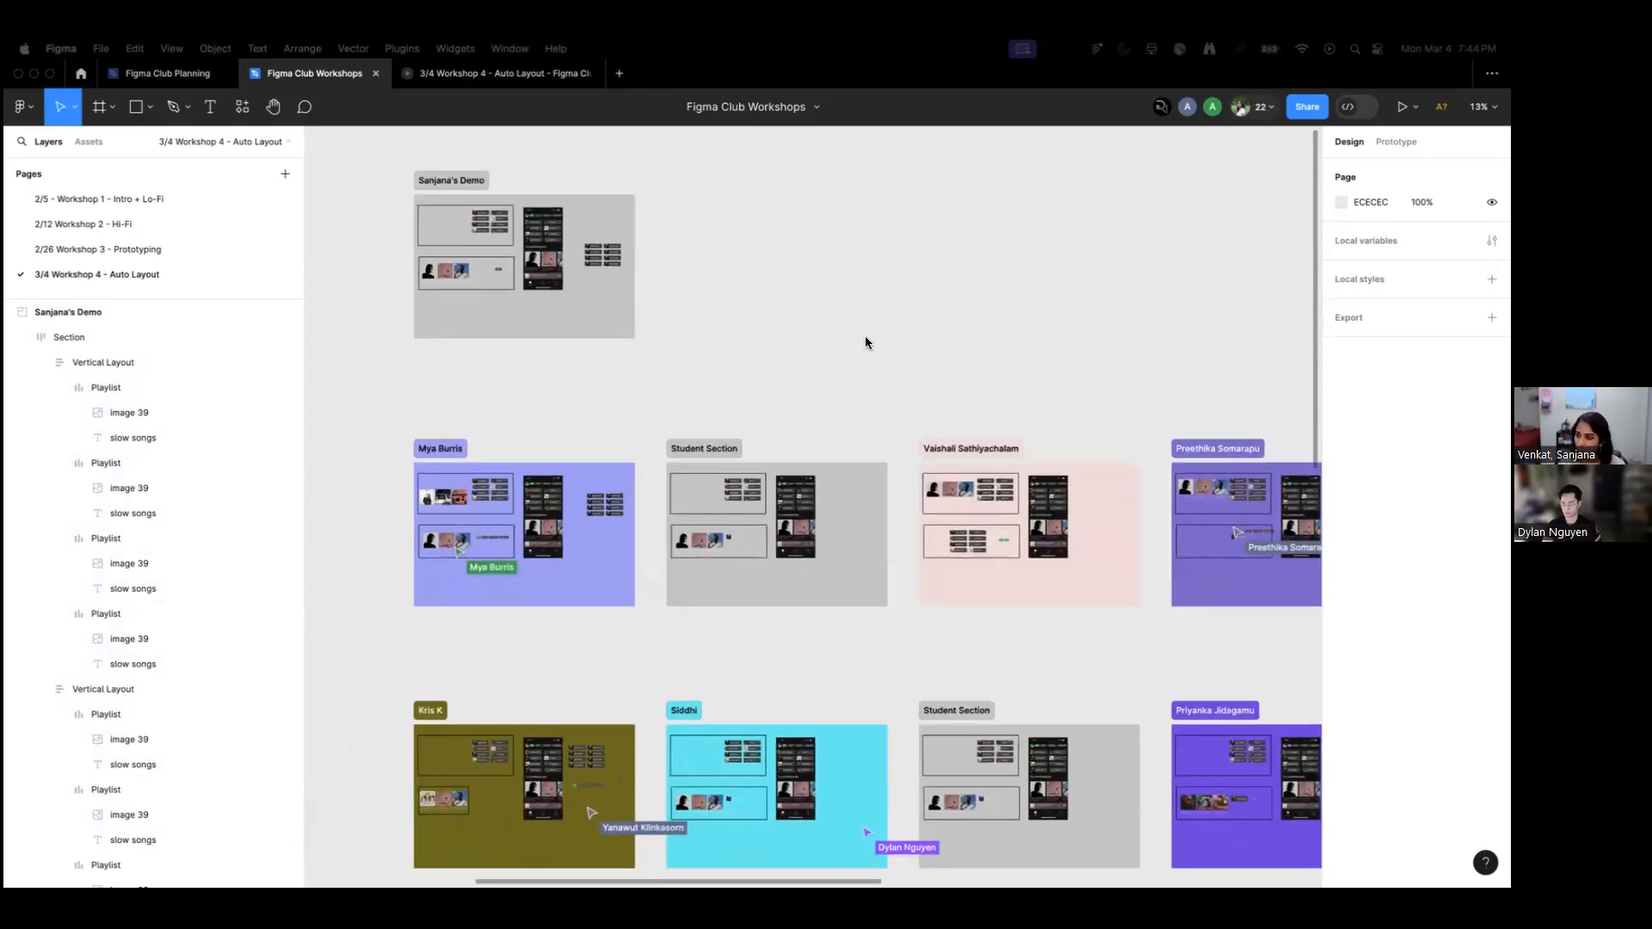
scroll(753, 285, "down", 5)
scroll(671, 250, "right", 2)
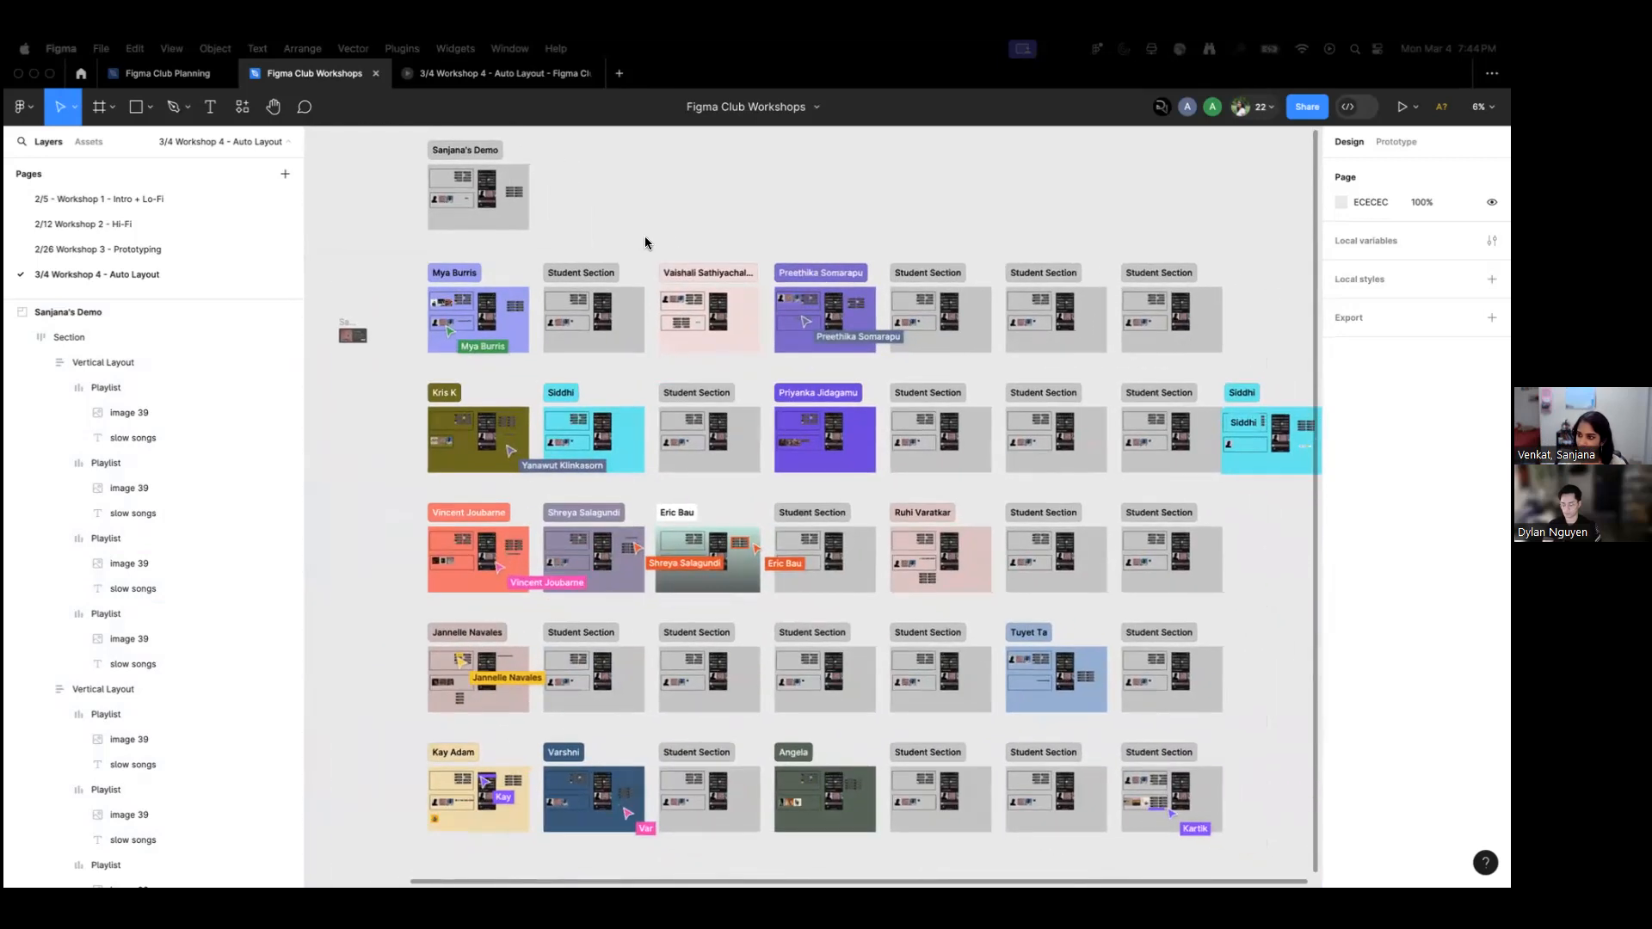
Inspect the fill and auto layout settings of the green All chip in the Home Page/ Feed frame.
scroll(728, 410, "up", 3)
scroll(728, 409, "up", 15)
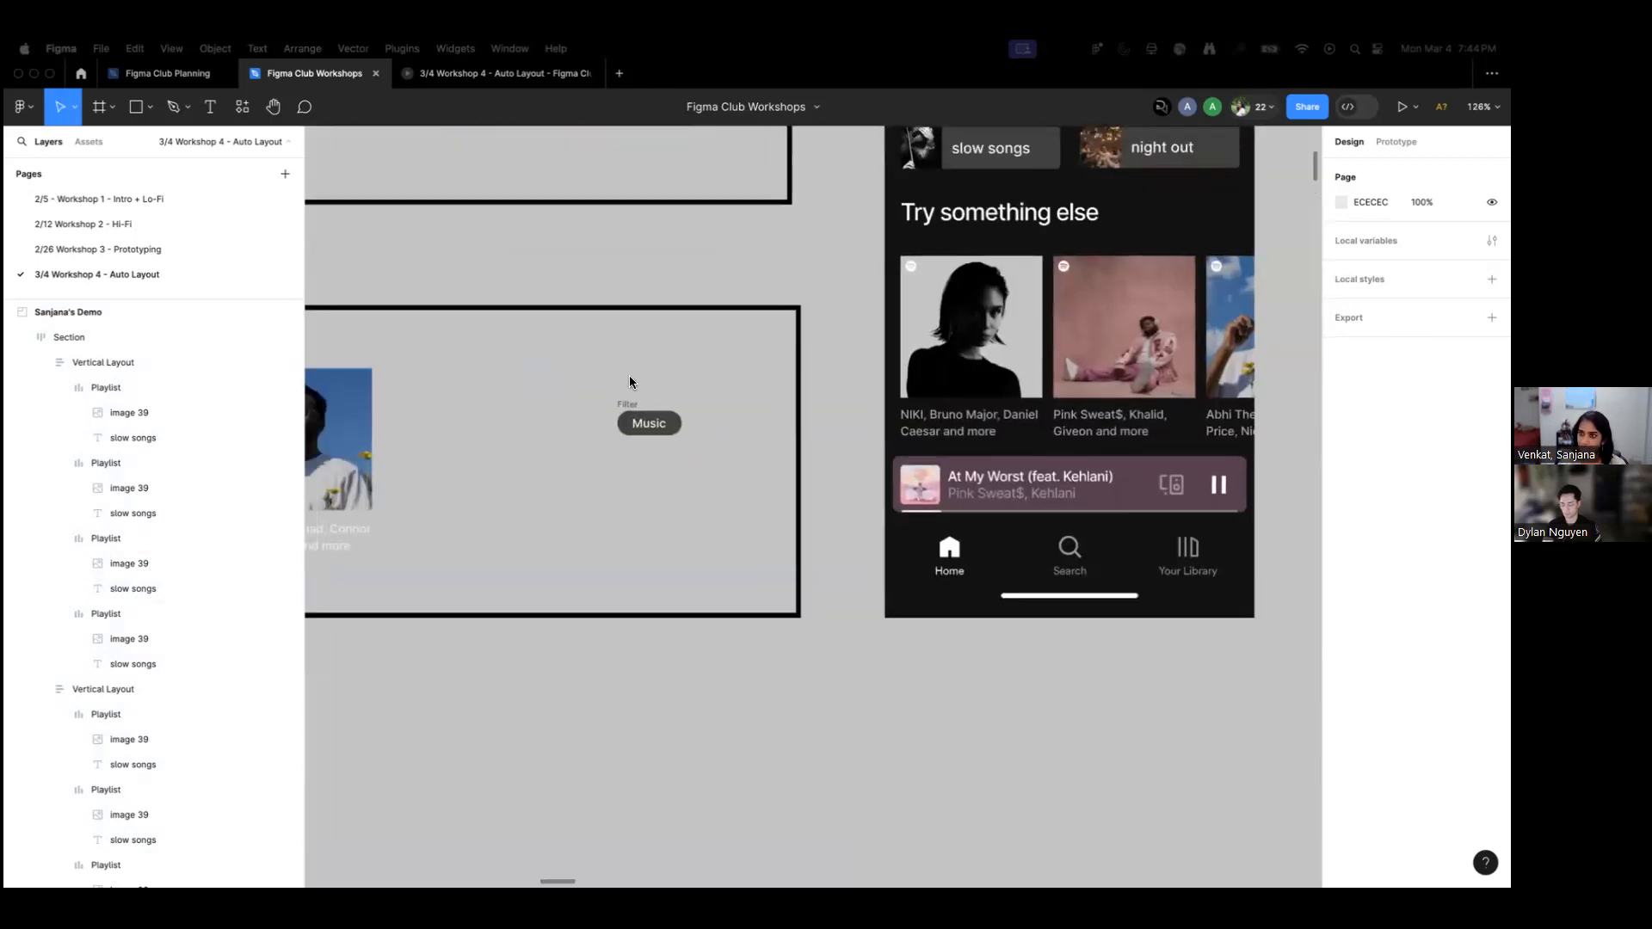
scroll(686, 468, "up", 5)
scroll(685, 468, "right", 5)
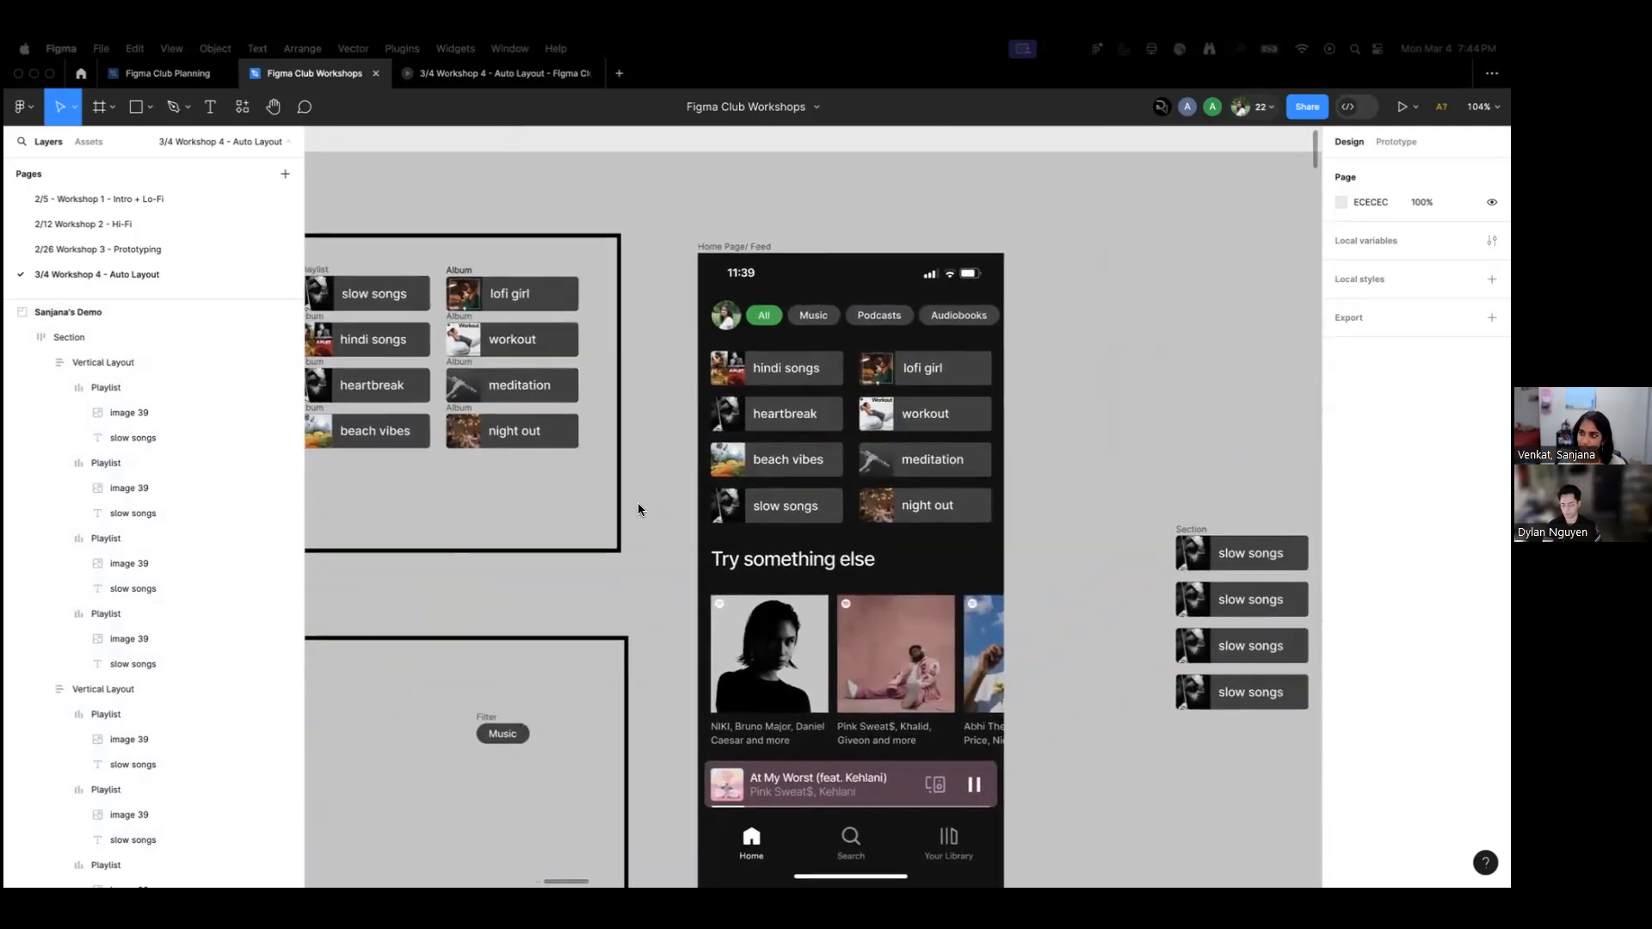
left_click(778, 321)
left_click(777, 321)
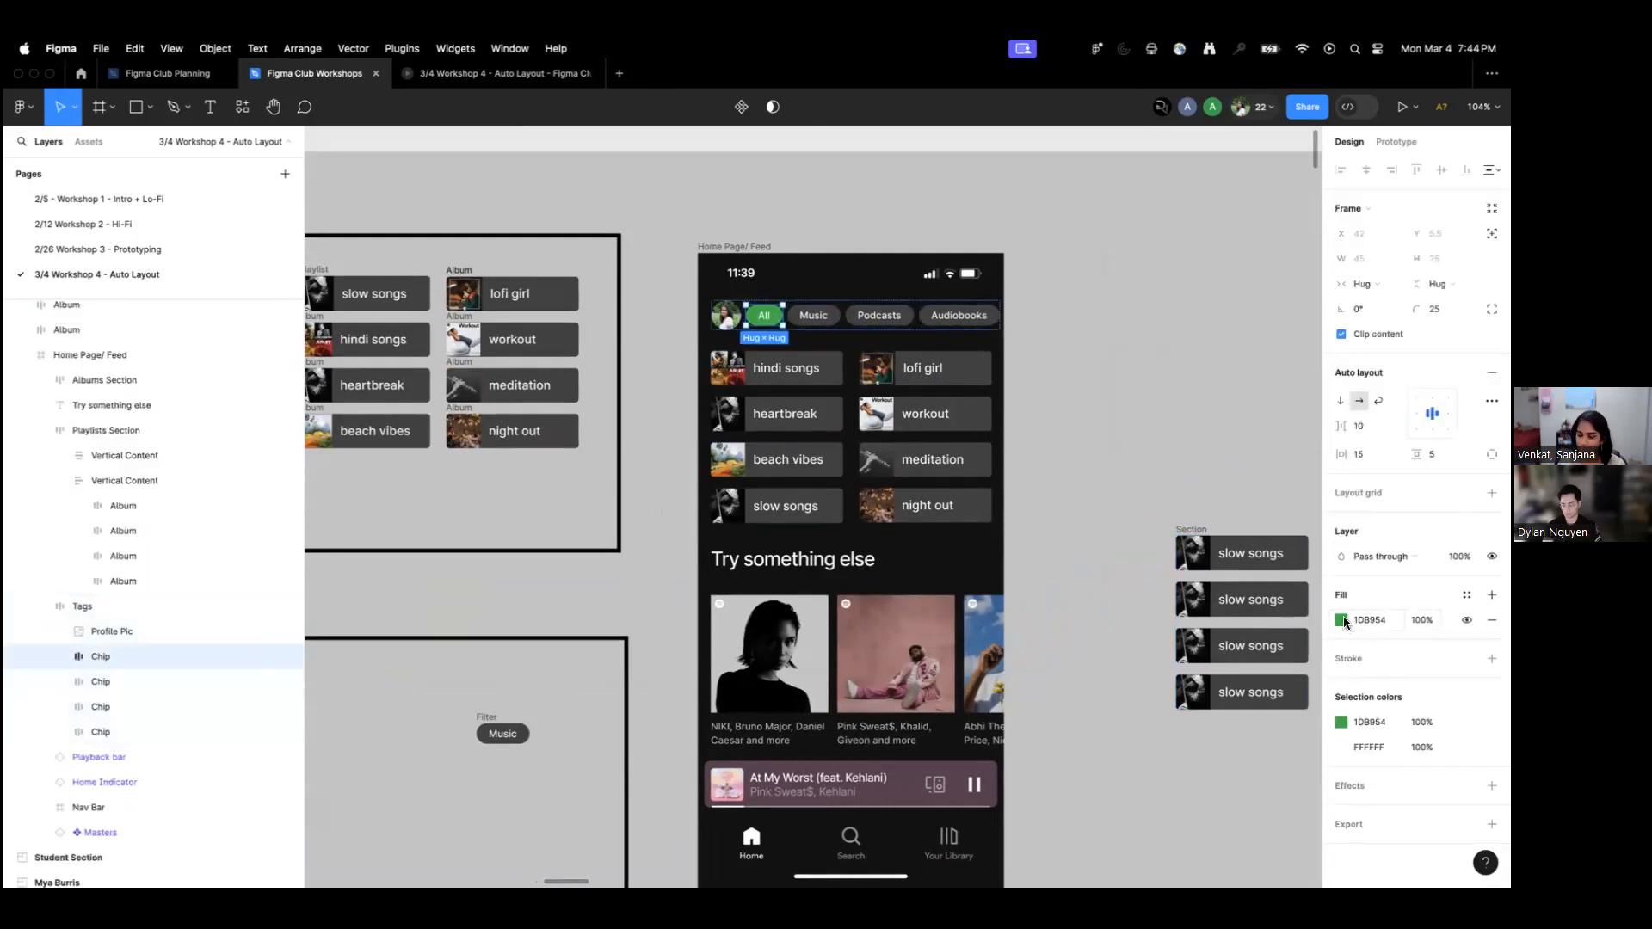
left_click(1141, 338)
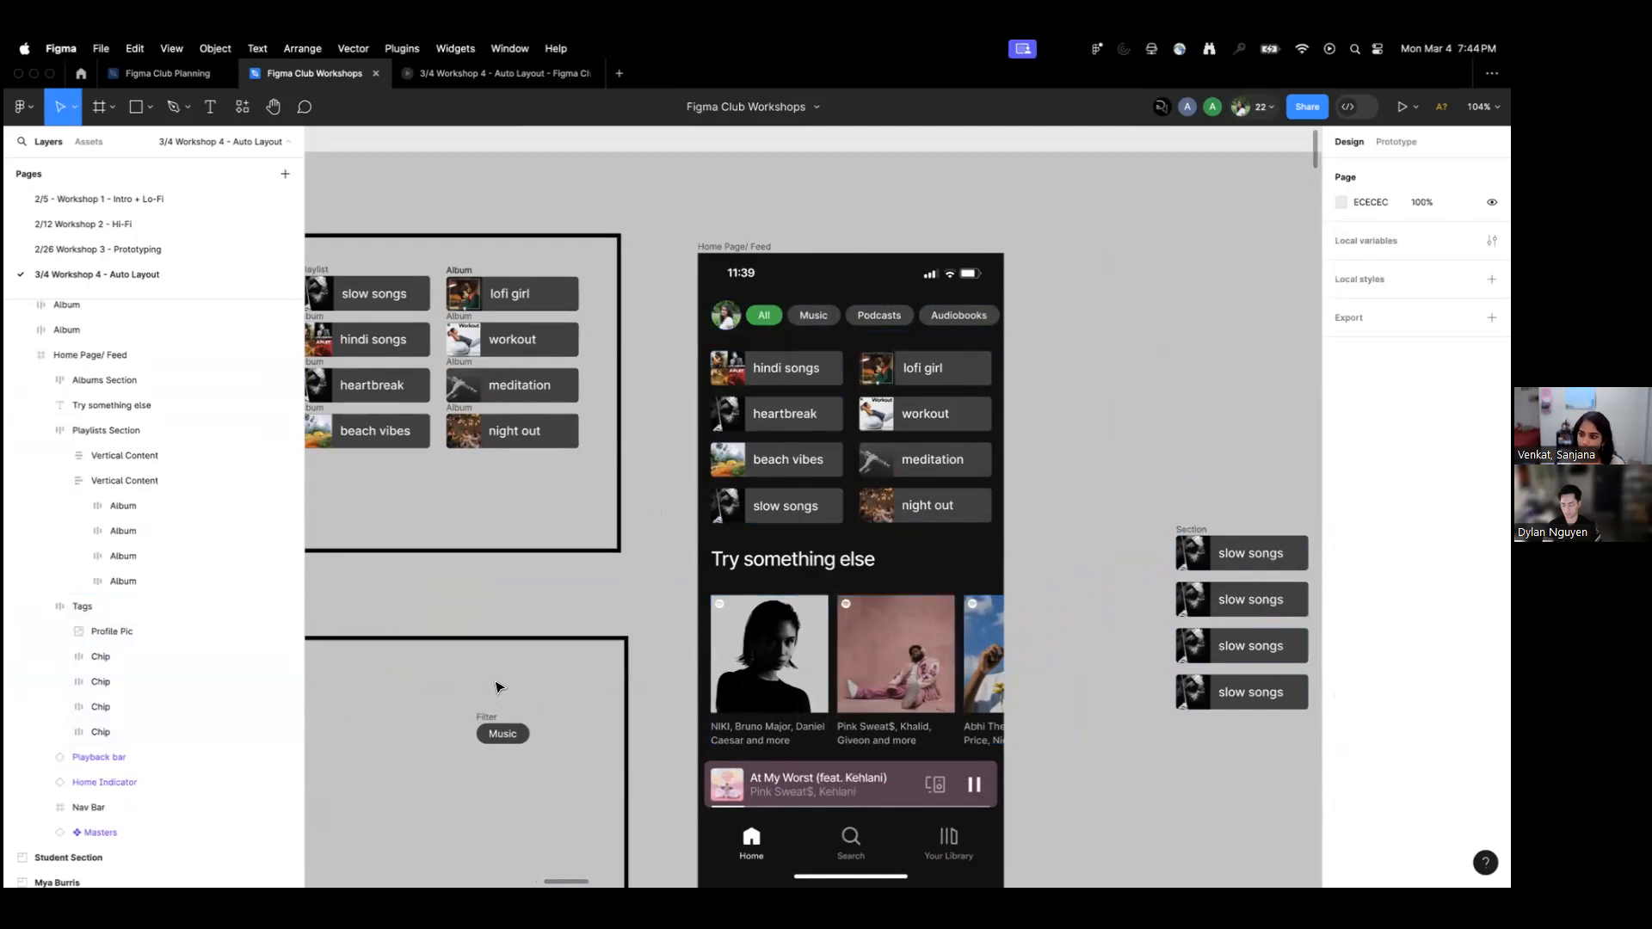
Examine the auto layout settings of the first slow songs Playlist frame in the recreated Section.
scroll(588, 655, "down", 5)
scroll(1004, 725, "down", 3)
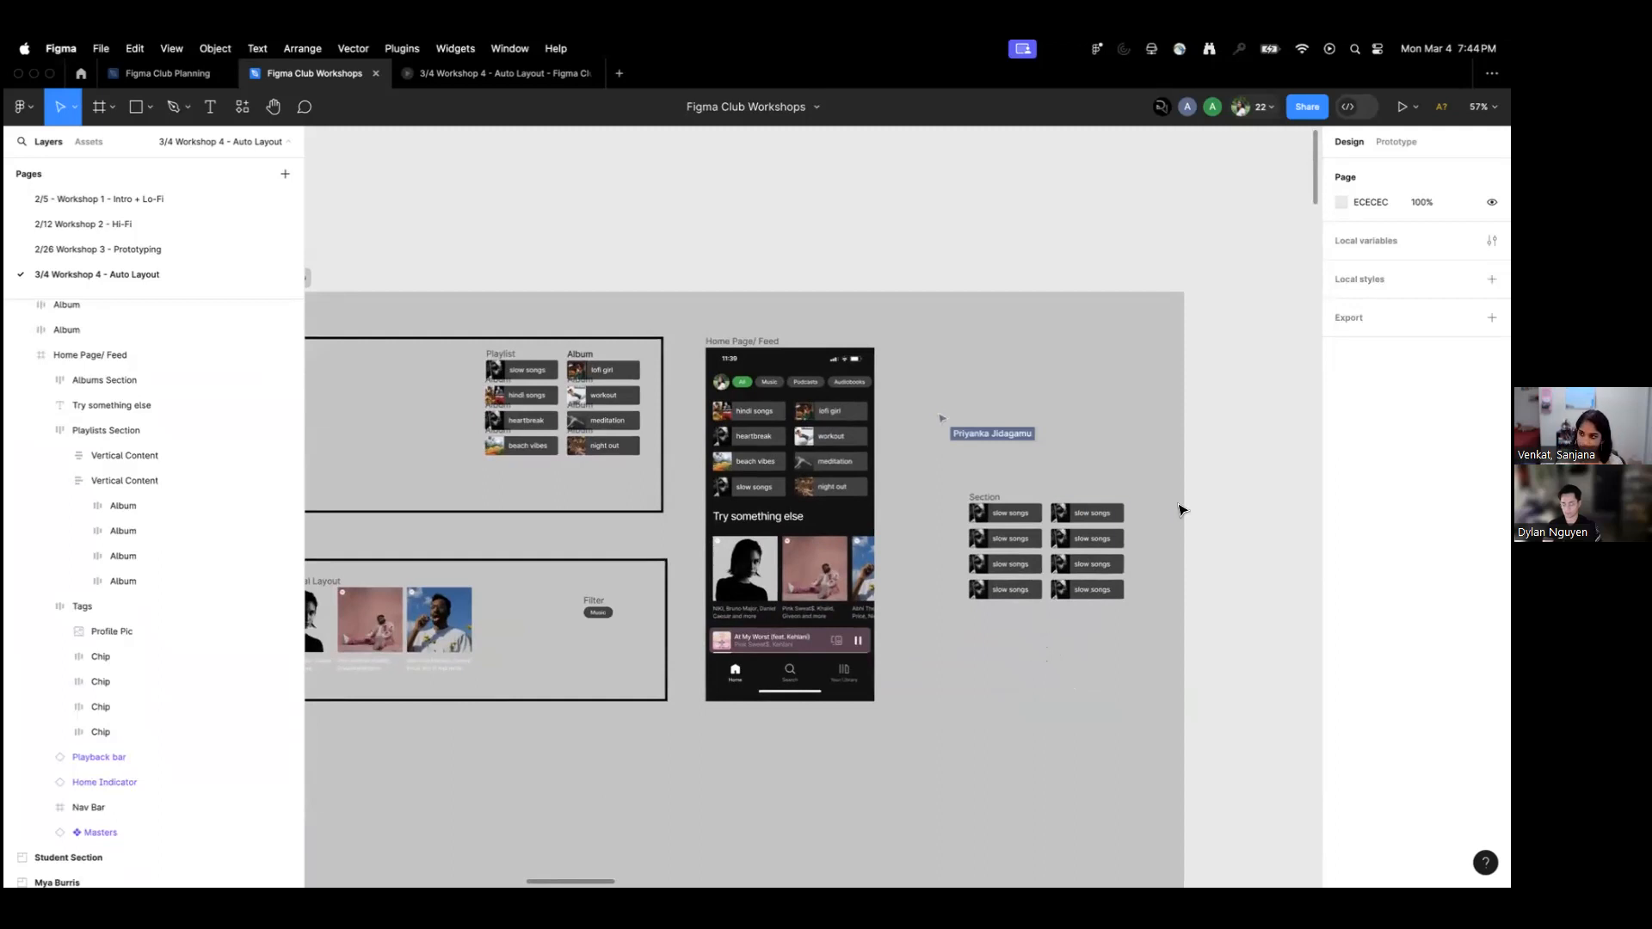
scroll(1196, 450, "right", 2)
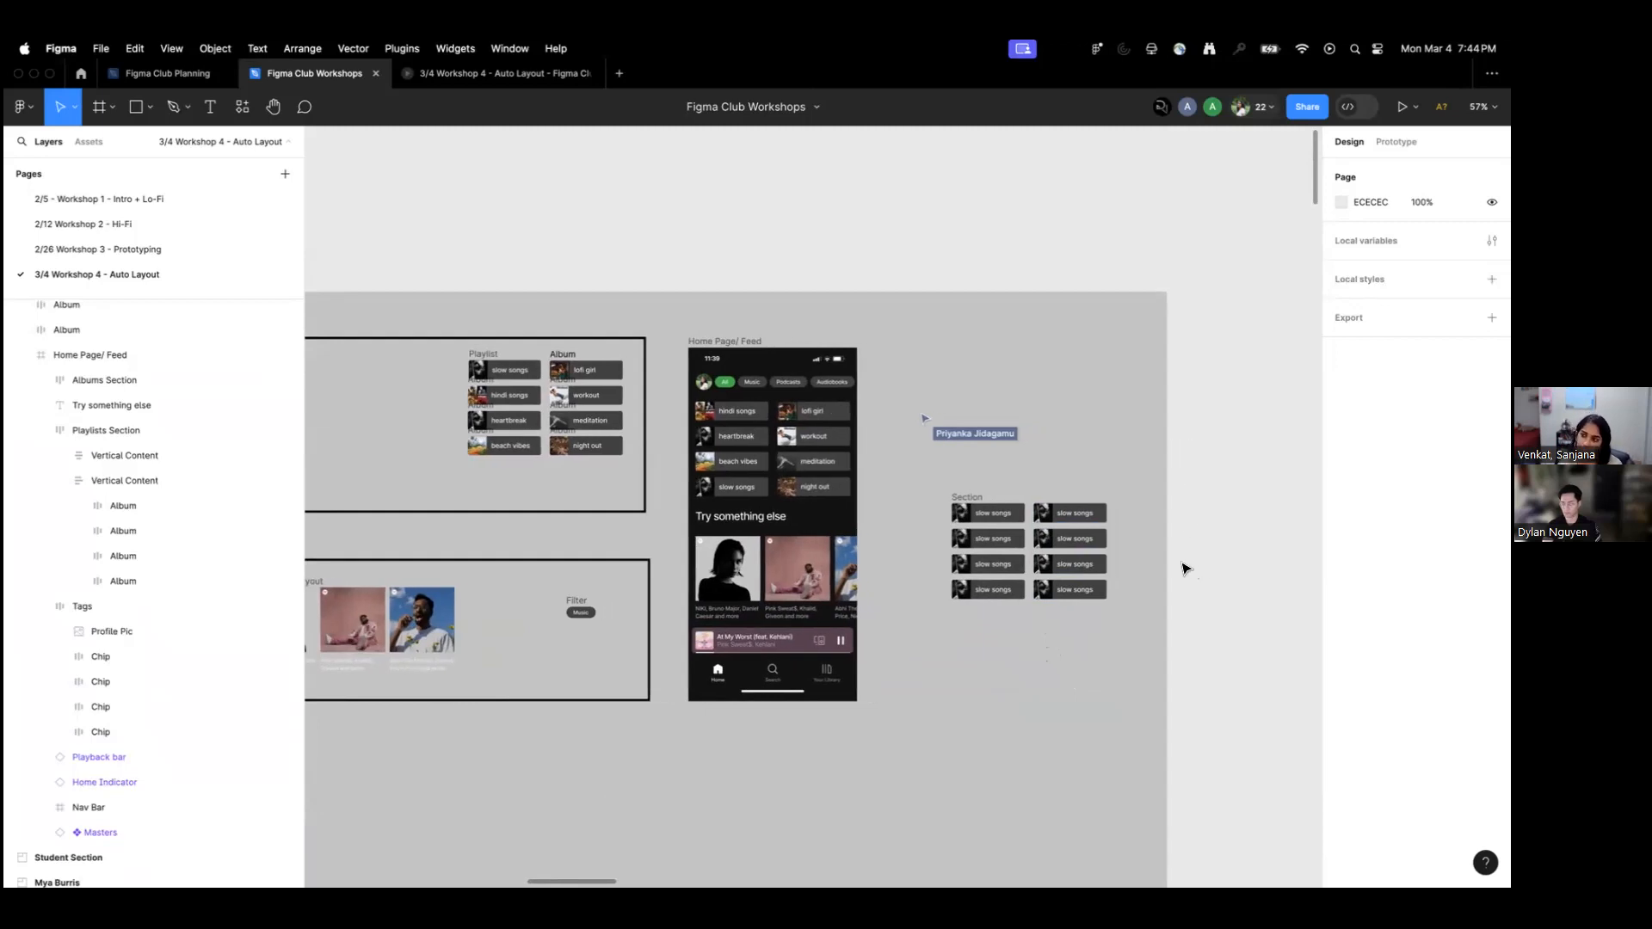
left_click(1002, 520)
left_click(1002, 520)
scroll(1024, 516, "up", 5)
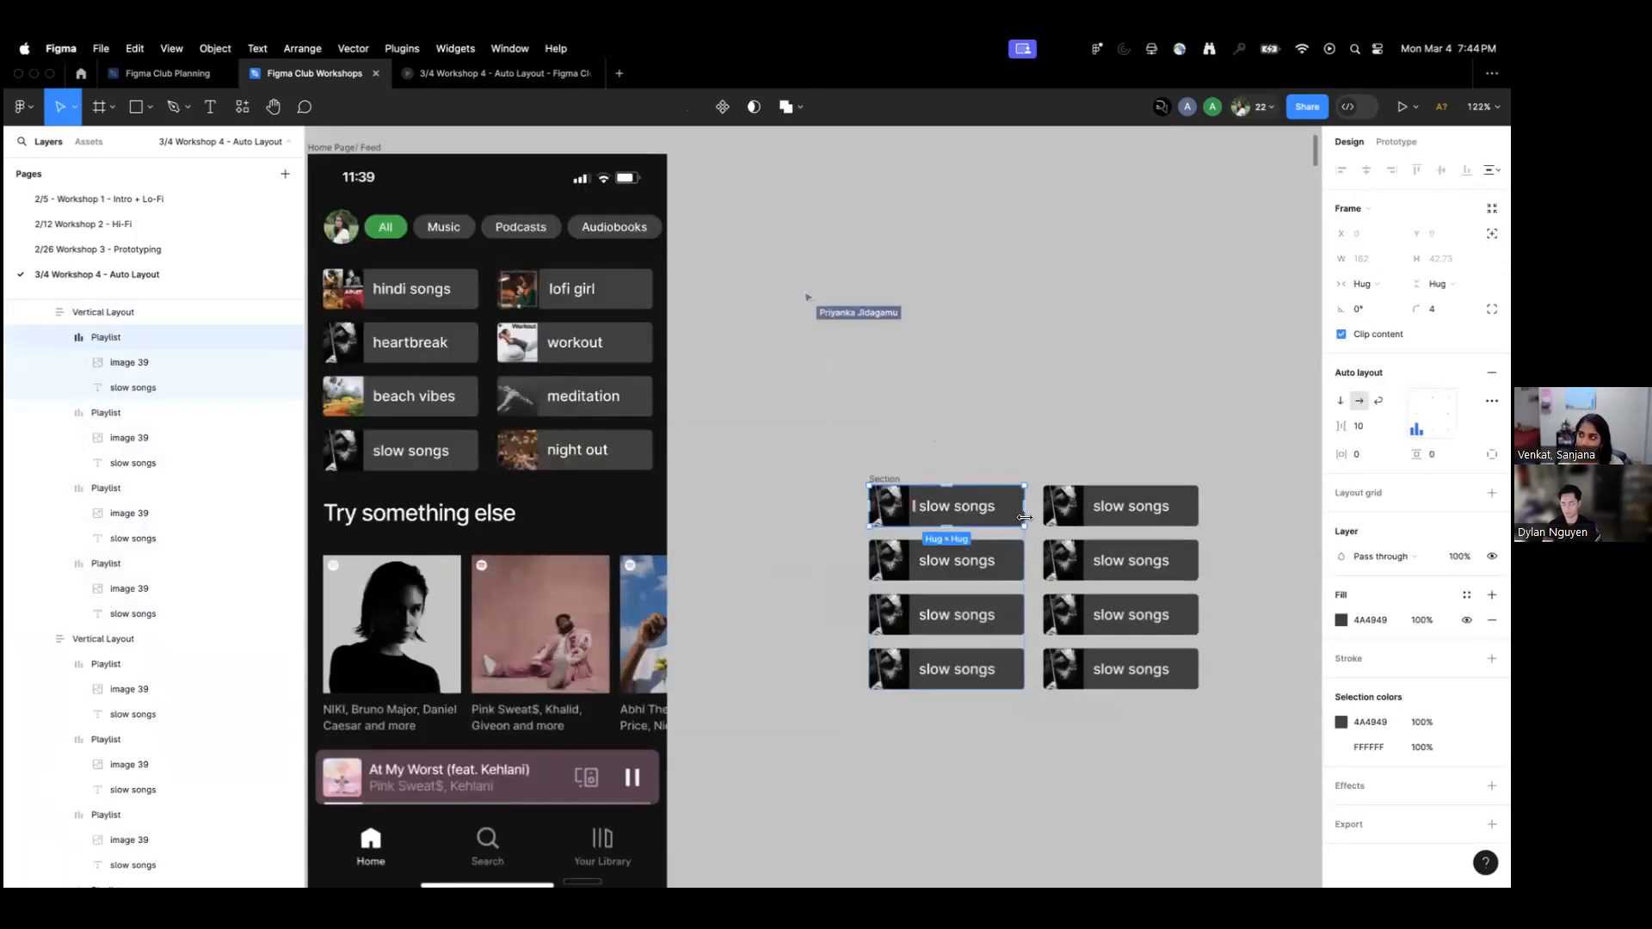
left_click_drag(1049, 467, 985, 450)
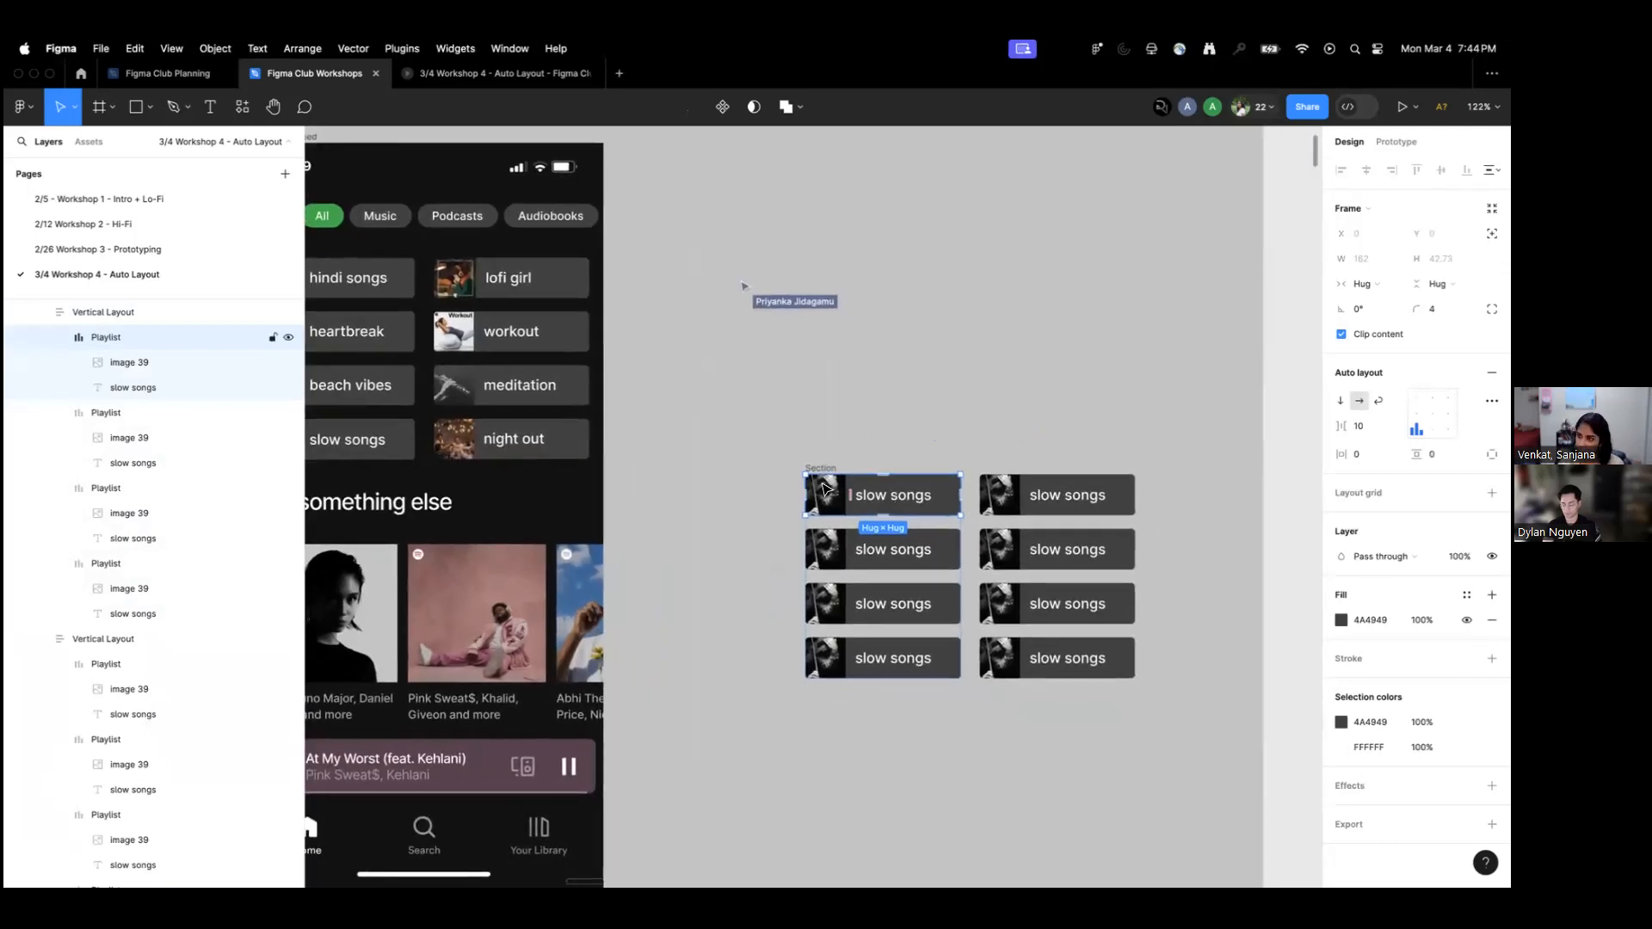
scroll(946, 430, "down", 5)
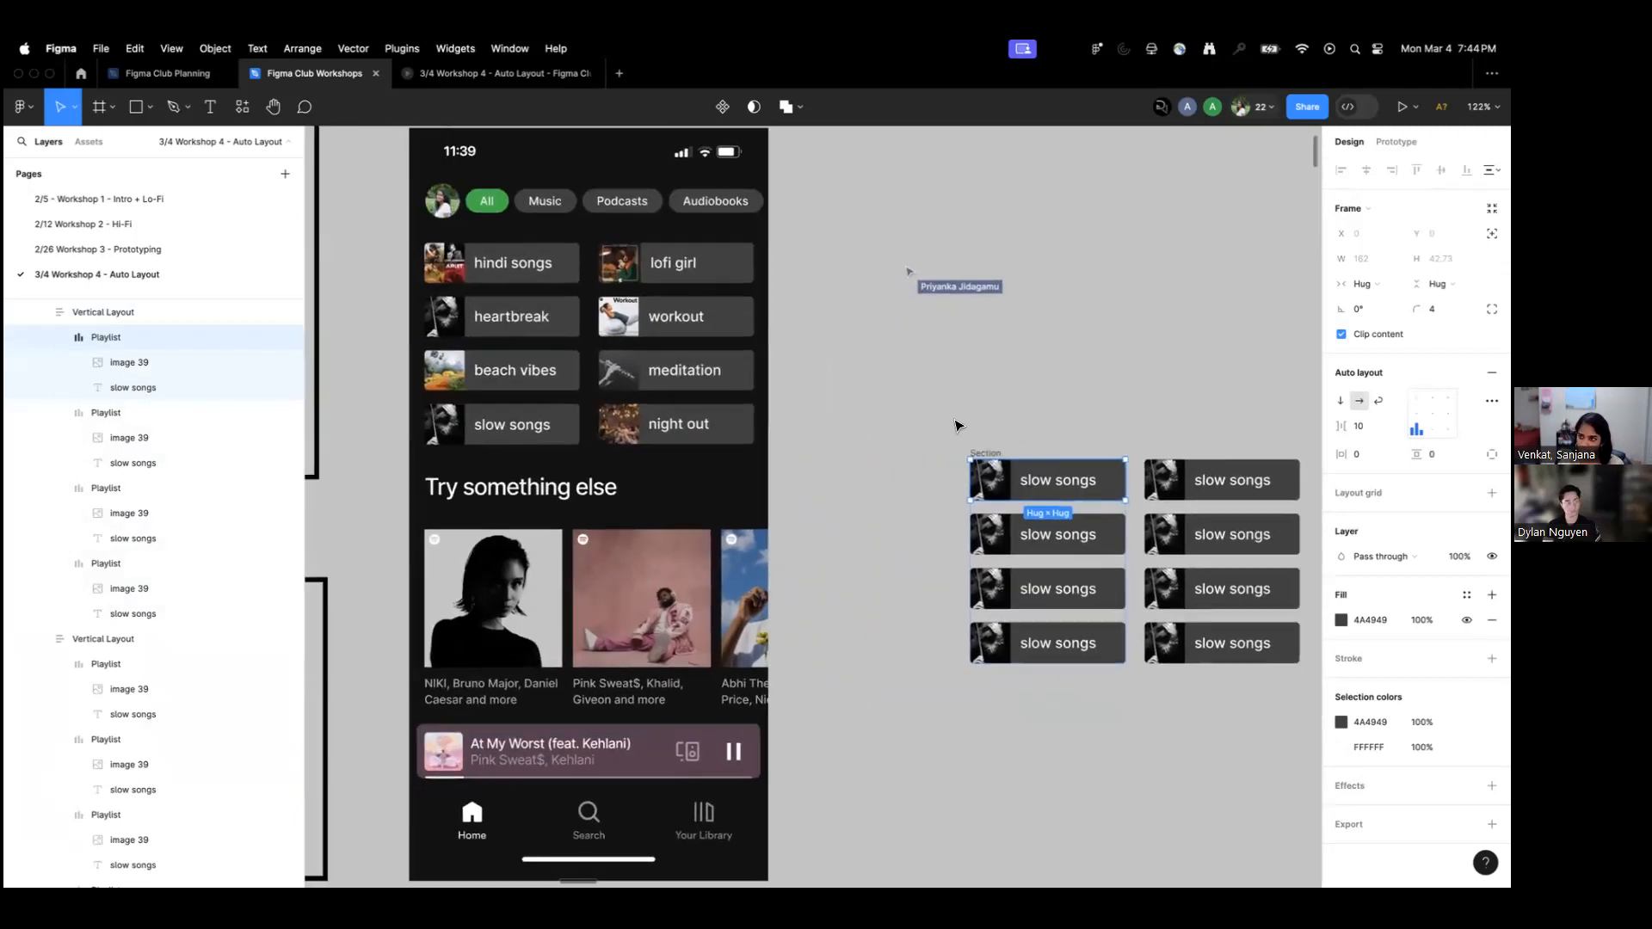
scroll(897, 488, "up", 5)
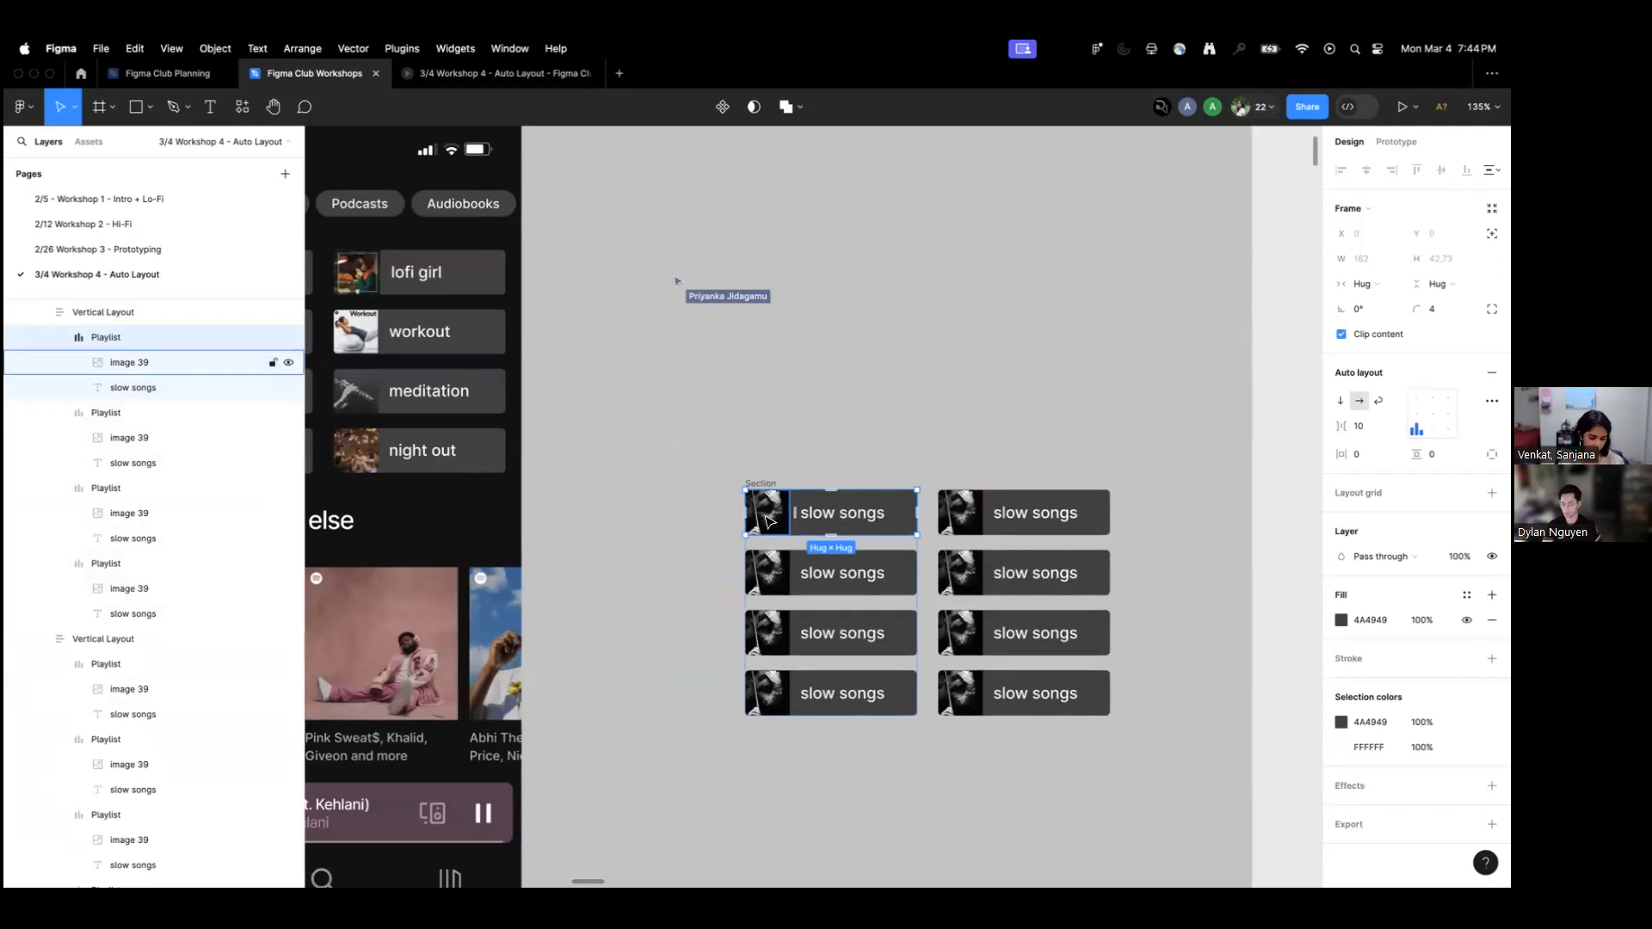
Place a separate copy of the slow songs Playlist frame in the empty space below the recreated Section.
left_click(638, 665)
scroll(640, 662, "down", 3)
left_click_drag(647, 646, 682, 464)
left_click_drag(710, 654, 729, 566)
key("super+z")
left_click_drag(806, 452, 785, 557)
scroll(844, 566, "up", 5)
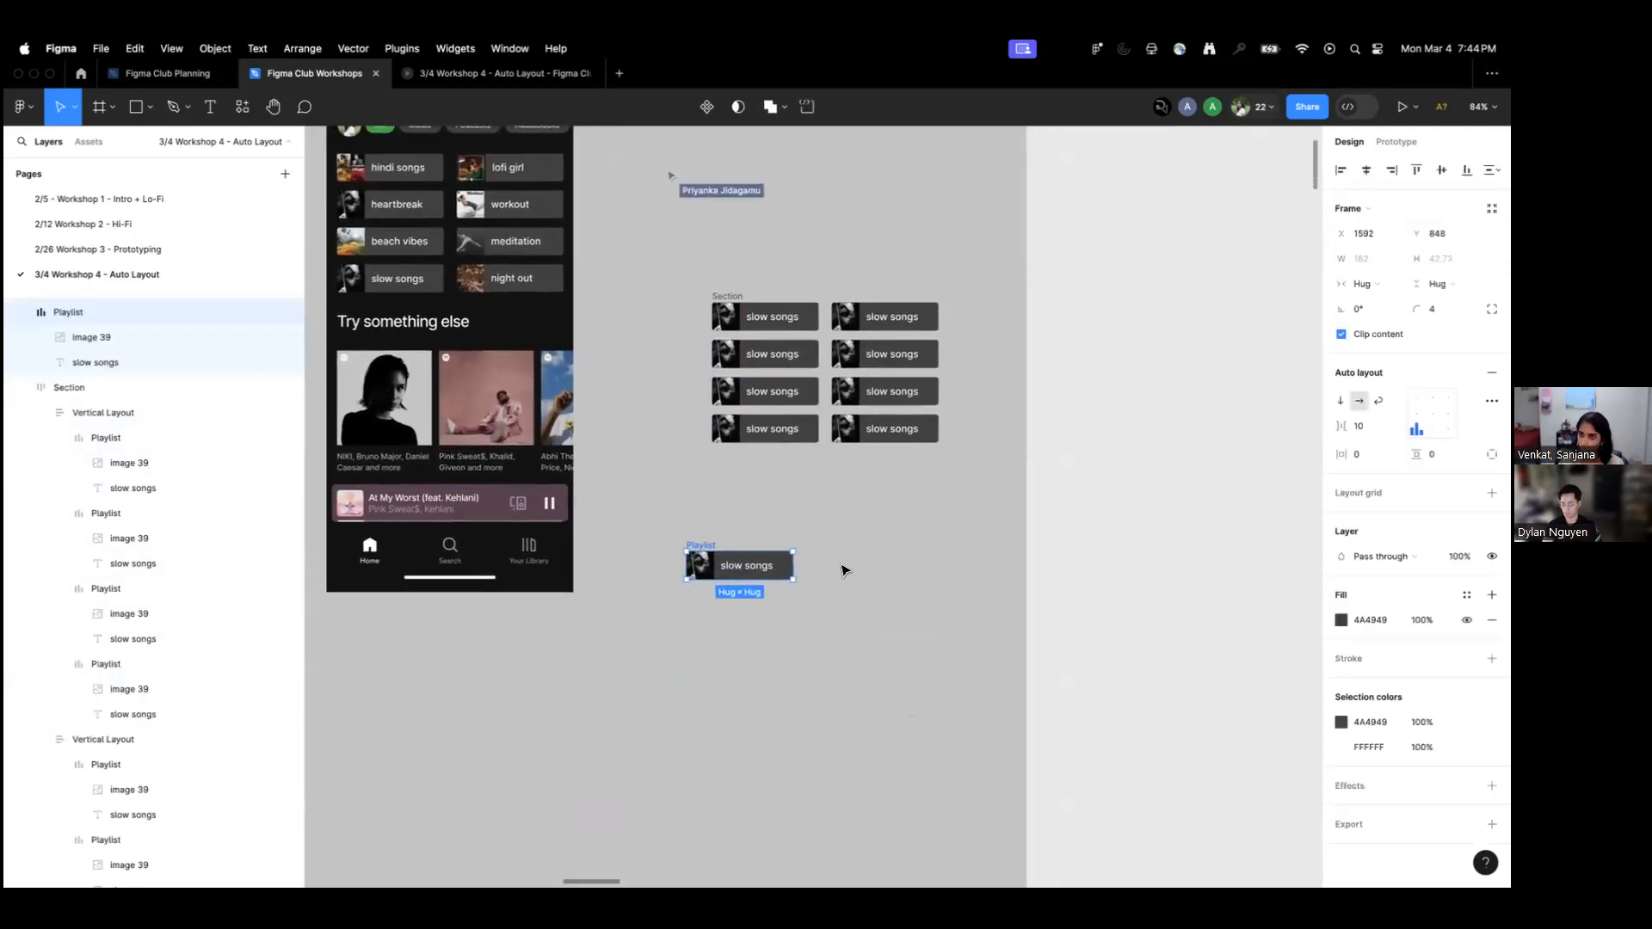
Examine the copied Playlist frame's image, text spacing and auto layout settings up close.
scroll(671, 528, "up", 8)
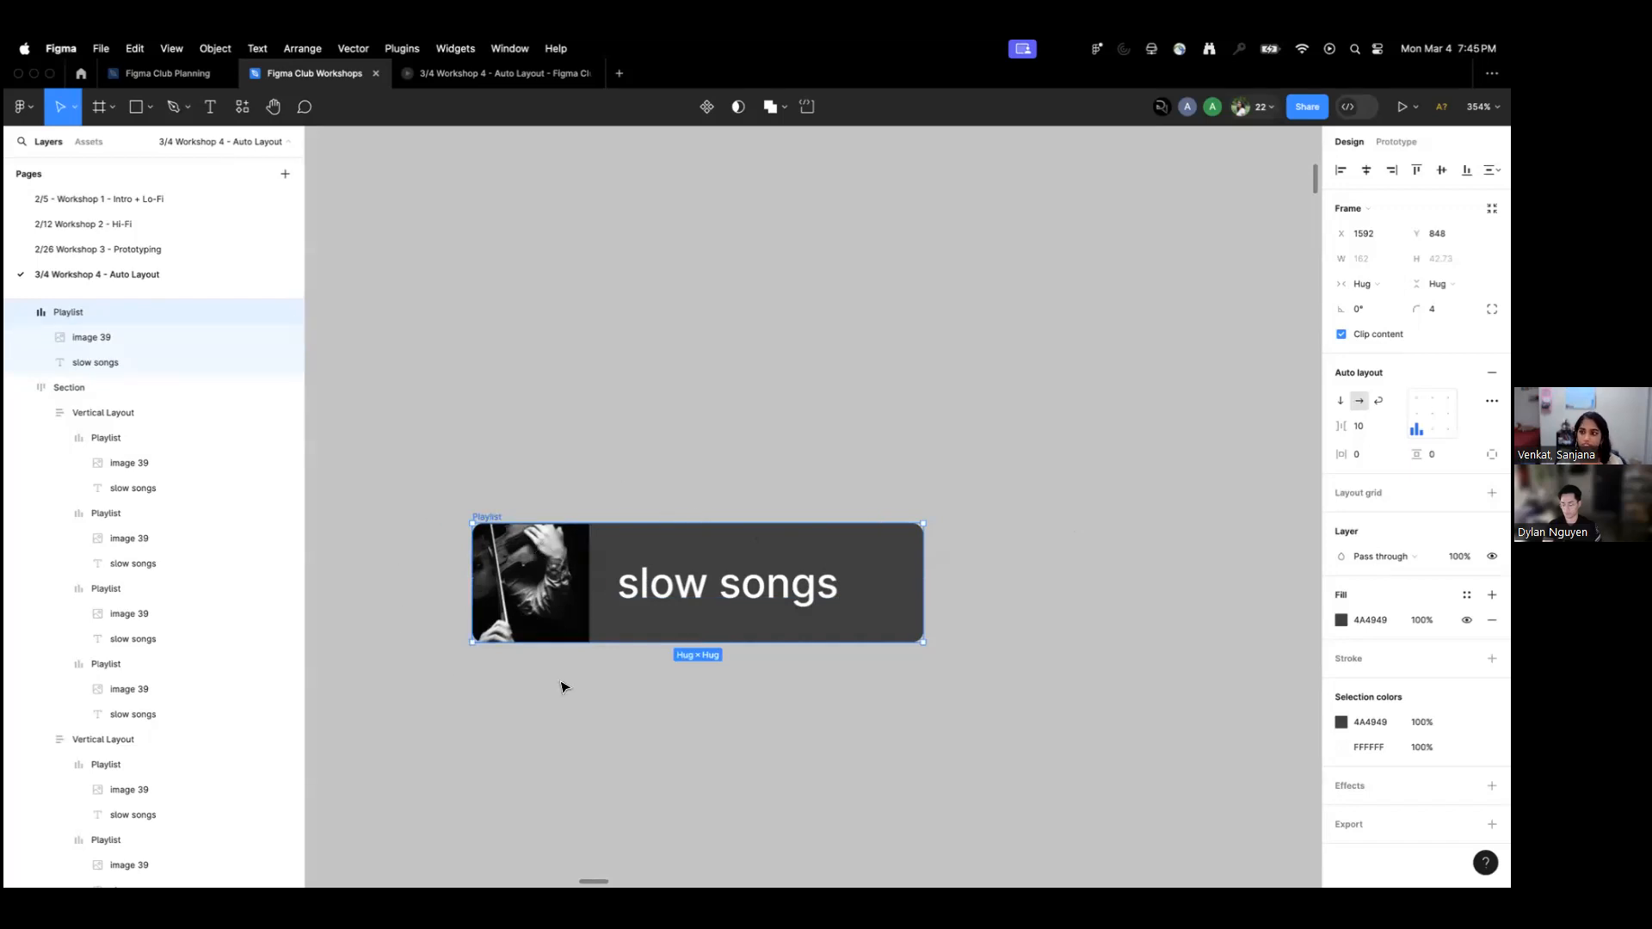
scroll(1037, 469, "down", 5)
scroll(988, 487, "down", 3)
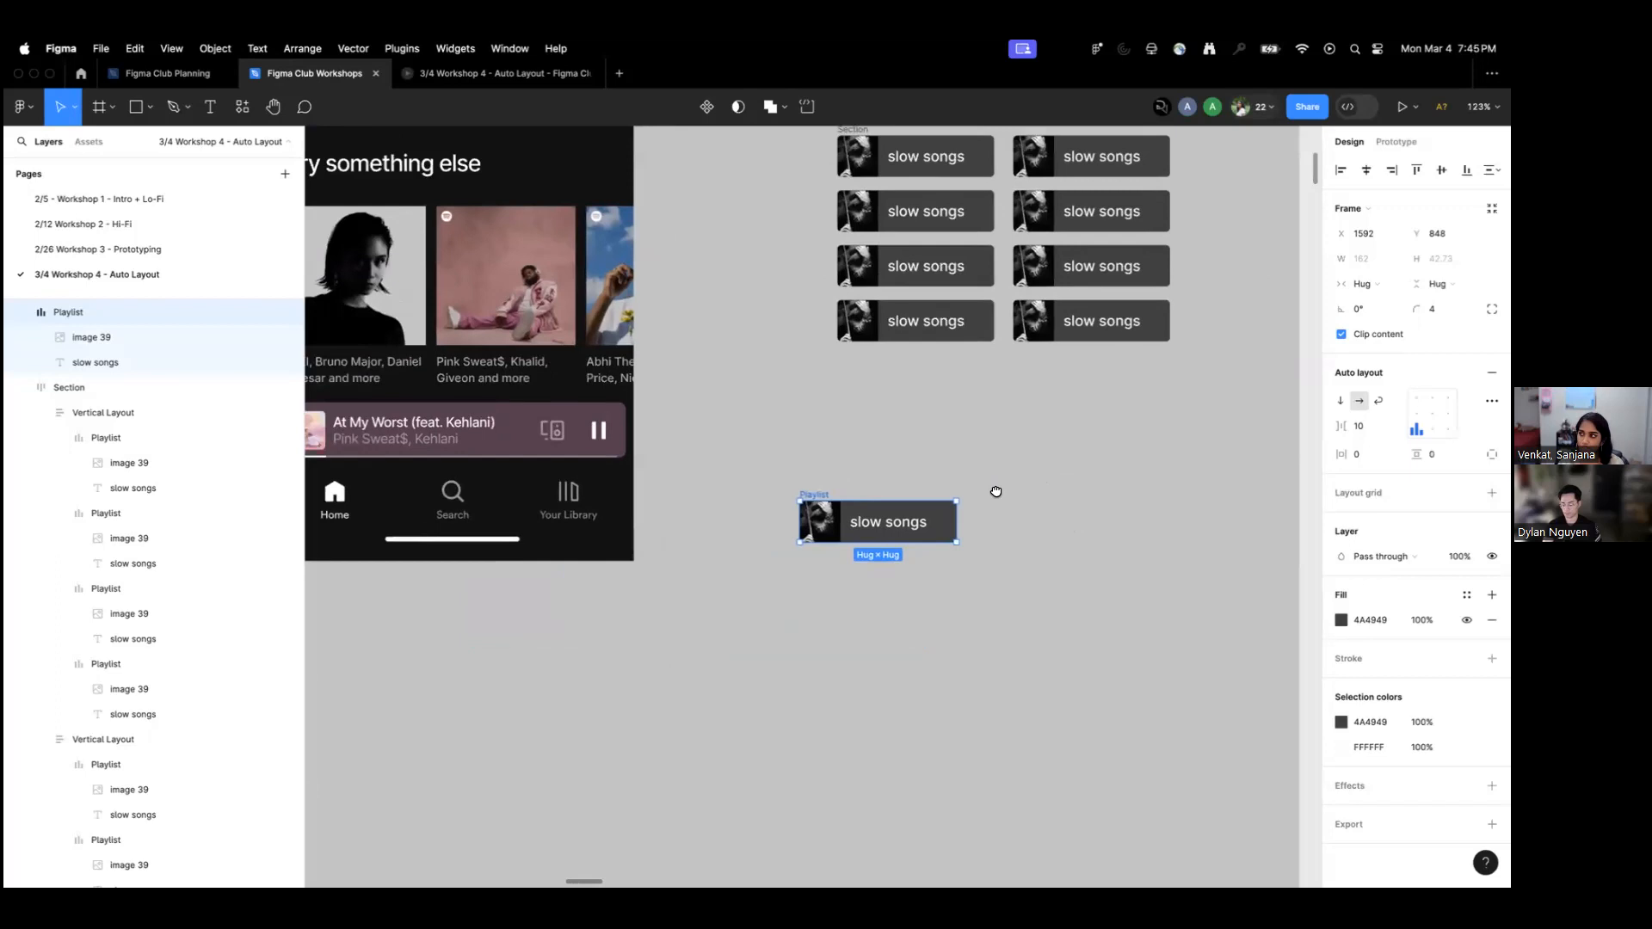
scroll(860, 517, "right", 3)
scroll(807, 559, "up", 5)
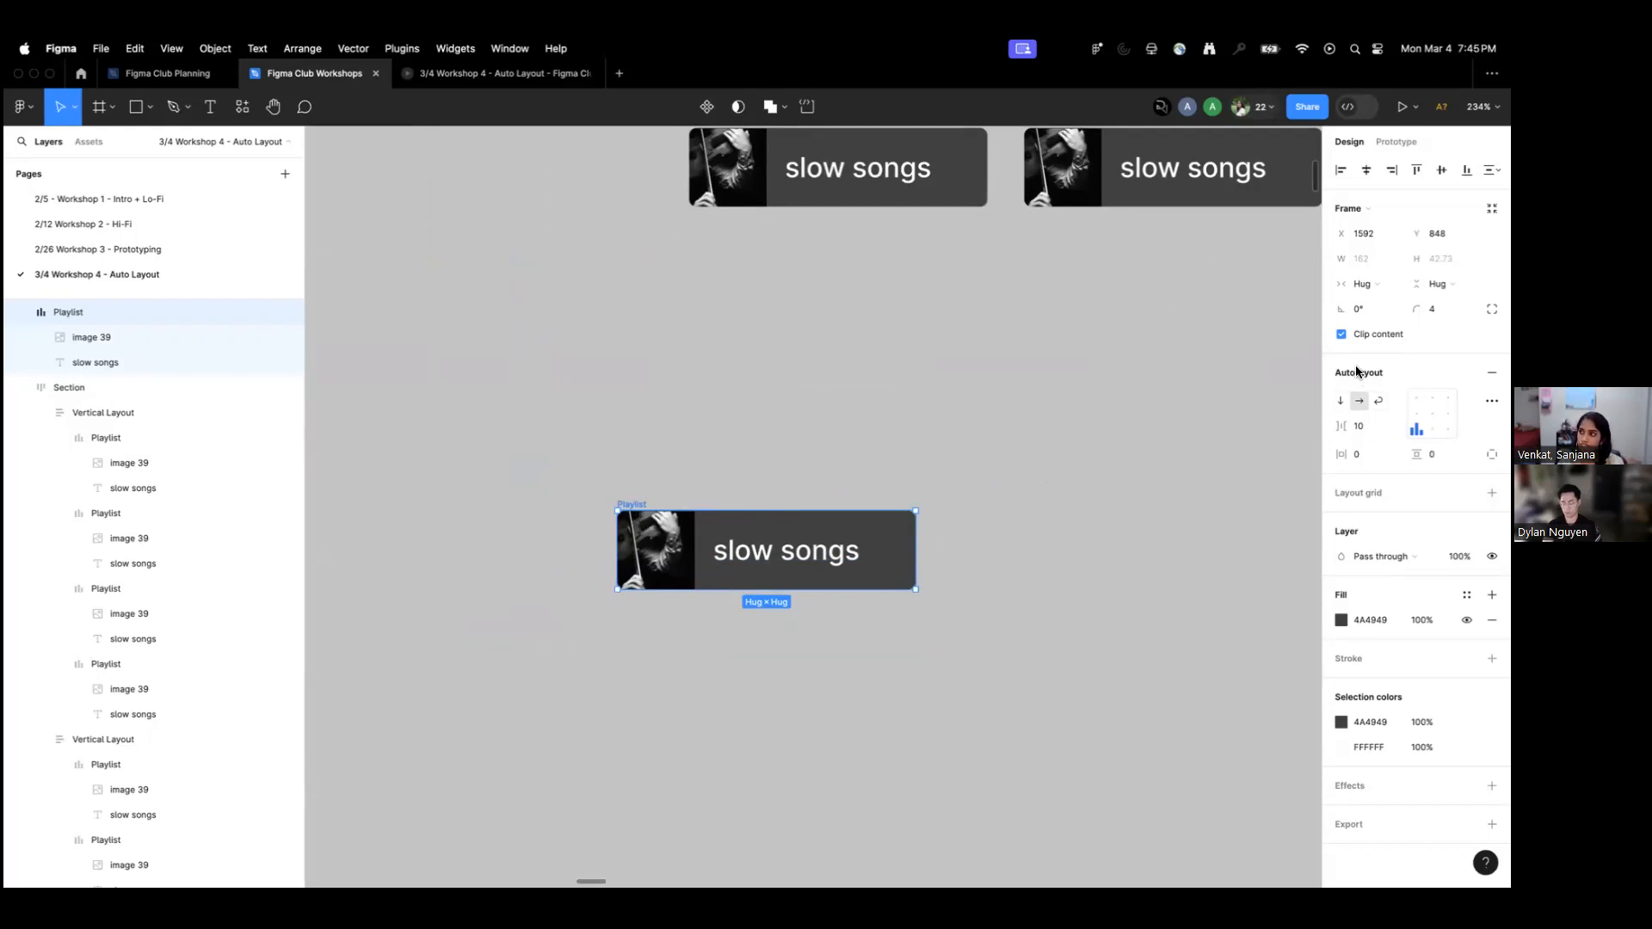
Set the slow songs text in the copied Playlist frame to Fill container for both width and height.
left_click(1353, 286)
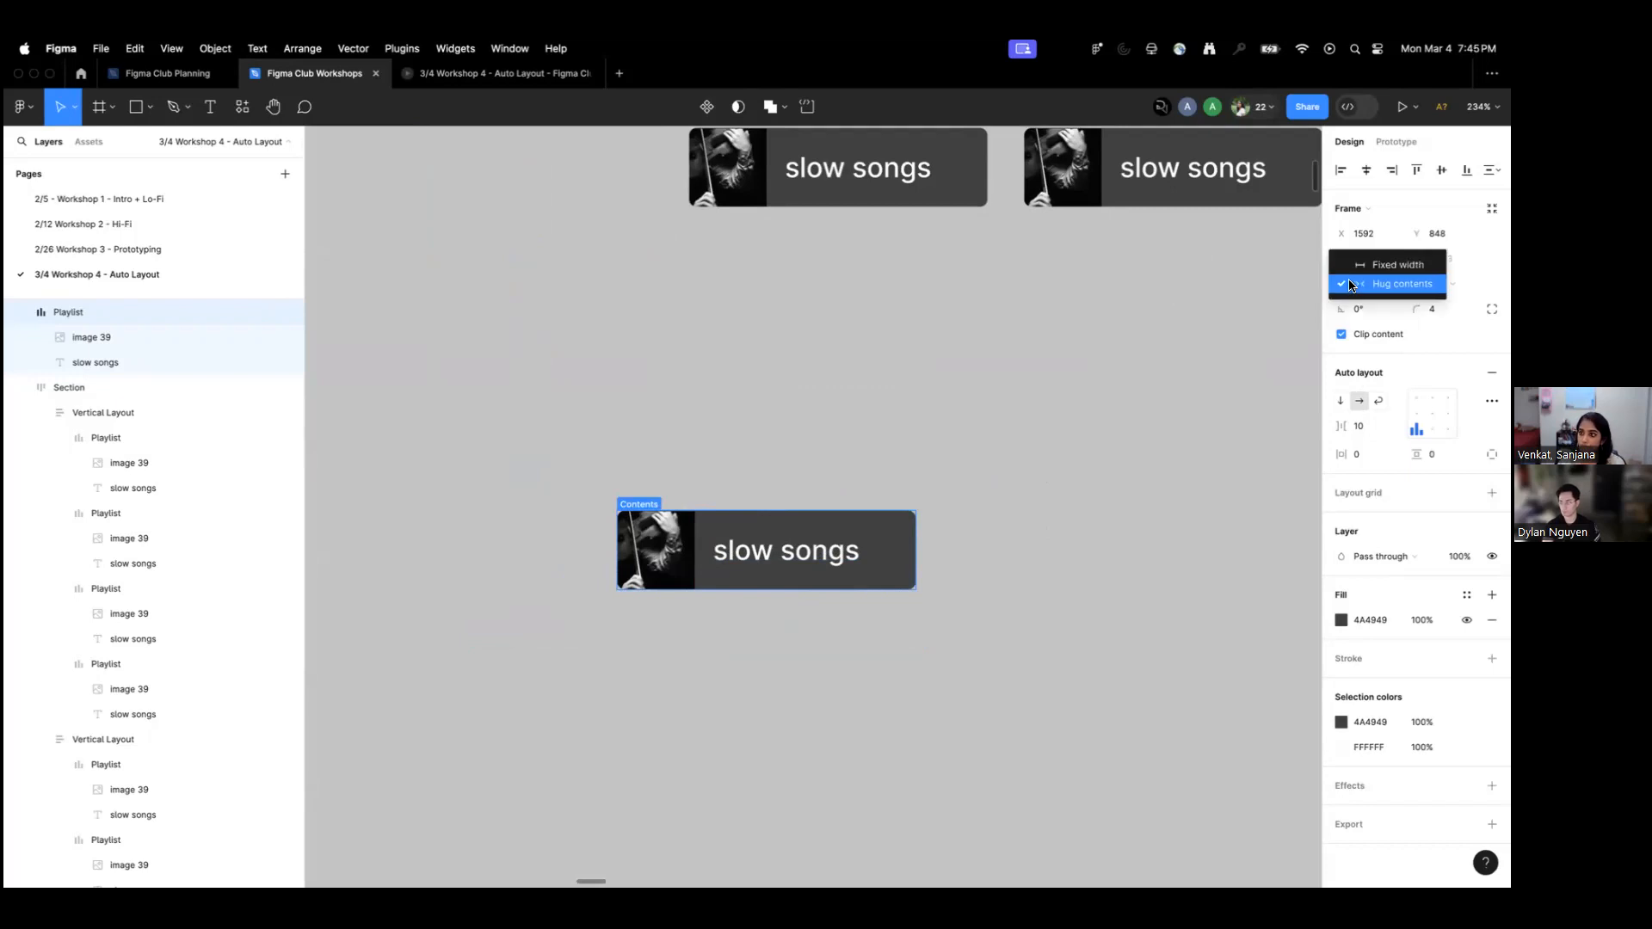
left_click(806, 555)
left_click(774, 559)
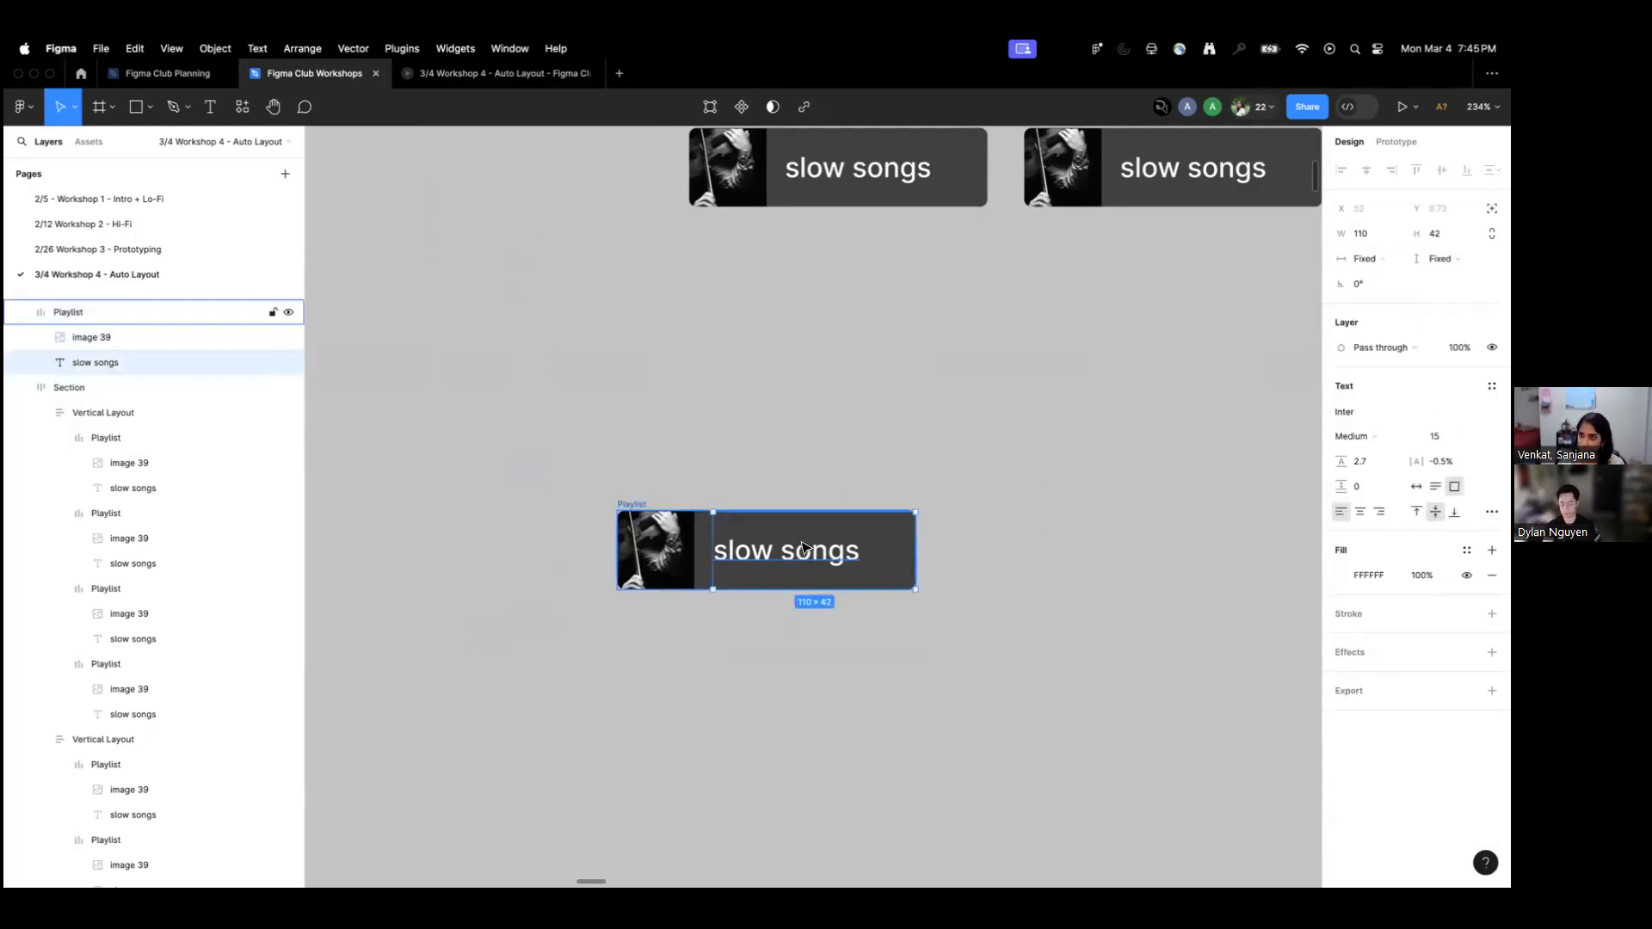
left_click(1372, 258)
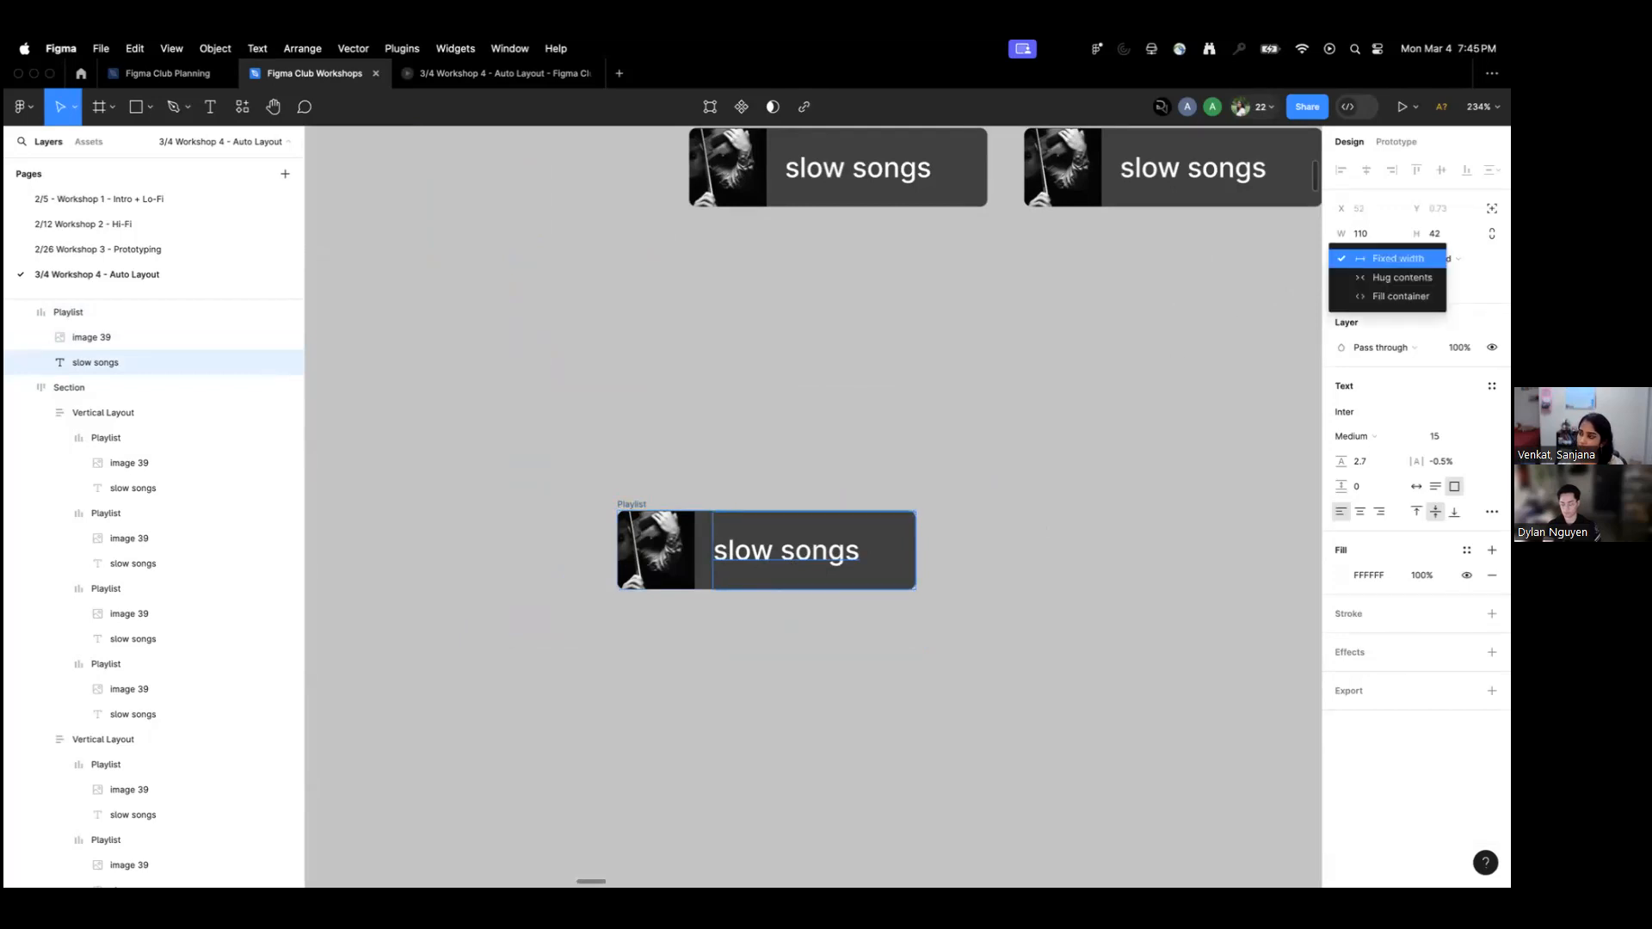
left_click(1359, 298)
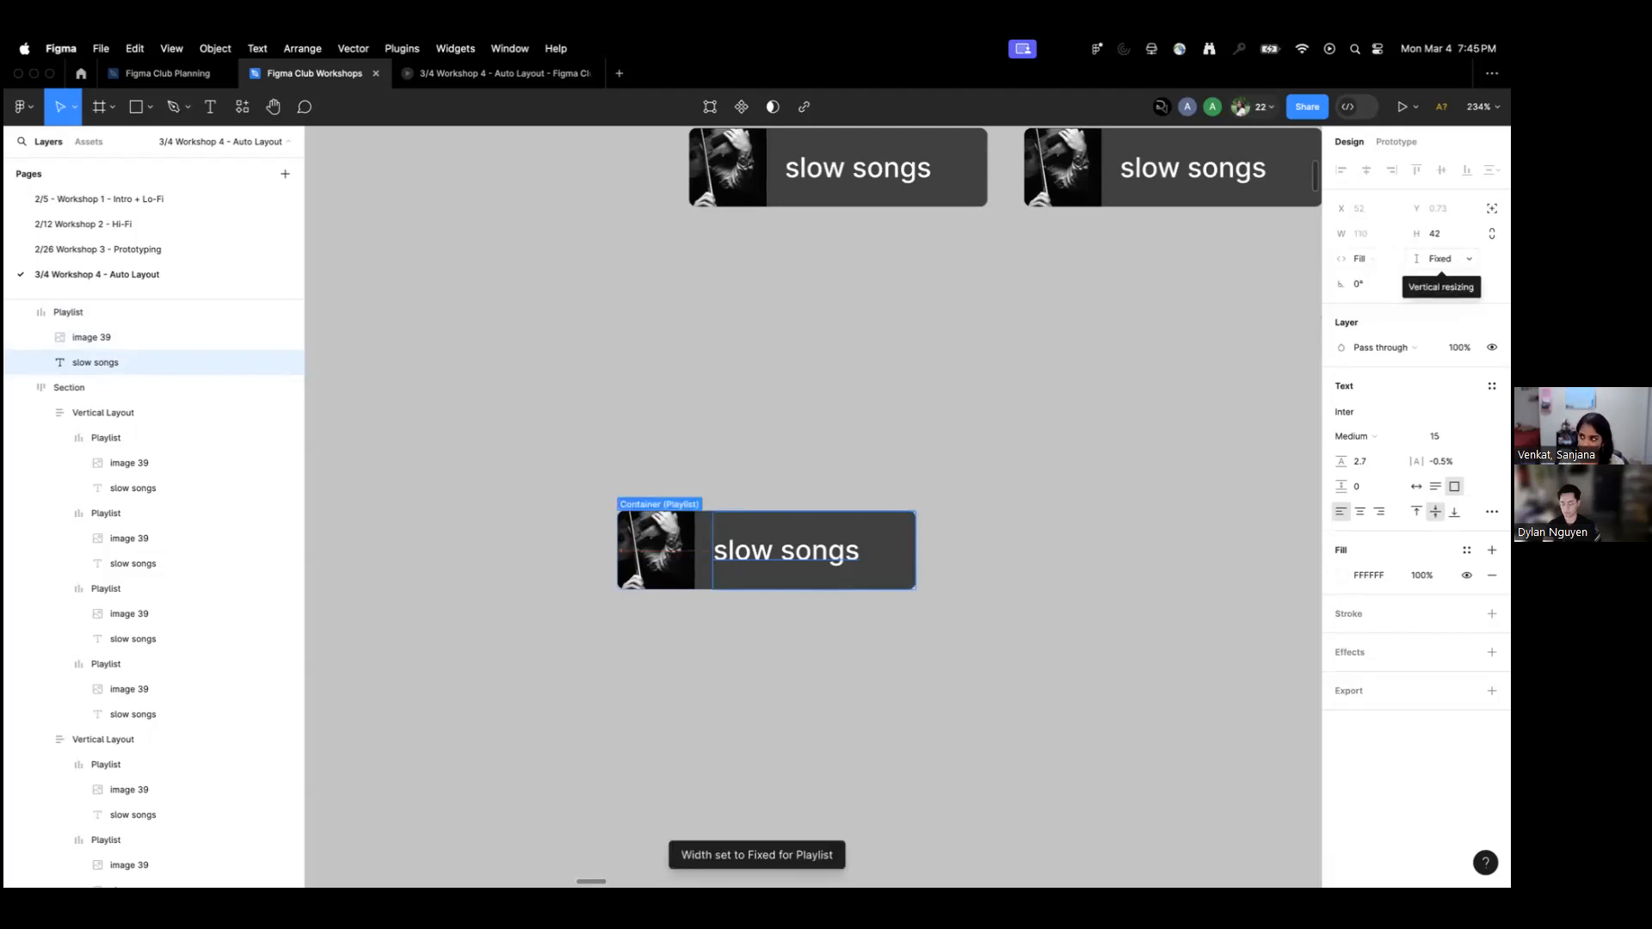
left_click(1440, 258)
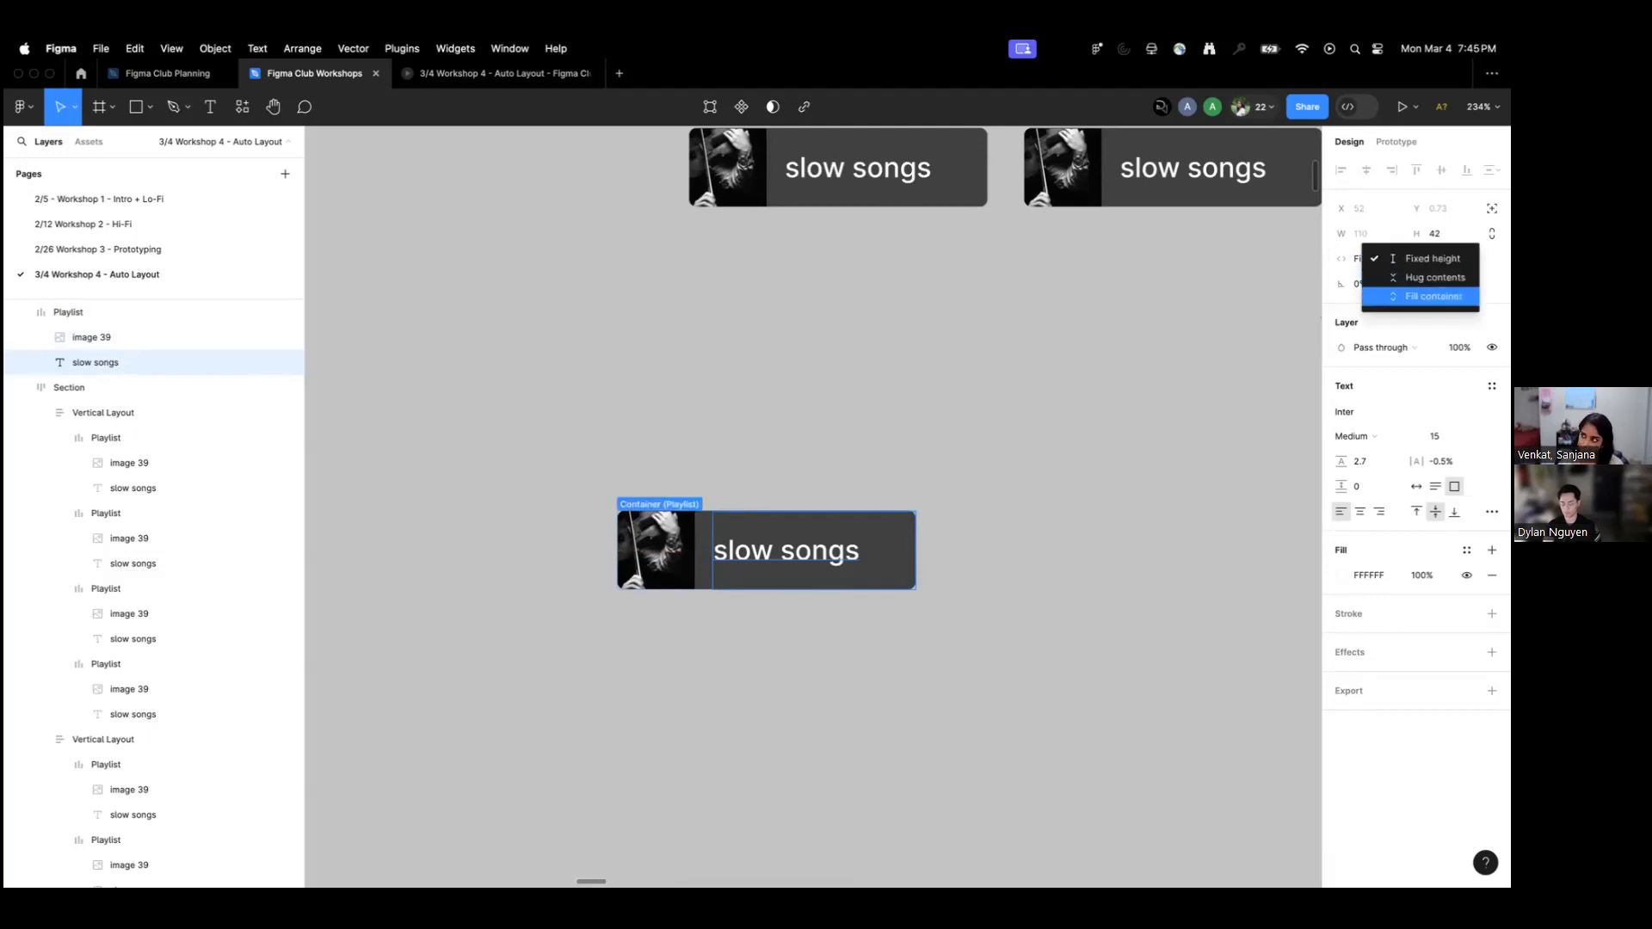
left_click(1433, 296)
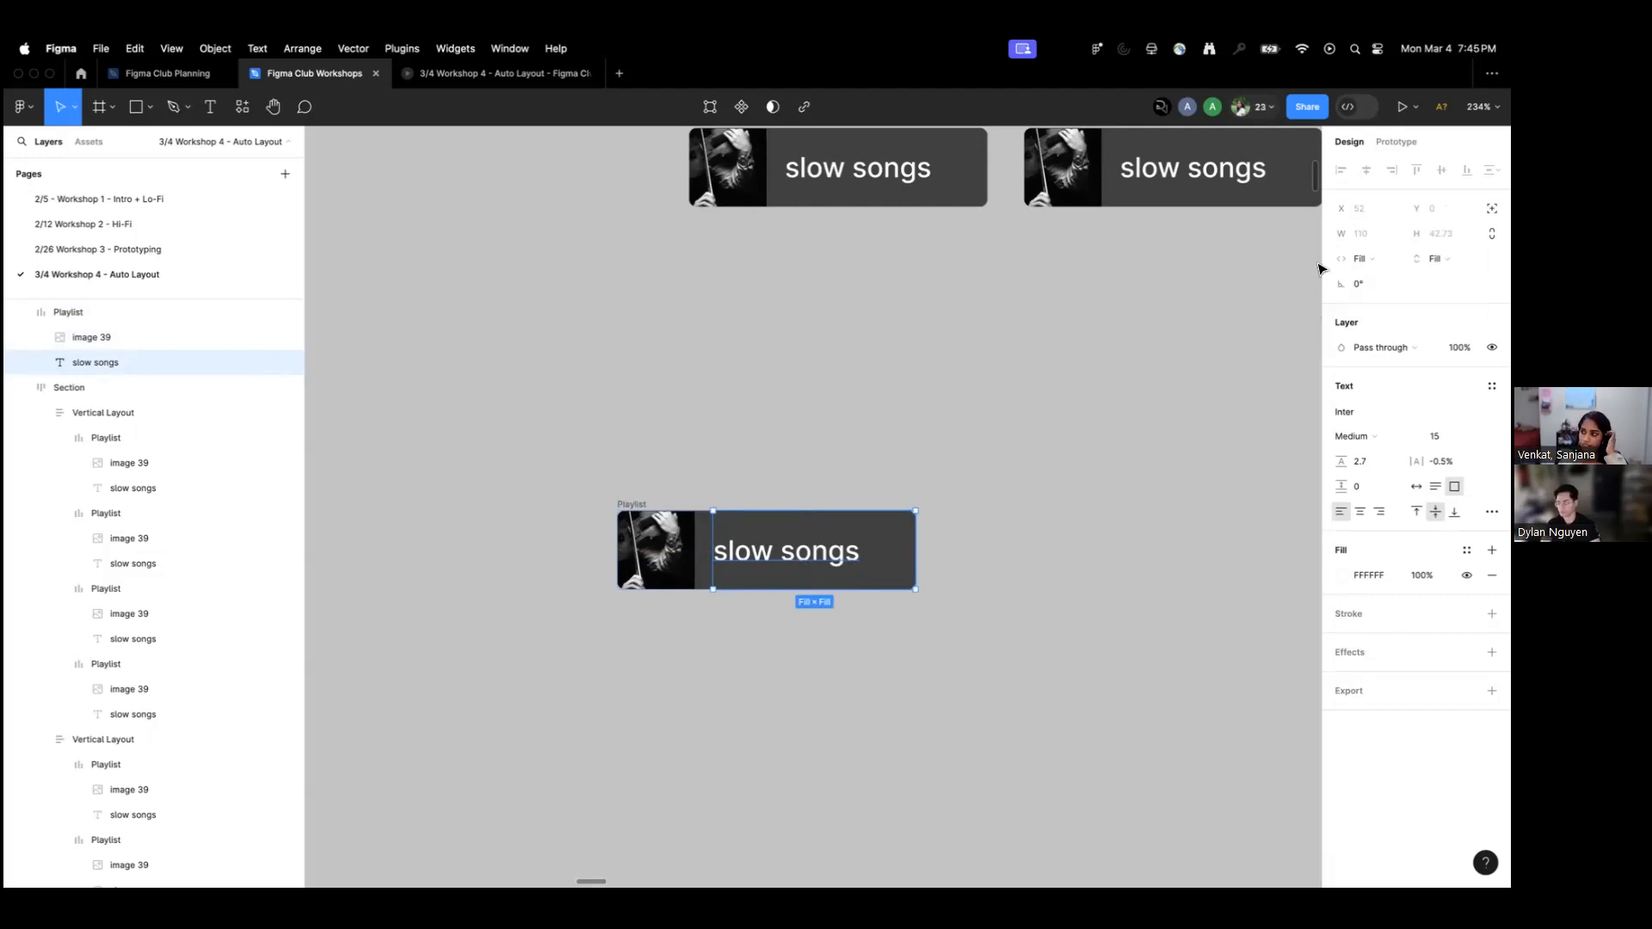
left_click(934, 468)
Test the text's resizing by narrowing the copied Playlist frame to 78 wide and widening it back to 162.
left_click(727, 551)
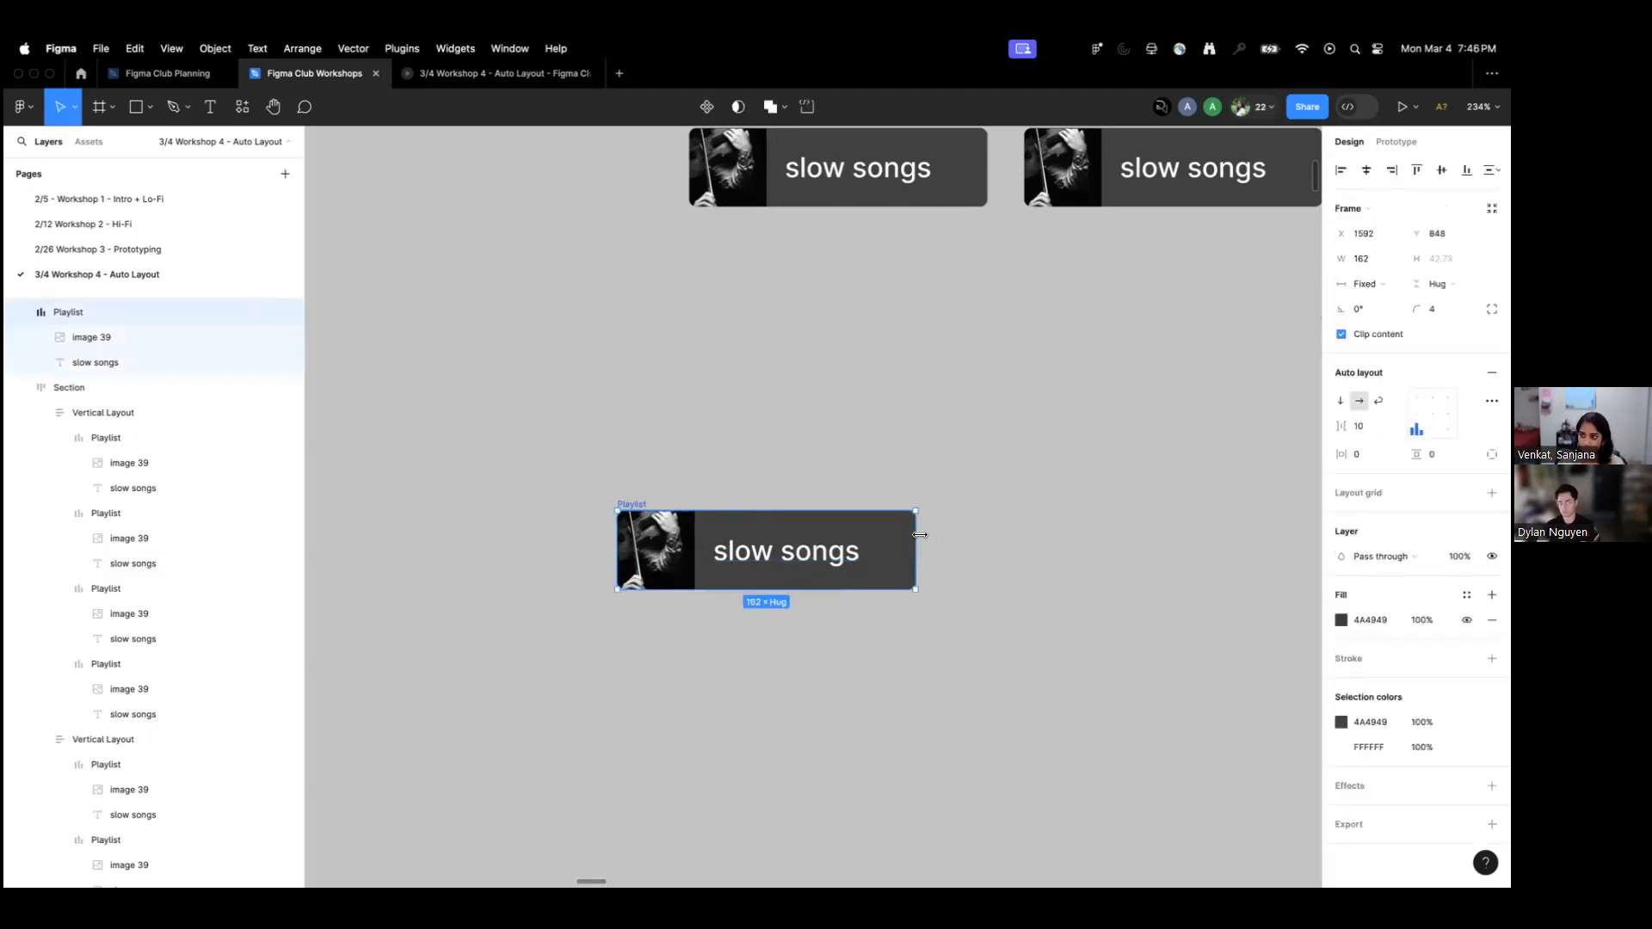
left_click_drag(920, 534, 761, 547)
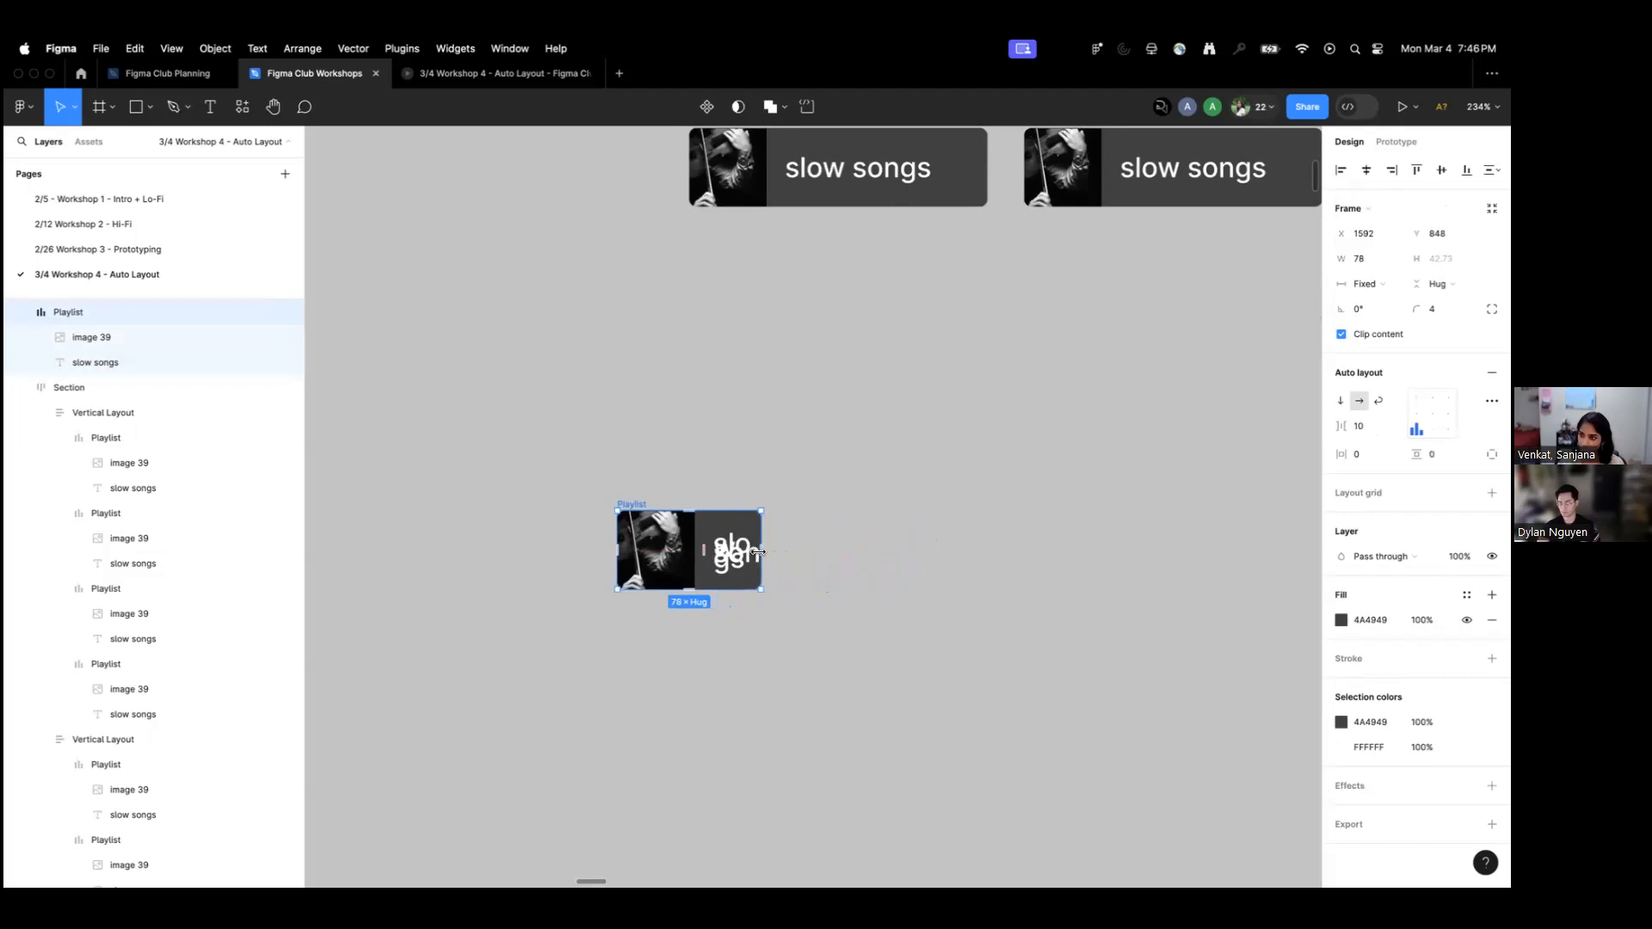
scroll(807, 554, "up", 3)
scroll(812, 544, "down", 2)
scroll(832, 591, "up", 1)
scroll(831, 591, "up", 1)
left_click_drag(756, 658, 920, 656)
Set the line height of the copied Playlist's slow songs text to 42.
left_click(787, 664)
double_click(786, 663)
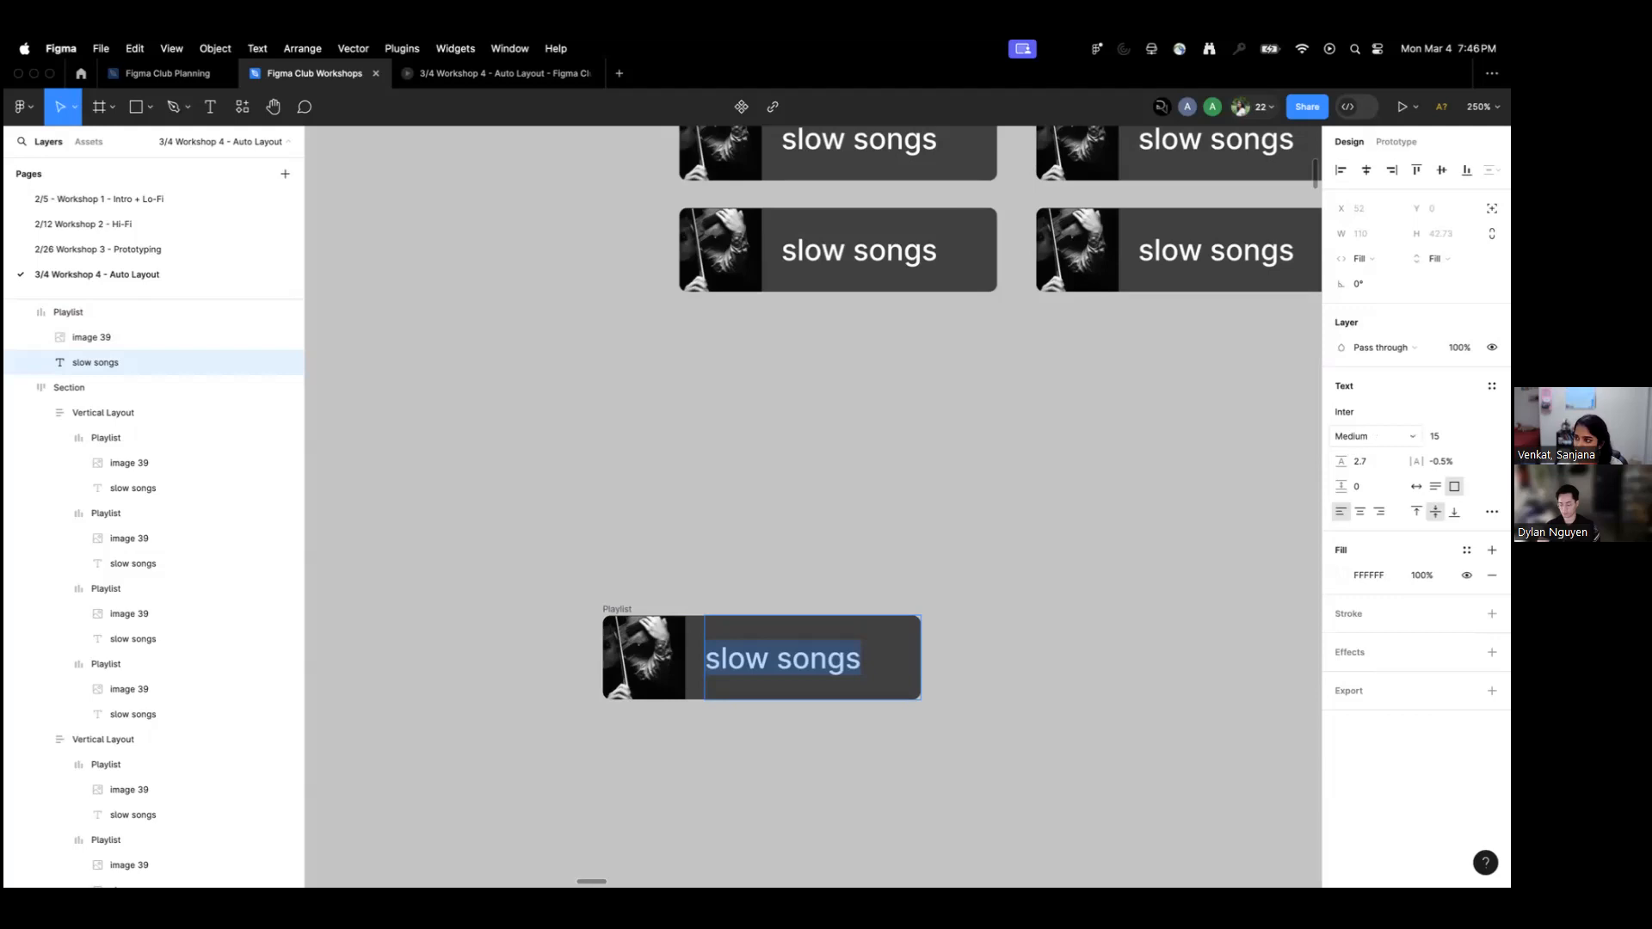
left_click_drag(1347, 464, 1407, 469)
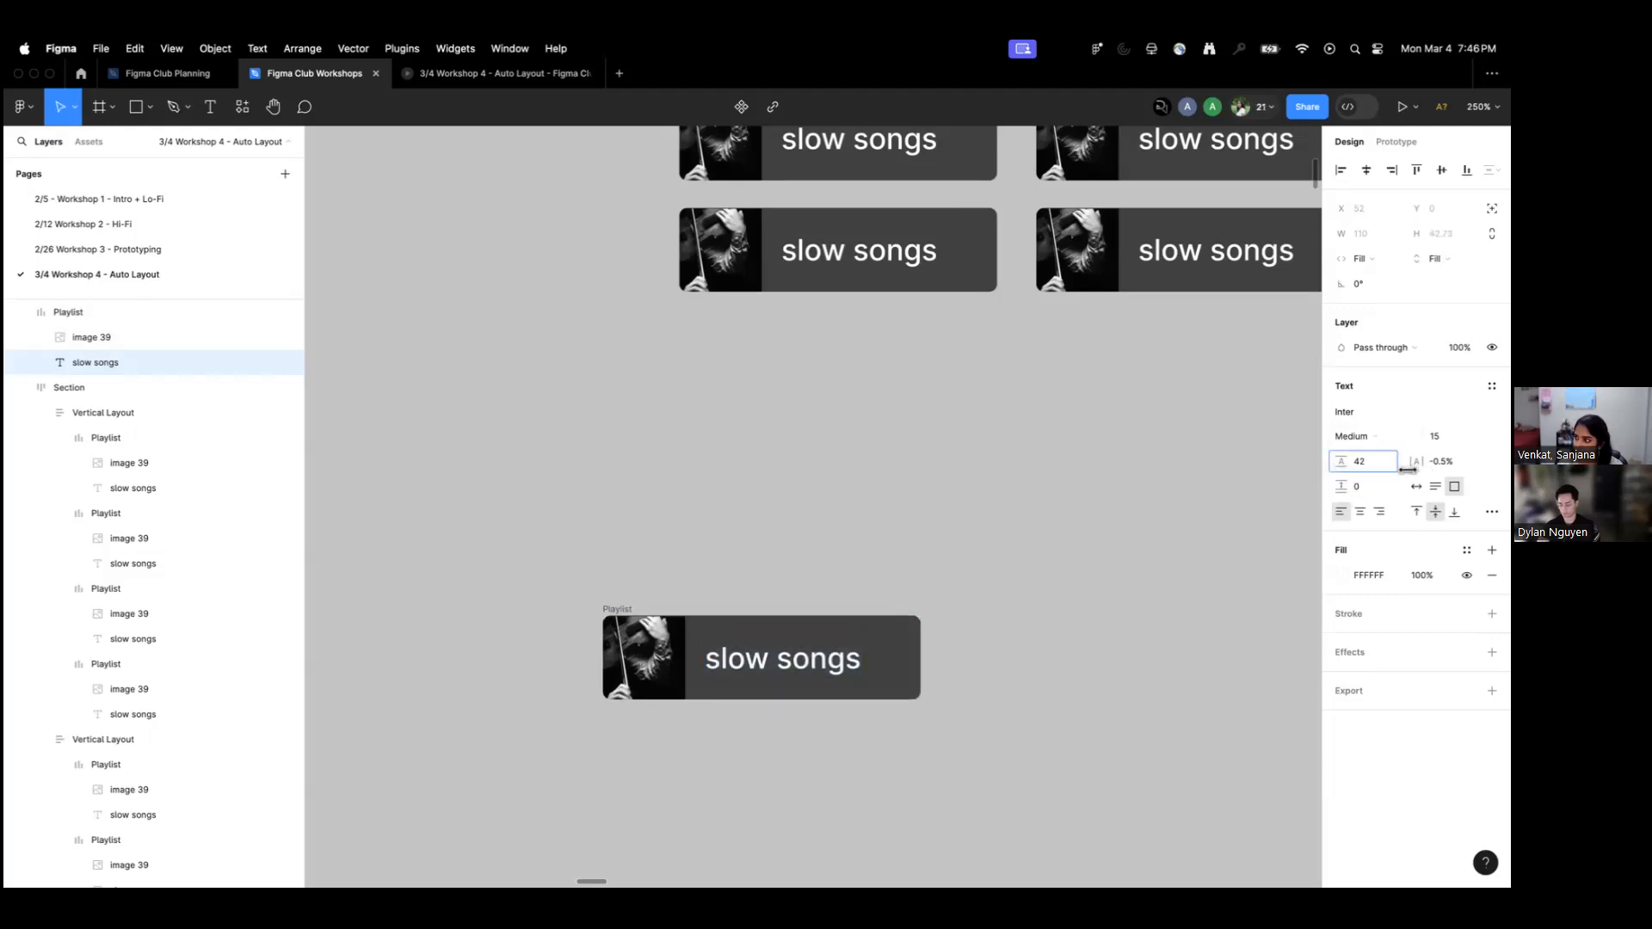
key("Escape")
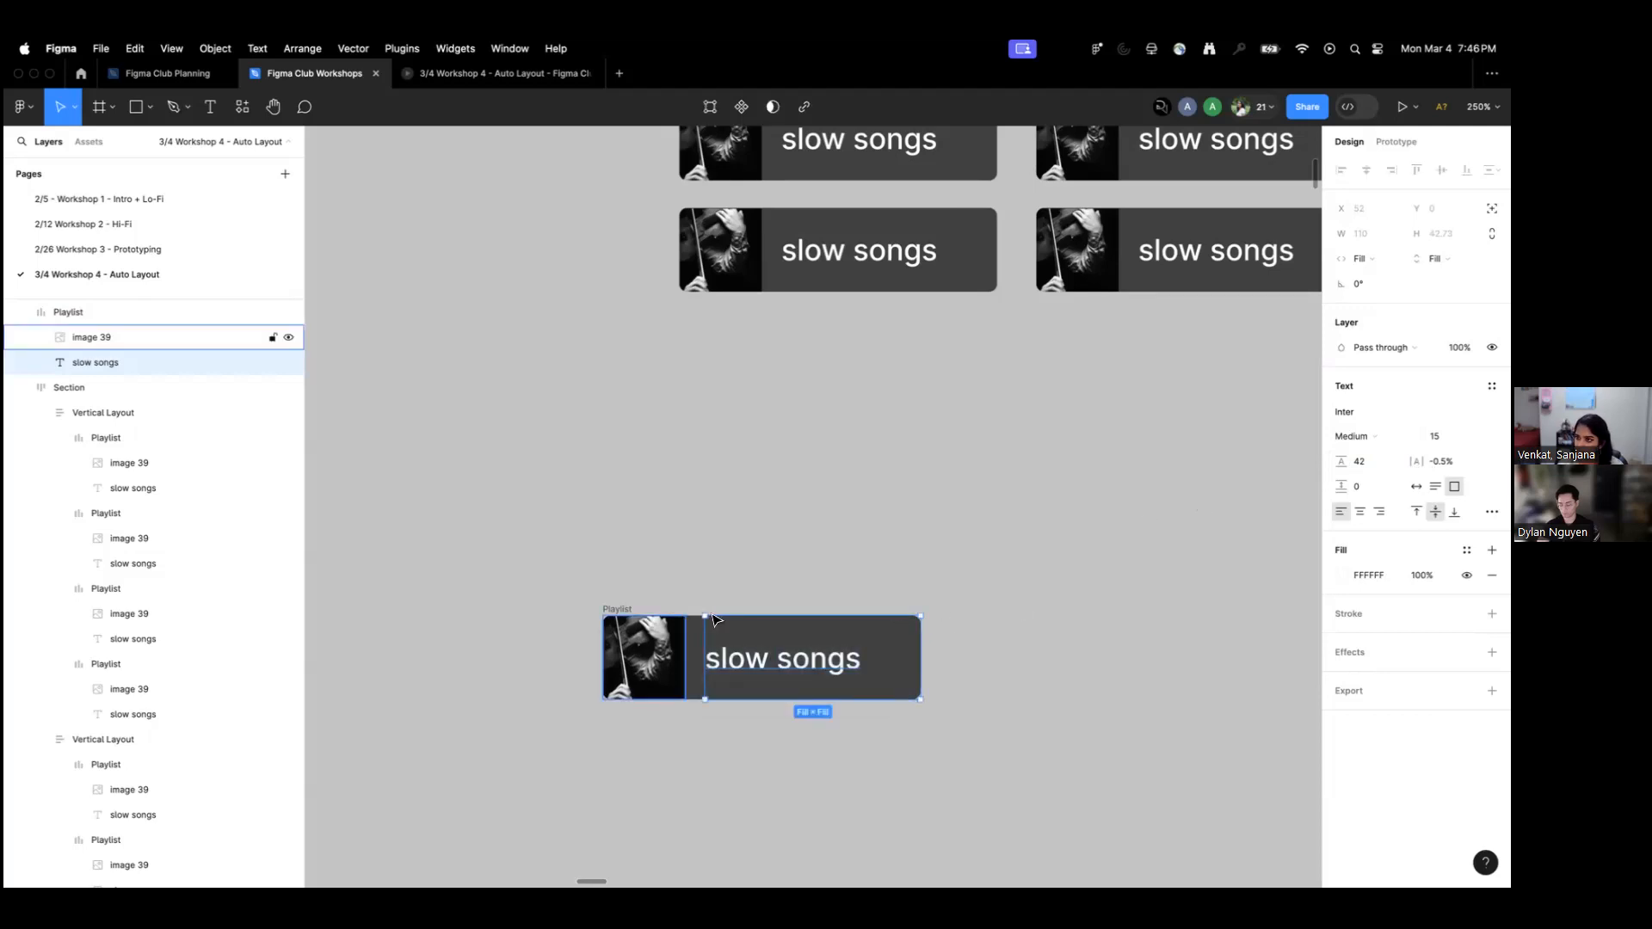
key("Escape")
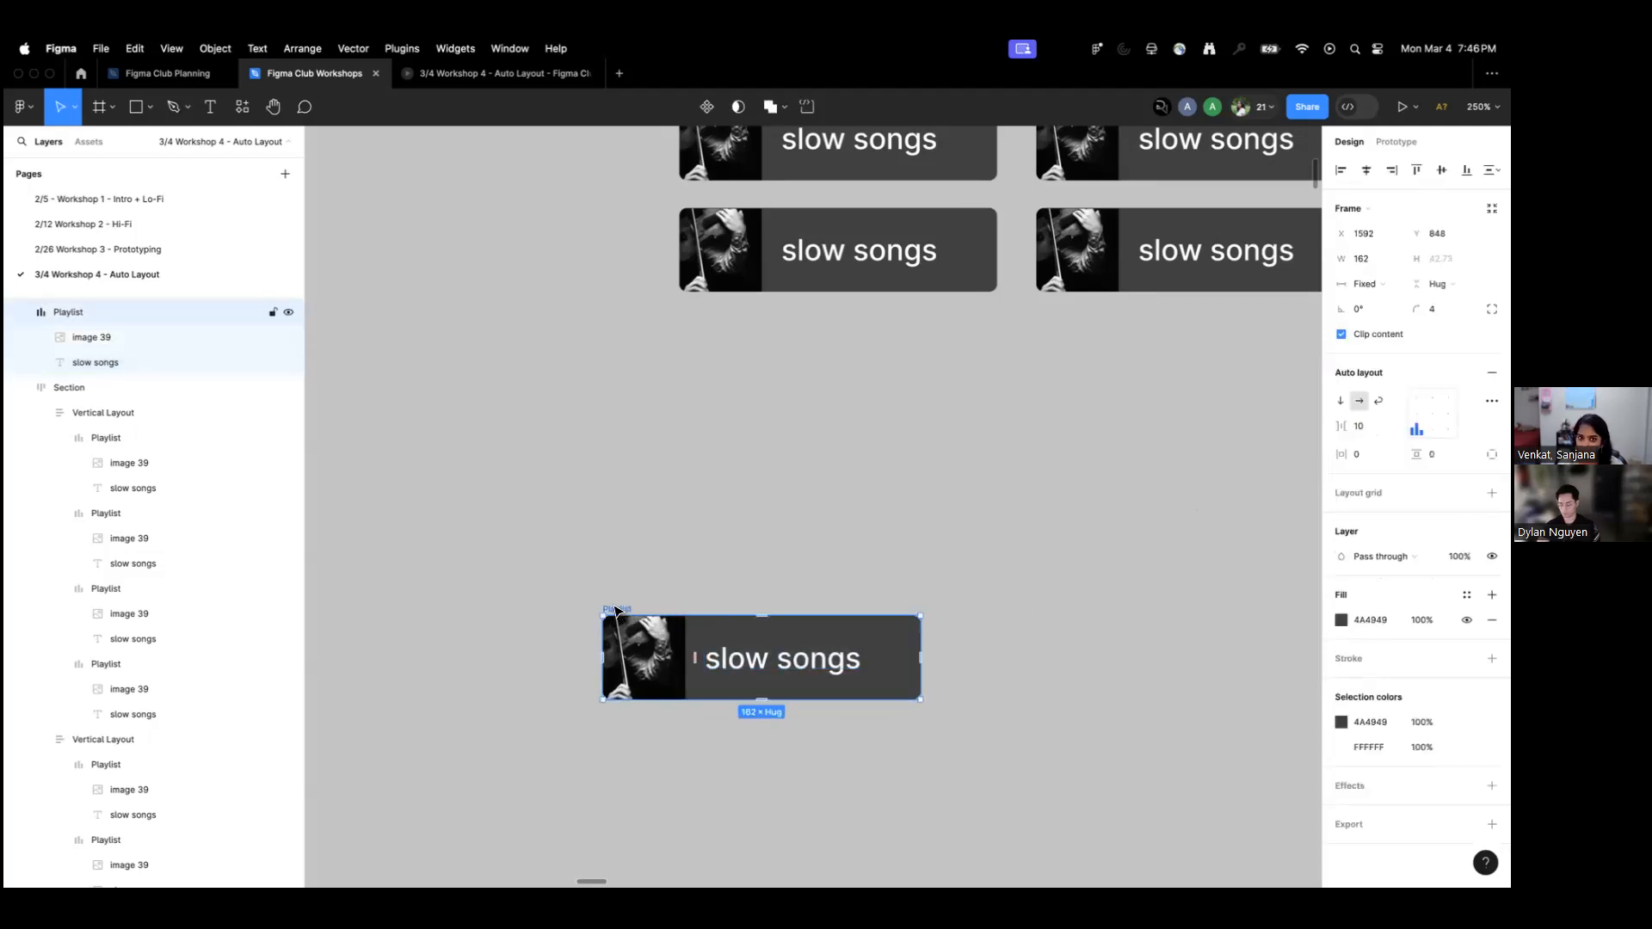
Test the text wrapping by narrowing the copied Playlist frame to 108 wide and widening it to 178.
left_click_drag(921, 648, 815, 652)
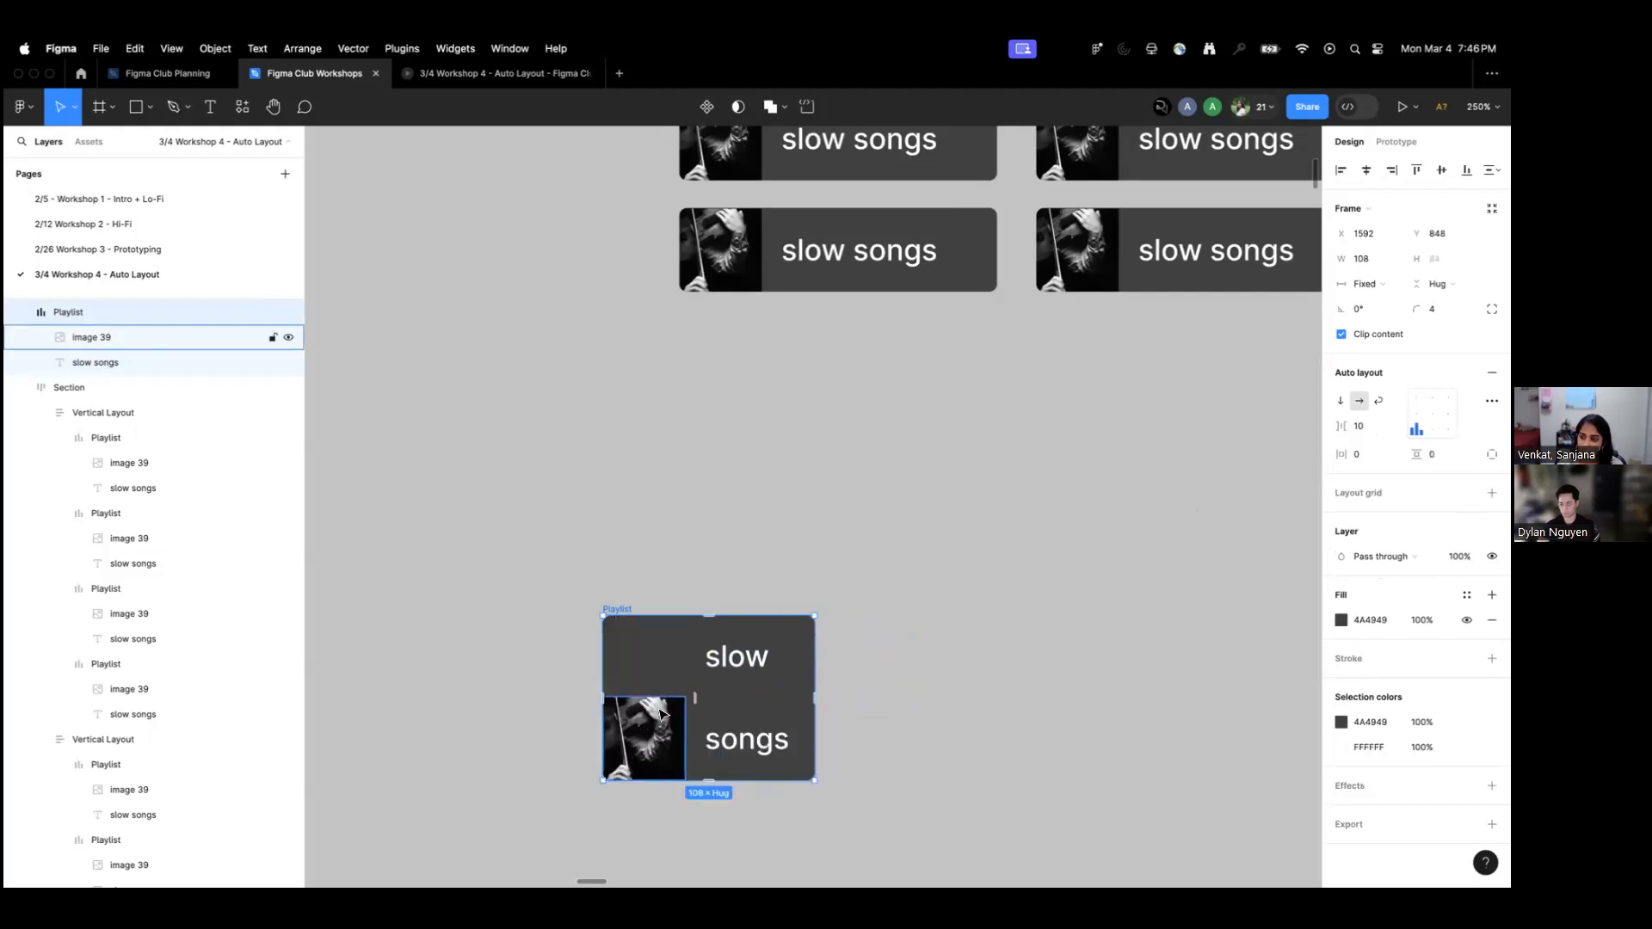
left_click_drag(820, 667, 951, 661)
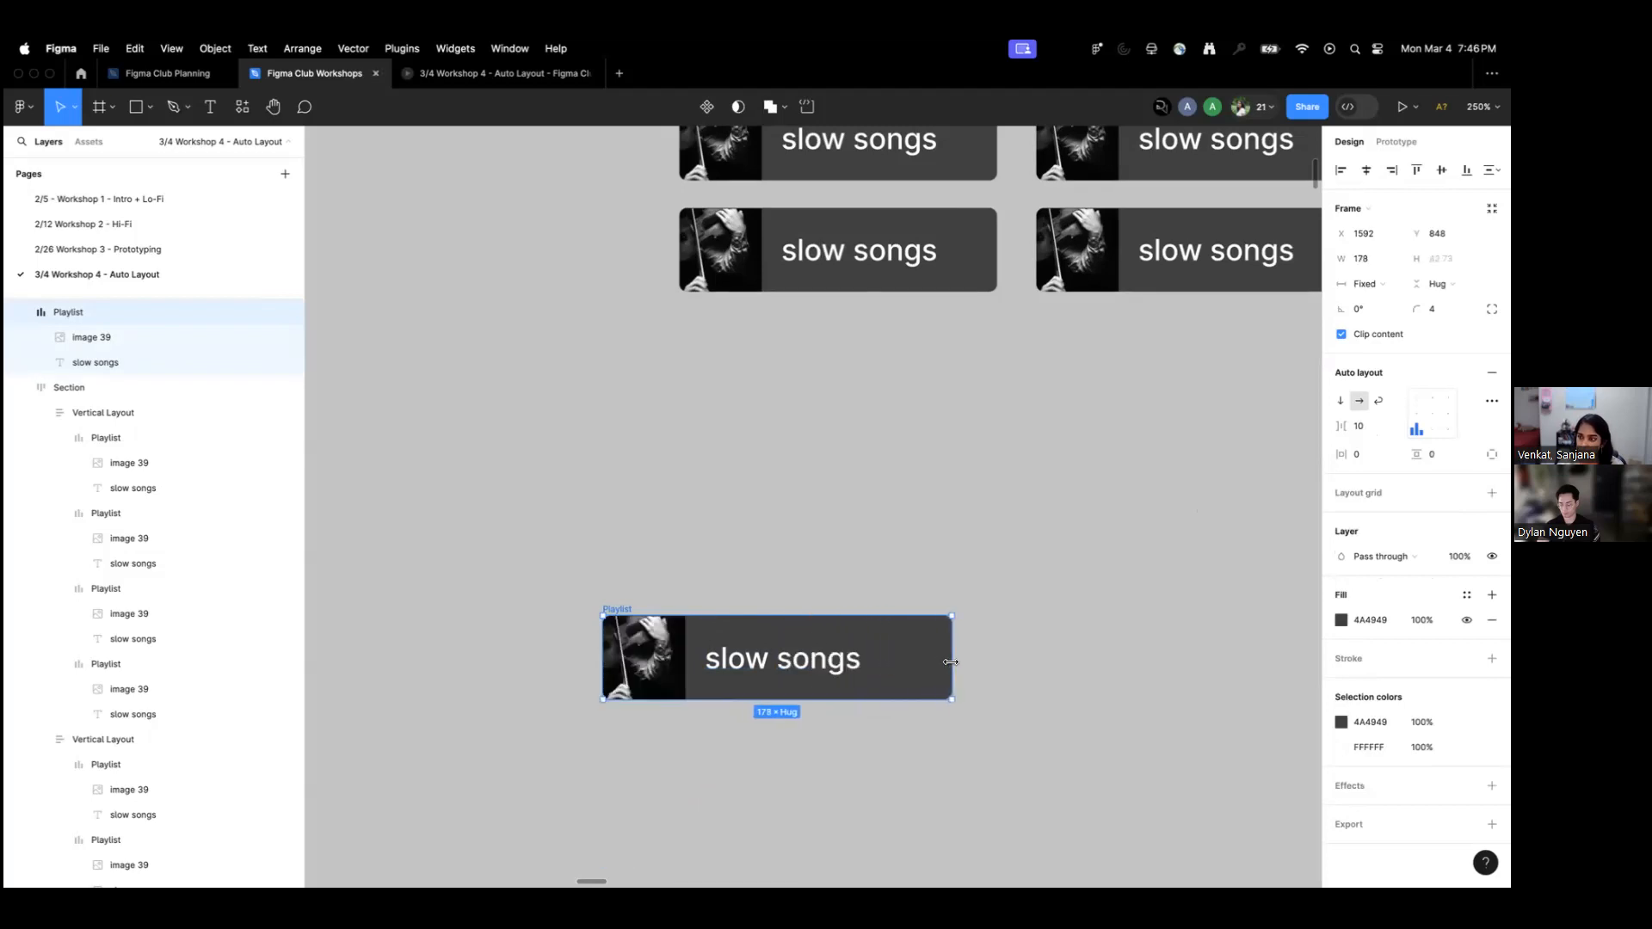
left_click(761, 656)
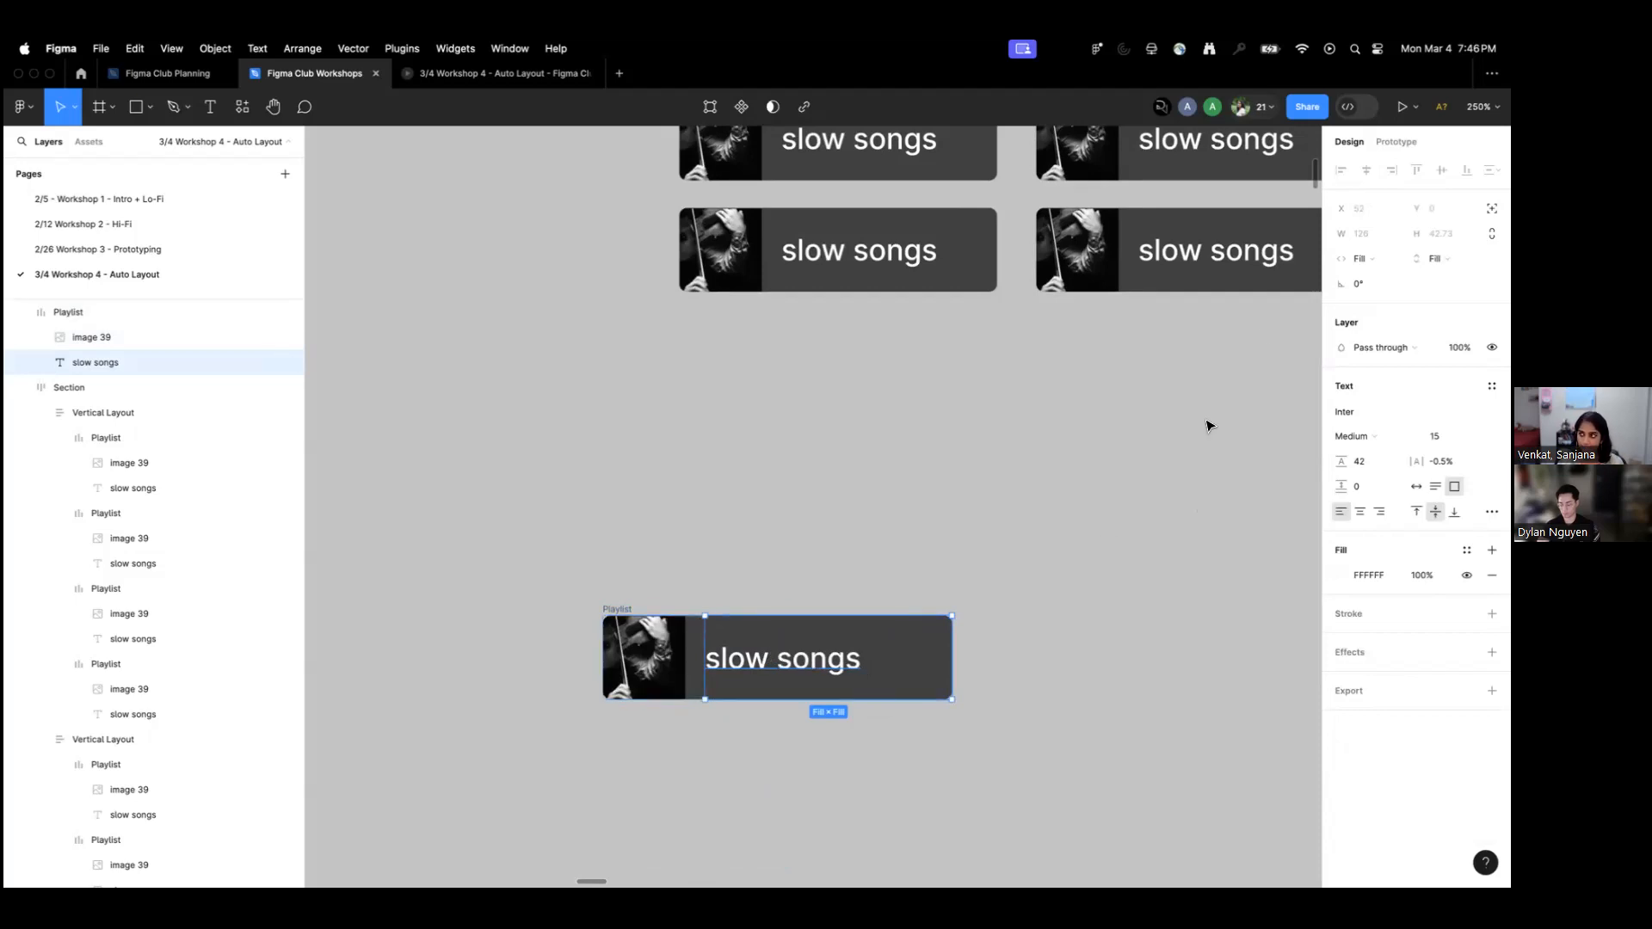
left_click(956, 557)
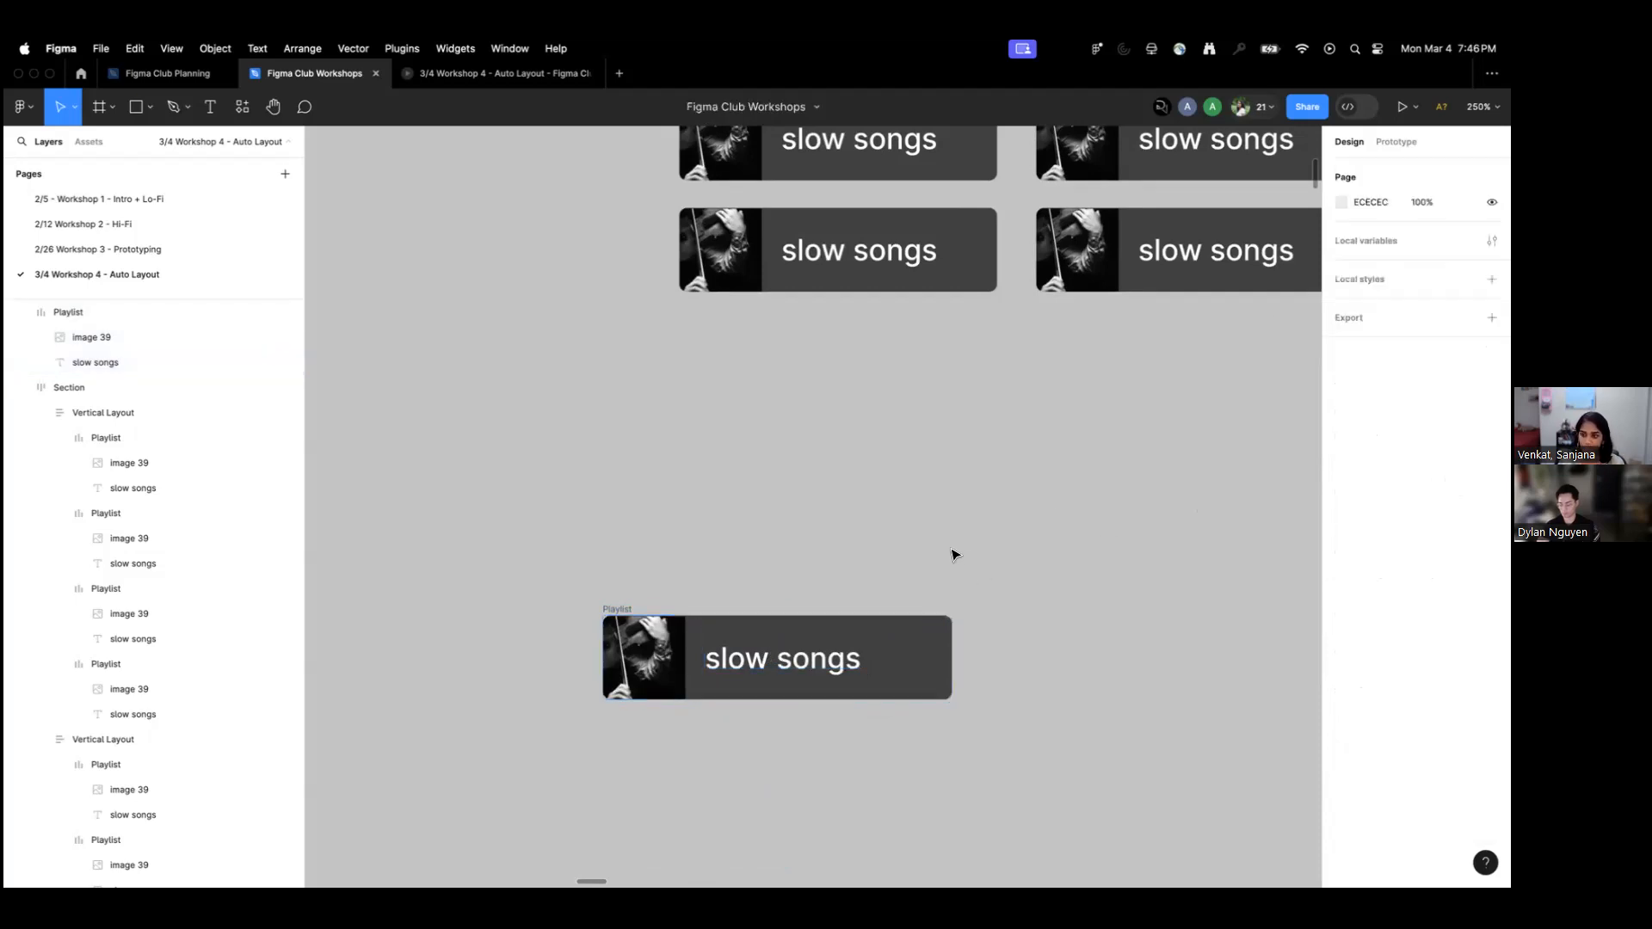
Switch the copied Playlist frame's width to Hug contents, stretch the frame to 334 wide, and check the text layer's sizing.
left_click(627, 611)
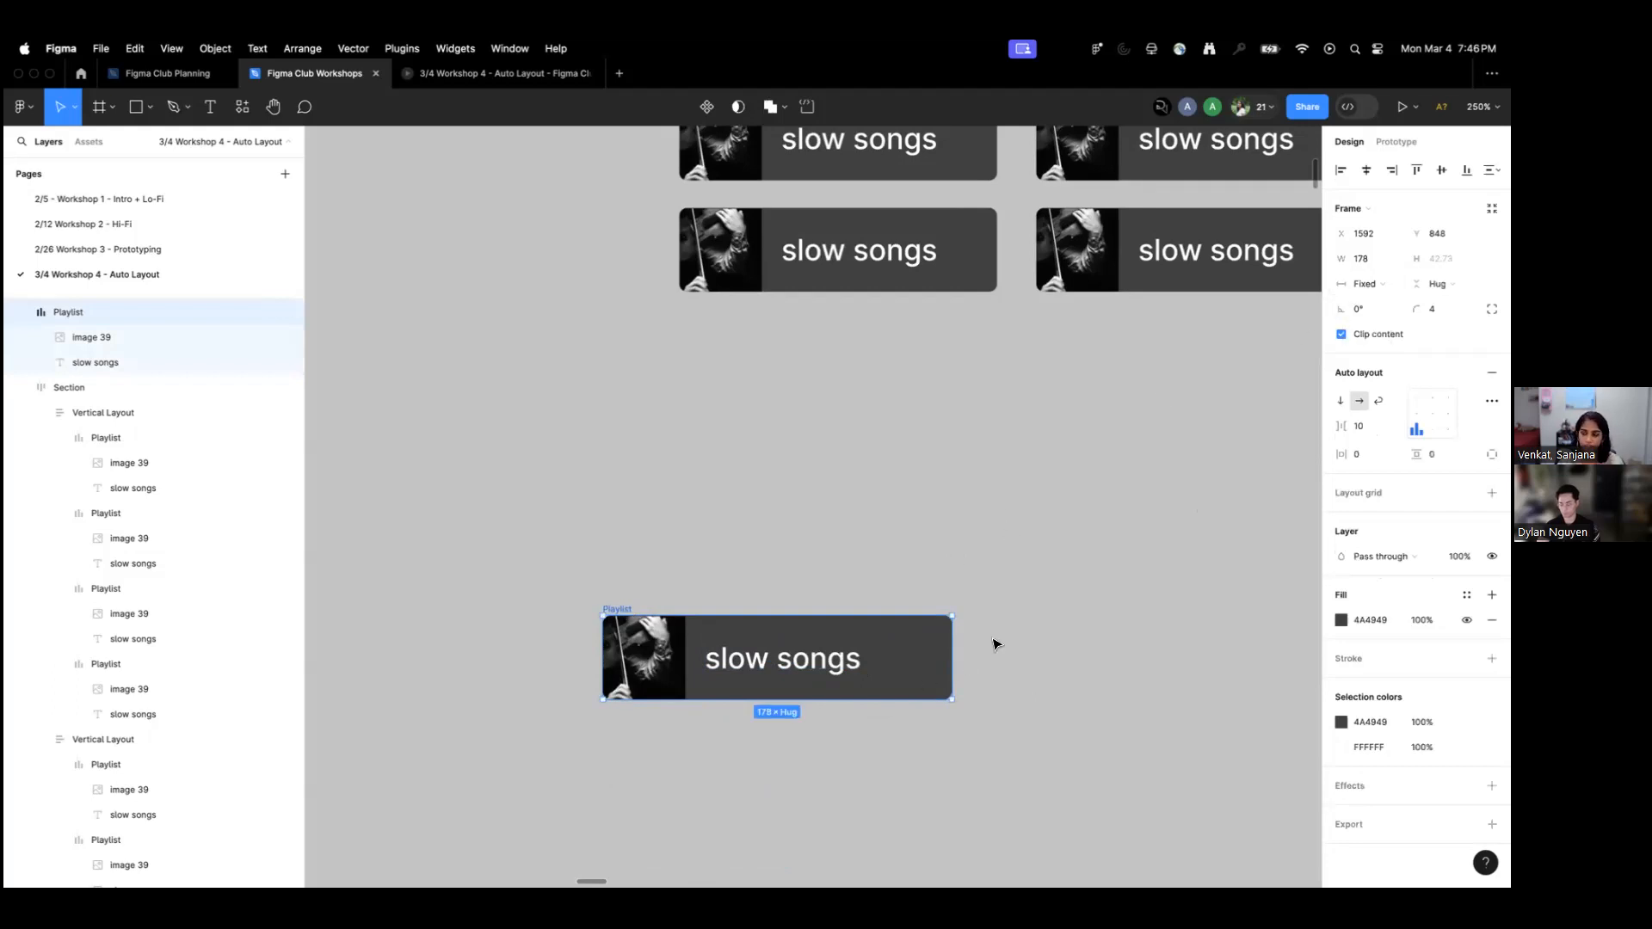
left_click(1368, 284)
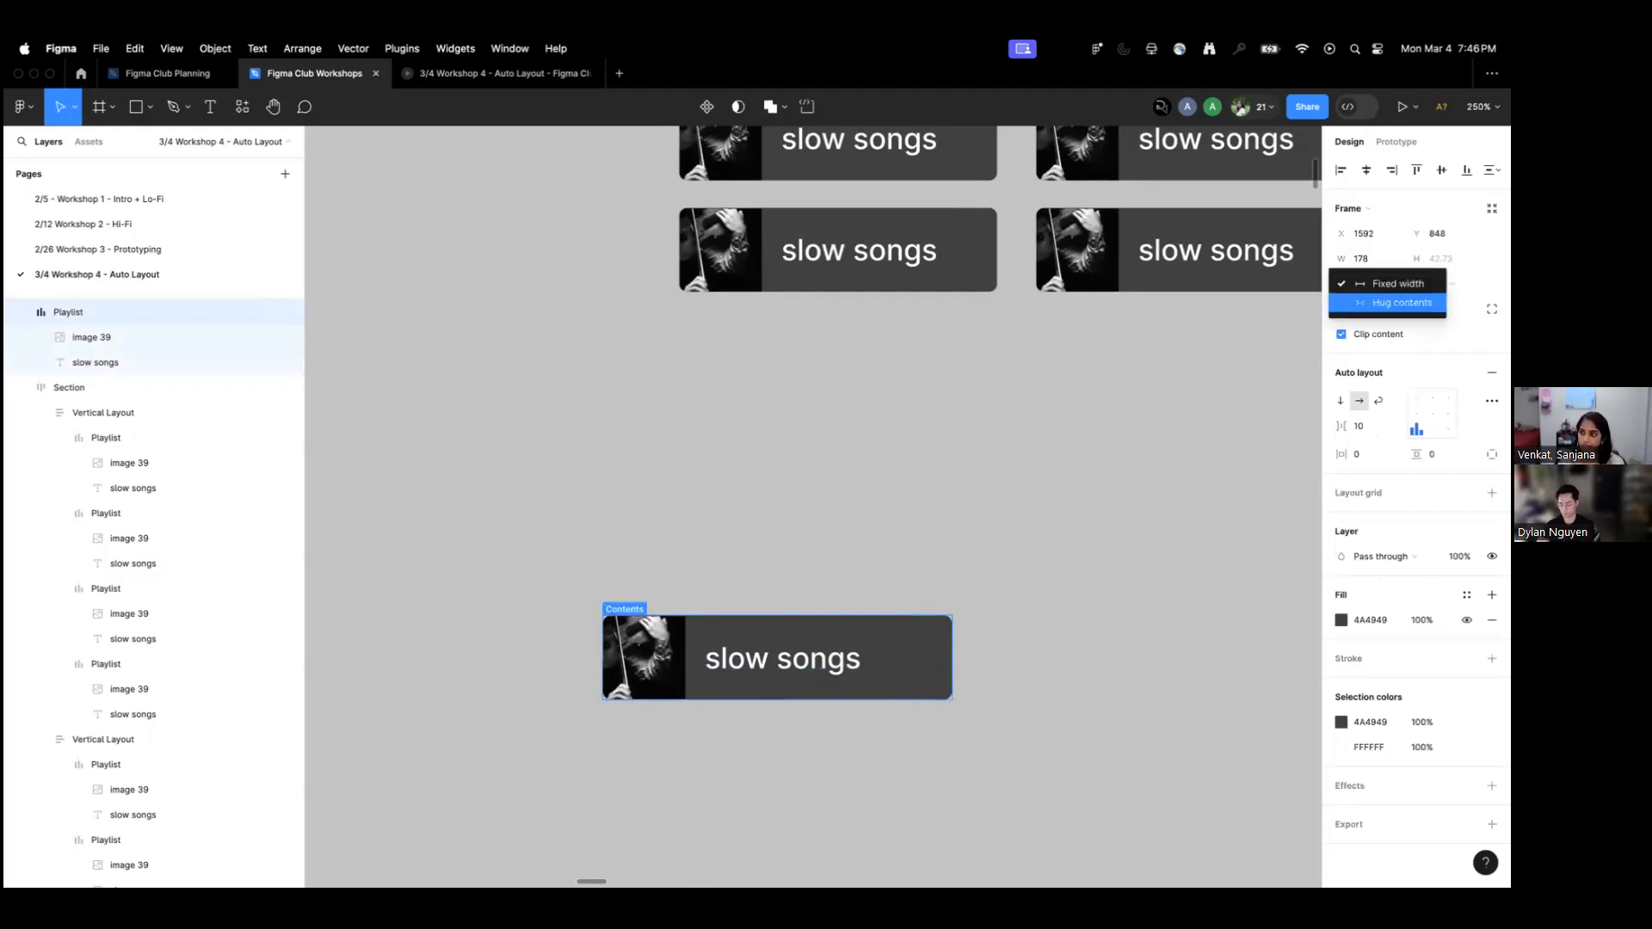
left_click(1380, 295)
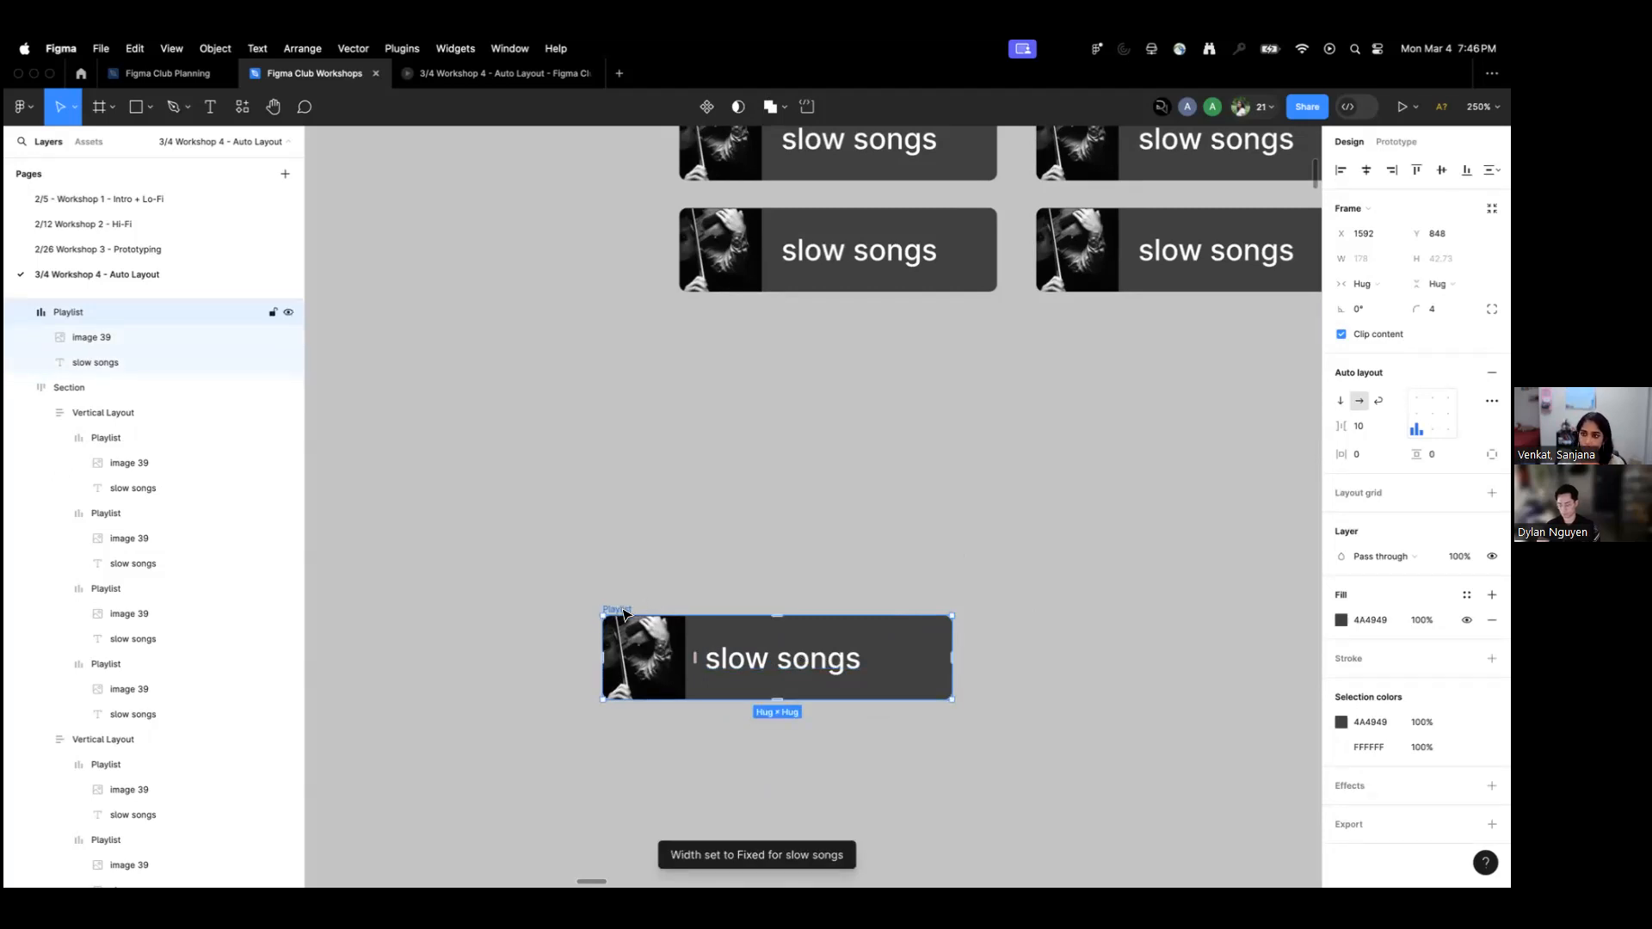
left_click_drag(955, 644, 1258, 643)
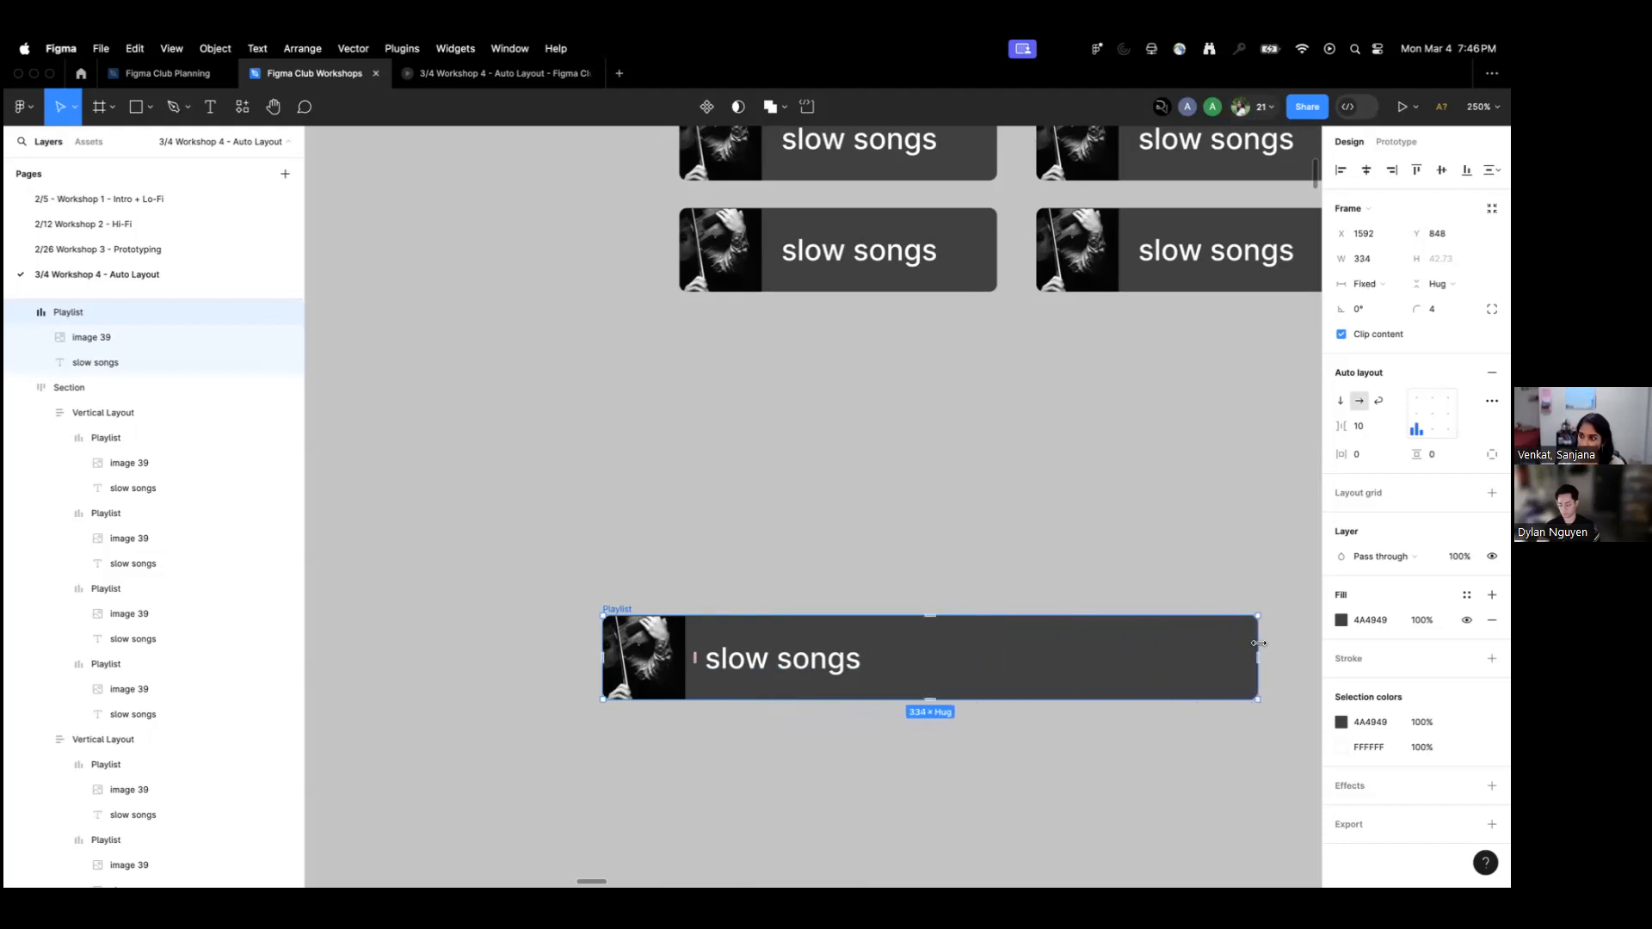
left_click(819, 658)
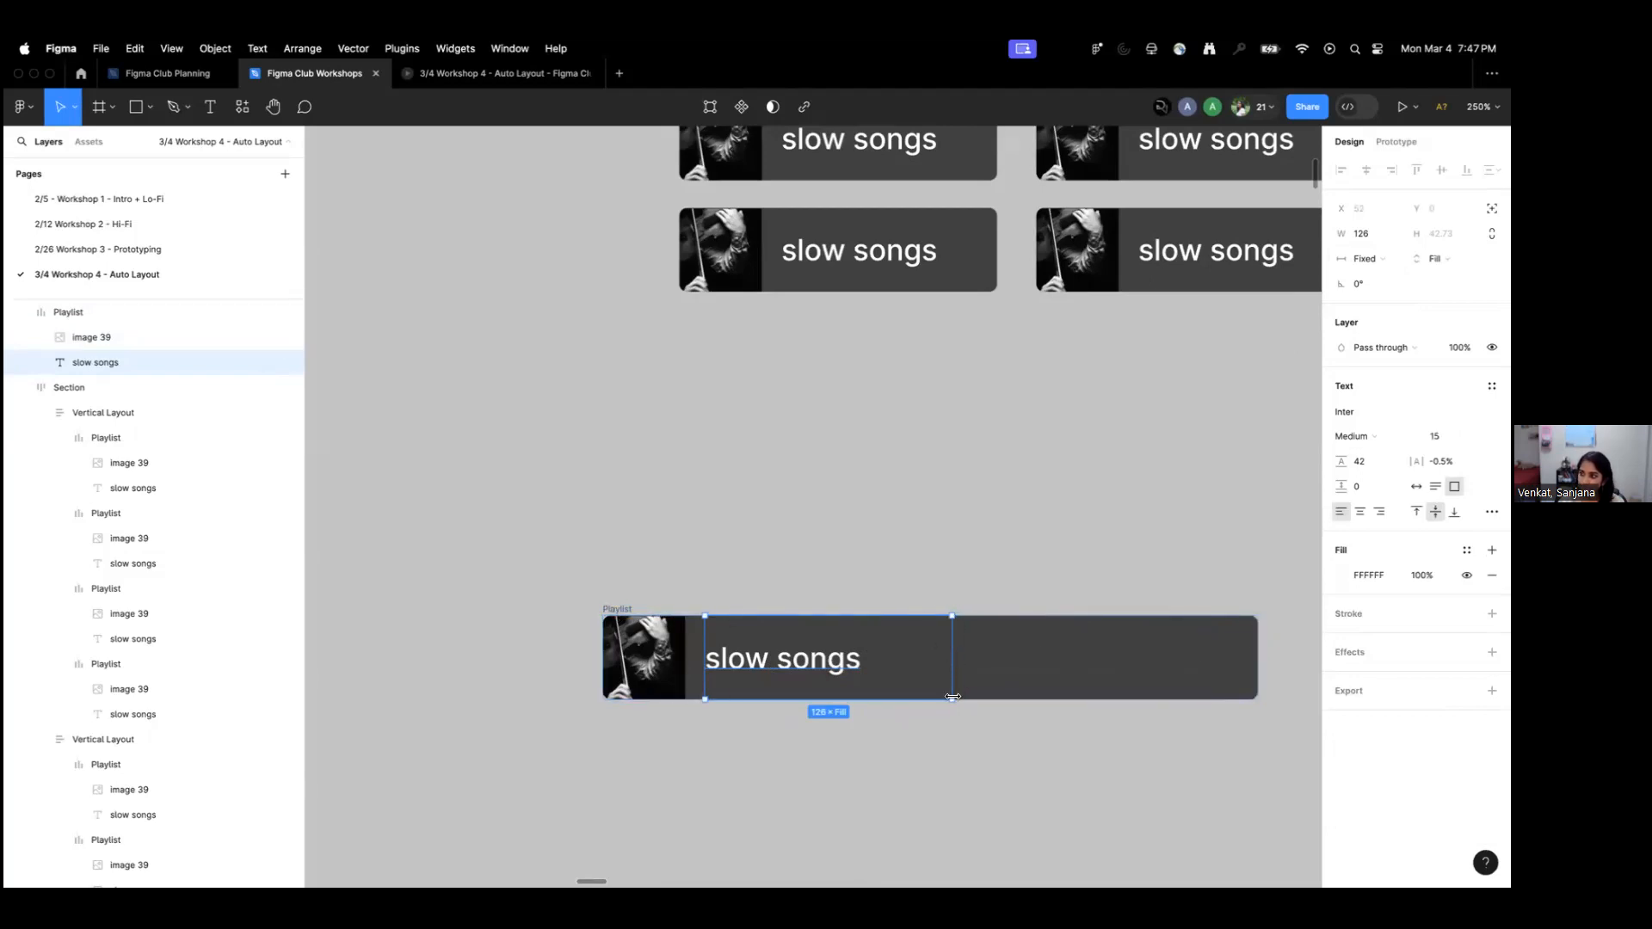
left_click(701, 577)
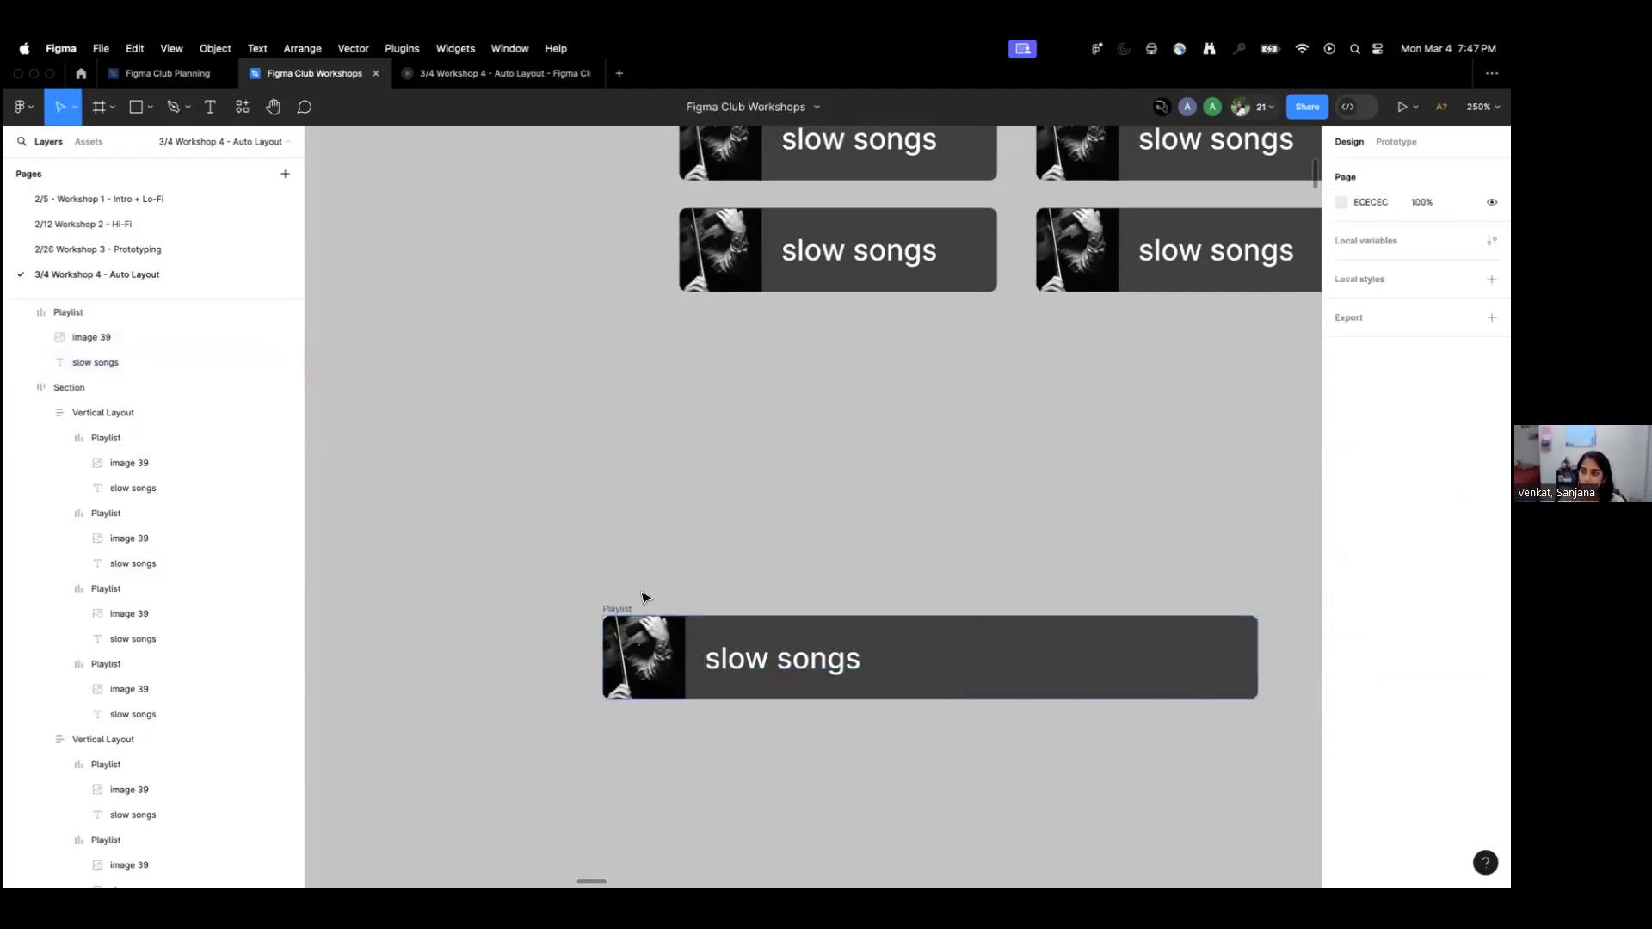
Return the stretched Playlist frame's width to Hug contents.
left_click(617, 610)
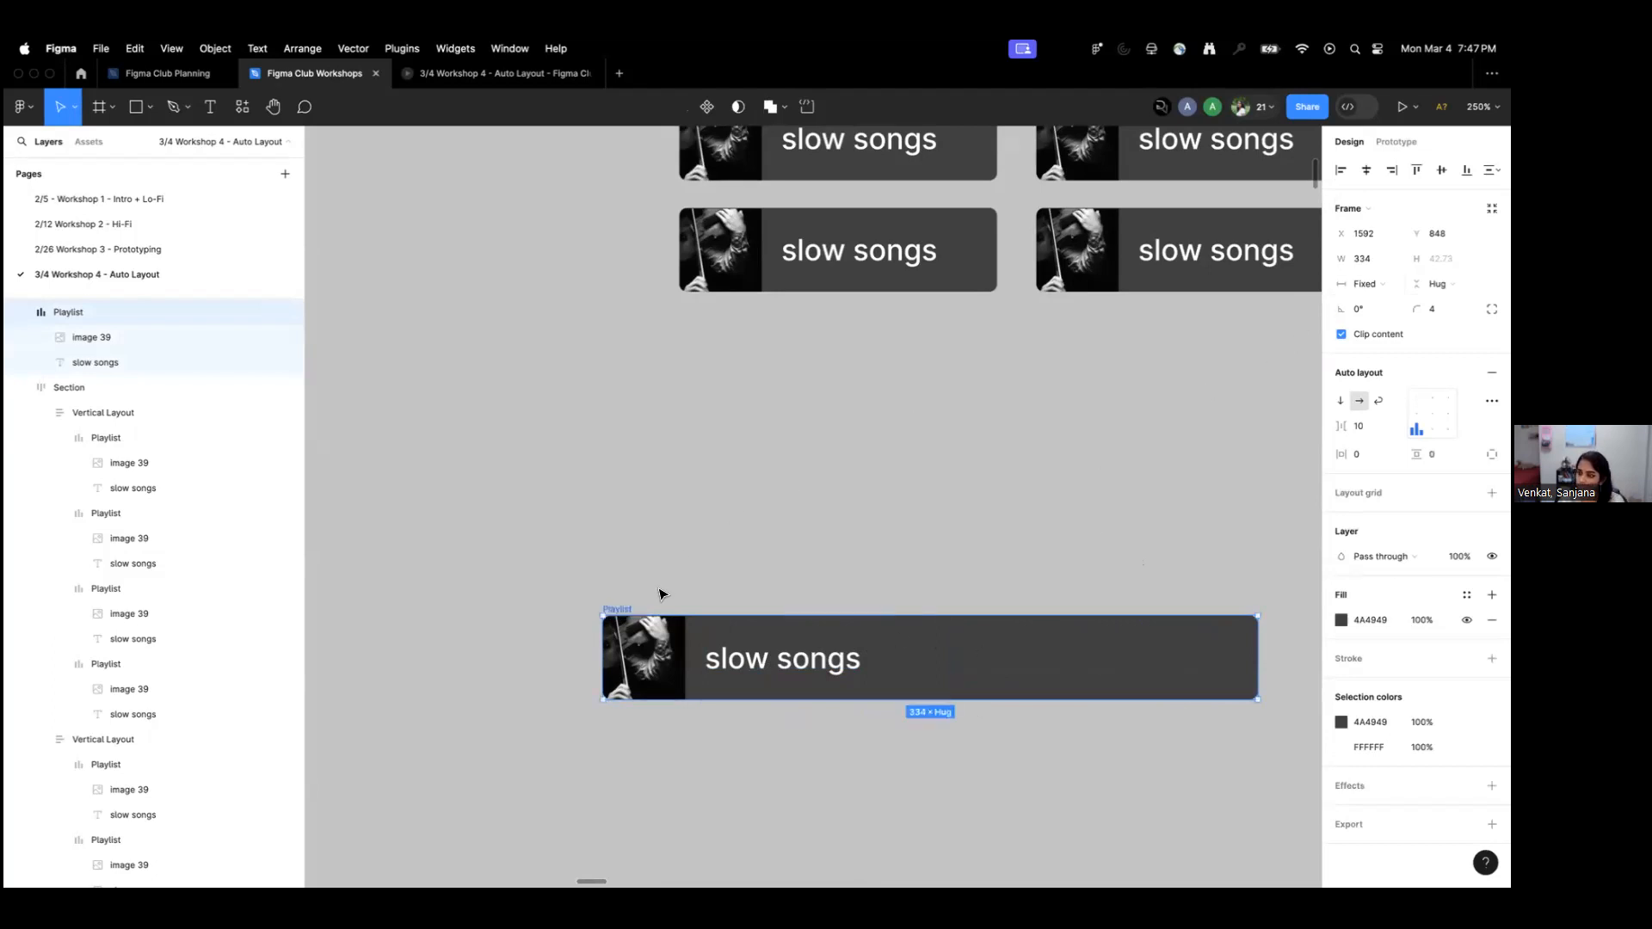
left_click(1364, 284)
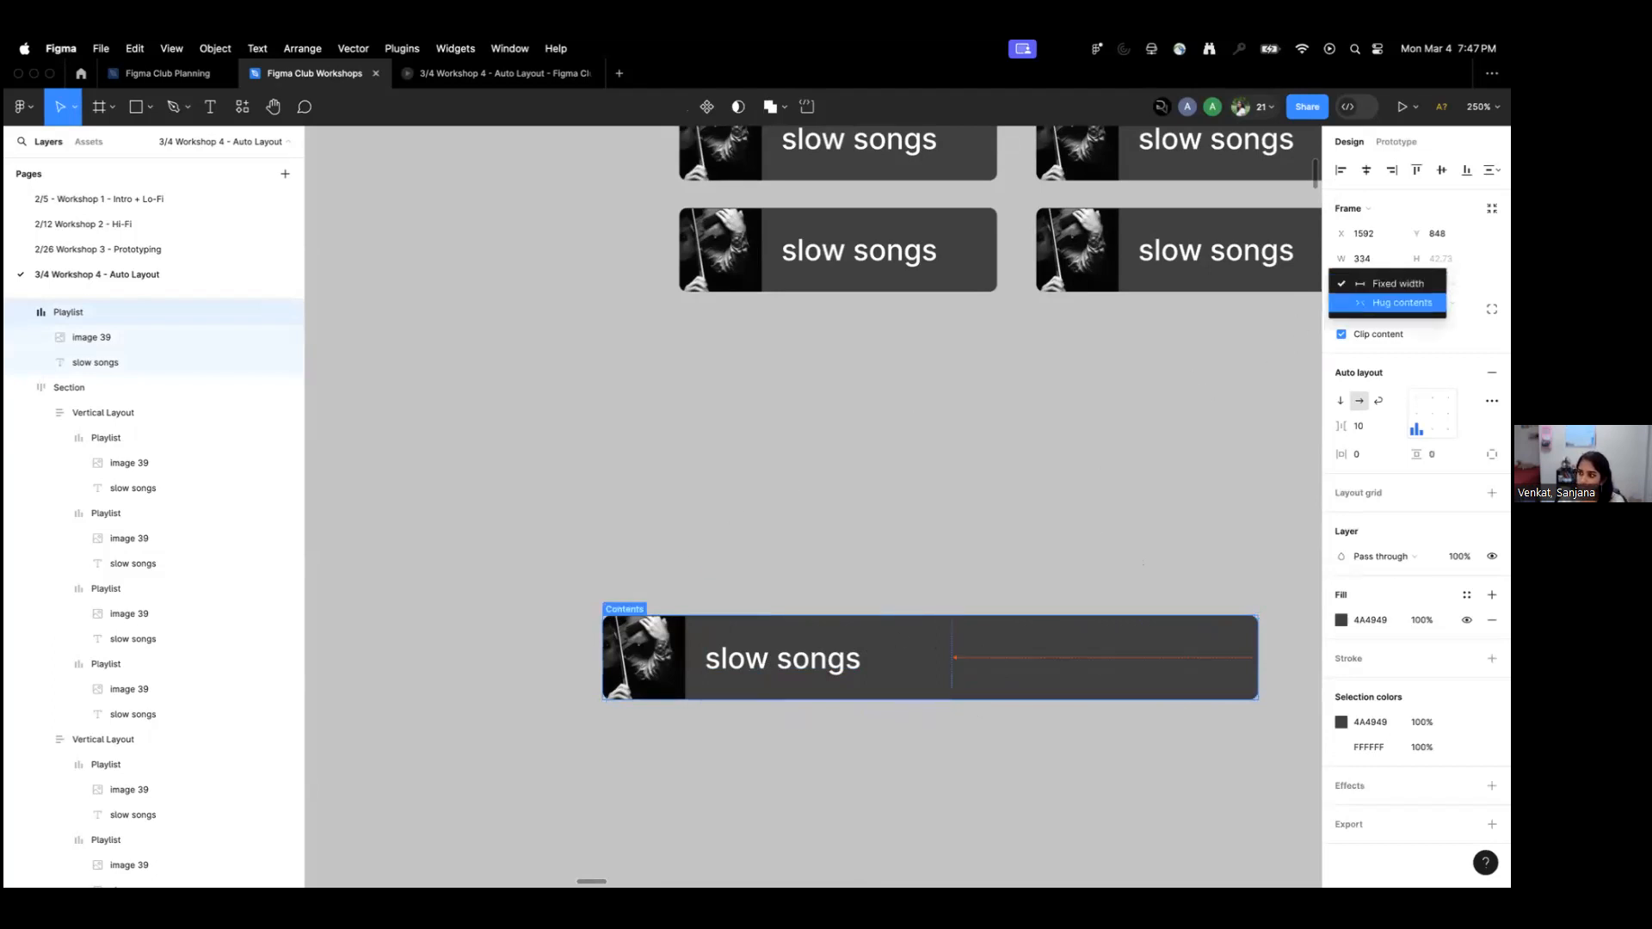
left_click(1403, 303)
left_click(1065, 626)
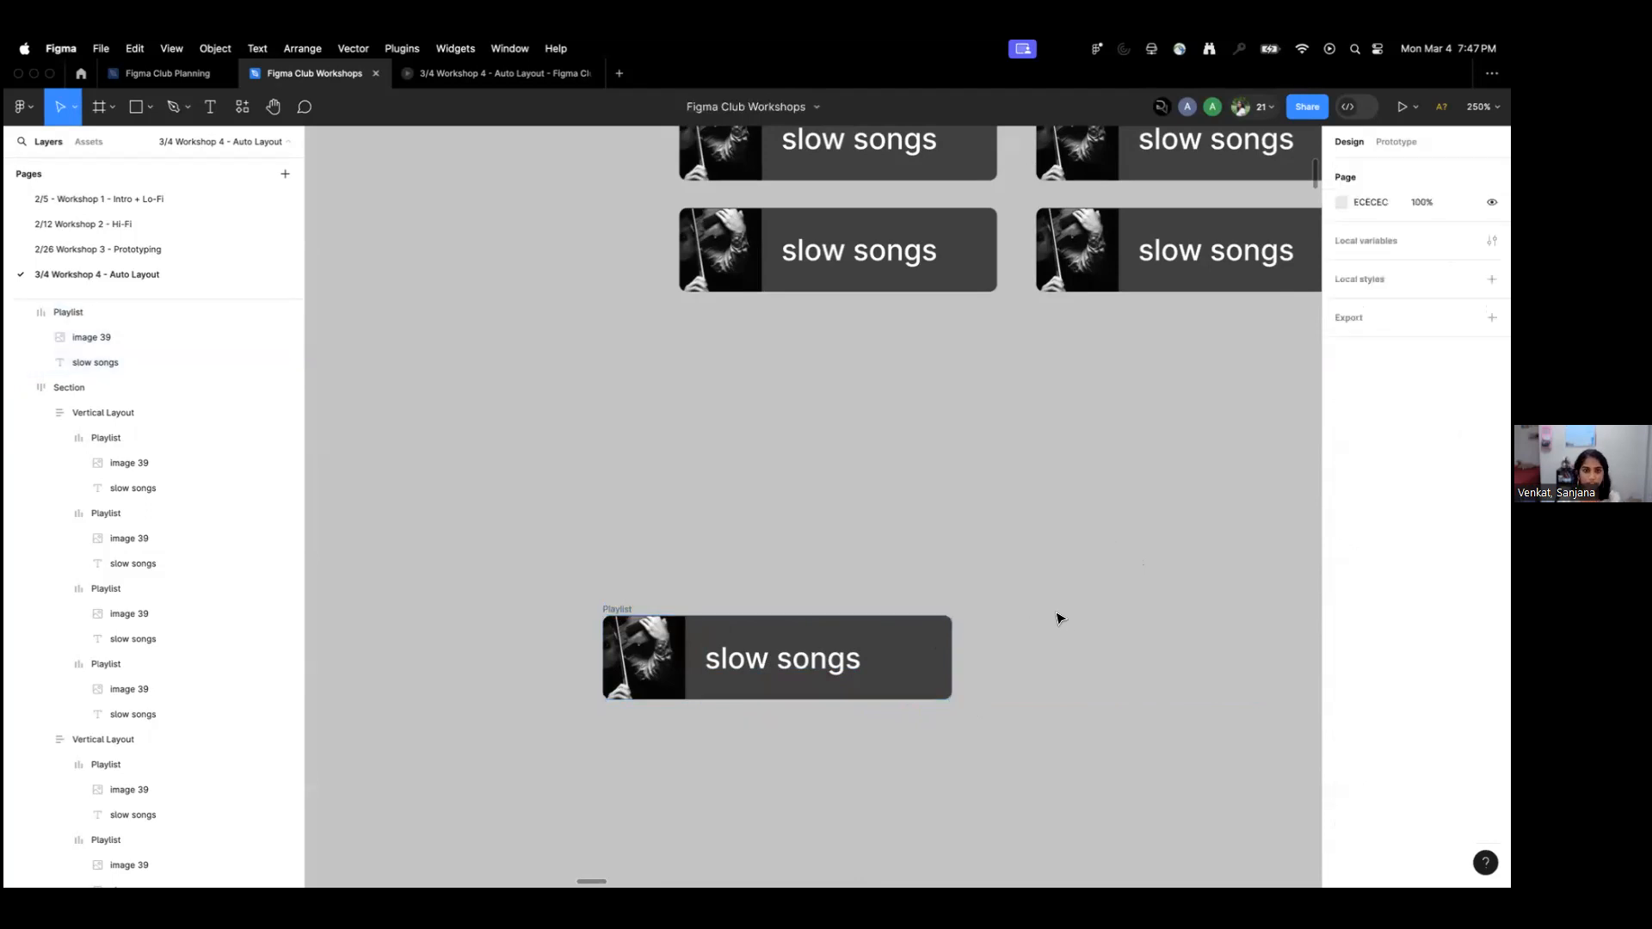
Check the text layer's sizing and narrow the copied Playlist frame to about 99 wide.
double_click(806, 663)
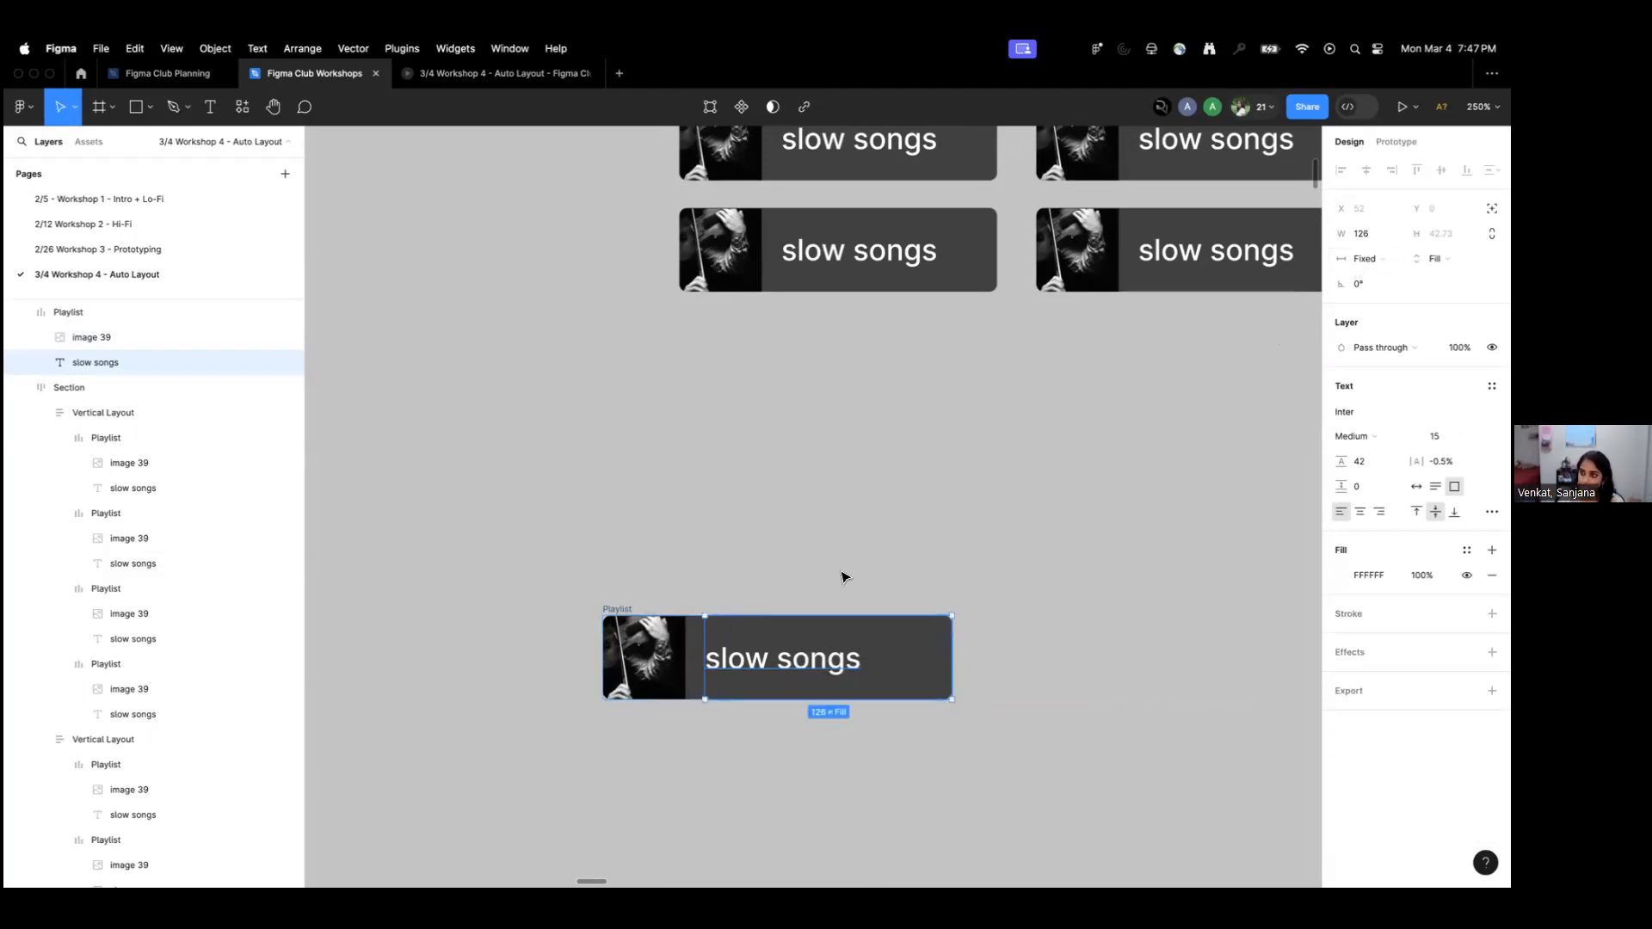
left_click(610, 614)
left_click_drag(950, 645, 821, 638)
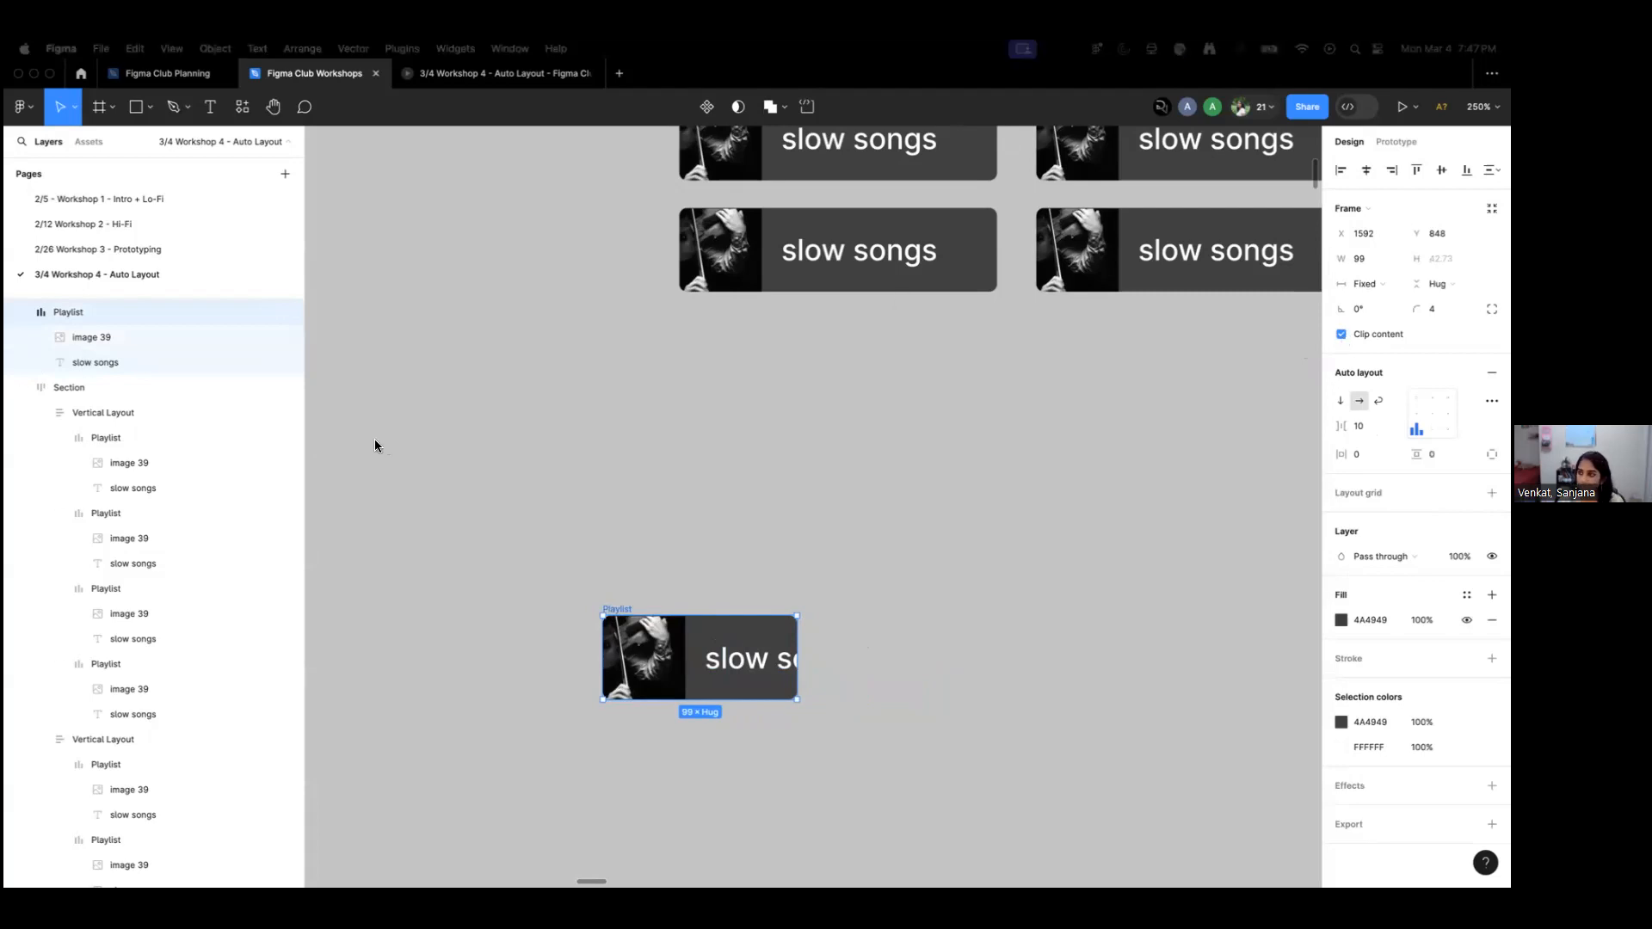
Set the clipped slow songs text's width to Fill container in the narrowed Playlist frame.
left_click(751, 665)
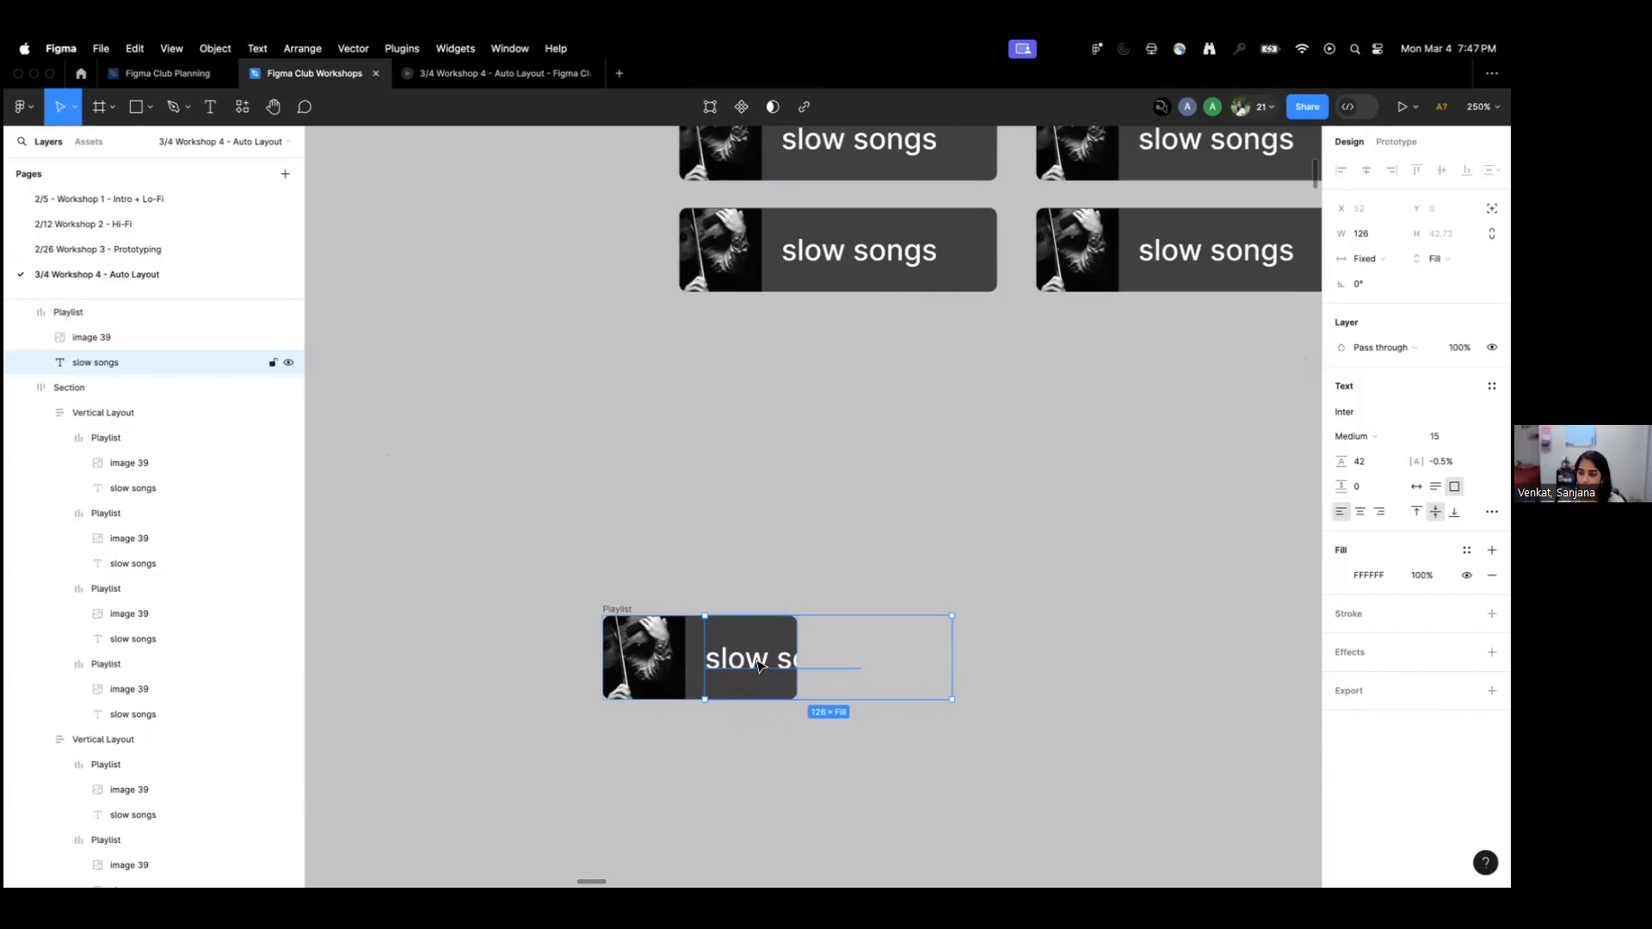
left_click(1366, 258)
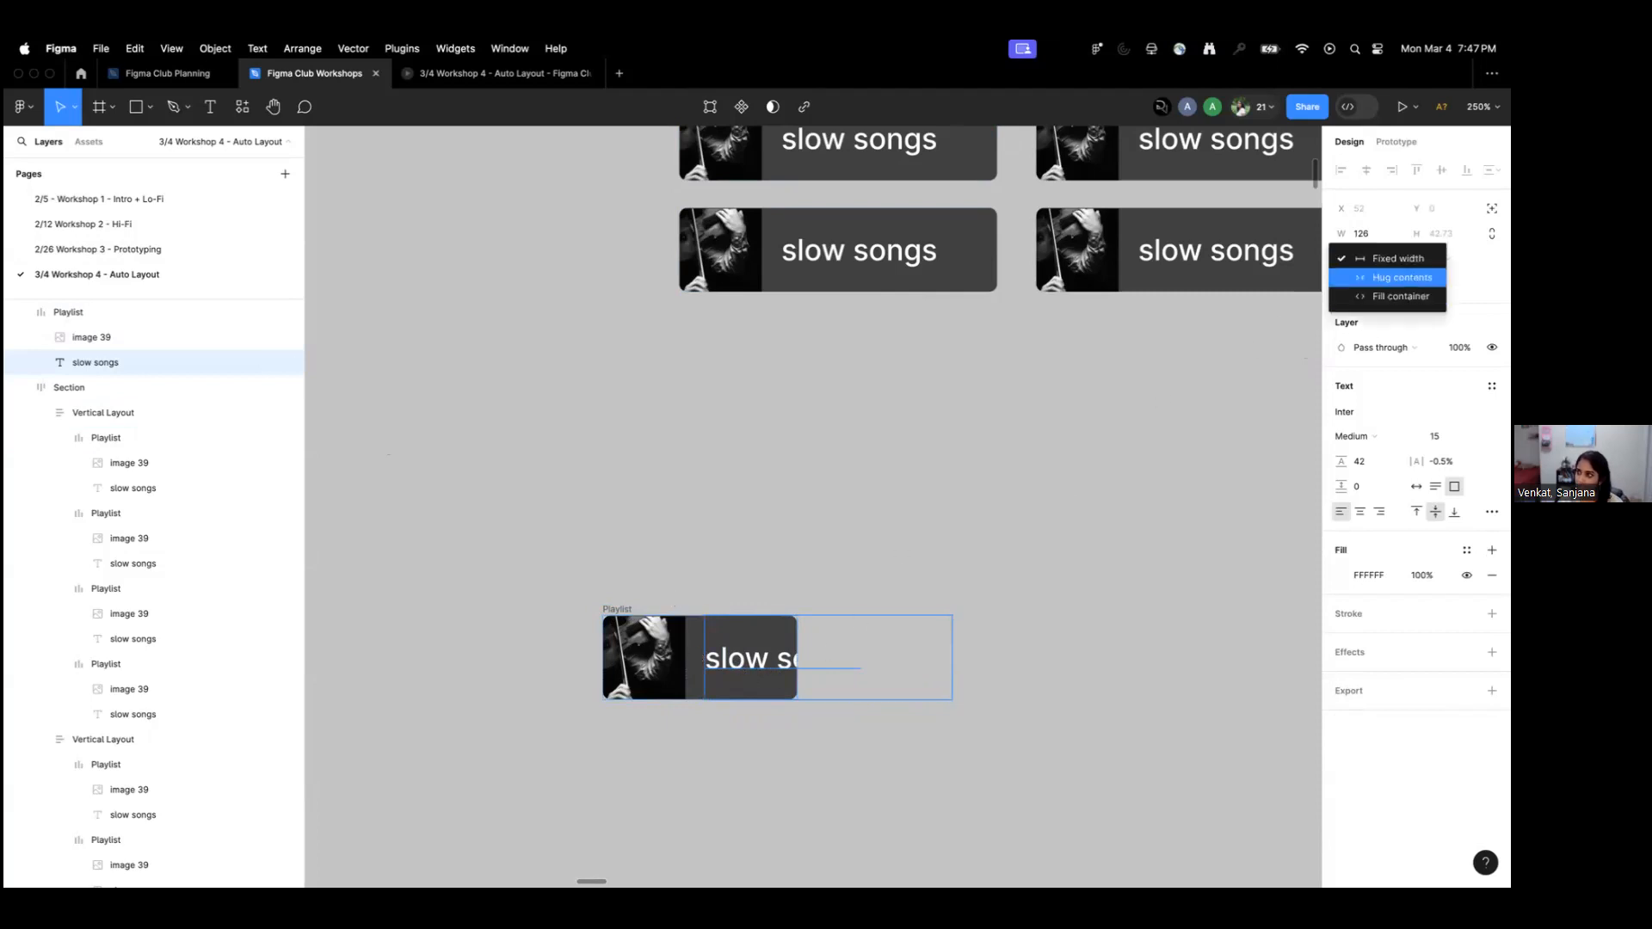
left_click(1396, 296)
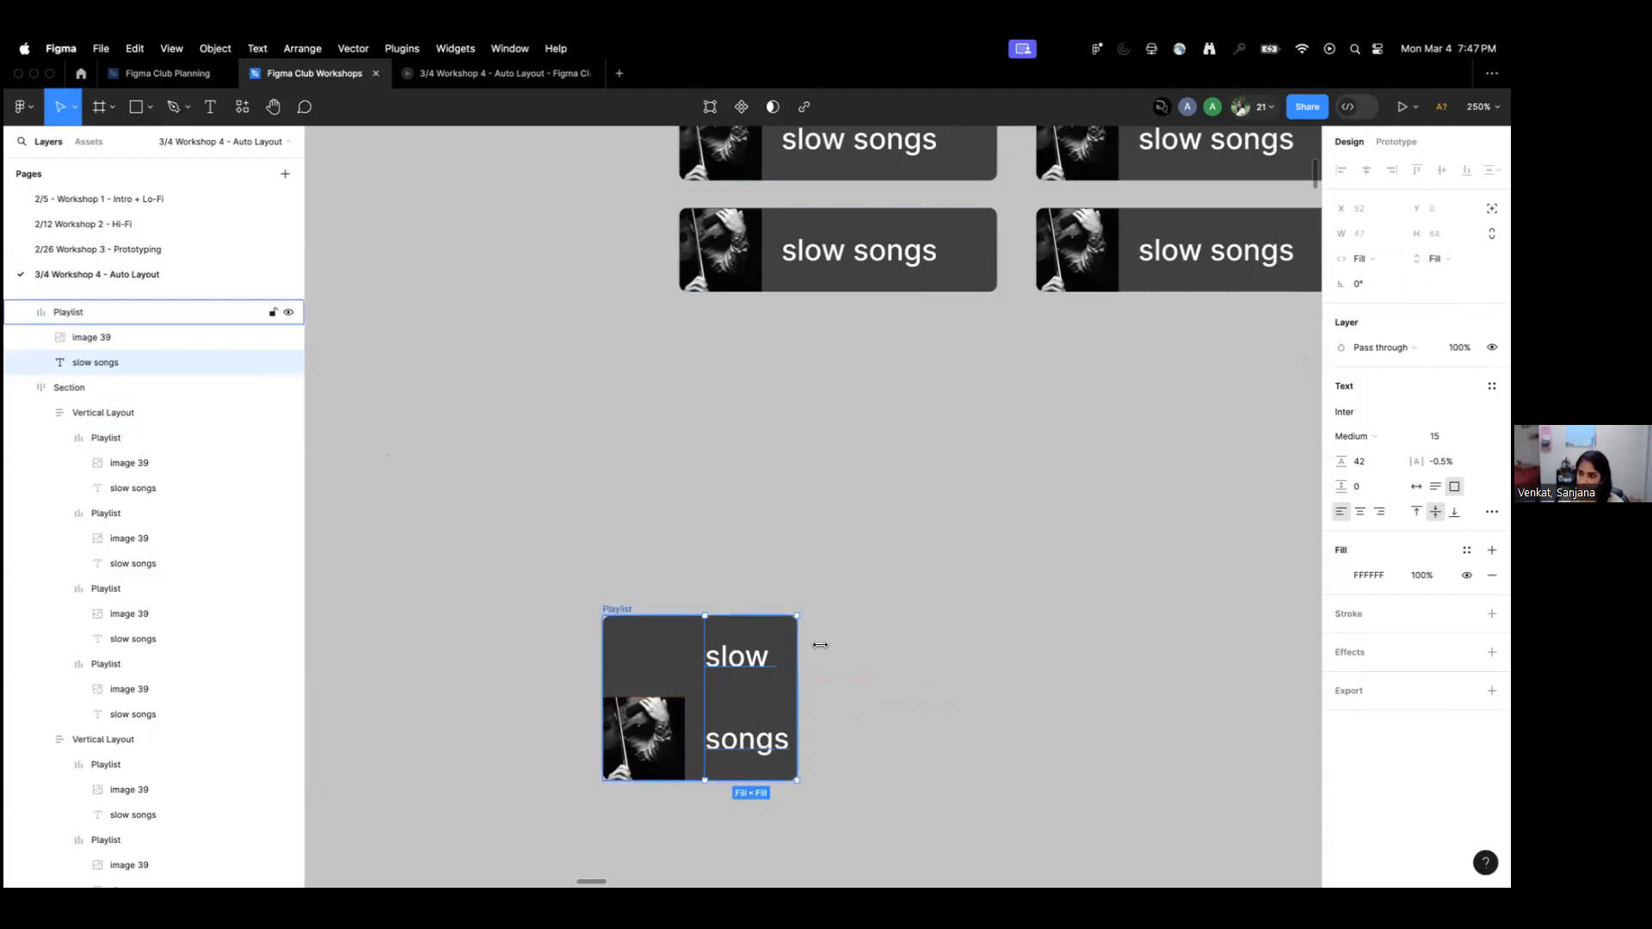
left_click(948, 690)
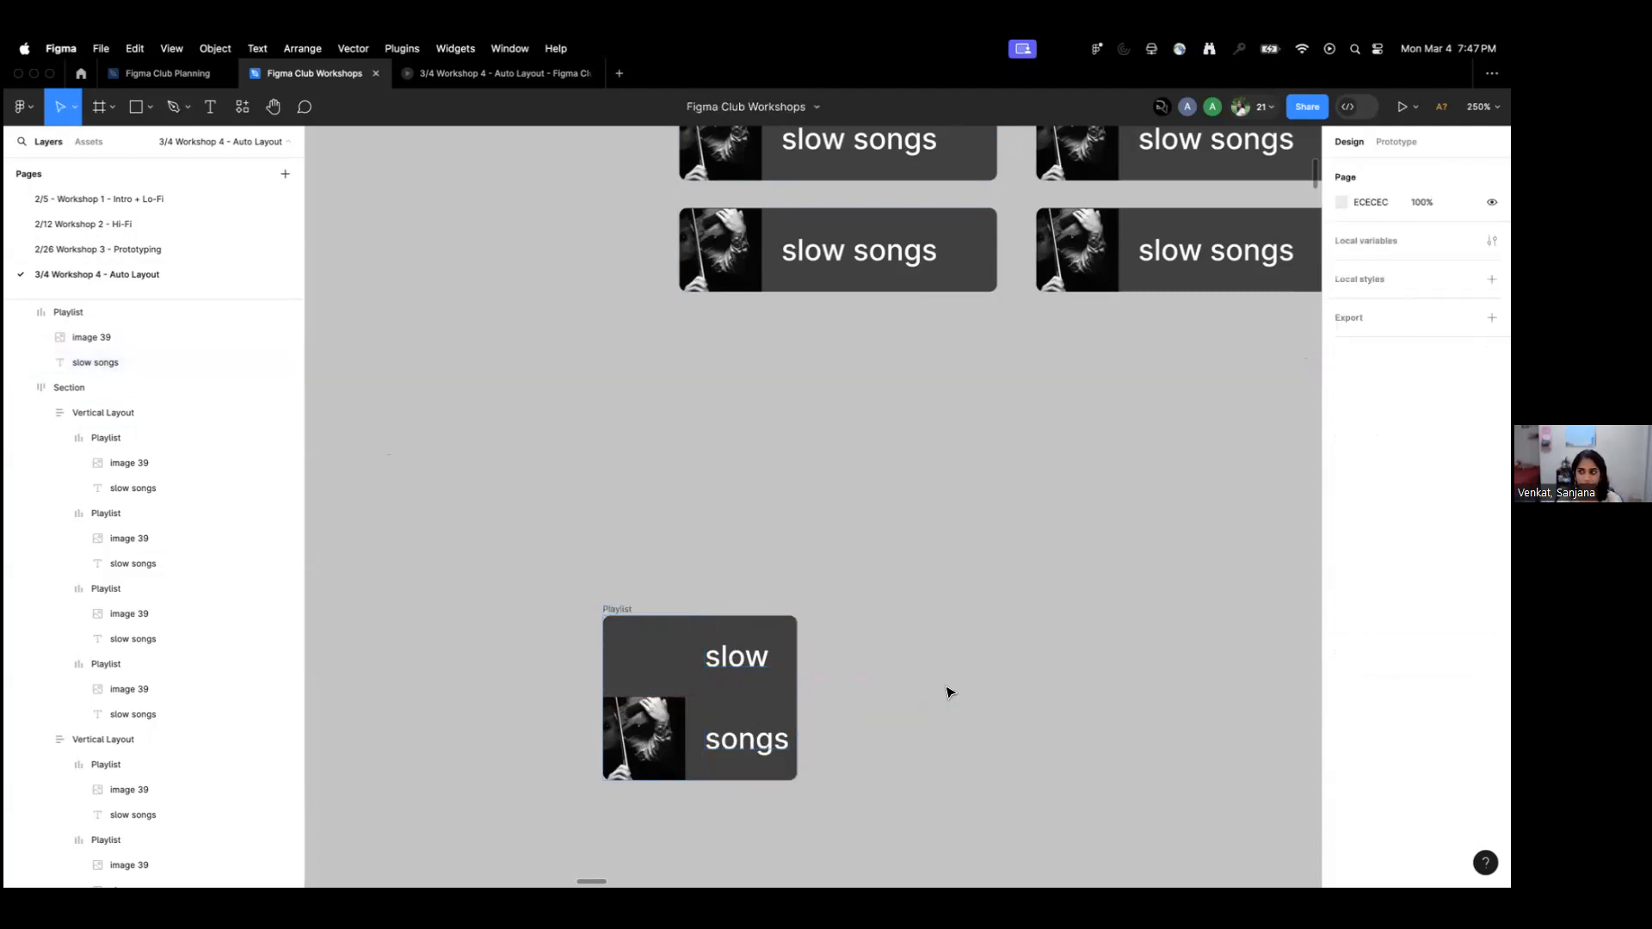
Align the copied Playlist frame's auto layout contents to the left and vertically centered.
left_click(761, 669)
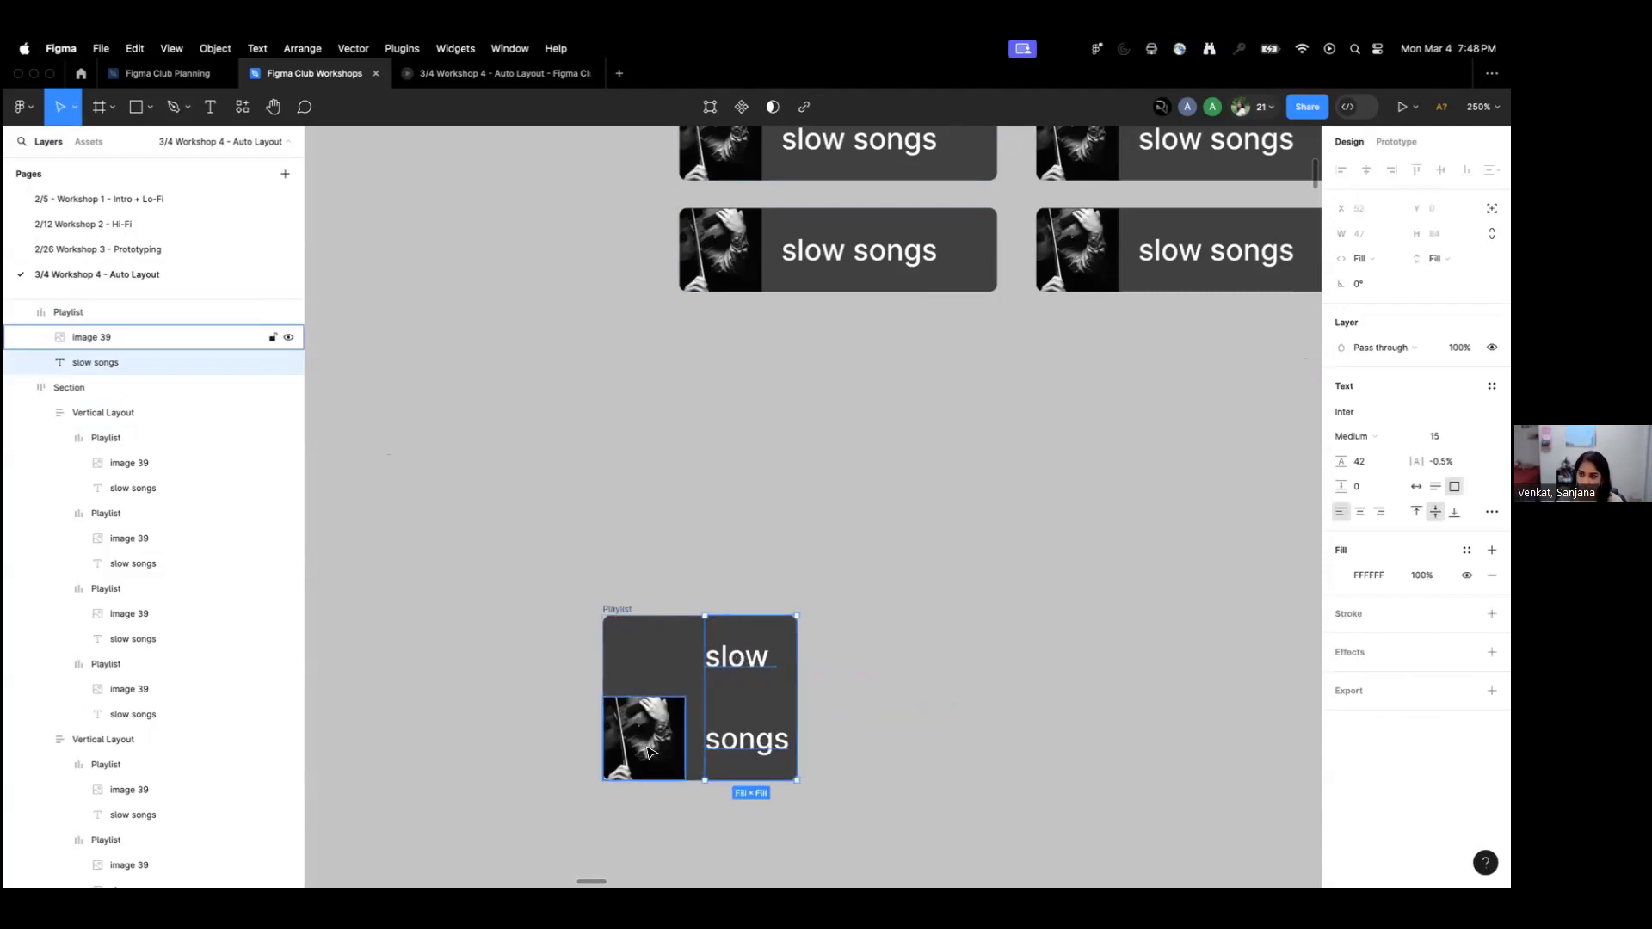
left_click(649, 754)
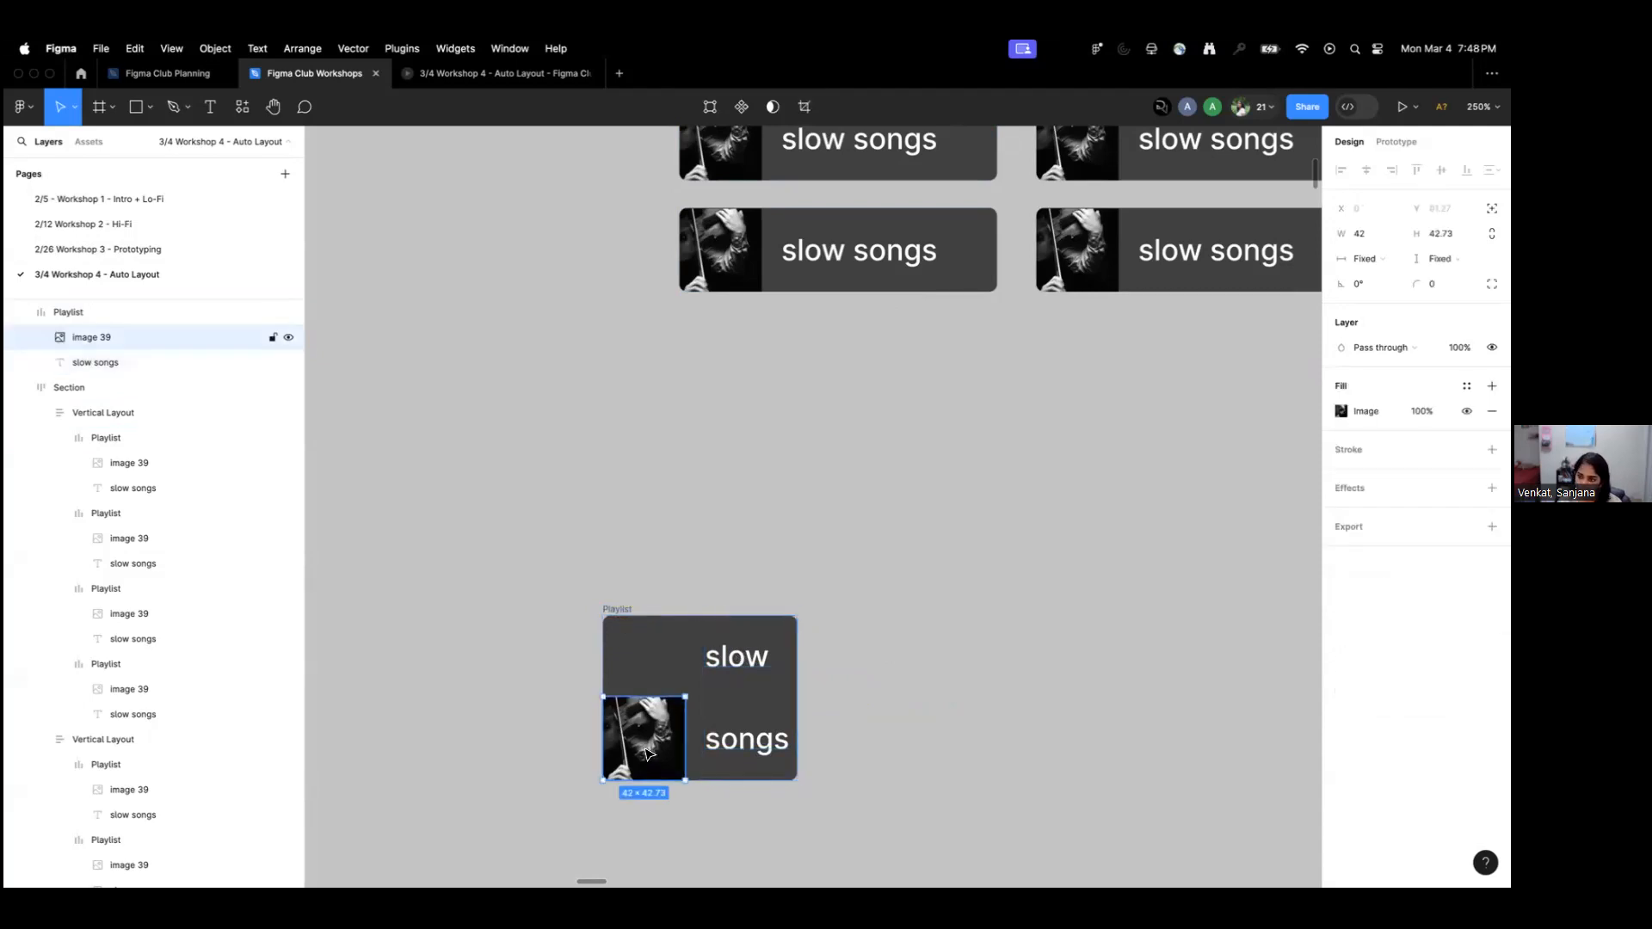
left_click(623, 613)
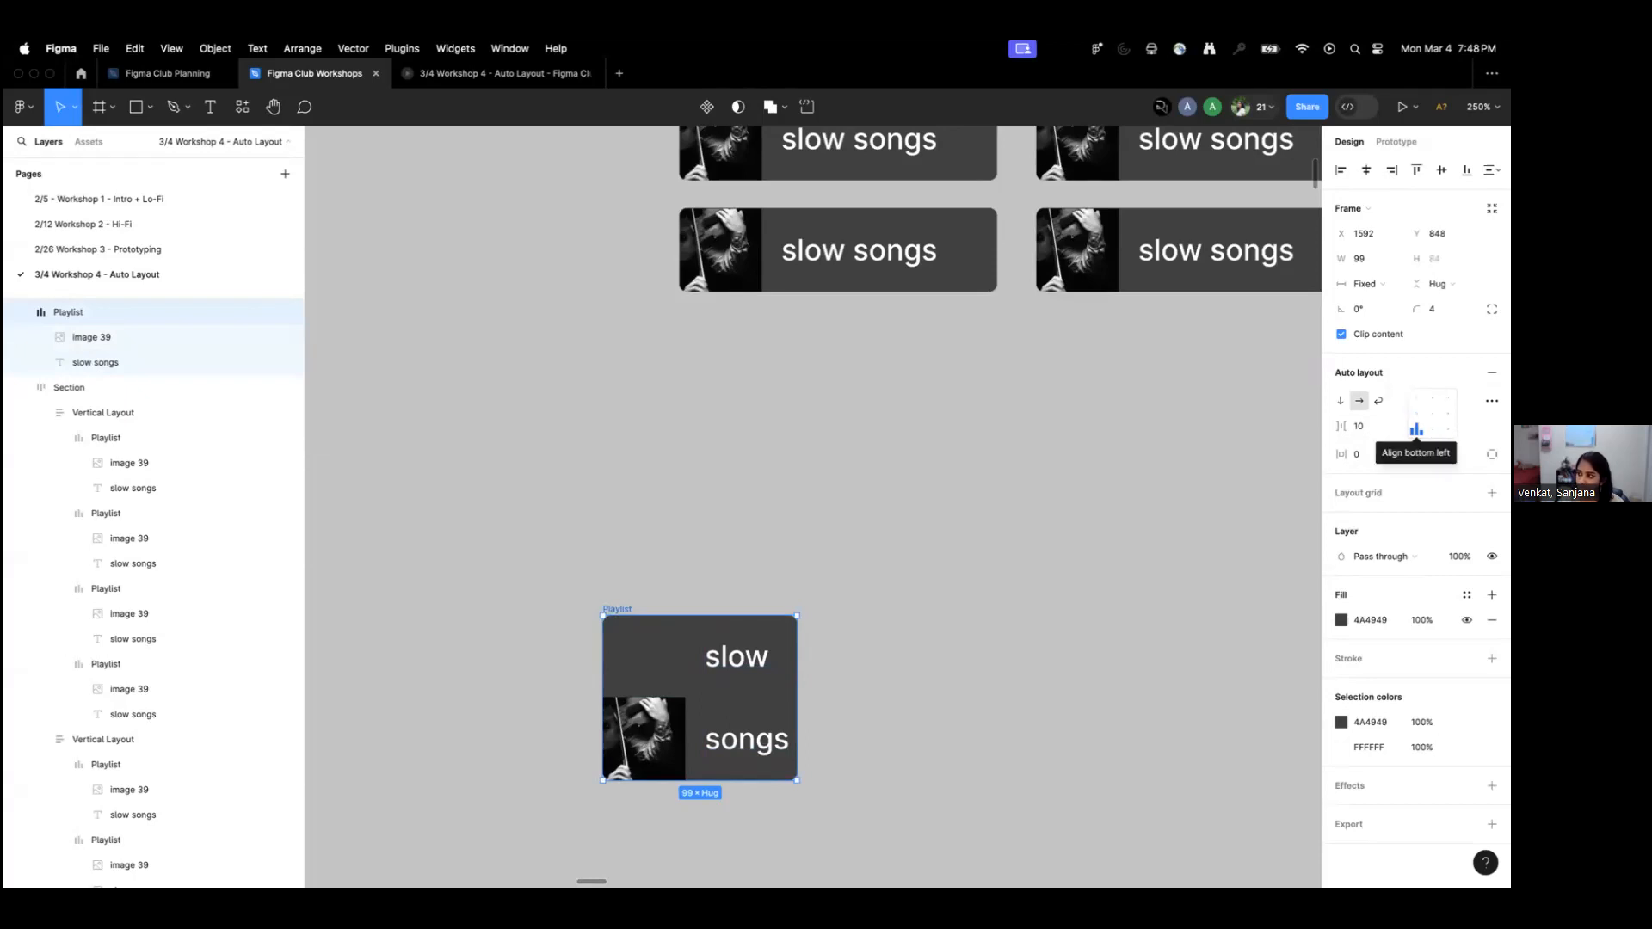
left_click(1416, 414)
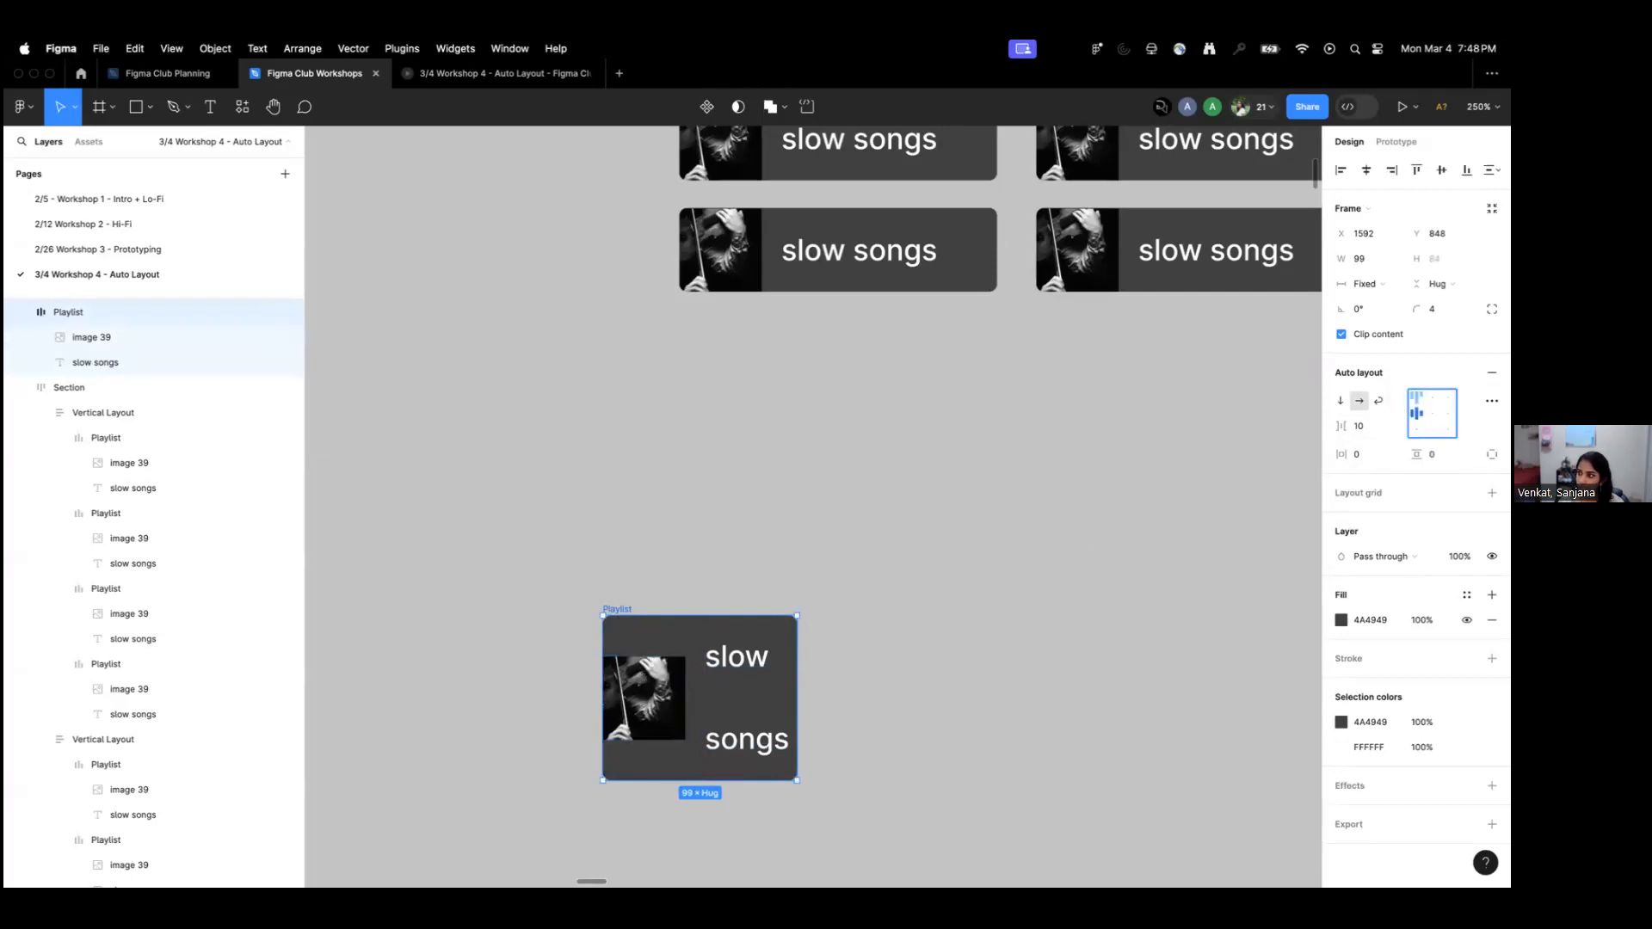
Switch the narrowed Playlist frame's auto layout alignment between top left, left and bottom left, finishing on bottom left.
left_click(1416, 396)
left_click(1416, 414)
left_click(1416, 429)
left_click(1416, 414)
left_click(1416, 397)
left_click(1416, 429)
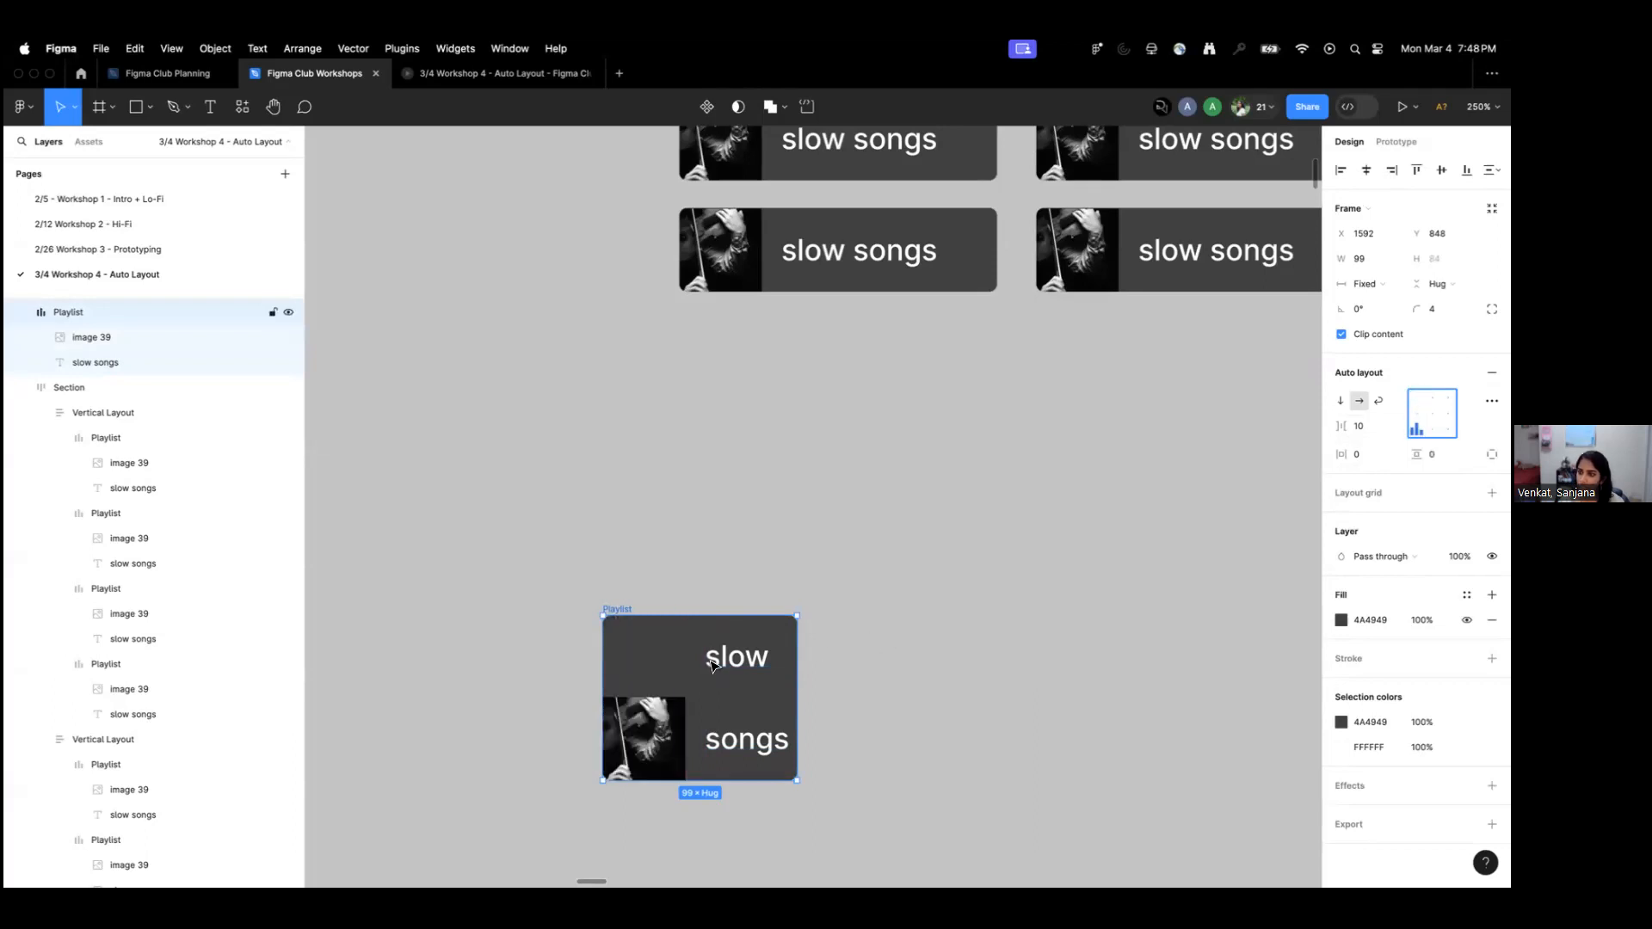
Set the height of the cover image in the Playlist frame to Fill container.
left_click(651, 723)
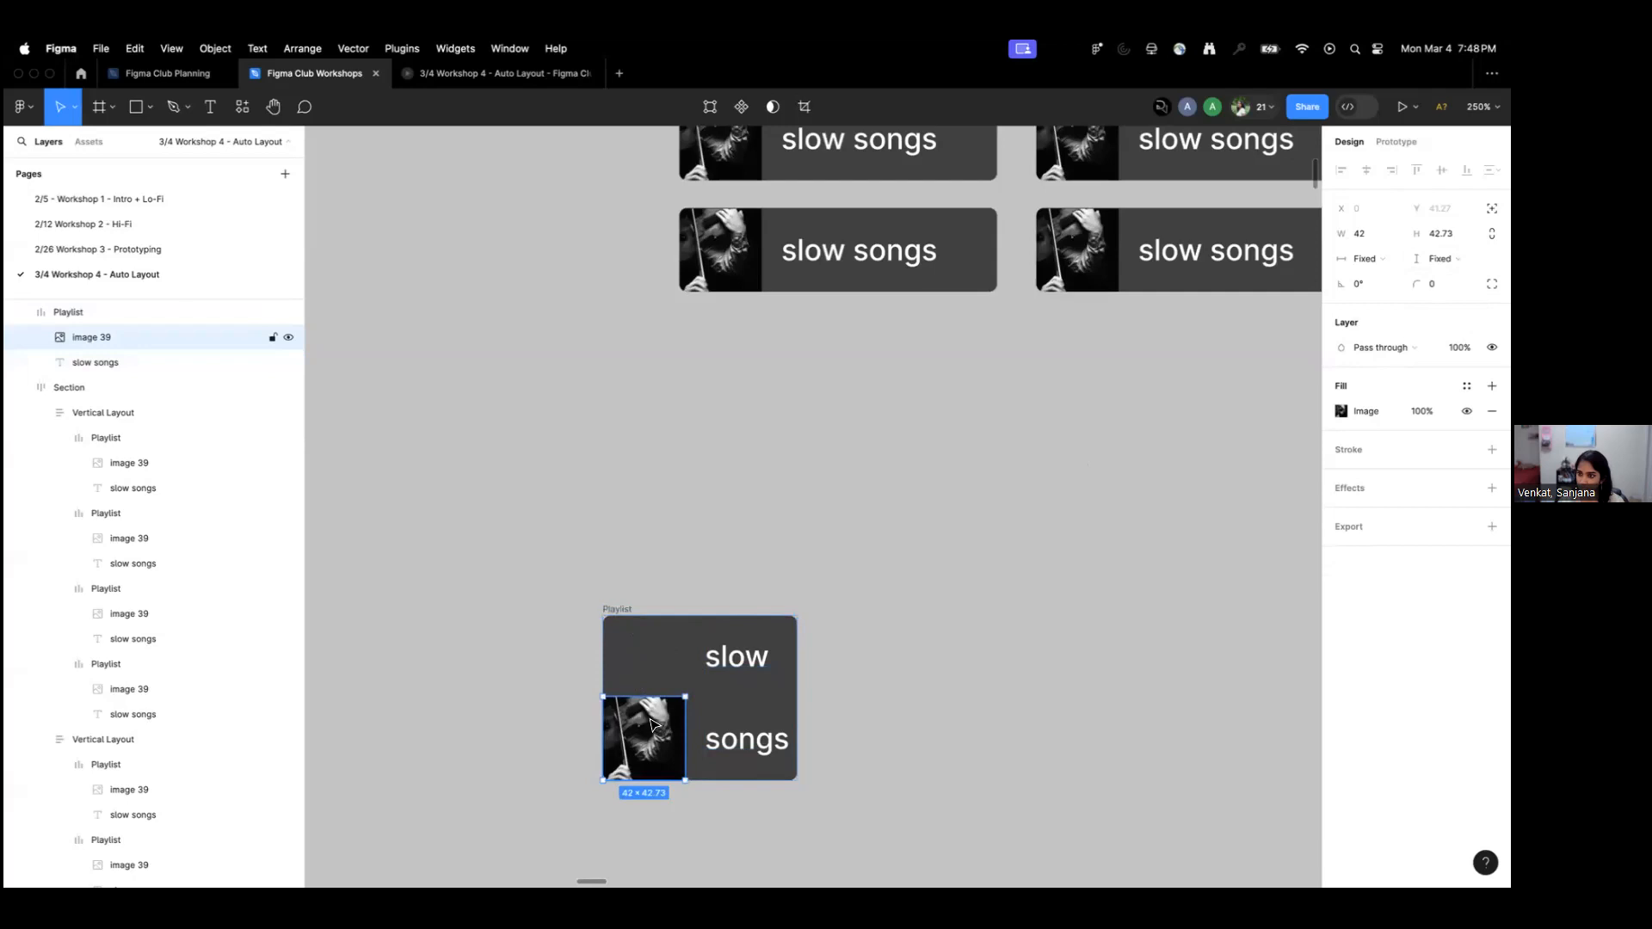
left_click(1440, 258)
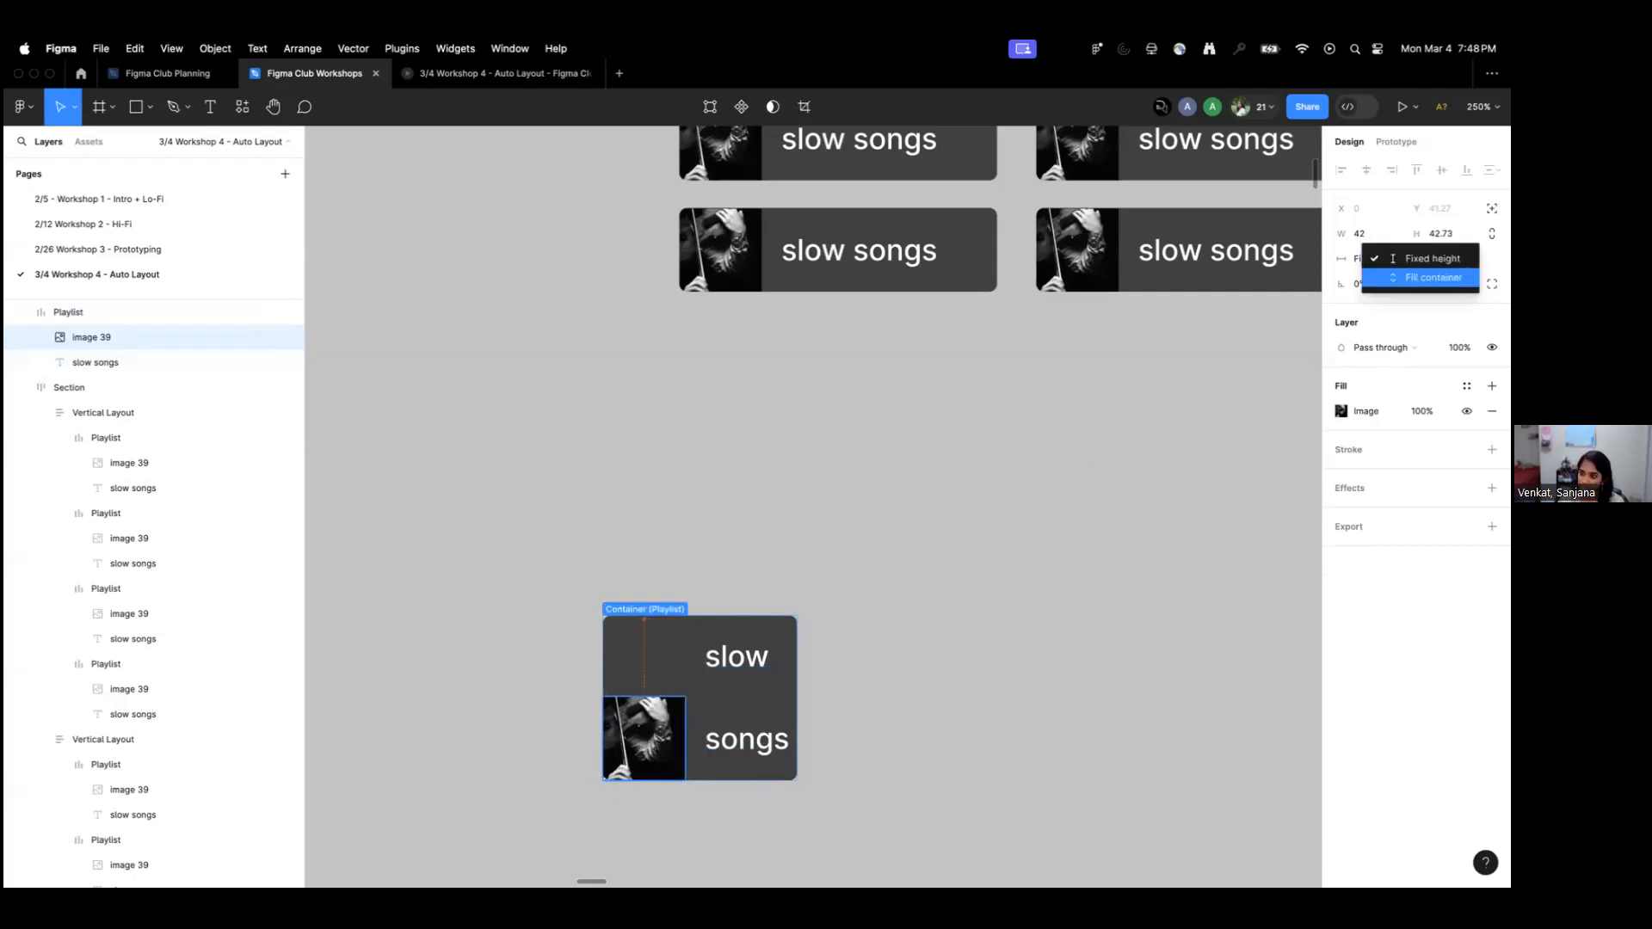
left_click(1428, 277)
left_click(705, 497)
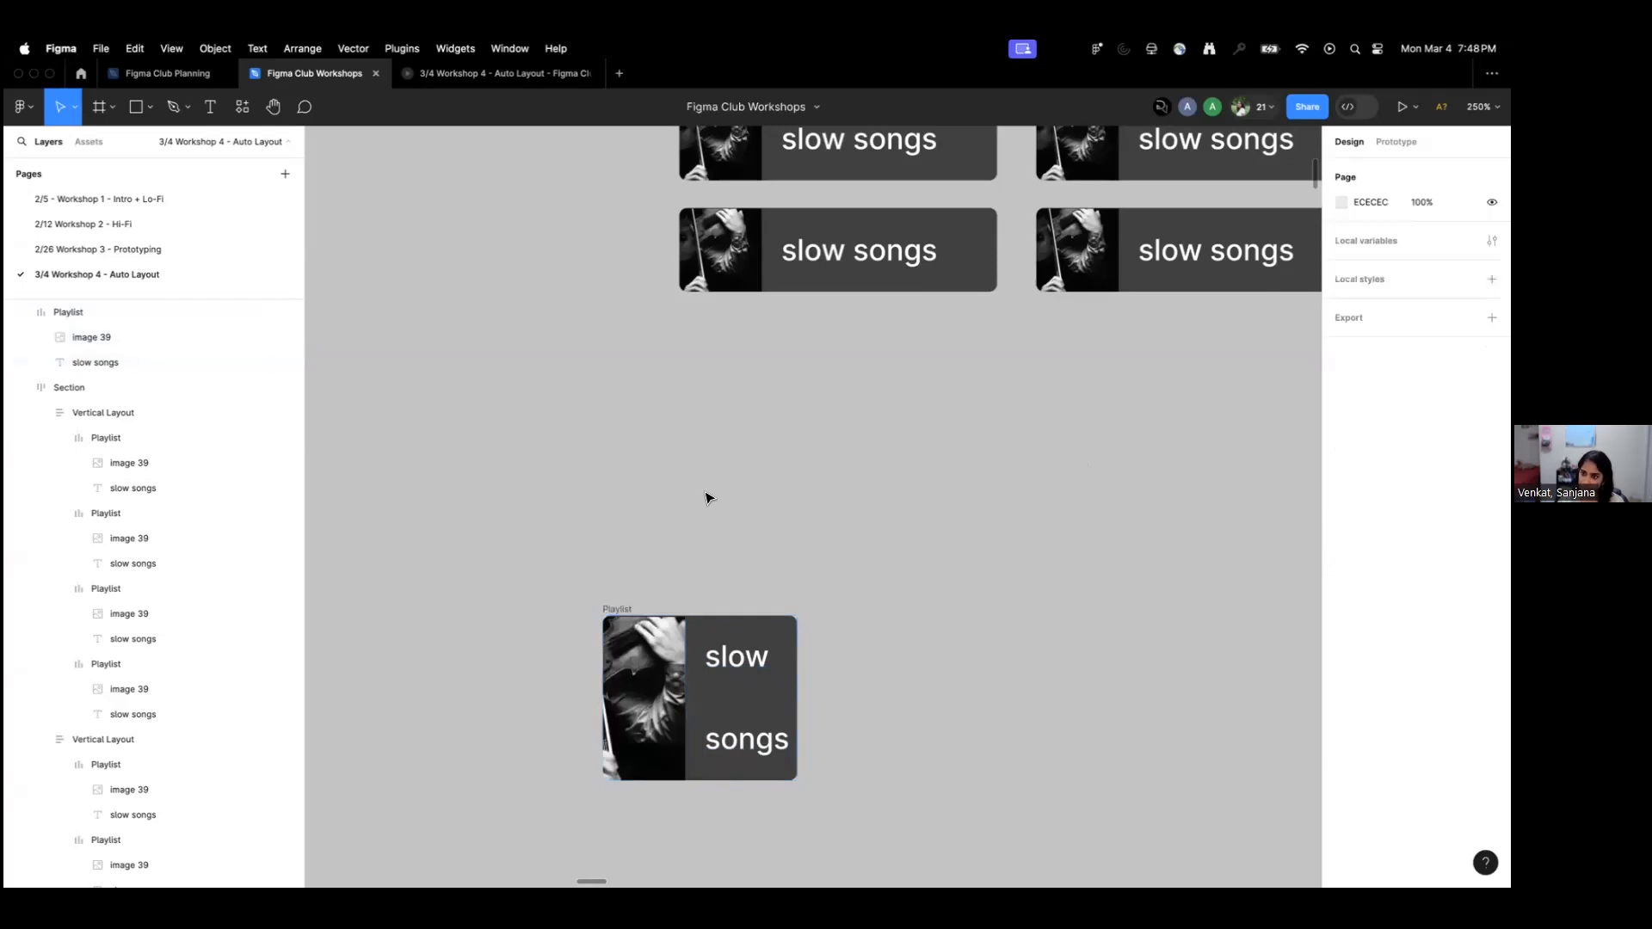
Widen the copied Playlist frame to about 197.
left_click(647, 688)
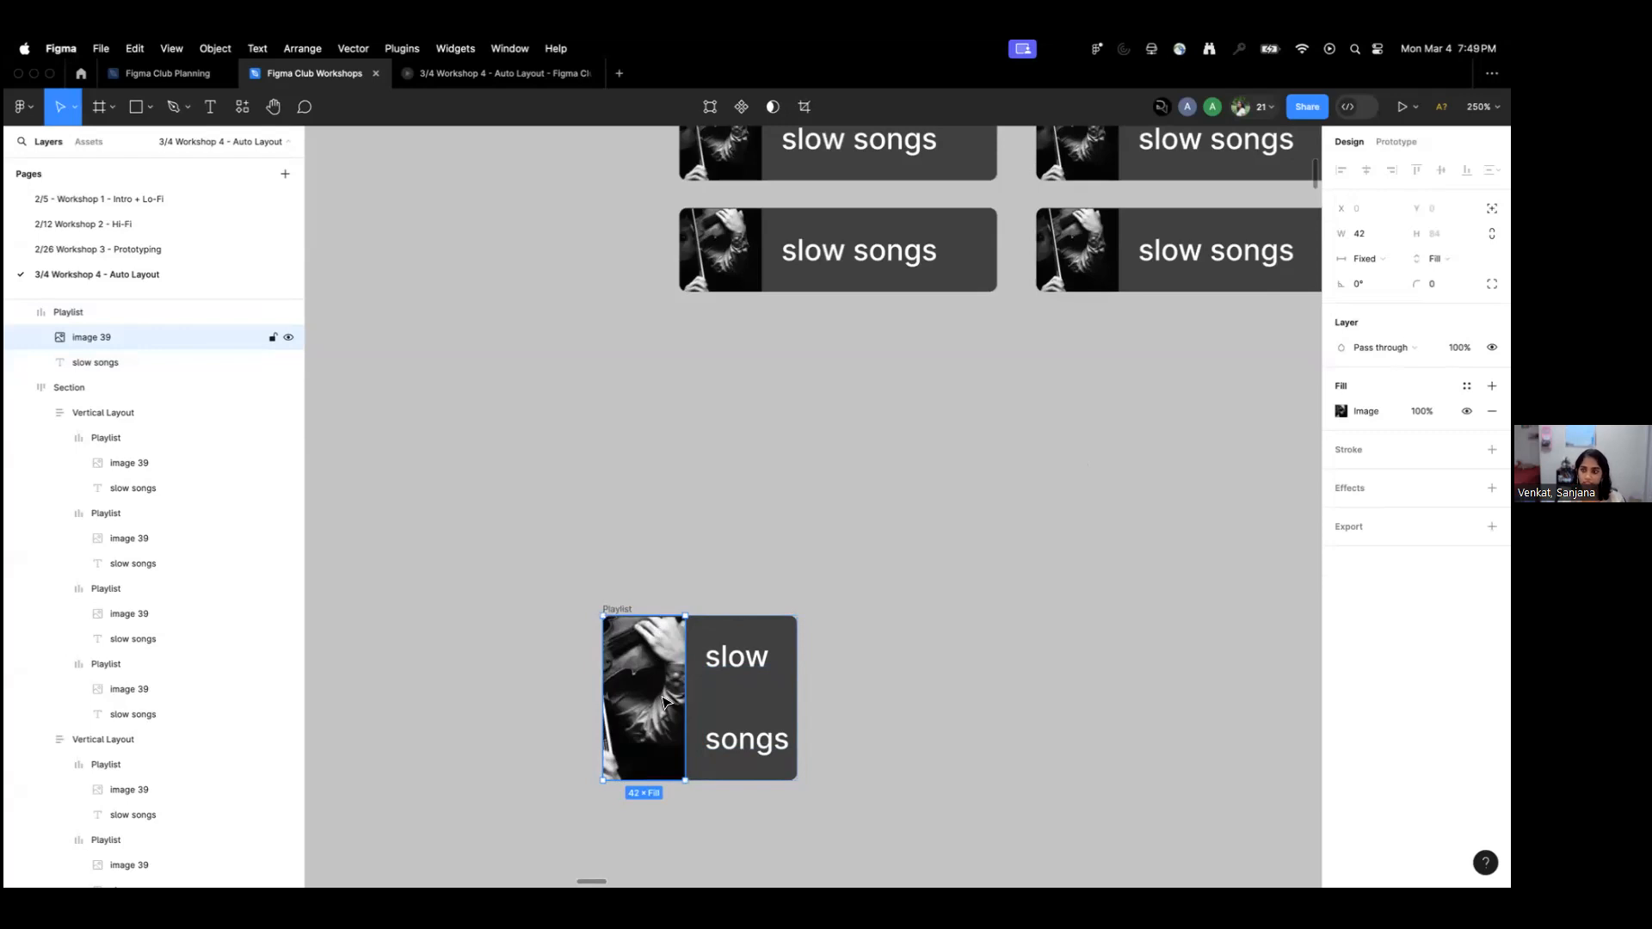
left_click(683, 623)
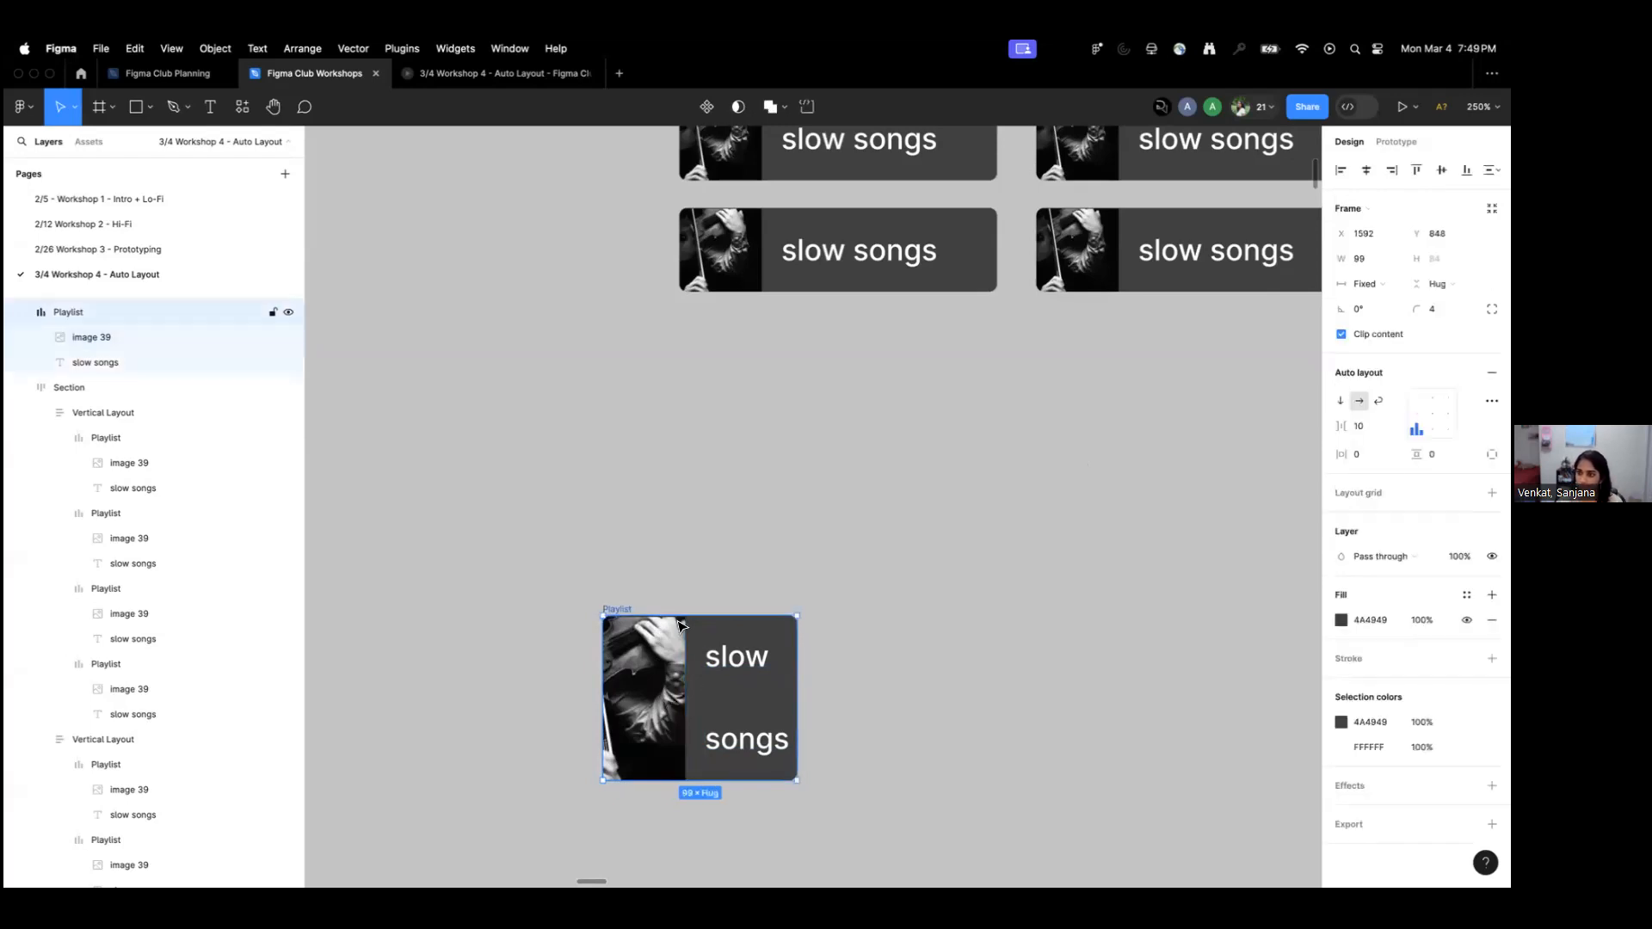
left_click_drag(798, 678, 989, 669)
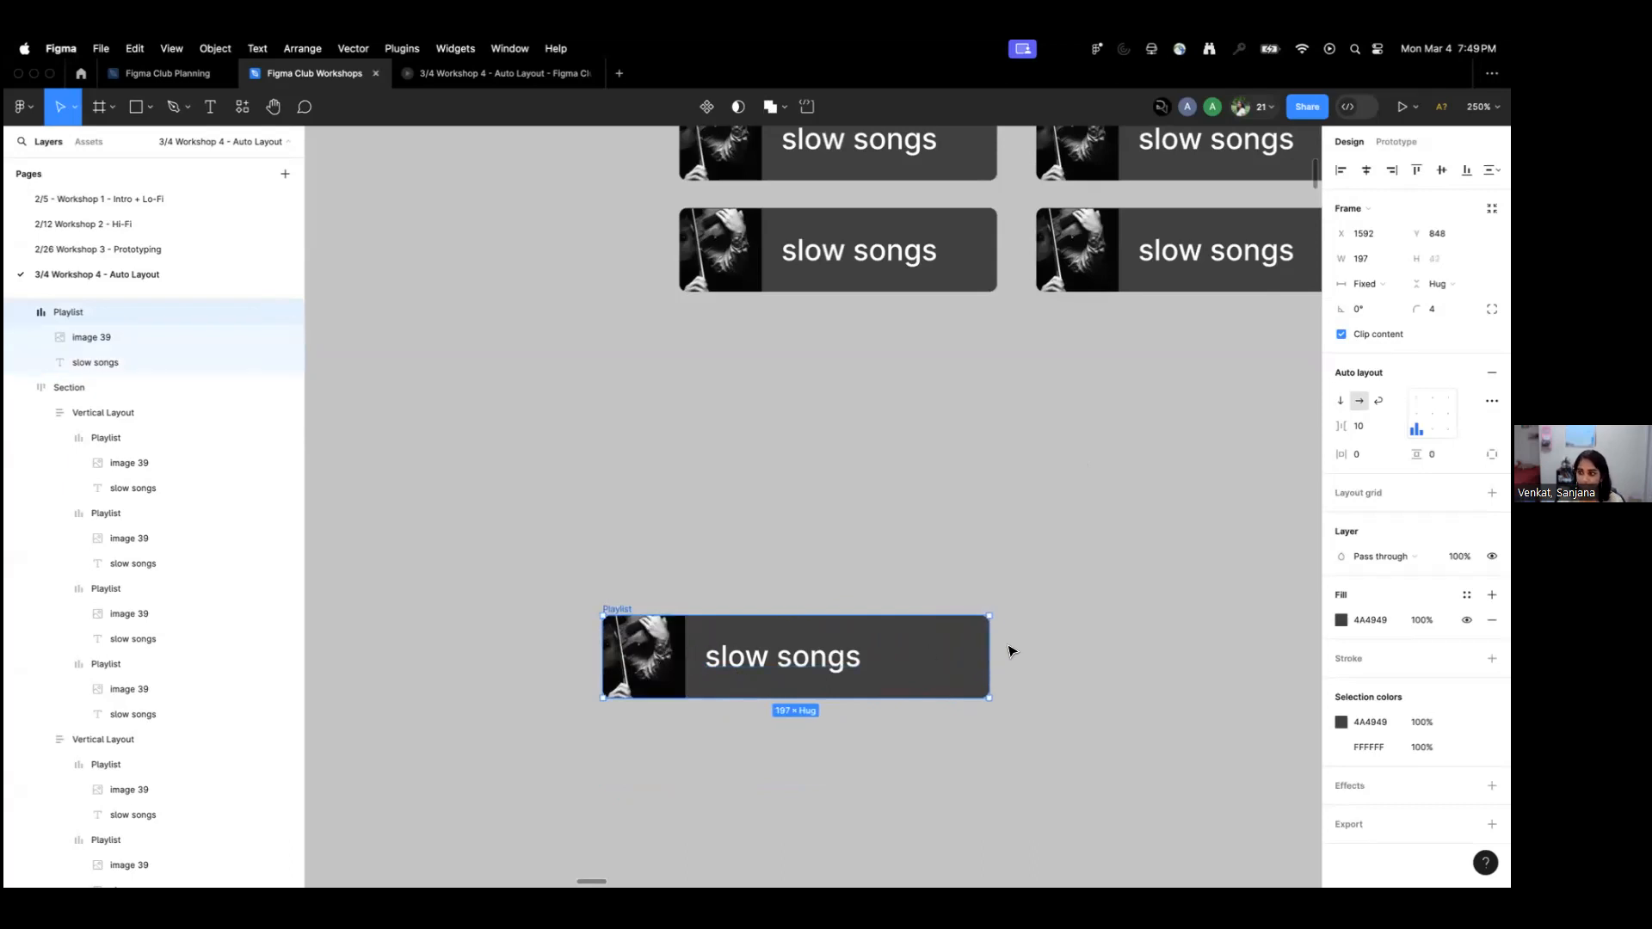
Check the slow songs text's sizing and set the cover image's width to Fill container.
left_click(798, 668)
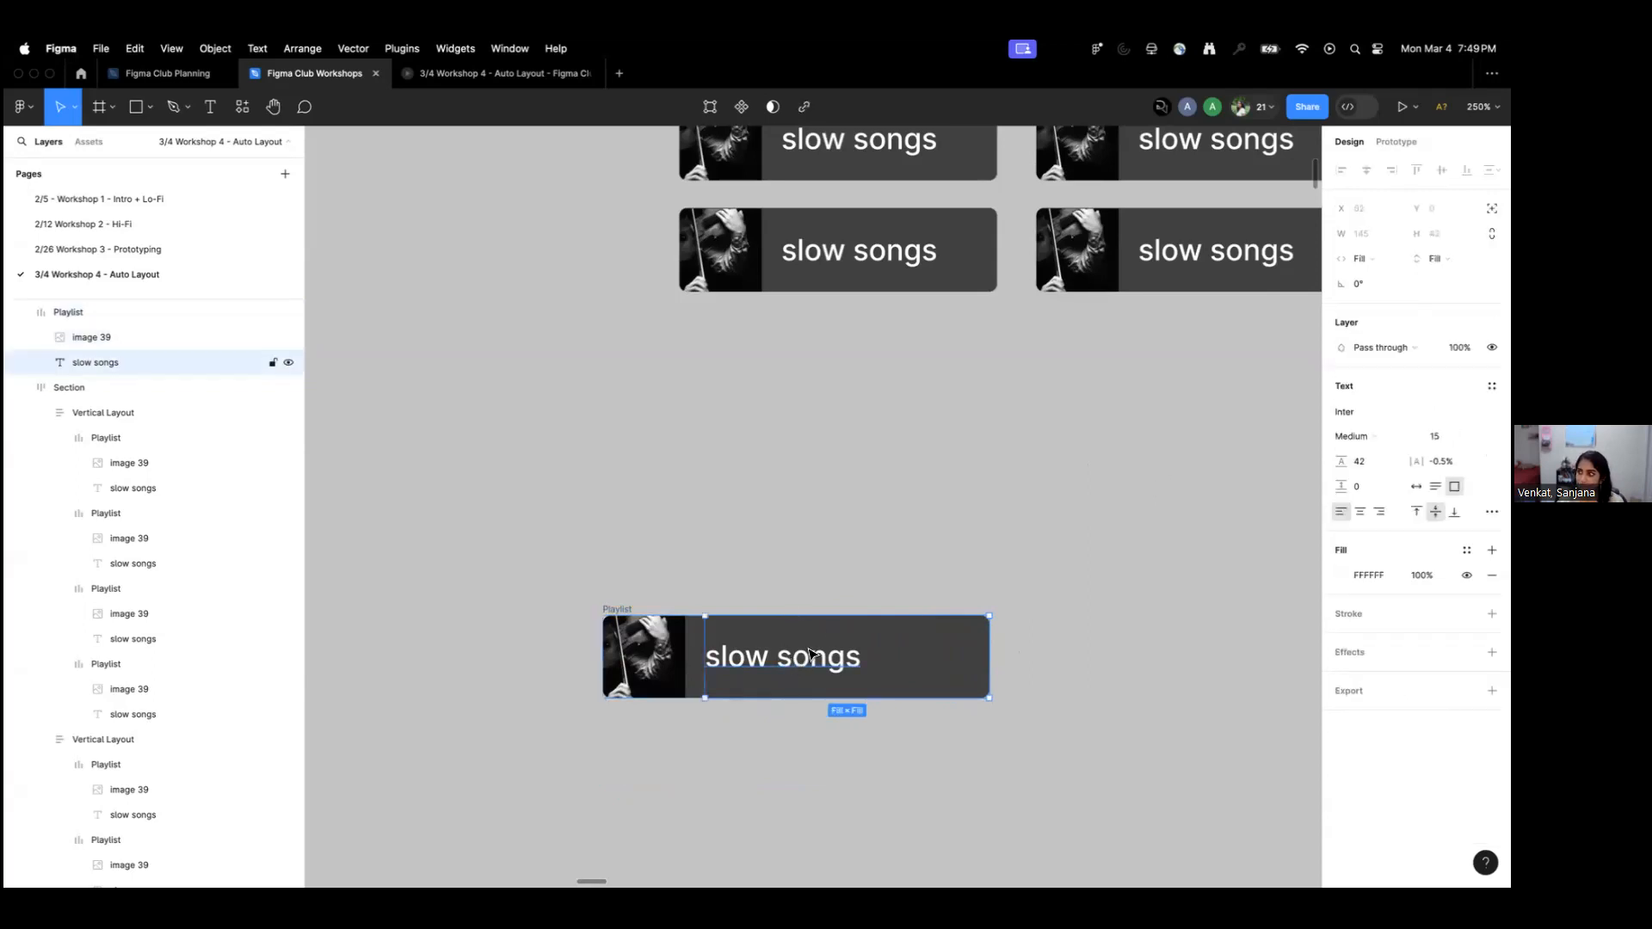
left_click(645, 659)
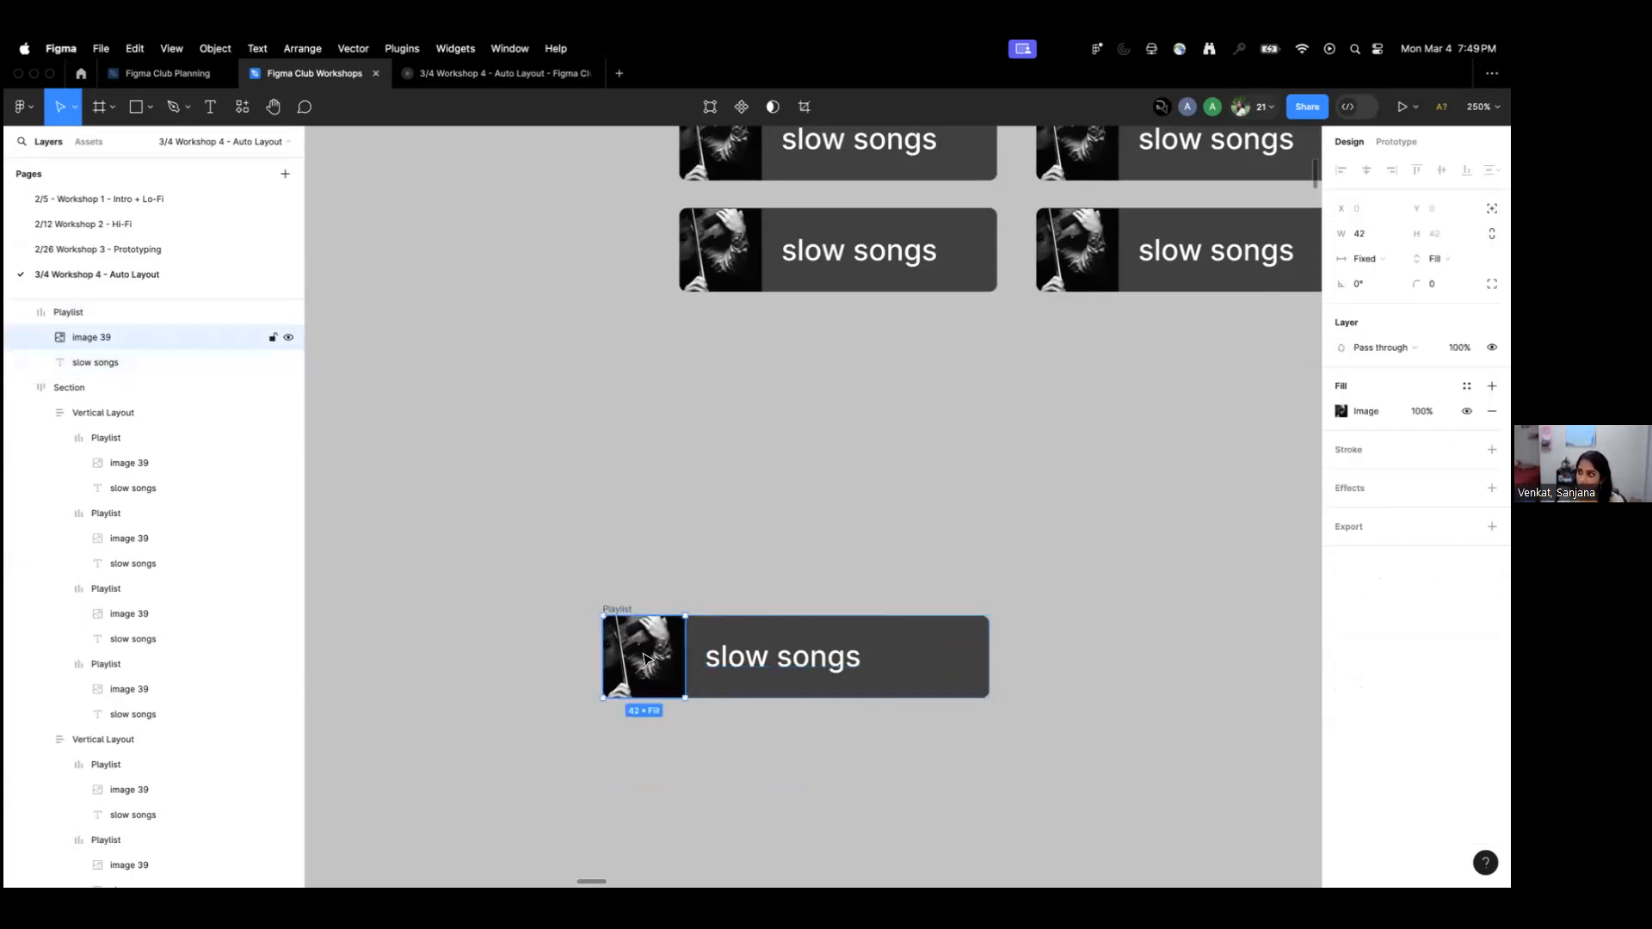
left_click(1366, 258)
left_click(1394, 277)
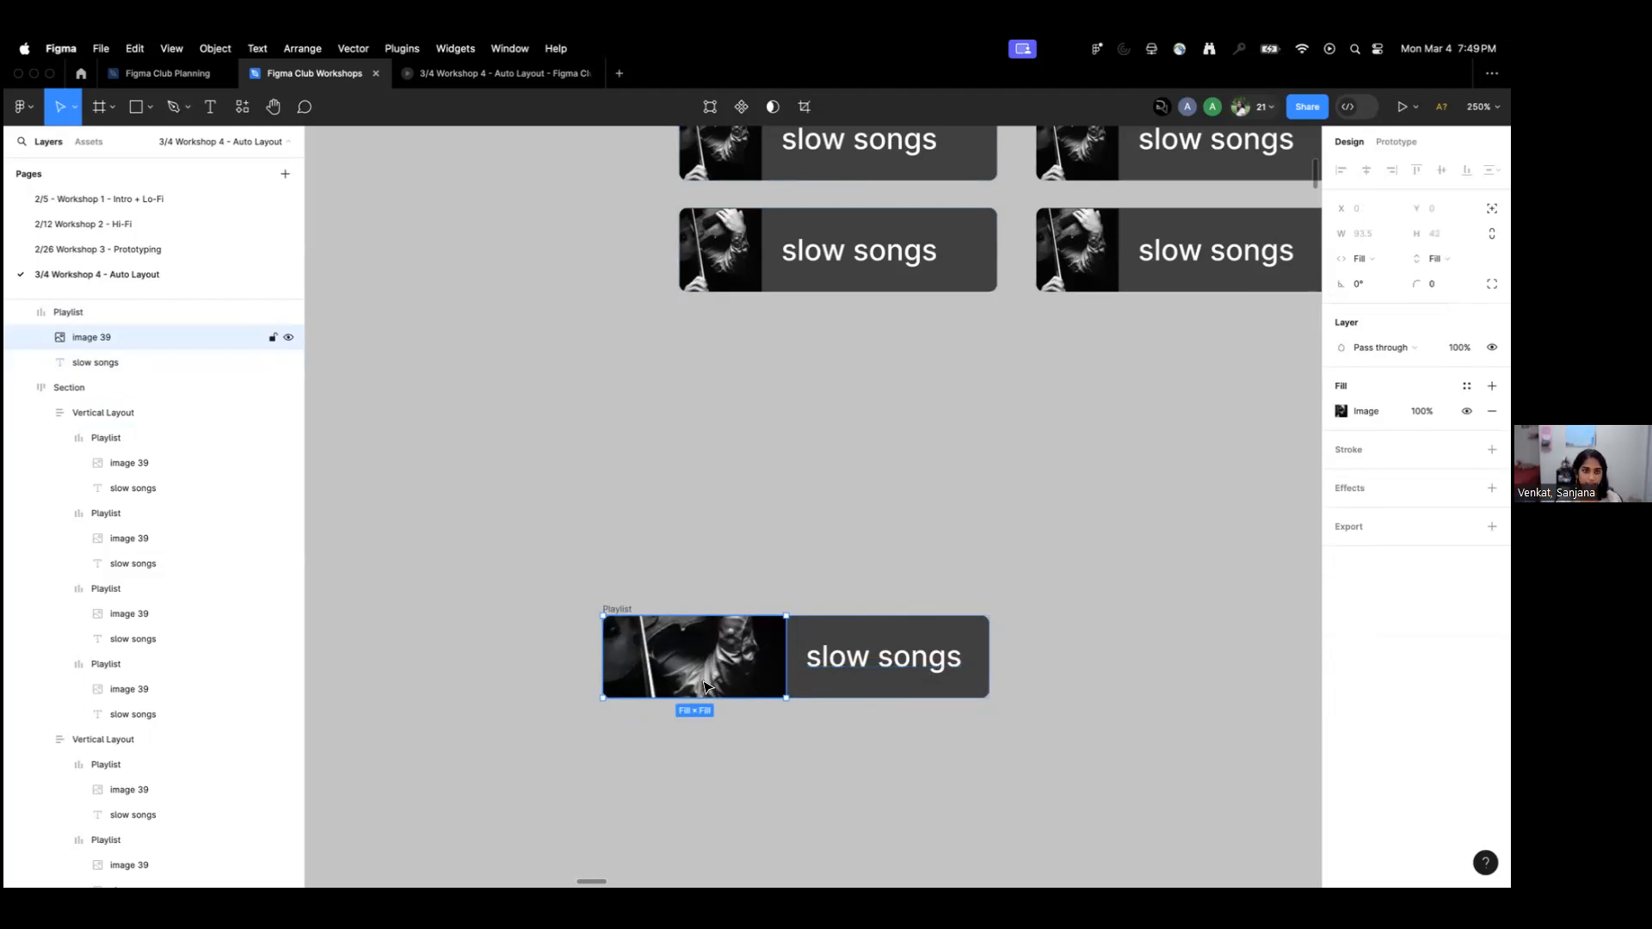
Set the cover image's width to Fixed and narrow the image to about 41.
left_click(1366, 258)
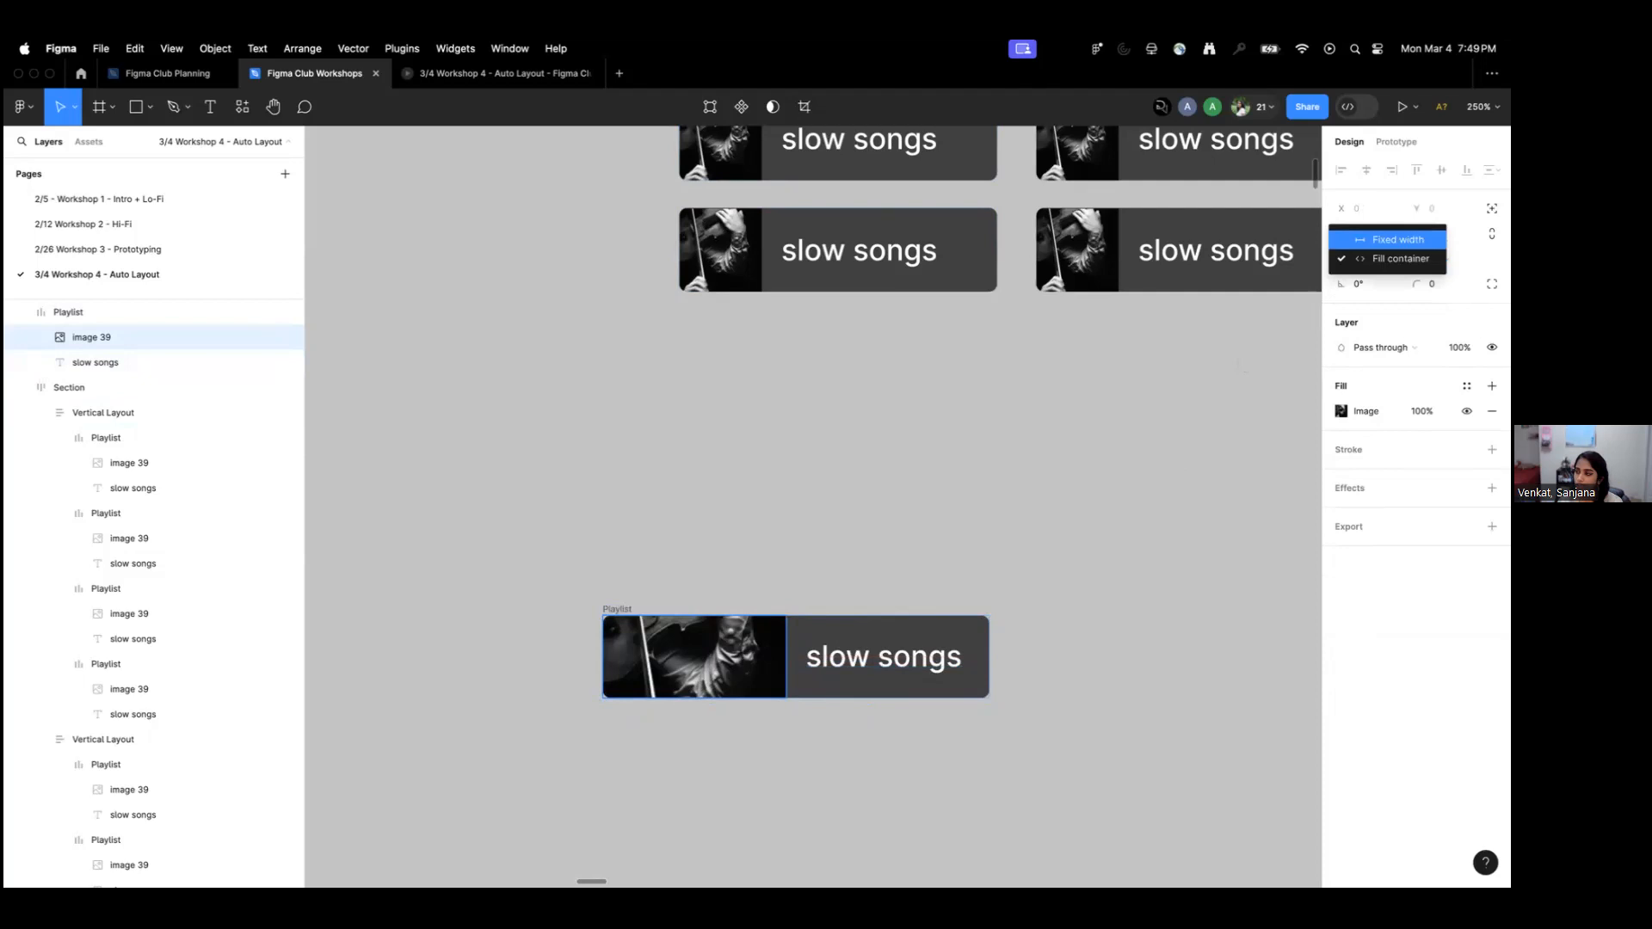
left_click(1398, 239)
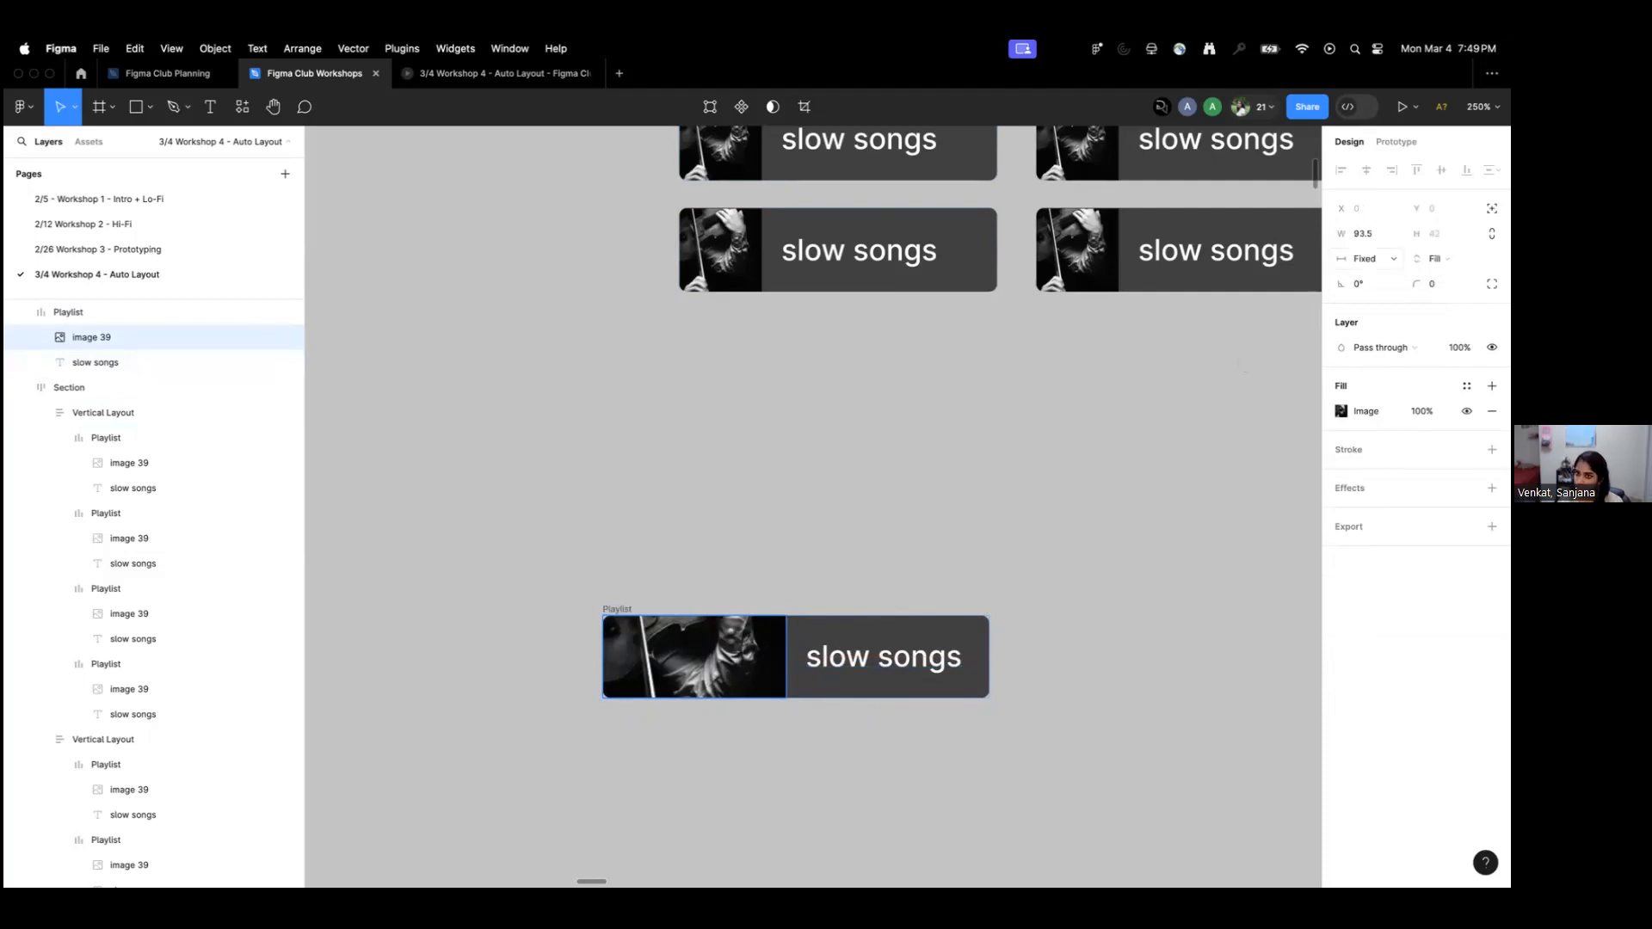
left_click_drag(785, 665, 683, 678)
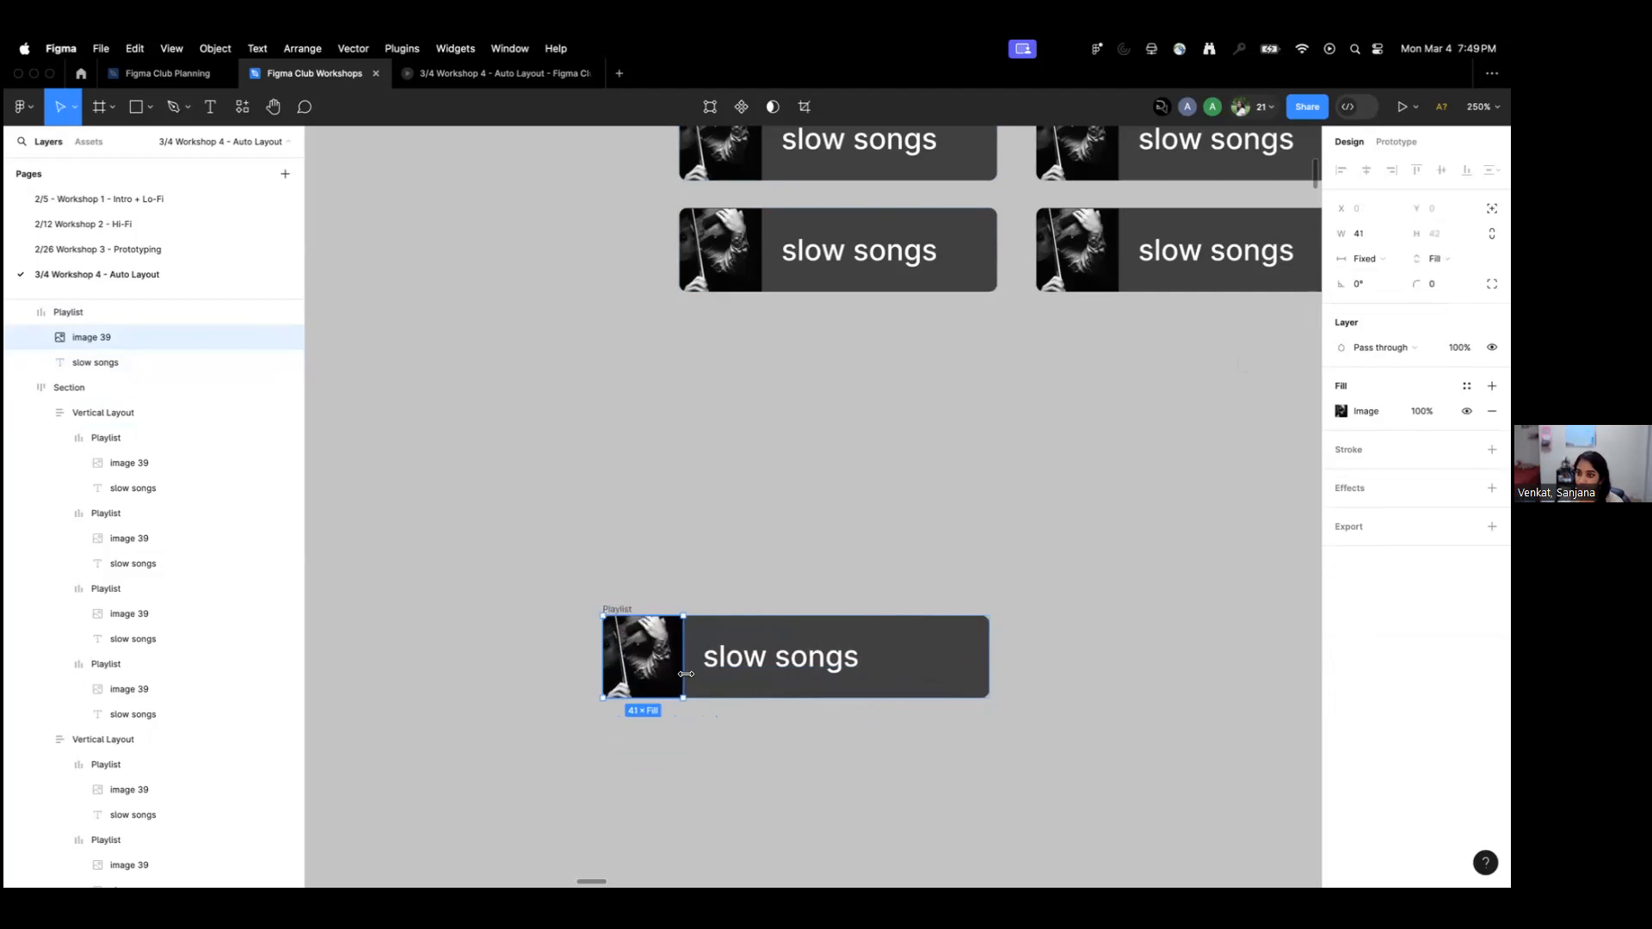
Widen the standalone Playlist frame to about 229 and clear the selection.
left_click(618, 609)
left_click(645, 664)
left_click(617, 610)
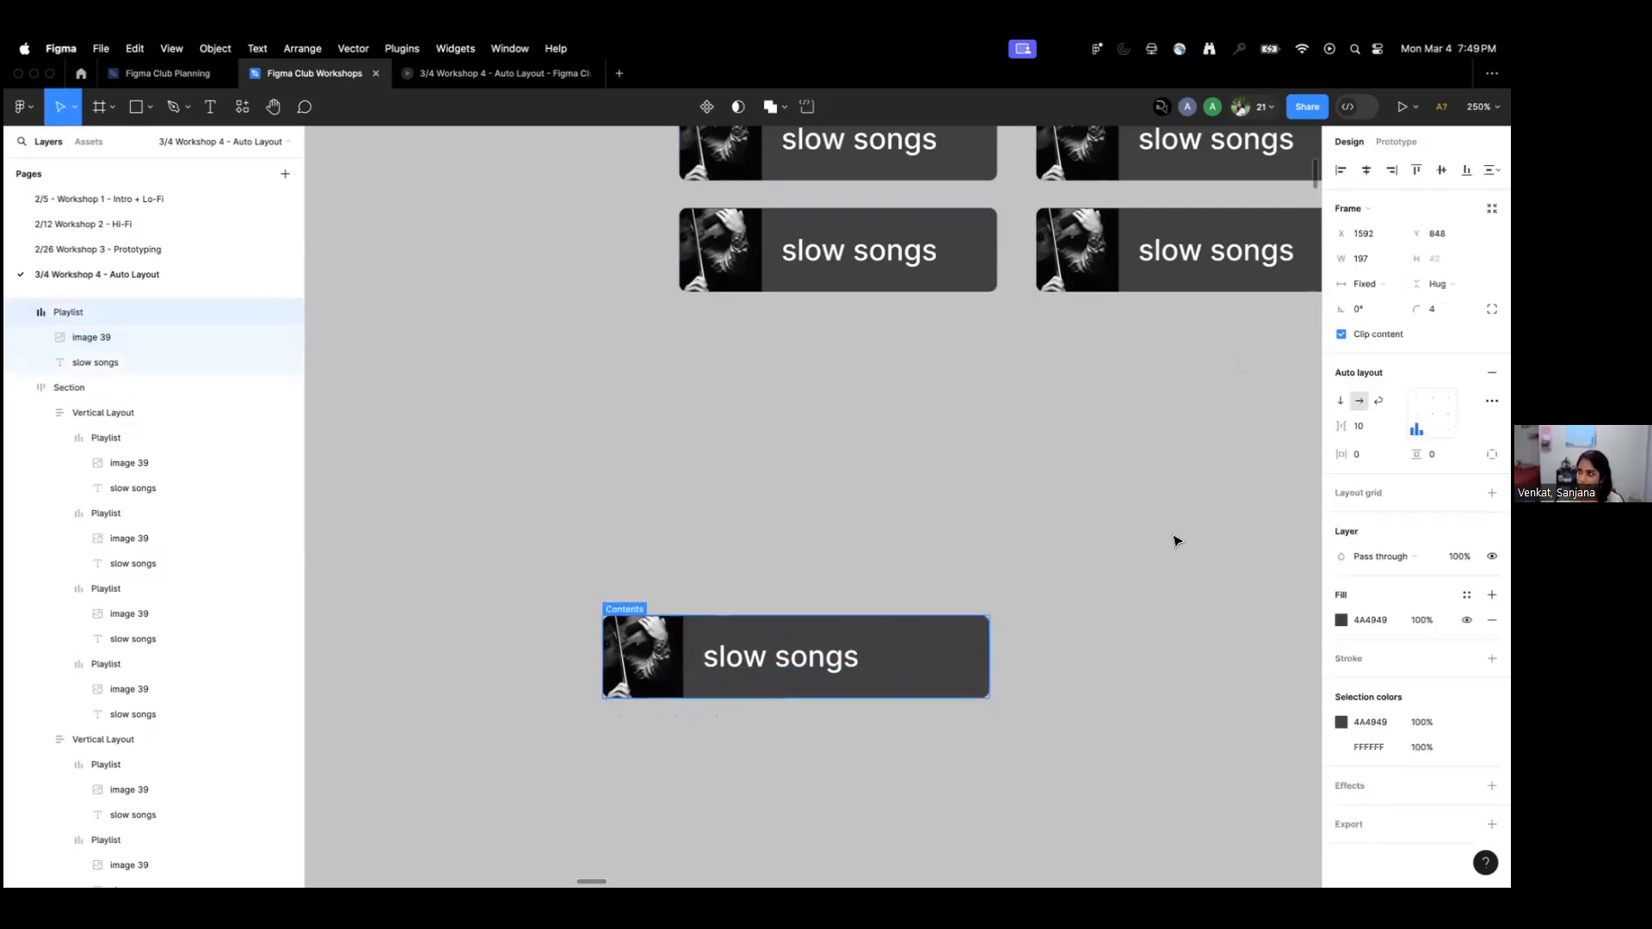
left_click_drag(990, 641, 1051, 629)
left_click(852, 520)
Examine the Pink Sweat$ Sample card and its position relative to the workshop sections.
scroll(849, 519, "down", 2)
scroll(849, 518, "down", 10)
left_click_drag(666, 621, 821, 376)
left_click_drag(643, 527, 685, 414)
scroll(582, 570, "up", 8)
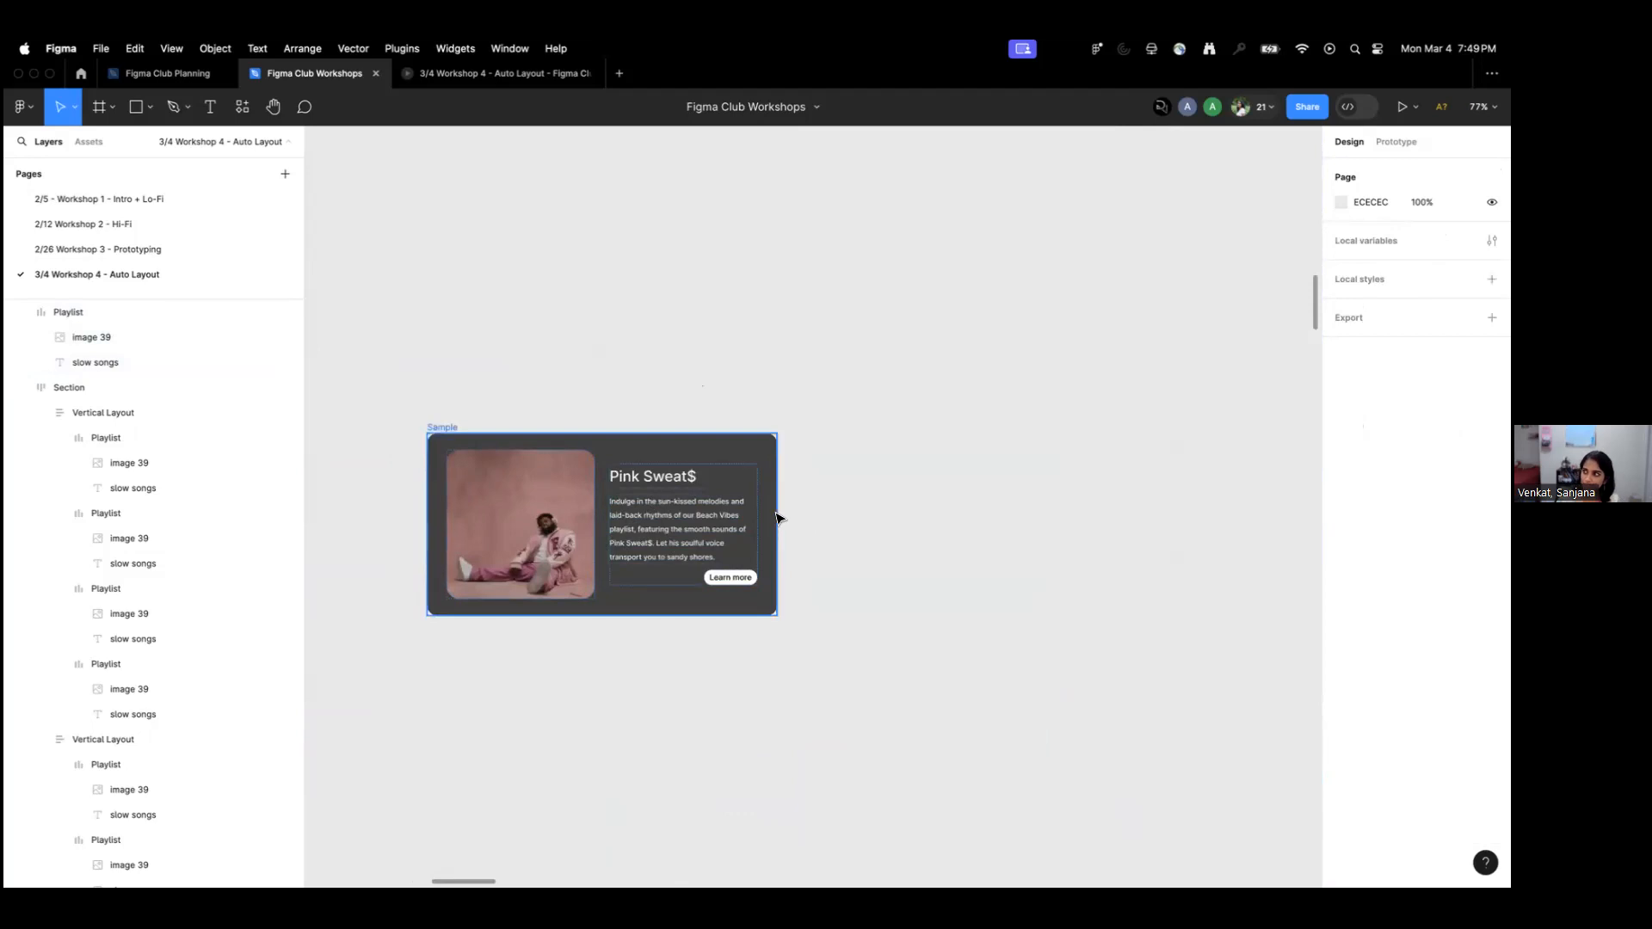
scroll(854, 412, "down", 5)
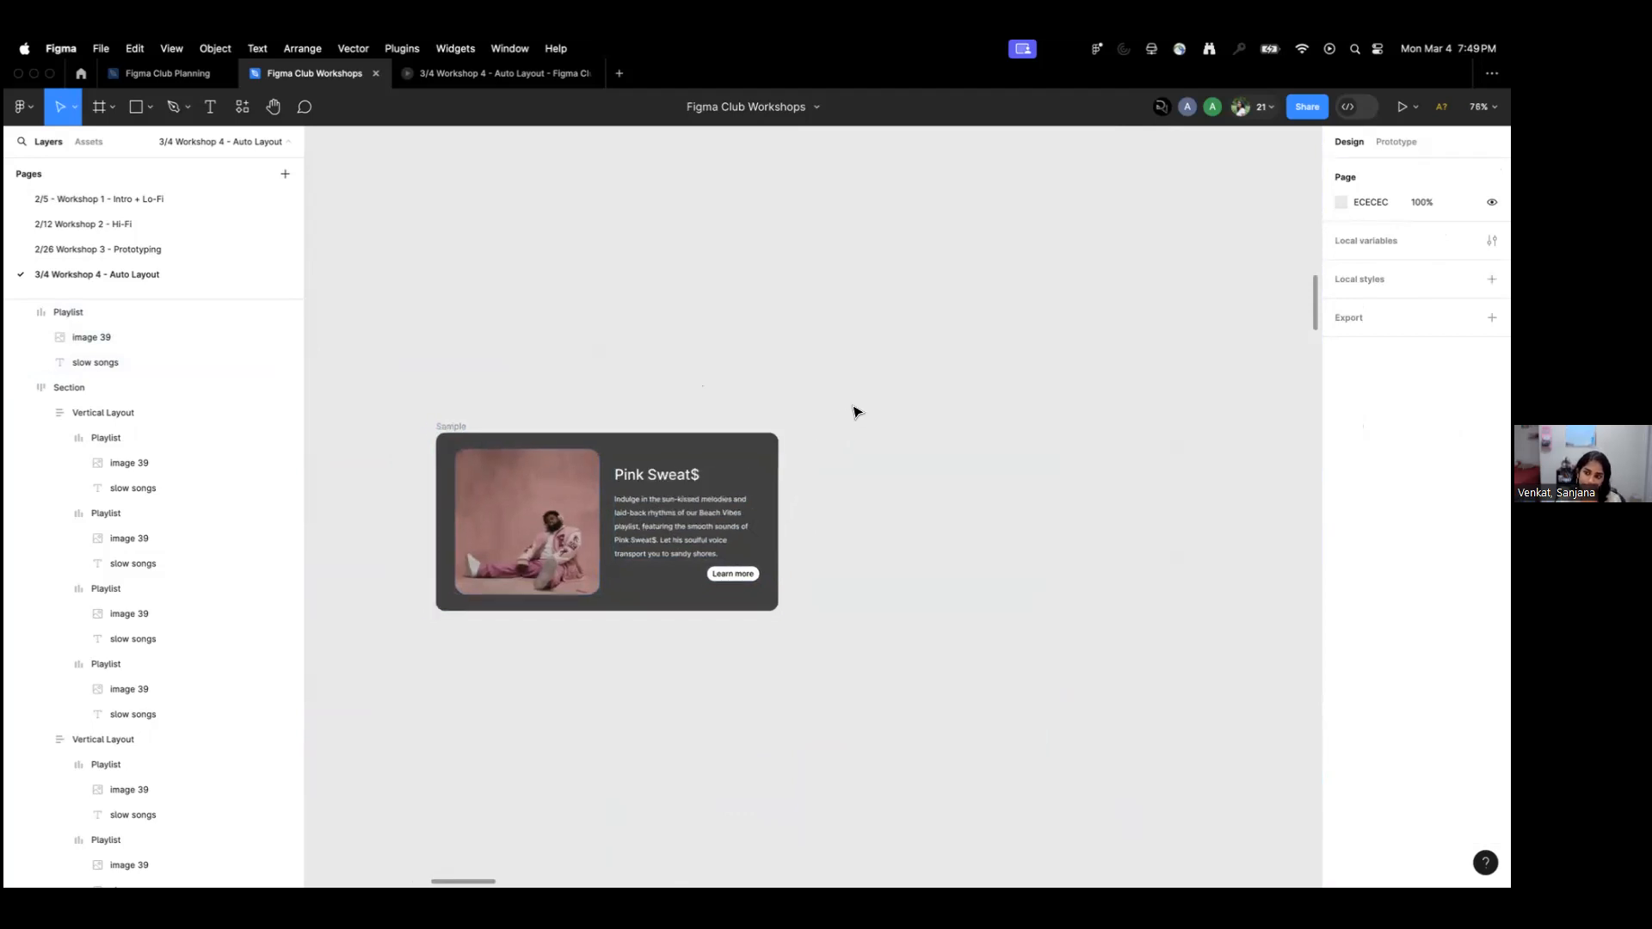
left_click_drag(855, 410, 691, 579)
scroll(737, 437, "down", 3)
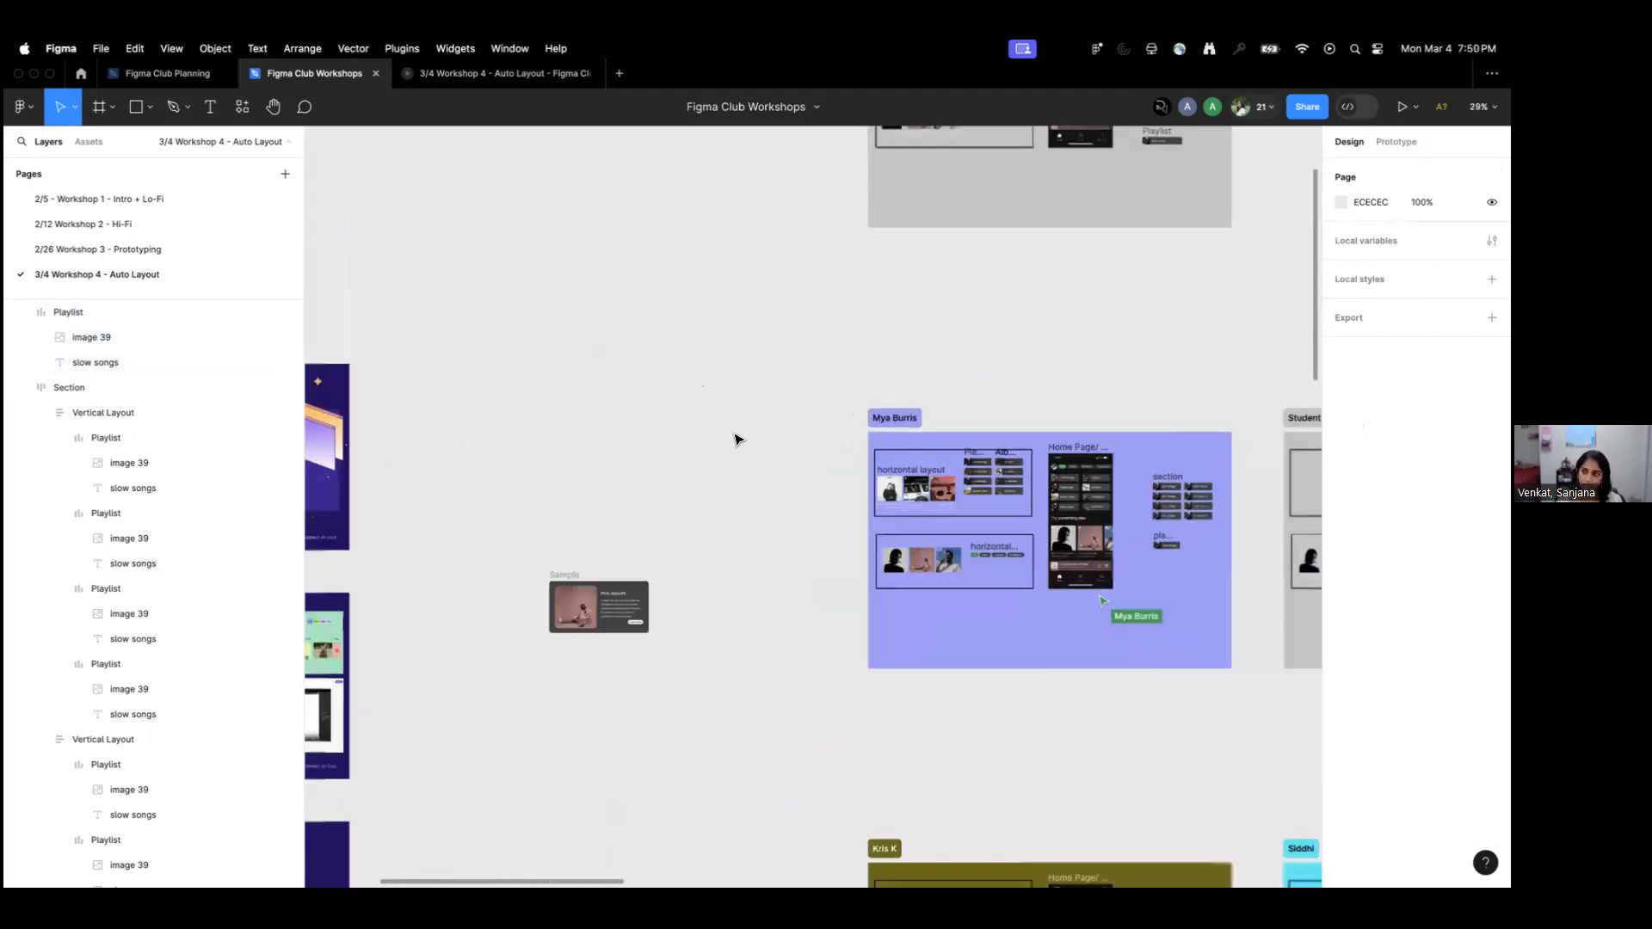
Review the widened Playlist frame alongside the playlist grid and the Home Page/ Feed design.
left_click_drag(896, 330, 737, 545)
left_click_drag(973, 468, 874, 556)
scroll(928, 436, "up", 7)
scroll(847, 427, "up", 5)
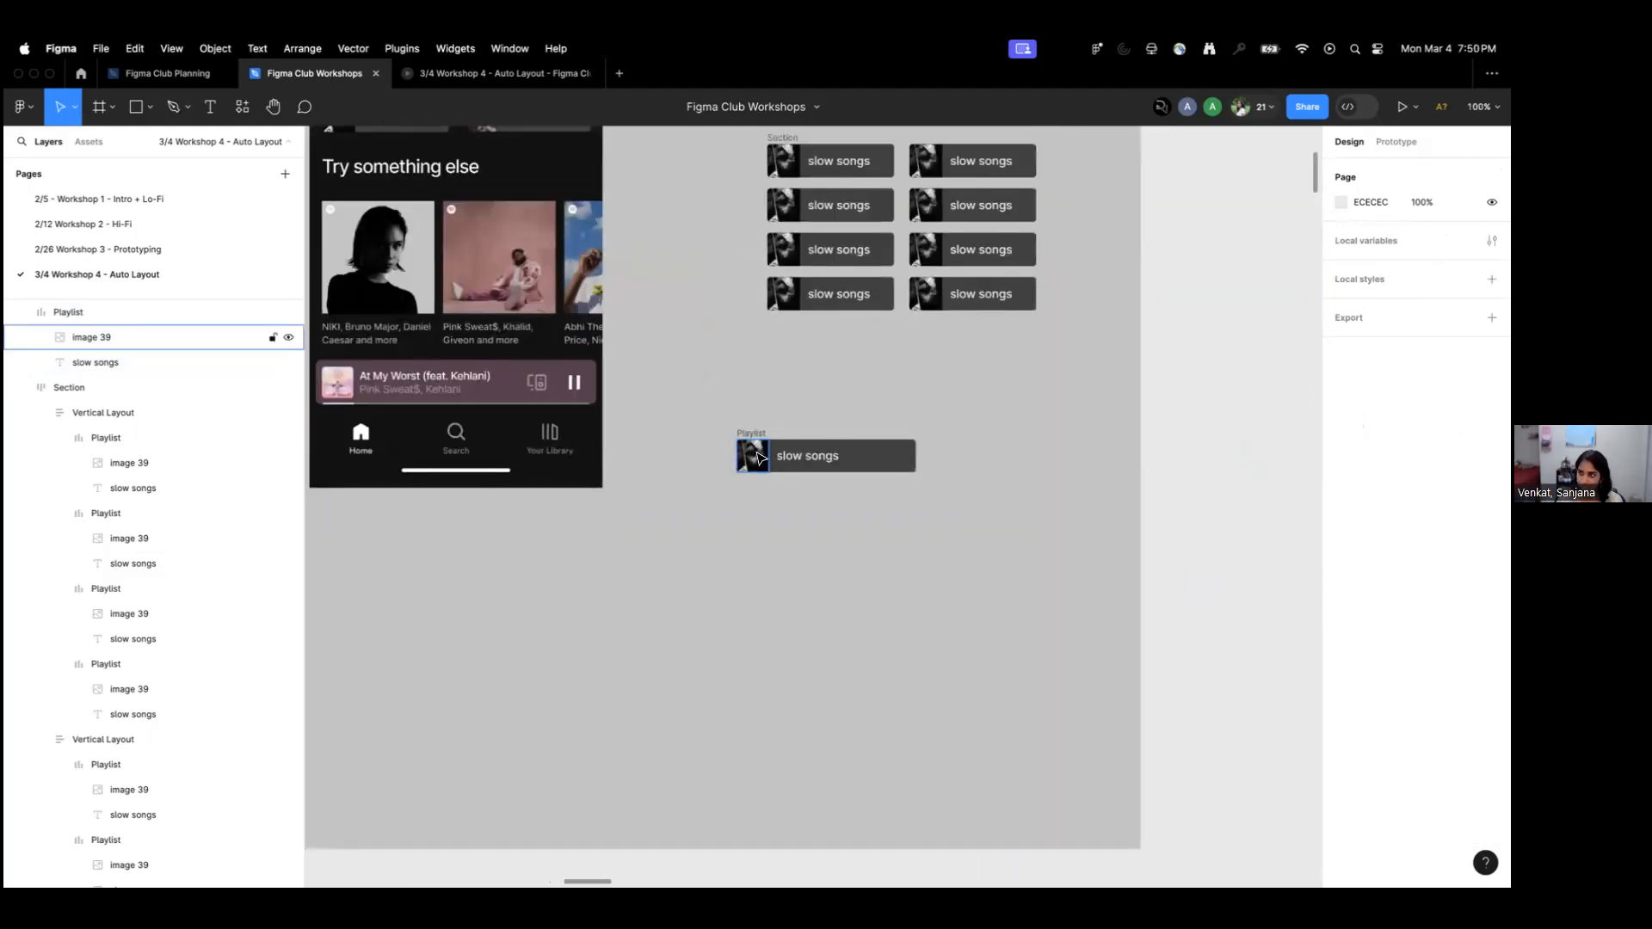
left_click(892, 467)
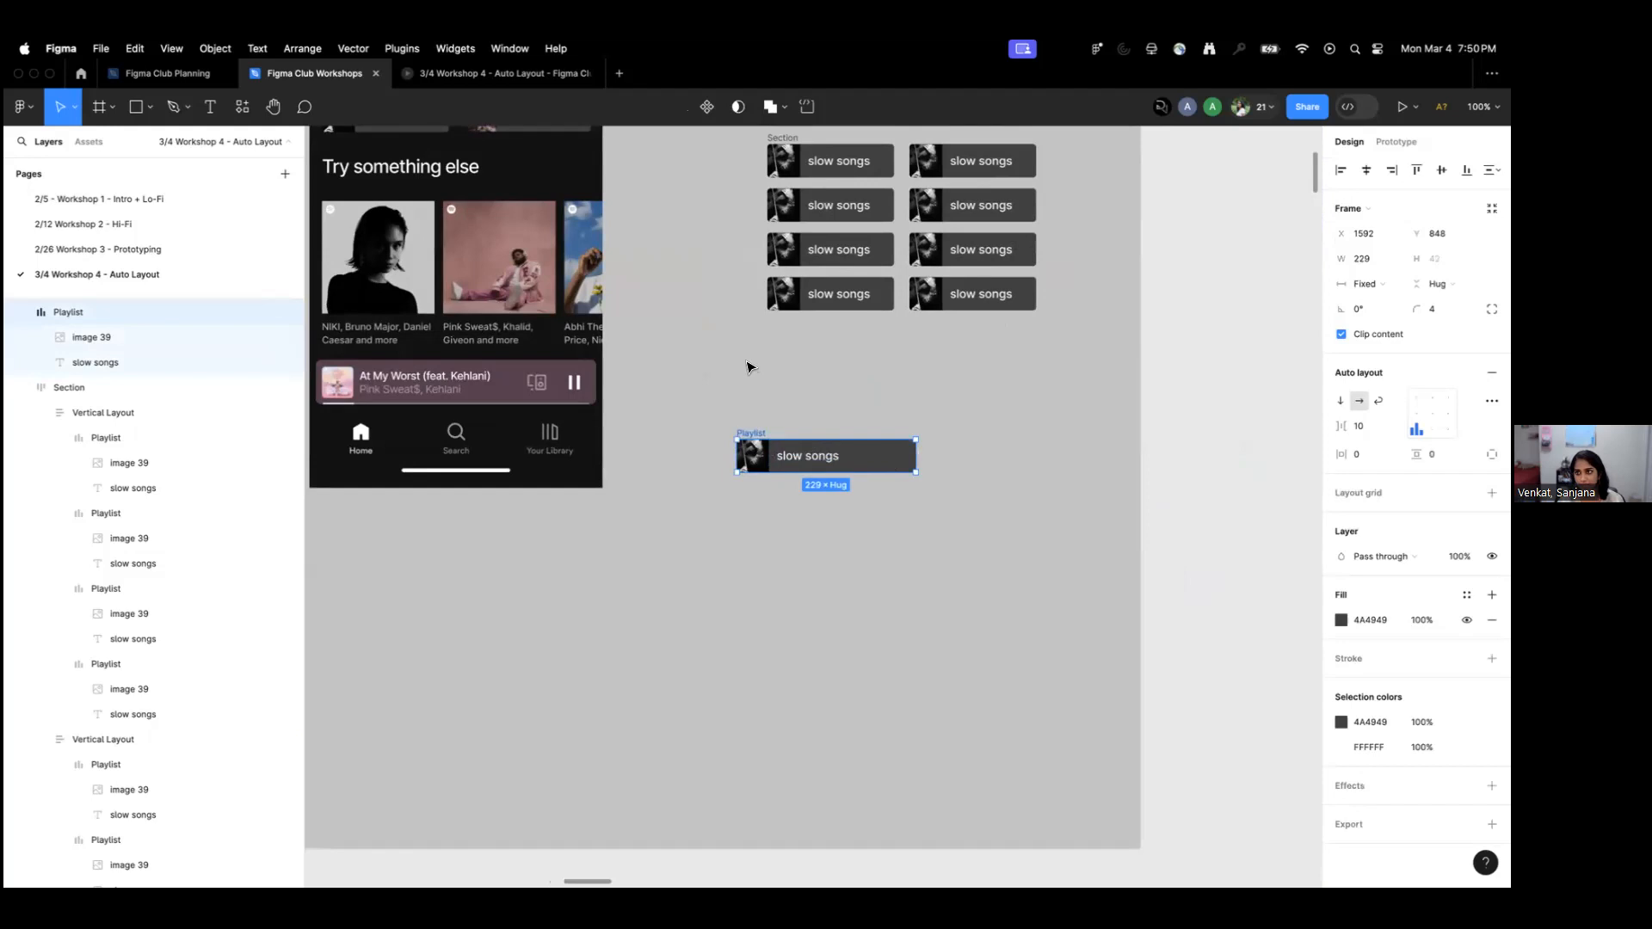
scroll(748, 365, "up", 5)
scroll(856, 425, "up", 3)
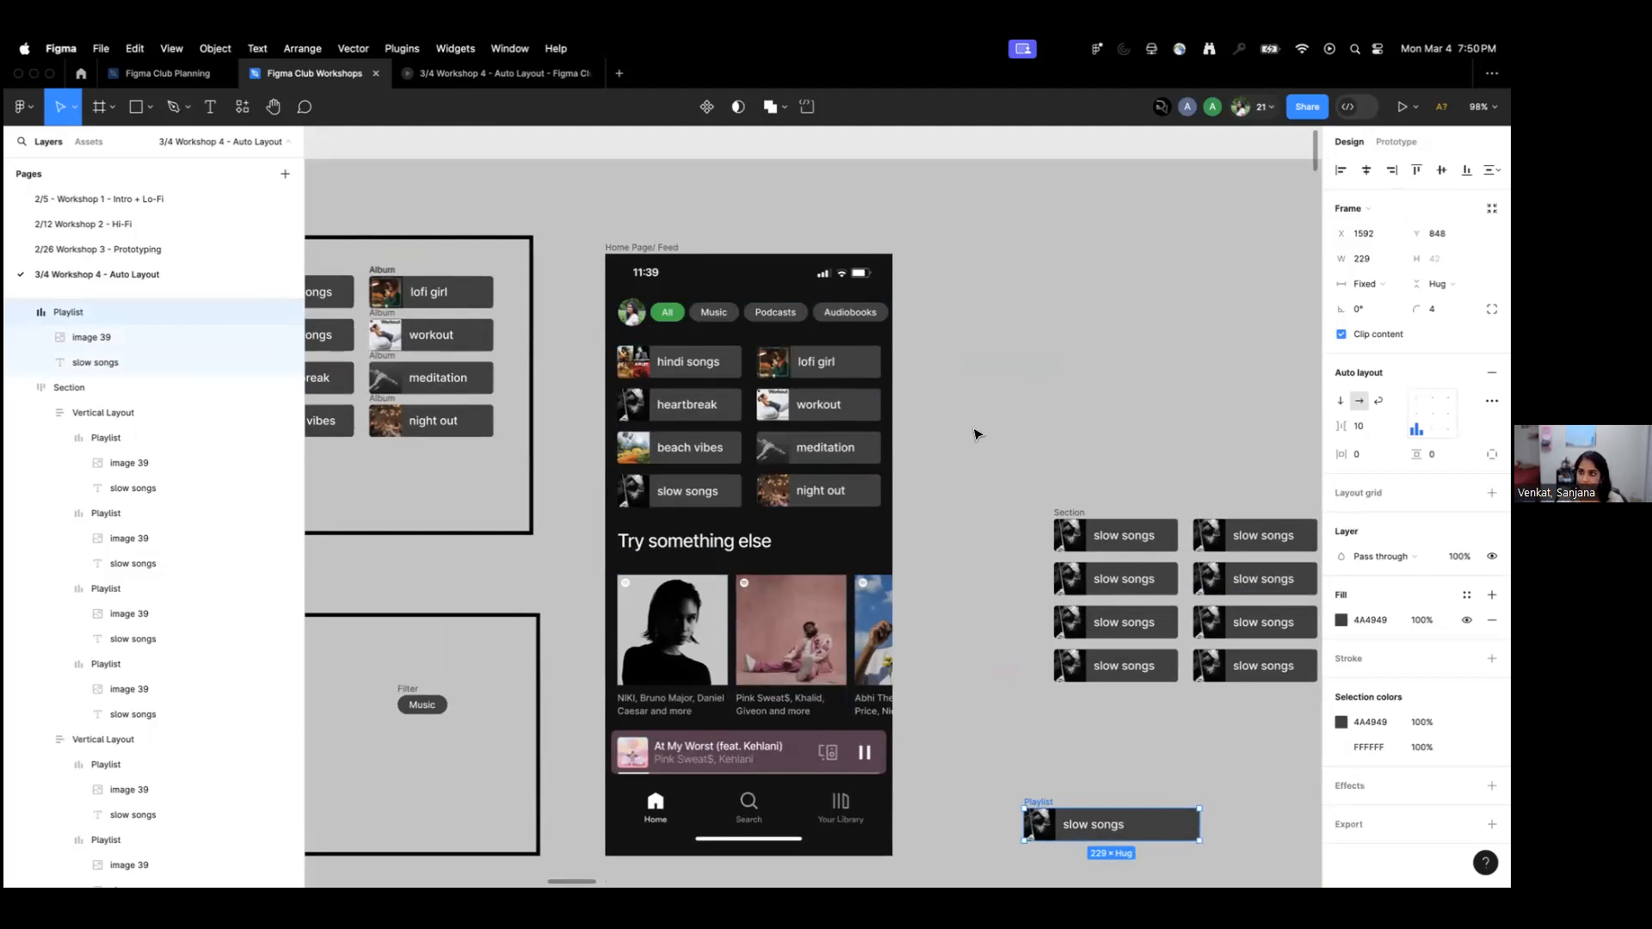
scroll(974, 434, "down", 5)
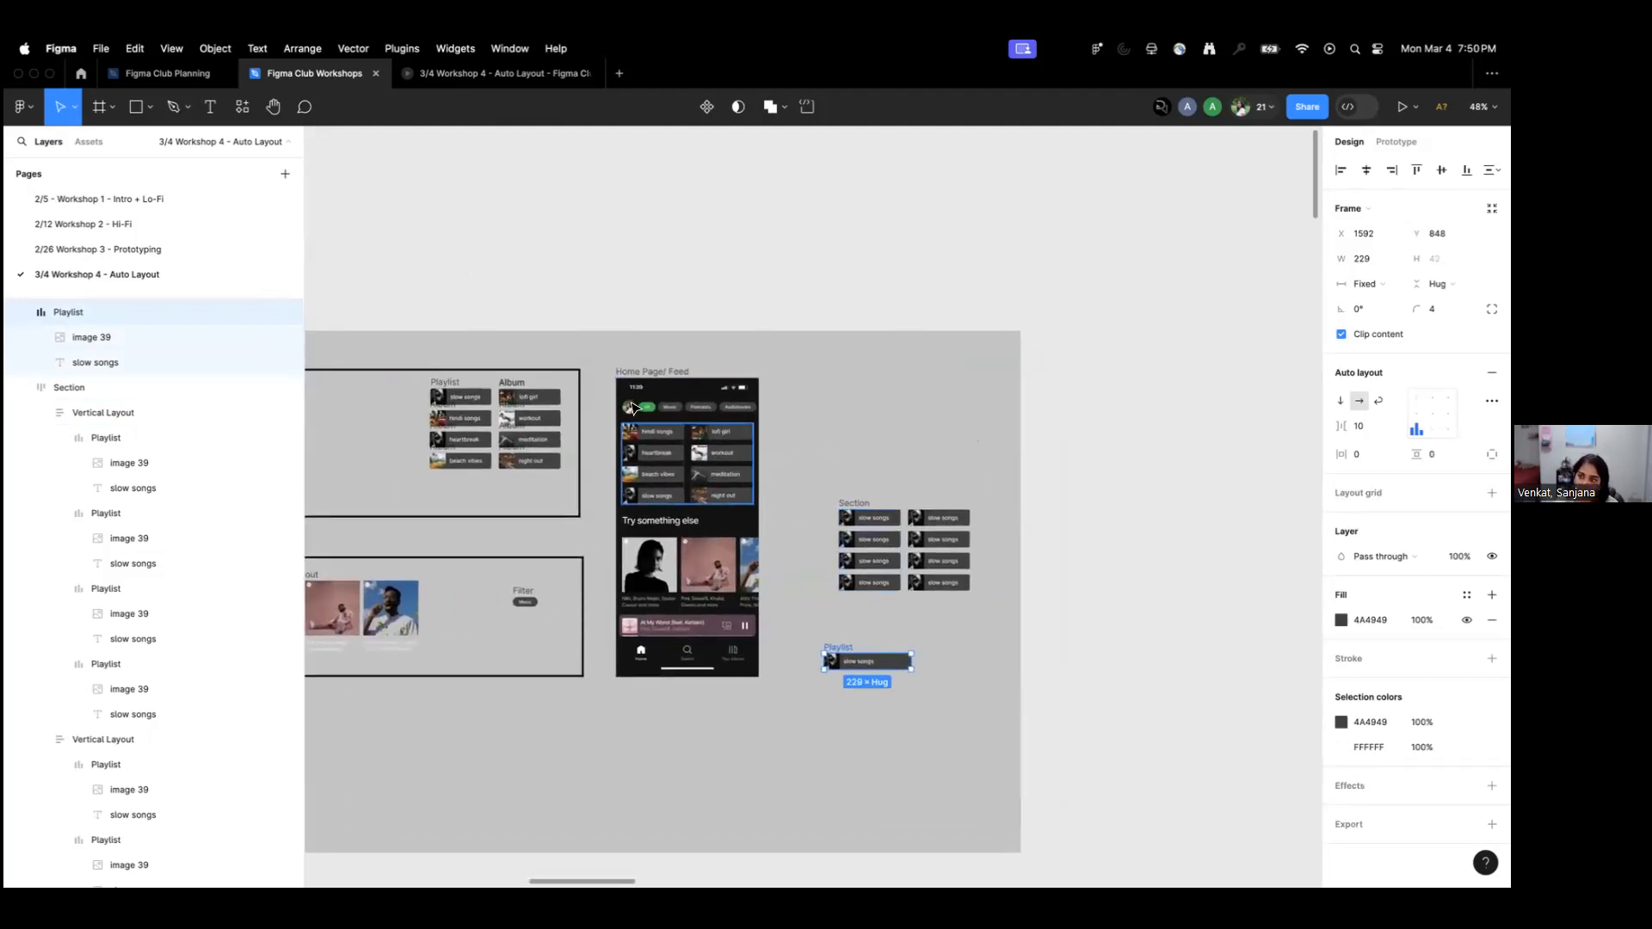
Duplicate the Home Page/ Feed frame onto the empty canvas to the right of the demo section.
left_click(670, 373)
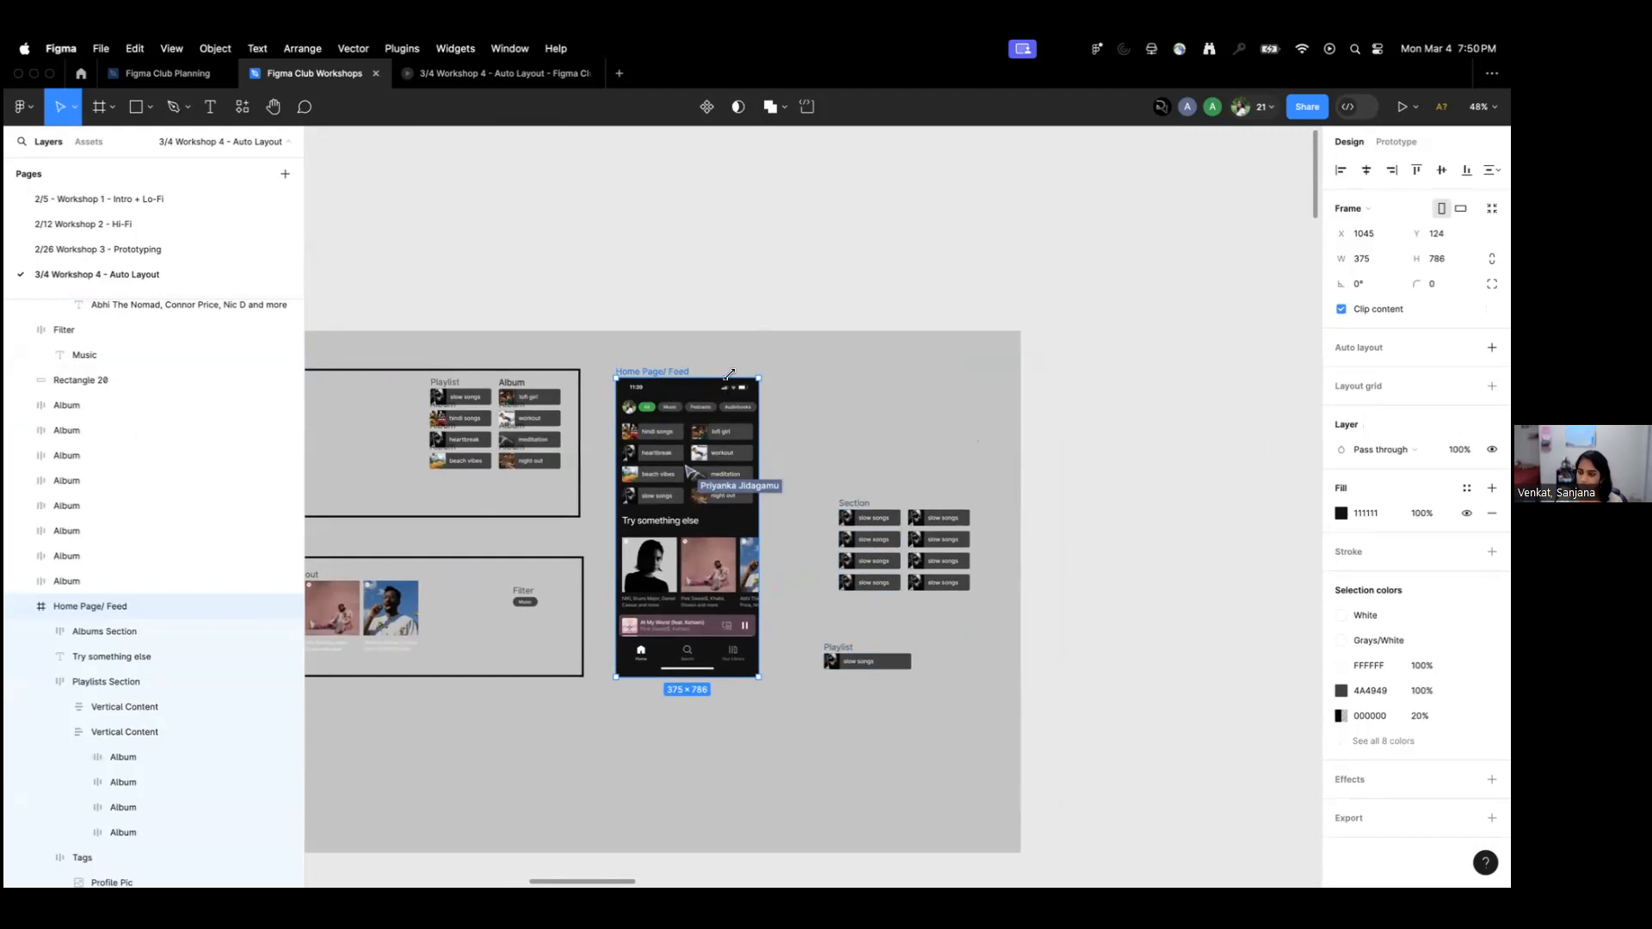
scroll(914, 388, "down", 6)
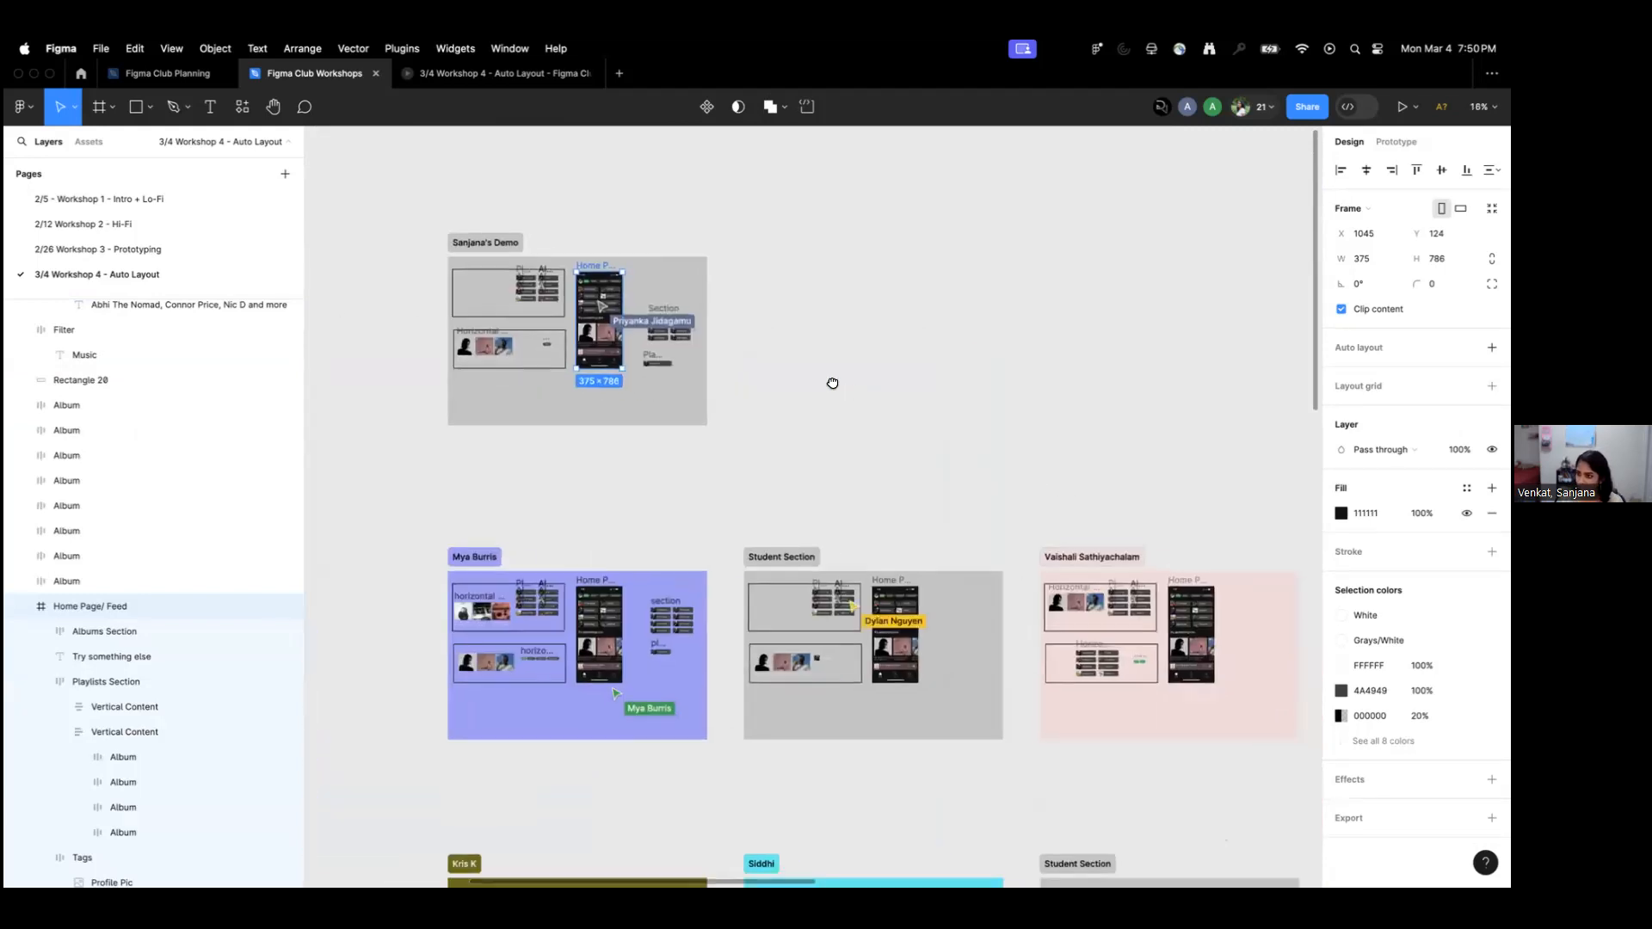
scroll(682, 373, "up", 5)
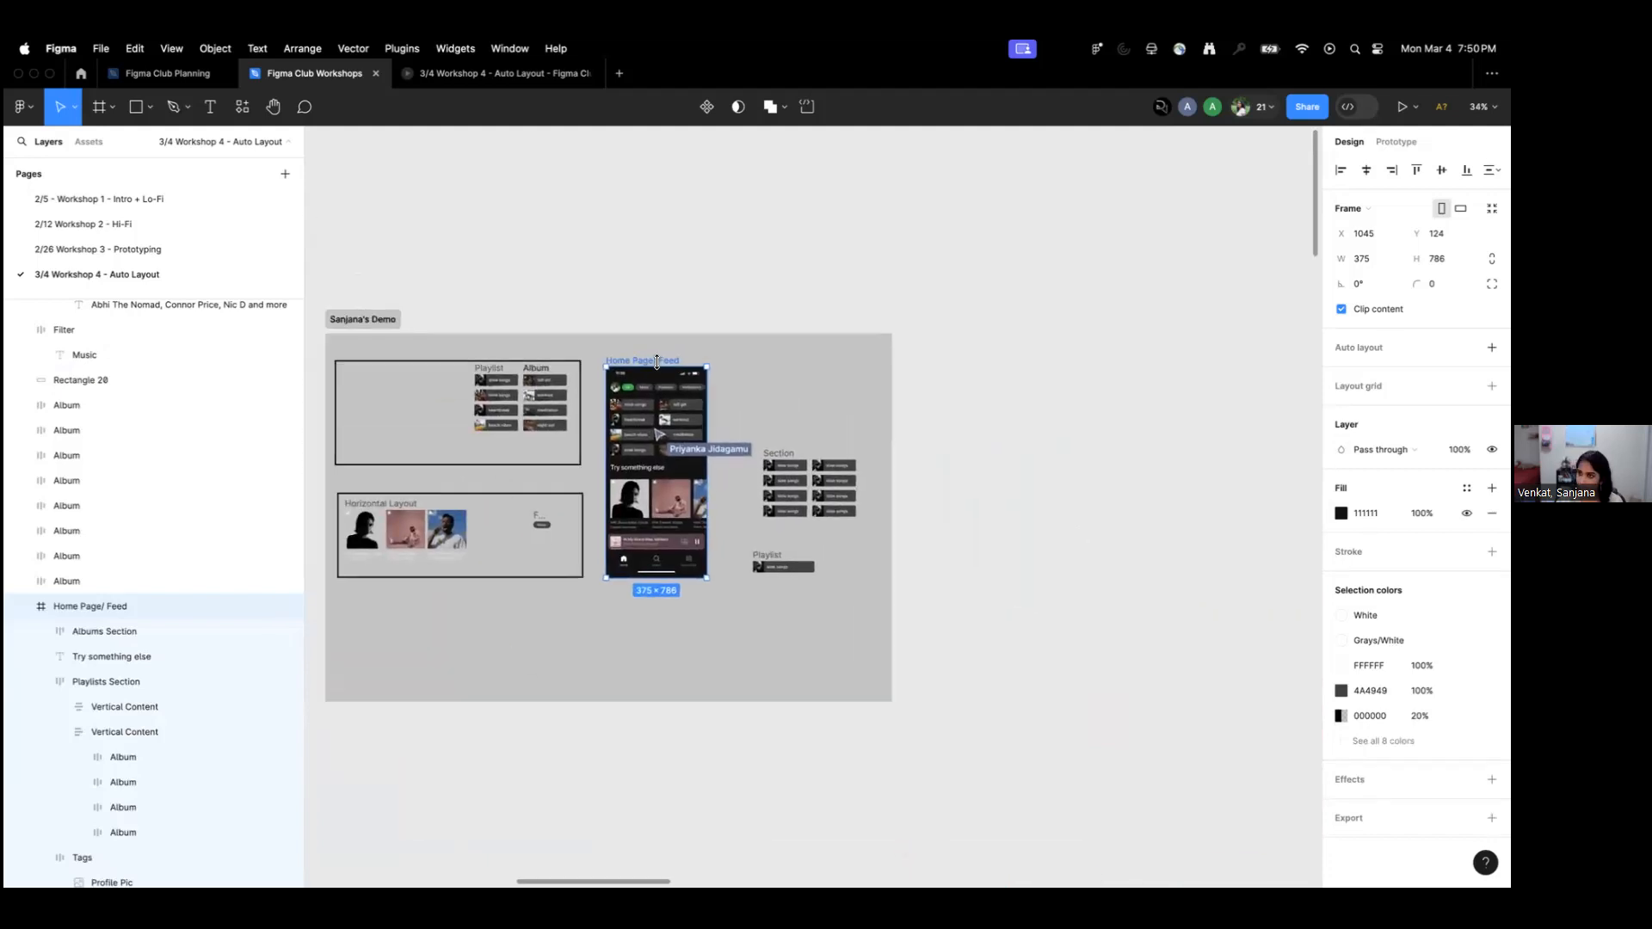
left_click_drag(656, 359, 1059, 360)
scroll(996, 465, "right", 3)
scroll(997, 470, "up", 5)
left_click_drag(535, 392, 874, 826)
key("Delete")
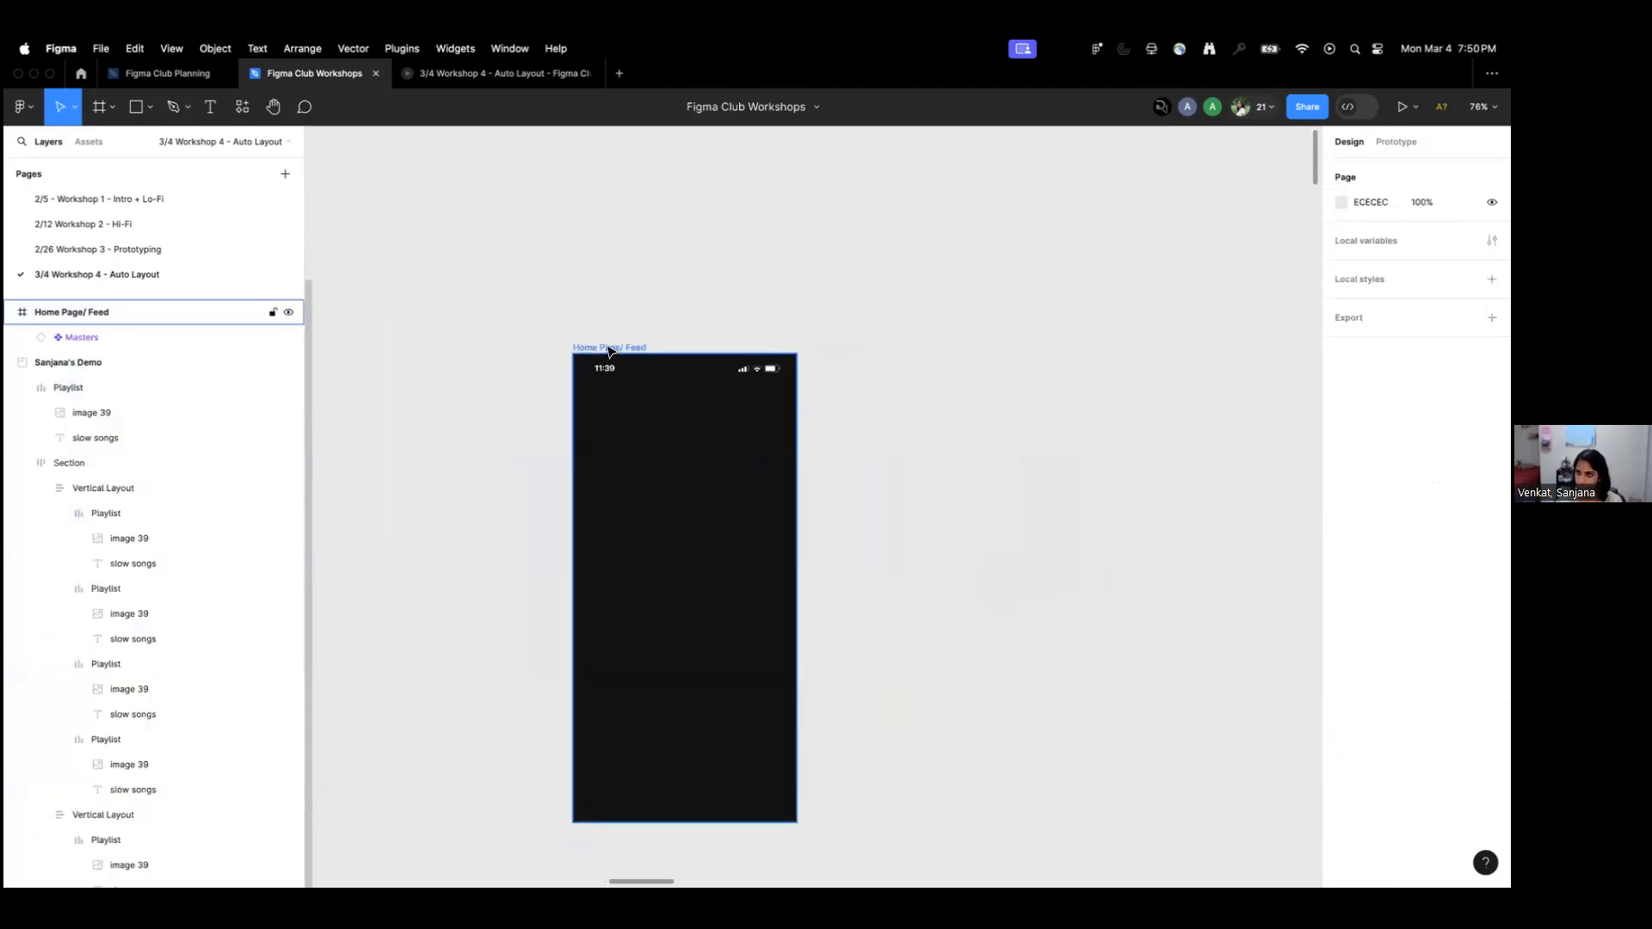
key("super+z")
left_click(814, 494)
Delete the Playlists Section, Albums Section and Tags row from the duplicated Home Page/ Feed frame.
left_click(731, 507)
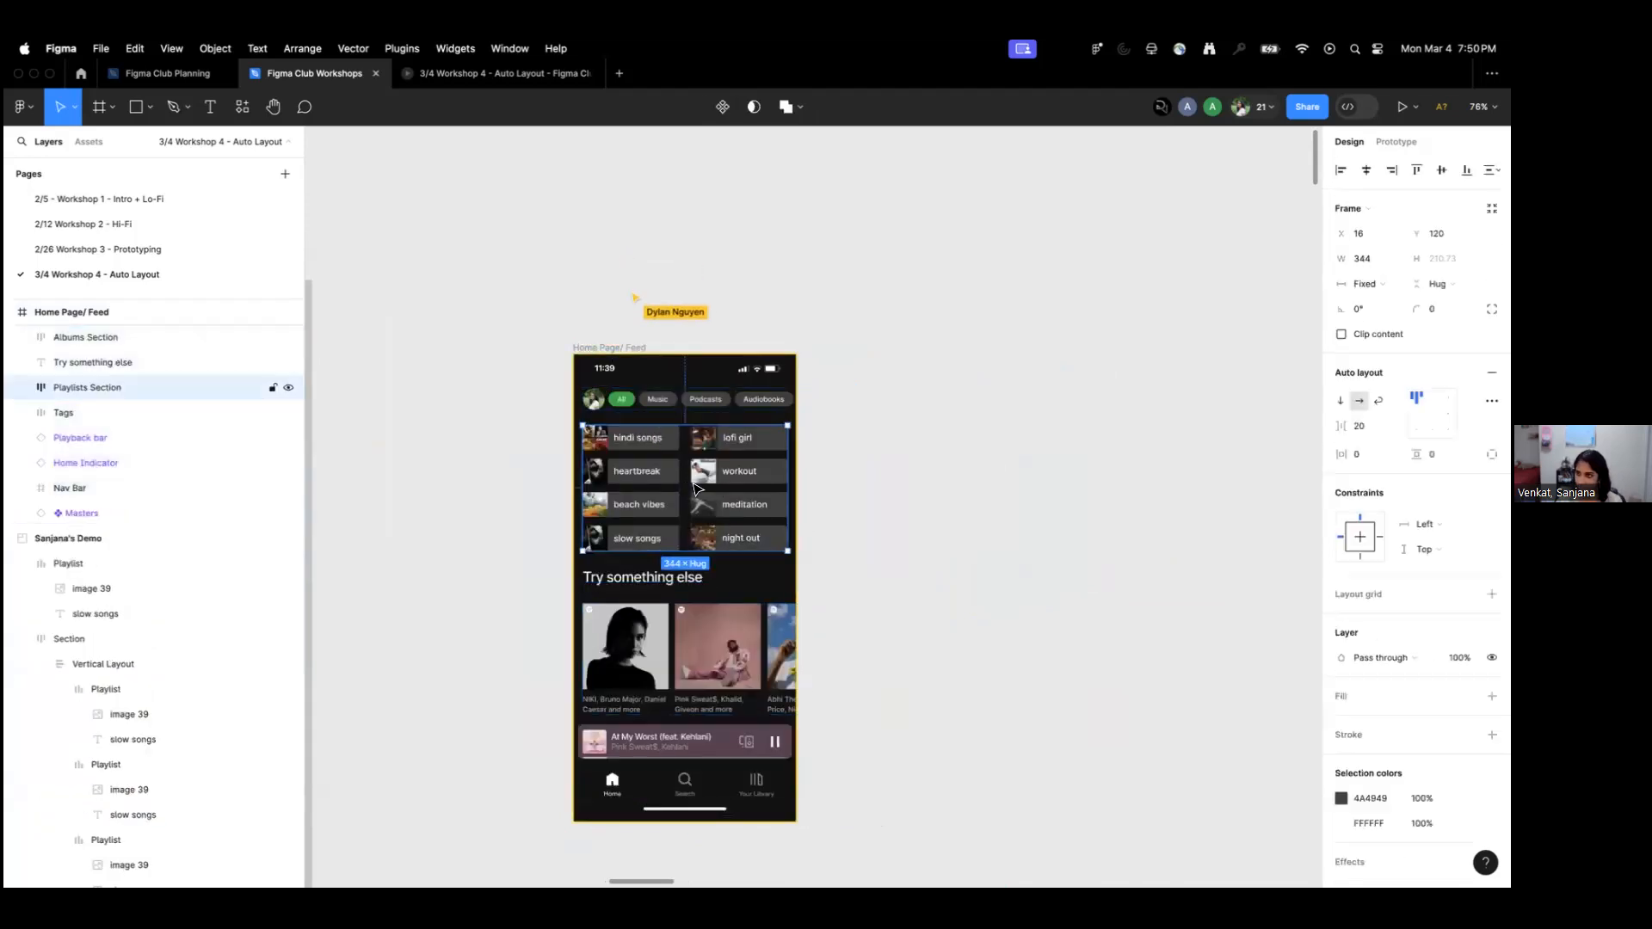
left_click(642, 695, "shift")
key("Delete")
left_click(655, 401)
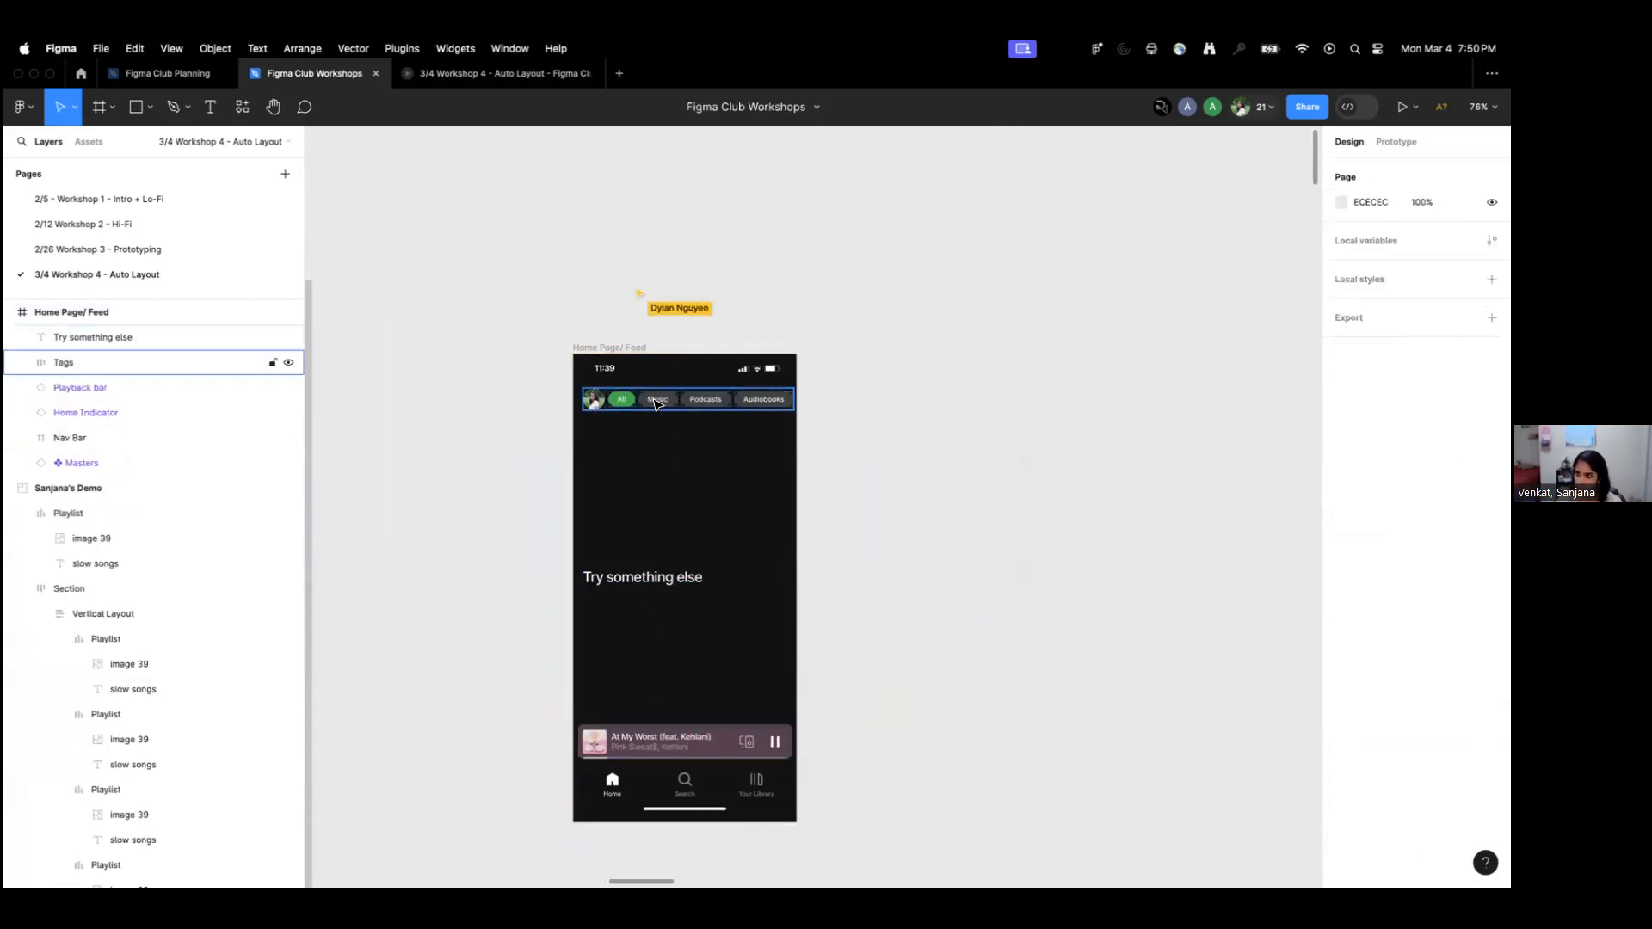
key("Delete")
Copy the stripped Home Page/ Feed frame into the gray Student Section and place it to the right of the existing feed.
left_click(595, 346)
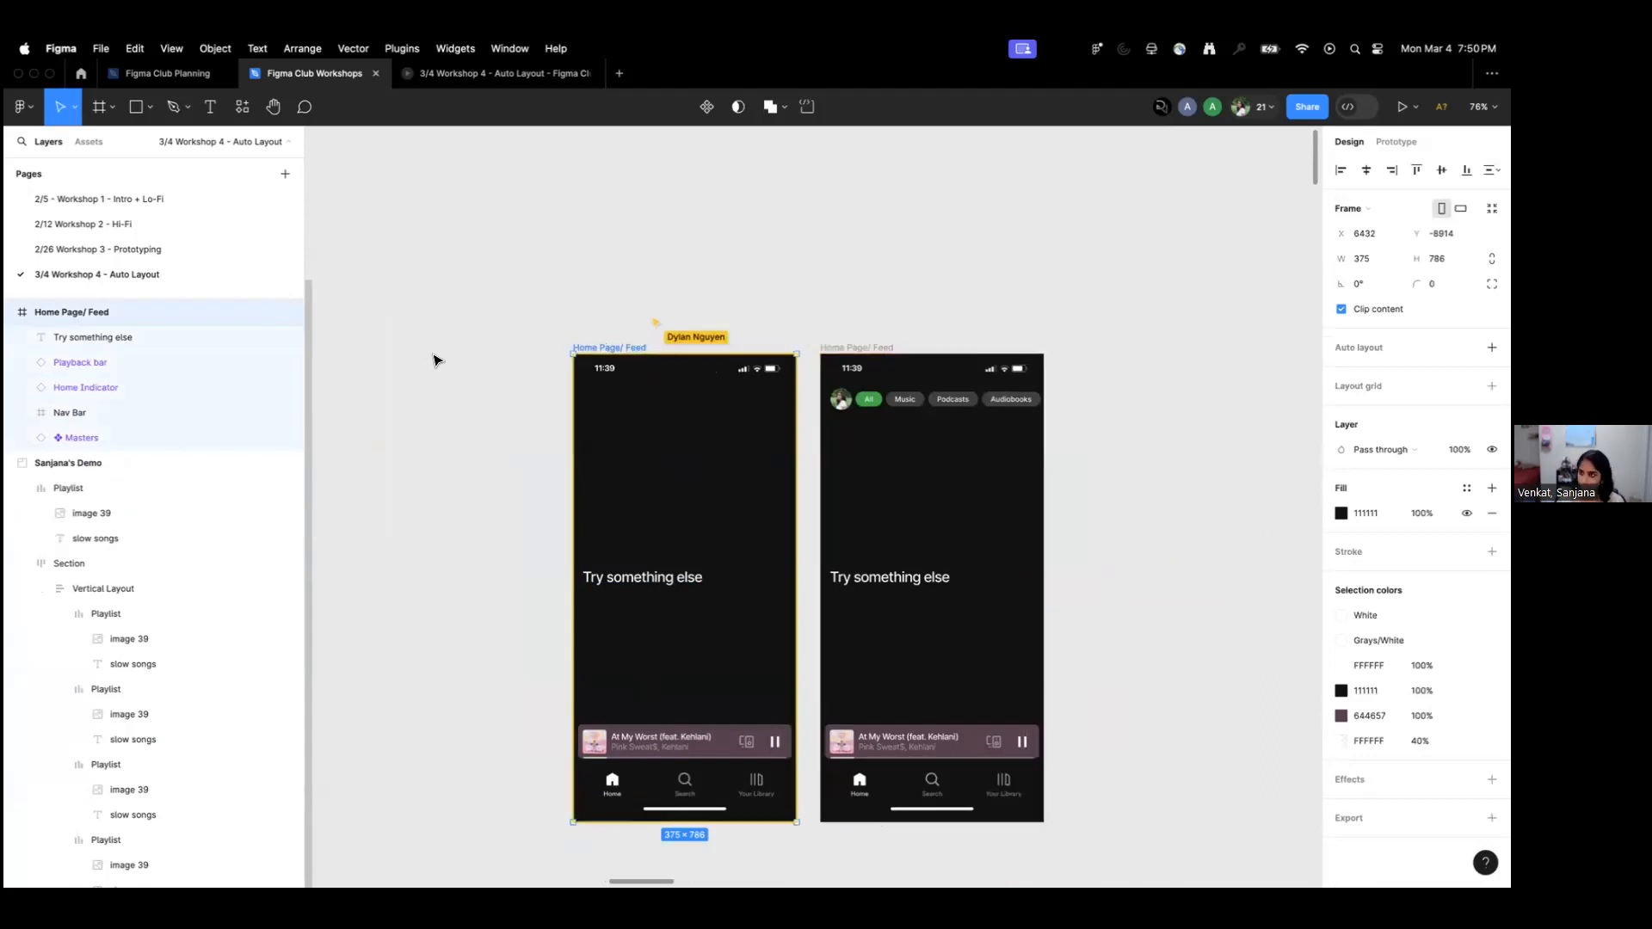
scroll(433, 358, "down", 10)
left_click_drag(646, 525, 720, 407)
left_click(660, 449)
scroll(660, 450, "up", 5)
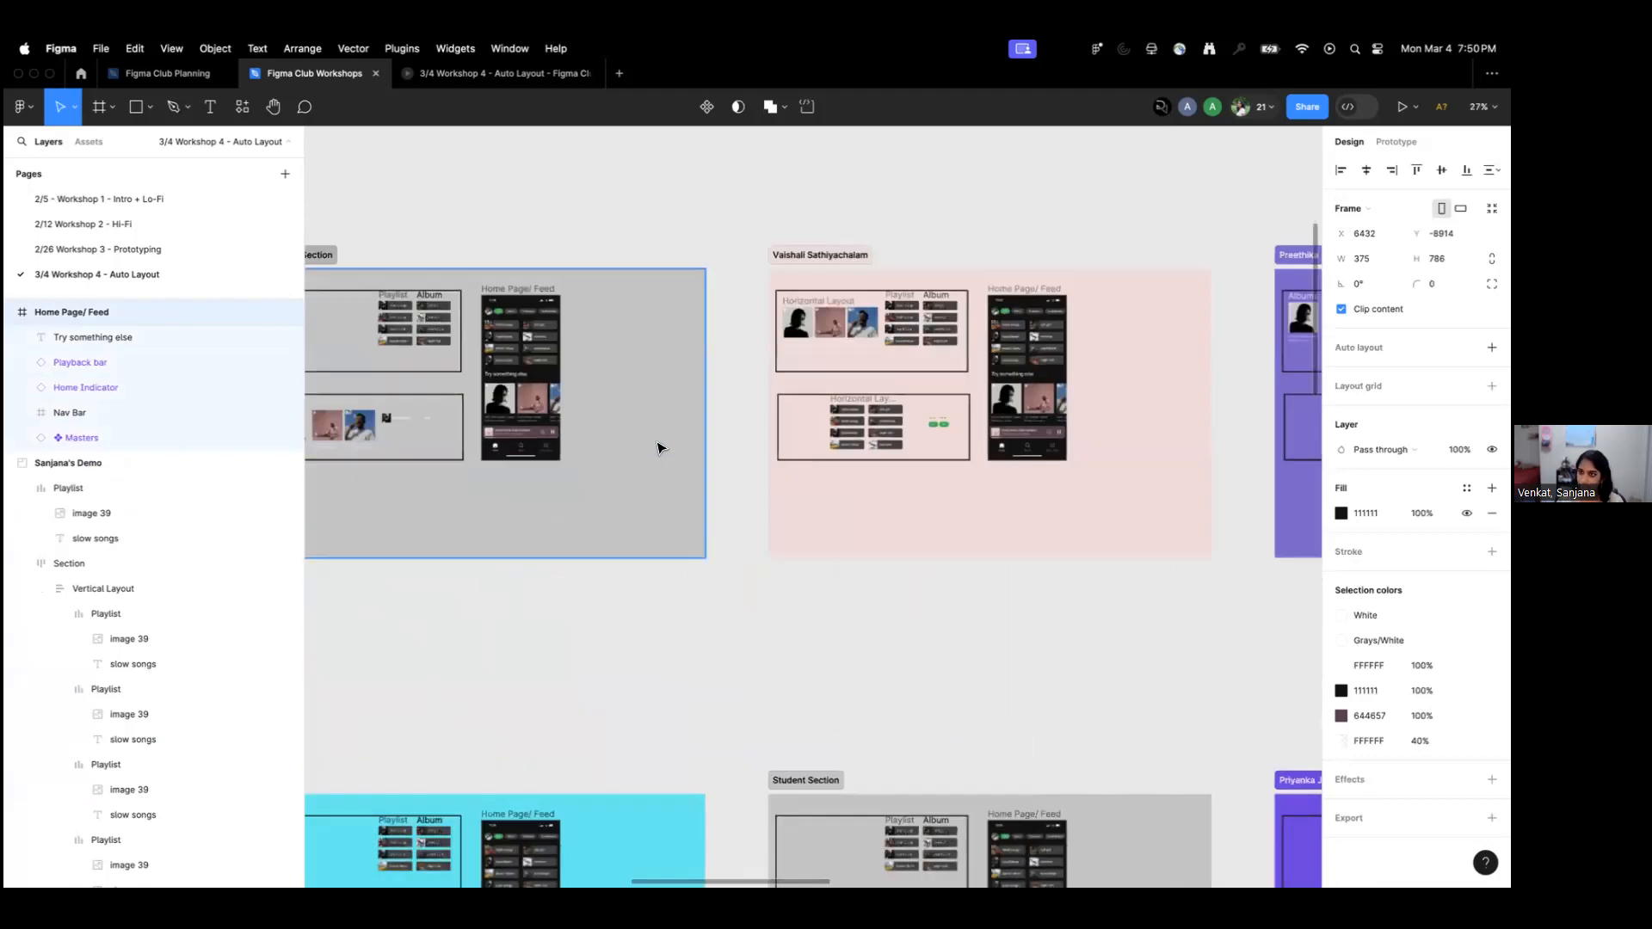
key("ctrl+v")
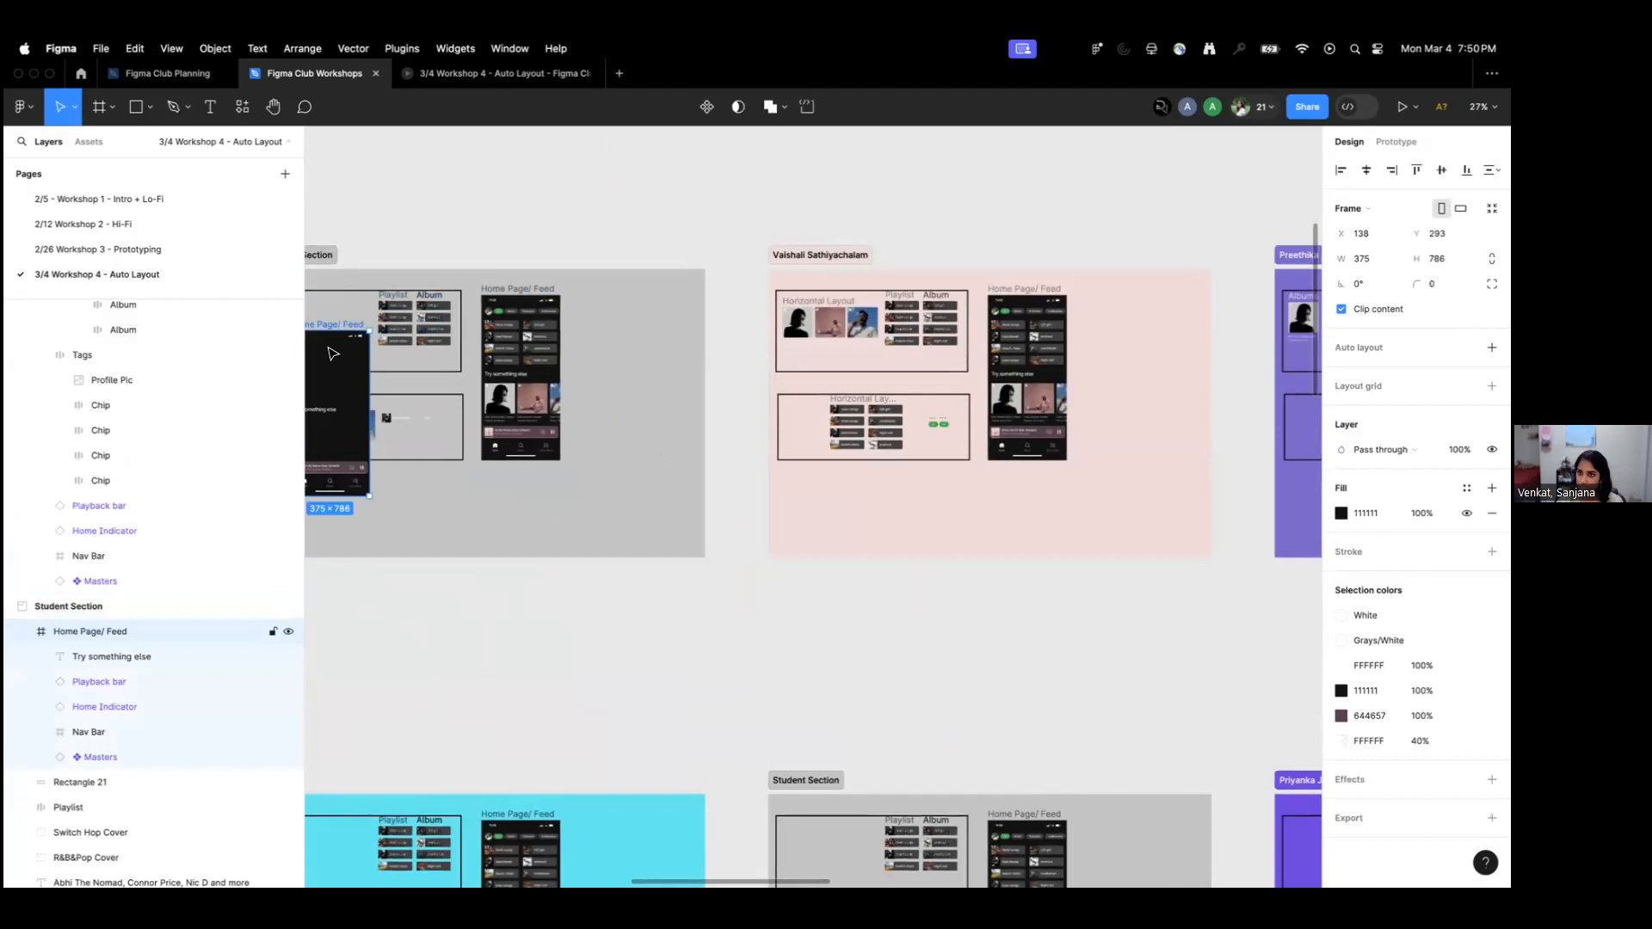
left_click_drag(335, 329, 629, 287)
Look over the stripped Home Page/ Feed frames beside the demo section.
left_click(636, 199)
left_click_drag(636, 200, 836, 571)
scroll(725, 395, "down", 1)
scroll(655, 394, "up", 3)
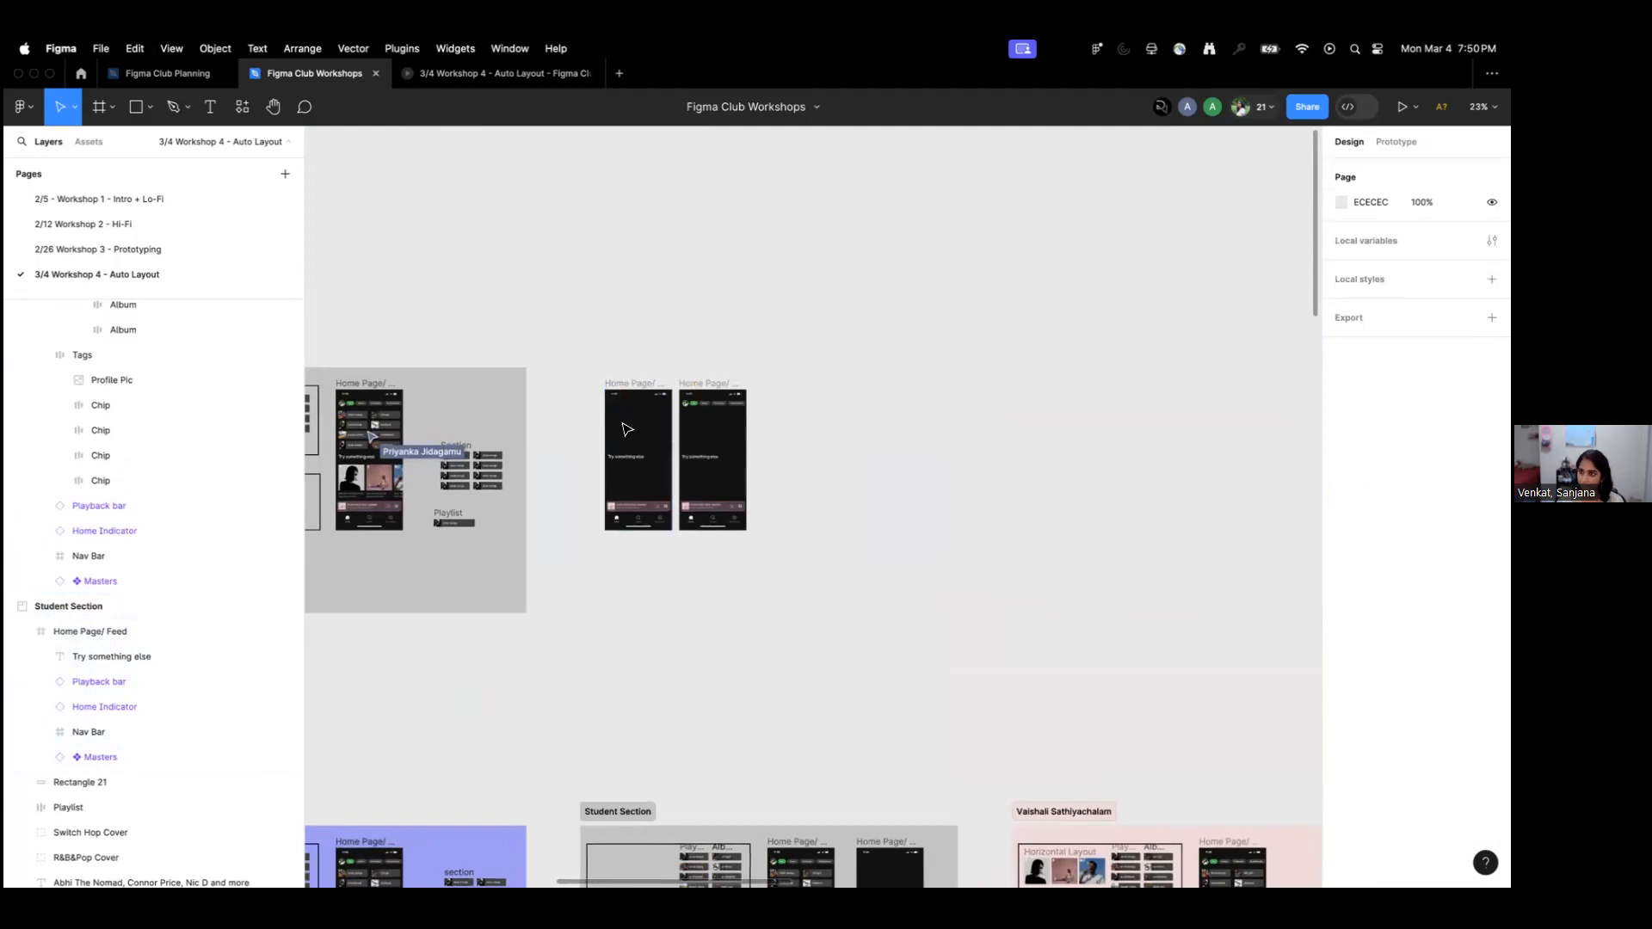
scroll(632, 406, "up", 3)
left_click(624, 377)
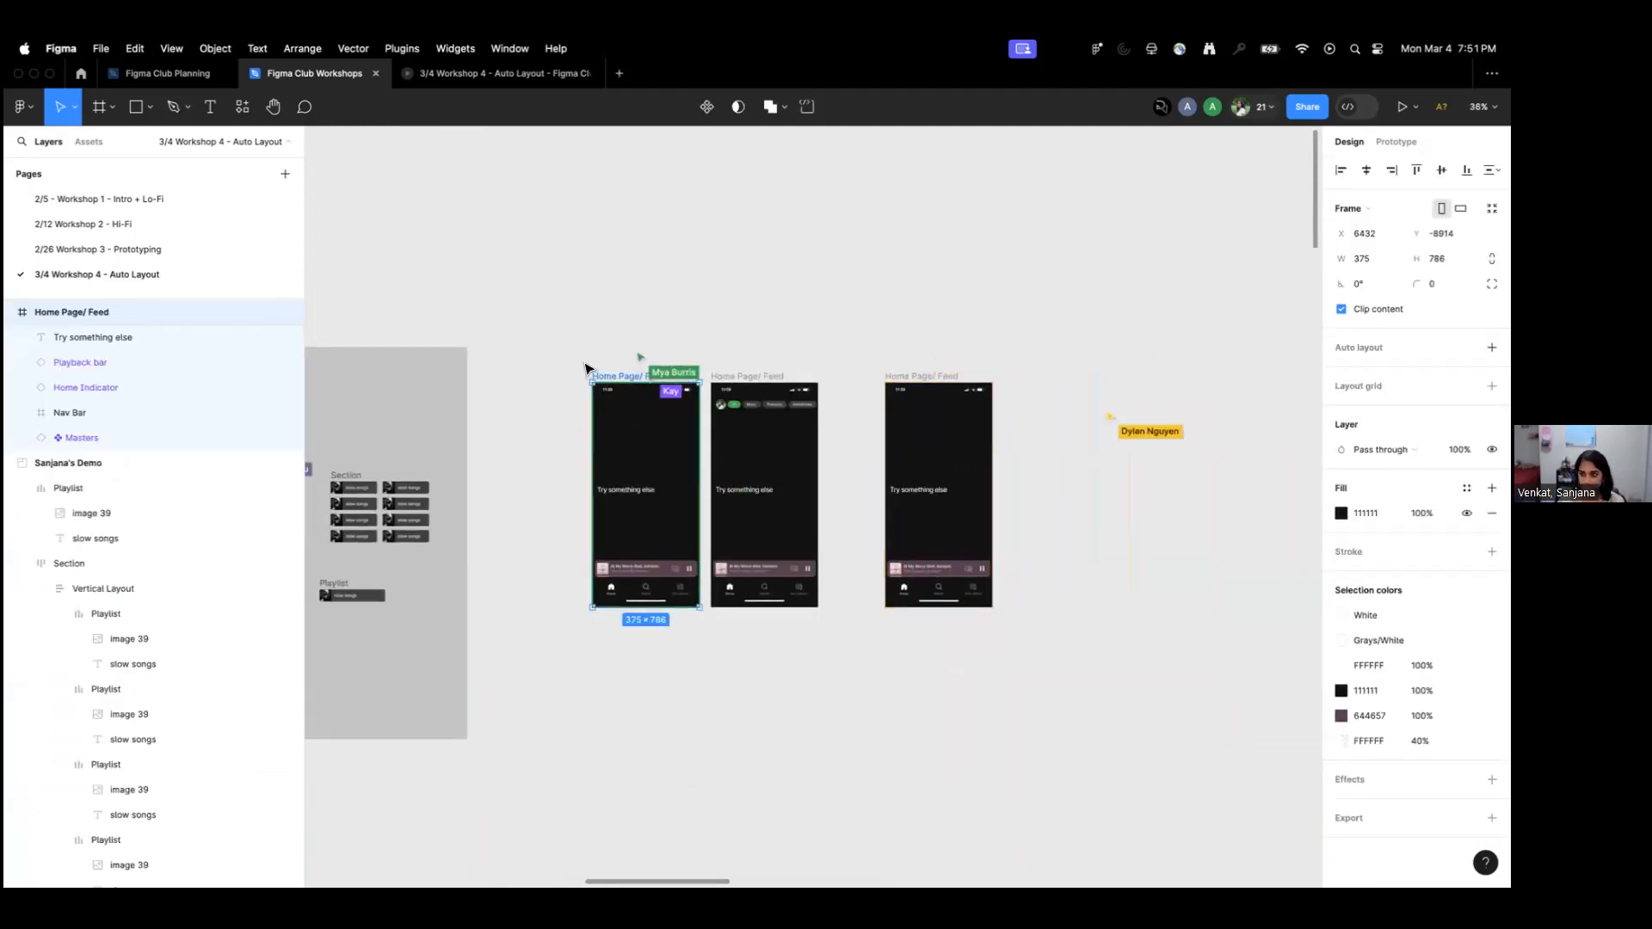
left_click(573, 375)
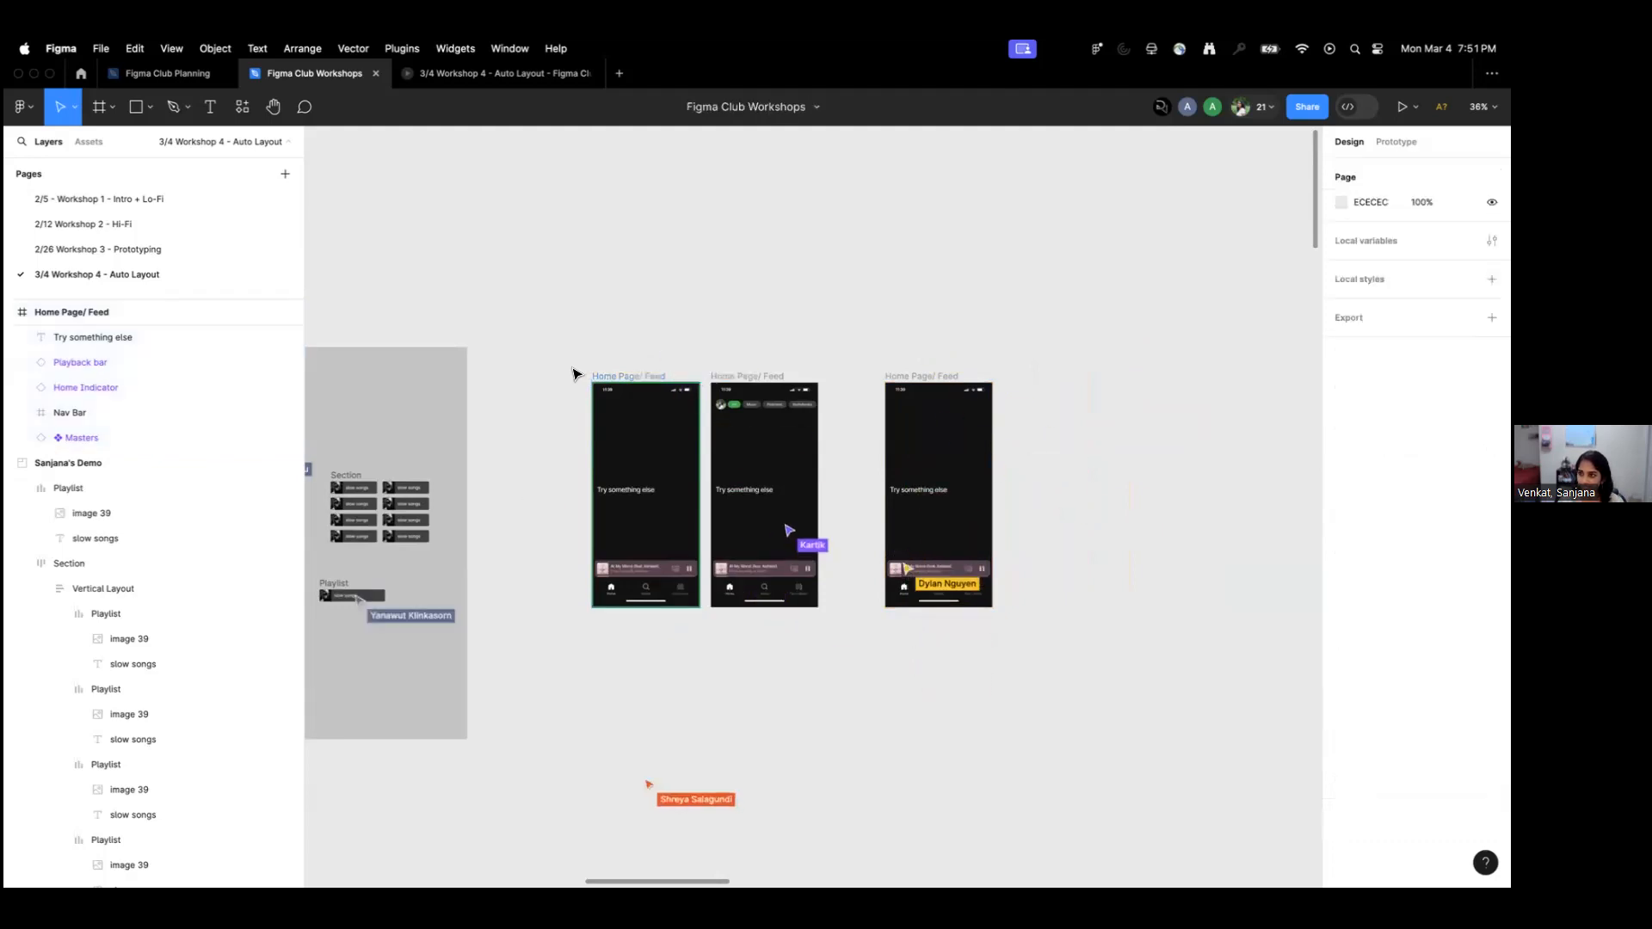
left_click_drag(555, 376, 827, 392)
scroll(996, 410, "down", 3)
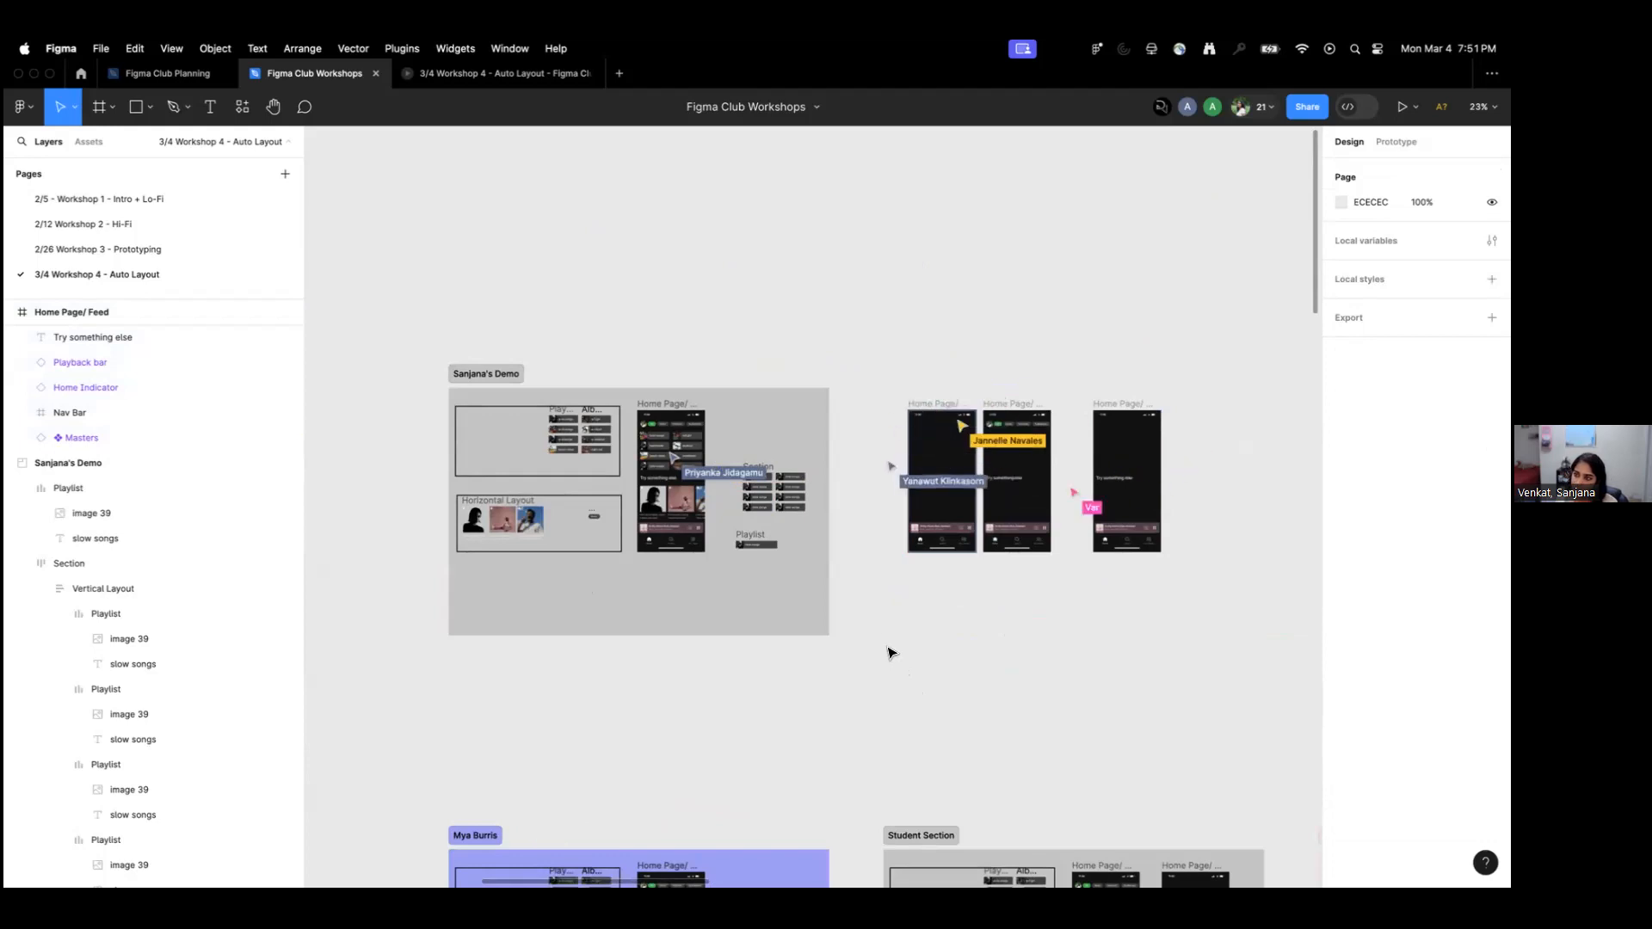
scroll(694, 457, "up", 5)
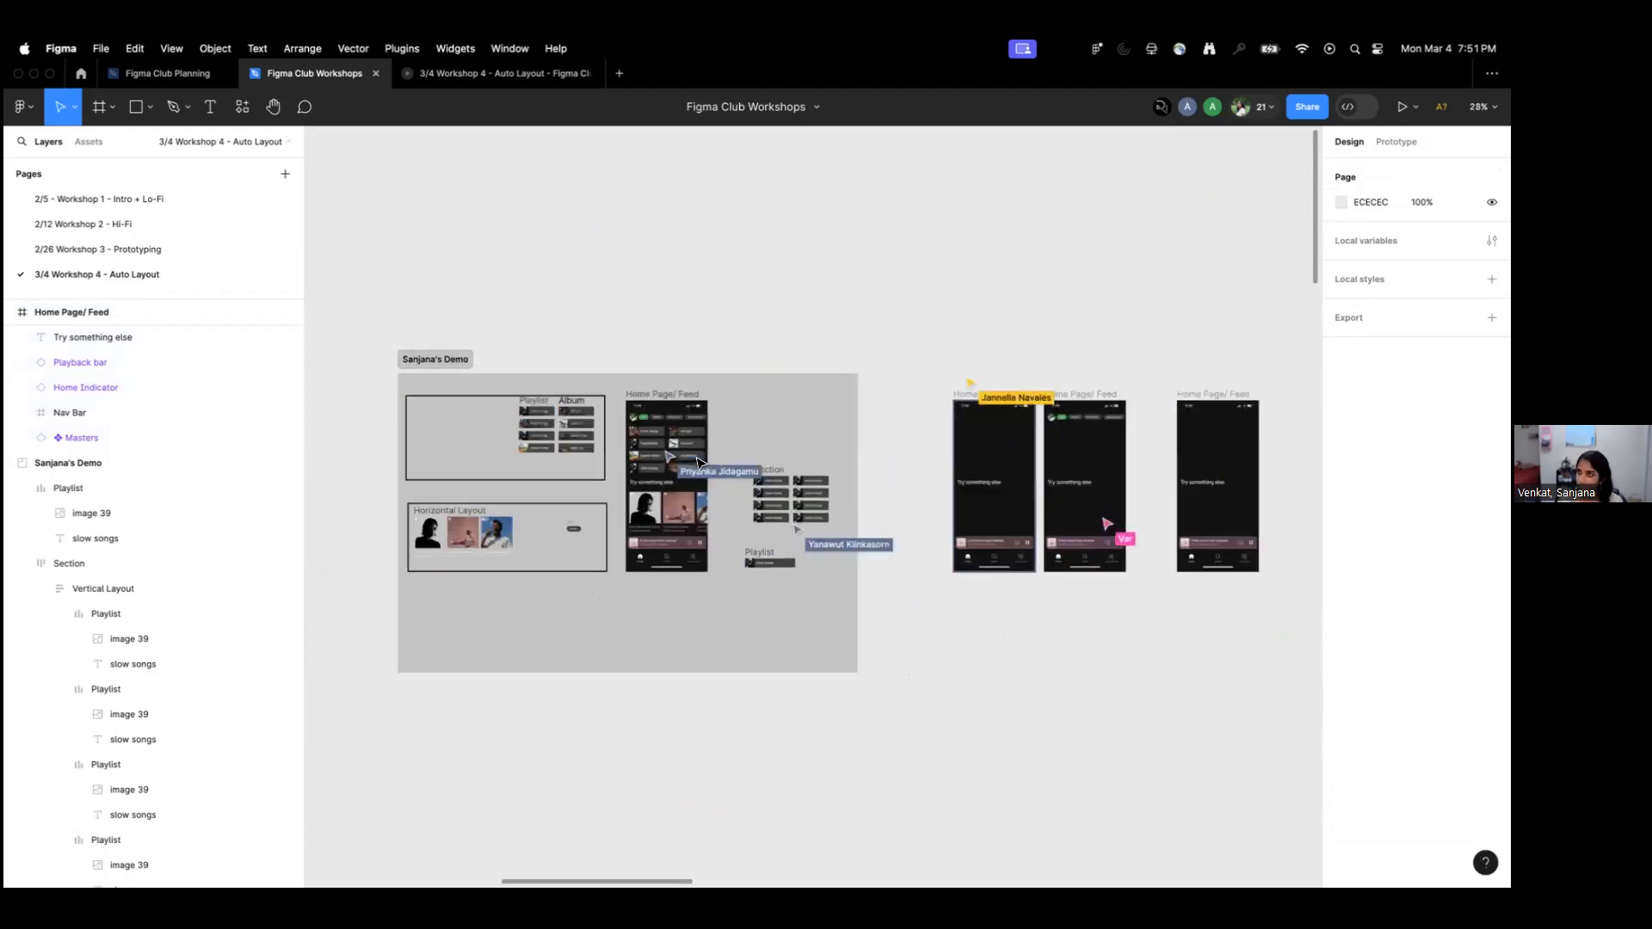
Move the rightmost stripped Home Page/ Feed frame over to the demo section's right edge.
scroll(746, 443, "down", 2)
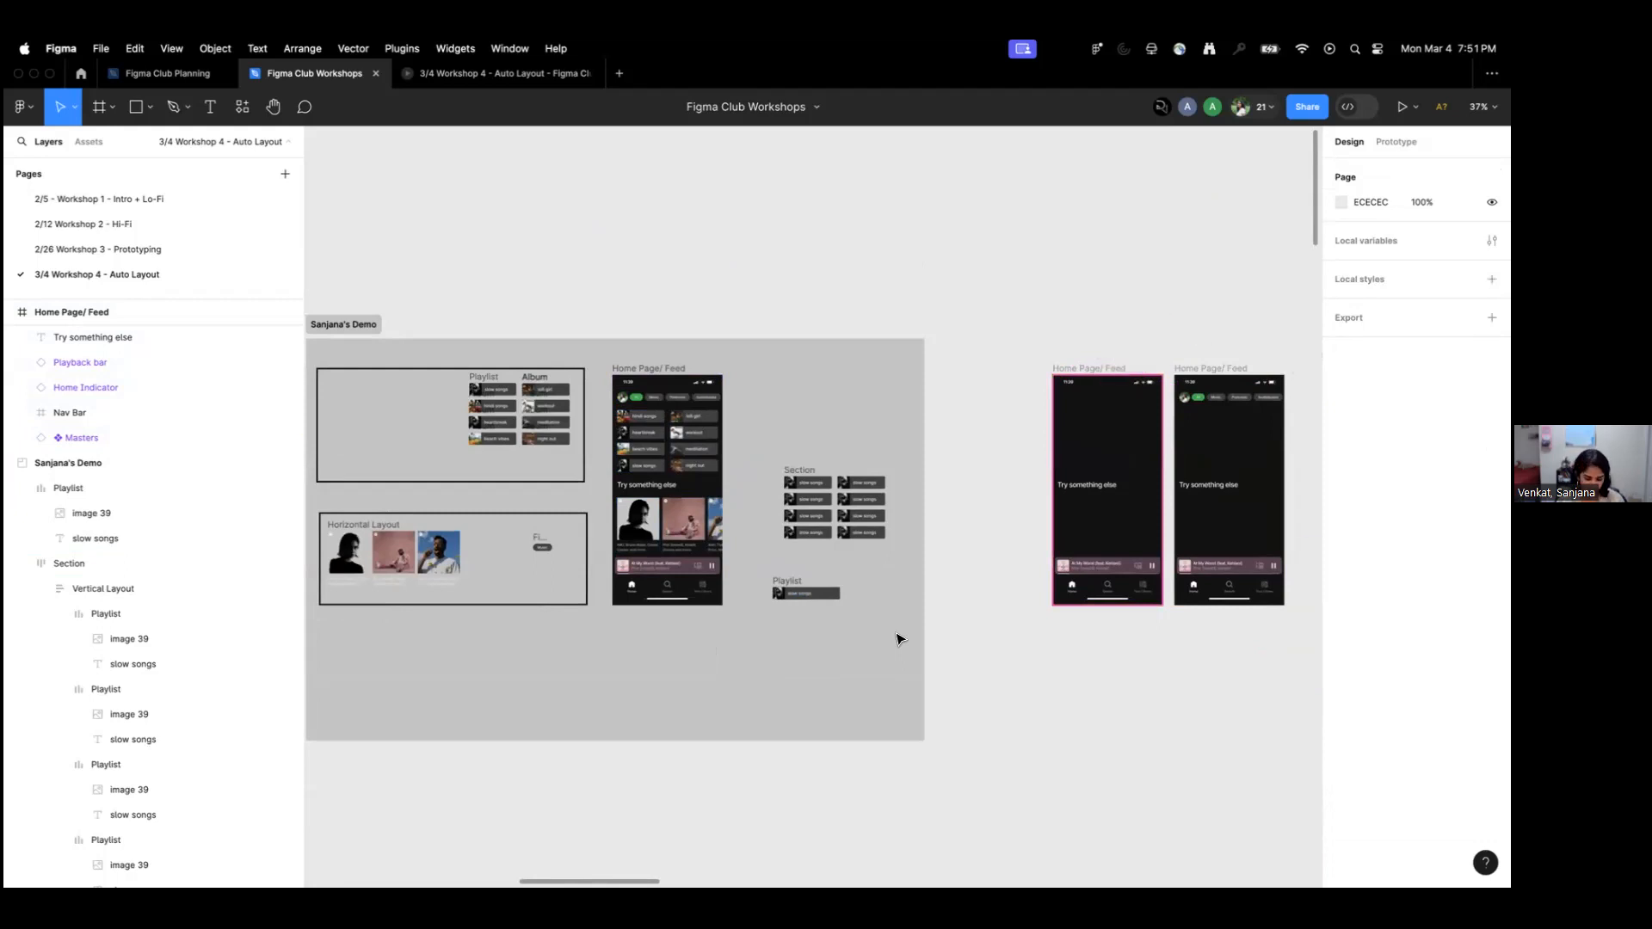
scroll(931, 401, "right", 5)
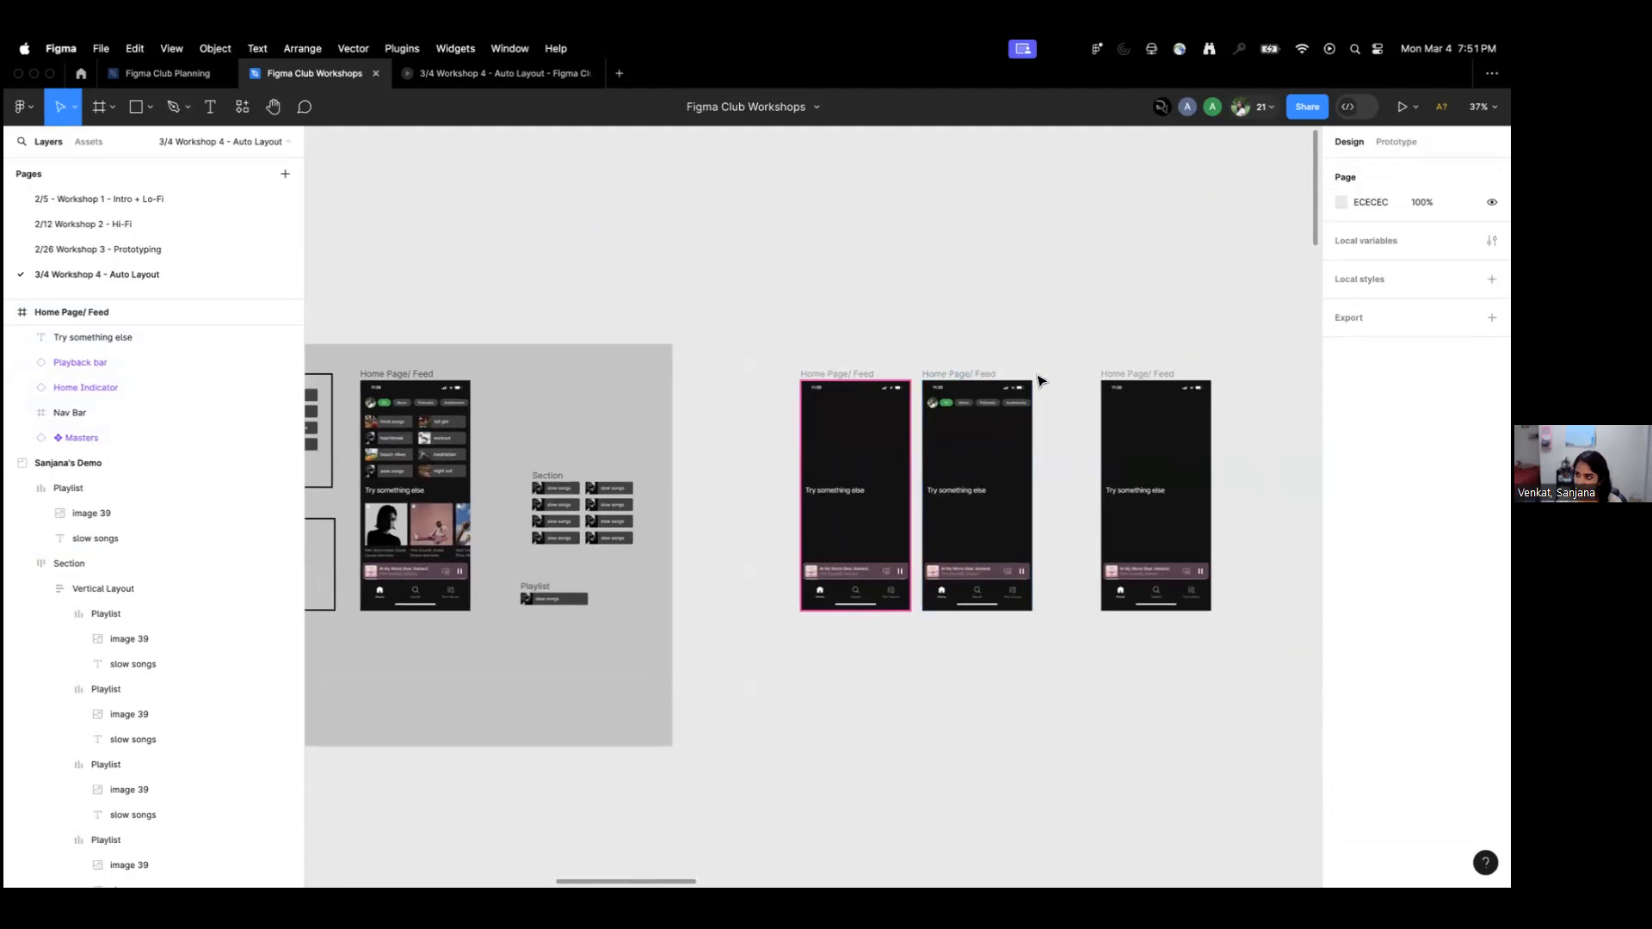
left_click_drag(1118, 379, 684, 404)
Widen the demo section to about 2501 so that it encloses the stripped Home Page/ Feed frame.
left_click(652, 372)
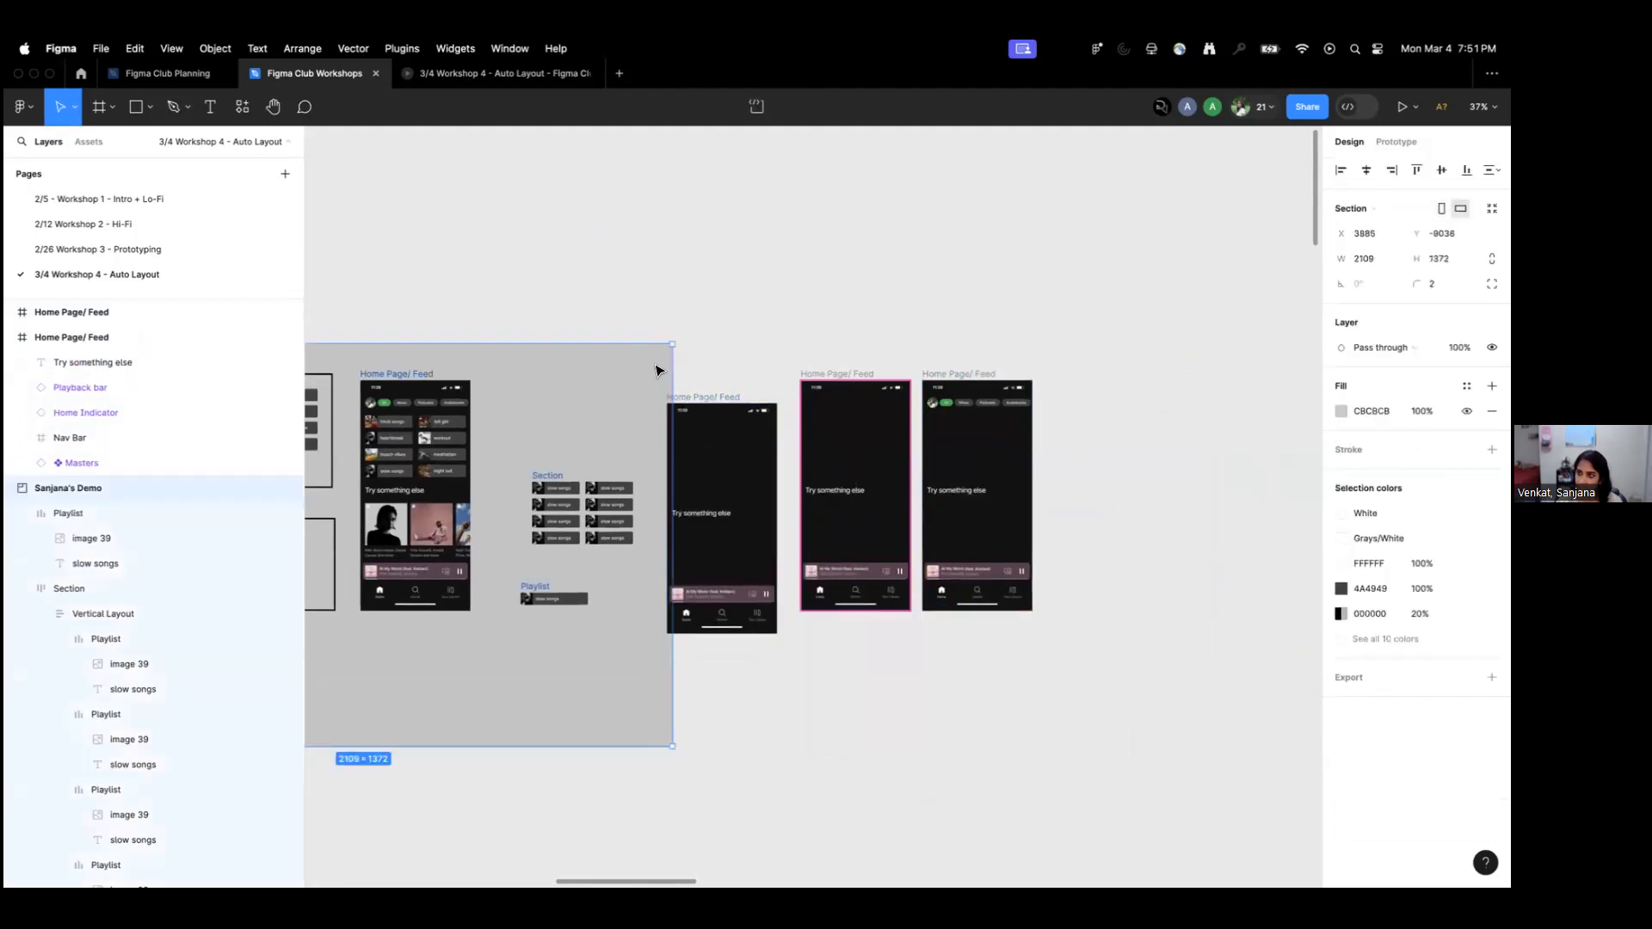
scroll(662, 360, "down", 3)
scroll(664, 344, "left", 2)
scroll(659, 335, "left", 4)
scroll(659, 334, "up", 1)
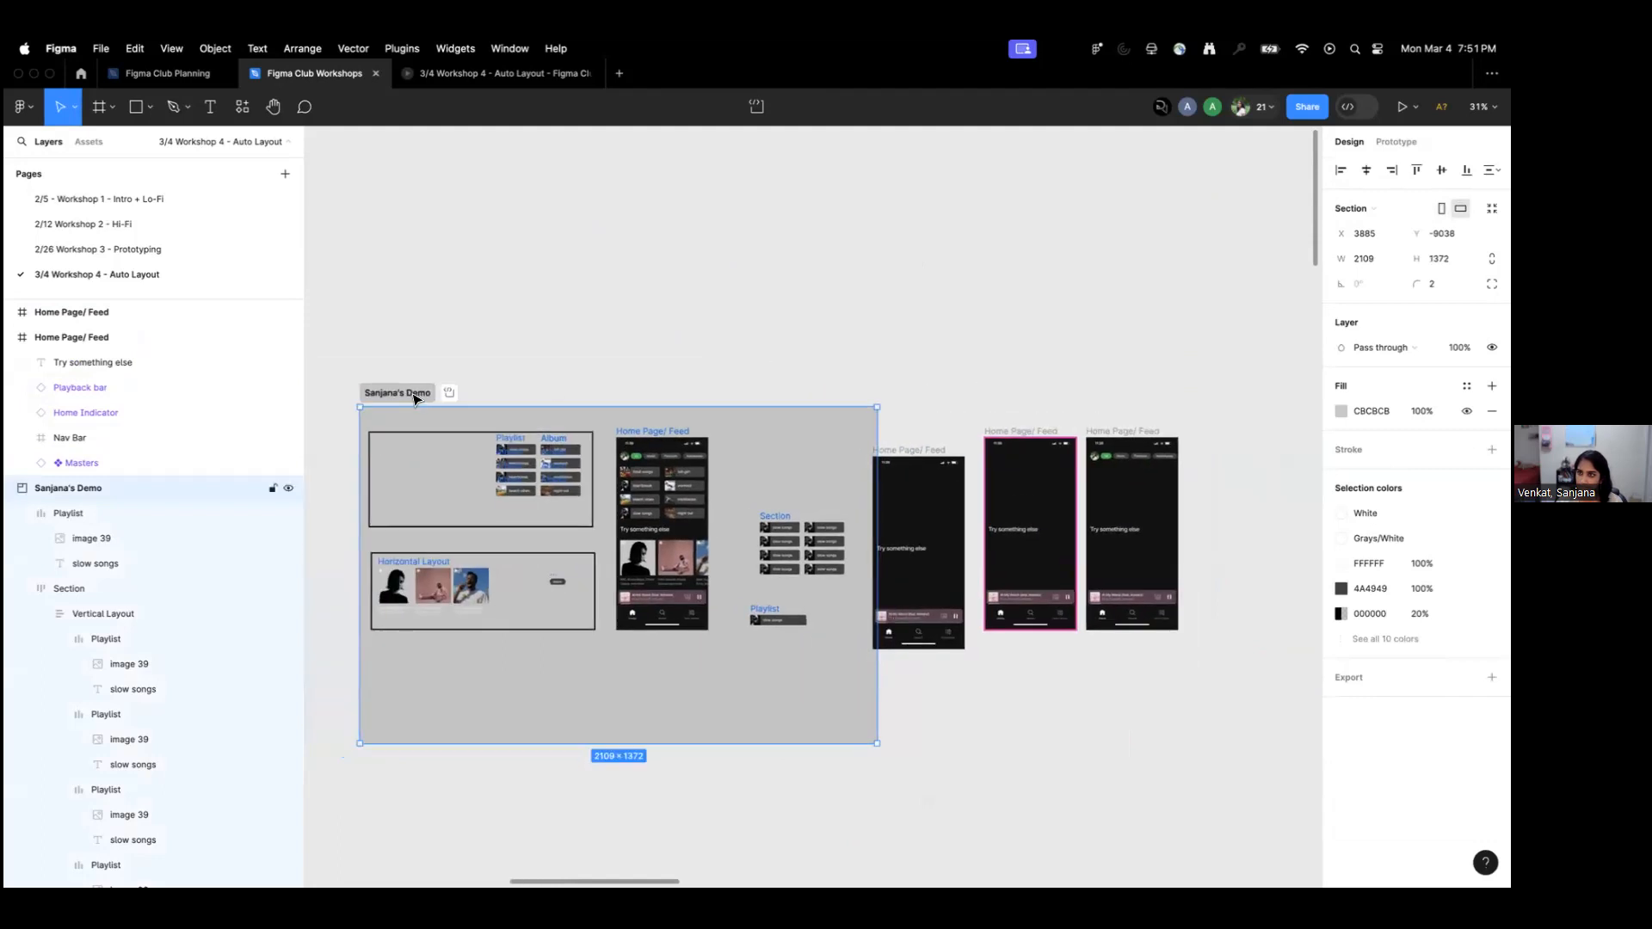
left_click_drag(876, 457, 973, 456)
scroll(986, 385, "right", 2)
scroll(834, 498, "up", 5)
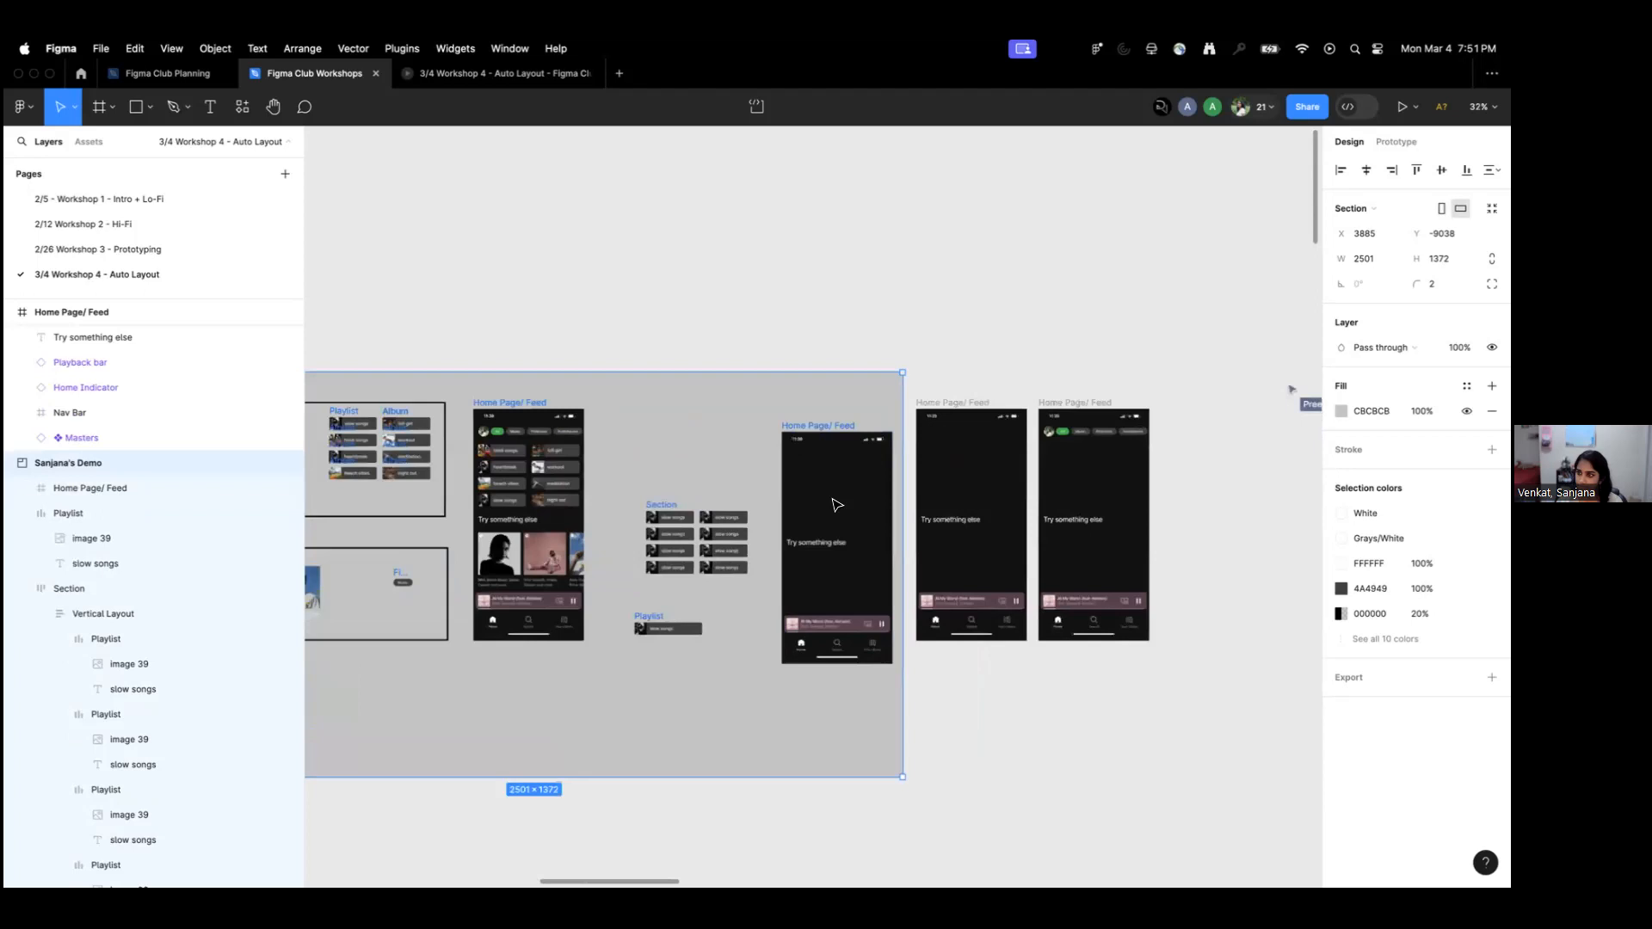
left_click(830, 499)
left_click(718, 243)
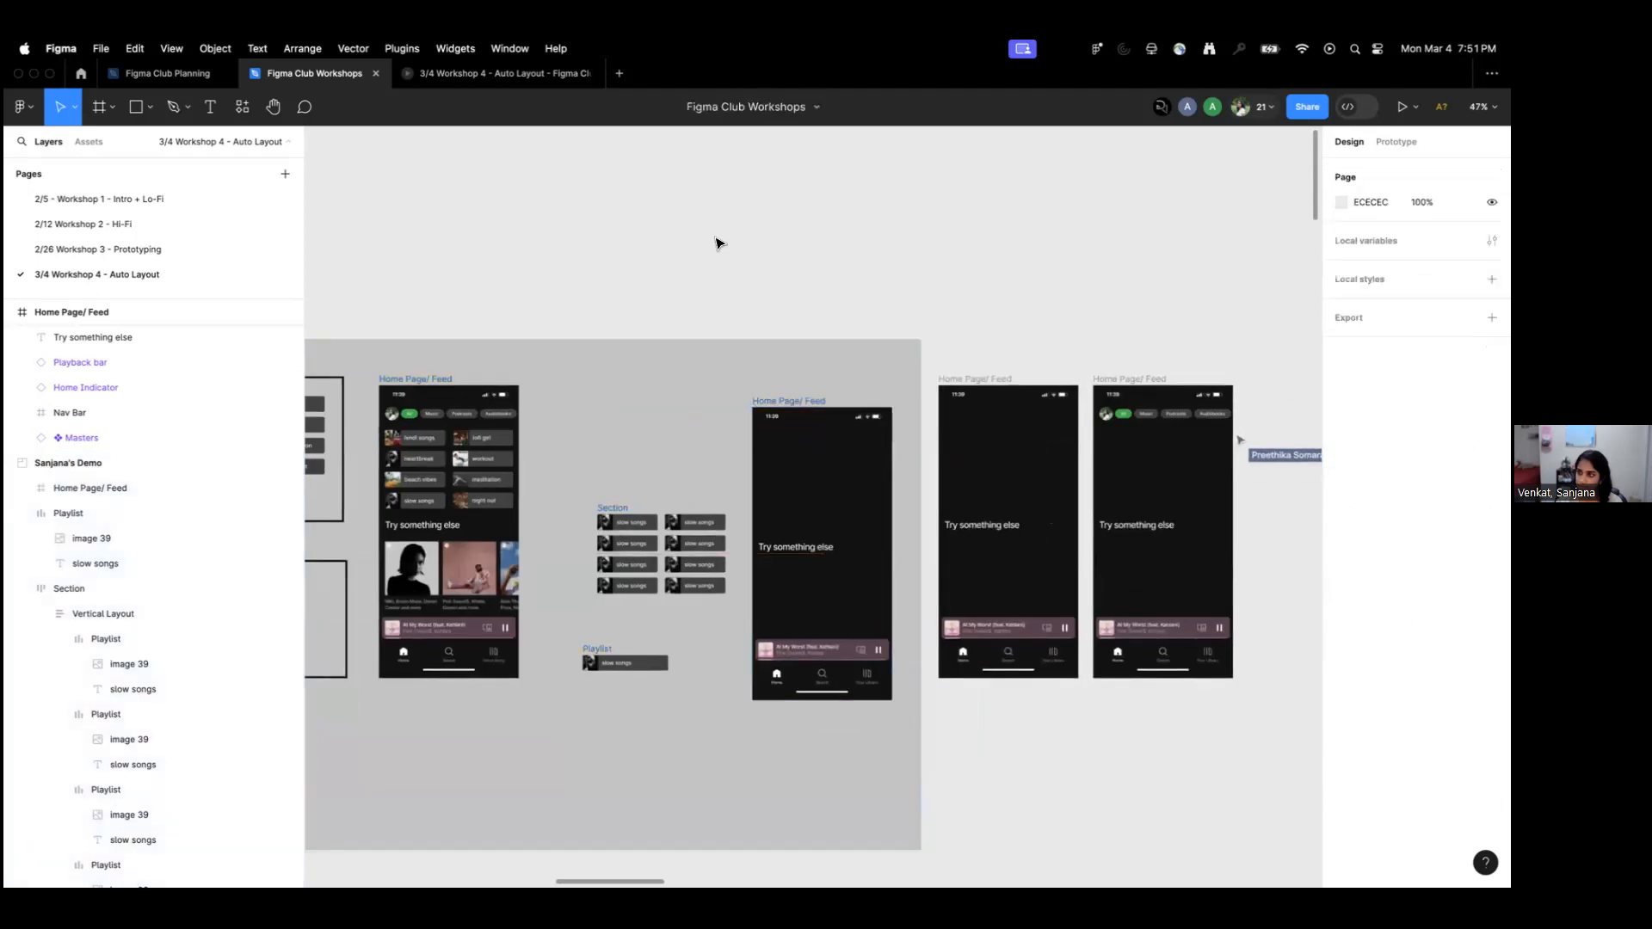
Move one spare stripped Home Page/ Feed frame farther from the demo section and delete the spare that has the Tags row.
scroll(719, 244, "down", 1)
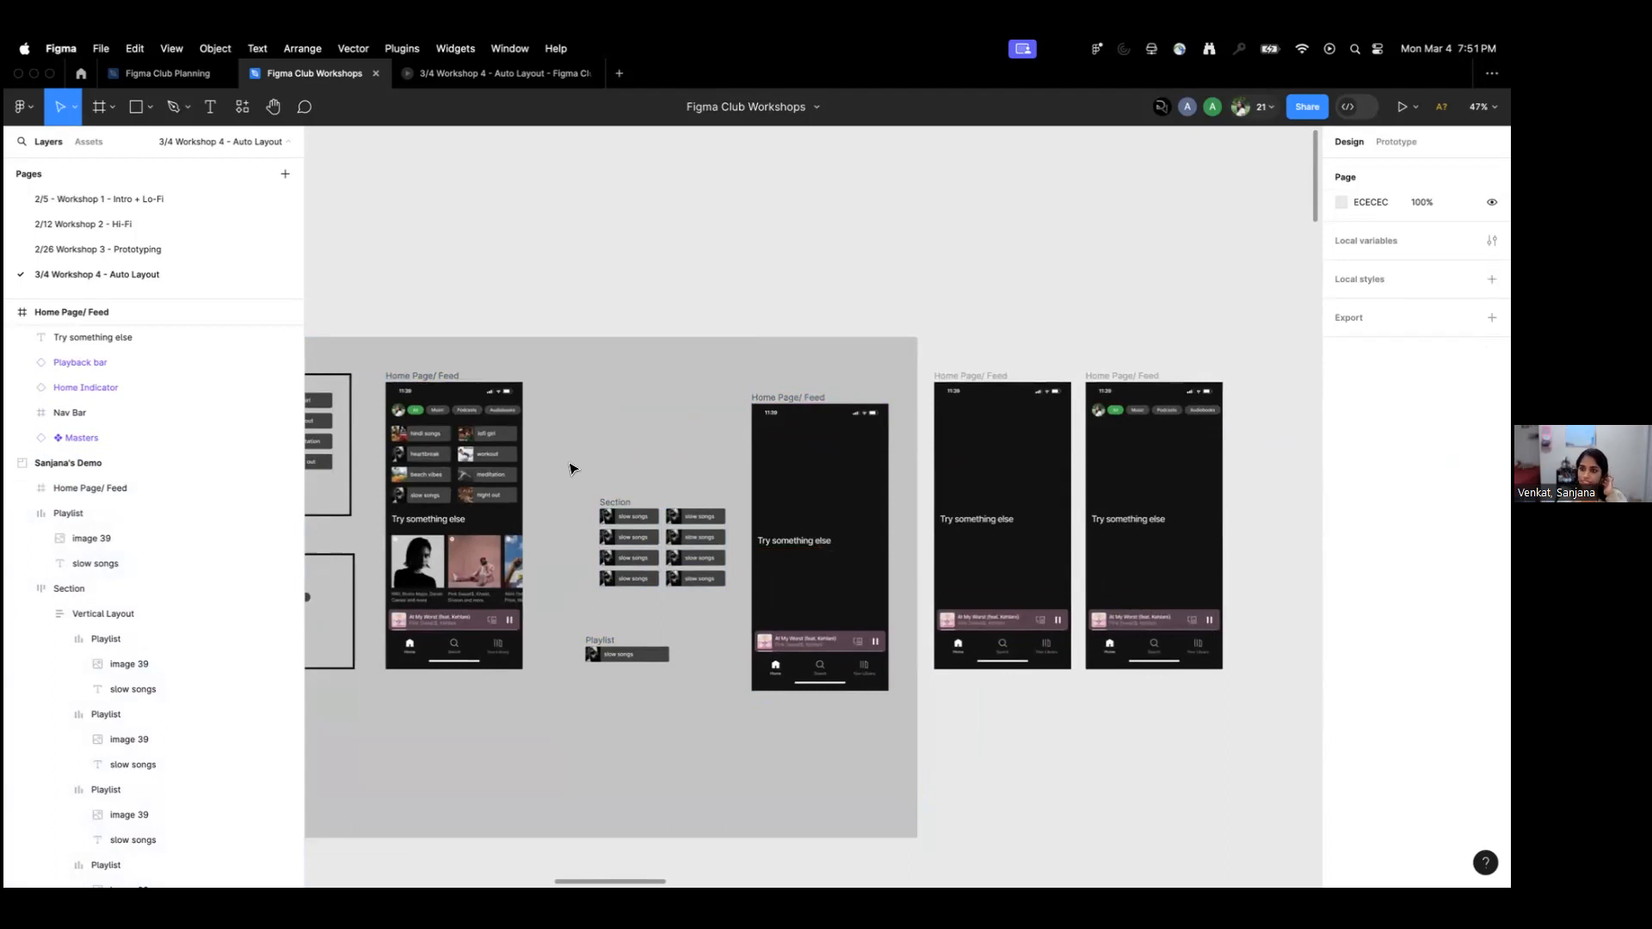
left_click_drag(569, 469, 632, 462)
key("shift+1")
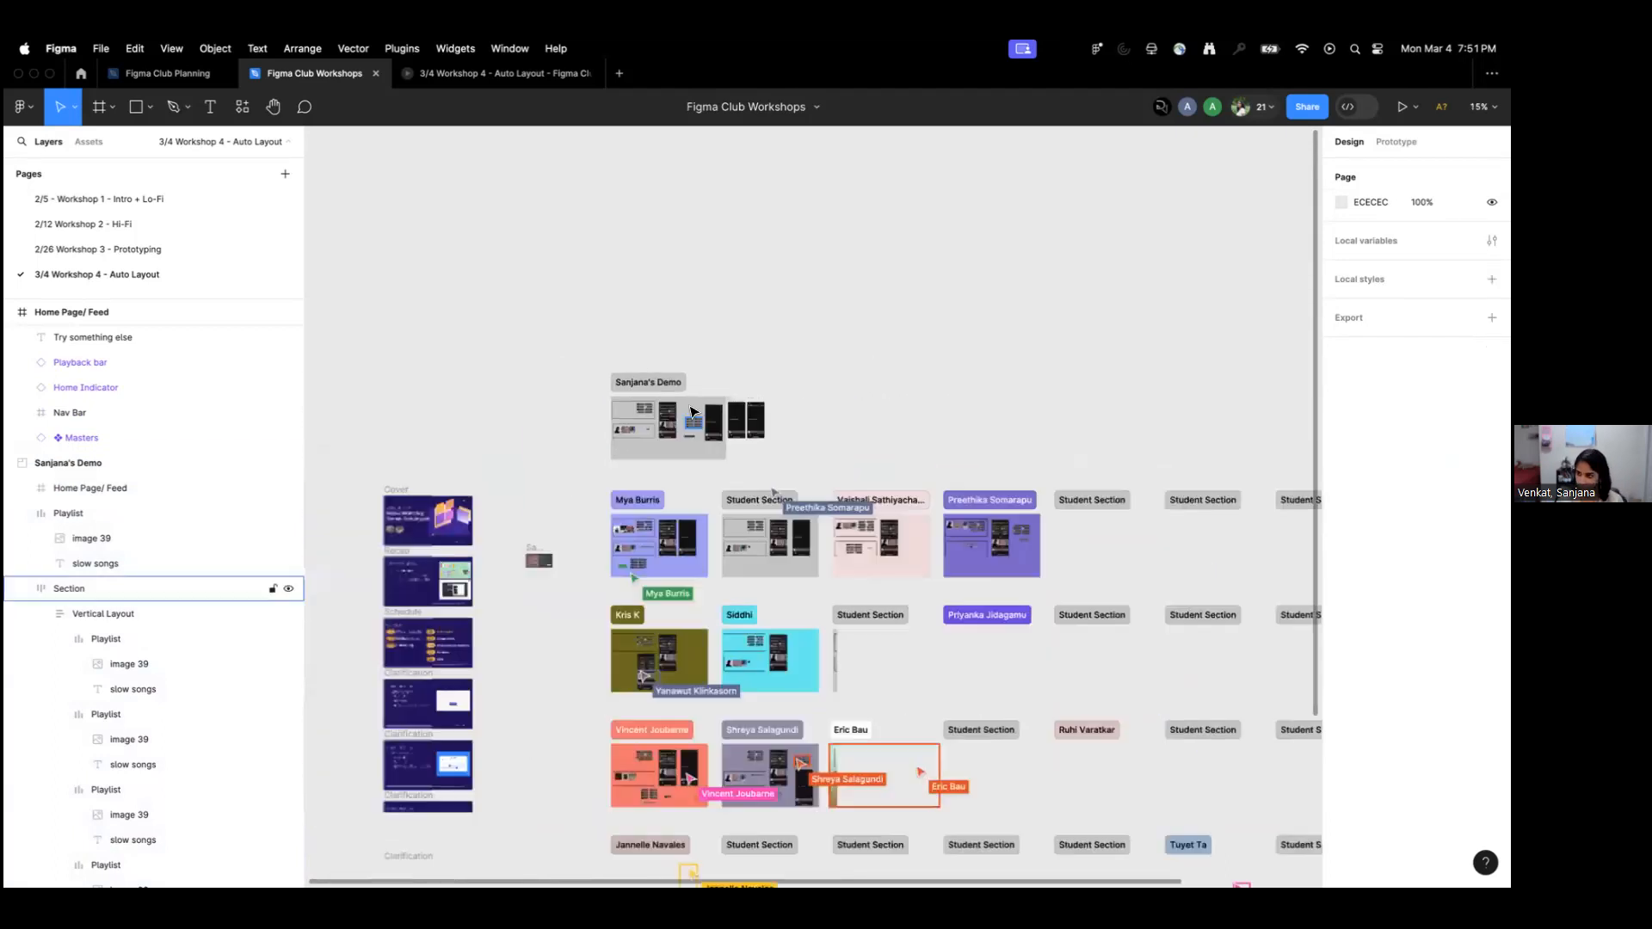
scroll(691, 412, "down", 1)
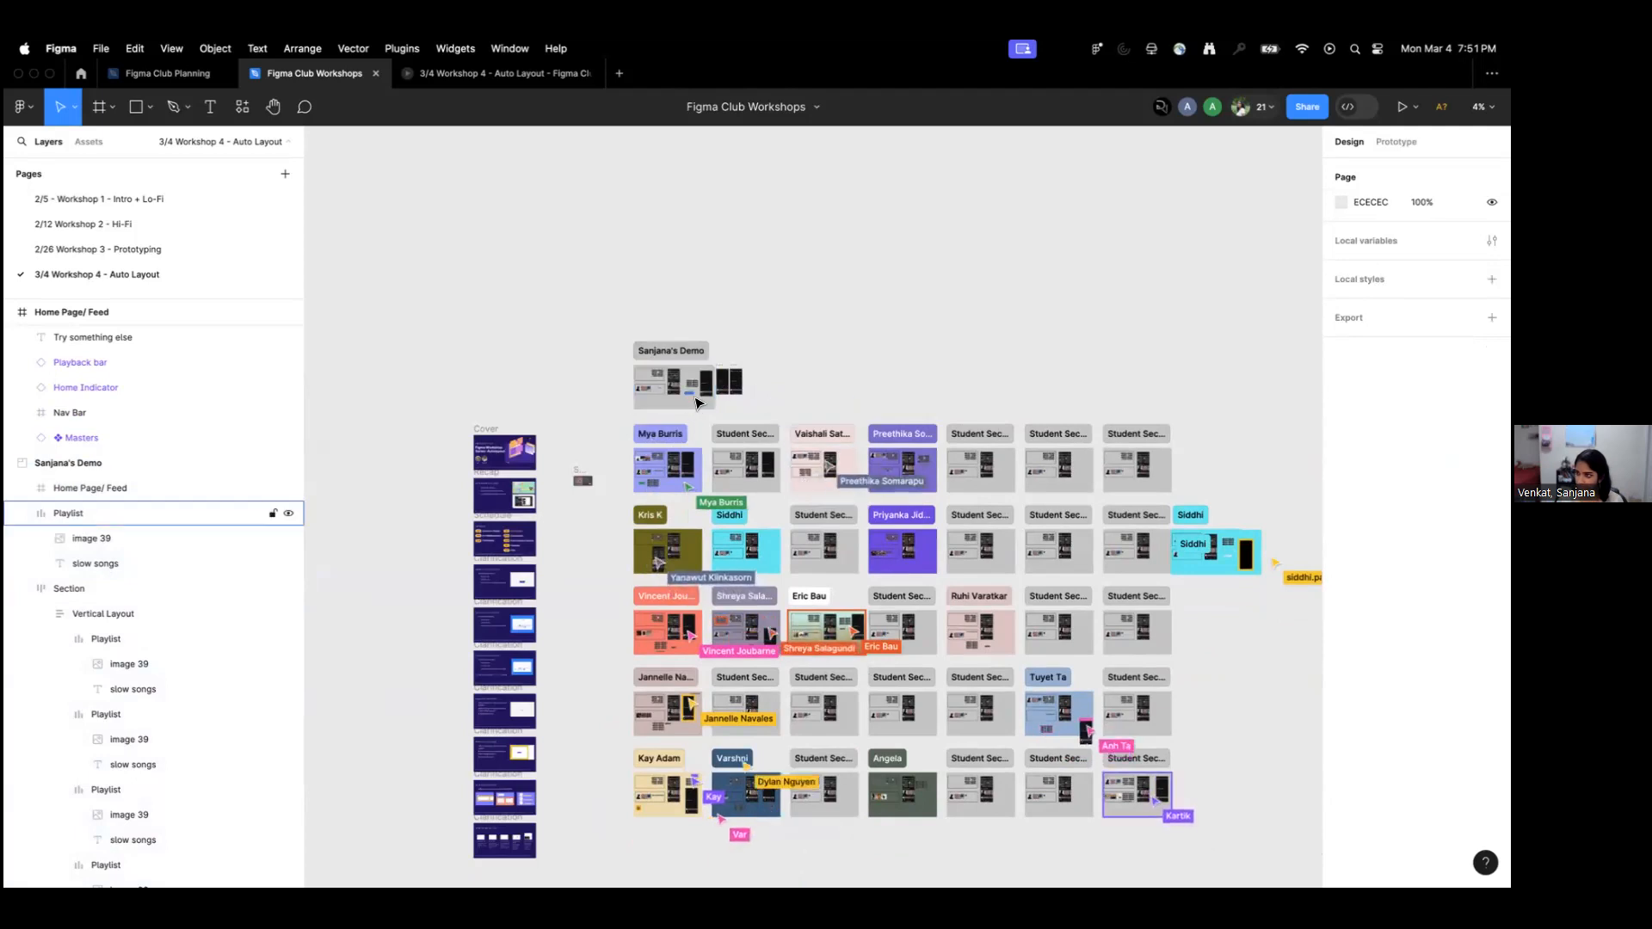
scroll(689, 410, "up", 5)
left_click_drag(736, 383, 966, 422)
left_click(937, 384)
left_click(792, 380)
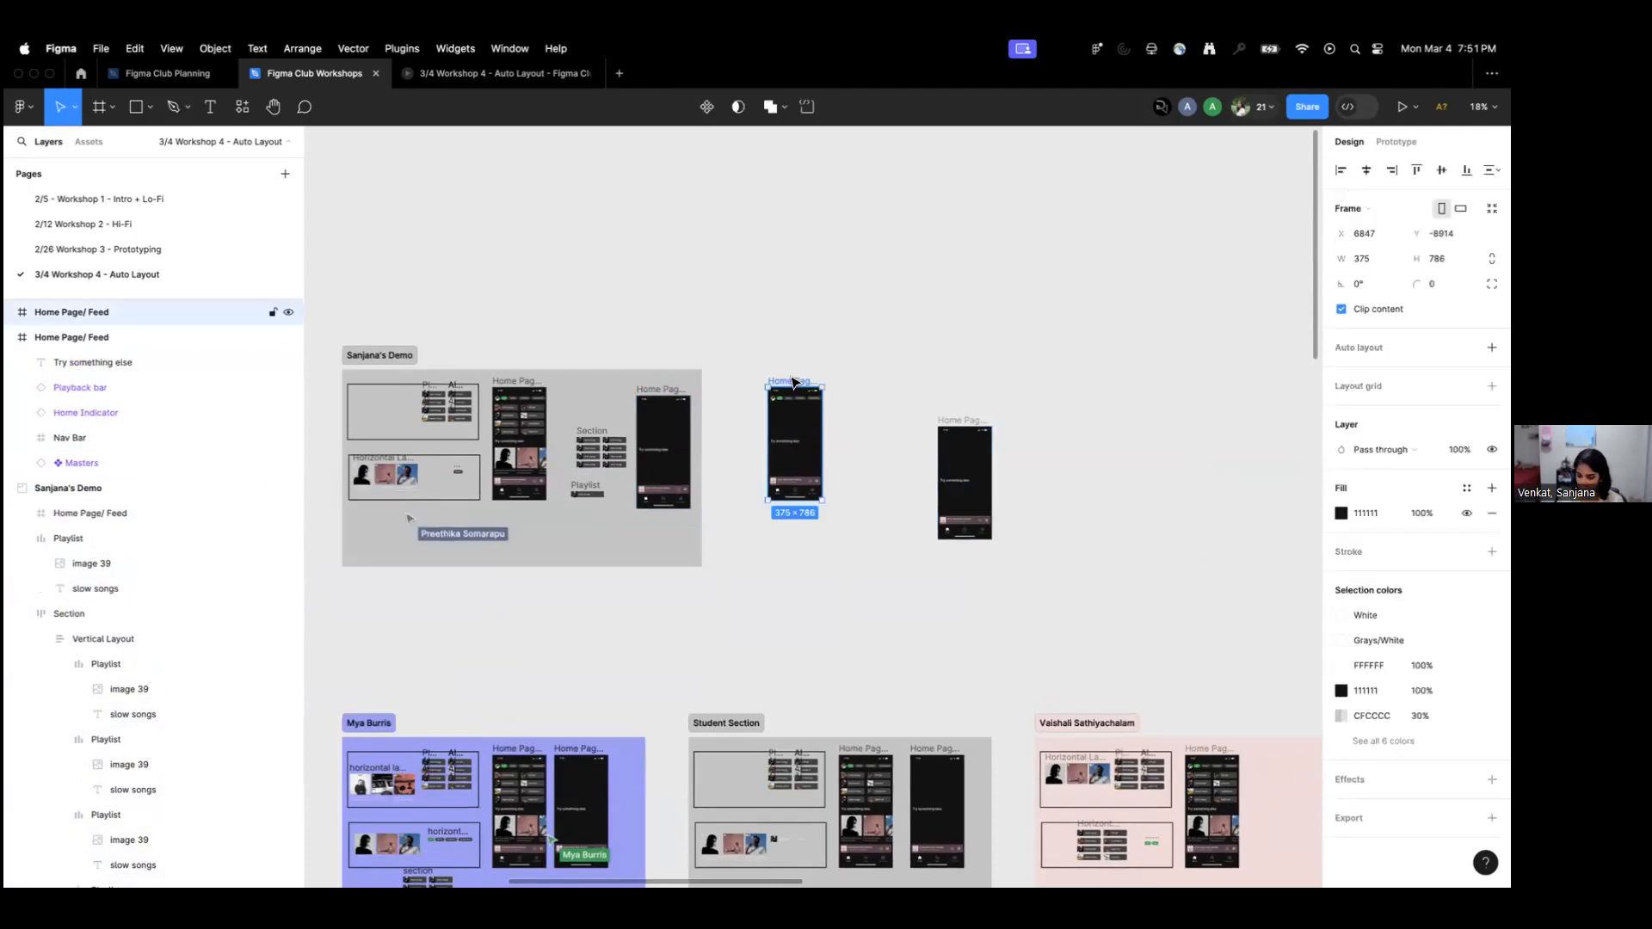
key("BackSpace")
left_click(965, 421)
left_click(771, 427)
scroll(646, 427, "up", 3)
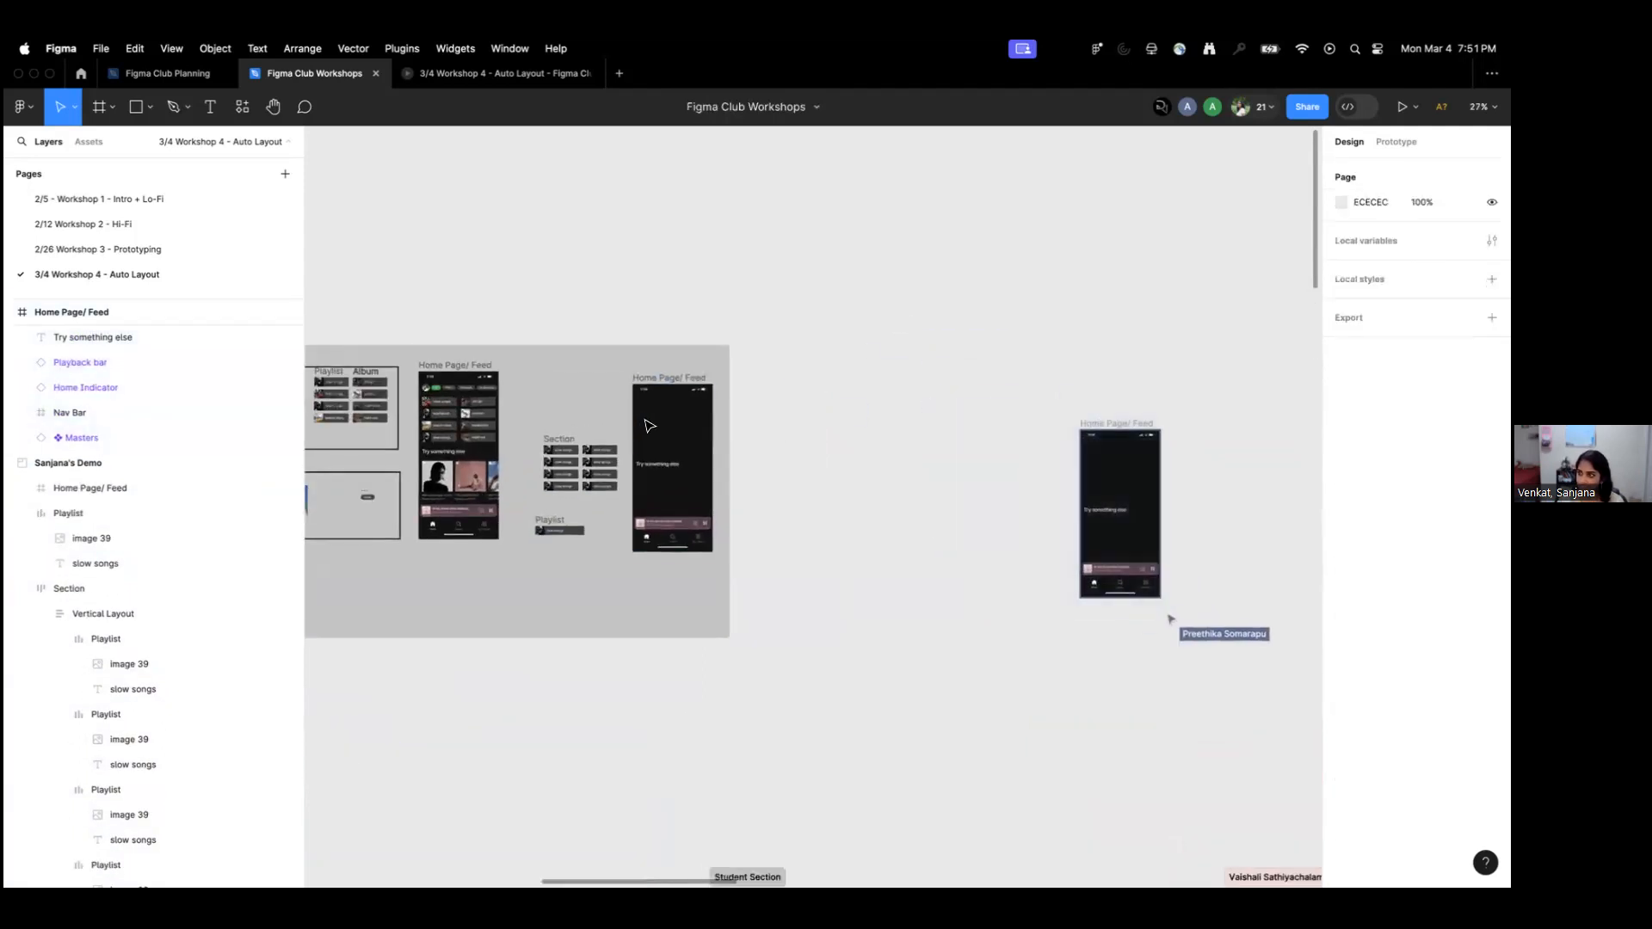
Copy the Horizontal Layout of albums into the demo section's stripped Home Page/ Feed frame, placing it under "Try something else" at X 17, Y 409.
scroll(680, 419, "left", 3)
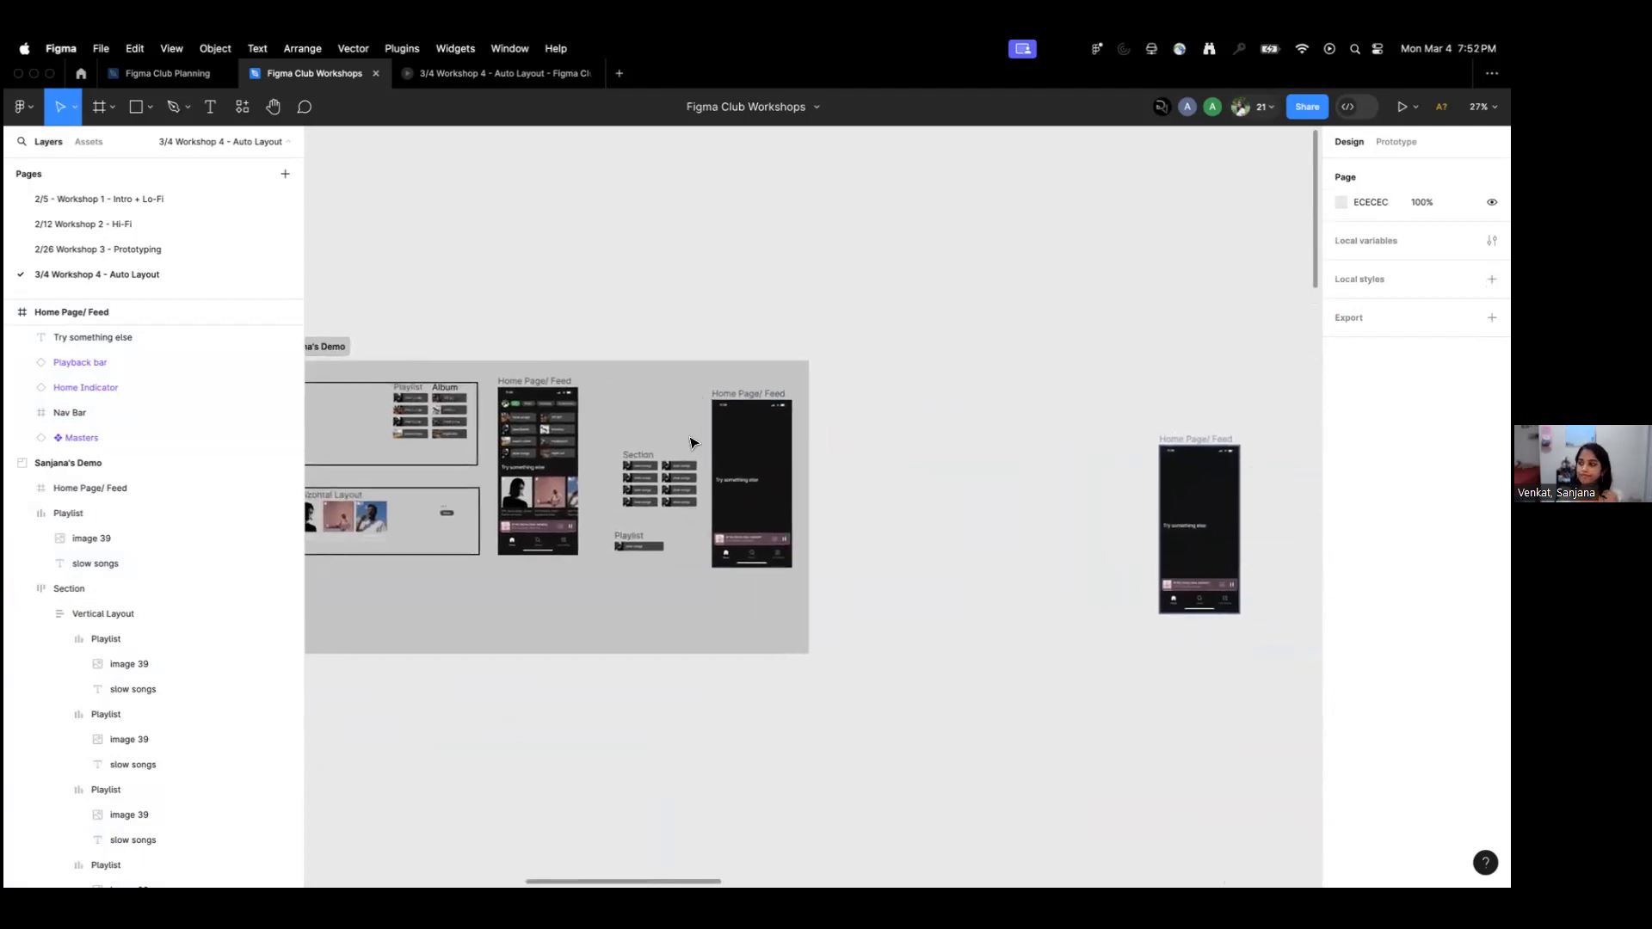
scroll(695, 442, "up", 5)
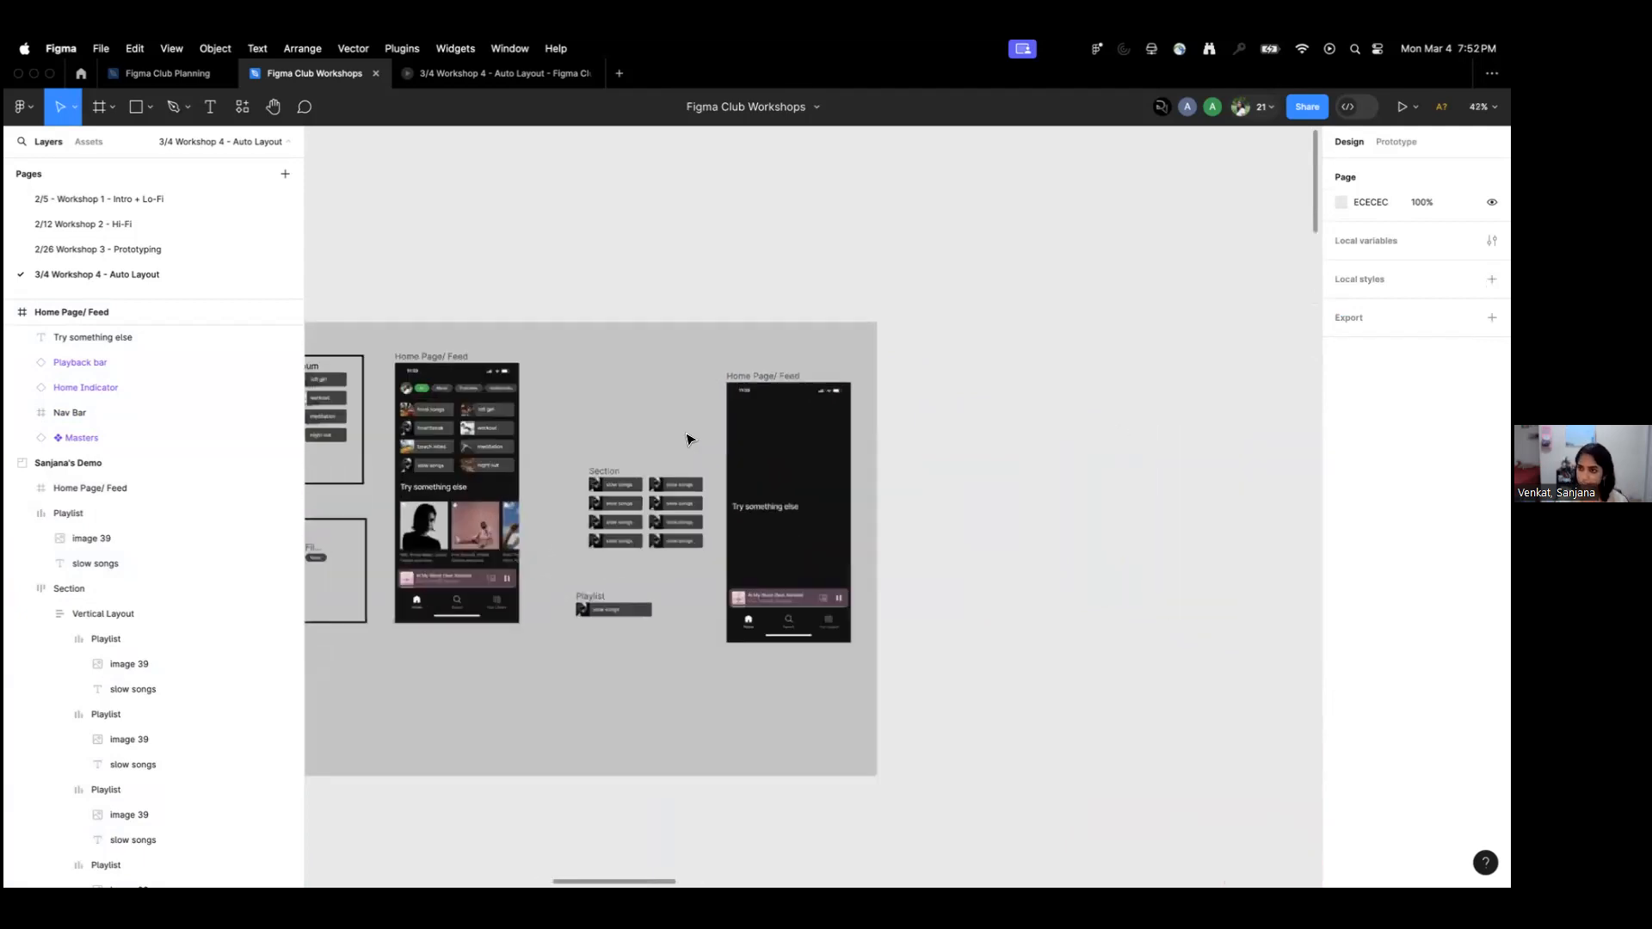
scroll(852, 404, "down", 1)
scroll(852, 404, "left", 2)
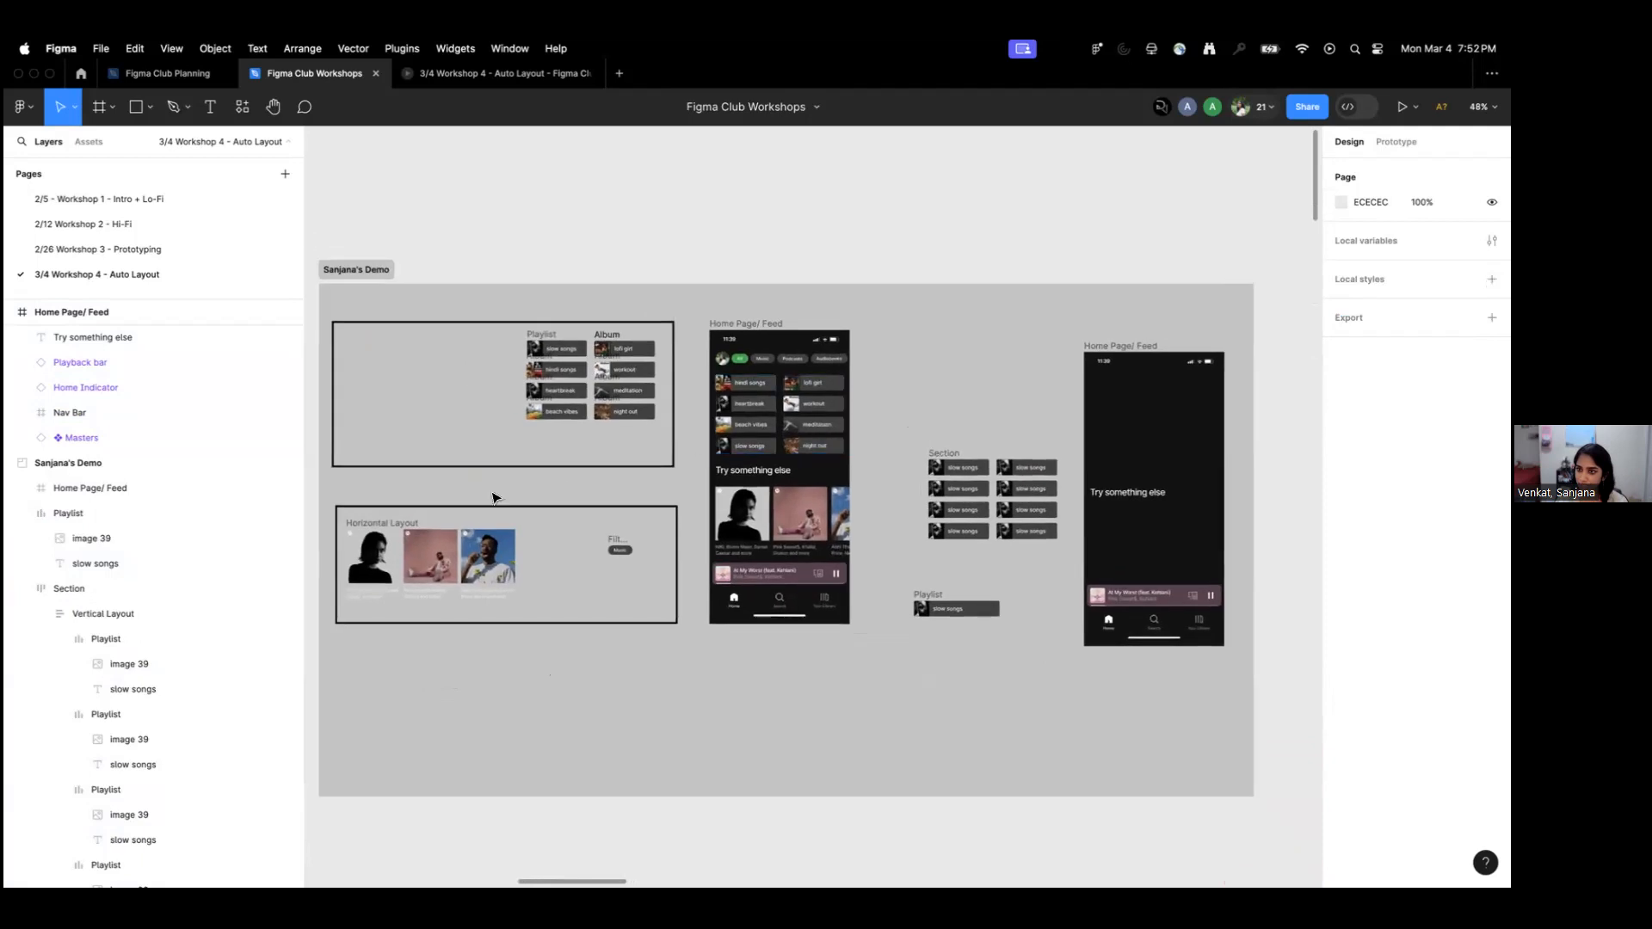
scroll(600, 560, "right", 1)
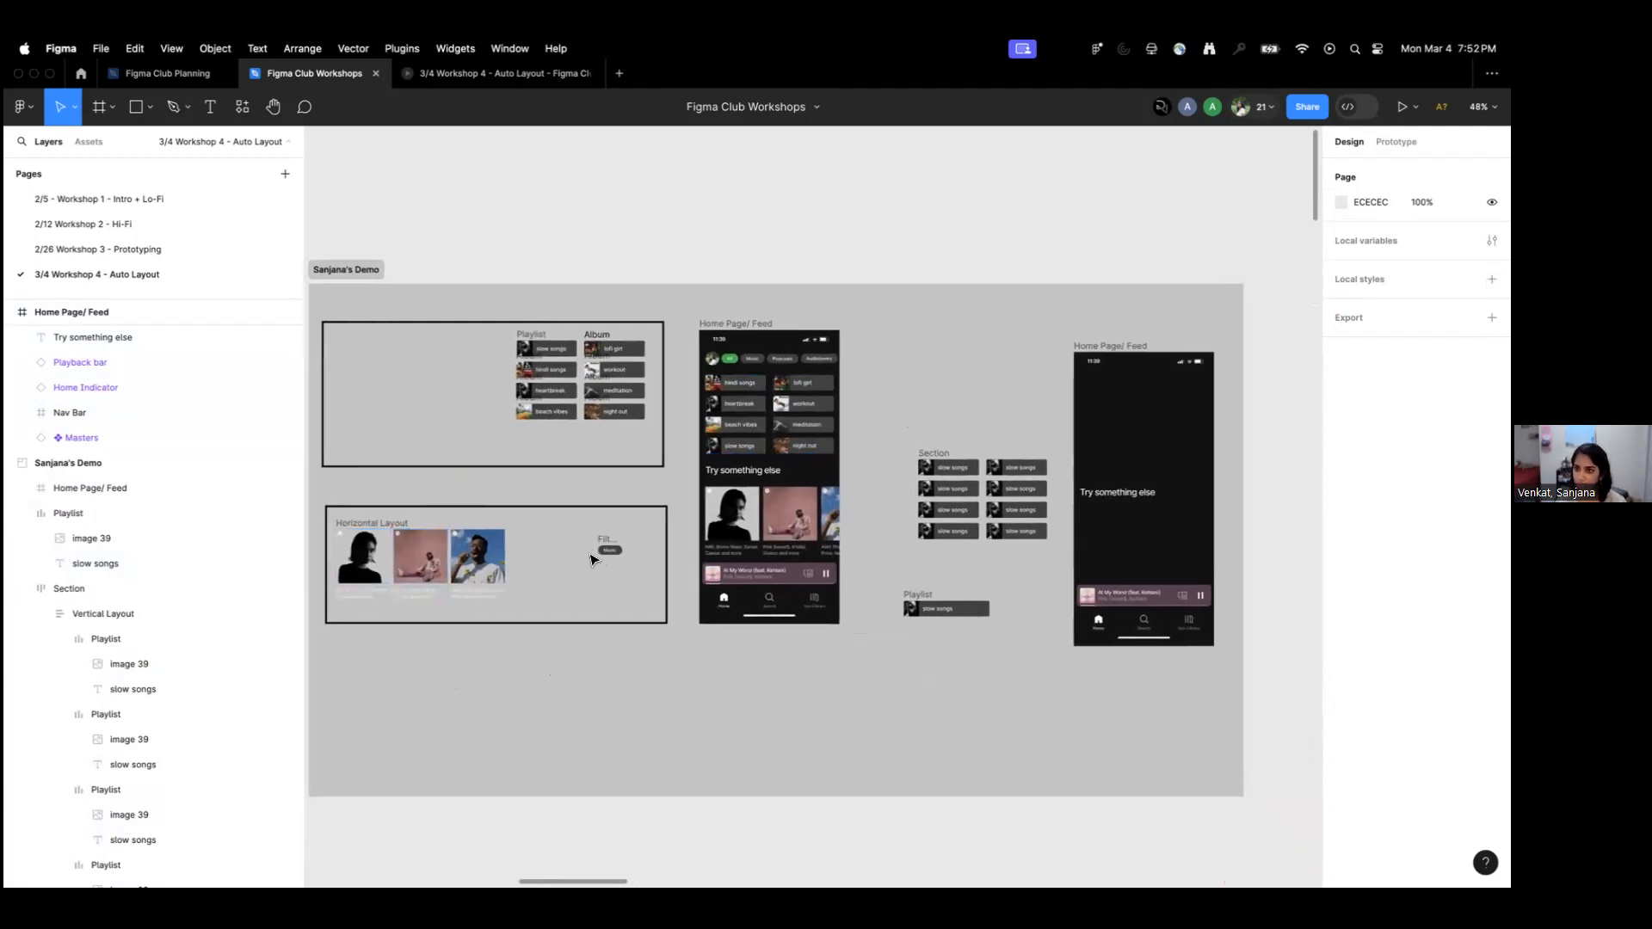
left_click(372, 527)
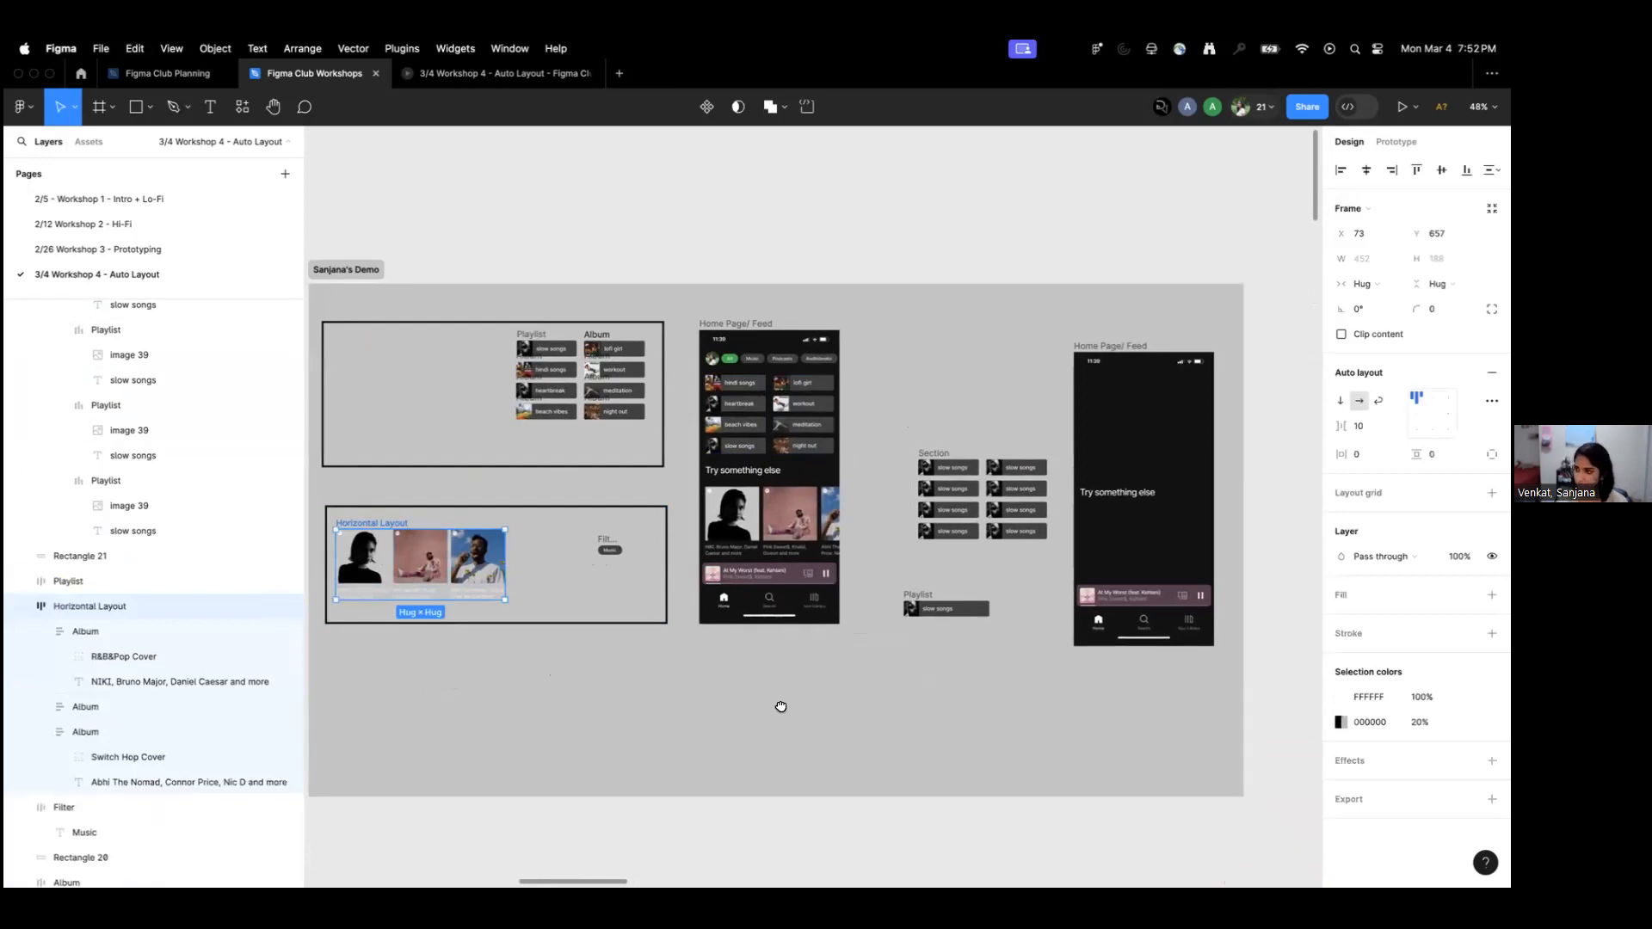
scroll(780, 706, "right", 5)
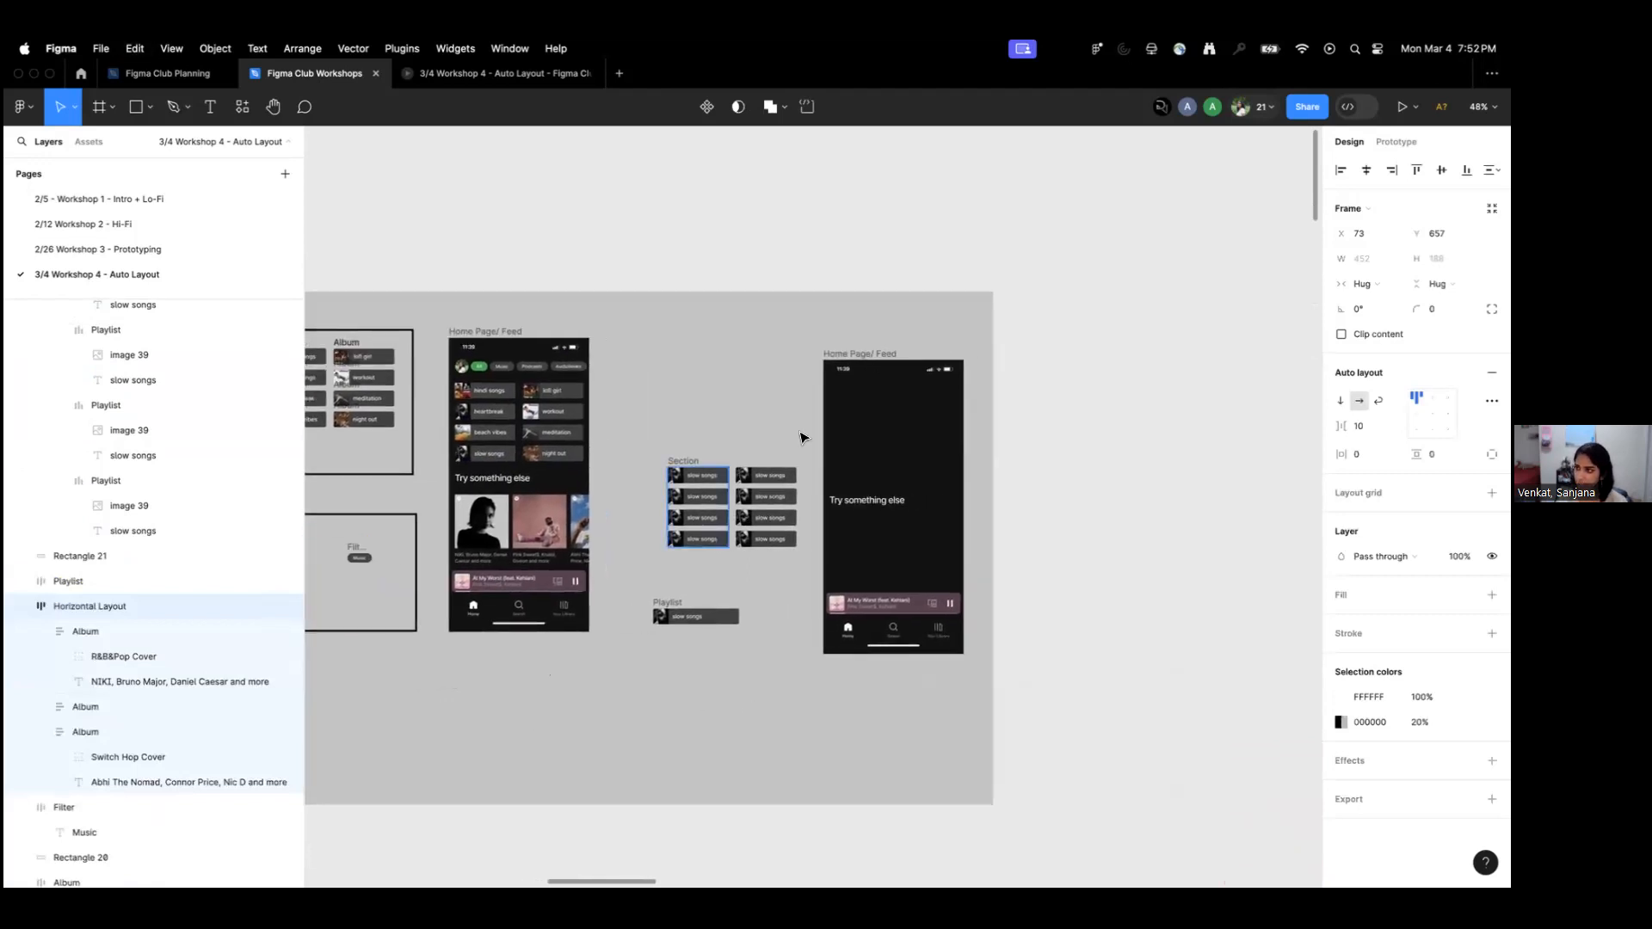
left_click(848, 358)
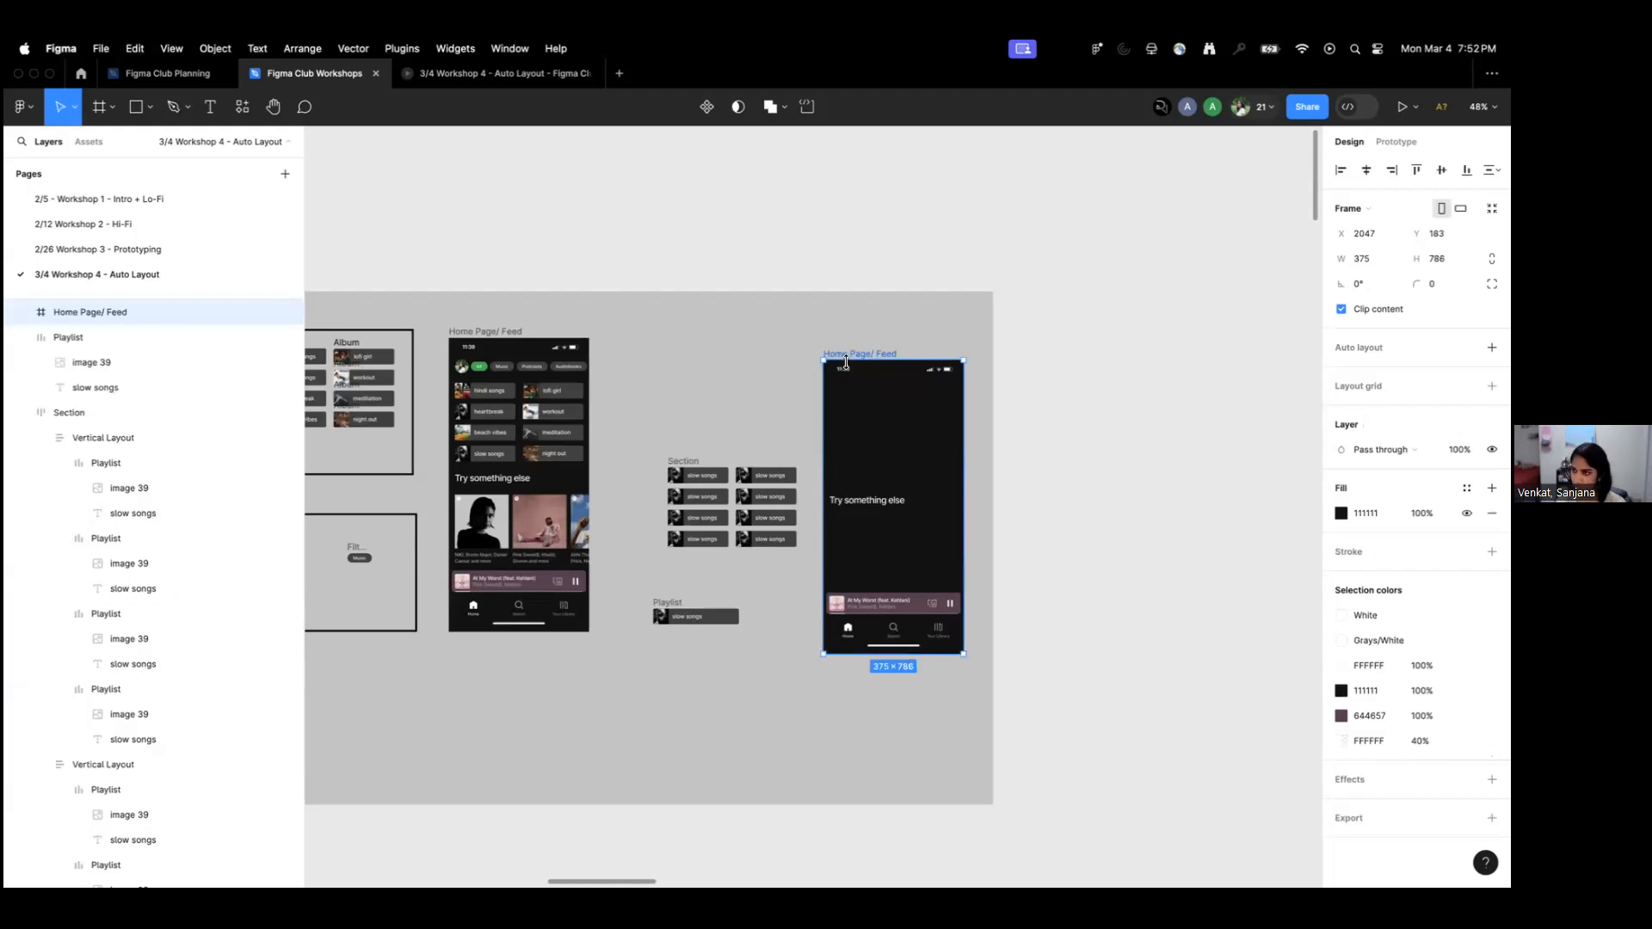
key("ctrl+v")
scroll(926, 637, "up", 5)
left_click_drag(851, 564, 819, 445)
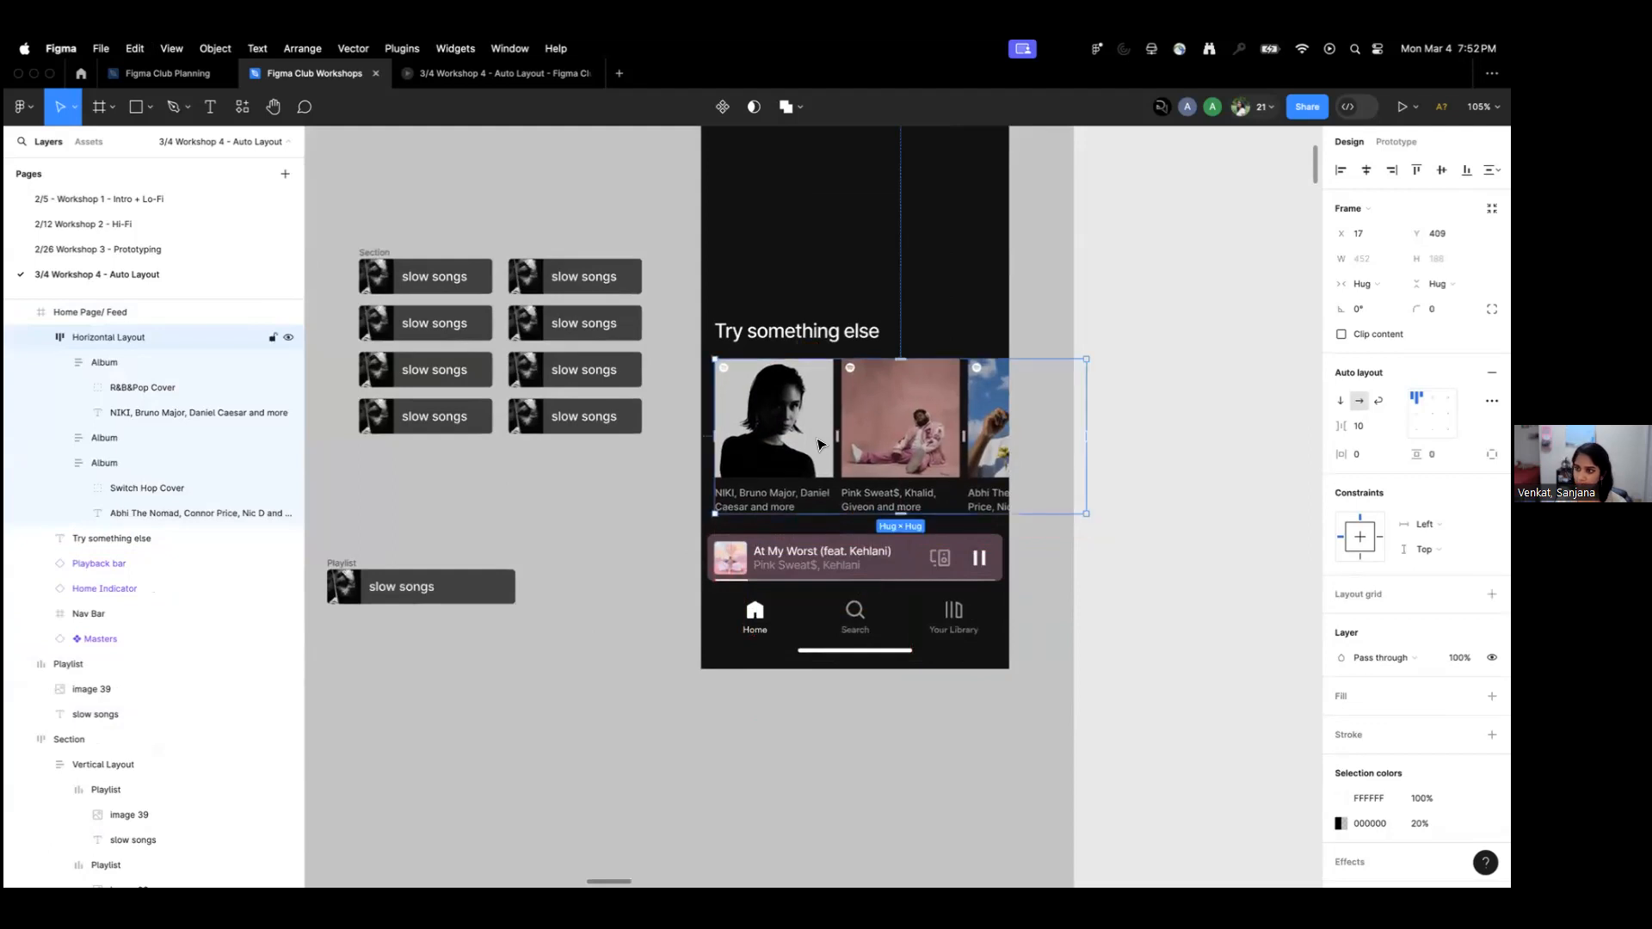
scroll(626, 532, "down", 4)
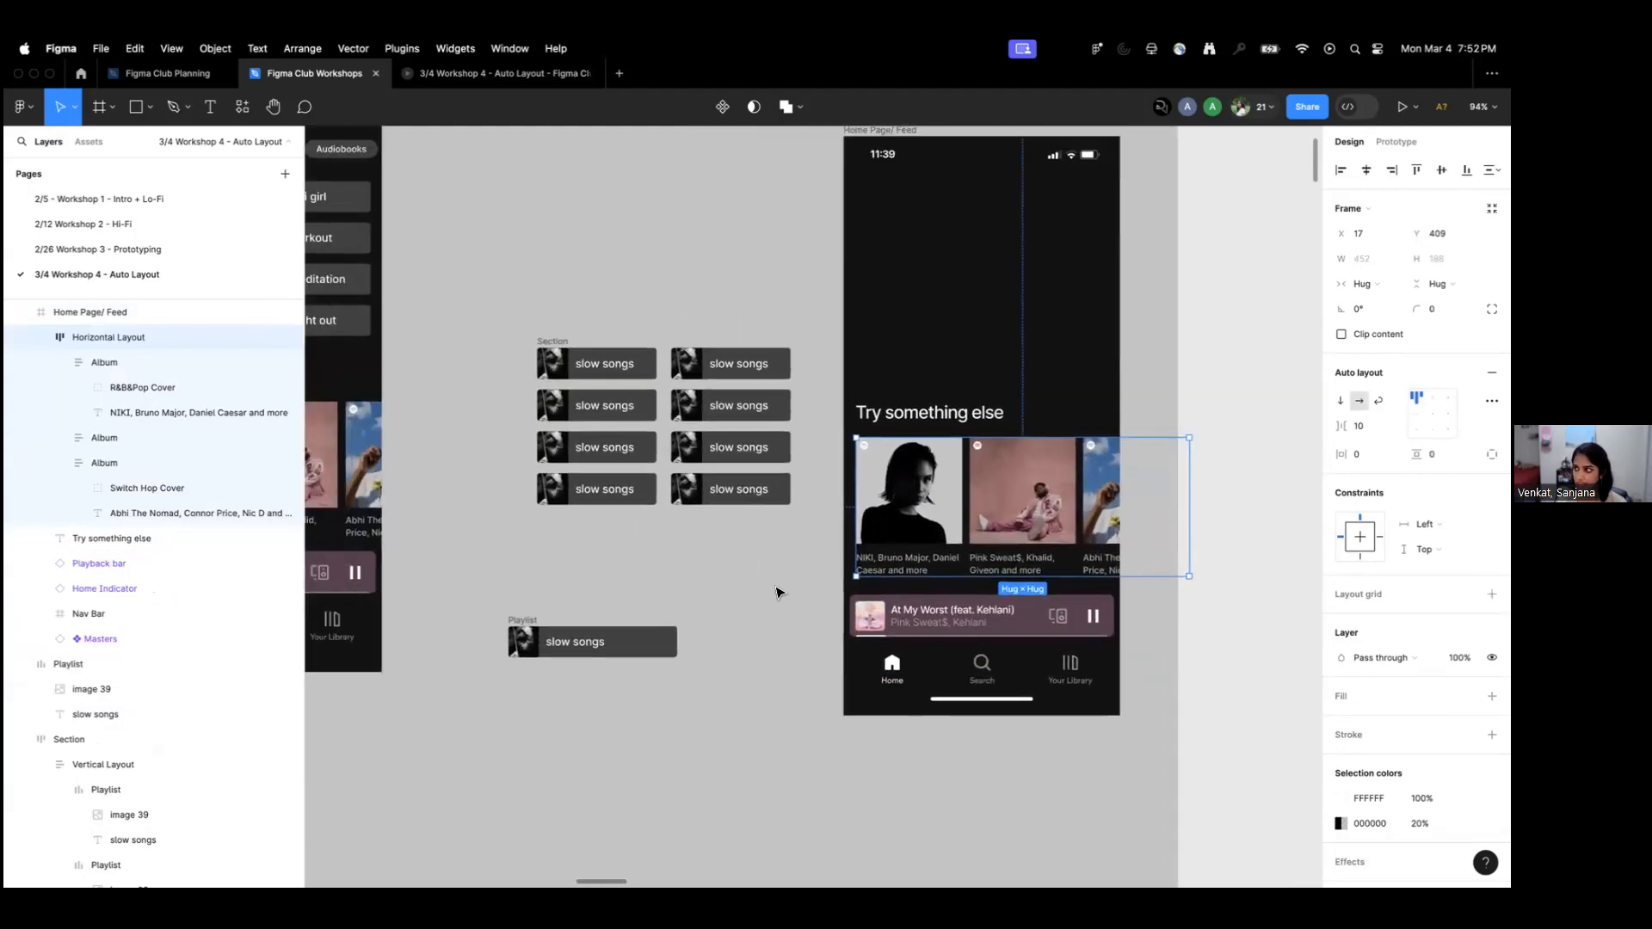
Copy the Tags row from the complete feed into the upper part of the stripped feed and shift its Horizontal Layout to X 0.
scroll(781, 576, "down", 5)
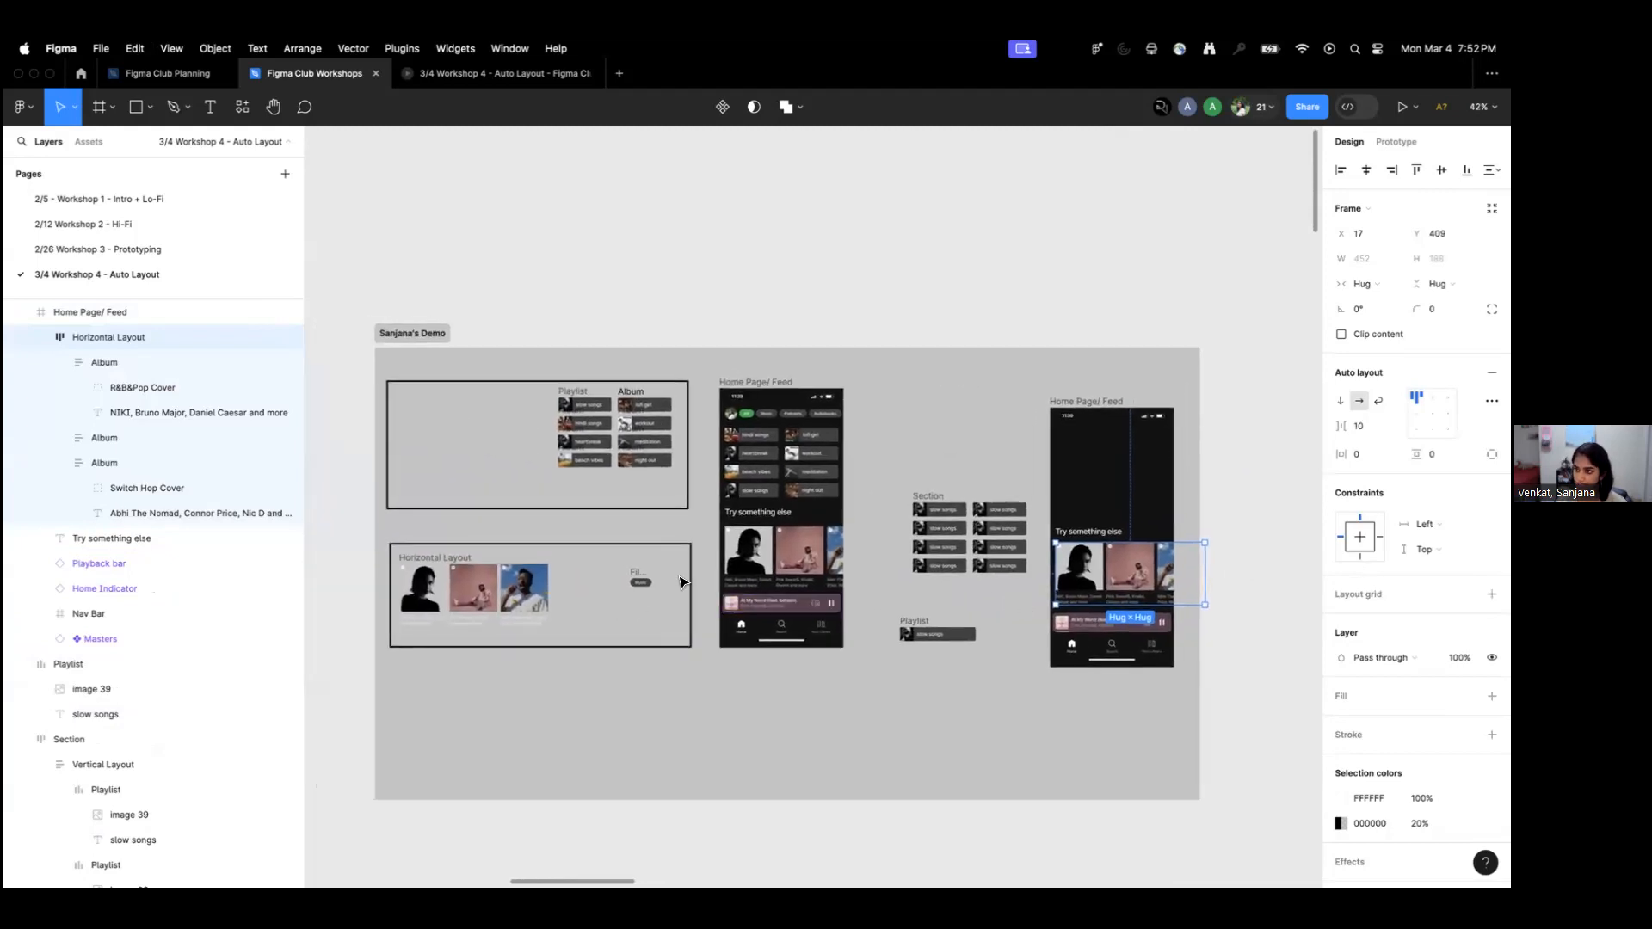
scroll(680, 583, "right", 2)
left_click(748, 427)
scroll(825, 473, "right", 5)
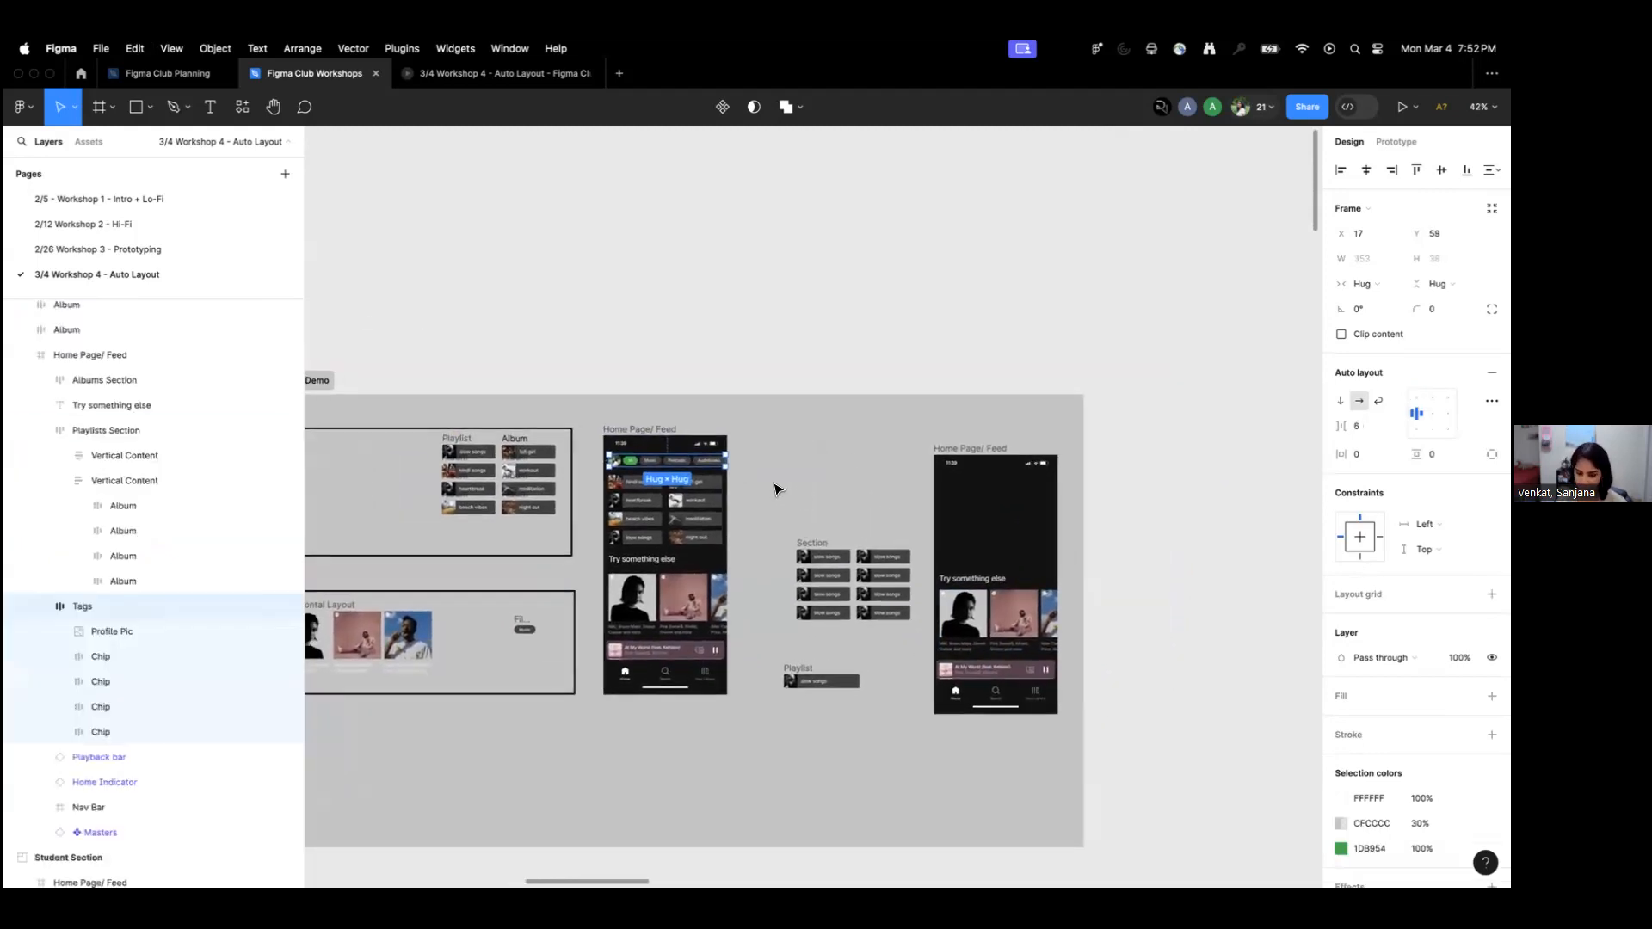
left_click_drag(681, 466, 1026, 492)
left_click(988, 614)
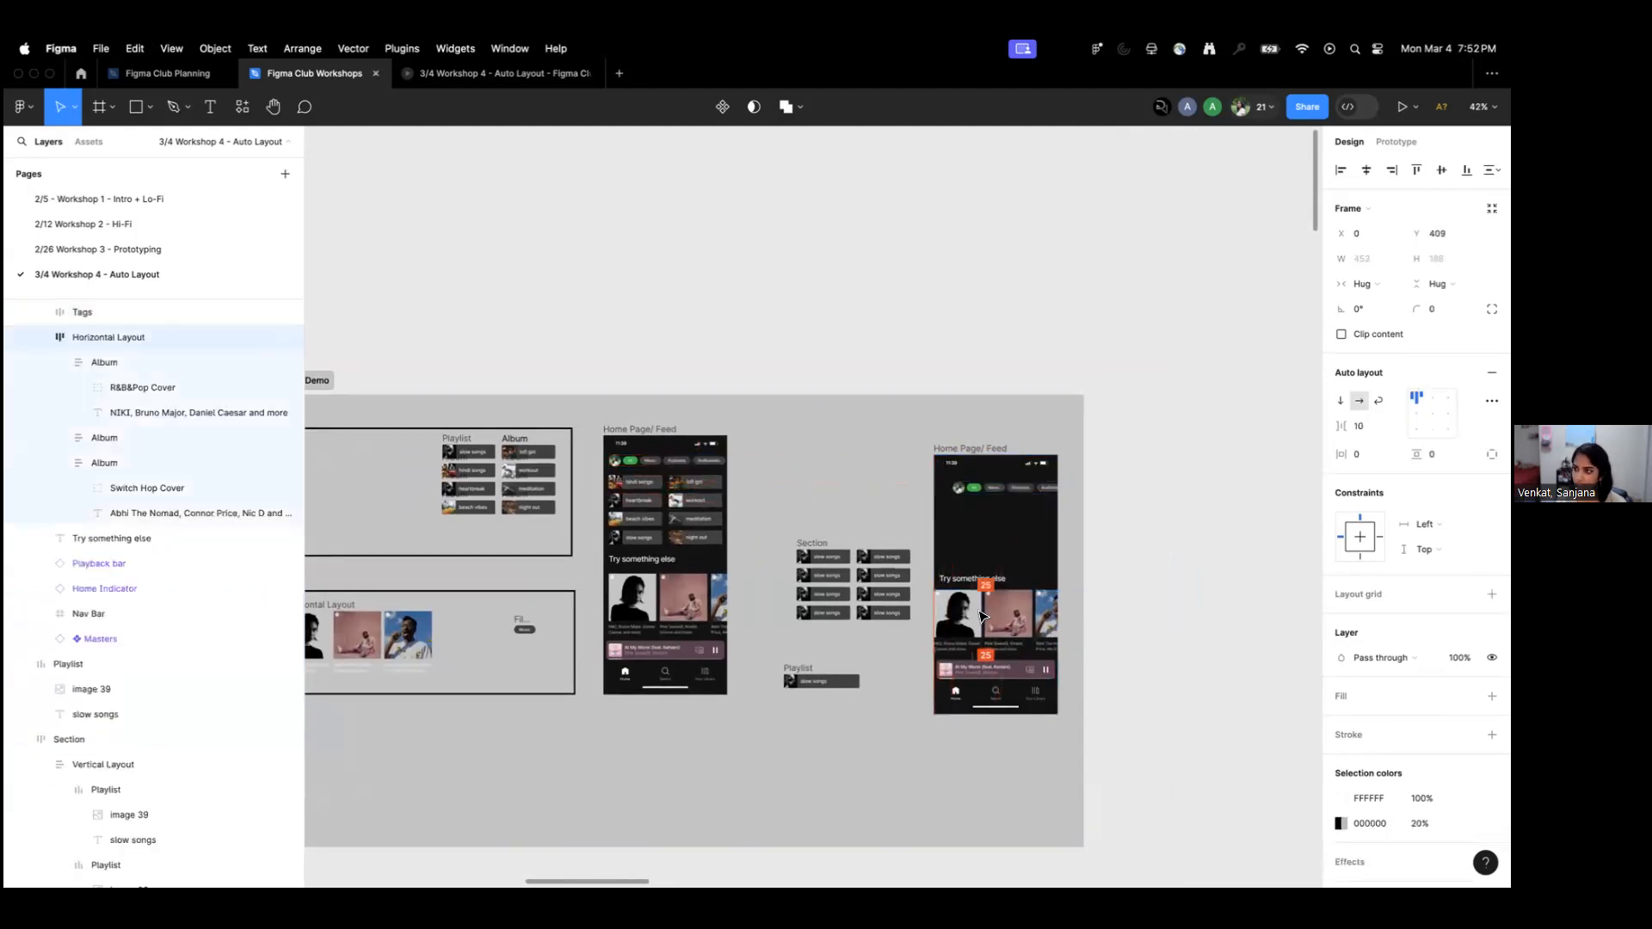
Copy the Playlists Section from the complete feed into the stripped feed above "Try something else" at X 31, Y 135.
scroll(1066, 565, "up", 2)
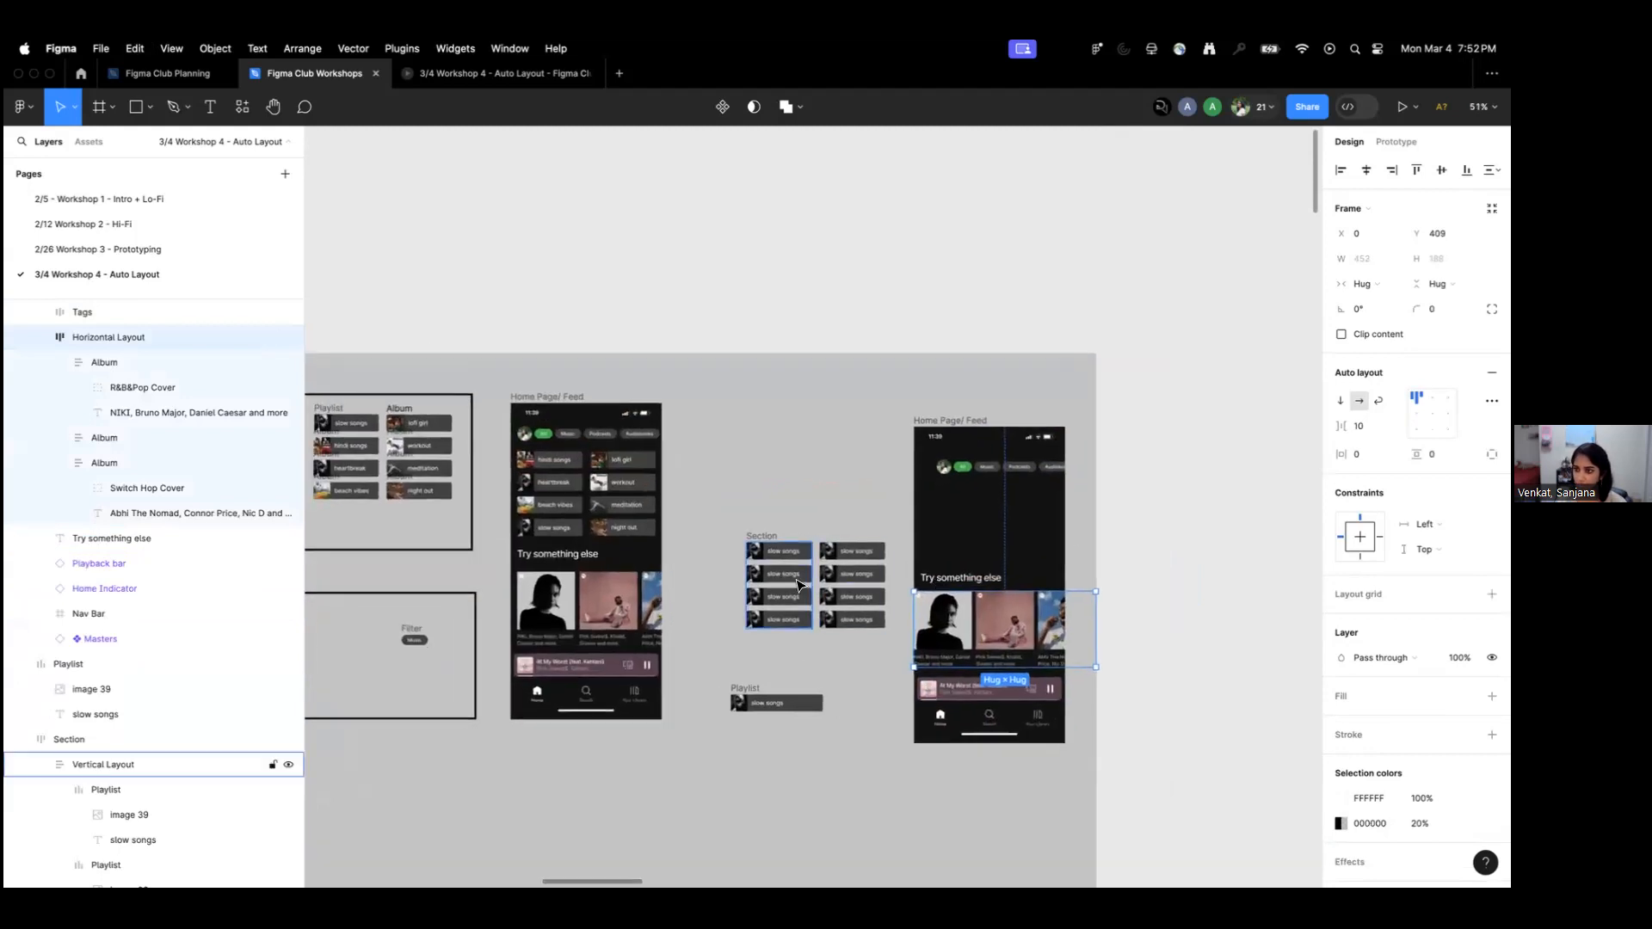
scroll(787, 576, "left", 3)
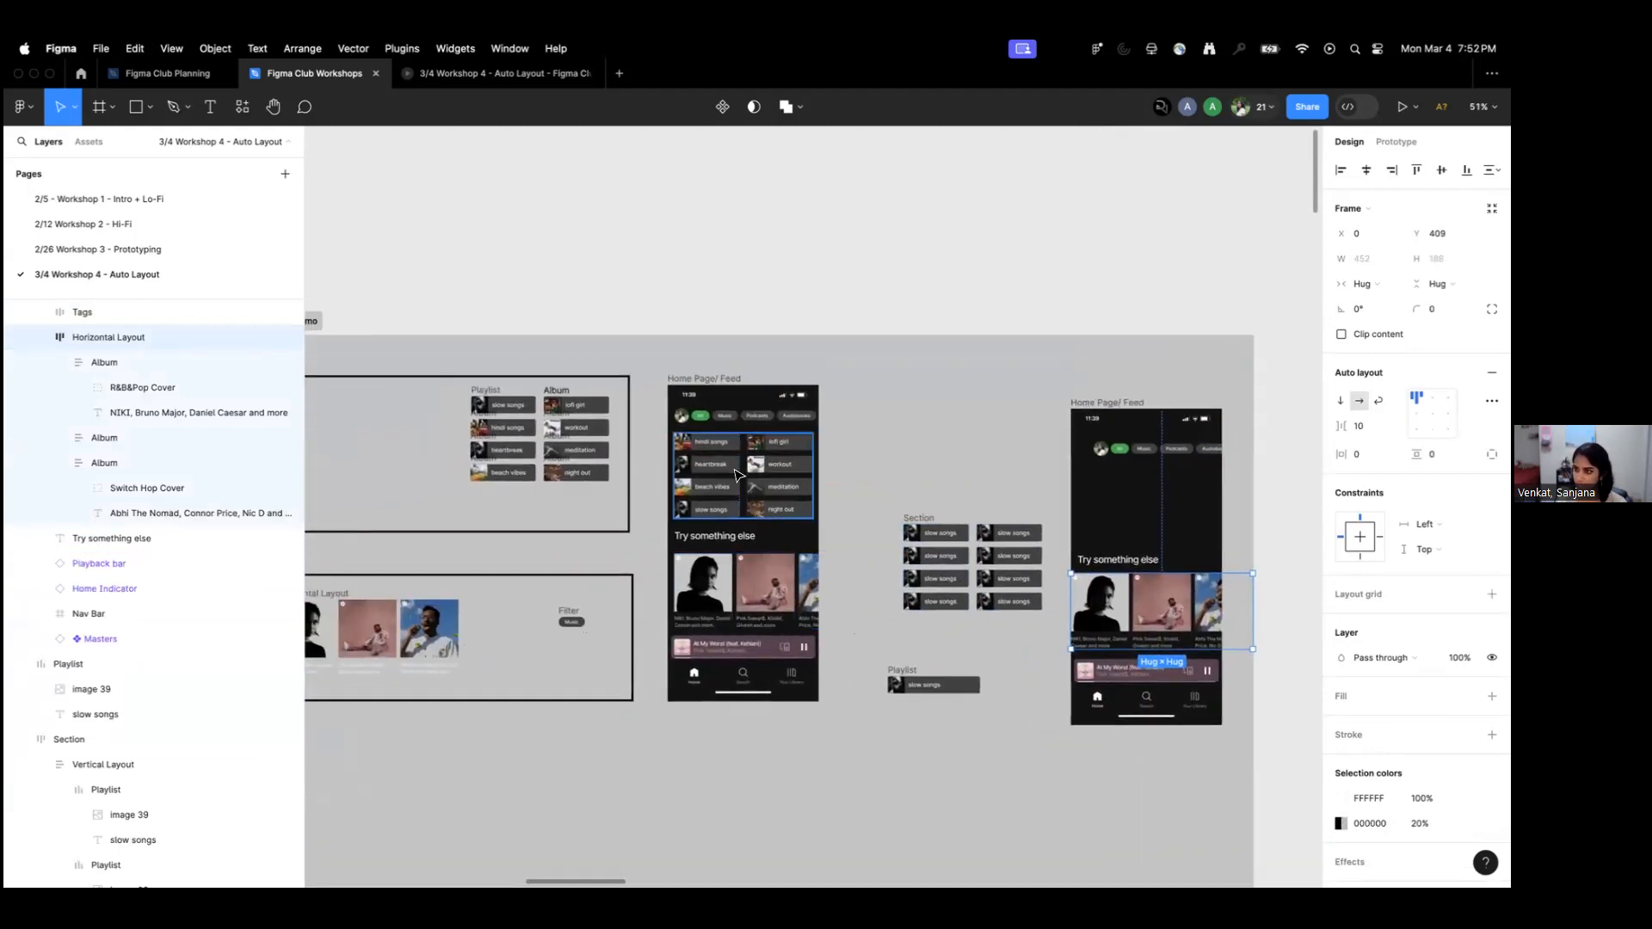
left_click(736, 475)
left_click_drag(736, 475, 1144, 503)
scroll(1144, 503, "right", 1)
scroll(1144, 503, "down", 3)
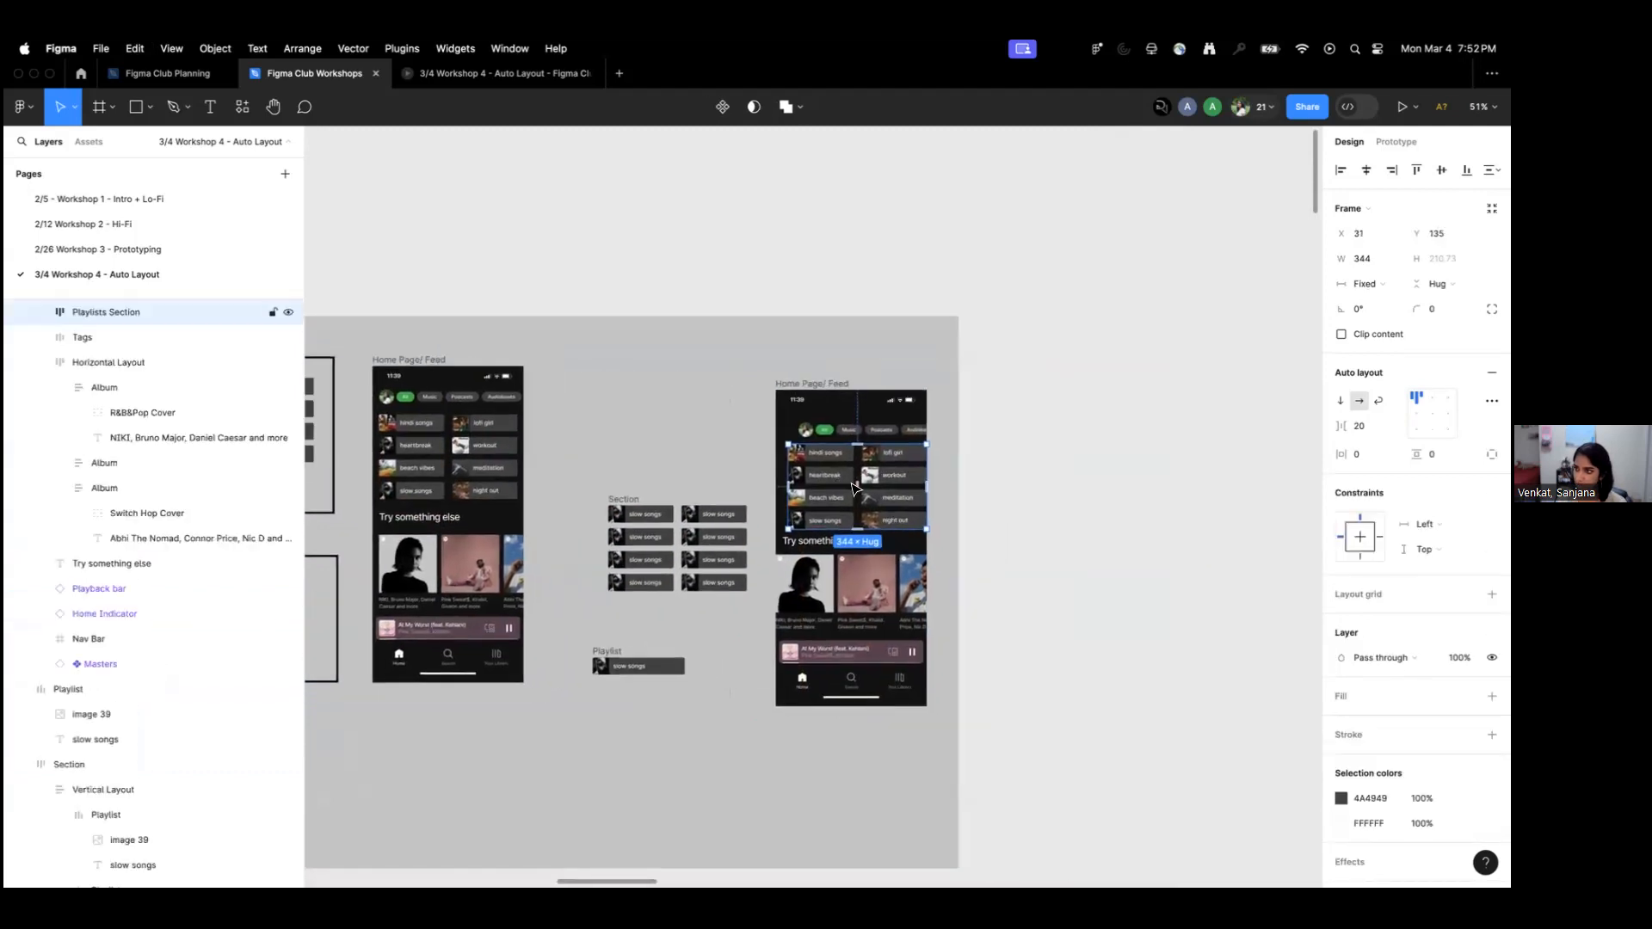
Shift the Horizontal Layout of albums in the rebuilt feed to X 29.
scroll(1025, 516, "right", 2)
scroll(927, 502, "up", 5)
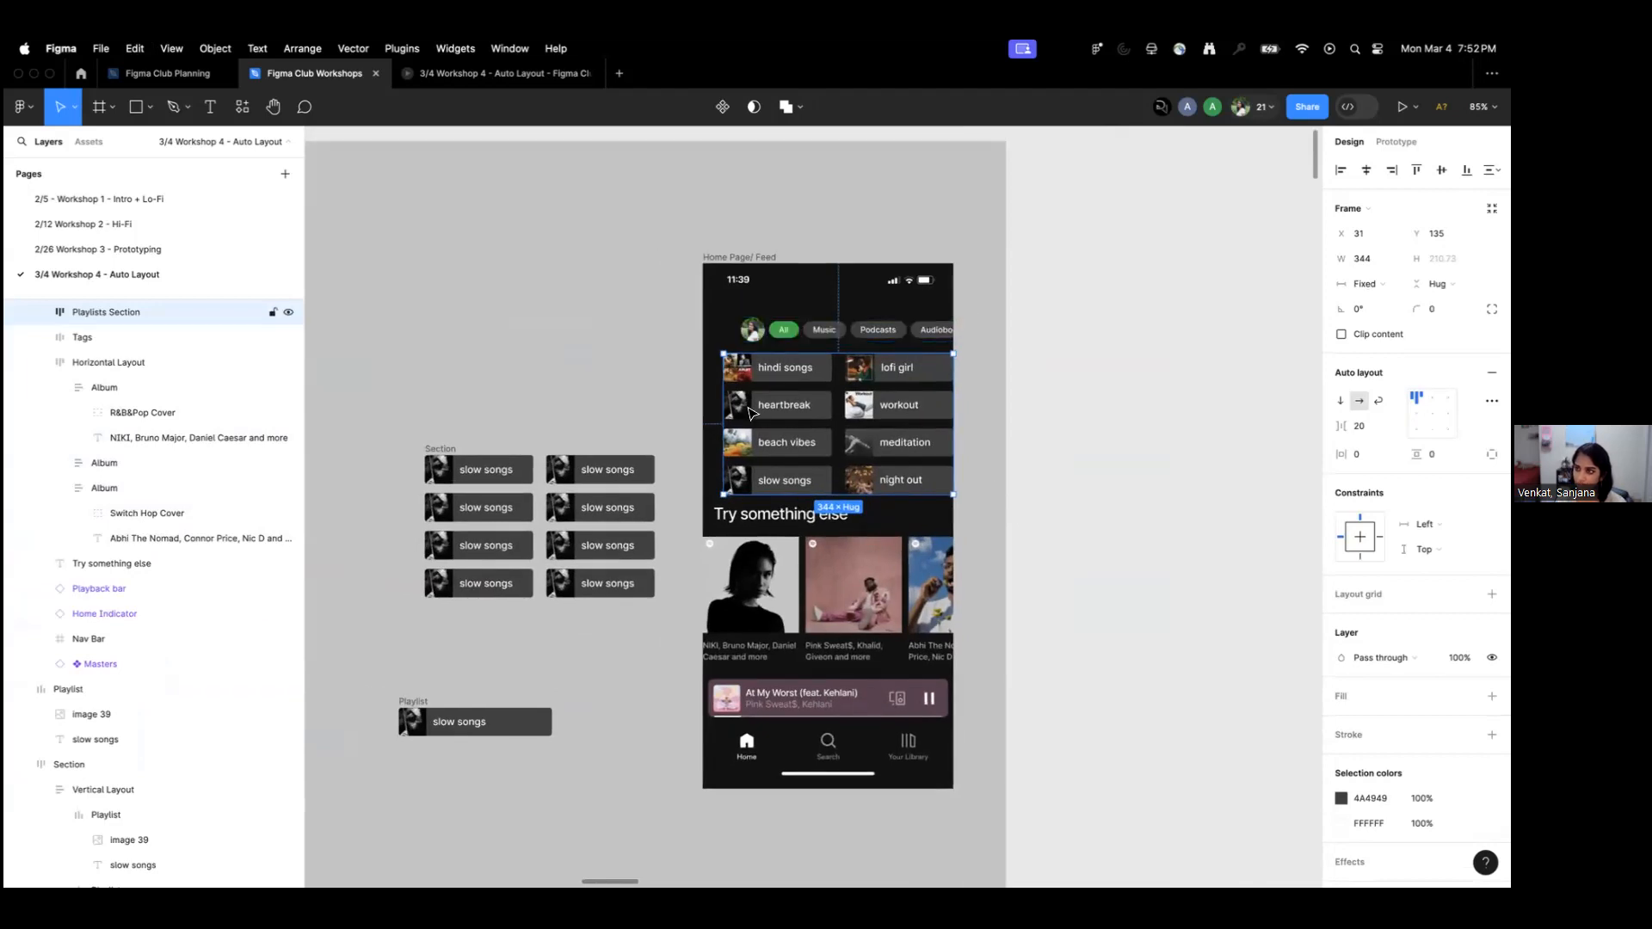
left_click_drag(763, 627, 781, 627)
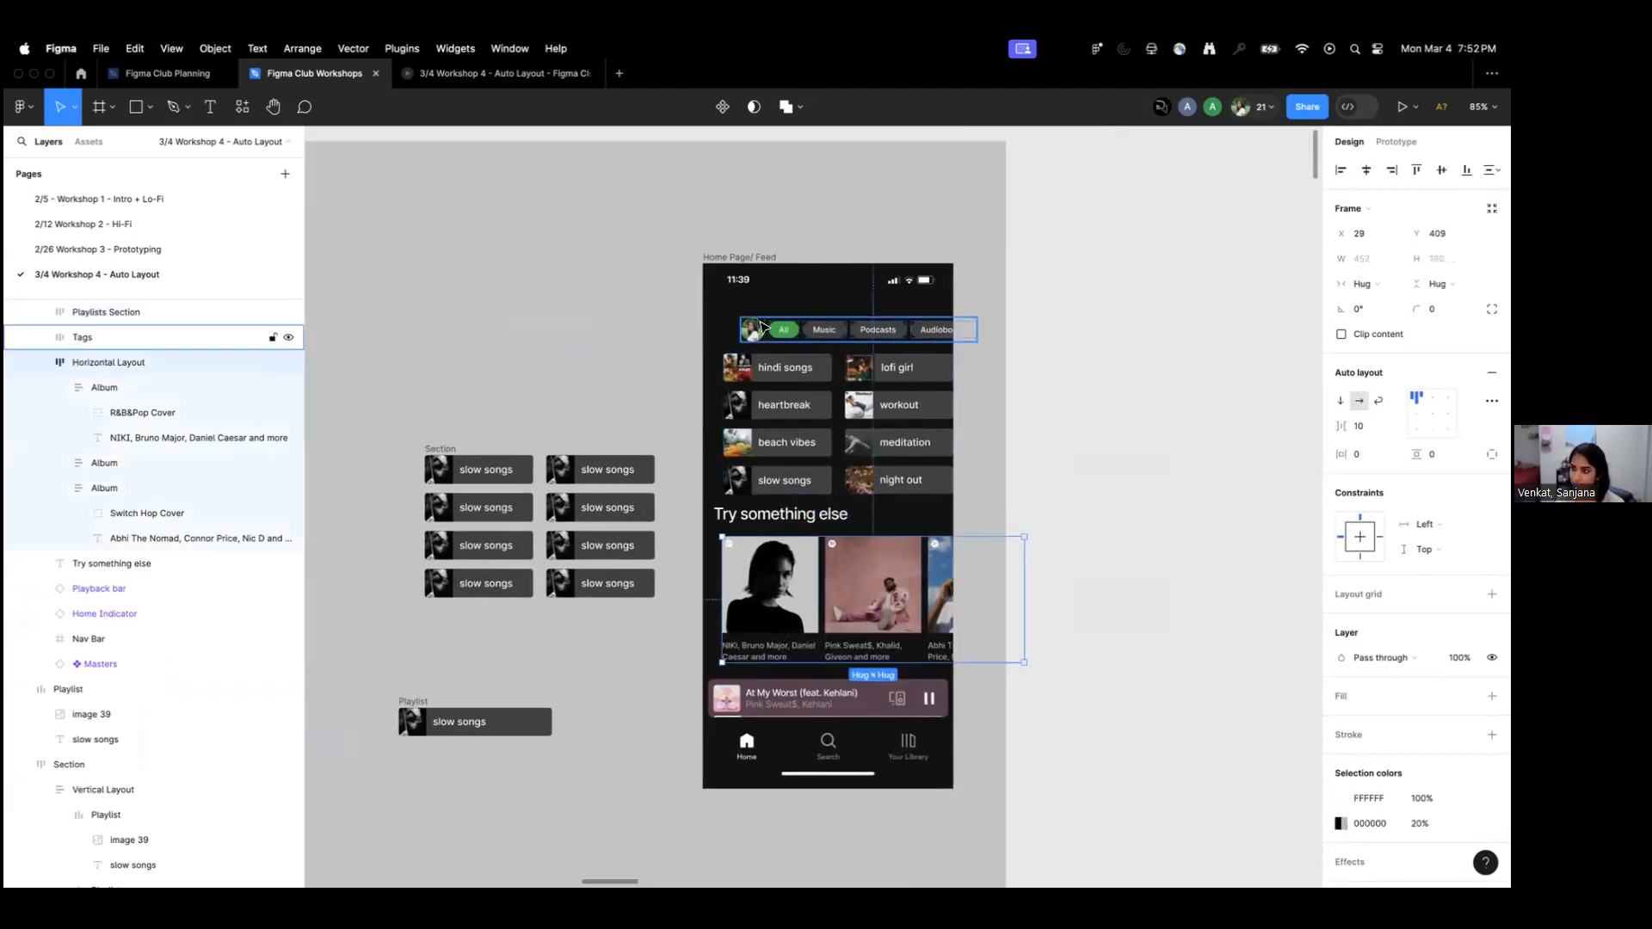
scroll(1087, 439, "right", 2)
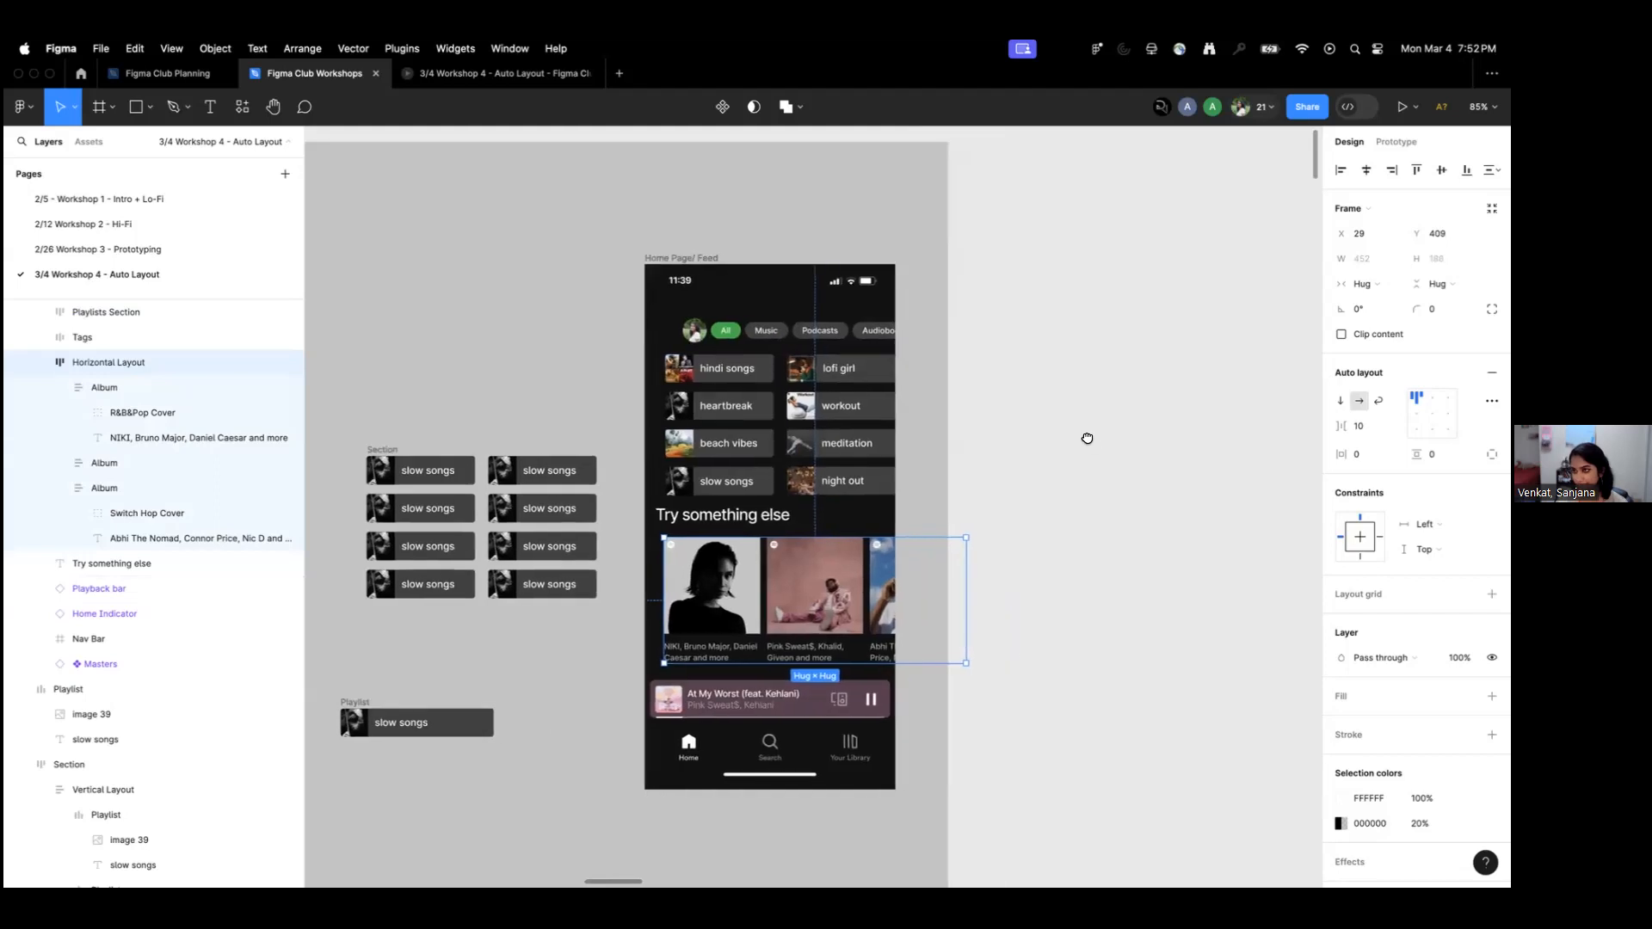
scroll(1058, 437, "down", 2)
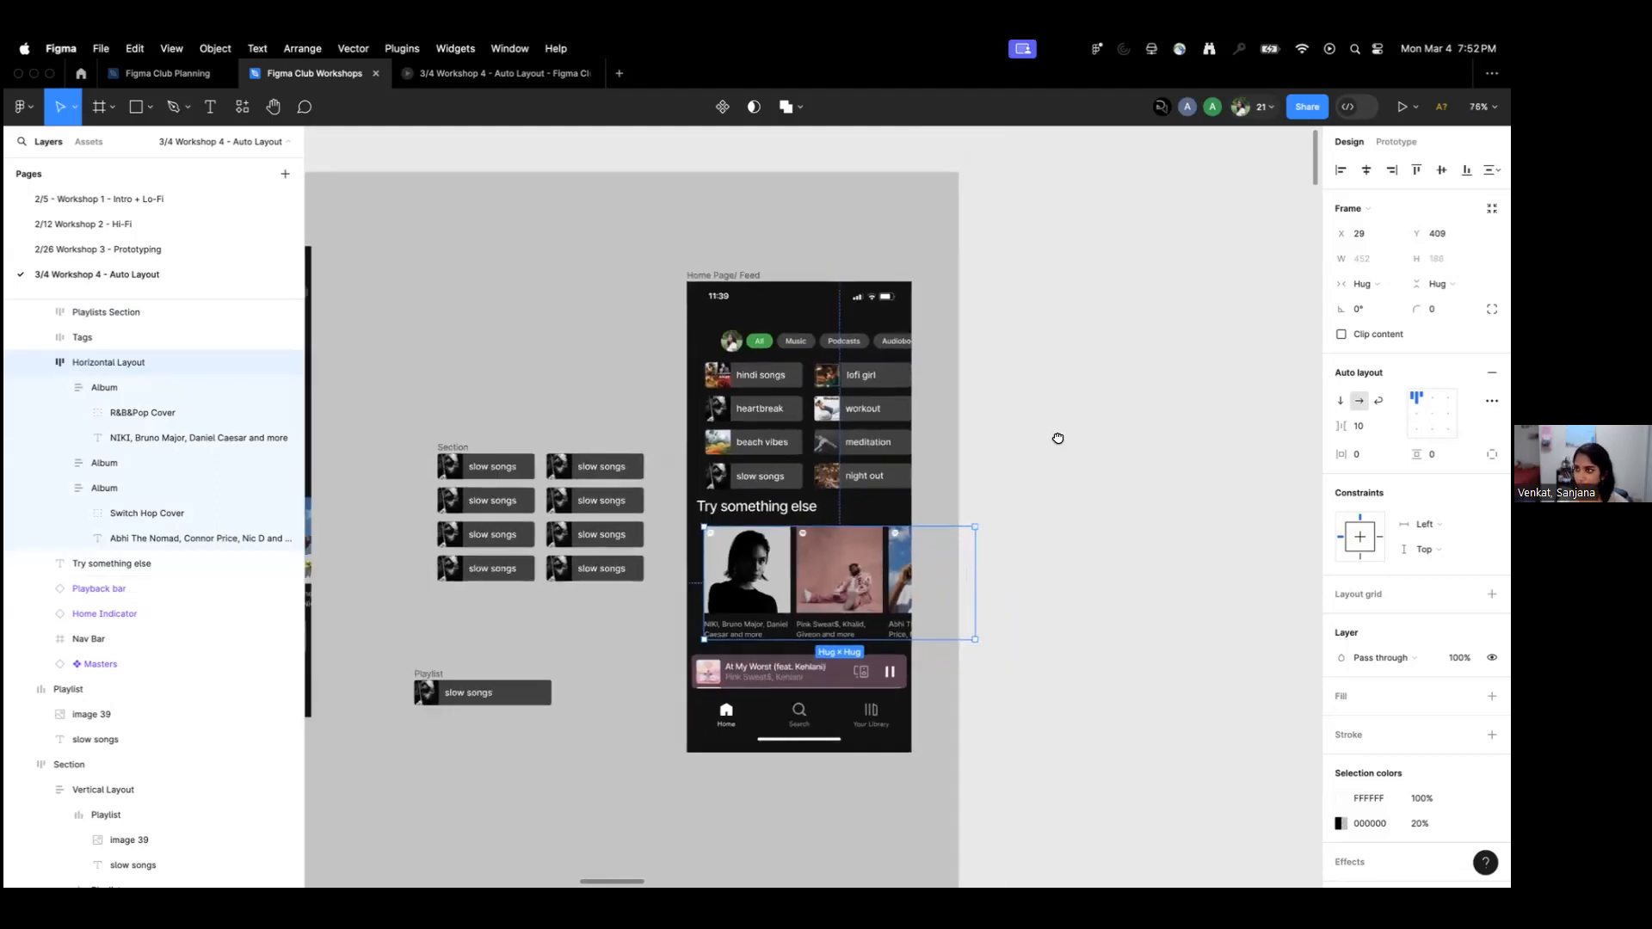
scroll(1058, 438, "up", 2)
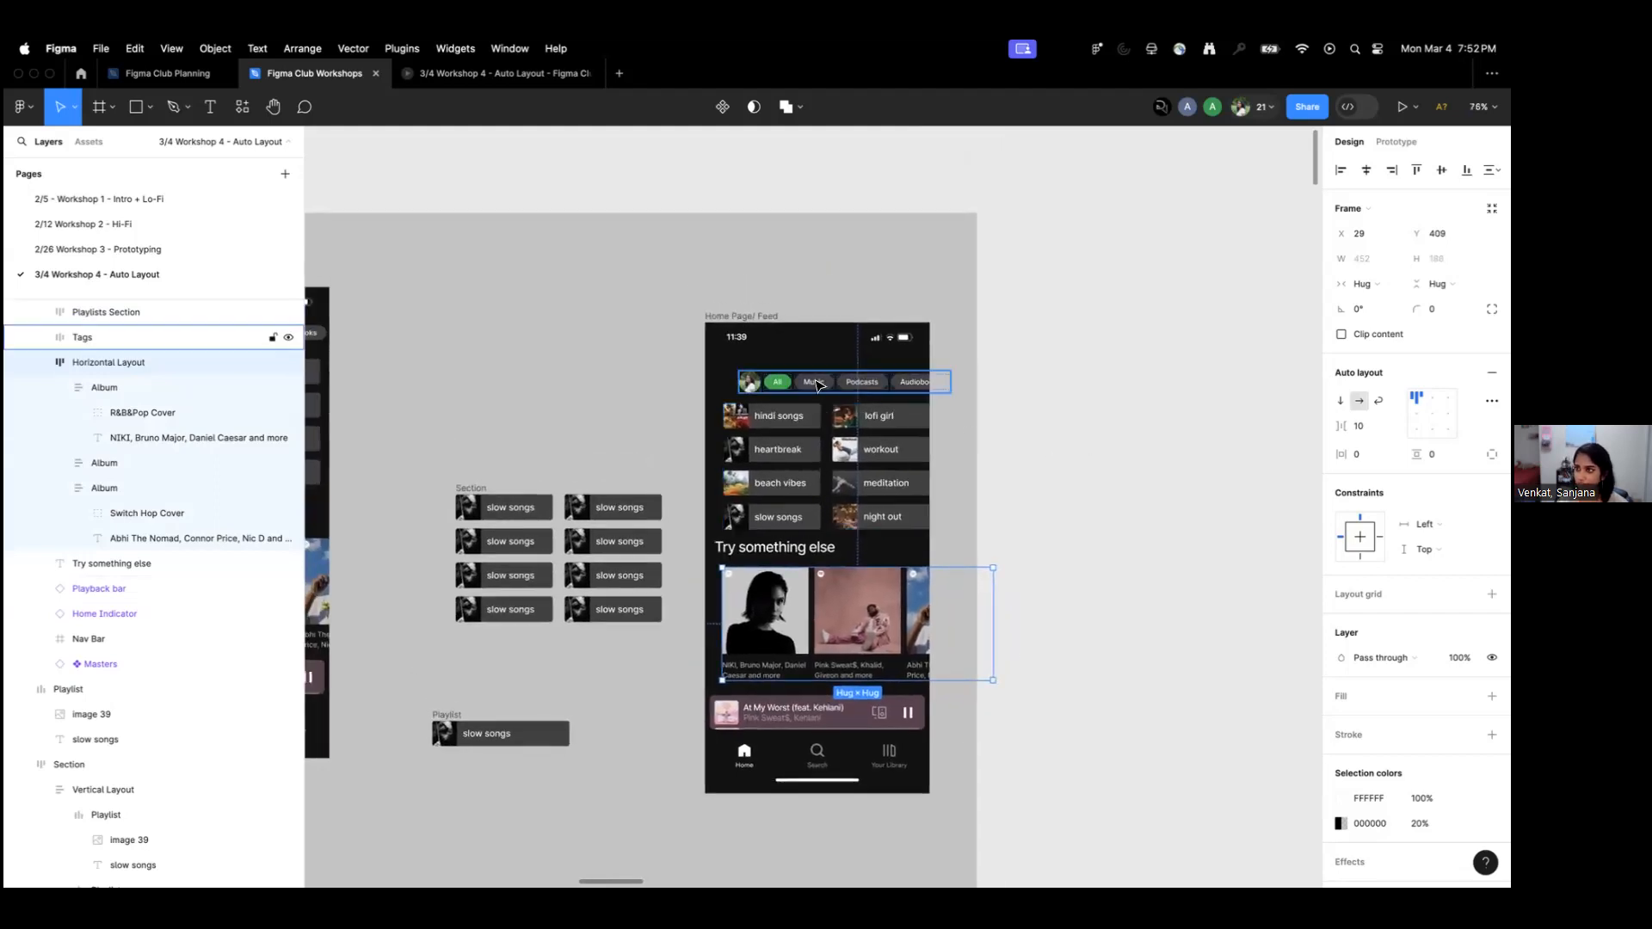
Wrap the Tags row, Playlists Section, "Try something else" heading and album Horizontal Layout of the rebuilt feed in one vertical auto layout frame.
left_click(772, 392)
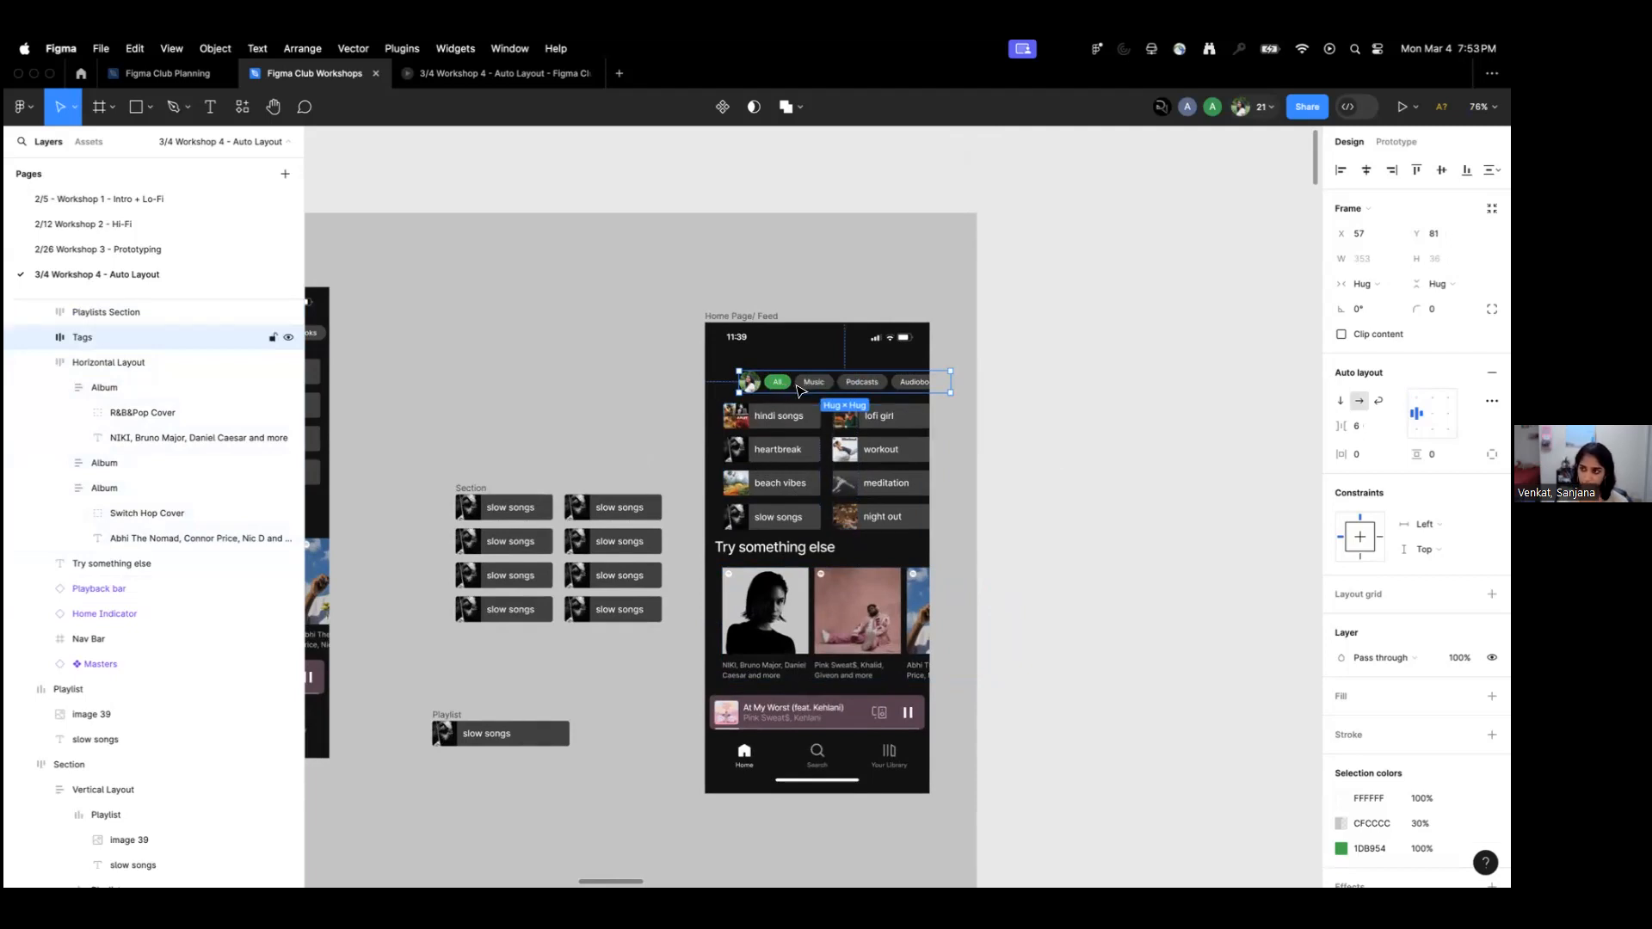
left_click(772, 467, "shift")
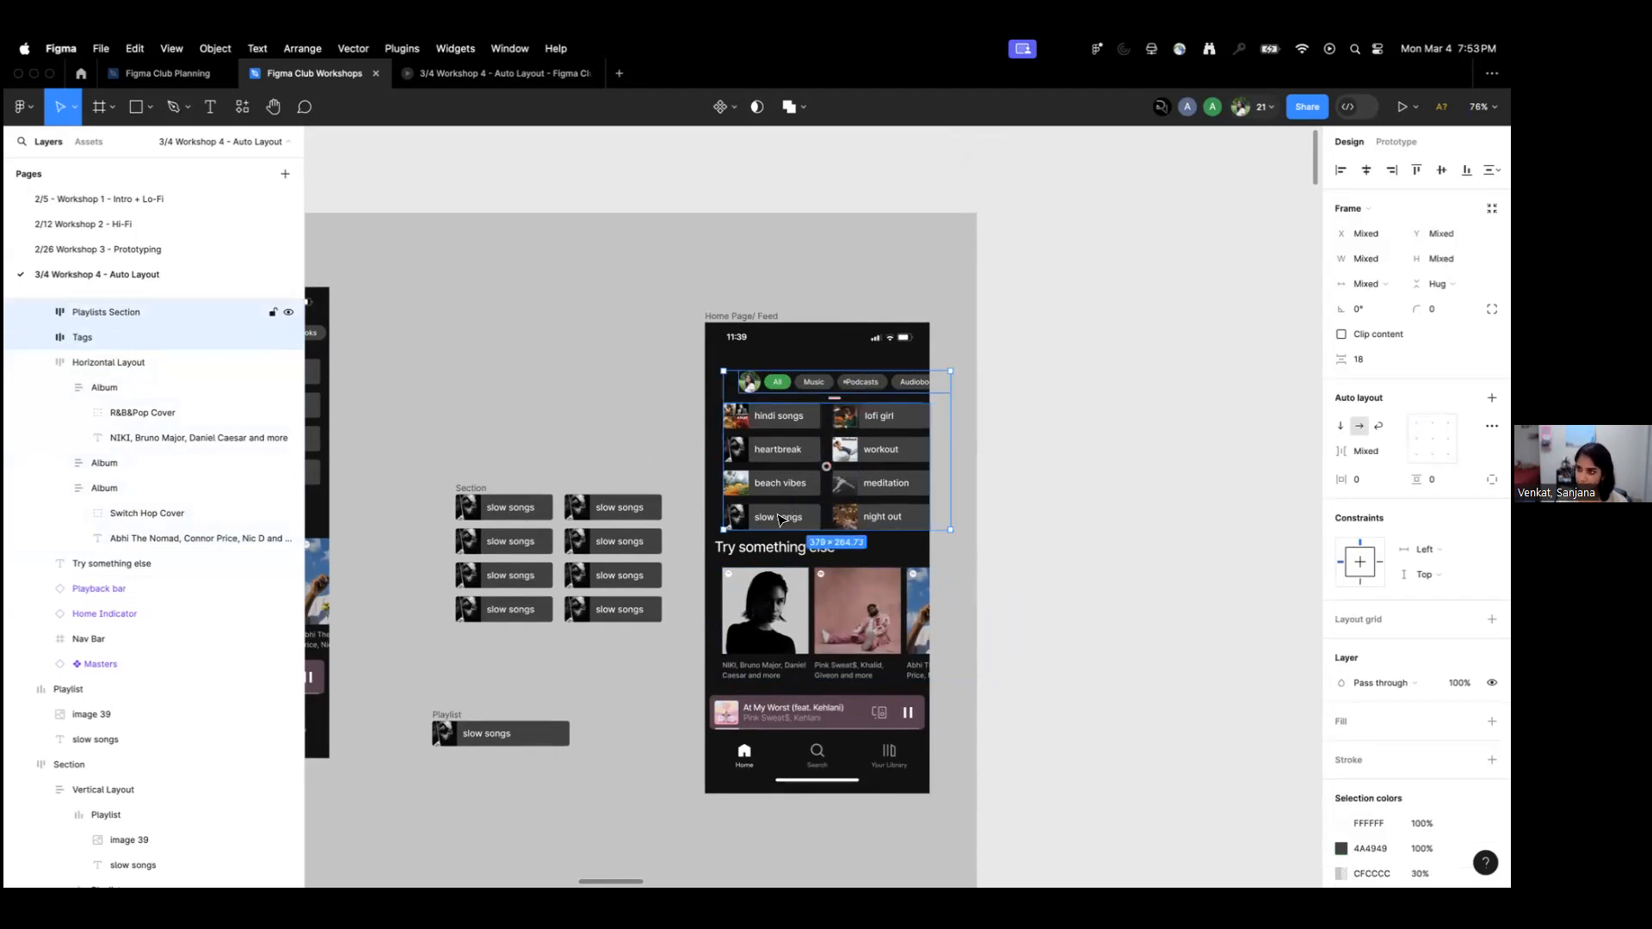
left_click(772, 553, "shift")
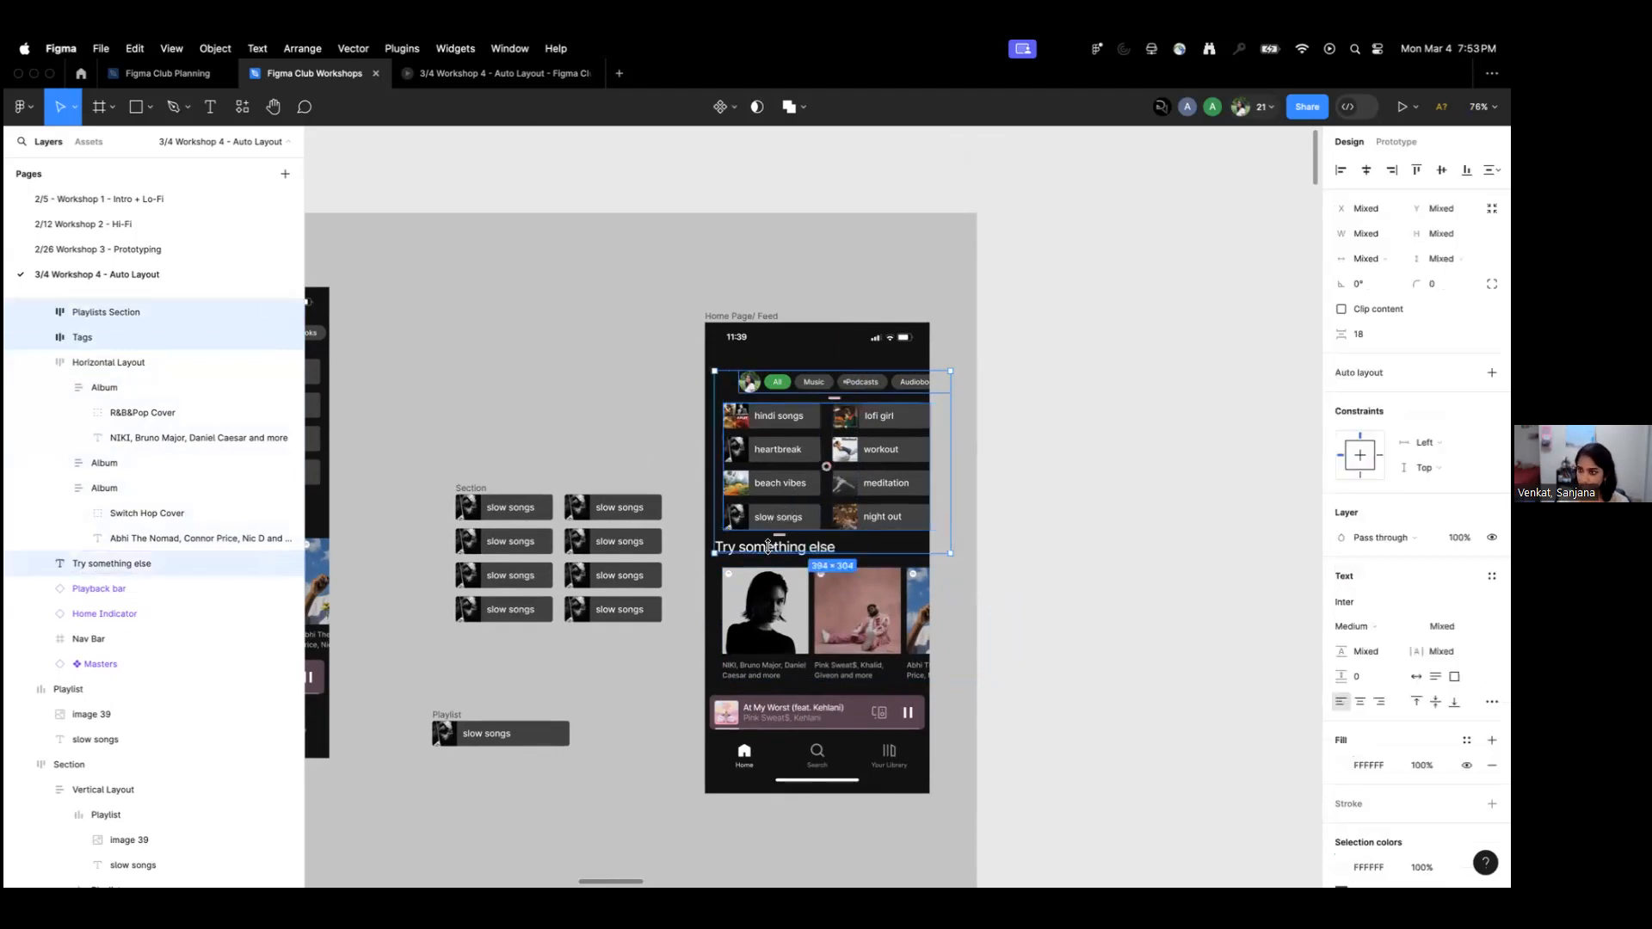
left_click(768, 621, "shift")
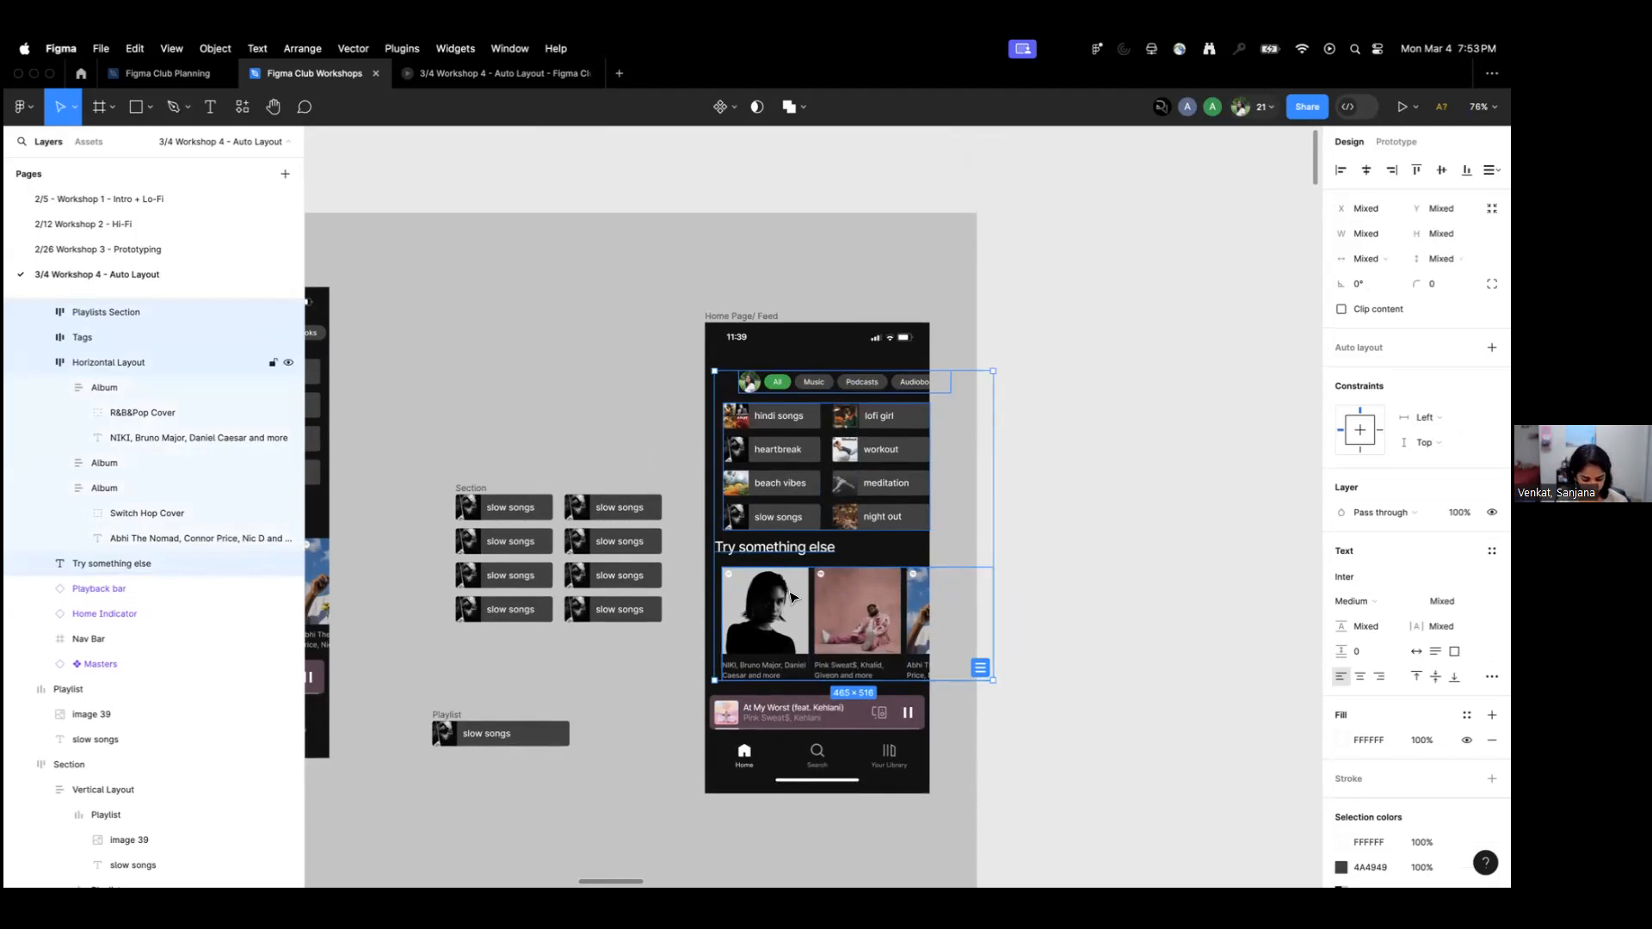
key("shift+a")
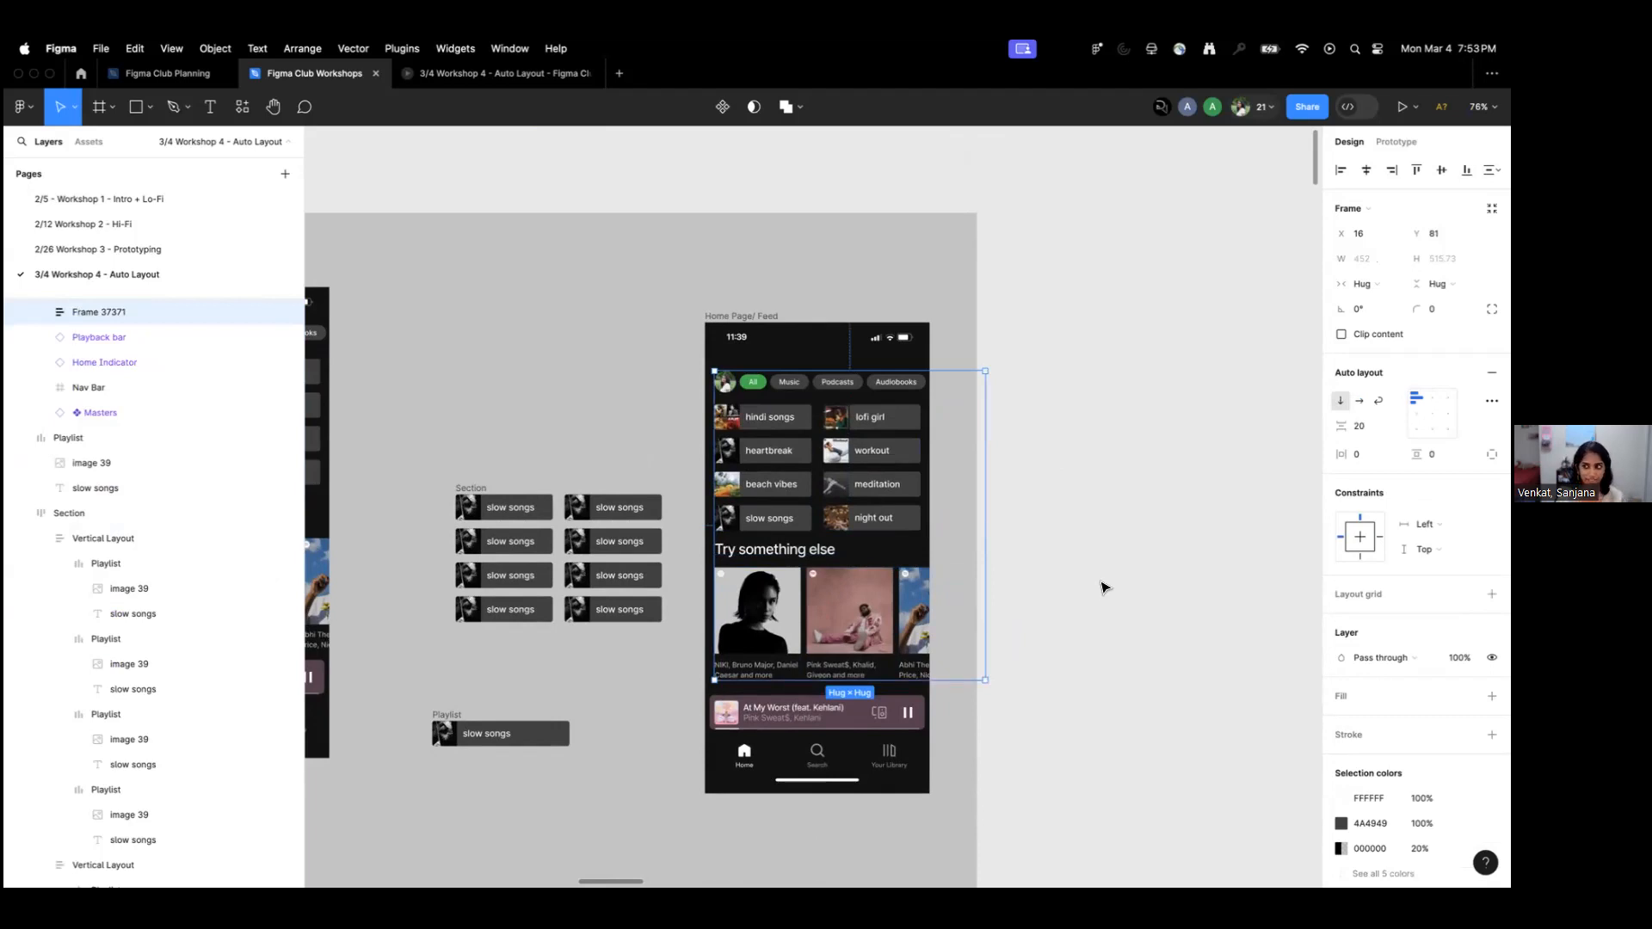
Narrow the new auto layout frame to a fixed width of 351 so it fits within the phone screen.
scroll(1067, 473, "up", 5)
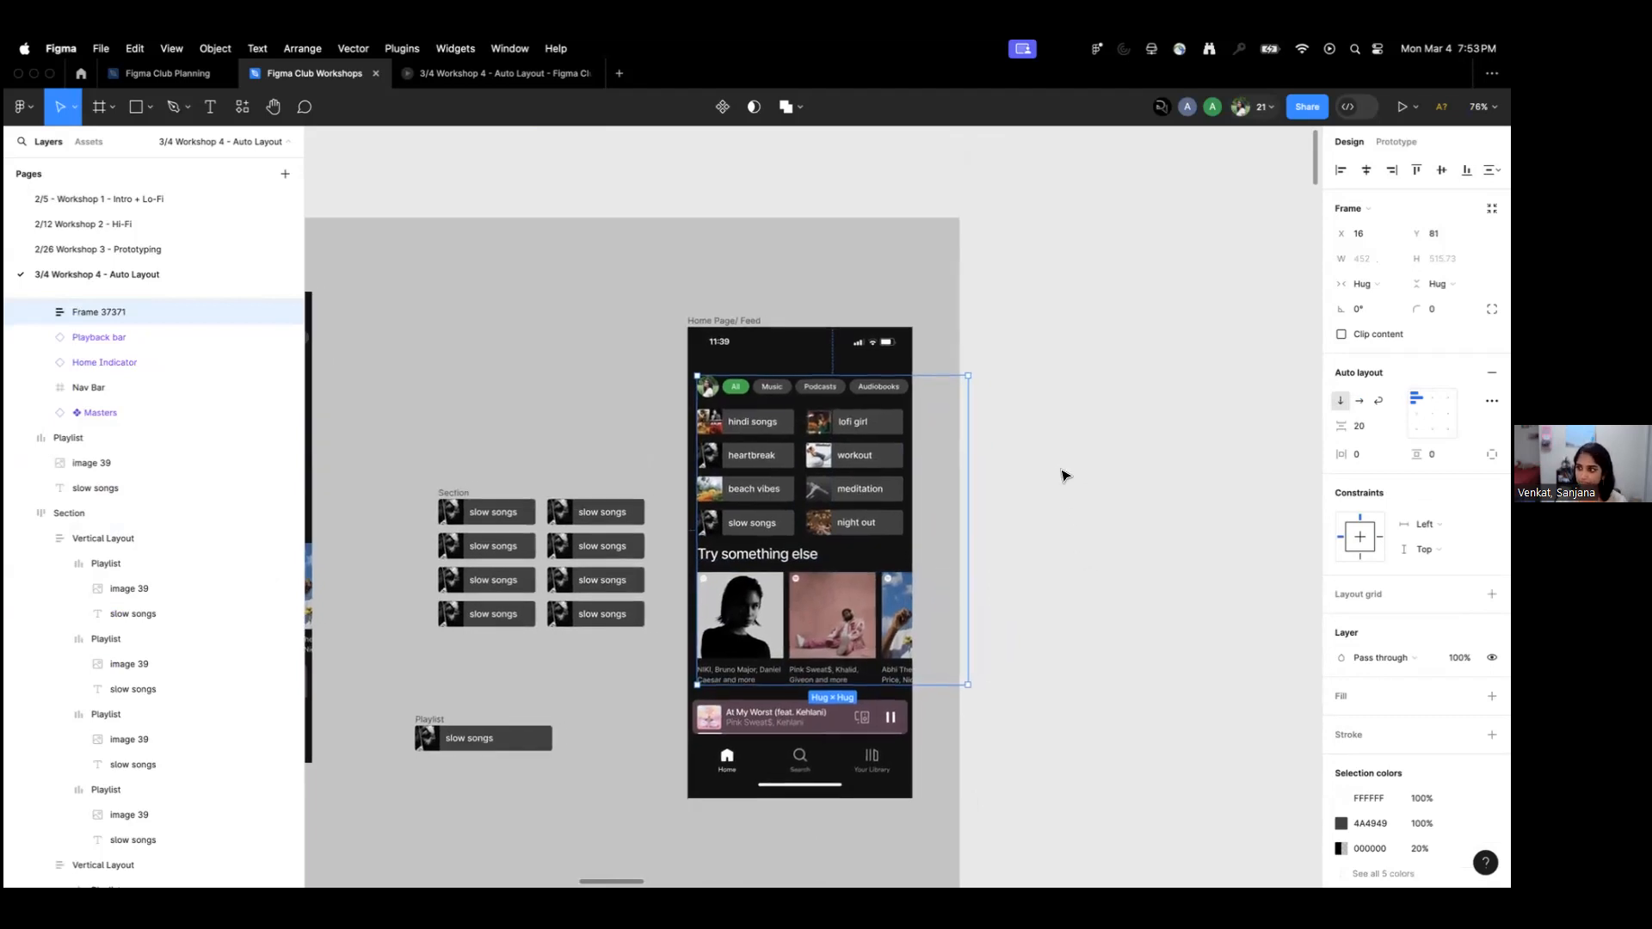
scroll(1067, 443, "left", 2)
scroll(1067, 443, "down", 1)
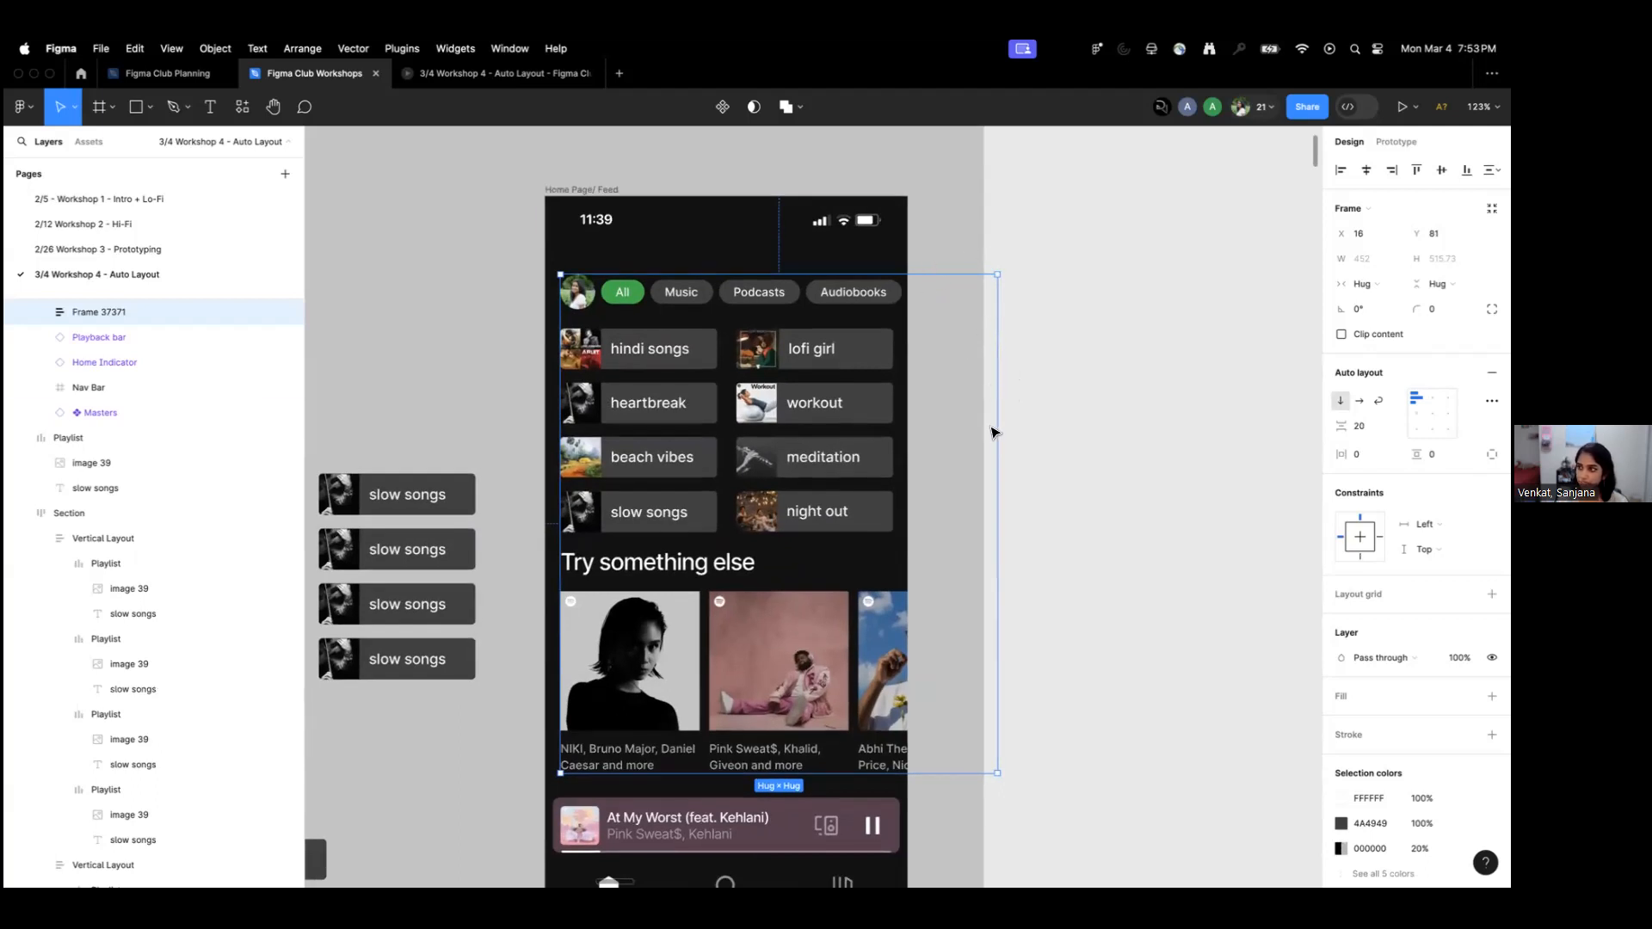
left_click_drag(998, 427, 897, 441)
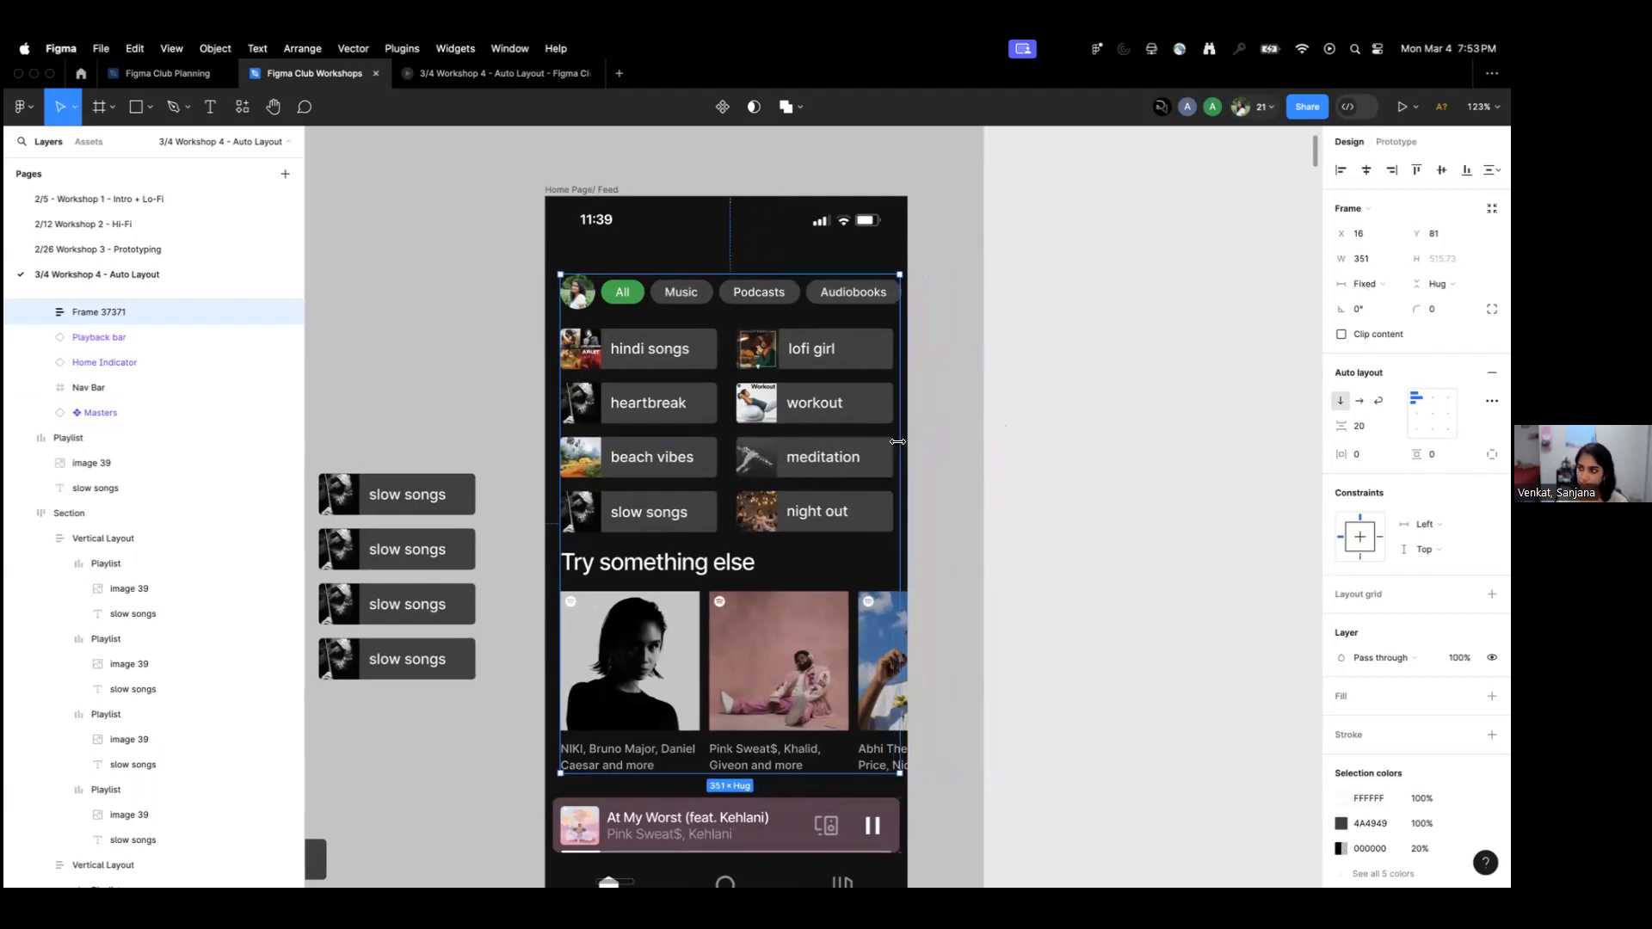
left_click(1091, 431)
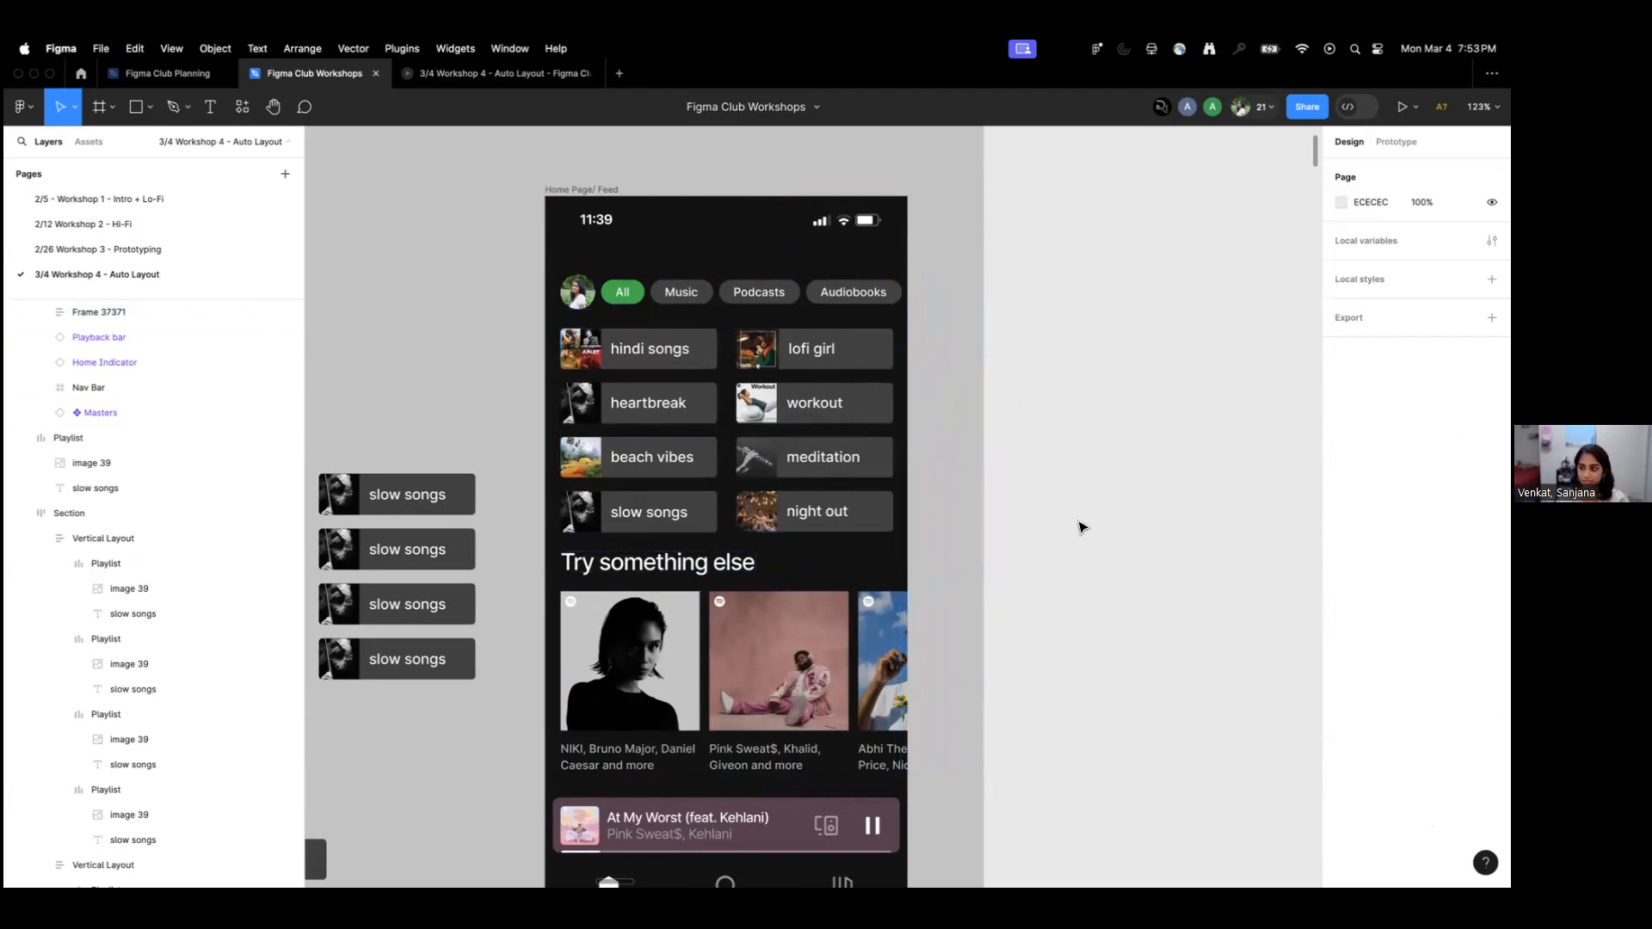
Examine how the combined auto layout frame nests its content, including the first Vertical Content column inside the Playlists Section.
left_click(822, 540)
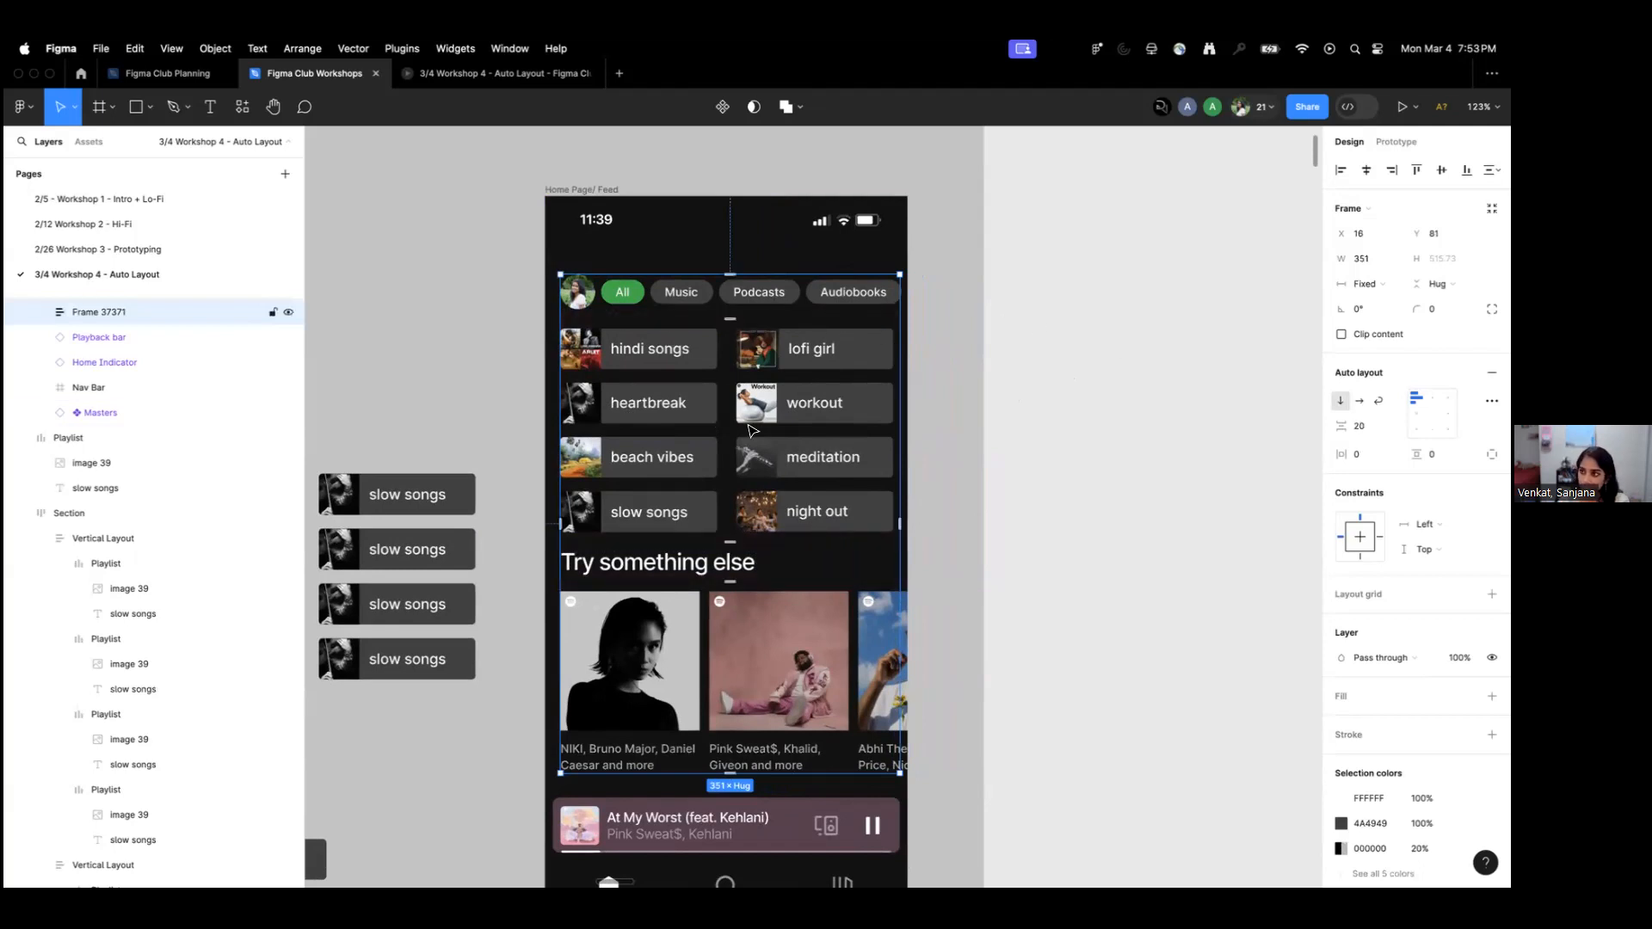
scroll(800, 770, "down", 1)
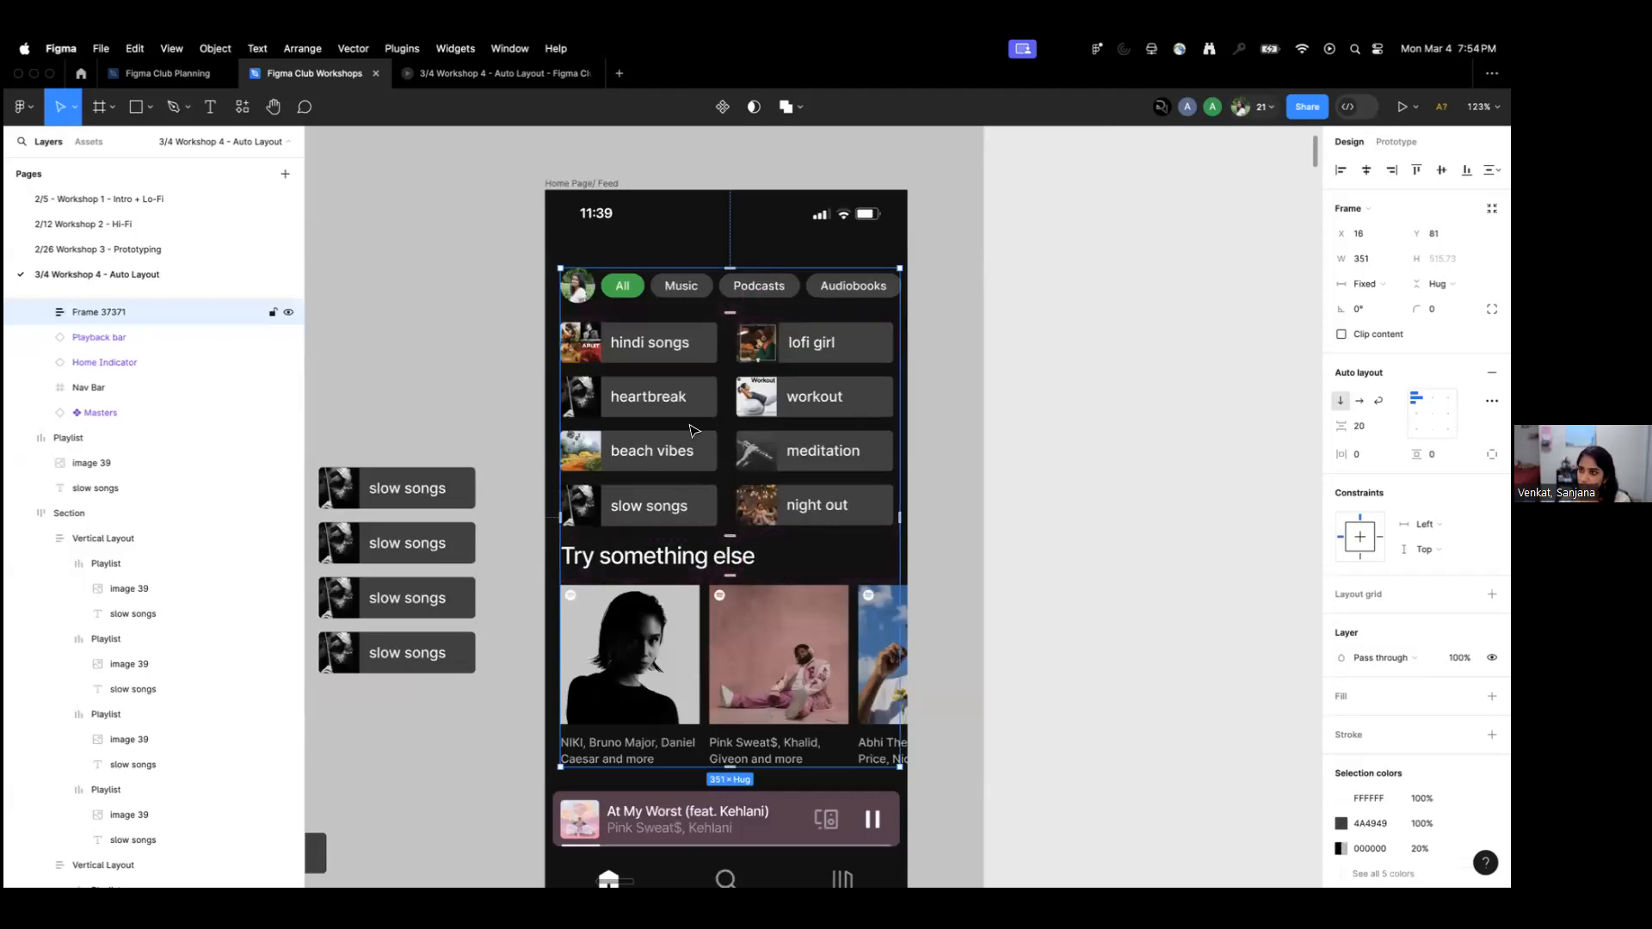
left_click(688, 425)
left_click(669, 430)
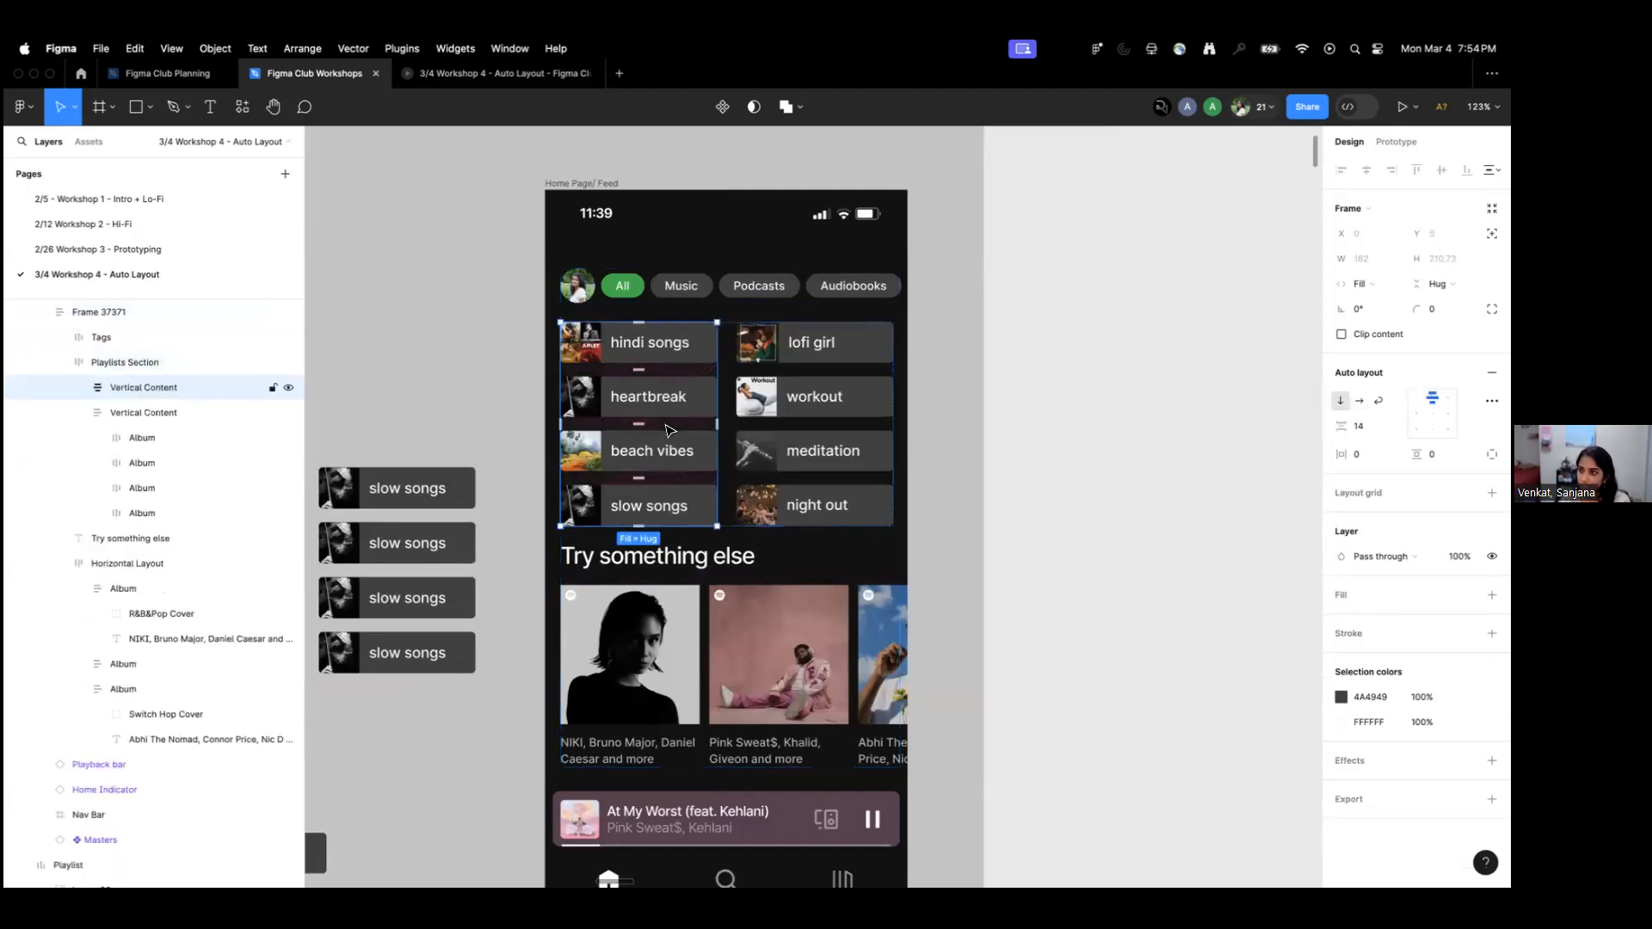
left_click(748, 319)
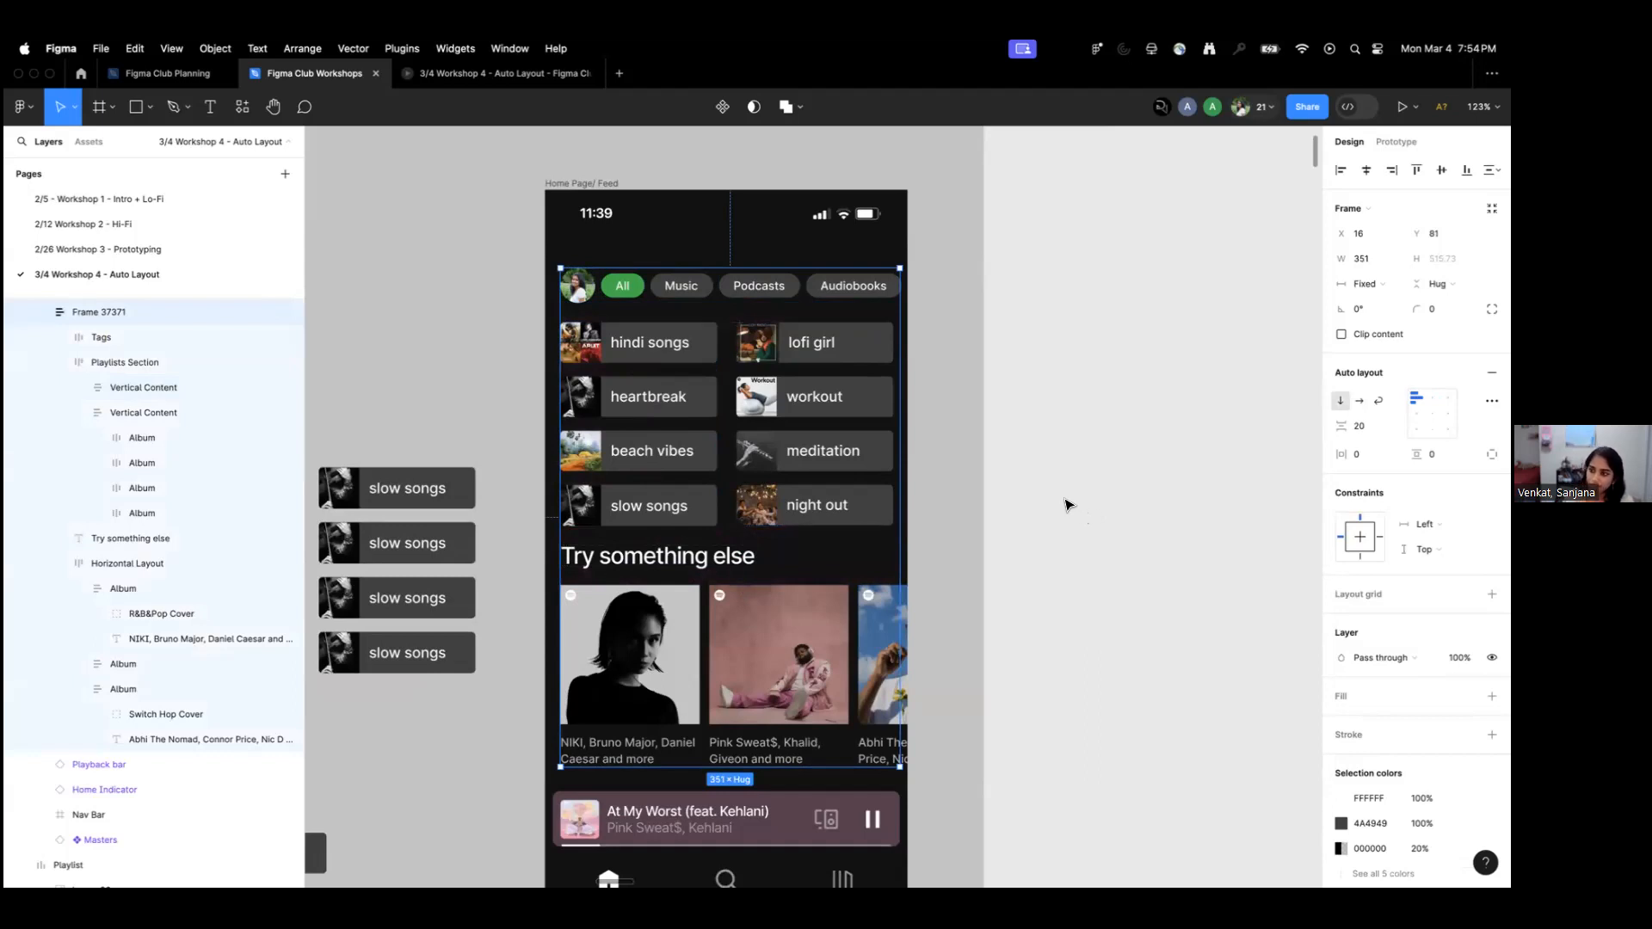
Narrow the Horizontal Layout of albums under "Try something else" to a fixed width of 351.
left_click(777, 651)
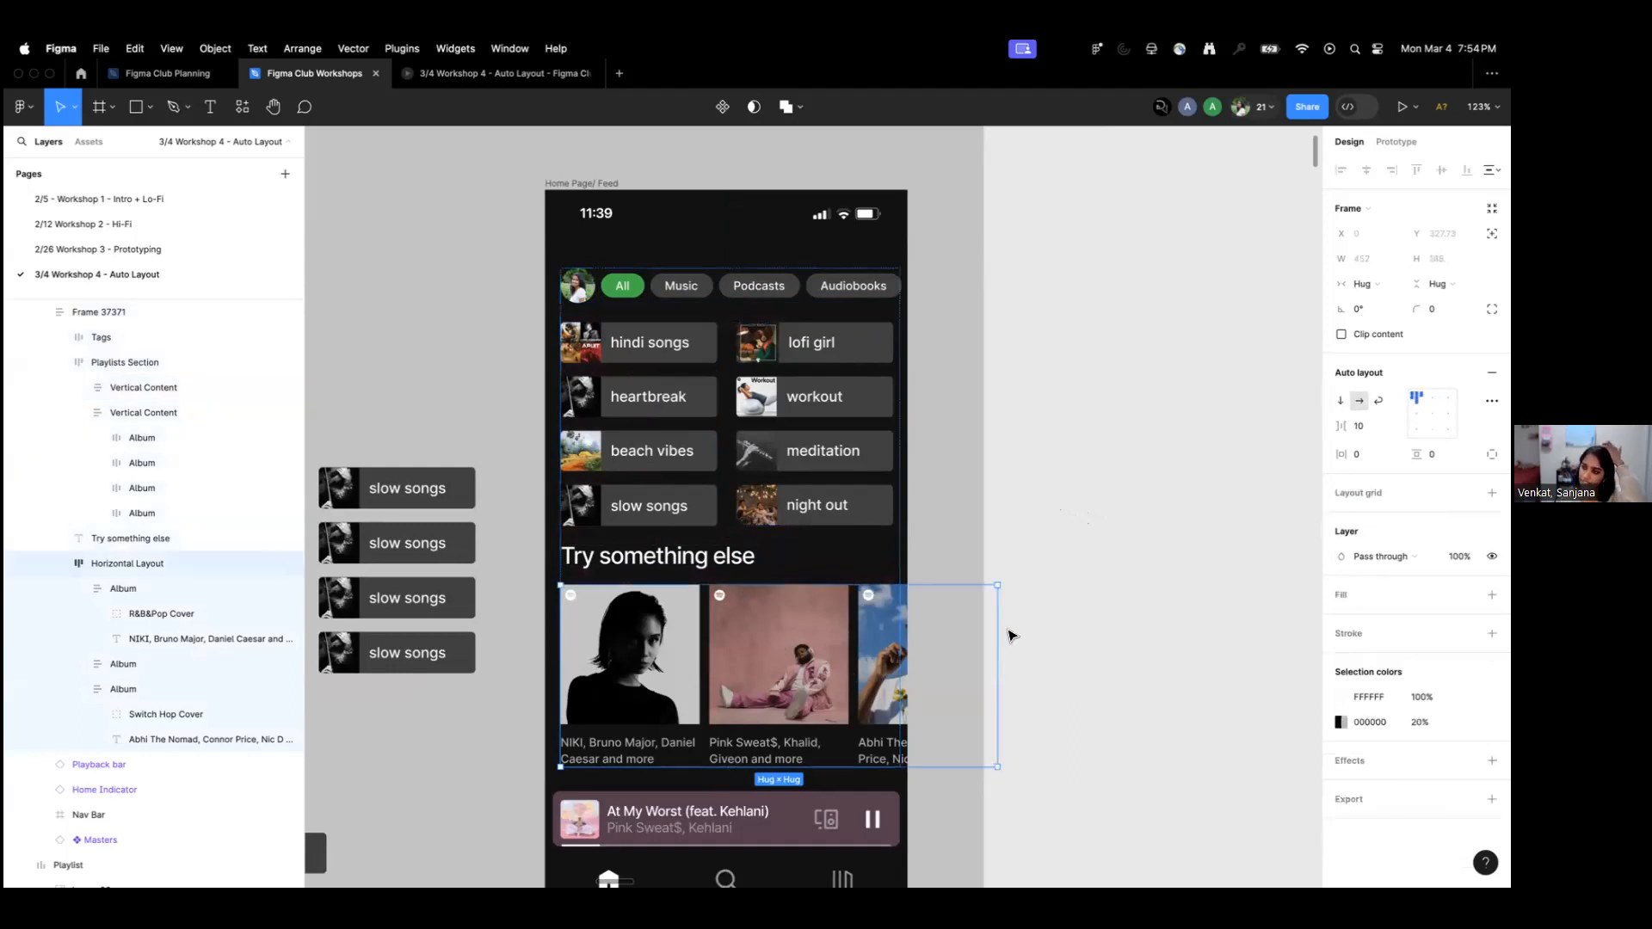
left_click_drag(1004, 633, 899, 631)
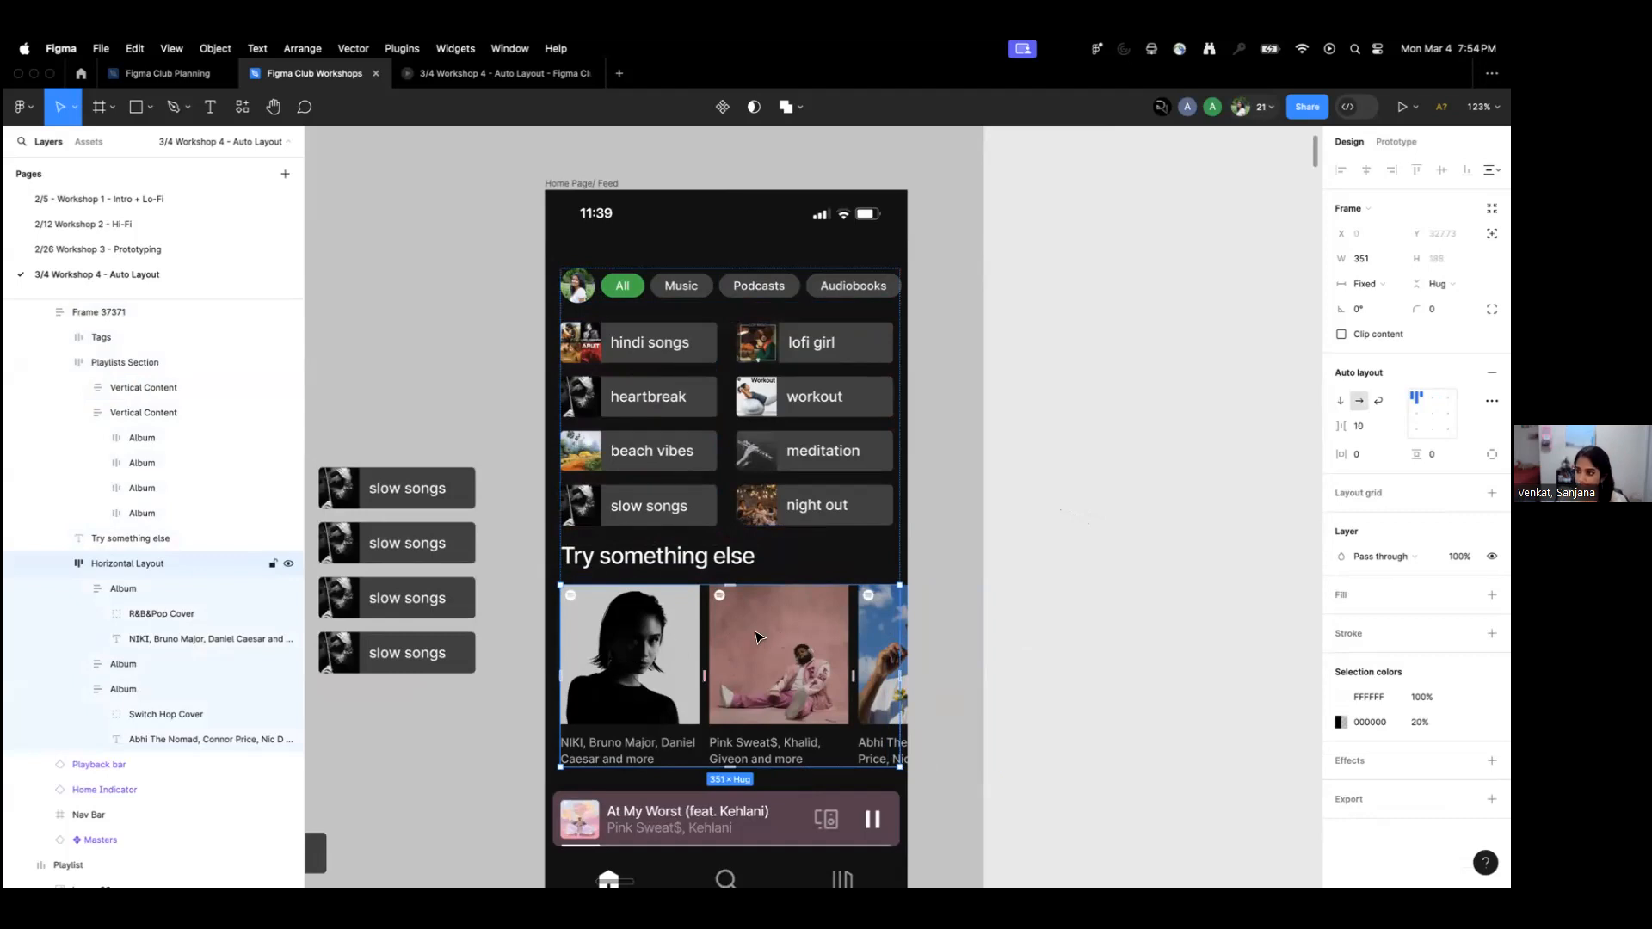
left_click(1001, 557)
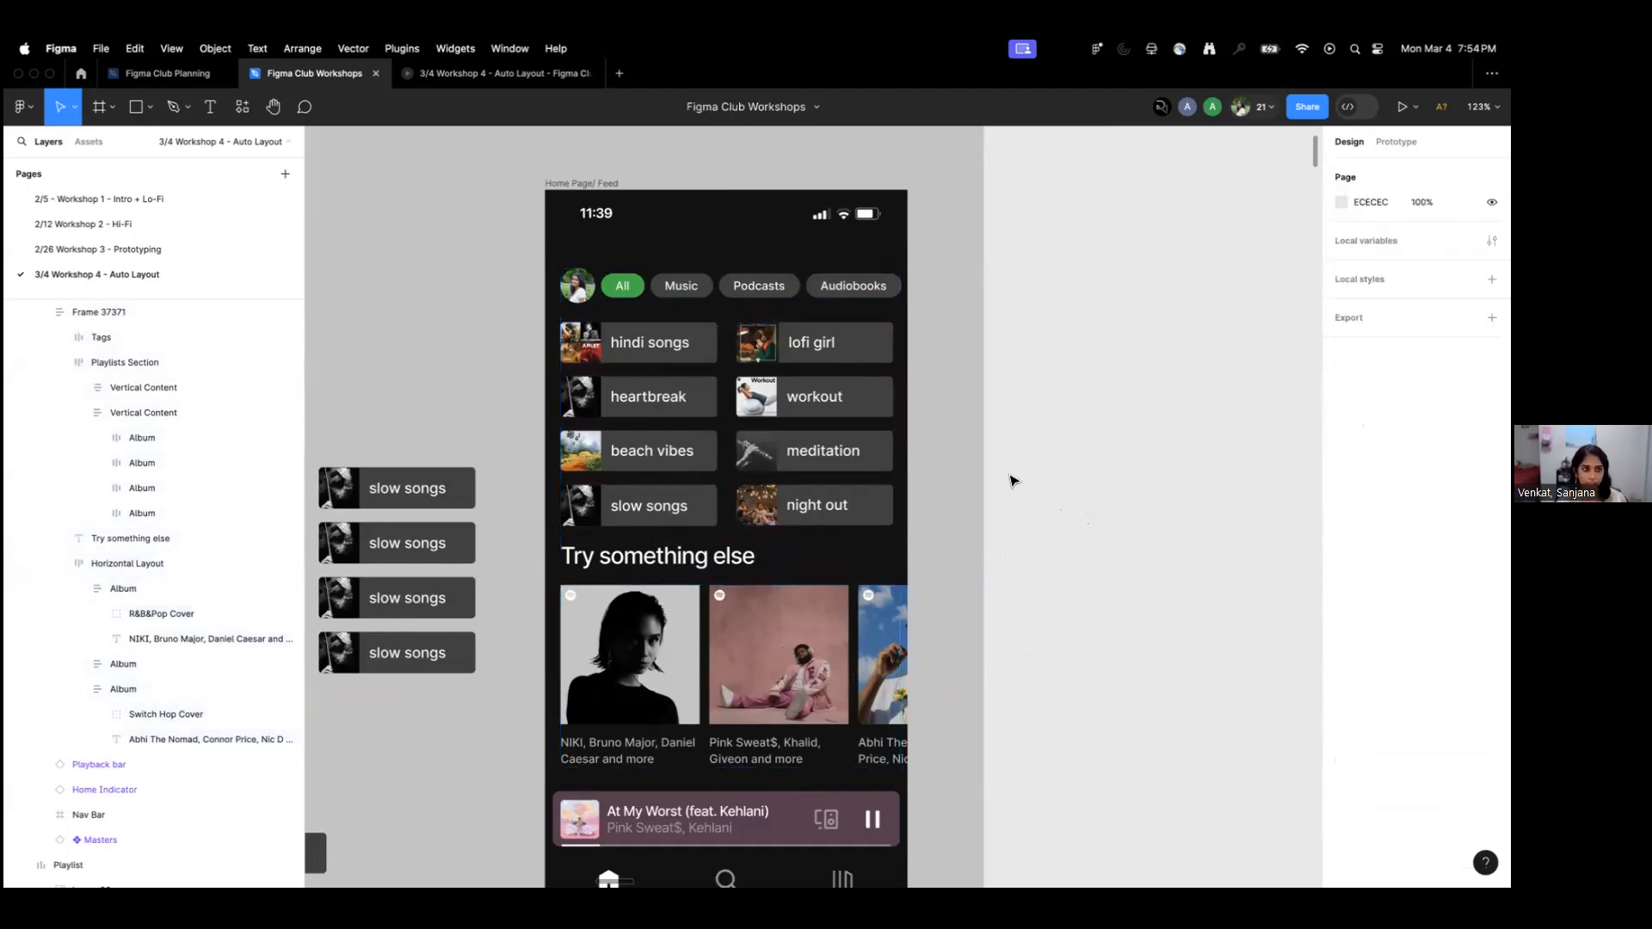
Move the Sample card to the empty canvas just right of the demo section, level with the upper part of its feed frames.
scroll(1005, 439, "down", 10)
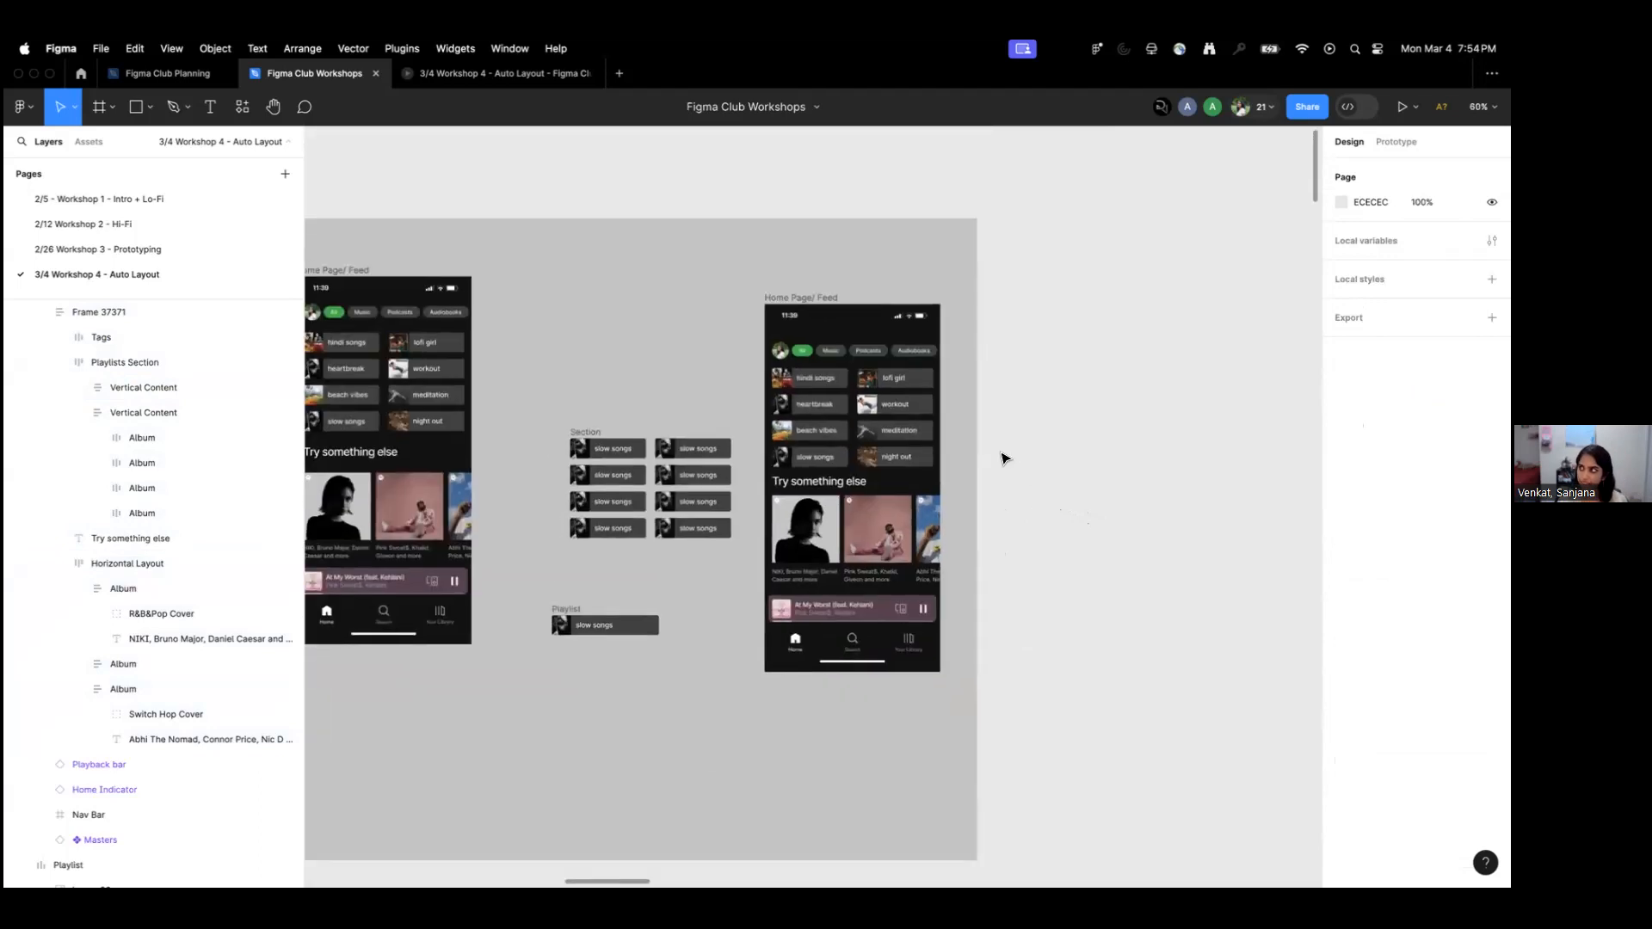
scroll(1016, 482, "right", 2)
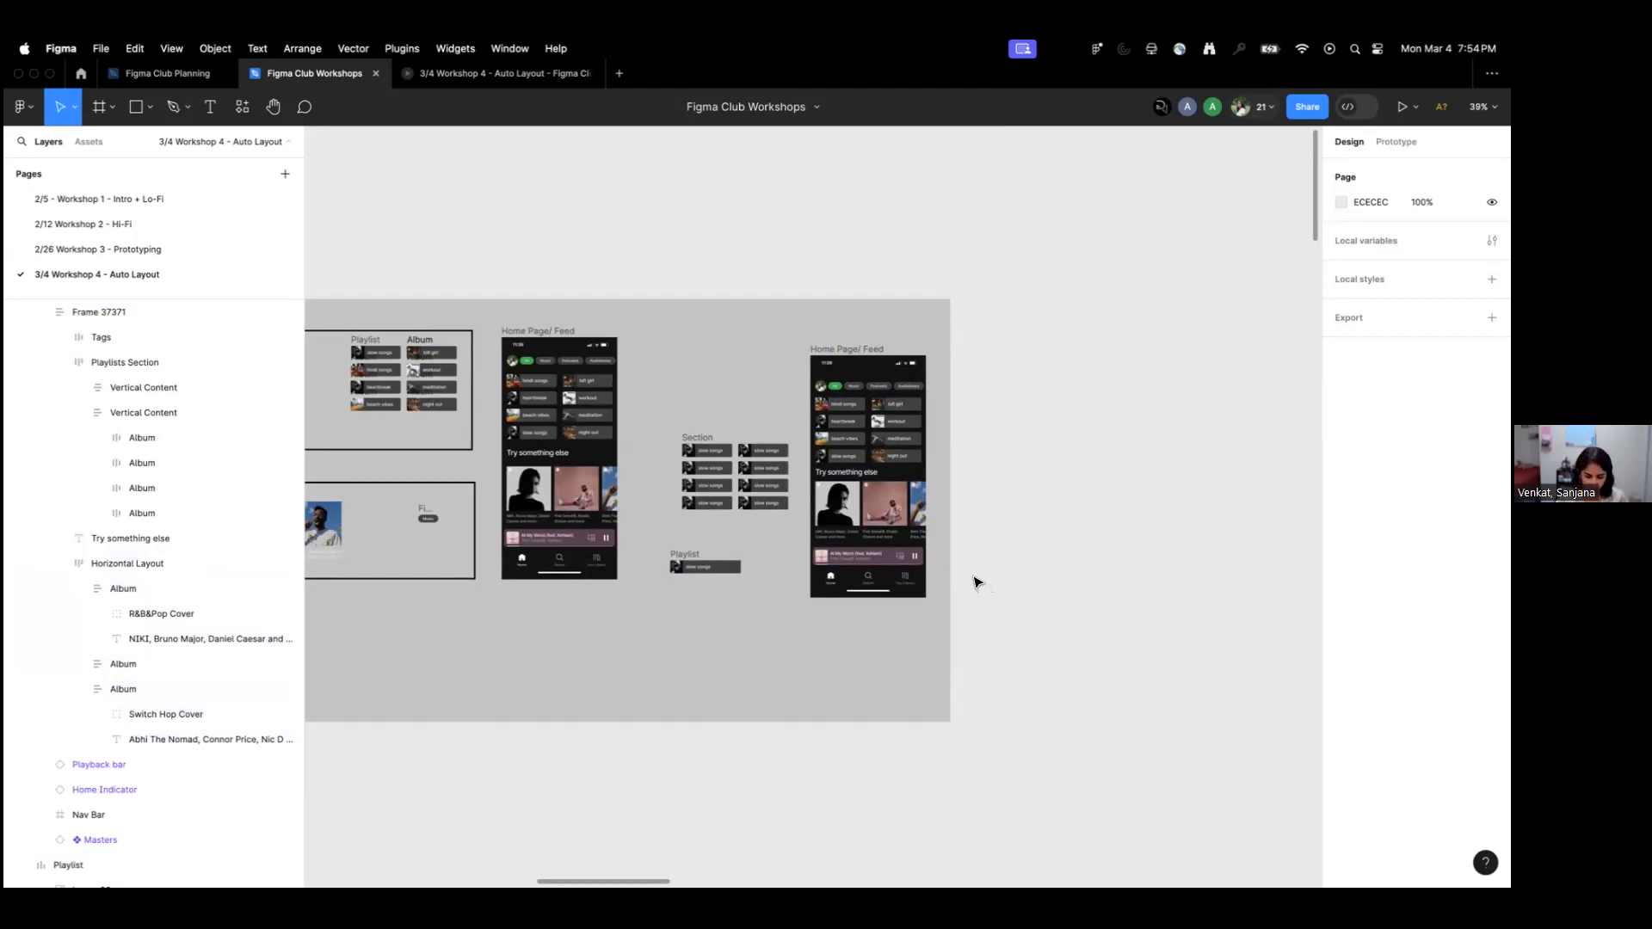
scroll(975, 582, "down", 5)
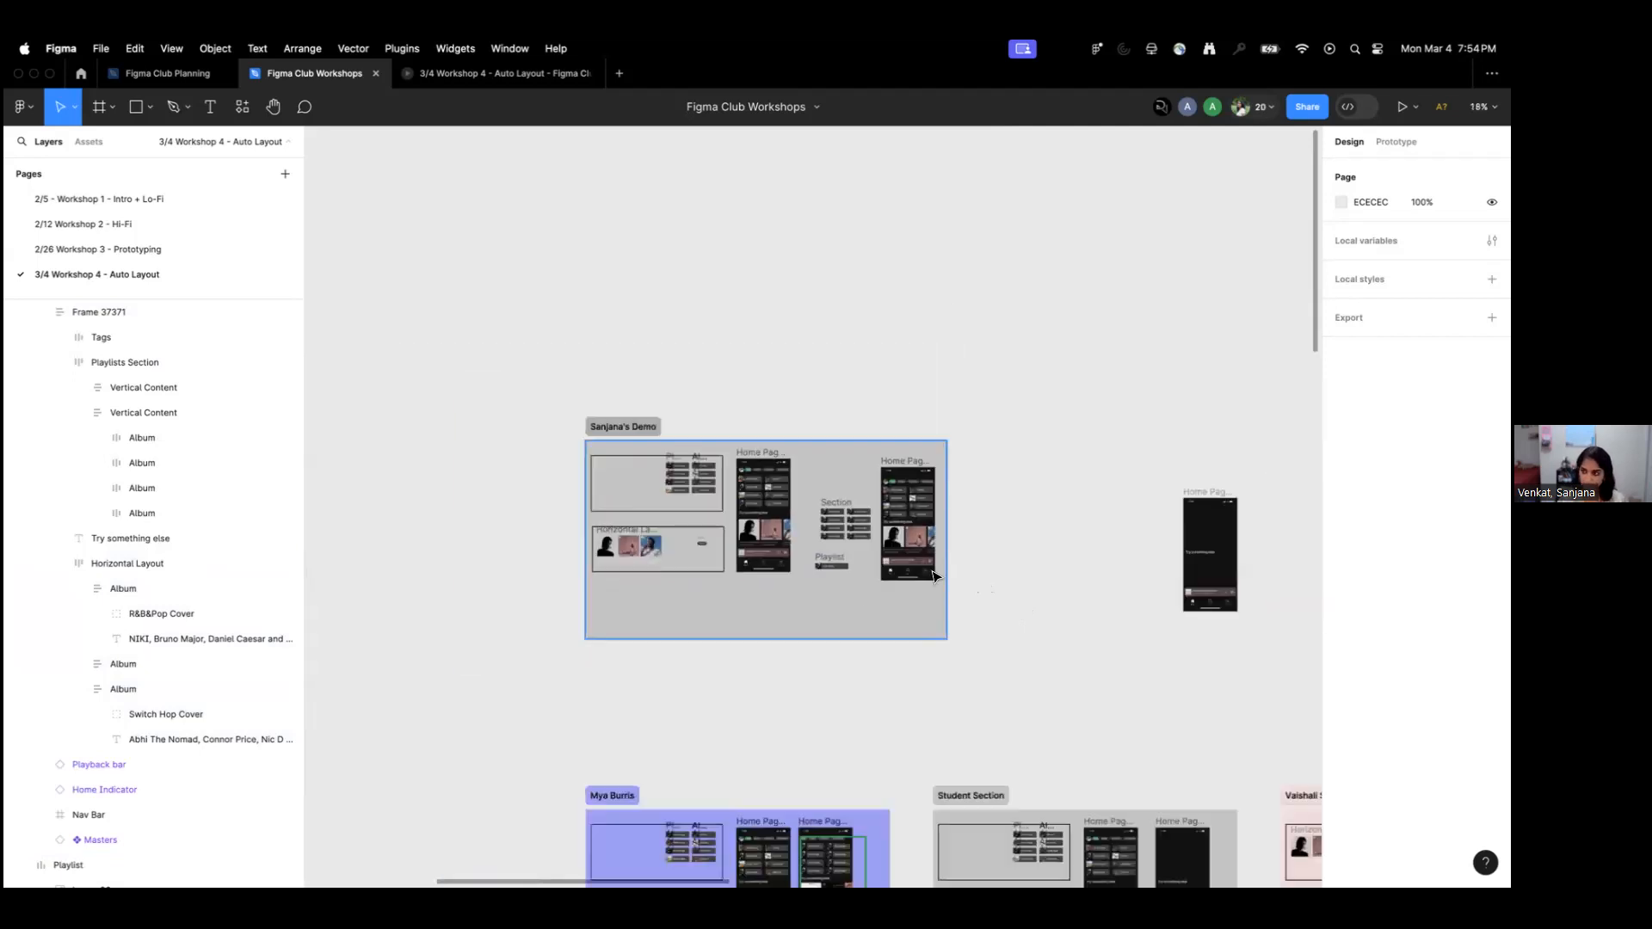
scroll(930, 424, "down", 5)
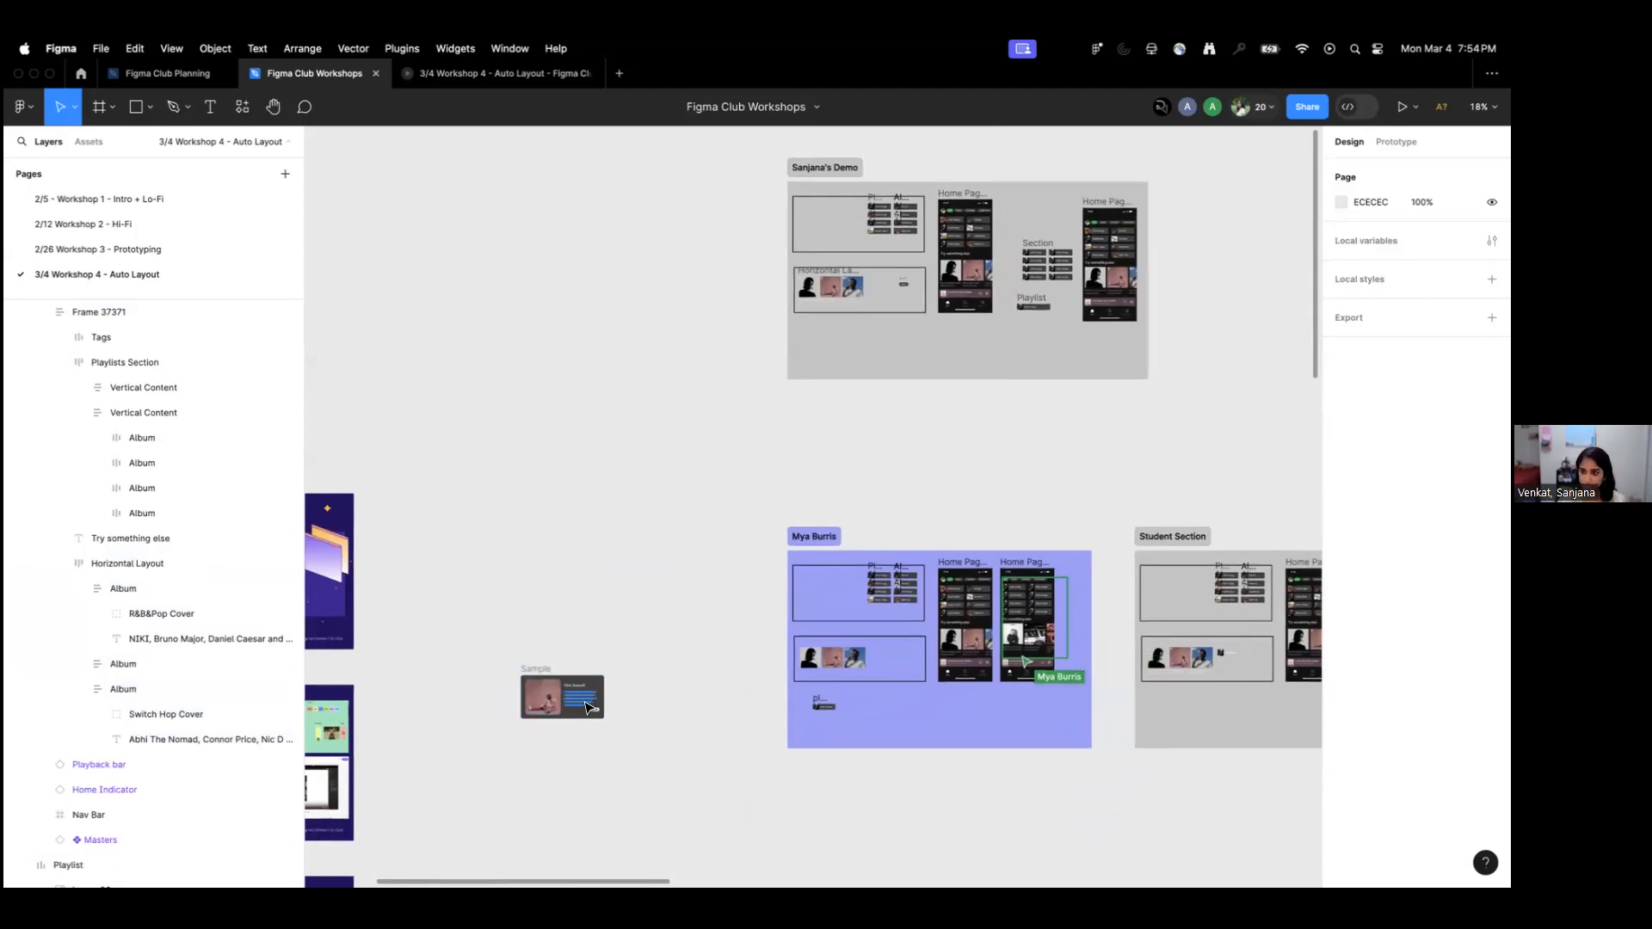
left_click_drag(538, 693, 1213, 263)
left_click_drag(1235, 197, 906, 250)
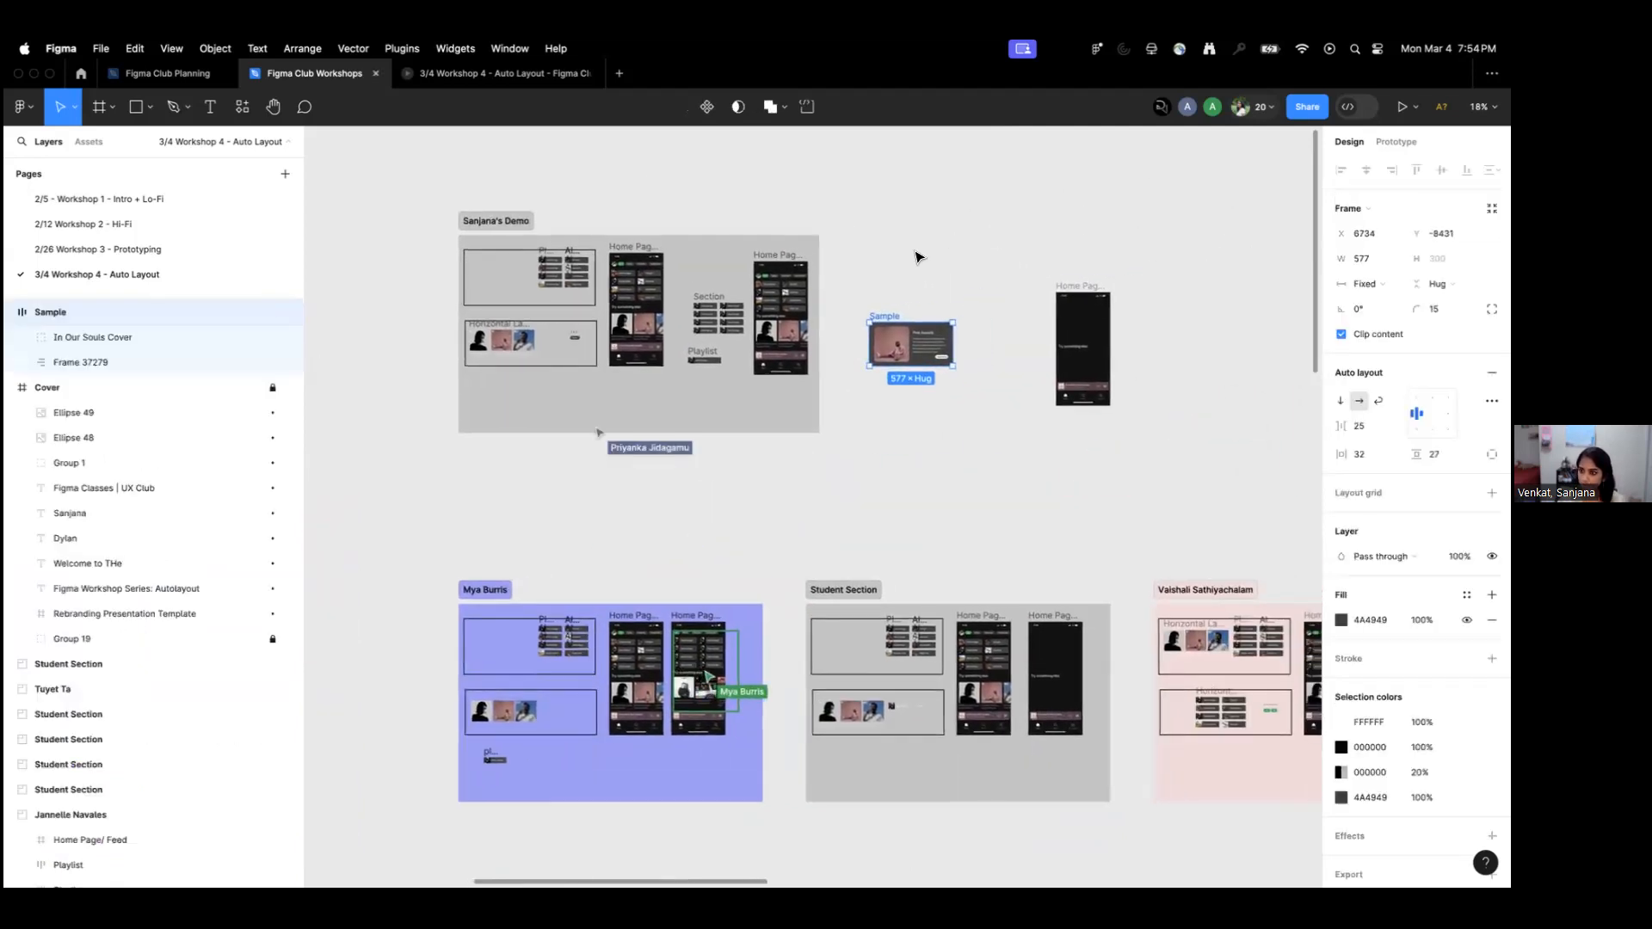
scroll(888, 278, "up", 1)
scroll(889, 284, "up", 4)
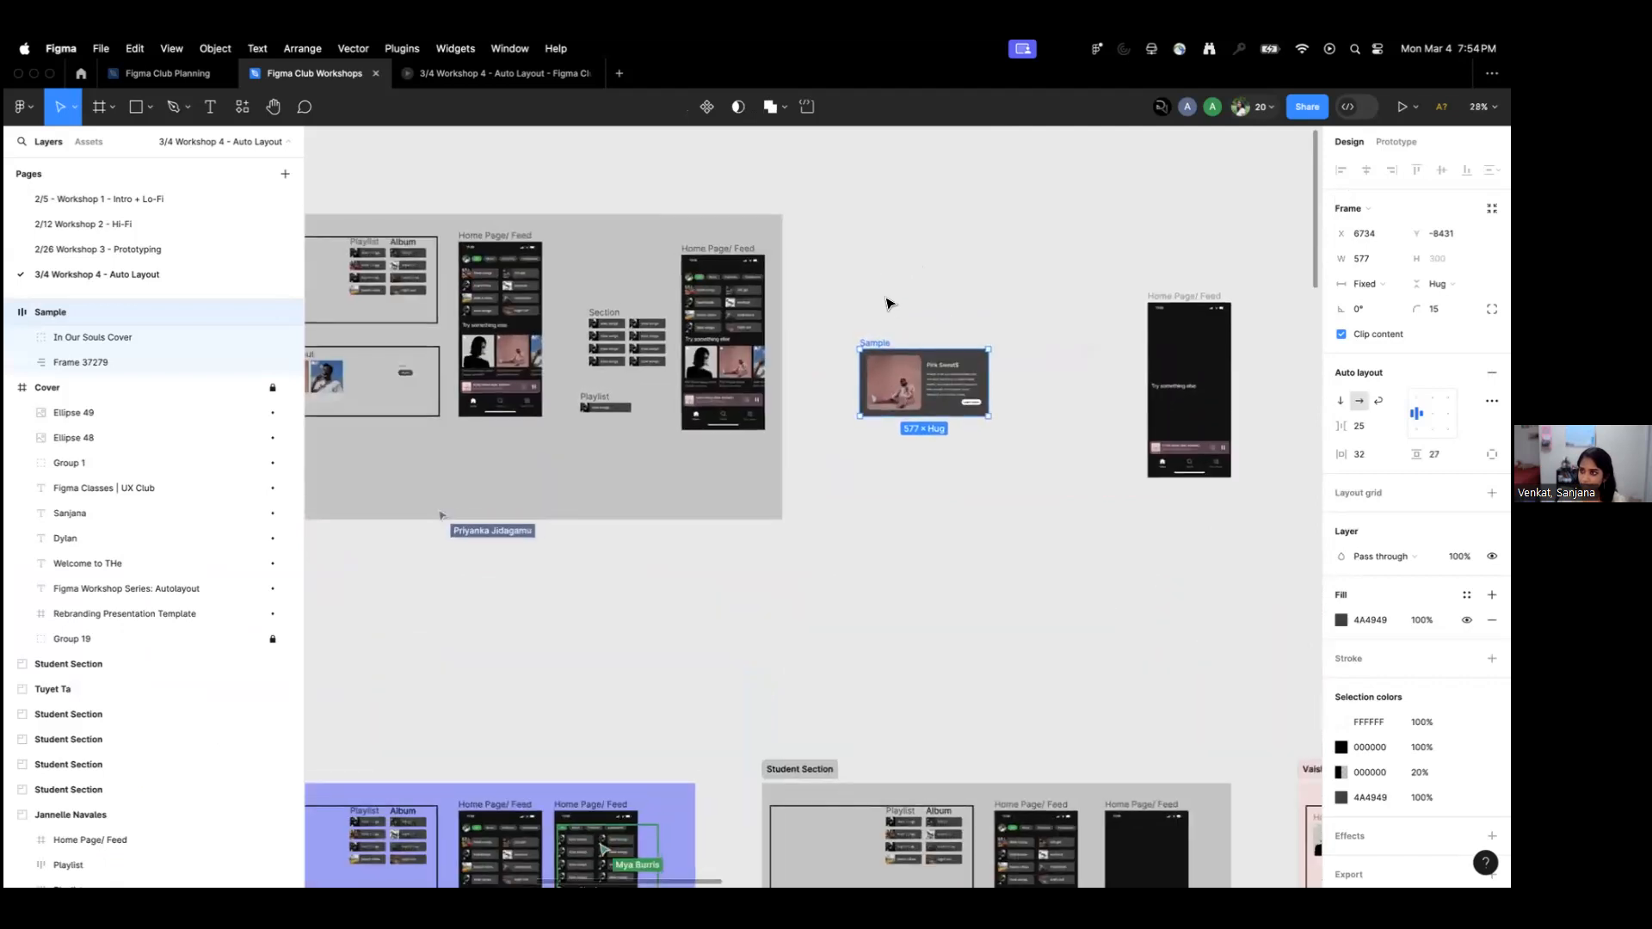
left_click_drag(960, 411, 917, 331)
left_click(942, 522)
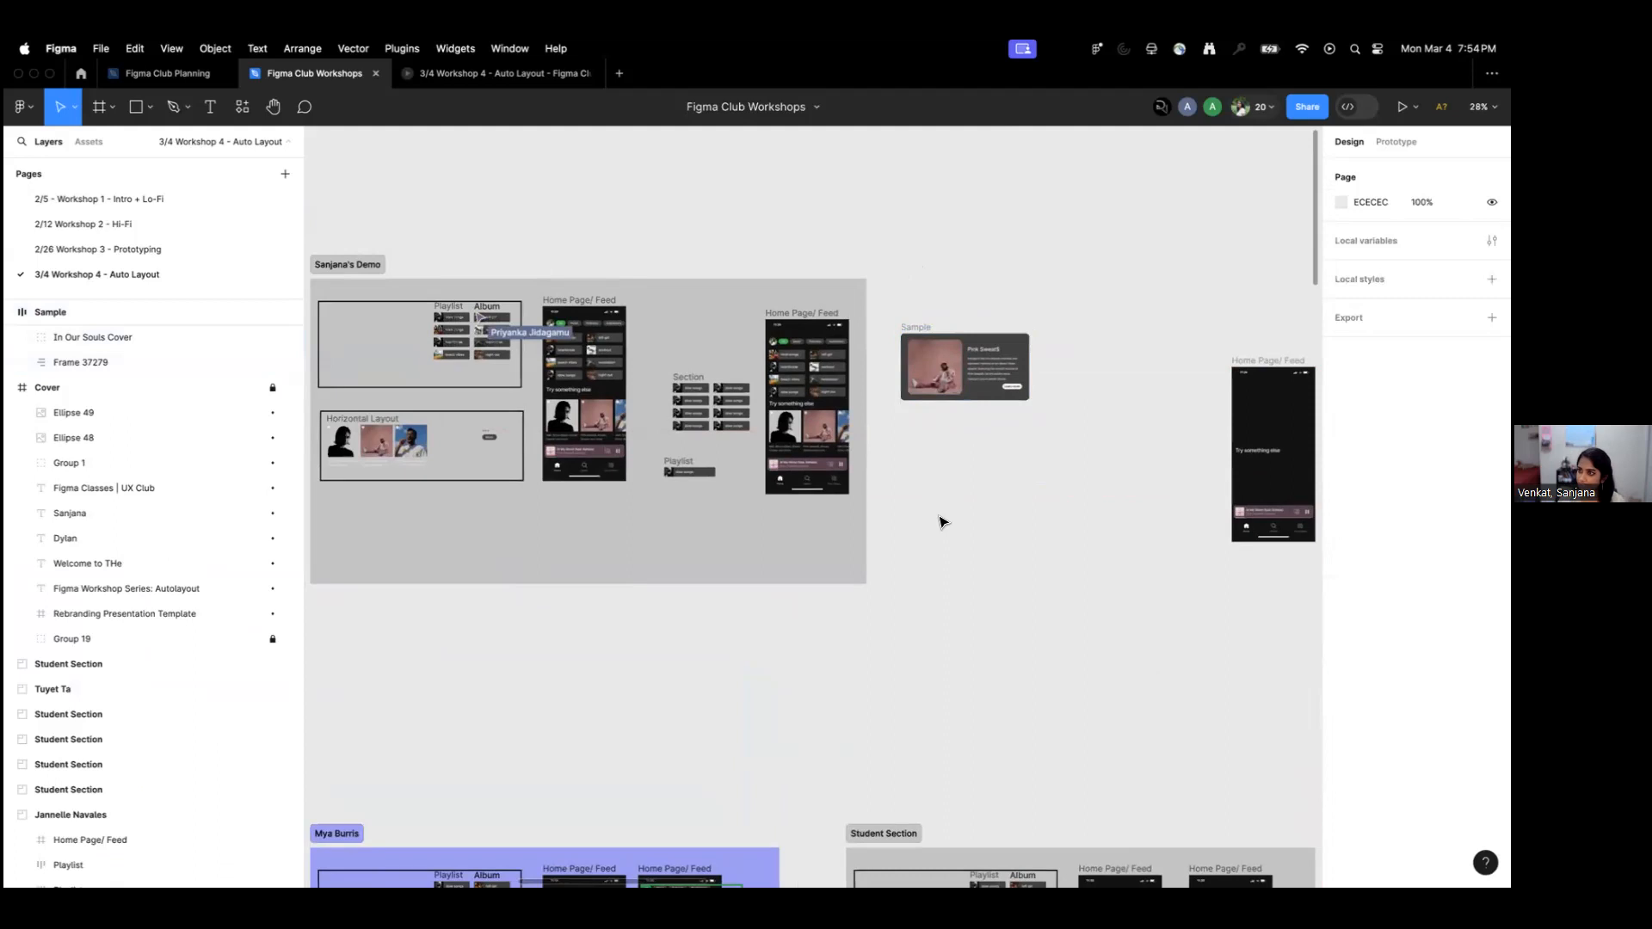